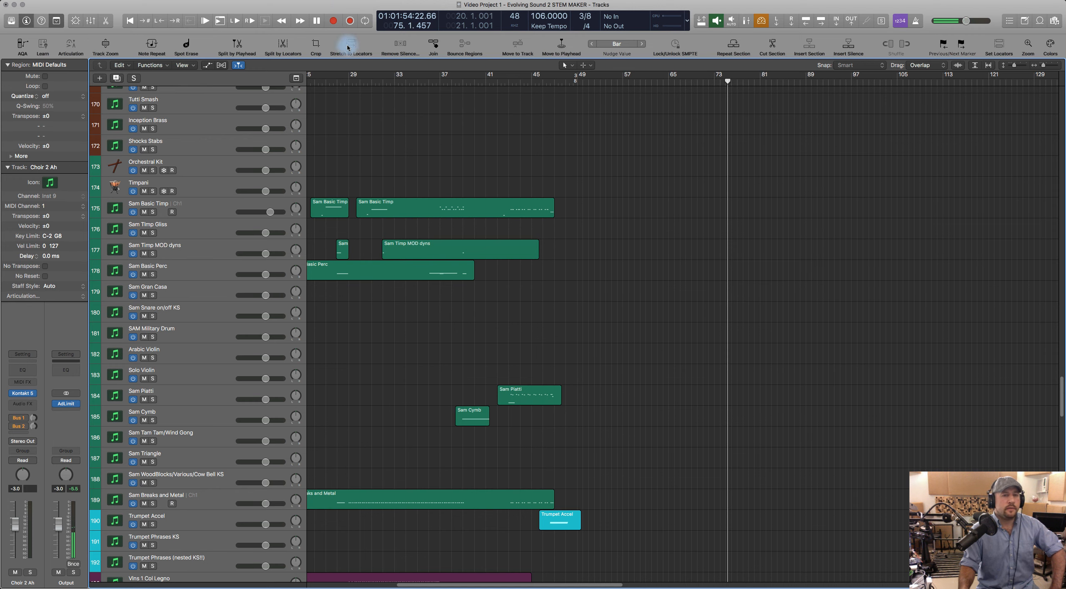
# Step: Look over the Sam Basic Timp track from the project start and place the playhead at bar 48
pyautogui.click(434, 203)
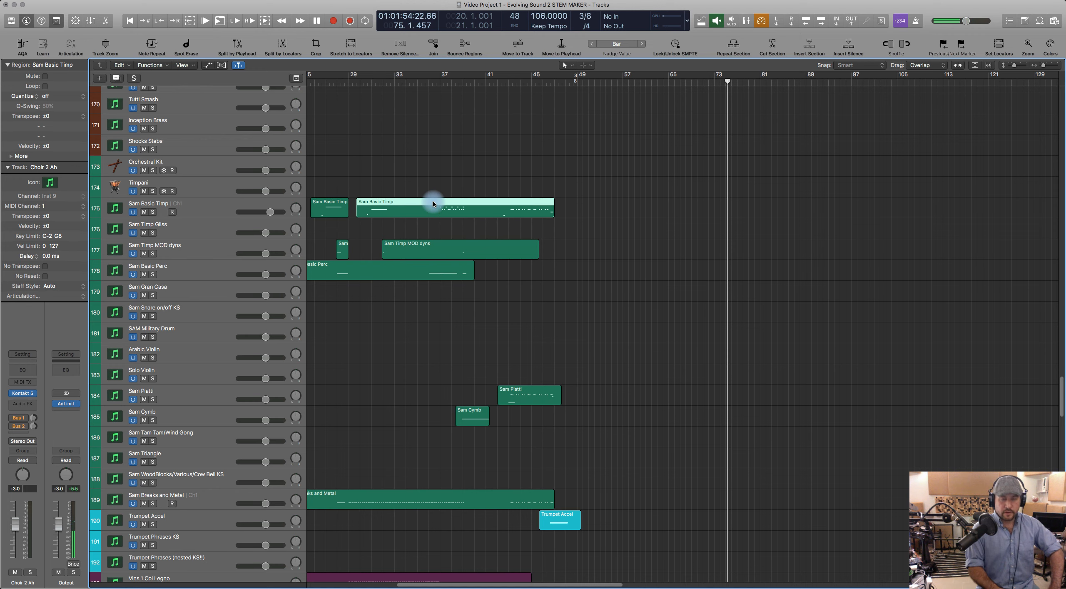
pyautogui.press('Return')
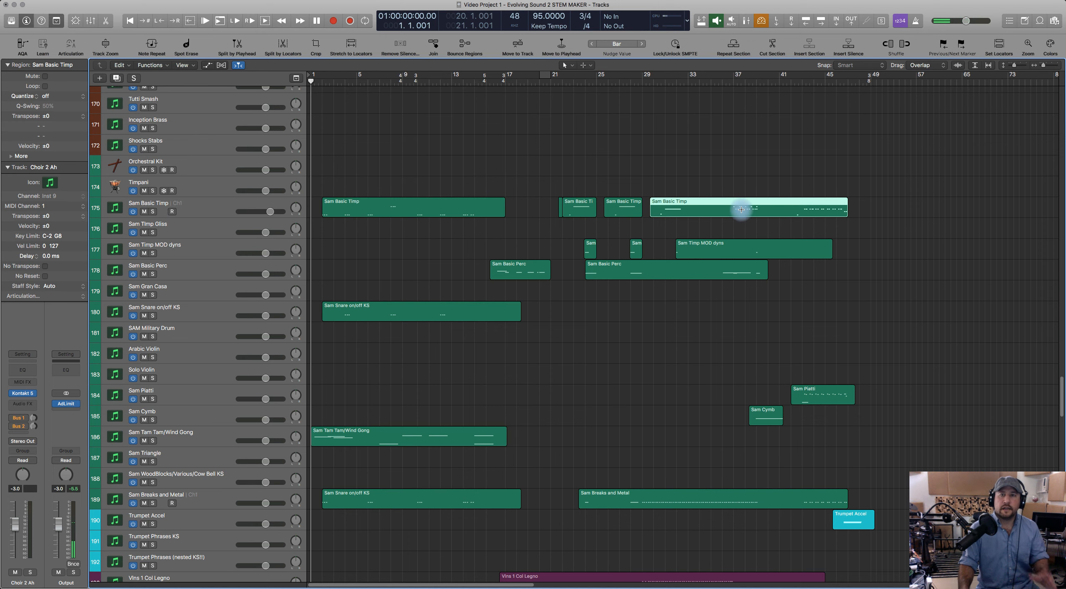
pyautogui.click(866, 91)
pyautogui.hscroll(1, 893, 175)
pyautogui.hscroll(5, 893, 174)
pyautogui.hscroll(-3, 880, 181)
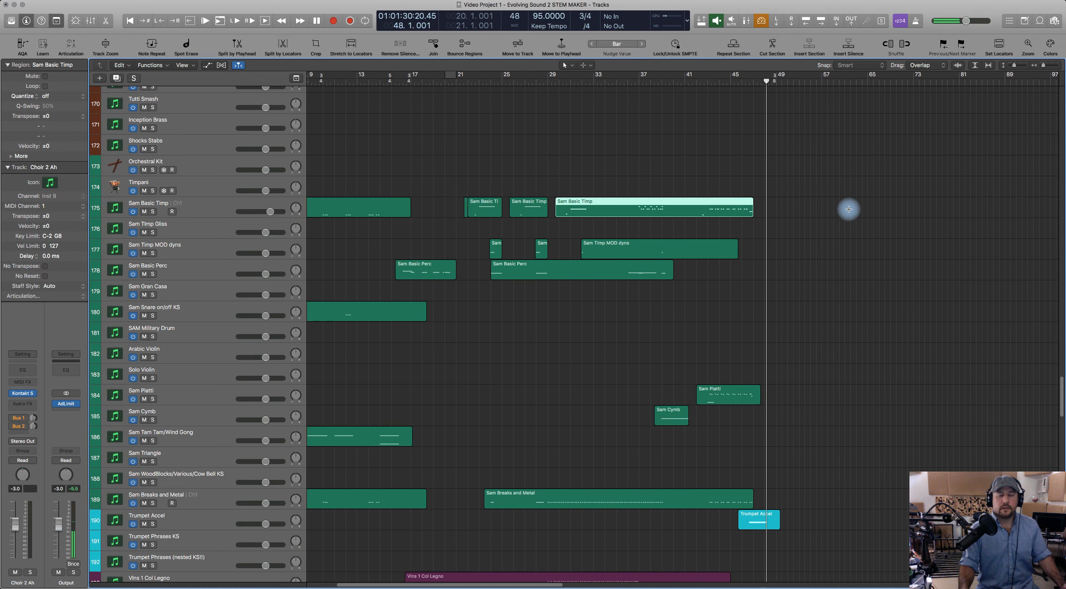
pyautogui.hscroll(-3, 844, 209)
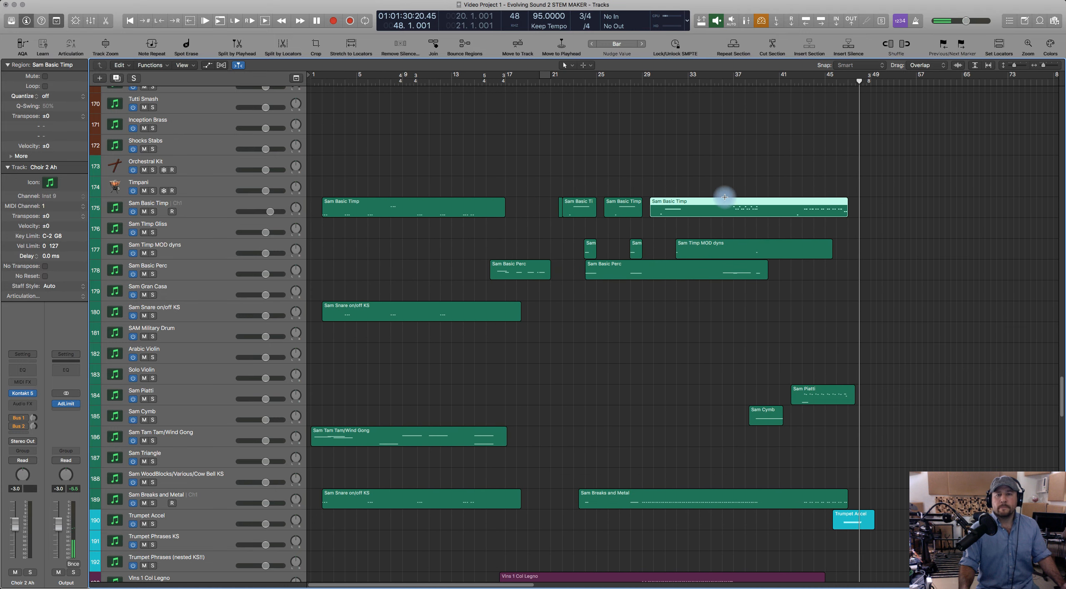
# Step: Look over the opening Sam Basic Timp and Sam Snare on/off KS regions and return the playhead to the project start
pyautogui.click(438, 202)
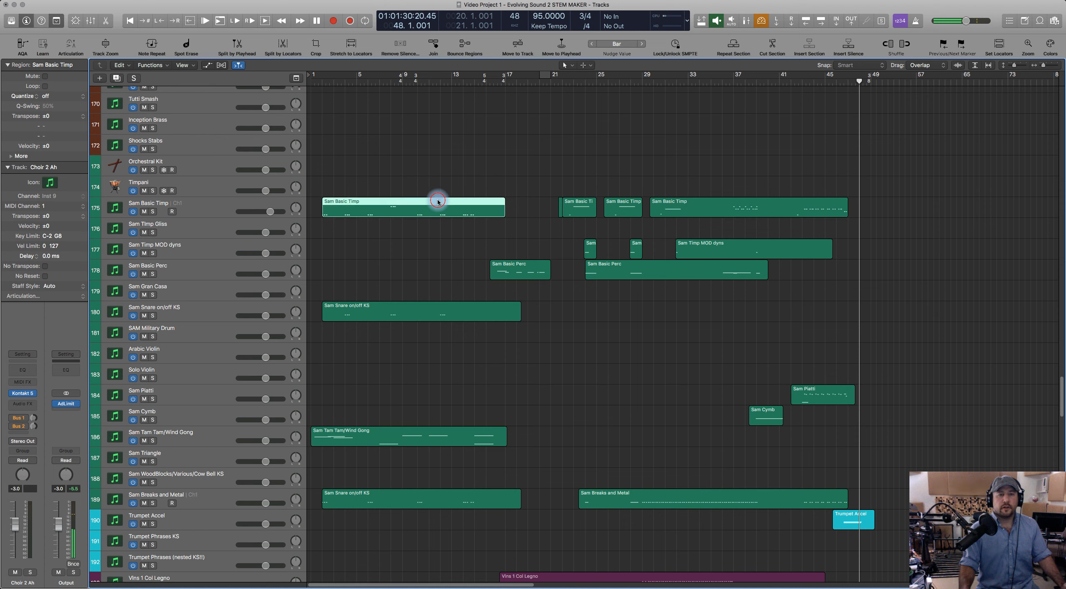
pyautogui.click(179, 191)
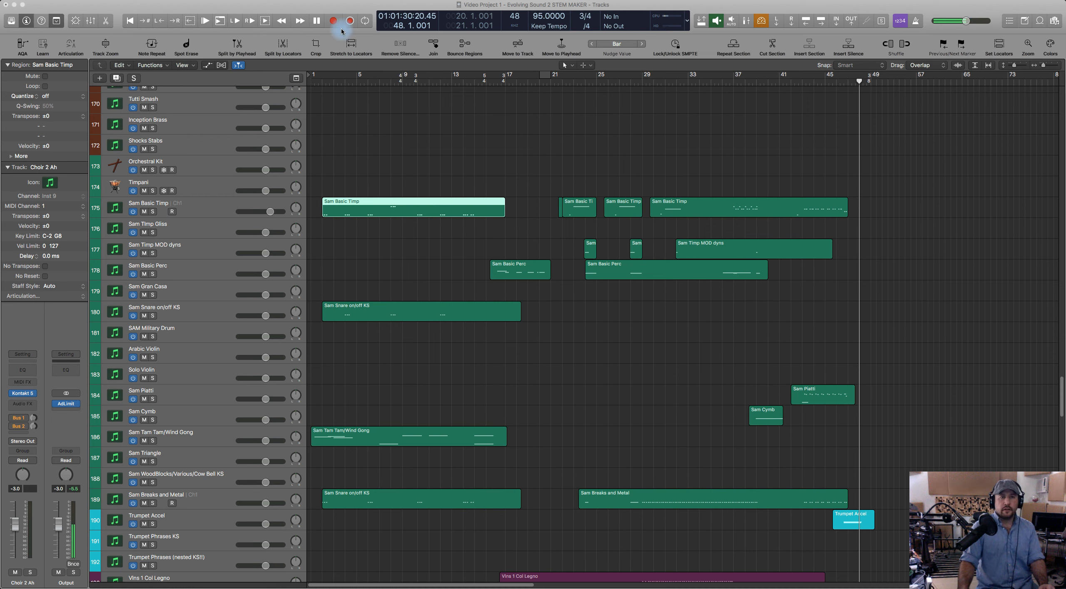
pyautogui.click(398, 84)
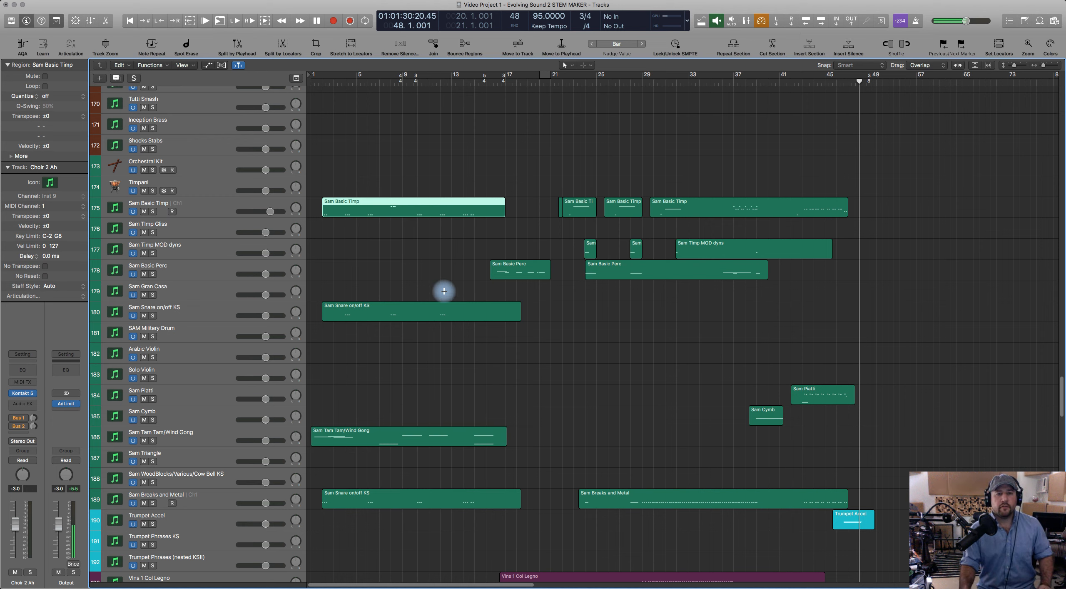
pyautogui.click(443, 309)
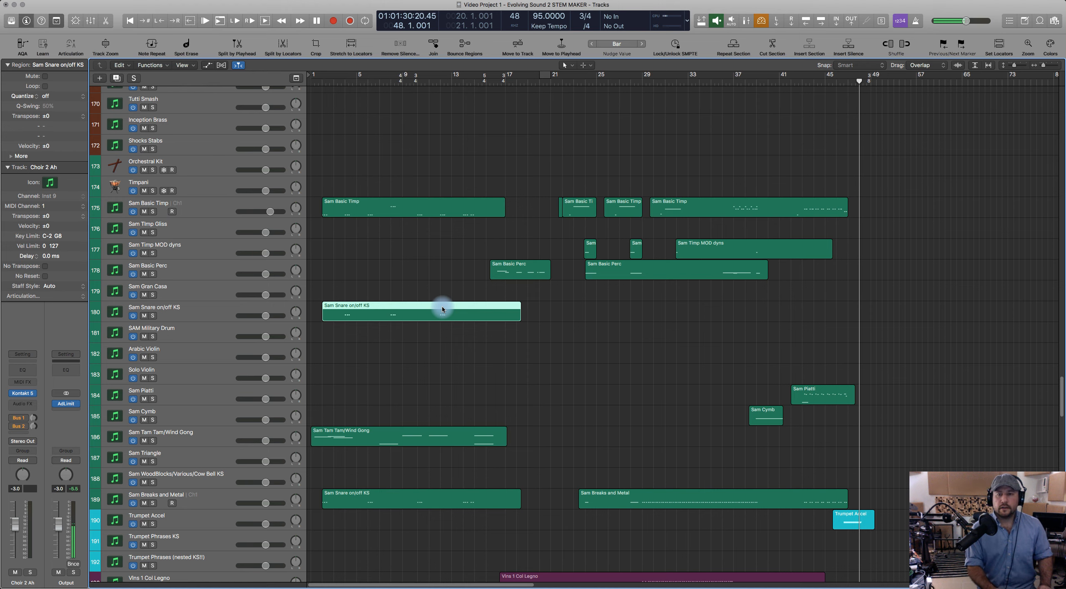
pyautogui.press('Return')
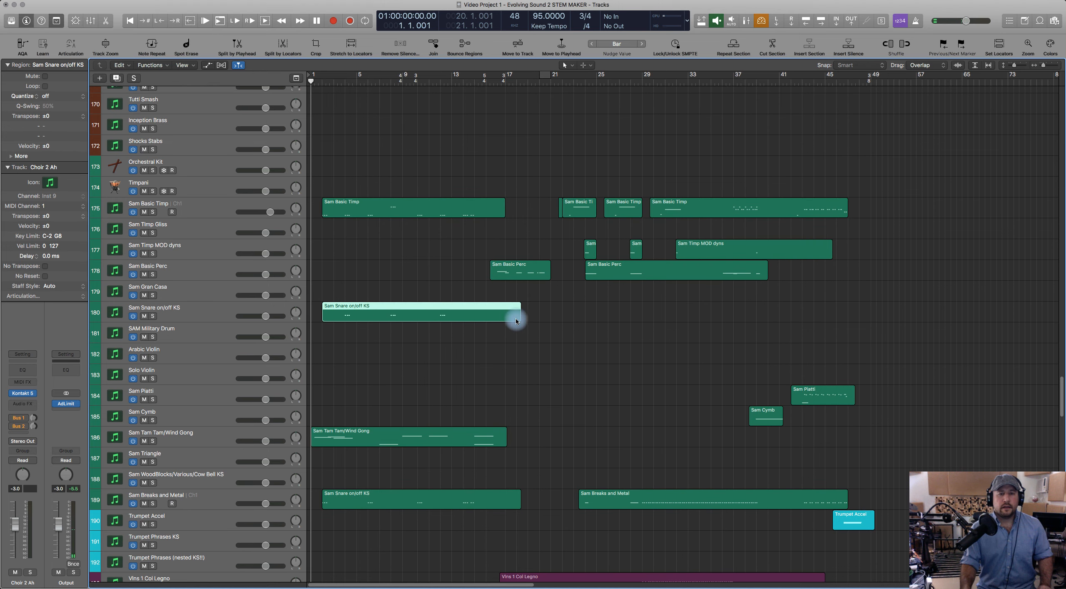
pyautogui.scroll(-5, 549, 370)
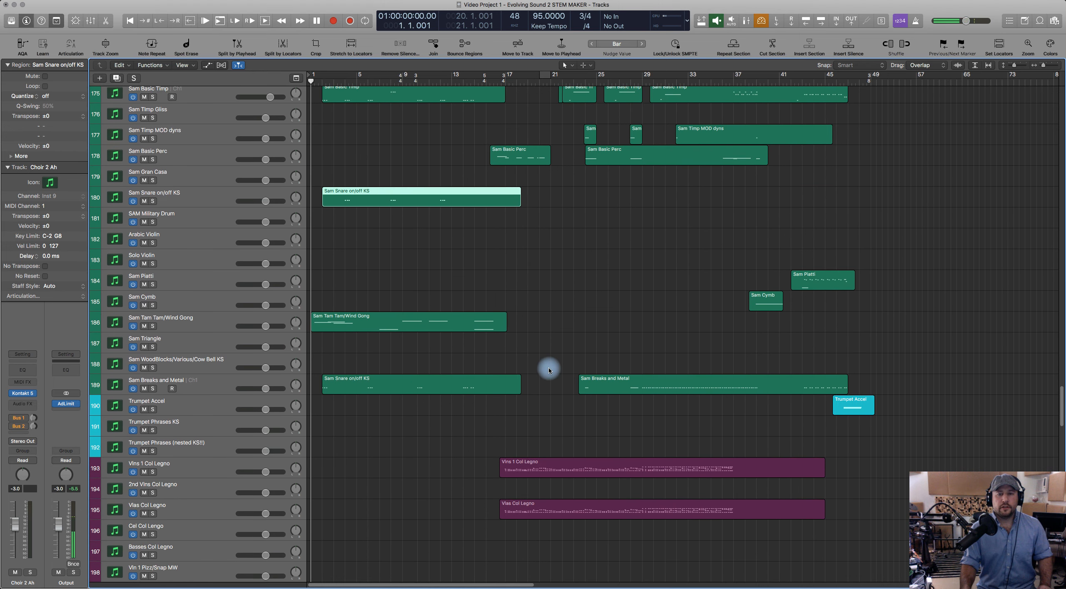
pyautogui.scroll(-15, 549, 370)
pyautogui.scroll(-18, 549, 370)
pyautogui.scroll(20, 549, 370)
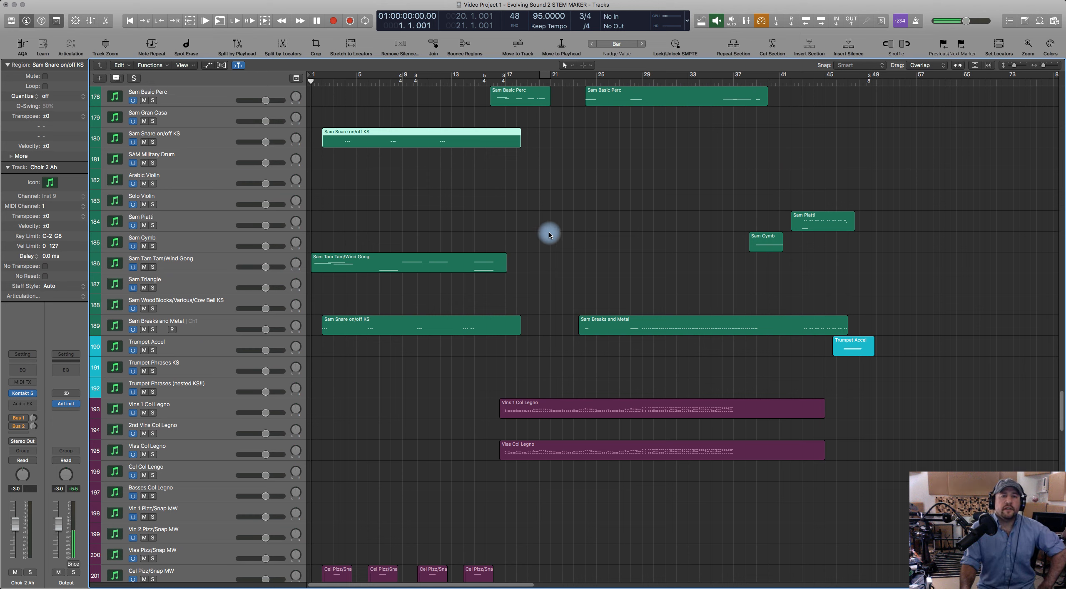
# Step: Select the Sam Tam Tam/Wind Gong region, play the arrangement from the start and dismiss the System Overload alert
pyautogui.click(417, 320)
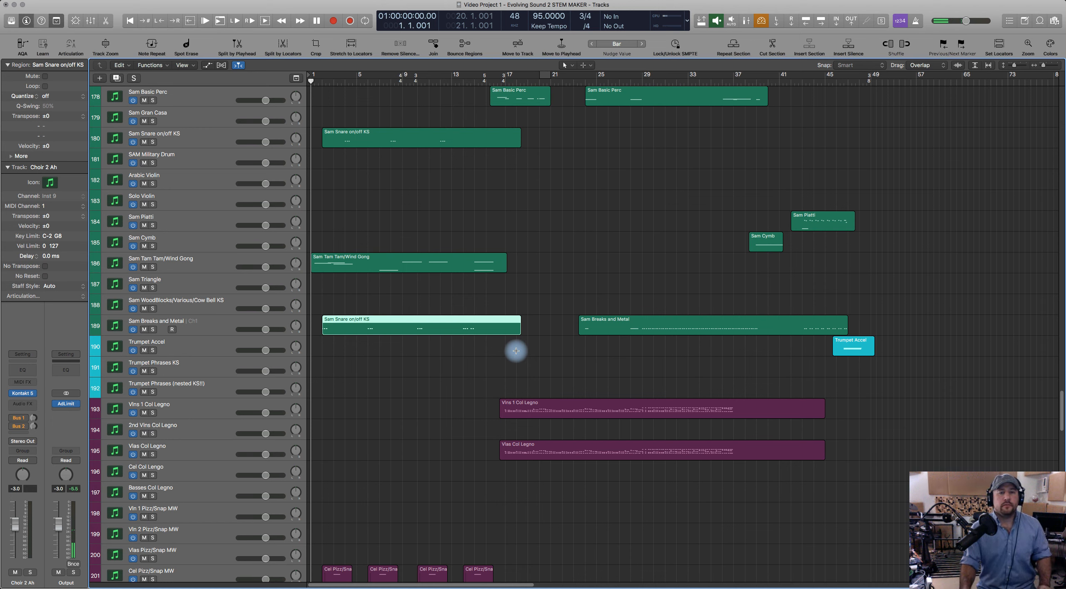
pyautogui.click(397, 258)
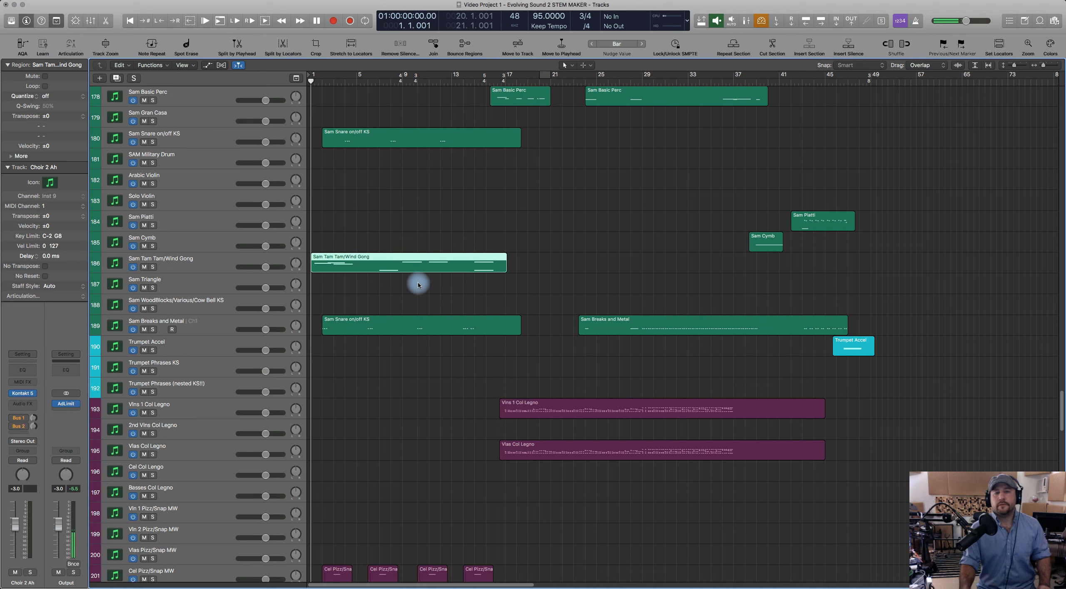
pyautogui.press('space')
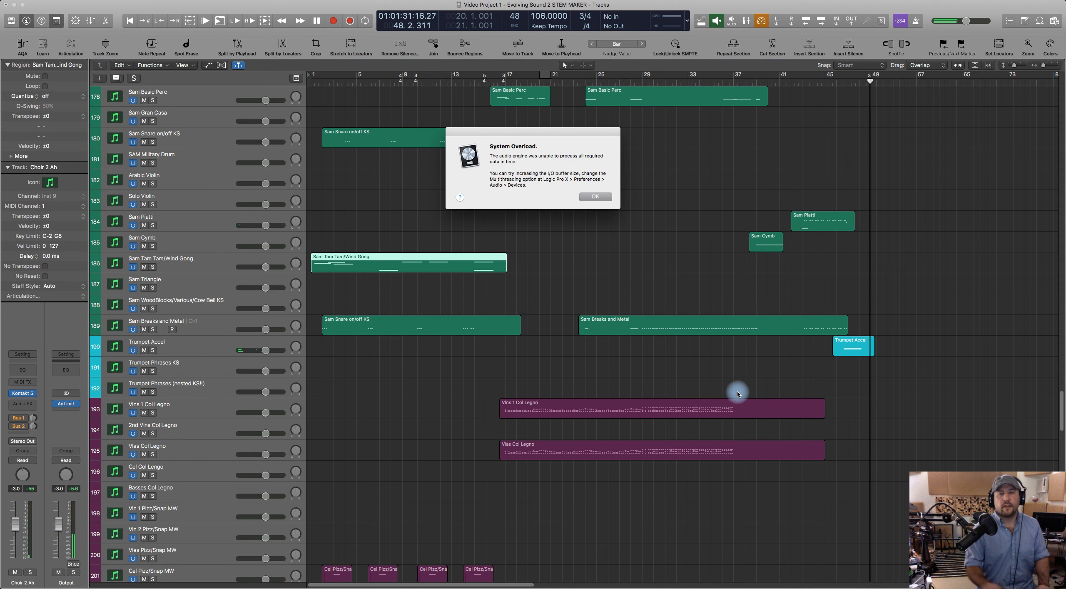
pyautogui.click(595, 197)
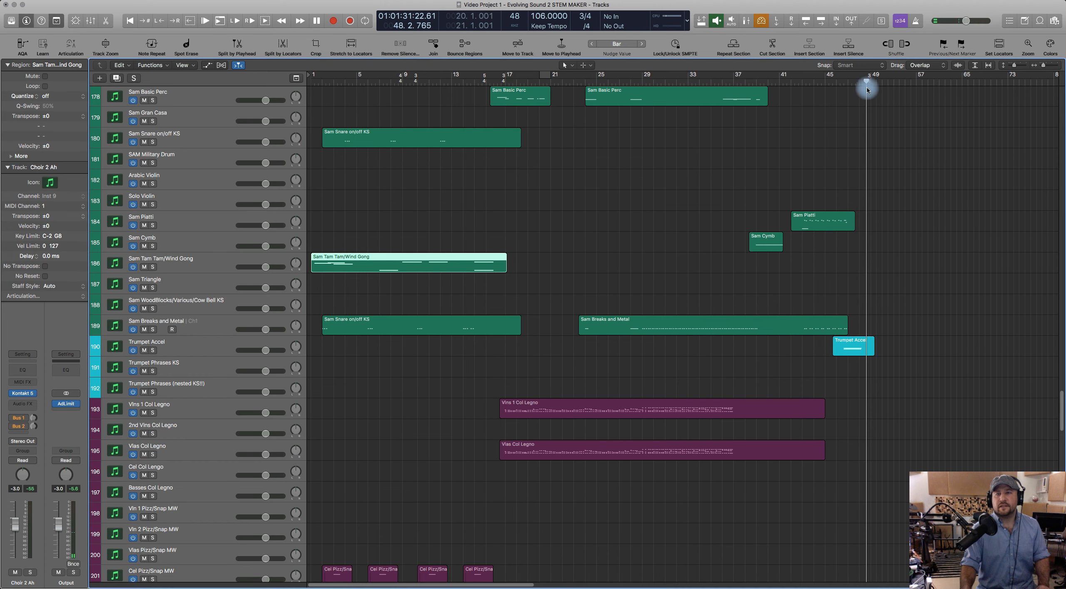
# Step: Play the arrangement from bar 45 and briefly check the global marker, signature and tempo tracks
pyautogui.click(845, 84)
pyautogui.click(823, 82)
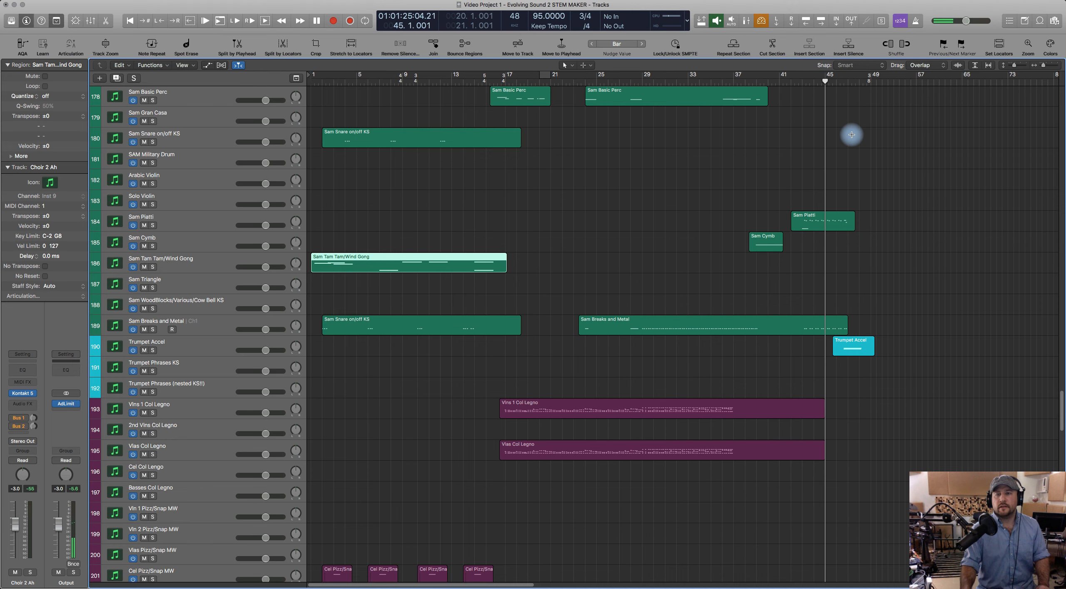
pyautogui.press('space')
pyautogui.hscroll(5, 938, 261)
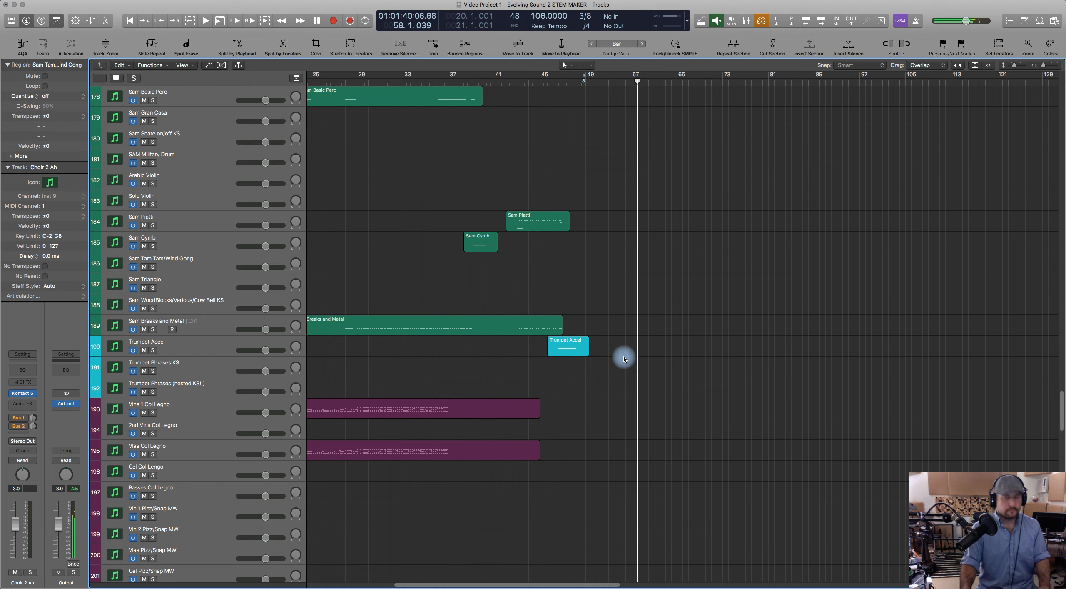
pyautogui.press('g')
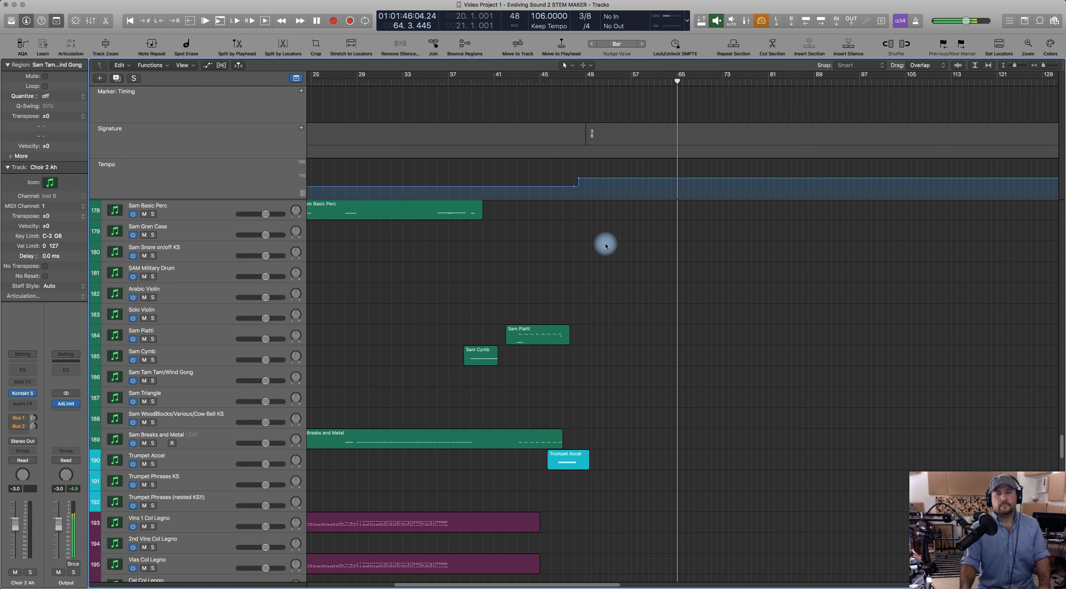
pyautogui.press('g')
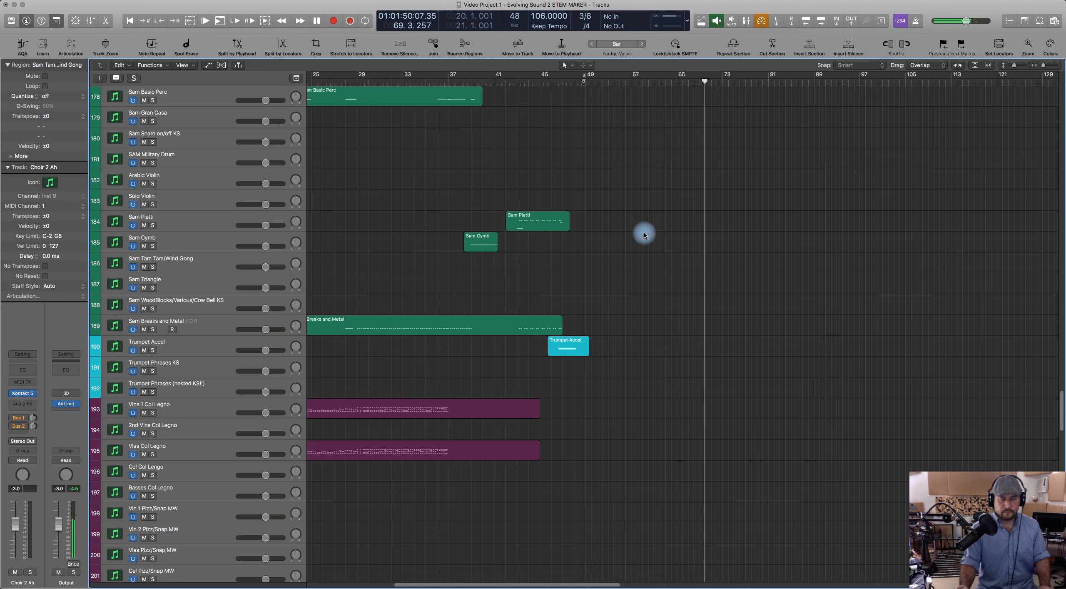
# Step: Stop playback, clear the region selection and move the playhead to bar 46, beat 3
pyautogui.click(648, 331)
pyautogui.press('space')
pyautogui.click(552, 80)
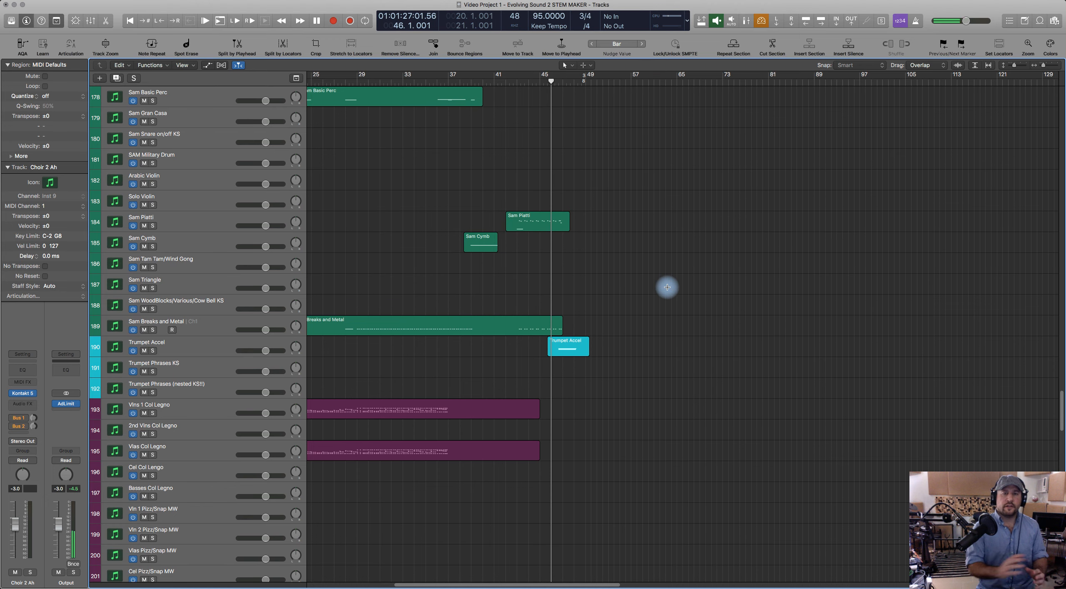
pyautogui.hscroll(5, 676, 359)
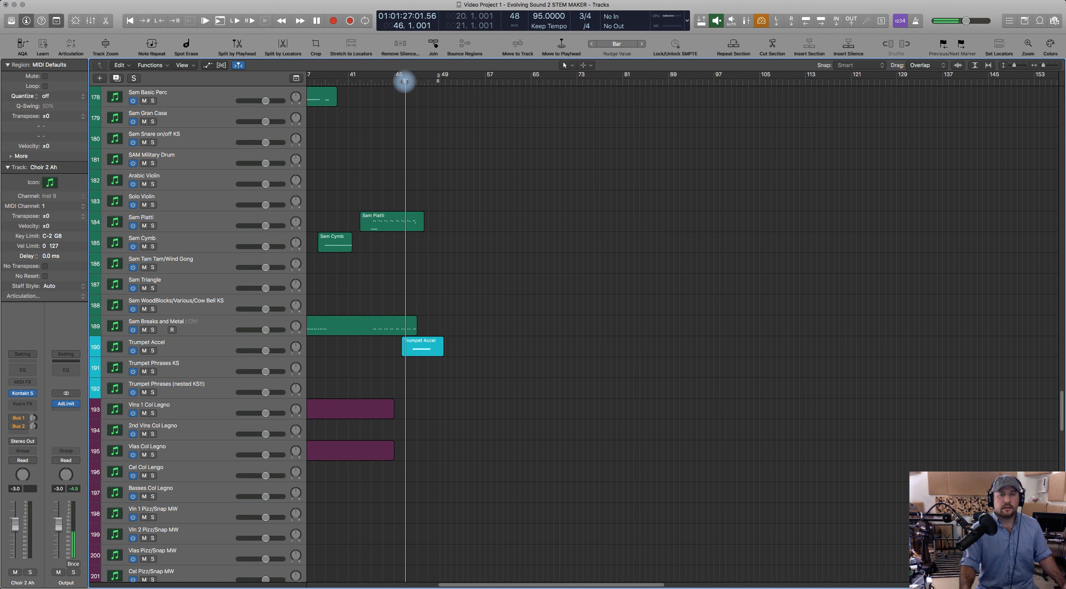
pyautogui.moveTo(405, 81); pyautogui.dragTo(413, 82)
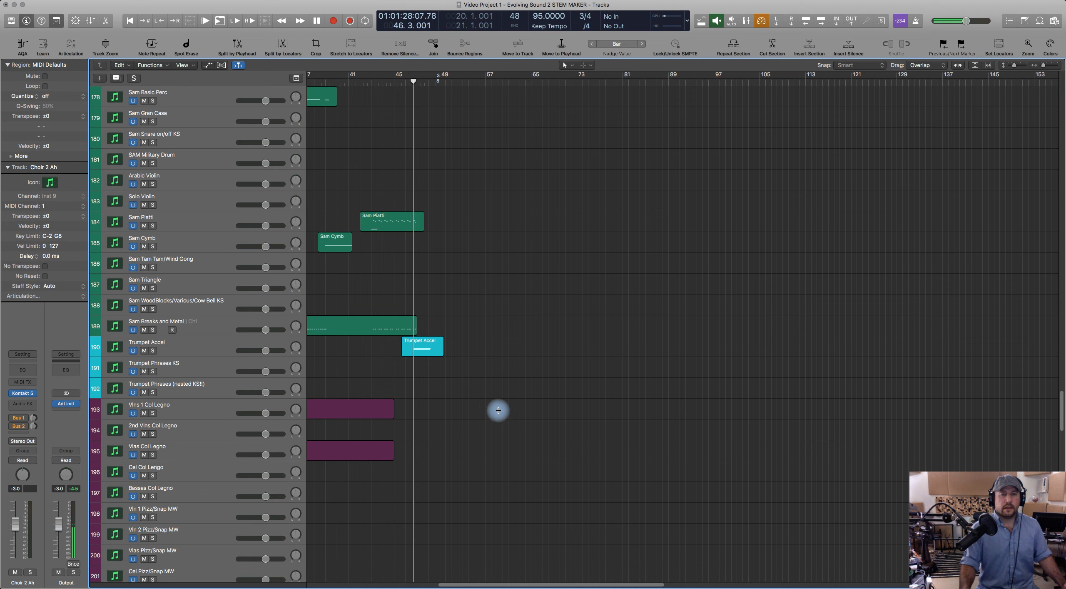
# Step: Review the string, percussion and brass tracks around the tempo change and place the playhead at bar 48, beat 2
pyautogui.scroll(-20, 488, 454)
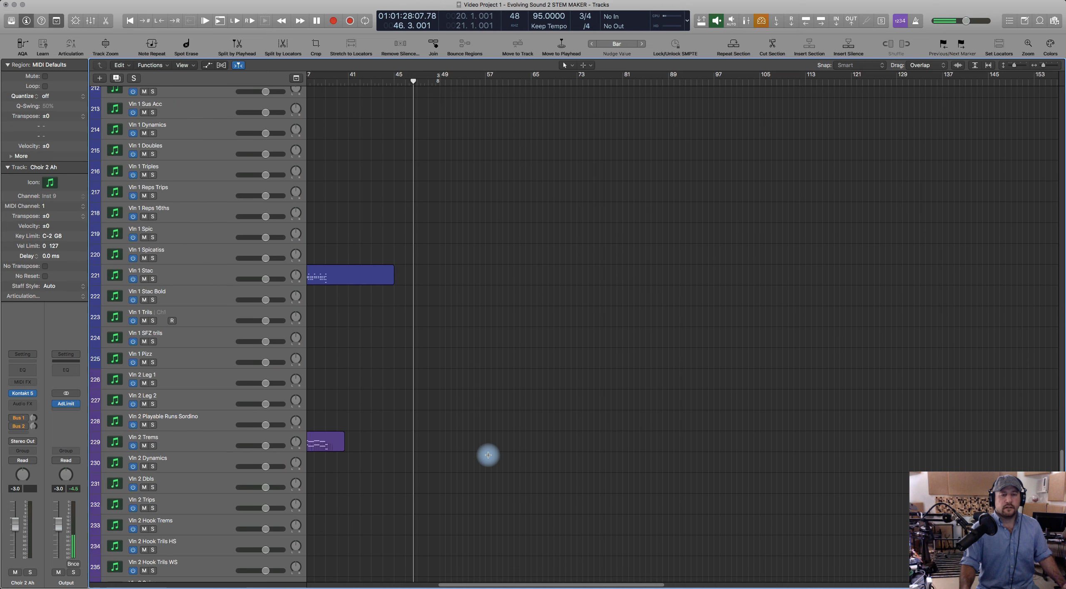
pyautogui.scroll(-20, 488, 455)
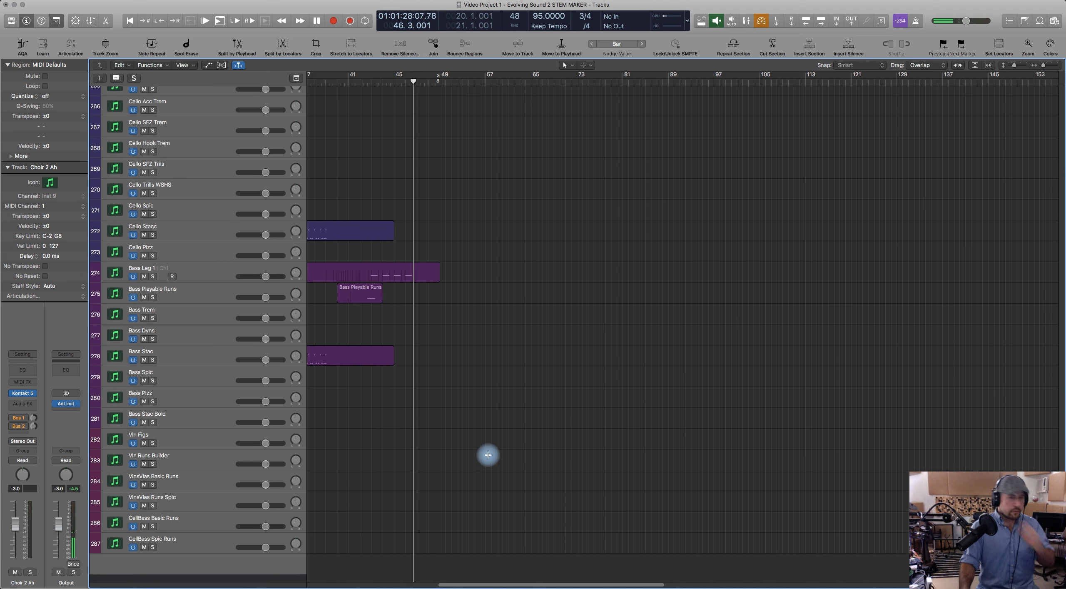
pyautogui.scroll(20, 480, 427)
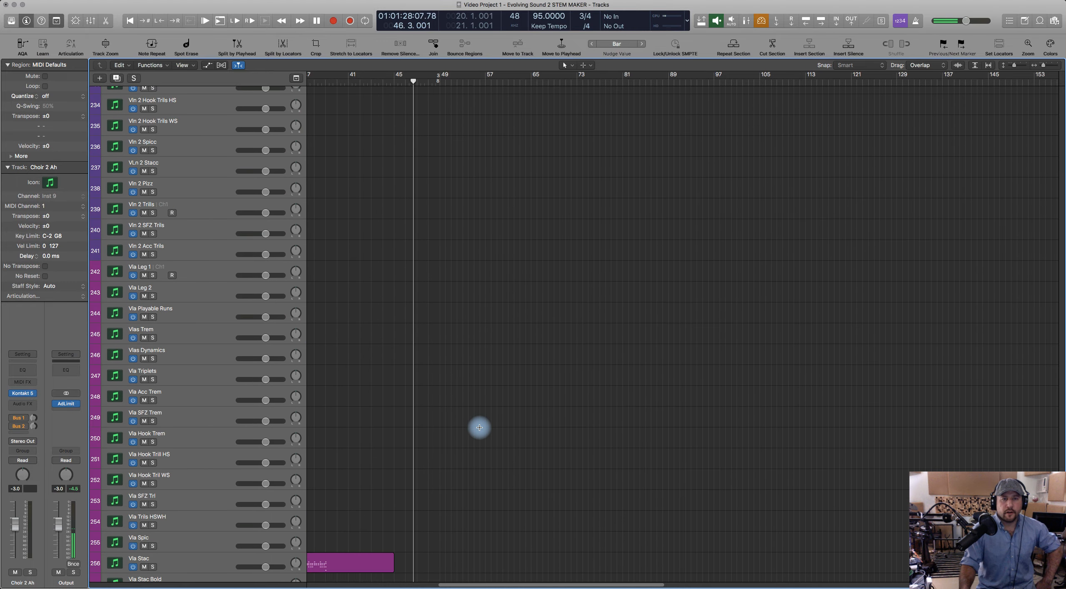
pyautogui.scroll(20, 480, 427)
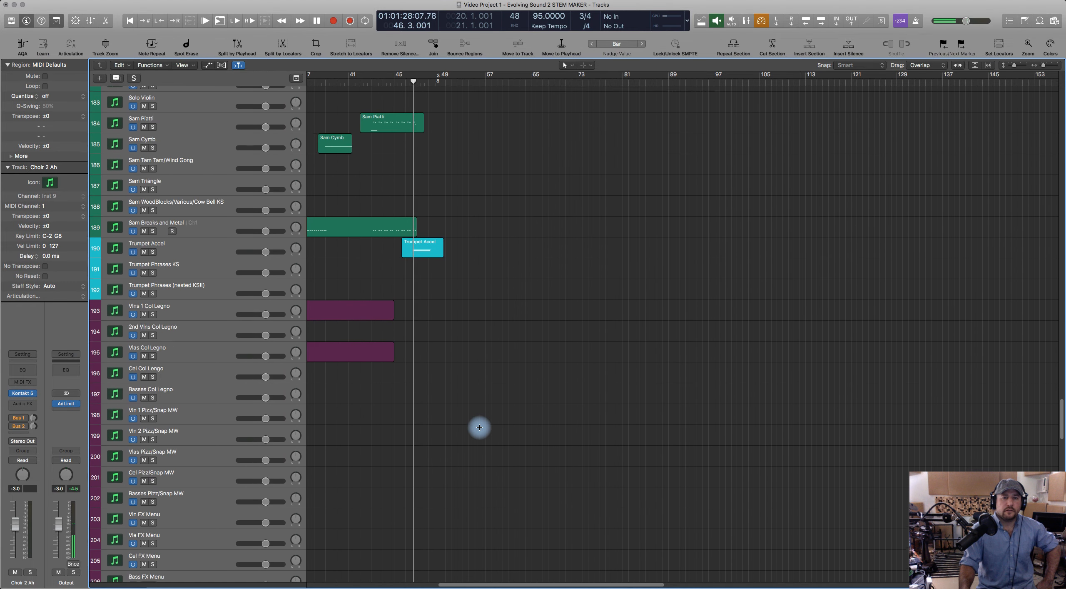
pyautogui.moveTo(412, 80); pyautogui.dragTo(432, 85)
pyautogui.scroll(1, 486, 195)
pyautogui.scroll(20, 485, 195)
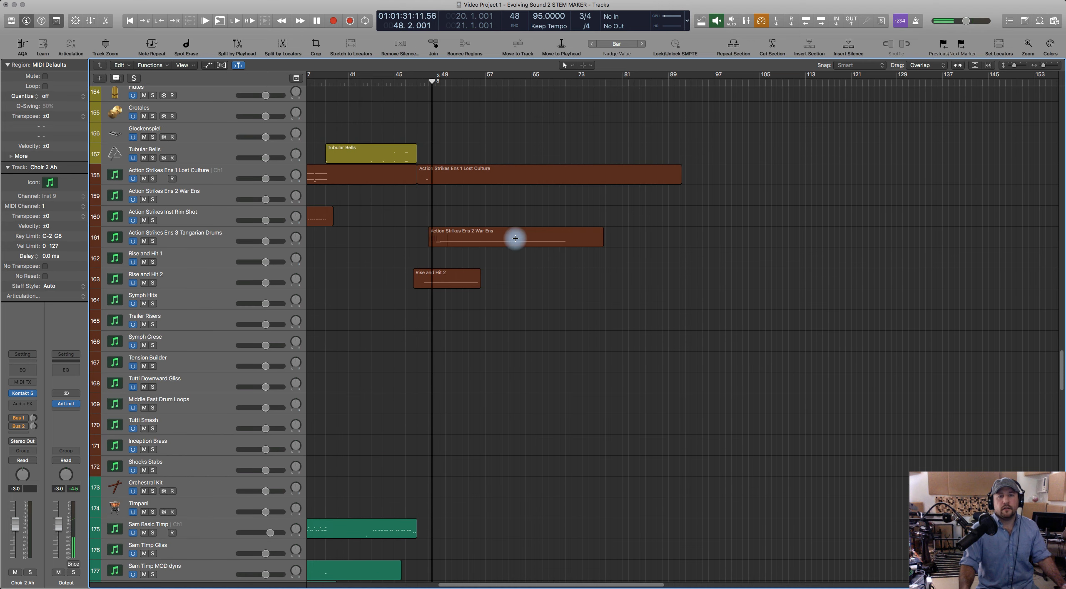
pyautogui.scroll(7, 528, 296)
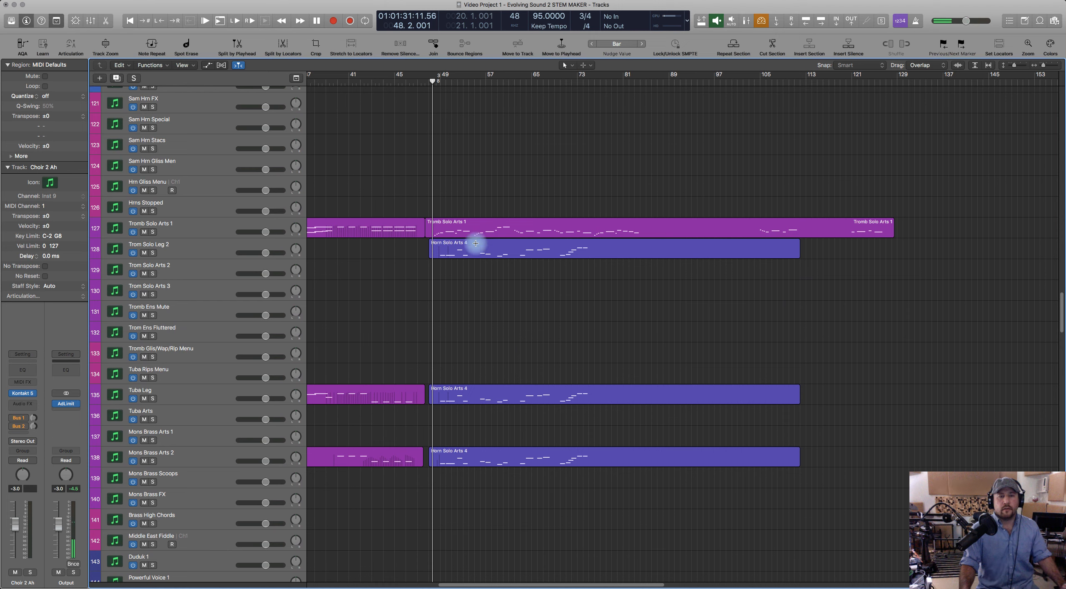
# Step: Mute the Horn Solo Arts 4 regions on the Trom Solo Leg 2, Tuba Leg and Horn Solo Arts 4 tracks
pyautogui.click(466, 252)
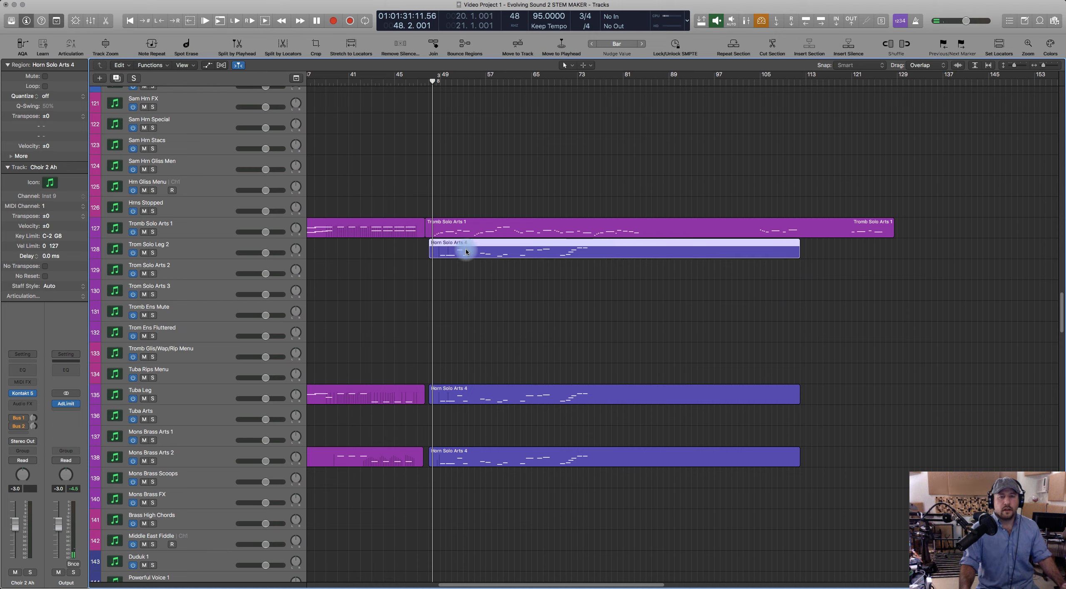
pyautogui.hotkey('ctrl', 'm')
pyautogui.click(486, 390)
pyautogui.hotkey('ctrl', 'm')
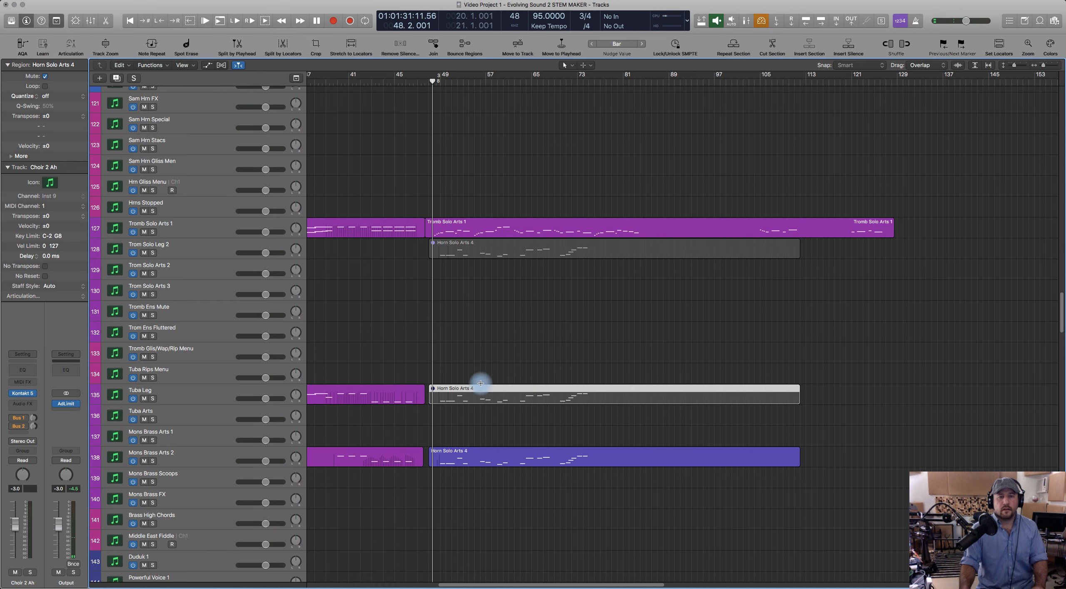
pyautogui.scroll(10, 456, 227)
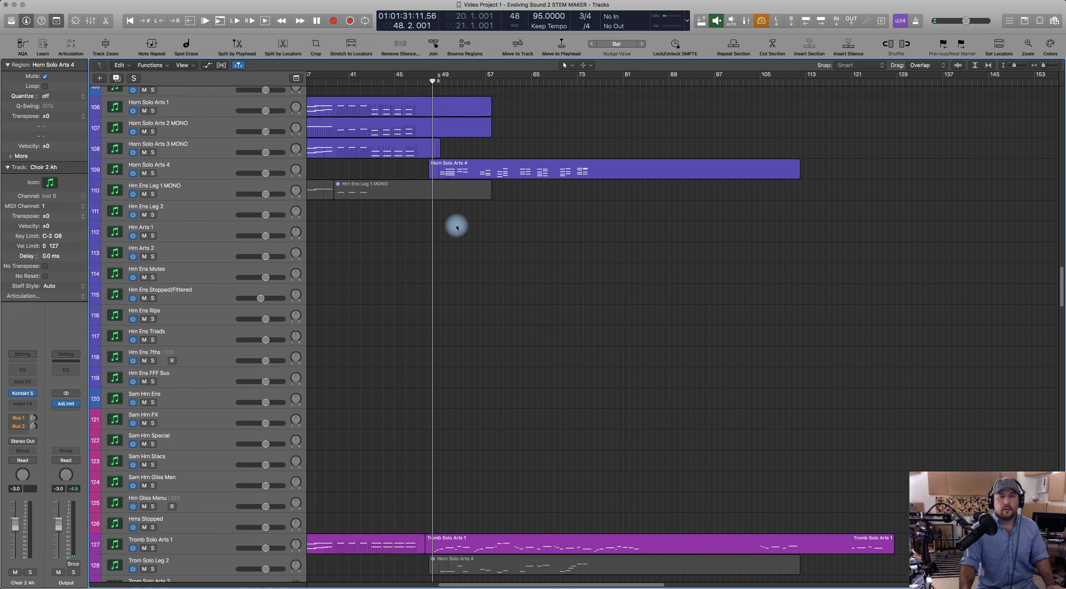
pyautogui.hotkey('ctrl', 'm')
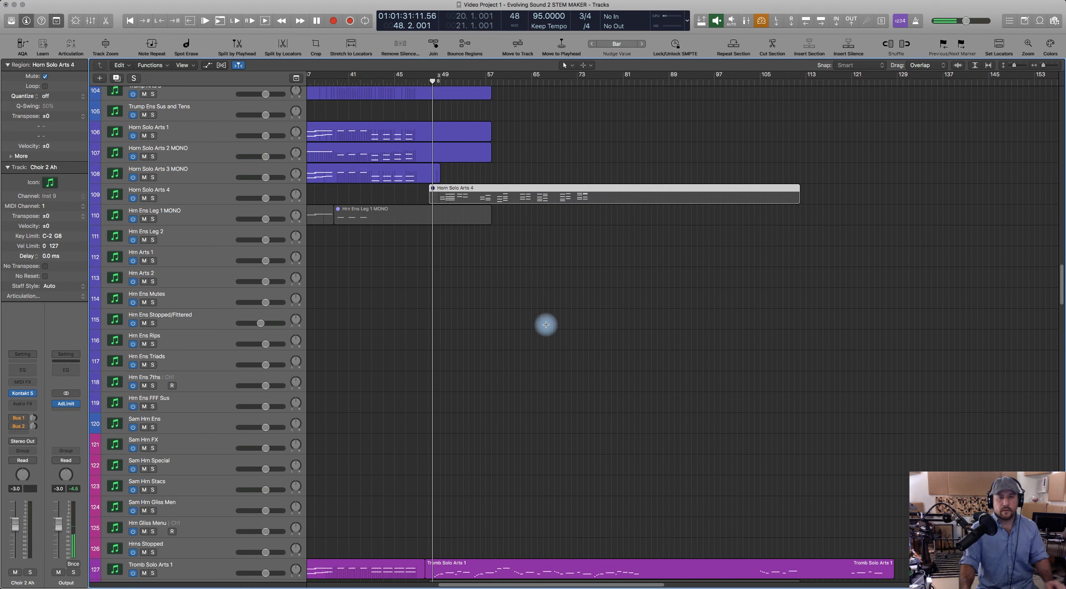
# Step: Open the Horn Solo Arts 4 regions from the Horn Solo Arts 4 and Mons Brass Arts 2 tracks together in the Piano Roll
pyautogui.scroll(-5, 549, 354)
pyautogui.scroll(-4, 550, 358)
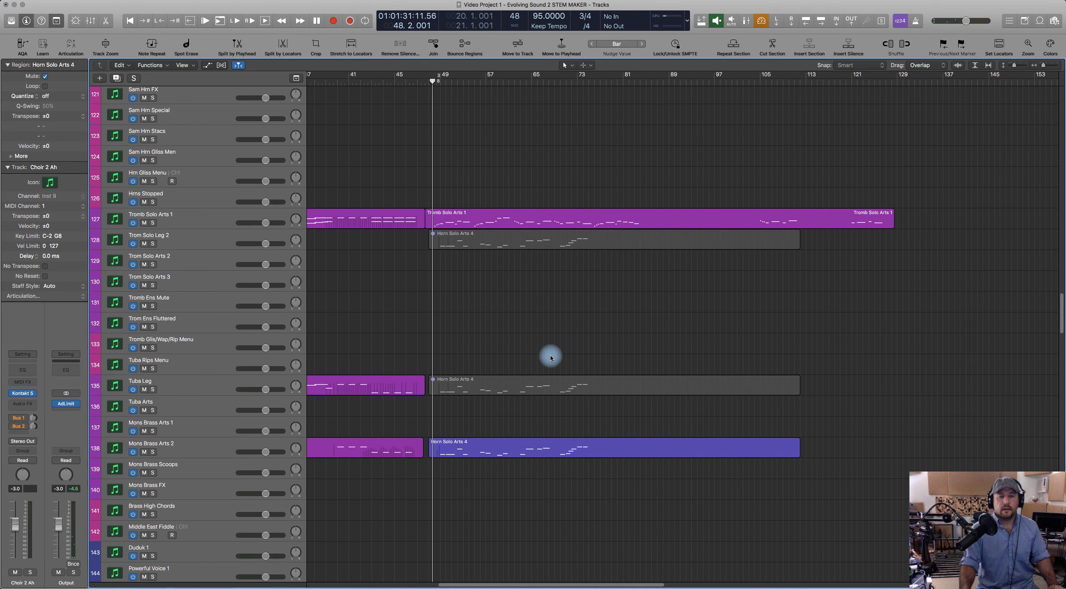
pyautogui.keyDown('shift'); pyautogui.click(506, 441); pyautogui.keyUp('shift')
pyautogui.press('p')
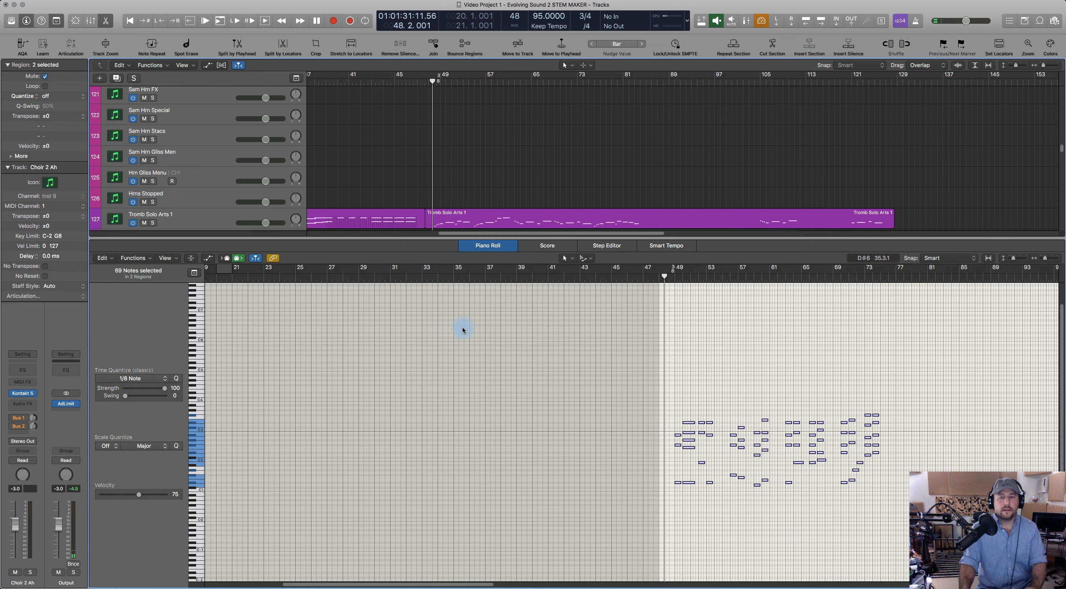
pyautogui.click(724, 385)
pyautogui.scroll(10, 721, 384)
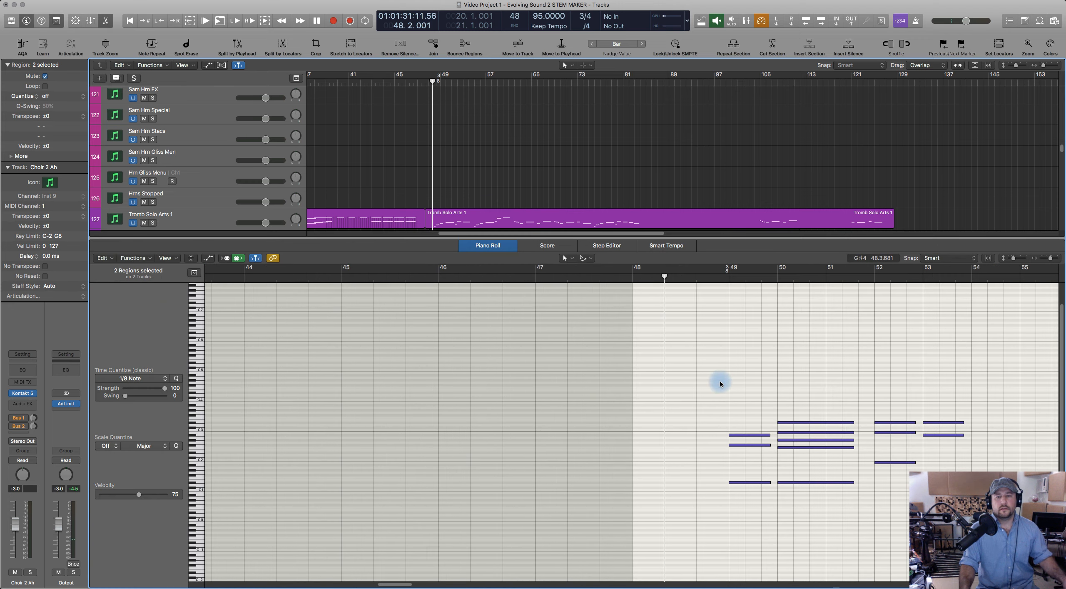
# Step: Open the Tromb Solo Arts 1 region and the Horn Solo Arts 4 region from the Mons Brass Arts 2 track together in the Piano Roll
pyautogui.click(480, 250)
pyautogui.click(464, 214)
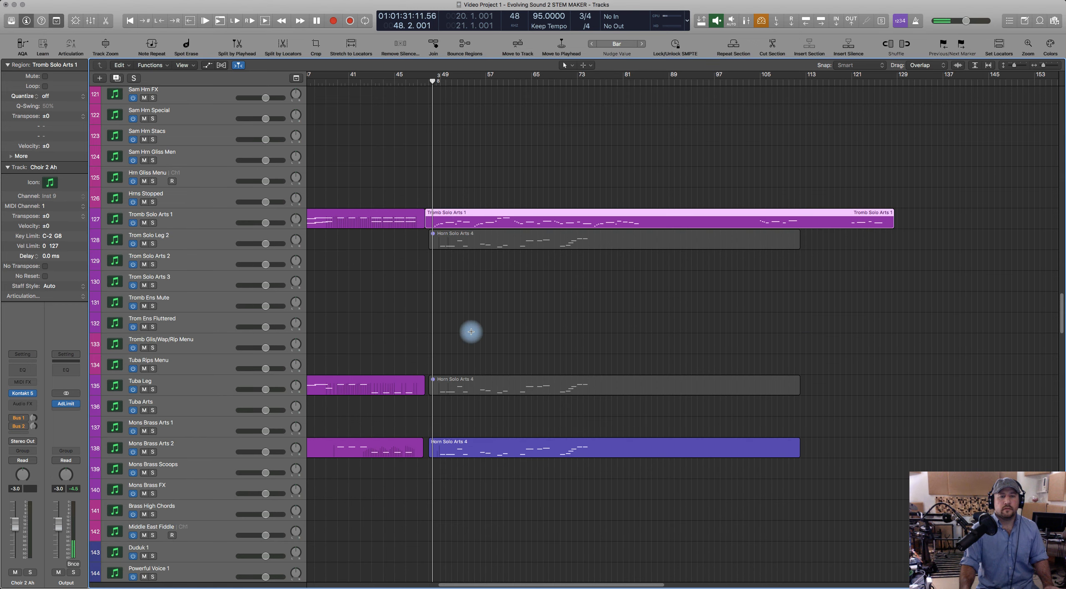
pyautogui.keyDown('shift'); pyautogui.click(464, 441); pyautogui.keyUp('shift')
pyautogui.doubleClick(465, 440)
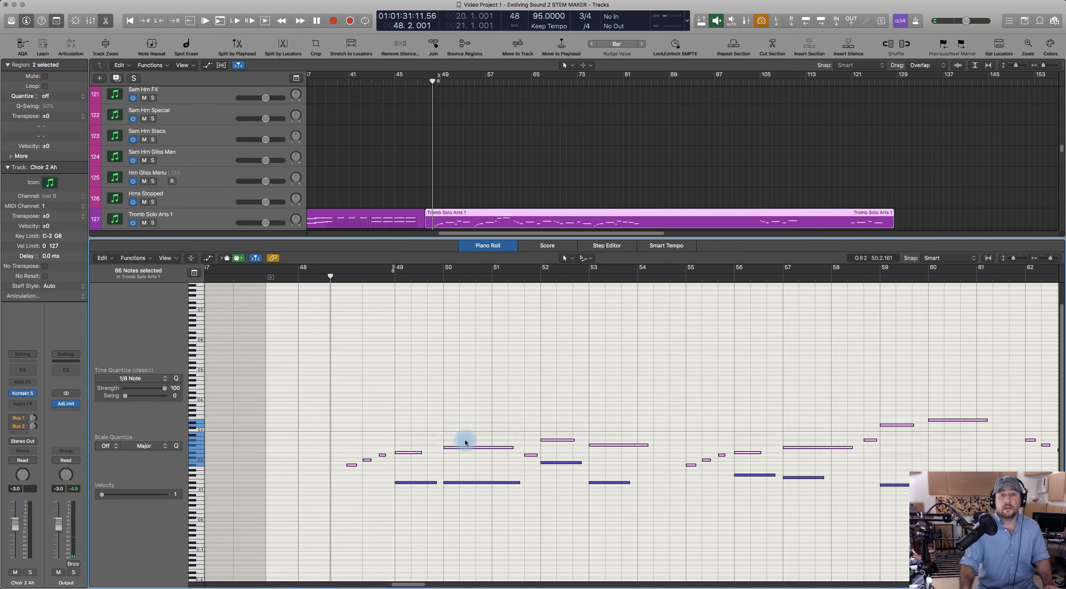
pyautogui.click(469, 408)
pyautogui.hscroll(5, 476, 407)
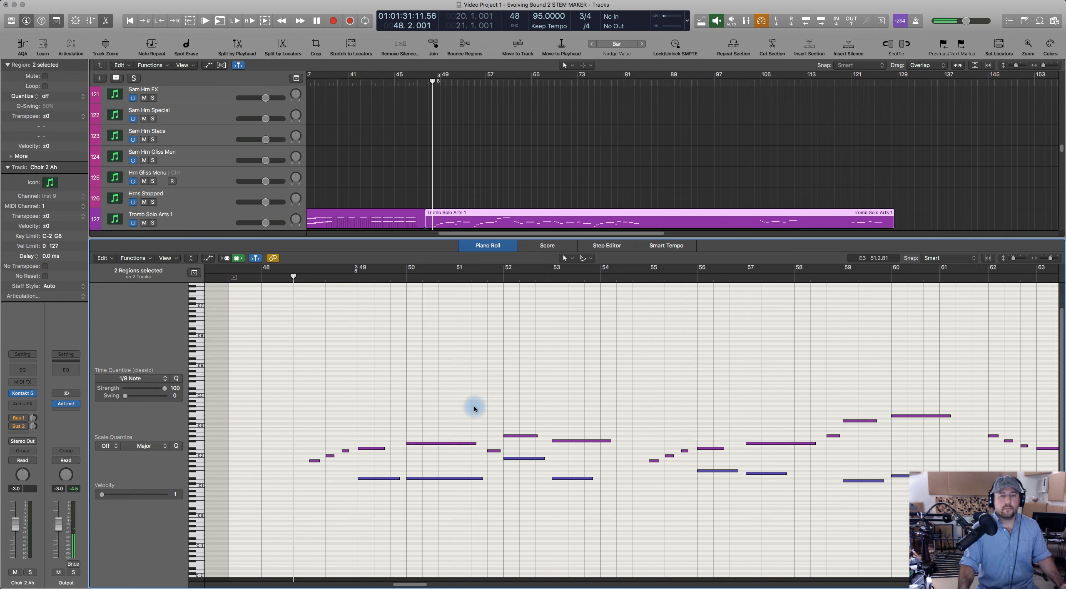
# Step: Play the passage from bar 48, beat 2, stop in bar 51 and close the Piano Roll
pyautogui.scroll(1, 409, 389)
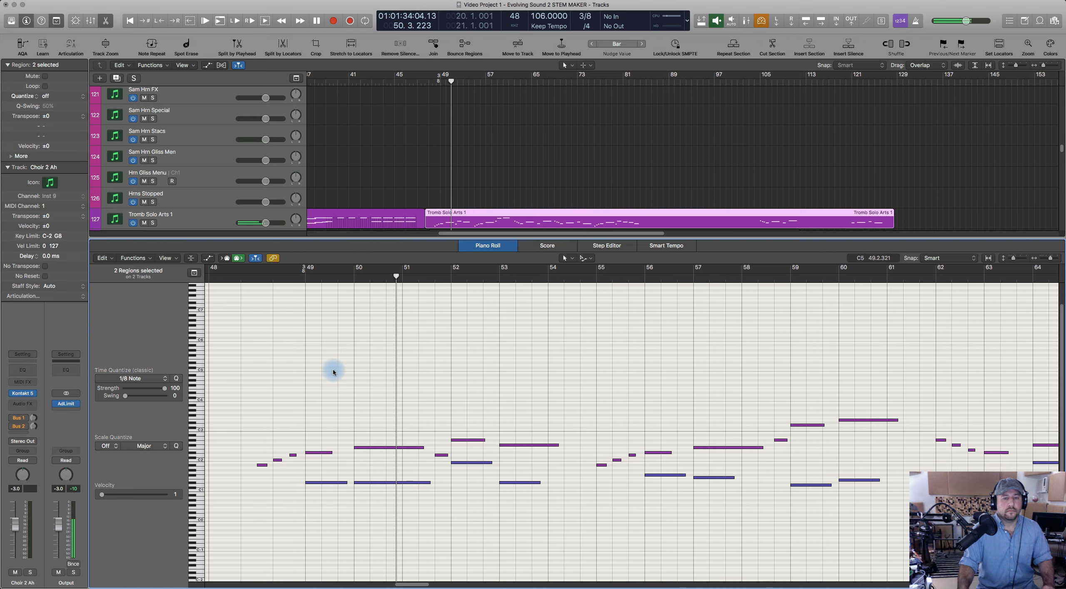
pyautogui.press('space')
pyautogui.press('p')
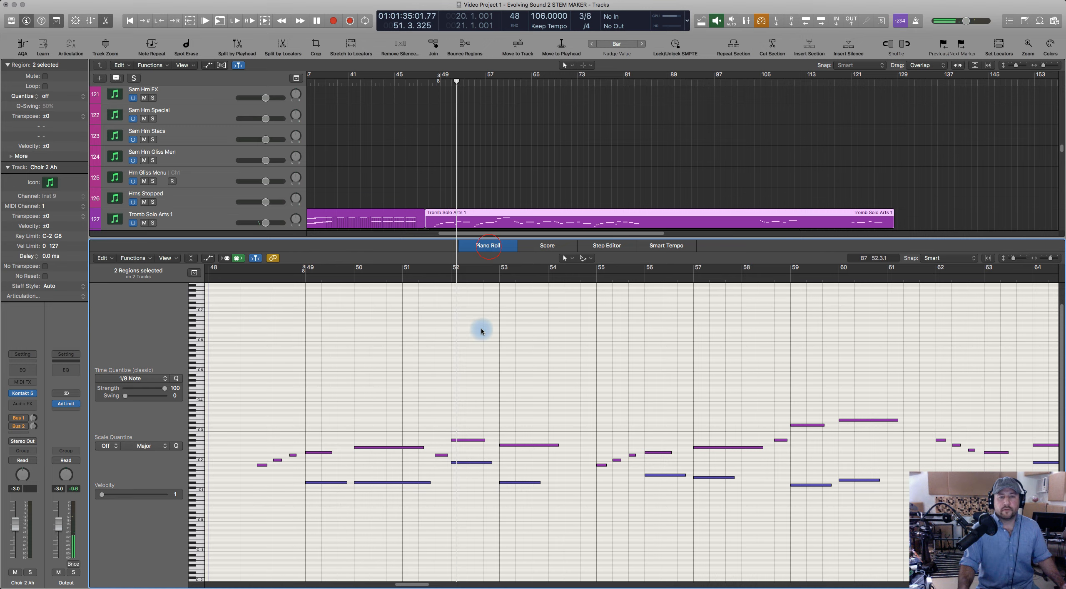
# Step: Mute the Action Strikes Ens 2 War Ens region on the Action Strikes Ens 3 Tangarian Drums track
pyautogui.scroll(10, 540, 392)
pyautogui.scroll(15, 540, 392)
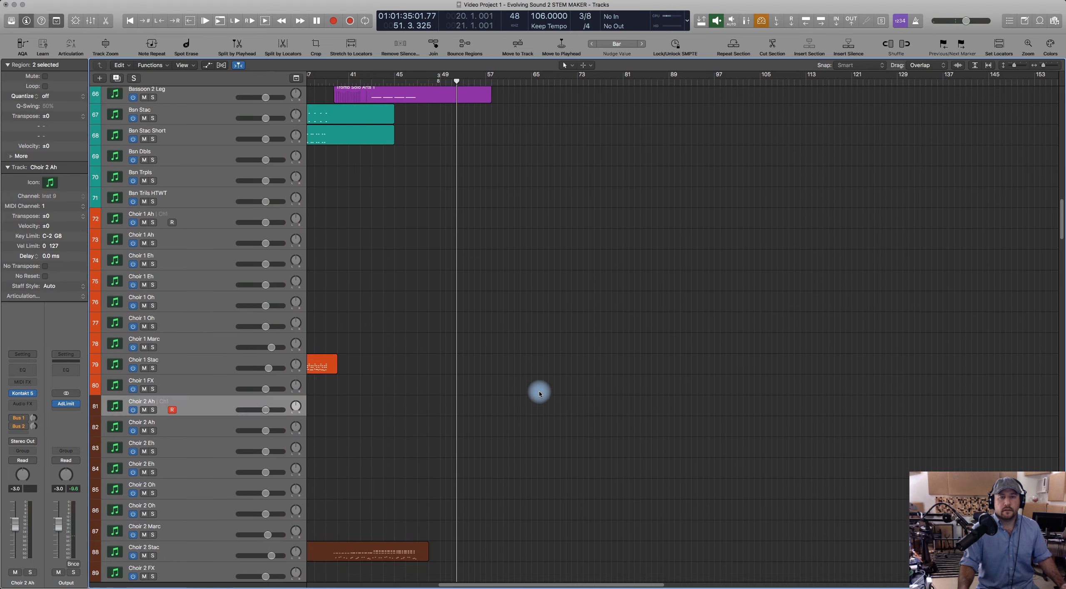
pyautogui.scroll(-20, 540, 392)
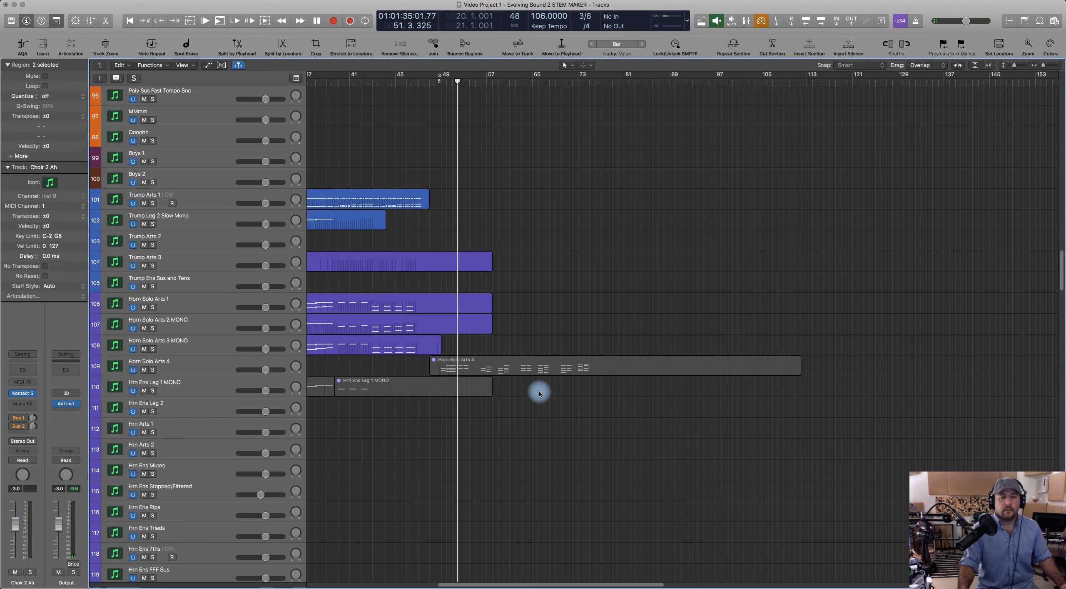
pyautogui.scroll(-1, 469, 219)
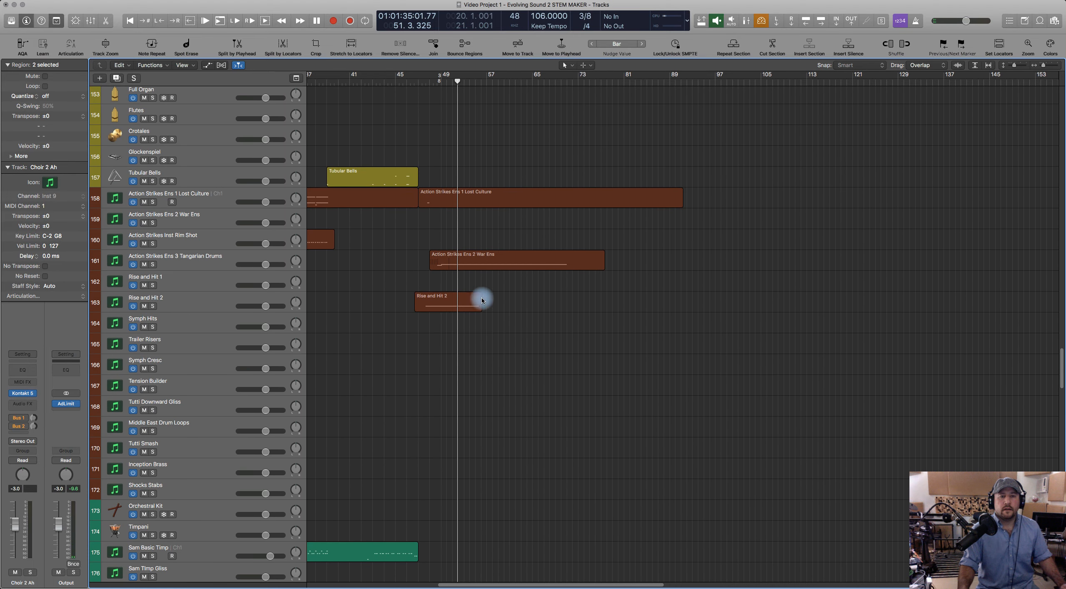
pyautogui.click(485, 258)
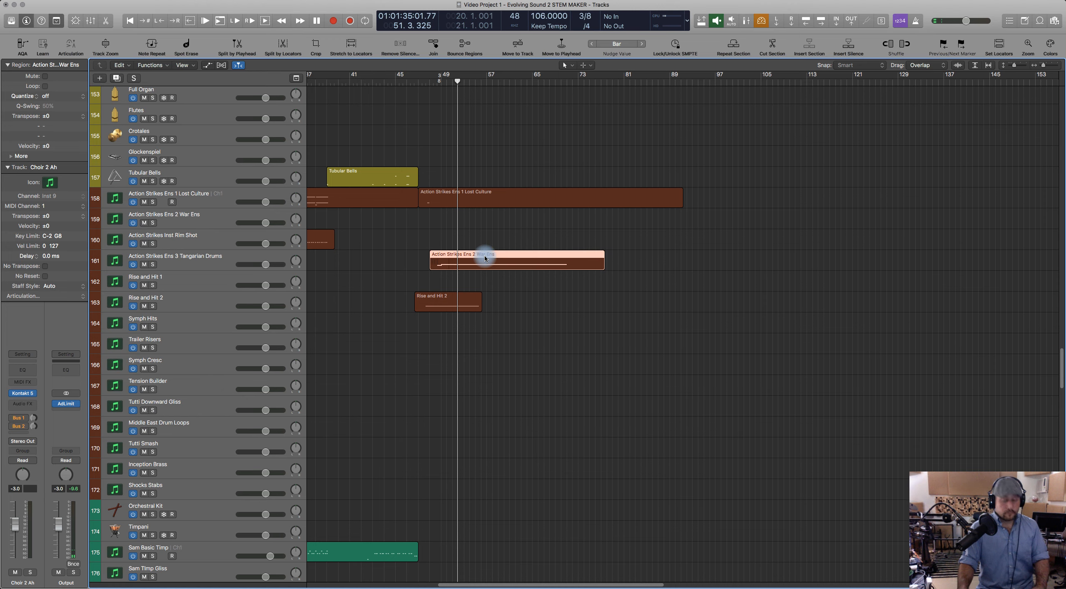
pyautogui.hotkey('ctrl', 'm')
# Step: Mute the Horn Solo Arts 4 region on the Mons Brass Arts 2 track and unmute the one on the Tuba Leg track
pyautogui.scroll(15, 483, 254)
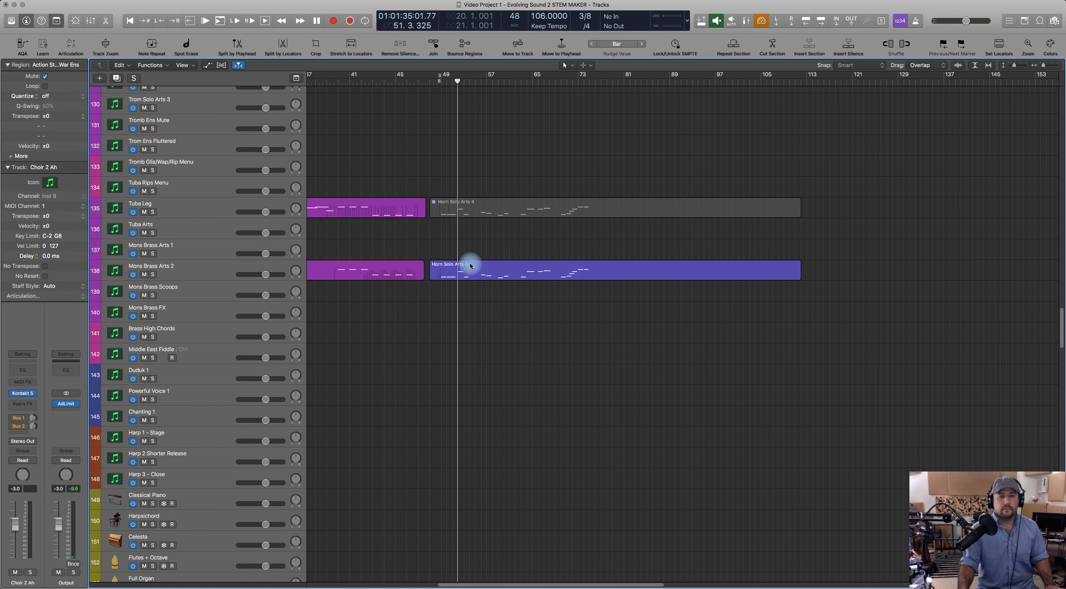
pyautogui.scroll(2, 472, 267)
pyautogui.click(463, 320)
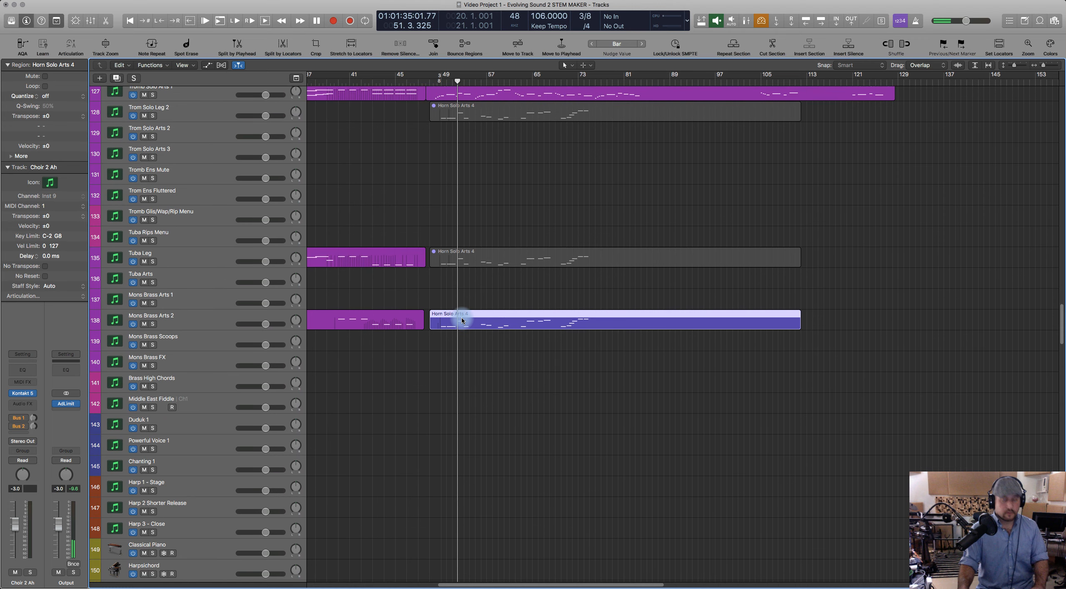
pyautogui.click(462, 252)
pyautogui.hotkey('ctrl', 'm')
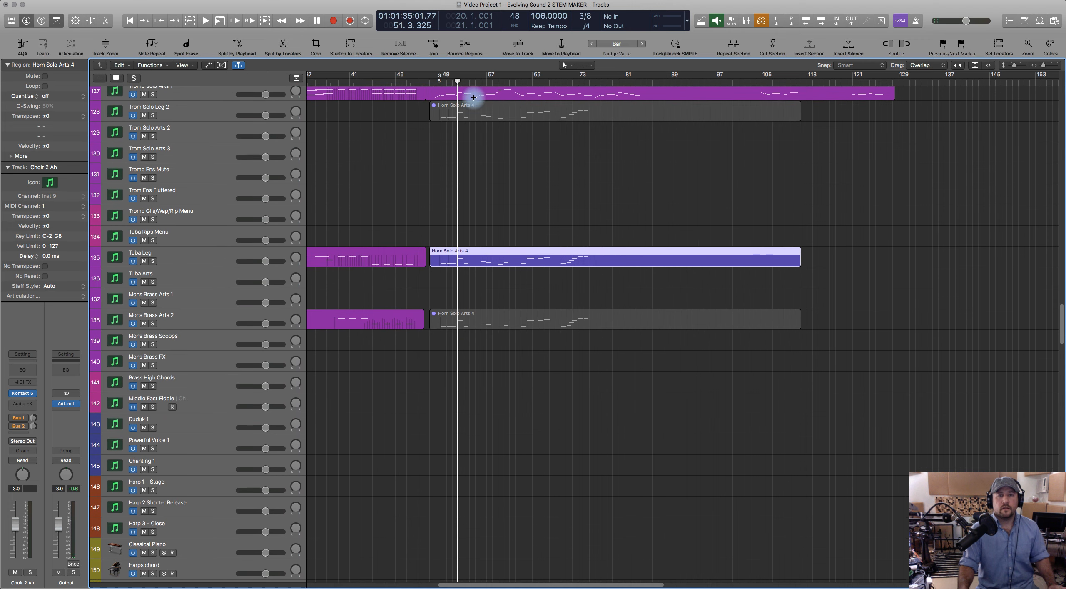
# Step: Open the Tuba Leg and Tromb Solo Arts 1 regions together in the Piano Roll and place the playhead at bar 48, beat 2
pyautogui.keyDown('shift'); pyautogui.click(473, 91); pyautogui.keyUp('shift')
pyautogui.press('e')
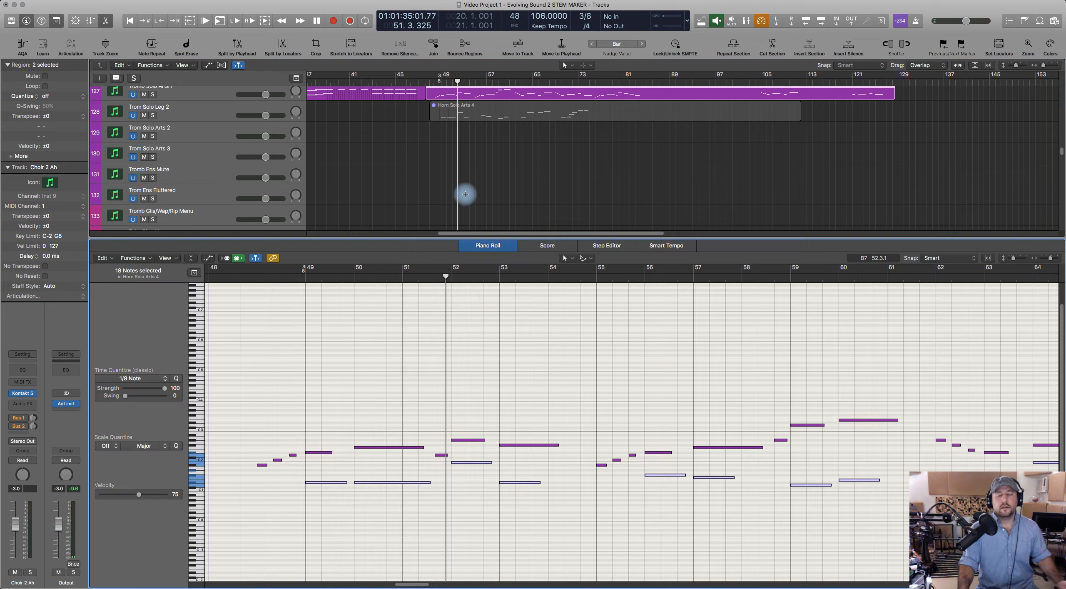
pyautogui.click(283, 277)
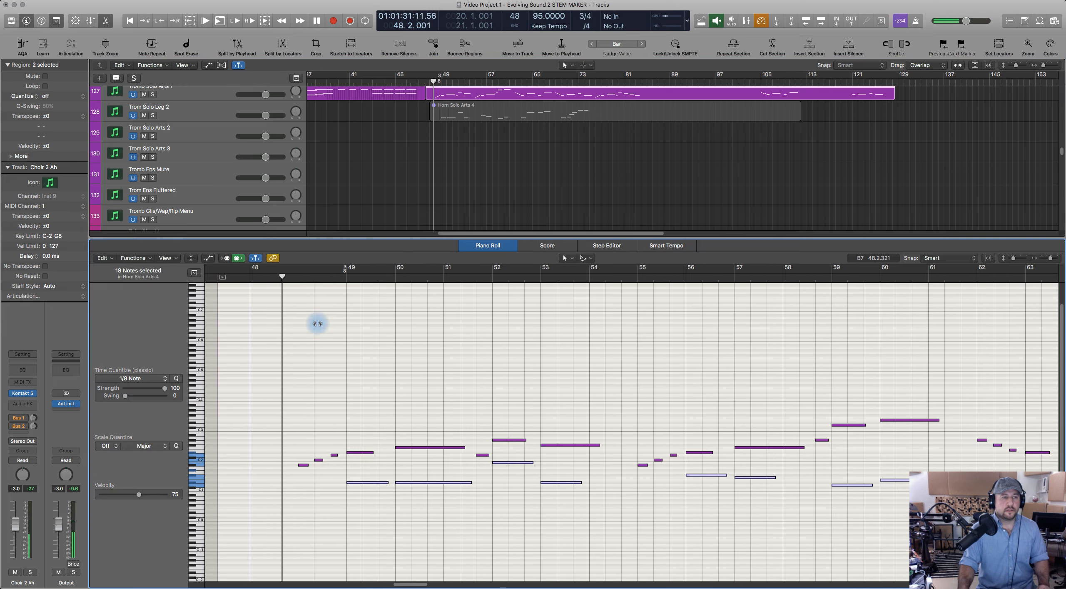
pyautogui.click(361, 412)
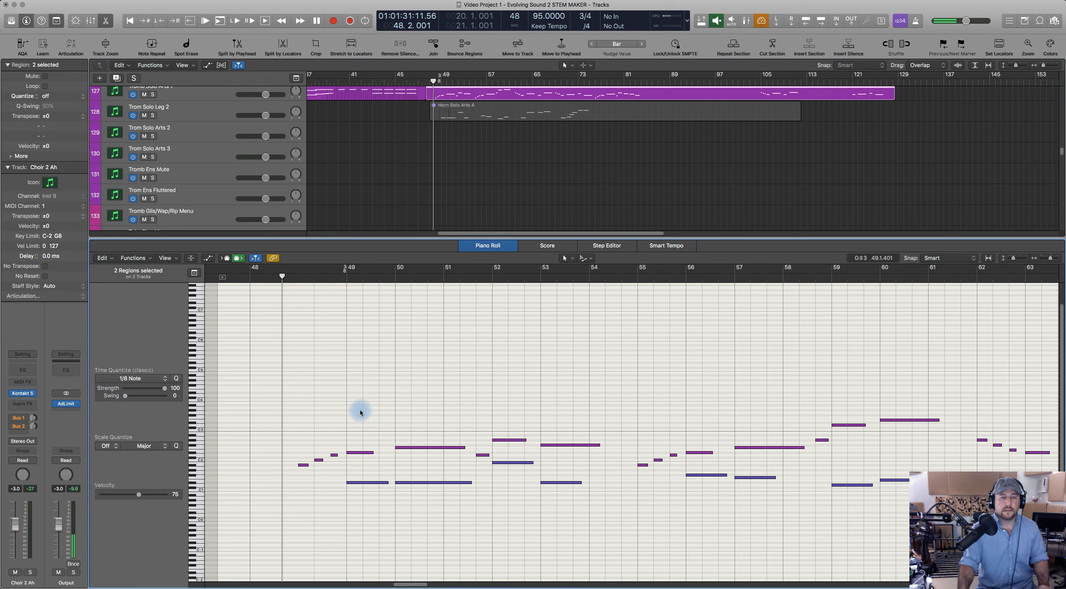
# Step: Play the trombone and tuba parts from bar 48, beat 2, stop in bar 53 and select the two notes starting at bar 52
pyautogui.press('space')
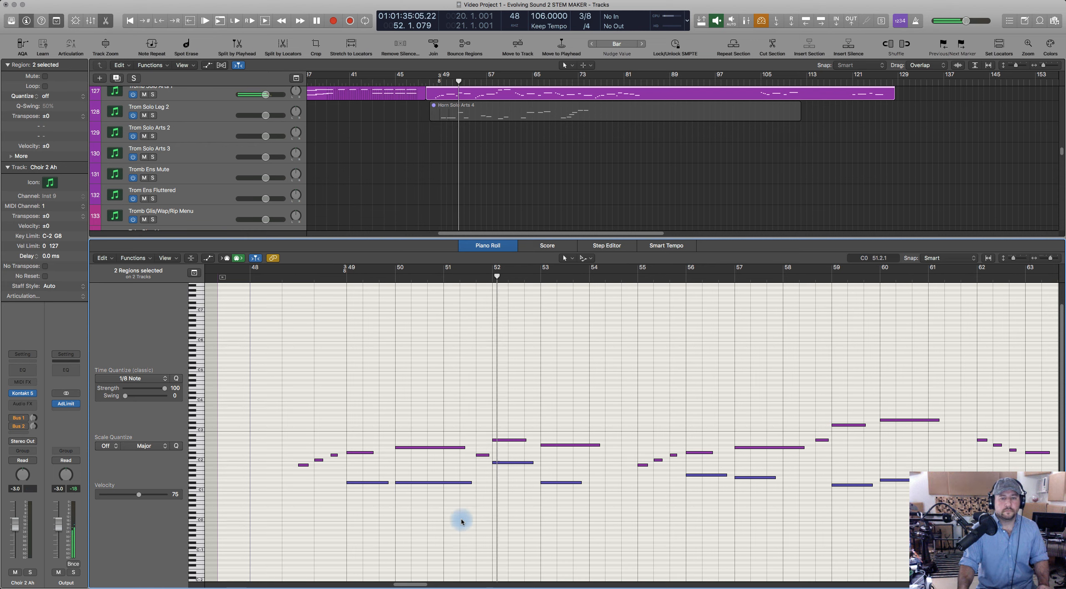
pyautogui.press('space')
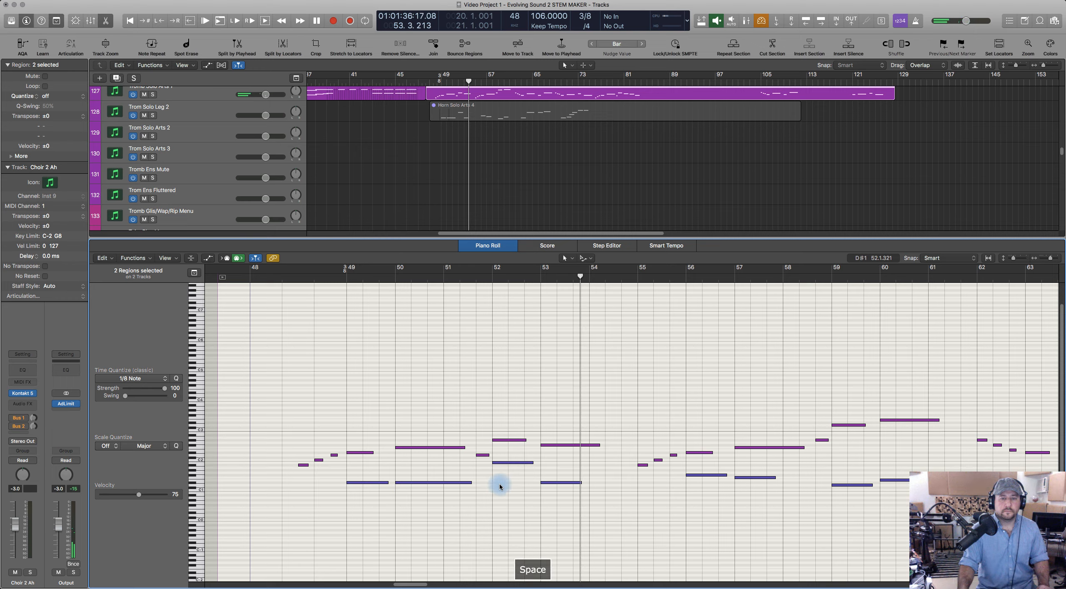
pyautogui.moveTo(501, 485); pyautogui.dragTo(504, 428)
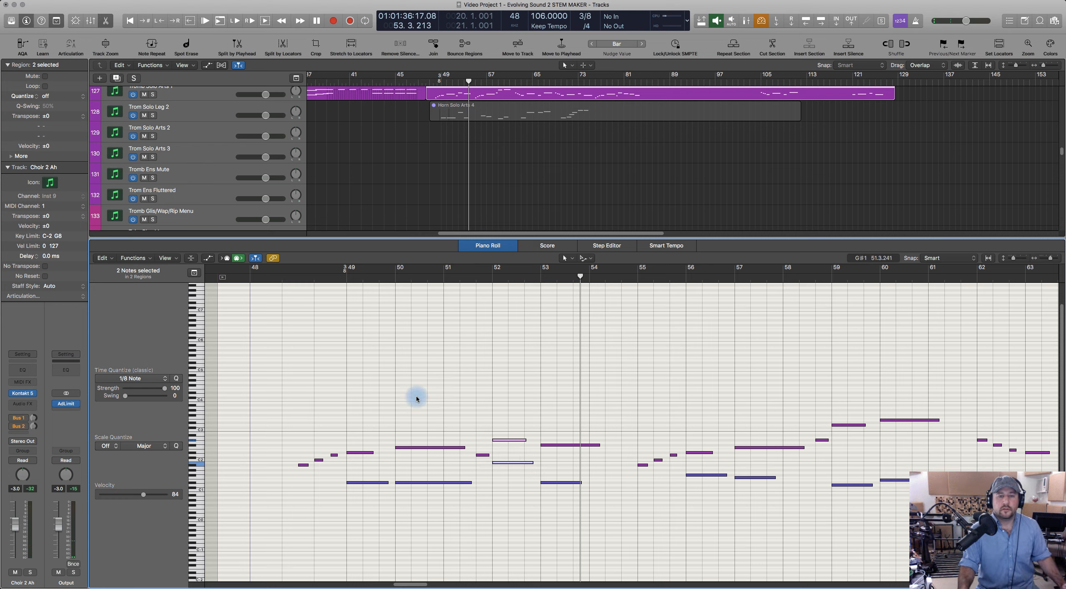
# Step: Replay the passage from late in bar 48 and stop playback in bar 54
pyautogui.click(327, 282)
pyautogui.press('space')
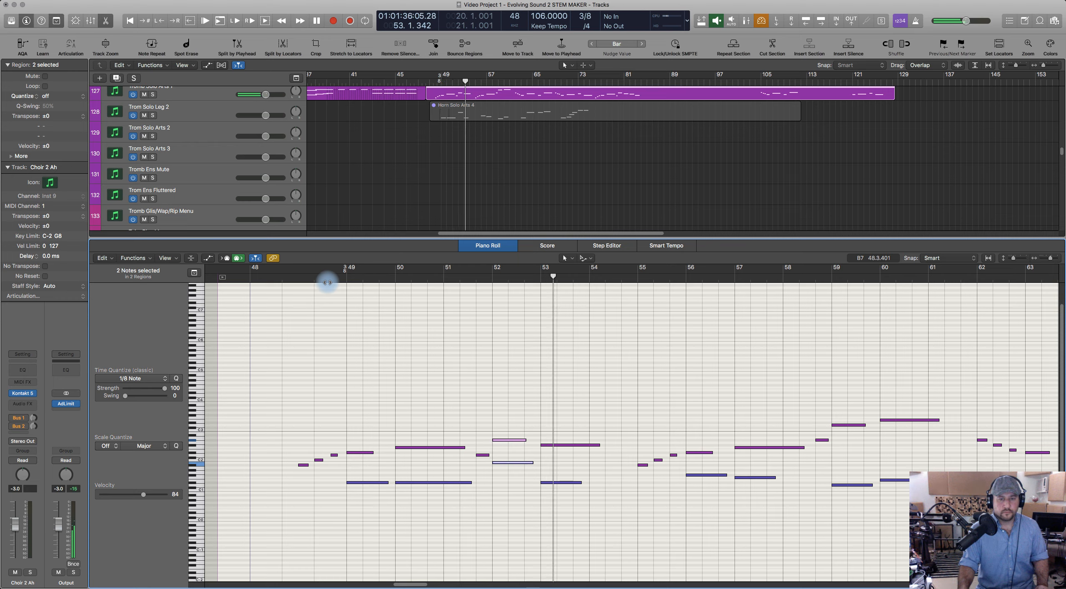
pyautogui.press('space')
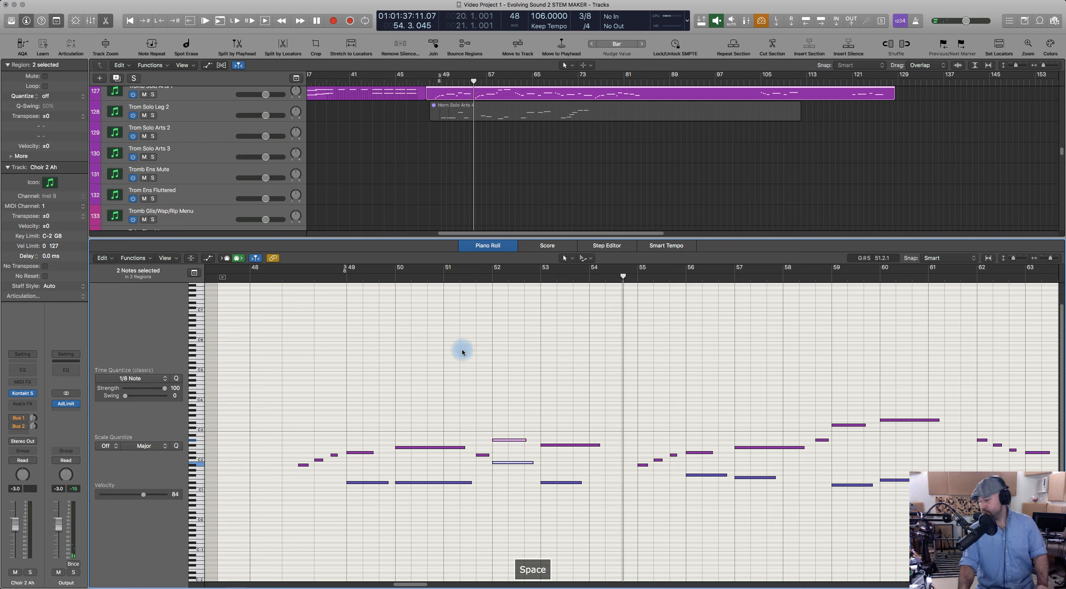
# Step: Continue playback of the trombone and tuba parts from bar 54 and stop at bar 58
pyautogui.hscroll(5, 545, 392)
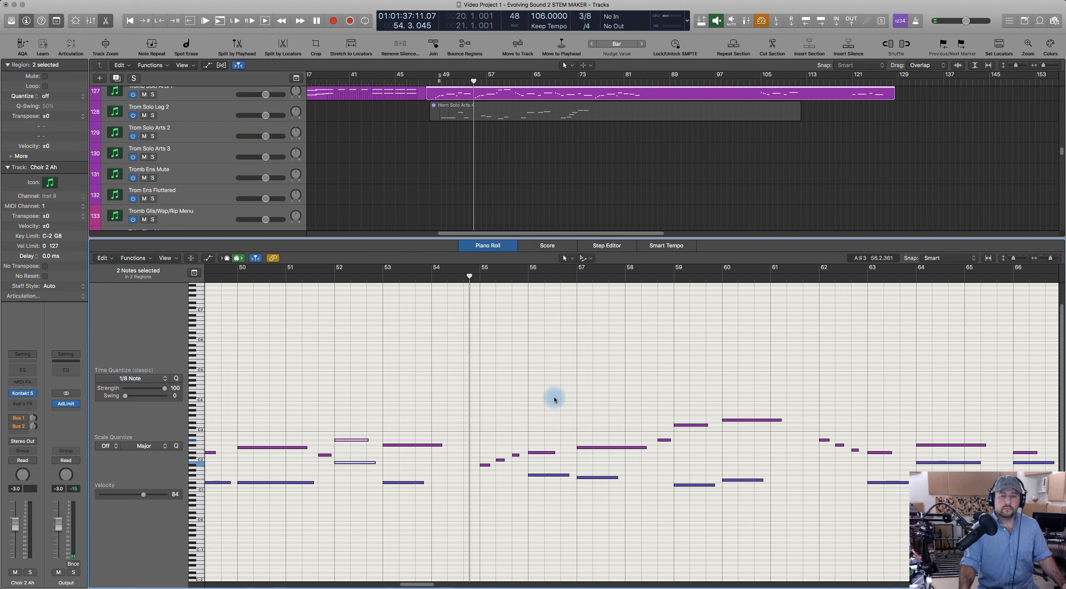
pyautogui.press('space')
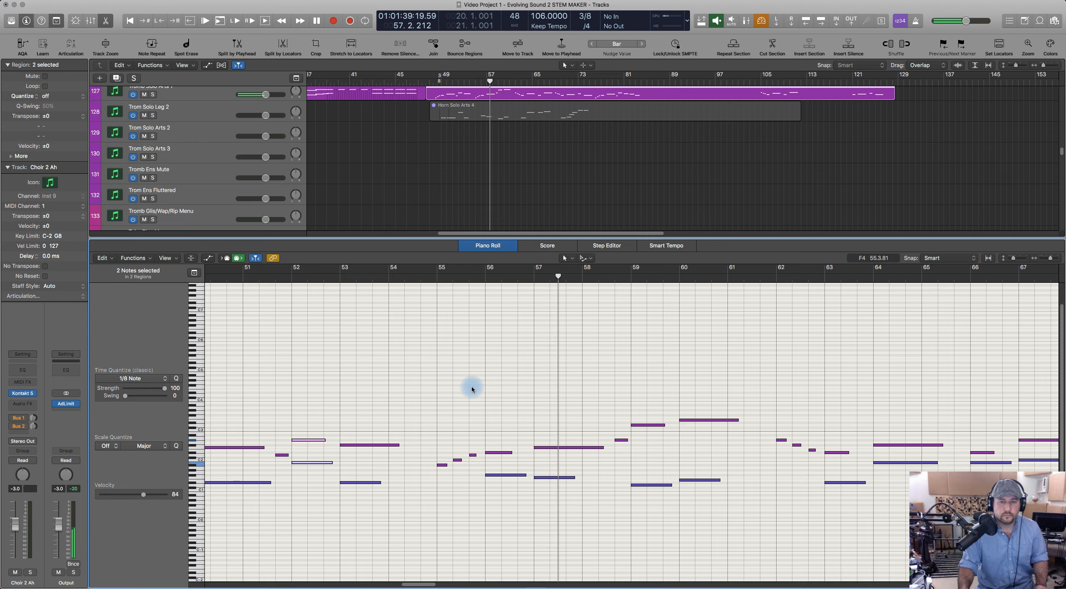
pyautogui.press('space')
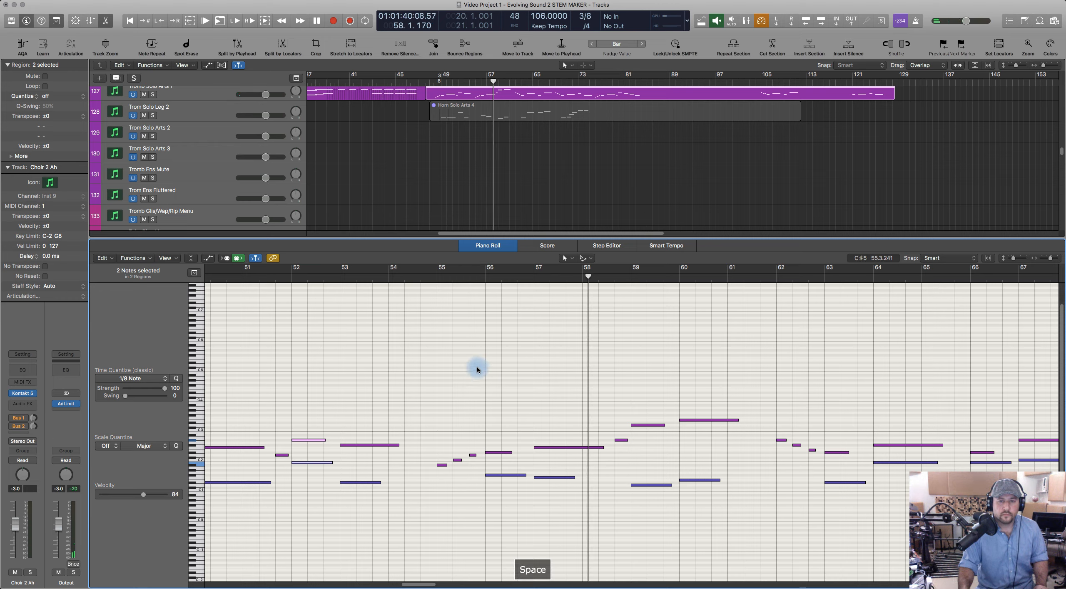
# Step: Replay the second phrase from bar 55 and stop in bar 60
pyautogui.click(438, 277)
pyautogui.press('space')
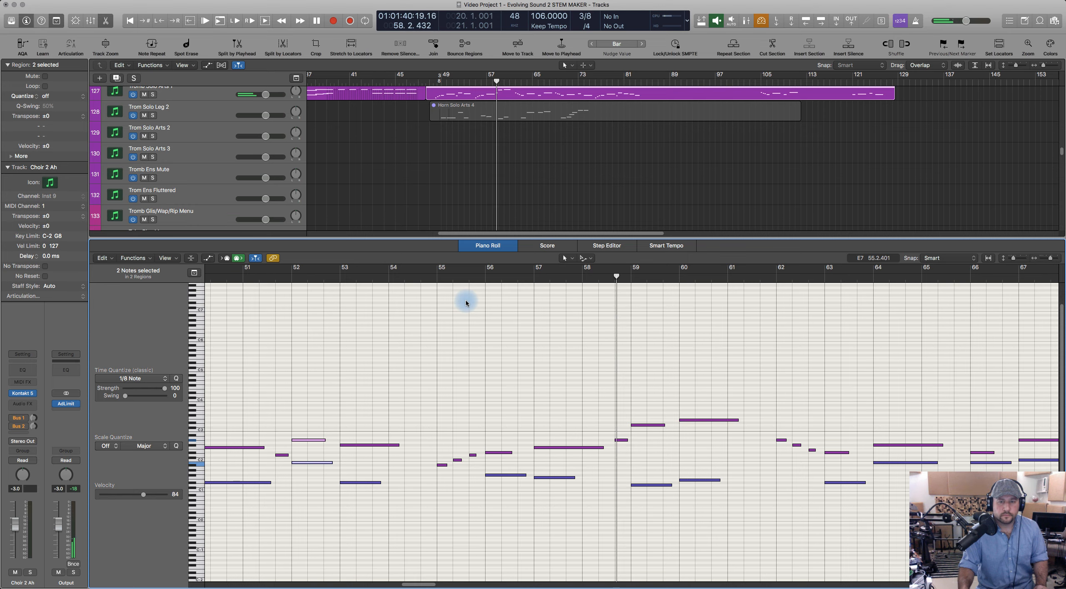
pyautogui.press('space')
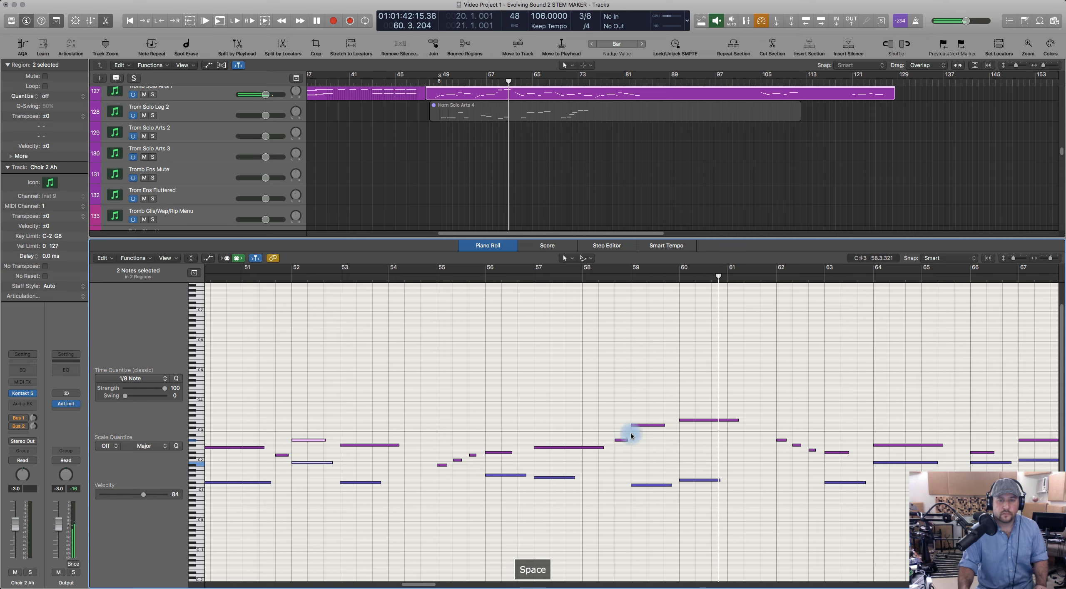
# Step: Deselect the notes, place the playhead at bar 58, beat 2, and play into bar 60
pyautogui.hscroll(5, 625, 443)
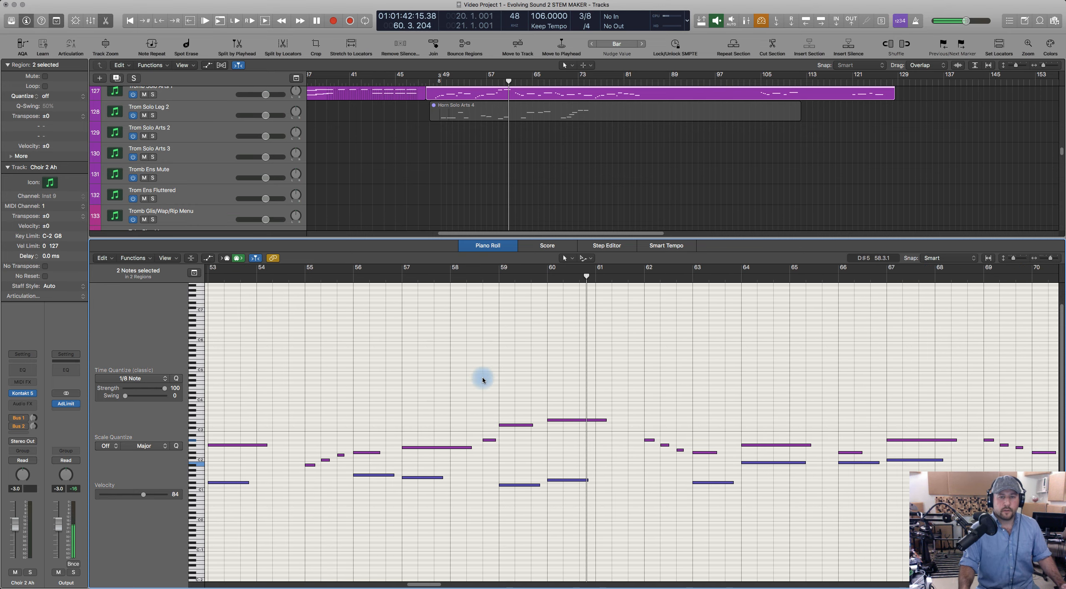
pyautogui.click(468, 355)
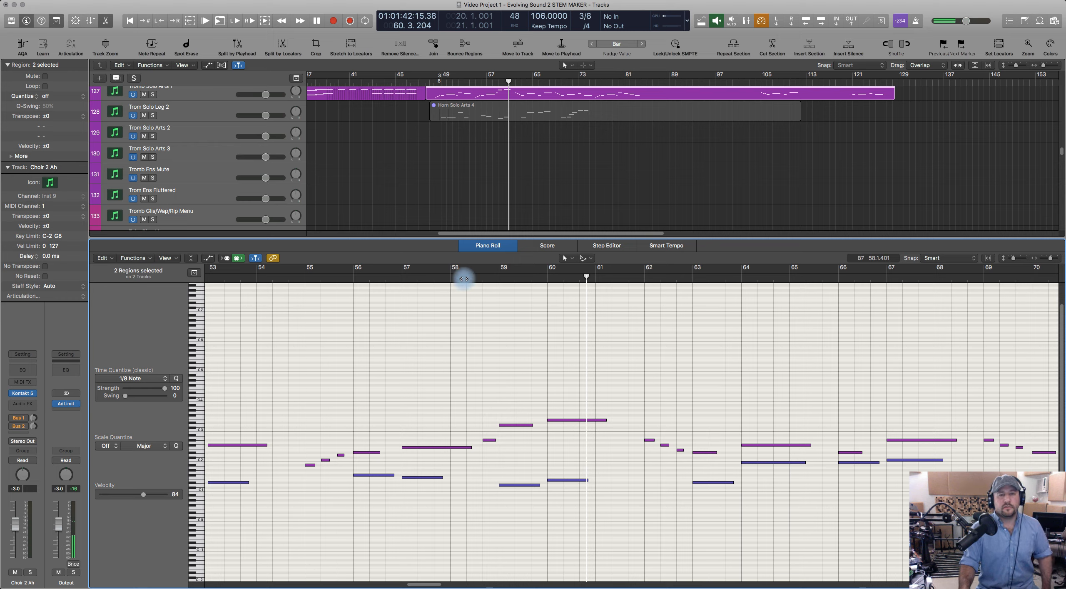
pyautogui.click(463, 278)
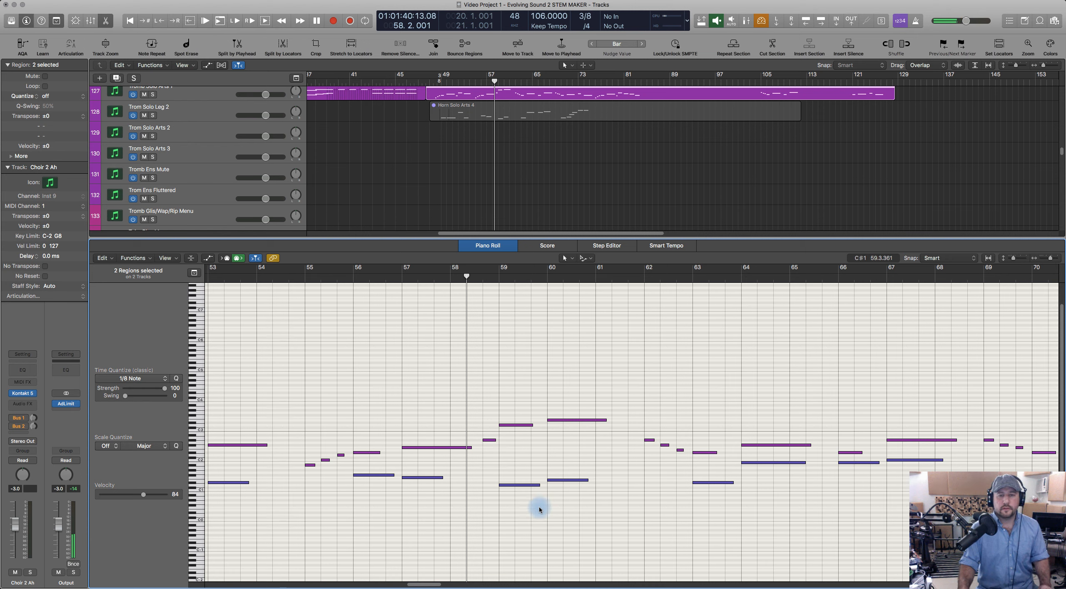
pyautogui.press('space')
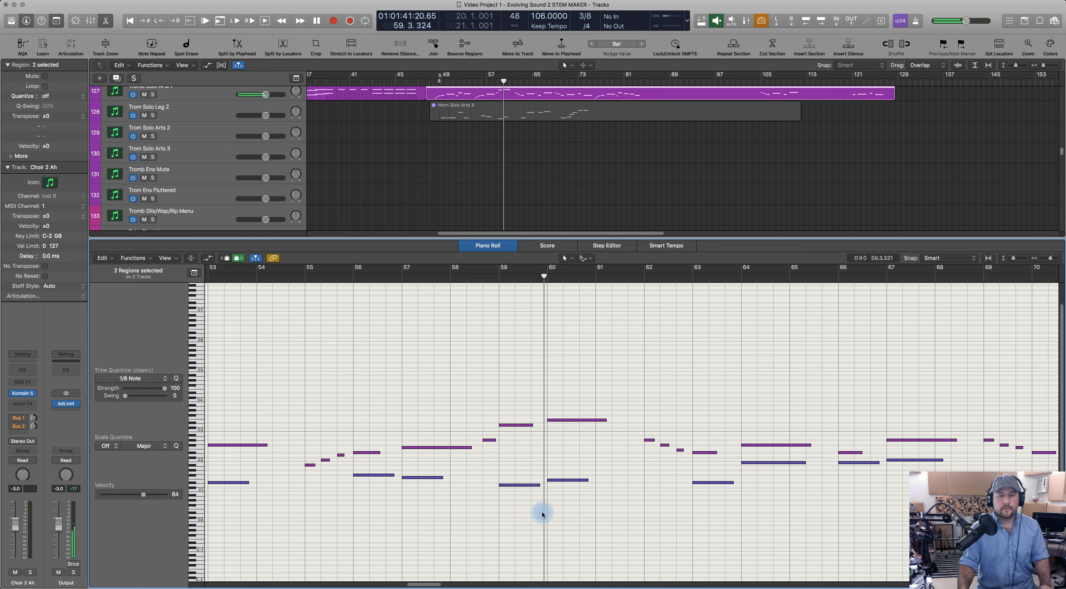
pyautogui.press('space')
# Step: Select the trombone and tuba notes starting at bar 59 and replay the phrase from bar 55, stopping in bar 60
pyautogui.click(489, 440)
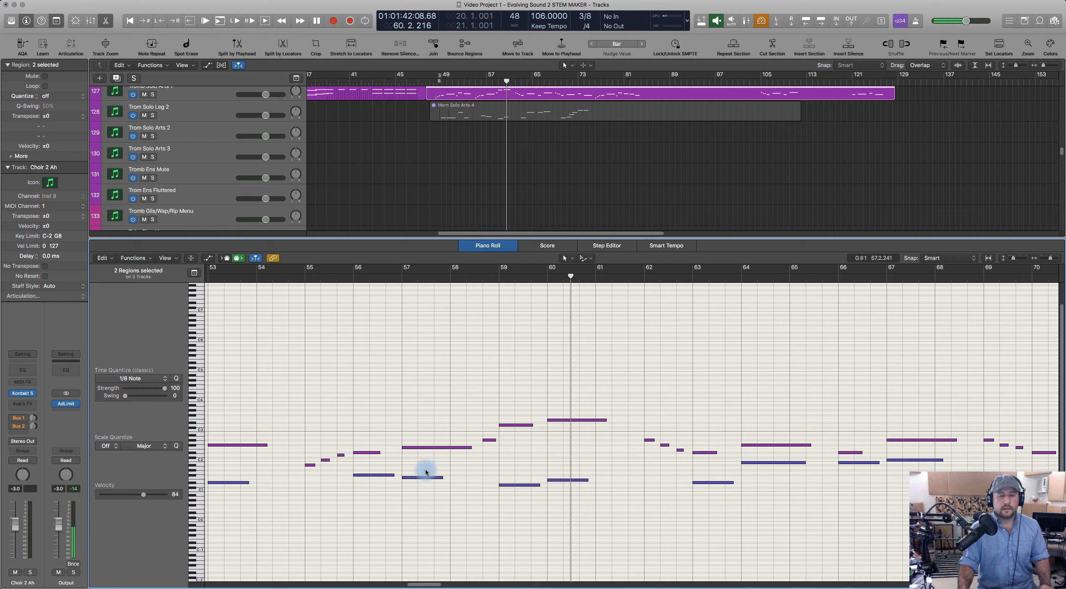
pyautogui.moveTo(486, 478); pyautogui.dragTo(507, 389)
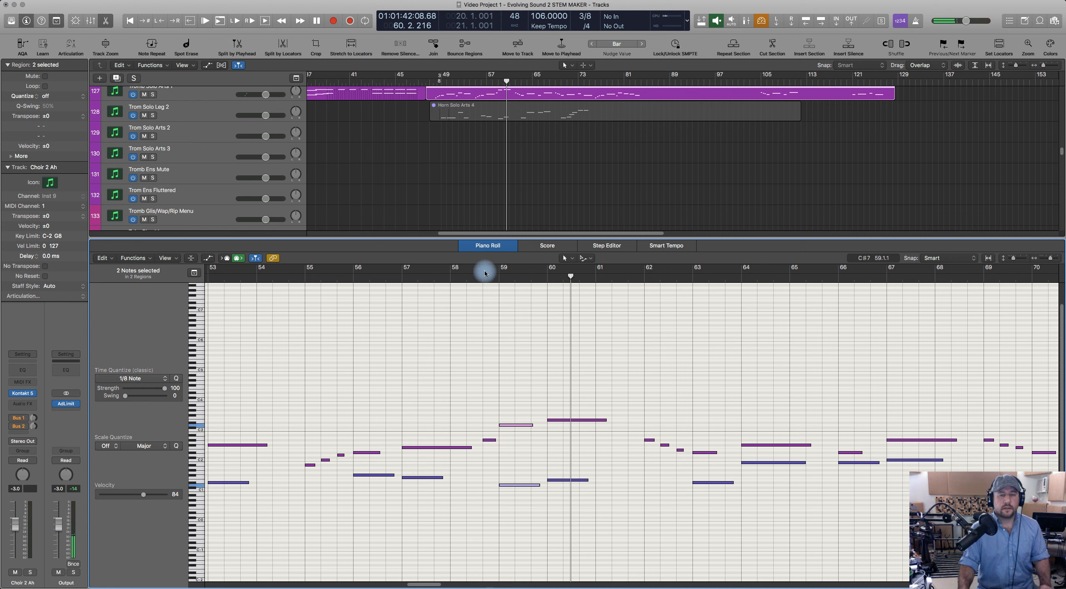
pyautogui.click(304, 280)
pyautogui.press('space')
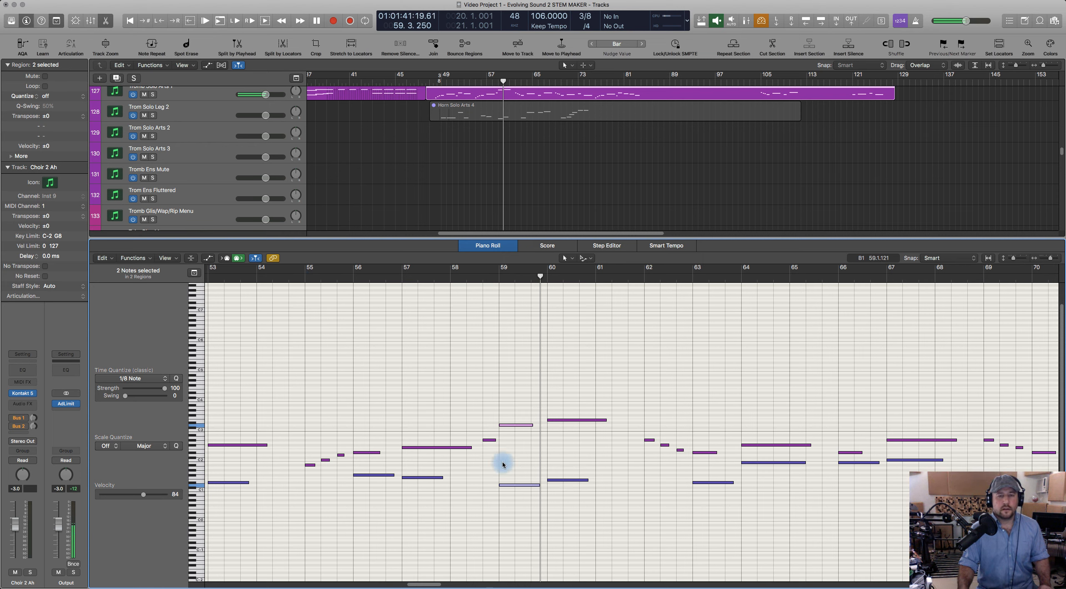
pyautogui.press('space')
# Step: Add the muted Horn Solo Arts 4 region from its own track to the Piano Roll display and audition its chord notes at bar 60
pyautogui.scroll(10, 573, 168)
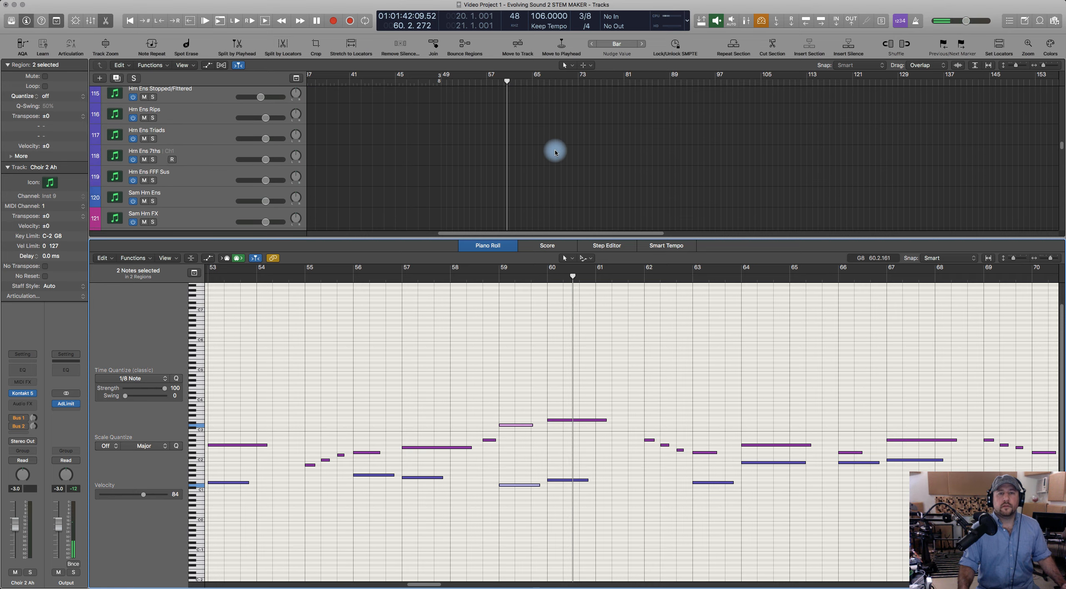
pyautogui.keyDown('shift'); pyautogui.click(514, 211); pyautogui.keyUp('shift')
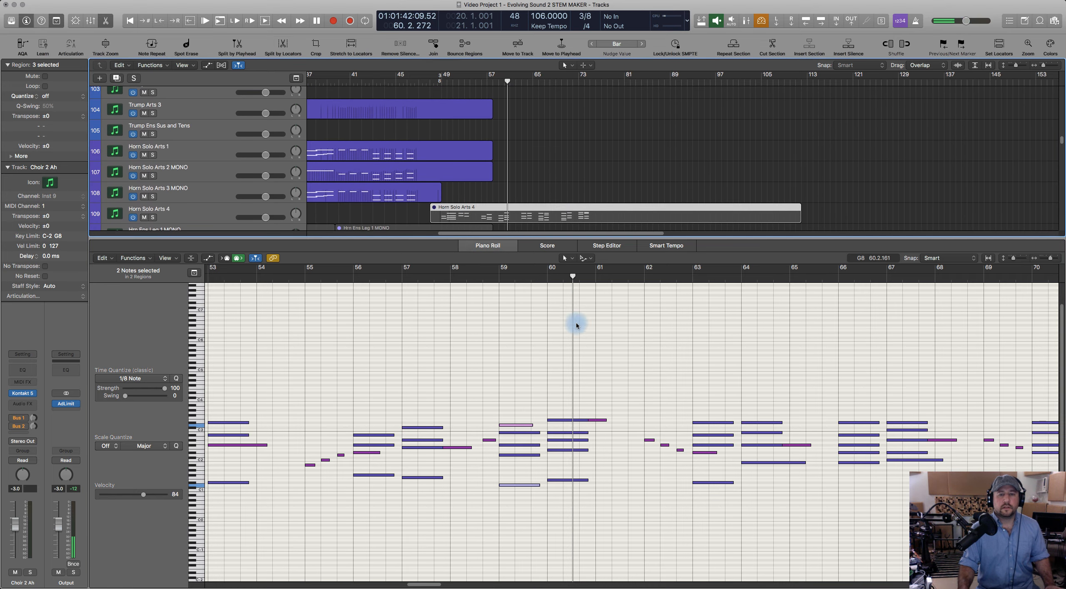
pyautogui.click(553, 450)
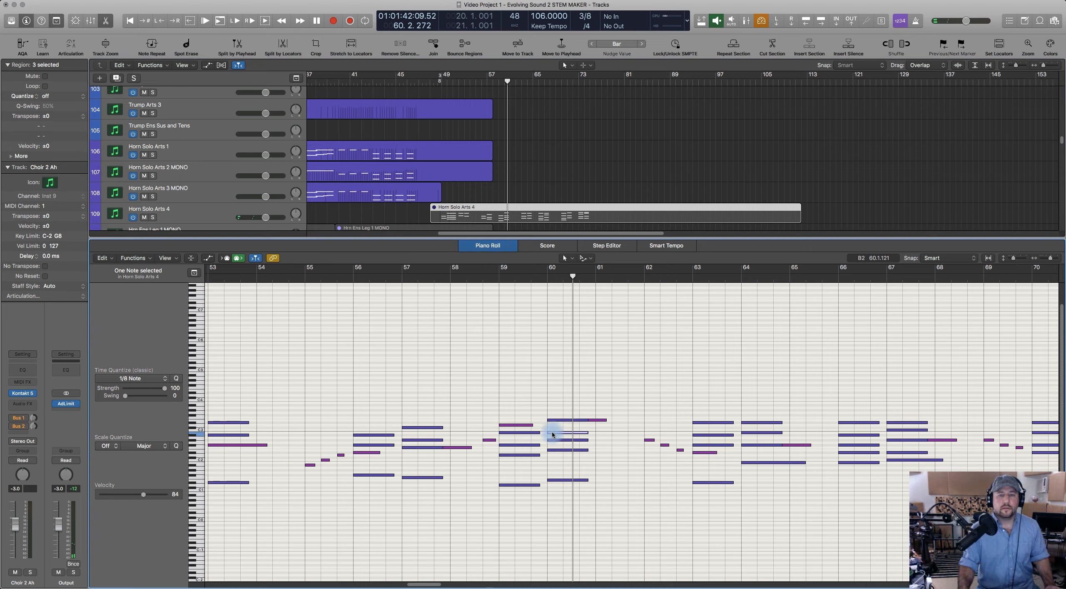
# Step: Show the trombone melody together with the Horn Solo Arts 4 region on Trom Solo Leg 2, excluding the horn chord region
pyautogui.click(177, 211)
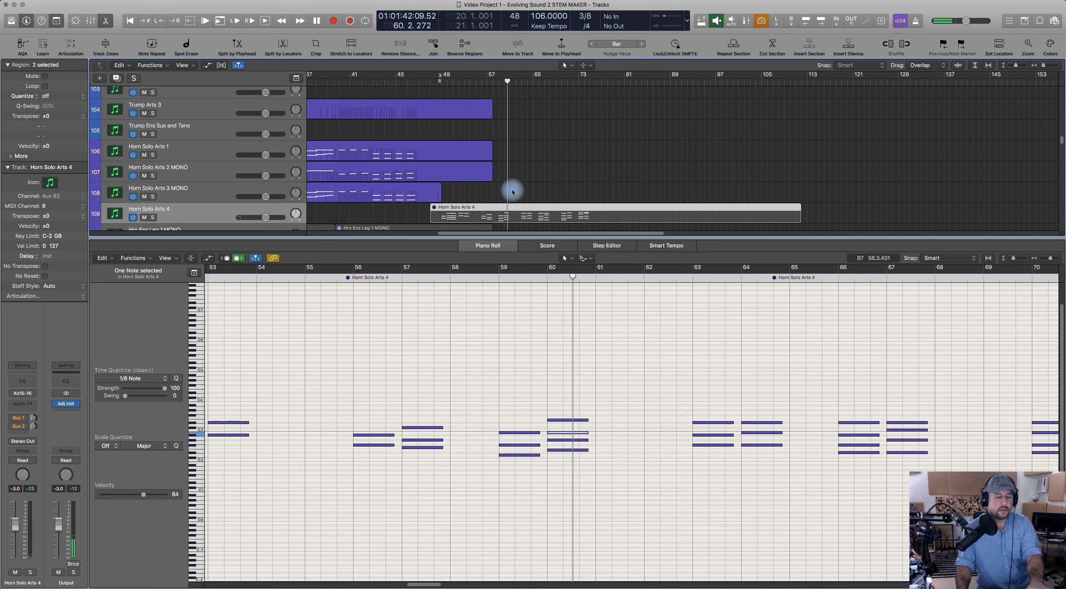
pyautogui.scroll(-10, 537, 161)
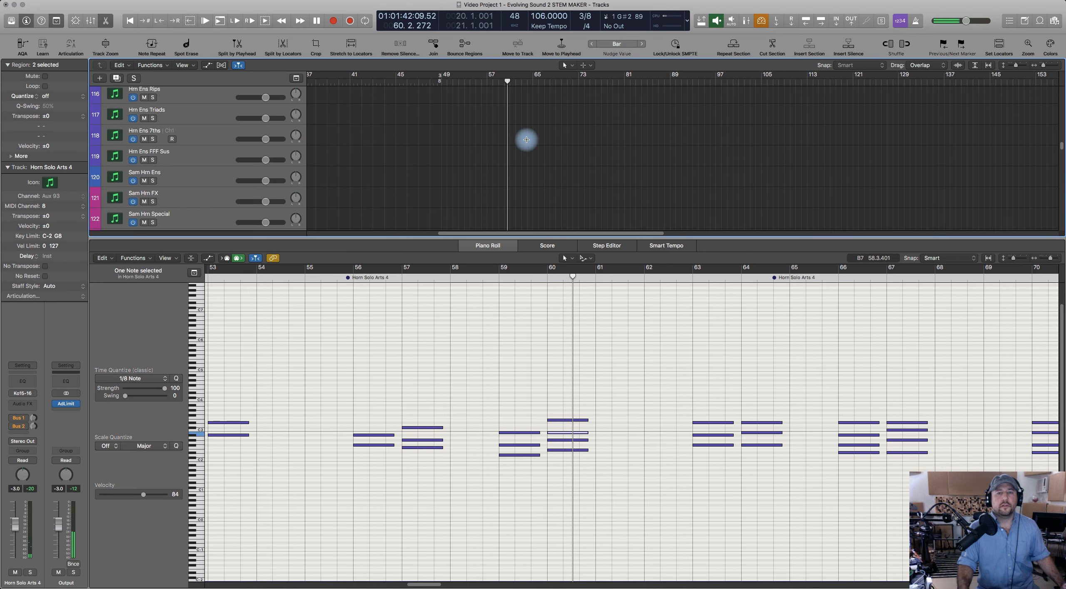
pyautogui.scroll(-5, 537, 161)
pyautogui.keyDown('shift'); pyautogui.click(495, 112); pyautogui.keyUp('shift')
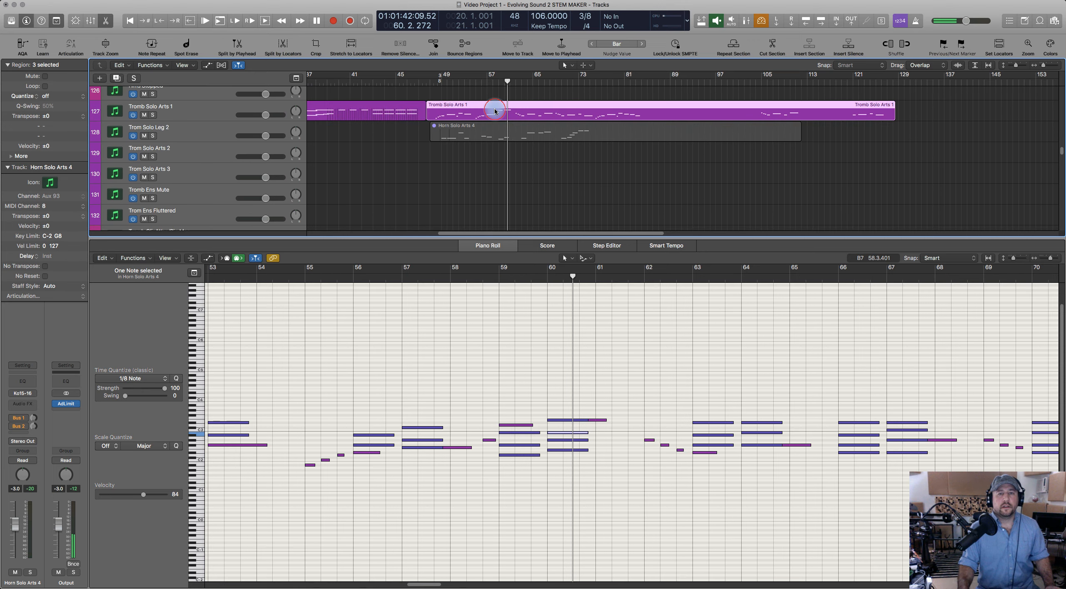
pyautogui.keyDown('shift'); pyautogui.click(490, 129); pyautogui.keyUp('shift')
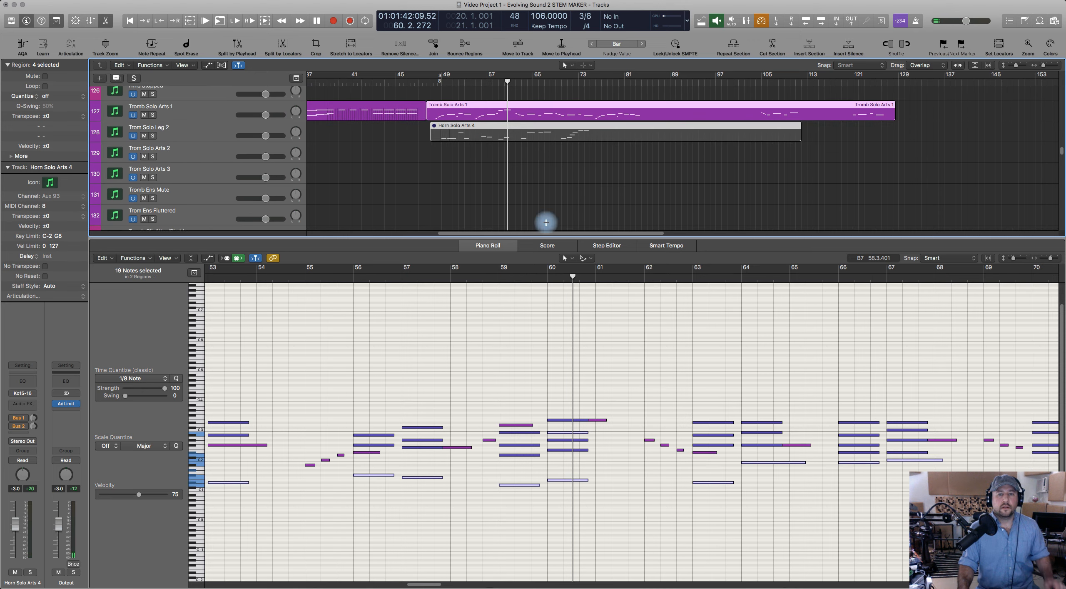
pyautogui.scroll(20, 498, 139)
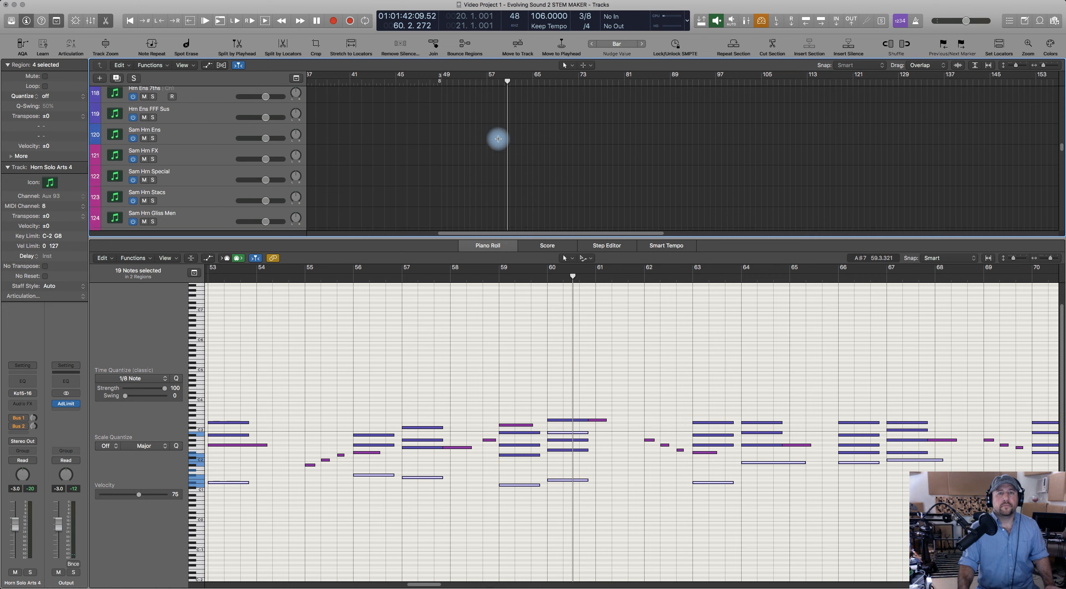
pyautogui.keyDown('shift'); pyautogui.click(493, 165); pyautogui.keyUp('shift')
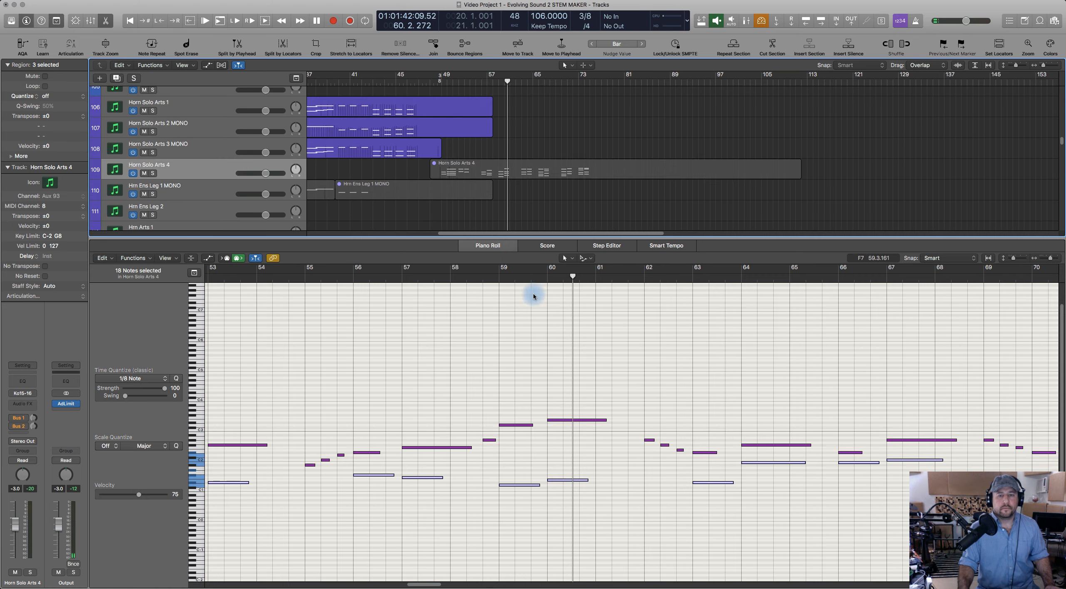
# Step: Deselect the notes, place the playhead at bar 58, beat 2, and play the trombone and bass lines into bar 60
pyautogui.click(560, 479)
pyautogui.click(507, 254)
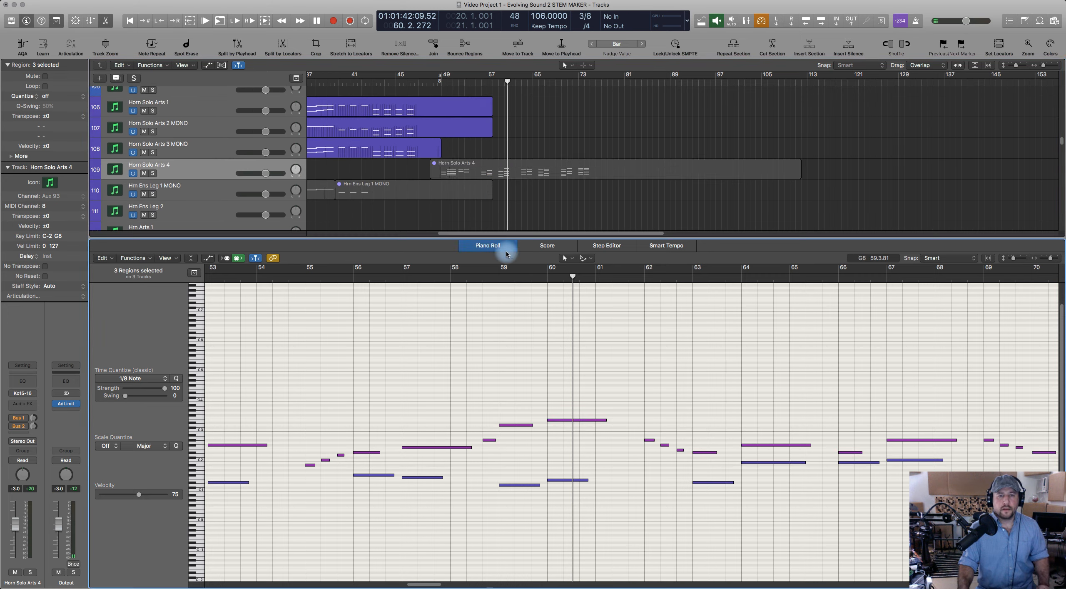
pyautogui.click(475, 279)
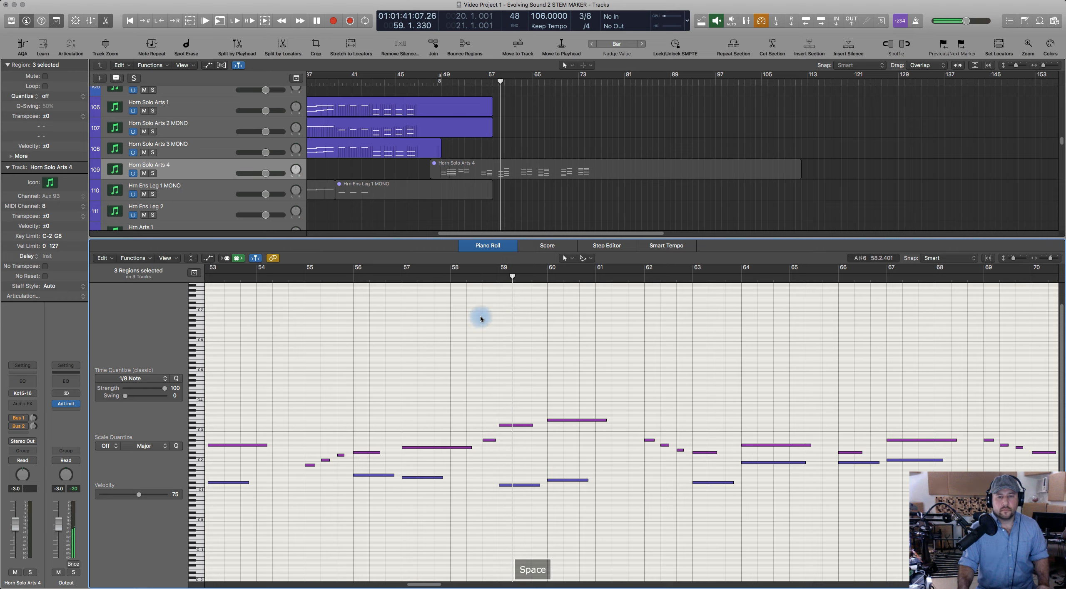
pyautogui.press('space')
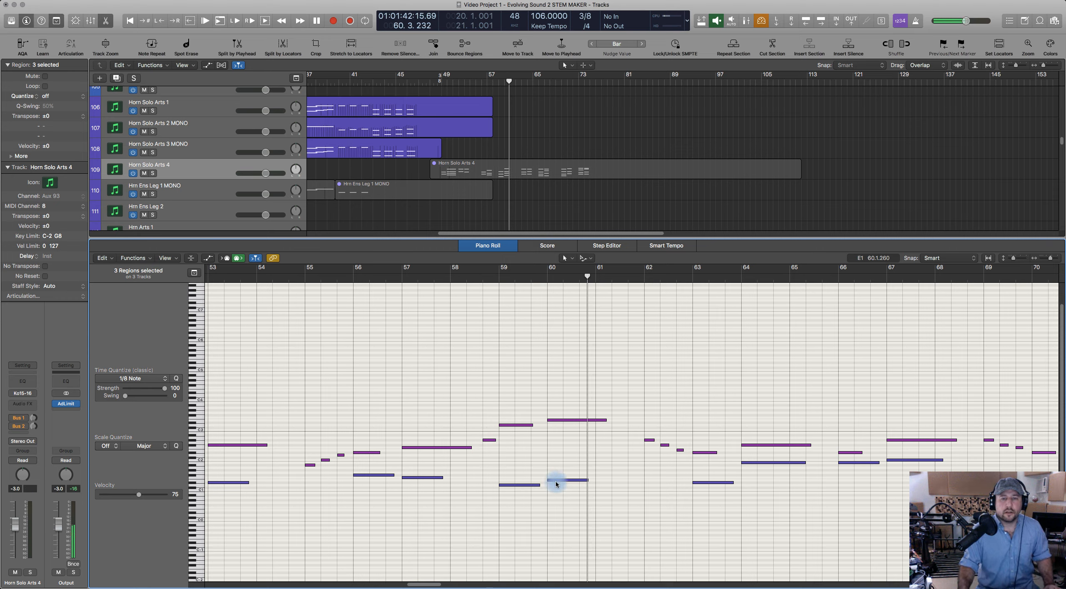
# Step: Audition the low note at bar 59 and compare it with the horn chords by temporarily showing the Horn Solo Arts 4 region
pyautogui.click(512, 485)
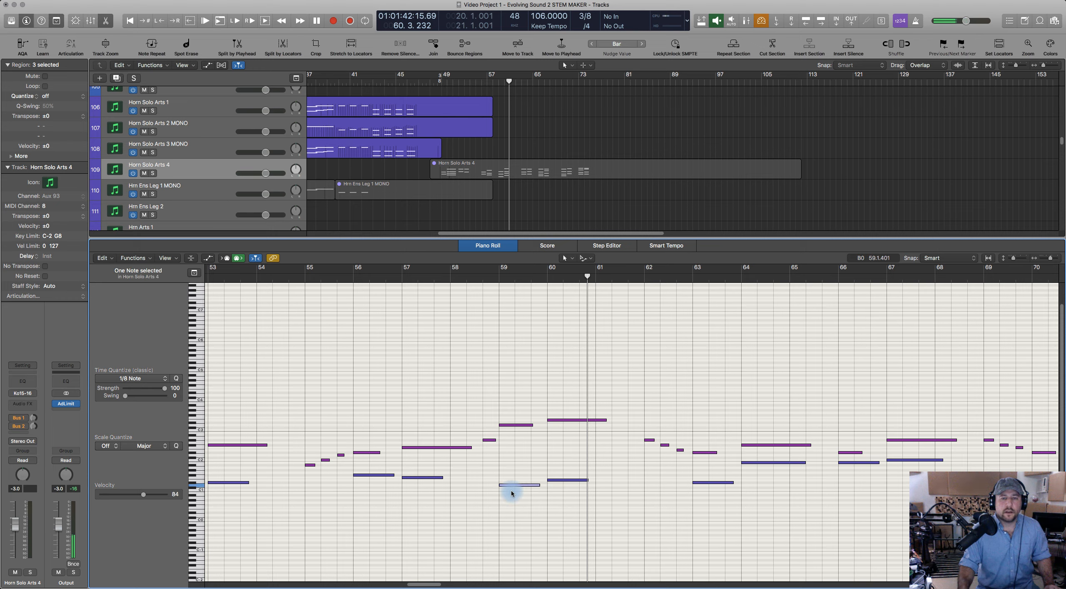
pyautogui.keyDown('shift'); pyautogui.click(497, 166); pyautogui.keyUp('shift')
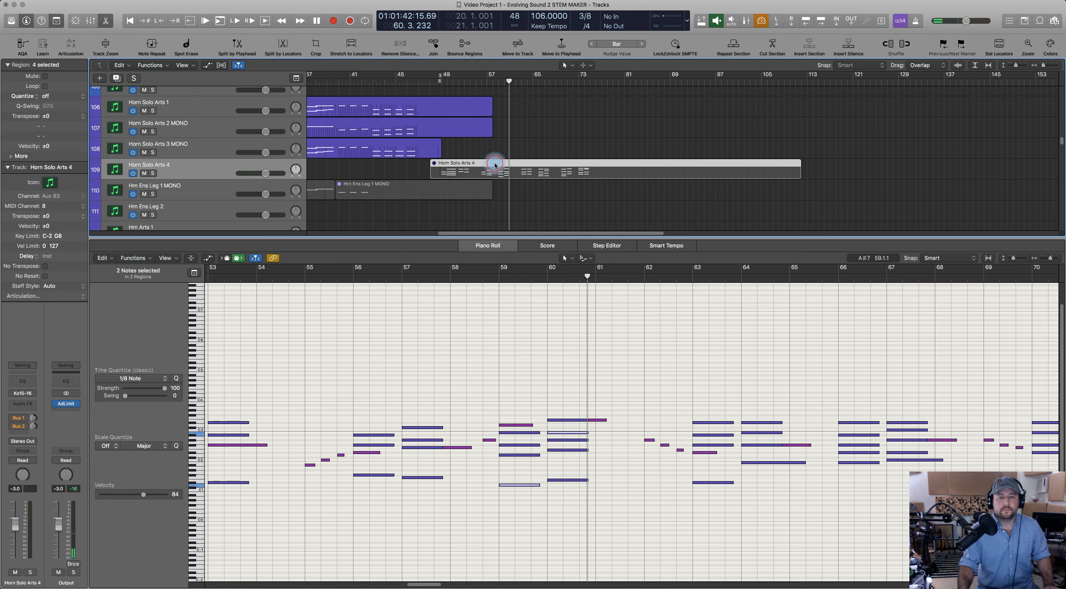
pyautogui.keyDown('shift'); pyautogui.click(495, 165); pyautogui.keyUp('shift')
pyautogui.click(511, 478)
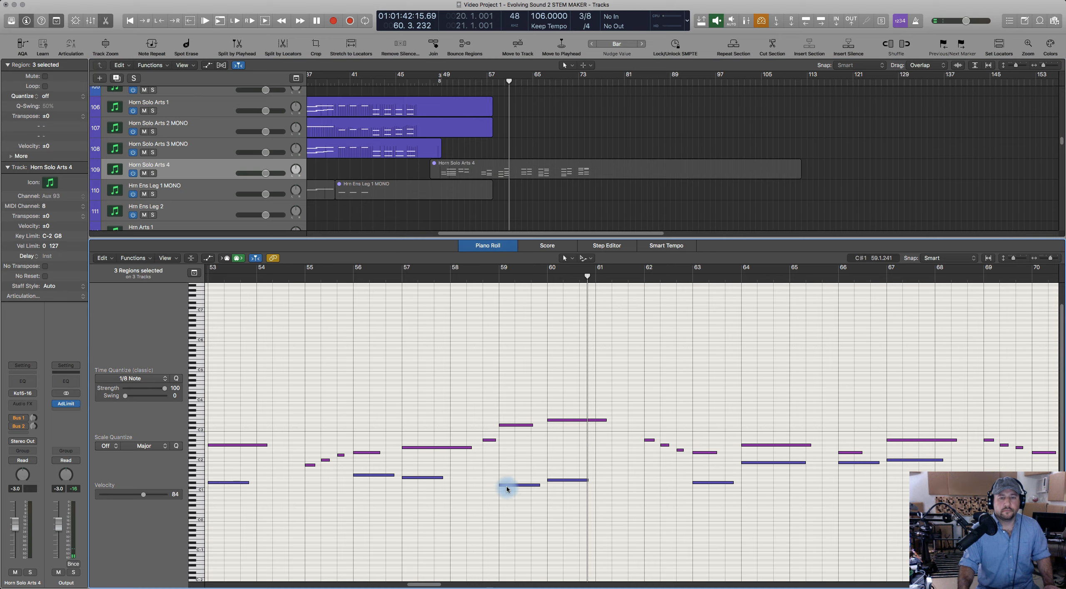
# Step: Try raising the low note at bar 59 to B1 in the muted Trom Solo Leg 2 region and replay from bar 58
pyautogui.moveTo(507, 488); pyautogui.dragTo(524, 462)
pyautogui.click(477, 276)
pyautogui.press('space')
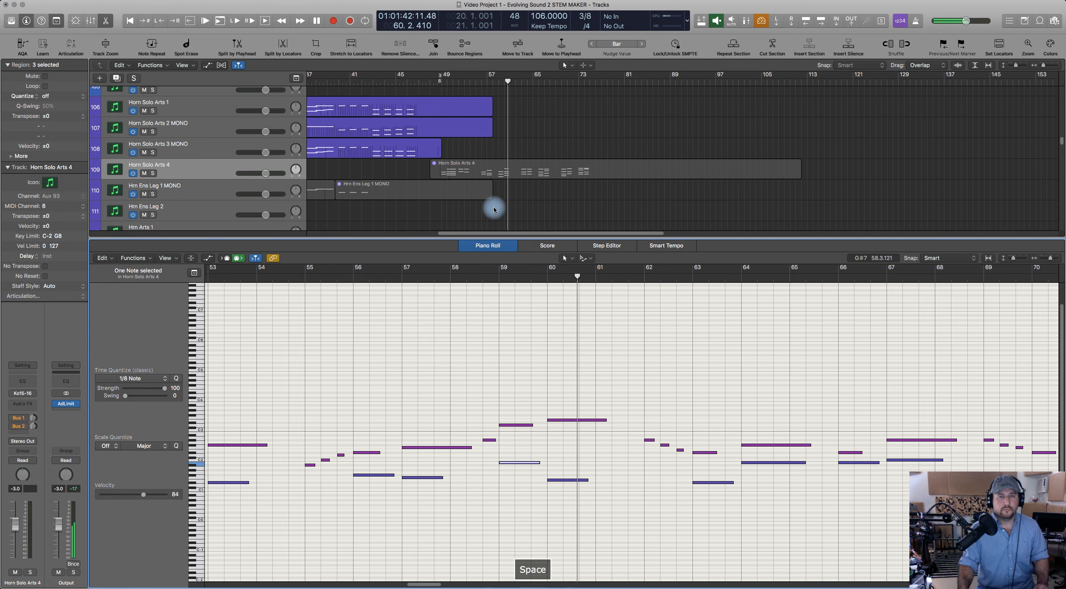
# Step: Check which trombone and tuba regions are selected or muted, and undo the last note move
pyautogui.scroll(-15, 529, 183)
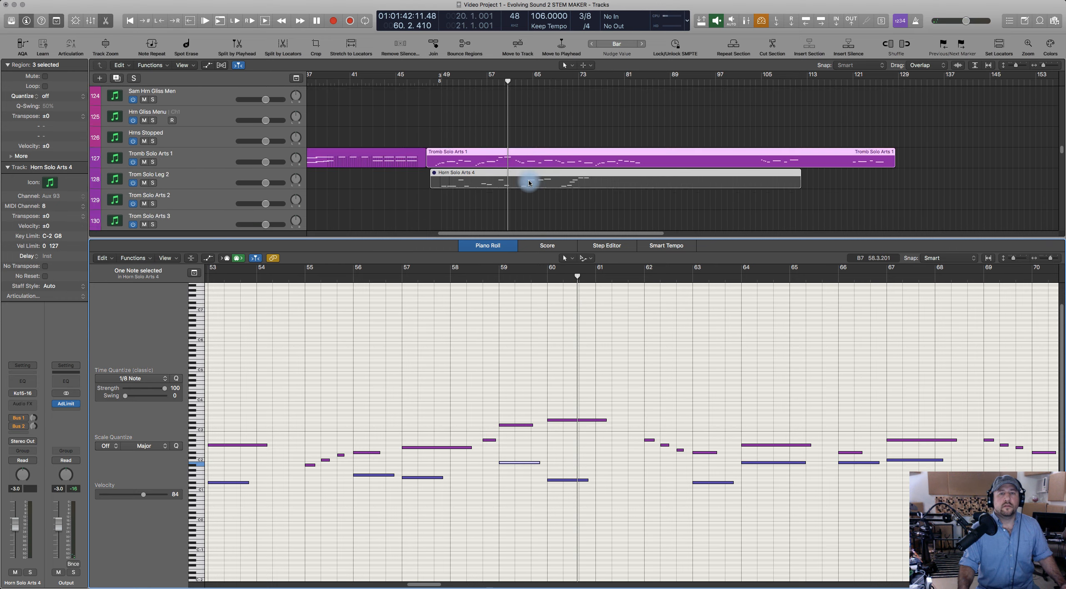
pyautogui.scroll(1, 529, 183)
pyautogui.scroll(-6, 529, 183)
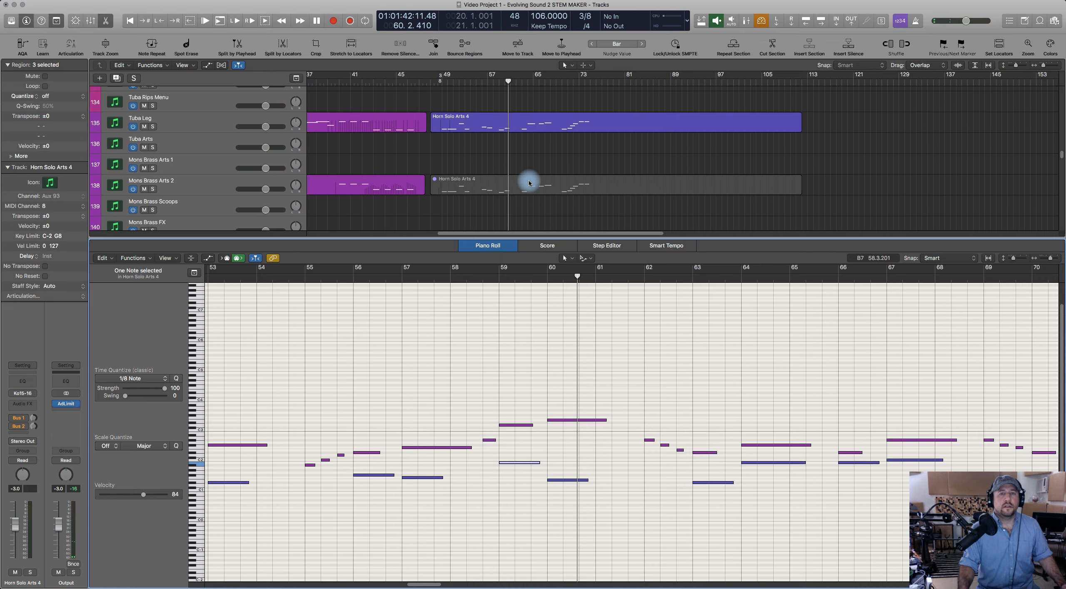
pyautogui.scroll(2, 529, 184)
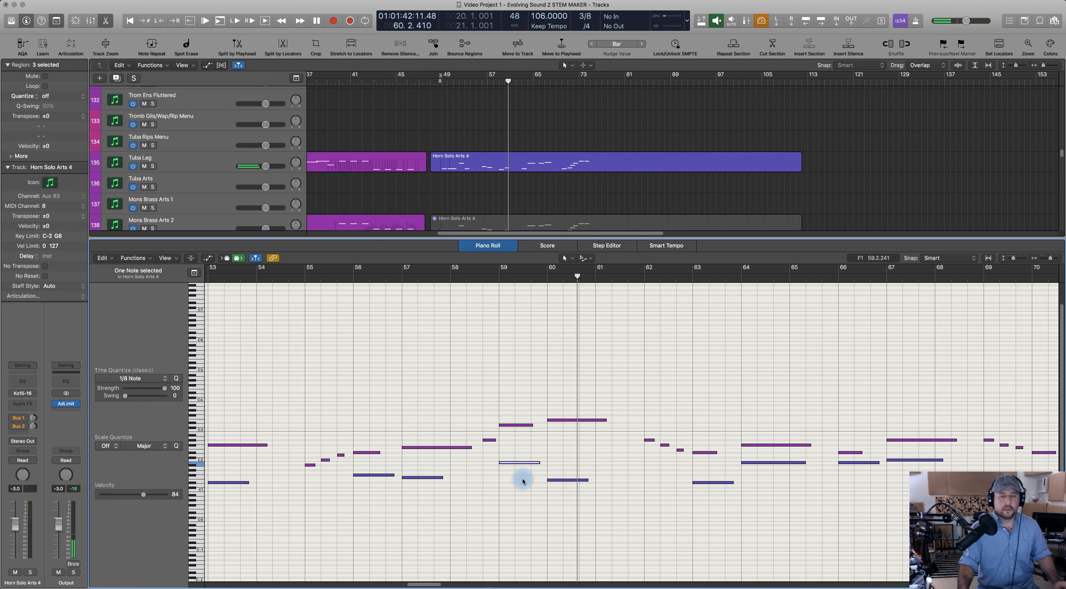
pyautogui.press('super+z')
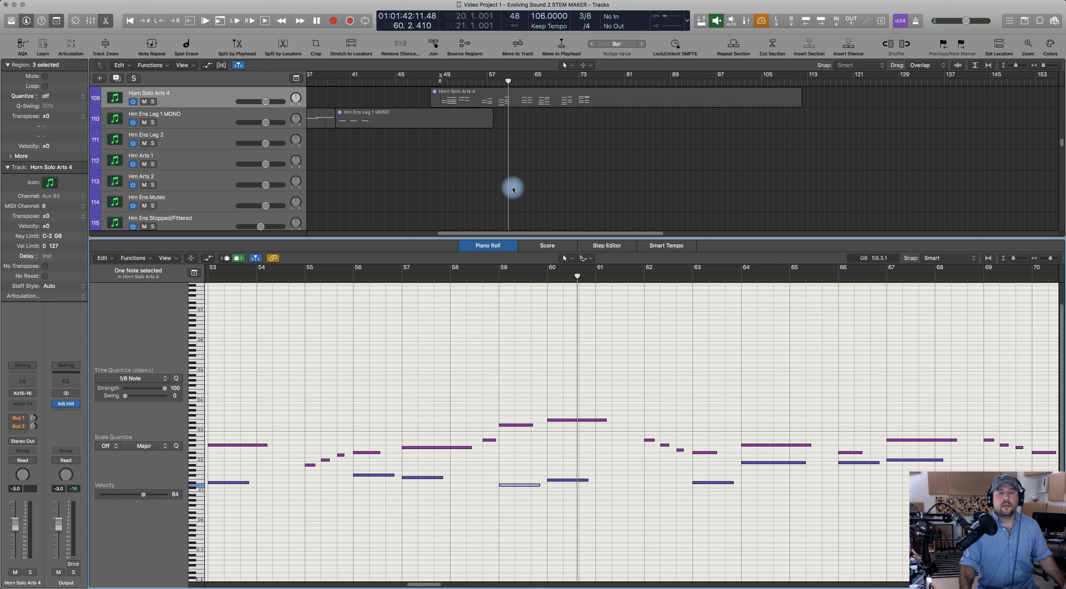
# Step: Replace the muted Trom Solo Leg 2 region with the Tuba Leg region in the Piano Roll display
pyautogui.scroll(-1, 512, 175)
pyautogui.scroll(-15, 510, 169)
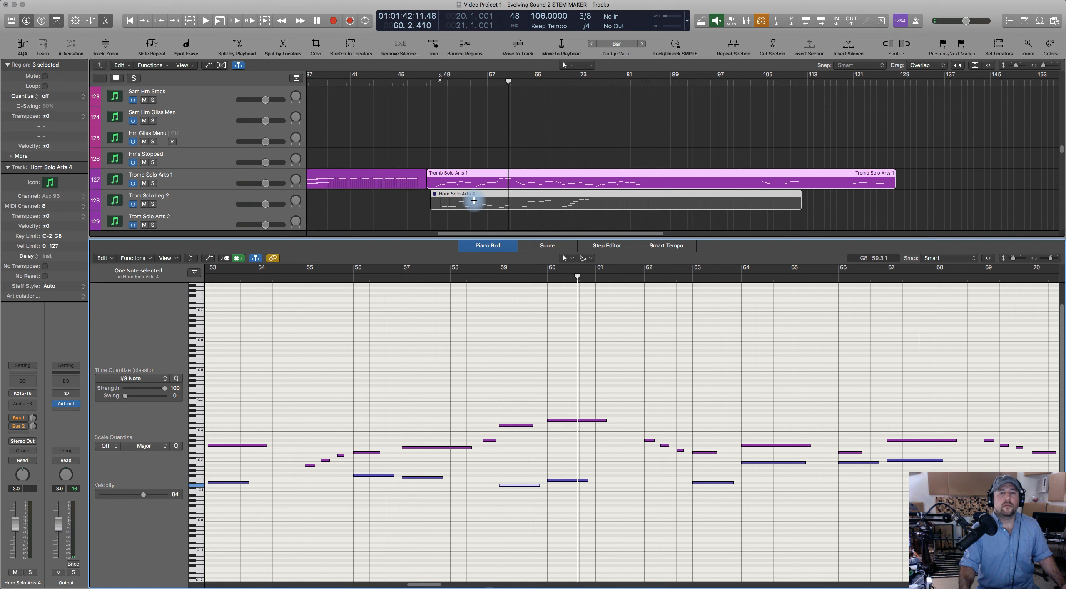
pyautogui.keyDown('shift'); pyautogui.click(467, 139); pyautogui.keyUp('shift')
pyautogui.scroll(-1, 488, 174)
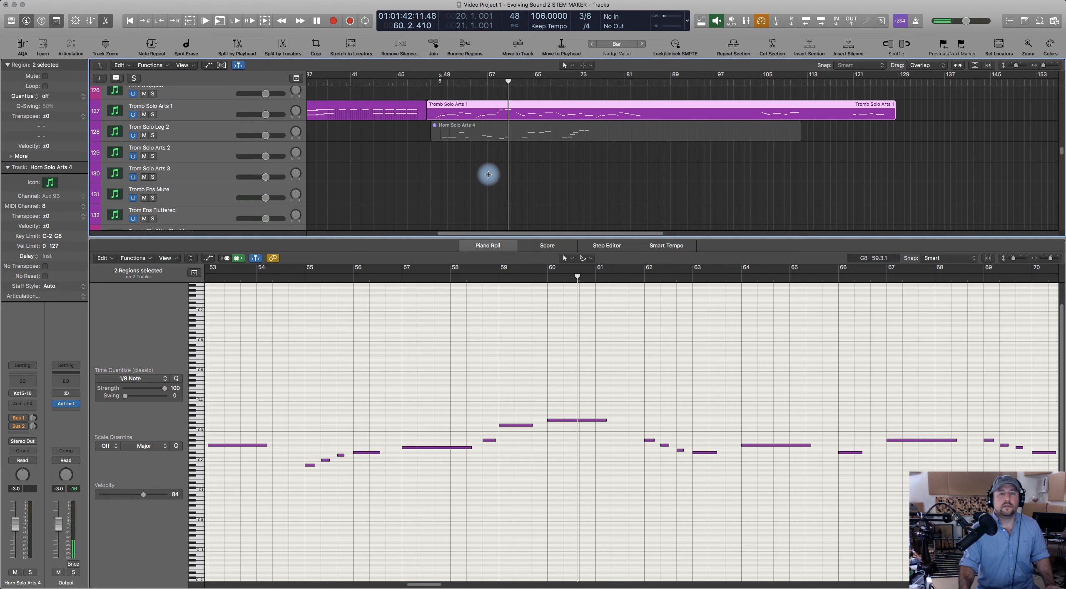
pyautogui.scroll(-5, 489, 174)
pyautogui.keyDown('shift'); pyautogui.click(477, 168); pyautogui.keyUp('shift')
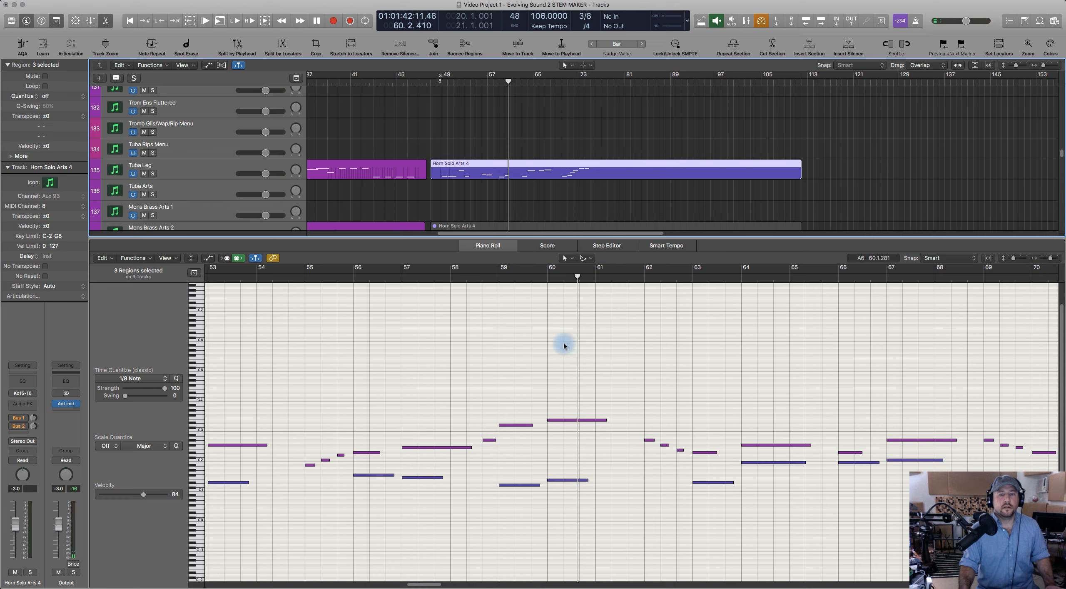
# Step: Raise the tuba note at bar 59 nine semitones to B1 and replay the phrase from bar 58 into bar 60
pyautogui.click(511, 484)
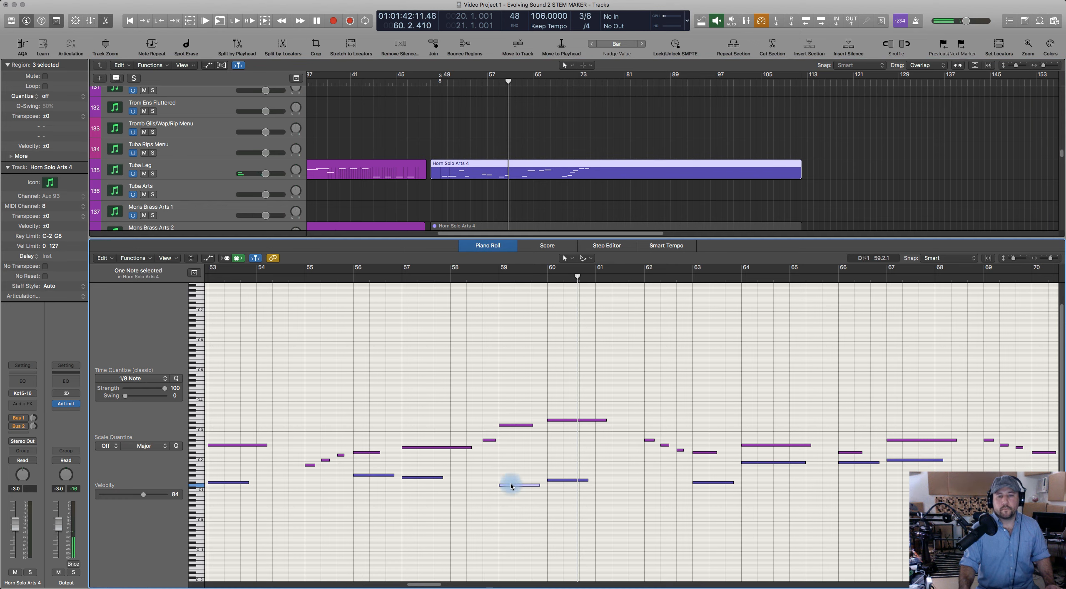
pyautogui.moveTo(510, 486); pyautogui.dragTo(509, 465)
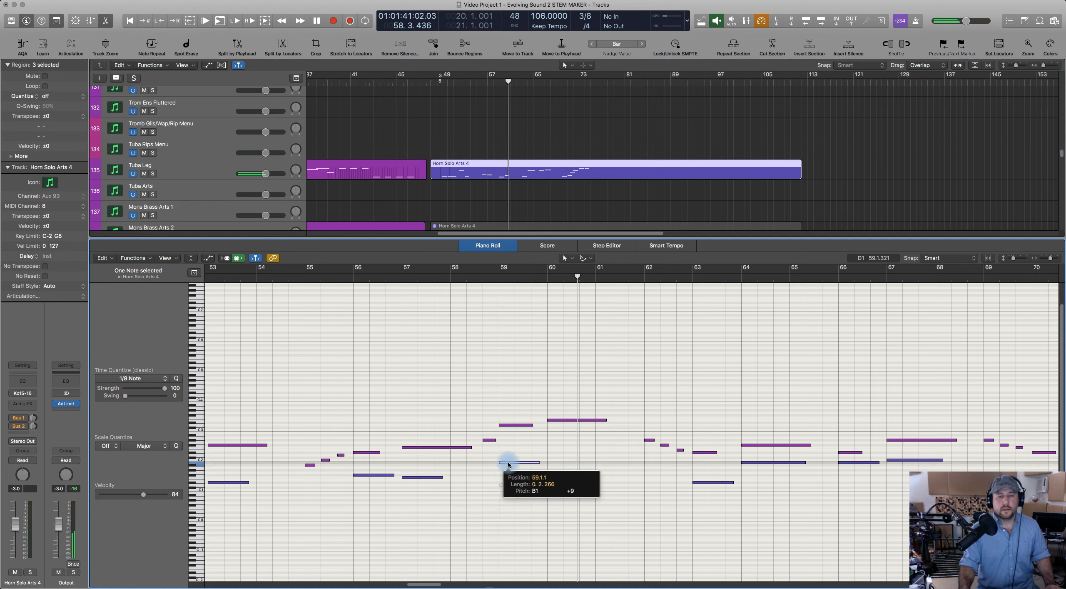
pyautogui.click(467, 278)
pyautogui.press('space')
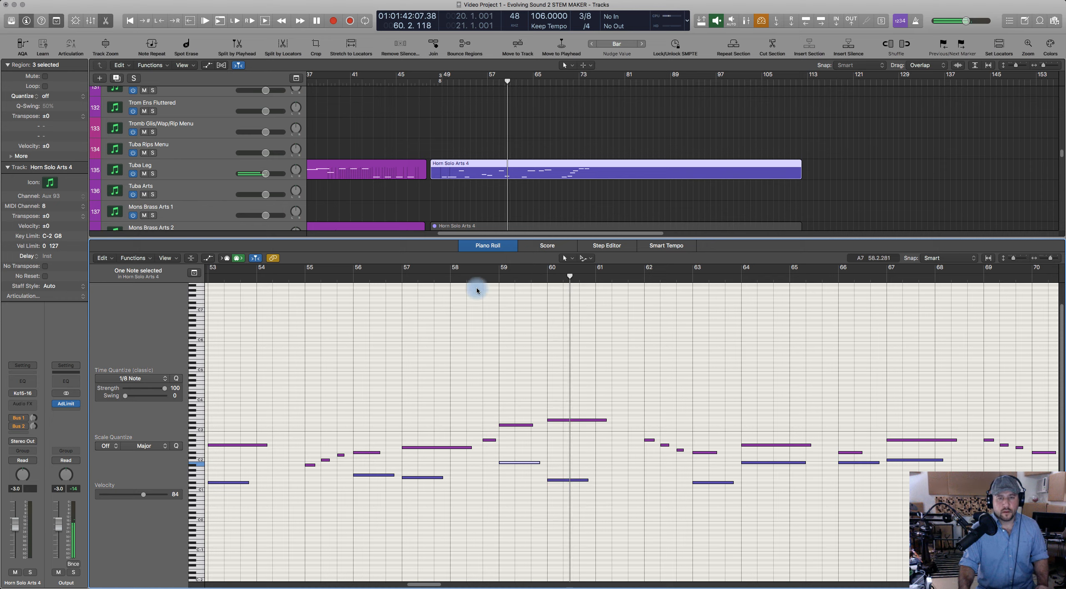
pyautogui.click(470, 276)
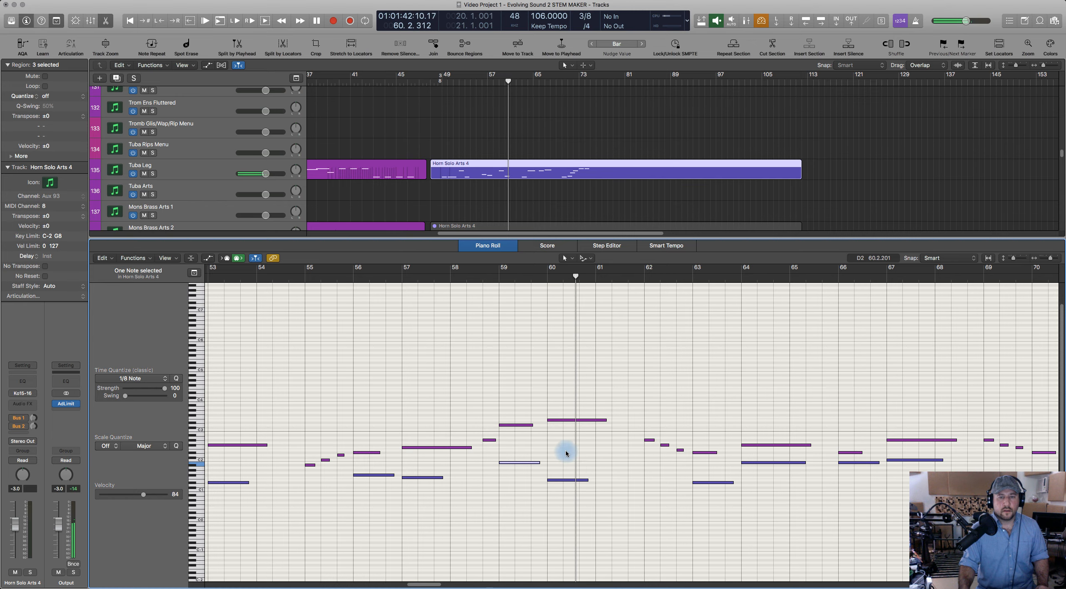
pyautogui.press('space')
# Step: Deselect the note and play the trombone and tuba lines from bar 58, beat 2, into bar 61
pyautogui.hscroll(2, 549, 410)
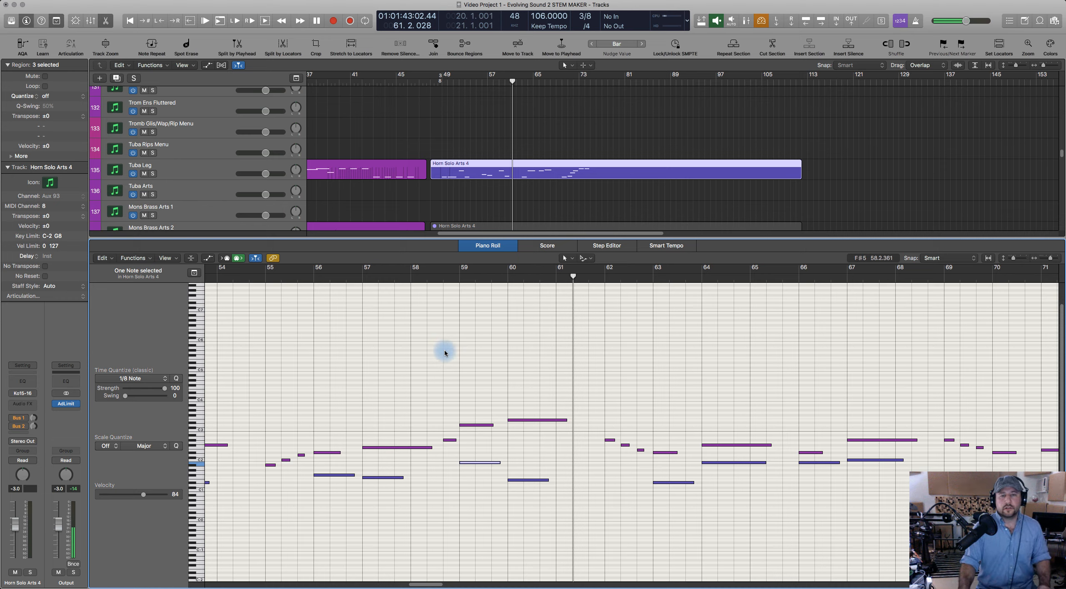
pyautogui.click(429, 280)
pyautogui.click(471, 406)
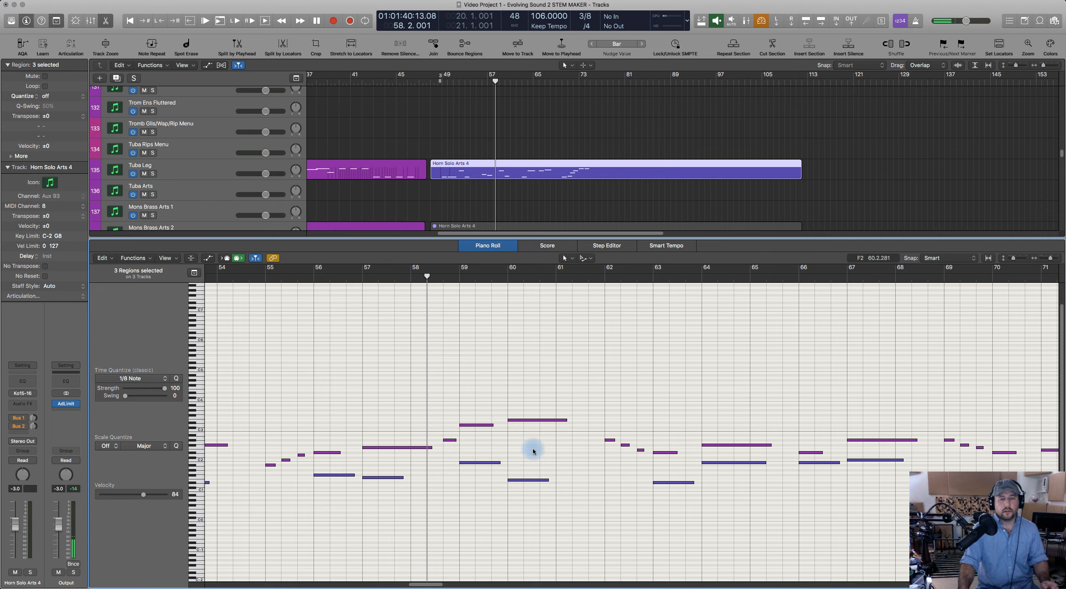
pyautogui.click(273, 259)
pyautogui.click(258, 278)
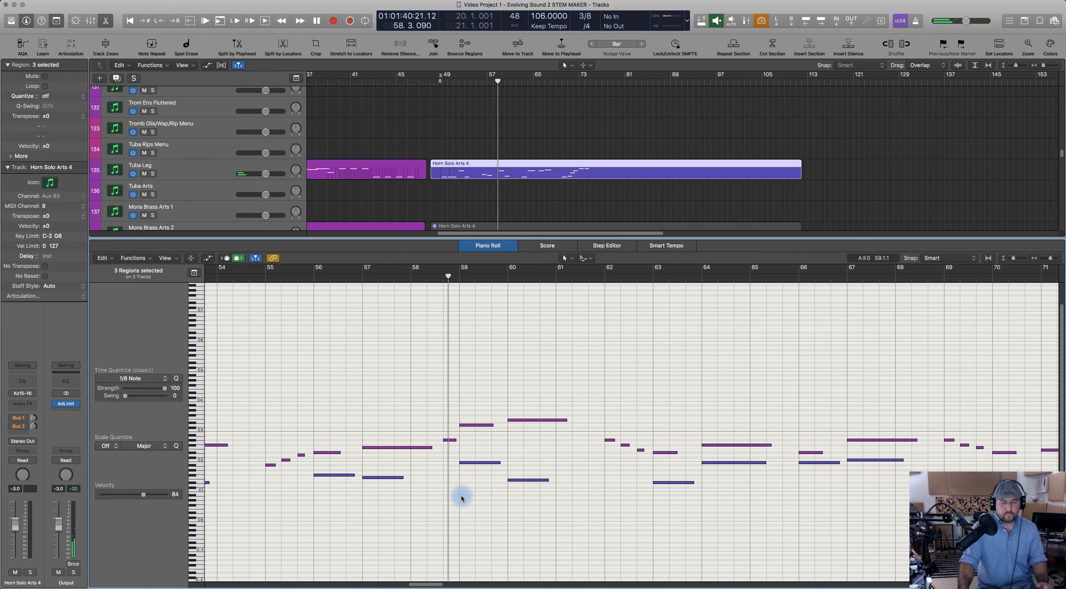
pyautogui.press('space')
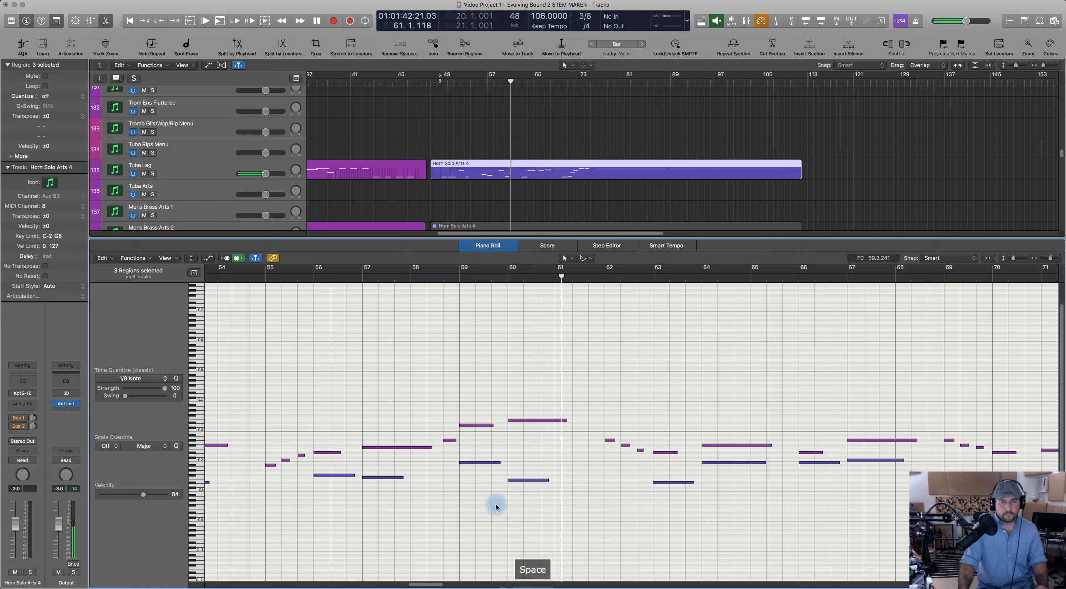
pyautogui.click(483, 499)
# Step: Play the trombone and tuba lines from bar 58 again, continuing into bar 63
pyautogui.hscroll(2, 581, 464)
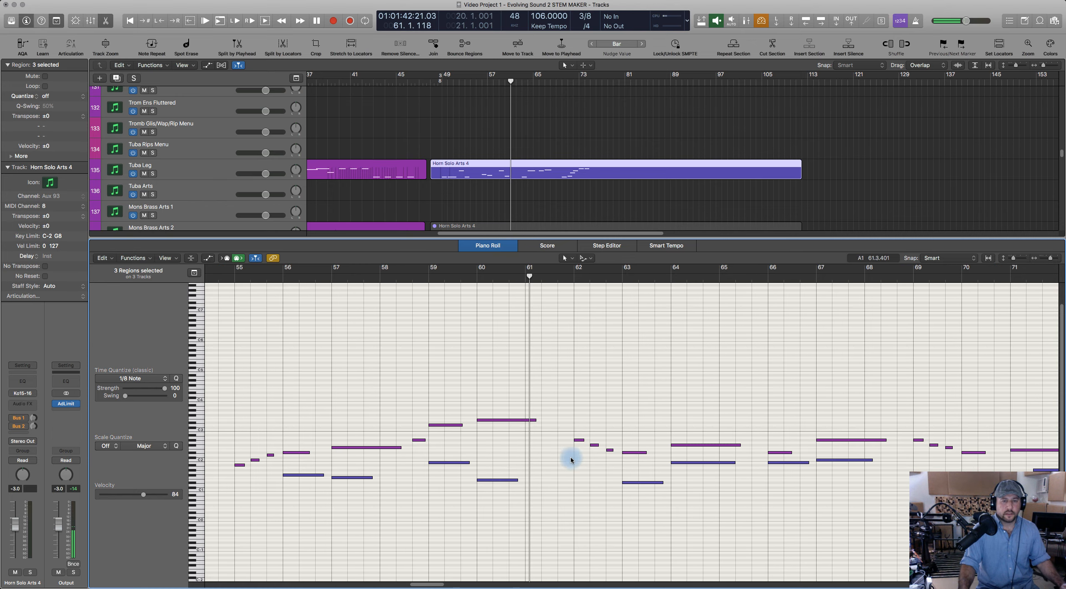
pyautogui.hscroll(1, 515, 433)
pyautogui.click(383, 277)
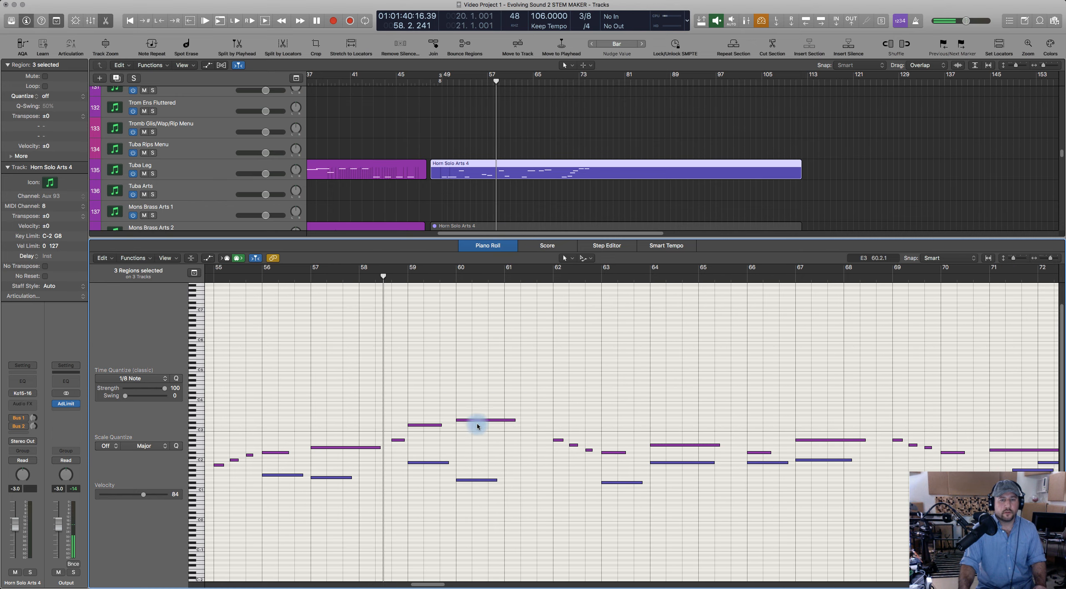
pyautogui.press('space')
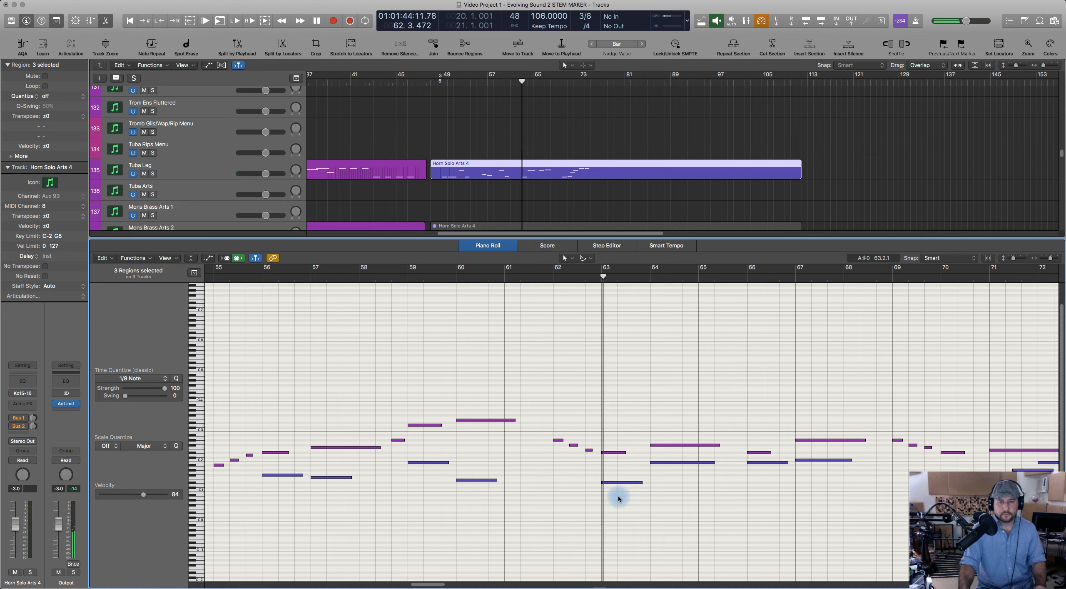
# Step: Raise the tuba note at bar 63 to F#1 and replay from bar 61 into bar 64
pyautogui.click(612, 484)
pyautogui.moveTo(611, 485); pyautogui.dragTo(620, 483)
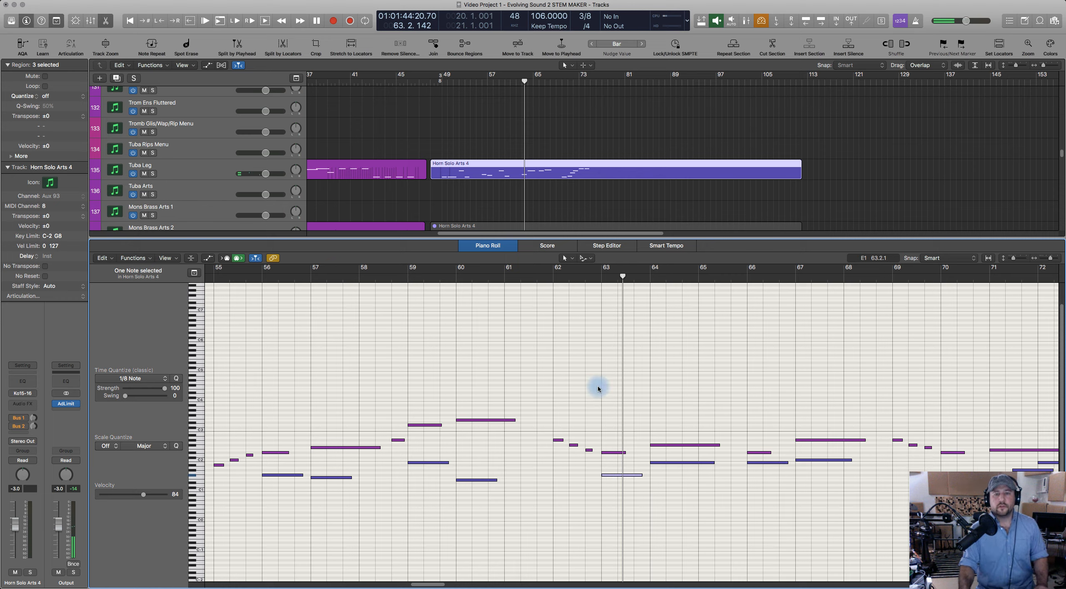
pyautogui.press('space')
pyautogui.click(545, 280)
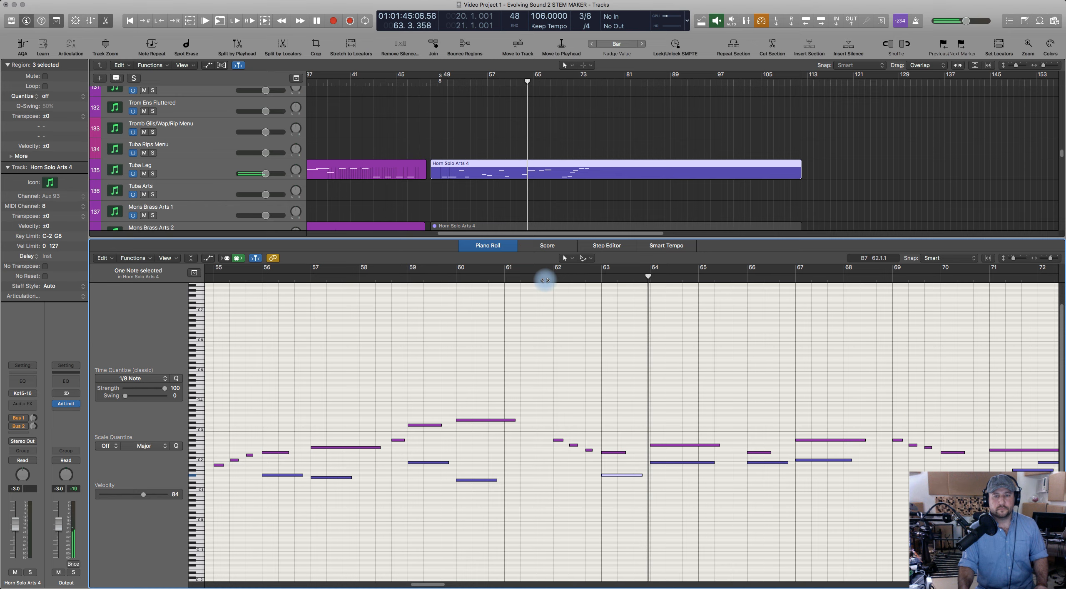
pyautogui.press('space')
# Step: Audition the tuba note at bar 64
pyautogui.hscroll(3, 567, 475)
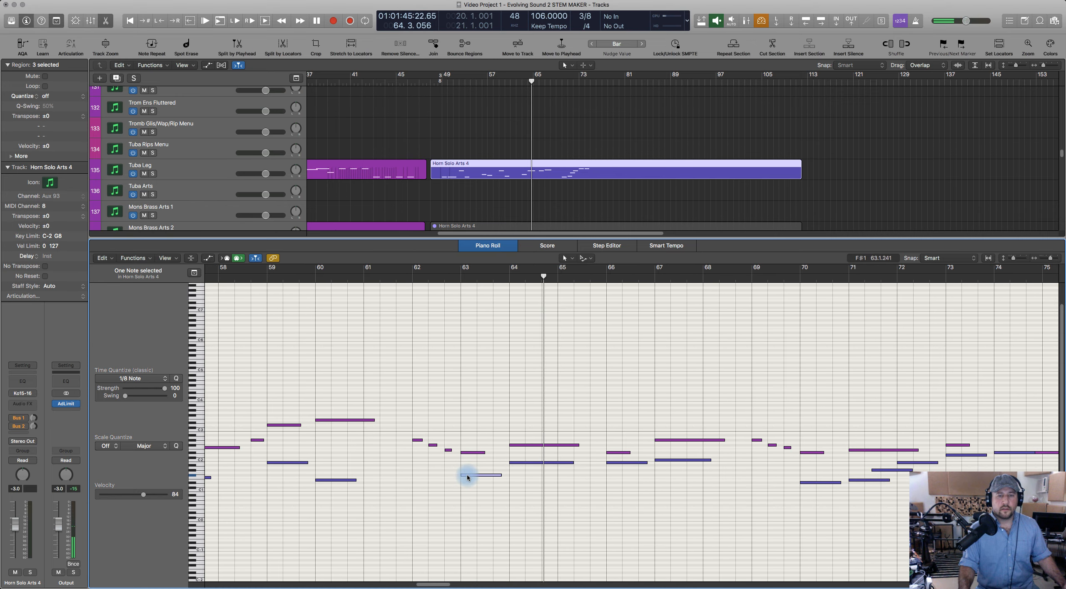
pyautogui.click(512, 461)
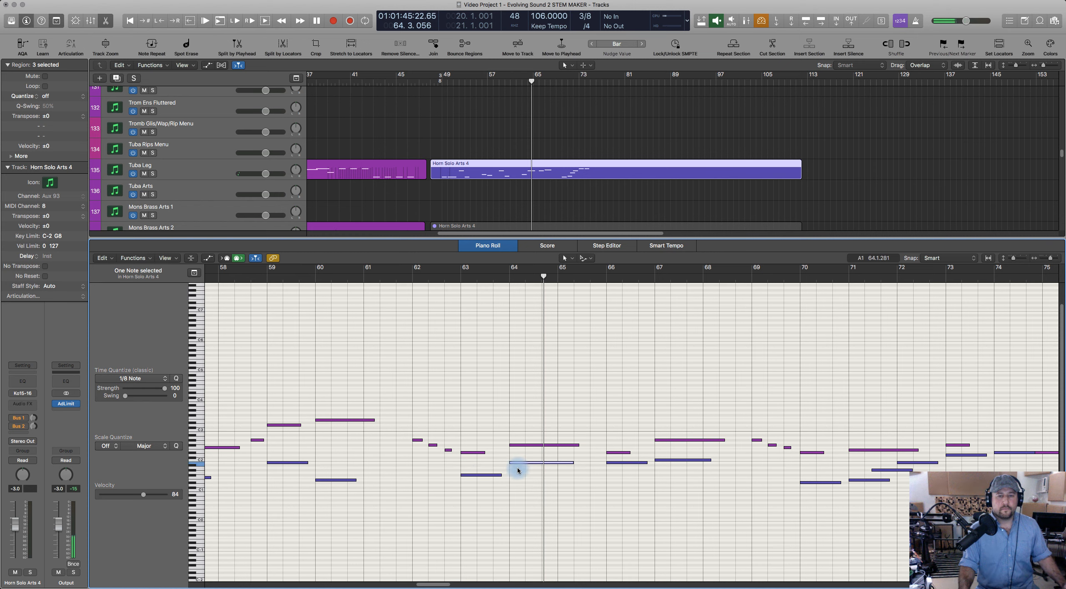
# Step: Play the trombone and tuba lines twice from bar 61, beat 3, continuing into bar 64 and bar 65
pyautogui.click(495, 474)
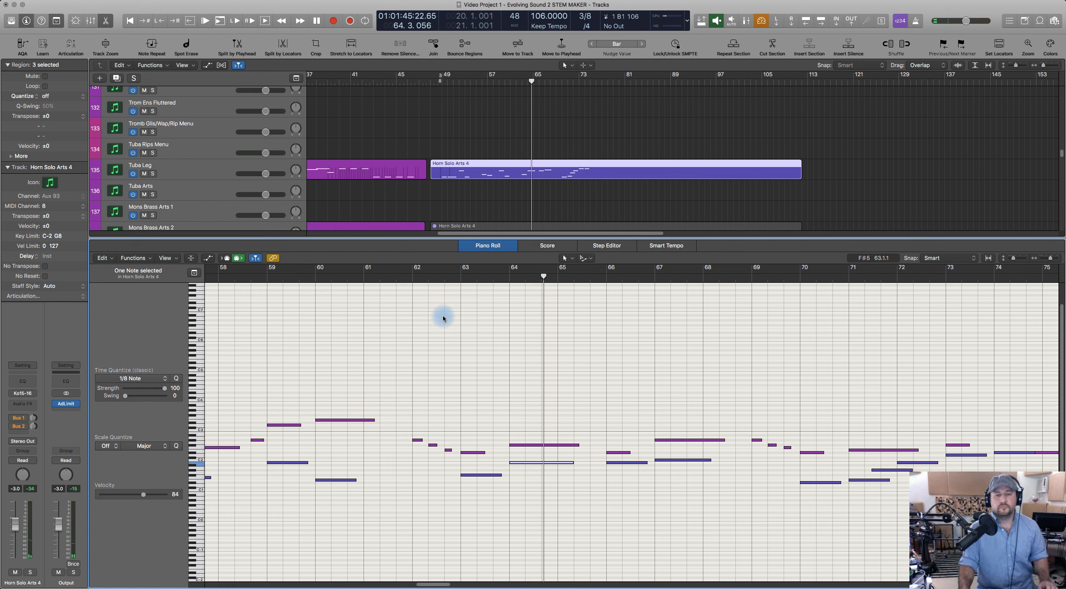
pyautogui.click(445, 279)
pyautogui.click(405, 274)
pyautogui.press('space')
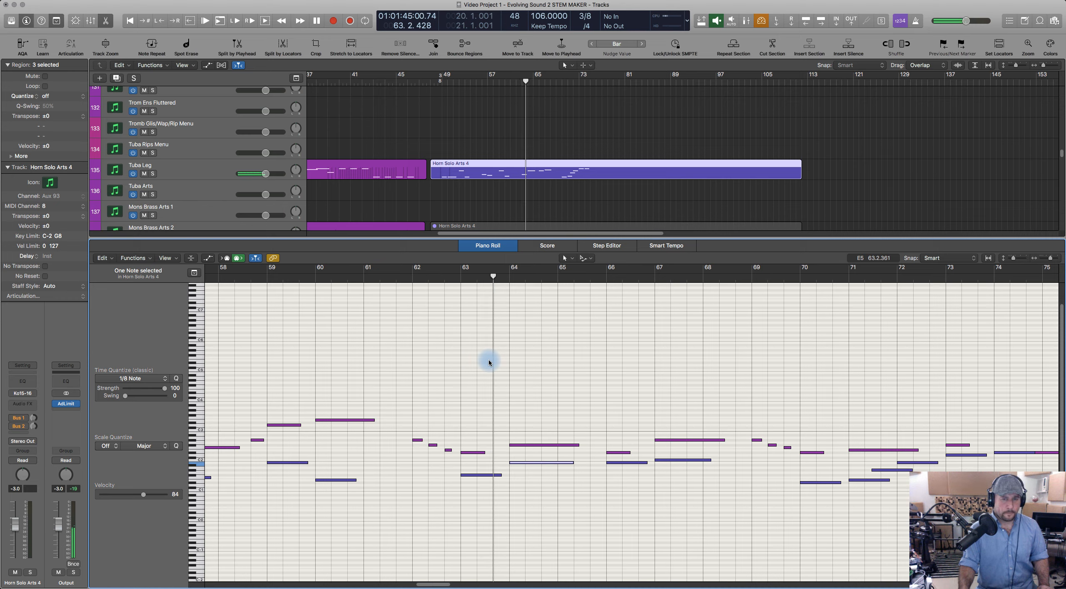
pyautogui.press('space')
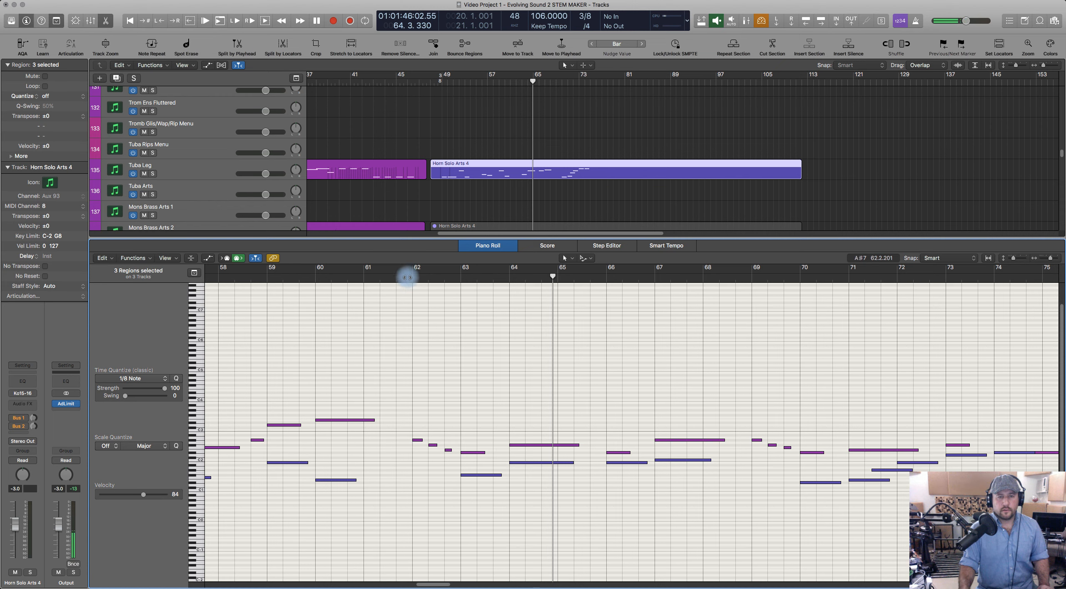
pyautogui.click(406, 274)
pyautogui.press('space')
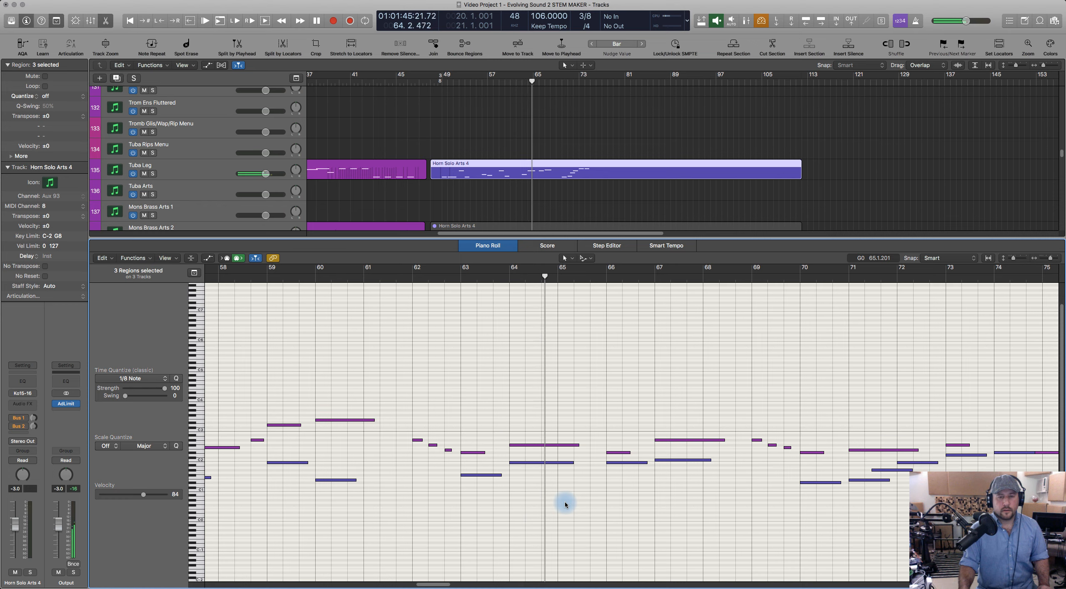
pyautogui.press('space')
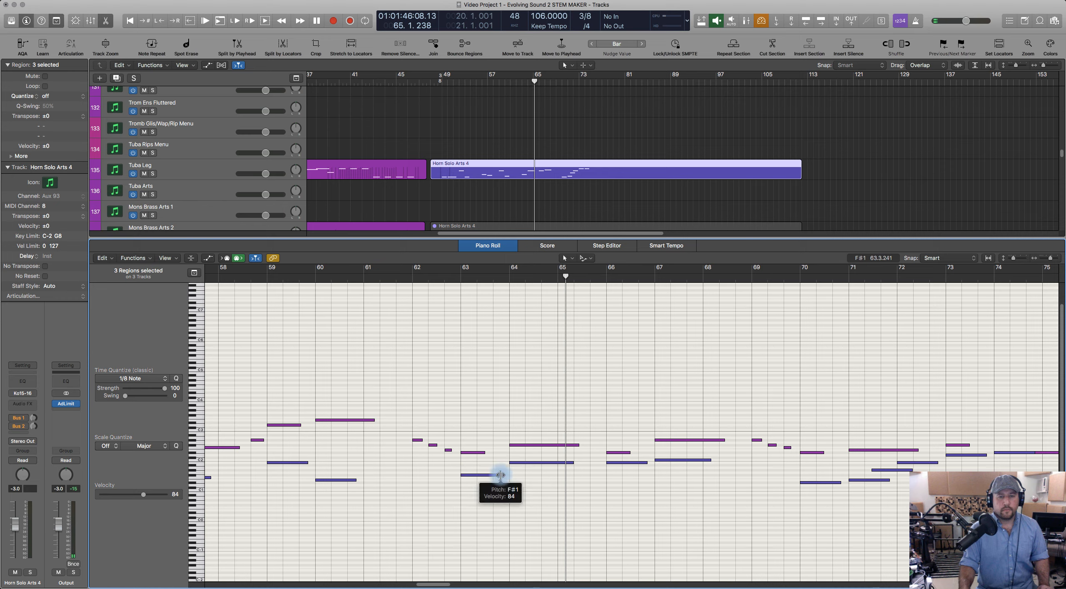
# Step: Shorten the tuba note at bar 63 and add two short descending notes leading into bar 64, the first on D#2
pyautogui.moveTo(501, 474); pyautogui.dragTo(505, 454)
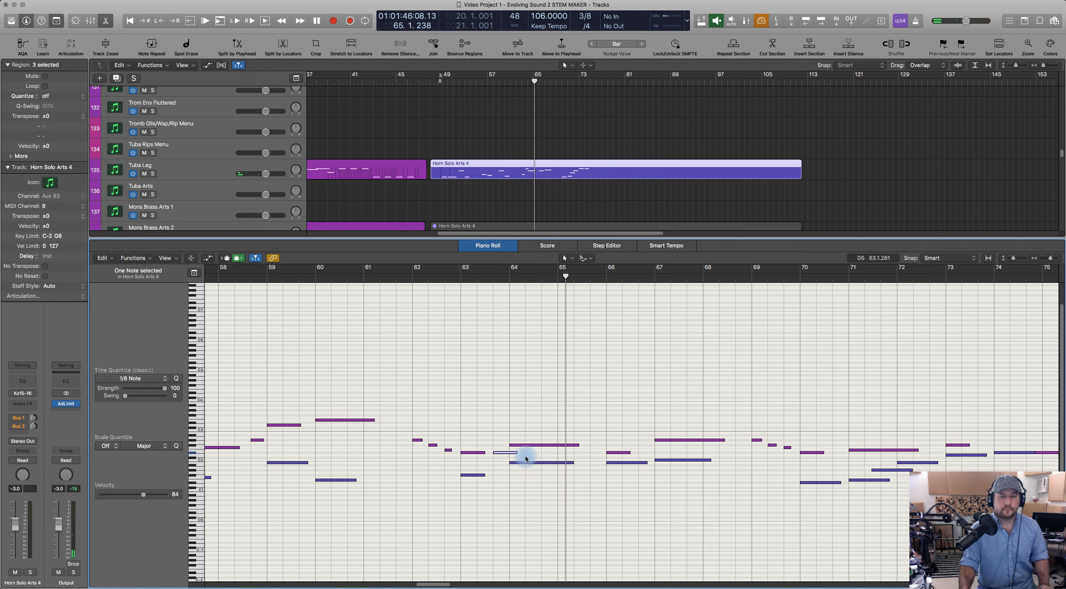
pyautogui.click(502, 453)
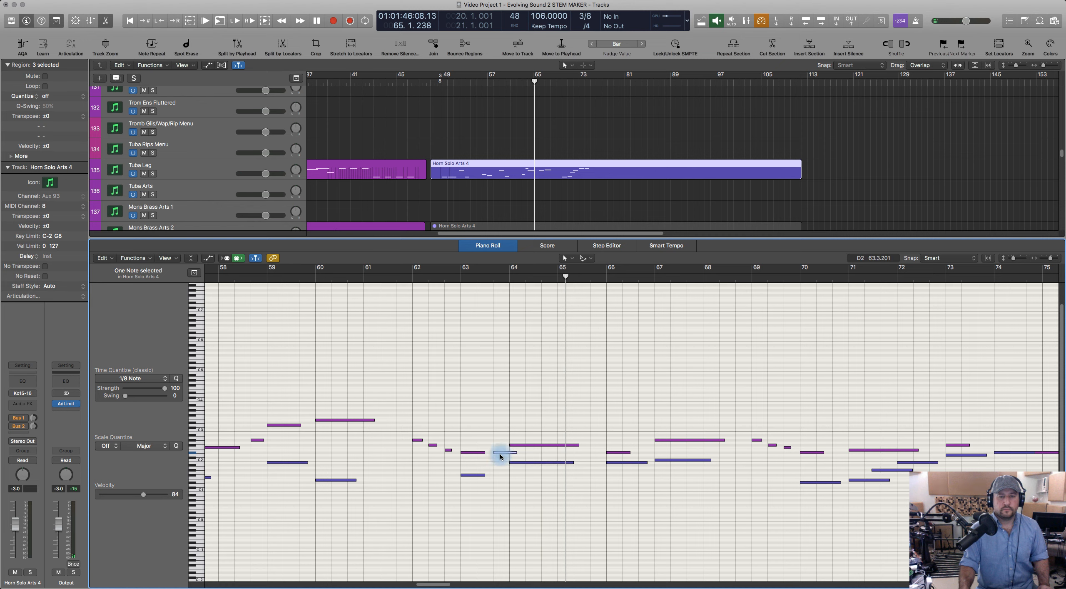
pyautogui.moveTo(517, 453); pyautogui.dragTo(506, 460)
# Step: Play the new tuba lead-in from bar 61, beat 3, into bar 64
pyautogui.click(403, 279)
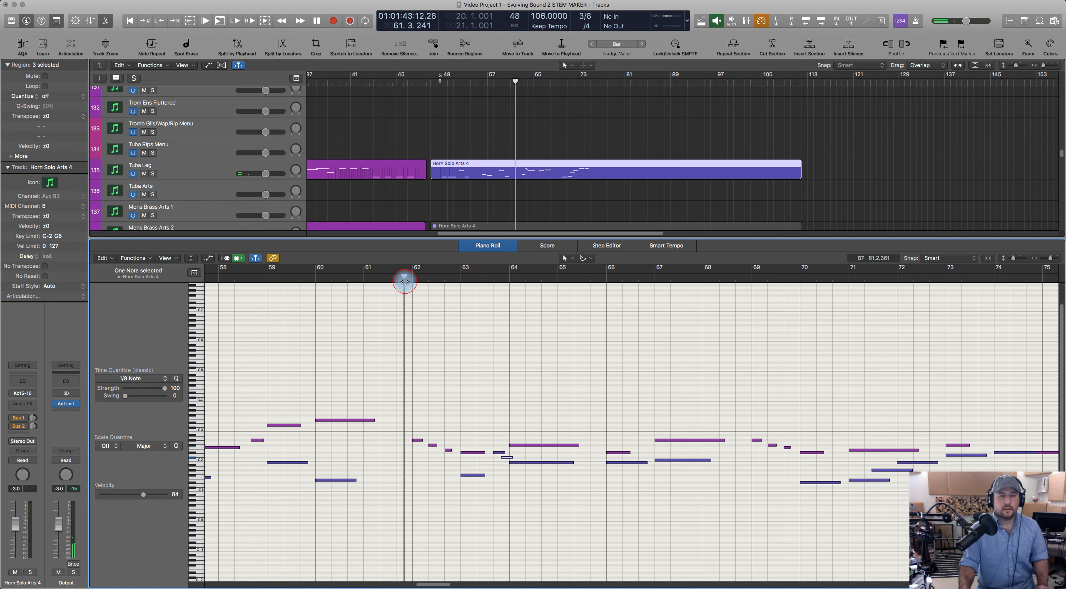
pyautogui.press('space')
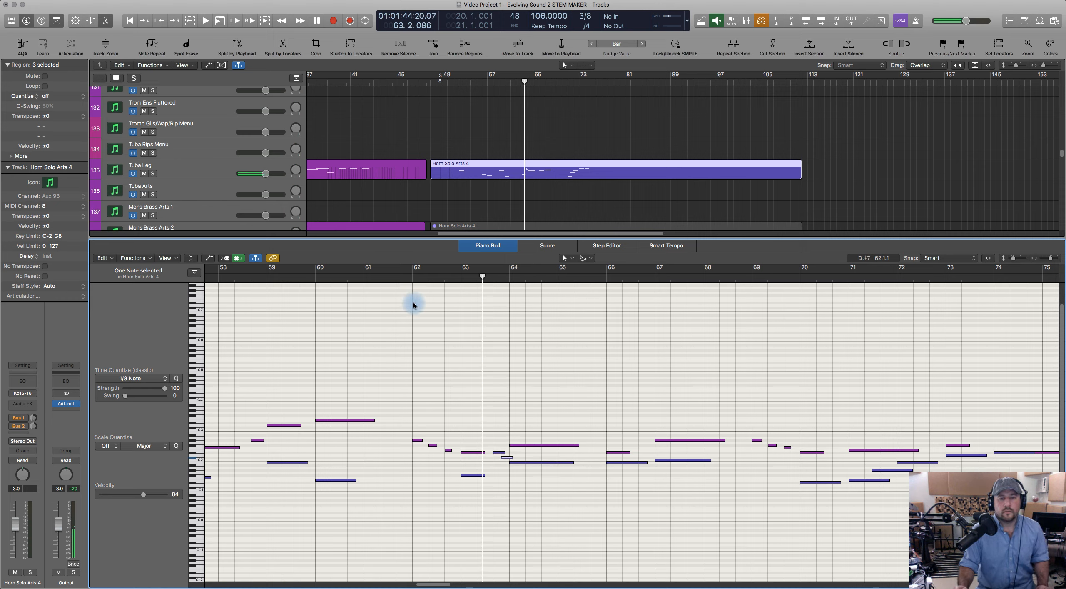
pyautogui.press('space')
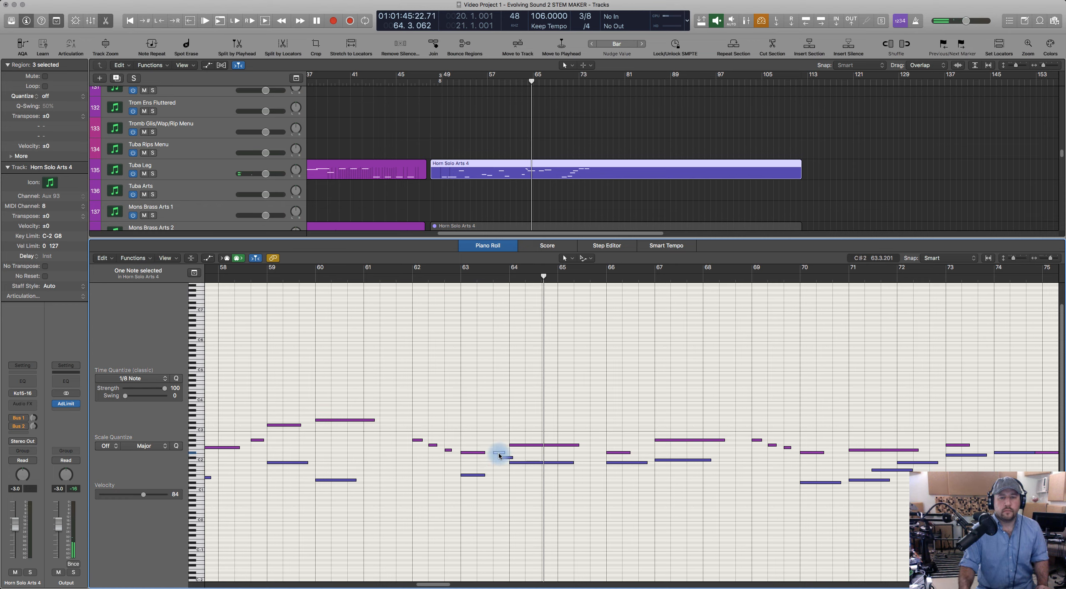
# Step: Delete the second of the two short tuba notes before bar 64 and replay from bar 61 into bar 65
pyautogui.press('Delete')
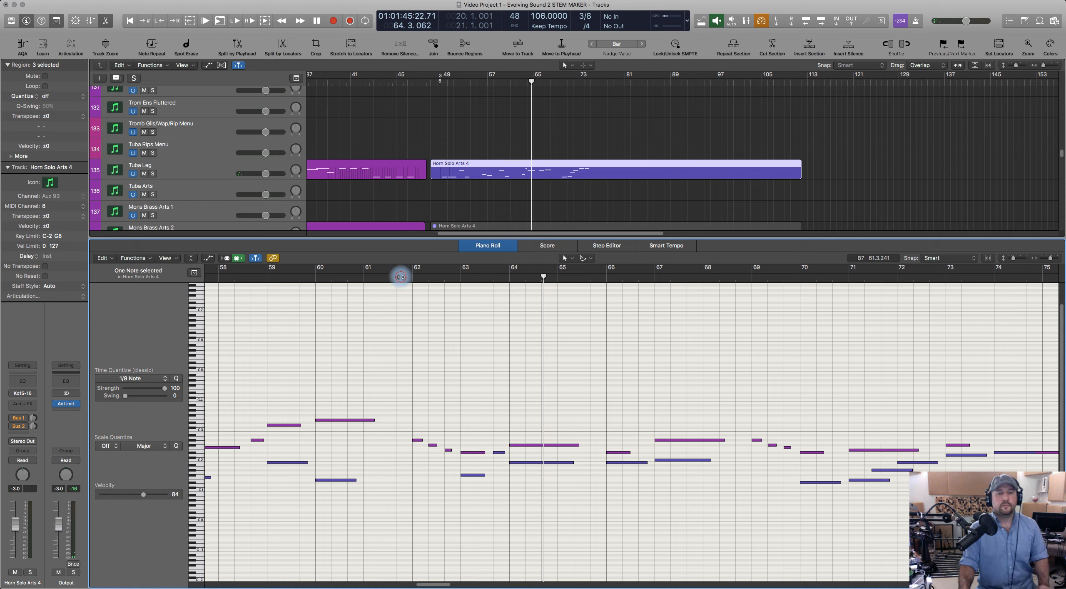
pyautogui.click(399, 275)
pyautogui.press('space')
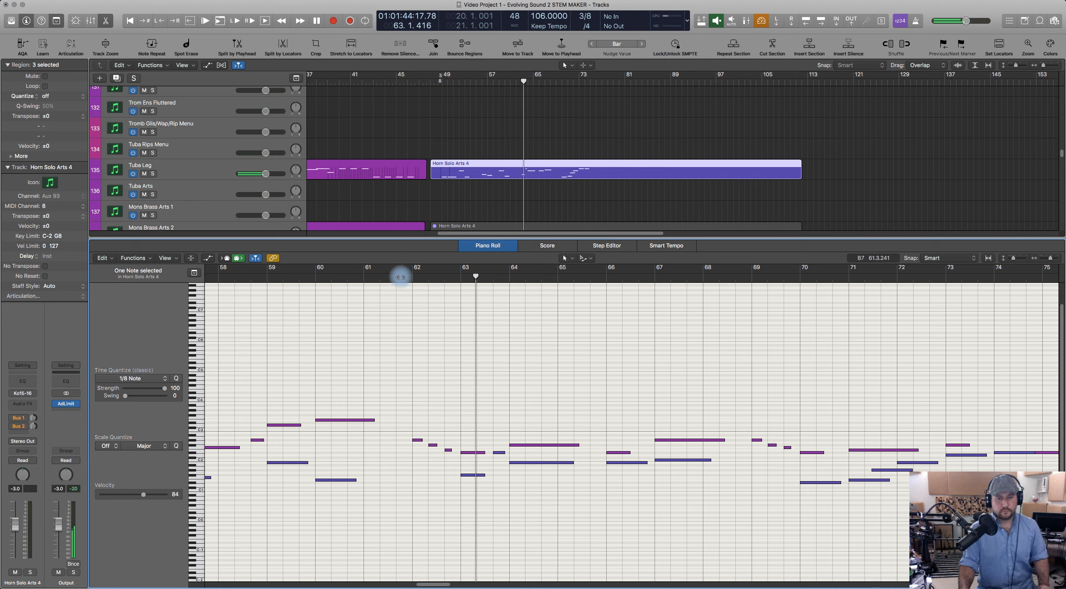
pyautogui.press('space')
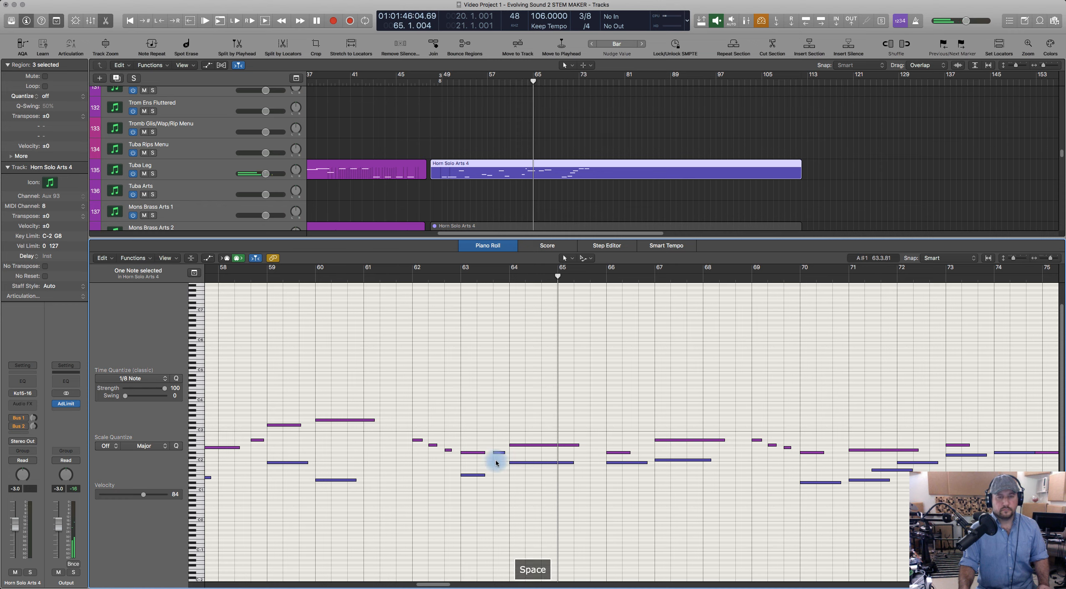
pyautogui.click(498, 460)
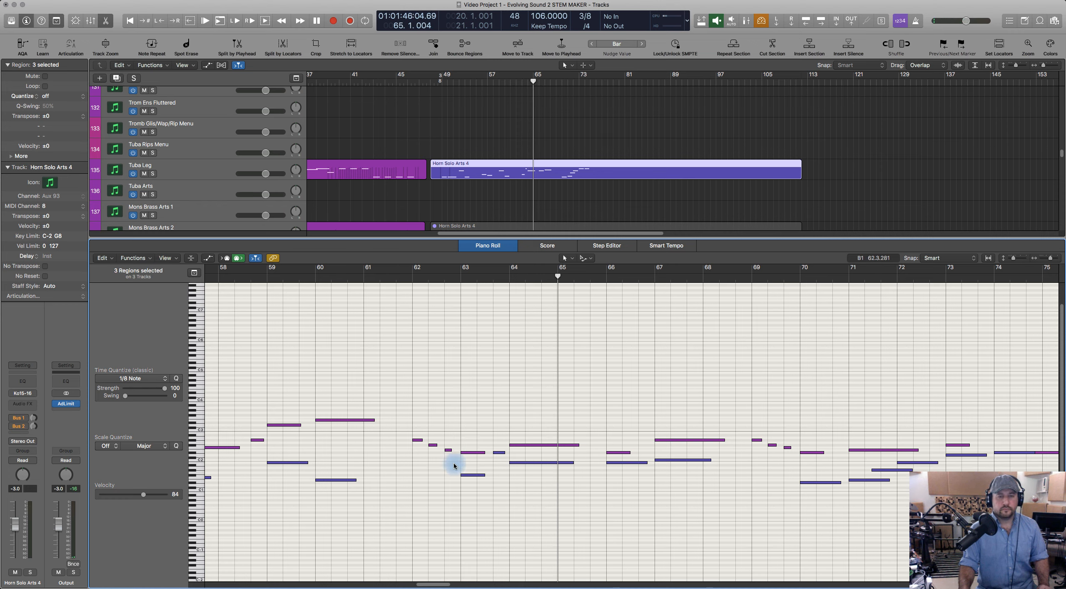
# Step: Transpose the tuba note at bar 64 down an octave and delete the short D#2 note before it
pyautogui.click(525, 462)
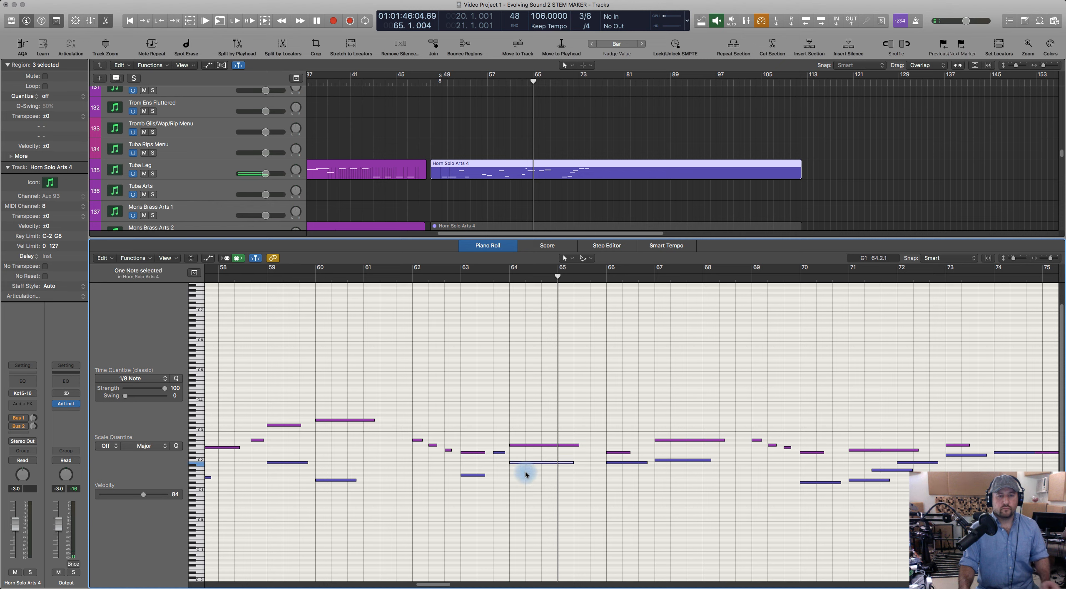
pyautogui.hotkey('alt', 'shift', 'Down')
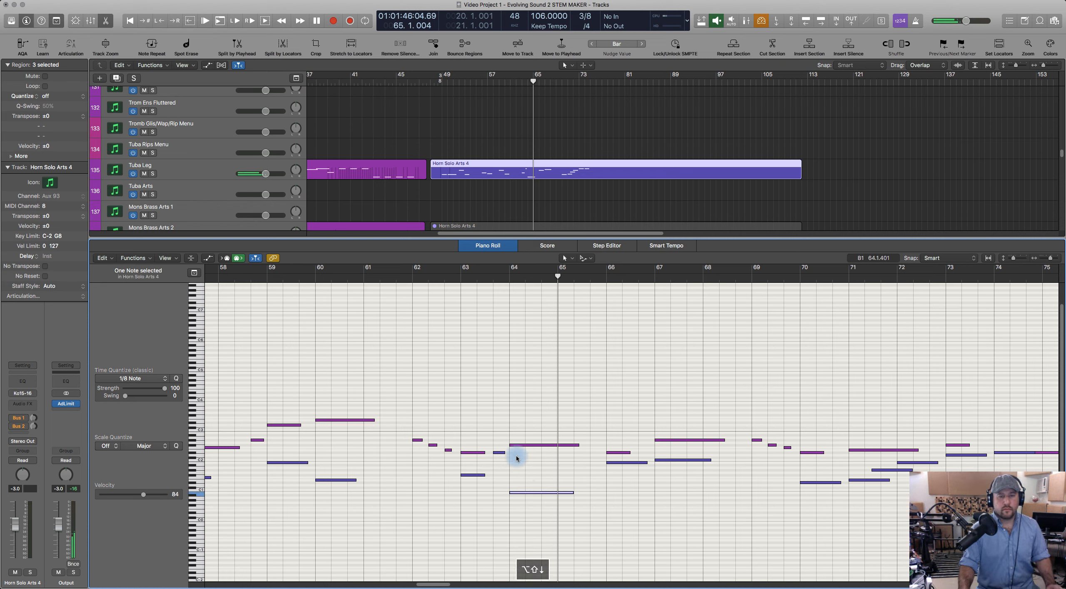
pyautogui.click(498, 452)
pyautogui.press('BackSpace')
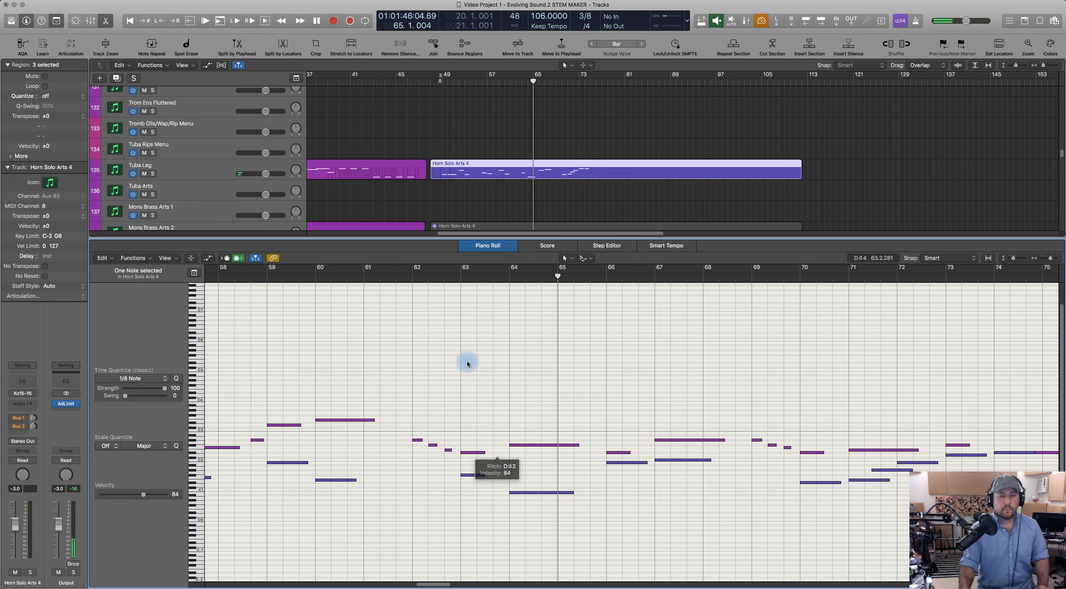
# Step: Play the trombone and tuba lines from bar 61, beat 3, into bar 71
pyautogui.click(412, 279)
pyautogui.moveTo(413, 284); pyautogui.dragTo(407, 276)
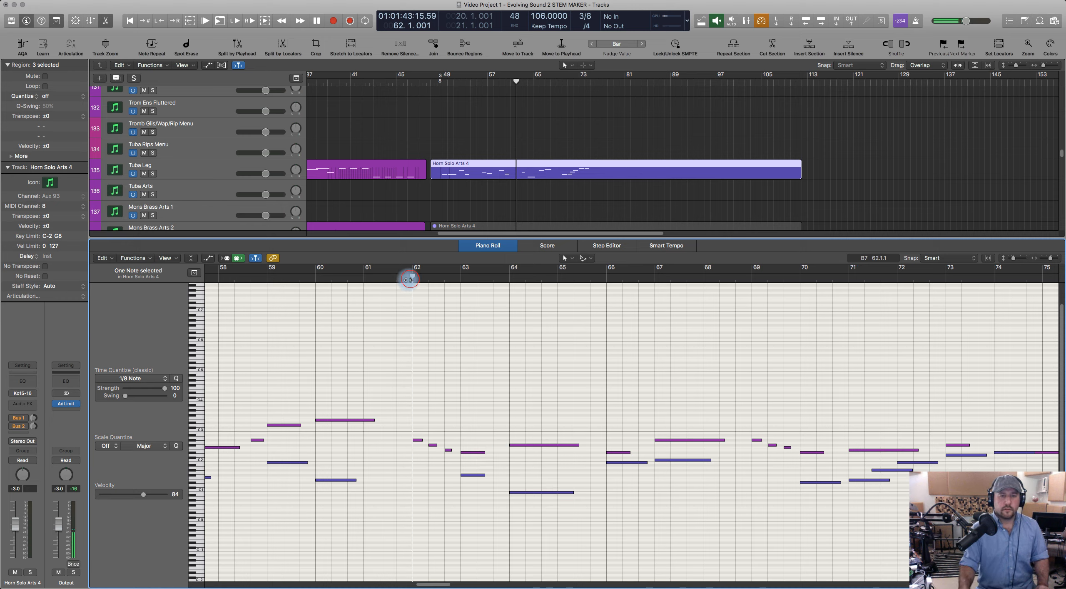
pyautogui.click(560, 477)
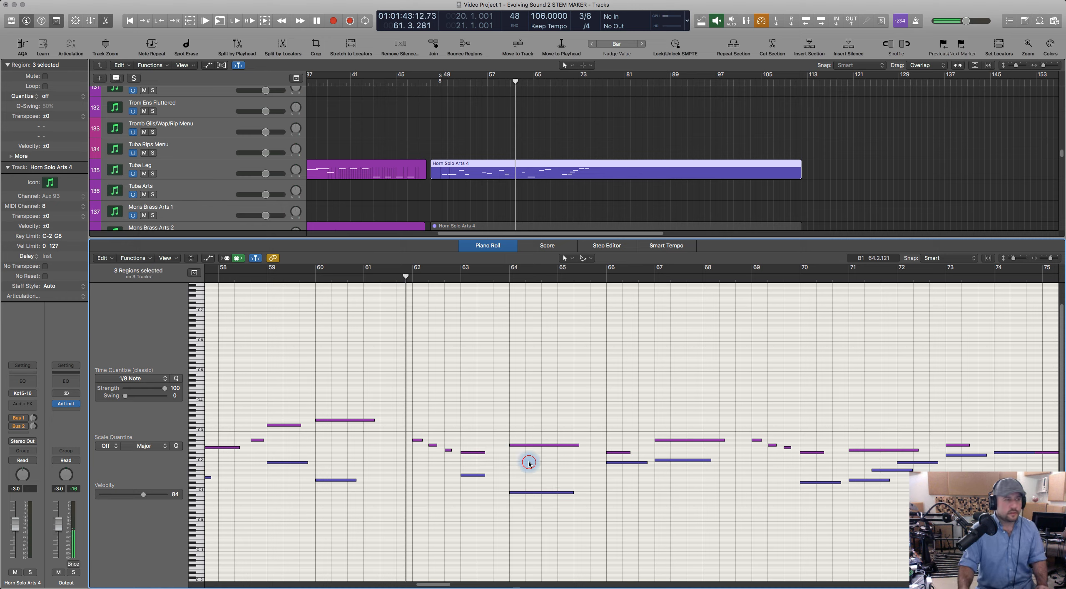
pyautogui.press('space')
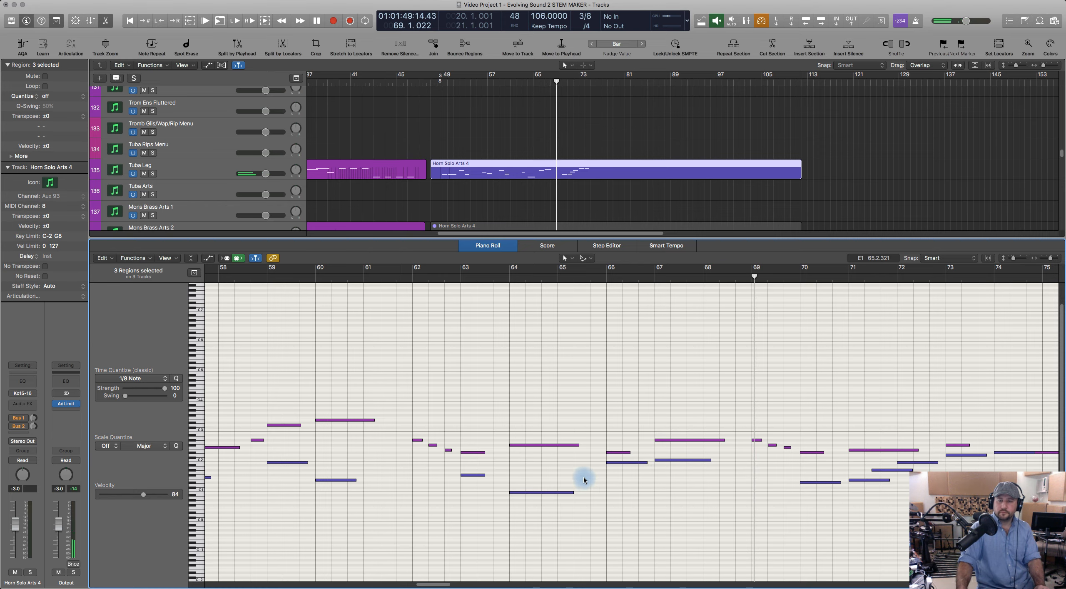
pyautogui.press('space')
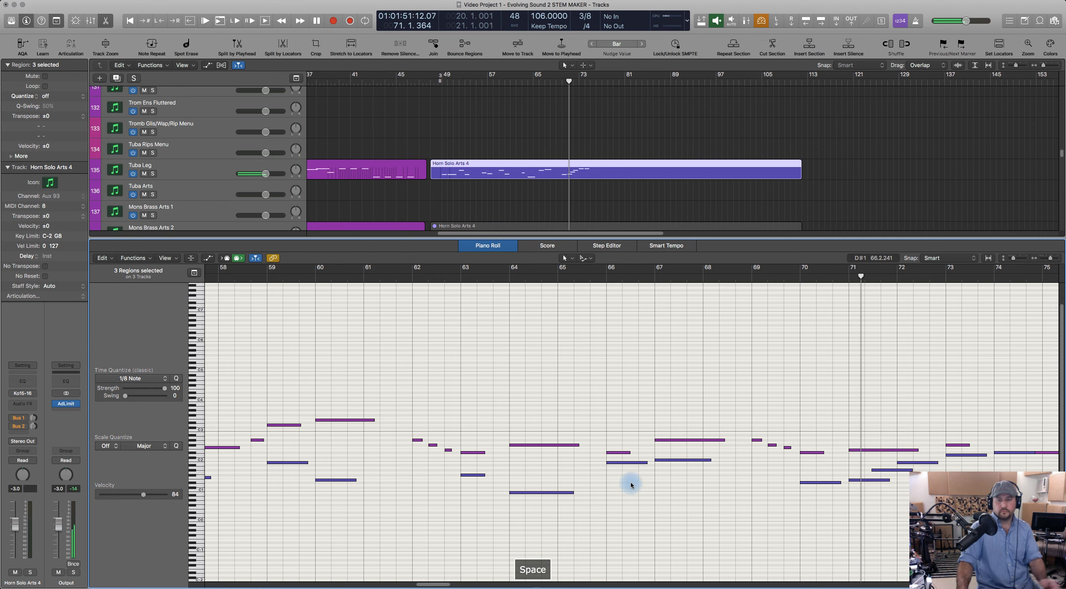
# Step: Delete the tuba note starting midway through bar 71 and the one starting at bar 72
pyautogui.hscroll(6, 796, 487)
pyautogui.hscroll(3, 670, 516)
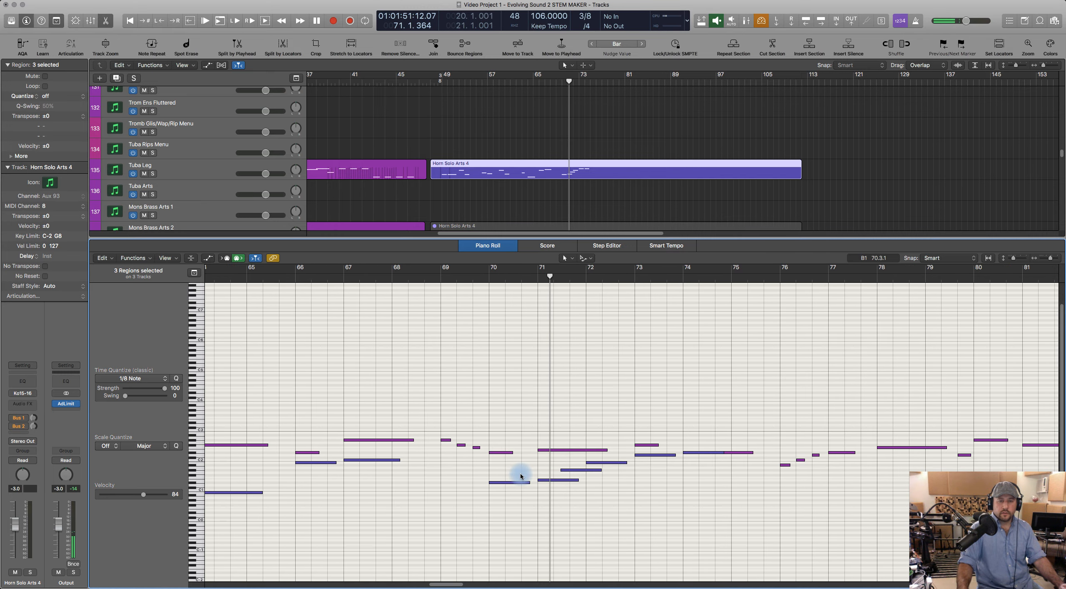
pyautogui.hscroll(2, 520, 476)
pyautogui.moveTo(429, 471); pyautogui.dragTo(462, 495)
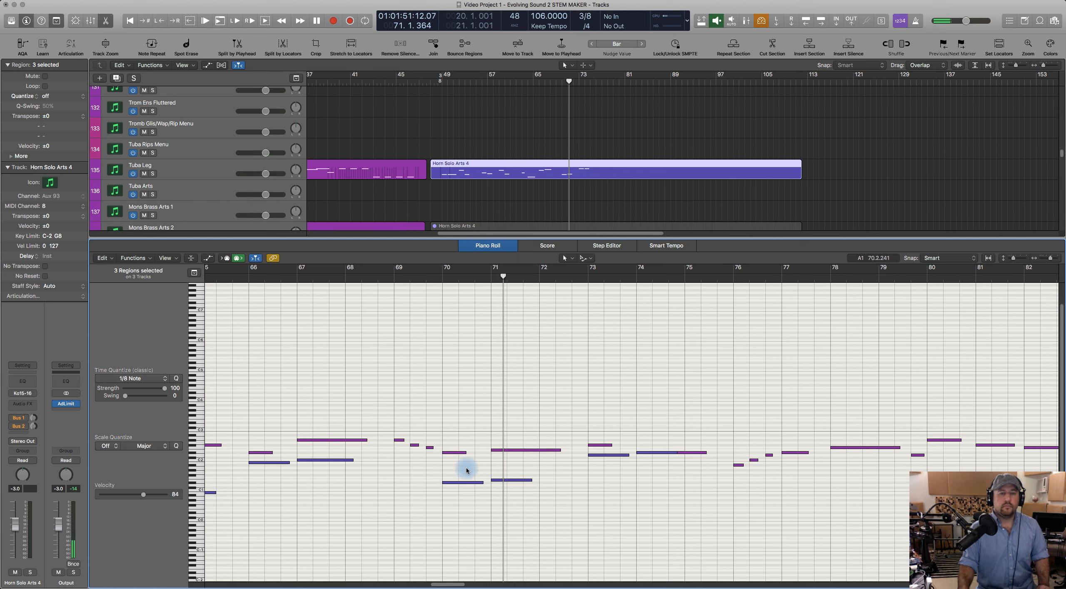
# Step: Raise the tuba note at bar 71 four semitones to G#1, playing from bar 68 into bar 71 before and after the change
pyautogui.click(385, 275)
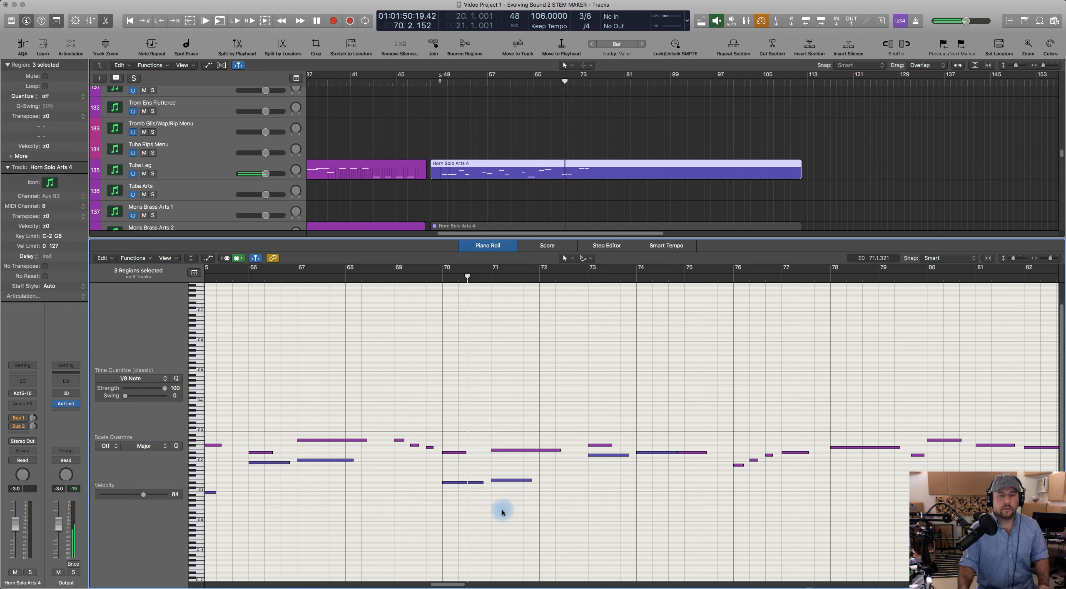
pyautogui.press('space')
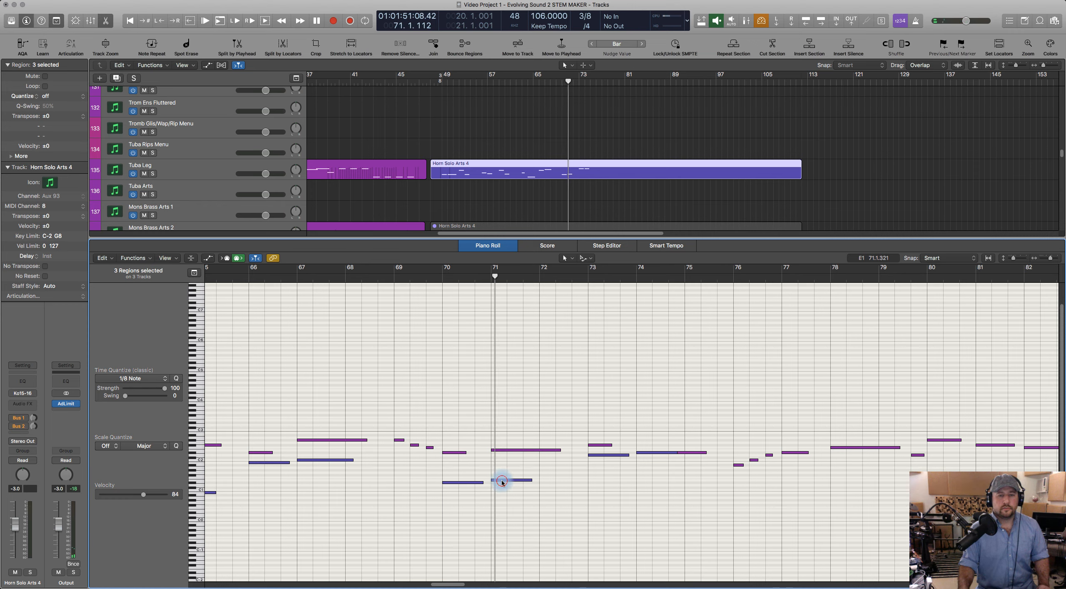
pyautogui.moveTo(502, 481); pyautogui.dragTo(502, 471)
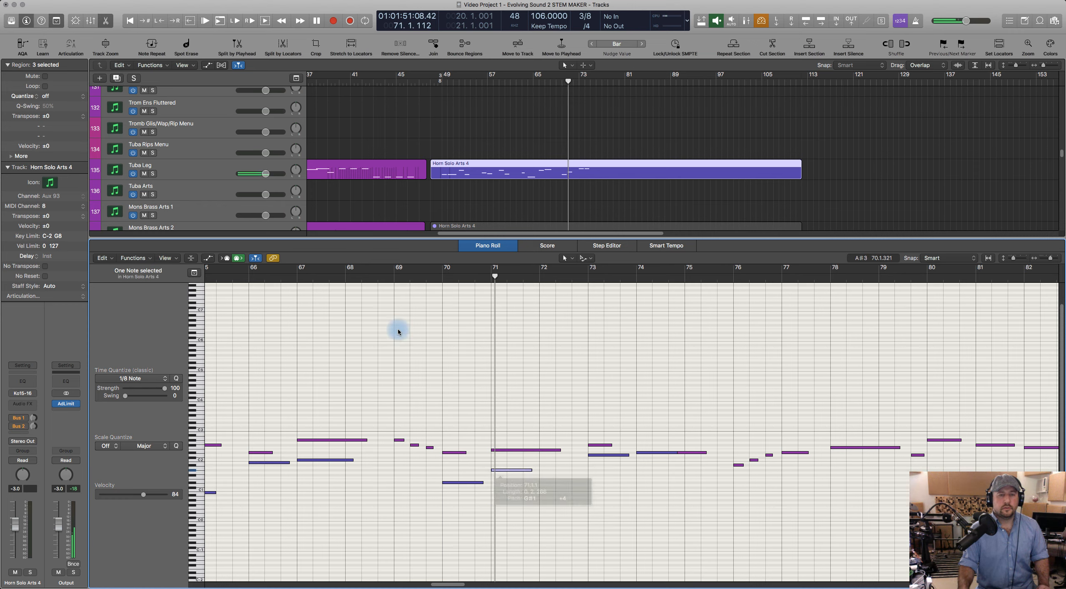
pyautogui.click(381, 275)
pyautogui.click(381, 275)
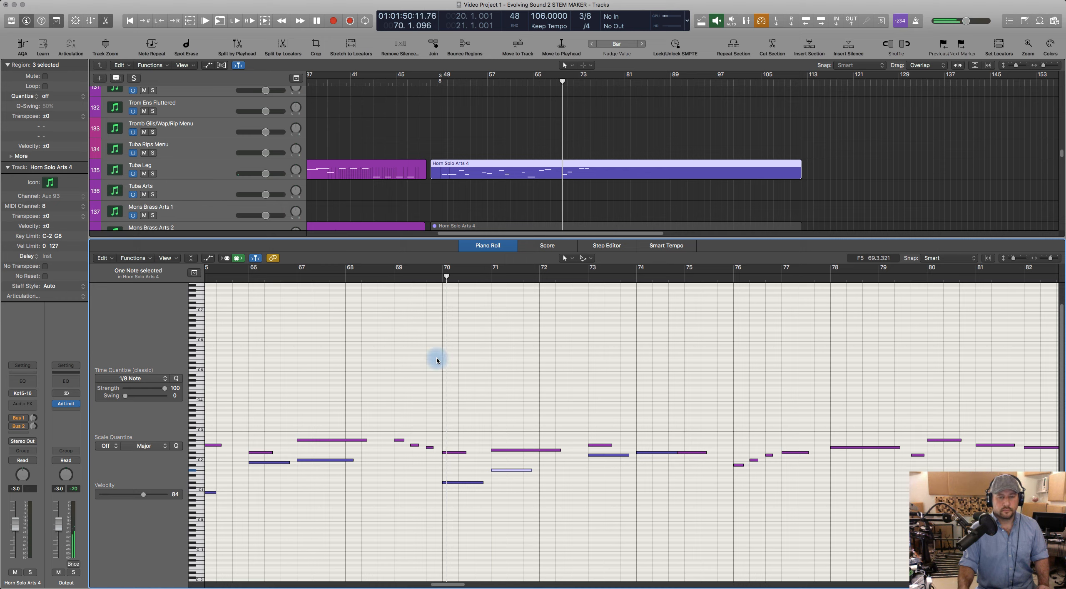
pyautogui.press('space')
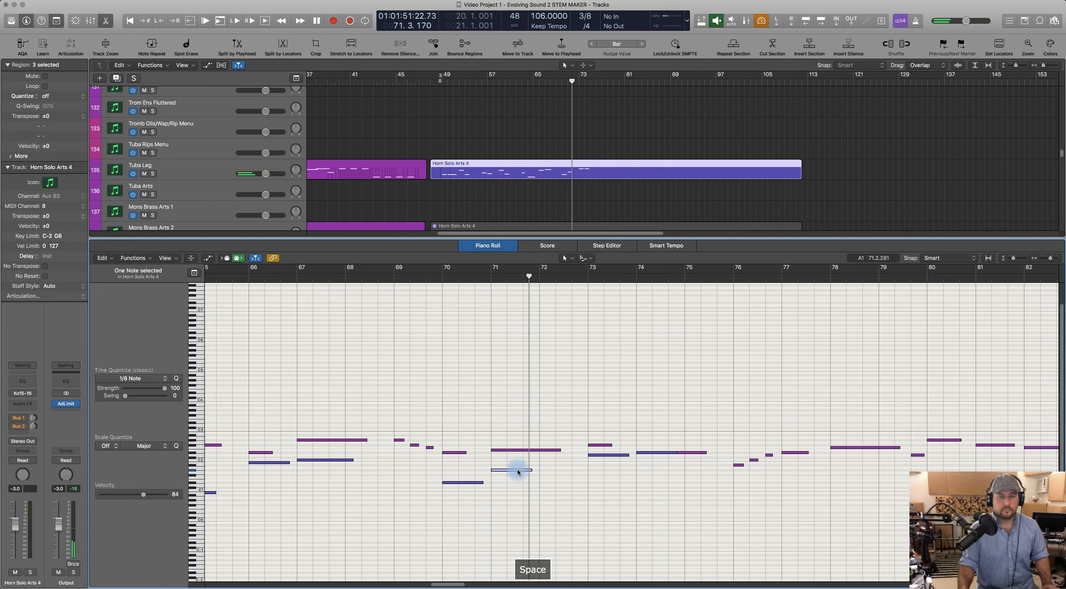
# Step: Try two short rising tuba notes in bar 72 and play from bar 68 into bar 74
pyautogui.moveTo(512, 471); pyautogui.dragTo(588, 463)
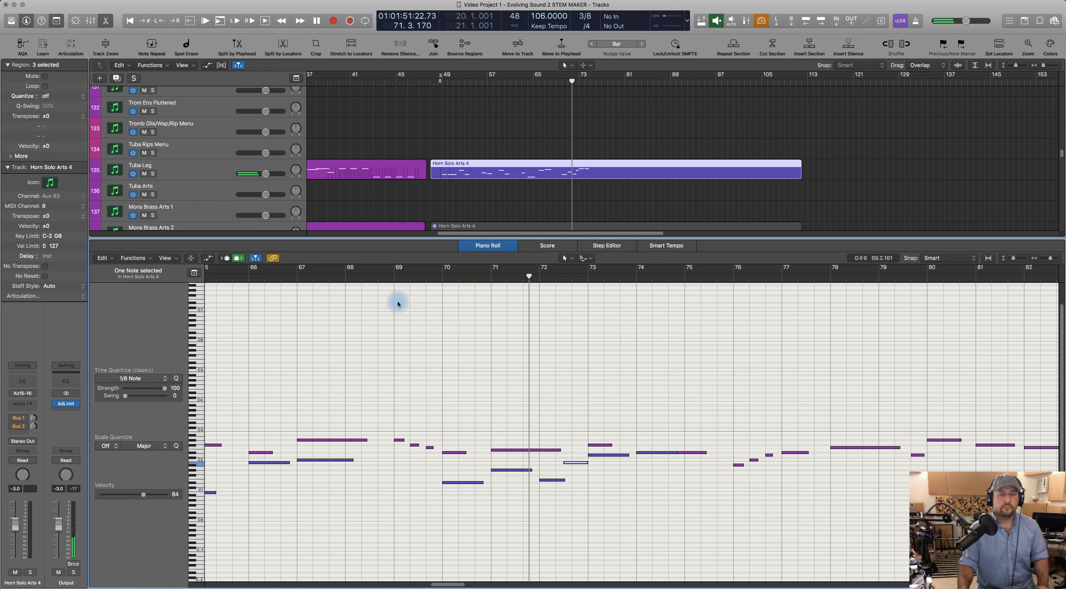
pyautogui.click(386, 278)
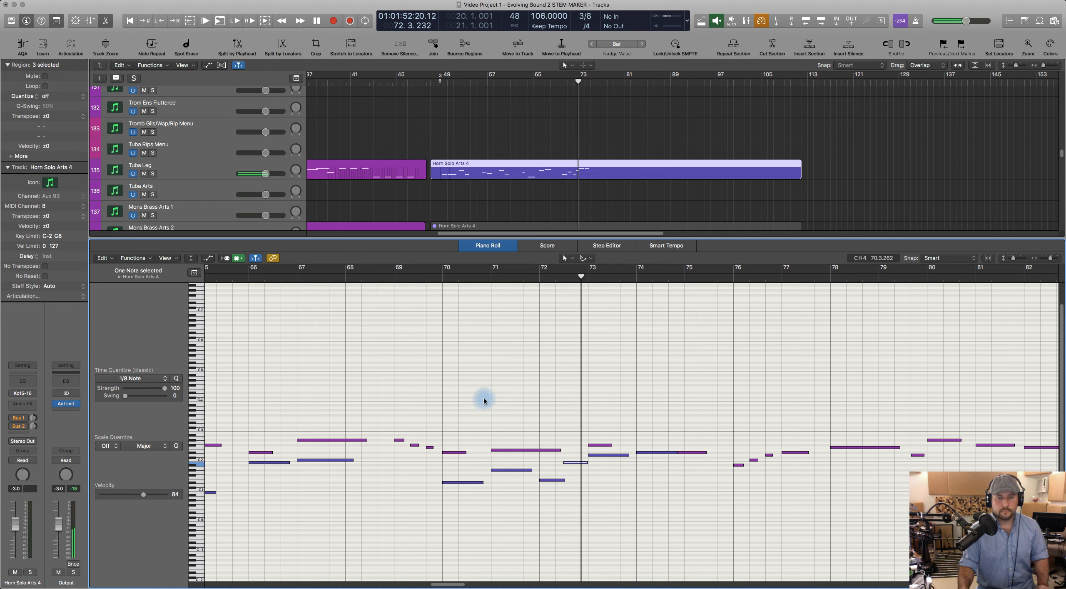
pyautogui.press('space')
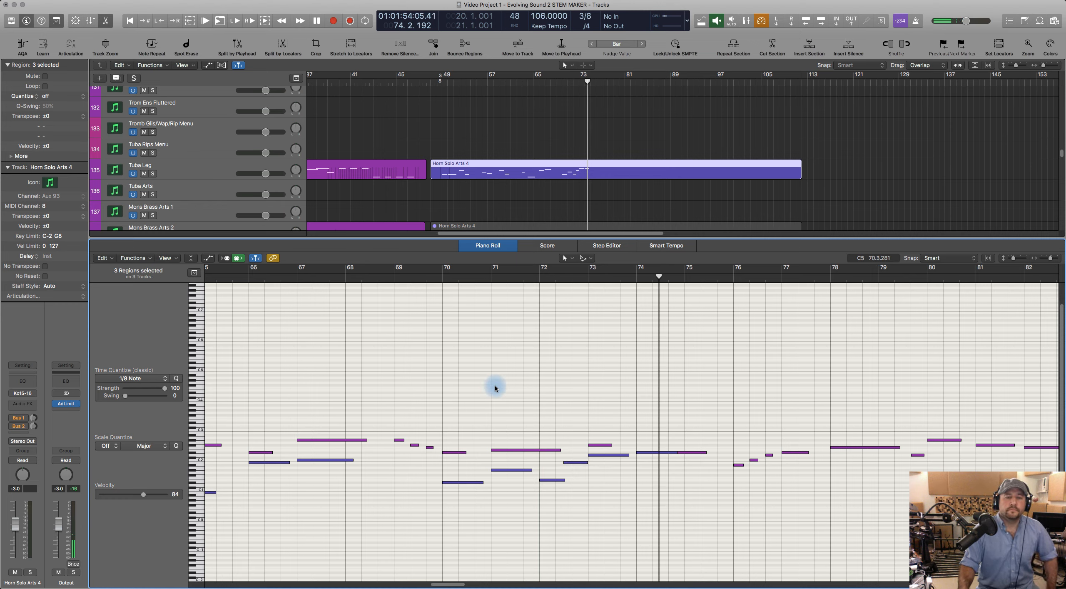
# Step: Delete both short tuba notes in bar 72
pyautogui.doubleClick(553, 481)
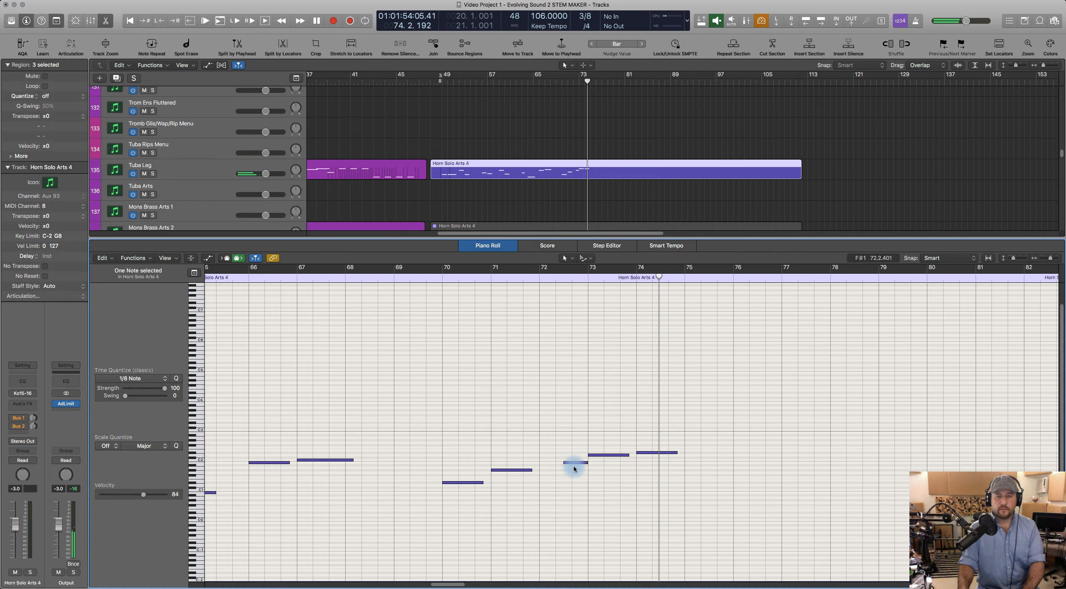
pyautogui.press('Delete')
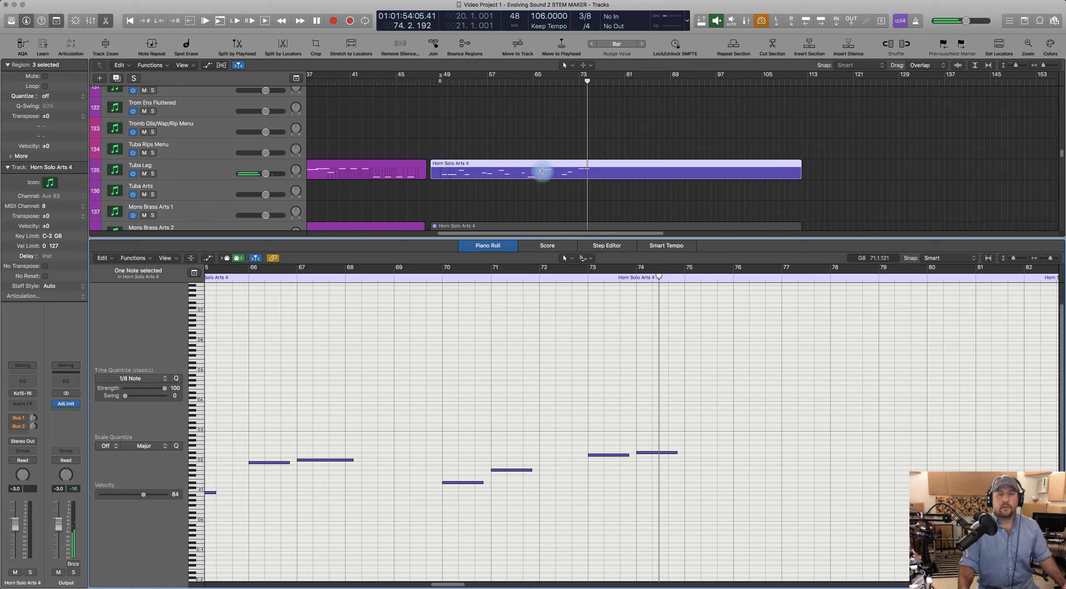
# Step: Select the Tromb Solo Arts 1 region and the Tuba Leg track's Horn Solo Arts 4 region together to show both lines for editing
pyautogui.scroll(3, 544, 178)
pyautogui.scroll(3, 544, 179)
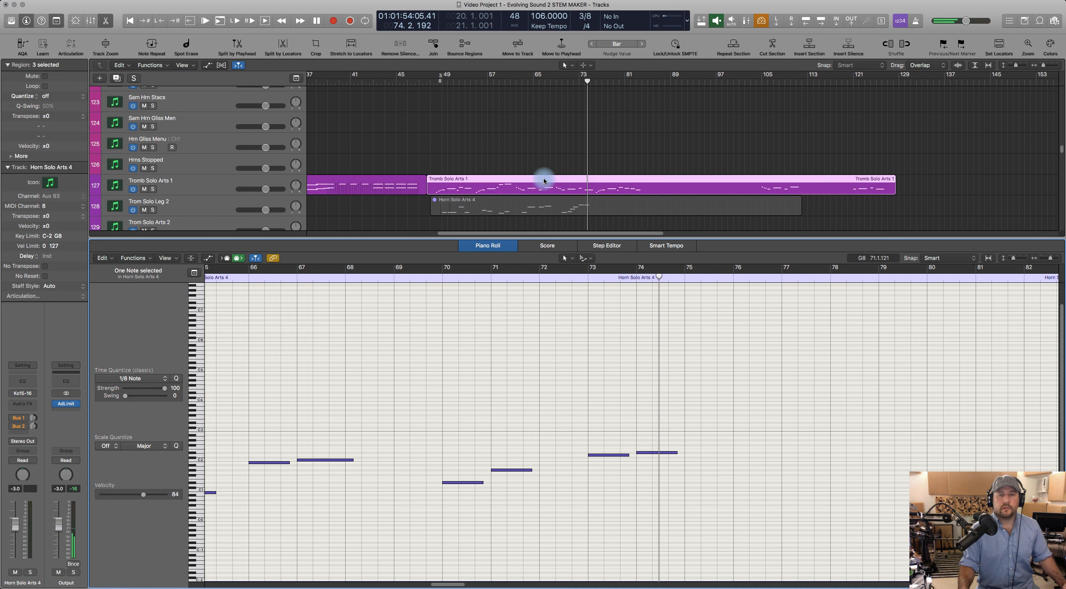
pyautogui.click(521, 181)
pyautogui.scroll(-3, 537, 194)
pyautogui.scroll(-3, 536, 194)
pyautogui.keyDown('shift'); pyautogui.click(519, 141); pyautogui.keyUp('shift')
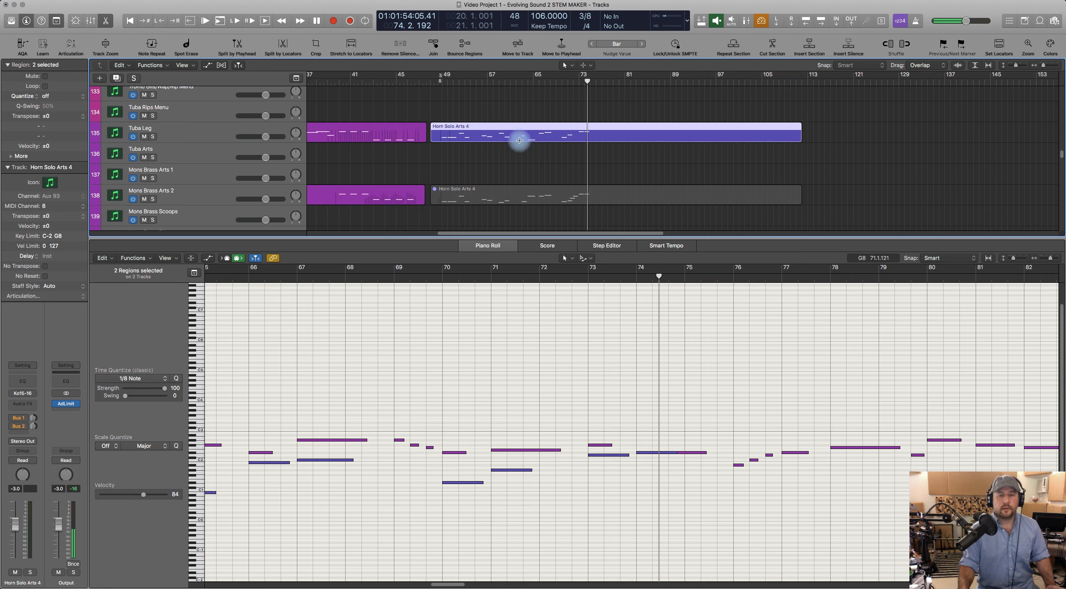
# Step: Play the tuba line against the trombone melody from bar 68 to bar 75
pyautogui.click(498, 380)
pyautogui.click(385, 275)
pyautogui.press('space')
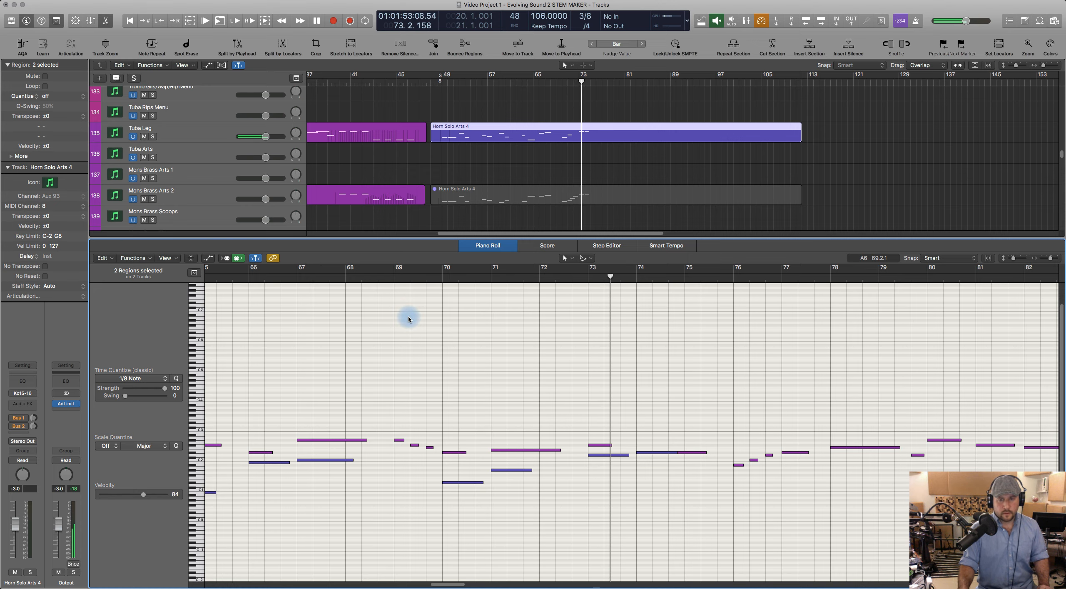
pyautogui.press('space')
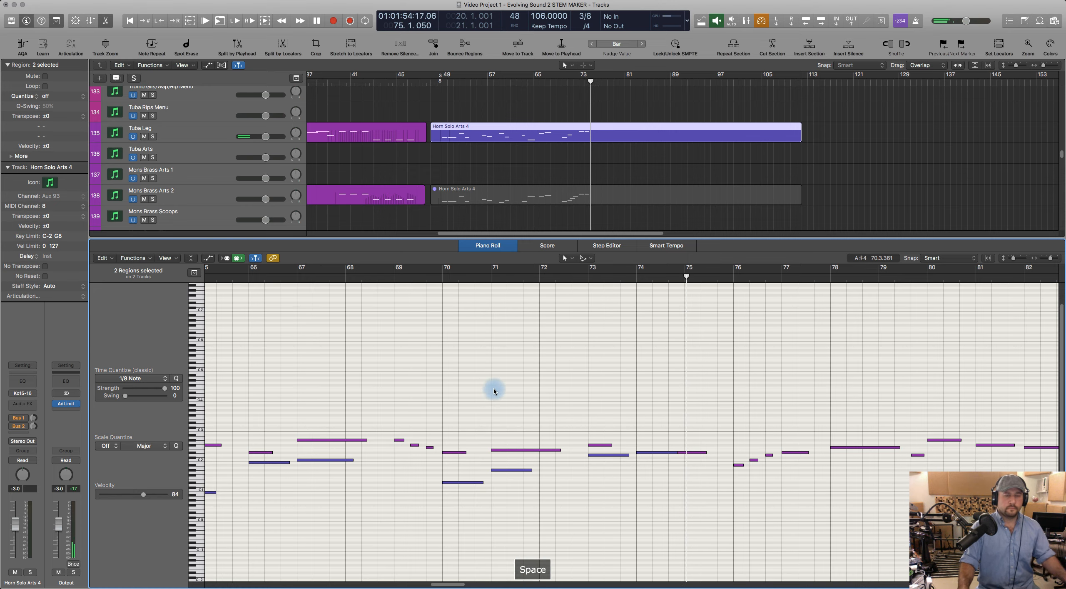
# Step: Play both brass lines through from bar 48 to bar 75
pyautogui.scroll(-5, 494, 391)
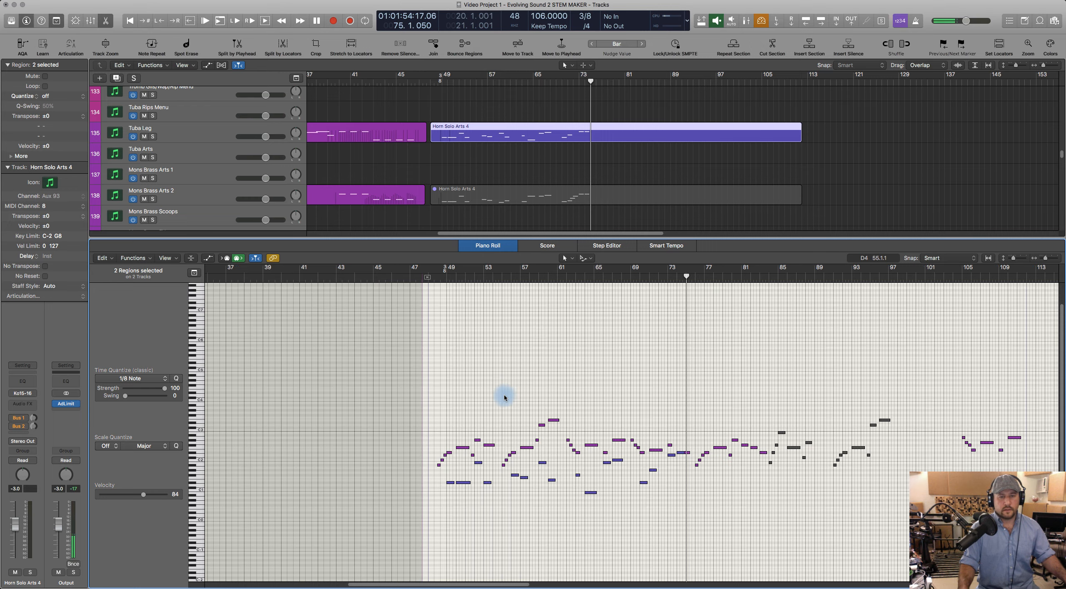
pyautogui.scroll(5, 500, 391)
pyautogui.click(291, 273)
pyautogui.press('space')
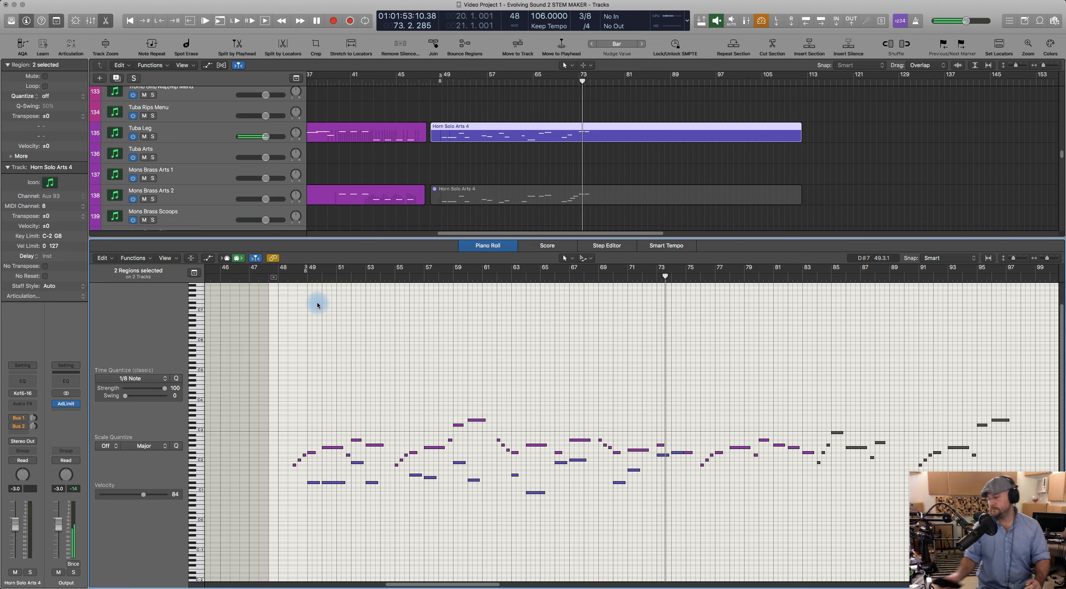
pyautogui.press('space')
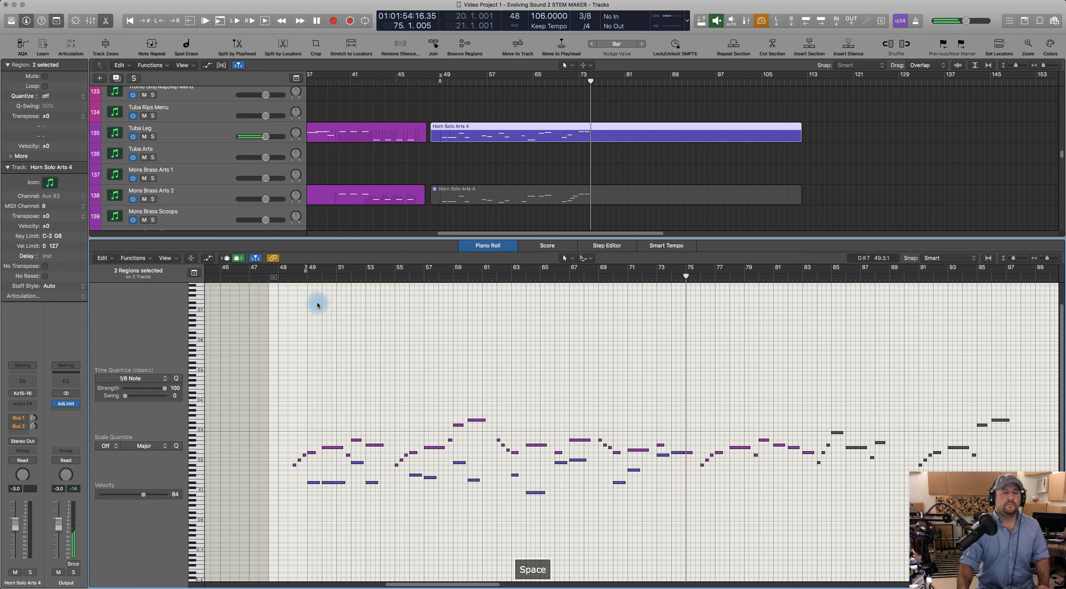
# Step: Play the tuba and trombone lines again from bar 48 beat 2 into bar 72
pyautogui.click(285, 271)
pyautogui.press('space')
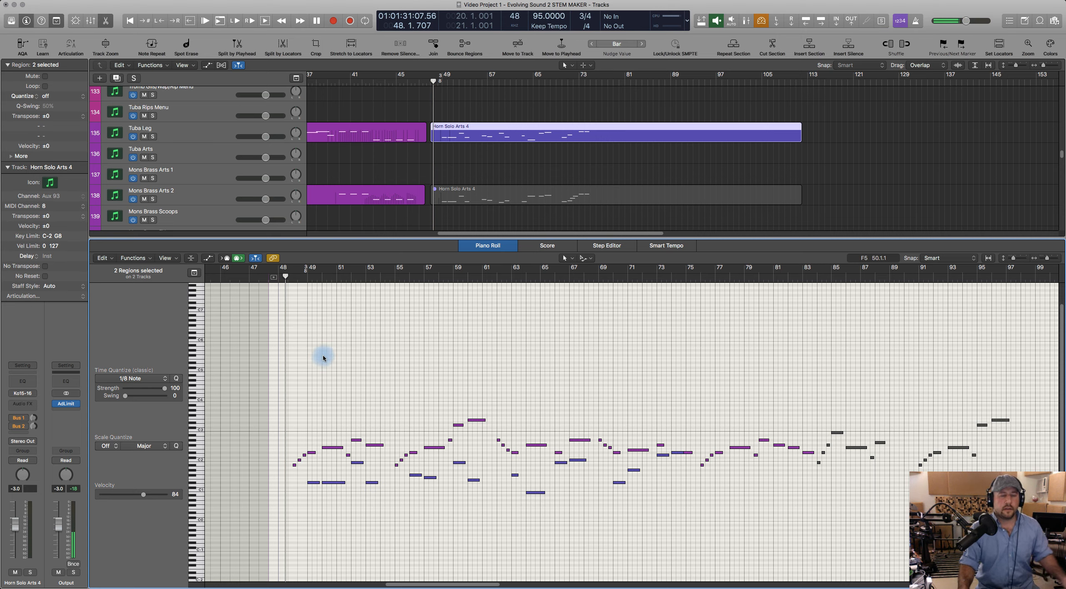
pyautogui.press('super+Right')
pyautogui.press('super+Right')
pyautogui.press('super+Right')
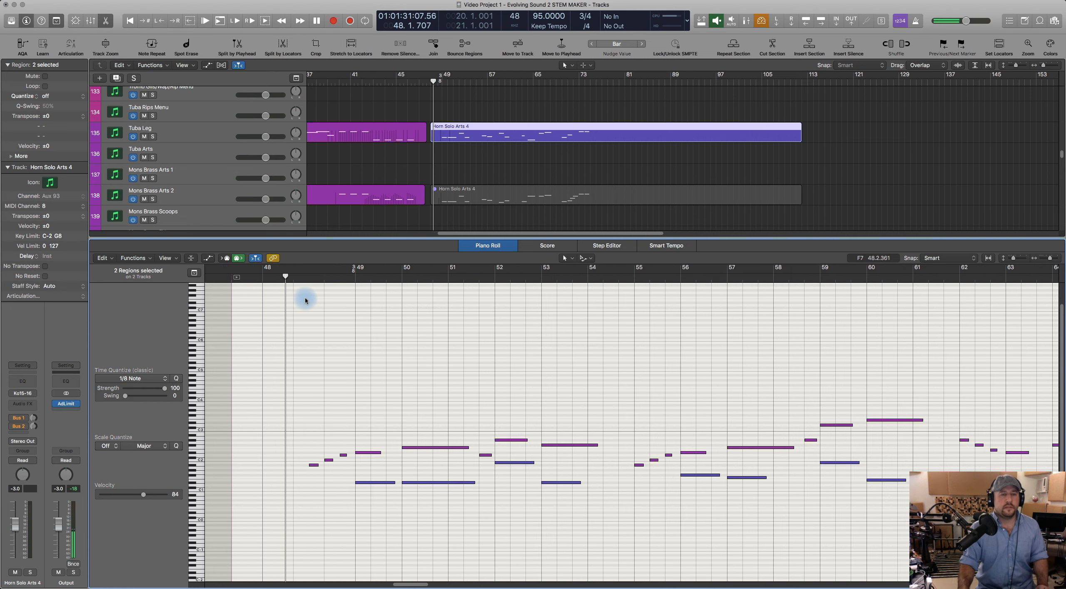
pyautogui.click(285, 277)
pyautogui.moveTo(294, 279); pyautogui.dragTo(300, 282)
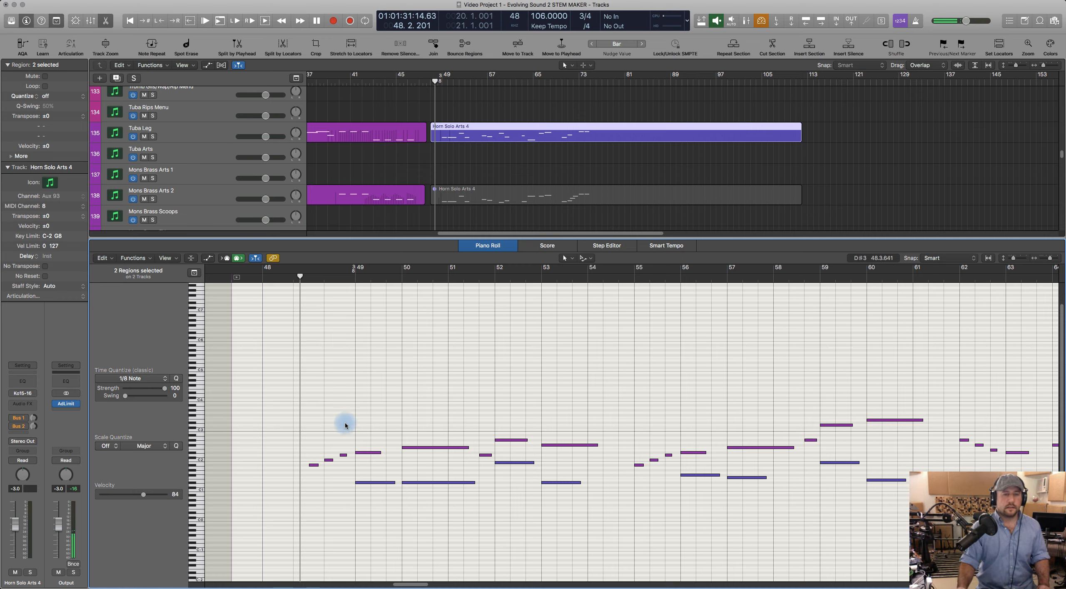
pyautogui.click(363, 501)
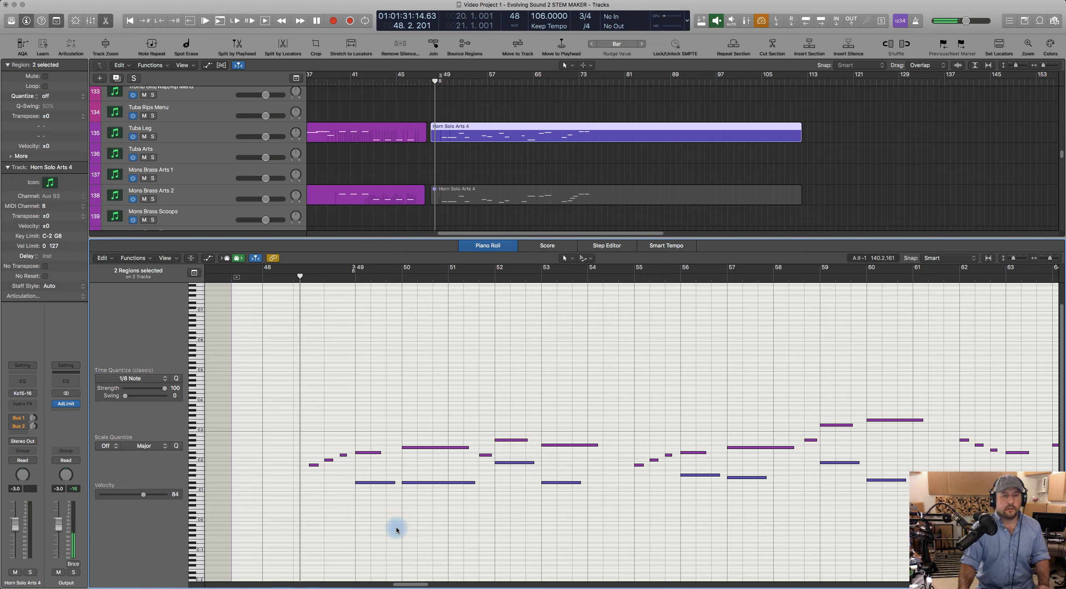
pyautogui.moveTo(300, 279); pyautogui.dragTo(294, 280)
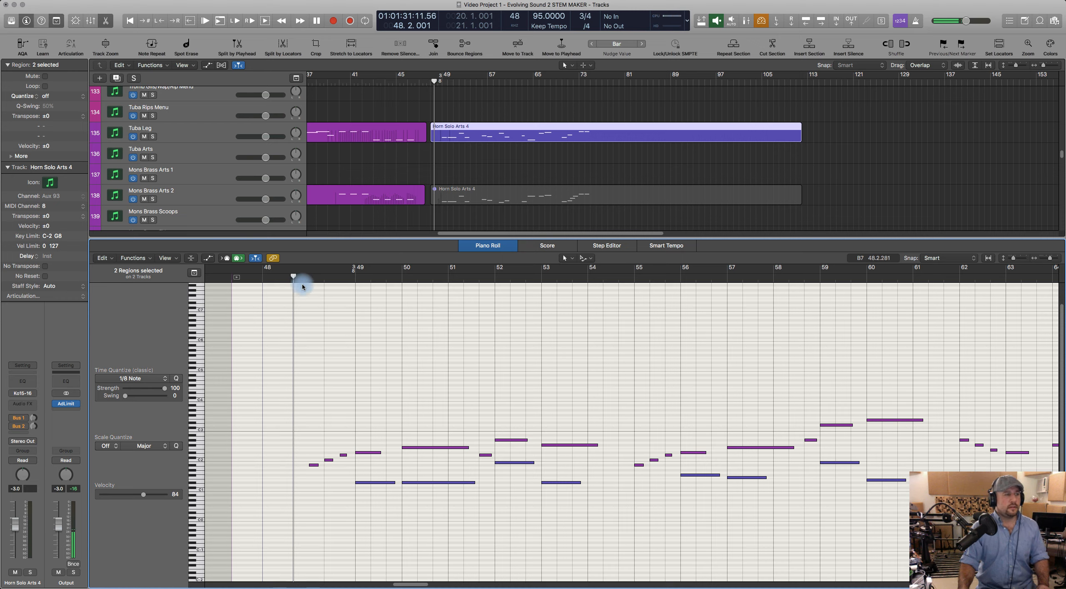
pyautogui.press('space')
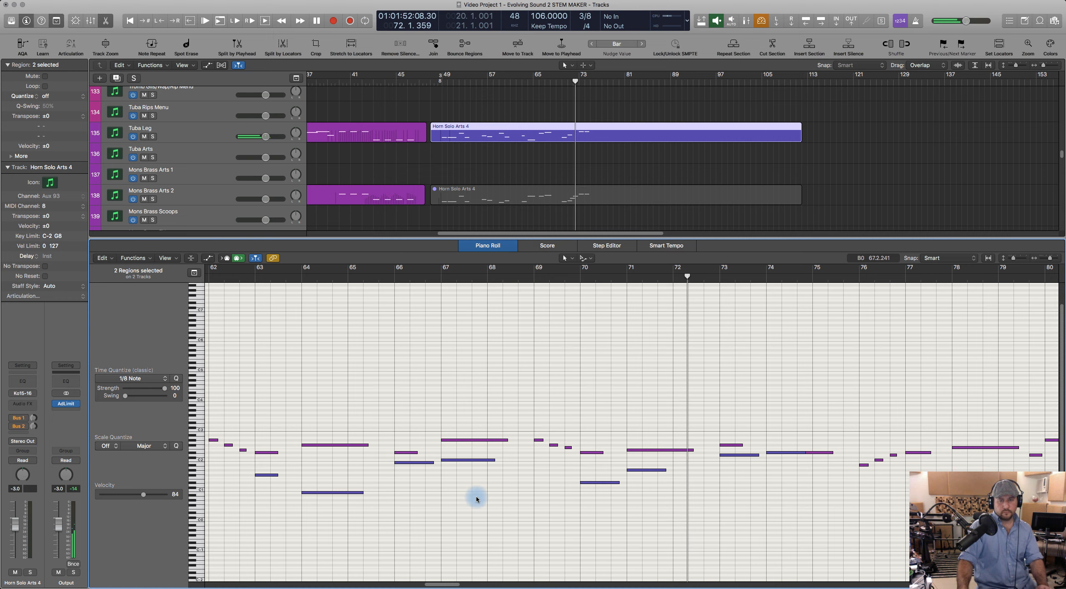
pyautogui.press('space')
# Step: Select the tuba and trombone notes at bar 71 and play from bar 68 into bar 74
pyautogui.click(644, 470)
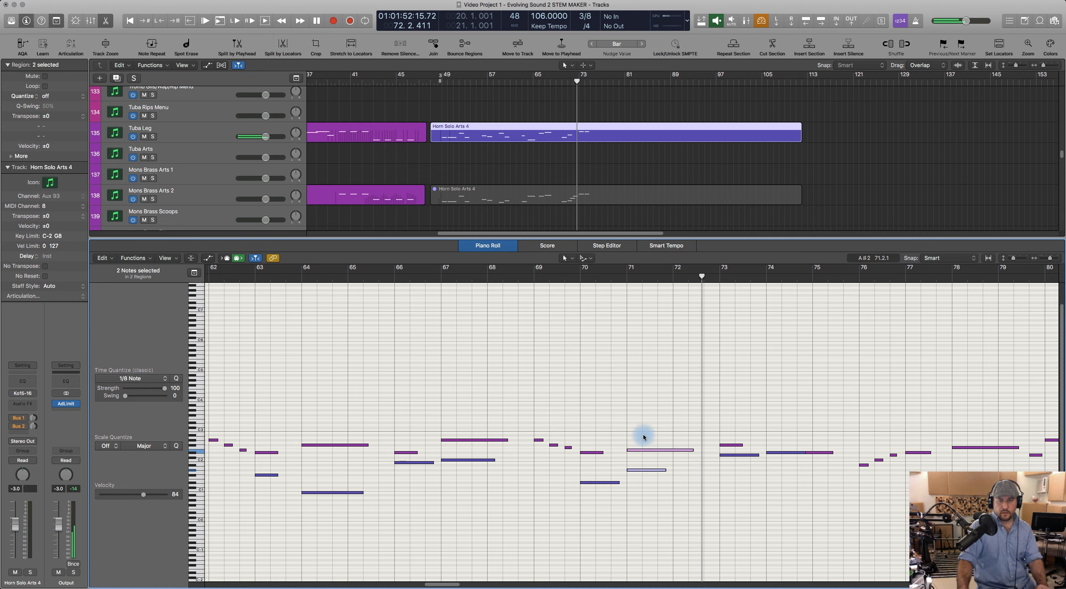
pyautogui.click(524, 279)
pyautogui.press('space')
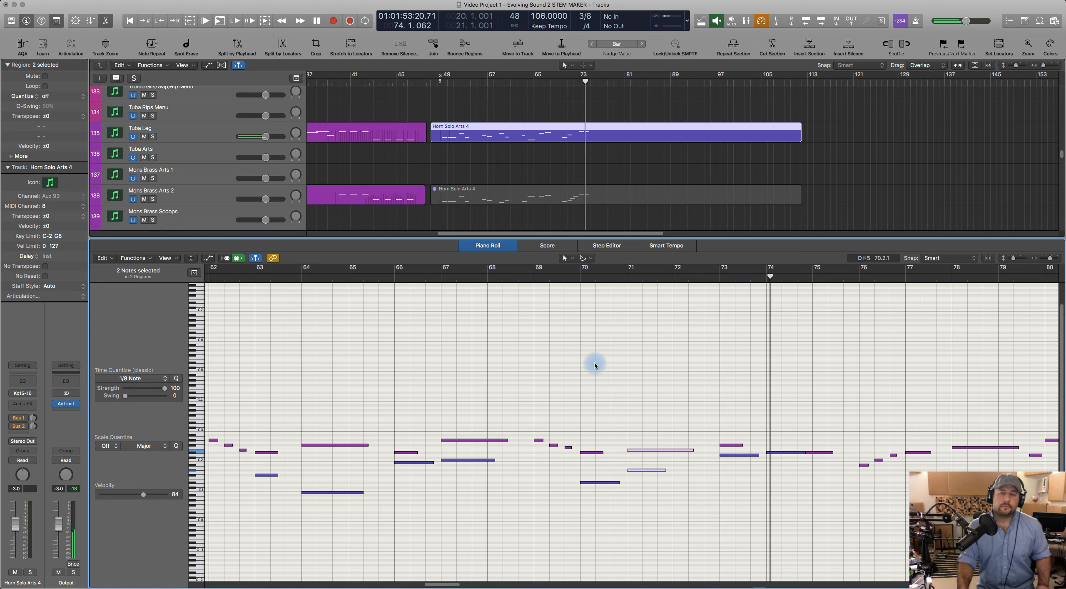
pyautogui.press('space')
pyautogui.click(668, 482)
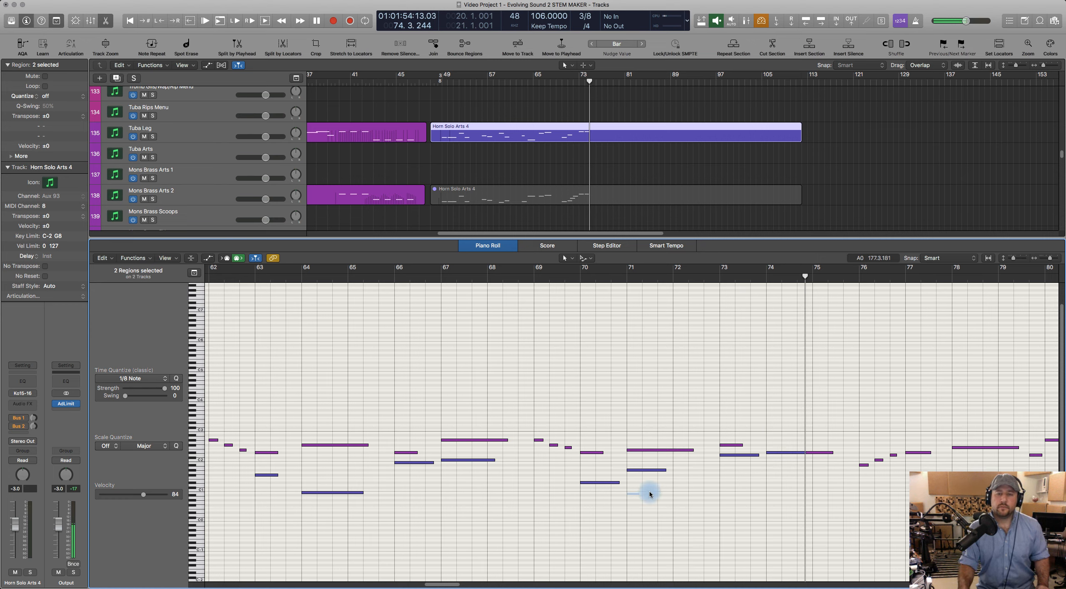
pyautogui.moveTo(650, 494); pyautogui.dragTo(686, 465)
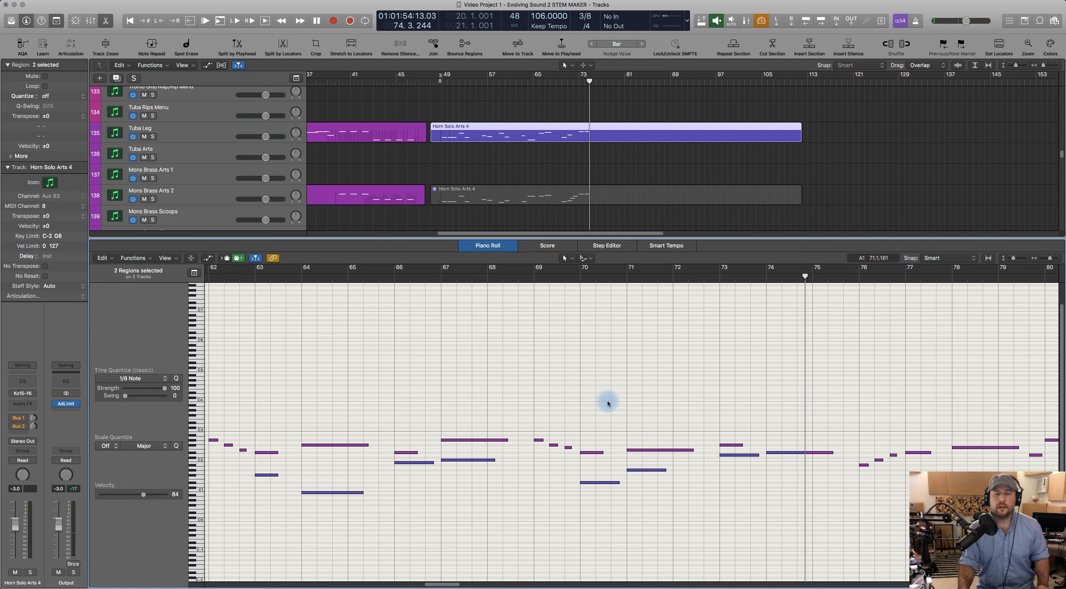
pyautogui.click(525, 276)
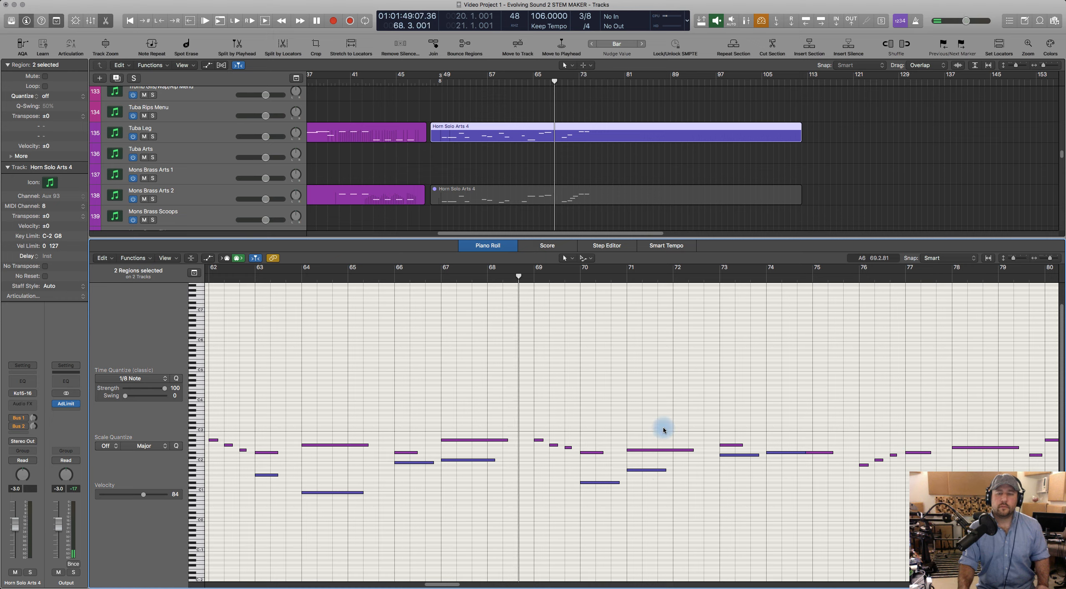
pyautogui.click(491, 246)
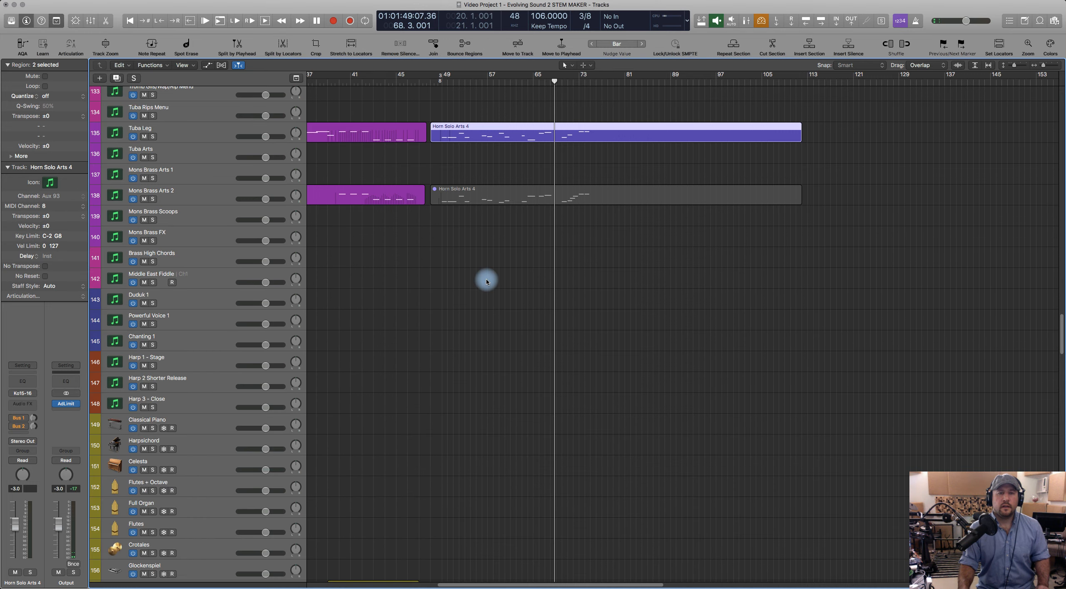
pyautogui.doubleClick(473, 126)
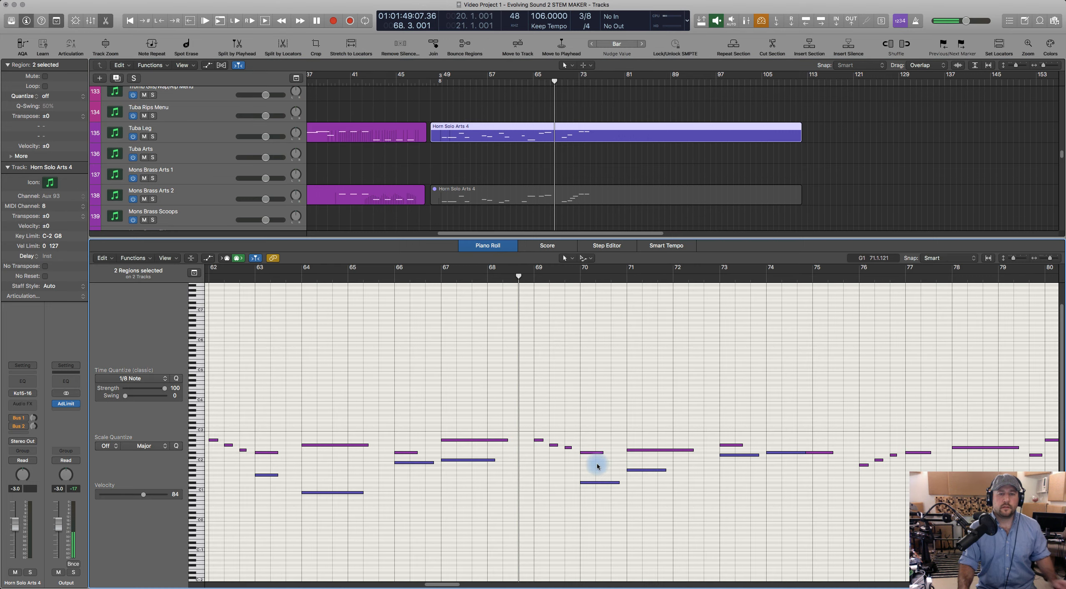
# Step: Shorten the tuba notes at bars 49 and 50 to end with the trombone notes above them, playing from bar 48 before and after
pyautogui.hscroll(-15, 485, 395)
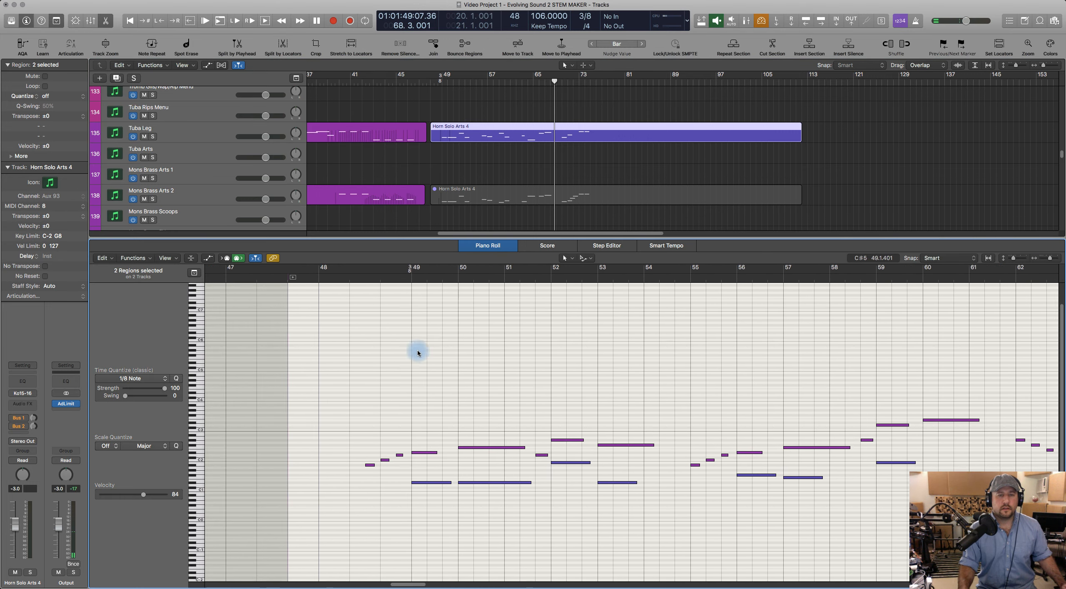
pyautogui.click(353, 279)
pyautogui.press('space')
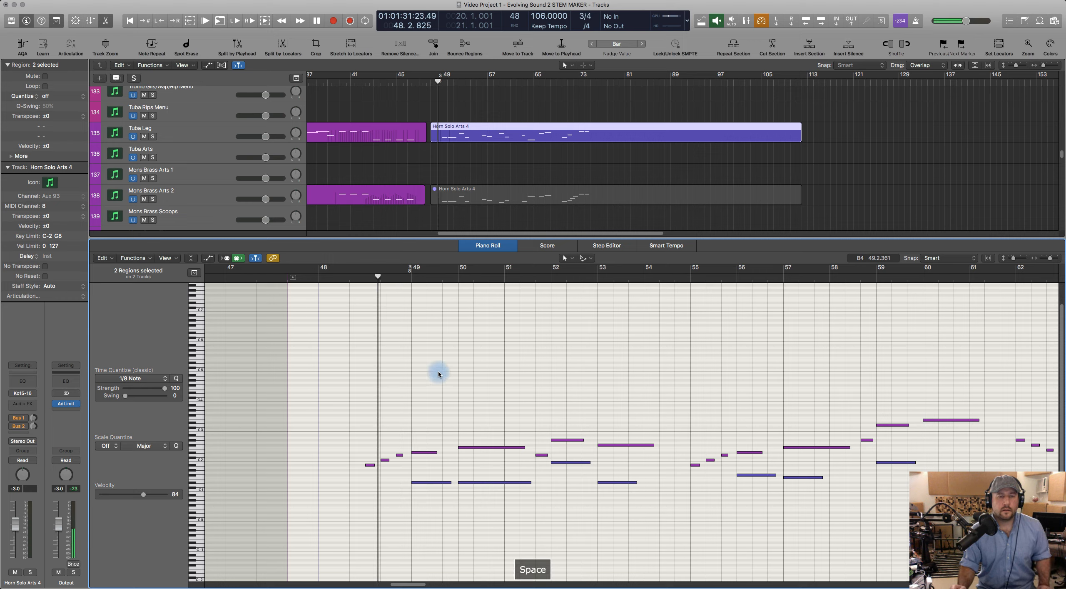
pyautogui.press('space')
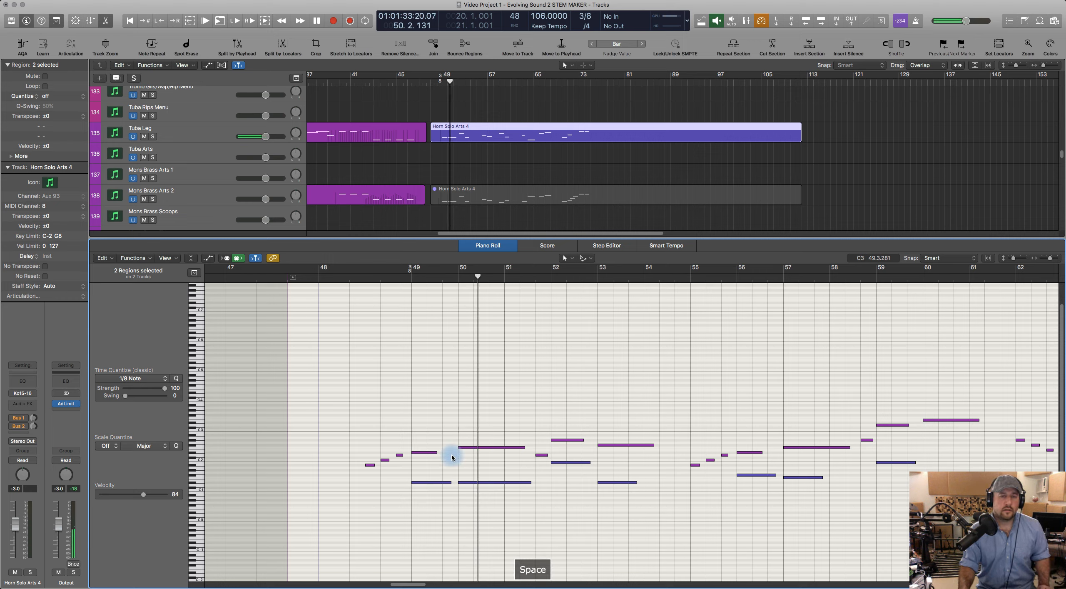
pyautogui.moveTo(449, 482); pyautogui.dragTo(438, 482)
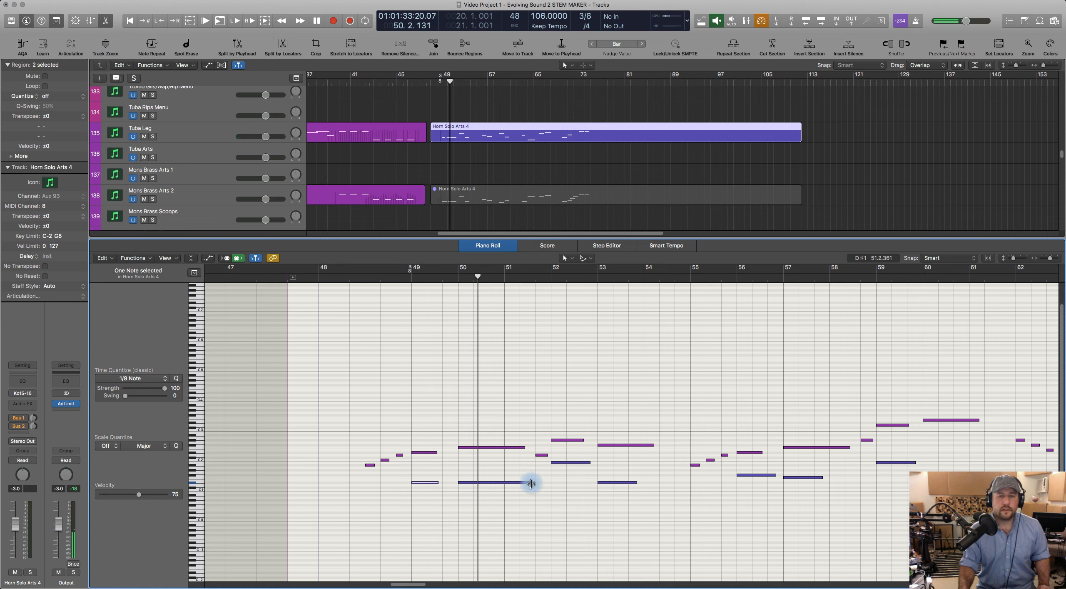
pyautogui.moveTo(531, 483); pyautogui.dragTo(524, 484)
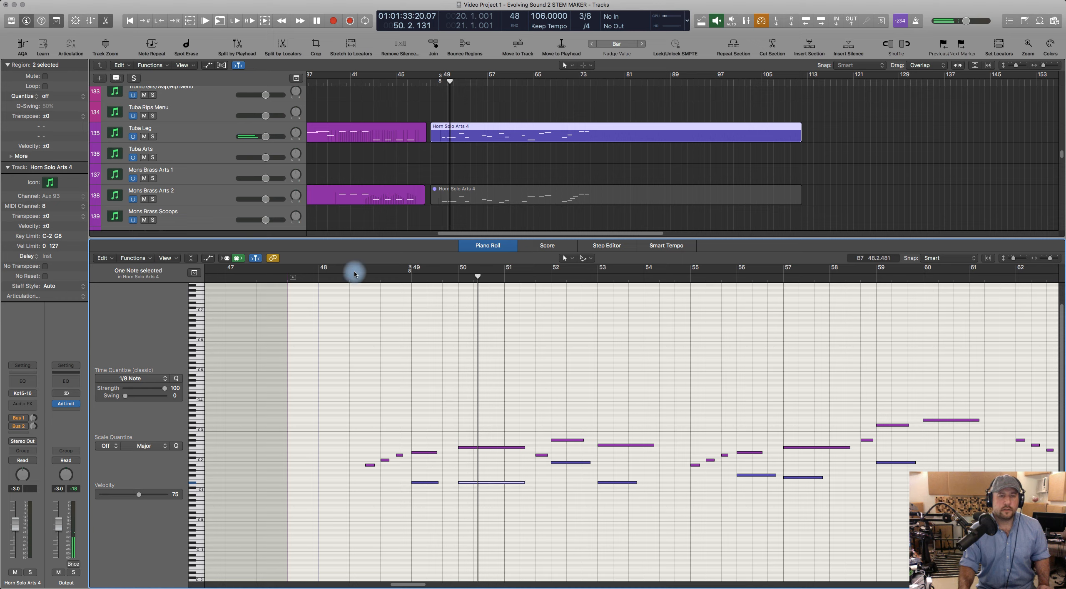
pyautogui.click(350, 278)
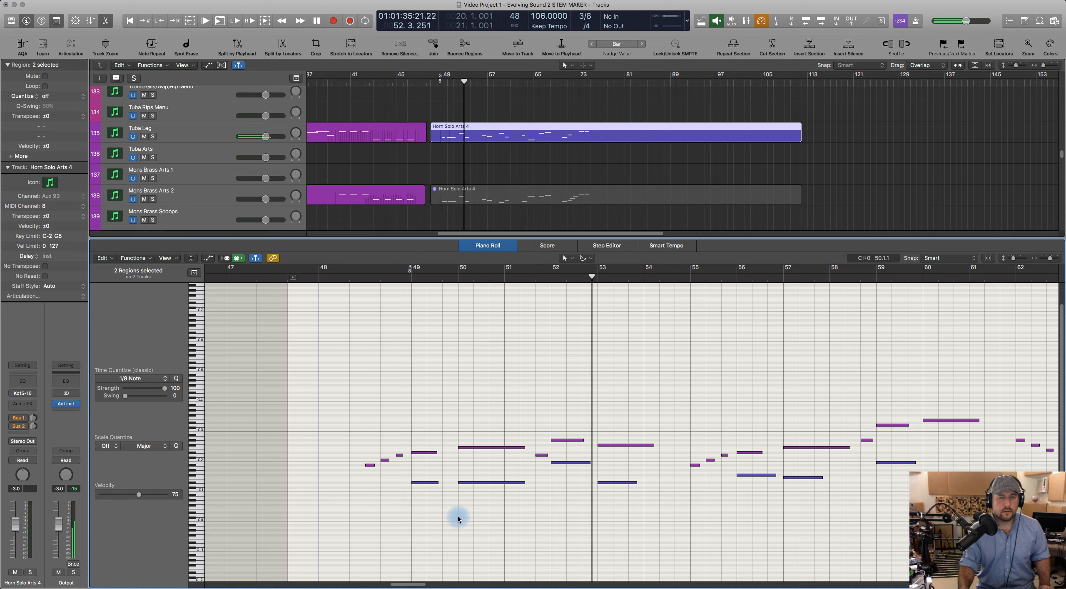
pyautogui.press('space')
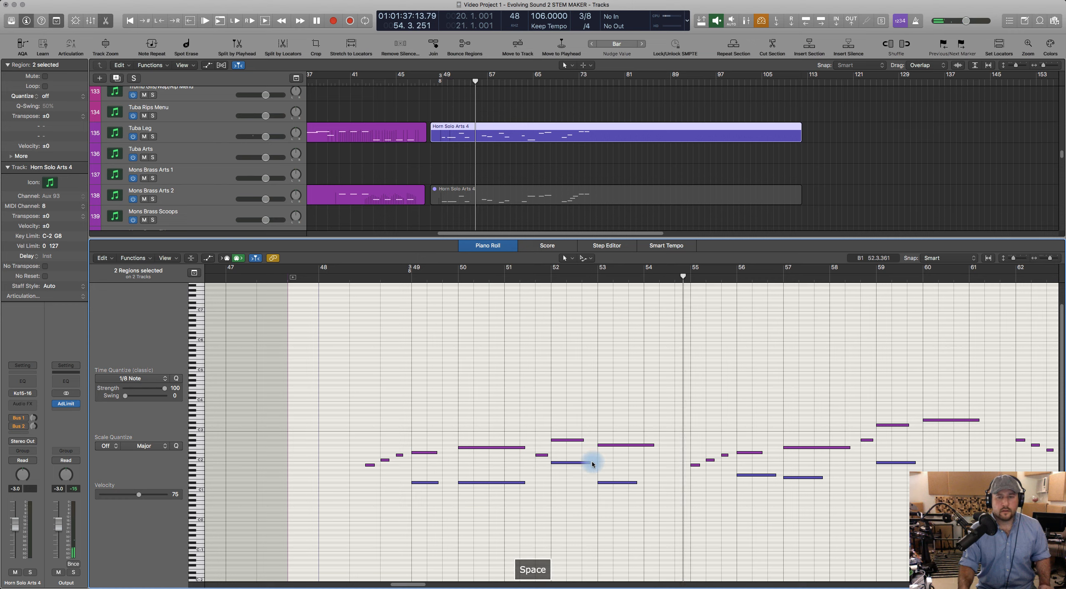
# Step: Lengthen the bar 52 tuba note to about 0.1.600 and the bar 49 trombone note to 0.0.840, and play from bar 48 into bar 54
pyautogui.moveTo(587, 462); pyautogui.dragTo(593, 465)
pyautogui.moveTo(596, 465); pyautogui.dragTo(599, 465)
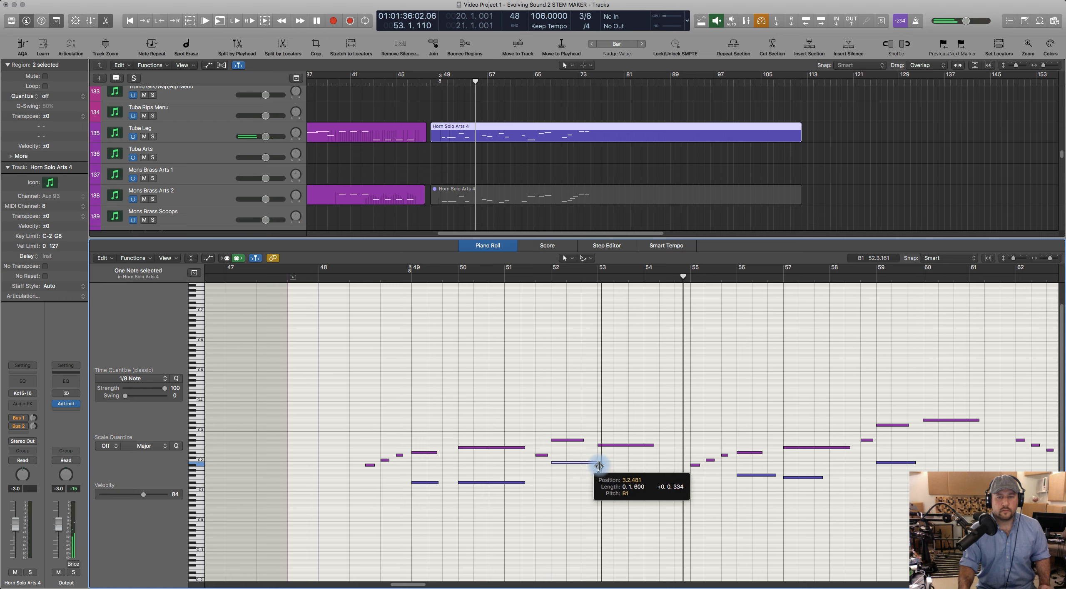
pyautogui.click(435, 452)
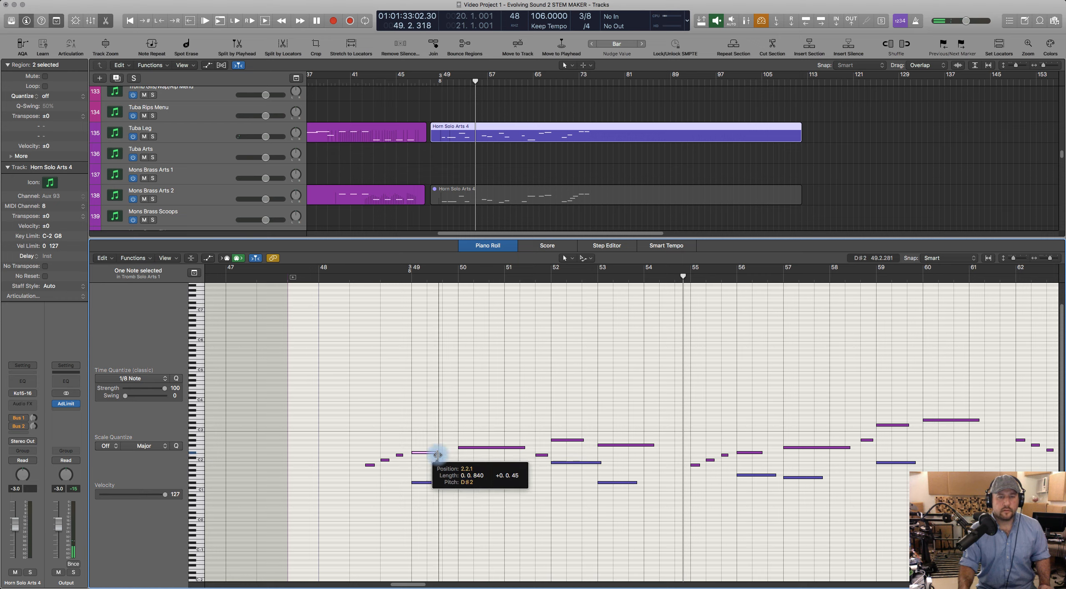
pyautogui.click(349, 281)
pyautogui.press('space')
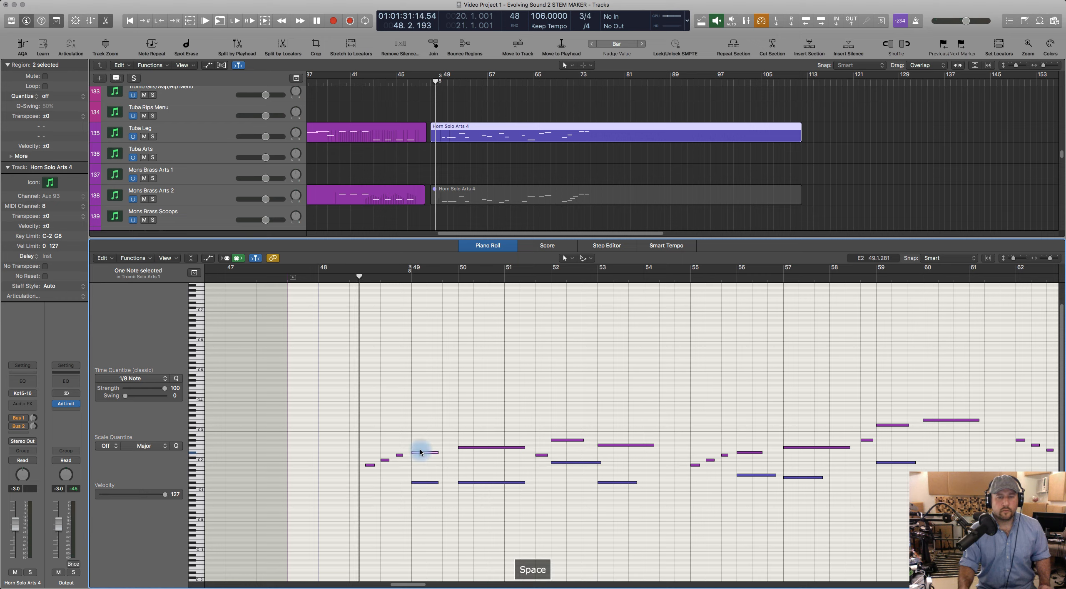
pyautogui.press('Return')
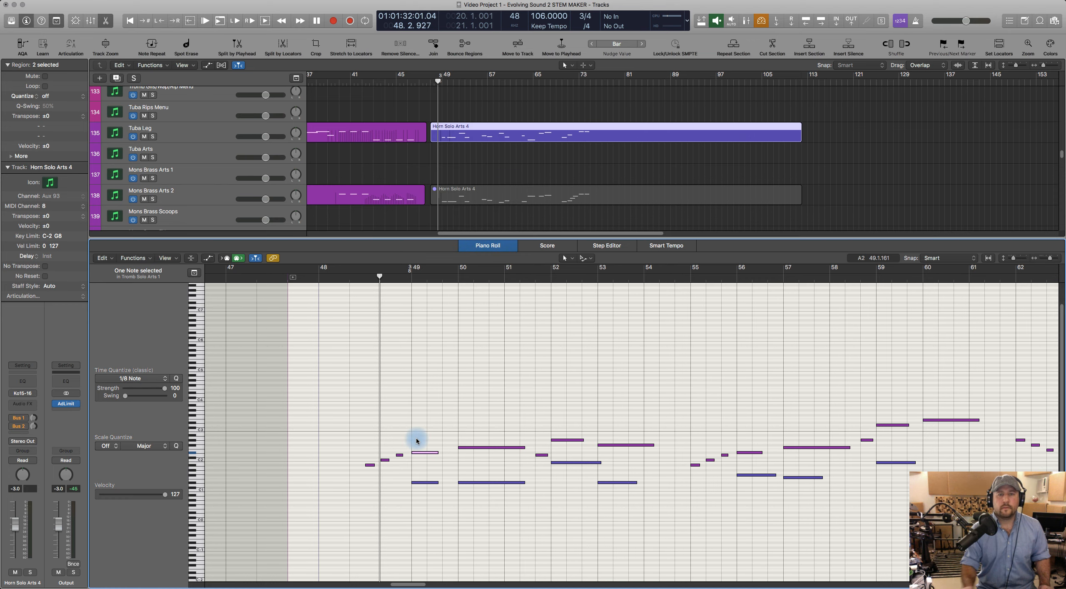
pyautogui.click(362, 278)
pyautogui.press('space')
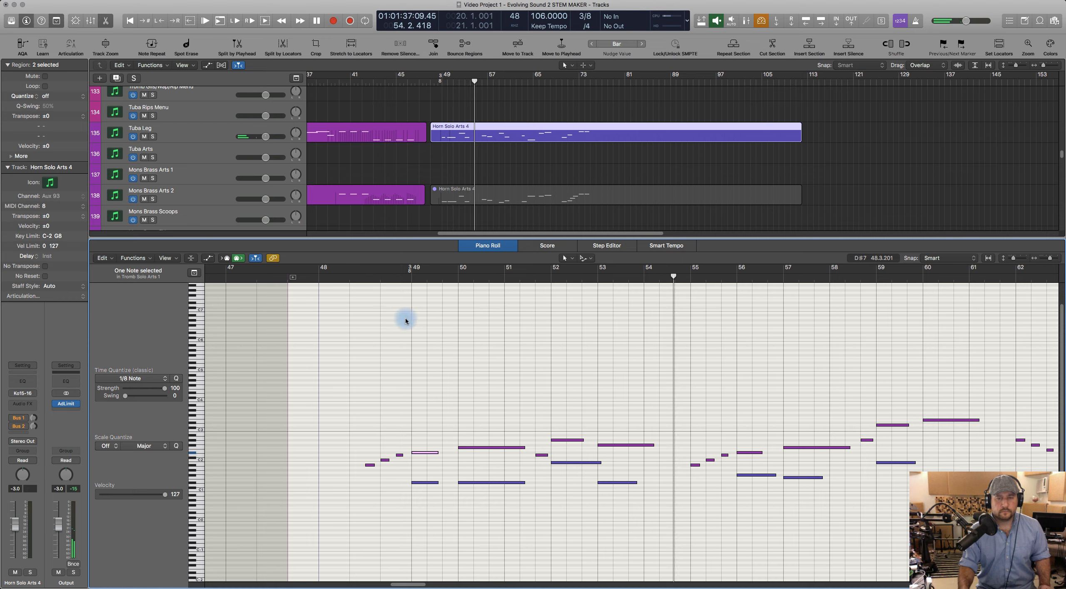
pyautogui.press('space')
# Step: Extend the bar 53 tuba note nearly to the end of the trombone note above it and play from bar 48 into bar 53
pyautogui.moveTo(636, 482); pyautogui.dragTo(652, 483)
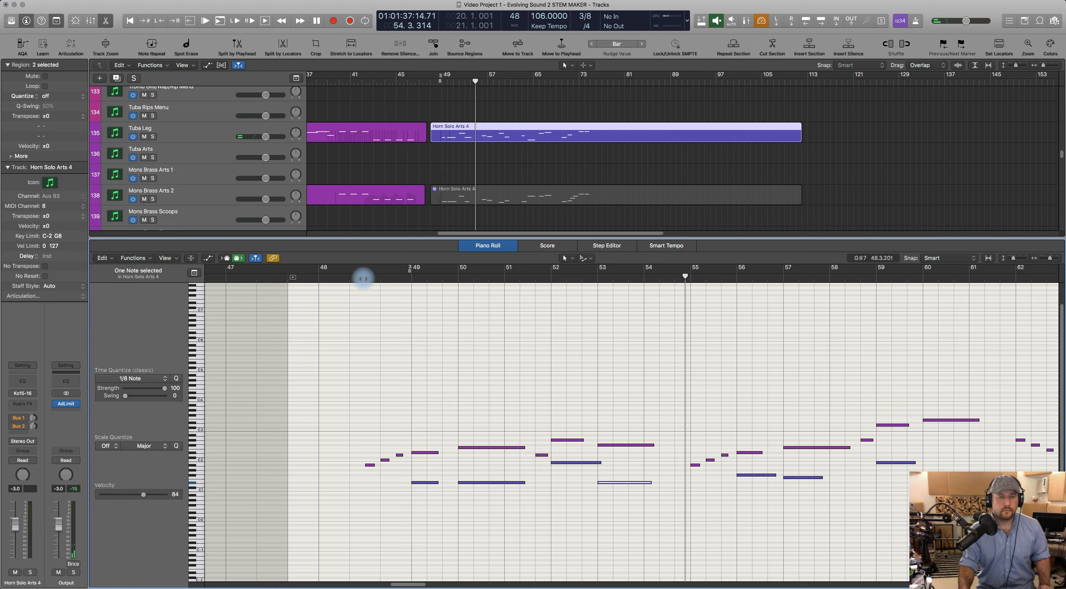
pyautogui.click(350, 274)
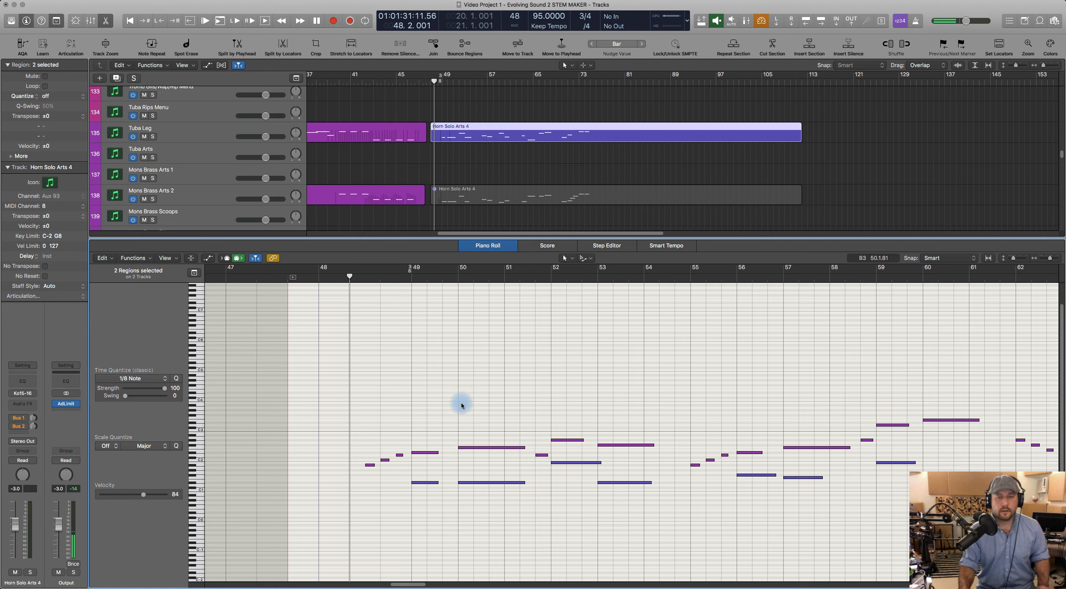
pyautogui.press('space')
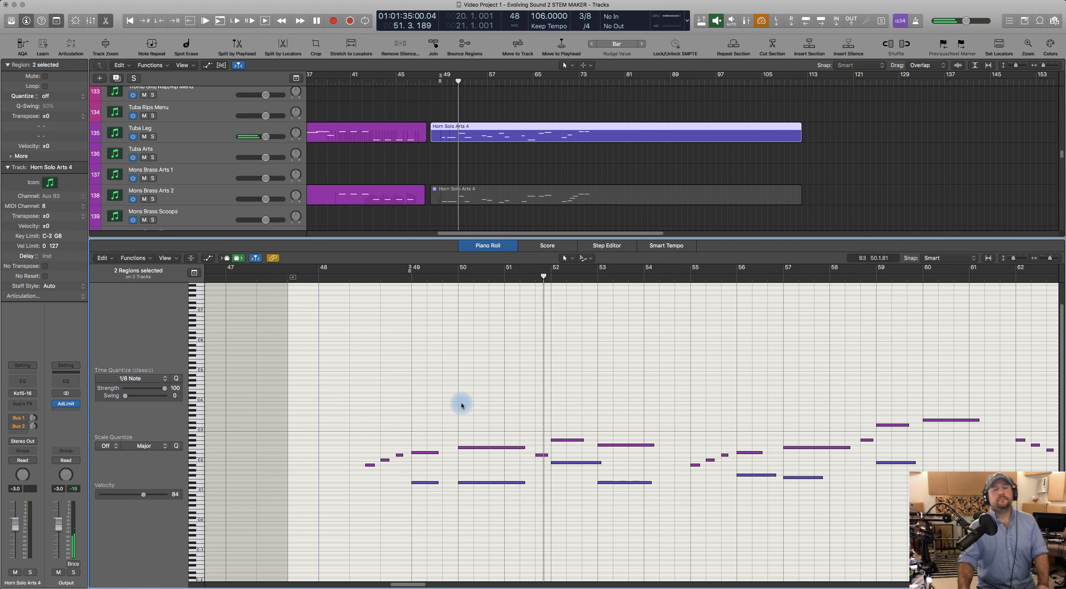
pyautogui.press('space')
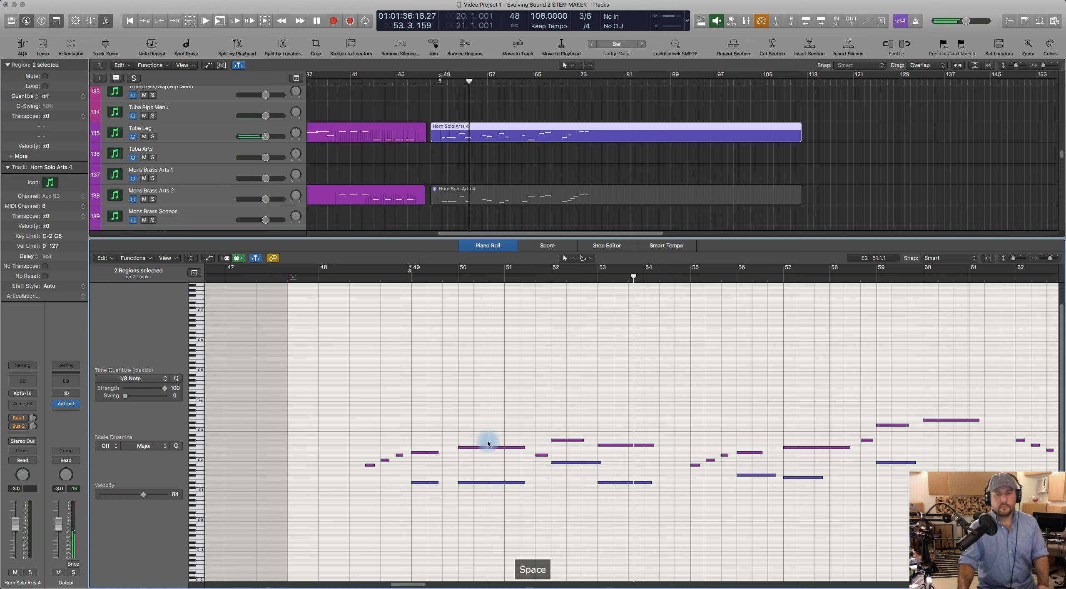
pyautogui.click(452, 276)
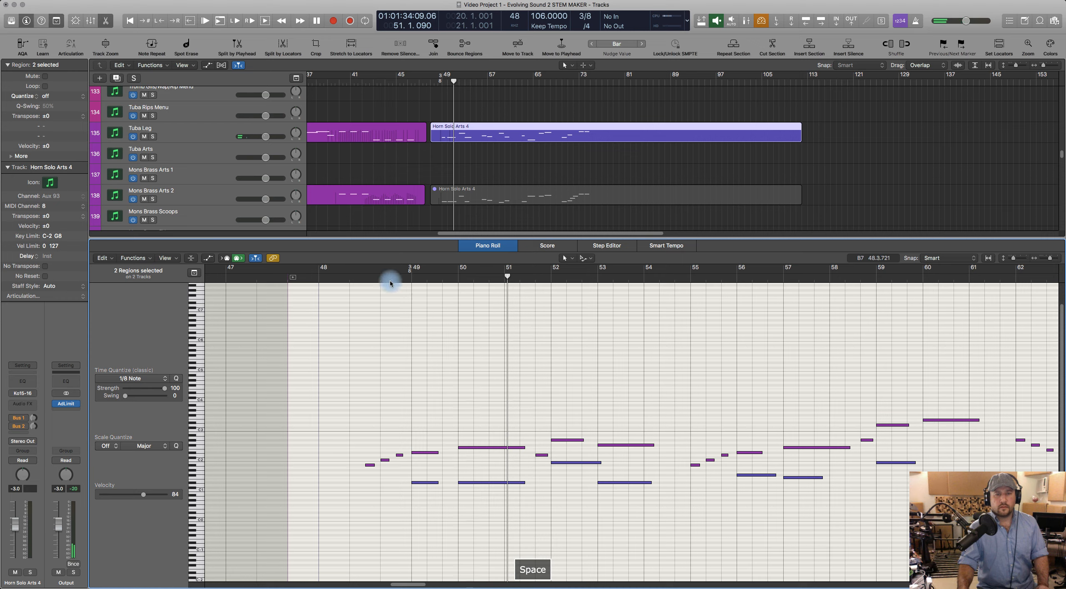
# Step: Shorten the bar 50 tuba note to 0.1.800, playing from bar 48 before and after the edit
pyautogui.click(363, 278)
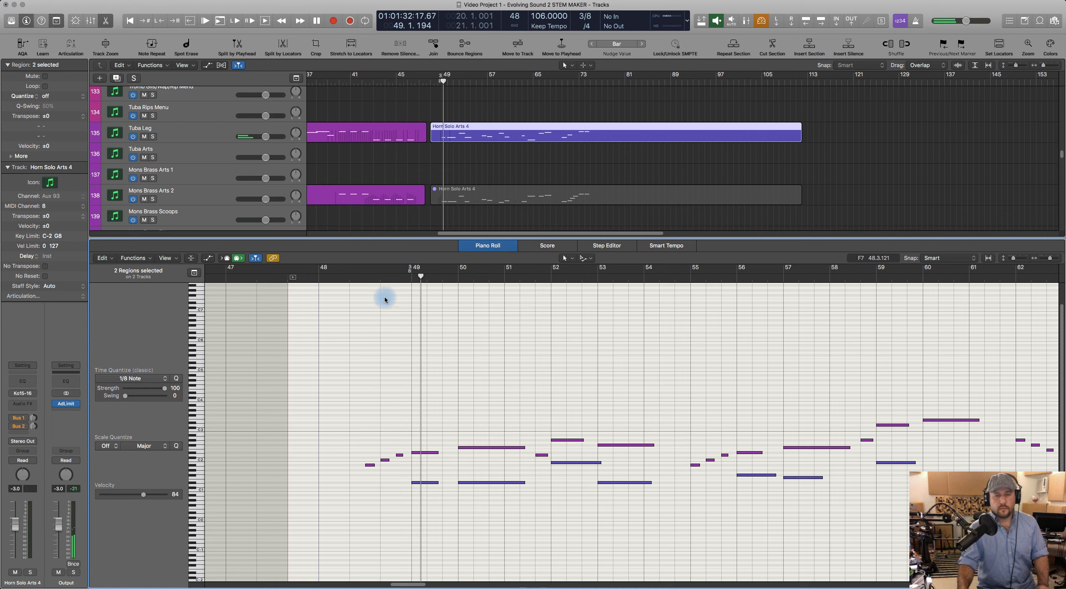
pyautogui.press('space')
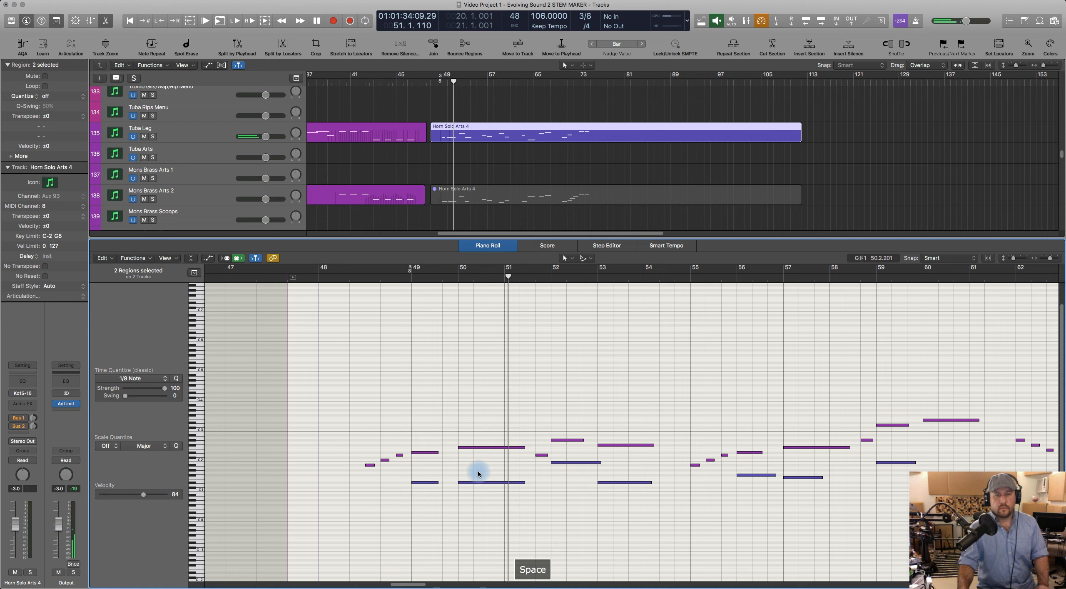
pyautogui.moveTo(522, 484); pyautogui.dragTo(514, 484)
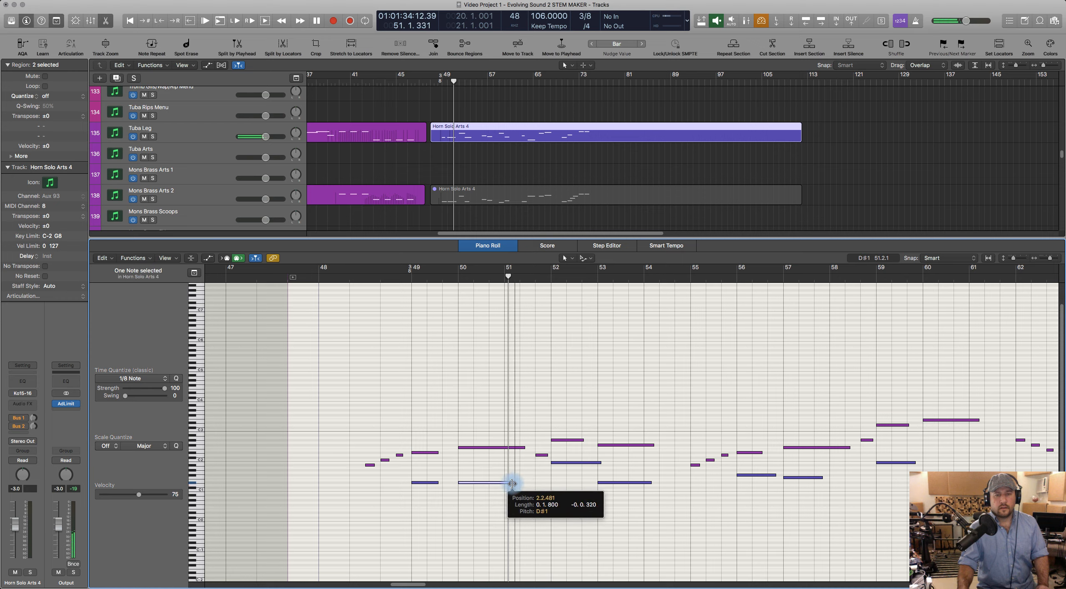
pyautogui.click(350, 278)
pyautogui.press('space')
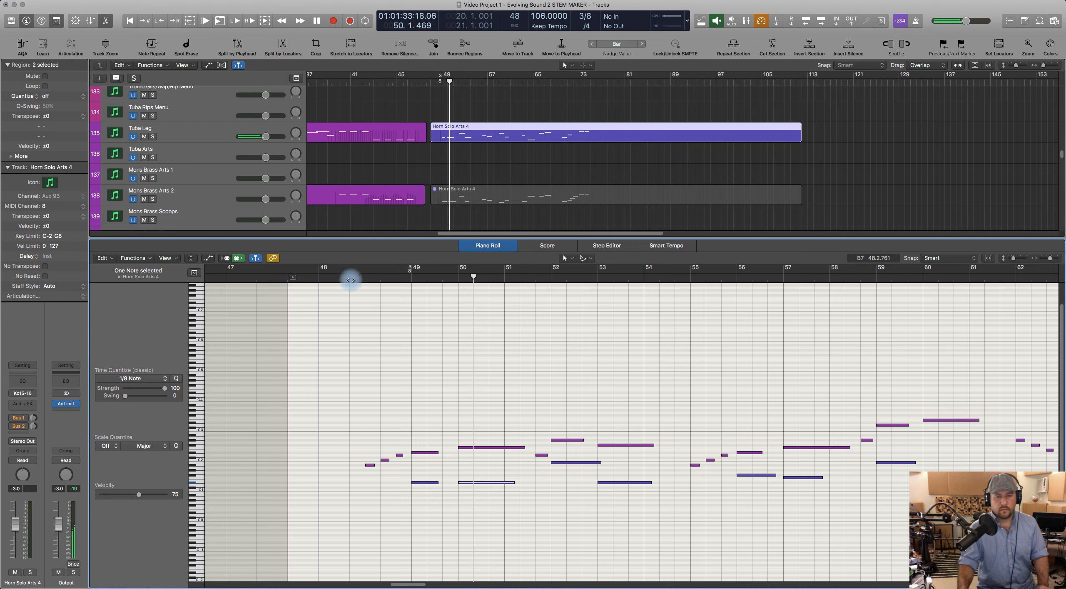
pyautogui.press('space')
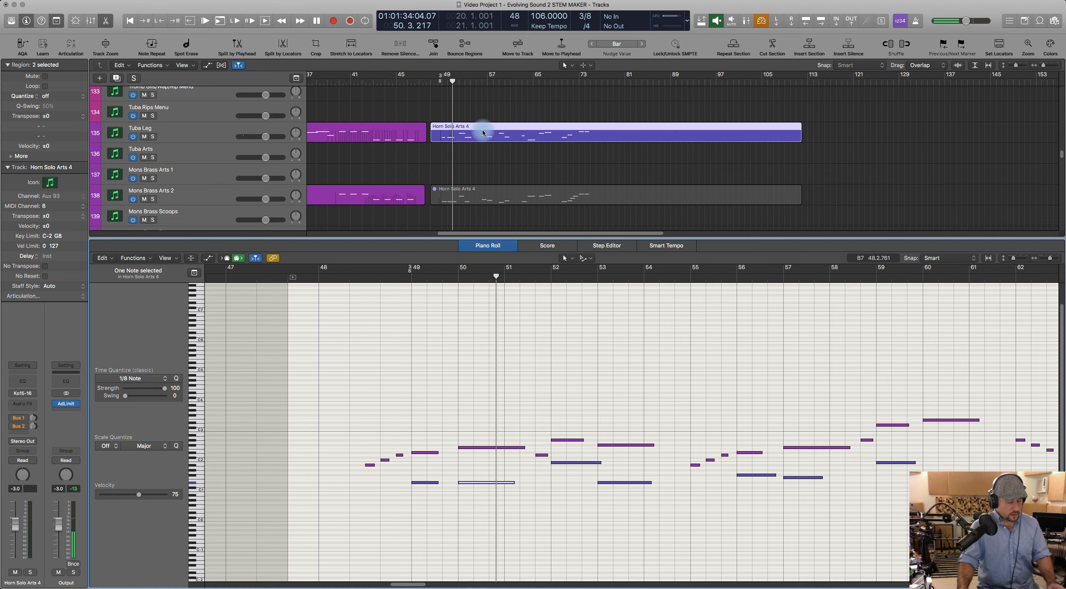
# Step: Open the region automation lane on note velocity and narrow the editor to the Tuba Leg track's region
pyautogui.press('a')
pyautogui.scroll(-3, 474, 346)
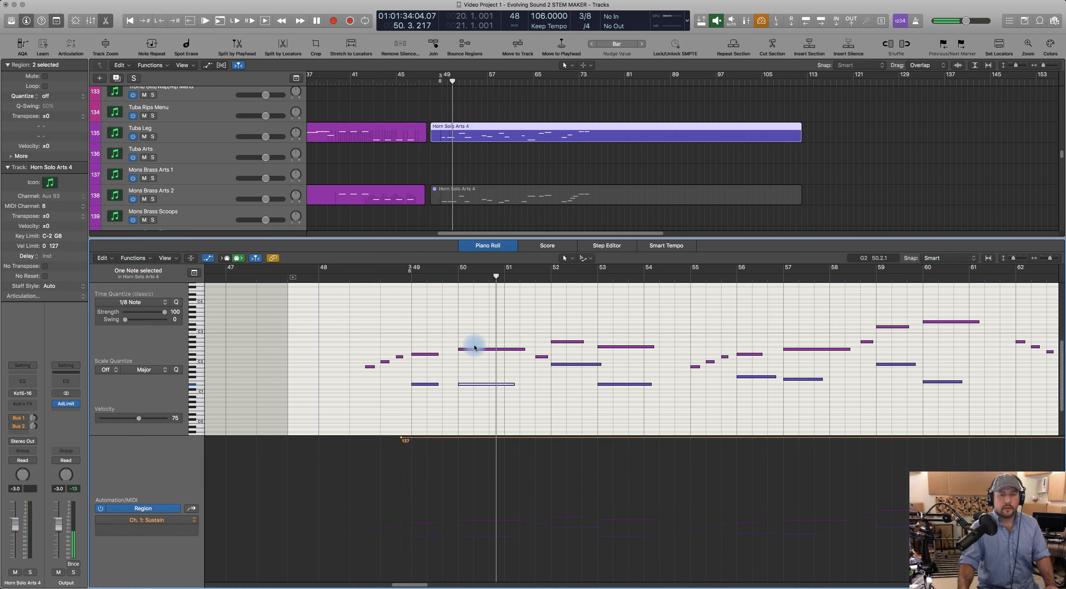
pyautogui.scroll(-1, 475, 347)
pyautogui.click(195, 512)
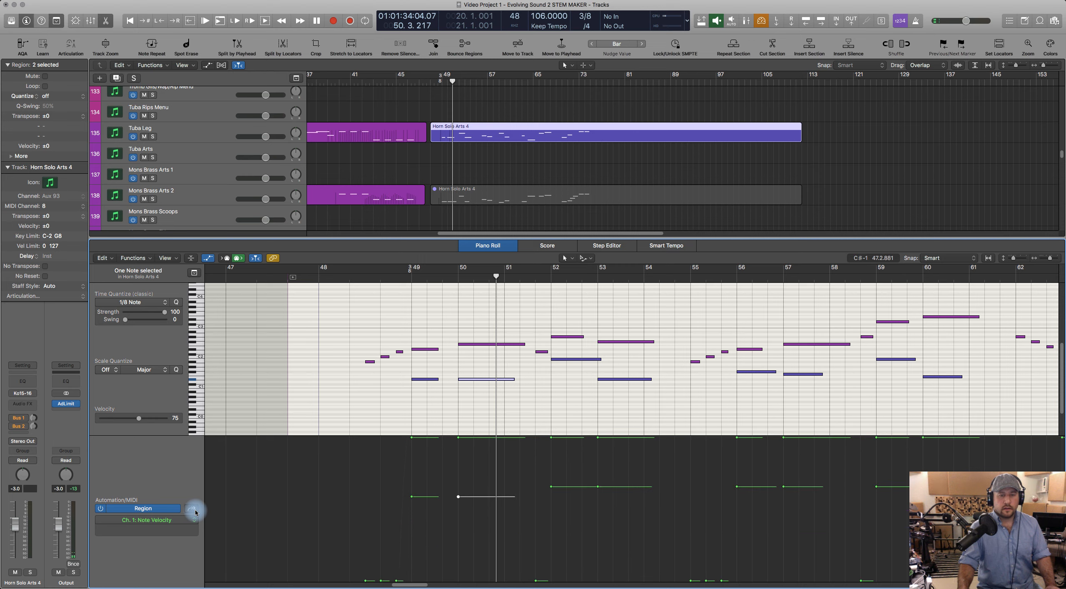
pyautogui.click(473, 158)
pyautogui.click(464, 125)
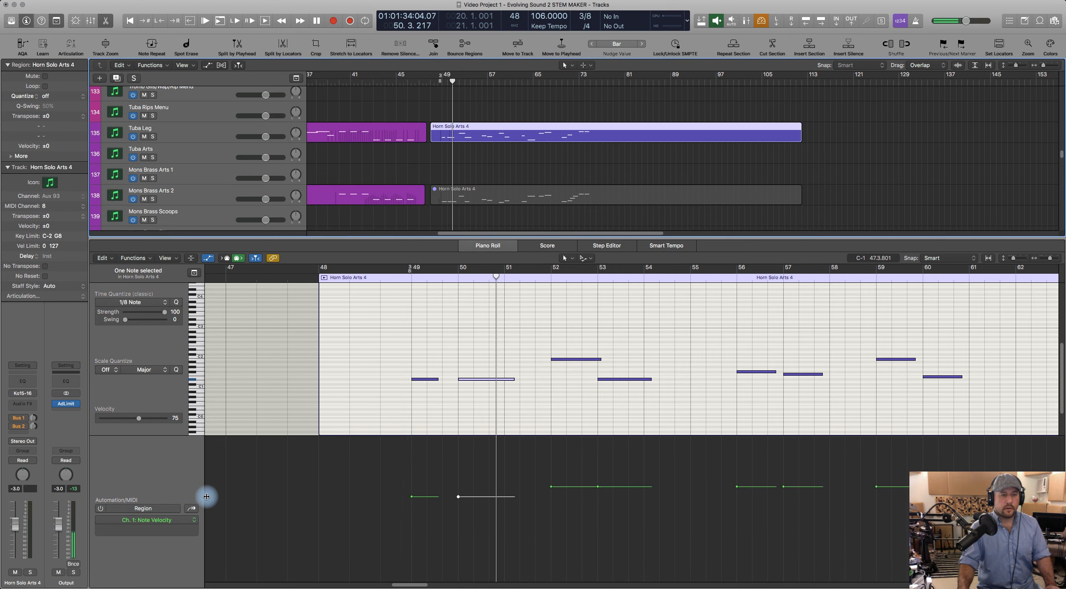
# Step: Pull the tuba's modulation point near bar 50 back over the ramp before bar 49, and lower its sustain point to 0 at 48.3.242
pyautogui.click(194, 510)
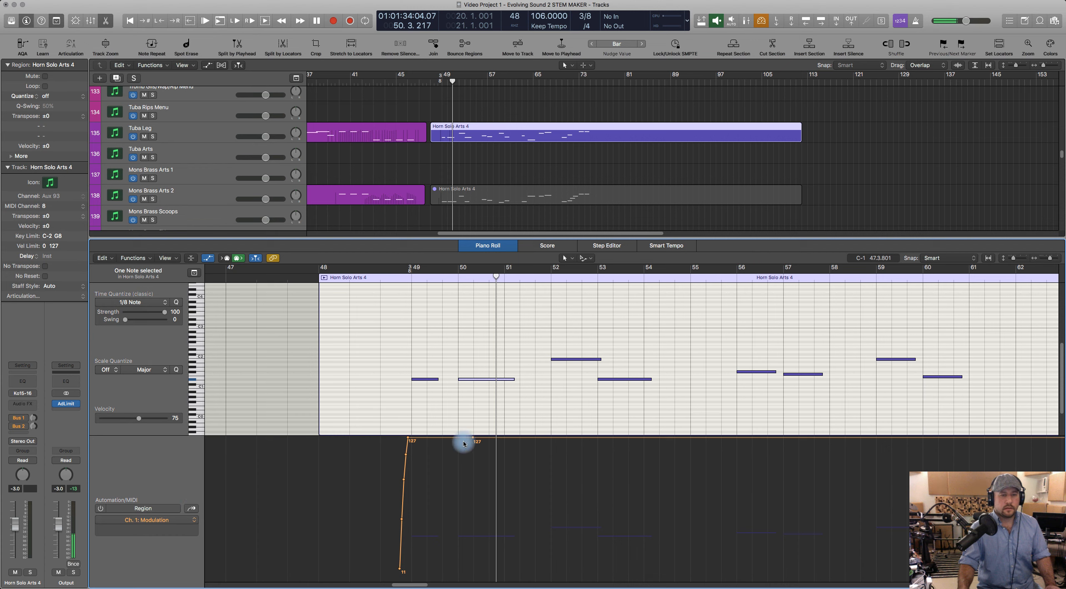
pyautogui.moveTo(473, 438); pyautogui.dragTo(400, 457)
pyautogui.click(219, 522)
pyautogui.click(189, 508)
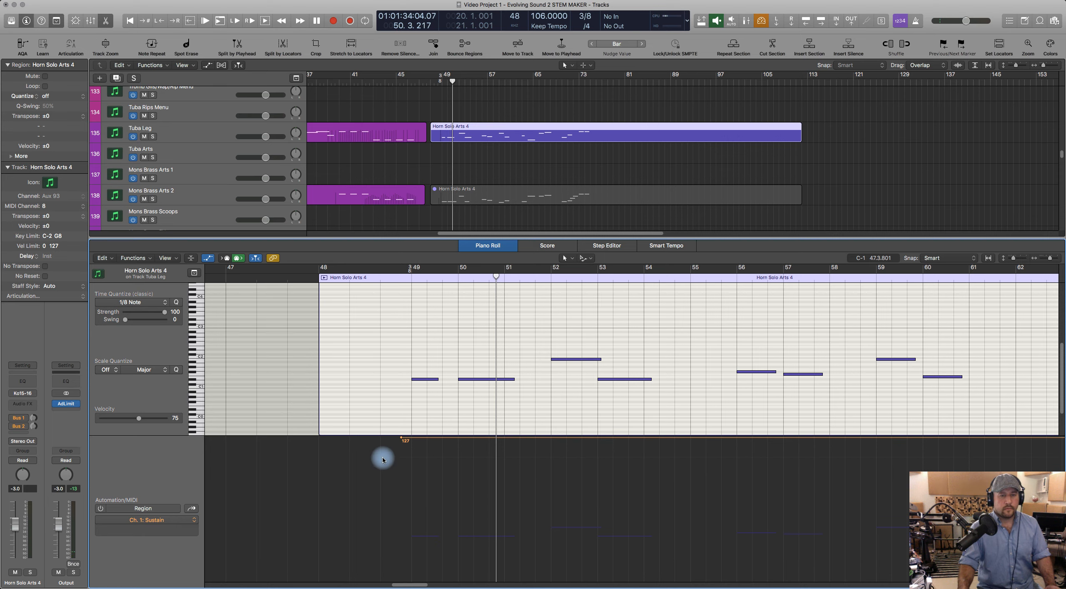
pyautogui.moveTo(402, 439); pyautogui.dragTo(389, 579)
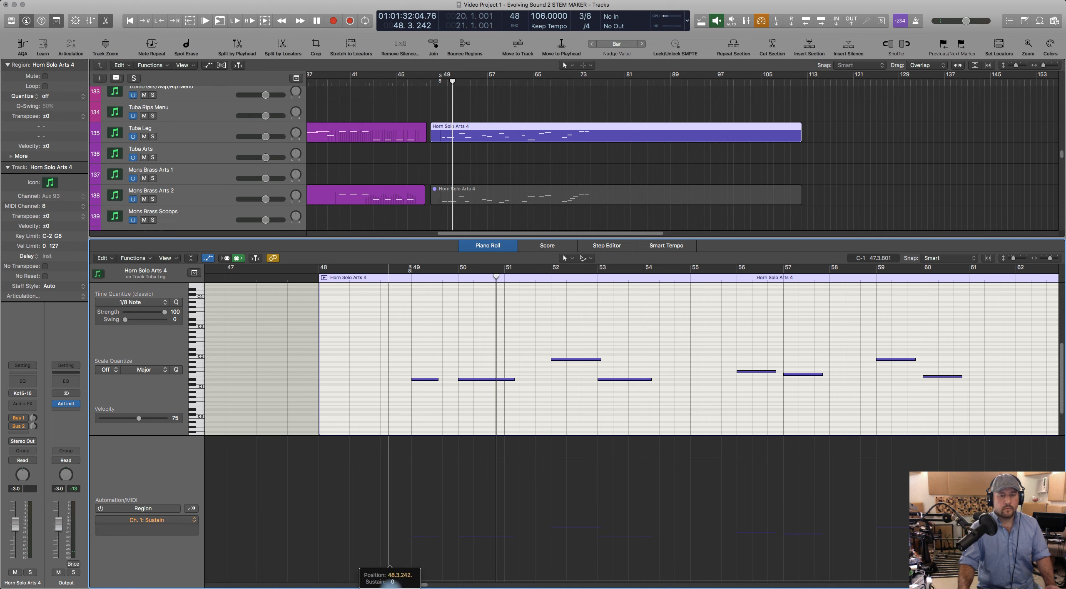
# Step: Open the tuba region and the Tromb Solo Arts 1 region together in the editor
pyautogui.click(470, 138)
pyautogui.scroll(5, 470, 137)
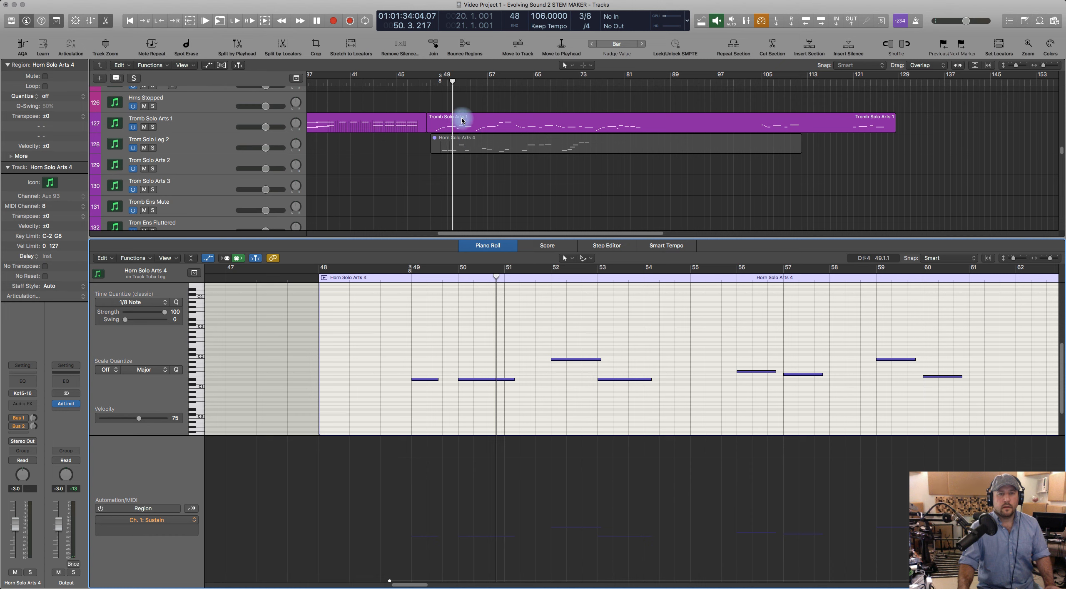
pyautogui.keyDown('shift'); pyautogui.click(462, 121); pyautogui.keyUp('shift')
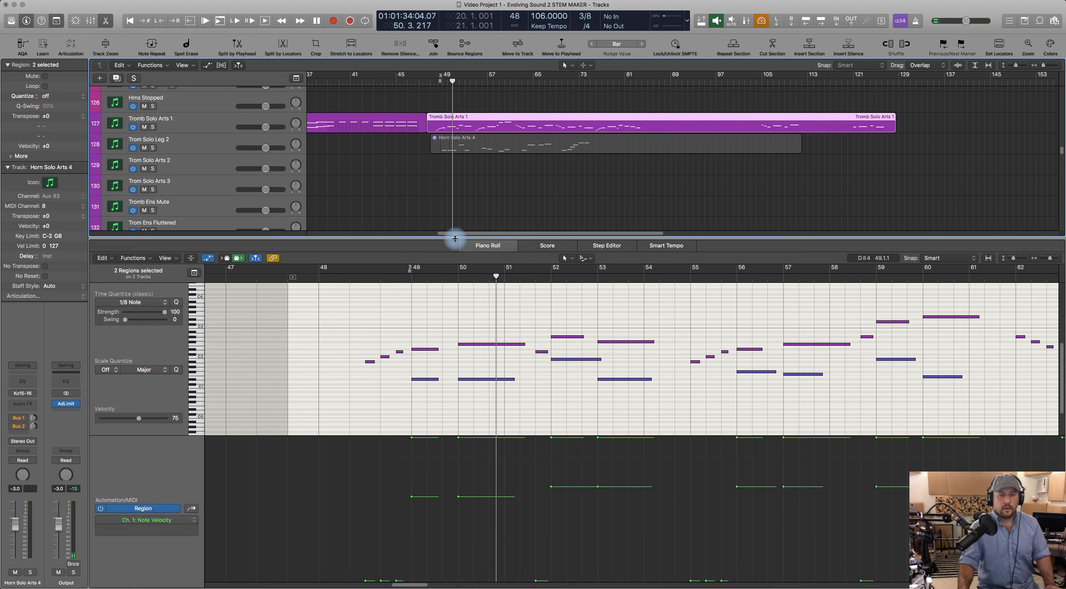
# Step: Raise the velocity of the tuba notes at bars 49 and 50 to 127 and play from bar 48 into bar 57
pyautogui.click(423, 349)
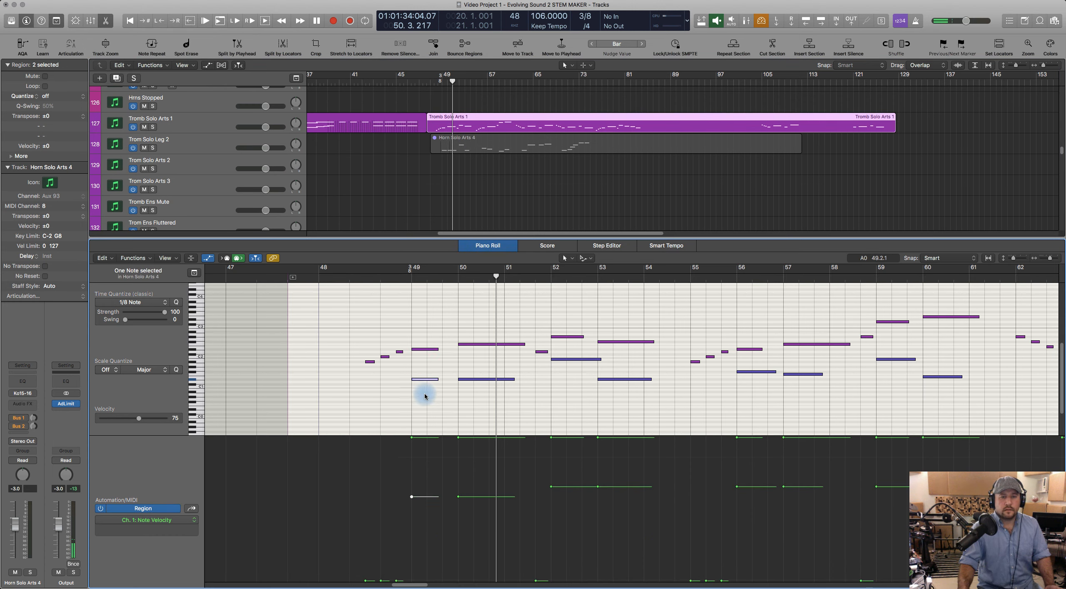
pyautogui.moveTo(412, 499); pyautogui.dragTo(414, 435)
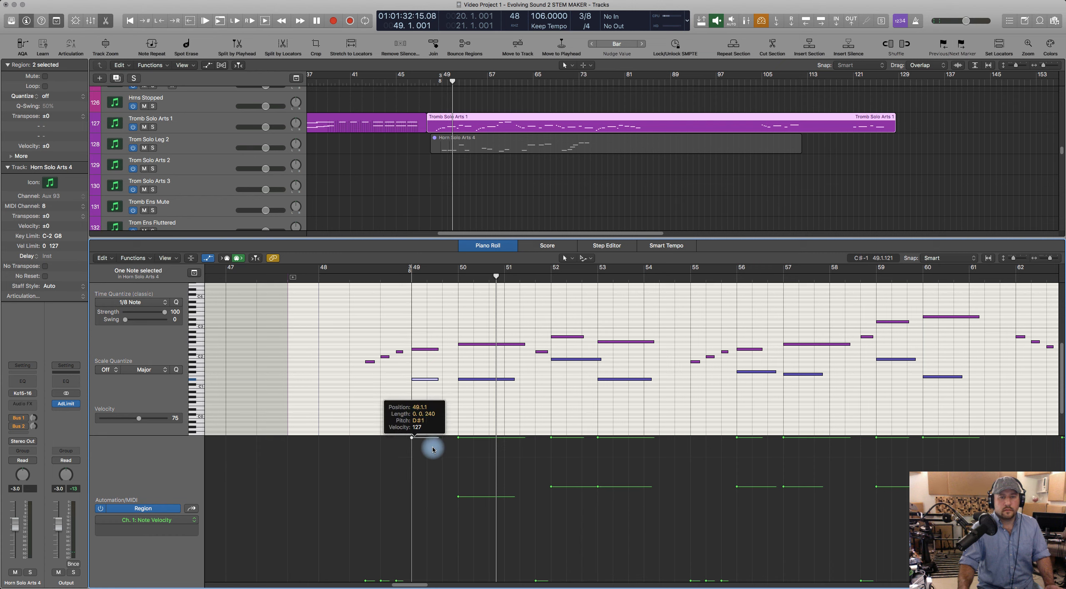
pyautogui.click(462, 450)
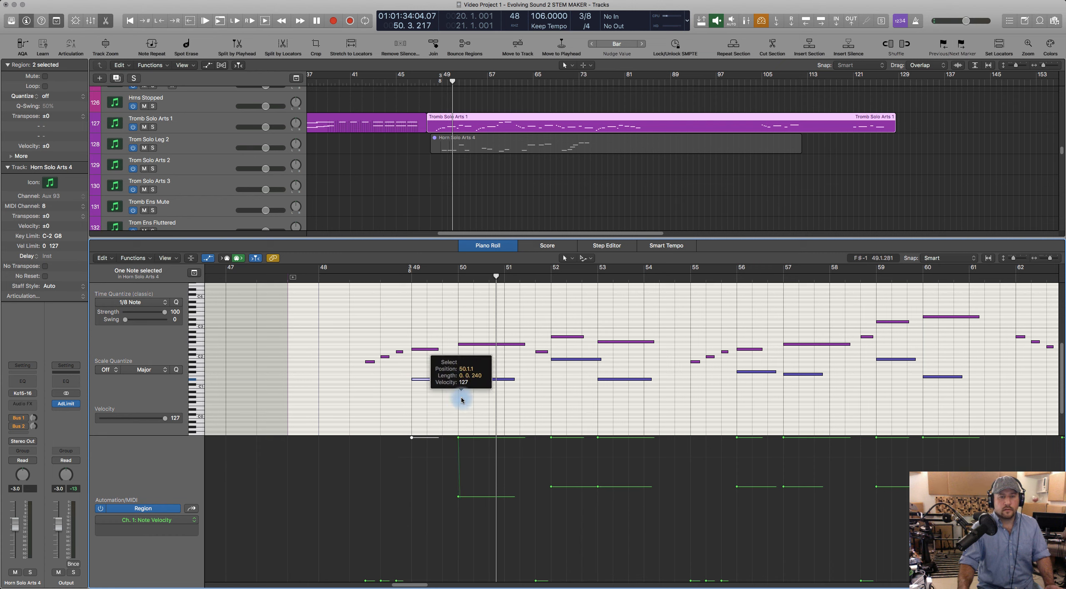
pyautogui.moveTo(460, 482); pyautogui.dragTo(458, 404)
pyautogui.click(358, 281)
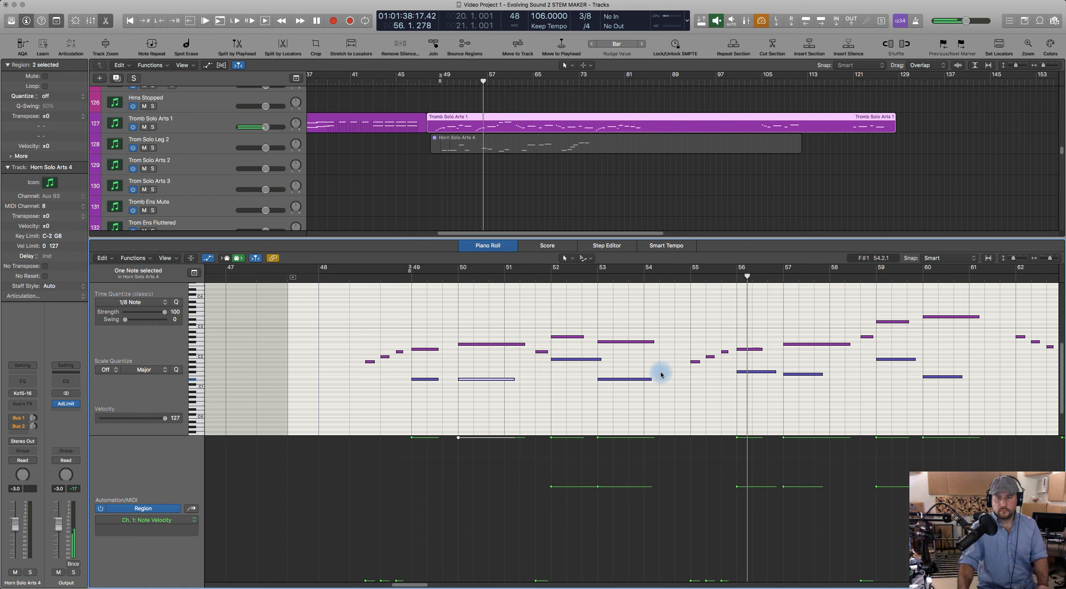
pyautogui.press('space')
# Step: Raise the velocity of the tuba notes at bars 56 and 57 to 127 and play from bar 54 into bar 64
pyautogui.hscroll(5, 789, 391)
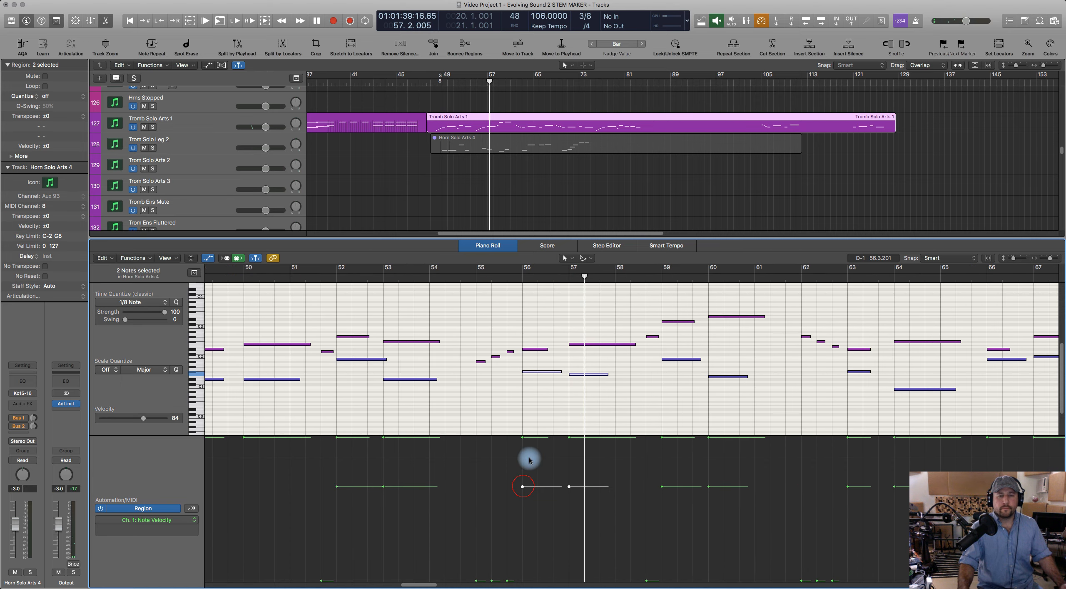
pyautogui.moveTo(529, 459); pyautogui.dragTo(528, 390)
pyautogui.click(465, 278)
pyautogui.press('space')
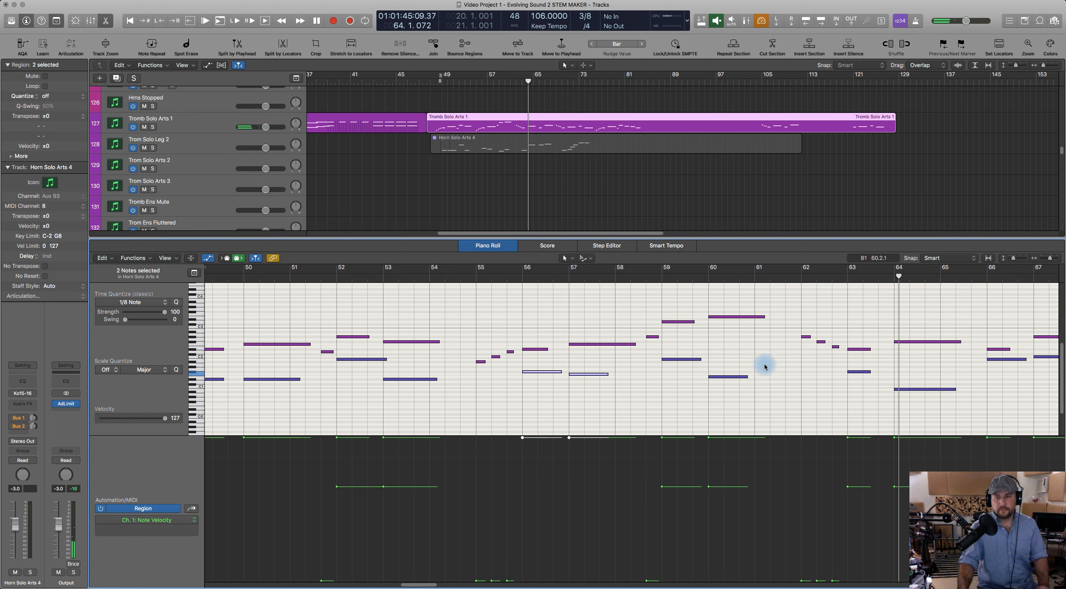
pyautogui.press('space')
# Step: Lengthen the bar 63 trombone note, raise the tuba note's velocity there to the trombone's level, and extend the tuba note to the same end
pyautogui.hscroll(5, 683, 362)
pyautogui.hscroll(3, 663, 358)
pyautogui.moveTo(520, 350); pyautogui.dragTo(529, 351)
pyautogui.moveTo(498, 490); pyautogui.dragTo(499, 436)
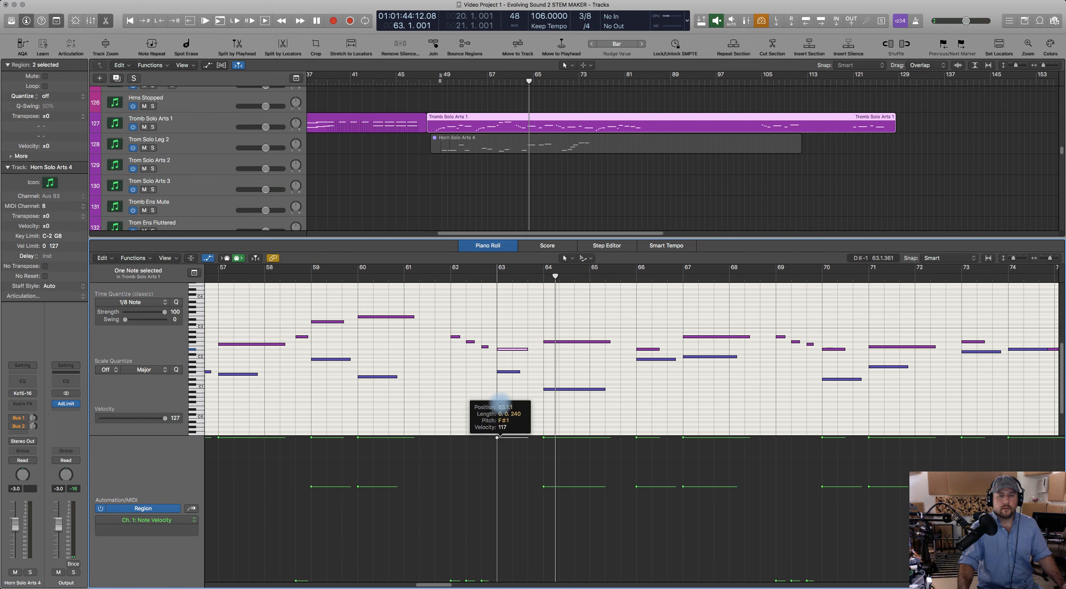
pyautogui.moveTo(518, 372); pyautogui.dragTo(527, 375)
pyautogui.click(491, 367)
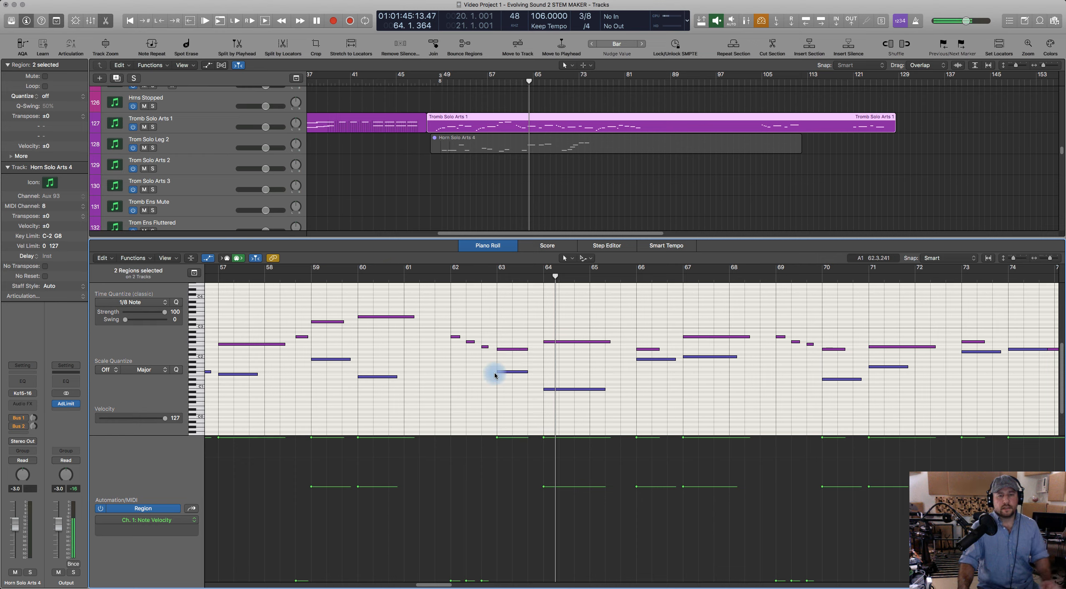
# Step: Set the bar 64 tuba note's velocity to 127, extend it nearly to the trombone note's end, and play from bar 61 into bar 67
pyautogui.click(442, 277)
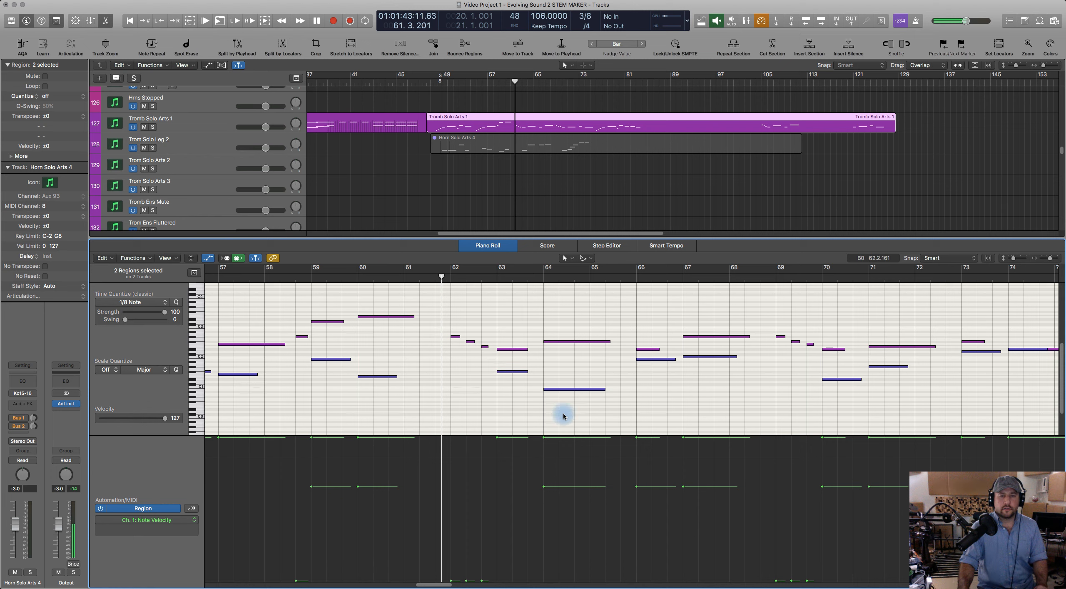
pyautogui.moveTo(543, 489); pyautogui.dragTo(548, 412)
pyautogui.moveTo(605, 389); pyautogui.dragTo(609, 389)
pyautogui.press('space')
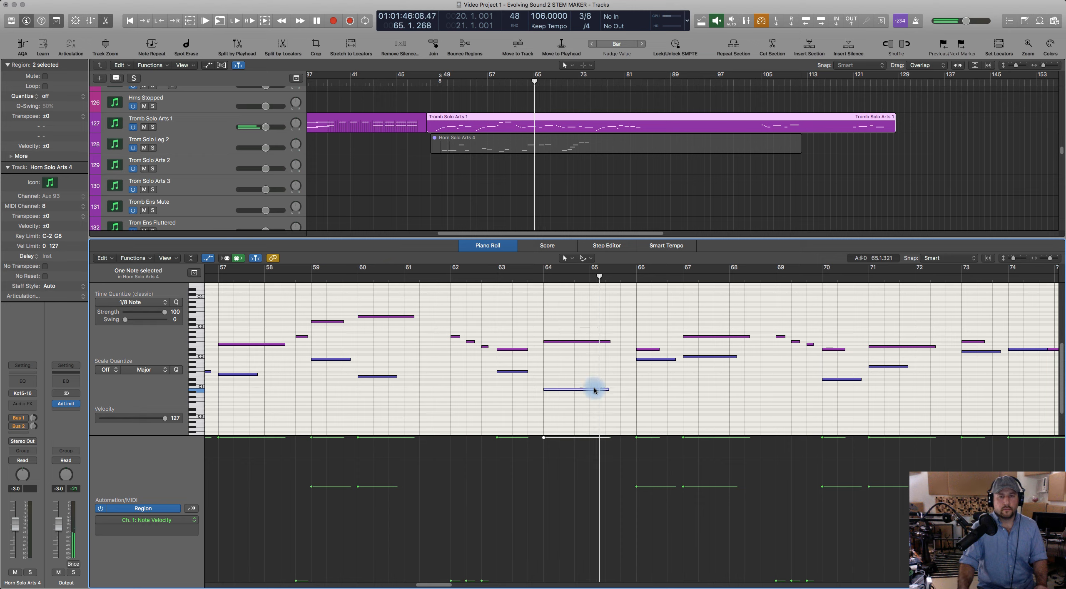
pyautogui.press('space')
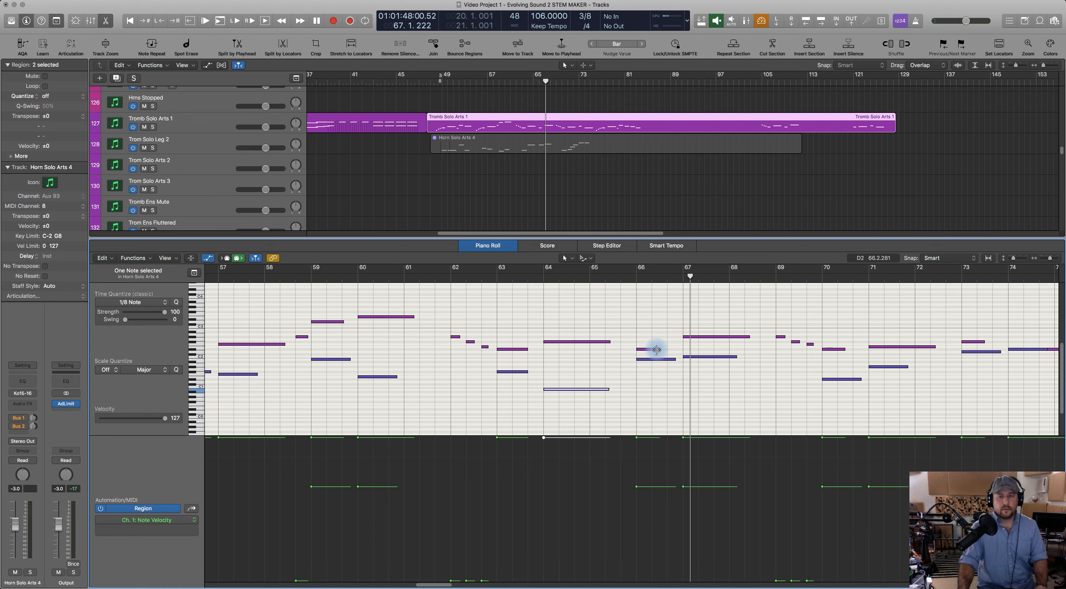
# Step: Lengthen the bar 66 trombone note nearly to the tuba's end, raise the bar 66 and 67 tuba velocities to the trombone's level, and play from bar 65
pyautogui.moveTo(658, 349); pyautogui.dragTo(674, 349)
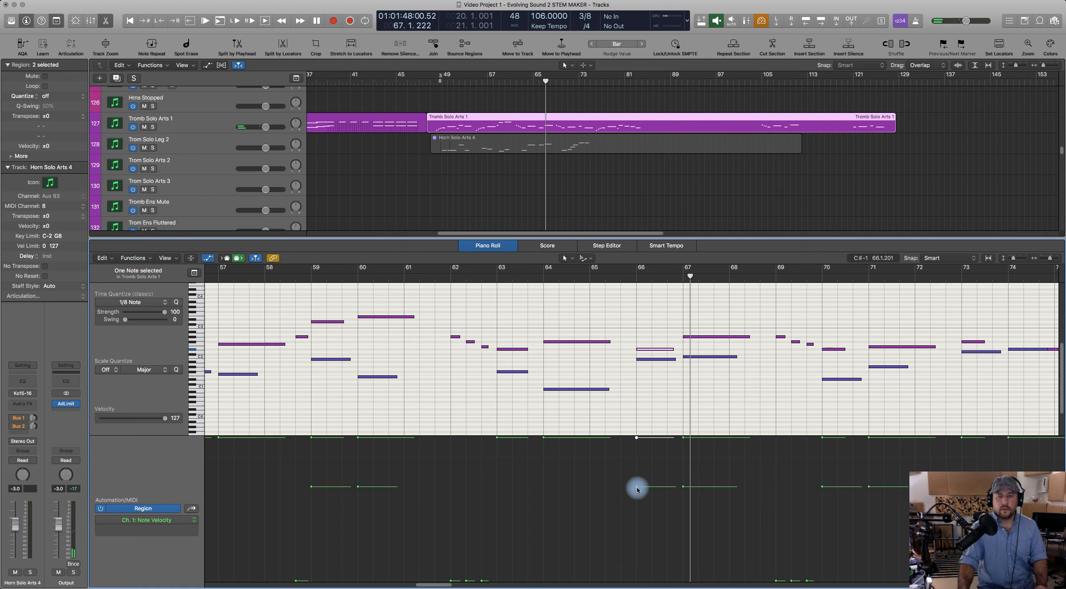
pyautogui.moveTo(636, 438)
pyautogui.mouseDown()
pyautogui.moveTo(674, 464)
pyautogui.moveTo(681, 488)
pyautogui.moveTo(683, 433)
pyautogui.mouseUp()
pyautogui.click(629, 276)
pyautogui.press('space')
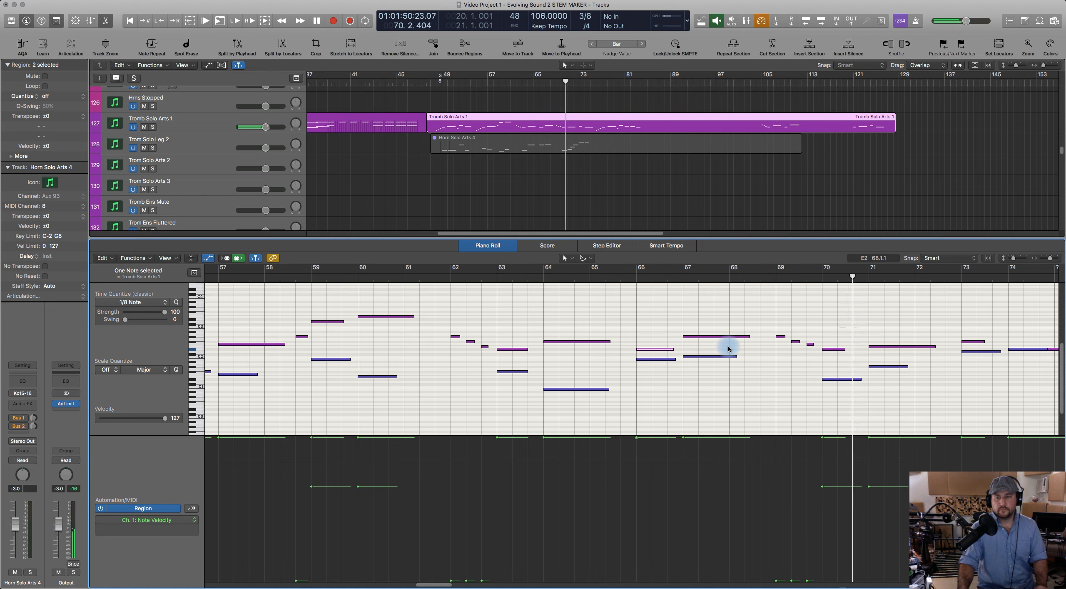
pyautogui.press('space')
# Step: Shorten the bar 70 tuba note, raise the bar 70 and 71 tuba velocities to 127, and play from bar 68 into bar 74
pyautogui.hscroll(5, 878, 386)
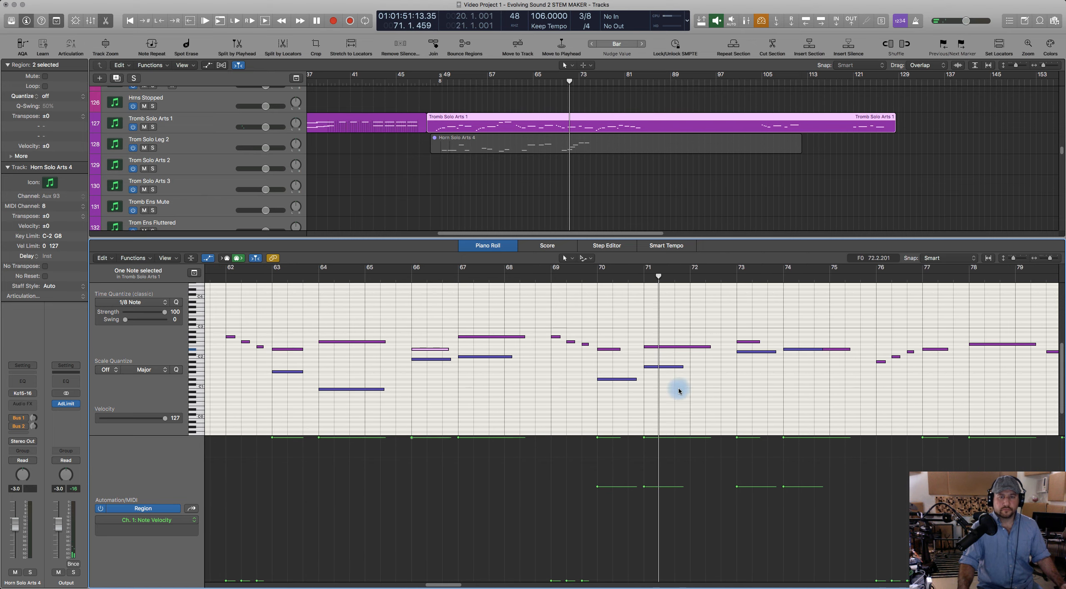
pyautogui.moveTo(636, 379); pyautogui.dragTo(644, 455)
pyautogui.moveTo(597, 486); pyautogui.dragTo(644, 435)
pyautogui.click(644, 486)
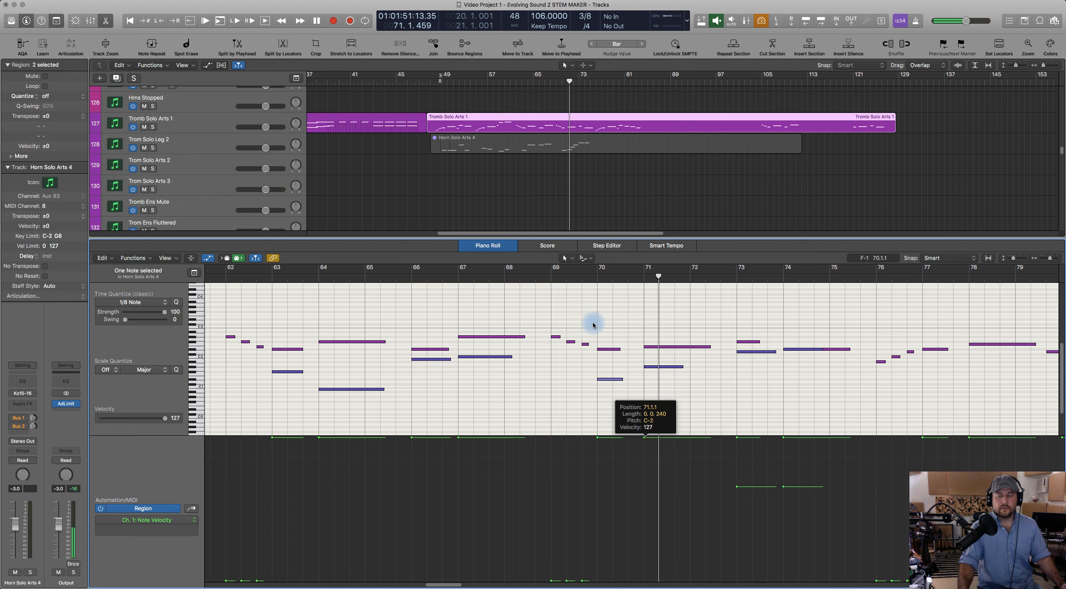
pyautogui.click(541, 276)
pyautogui.press('space')
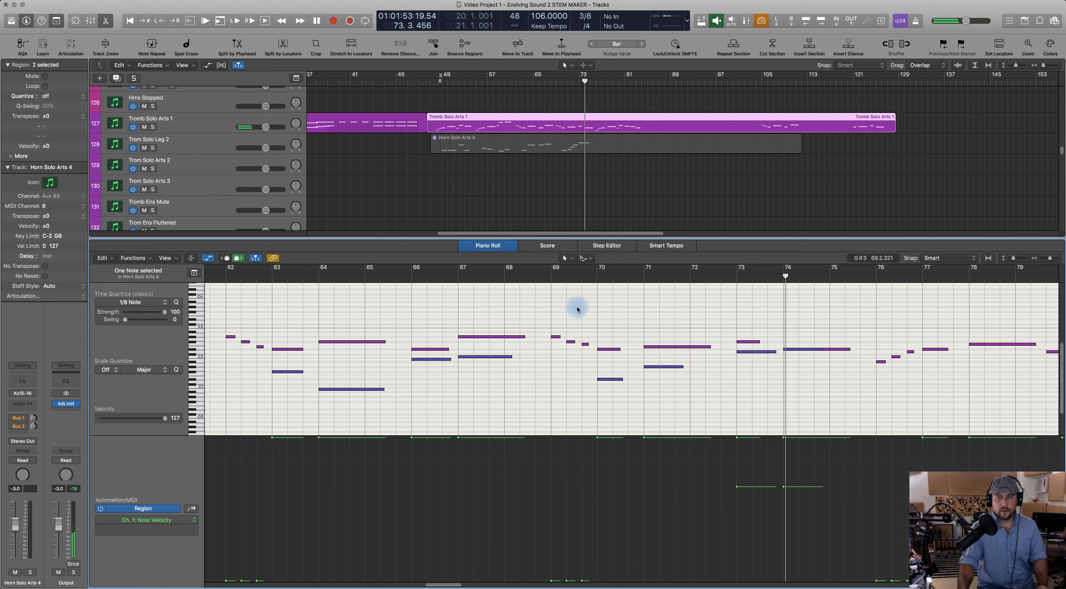
pyautogui.press('space')
# Step: Lengthen the bar 73 trombone note to 0.1.0, extend the bar 71 tuba note nearly to the trombone's end, and play from bar 68 into bar 75
pyautogui.moveTo(759, 342); pyautogui.dragTo(771, 342)
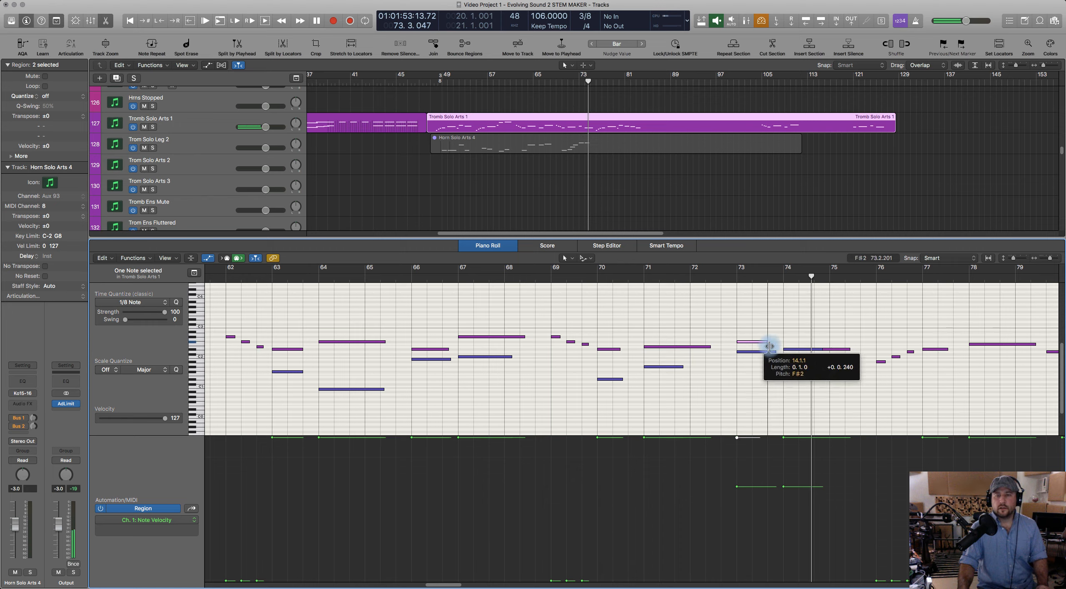
pyautogui.moveTo(683, 367); pyautogui.dragTo(706, 367)
pyautogui.click(542, 277)
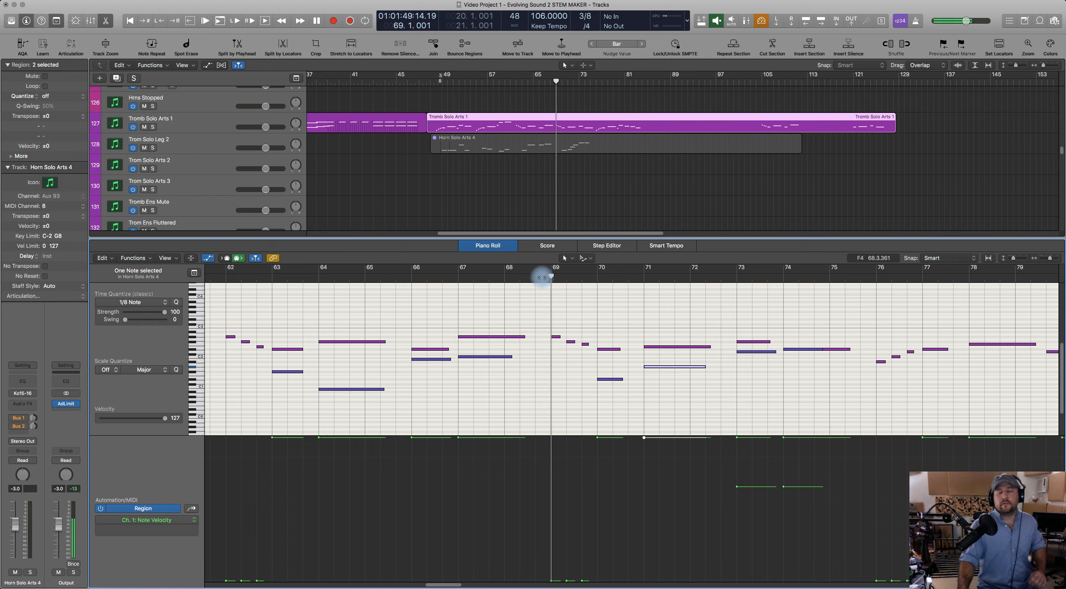
pyautogui.click(540, 276)
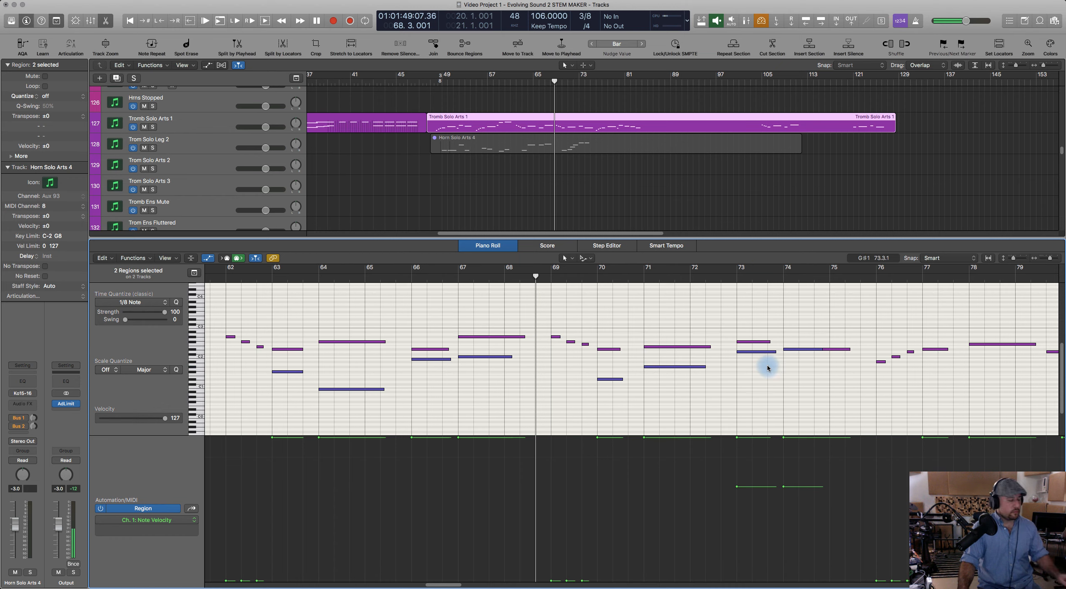
pyautogui.hscroll(10, 768, 368)
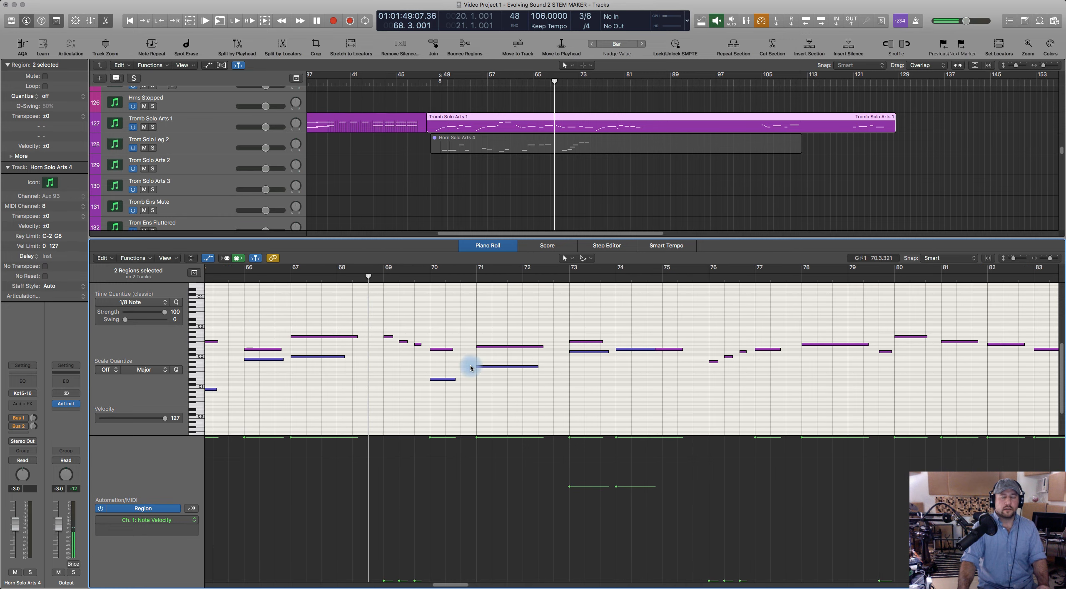
pyautogui.press('space')
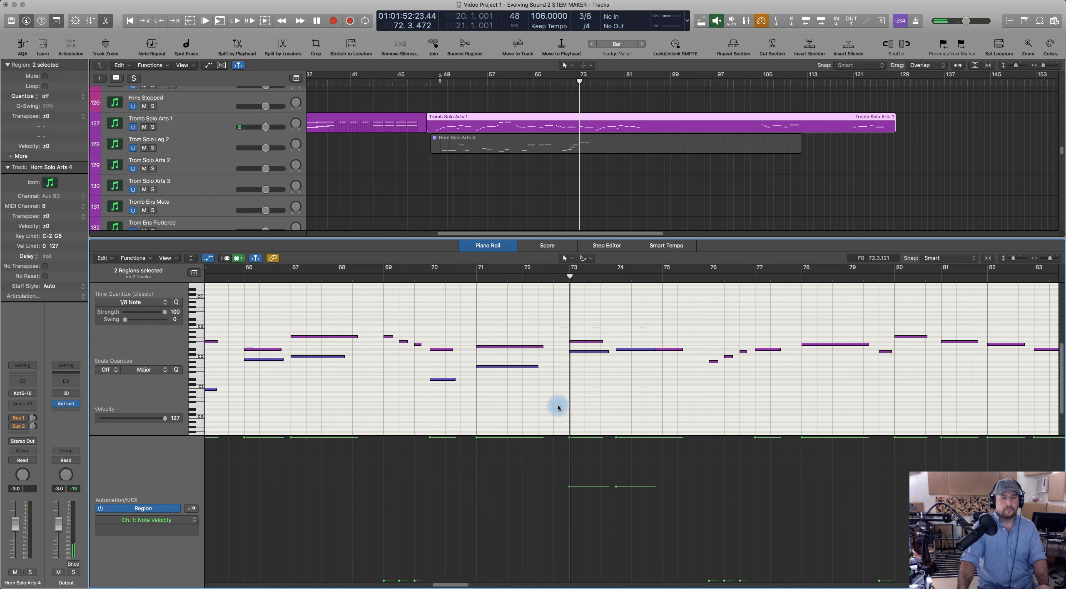
pyautogui.press('space')
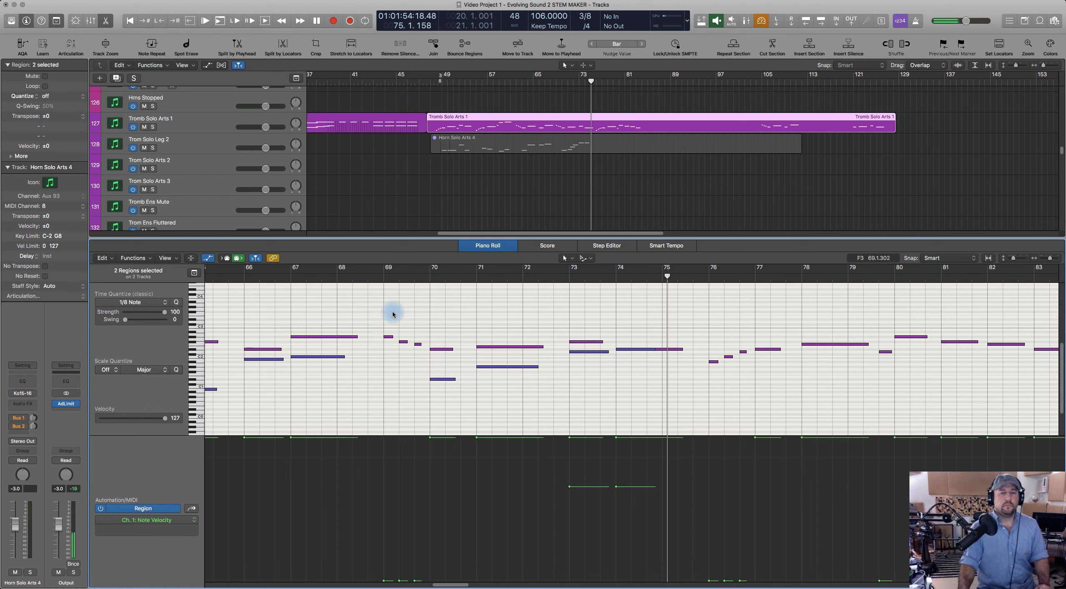
# Step: Play the layered trombone and tuba parts from just before bar 69 into bar 71
pyautogui.click(374, 278)
pyautogui.press('space')
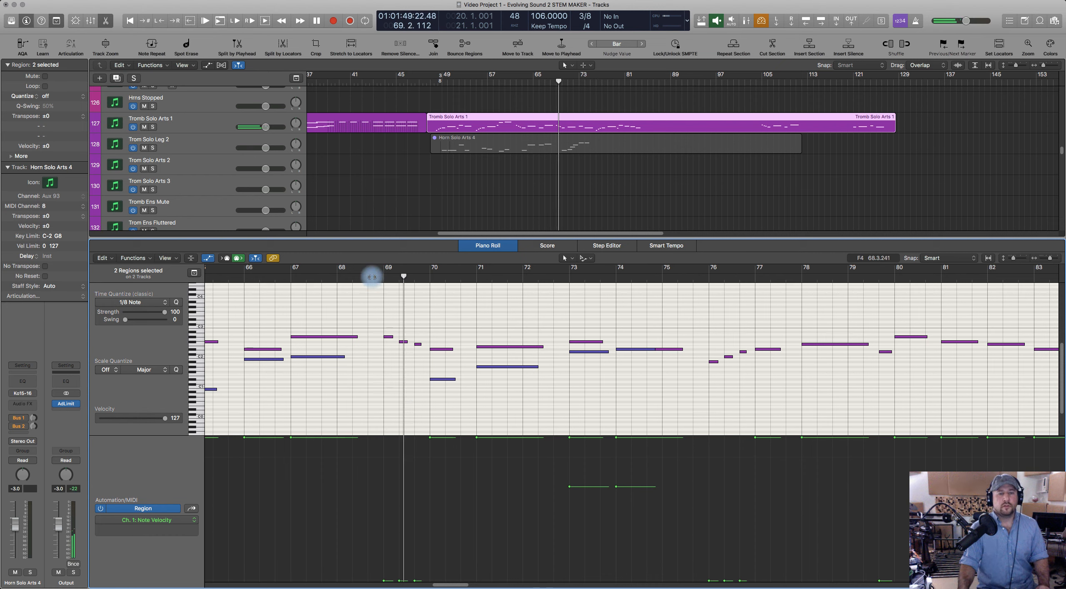
pyautogui.press('space')
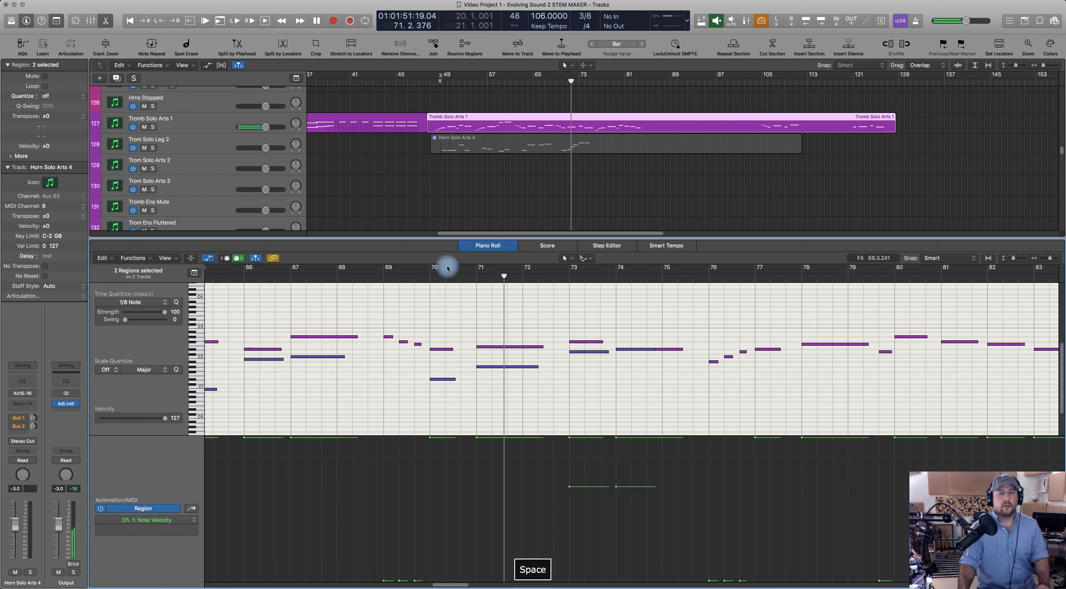
# Step: Delete the muted Horn Solo Arts 4 regions from the Trom Solo Leg 2 and Mons Brass Arts 2 tracks
pyautogui.click(500, 246)
pyautogui.click(495, 216)
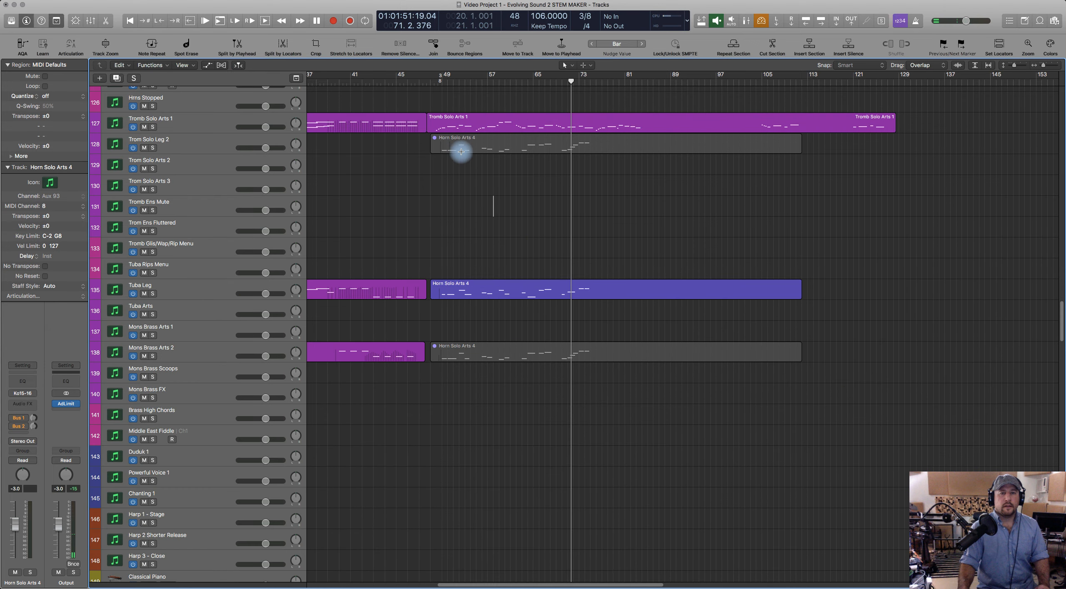
pyautogui.click(462, 140)
pyautogui.press('Delete')
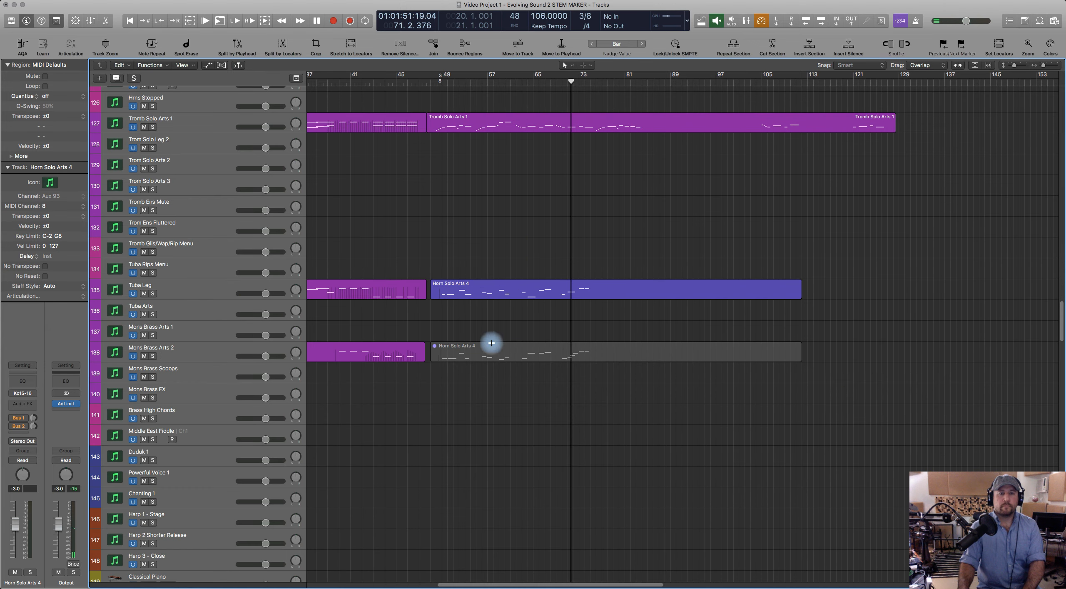
pyautogui.click(488, 351)
pyautogui.press('Delete')
# Step: Copy the edited Tuba Leg region at bar 48 onto the Mons Brass Arts 2 track and open the copy in the Piano Roll
pyautogui.click(471, 285)
pyautogui.moveTo(470, 286); pyautogui.dragTo(471, 343)
pyautogui.press('e')
pyautogui.click(410, 380)
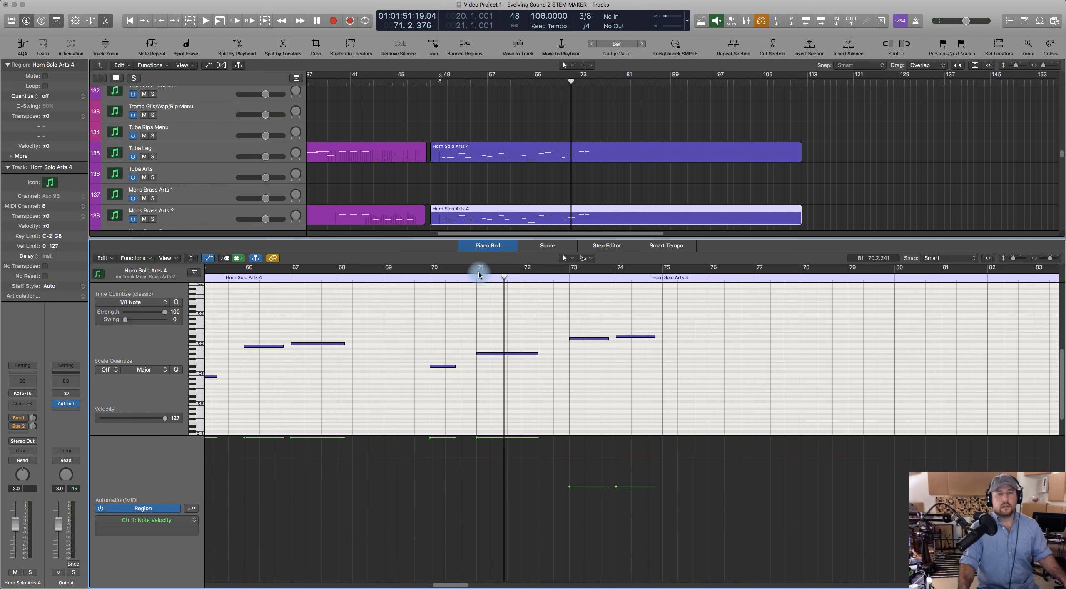
# Step: Play the doubled brass from bar 48 into bar 50 and display the Mons Brass Arts 2 copy's Modulation data
pyautogui.click(432, 85)
pyautogui.press('space')
pyautogui.click(491, 244)
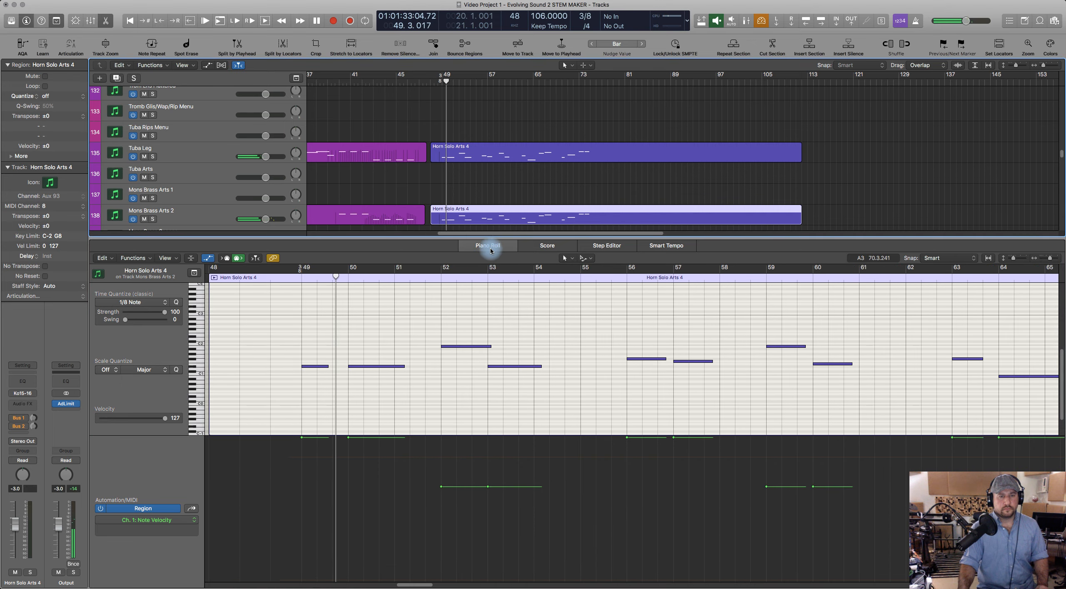
pyautogui.press('space')
pyautogui.click(195, 520)
pyautogui.click(230, 438)
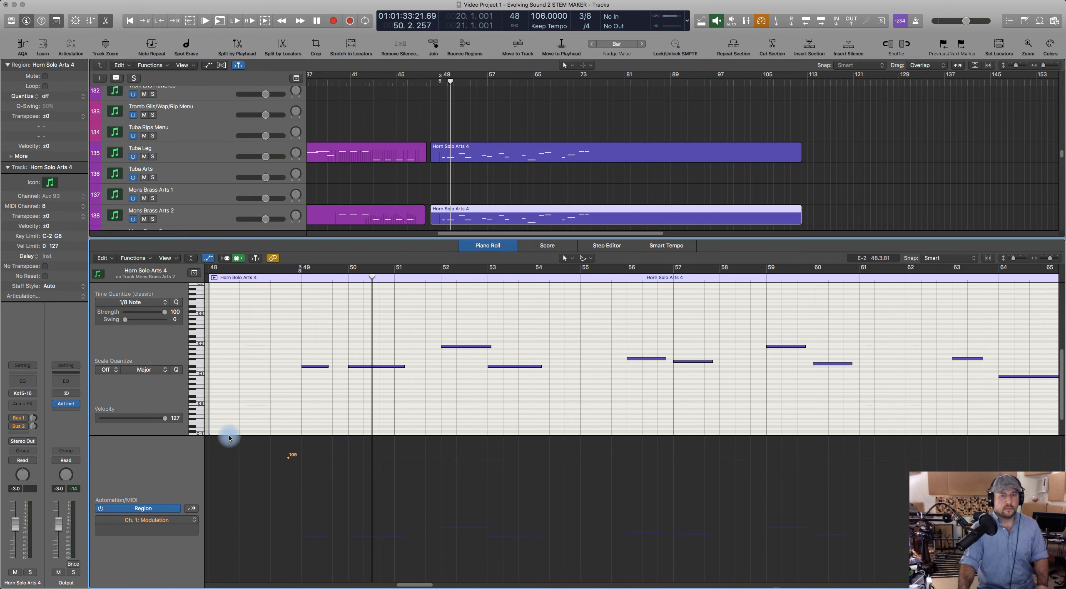
# Step: Display the Mons Brass Arts 2 copy's Sustain data and play again from bar 48 into bar 50
pyautogui.click(423, 178)
pyautogui.click(480, 212)
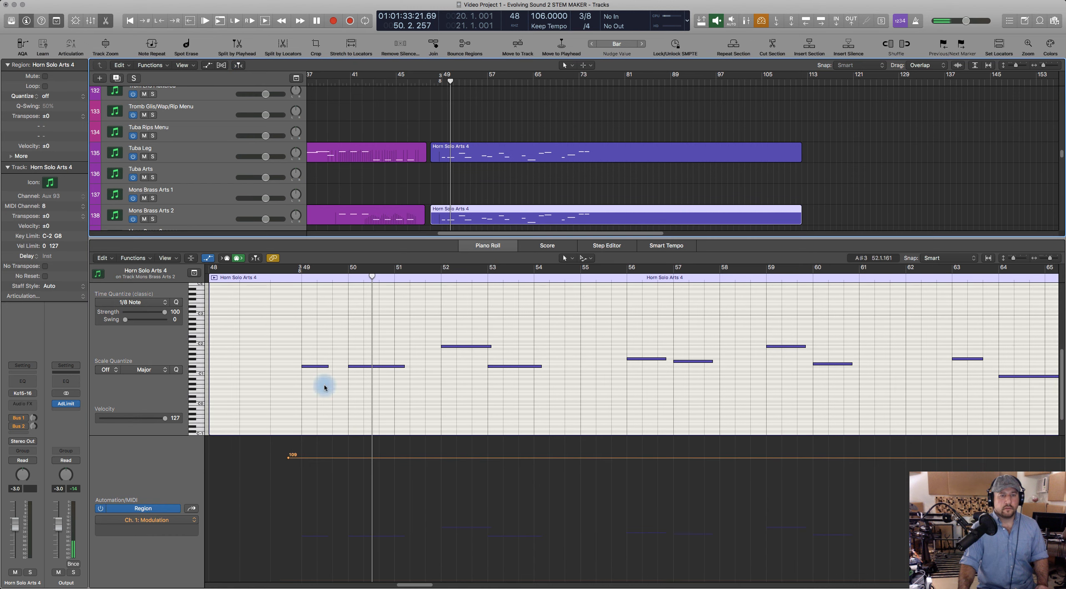
pyautogui.click(192, 510)
pyautogui.click(264, 281)
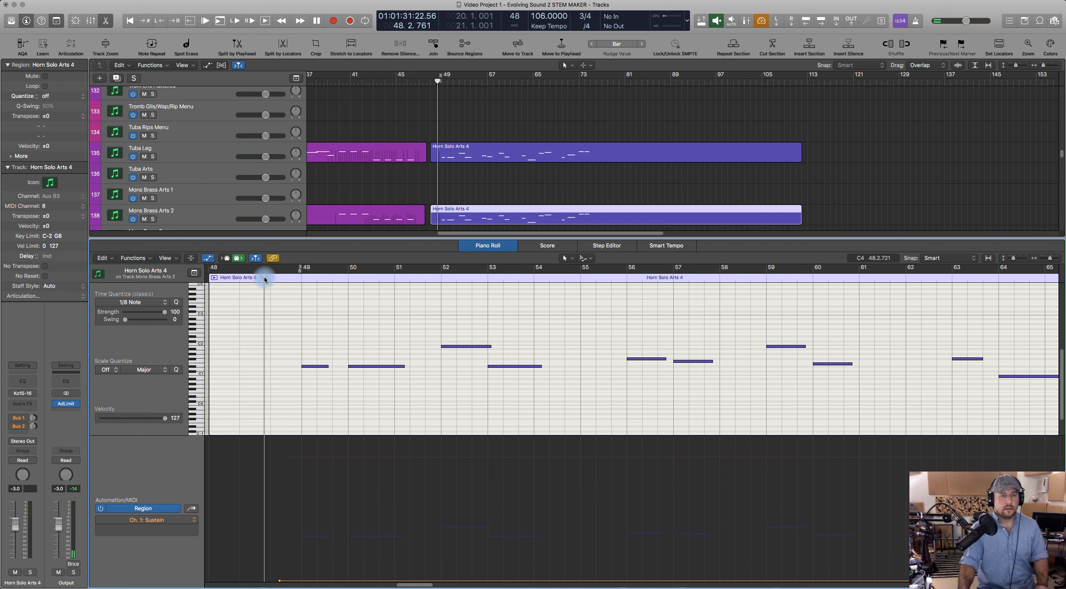
pyautogui.press('space')
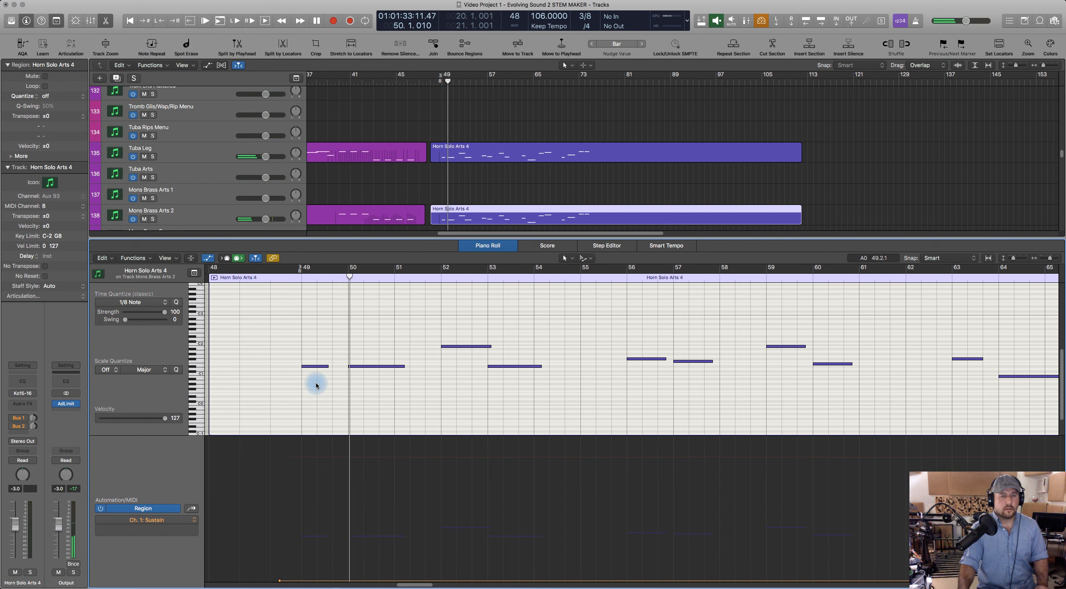
pyautogui.press('space')
# Step: Raise the Mons Brass Arts 2 copy's sustain point in bar 48 to 127 and play from there into bar 58
pyautogui.moveTo(286, 354); pyautogui.dragTo(370, 381)
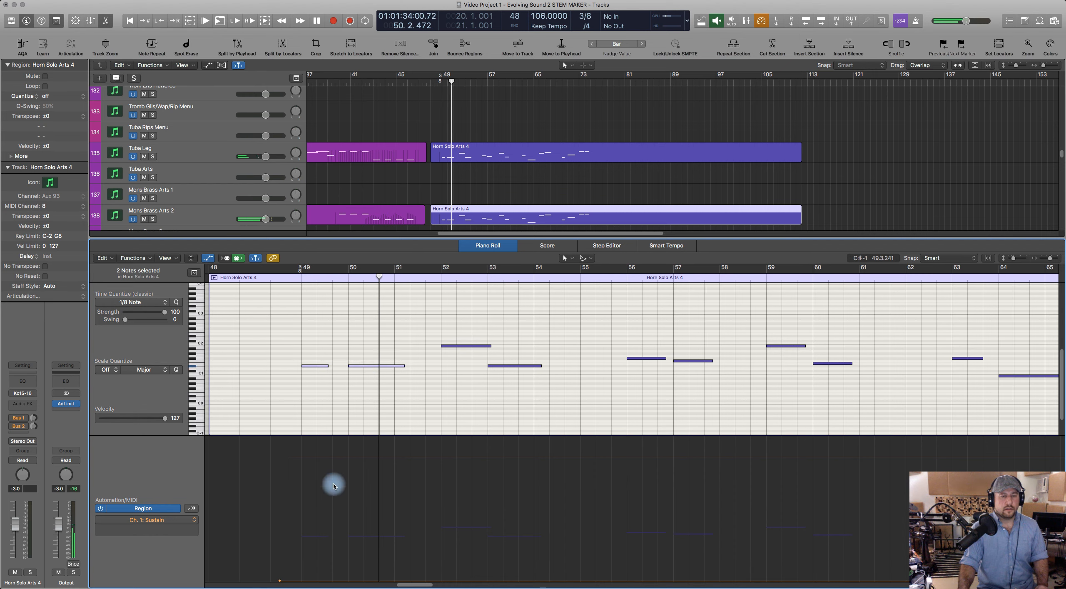
pyautogui.moveTo(279, 578); pyautogui.dragTo(280, 438)
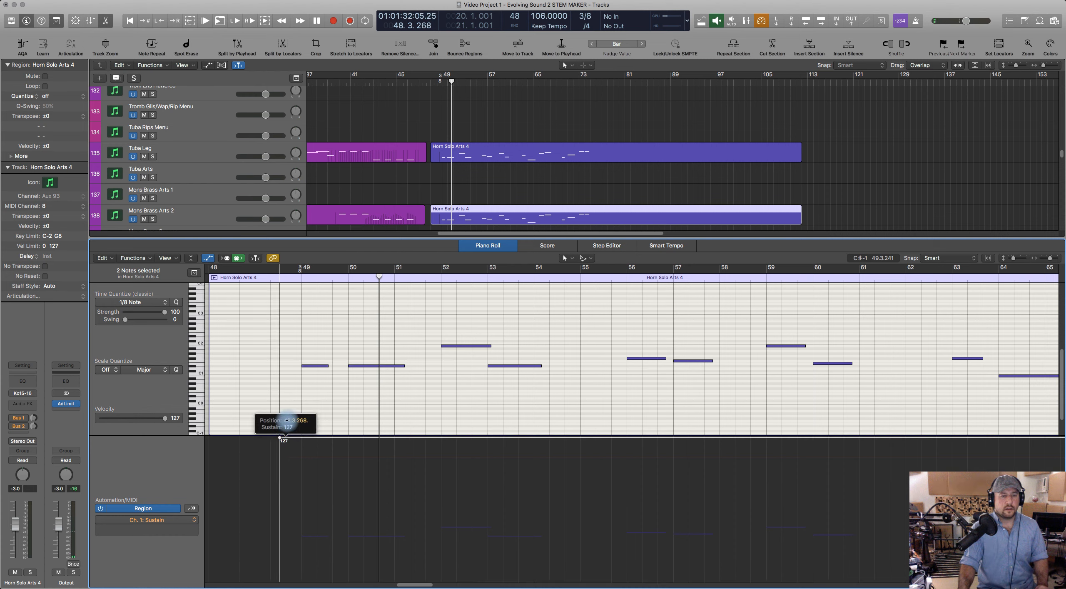
pyautogui.click(286, 279)
pyautogui.press('space')
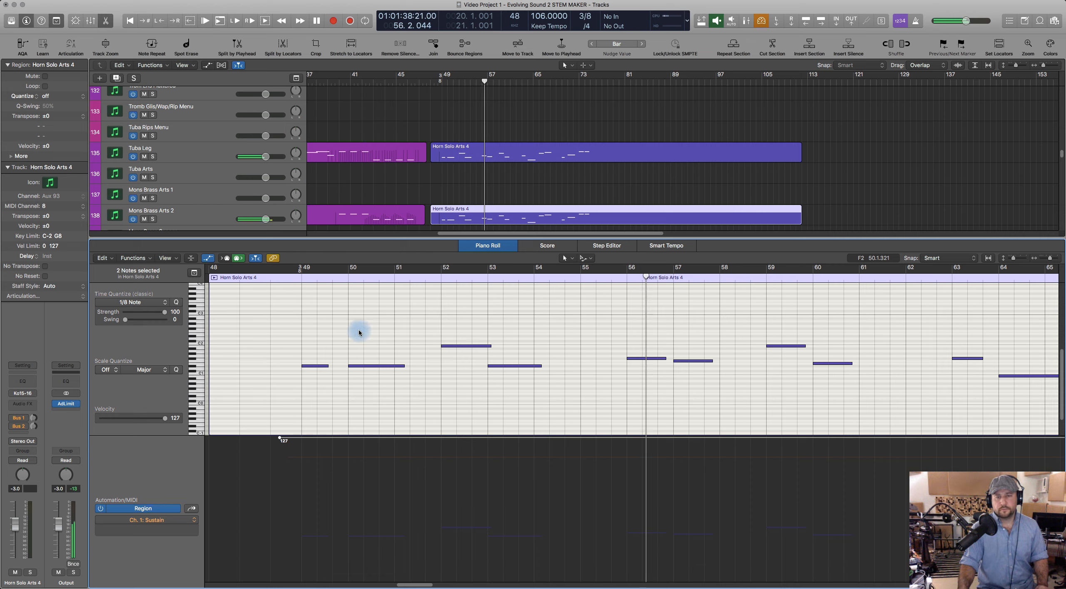
pyautogui.press('space')
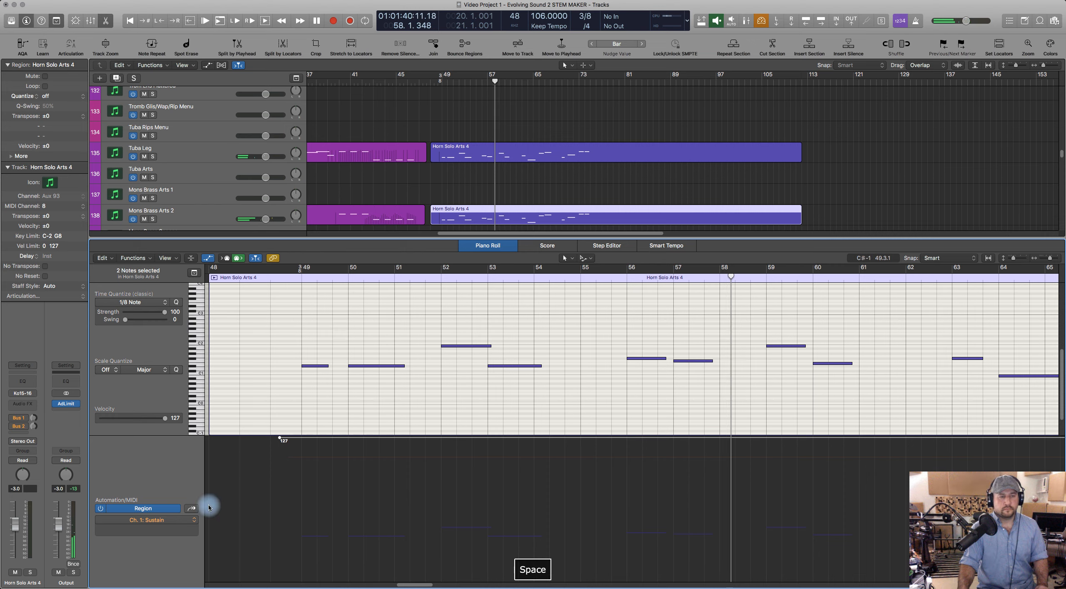
# Step: Lower the Mons Brass Arts 2 copy's Modulation to 79 and play from bar 48 into bar 62
pyautogui.click(194, 508)
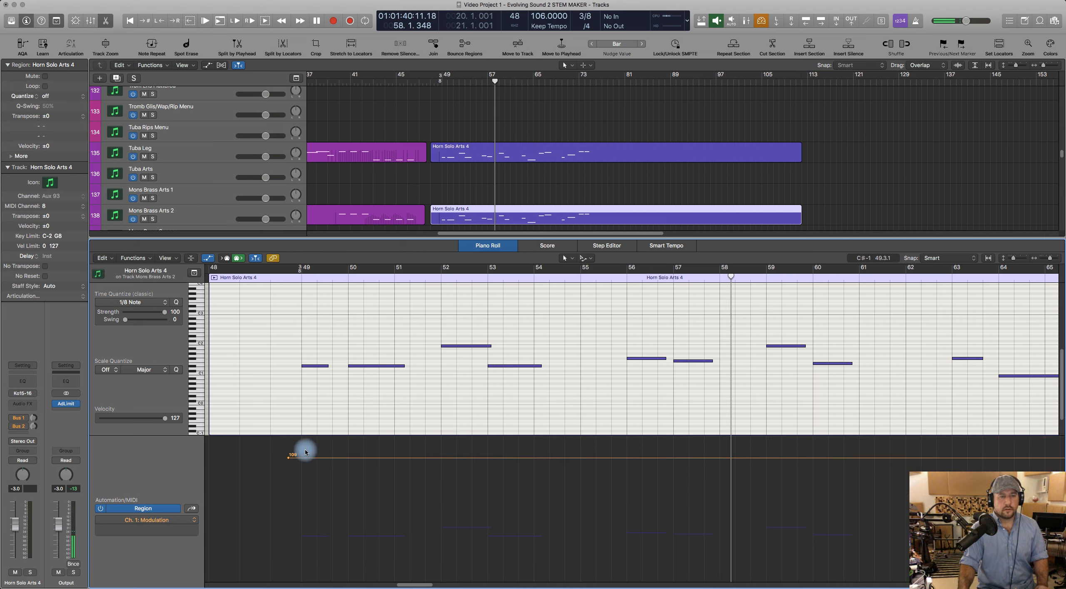
pyautogui.moveTo(288, 458); pyautogui.dragTo(286, 494)
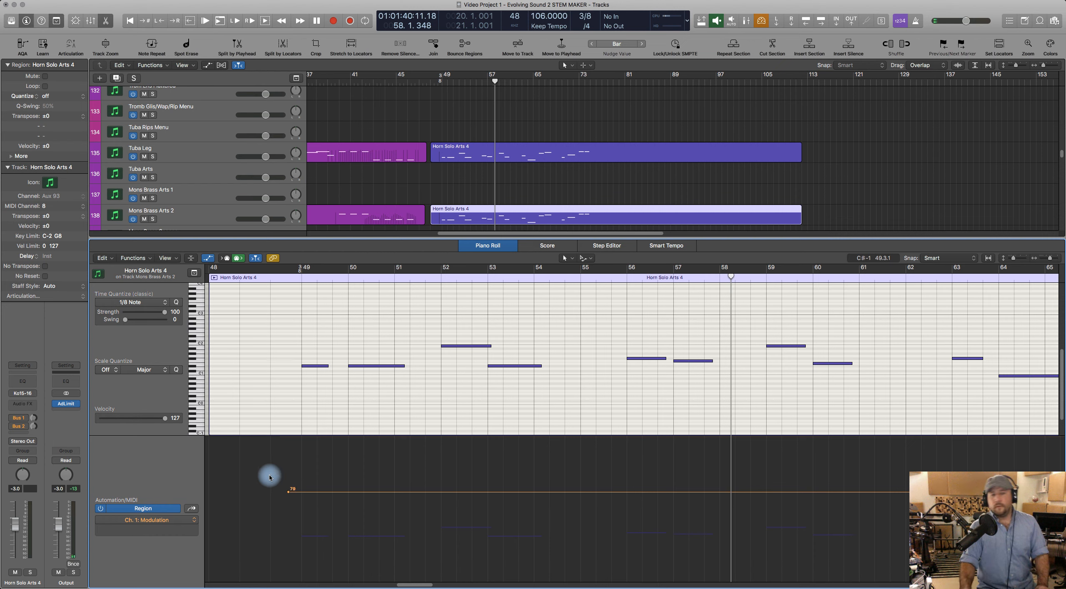
pyautogui.click(278, 276)
pyautogui.press('space')
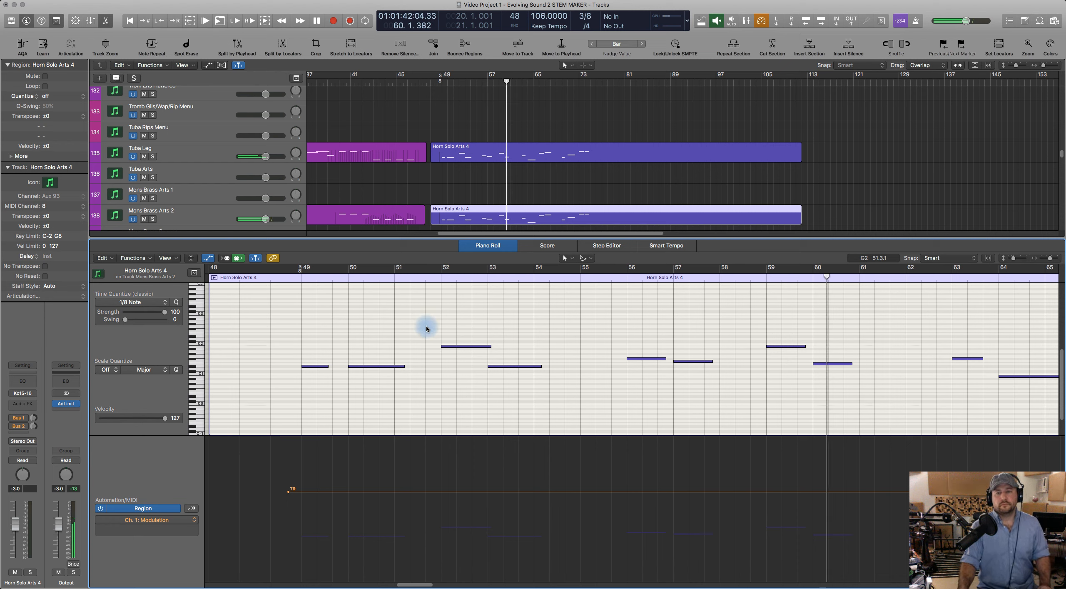
pyautogui.press('space')
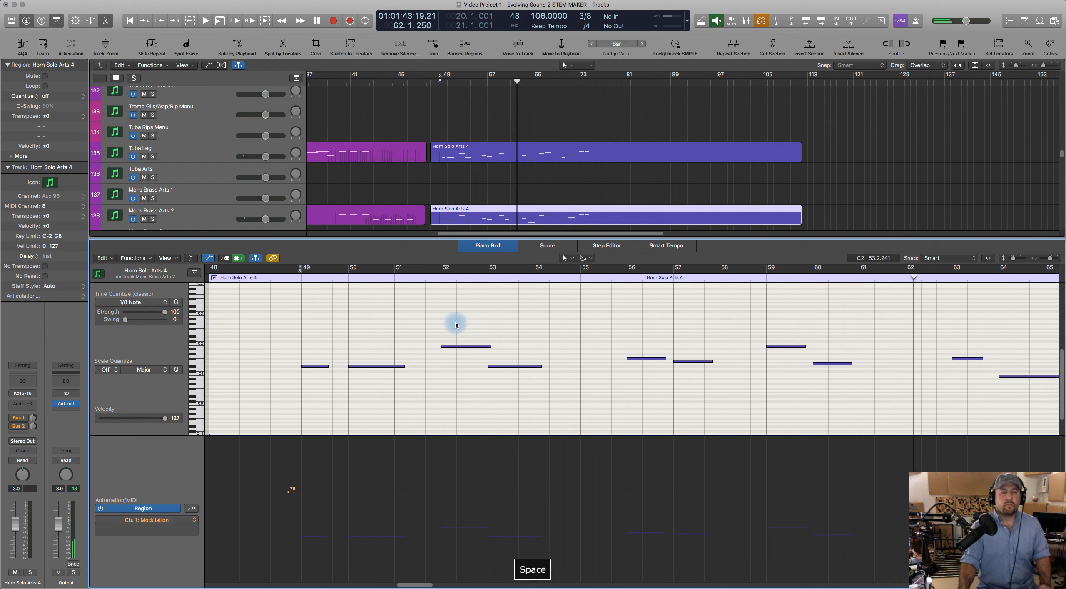
# Step: Mute the copied region on the Mons Brass Arts 2 track and close the Piano Roll
pyautogui.click(466, 198)
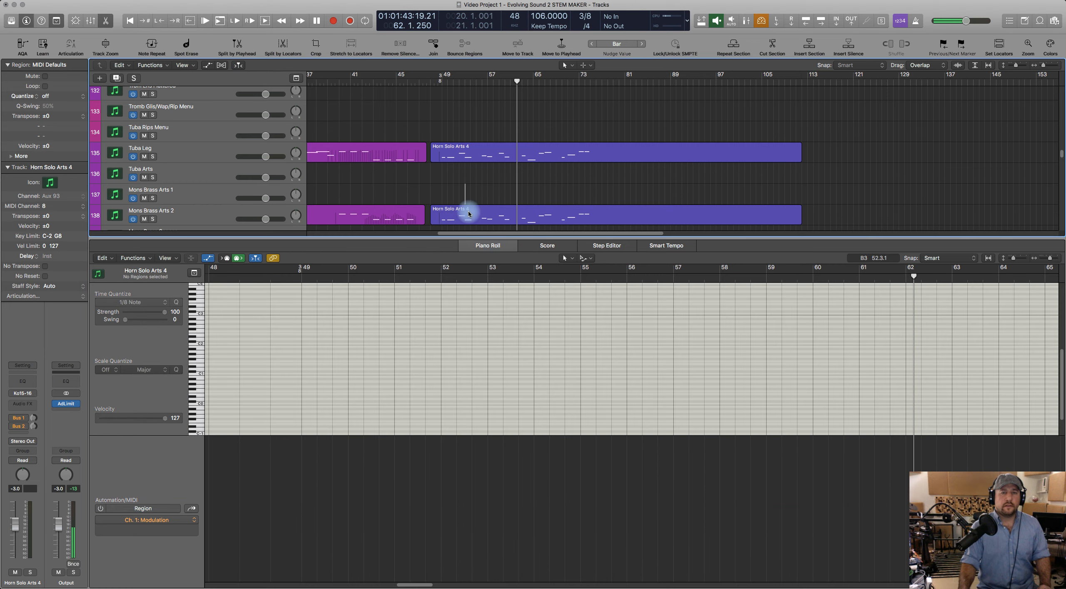
pyautogui.click(469, 214)
pyautogui.hotkey('ctrl', 'm')
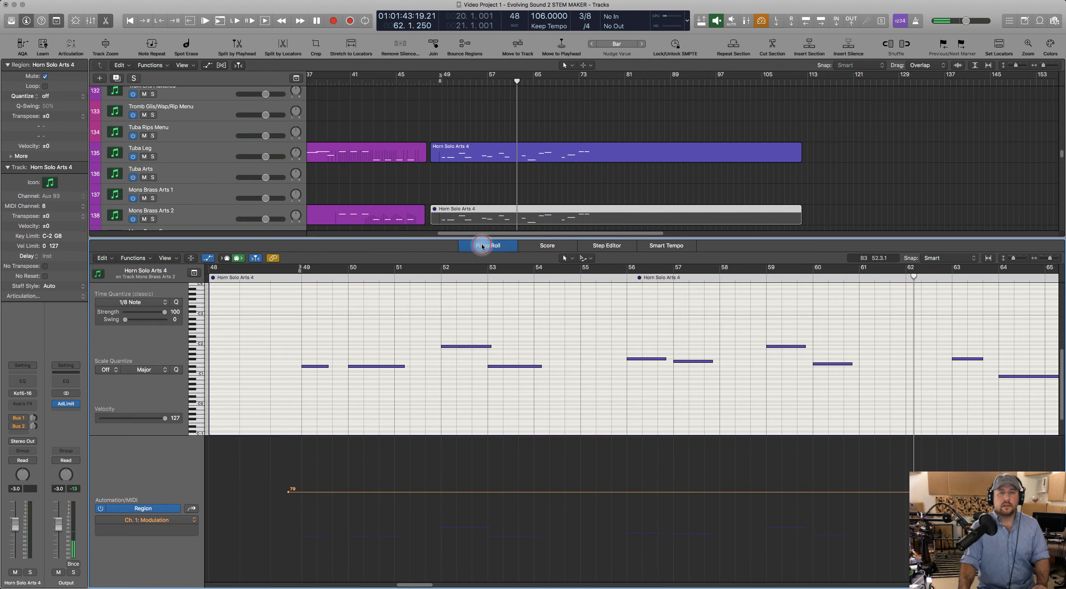
pyautogui.click(485, 245)
pyautogui.scroll(5, 508, 182)
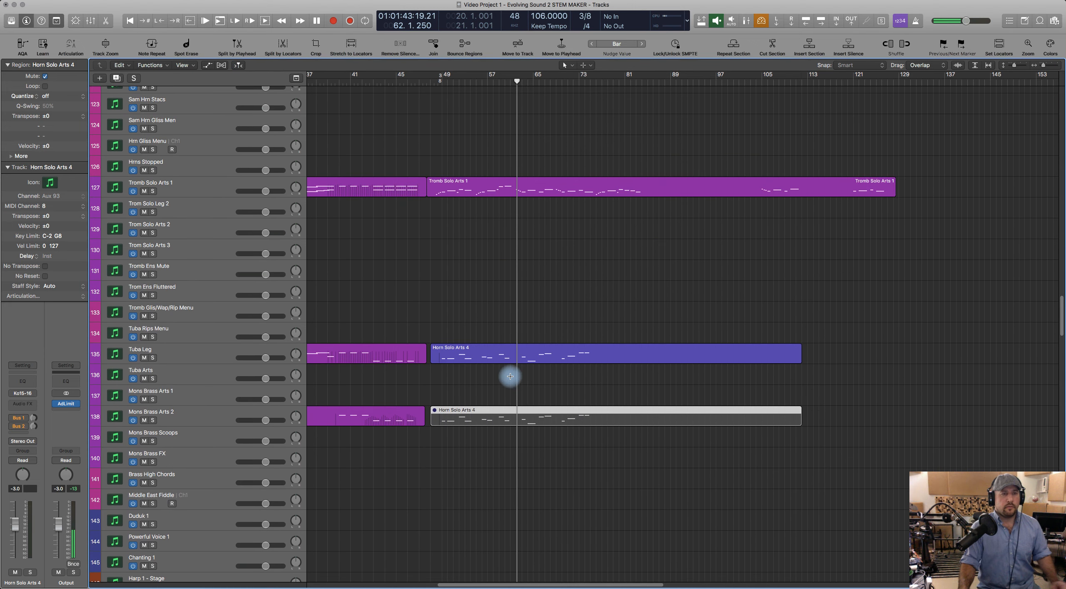
# Step: Copy the Tuba Leg region onto the Trom Solo Arts 3 track and play the layers from just before bar 49 into bar 75
pyautogui.moveTo(477, 351); pyautogui.dragTo(473, 243)
pyautogui.press('e')
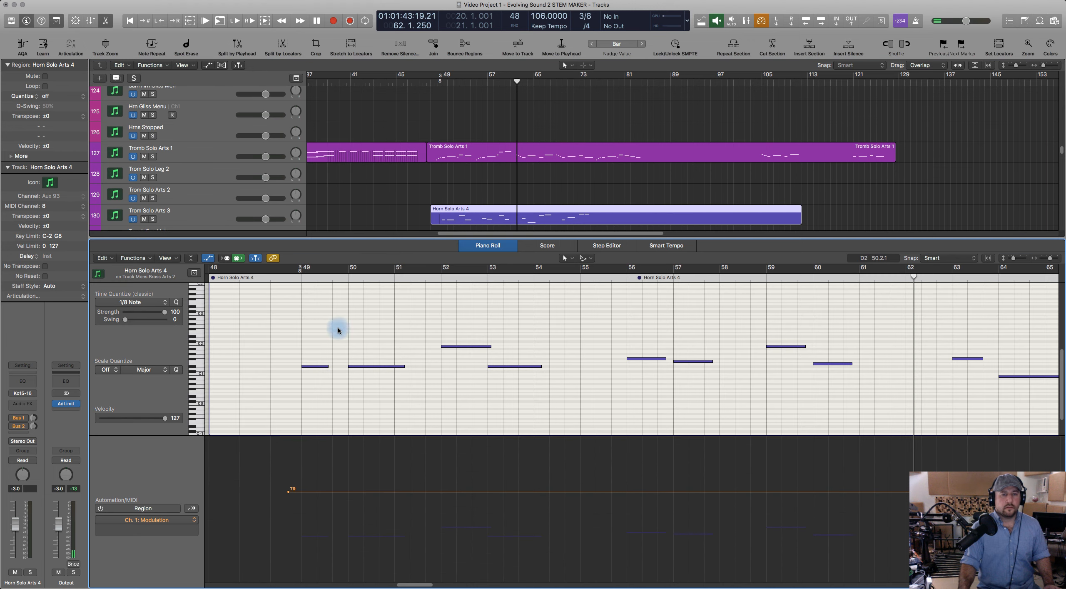
pyautogui.moveTo(377, 392); pyautogui.dragTo(393, 394)
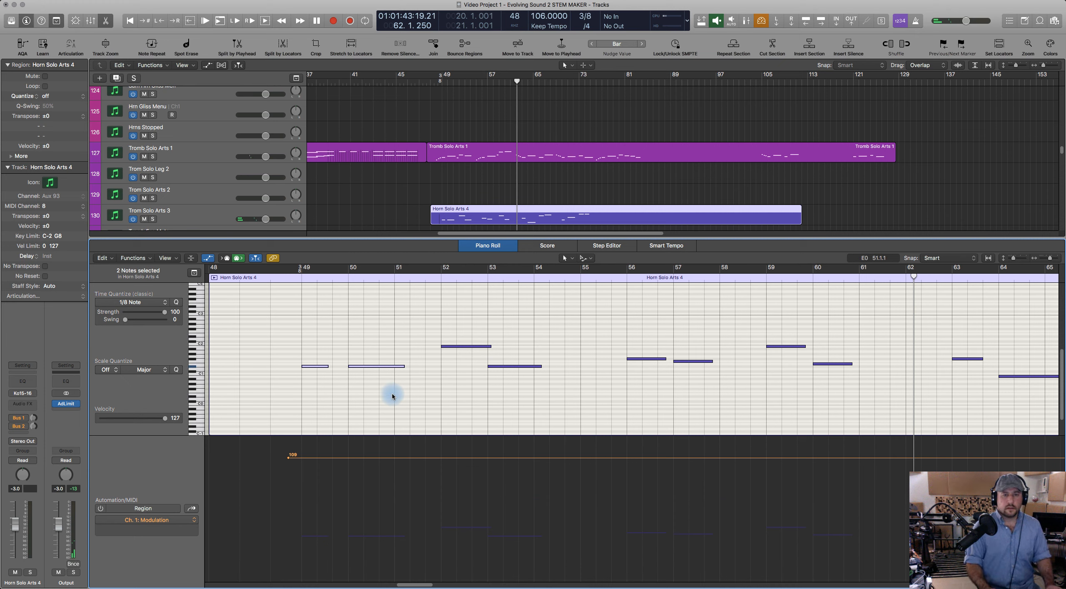
pyautogui.click(290, 278)
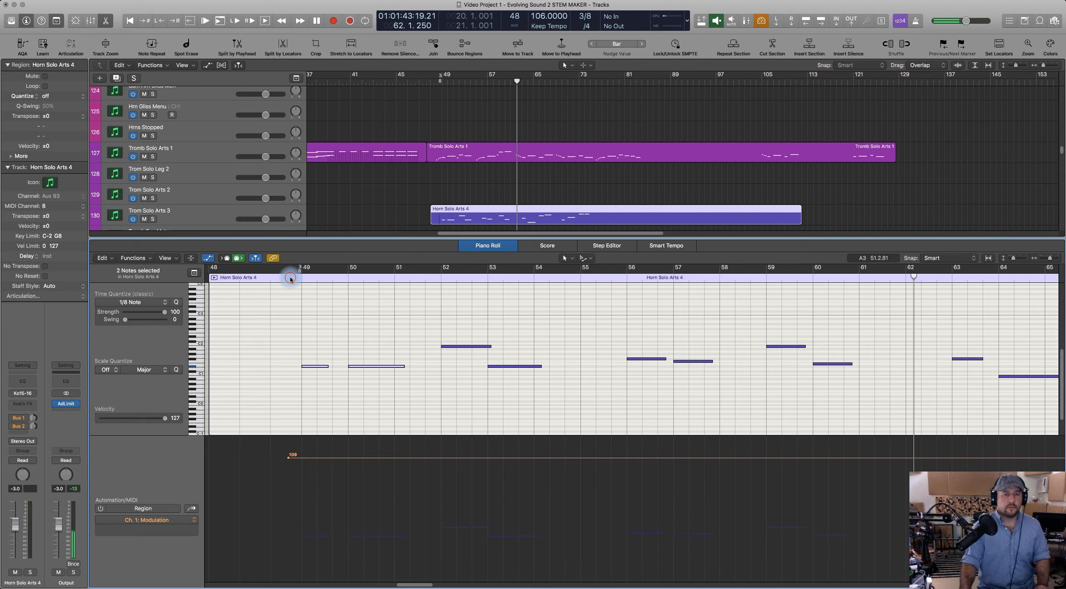
pyautogui.press('space')
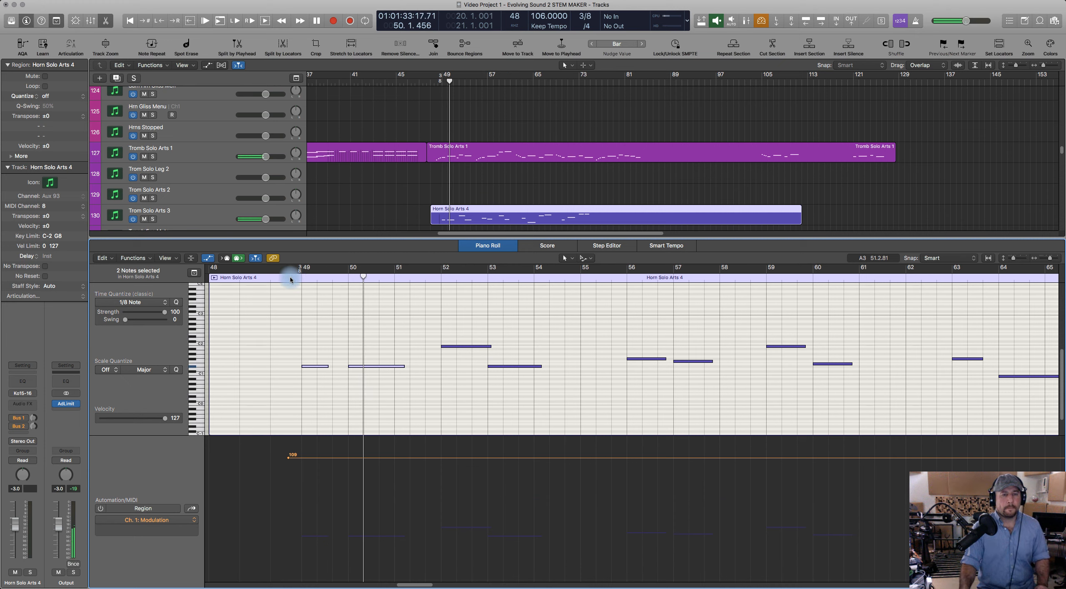
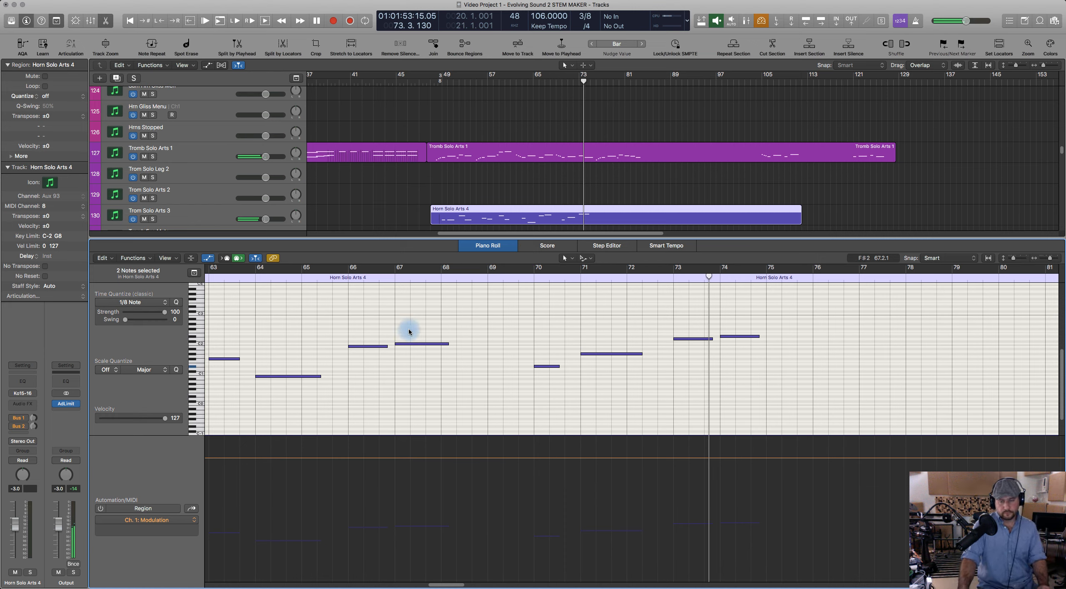
pyautogui.press('space')
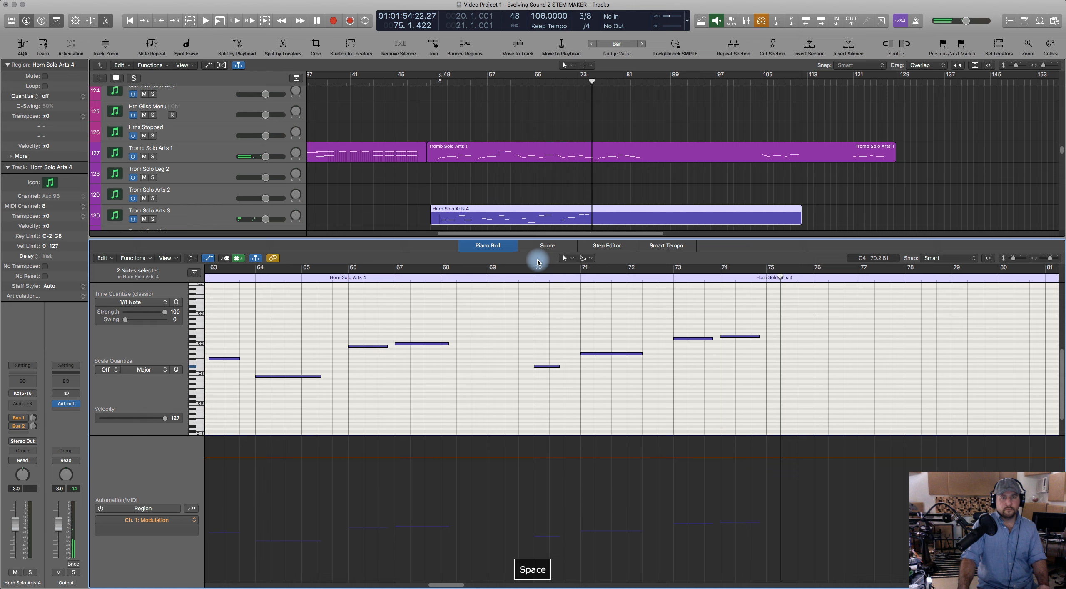
# Step: Unmute the Horn Solo Arts 4 region on the Mons Brass Arts 2 track
pyautogui.click(496, 247)
pyautogui.click(520, 190)
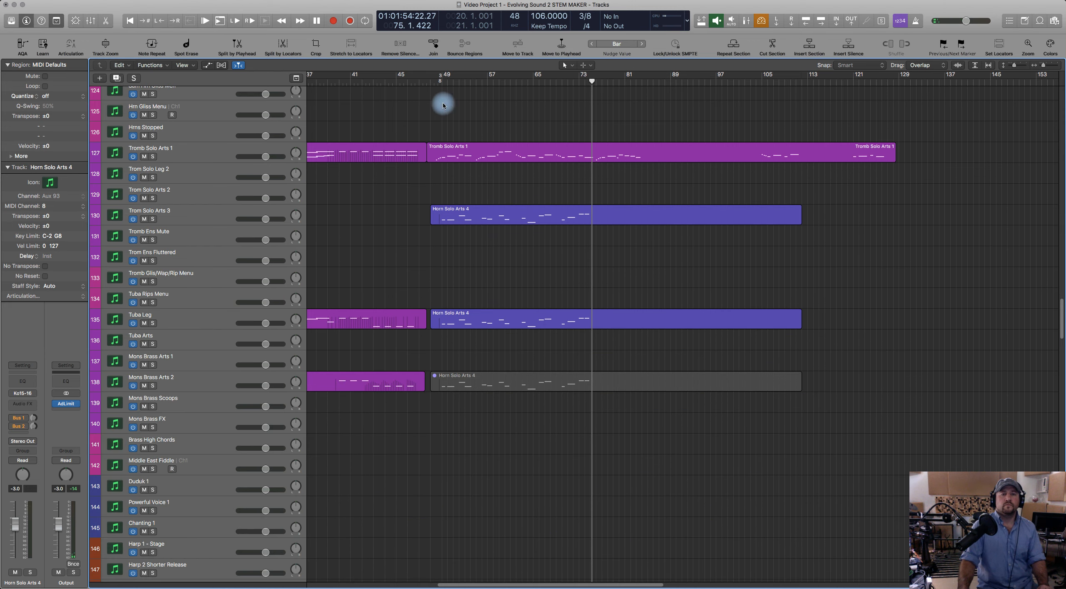
pyautogui.scroll(12, 488, 215)
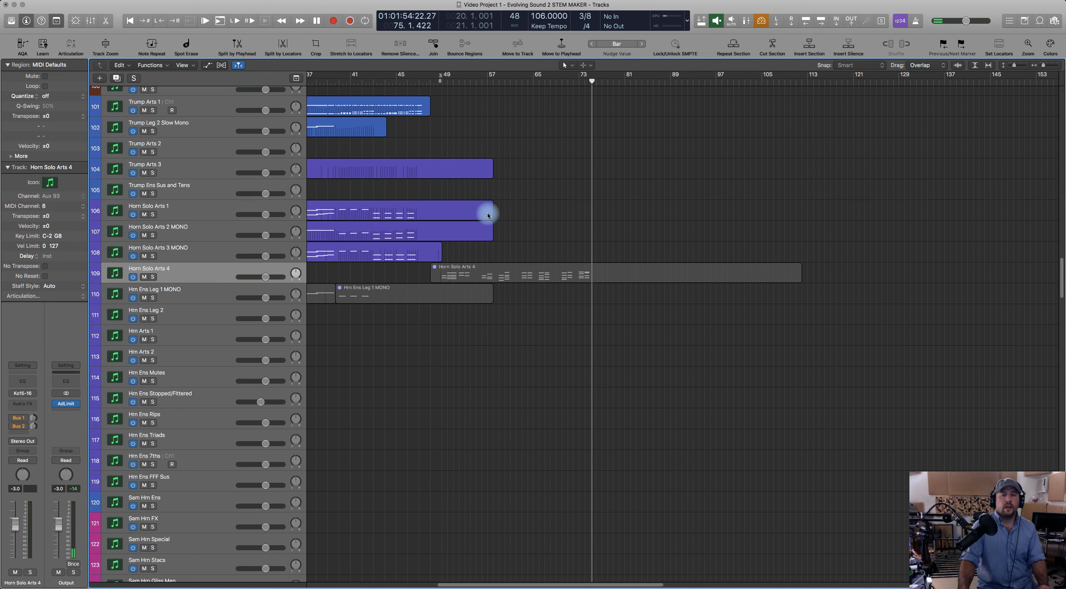
pyautogui.scroll(-8, 506, 323)
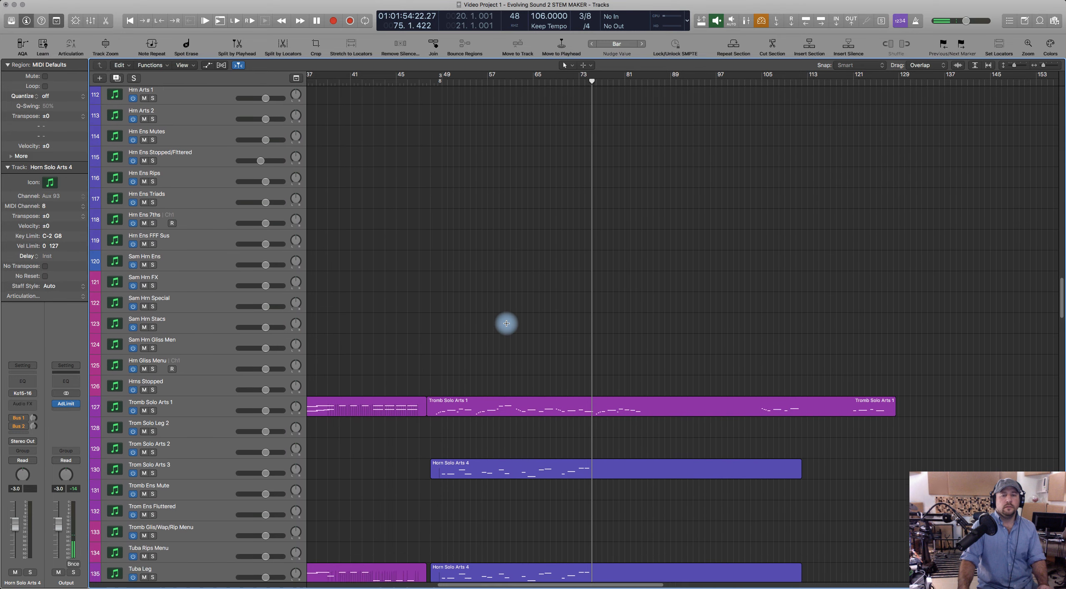
pyautogui.scroll(-2, 506, 323)
pyautogui.scroll(2, 507, 320)
pyautogui.scroll(-3, 506, 320)
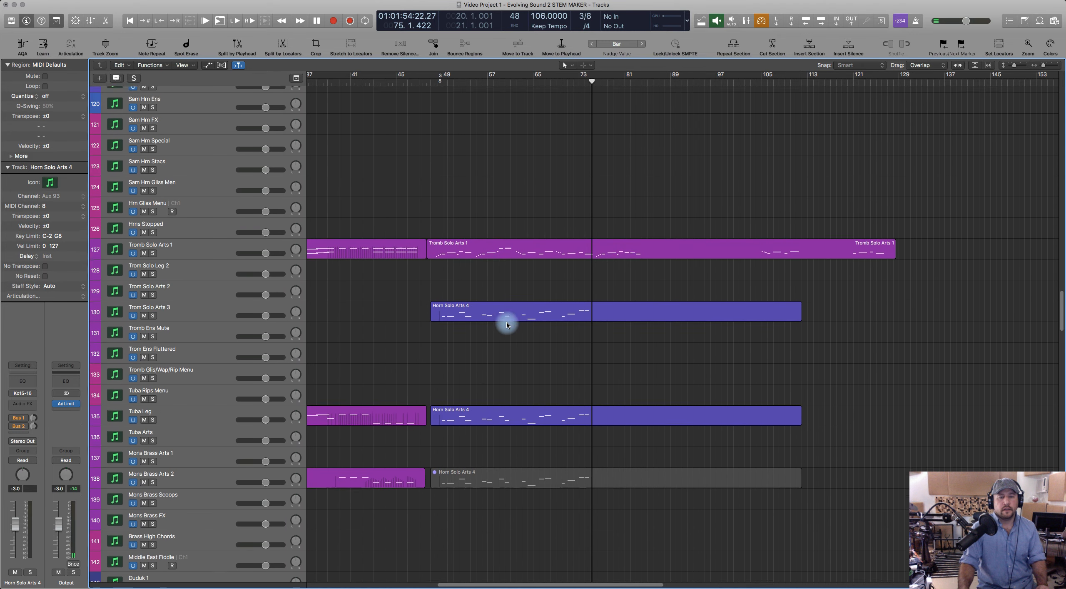
pyautogui.click(490, 442)
pyautogui.hotkey('ctrl', 'm')
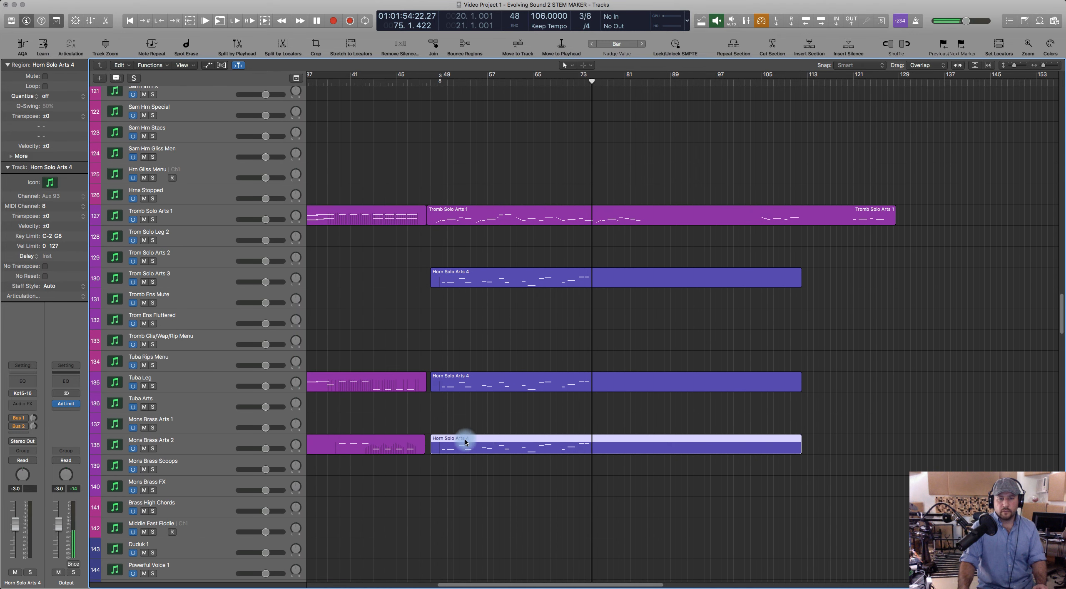
# Step: Open the copied Mons Brass Arts 2 region in the Piano Roll and play from just before bar 49 into bar 50
pyautogui.press('e')
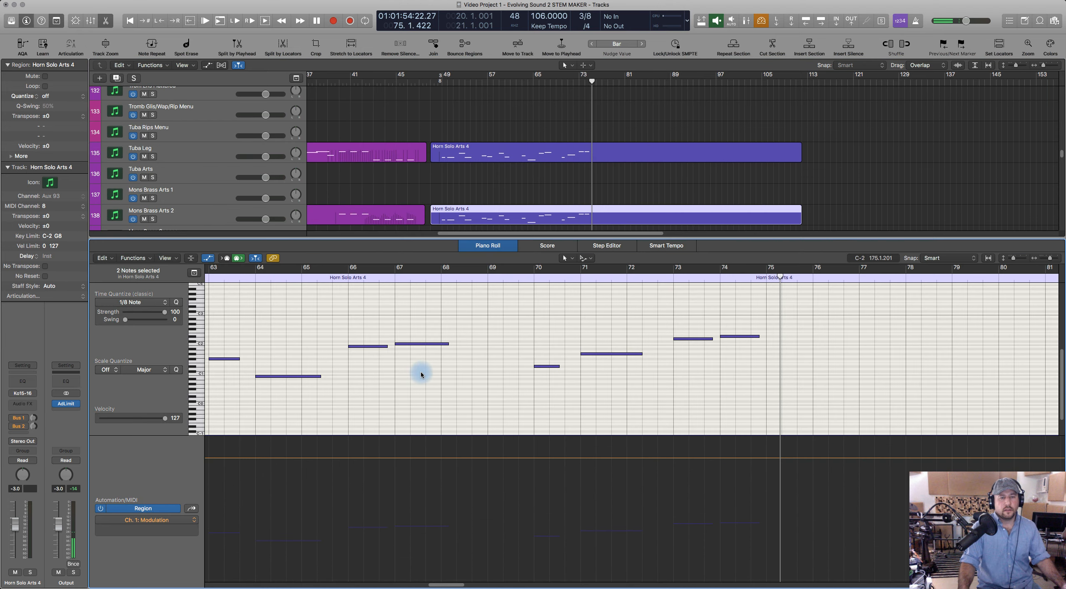
pyautogui.click(421, 374)
pyautogui.hscroll(-15, 423, 372)
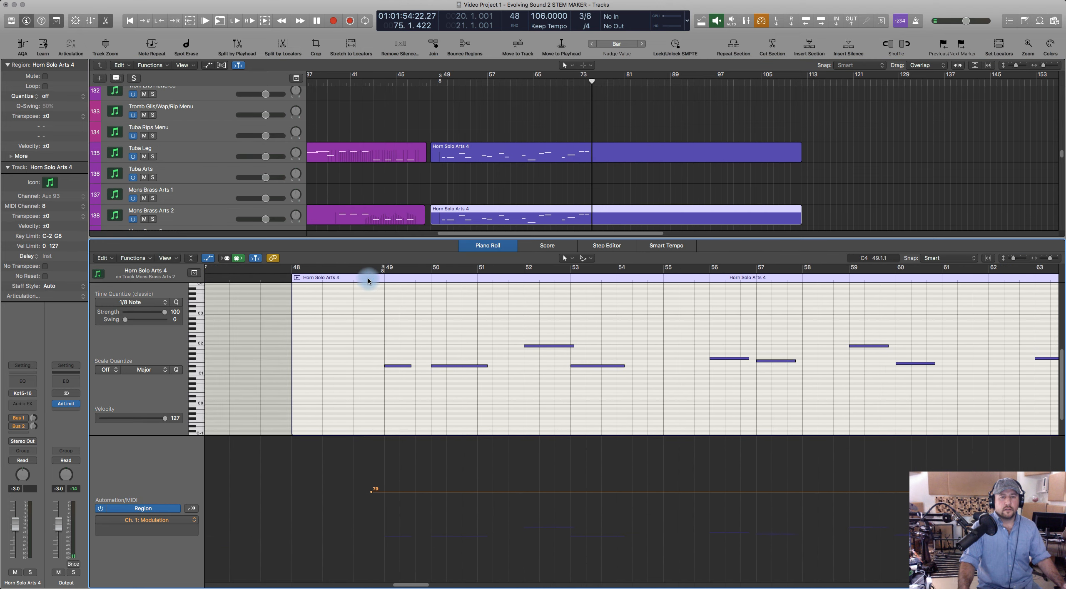
pyautogui.click(368, 281)
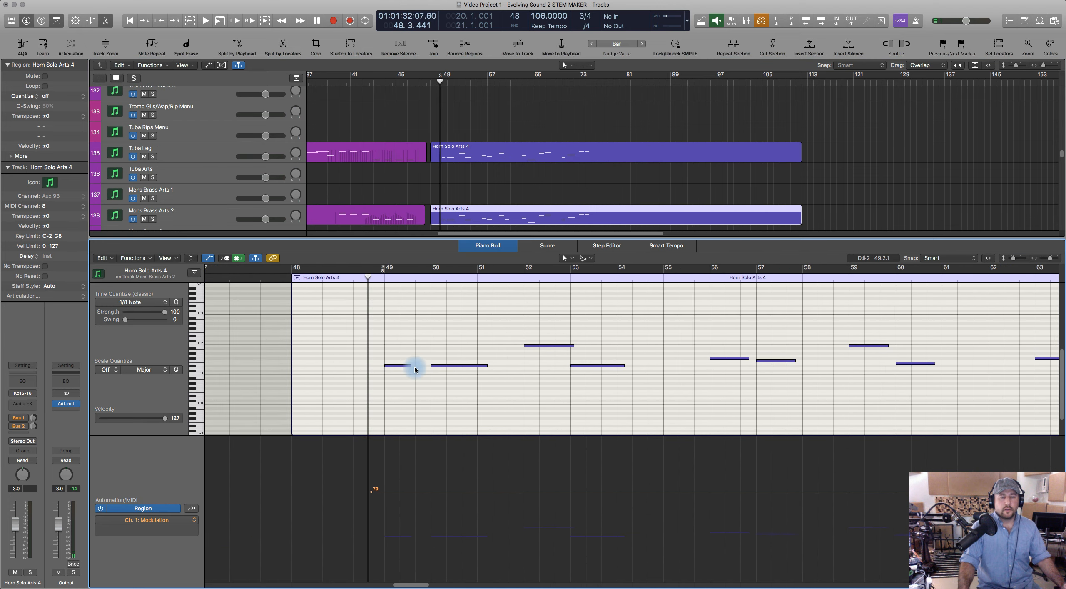
pyautogui.click(180, 211)
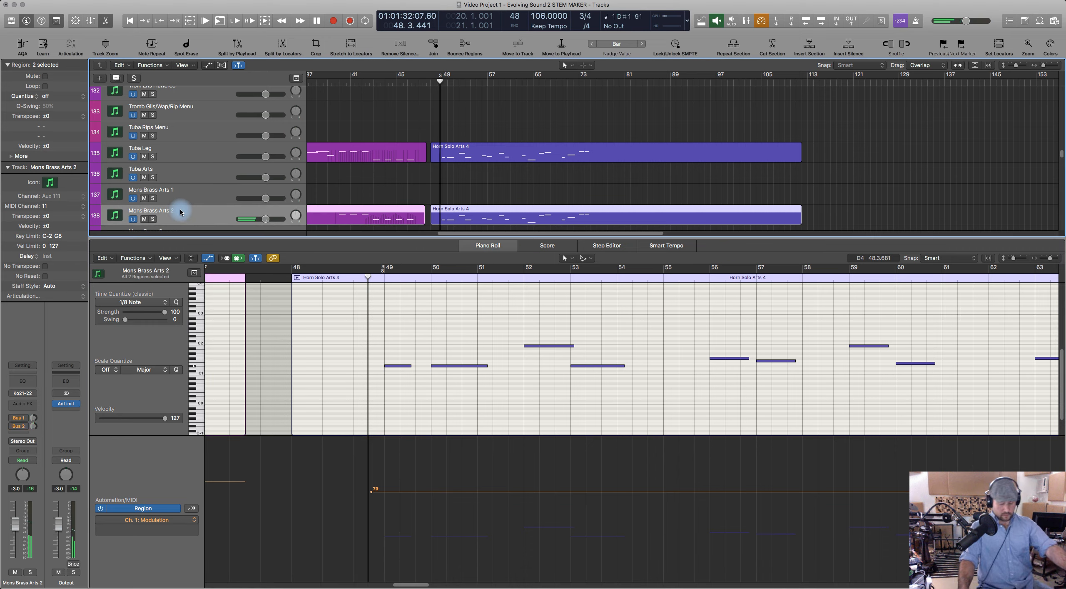
pyautogui.click(418, 380)
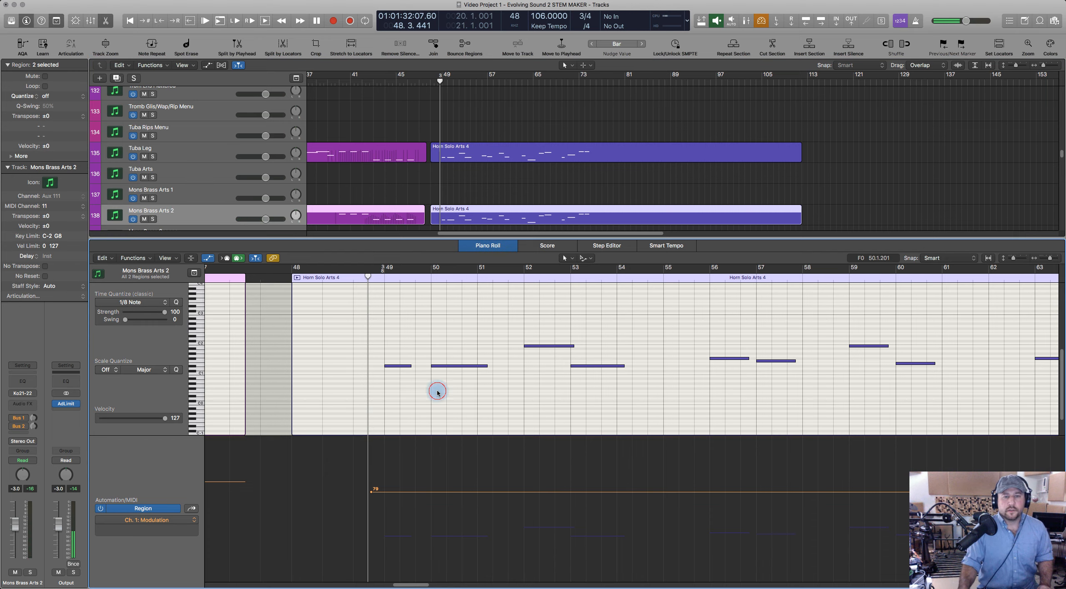
pyautogui.press('space')
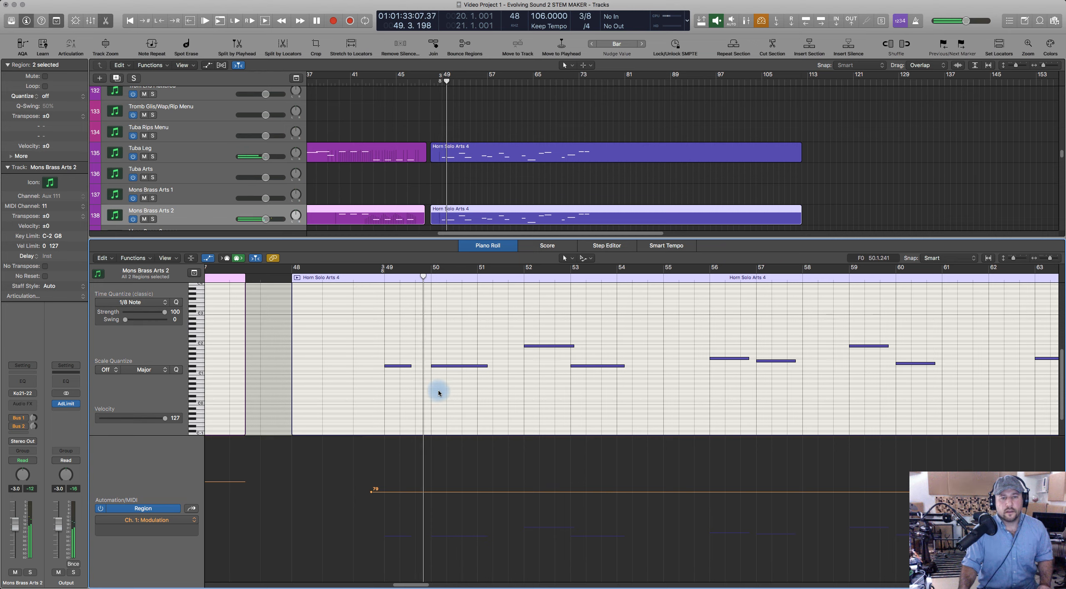
pyautogui.press('space')
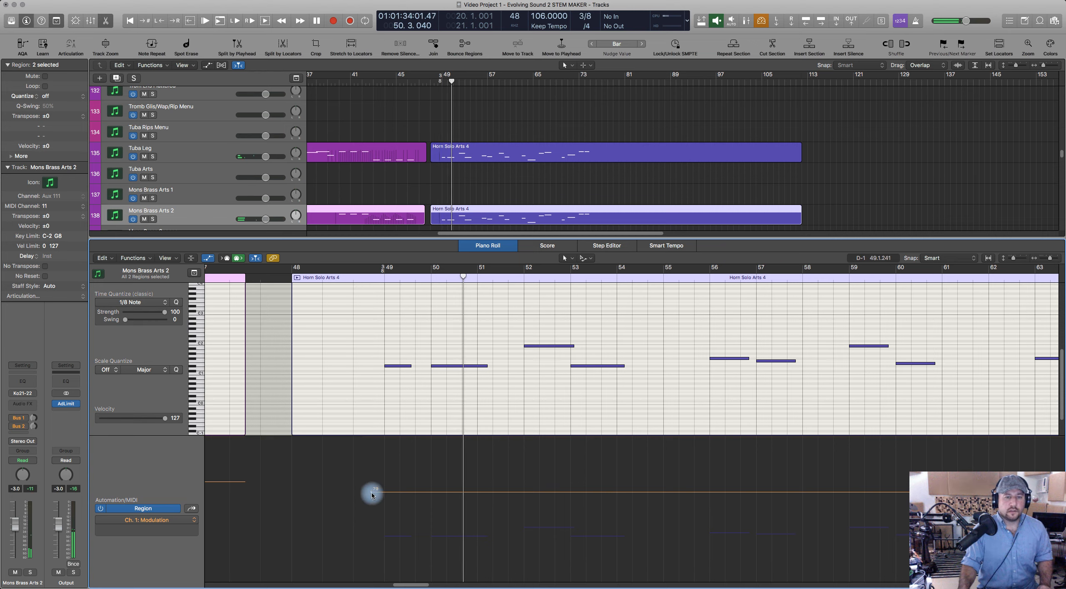
# Step: Lower the Mons Brass Arts 2 copy's Modulation to 50 and play from just before bar 49 into bar 75
pyautogui.moveTo(372, 494); pyautogui.dragTo(369, 522)
pyautogui.click(365, 282)
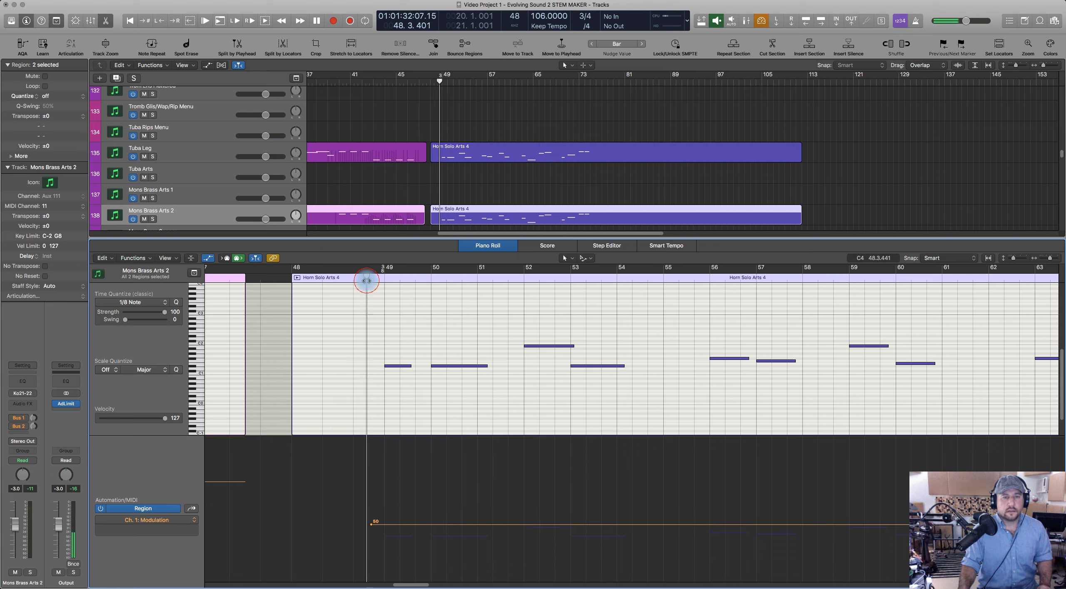
pyautogui.press('space')
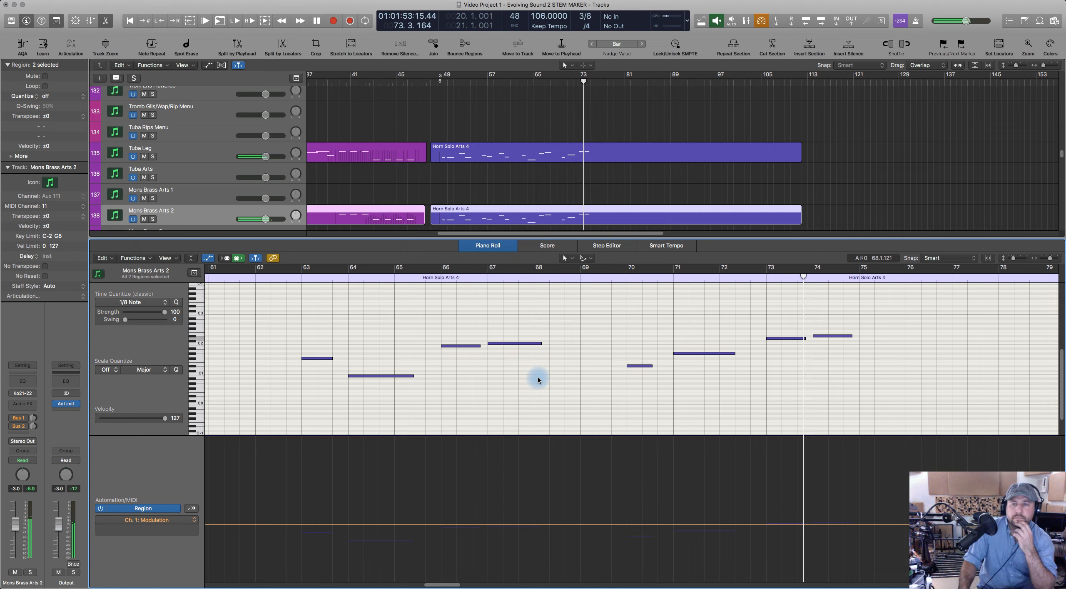
pyautogui.press('space')
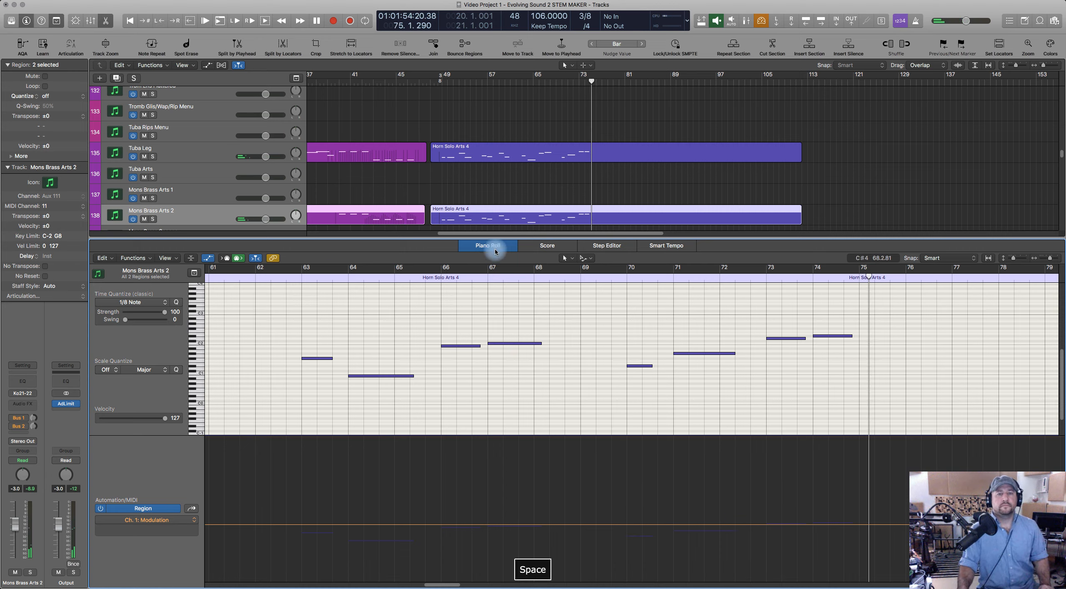
# Step: Mute the copied region on the Mons Brass Arts 2 track and close the Piano Roll
pyautogui.click(521, 212)
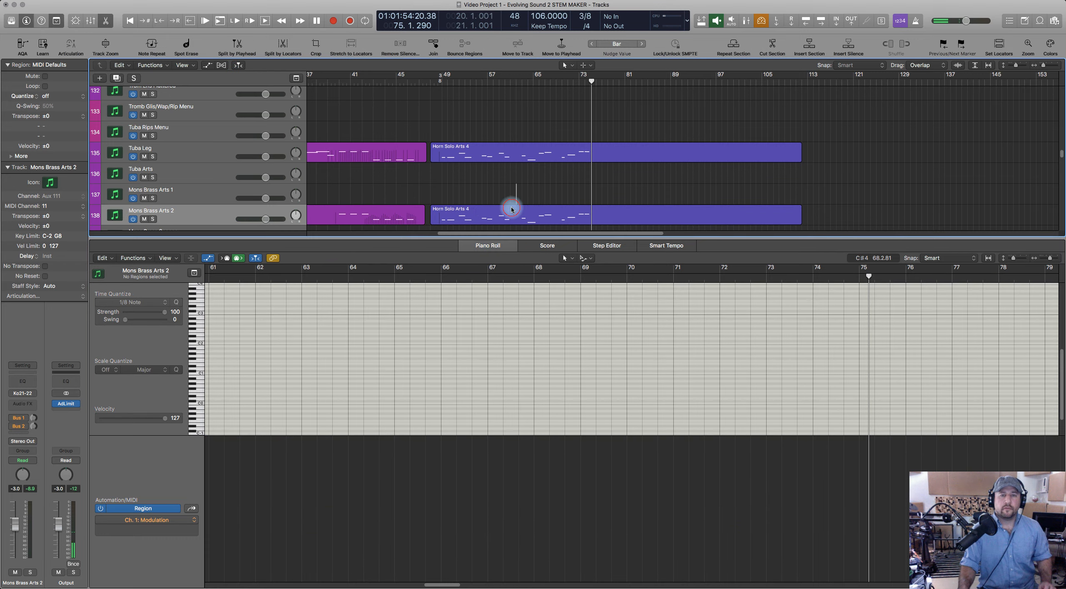
pyautogui.hotkey('ctrl', 'm')
pyautogui.click(503, 246)
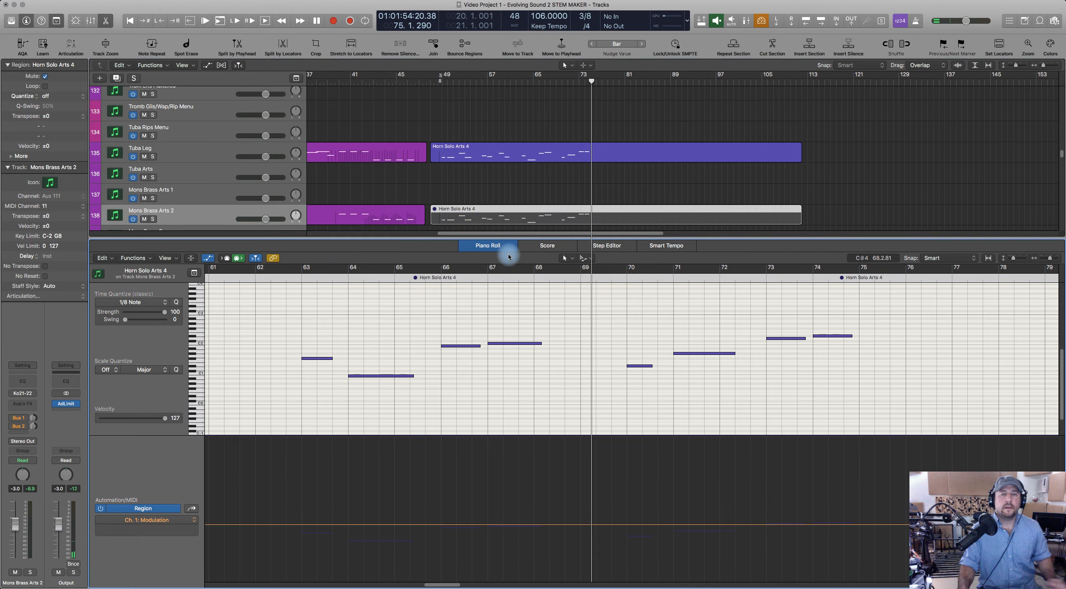
# Step: Unmute the Action Strikes Ens 2 War Ens region on the Action Strikes Ens 3 Tangarian Drums track
pyautogui.scroll(-20, 550, 386)
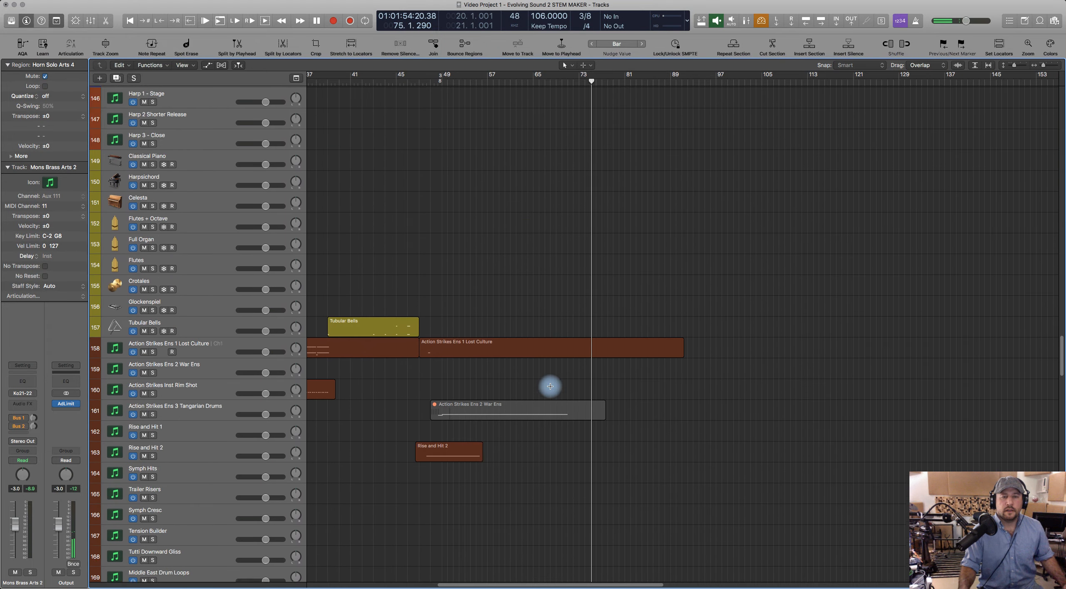
pyautogui.click(484, 339)
pyautogui.hotkey('ctrl', 'm')
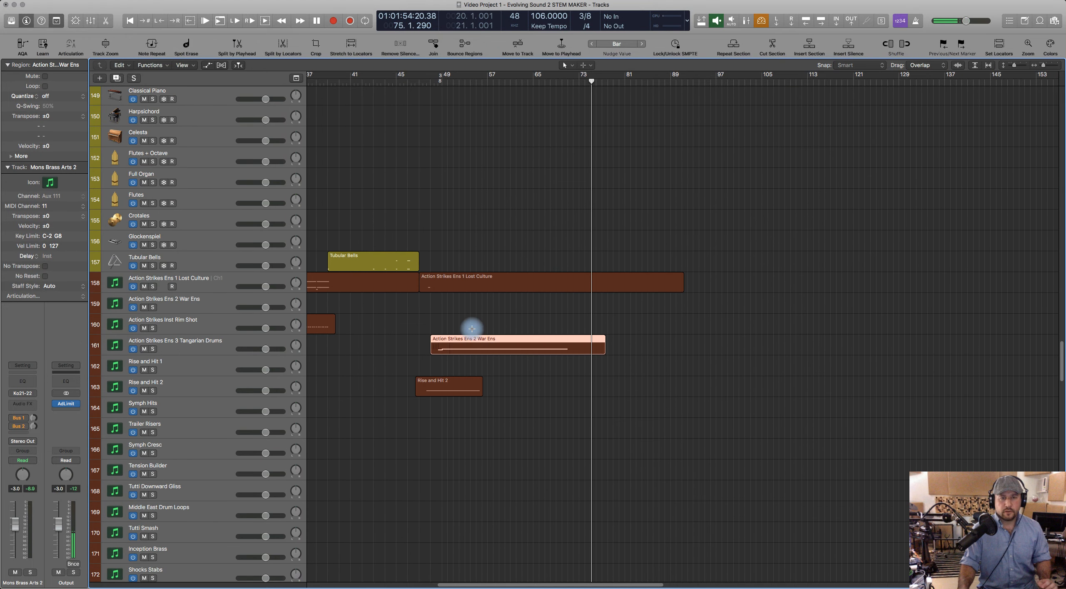
# Step: Play the arrangement from bar 48 into bar 74 while reviewing the percussion and low brass tracks
pyautogui.click(429, 83)
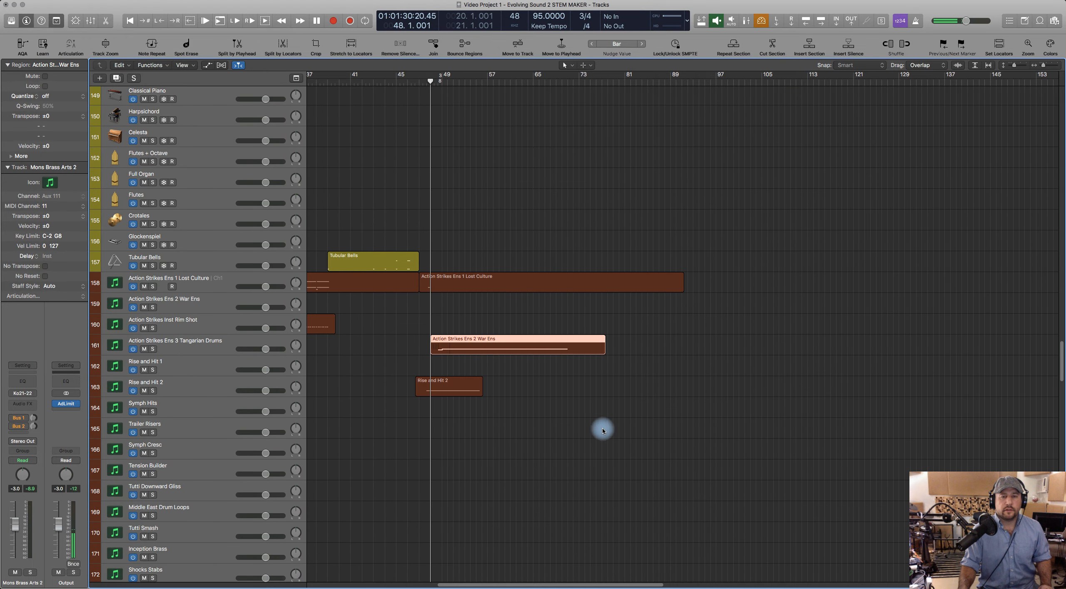
pyautogui.click(569, 369)
pyautogui.click(543, 339)
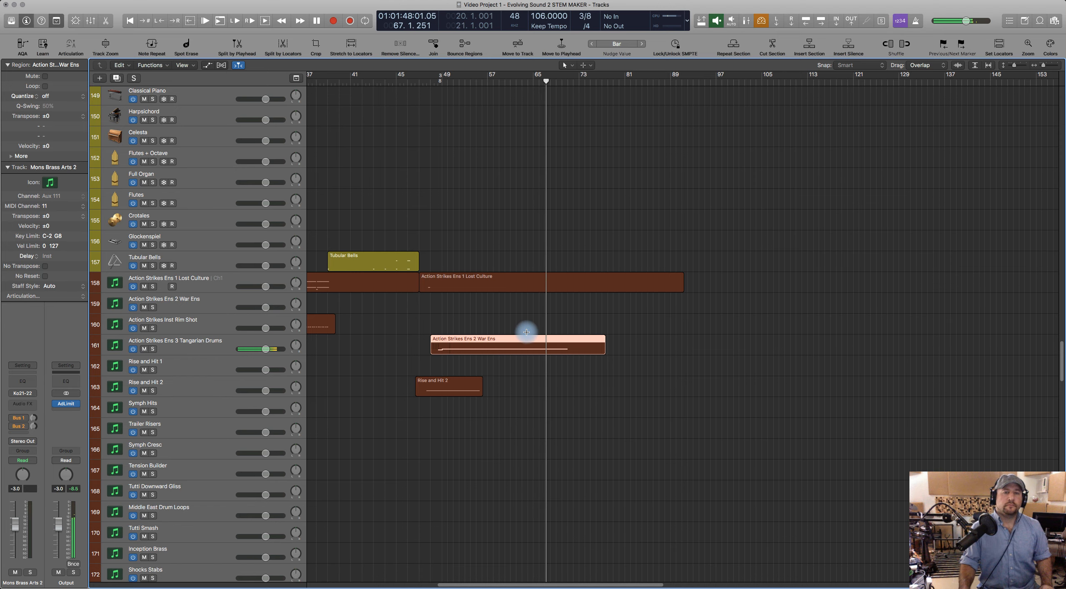
pyautogui.scroll(8, 526, 332)
pyautogui.scroll(6, 527, 331)
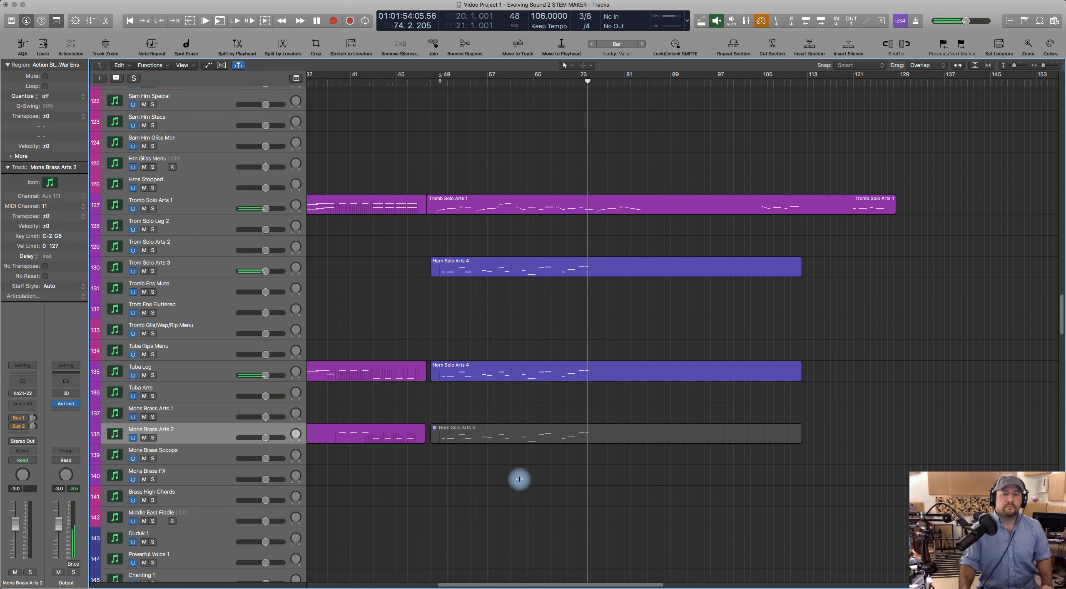
pyautogui.press('space')
pyautogui.scroll(-5, 518, 483)
pyautogui.scroll(4, 515, 493)
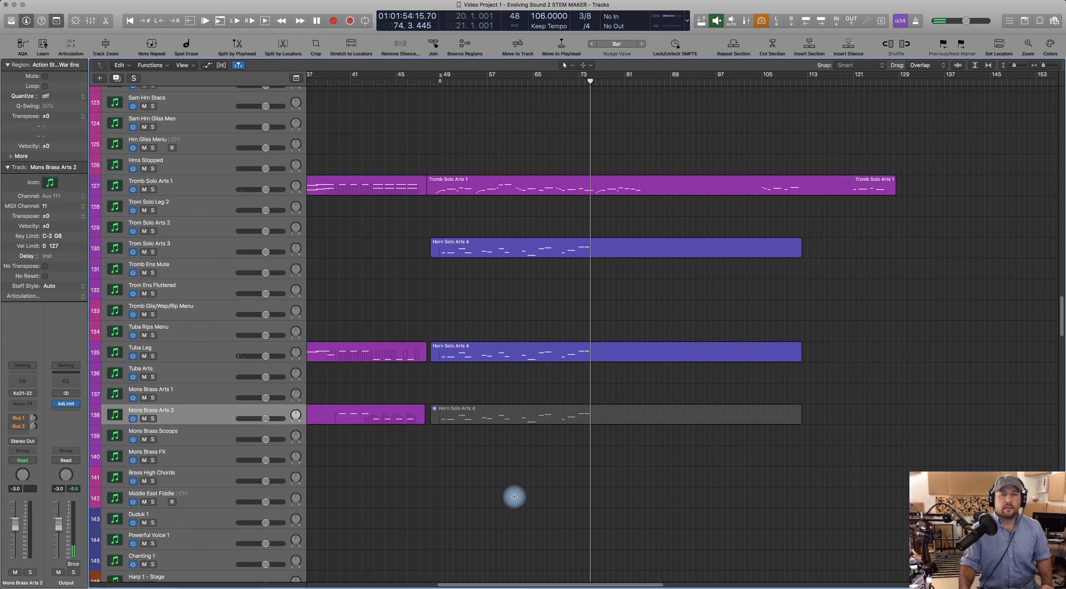
pyautogui.scroll(2, 515, 496)
# Step: Copy the Tromb Solo Arts 1 region that starts near bar 48 onto the Trump Arts 2 track
pyautogui.click(467, 284)
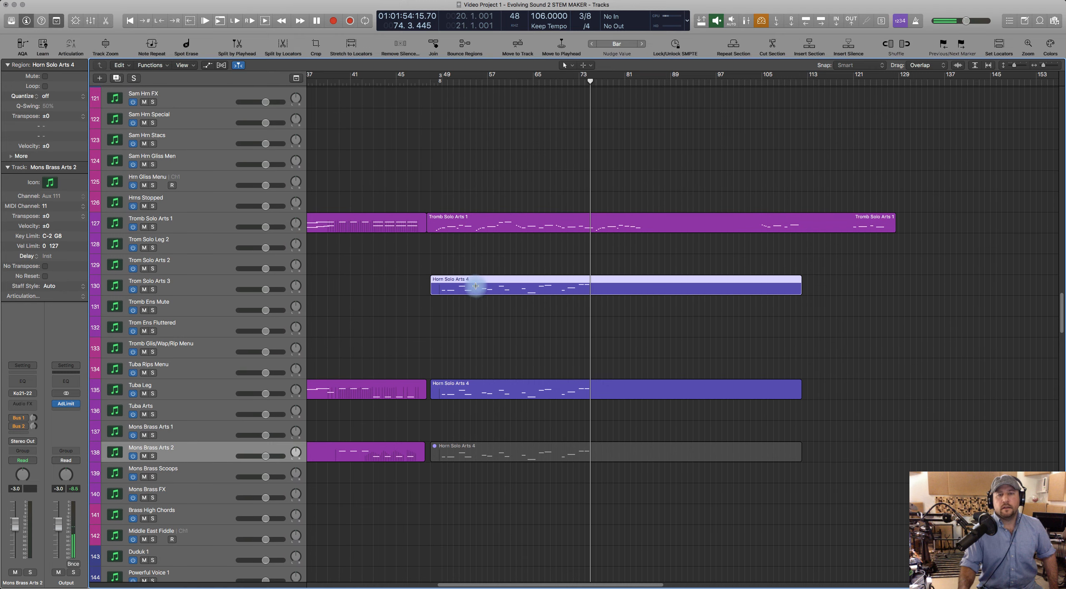
pyautogui.scroll(8, 442, 155)
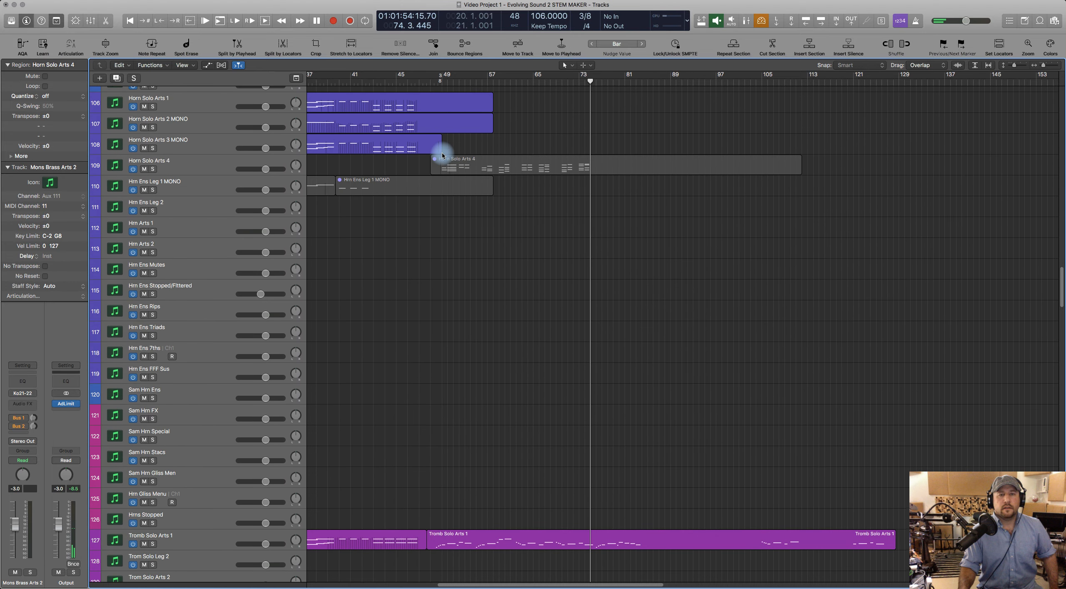
pyautogui.scroll(-5, 519, 431)
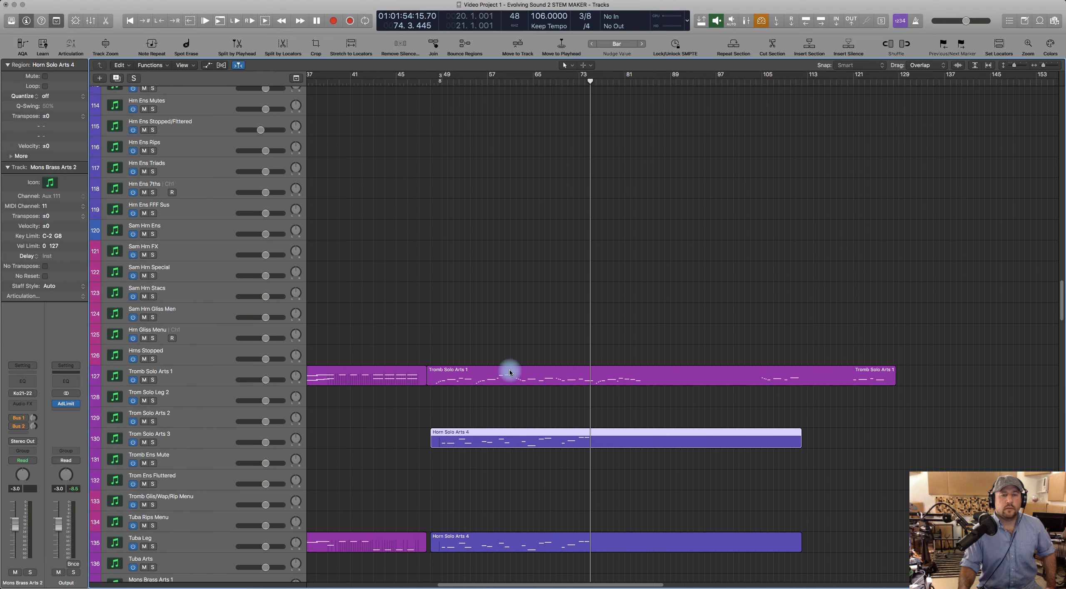
pyautogui.click(476, 372)
pyautogui.moveTo(475, 371); pyautogui.dragTo(474, 360)
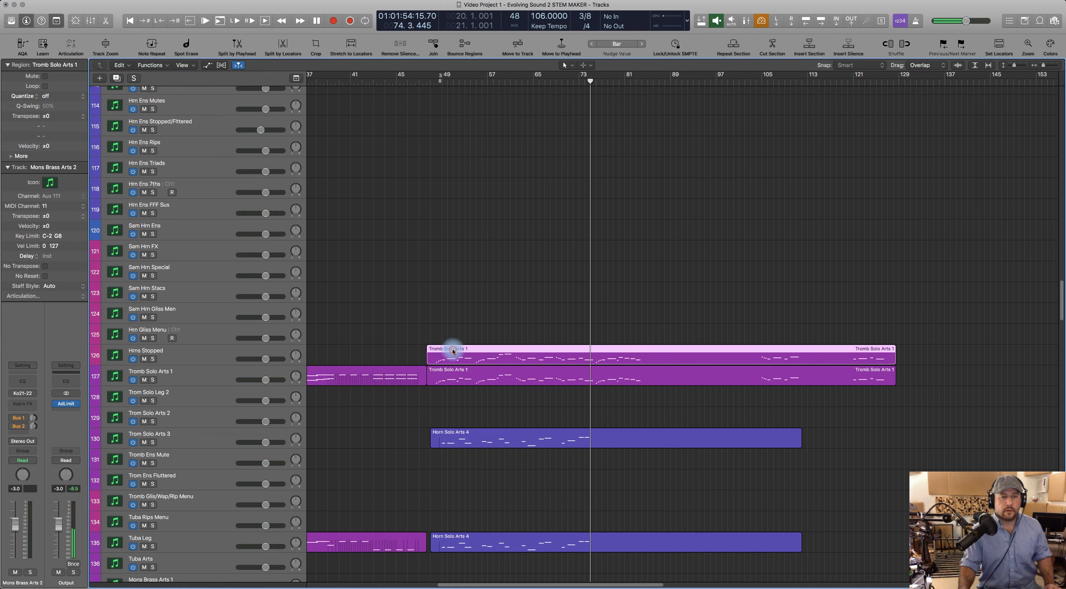
pyautogui.moveTo(453, 351); pyautogui.dragTo(453, 350)
pyautogui.scroll(10, 454, 351)
pyautogui.scroll(3, 453, 351)
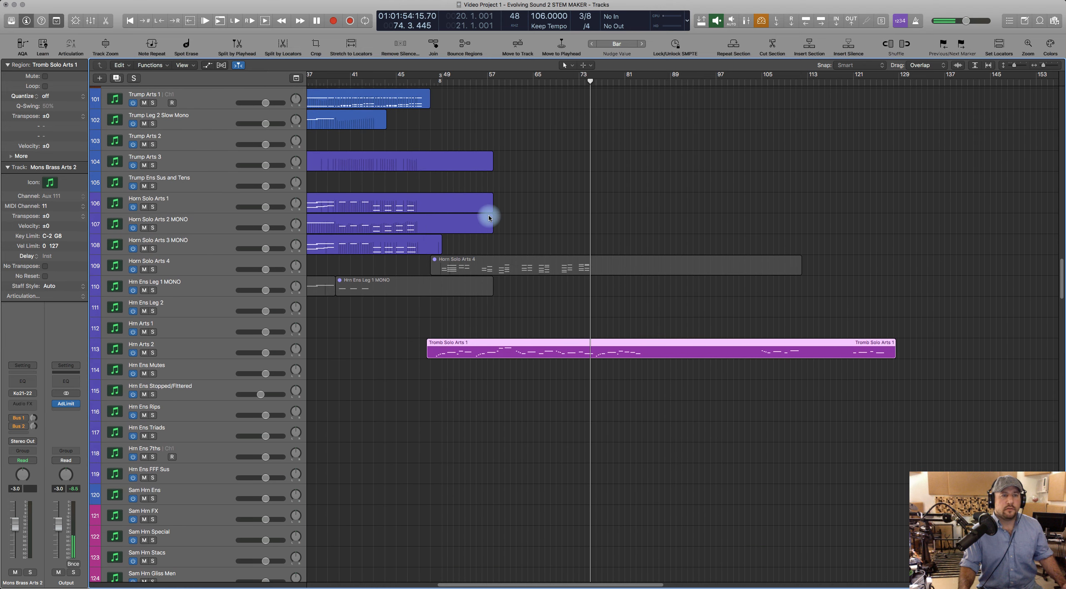
pyautogui.scroll(2, 491, 216)
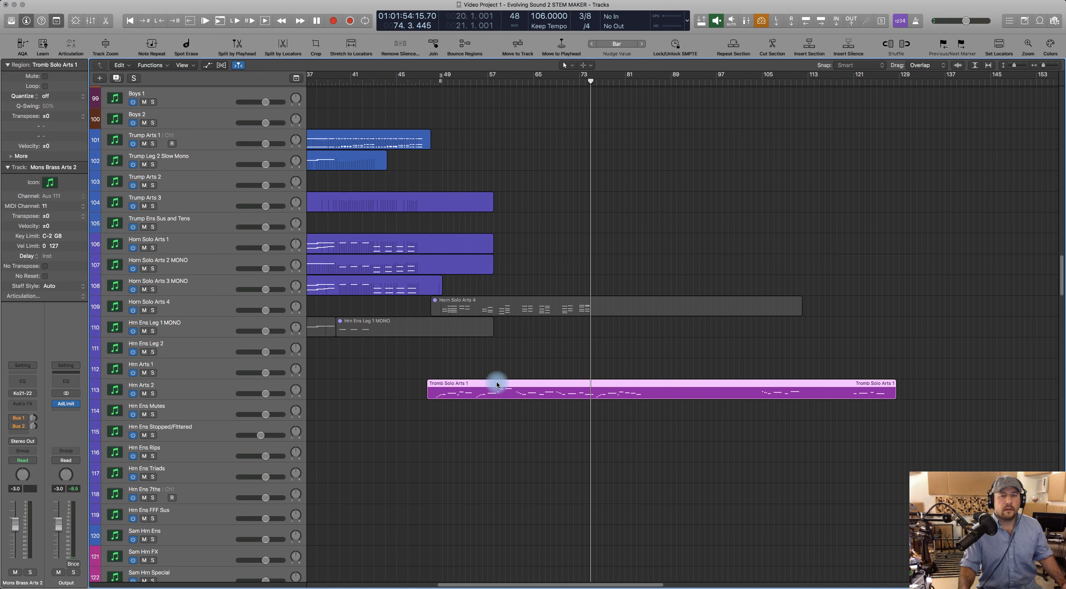
pyautogui.moveTo(497, 384); pyautogui.dragTo(486, 184)
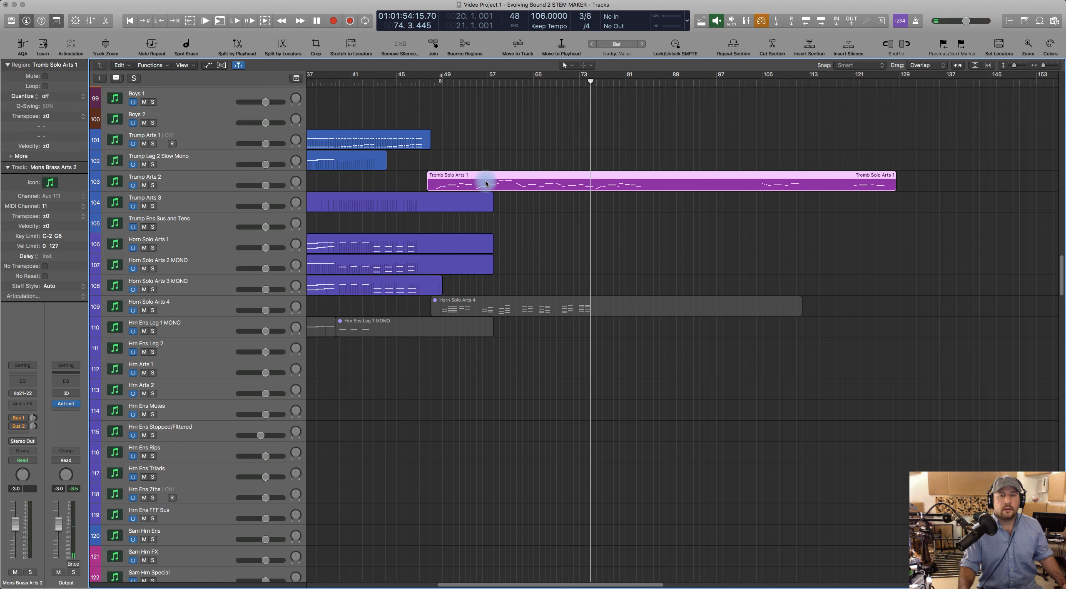
# Step: Transpose the Trump Arts 2 copy's notes from bar 48 to about bar 83 up an octave in the Piano Roll
pyautogui.press('e')
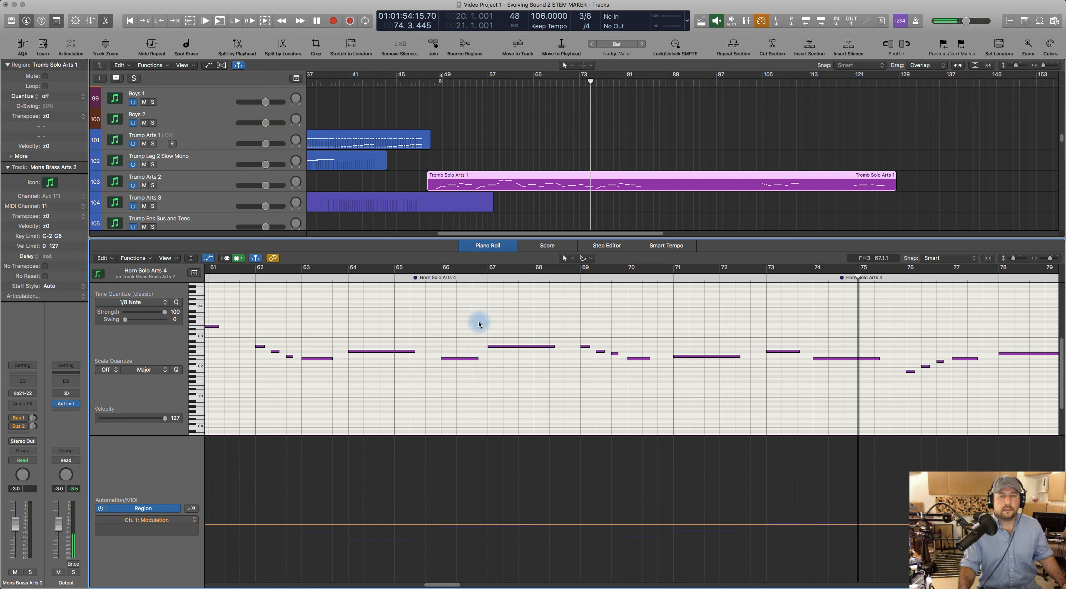
pyautogui.click(476, 371)
pyautogui.press('super+Left')
pyautogui.press('super+Left')
pyautogui.press('super+Left')
pyautogui.press('super+Left')
pyautogui.press('super+Left')
pyautogui.press('super+Left')
pyautogui.press('super+Left')
pyautogui.press('super+Left')
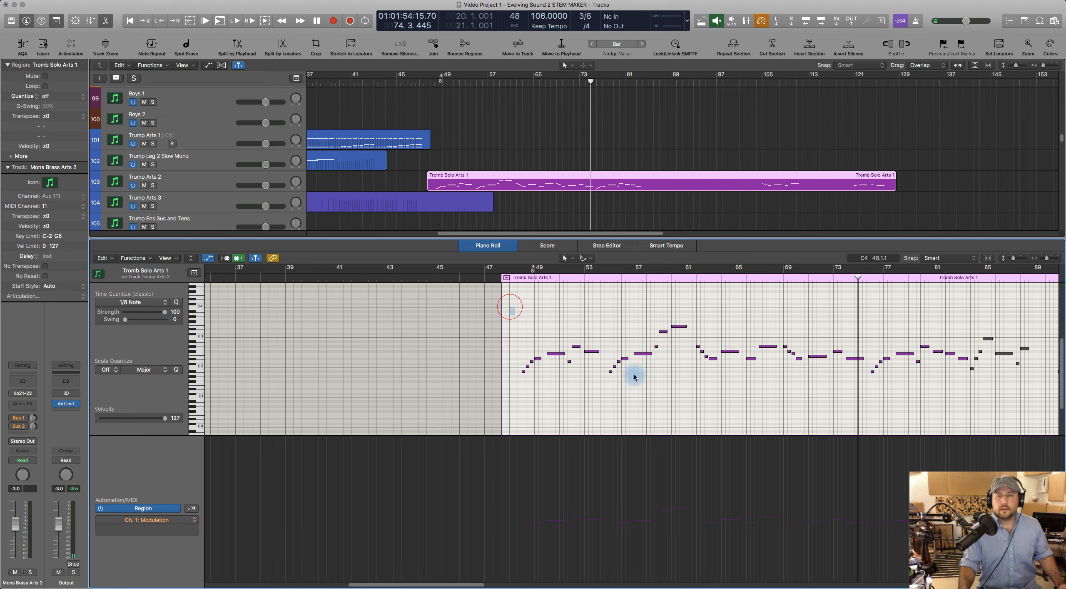
pyautogui.moveTo(635, 377); pyautogui.dragTo(966, 409)
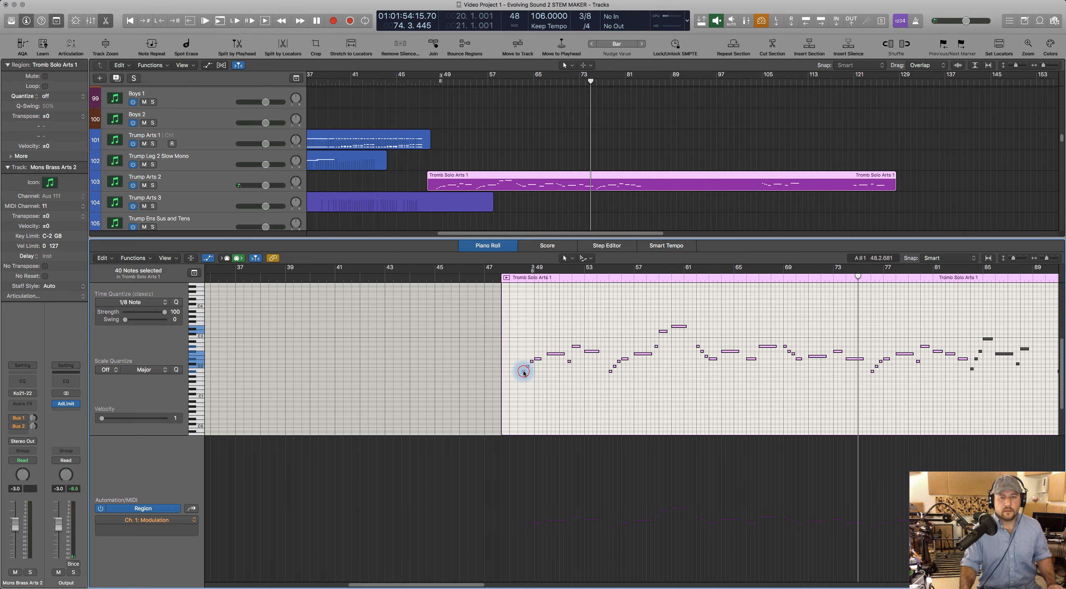
pyautogui.click(524, 372)
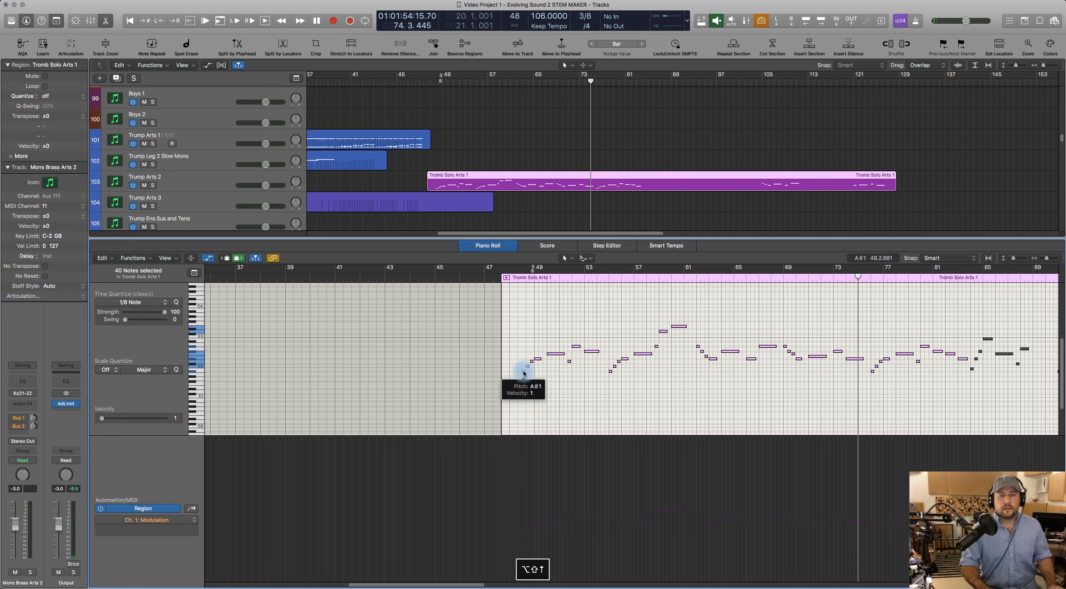
pyautogui.hotkey('alt', 'shift', 'Up')
# Step: Play the layered trumpet melody from bar 48 into bar 68 and close the Piano Roll
pyautogui.click(518, 283)
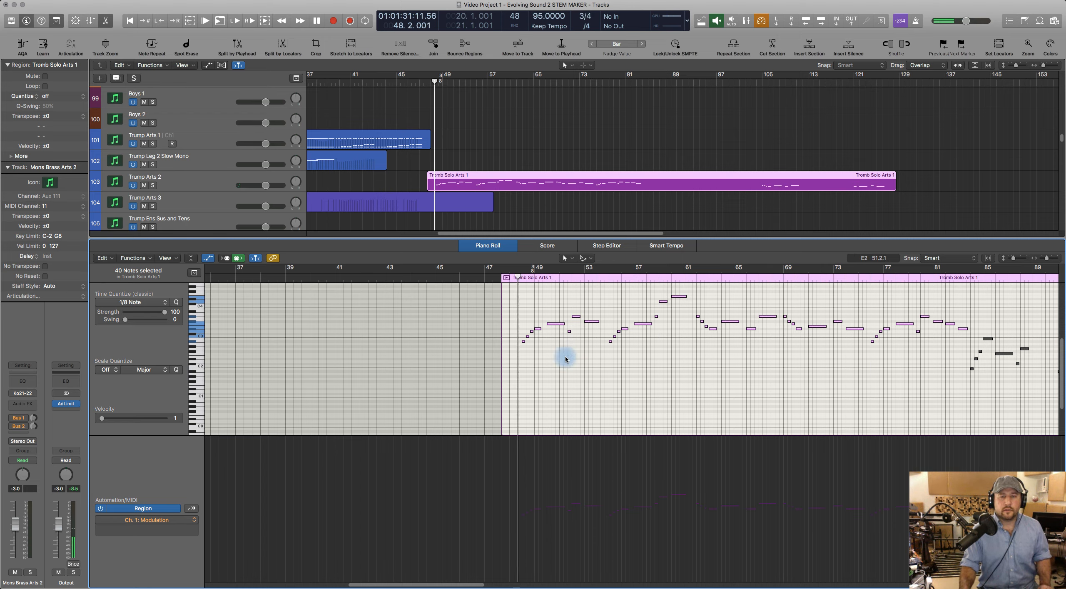
pyautogui.press('space')
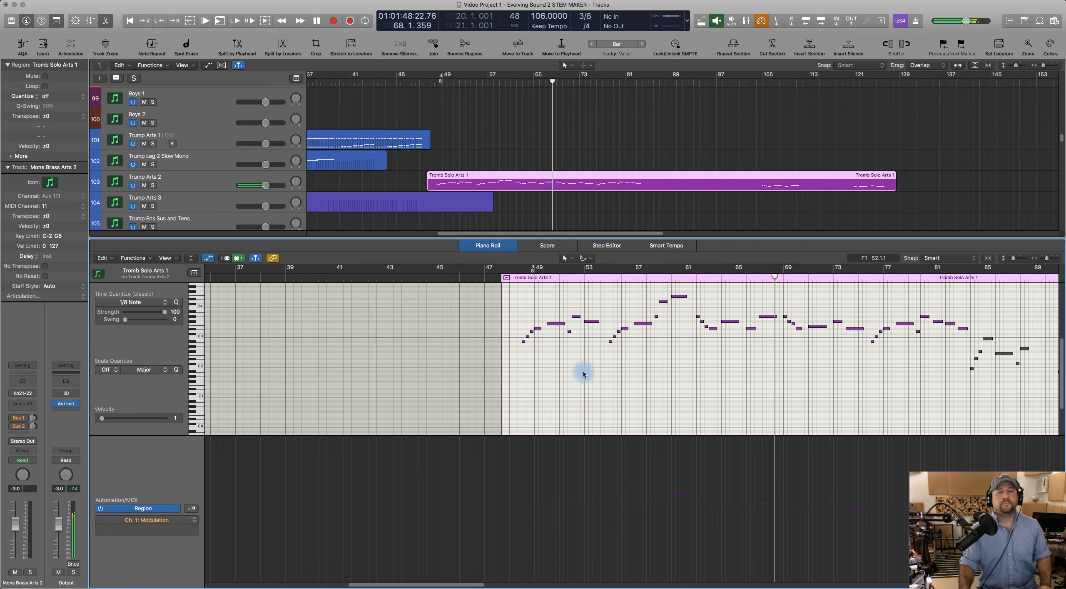
pyautogui.press('space')
pyautogui.click(498, 247)
# Step: Open the Trom Solo Arts 3 region in the Piano Roll and raise its Modulation to the maximum
pyautogui.scroll(-10, 569, 392)
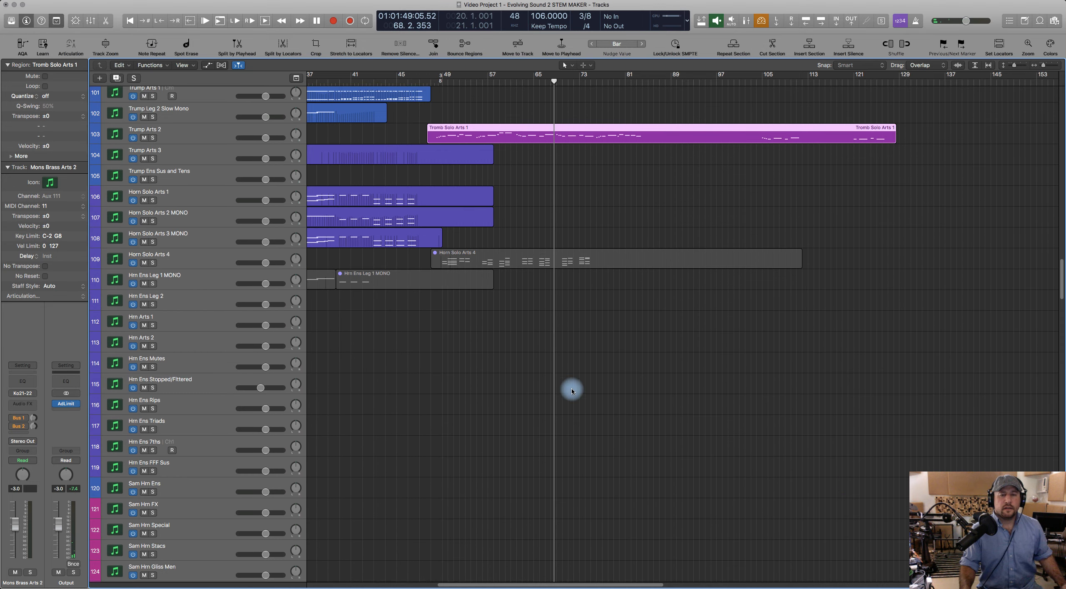
pyautogui.doubleClick(532, 362)
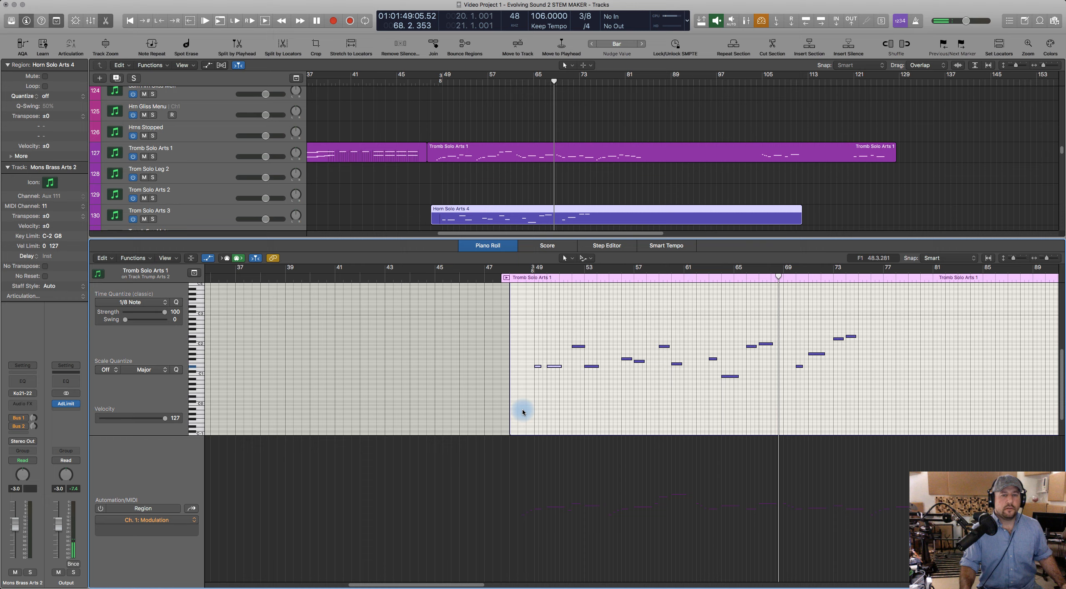
pyautogui.click(554, 386)
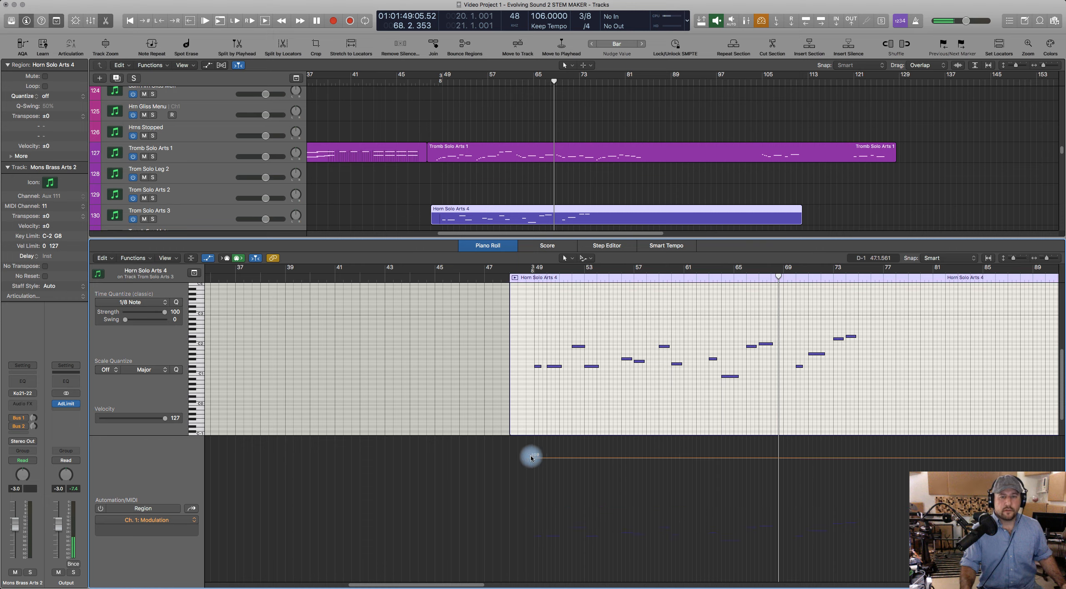
pyautogui.moveTo(532, 458); pyautogui.dragTo(509, 420)
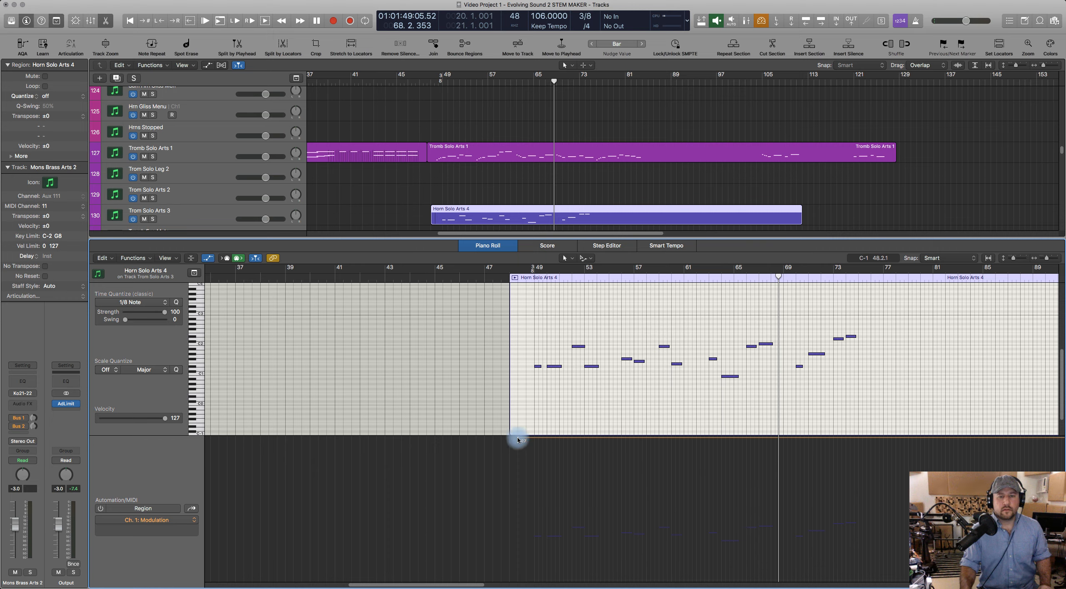
# Step: Set a maximum Modulation point near the start of the Trom Solo Arts 3 region and play the line from bar 48 into bar 53
pyautogui.moveTo(519, 439); pyautogui.dragTo(526, 438)
pyautogui.click(527, 279)
pyautogui.press('space')
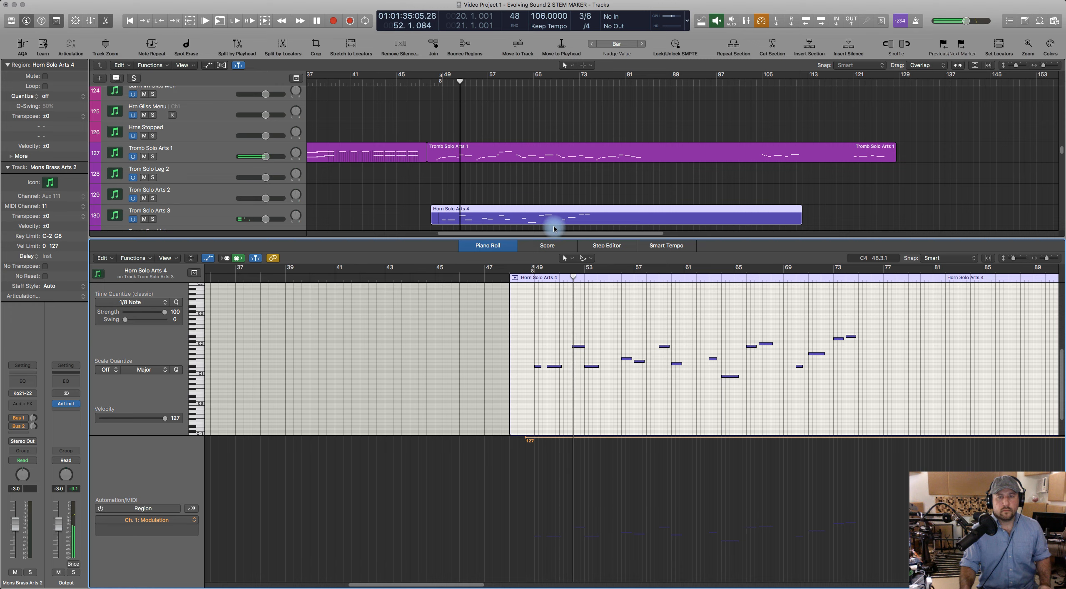
pyautogui.press('space')
pyautogui.click(502, 246)
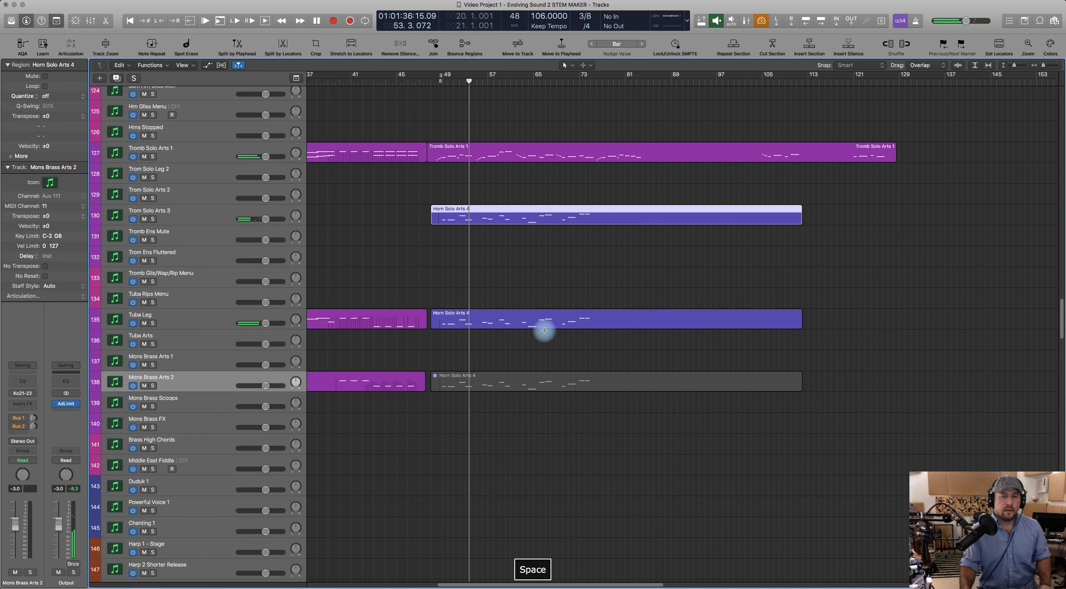
# Step: Open the Tuba Leg region in the Piano Roll, play the layered brass from bar 48, and close the editor during playback
pyautogui.doubleClick(477, 317)
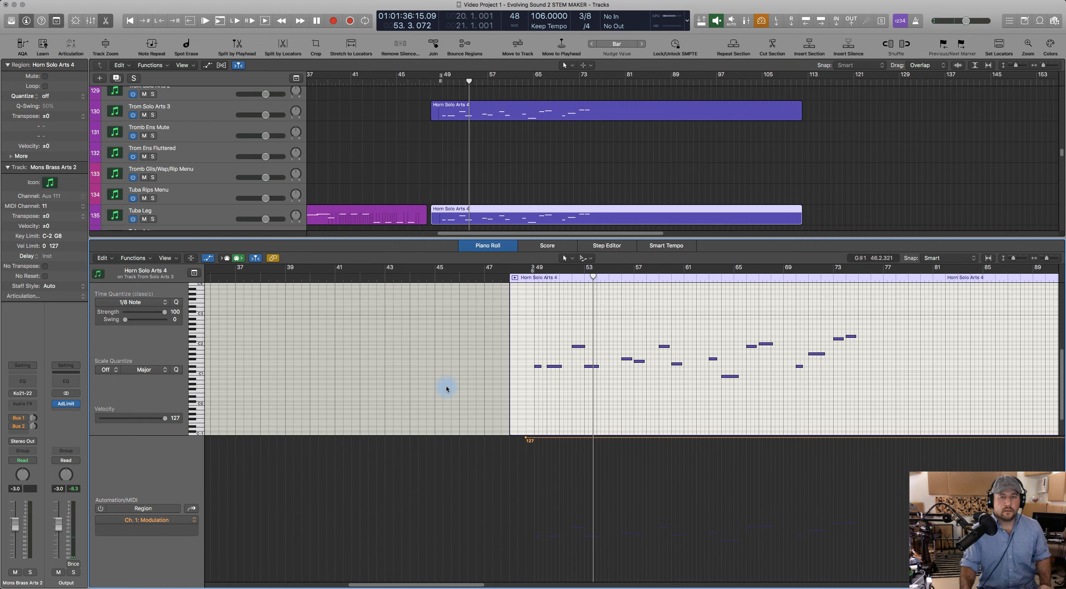
pyautogui.click(529, 282)
pyautogui.press('space')
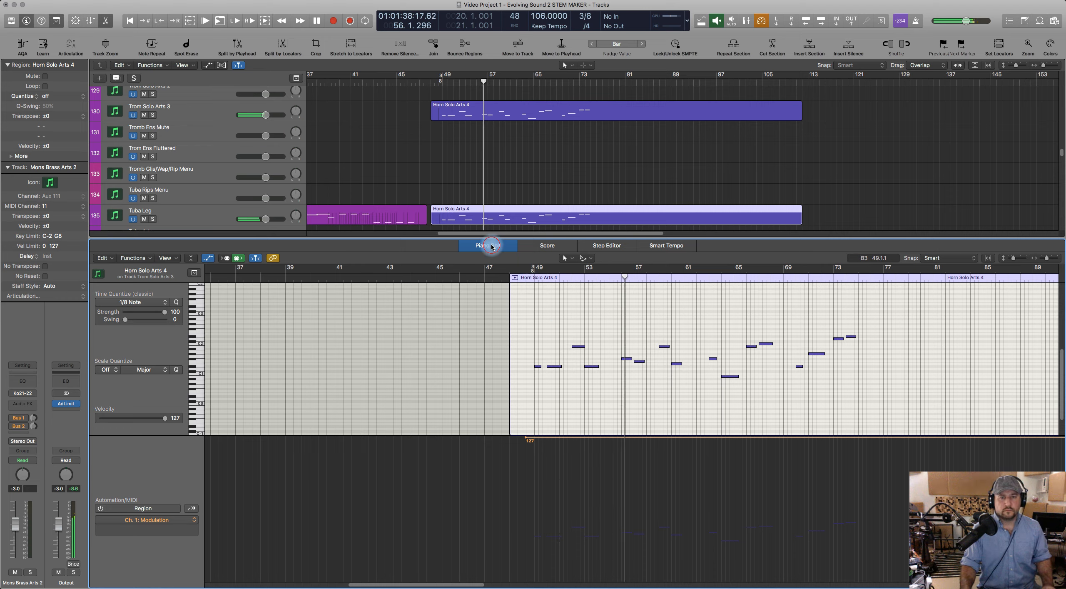
pyautogui.press('e')
pyautogui.scroll(6, 505, 239)
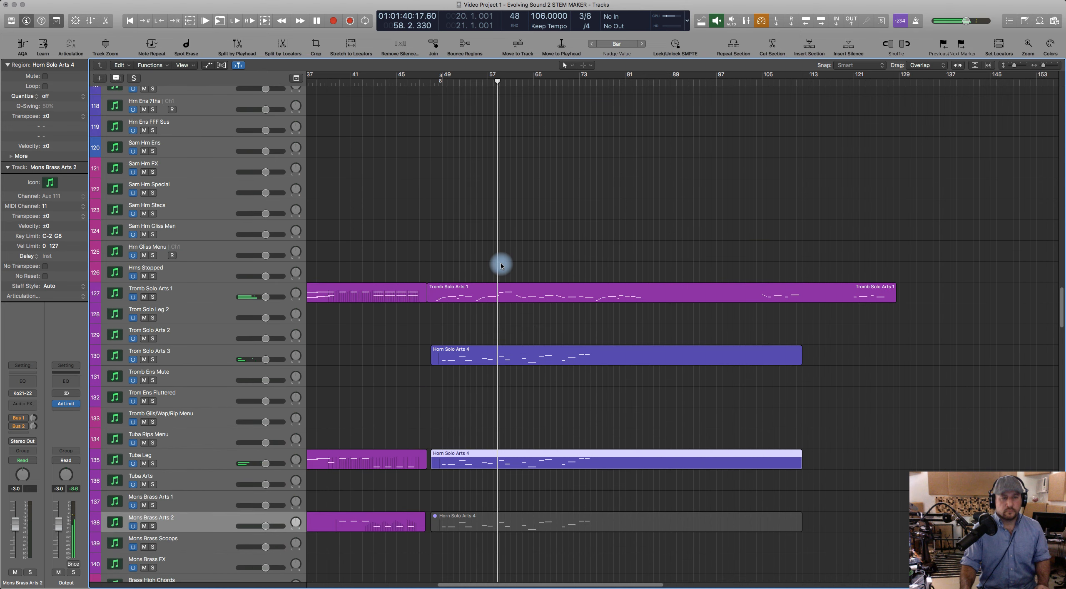
pyautogui.scroll(10, 502, 263)
pyautogui.scroll(15, 498, 274)
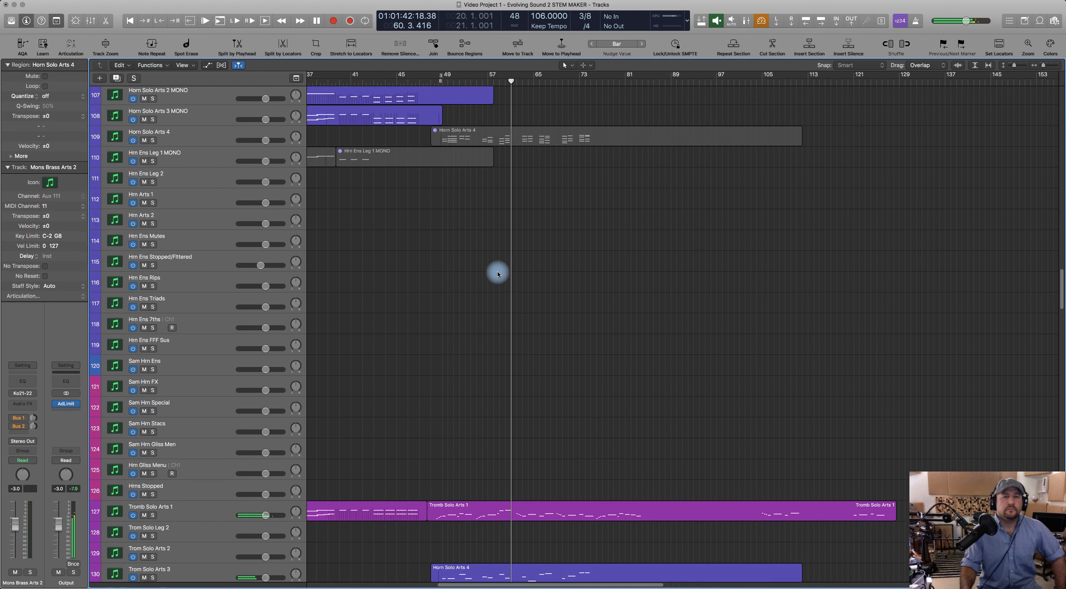
pyautogui.scroll(7, 498, 274)
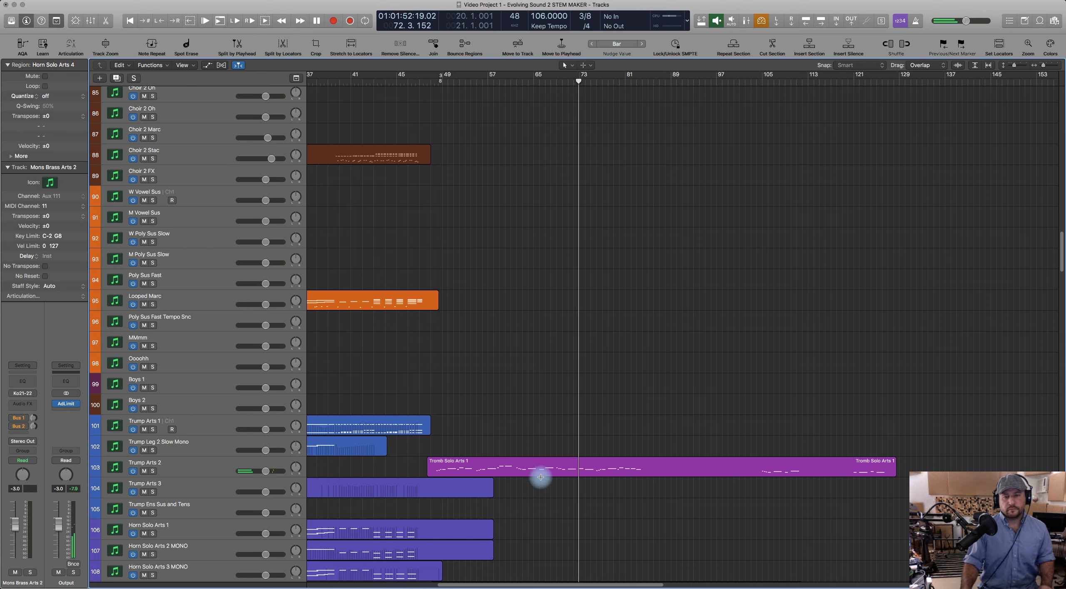
# Step: Open the Trump Arts 2 copy and the Tromb Solo Arts 1 region together in the Piano Roll
pyautogui.doubleClick(554, 464)
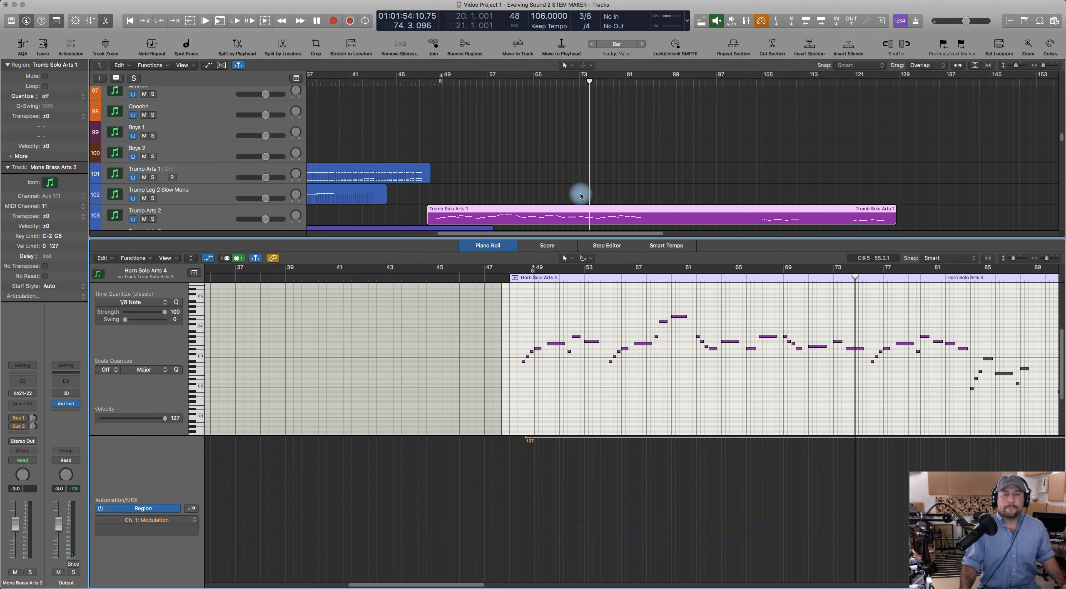
pyautogui.scroll(-15, 582, 195)
pyautogui.hscroll(3, 581, 195)
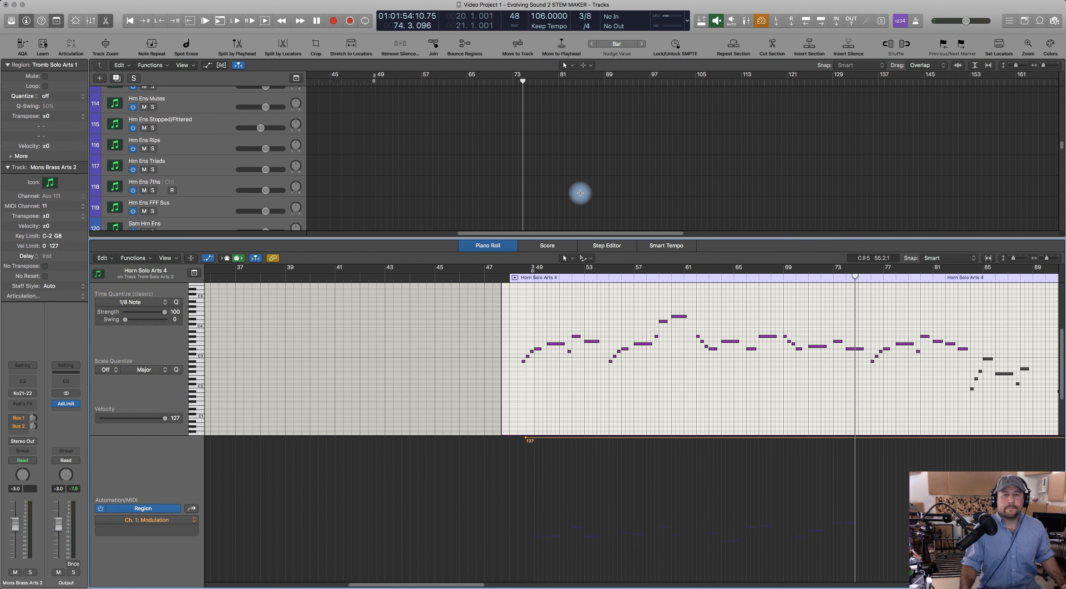
pyautogui.scroll(-12, 580, 193)
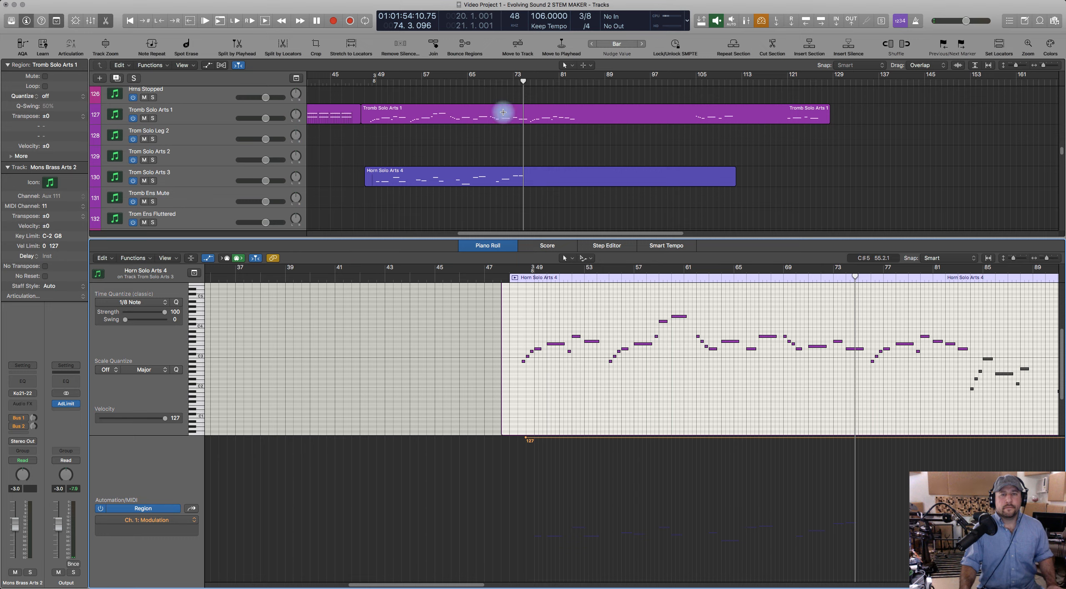
pyautogui.keyDown('shift'); pyautogui.click(503, 112); pyautogui.keyUp('shift')
pyautogui.press('e')
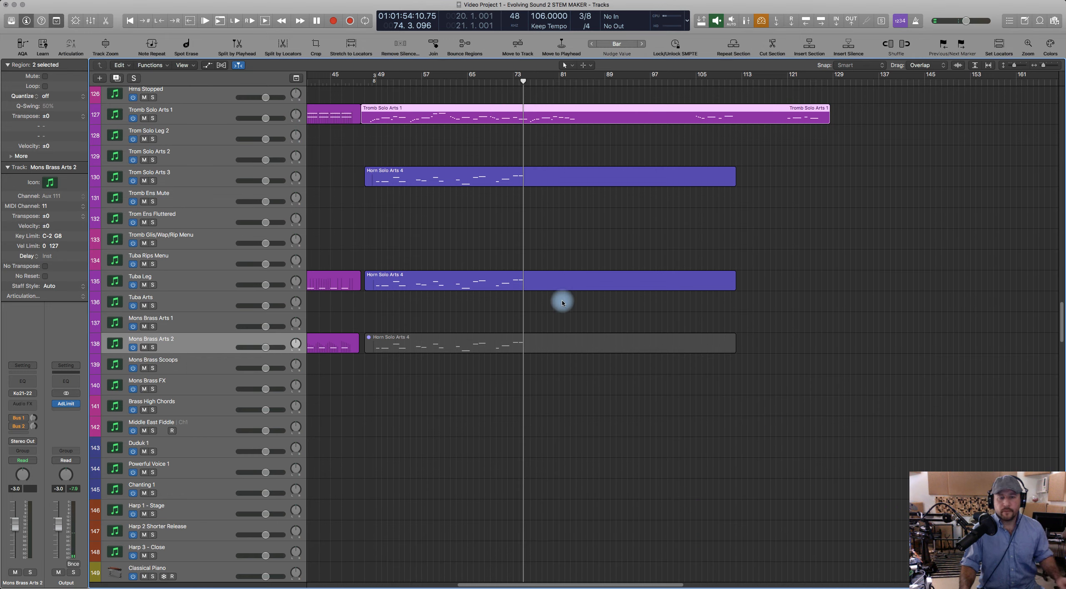
pyautogui.press('e')
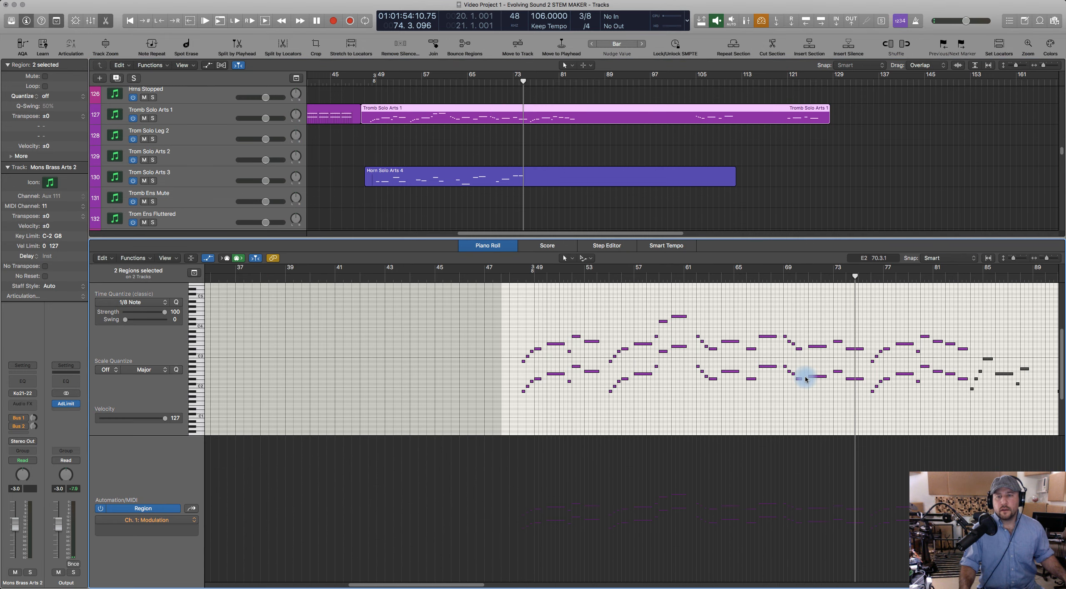
# Step: Play the combined trumpet and trombone melody from bar 70 into bar 74
pyautogui.scroll(5, 806, 379)
pyautogui.hscroll(-15, 805, 377)
pyautogui.hscroll(13, 807, 375)
pyautogui.hscroll(8, 792, 367)
pyautogui.click(433, 277)
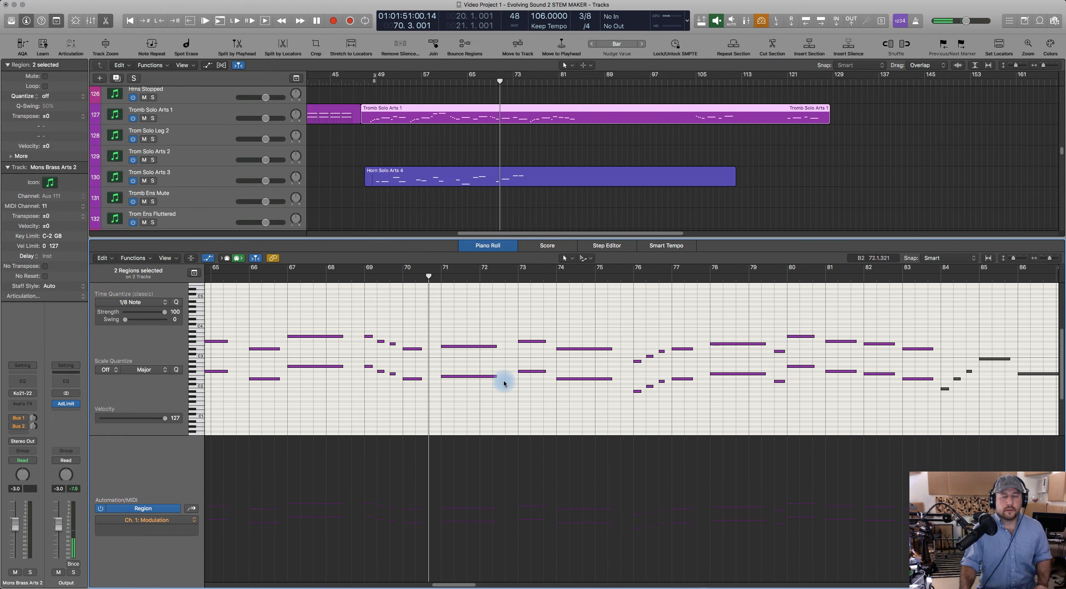
pyautogui.press('space')
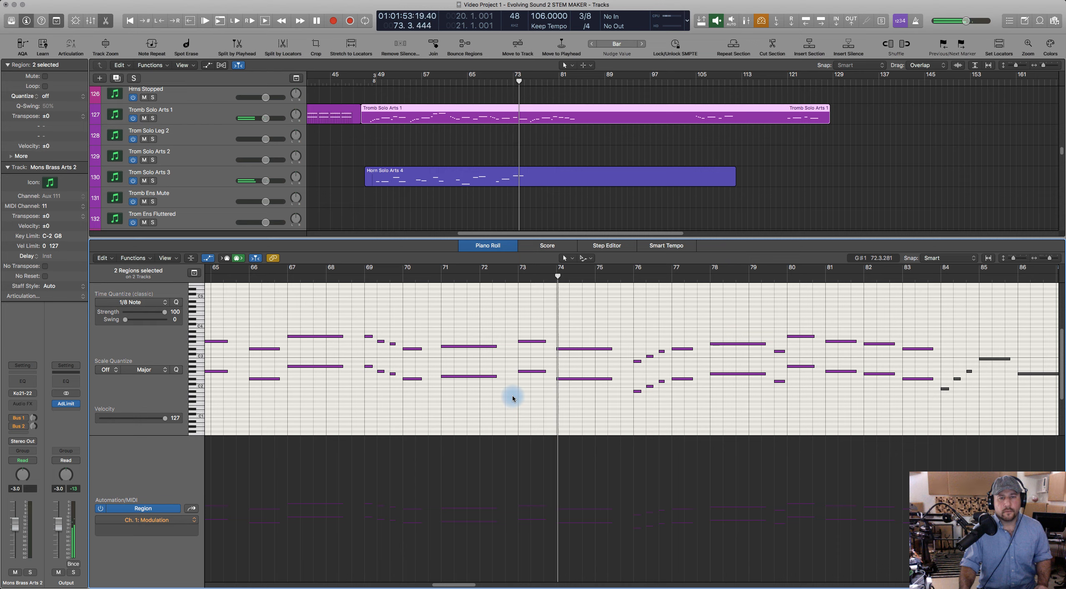
pyautogui.press('space')
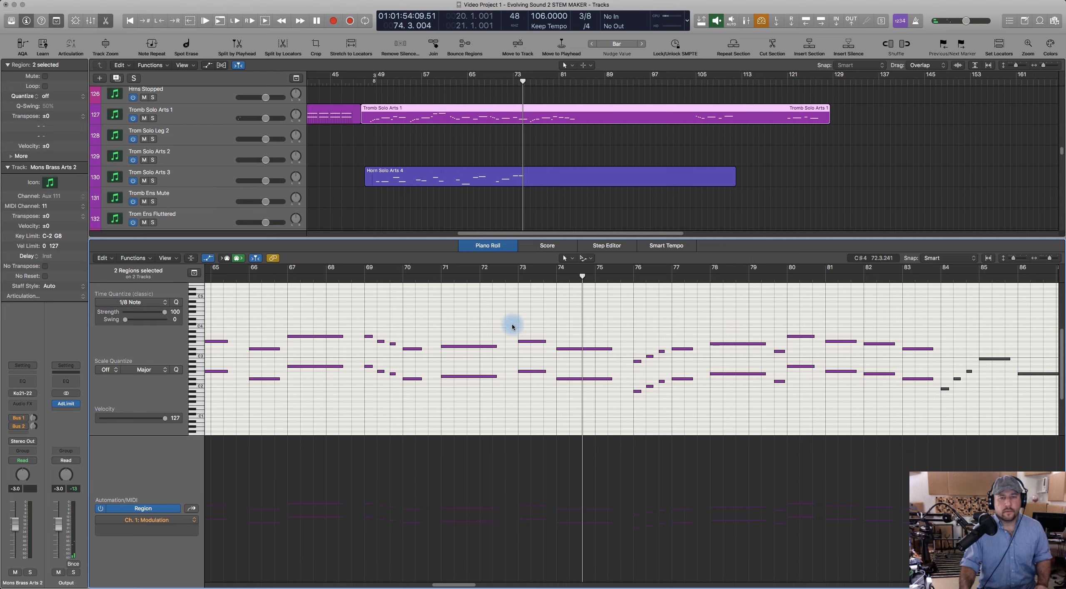
# Step: Try lowering the paired trumpet and trombone notes at bar 73 by three semitones and play from bar 70
pyautogui.moveTo(508, 330); pyautogui.dragTo(527, 383)
pyautogui.click(433, 280)
pyautogui.press('space')
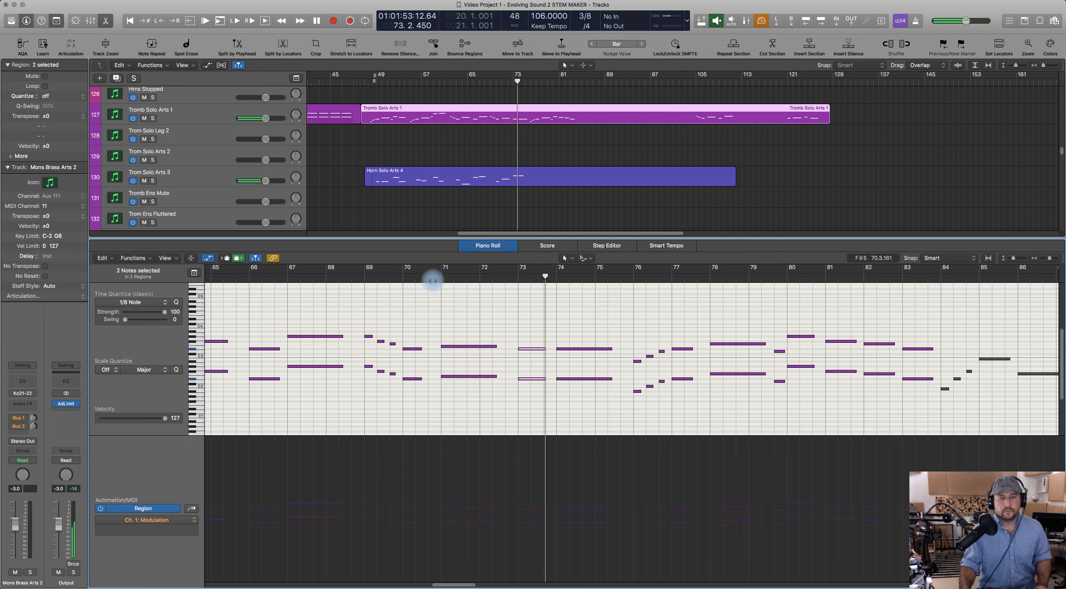
pyautogui.press('space')
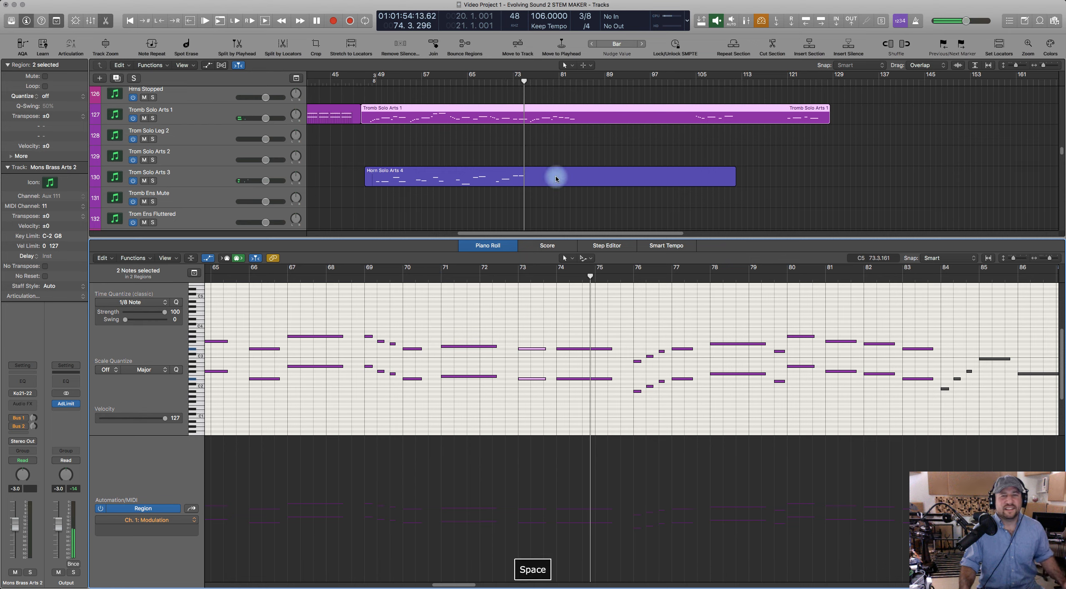
# Step: Show the Trom Solo Arts 3 notes alongside, raise the paired melody notes at bar 73 by three semitones, and replay from bar 70
pyautogui.keyDown('shift'); pyautogui.click(518, 174); pyautogui.keyUp('shift')
pyautogui.click(534, 349)
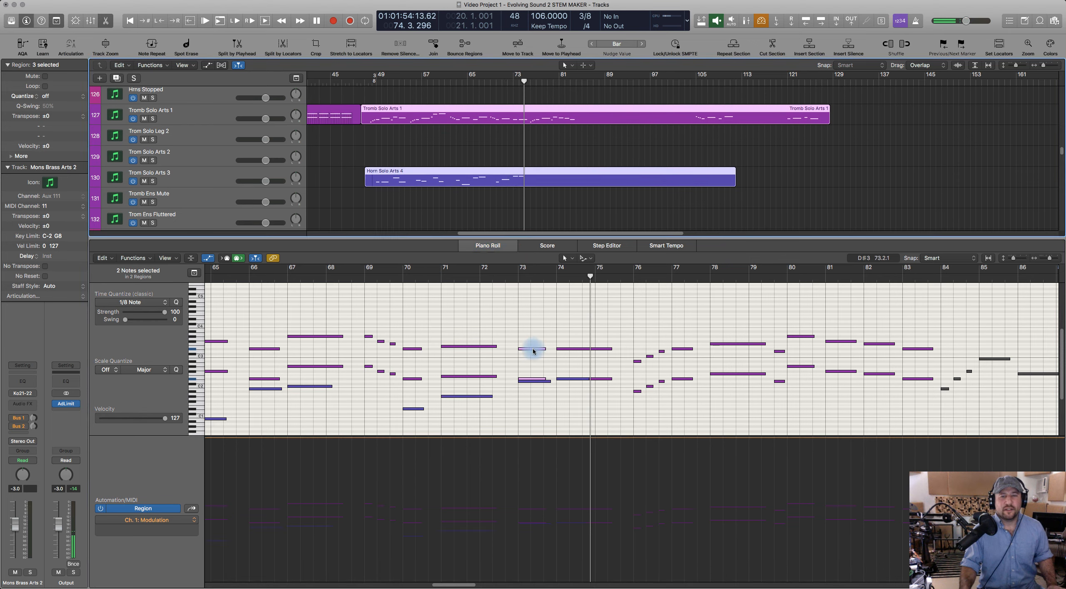
pyautogui.click(532, 349)
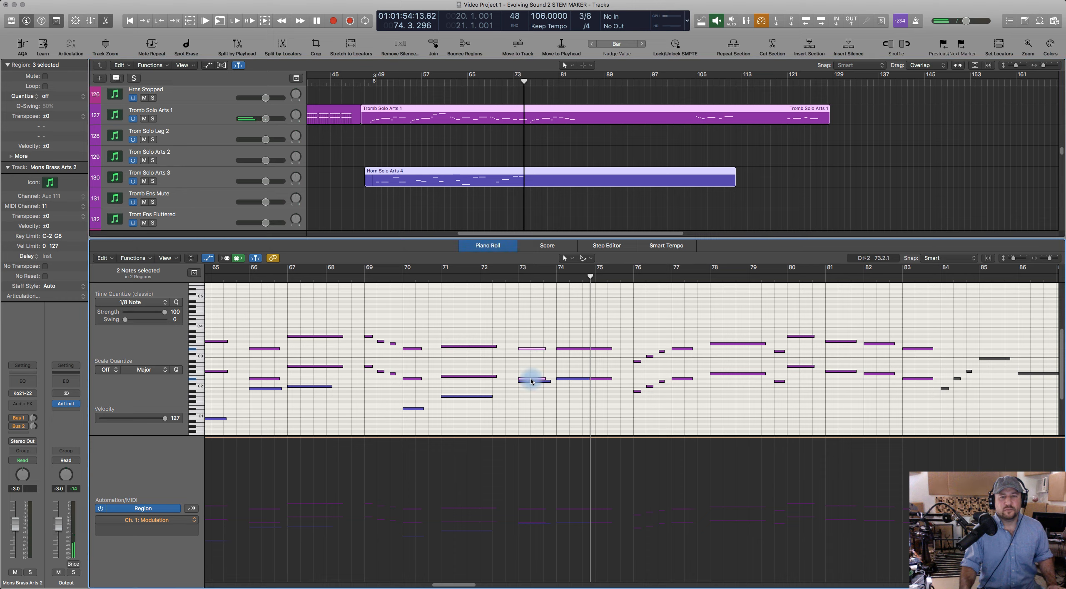
pyautogui.moveTo(530, 380); pyautogui.dragTo(529, 373)
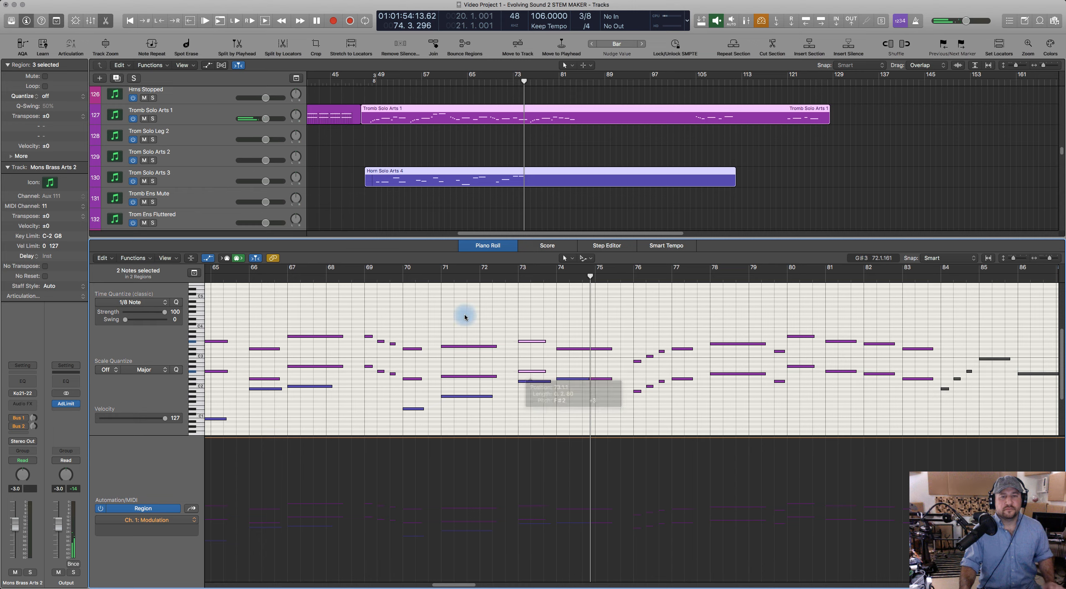
pyautogui.click(435, 280)
pyautogui.press('space')
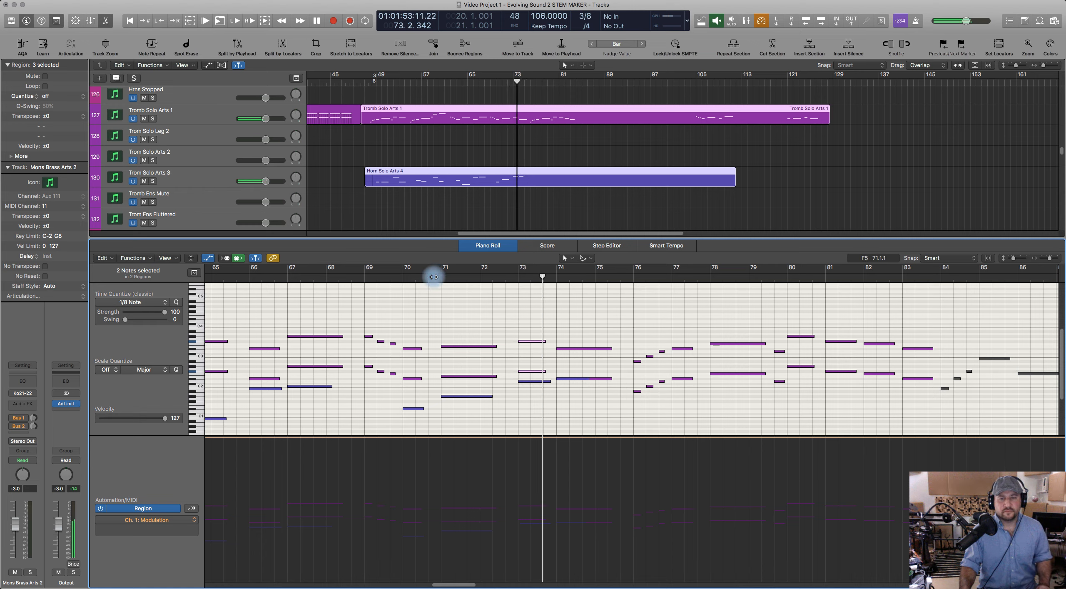
pyautogui.press('space')
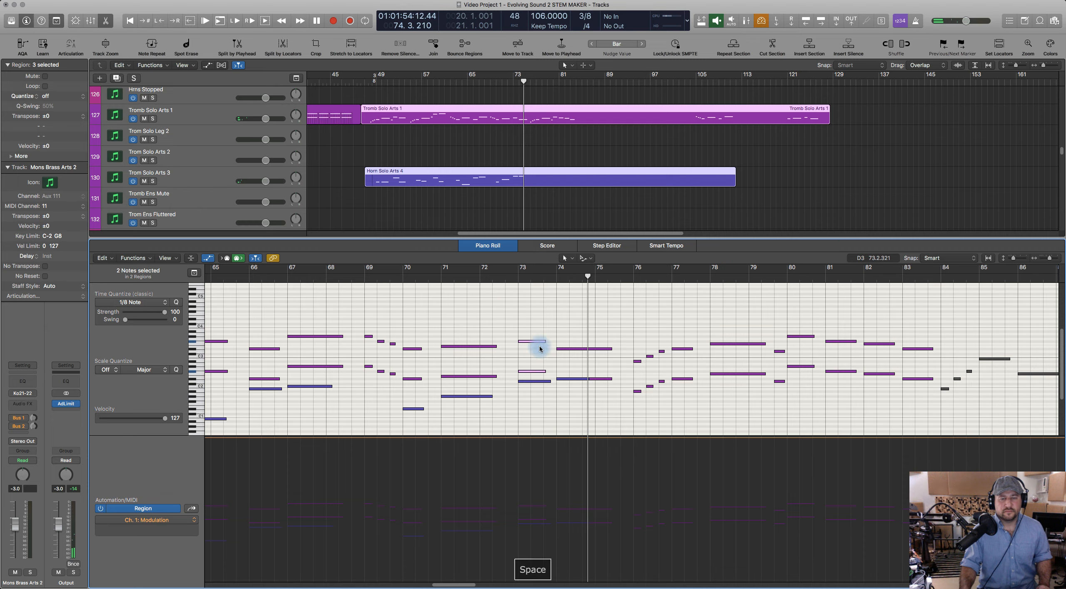
# Step: Close the Piano Roll, clear the region selection, and play the arrangement from bar 36 into bar 74
pyautogui.keyDown('shift'); pyautogui.click(478, 174); pyautogui.keyUp('shift')
pyautogui.doubleClick(490, 245)
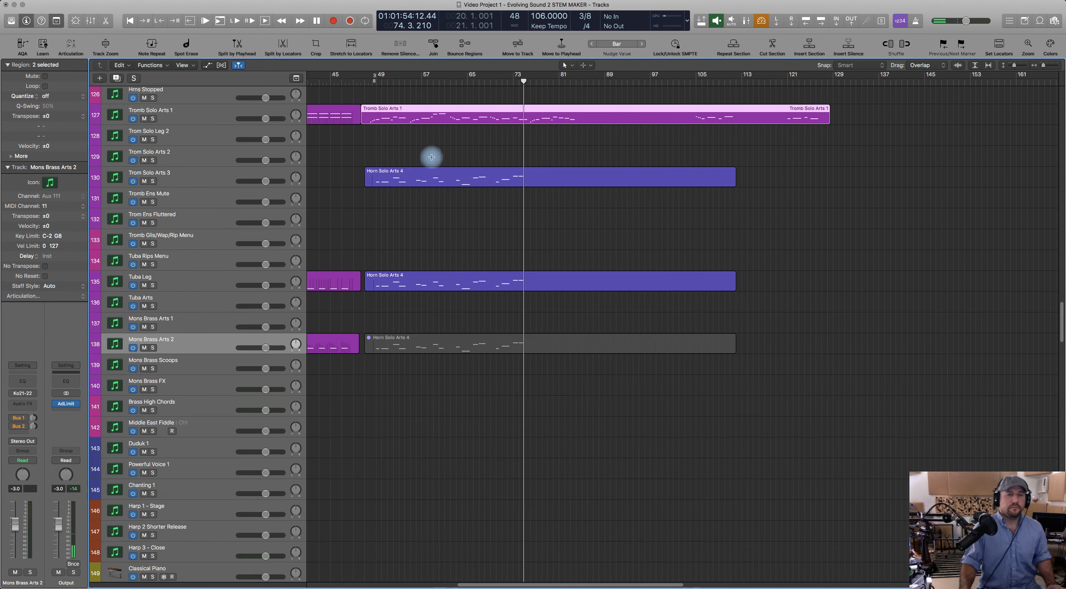
pyautogui.click(421, 143)
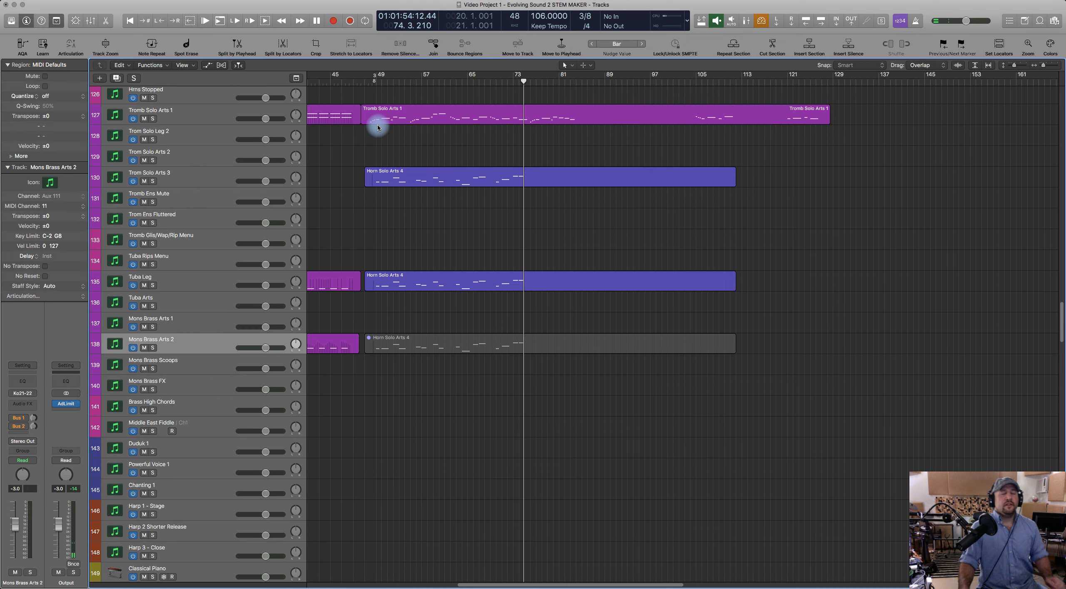
pyautogui.scroll(-2, 420, 220)
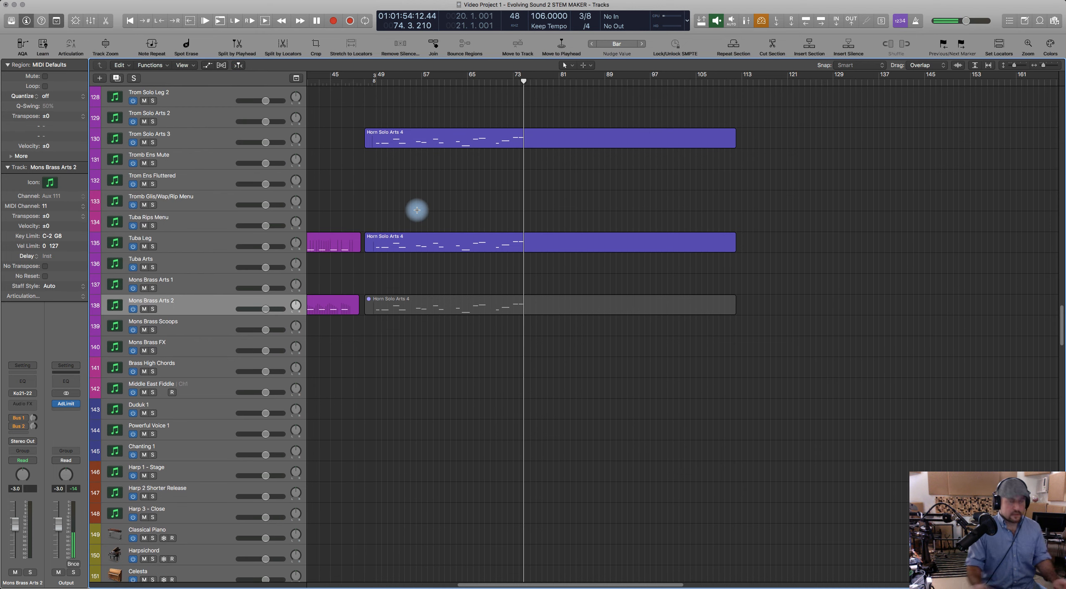
pyautogui.scroll(5, 427, 219)
pyautogui.hscroll(-5, 427, 219)
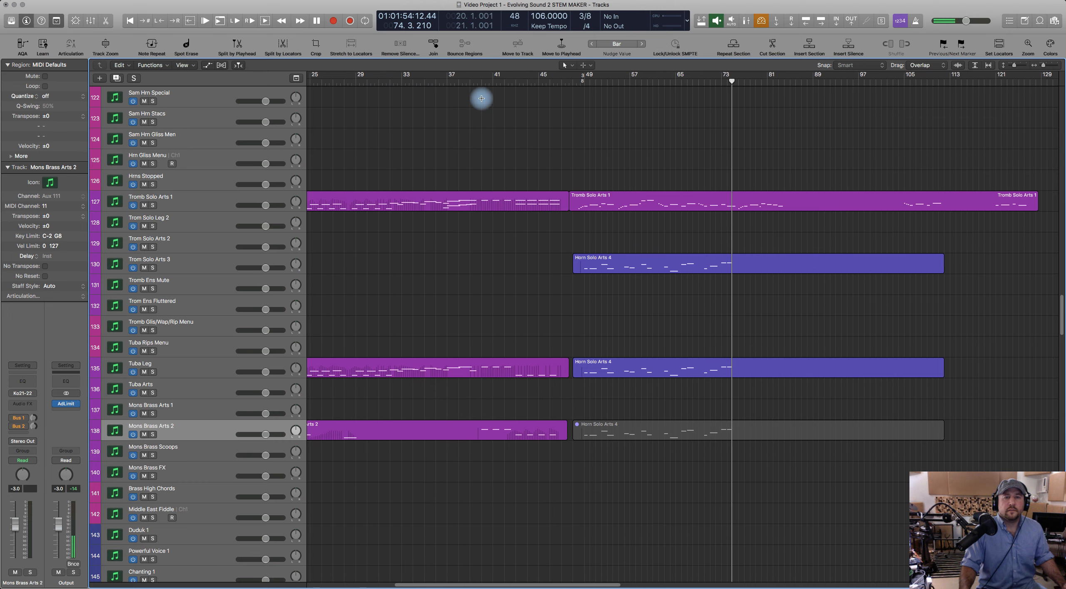
pyautogui.click(438, 82)
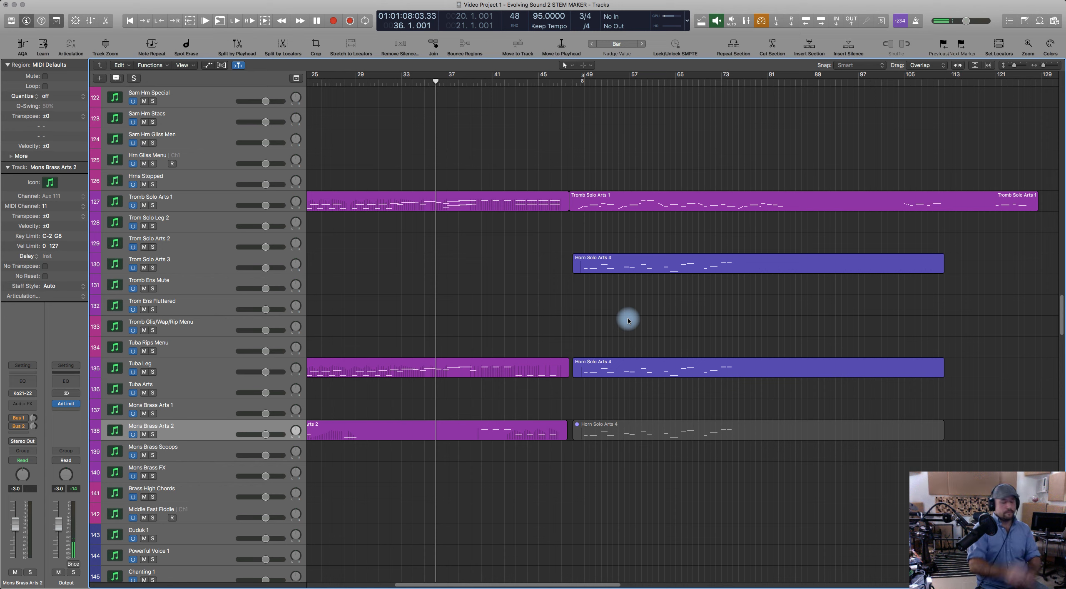
pyautogui.press('space')
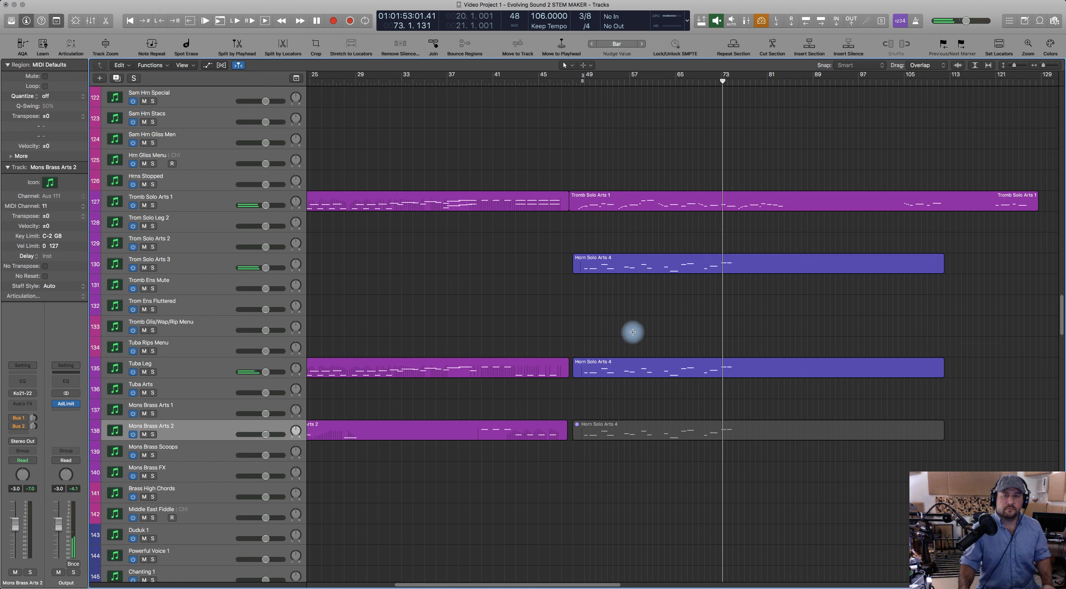
pyautogui.press('space')
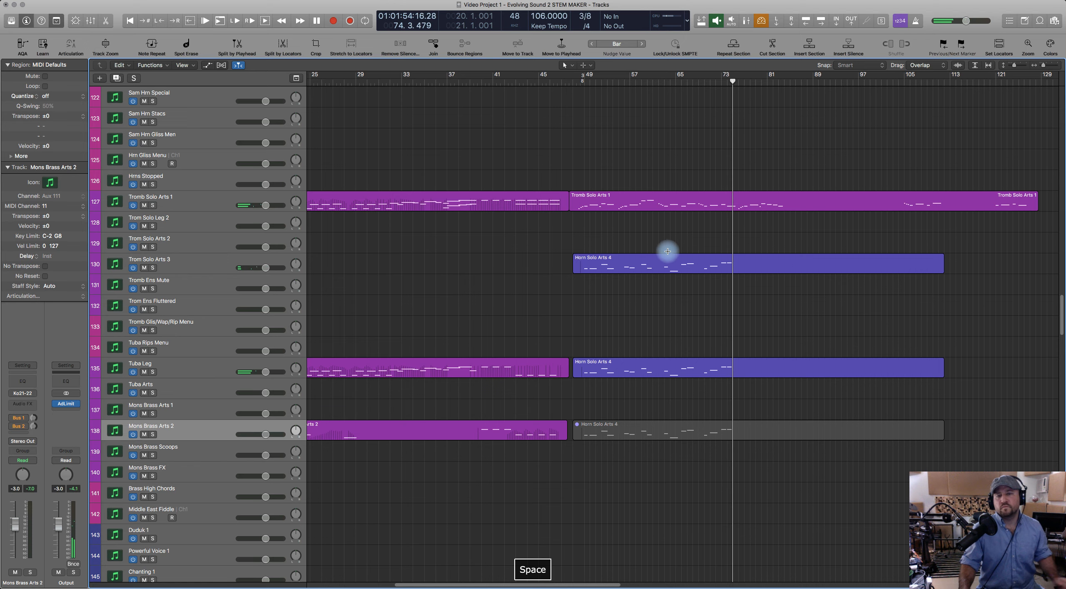
# Step: Open the muted Horn Solo Arts 4 region in the Piano Roll and examine its chords alongside the neighbouring horn and trumpet regions
pyautogui.scroll(4, 699, 257)
pyautogui.hscroll(2, 698, 256)
pyautogui.hscroll(1, 537, 479)
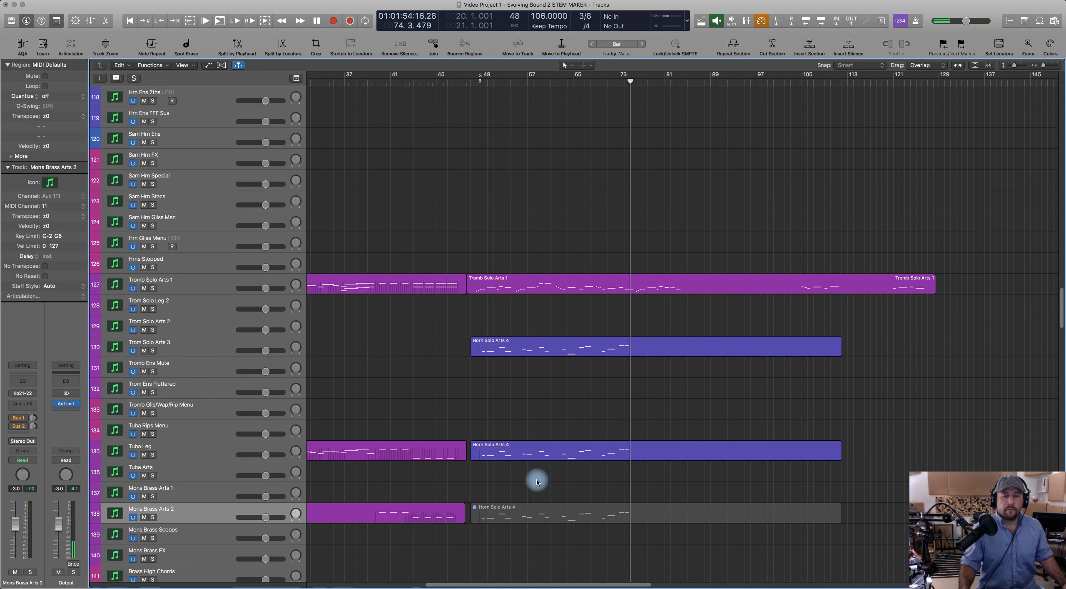
pyautogui.scroll(-10, 537, 478)
pyautogui.scroll(20, 542, 383)
pyautogui.doubleClick(533, 320)
pyautogui.hscroll(-10, 484, 351)
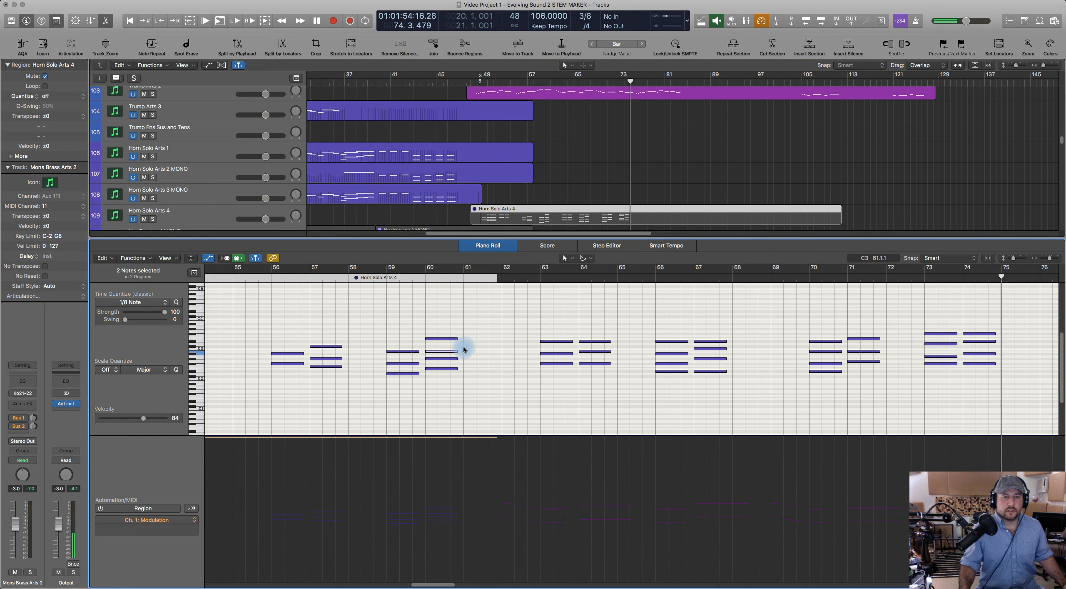
pyautogui.hscroll(-5, 576, 185)
pyautogui.scroll(-3, 675, 186)
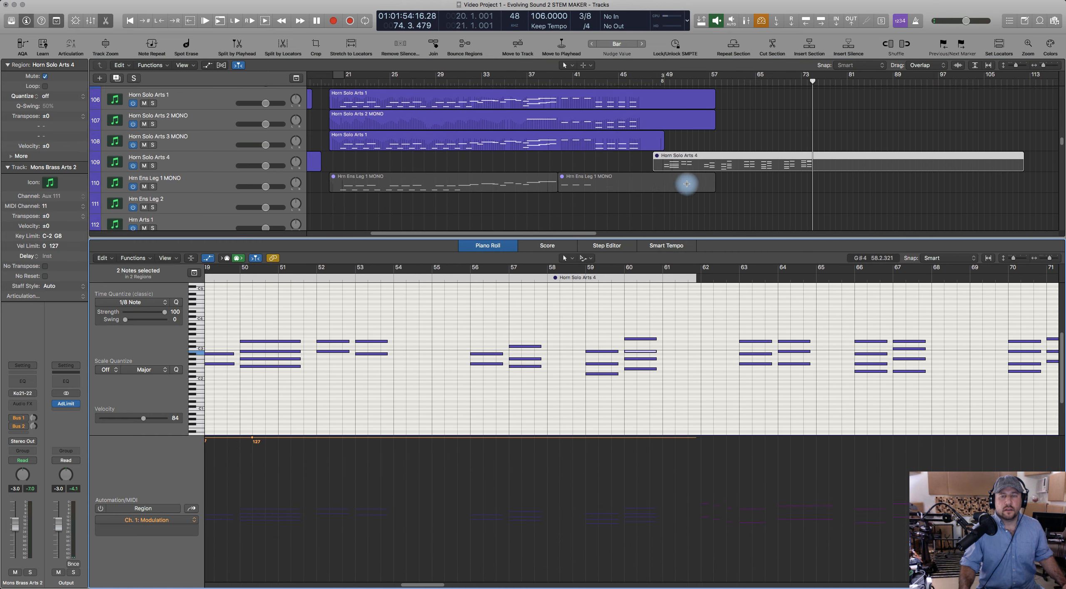
pyautogui.scroll(6, 731, 174)
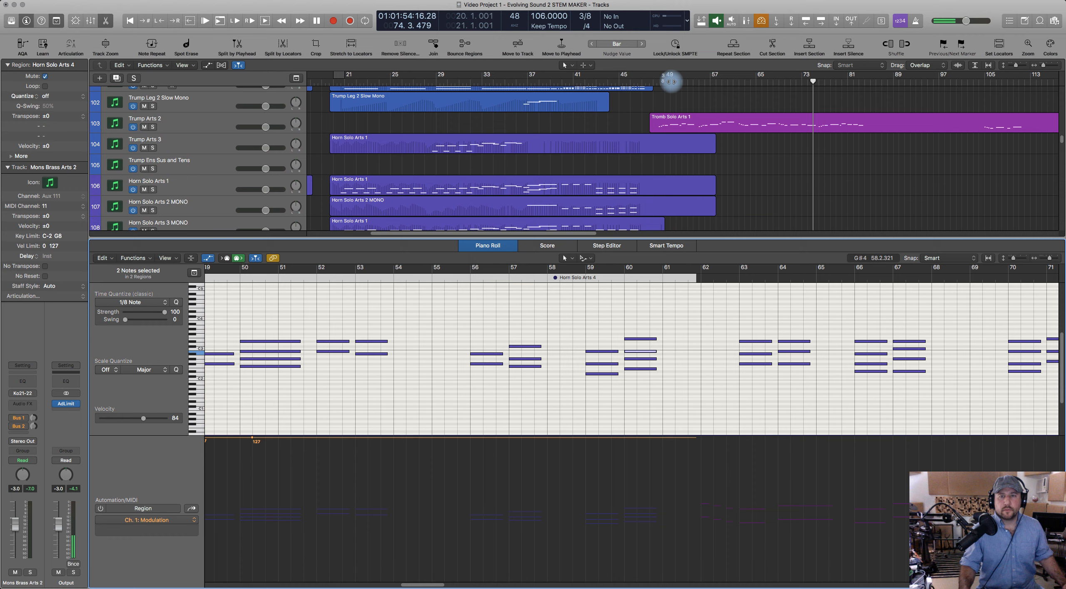
# Step: Show the Trump Arts 2 track's Tromb Solo Arts 1 region with the Tuba Leg track's Horn Solo Arts 4 region, and place the playhead at 48.2
pyautogui.click(703, 121)
pyautogui.scroll(-5, 737, 185)
pyautogui.scroll(-8, 738, 185)
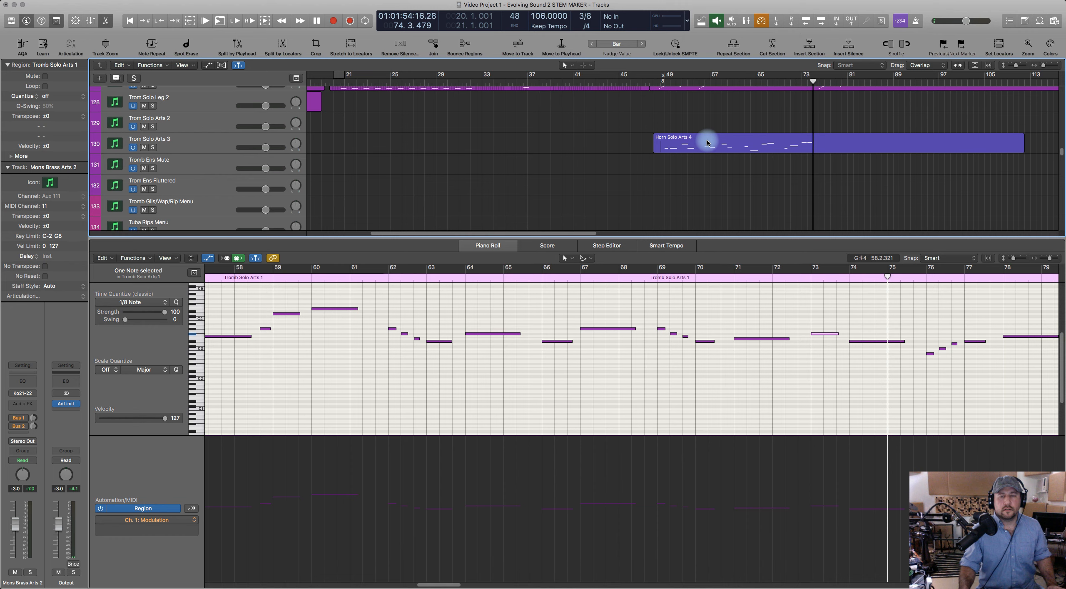
pyautogui.scroll(-1, 706, 141)
pyautogui.keyDown('shift'); pyautogui.click(705, 220); pyautogui.keyUp('shift')
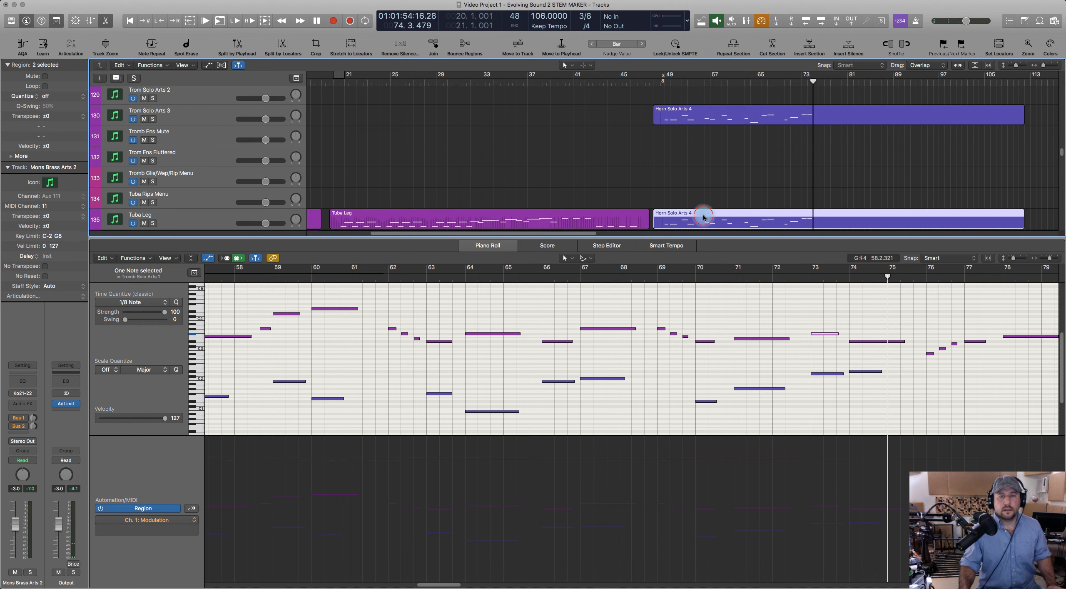
pyautogui.hscroll(-5, 494, 333)
pyautogui.hscroll(-3, 437, 329)
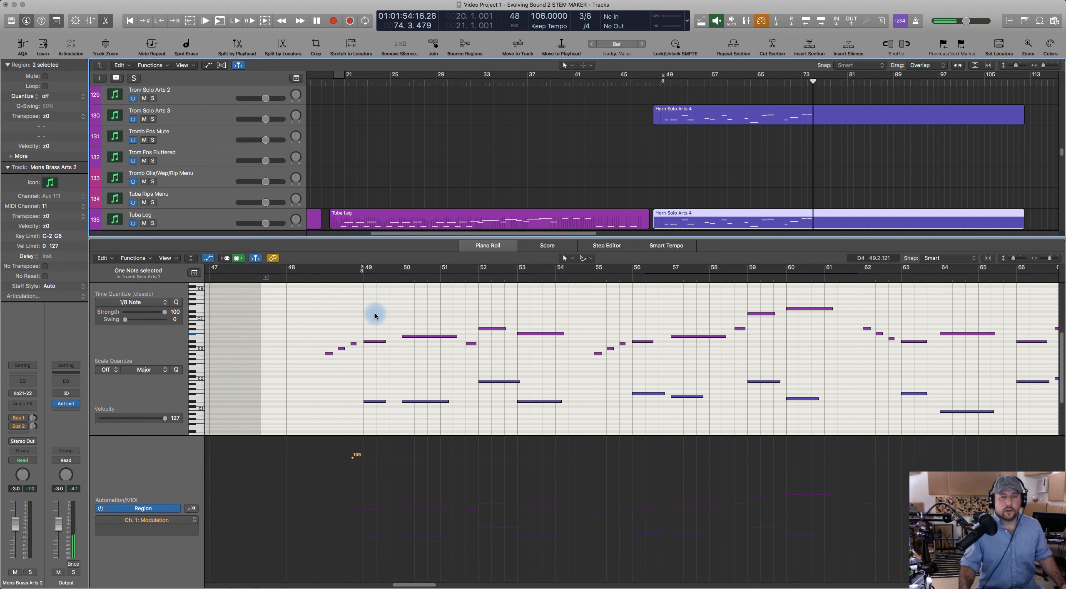
pyautogui.click(313, 275)
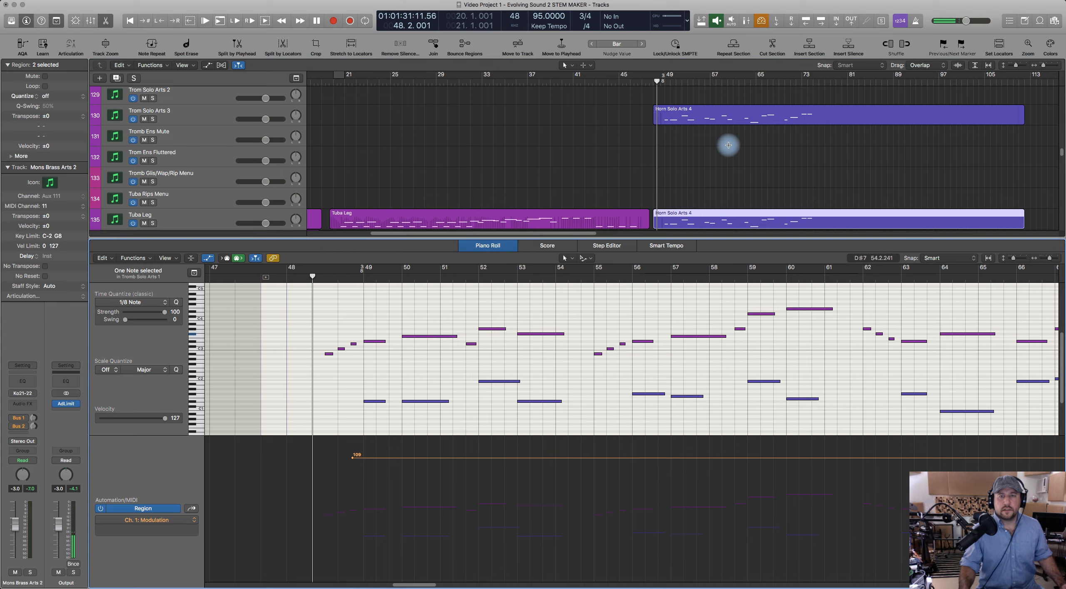
# Step: View the muted Horn Solo Arts 4 region's notes together with the selected regions, then close the note editor
pyautogui.scroll(15, 728, 145)
pyautogui.scroll(1, 728, 145)
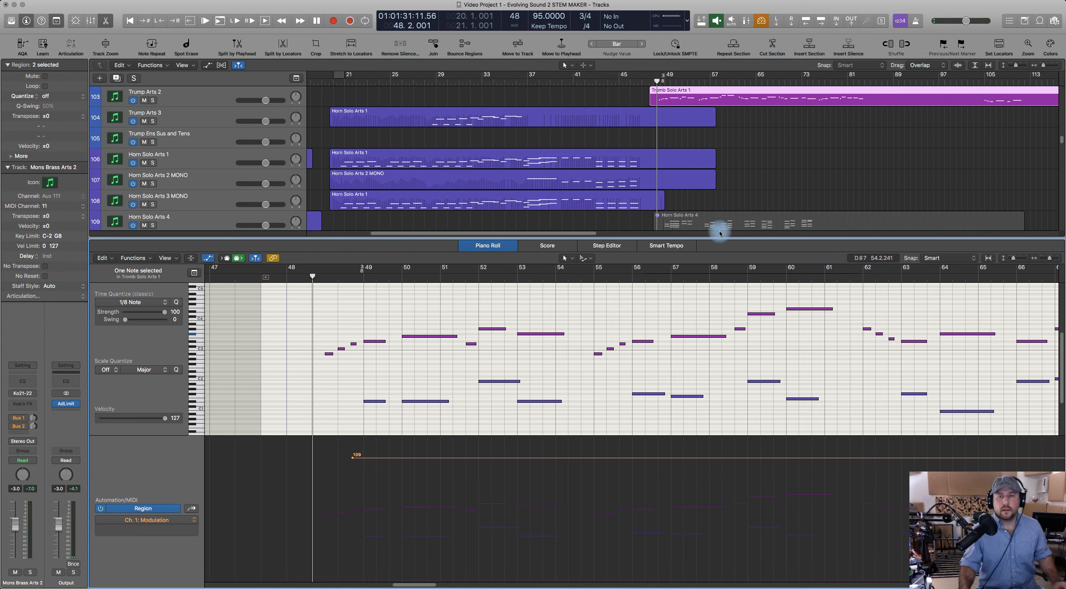
pyautogui.keyDown('shift'); pyautogui.click(708, 220); pyautogui.keyUp('shift')
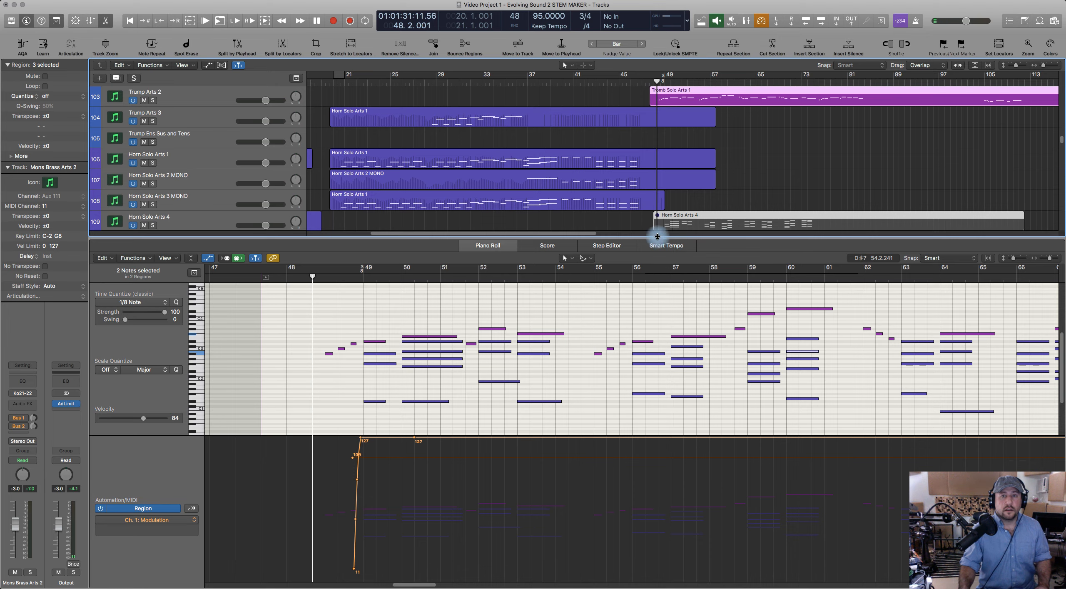
pyautogui.press('e')
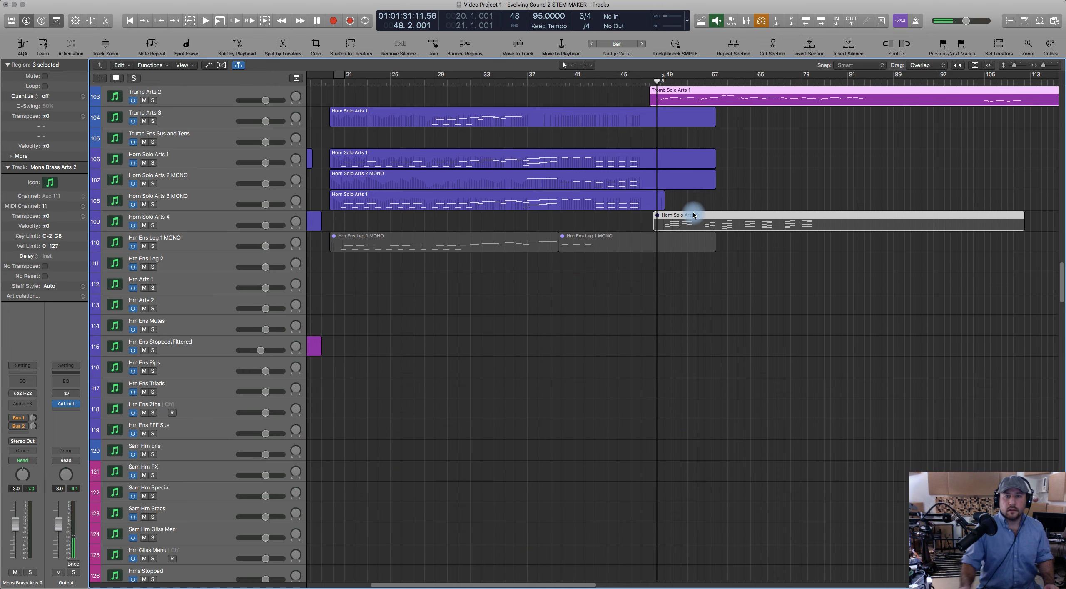
# Step: Select all regions in the project and color them by their tracks
pyautogui.press('super+a')
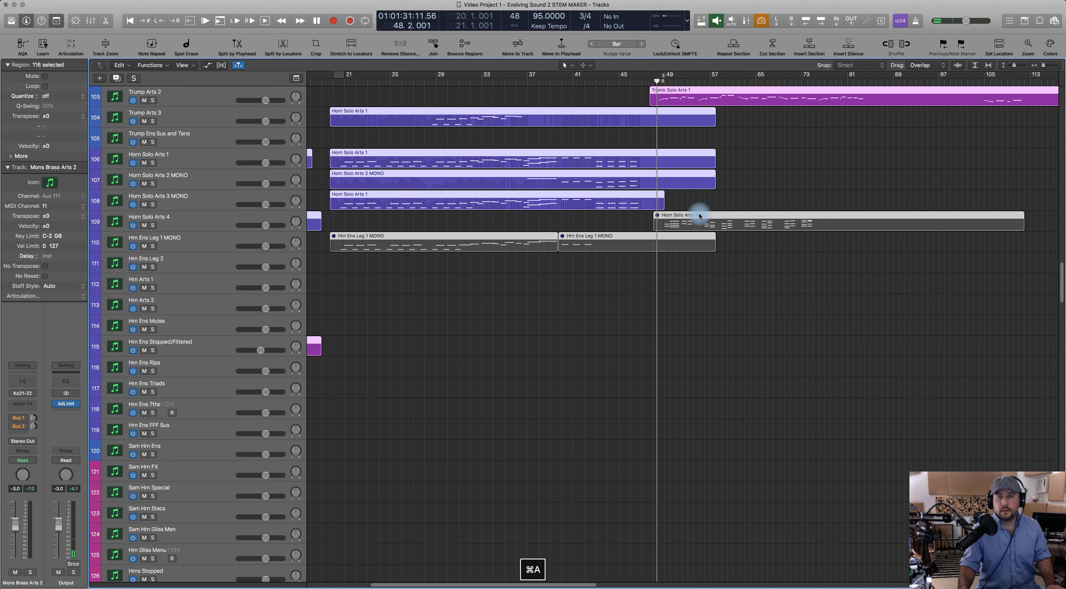
pyautogui.rightClick(700, 216)
pyautogui.click(757, 265)
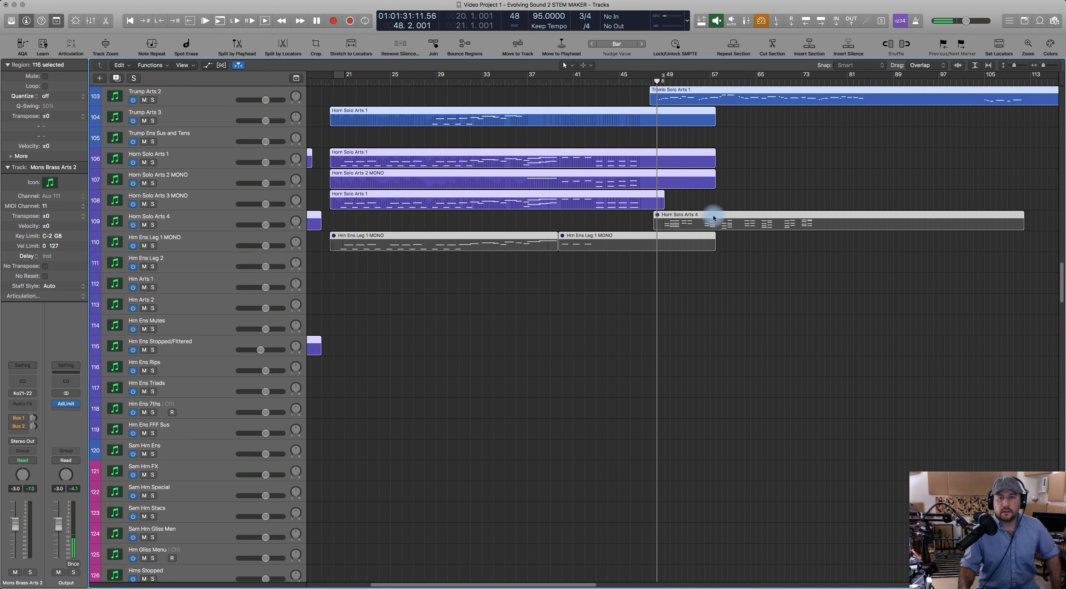
# Step: Try joining all regions per track with muted regions included, and undo the join
pyautogui.rightClick(713, 216)
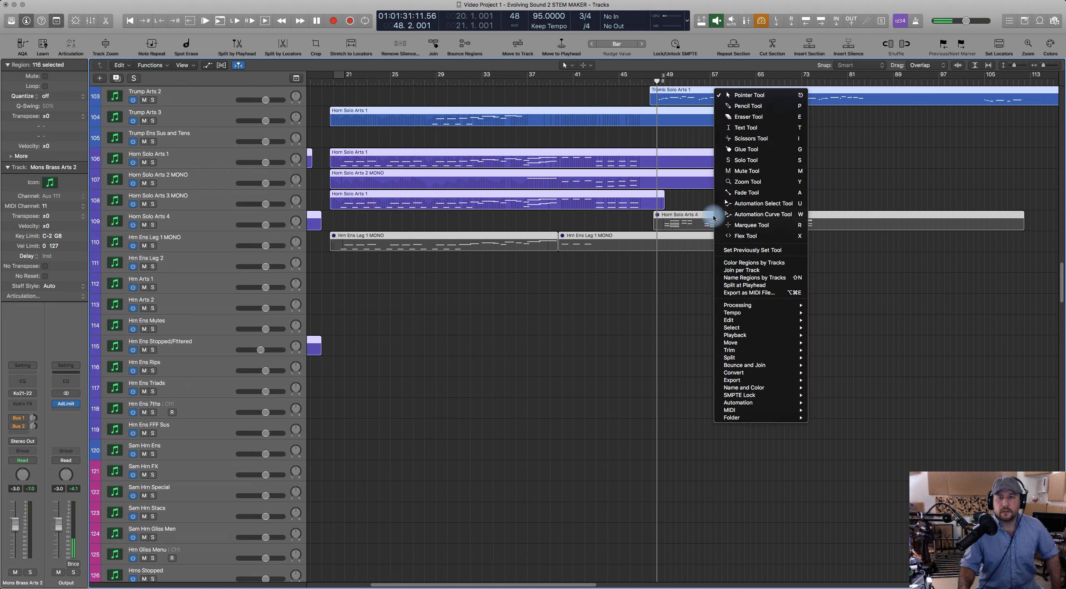
pyautogui.click(742, 271)
pyautogui.click(595, 183)
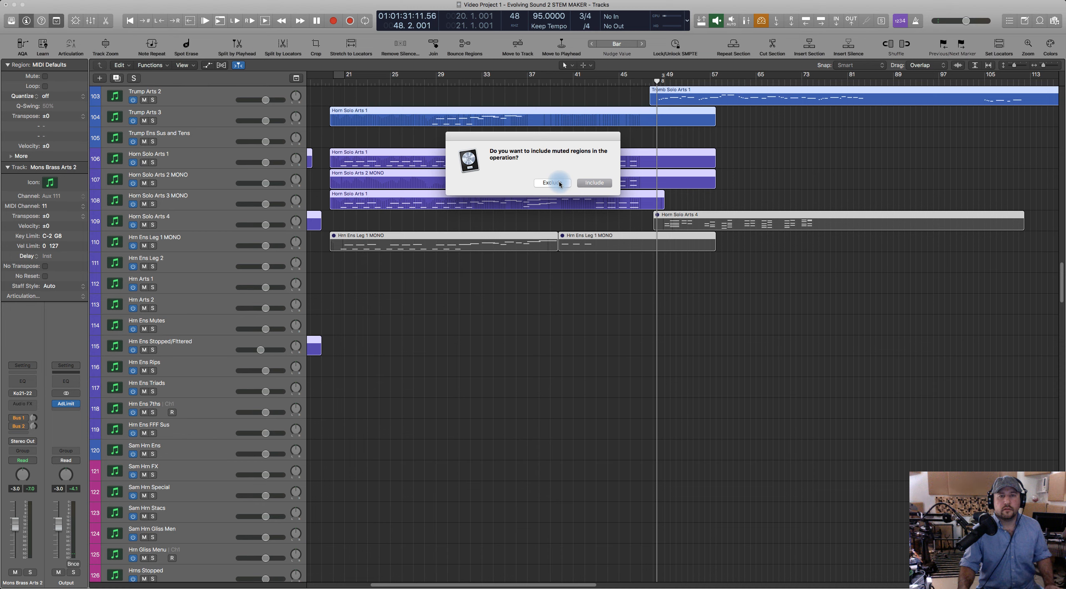
pyautogui.click(598, 183)
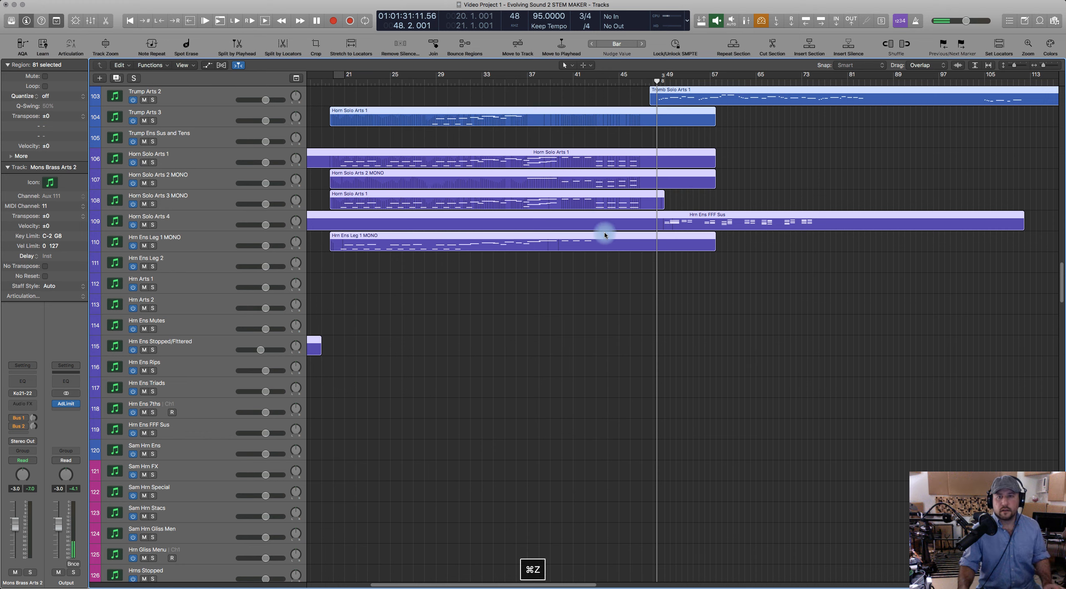
pyautogui.click(613, 284)
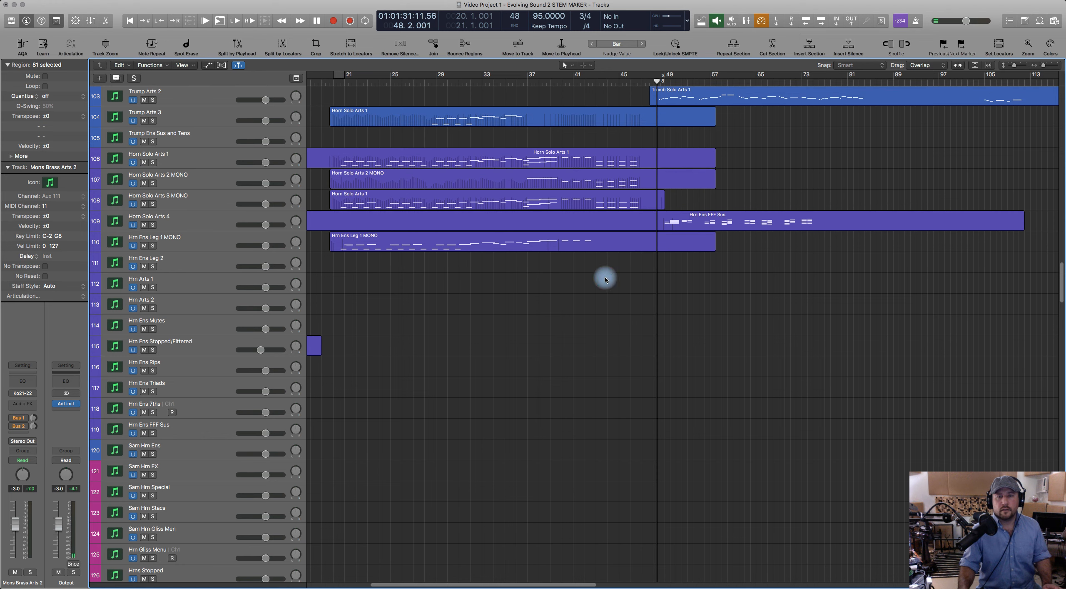
pyautogui.click(85, 0)
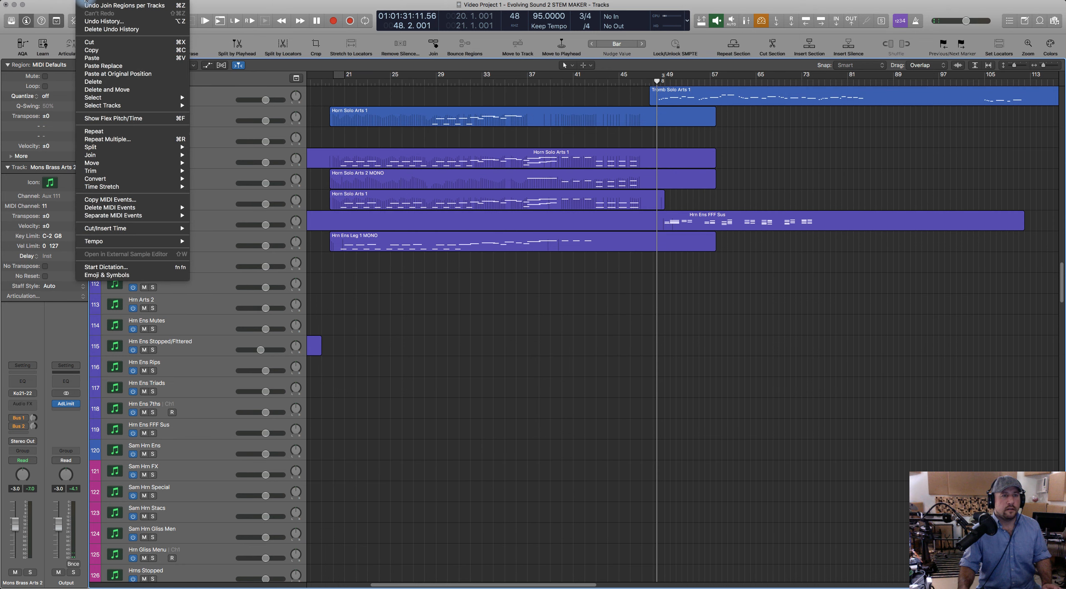
pyautogui.click(88, 5)
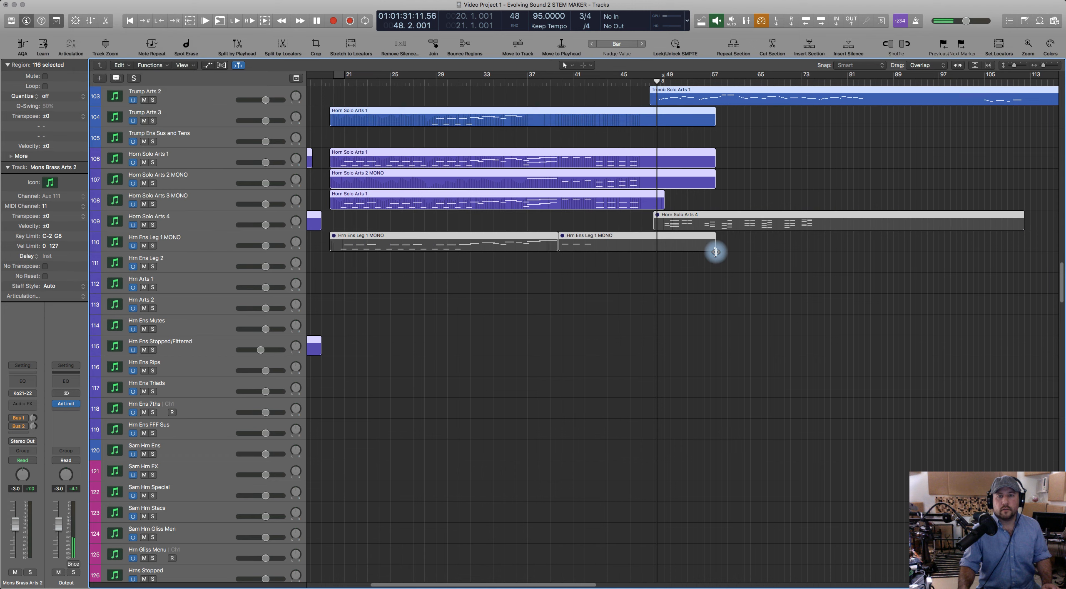
# Step: Rename all selected regions after their tracks
pyautogui.rightClick(703, 216)
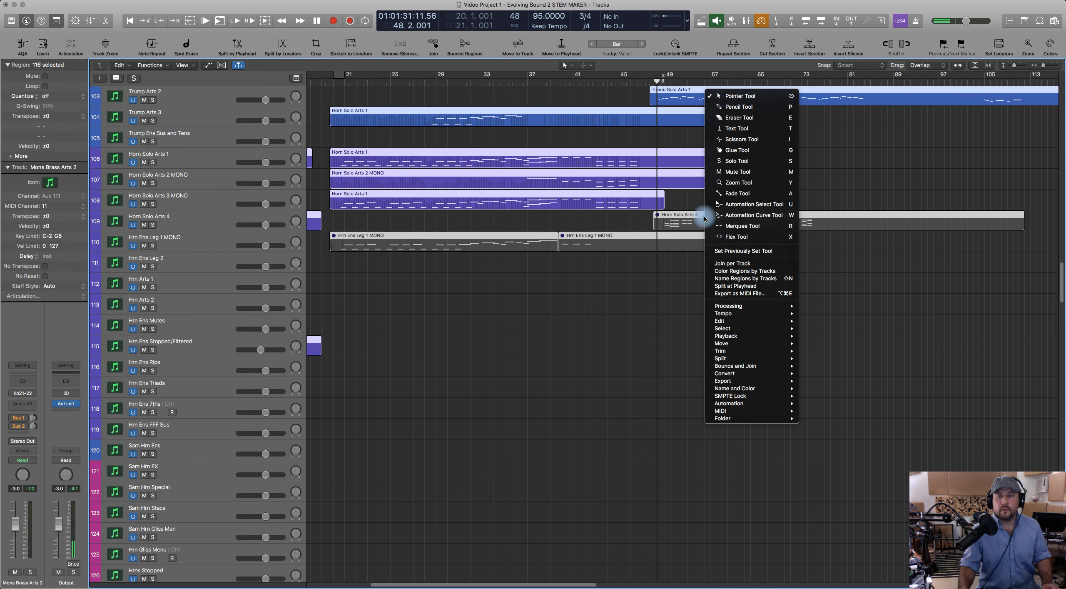
pyautogui.click(746, 278)
pyautogui.click(747, 283)
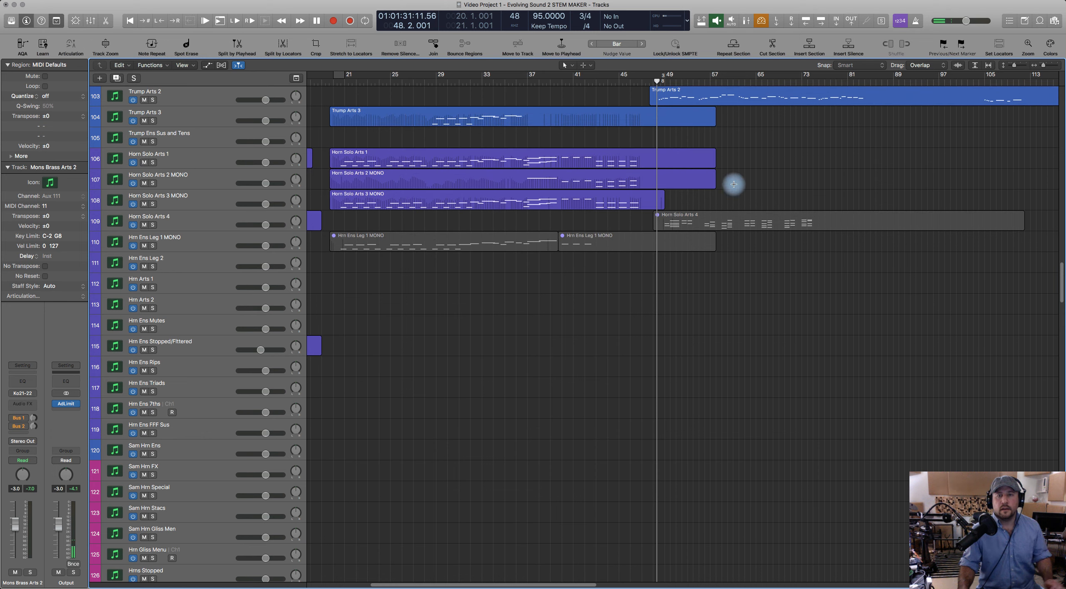
# Step: Select the Trump Arts 2 region together with the Tuba Leg region that starts near bar 48
pyautogui.hscroll(3, 662, 100)
pyautogui.click(655, 92)
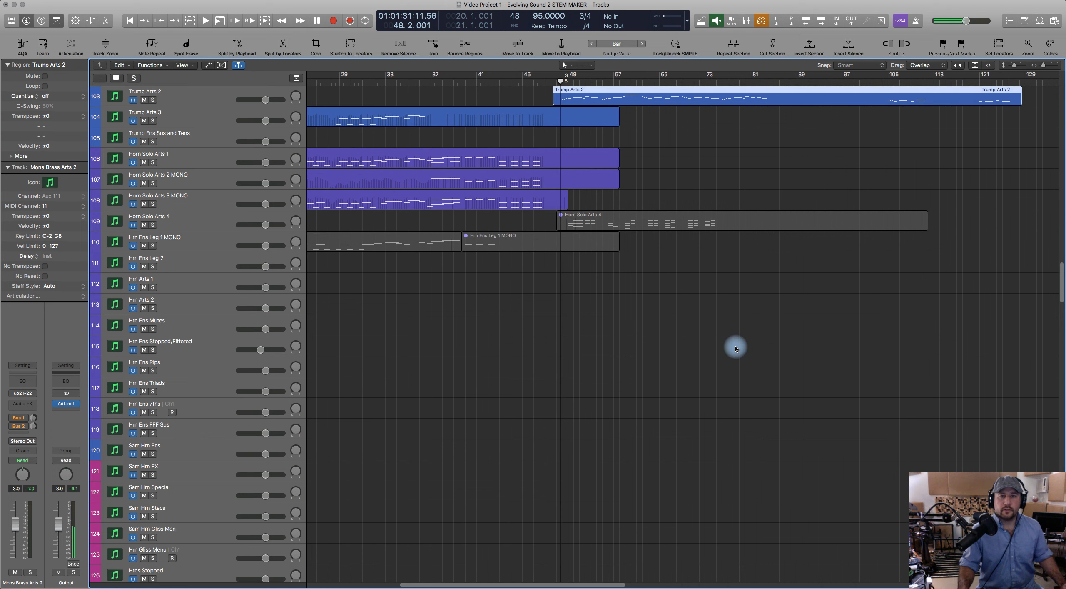
pyautogui.scroll(-10, 729, 353)
pyautogui.scroll(-2, 728, 354)
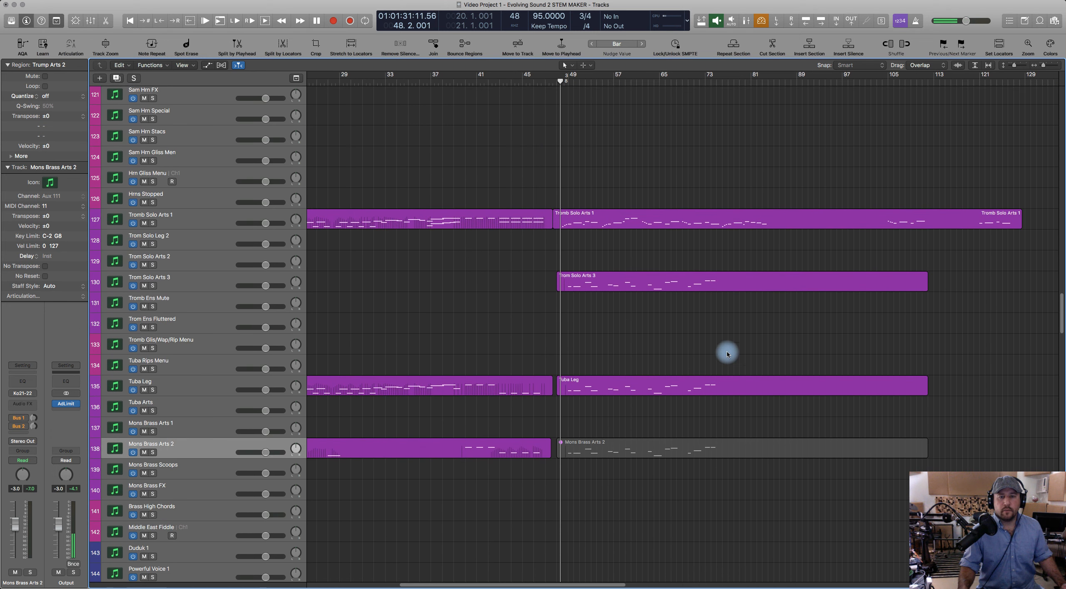
pyautogui.keyDown('shift'); pyautogui.click(595, 383); pyautogui.keyUp('shift')
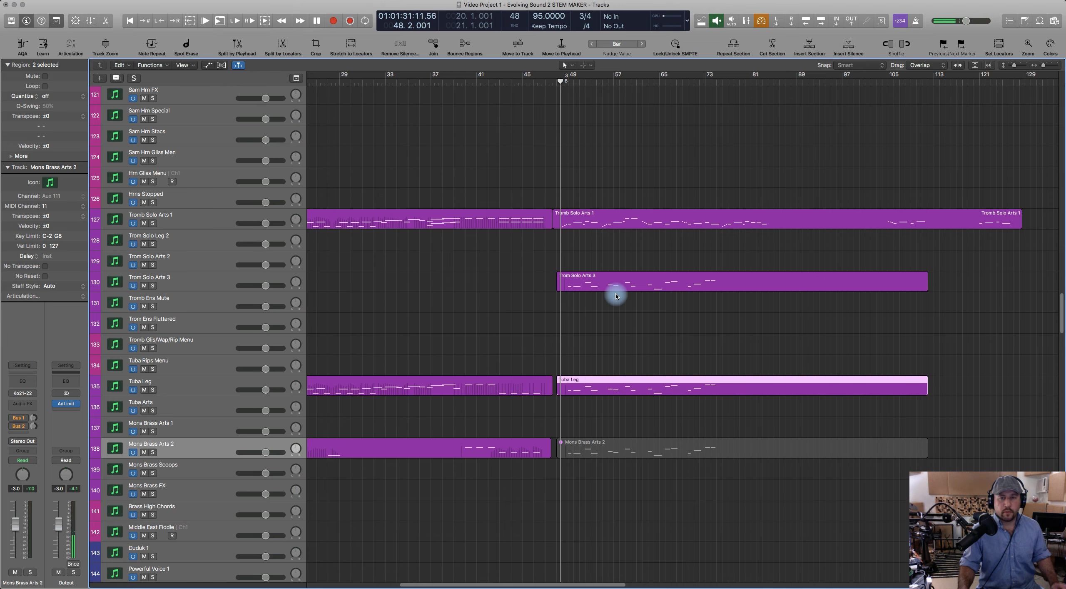
pyautogui.scroll(12, 614, 293)
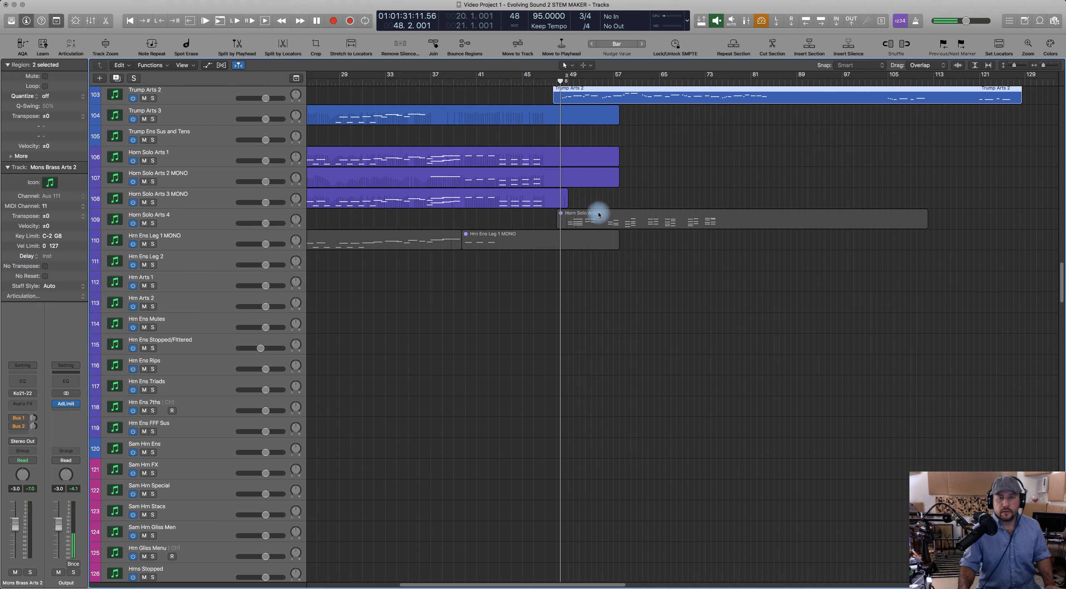
# Step: Unmute the Horn Solo Arts 4 region
pyautogui.click(598, 215)
pyautogui.hotkey('ctrl', 'm')
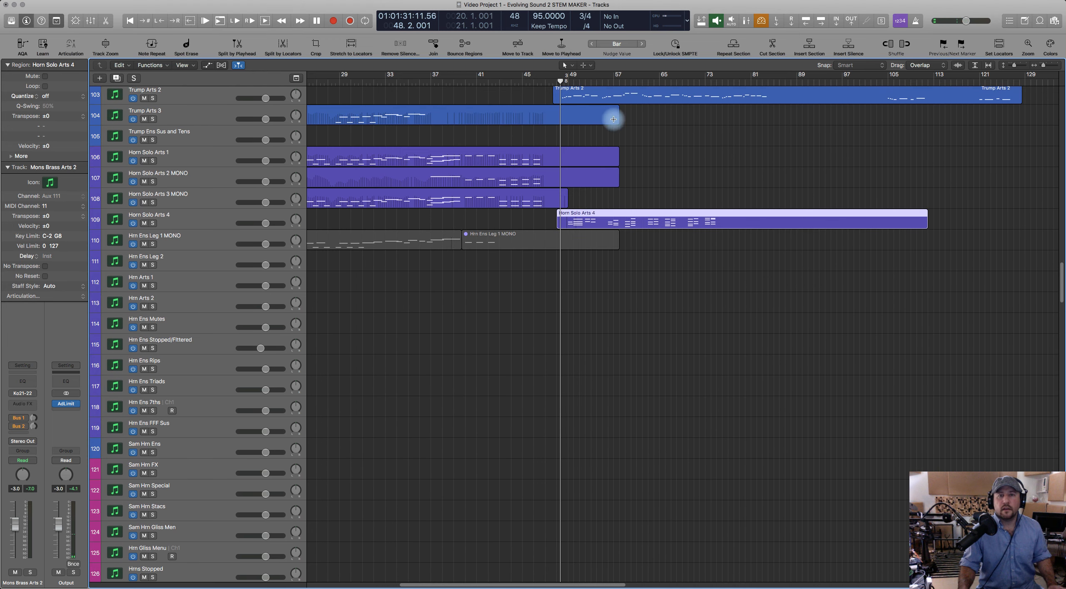
# Step: Add the Trump Arts 2 and later Tuba Leg regions to the Horn Solo Arts 4 selection and open all three in the Piano Roll
pyautogui.scroll(3, 608, 153)
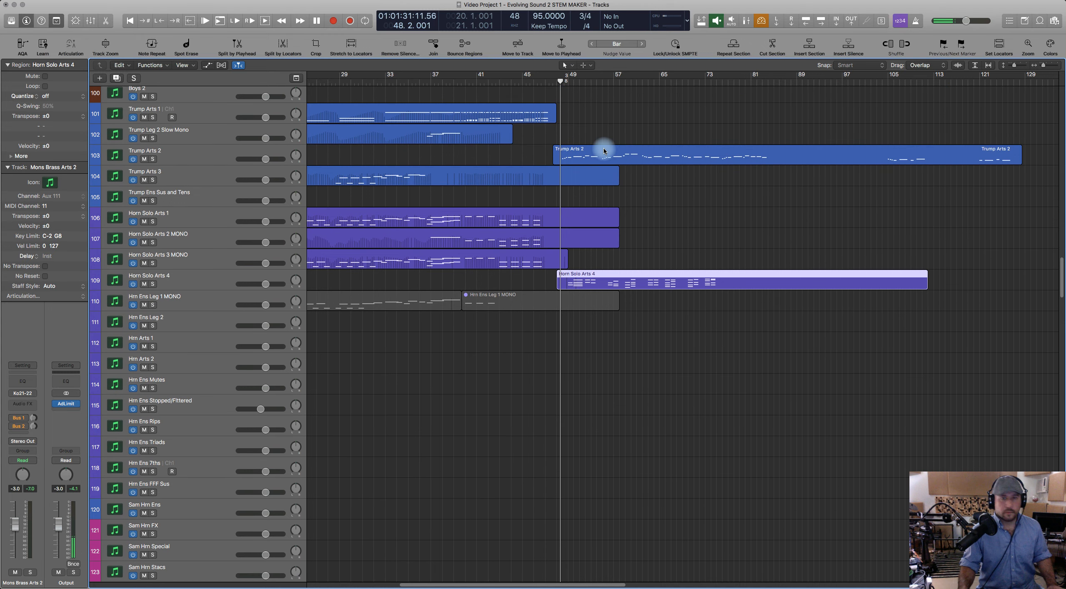
pyautogui.keyDown('shift'); pyautogui.click(605, 151); pyautogui.keyUp('shift')
pyautogui.scroll(-12, 664, 315)
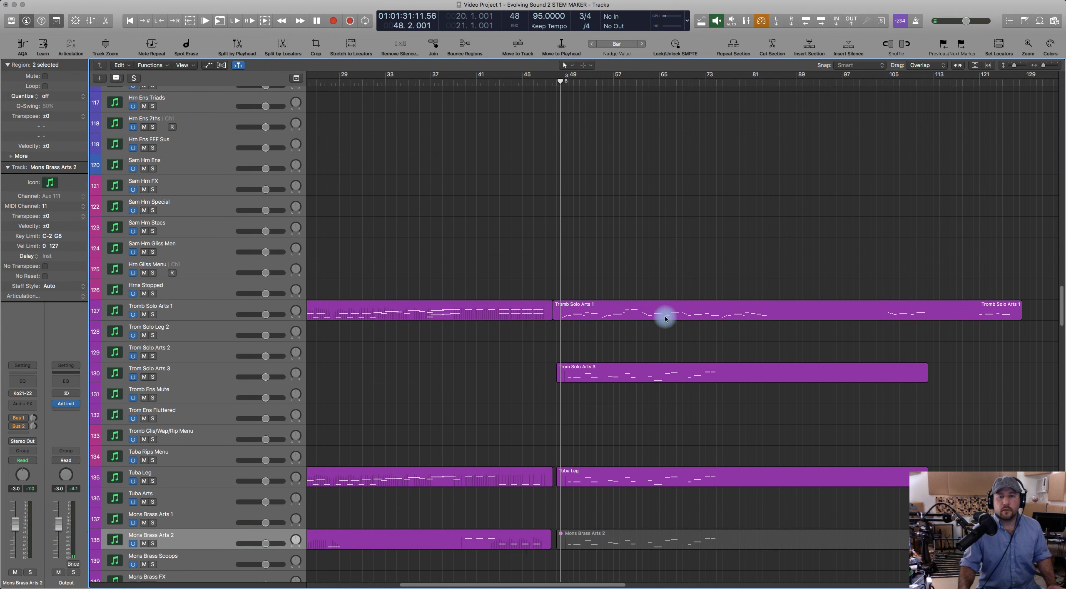
pyautogui.scroll(-3, 665, 320)
pyautogui.keyDown('shift'); pyautogui.click(615, 386); pyautogui.keyUp('shift')
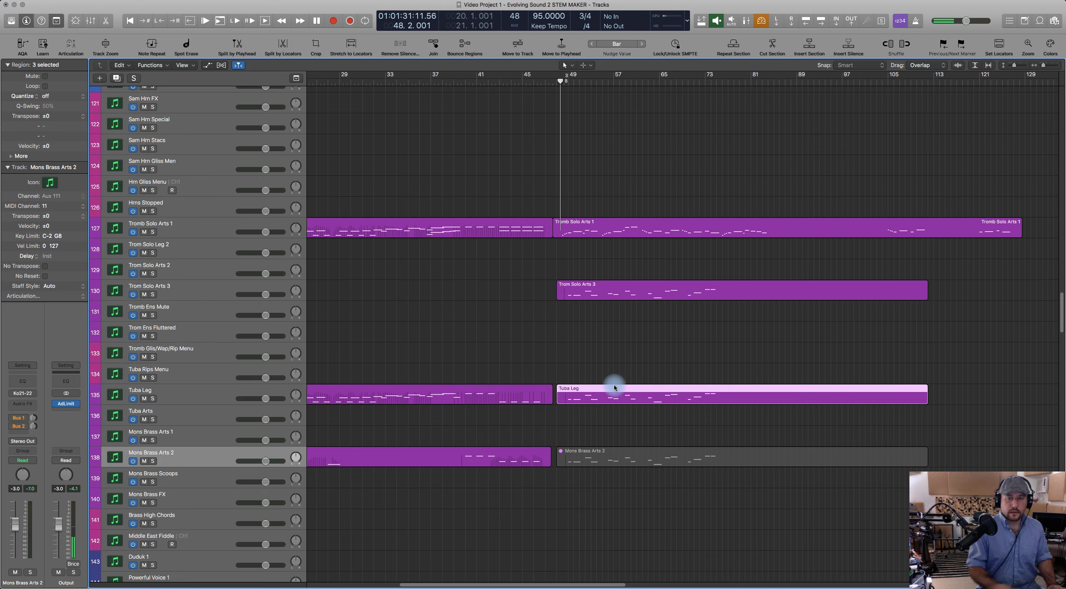
pyautogui.doubleClick(614, 384)
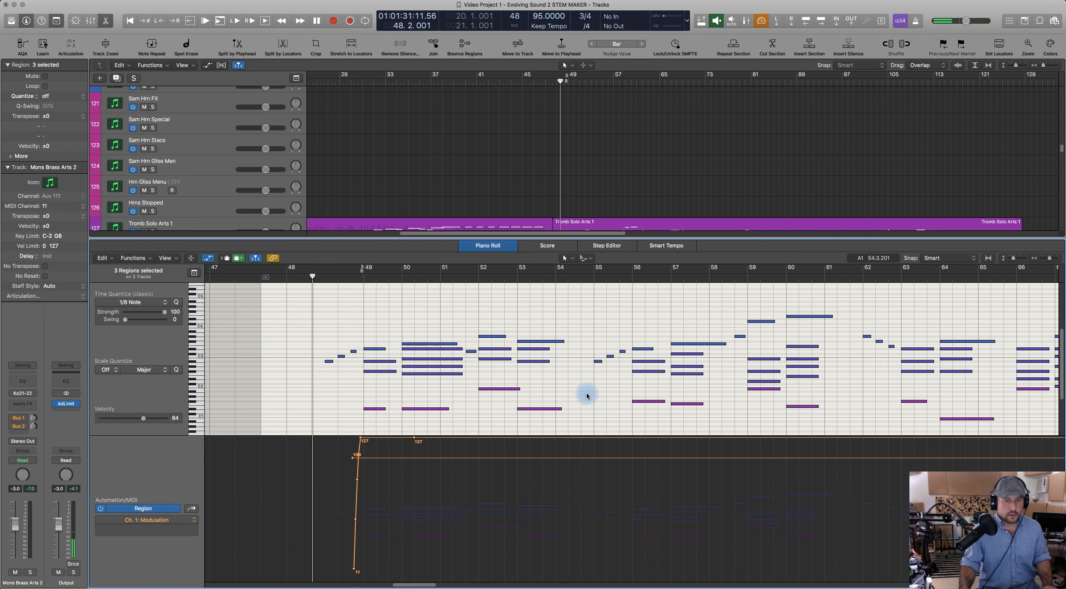
# Step: Hide the automation area in the Piano Roll and play the brass passage from 48.2 to about bar 54
pyautogui.press('a')
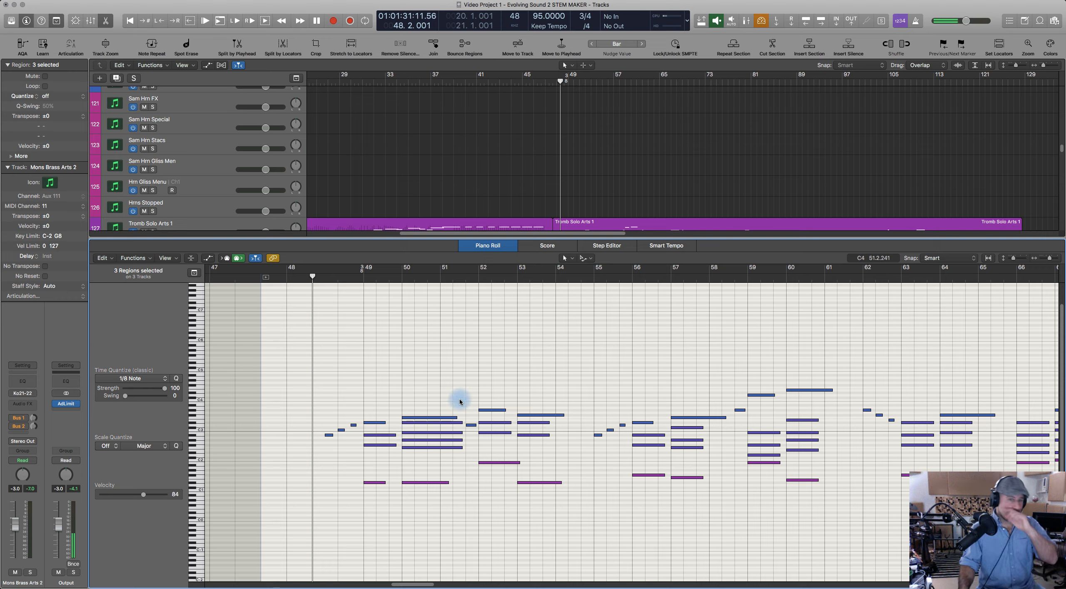
pyautogui.press('space')
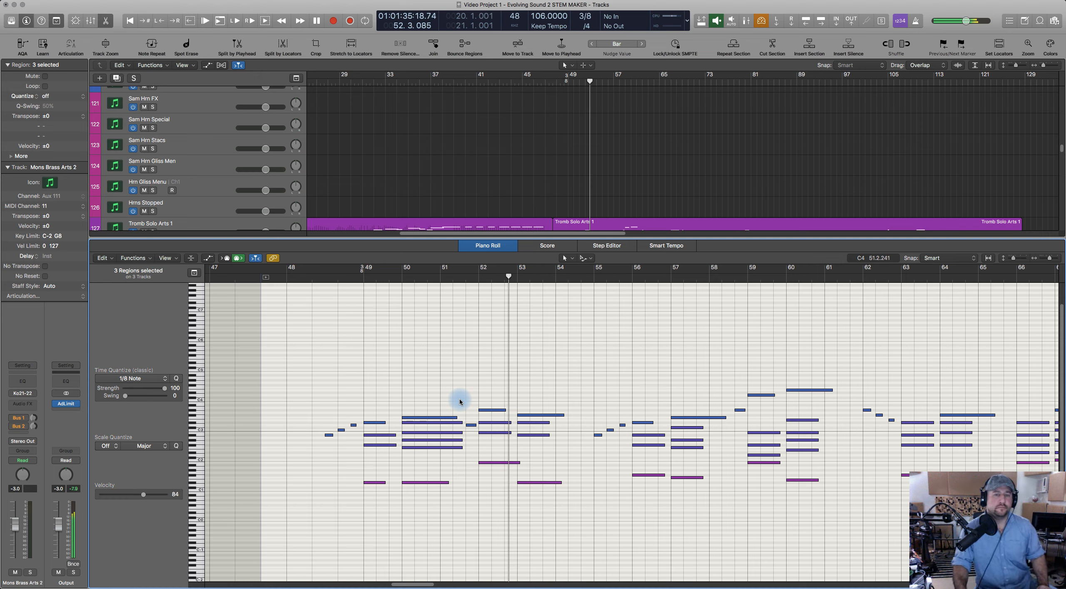
pyautogui.press('space')
# Step: Mute the Action Strikes Ens 3 Tangarian Drums region
pyautogui.scroll(-15, 604, 179)
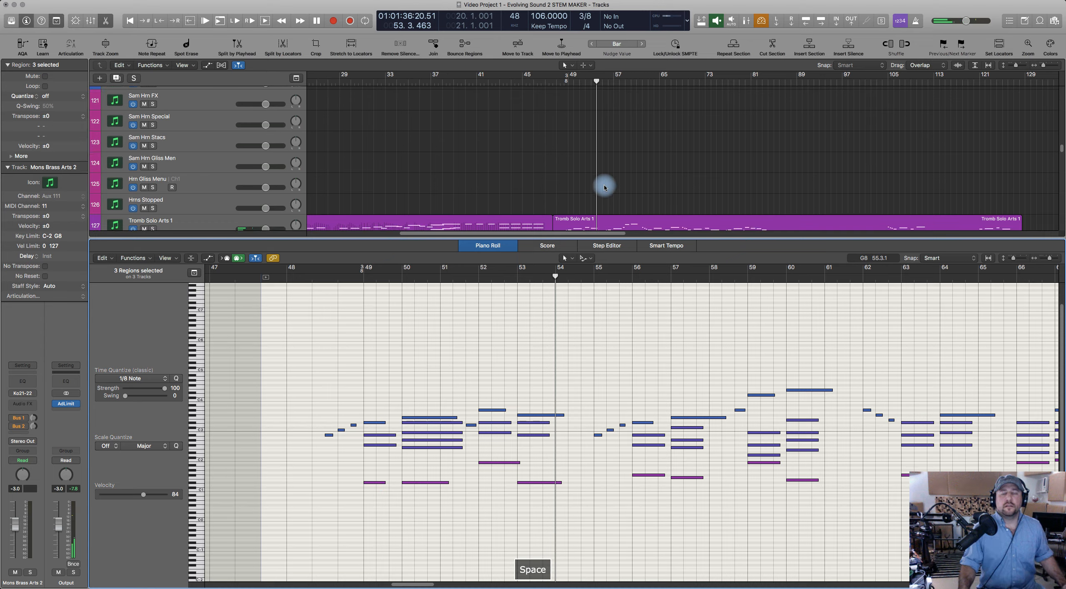
pyautogui.click(595, 163)
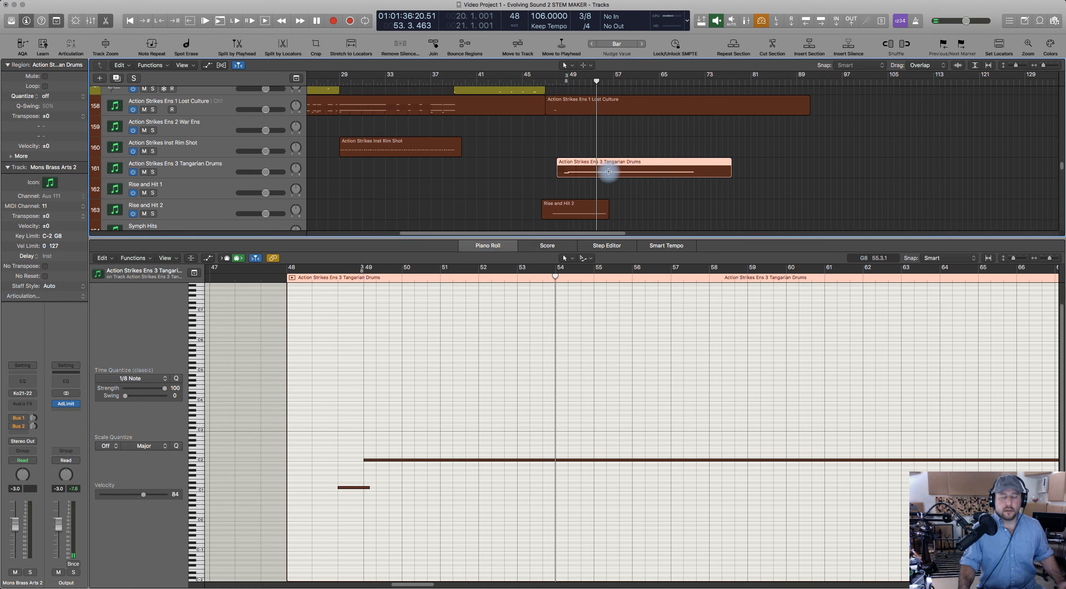
pyautogui.hotkey('ctrl', 'm')
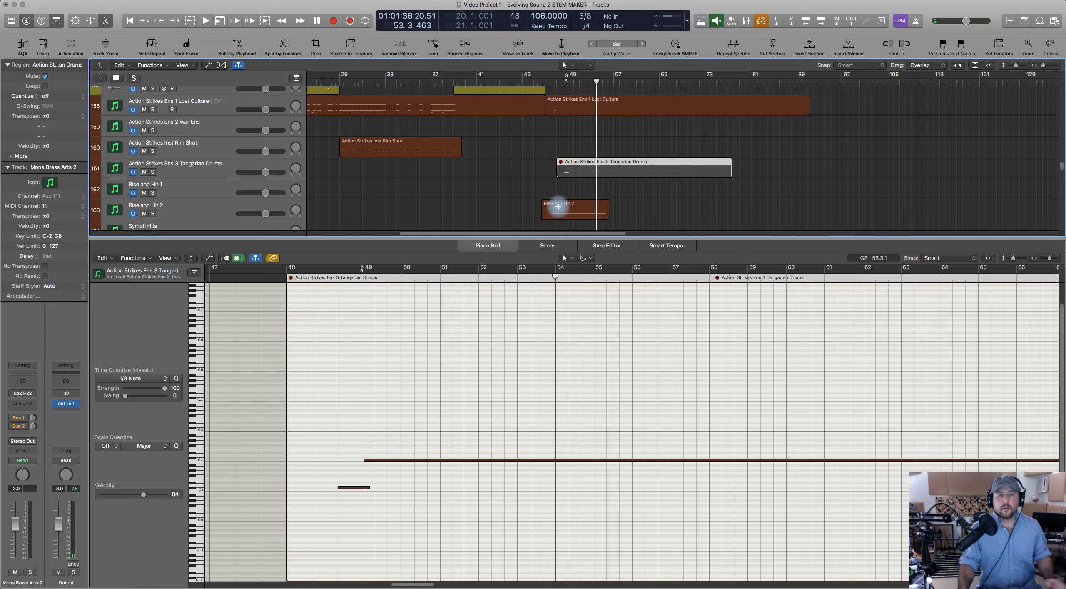
# Step: Reselect the Tuba Leg region after bar 48 with the Horn Solo Arts 4 and Trump Arts 2 regions, and show all three in the Piano Roll
pyautogui.click(488, 242)
pyautogui.scroll(12, 702, 236)
pyautogui.hscroll(3, 703, 235)
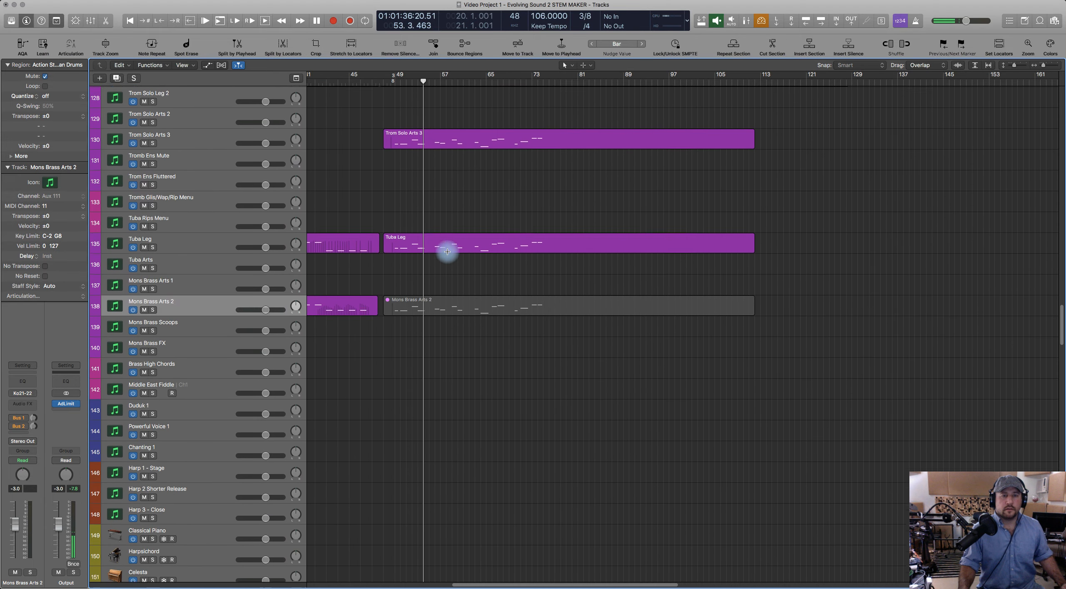
pyautogui.click(416, 246)
pyautogui.scroll(5, 495, 230)
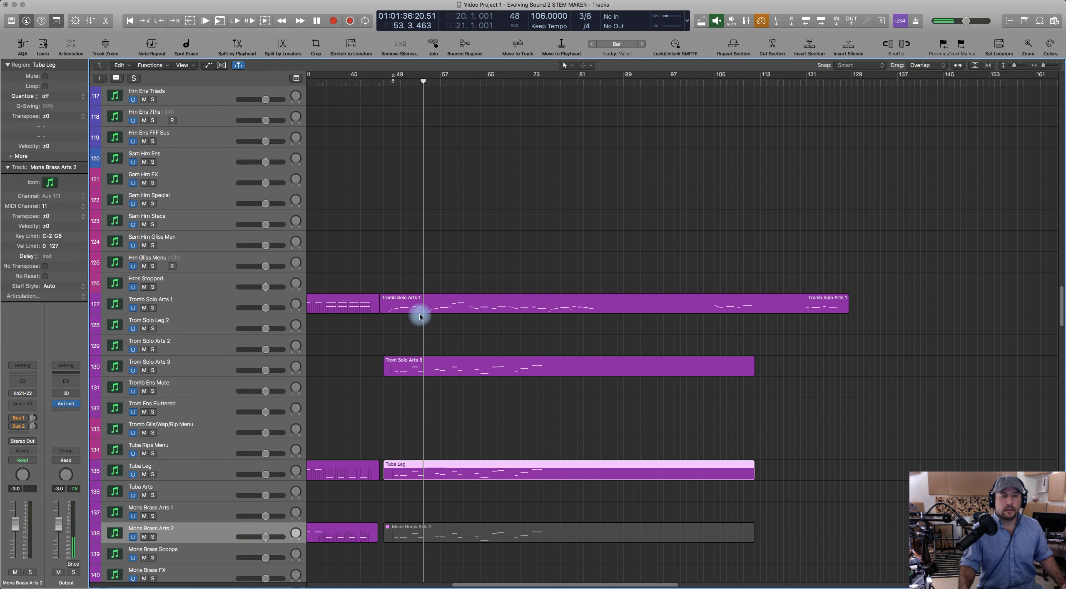
pyautogui.scroll(8, 487, 250)
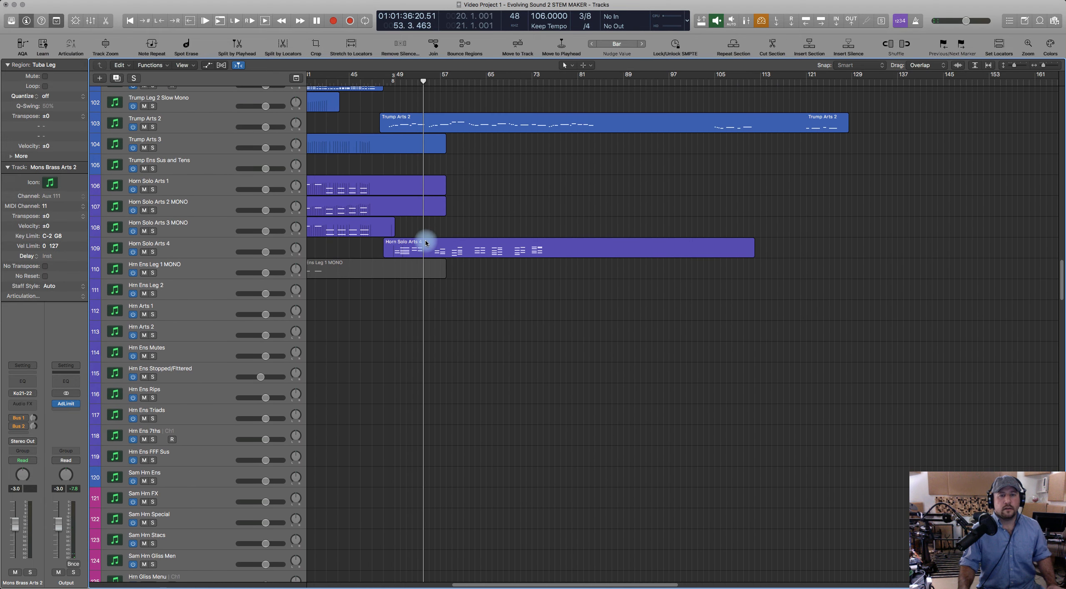
pyautogui.keyDown('shift'); pyautogui.click(419, 243); pyautogui.keyUp('shift')
pyautogui.keyDown('shift'); pyautogui.click(473, 118); pyautogui.keyUp('shift')
pyautogui.press('p')
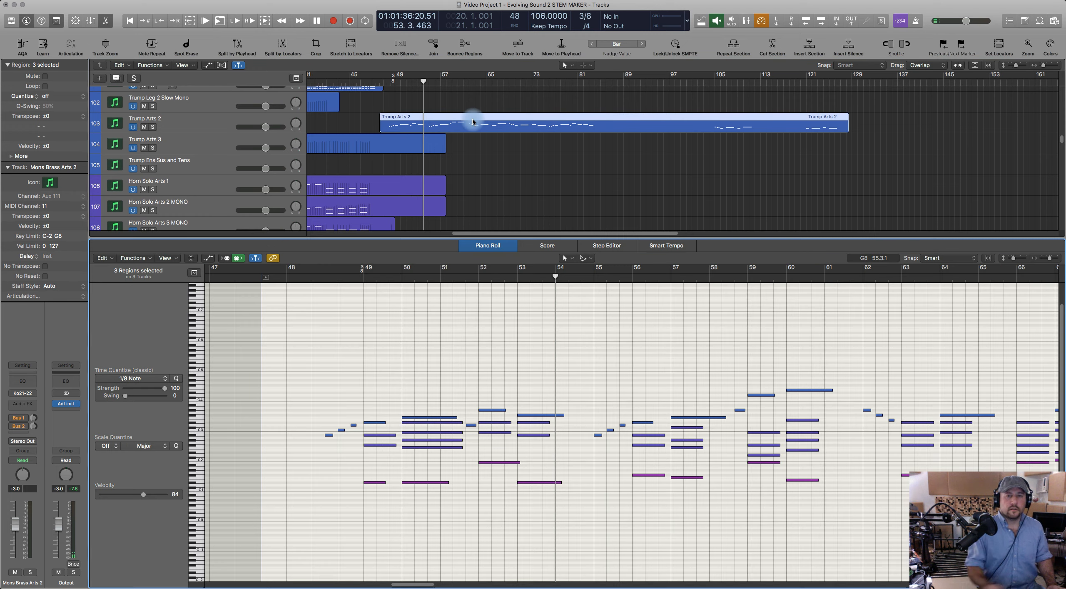
# Step: Play the trumpet, horn and tuba passage from about 48.2 to bar 51
pyautogui.click(320, 278)
pyautogui.press('space')
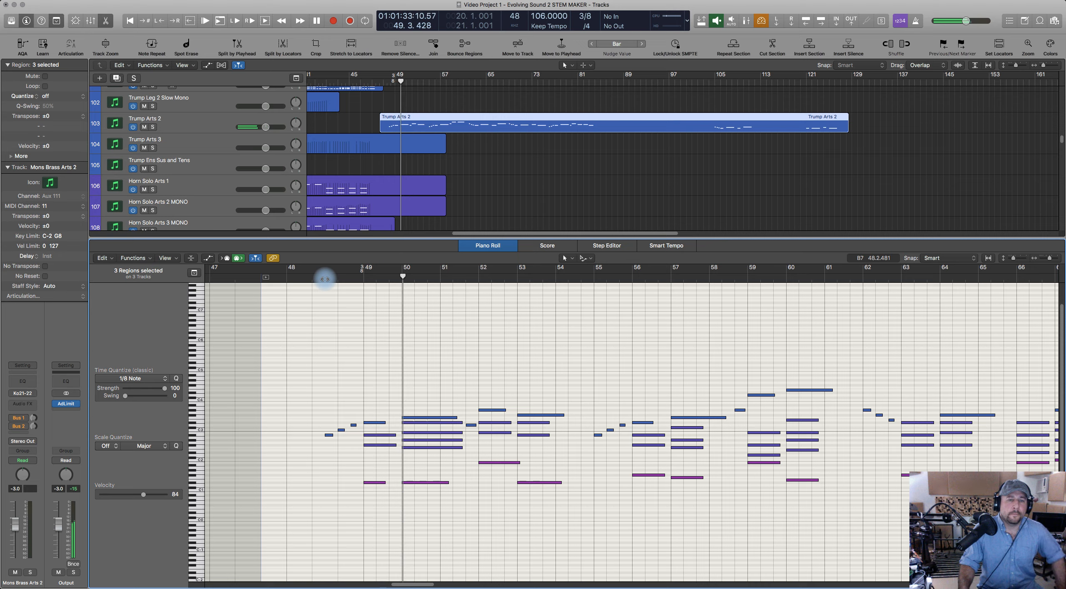
pyautogui.press('space')
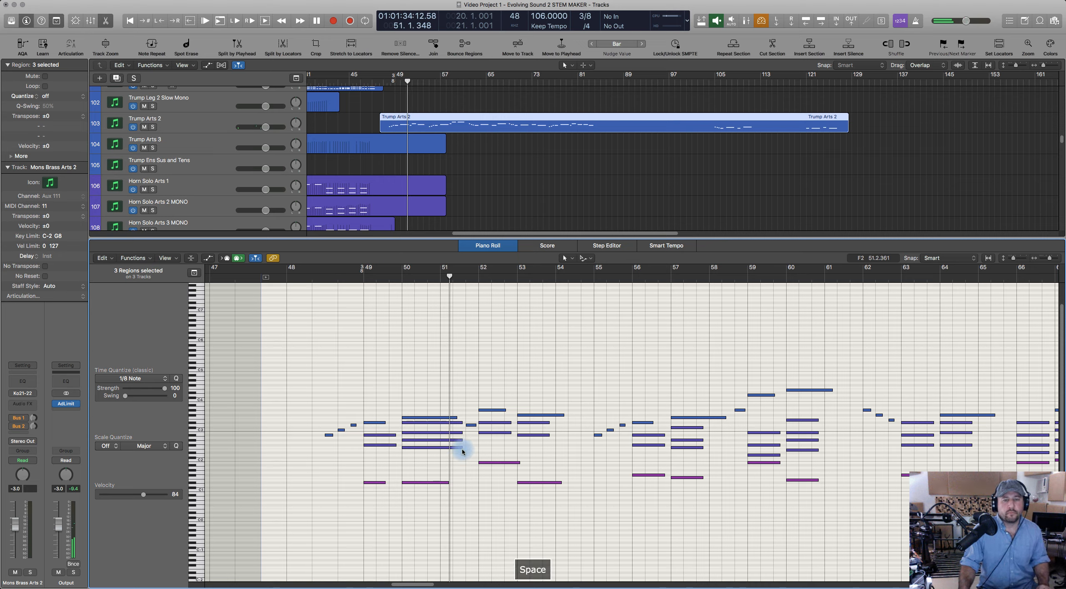
# Step: Shorten the four Horn Solo Arts 4 chord notes at bar 50 by 0.0.360 and play the passage from about 48.3
pyautogui.click(460, 447)
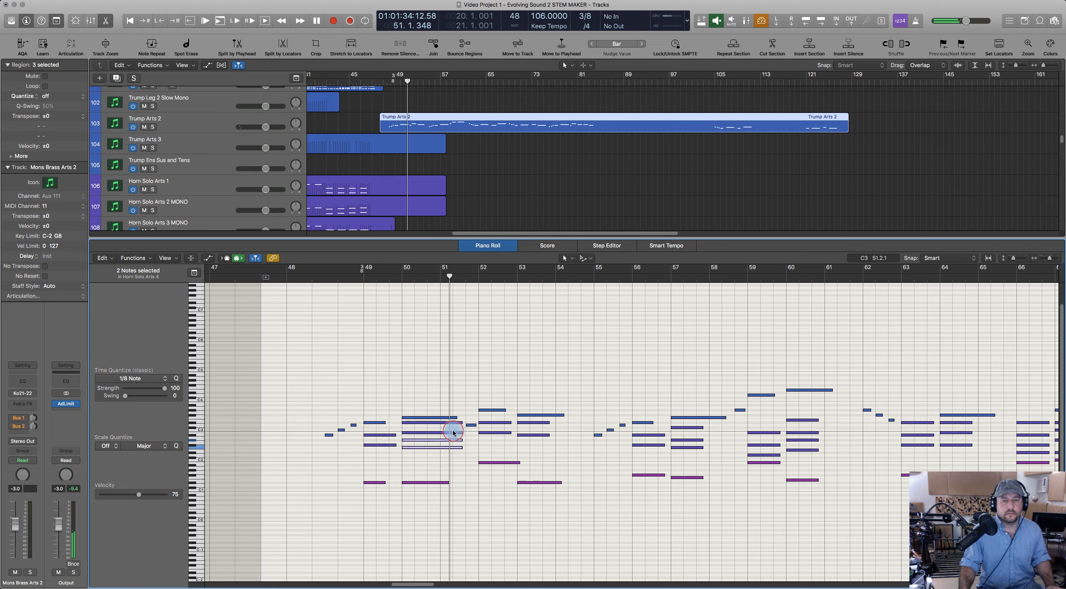
pyautogui.click(453, 433)
pyautogui.keyDown('shift'); pyautogui.click(439, 423); pyautogui.keyUp('shift')
pyautogui.moveTo(460, 424); pyautogui.dragTo(451, 424)
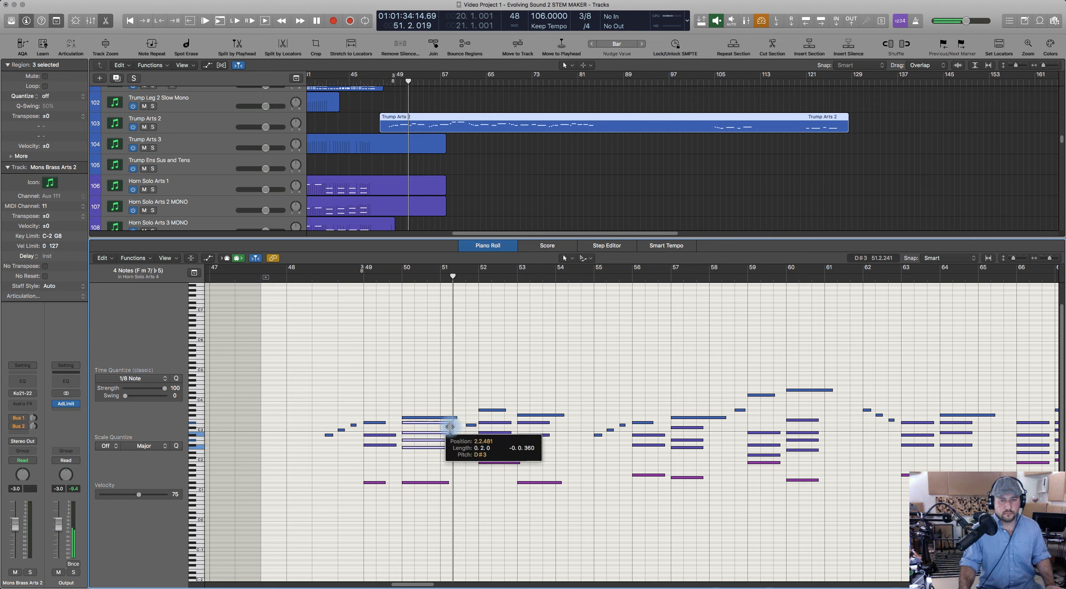
pyautogui.click(383, 389)
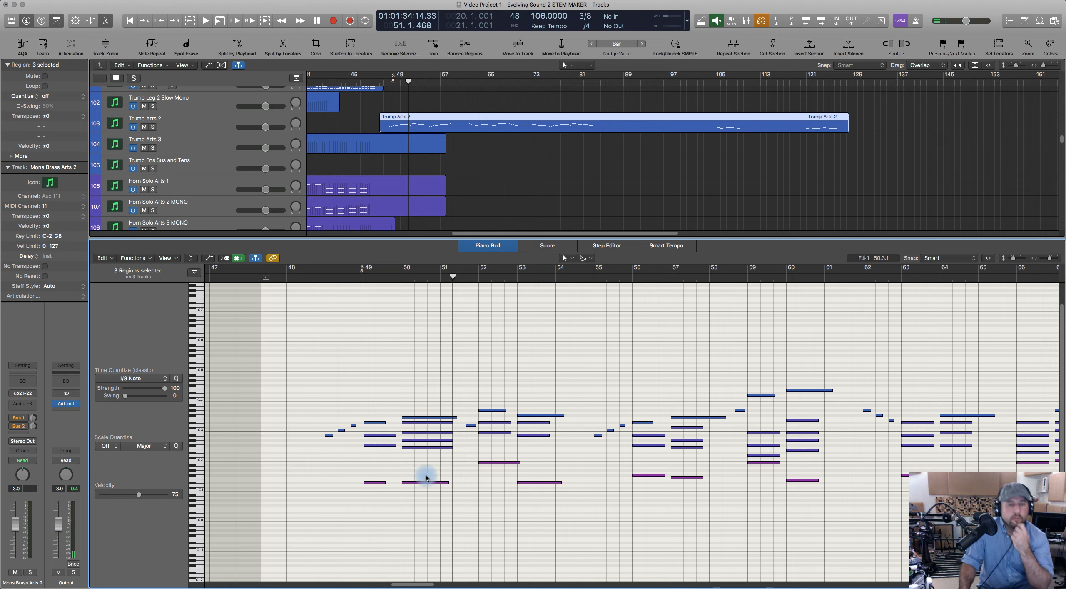
pyautogui.click(350, 281)
pyautogui.press('space')
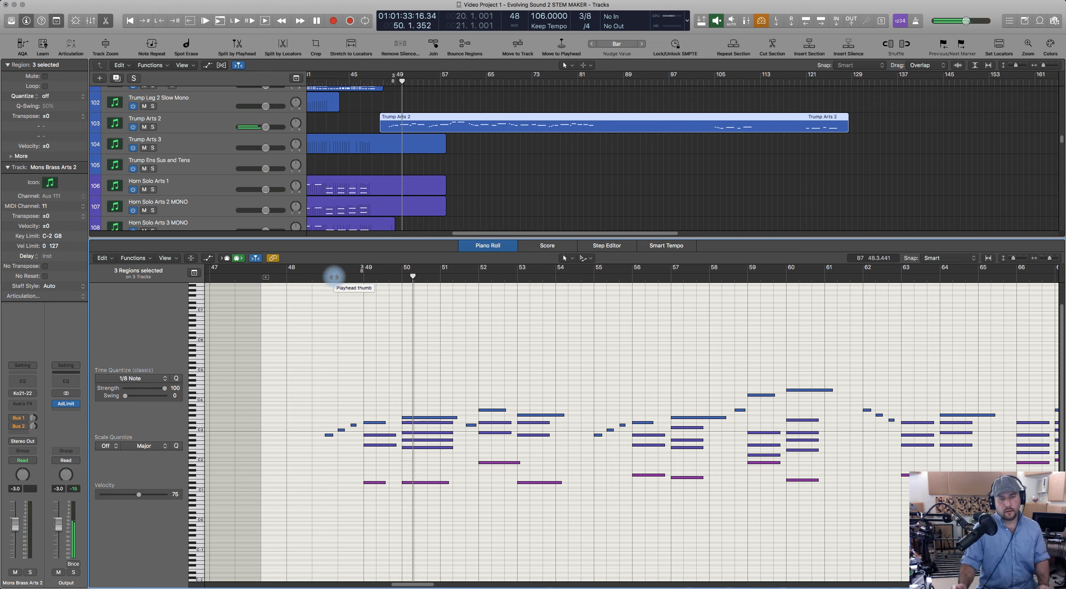
pyautogui.press('space')
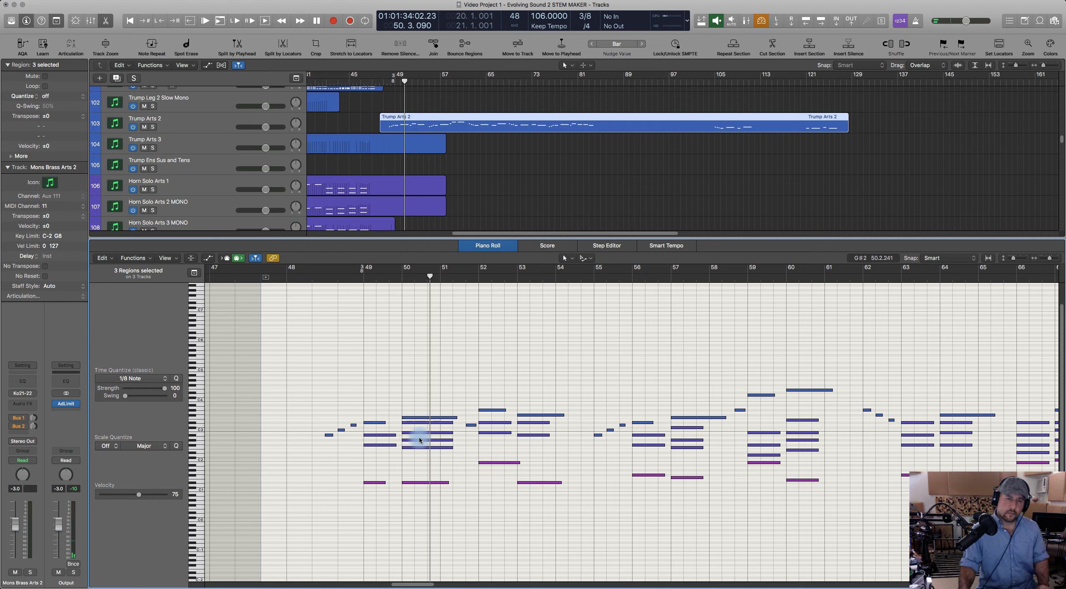
# Step: Copy the horn's A#2 note at bar 49 up to D#3 and delete the lowest horn note of the bar 50 chord
pyautogui.click(371, 436)
pyautogui.moveTo(372, 438); pyautogui.dragTo(372, 425)
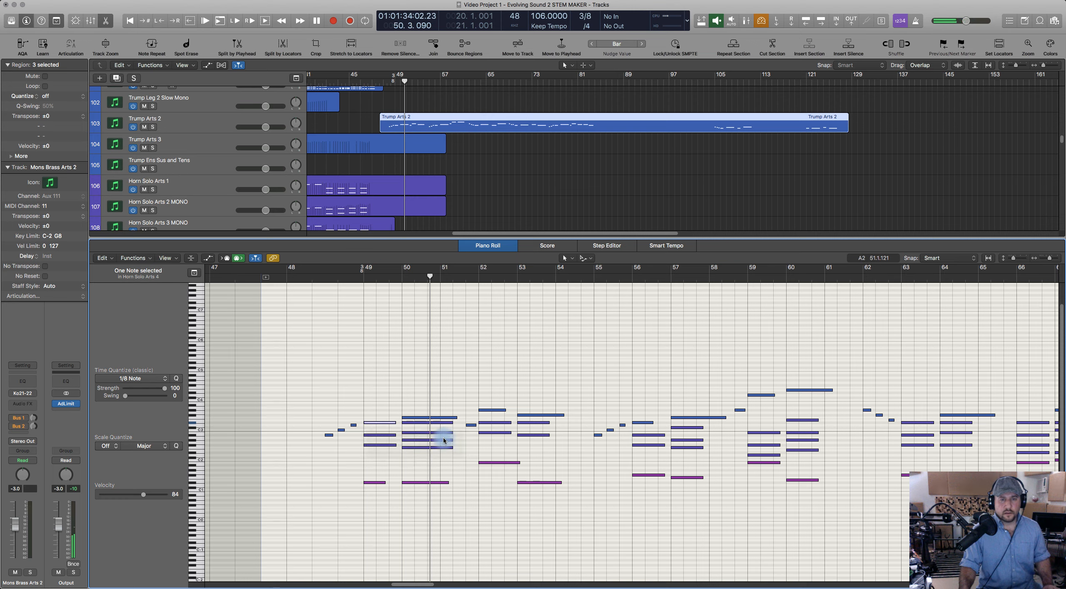
pyautogui.click(415, 448)
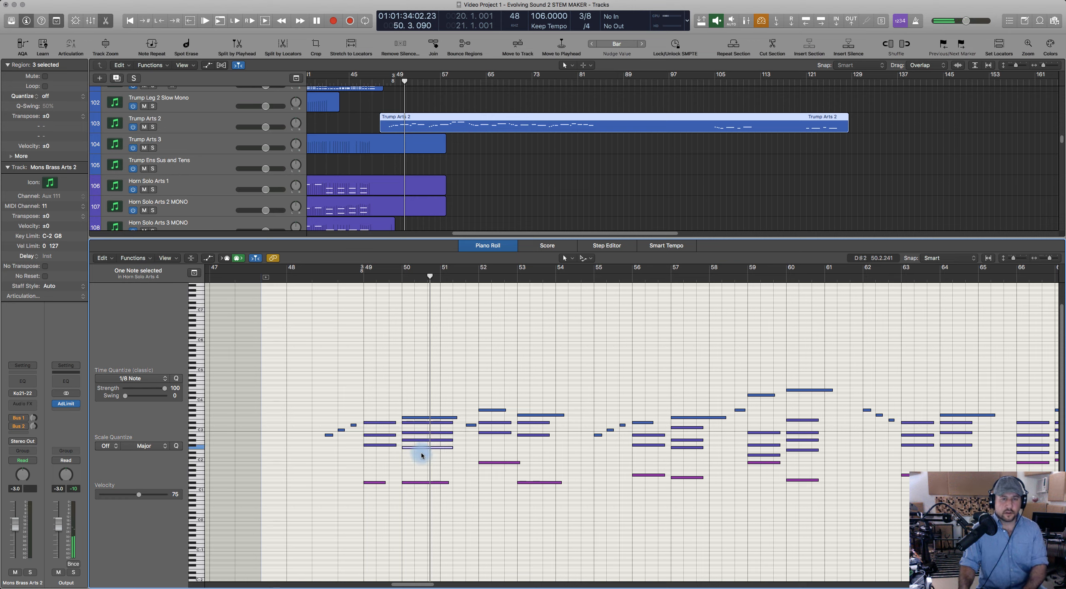
pyautogui.press('Delete')
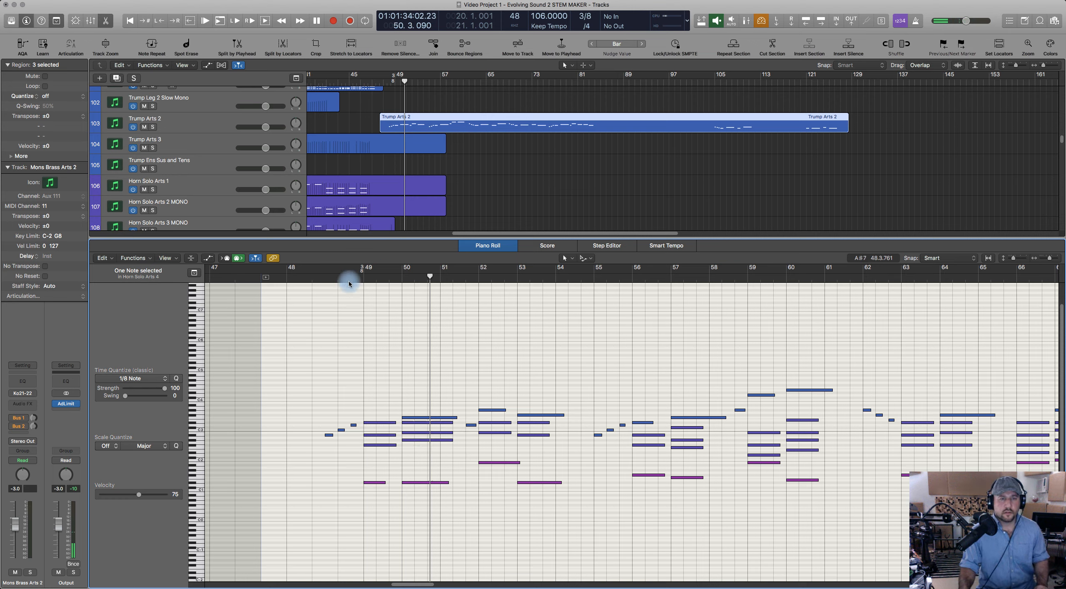
# Step: Play the brass passage from about 48.3 to bar 53
pyautogui.click(344, 278)
pyautogui.press('space')
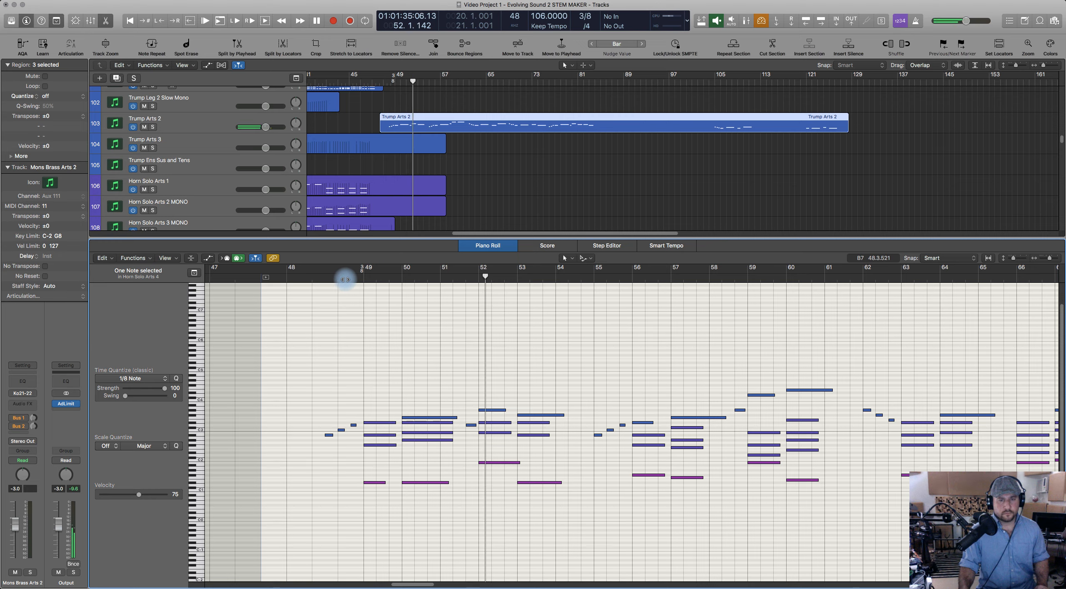
pyautogui.press('space')
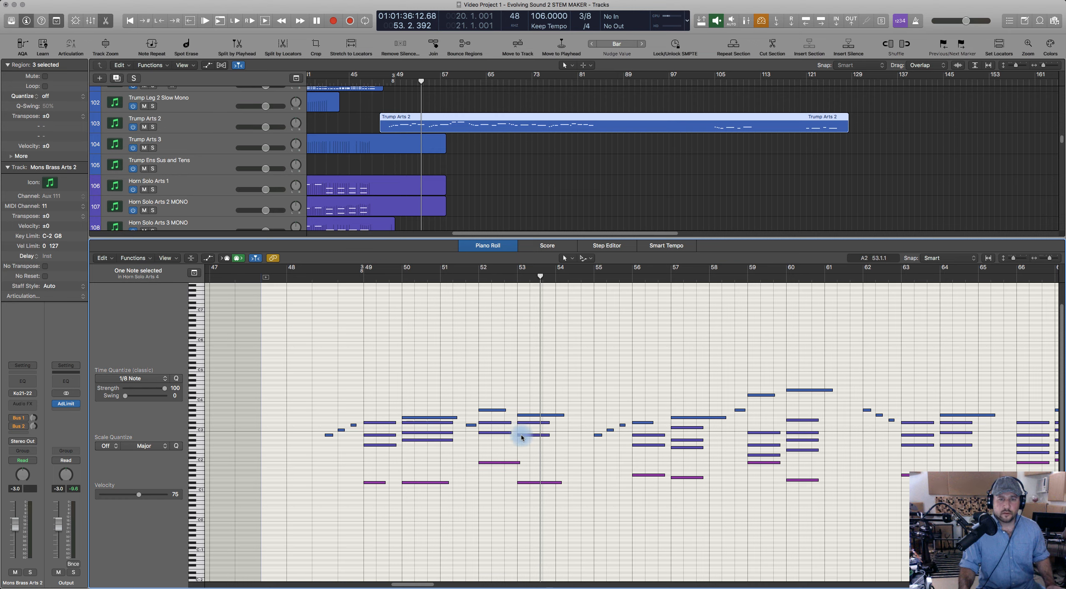
# Step: Move the horn's A#2 note at bar 53 down to F#2 and copy its B2 note at bar 52 down to F#2
pyautogui.hscroll(2, 543, 453)
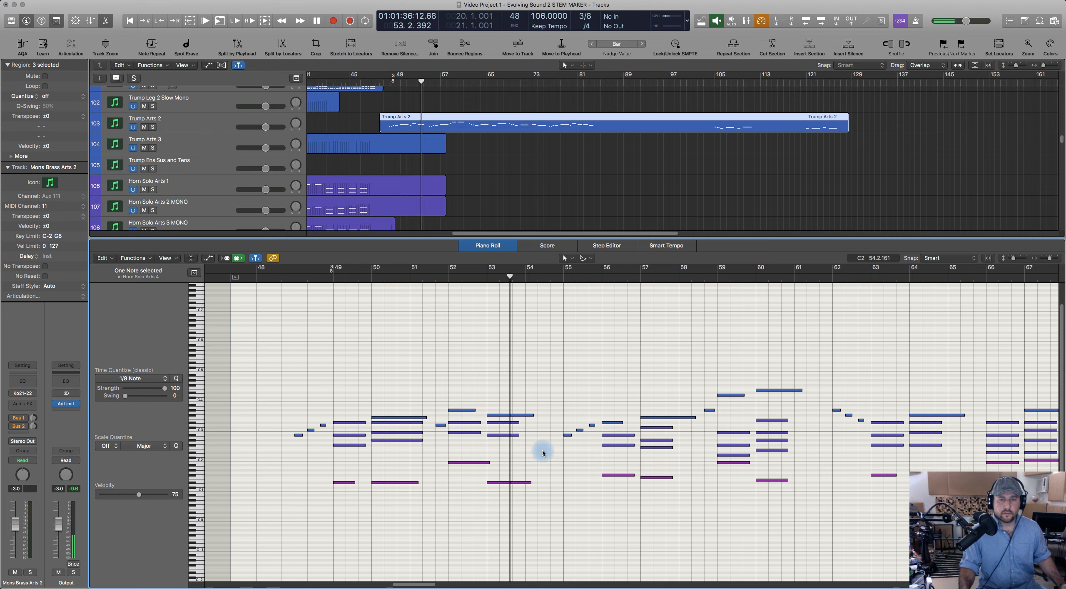
pyautogui.hscroll(1, 512, 445)
pyautogui.moveTo(493, 437); pyautogui.dragTo(493, 448)
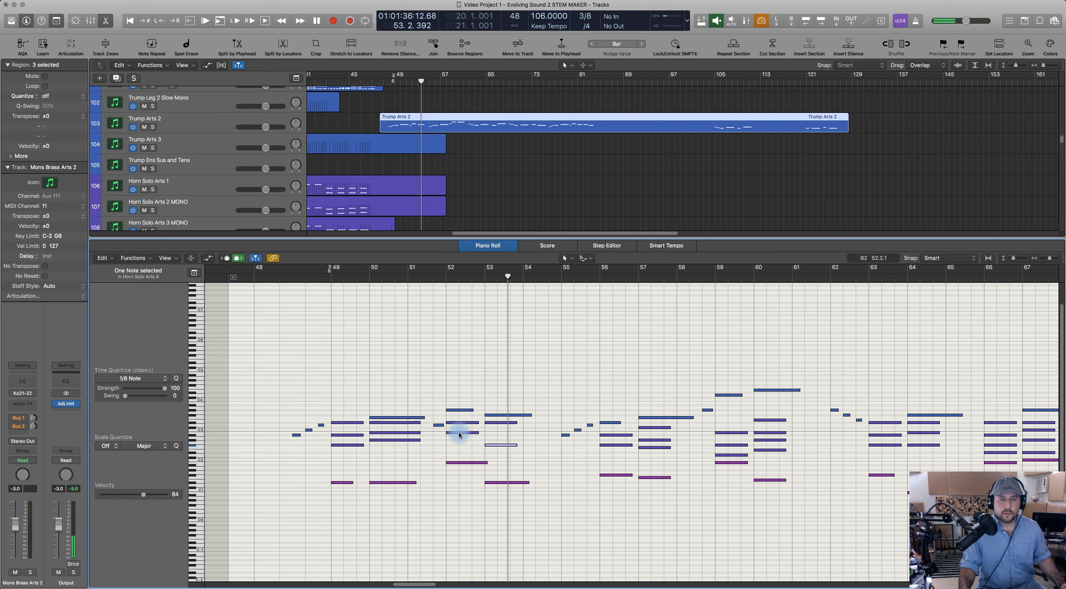
pyautogui.moveTo(459, 435)
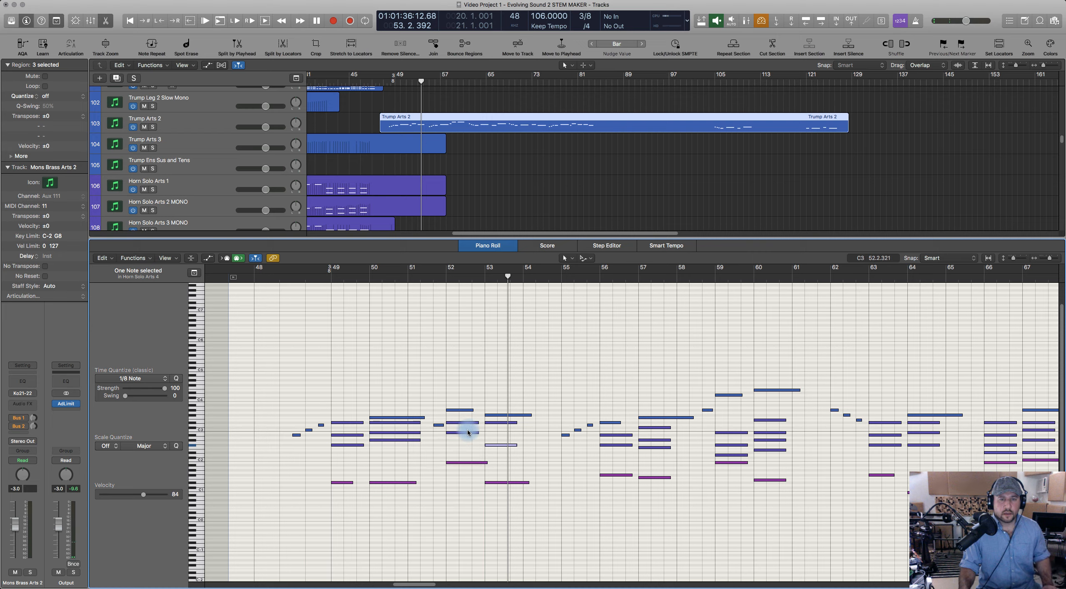
pyautogui.click(458, 435)
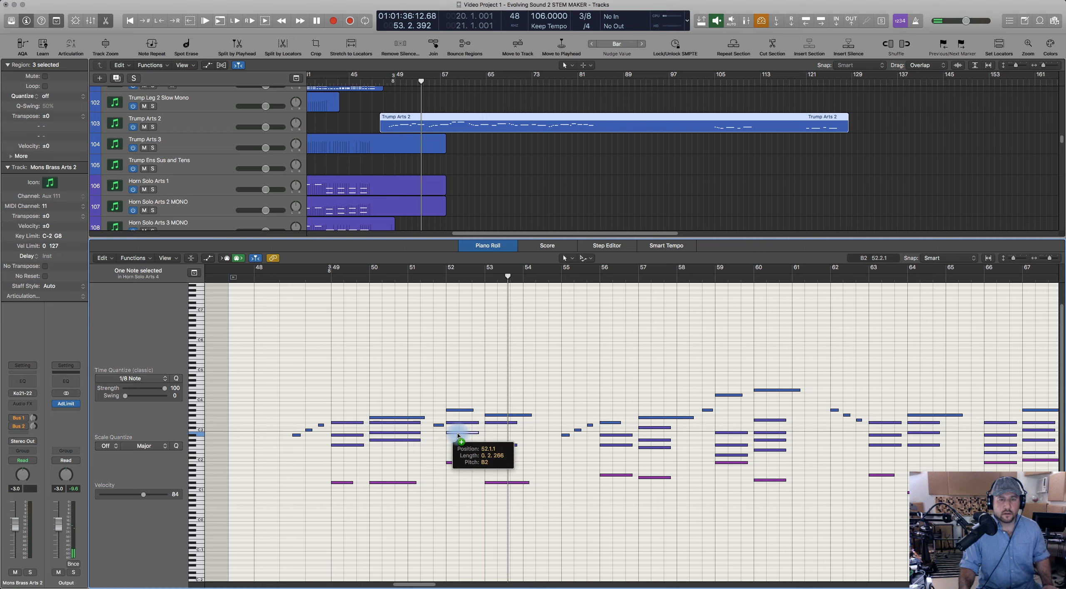
pyautogui.moveTo(459, 435); pyautogui.dragTo(455, 447)
pyautogui.click(454, 447)
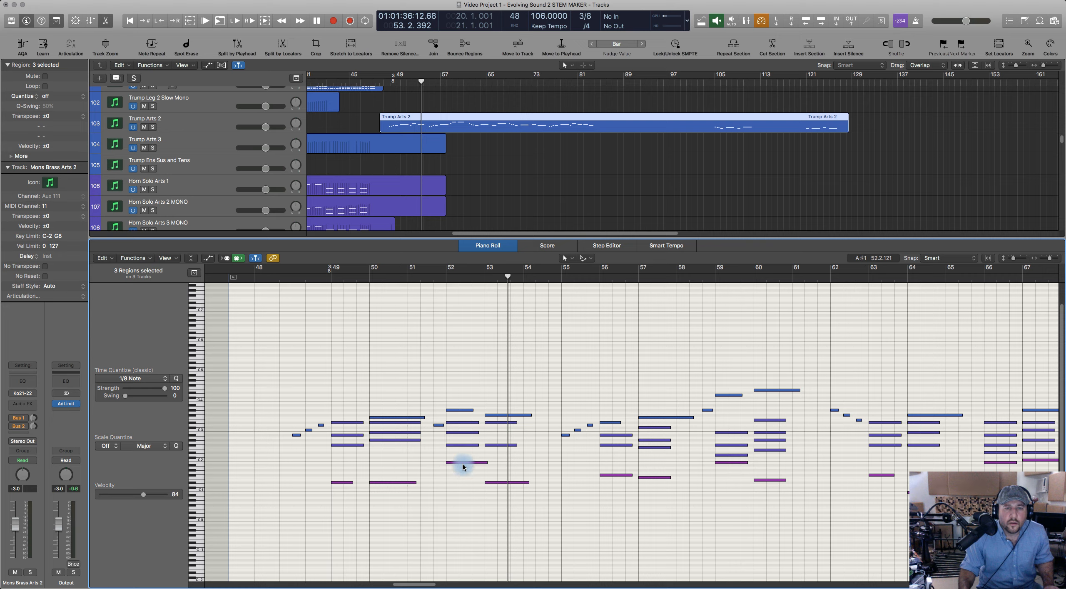
# Step: Audition the tuba and horn notes at bar 52 and try an A#2 horn note in the bar 53 chord
pyautogui.click(462, 463)
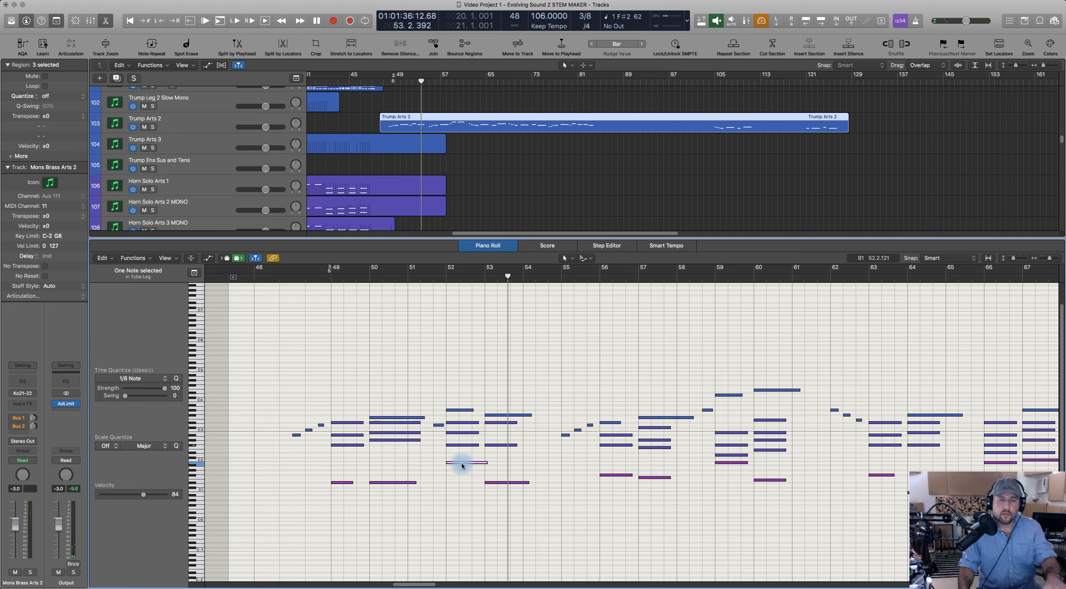
pyautogui.click(457, 423)
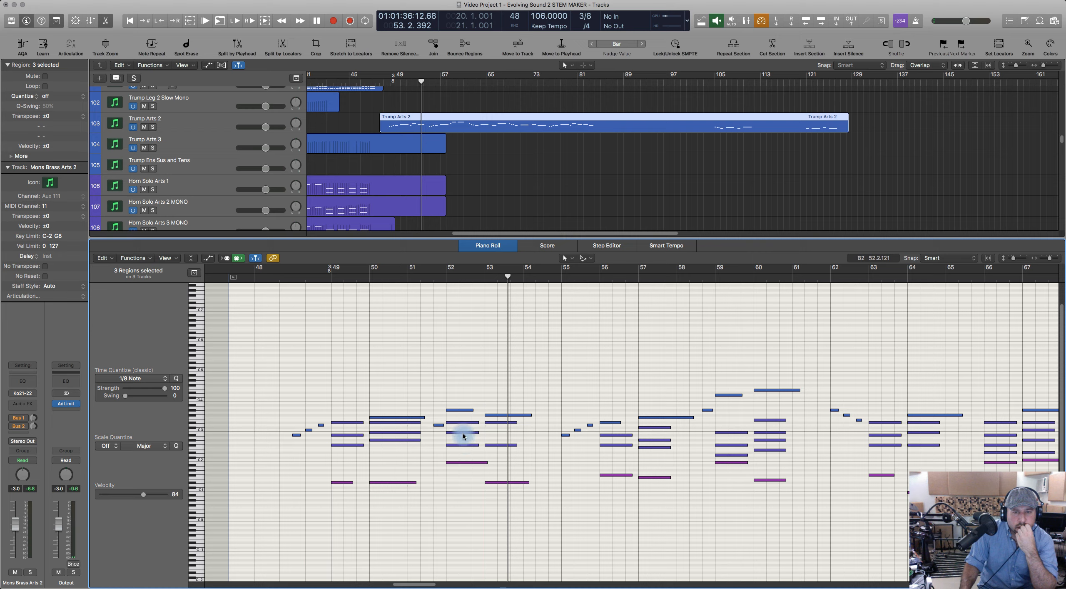
pyautogui.moveTo(463, 436); pyautogui.dragTo(501, 438)
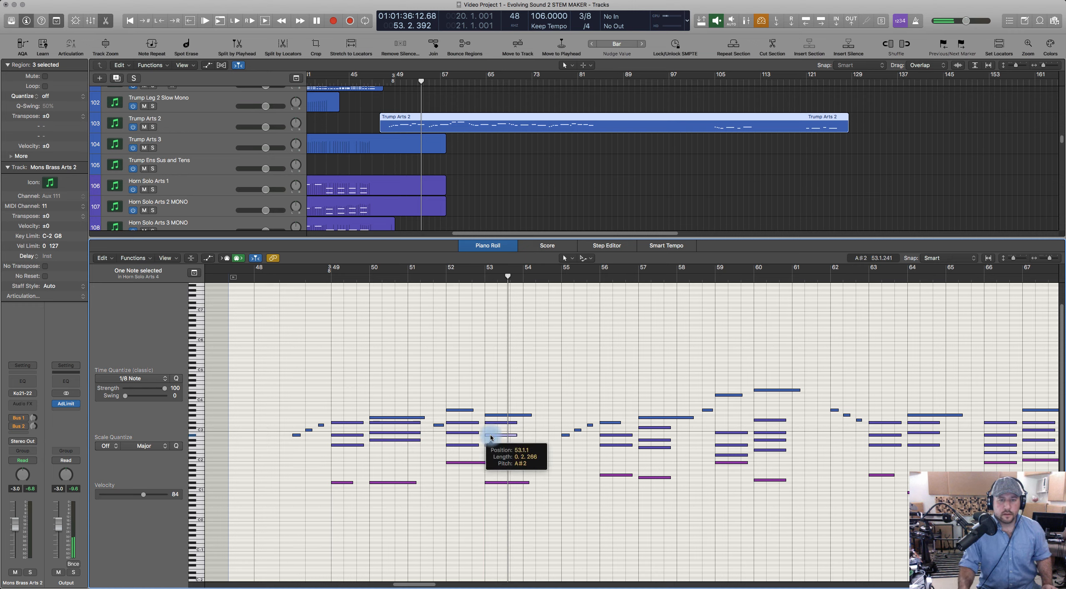
pyautogui.click(495, 434)
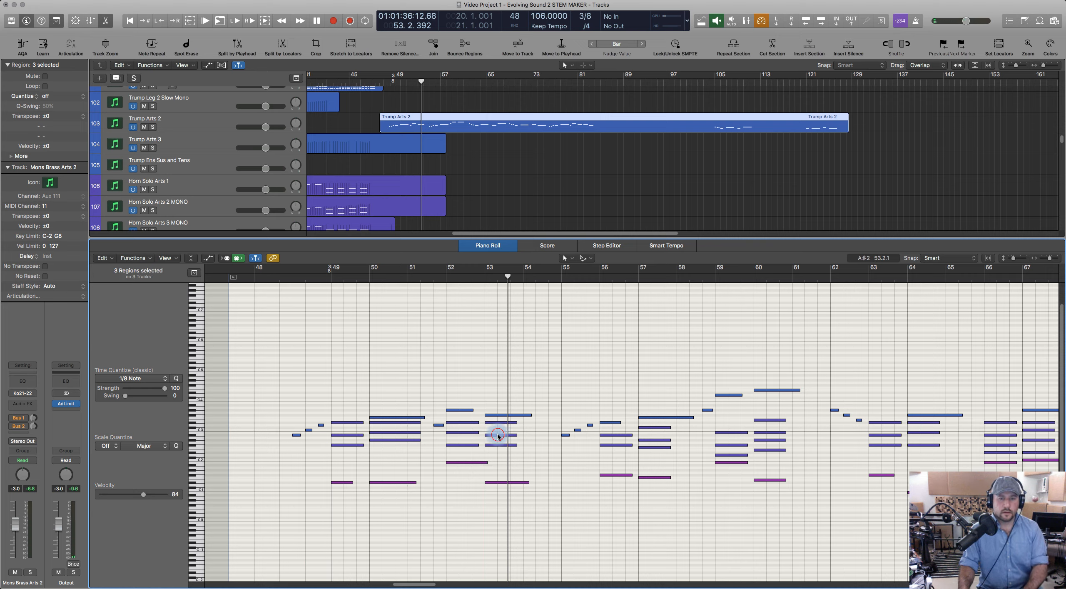
# Step: Play the brass passage from about 51.3 through the bar 52 chord
pyautogui.click(435, 280)
pyautogui.press('space')
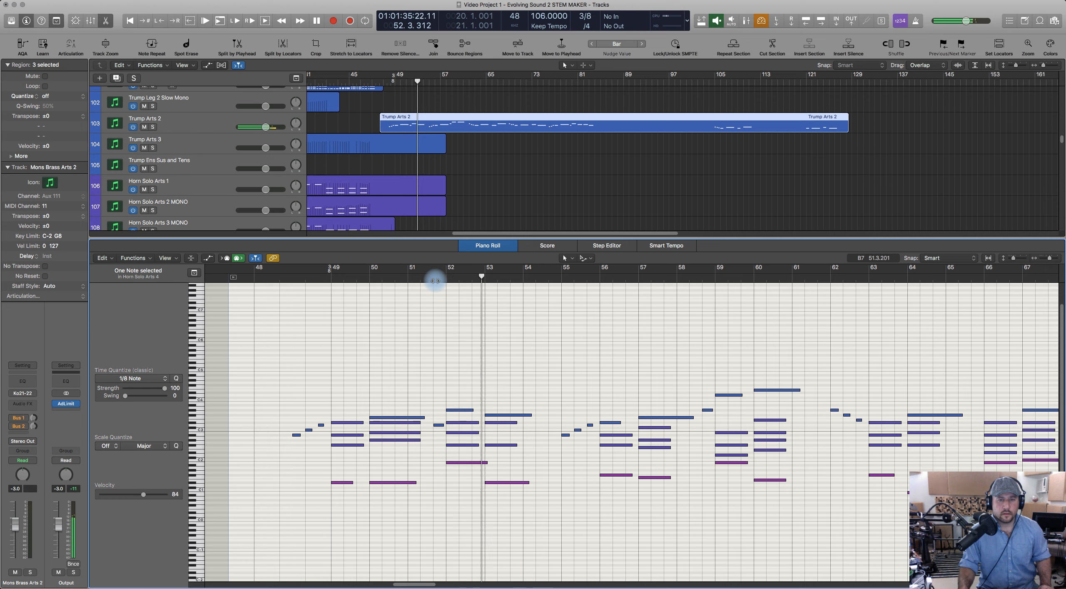
pyautogui.press('space')
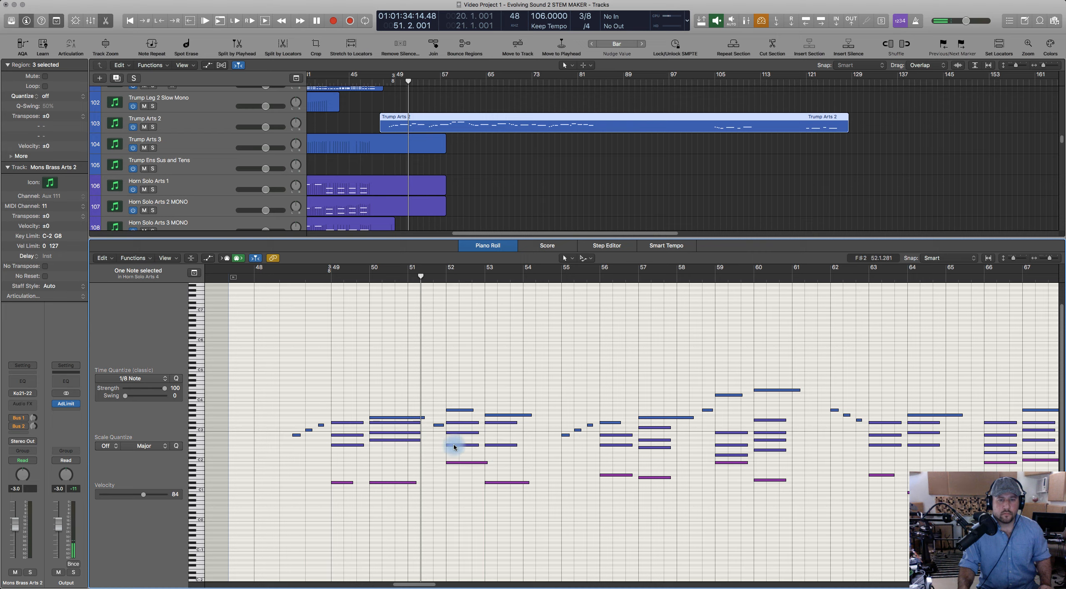
# Step: Copy the horn's F#2 note at bar 53 down to D#2 and move its D#3 note there down to A#2
pyautogui.click(495, 445)
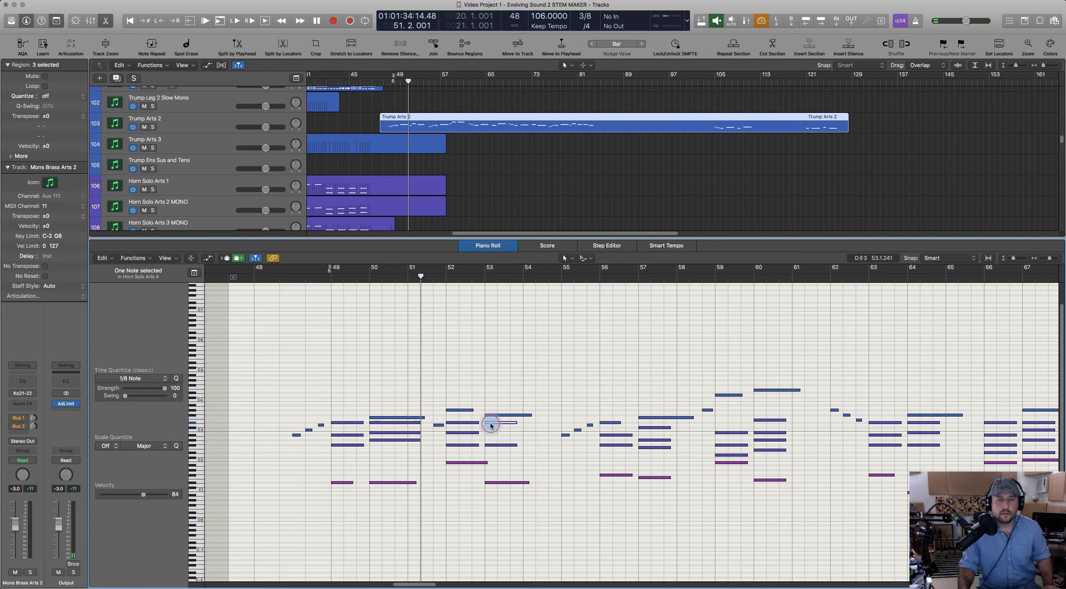
pyautogui.click(494, 448)
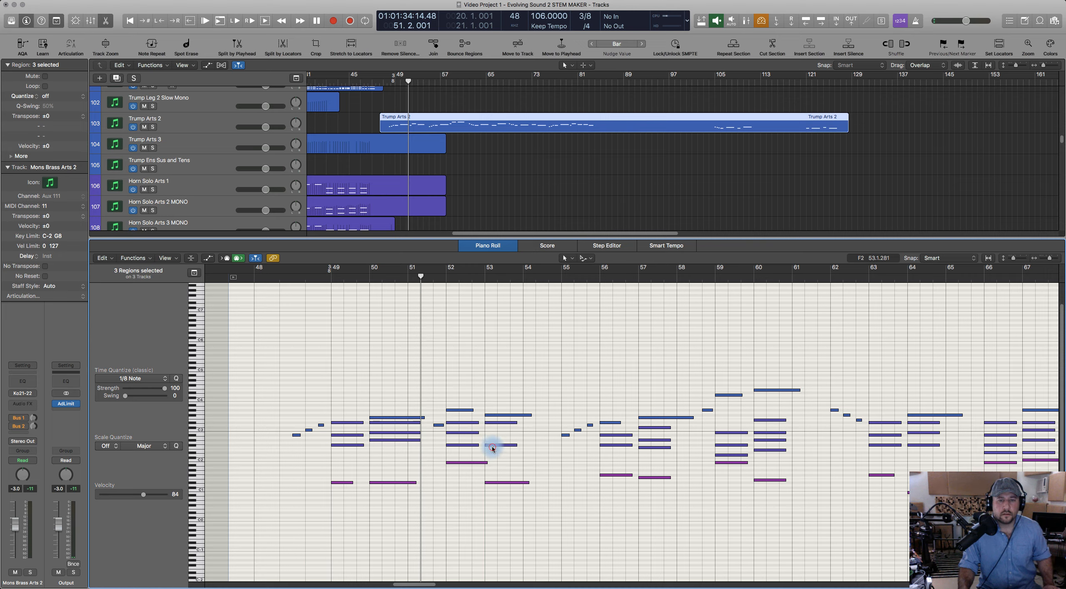
pyautogui.moveTo(492, 448); pyautogui.dragTo(492, 456)
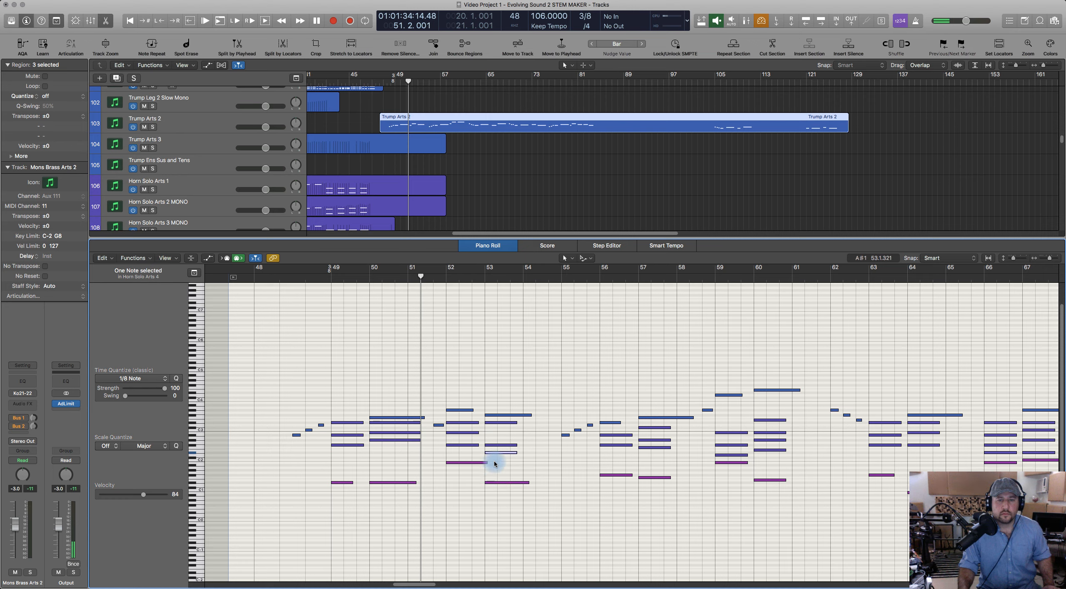
pyautogui.click(496, 417)
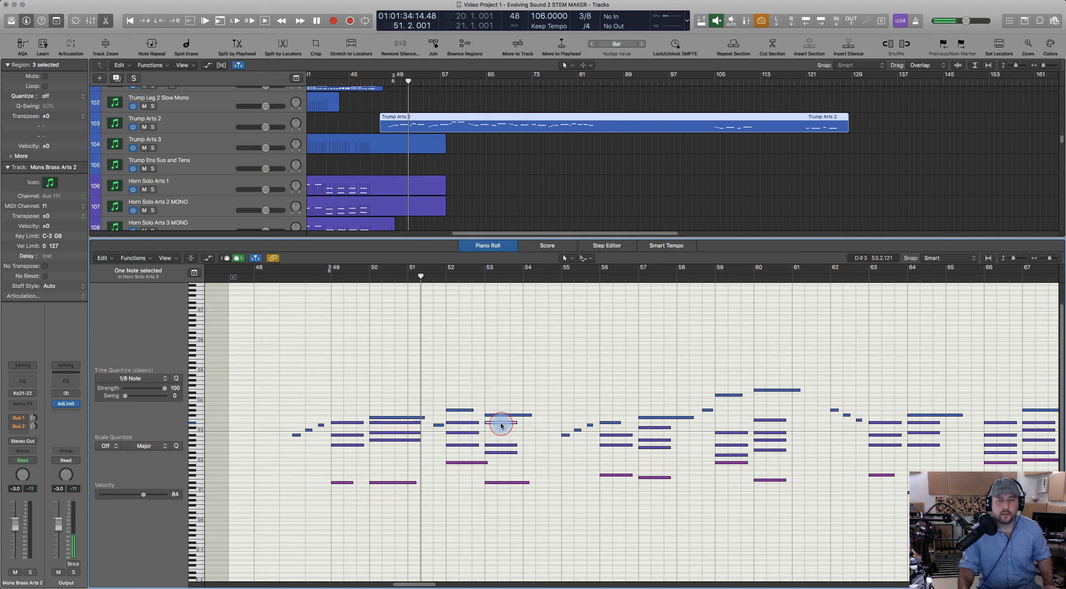
pyautogui.moveTo(502, 425); pyautogui.dragTo(503, 439)
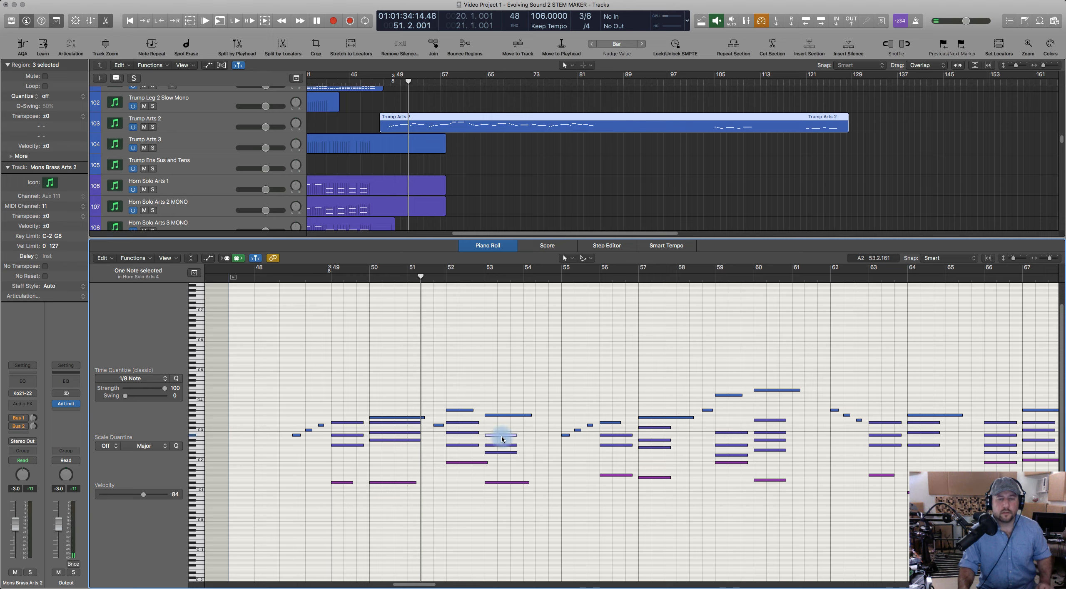
# Step: Revoice the bar 52 horn chord as D#2, B2 and D#3, and play the passage from bar 51 to 53
pyautogui.click(469, 448)
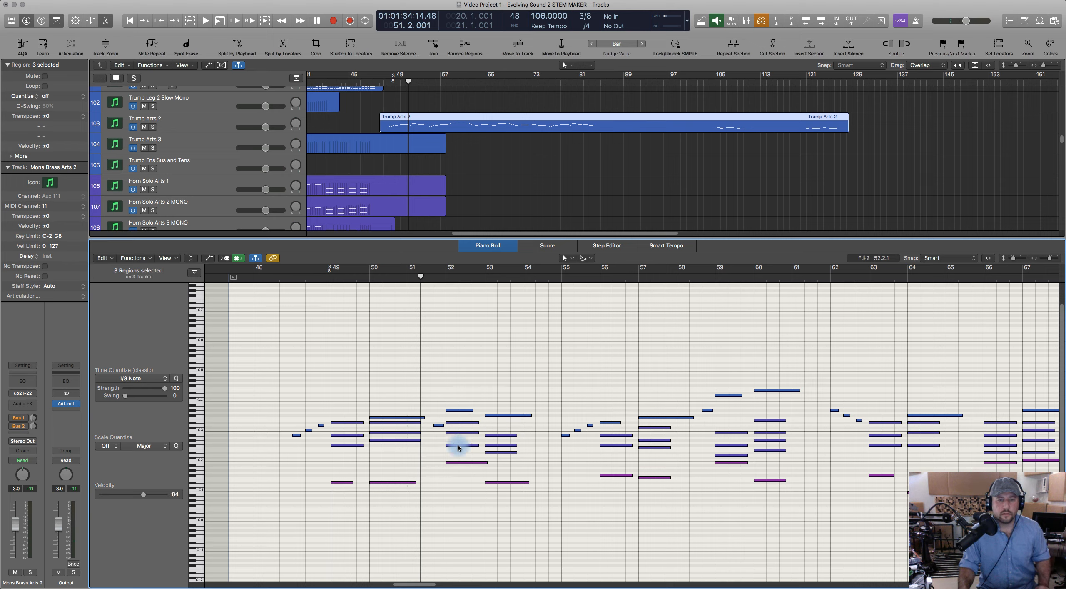
pyautogui.click(458, 445)
pyautogui.moveTo(458, 446); pyautogui.dragTo(457, 432)
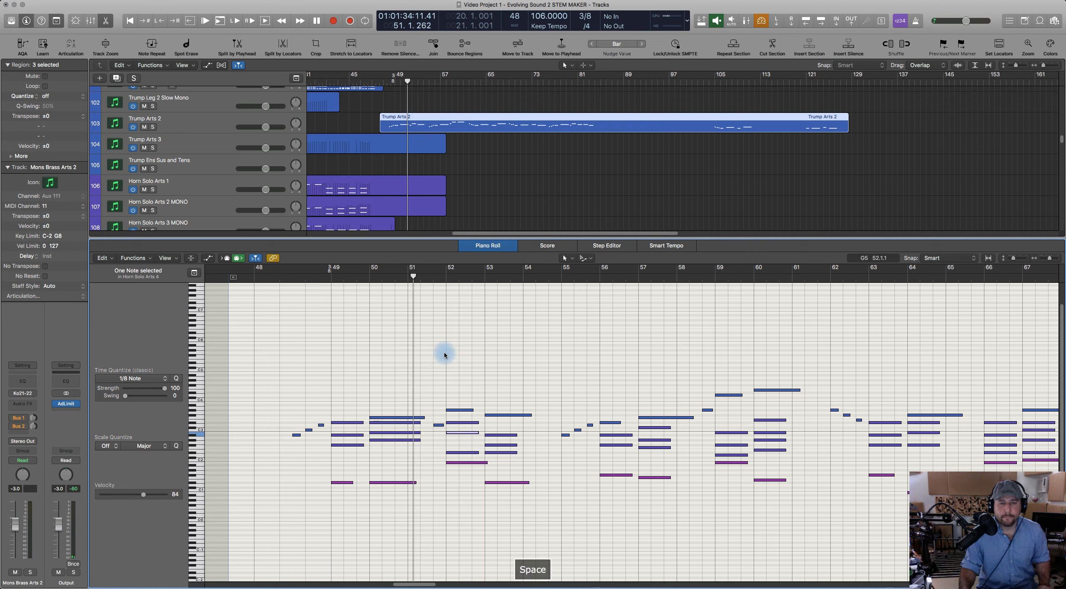
pyautogui.press('space')
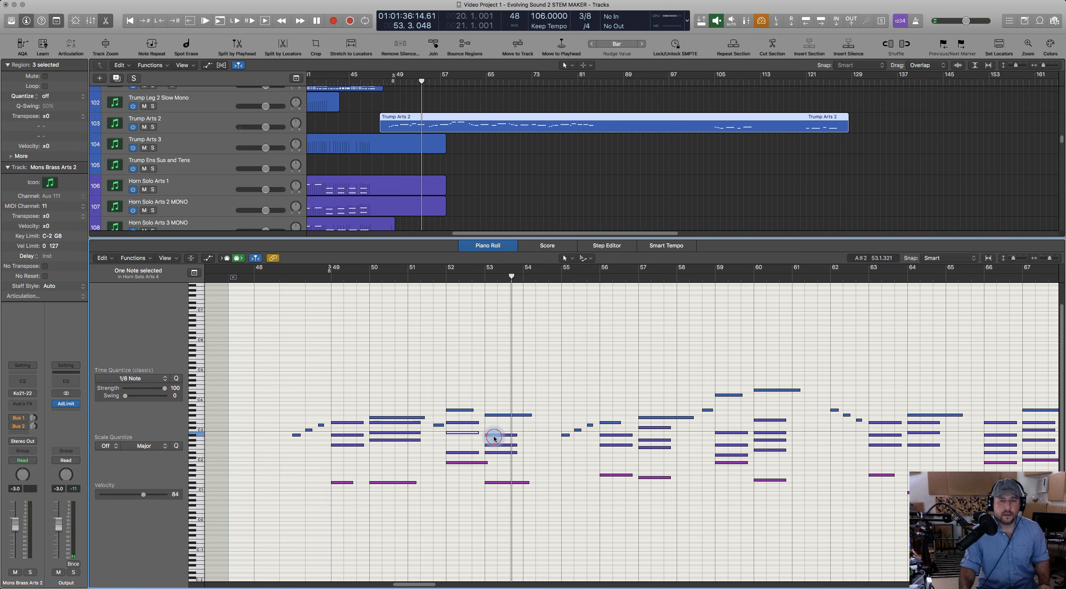
# Step: Raise the bar 53 horn chord's A#2 to D#3 and its F#2 to A#2, and play the passage from about 51.3
pyautogui.moveTo(494, 438); pyautogui.dragTo(490, 425)
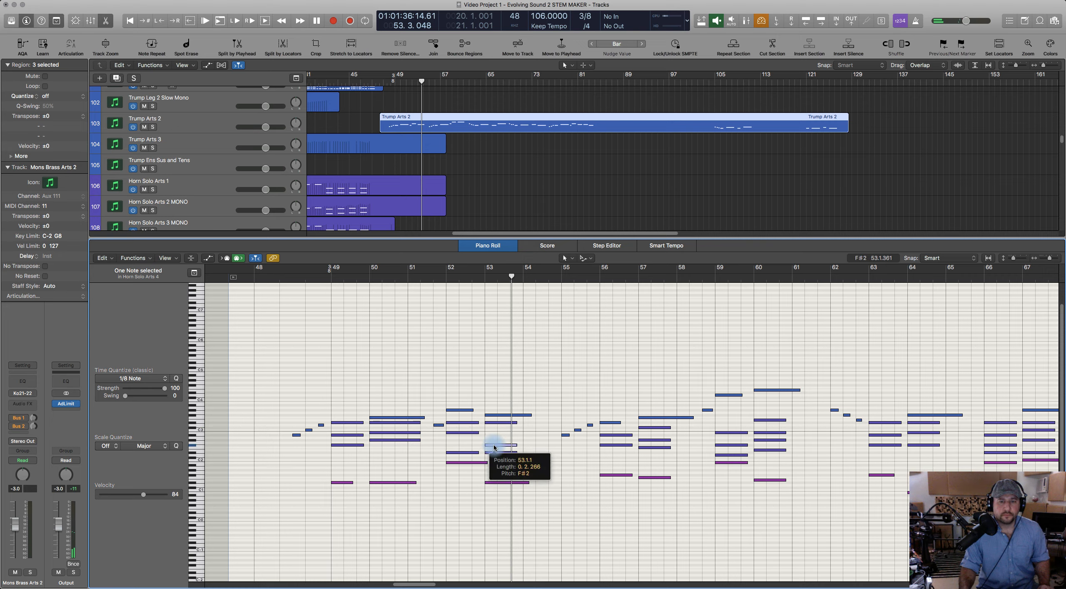
pyautogui.moveTo(494, 447); pyautogui.dragTo(492, 435)
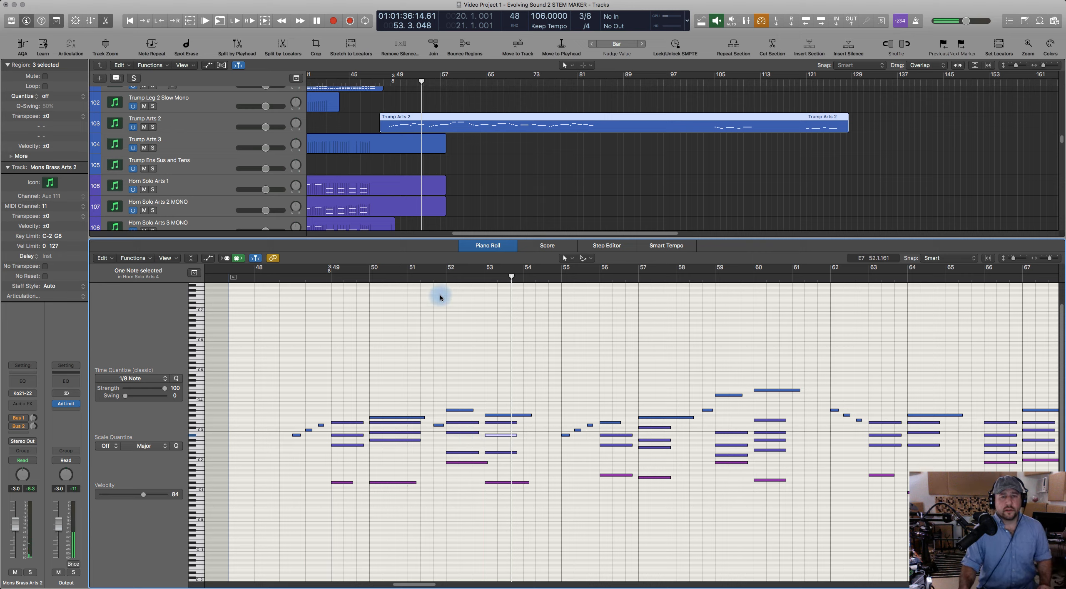
pyautogui.click(432, 279)
pyautogui.press('space')
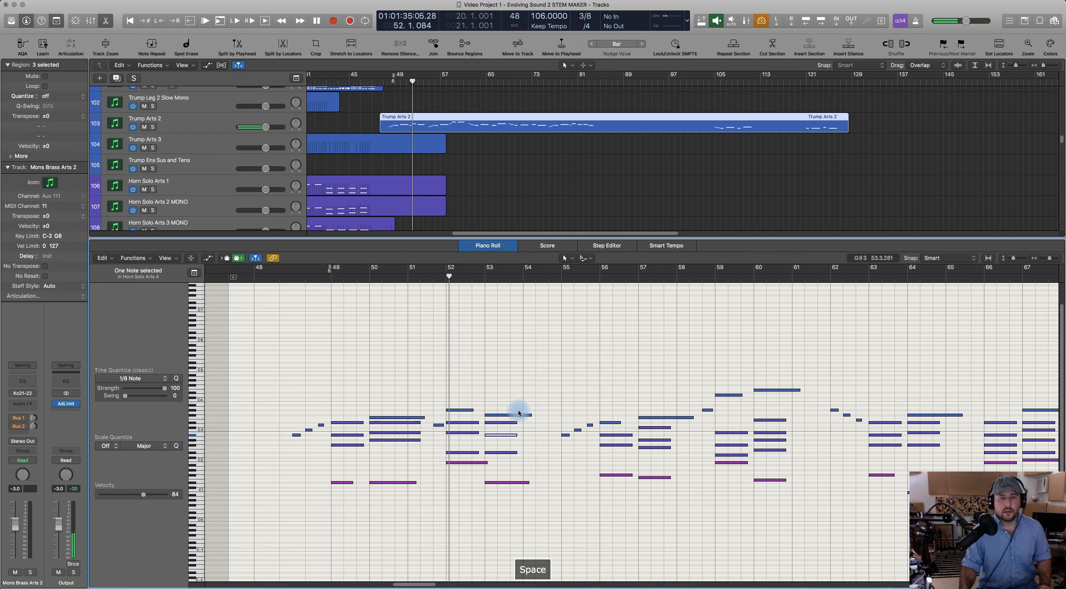
pyautogui.press('space')
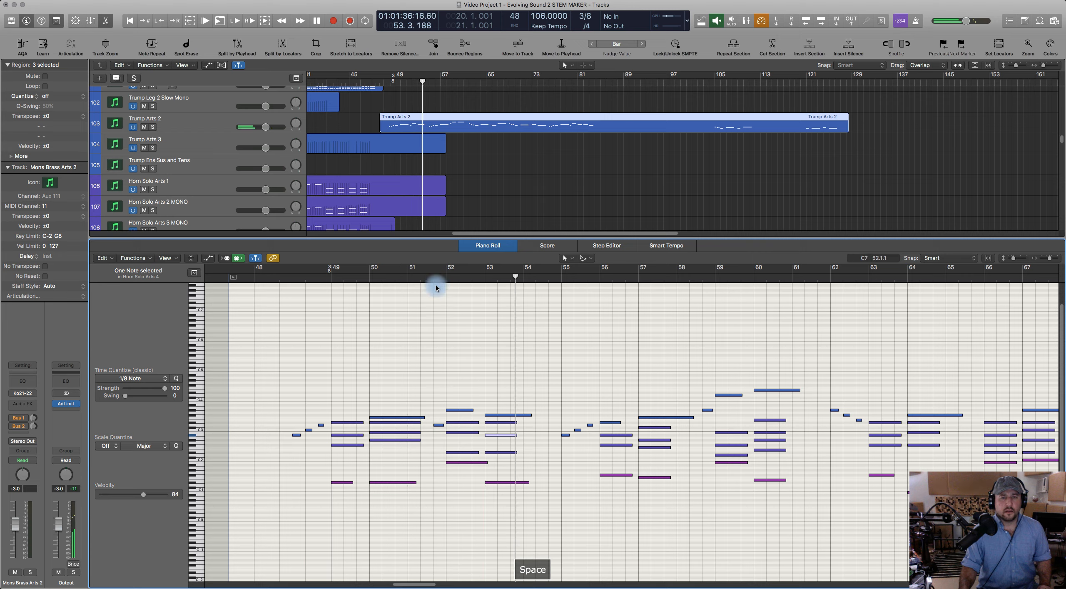
# Step: Play the brass passage twice from the second half of bar 51 into bar 54
pyautogui.click(424, 278)
pyautogui.press('space')
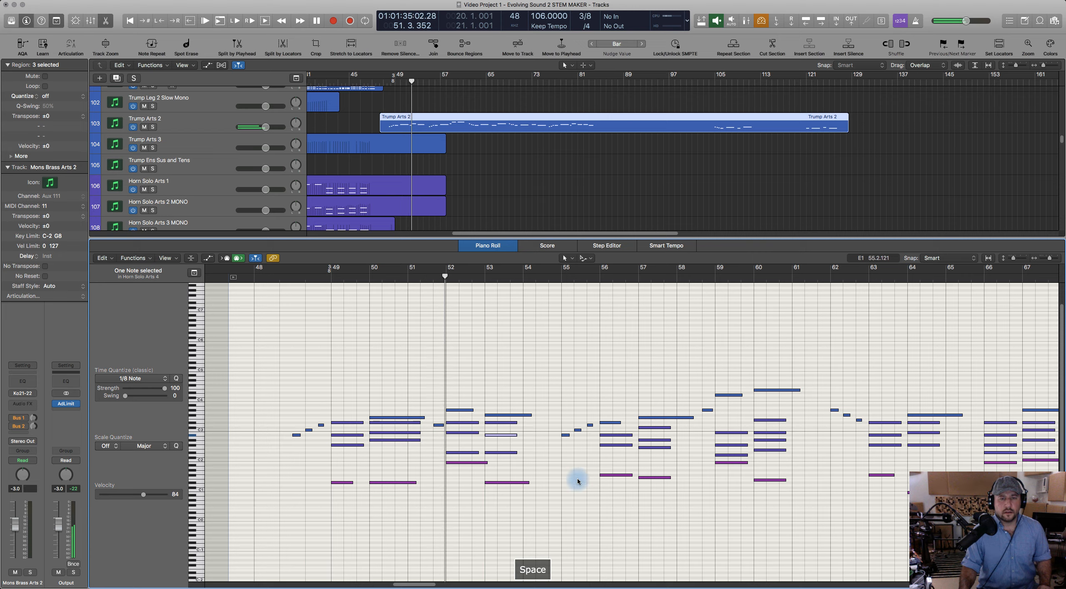
pyautogui.press('space')
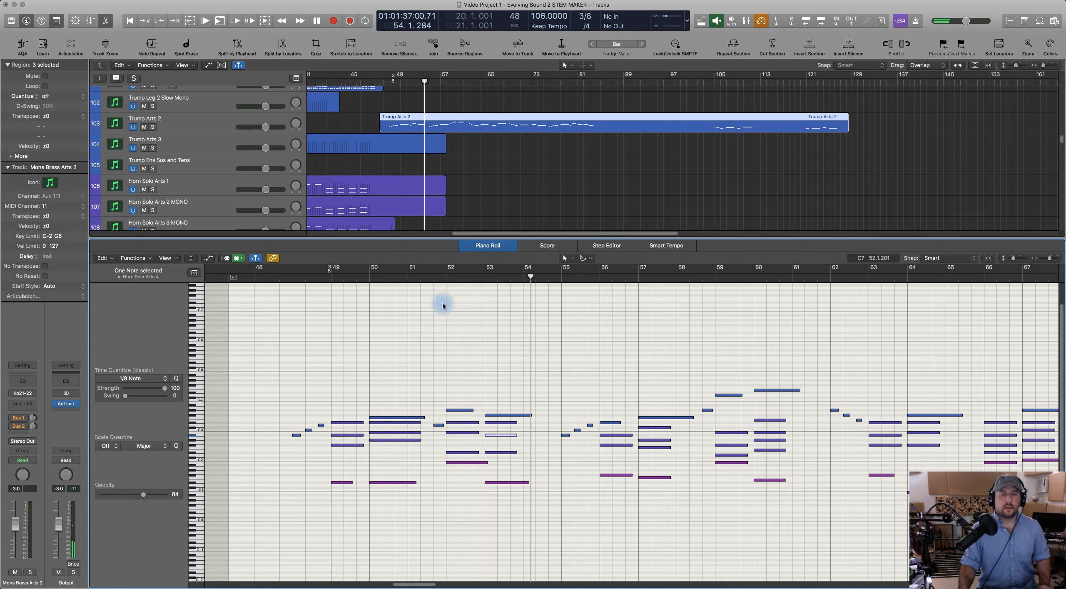
pyautogui.click(429, 282)
pyautogui.press('space')
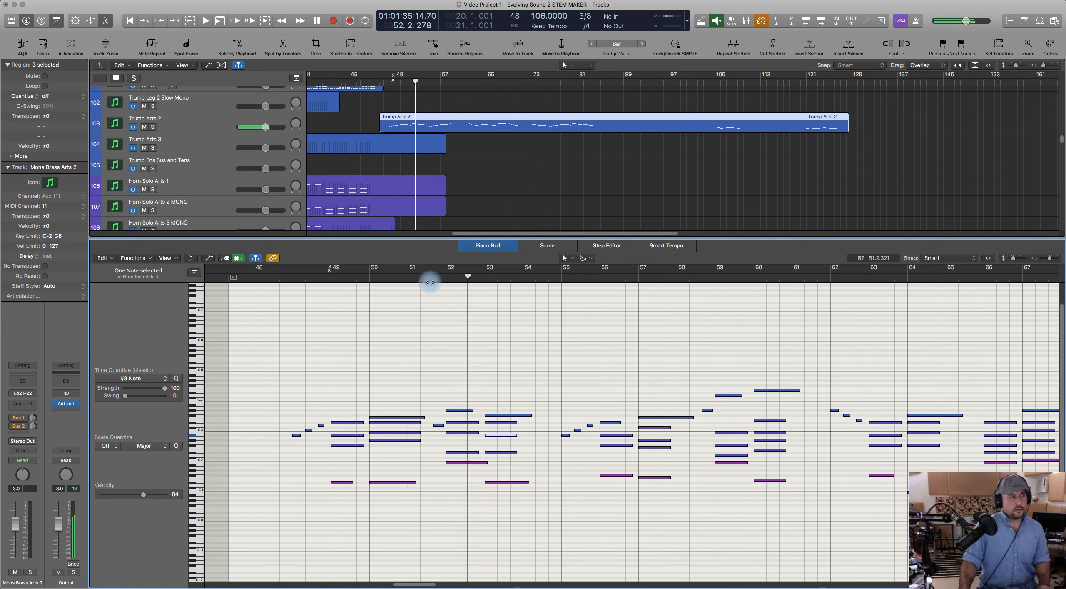
pyautogui.press('space')
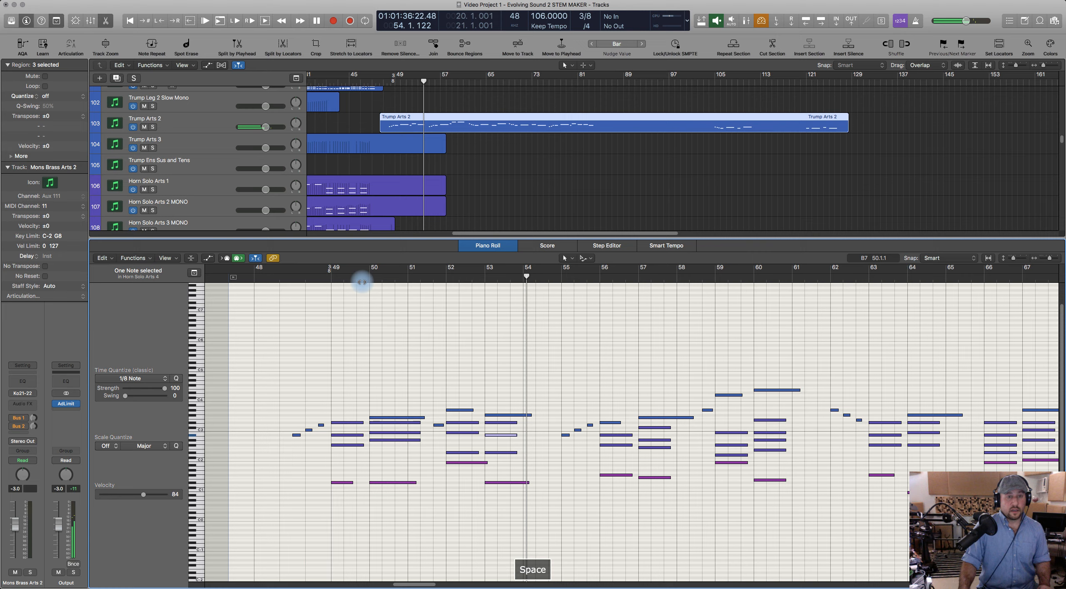
# Step: Play the brass parts from about bar 48 through bar 53, and from bar 54 into bar 57
pyautogui.click(288, 278)
pyautogui.press('space')
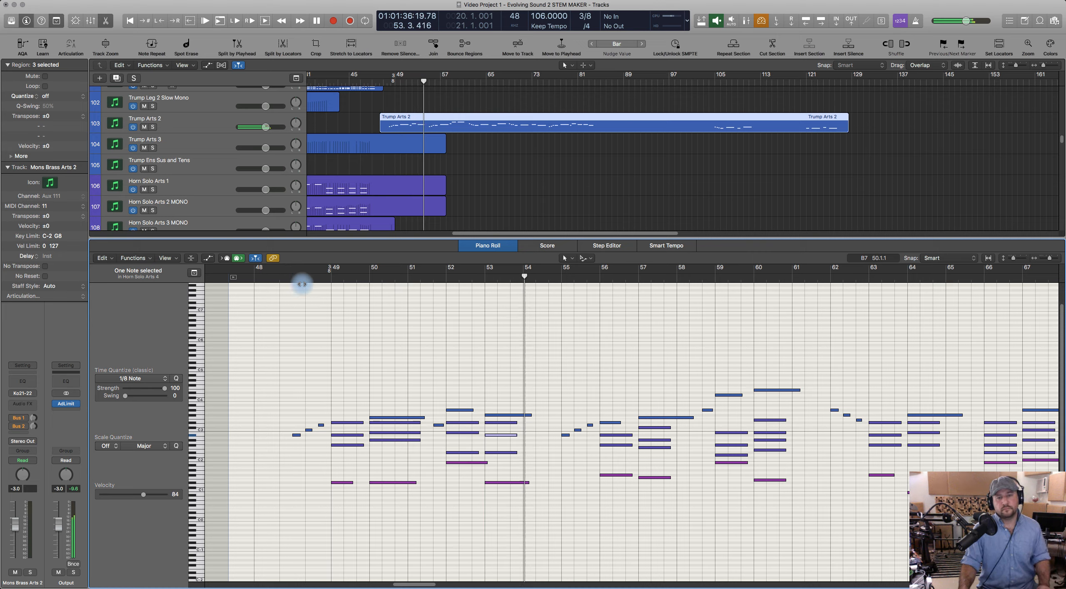
pyautogui.press('space')
pyautogui.moveTo(564, 268); pyautogui.dragTo(550, 277)
pyautogui.press('space')
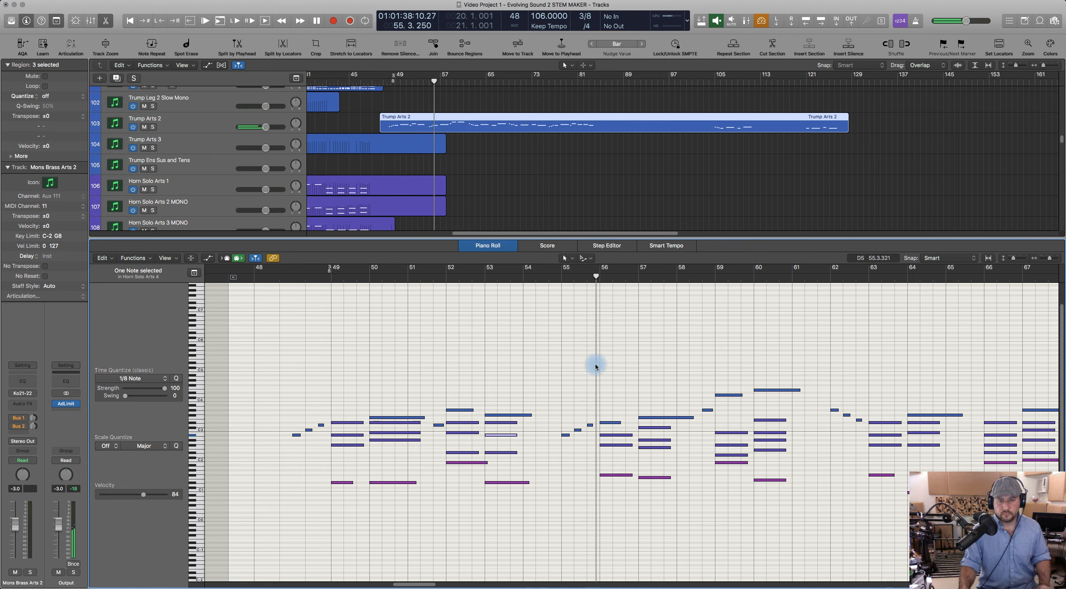
pyautogui.press('space')
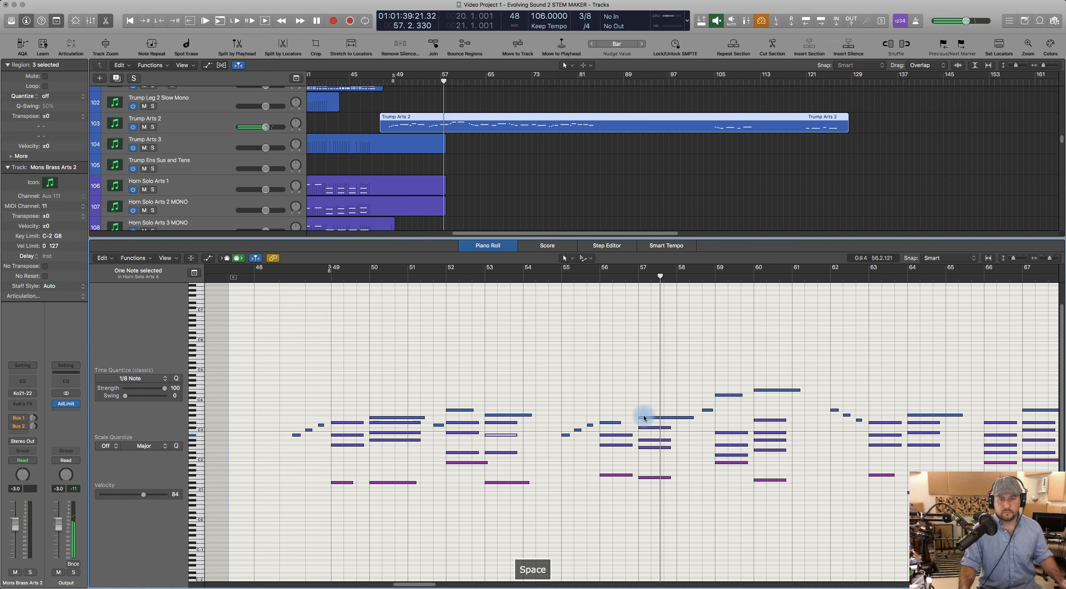
# Step: Lower the bar 57 horn chord's F2 to C#2 and play the passage from bar 55 into bar 57
pyautogui.hscroll(8, 647, 439)
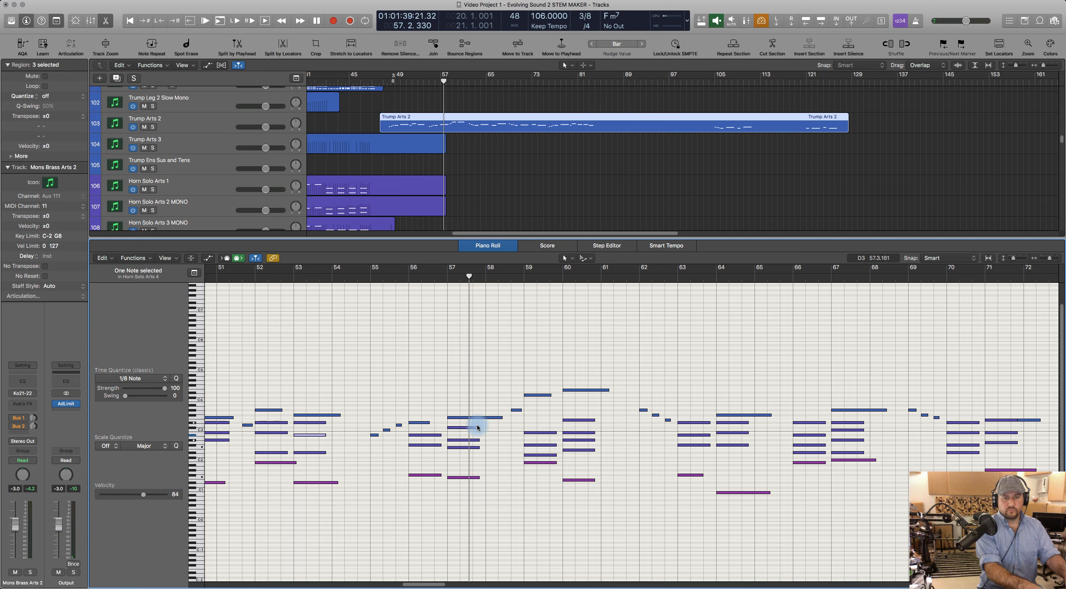
pyautogui.moveTo(455, 449); pyautogui.dragTo(455, 458)
pyautogui.click(455, 430)
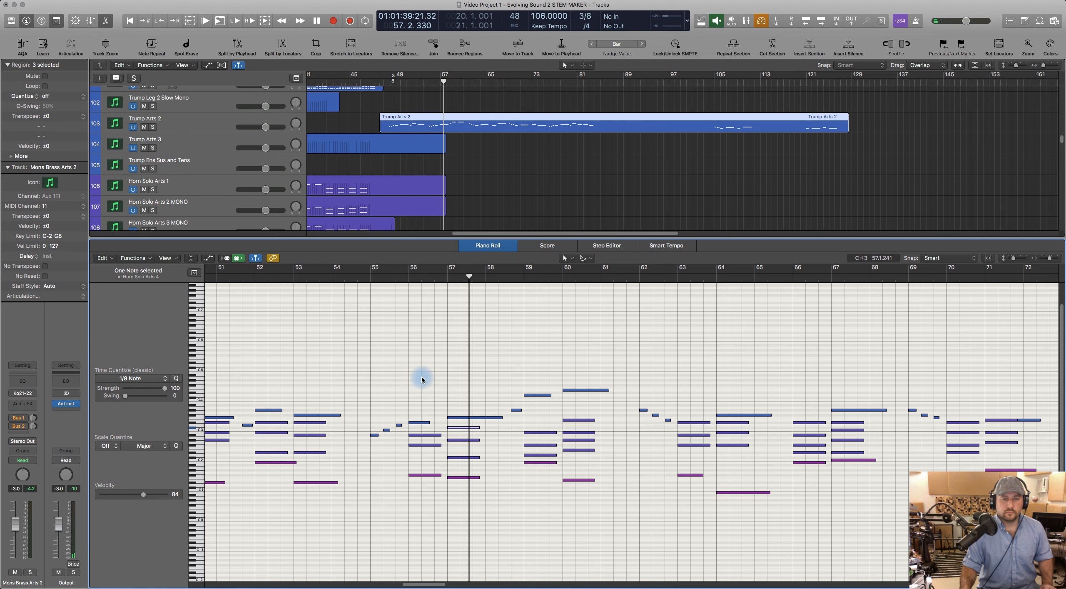
pyautogui.click(386, 271)
pyautogui.press('space')
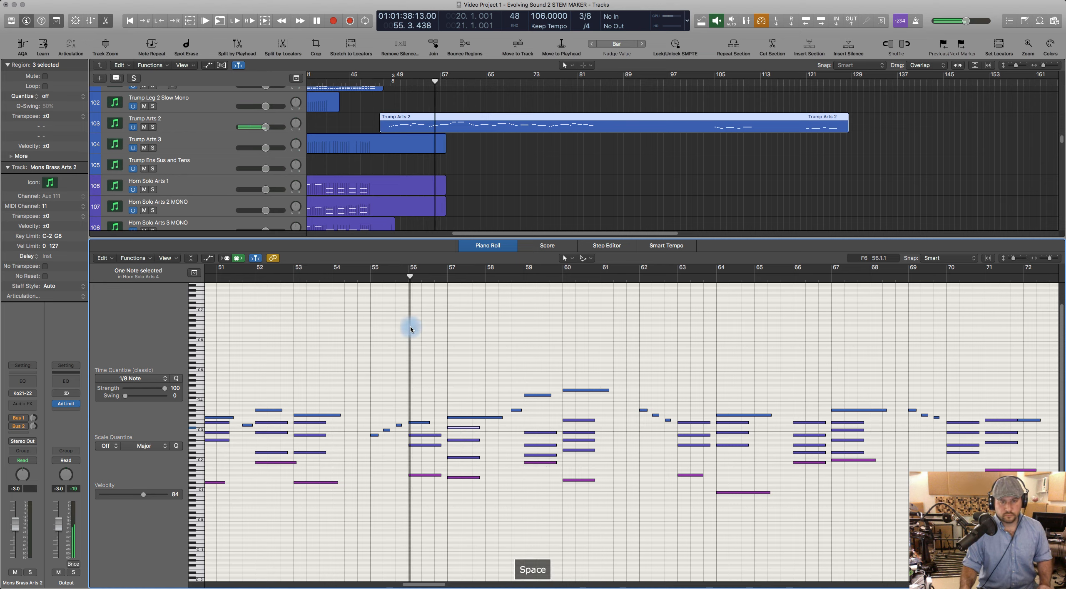
pyautogui.press('space')
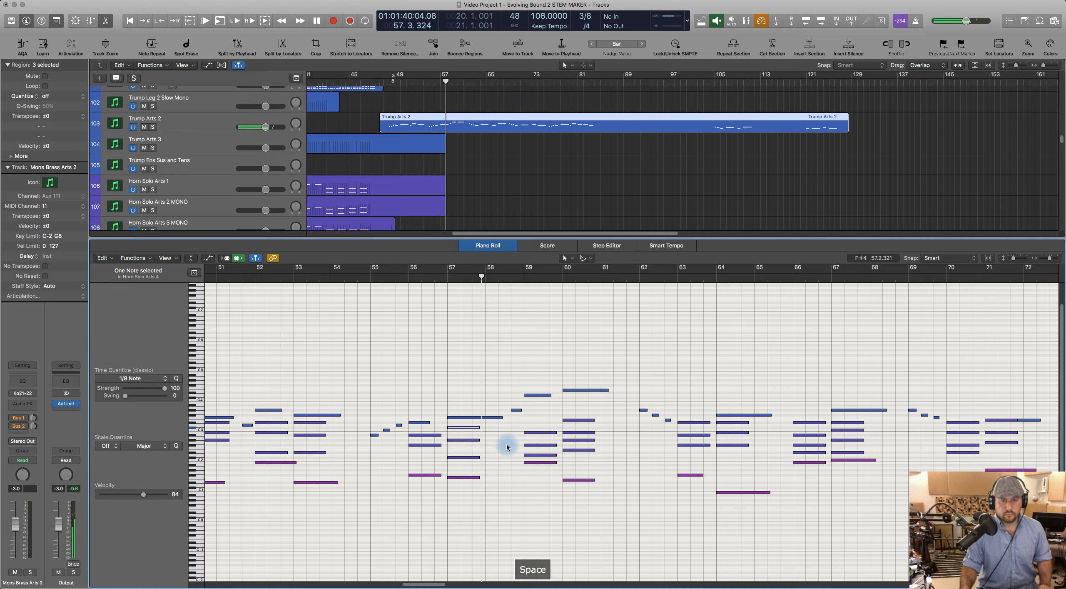
# Step: Copy the bar 56 horn chord's A#2 up to D#3 and play the passage from the end of bar 54 to 58
pyautogui.click(364, 276)
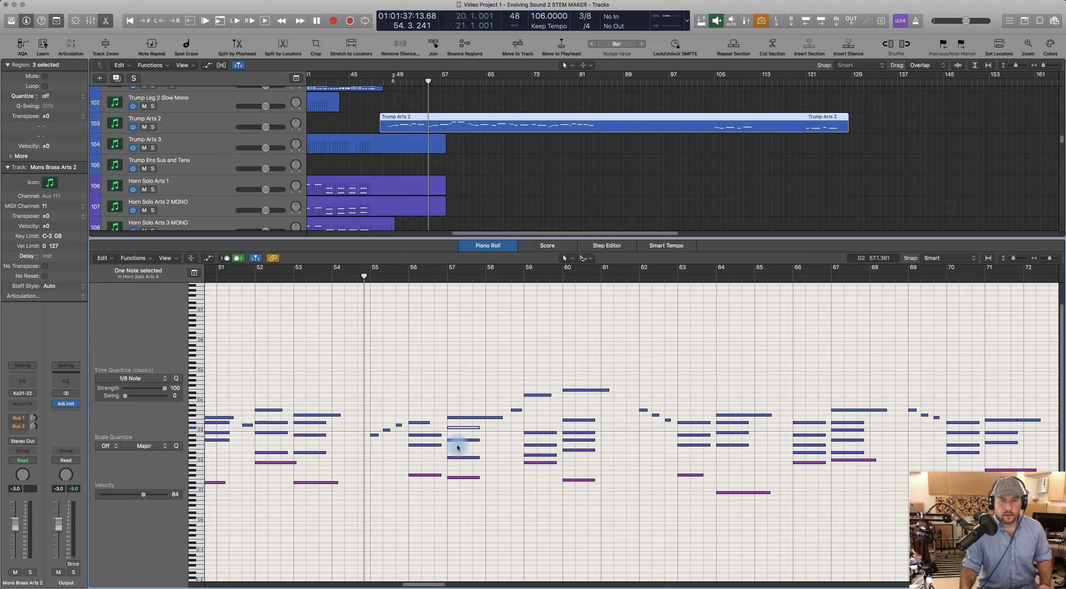
pyautogui.click(462, 458)
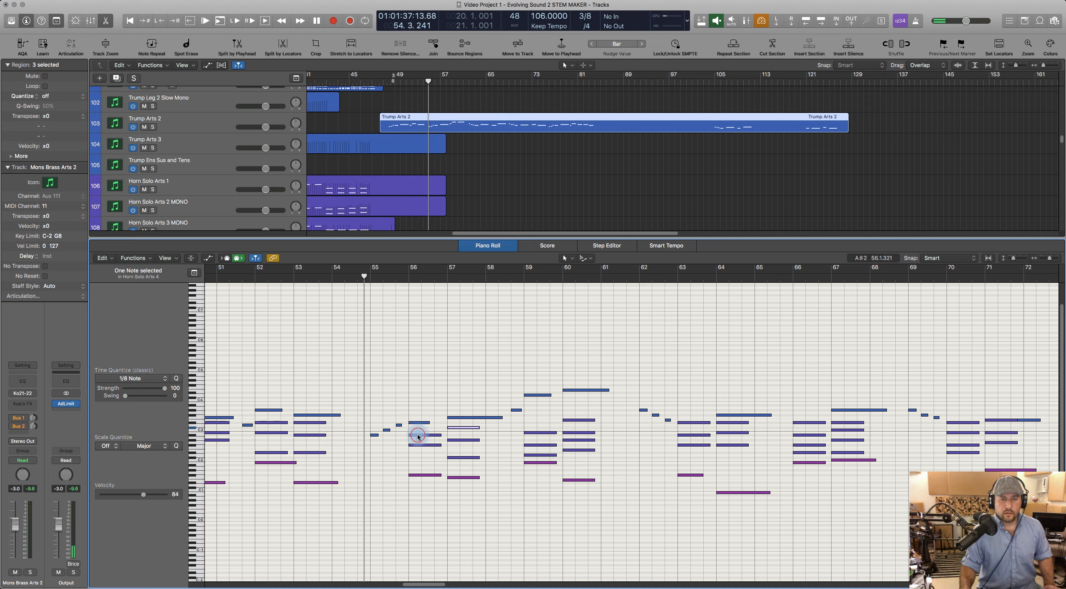
pyautogui.moveTo(418, 436); pyautogui.dragTo(418, 424)
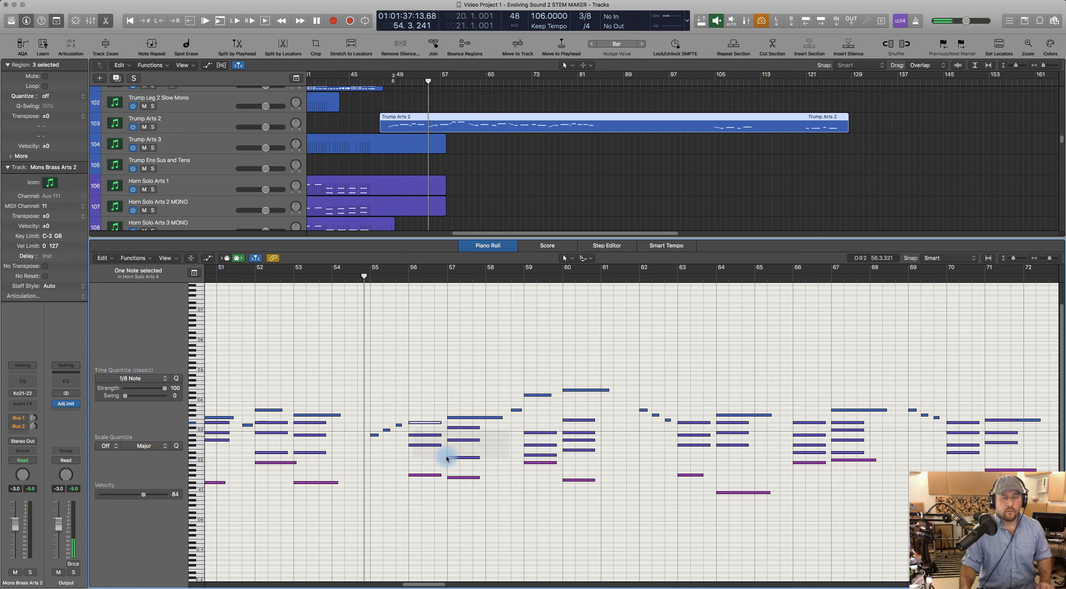
pyautogui.click(515, 448)
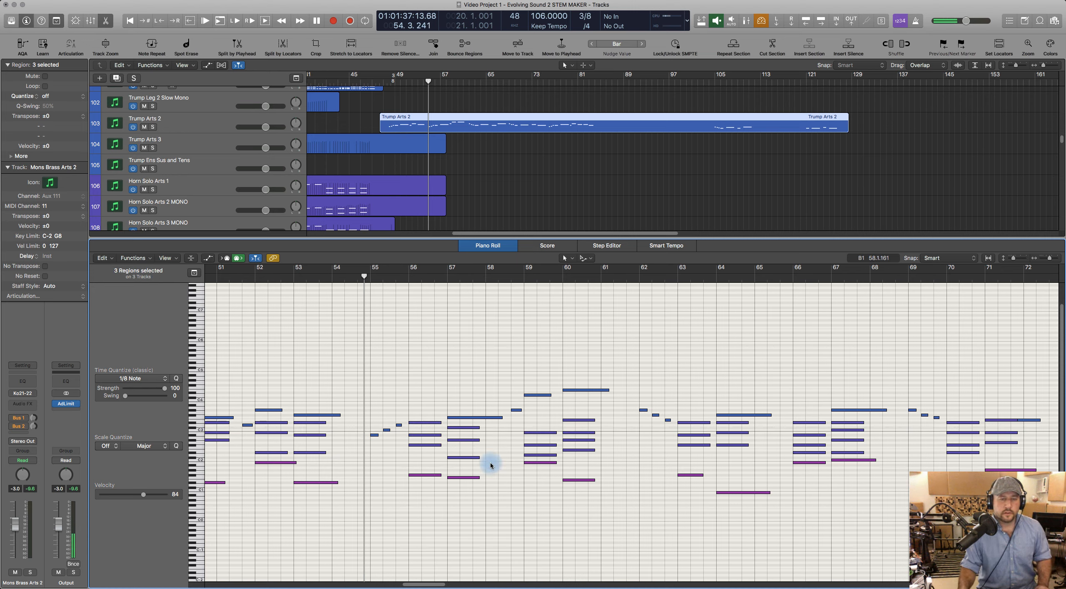
pyautogui.press('space')
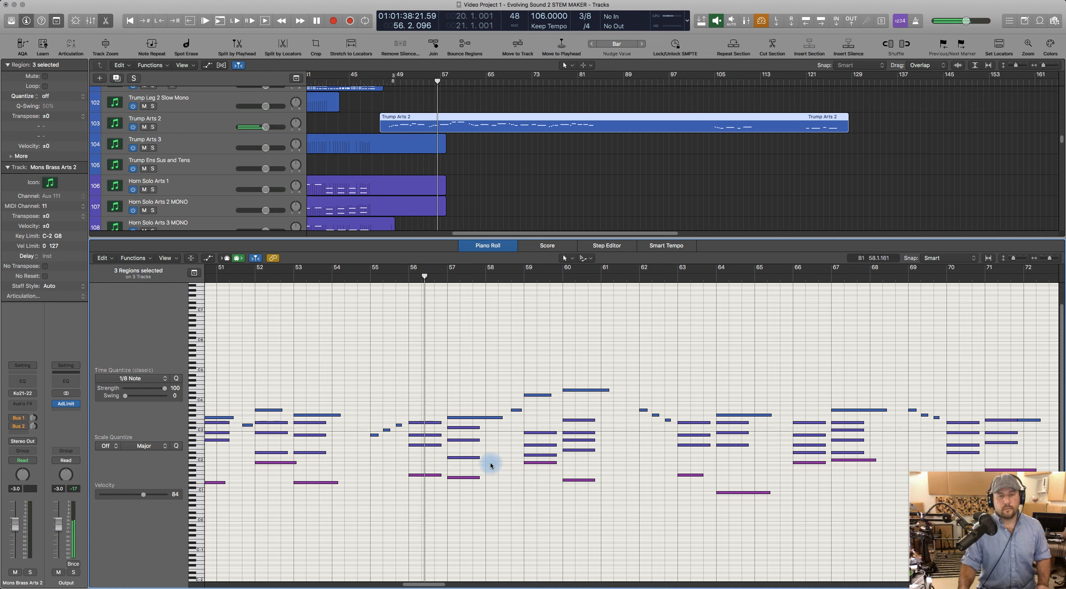
pyautogui.press('space')
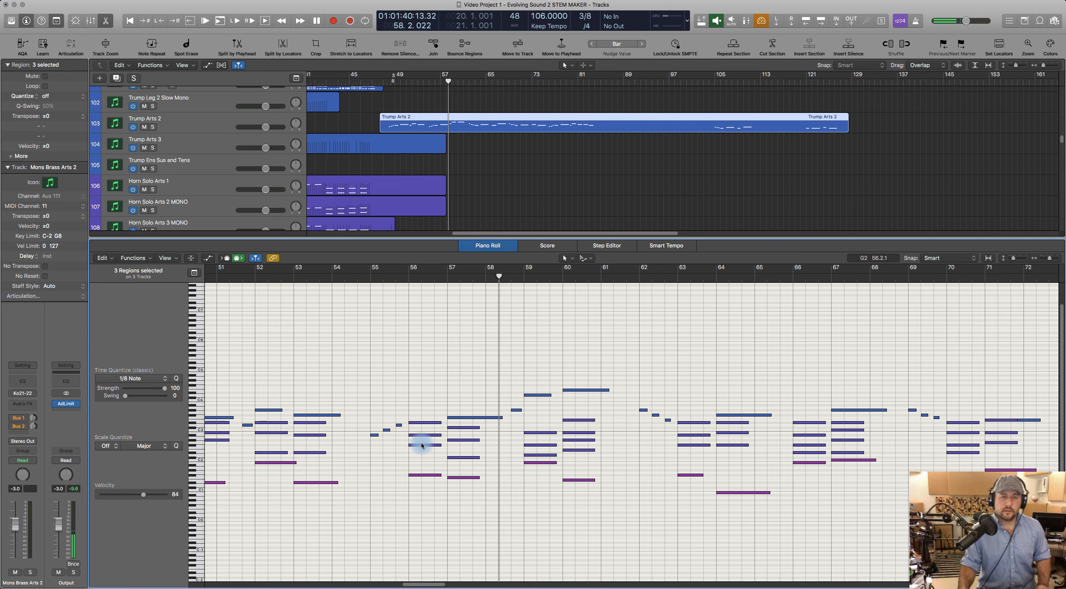
# Step: Select the Horn Solo Arts 4 track's region, add the Trump Arts 2 and Tuba Leg regions, and open them together in the Piano Roll
pyautogui.click(466, 458)
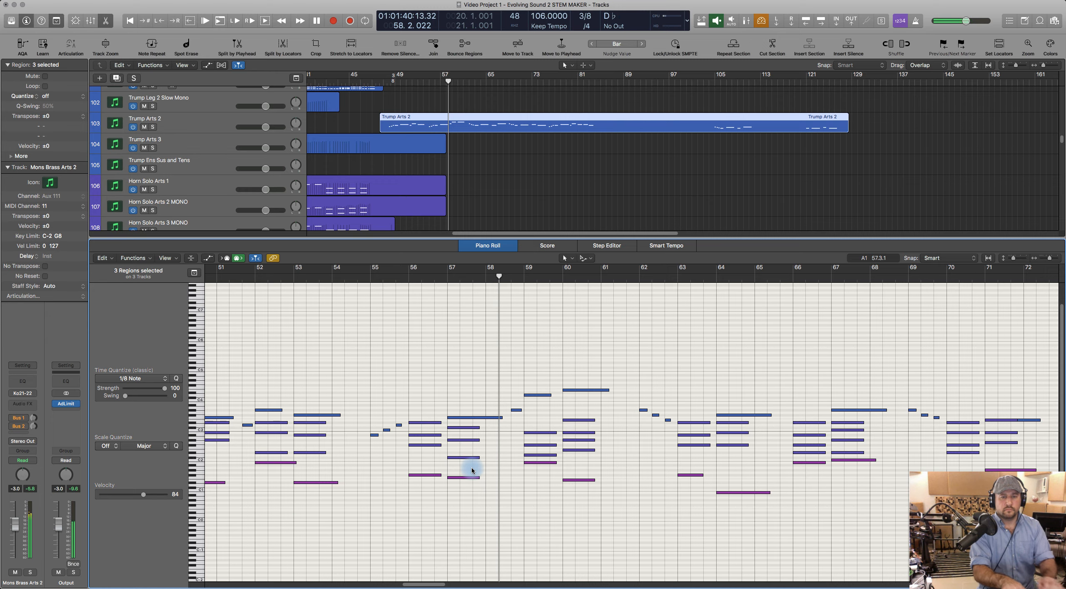
pyautogui.click(484, 243)
pyautogui.scroll(1, 543, 258)
pyautogui.click(202, 266)
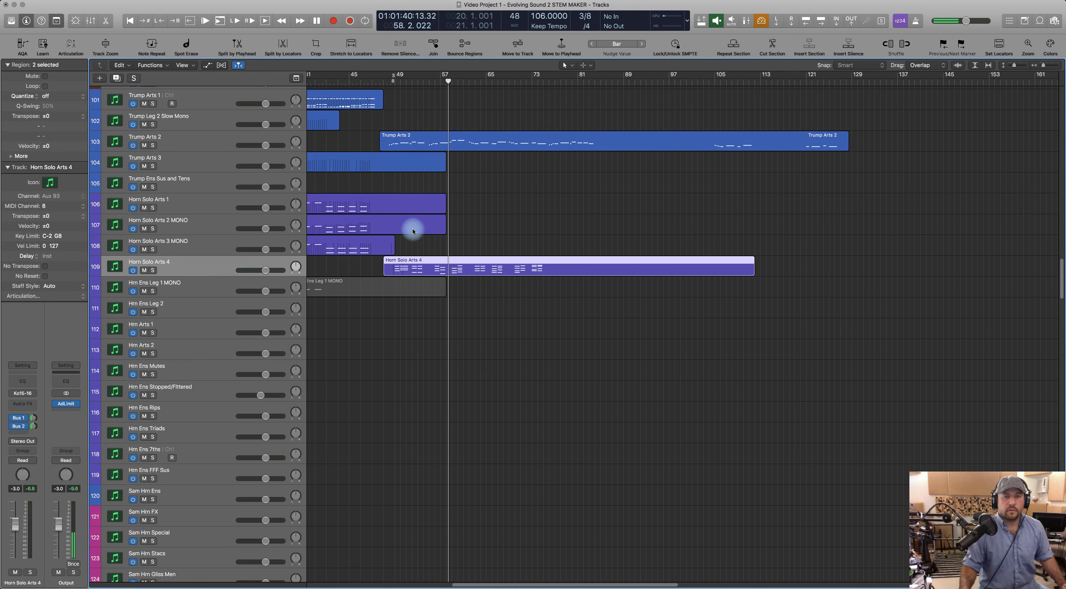
pyautogui.keyDown('shift'); pyautogui.click(457, 137); pyautogui.keyUp('shift')
pyautogui.scroll(-10, 605, 425)
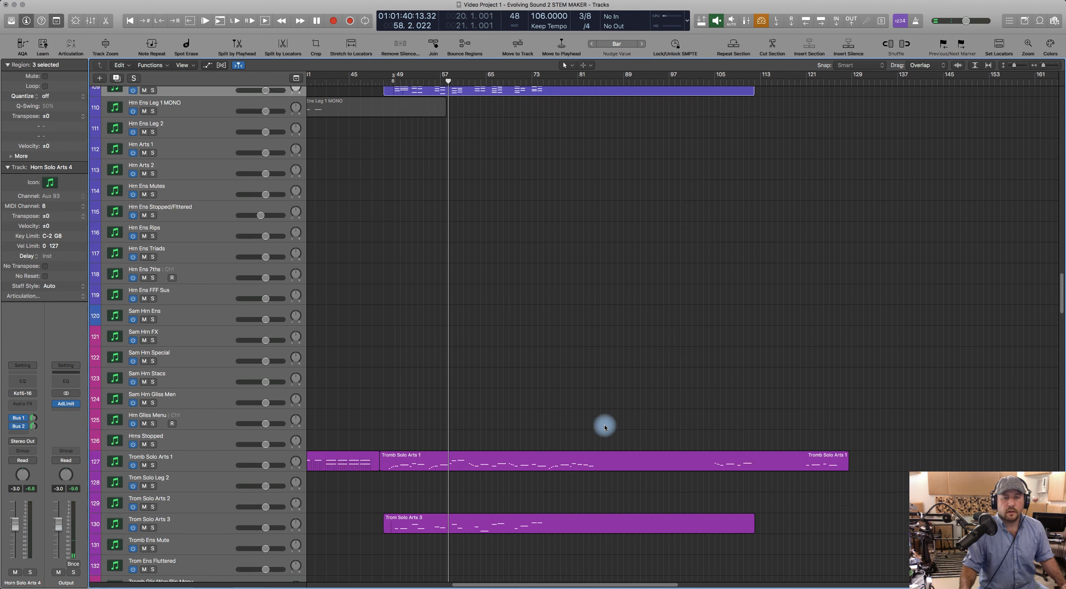
pyautogui.keyDown('shift'); pyautogui.click(444, 515); pyautogui.keyUp('shift')
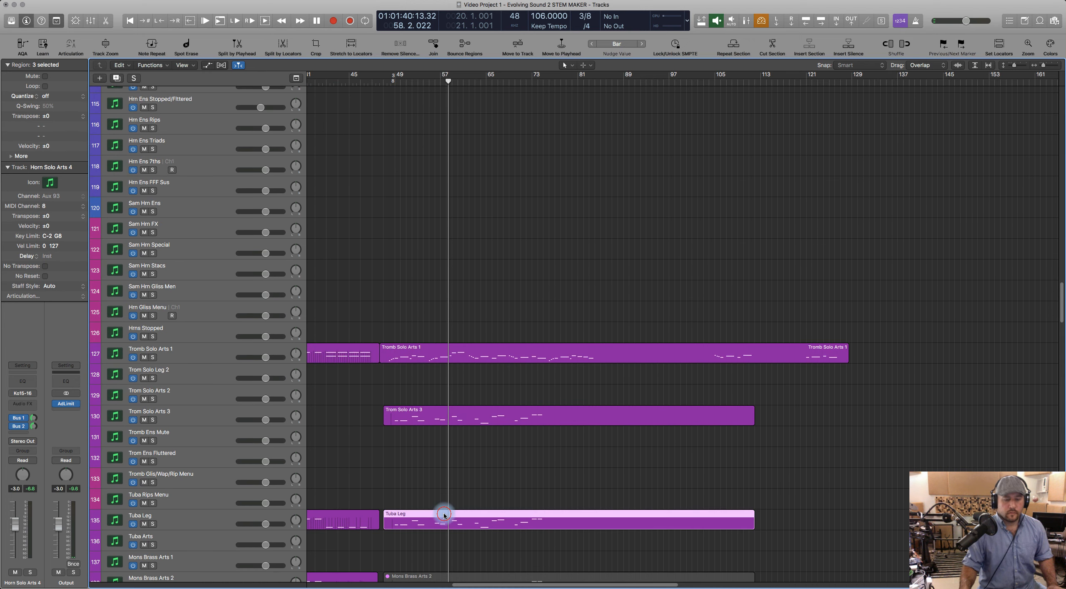
pyautogui.doubleClick(444, 515)
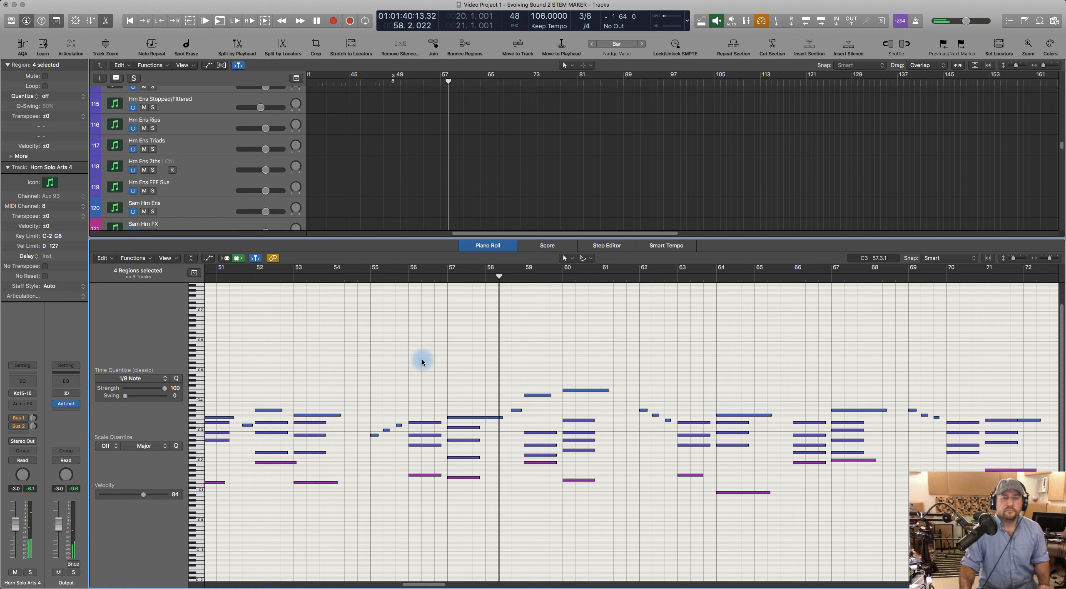
# Step: Play the combined trumpet, horn and tuba parts from bar 55 into bar 60
pyautogui.click(366, 277)
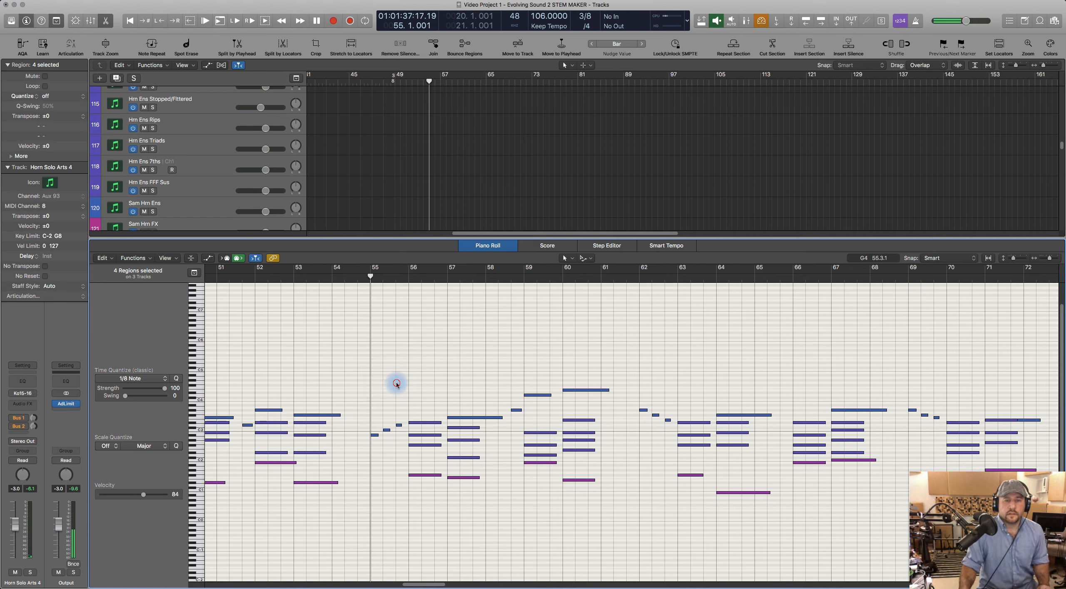
pyautogui.press('space')
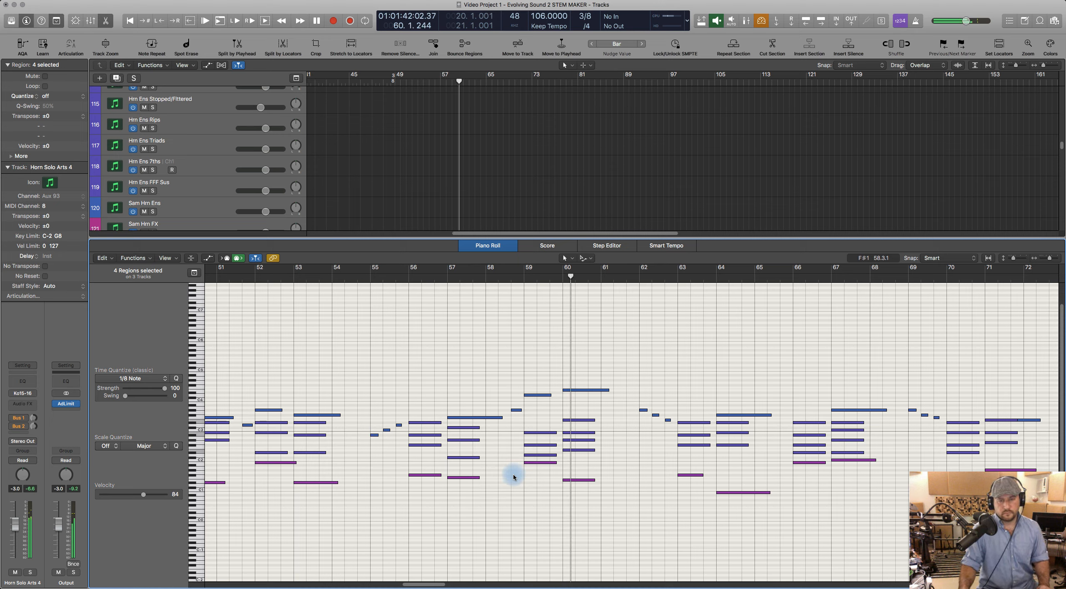
pyautogui.press('space')
# Step: Raise the lowest horn note of the bar 59 chord one octave, from D2 to D3
pyautogui.hscroll(5, 611, 471)
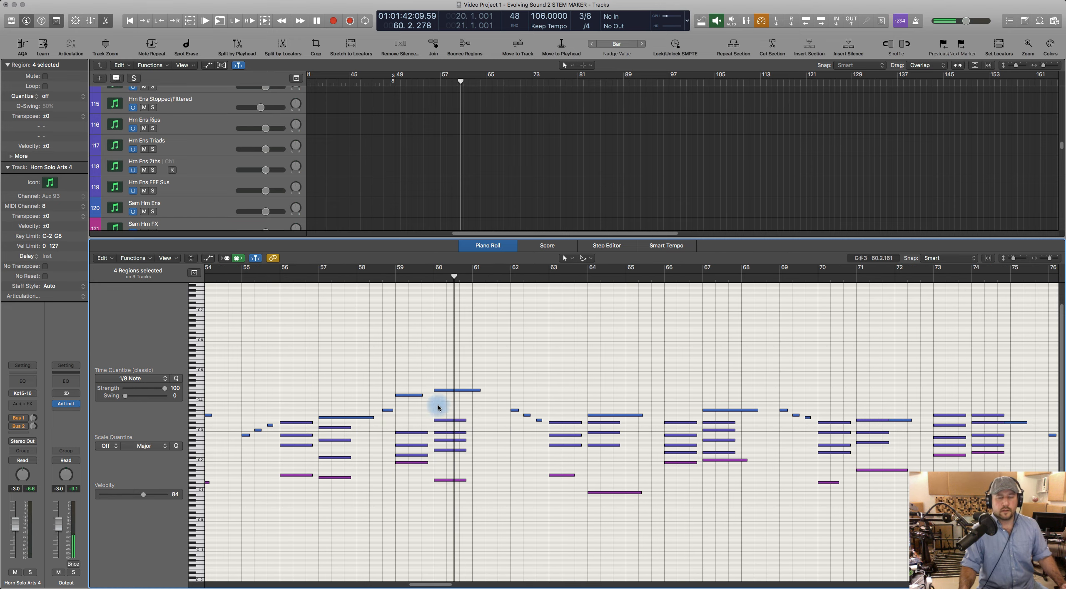
pyautogui.click(409, 455)
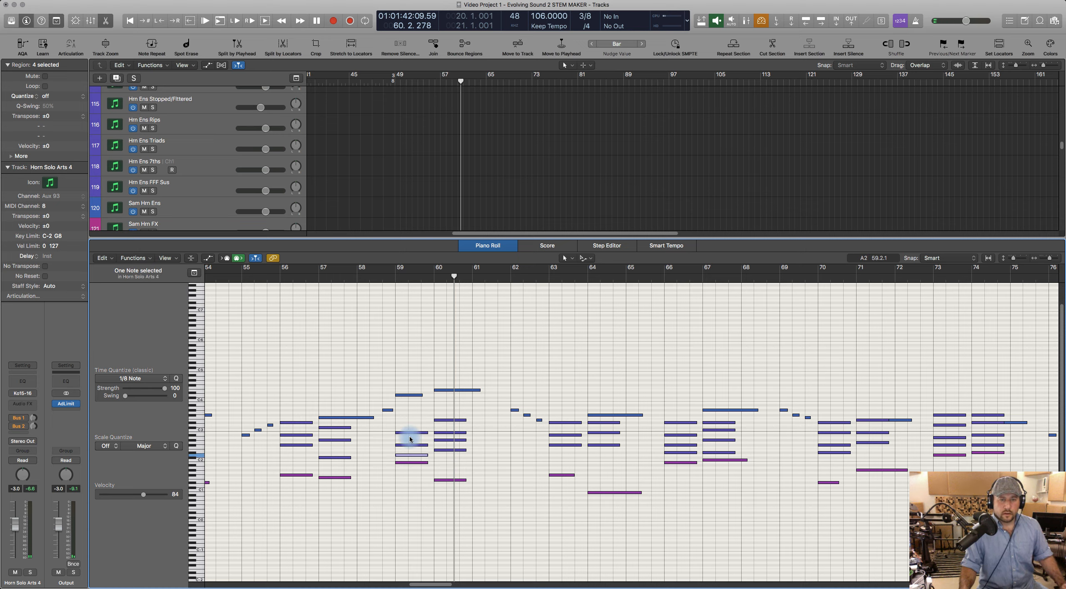
pyautogui.click(410, 456)
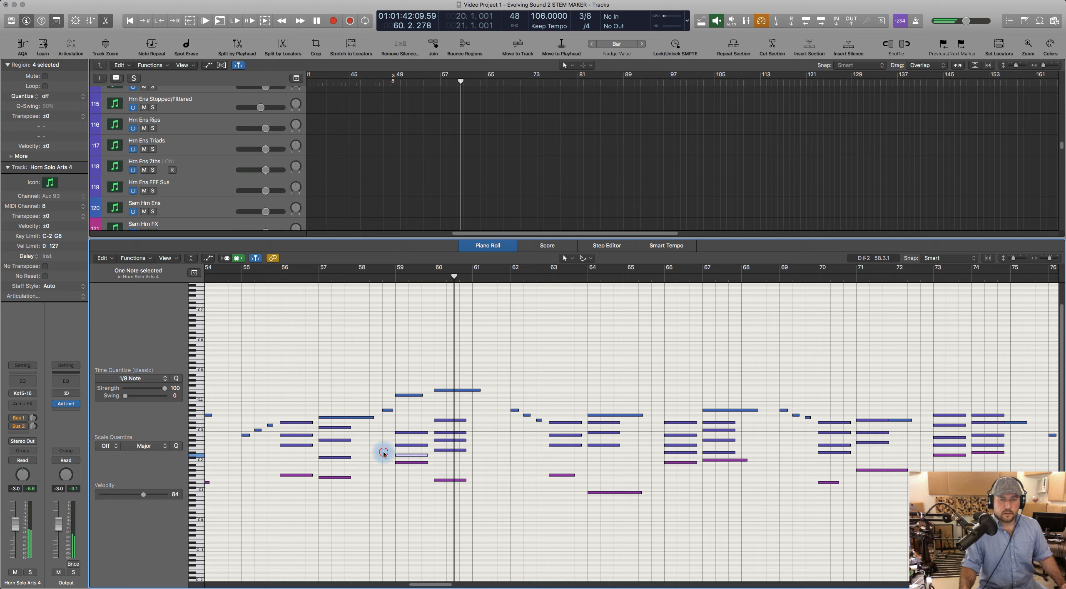
pyautogui.click(383, 453)
pyautogui.click(409, 455)
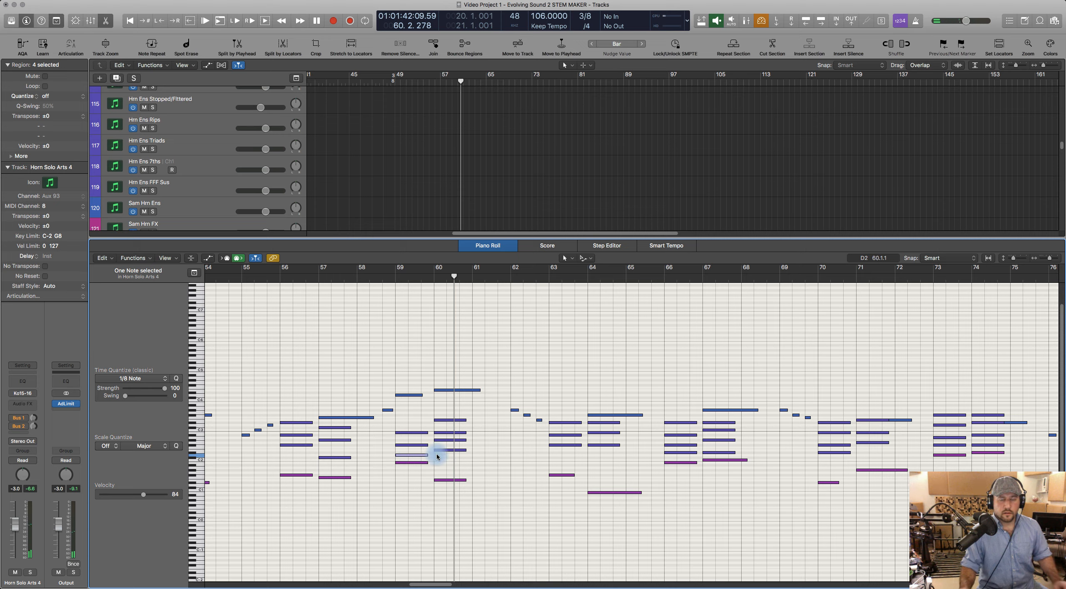
pyautogui.hotkey('alt', 'shift', 'Up')
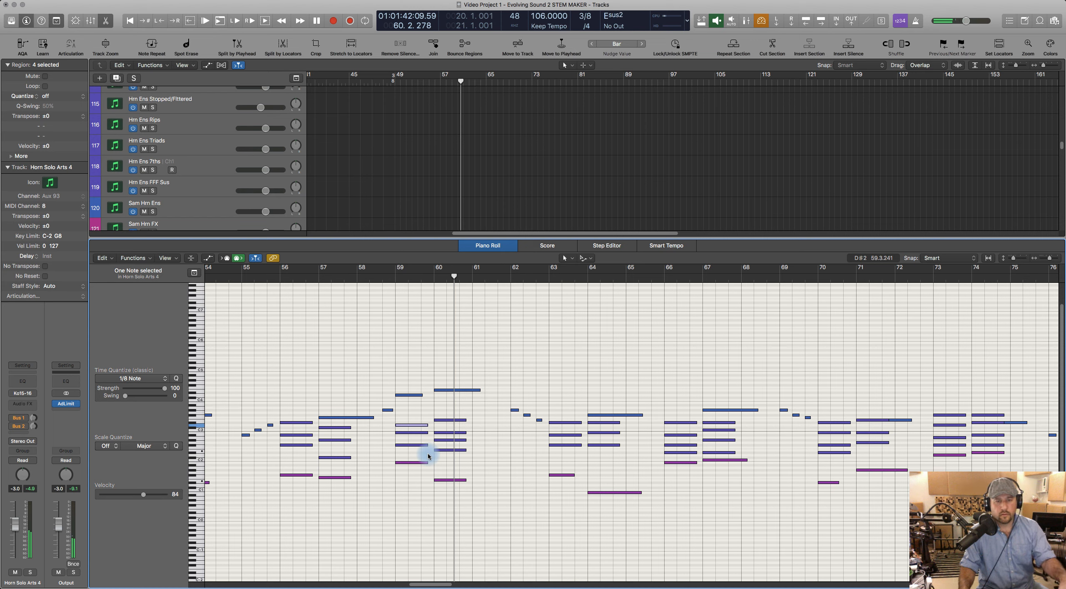
# Step: Play the revoiced horn passage repeatedly from bar 58 through the bar 60 chord
pyautogui.click(362, 275)
pyautogui.press('space')
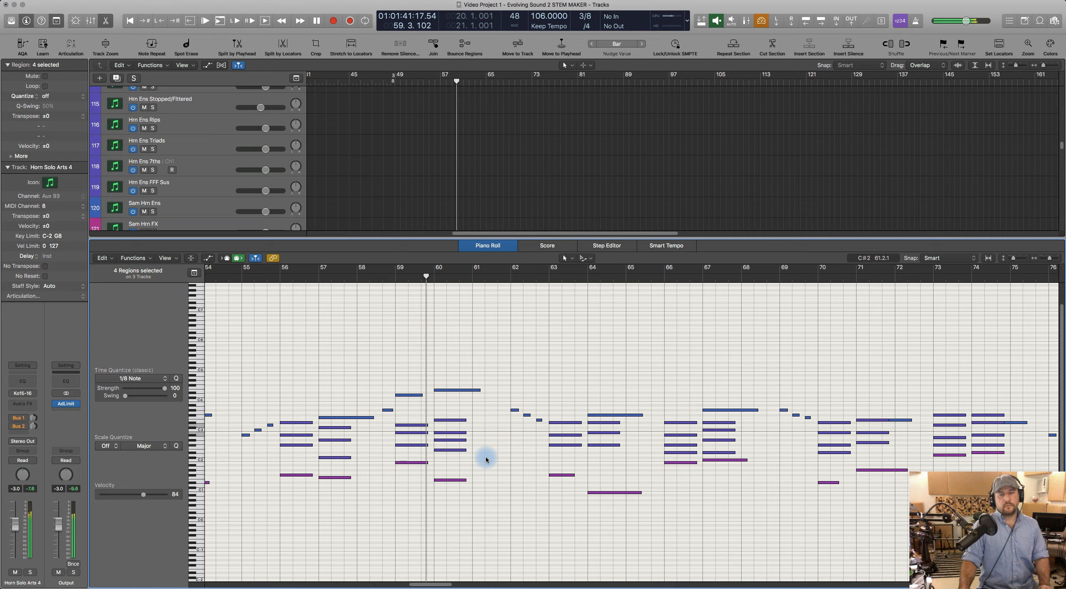
pyautogui.press('space')
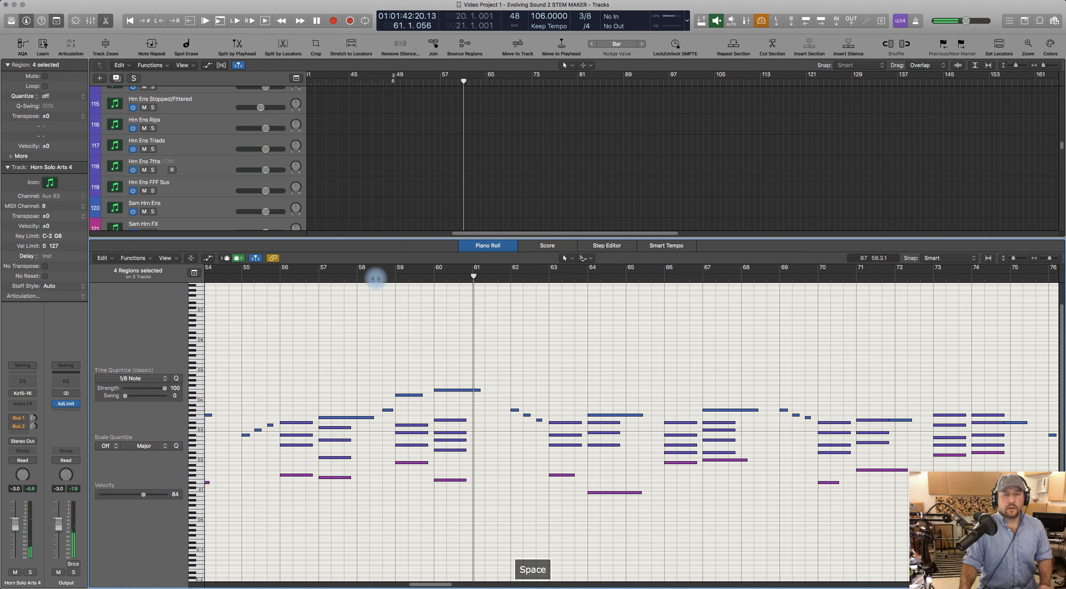
pyautogui.click(370, 275)
pyautogui.press('space')
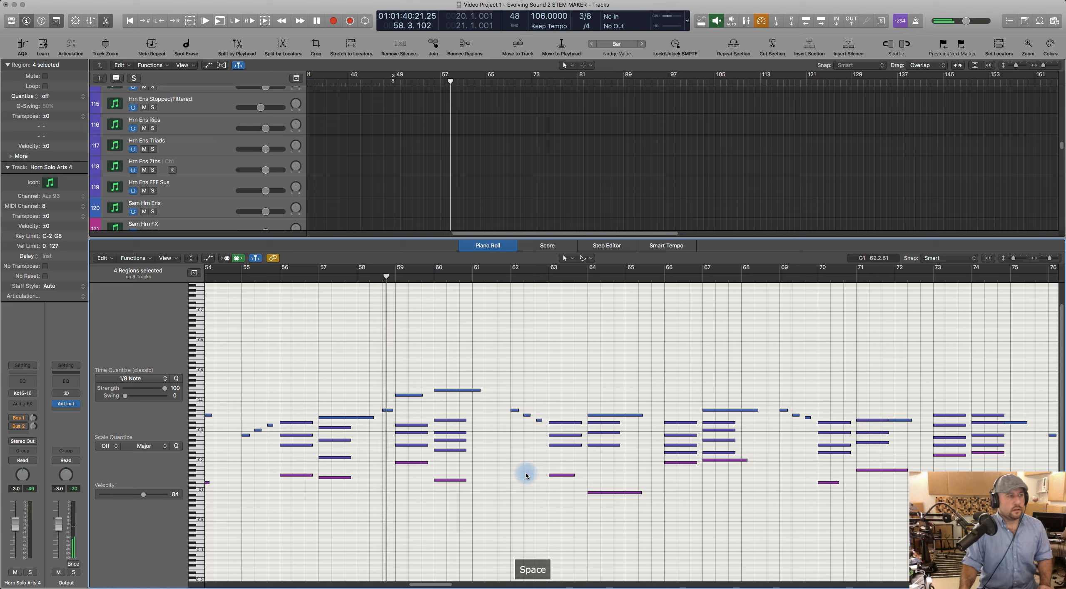
pyautogui.press('space')
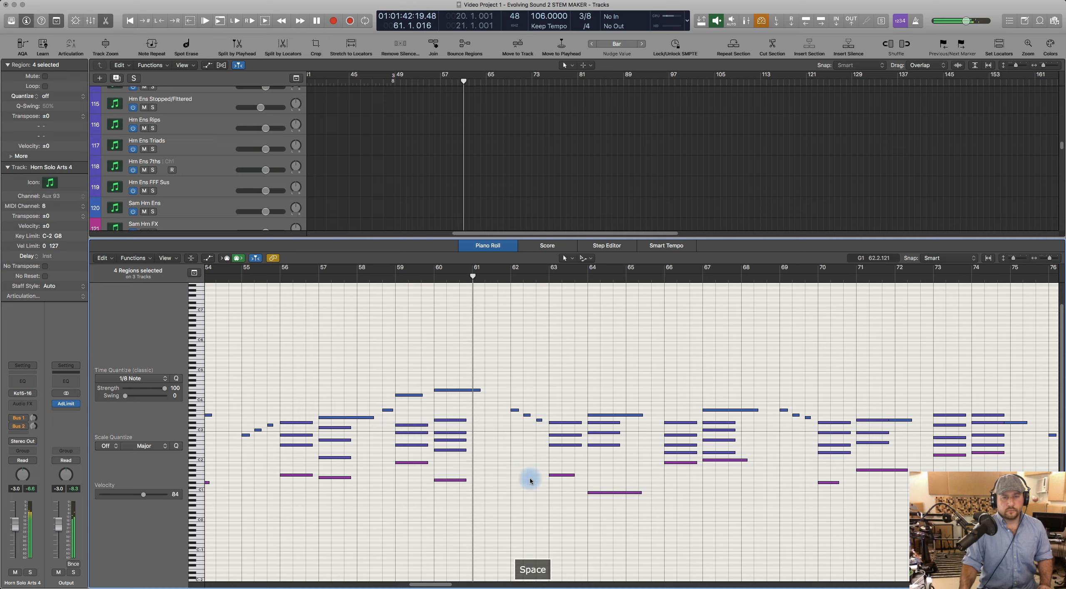
pyautogui.click(369, 276)
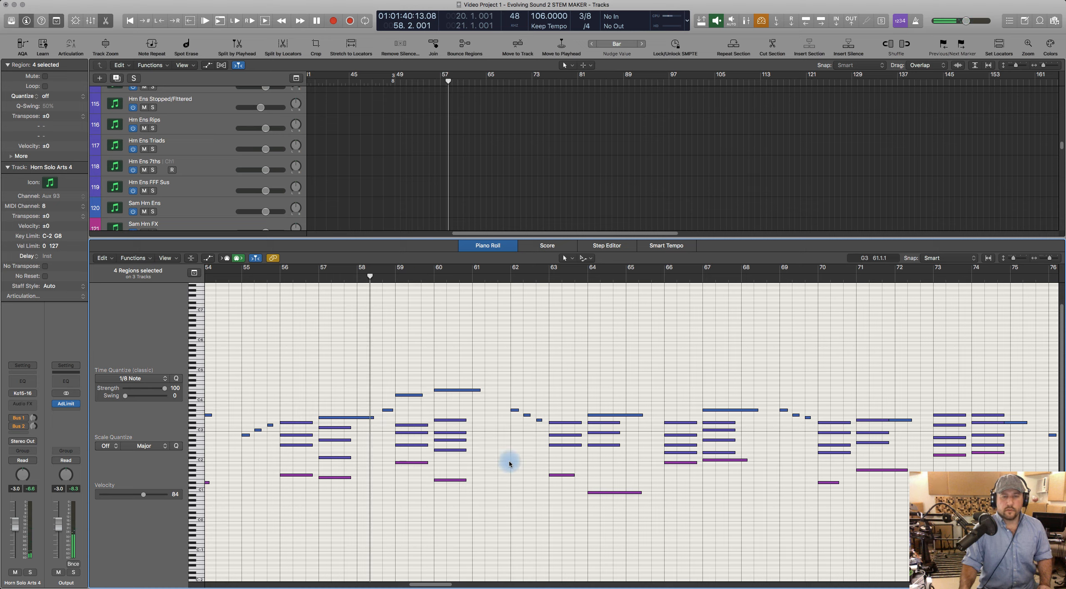
pyautogui.press('space')
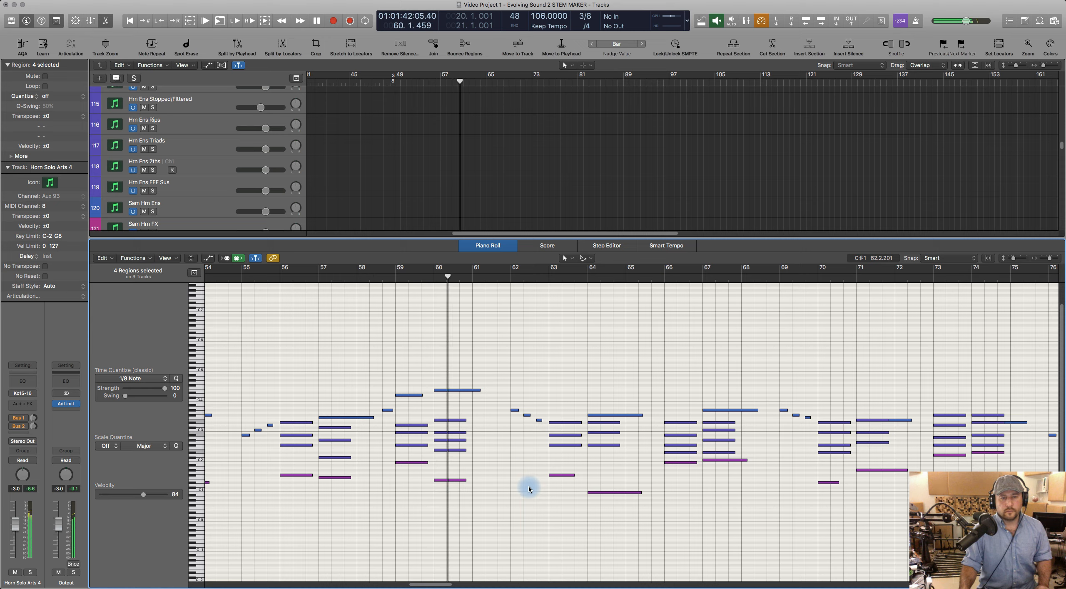
# Step: Add a G#3 horn note above the bar 59 chord and replay the passage from bar 58
pyautogui.press('space')
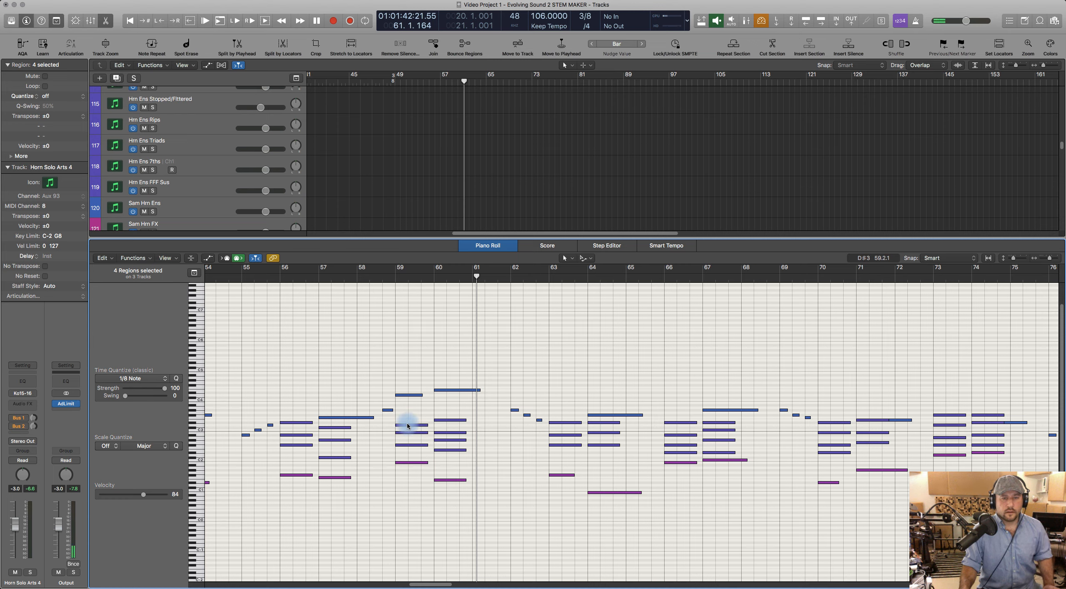
pyautogui.click(369, 276)
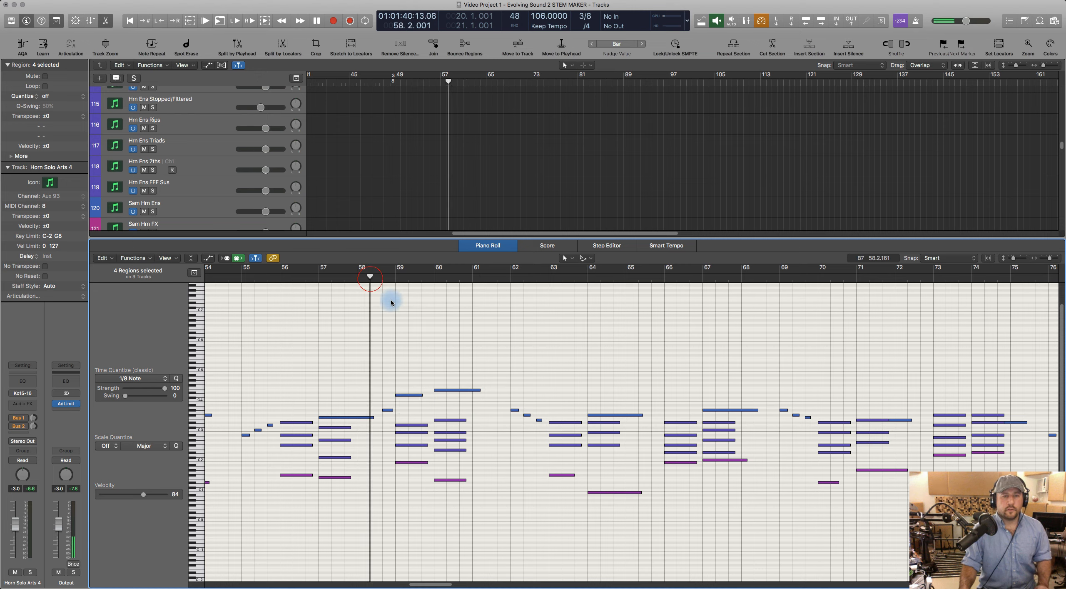
pyautogui.click(411, 425)
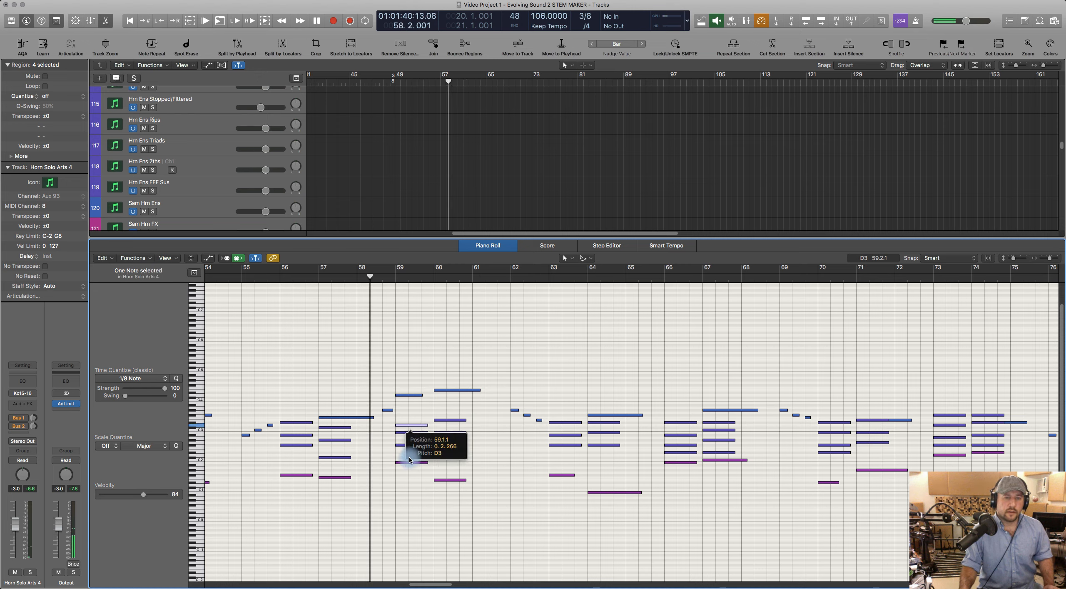
pyautogui.click(407, 409)
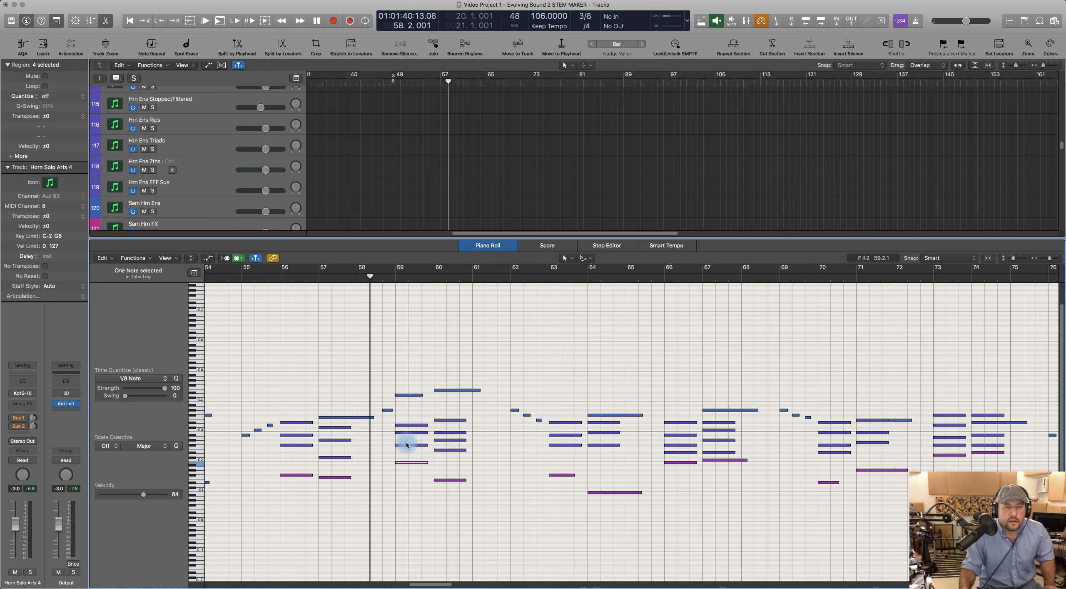
pyautogui.moveTo(406, 425); pyautogui.dragTo(404, 411)
pyautogui.press('space')
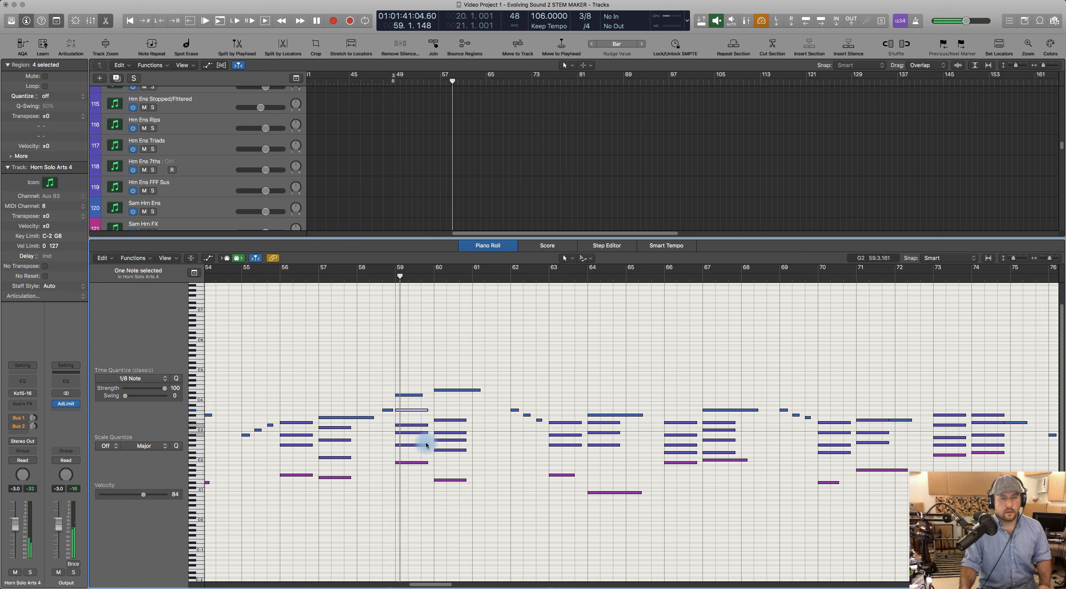
pyautogui.click(420, 409)
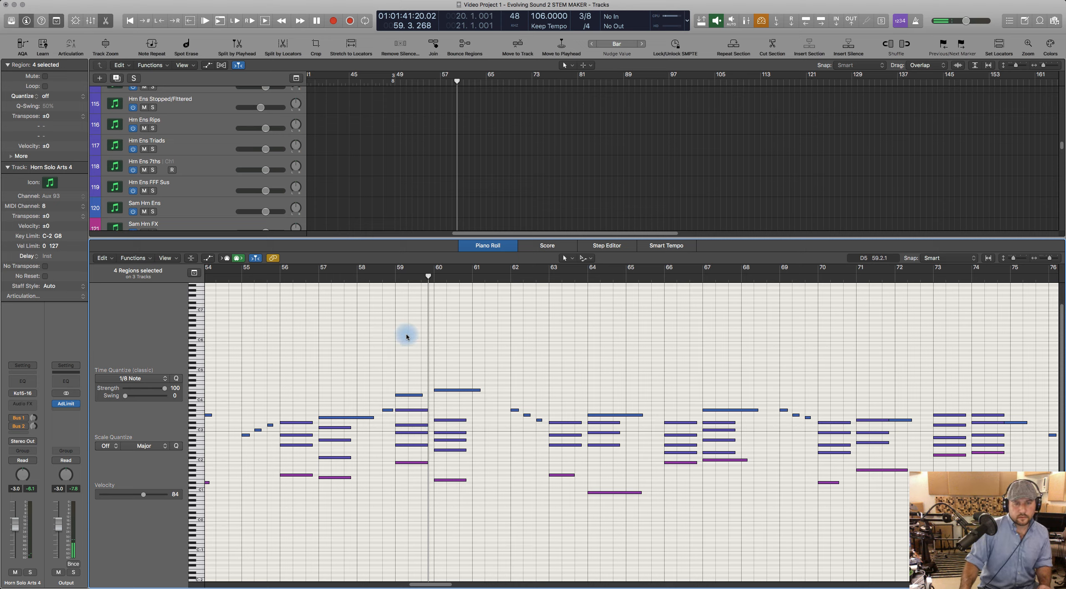
pyautogui.click(371, 277)
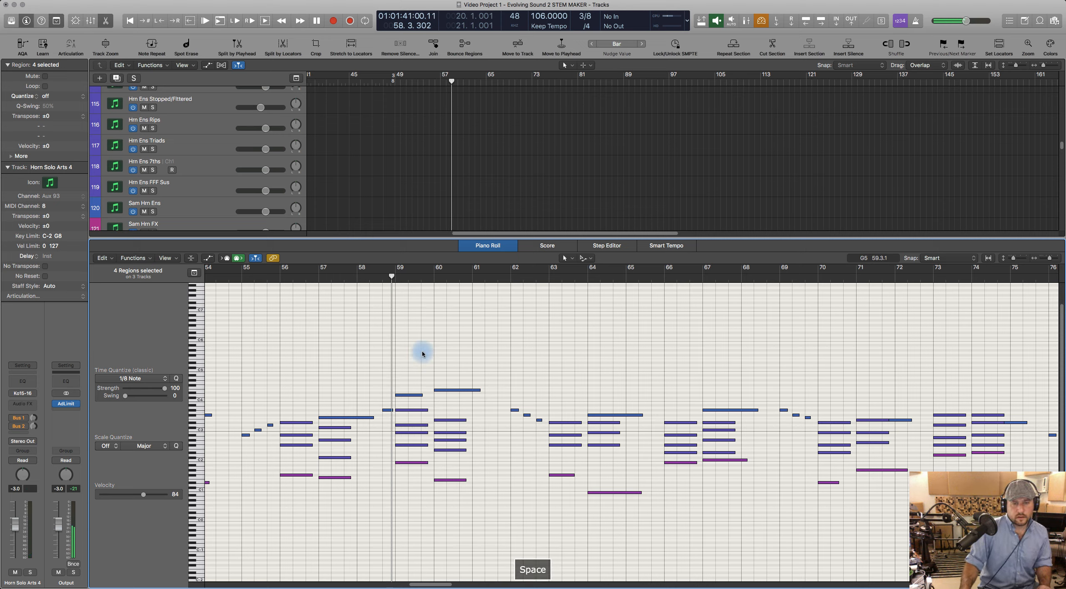
# Step: Raise the top horn note of the bar 60 chord to G#3 and replay the passage from bar 58
pyautogui.click(450, 420)
pyautogui.moveTo(450, 420); pyautogui.dragTo(450, 410)
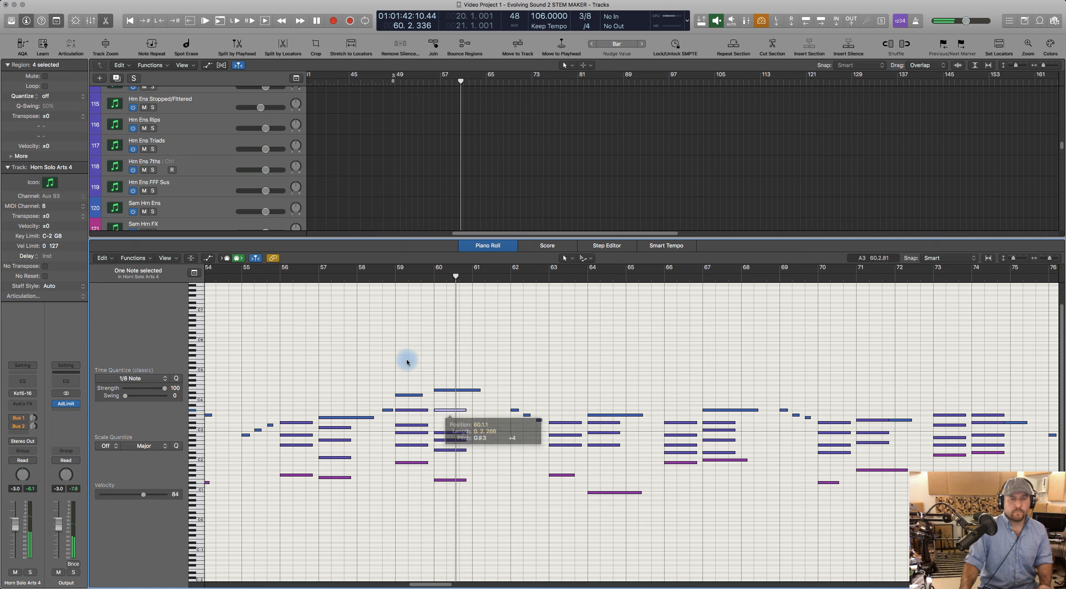
pyautogui.click(374, 276)
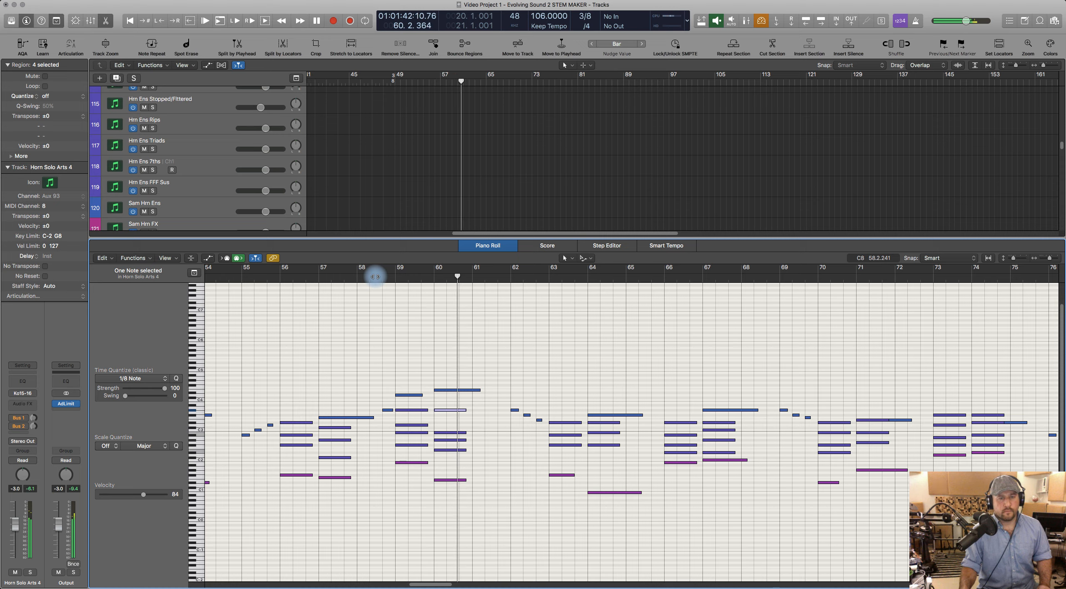
pyautogui.press('space')
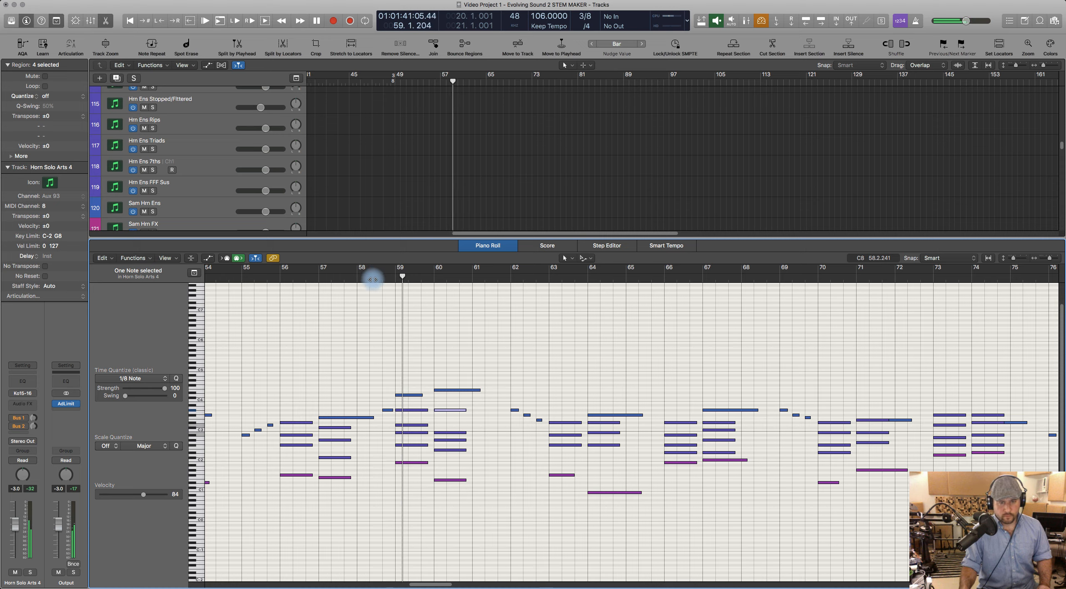
pyautogui.press('space')
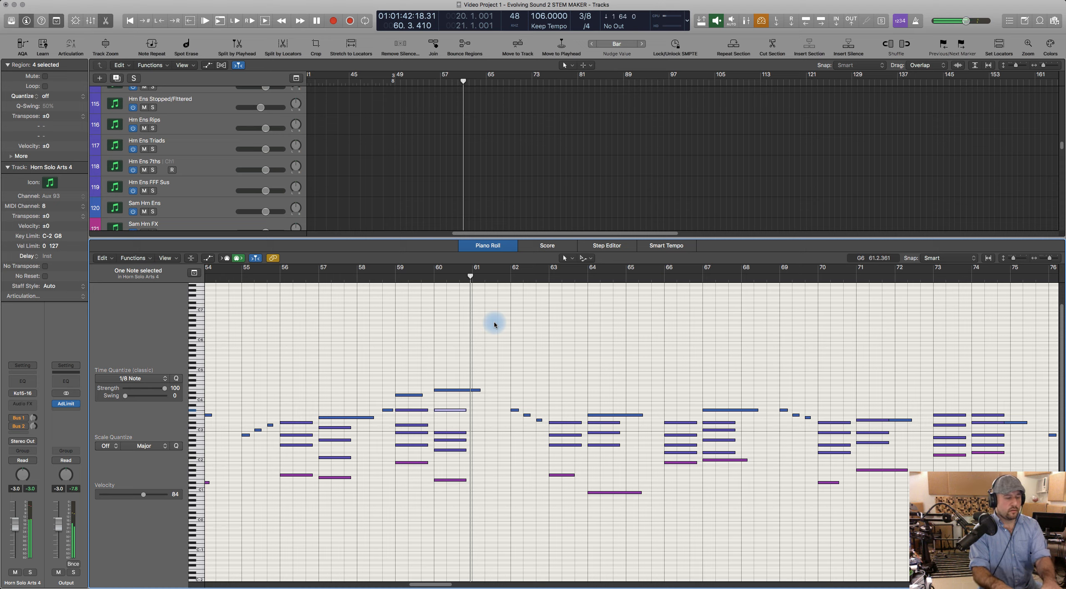
pyautogui.click(372, 276)
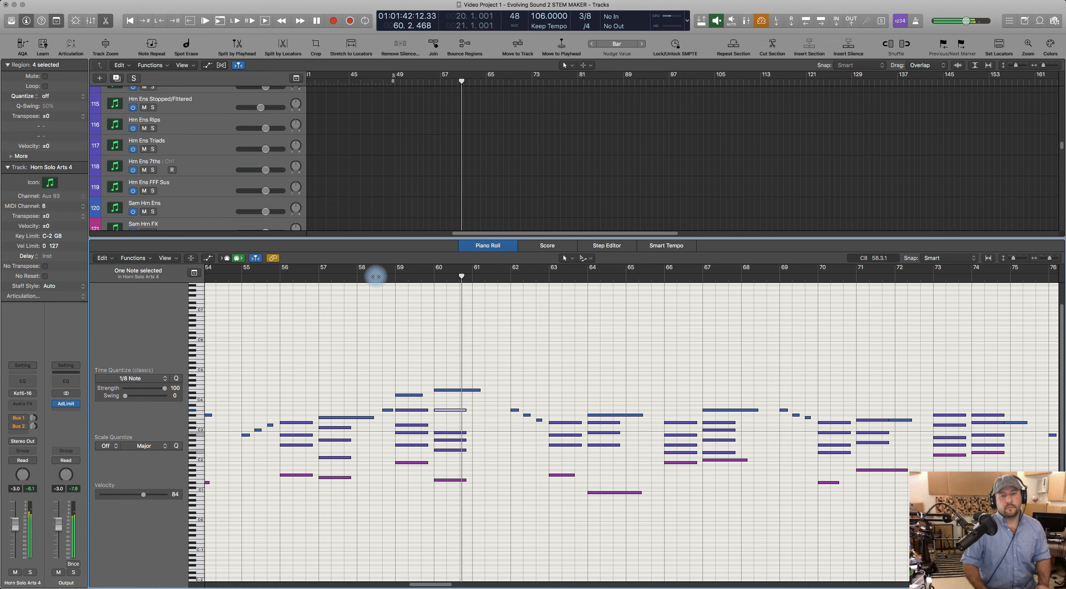
pyautogui.press('space')
# Step: Try raising the second-highest horn note of the bar 60 chord to E3 and replay bars 58 to 60
pyautogui.hscroll(5, 538, 378)
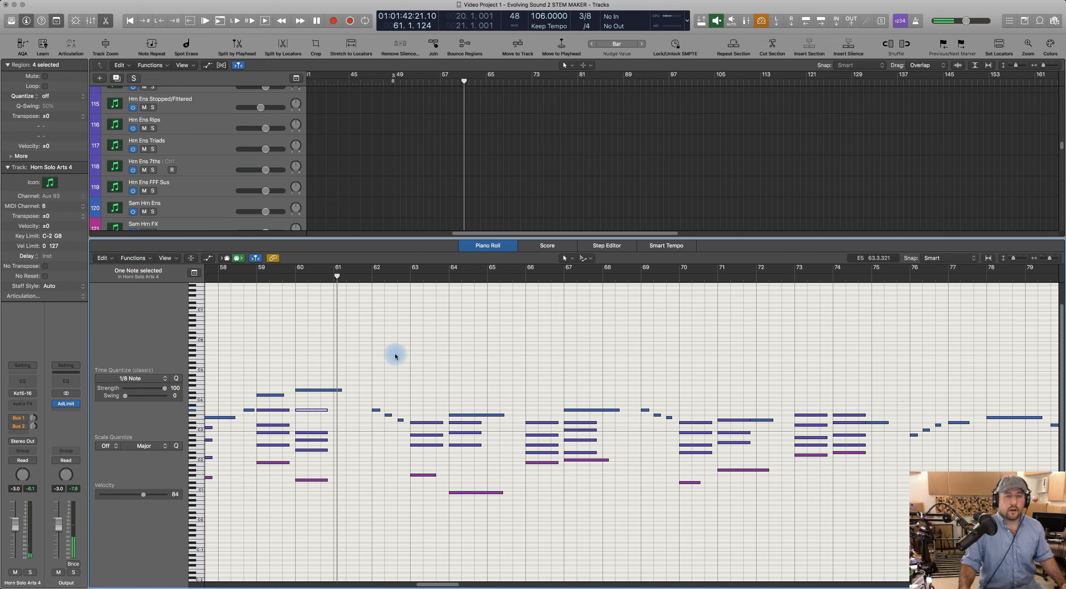
pyautogui.click(310, 432)
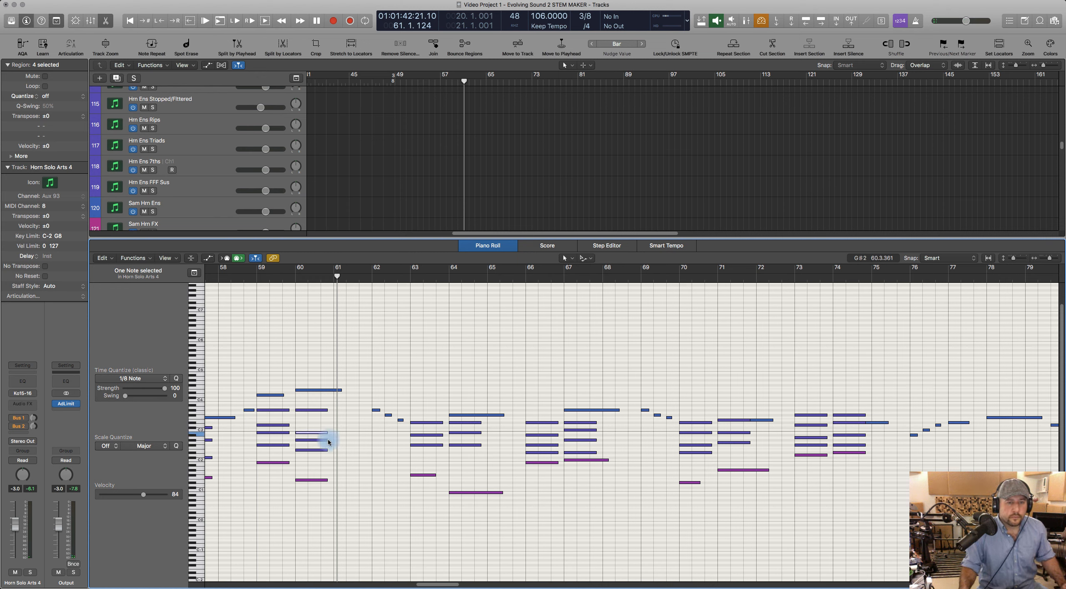
pyautogui.hotkey('alt', 'Up')
pyautogui.hotkey('alt', 'Up')
pyautogui.hotkey('alt', 'Up')
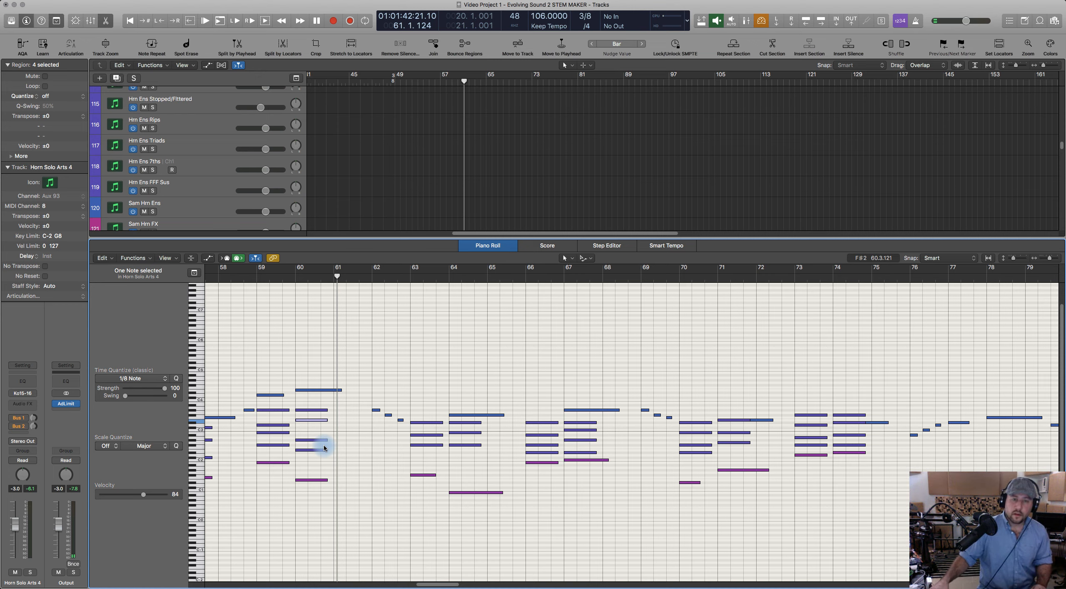
pyautogui.click(238, 277)
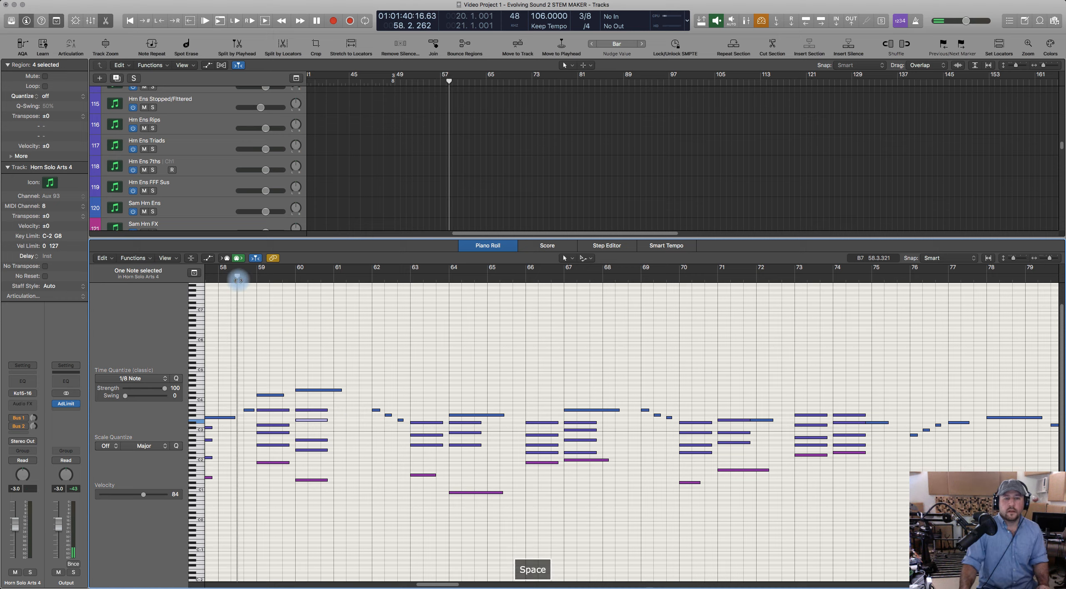
pyautogui.press('space')
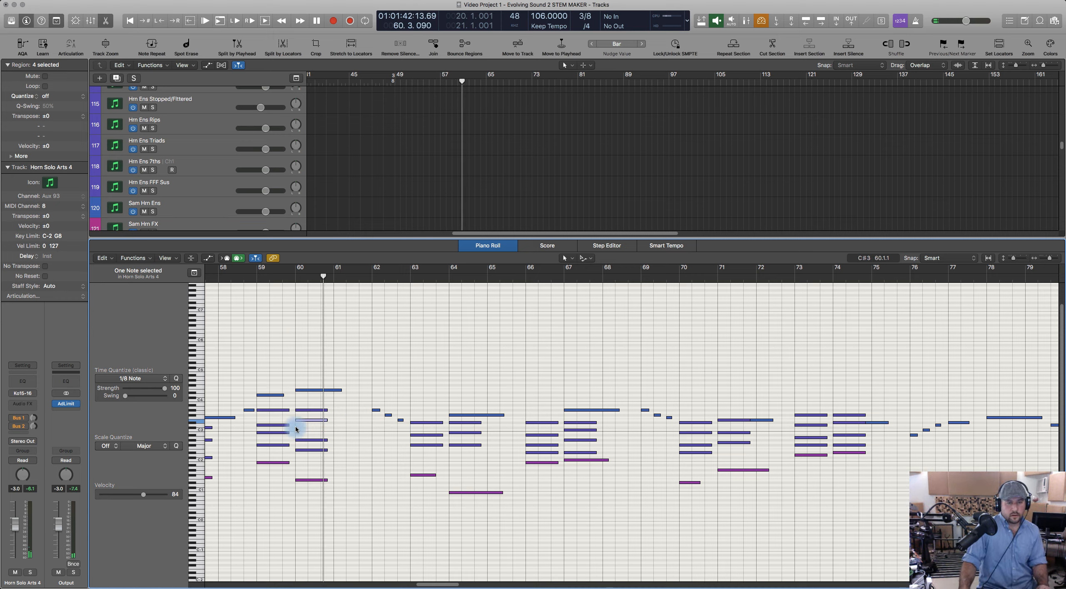
# Step: Audition the D3 in bar 59 and lower the bar 60 chord's E3 horn note to B2
pyautogui.click(279, 426)
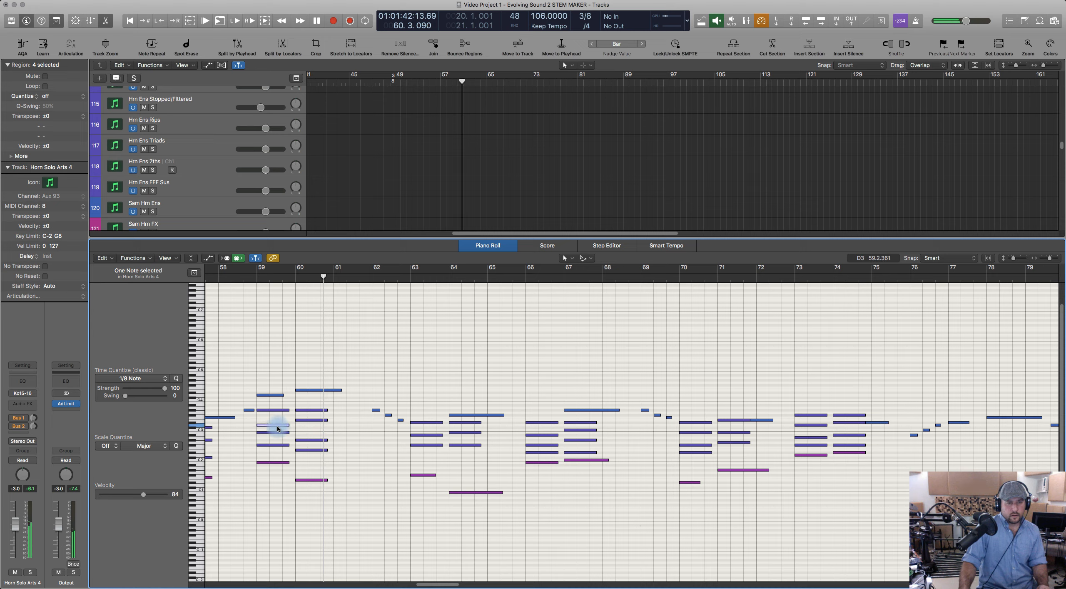
pyautogui.click(309, 425)
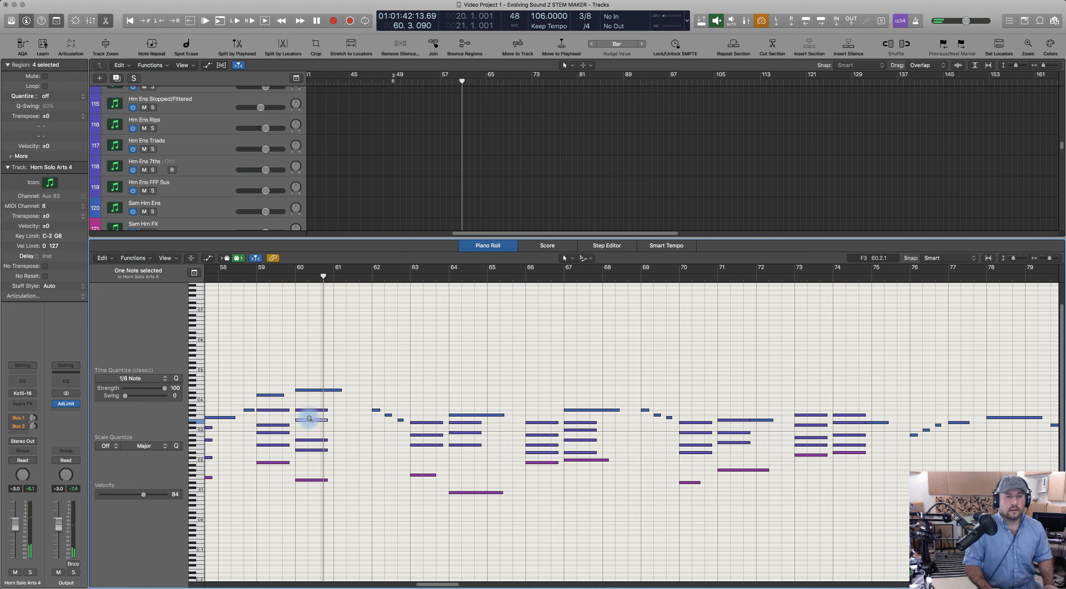
pyautogui.hotkey('alt', 'Down')
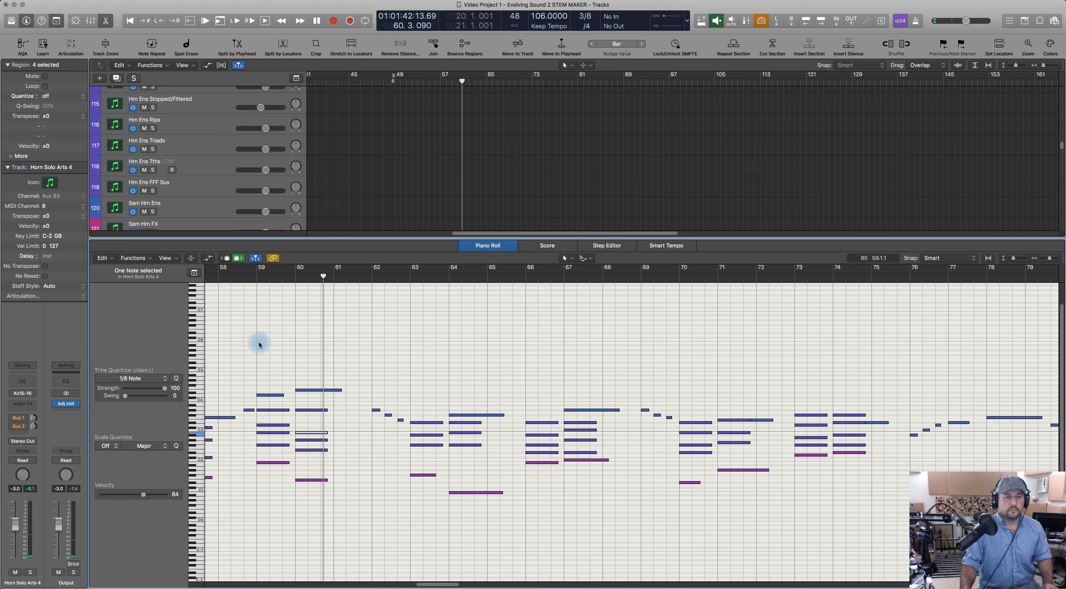
# Step: Play the horn, trumpet and tuba parts from bar 58 into bar 63, and again from bar 62 to bar 65
pyautogui.click(232, 279)
pyautogui.press('space')
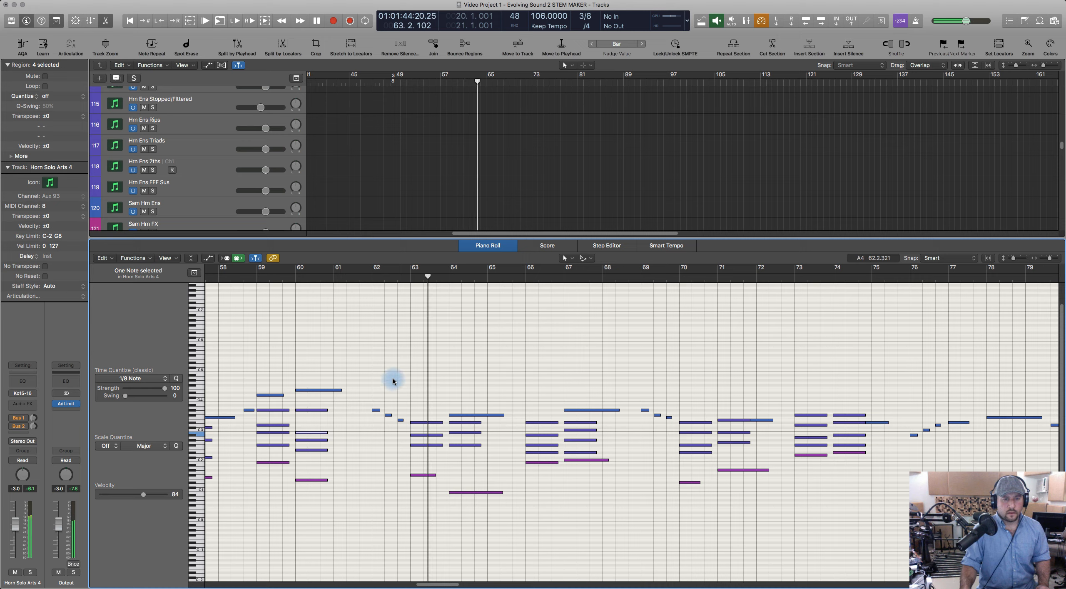
pyautogui.press('space')
pyautogui.click(369, 280)
pyautogui.press('space')
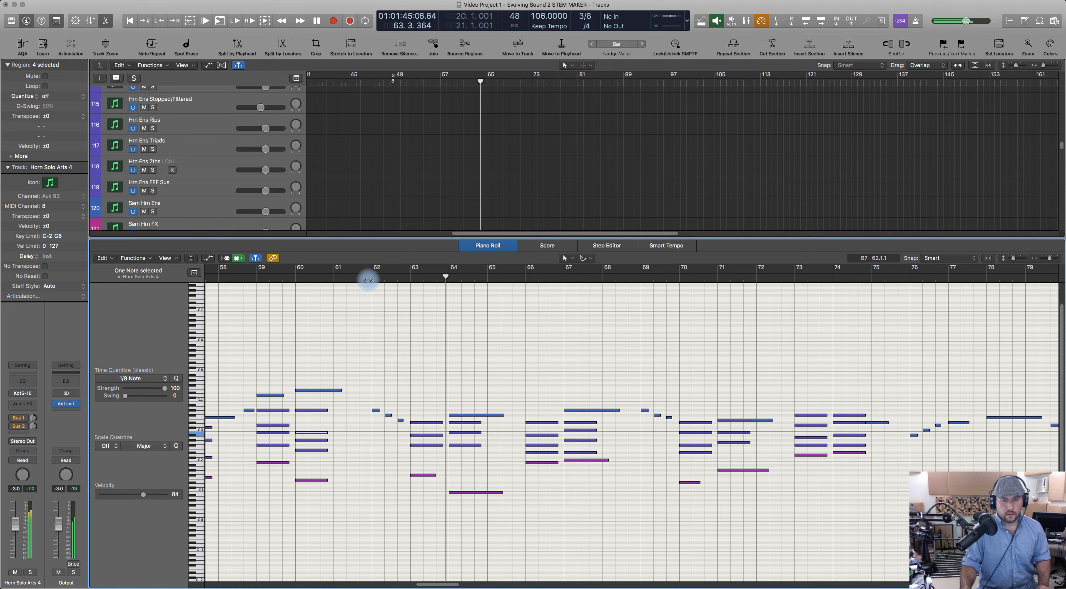
pyautogui.press('space')
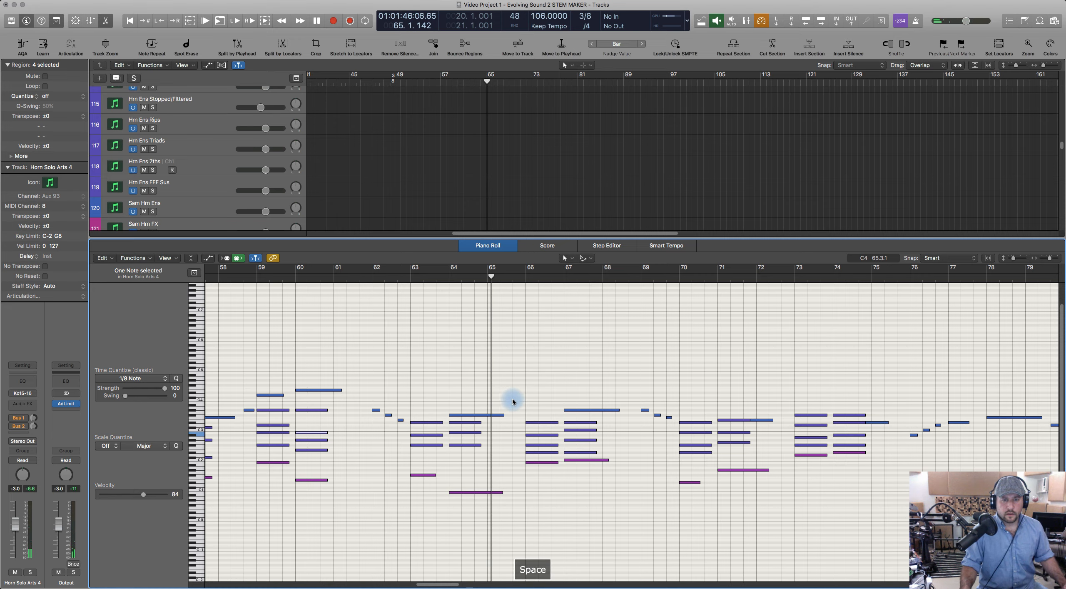
# Step: Replay the brass phrase from just before bar 62 through the bar 67 chord
pyautogui.hscroll(1, 511, 403)
pyautogui.hscroll(3, 480, 452)
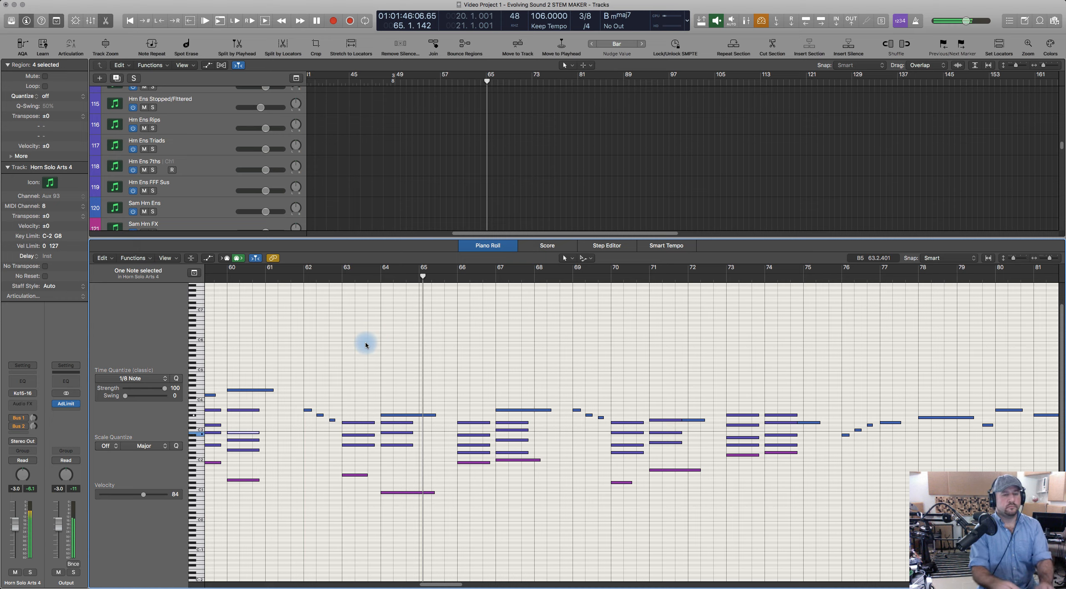
pyautogui.click(294, 273)
pyautogui.click(389, 383)
pyautogui.press('space')
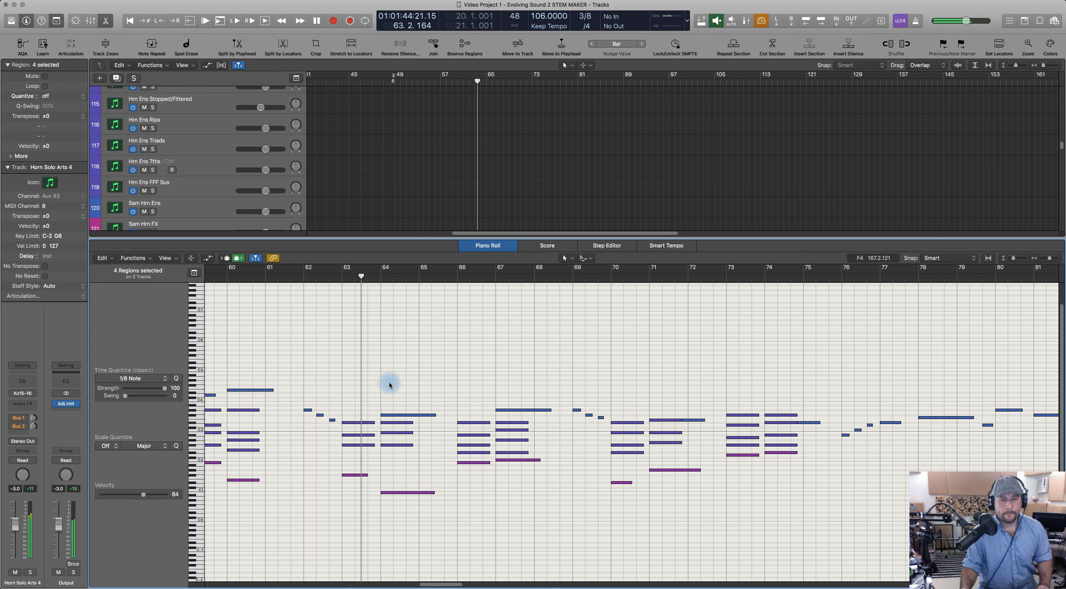
pyautogui.press('space')
pyautogui.click(291, 274)
pyautogui.press('space')
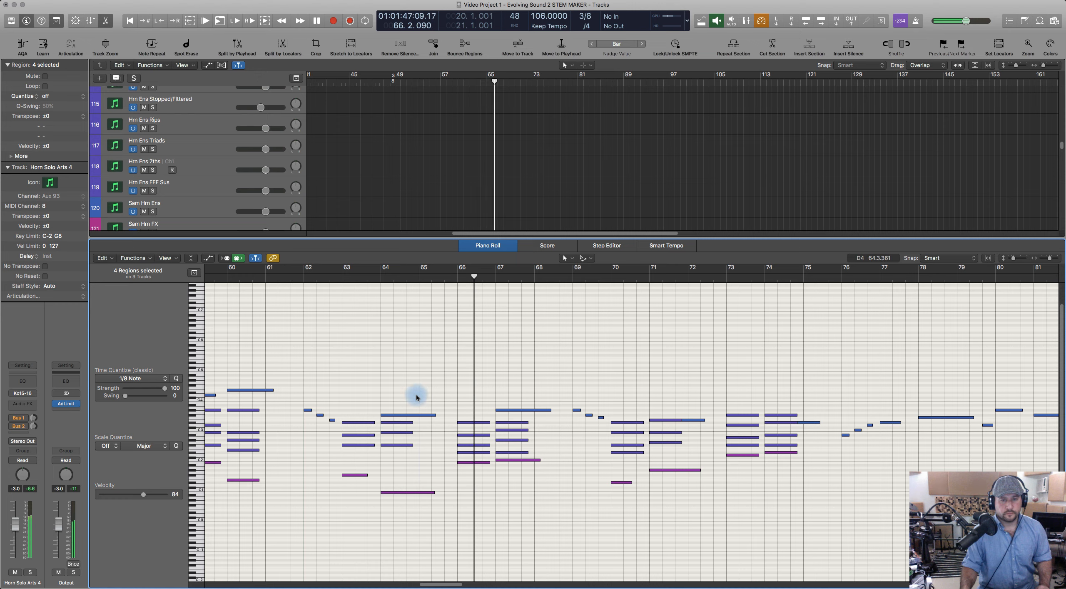
pyautogui.press('space')
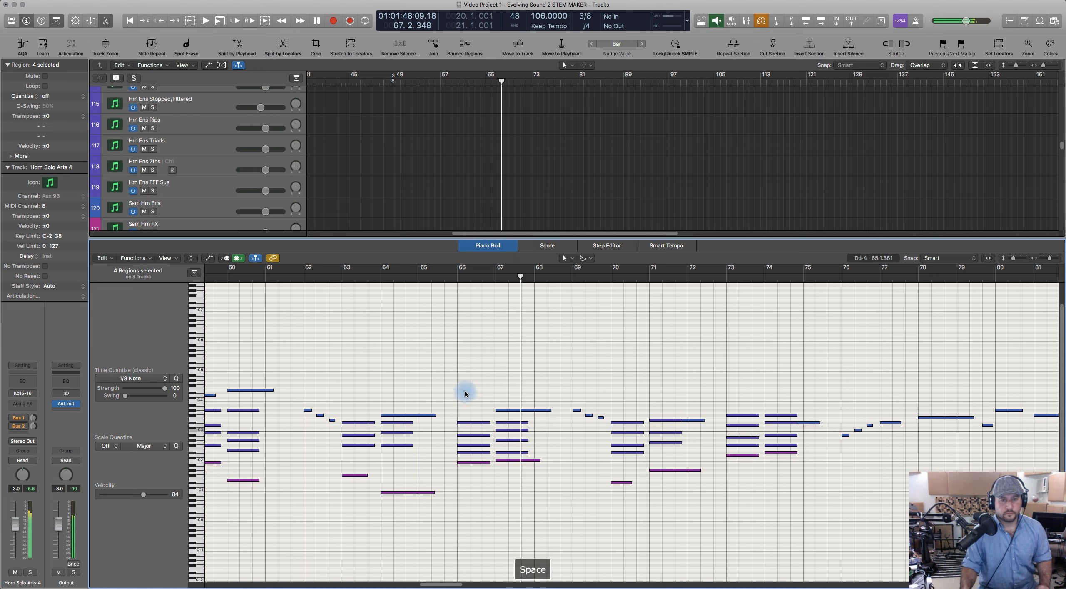
# Step: Play bars 65 to 68 repeatedly and check the individual horn notes of the bar 66 chord
pyautogui.click(451, 277)
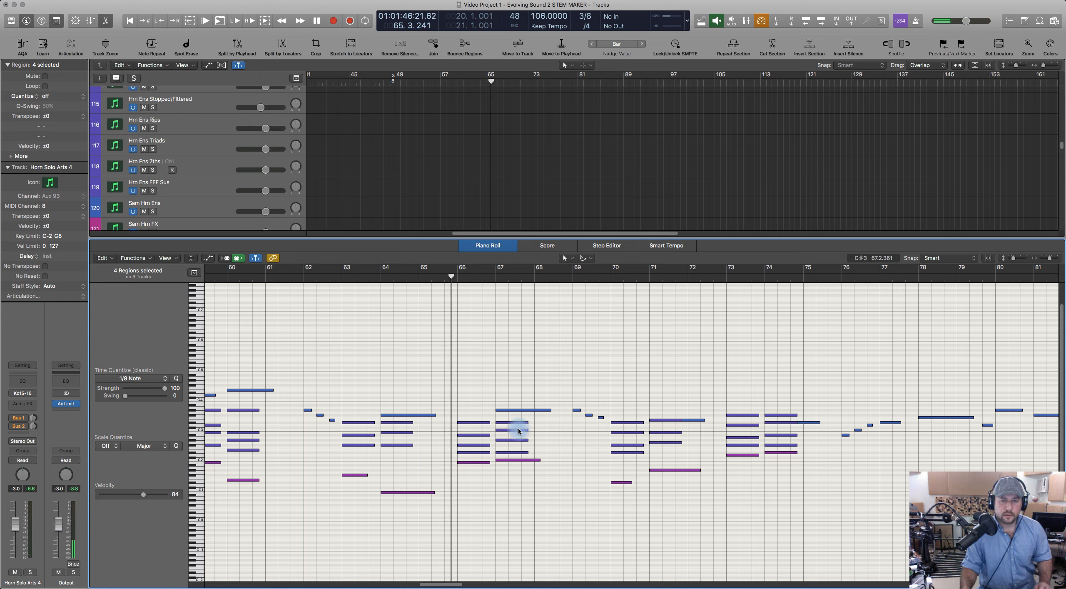
pyautogui.moveTo(520, 431)
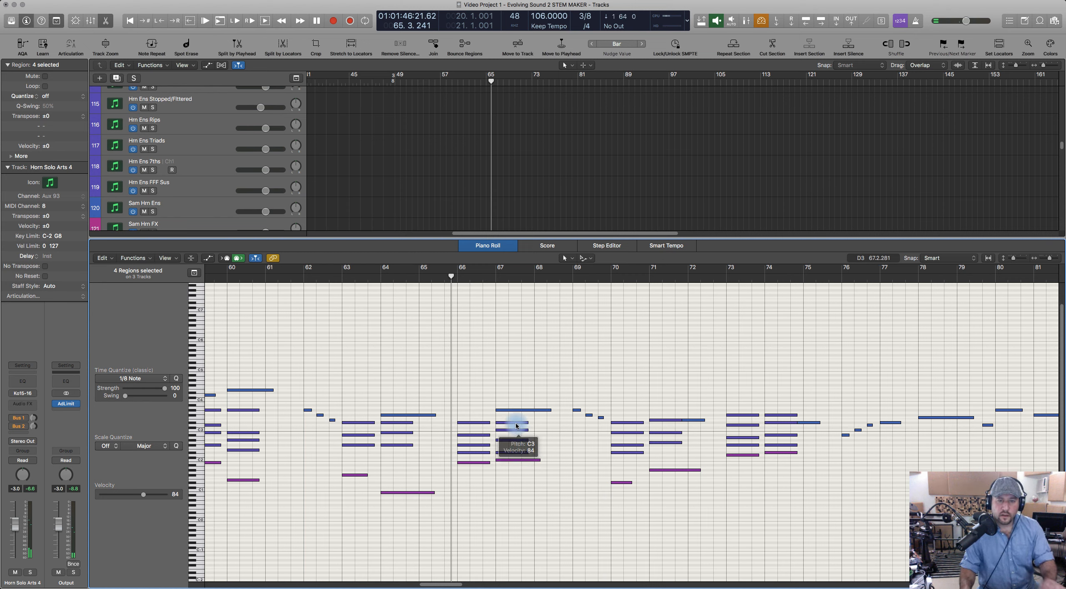
pyautogui.press('space')
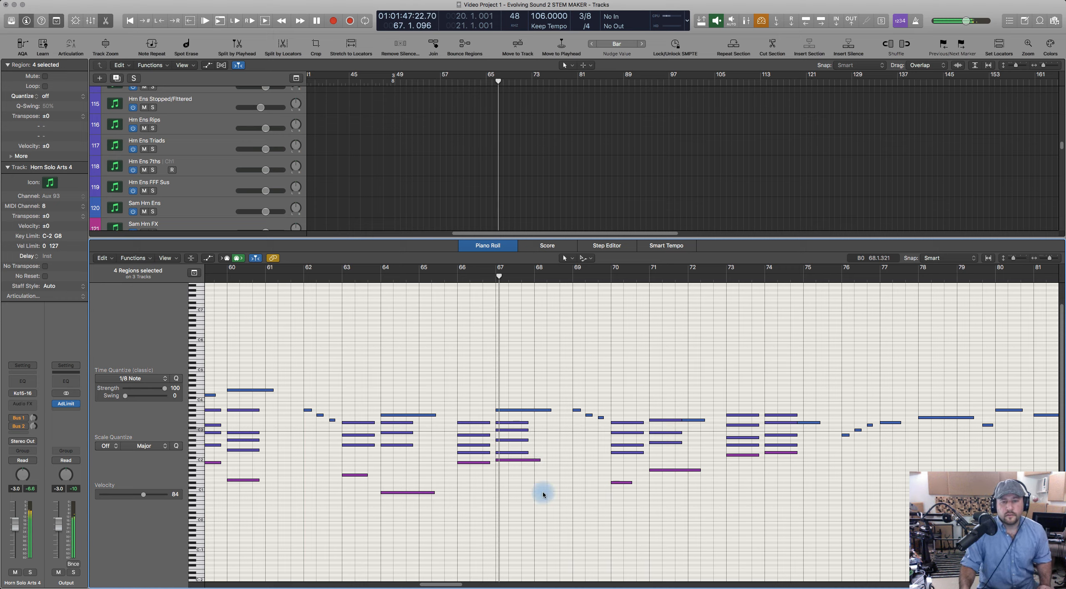
pyautogui.click(443, 278)
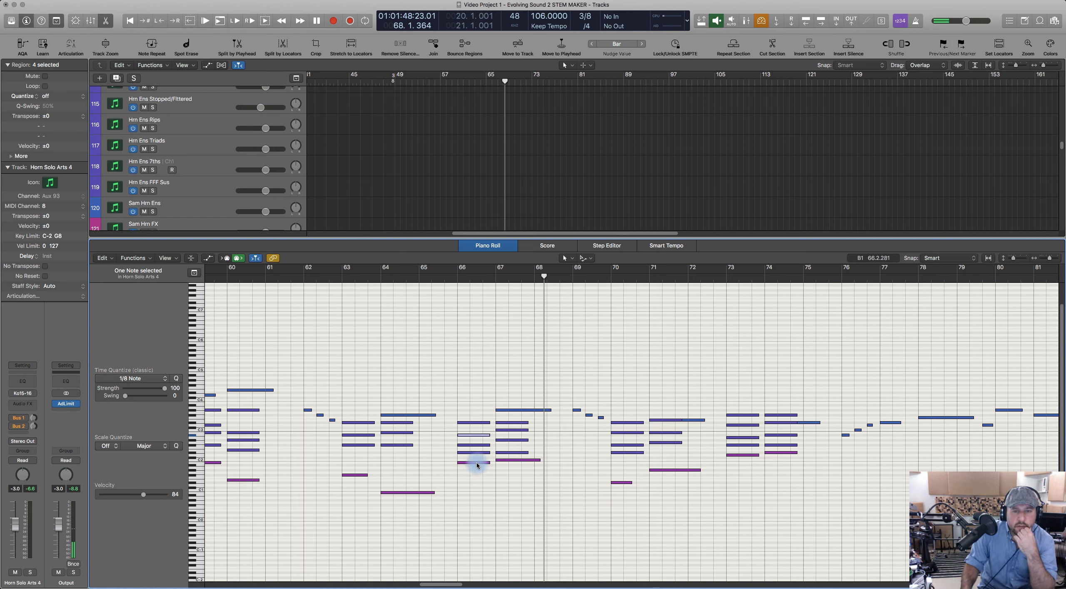
pyautogui.click(470, 446)
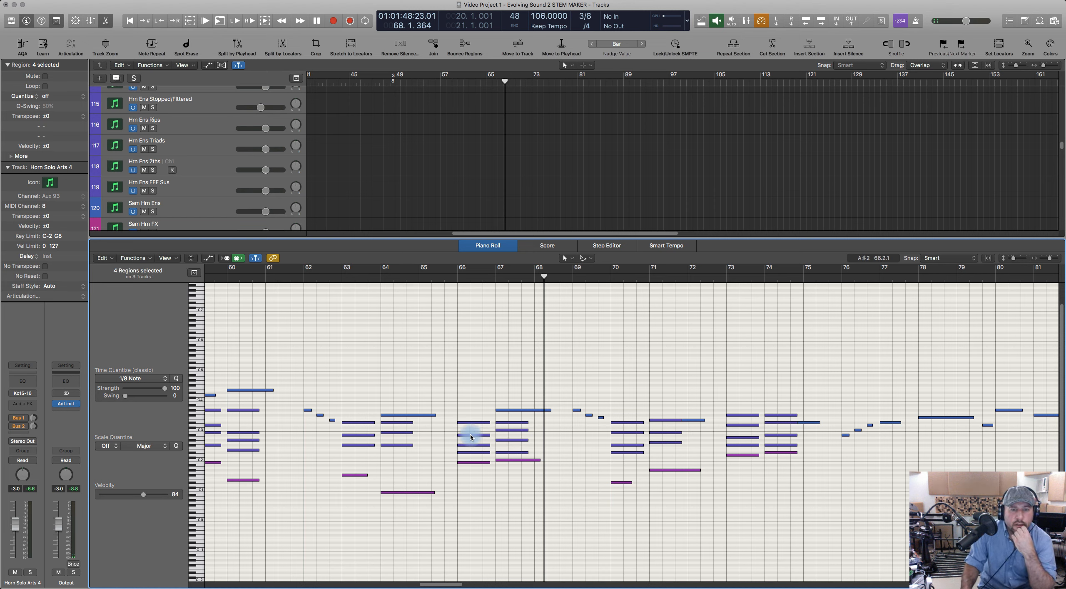
pyautogui.click(470, 436)
pyautogui.click(493, 442)
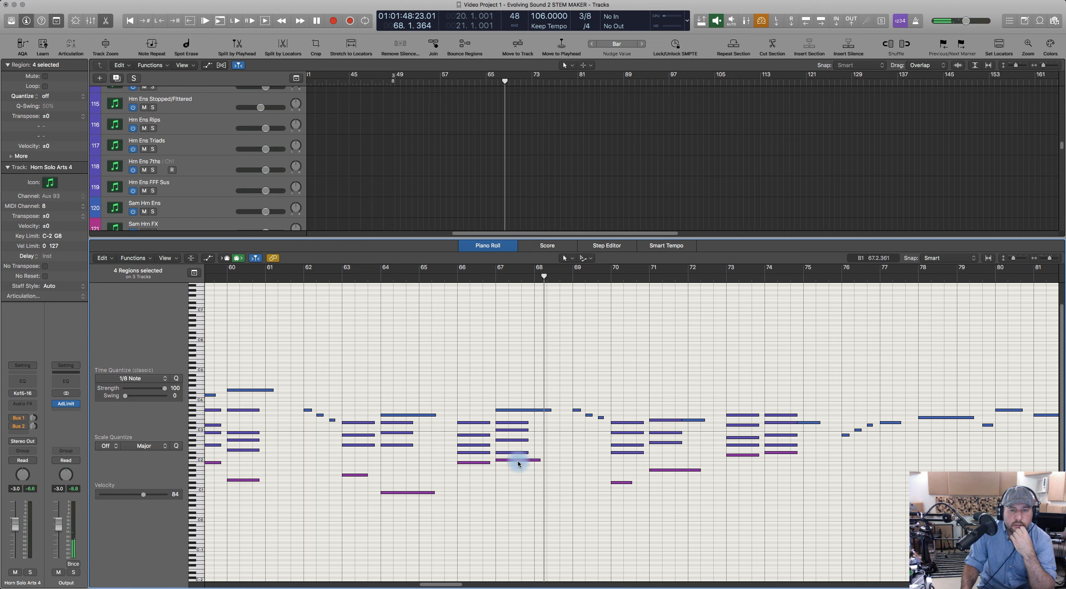
# Step: Delete the C3 horn note from the bar 67 chord and replay the phrase from bar 65
pyautogui.click(511, 432)
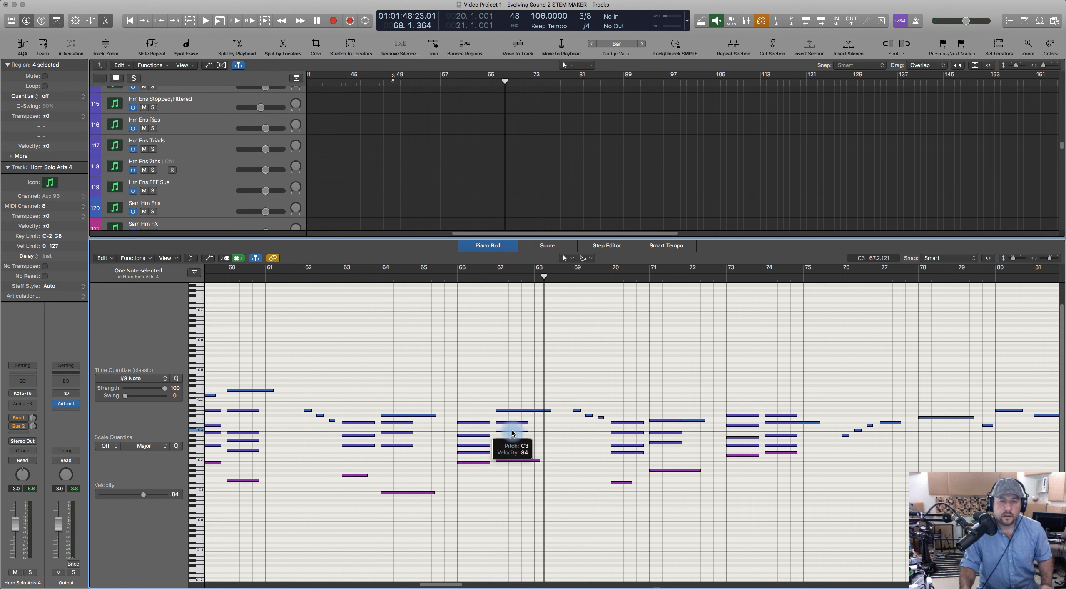
pyautogui.press('Delete')
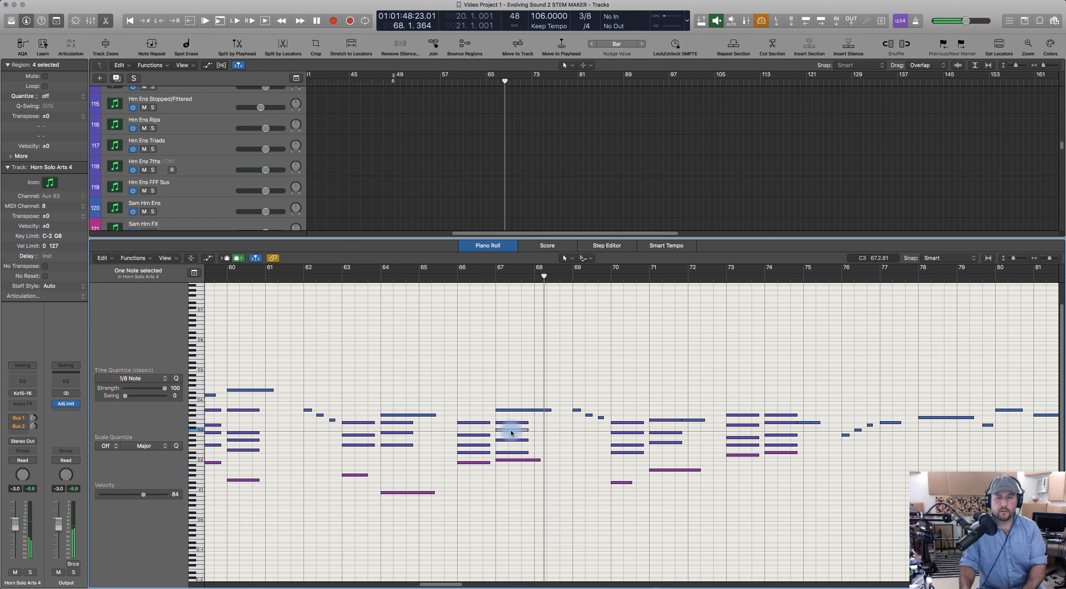
pyautogui.click(444, 277)
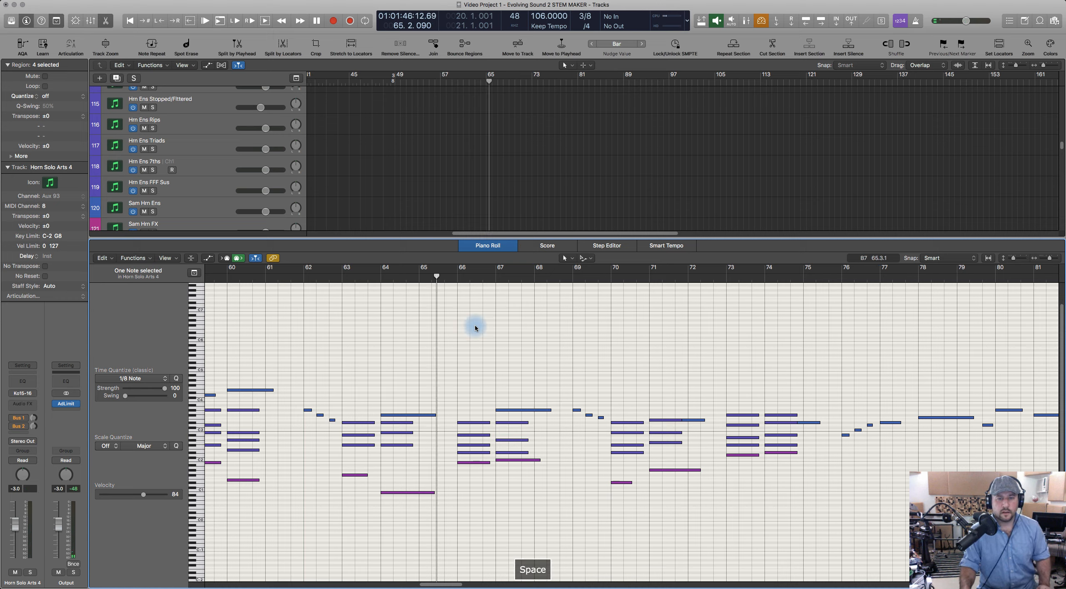
pyautogui.press('space')
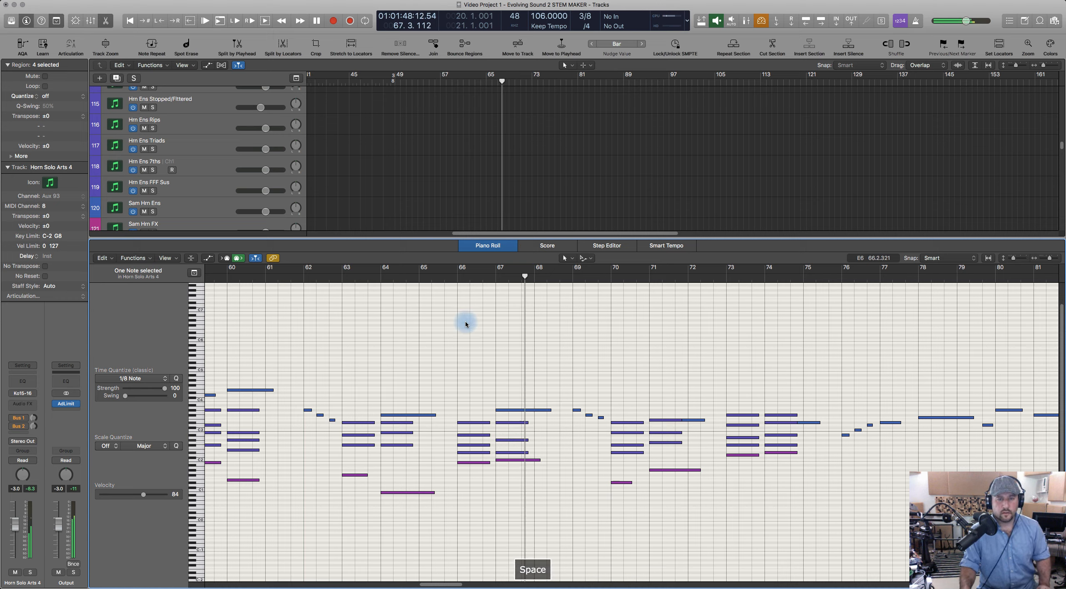
pyautogui.click(418, 277)
pyautogui.press('space')
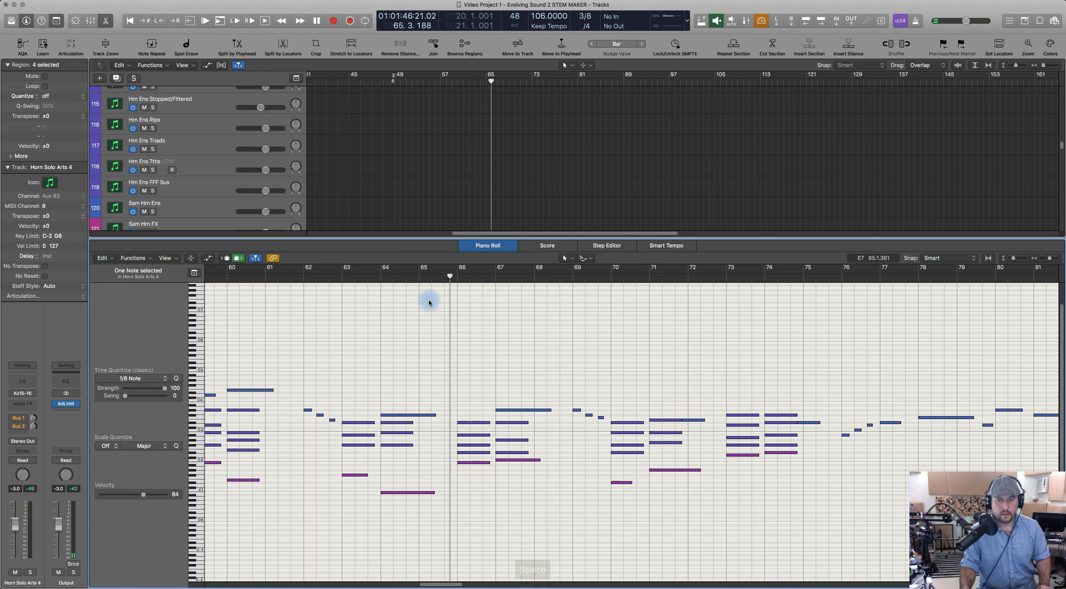
pyautogui.press('space')
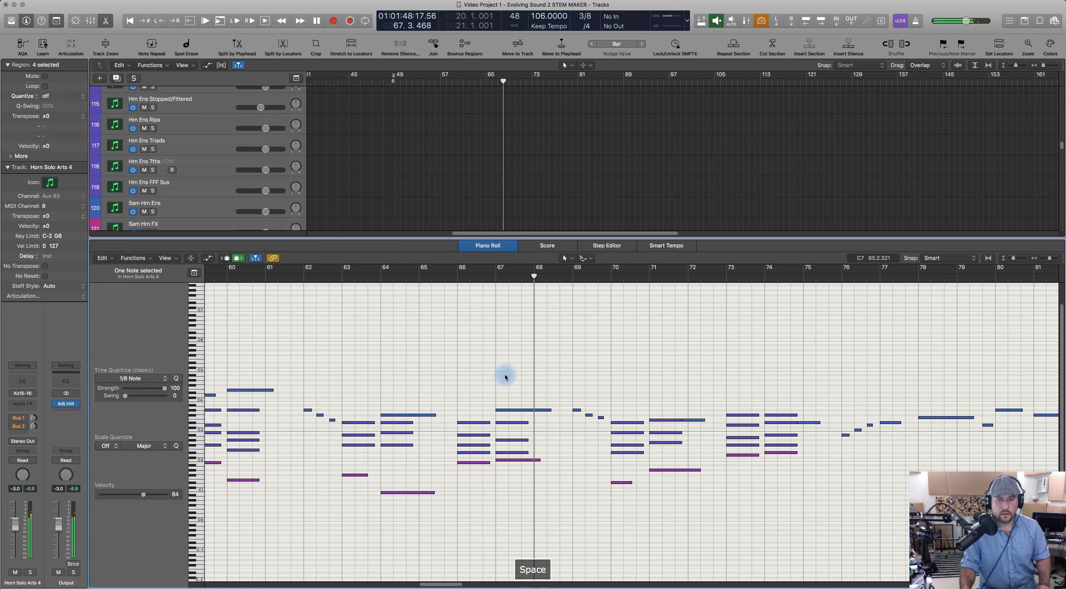
# Step: Lower the bar 67 chord's D#3 horn note to C3 and play the passage from bar 65 into bar 71
pyautogui.click(520, 459)
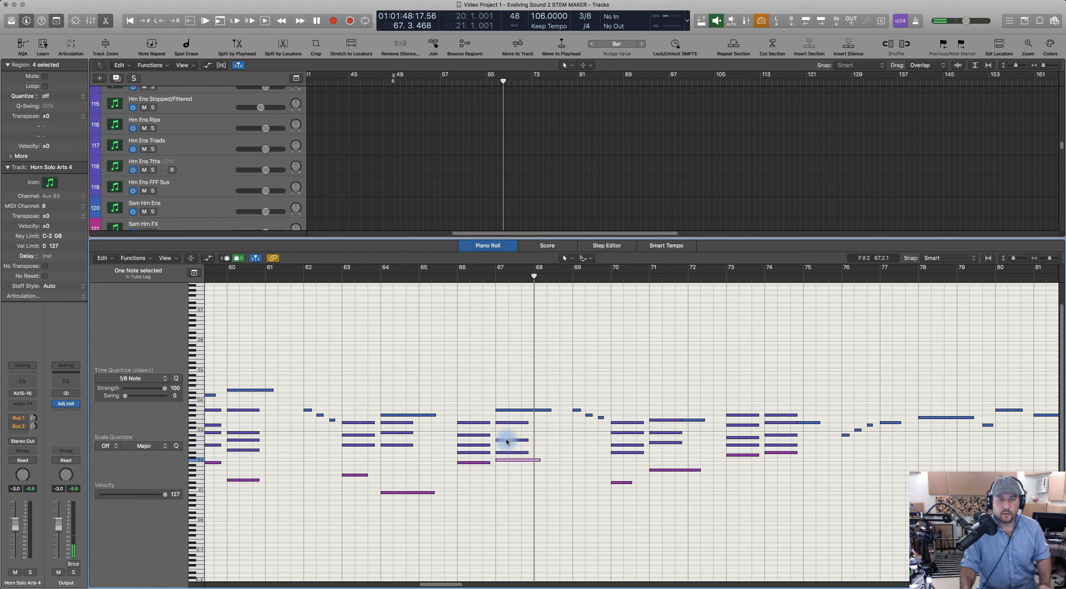
pyautogui.moveTo(505, 425); pyautogui.dragTo(505, 432)
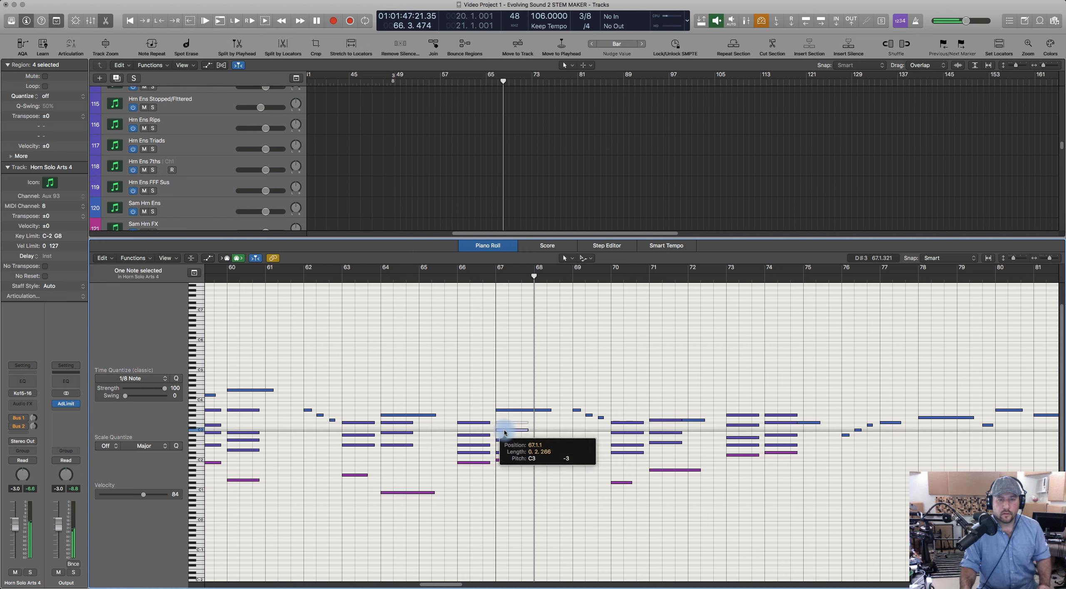
pyautogui.click(444, 277)
pyautogui.press('space')
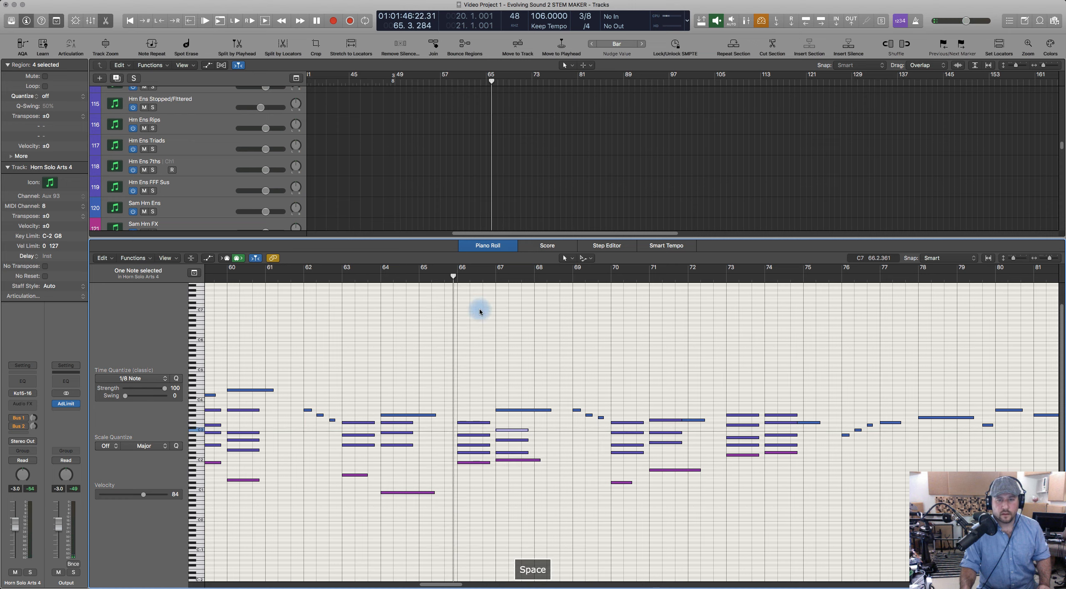
pyautogui.press('space')
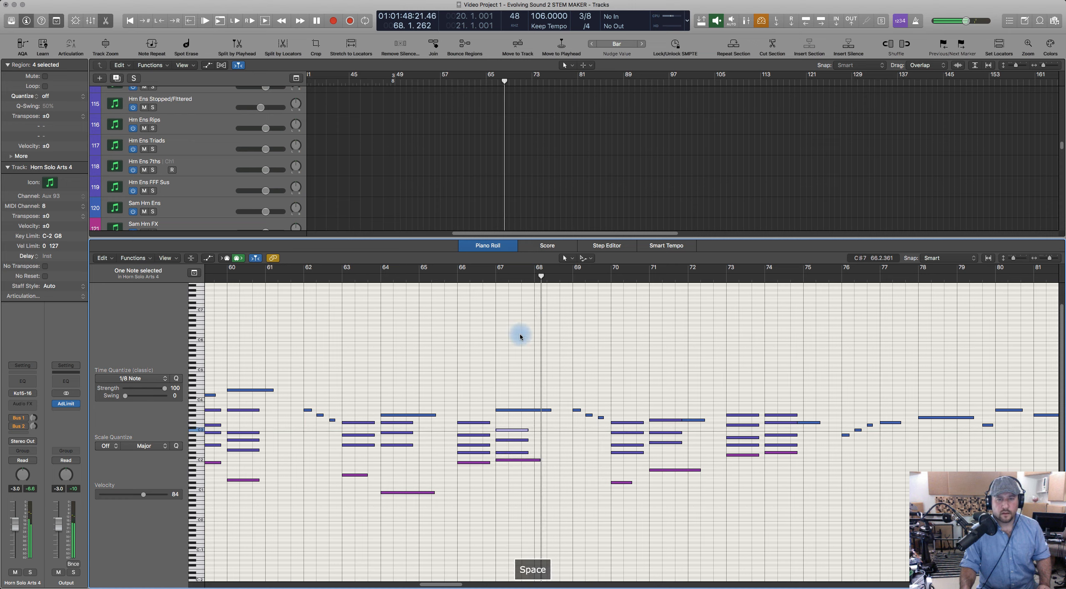
pyautogui.click(444, 277)
pyautogui.press('space')
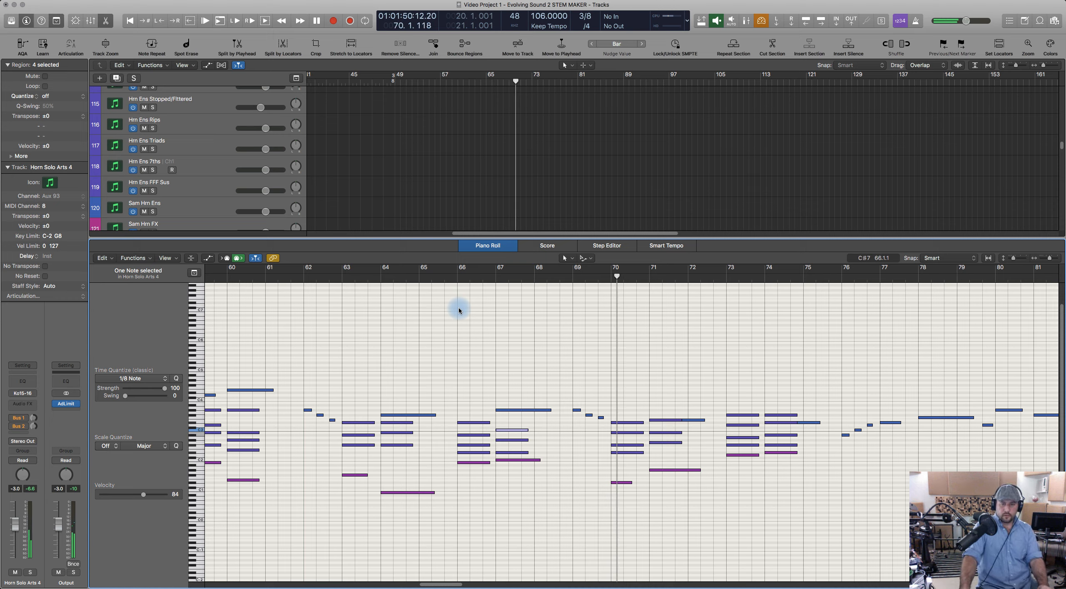
pyautogui.press('space')
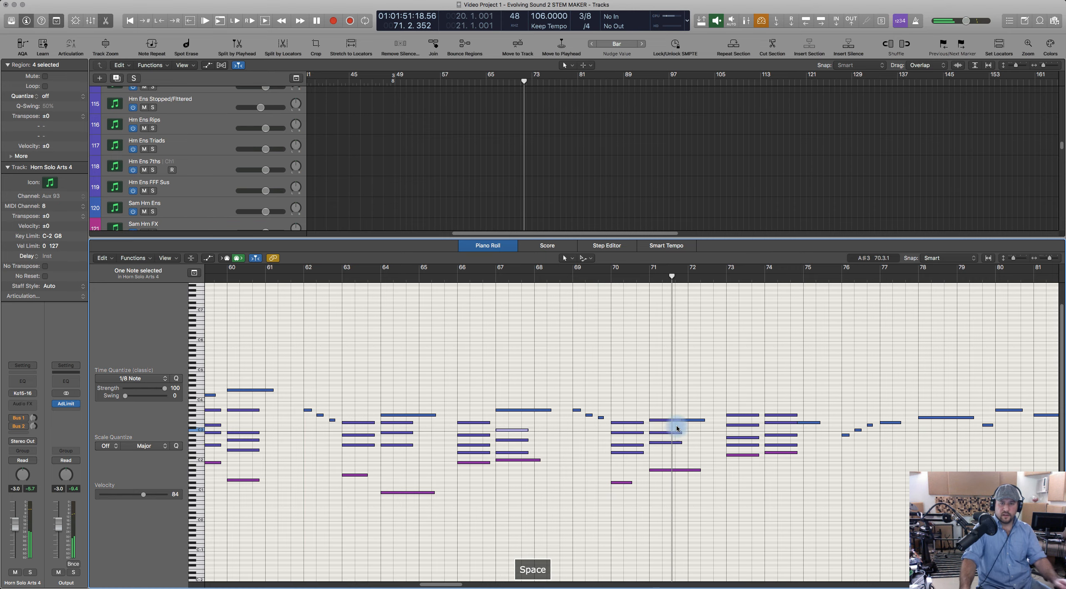
# Step: Lower the bar 71 chord's bottom horn note to E2 and play the phrase from bar 69 through that chord
pyautogui.hscroll(4, 710, 440)
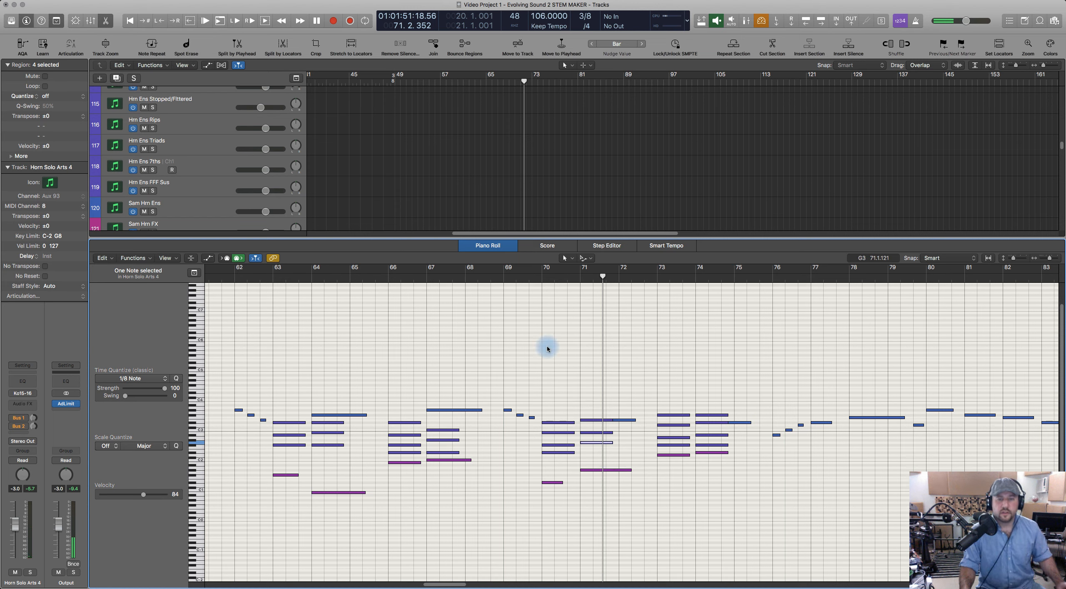
pyautogui.click(501, 279)
pyautogui.press('space')
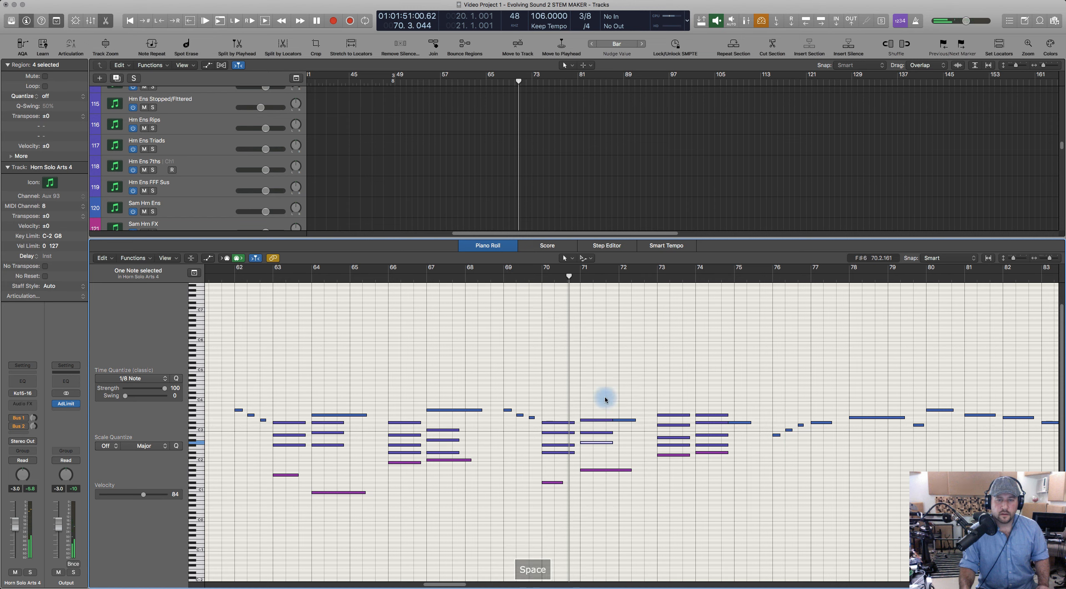
pyautogui.click(592, 443)
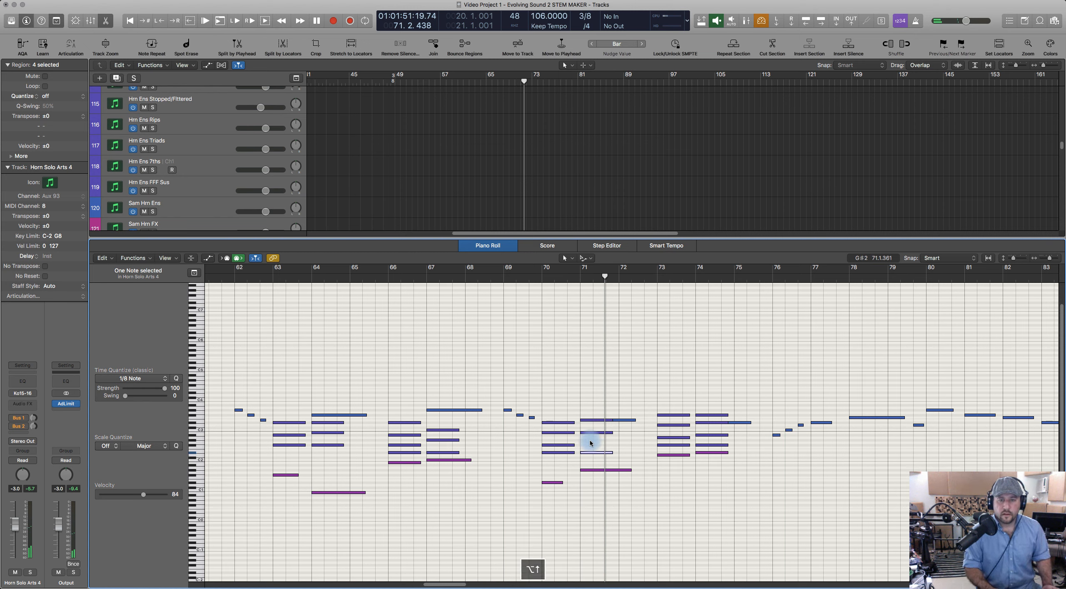
pyautogui.hotkey('alt', 'Up')
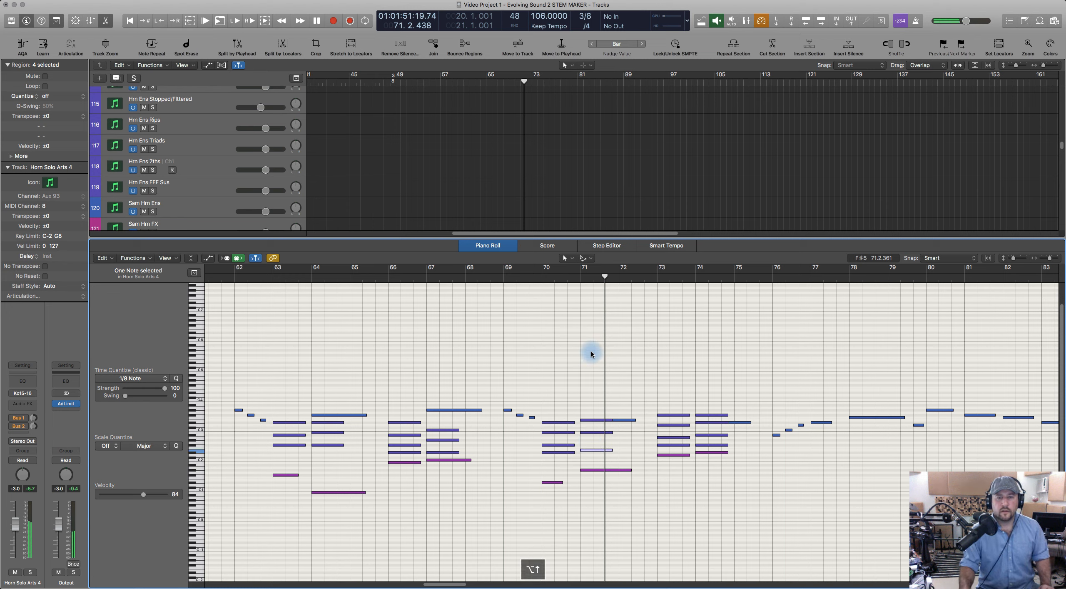
pyautogui.click(528, 279)
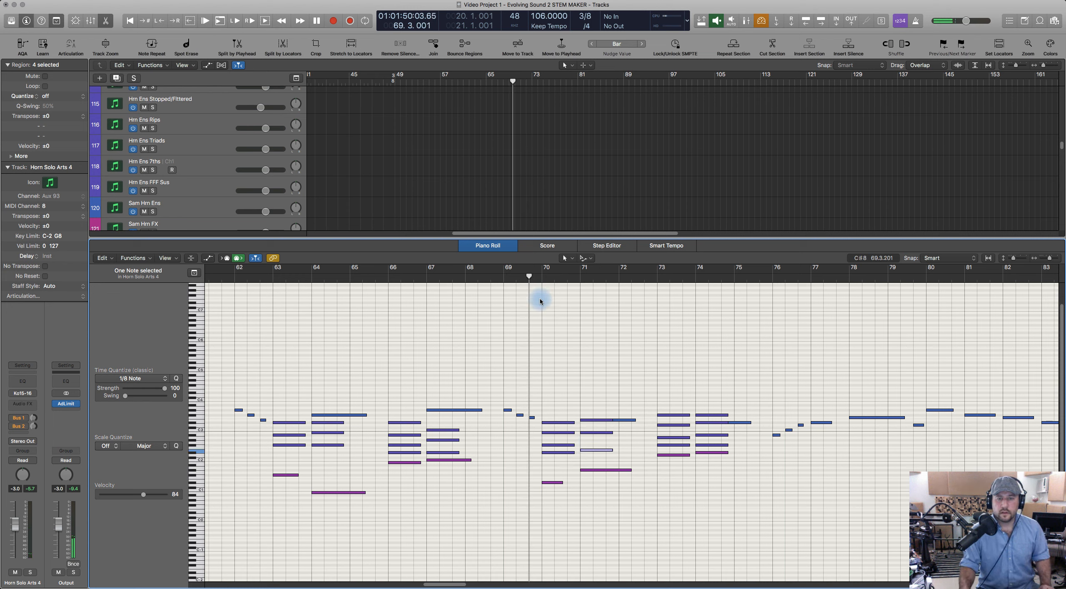
pyautogui.press('space')
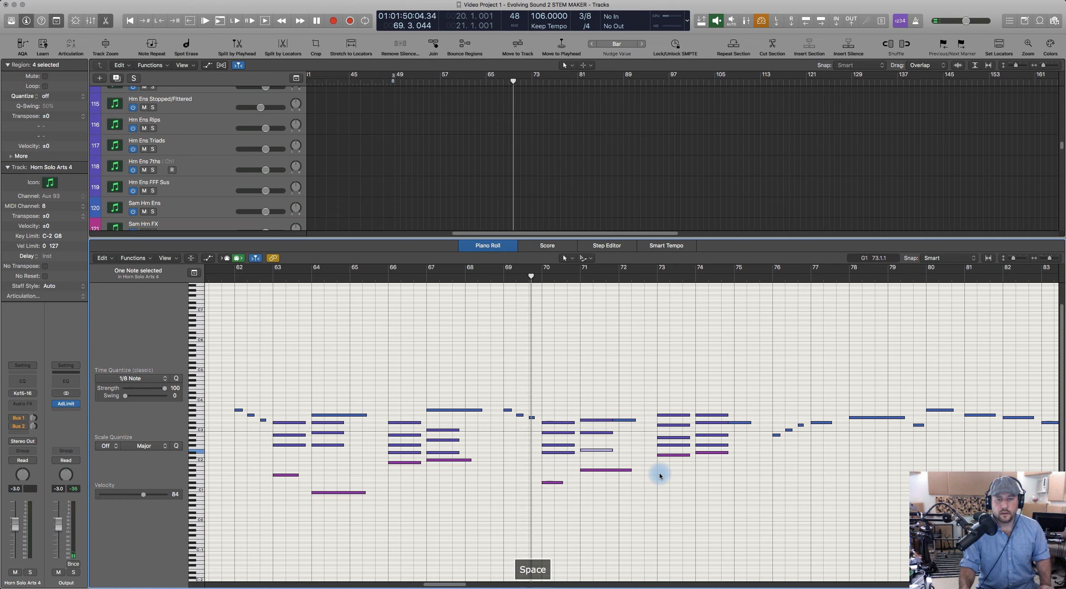
pyautogui.press('space')
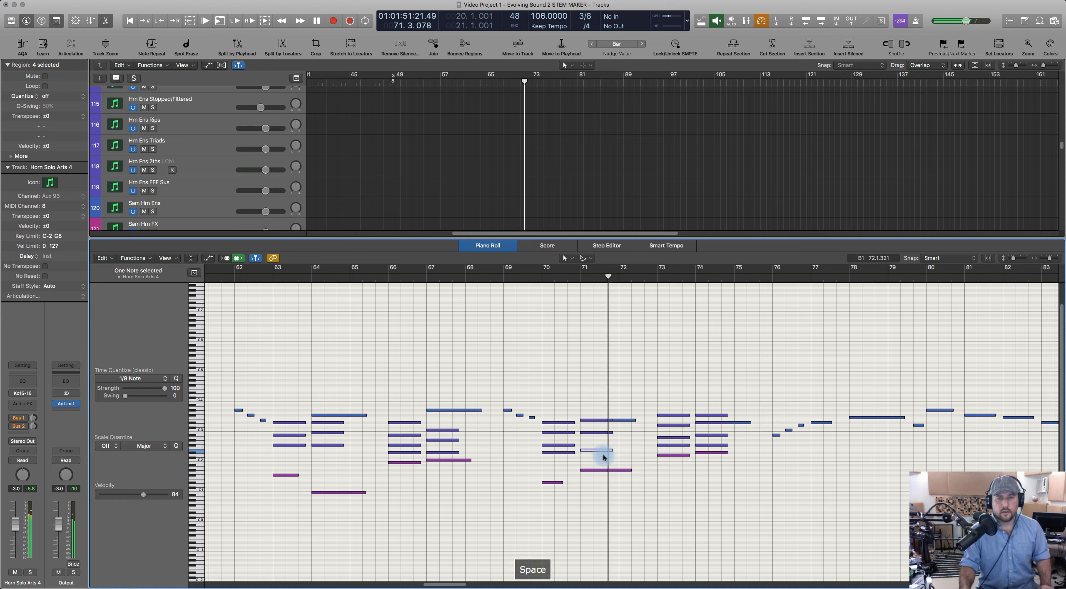
# Step: Delete the lowest horn note of the bar 70 chord and replay the phrase from bar 69 through bar 74
pyautogui.click(594, 451)
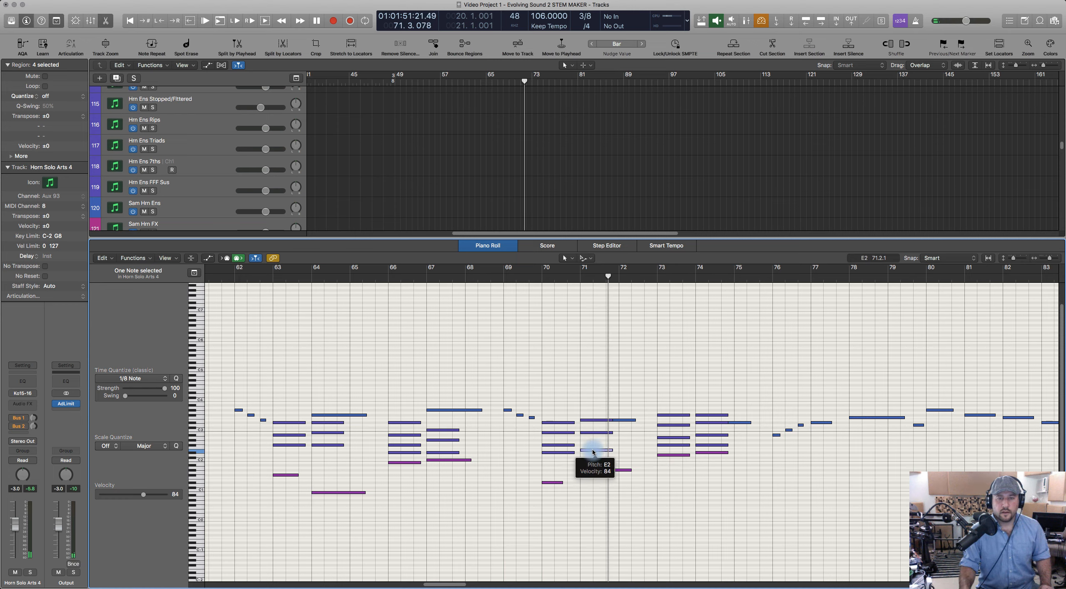
pyautogui.click(564, 453)
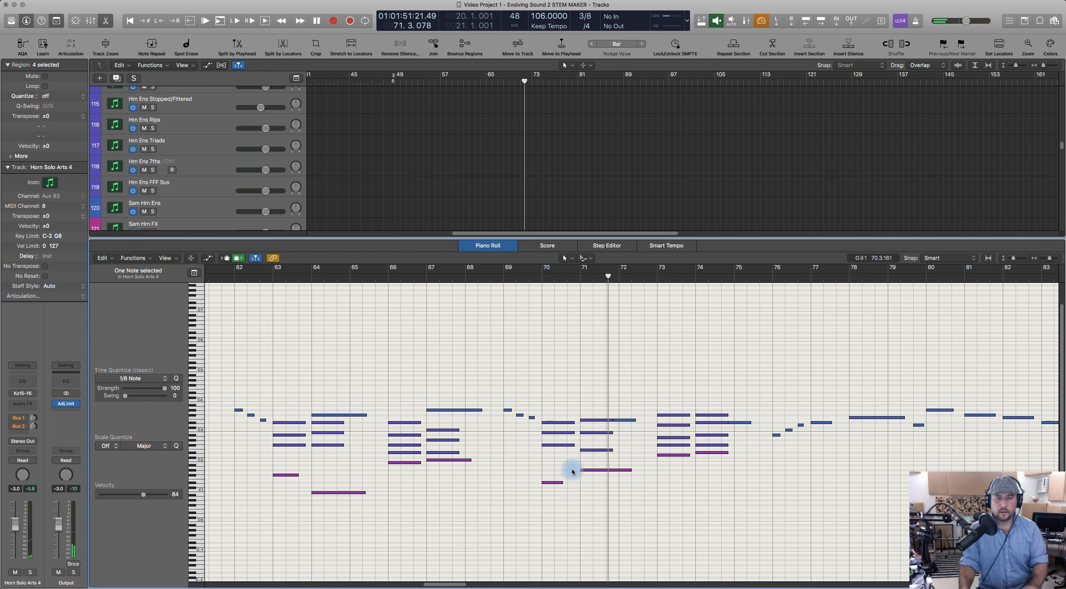
pyautogui.click(500, 277)
pyautogui.press('space')
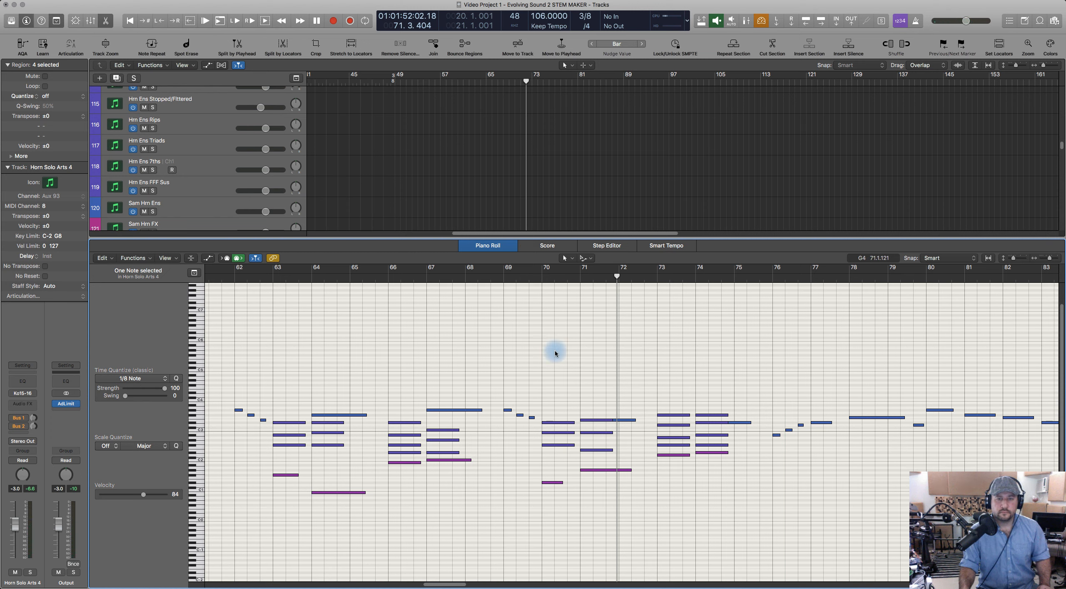
pyautogui.click(509, 276)
pyautogui.press('space')
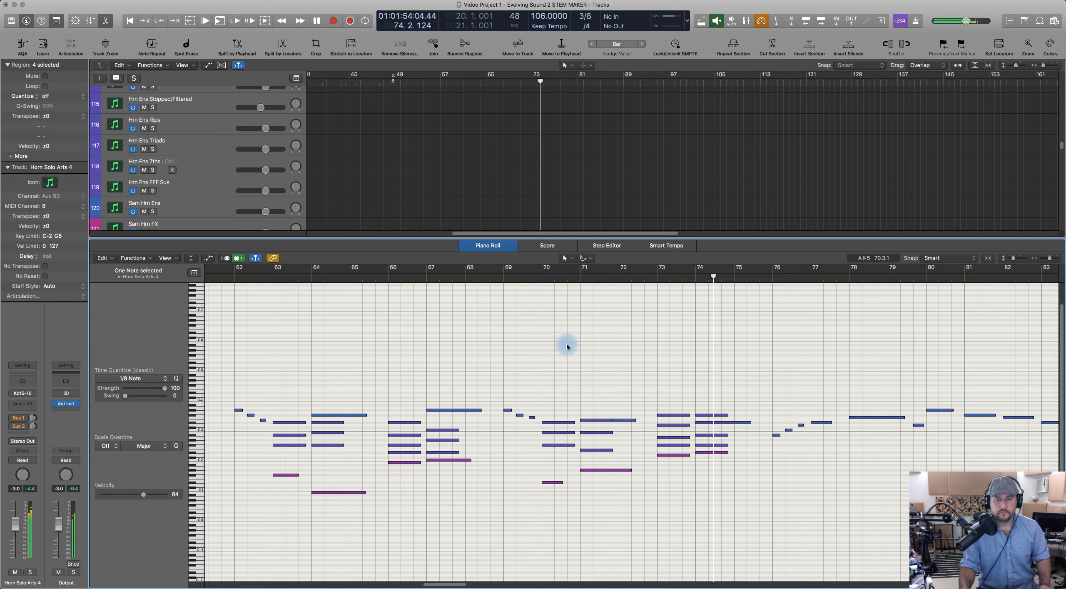
pyautogui.press('space')
pyautogui.click(617, 382)
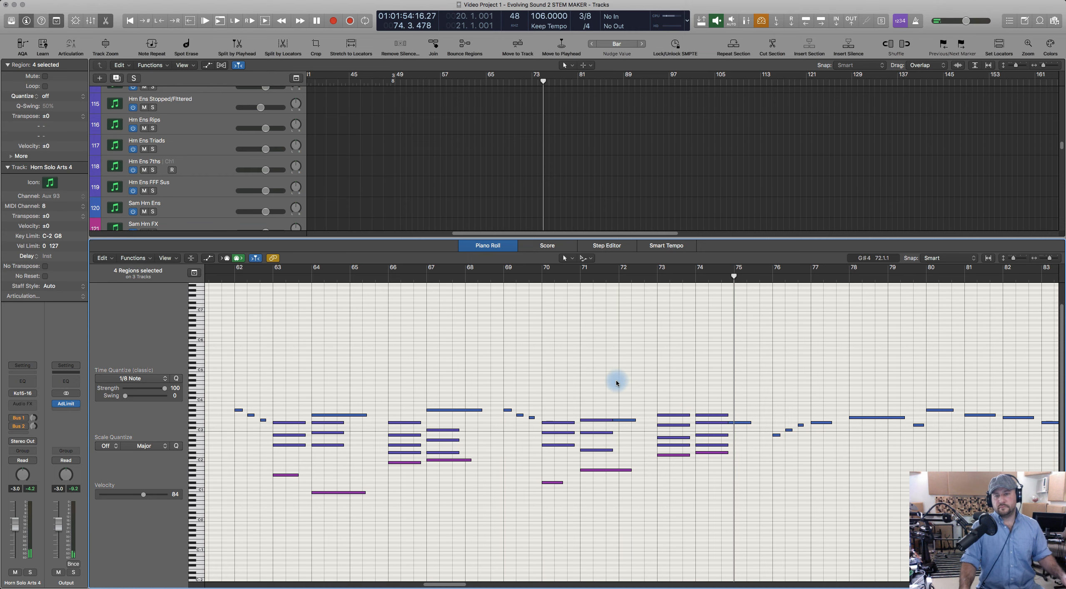
# Step: Return the playhead to bar 48, at the start of the brass passage, and save the project
pyautogui.press('super+Left')
pyautogui.press('super+Left')
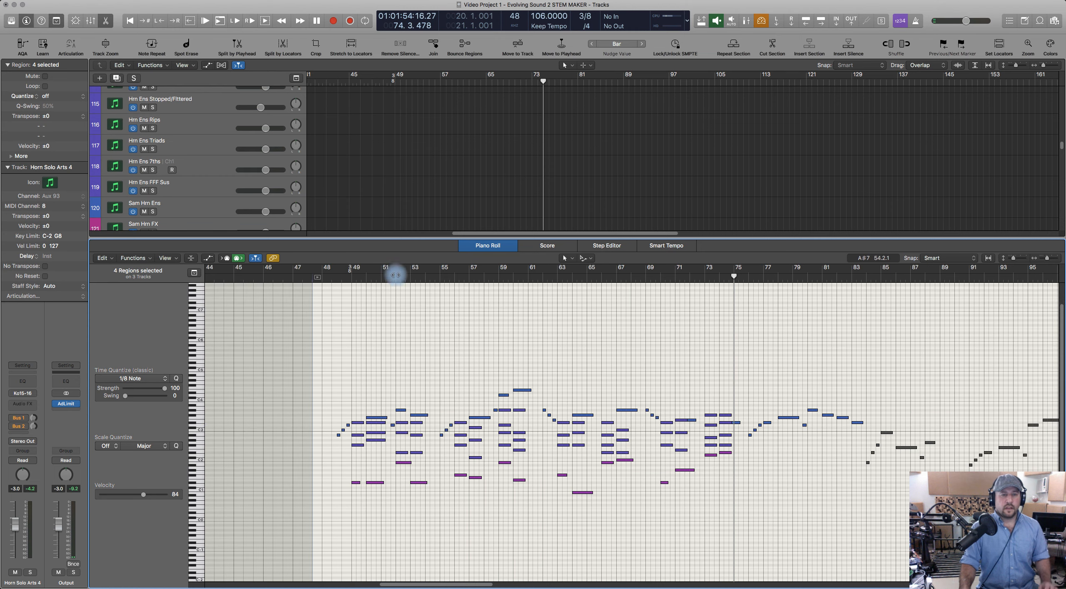
pyautogui.click(331, 276)
pyautogui.press('super+s')
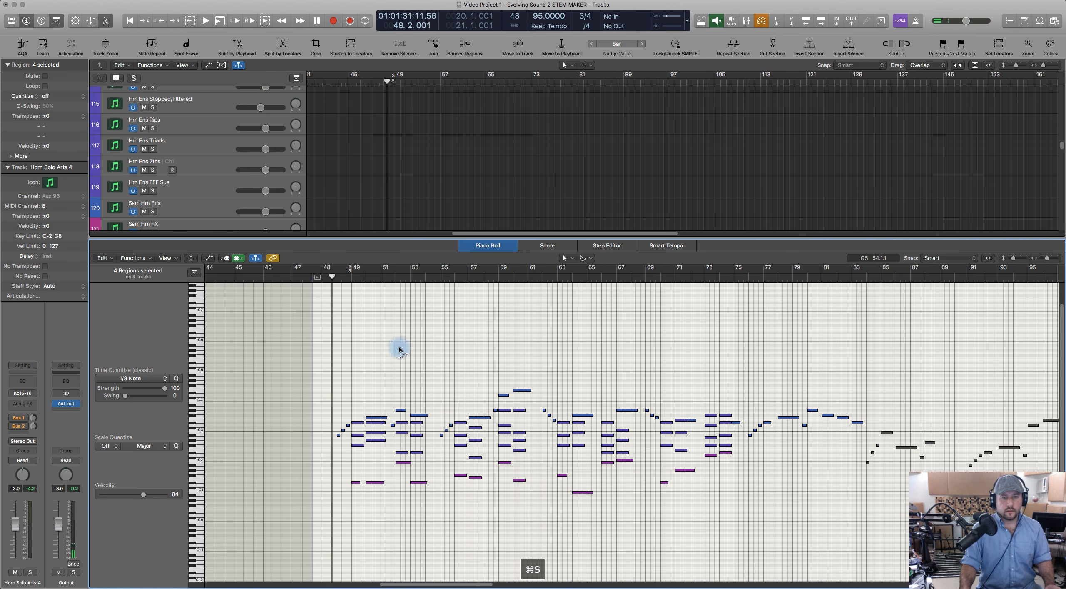
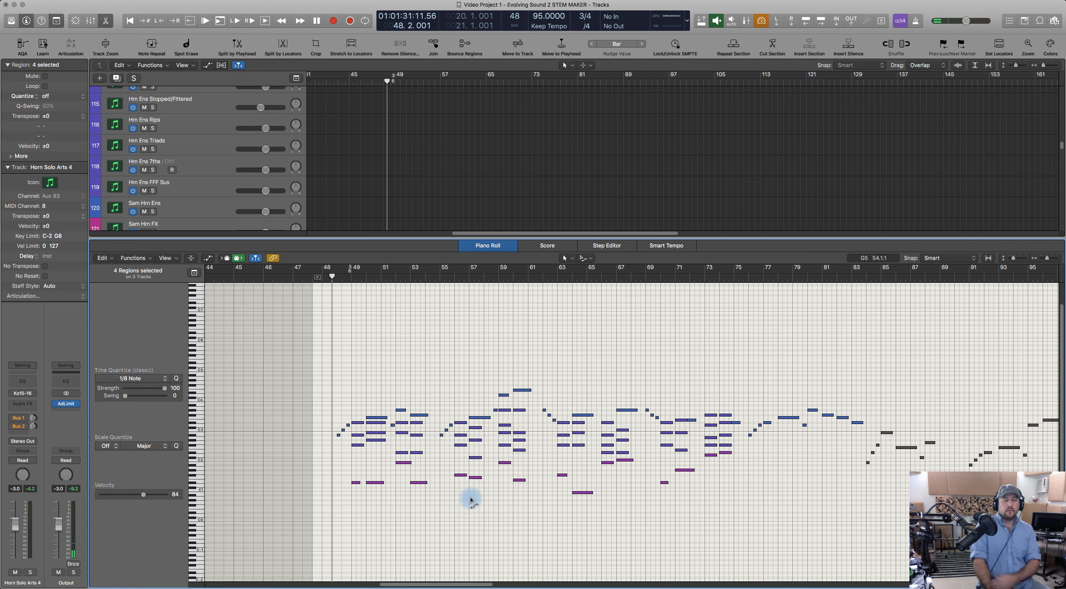
pyautogui.press('super+s')
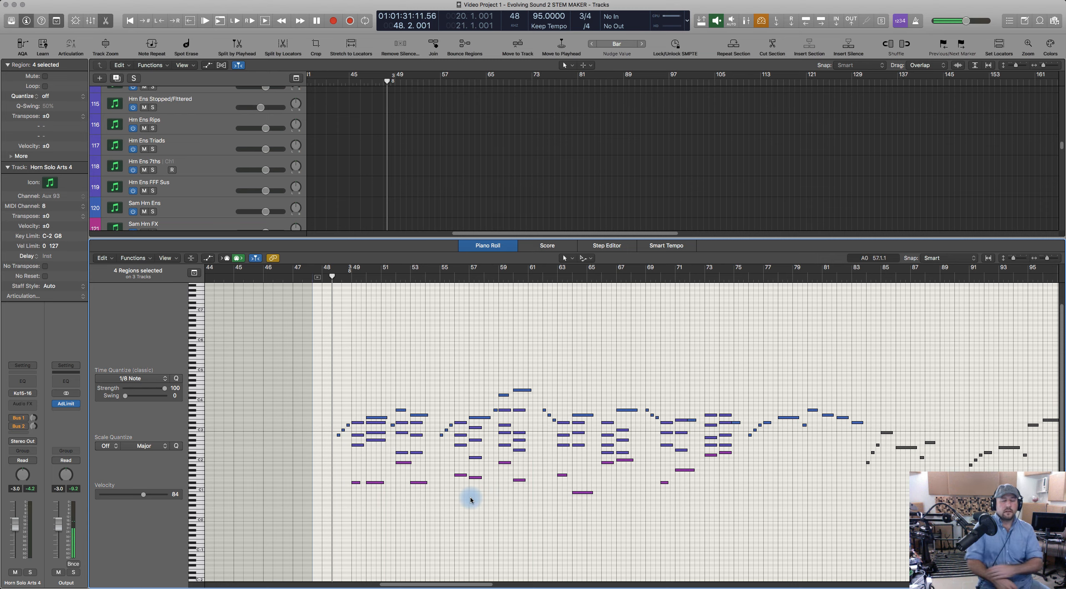
# Step: Play the full brass passage from bar 48 to bar 75 and replay its opening up to bar 52
pyautogui.press('space')
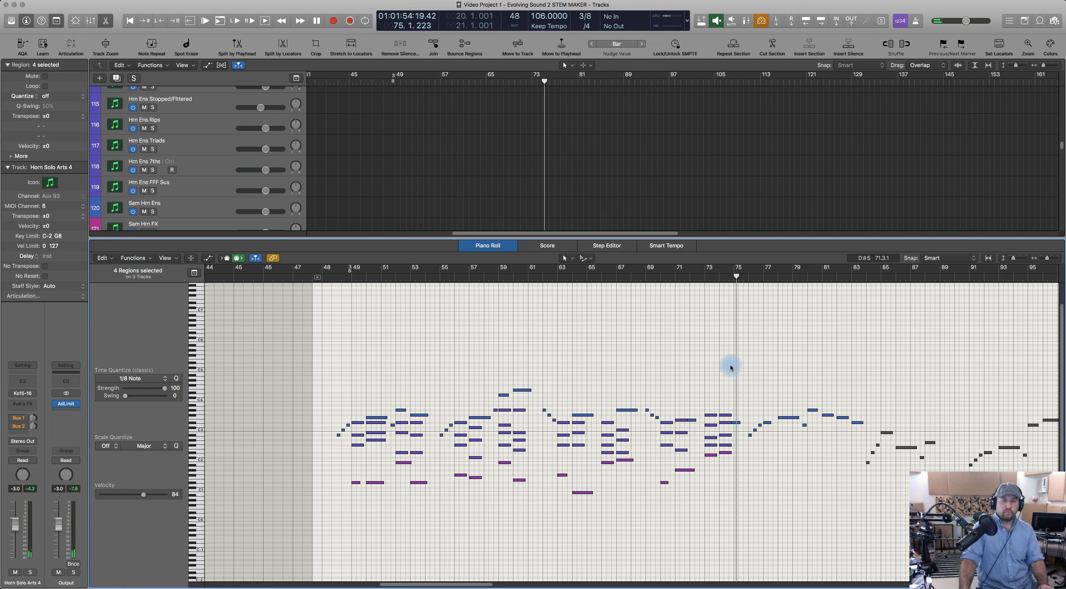
pyautogui.click(703, 272)
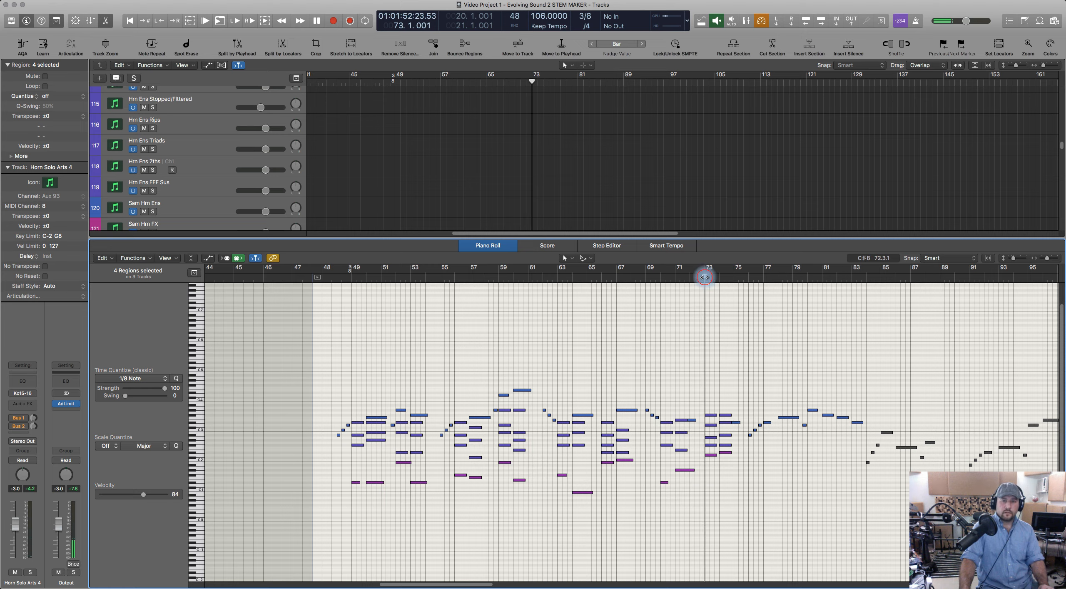
pyautogui.click(330, 278)
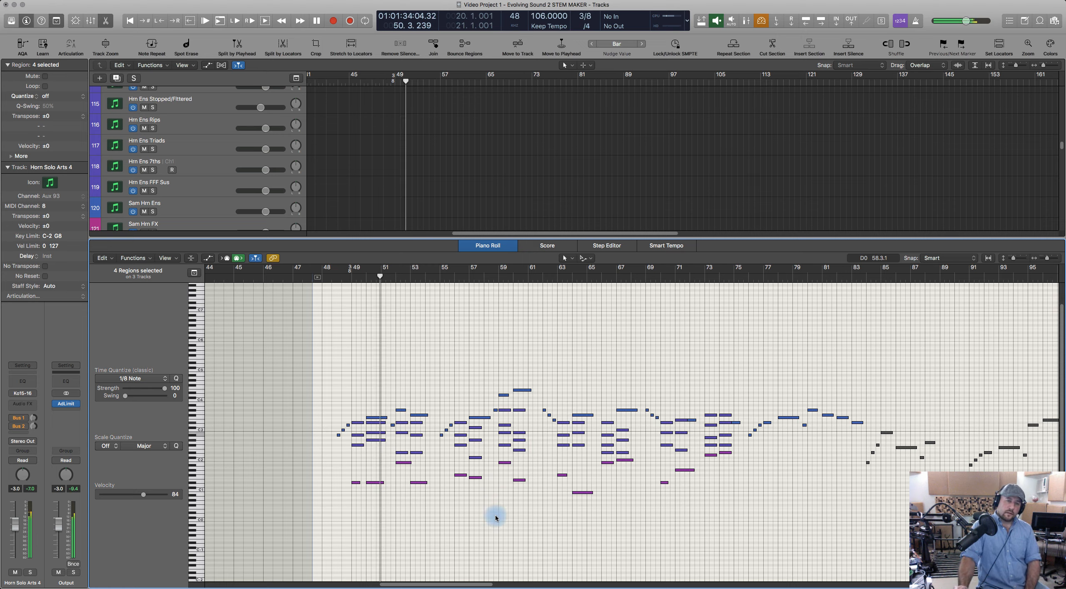
pyautogui.press('space')
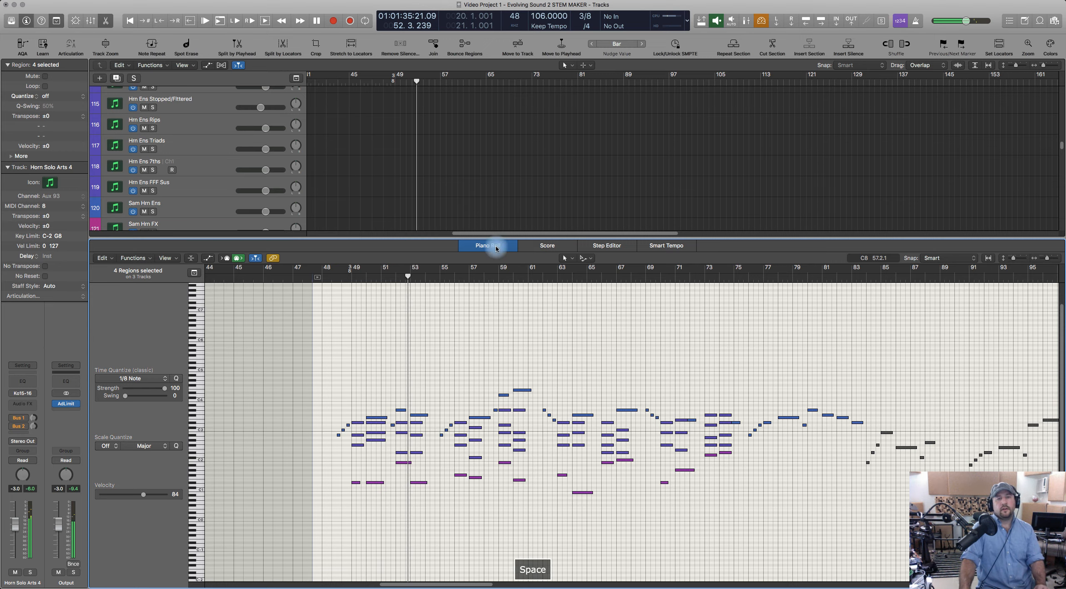
# Step: Close the Piano Roll and bring the Trump Arts 2 and Horn Solo Arts tracks into view
pyautogui.click(493, 245)
pyautogui.scroll(-8, 495, 508)
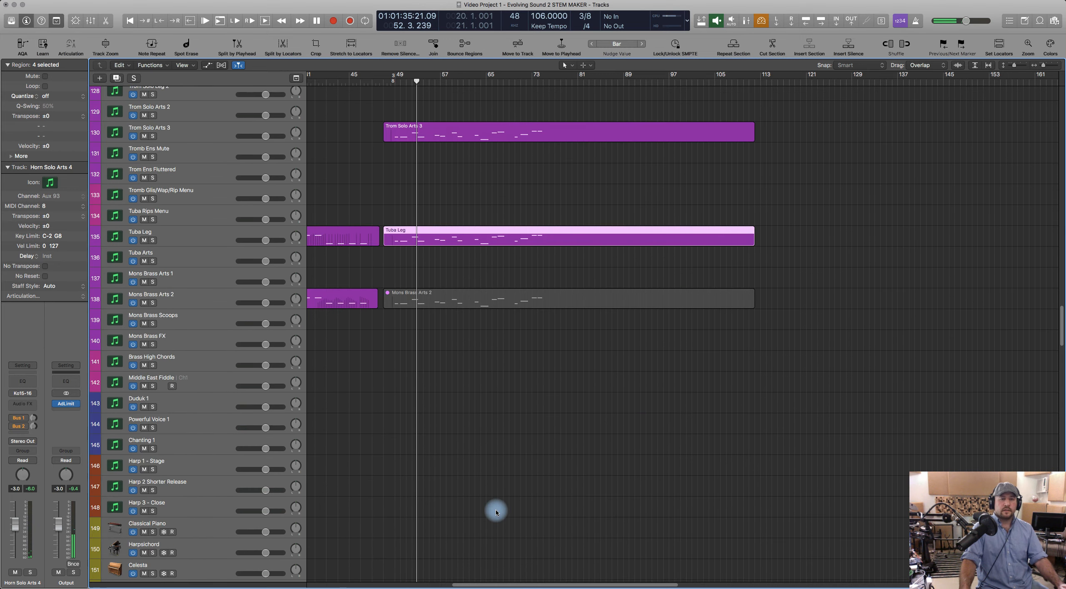
pyautogui.scroll(15, 493, 467)
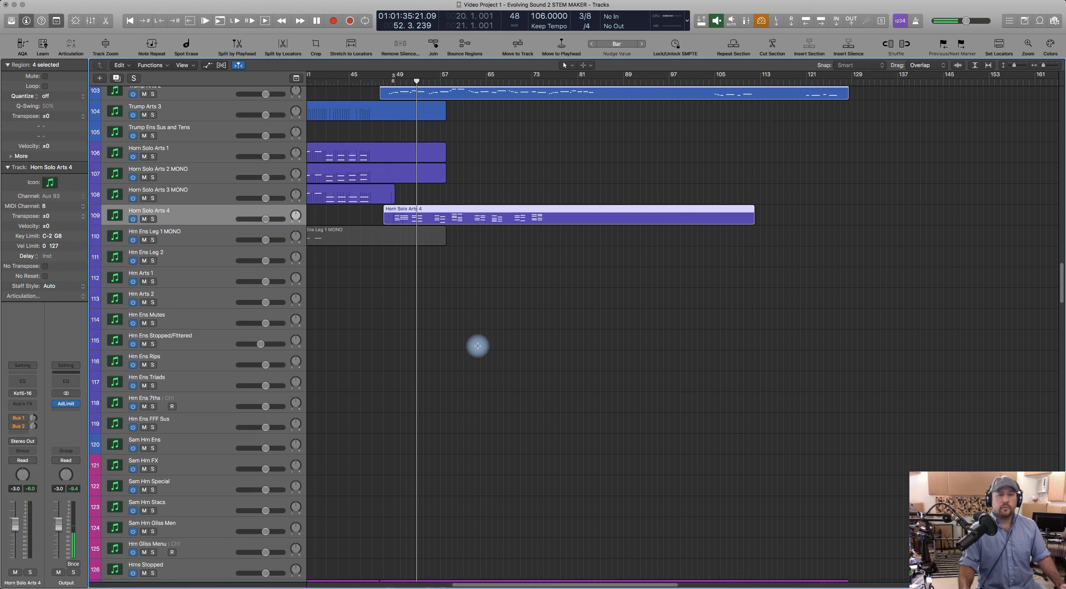
pyautogui.scroll(1, 474, 296)
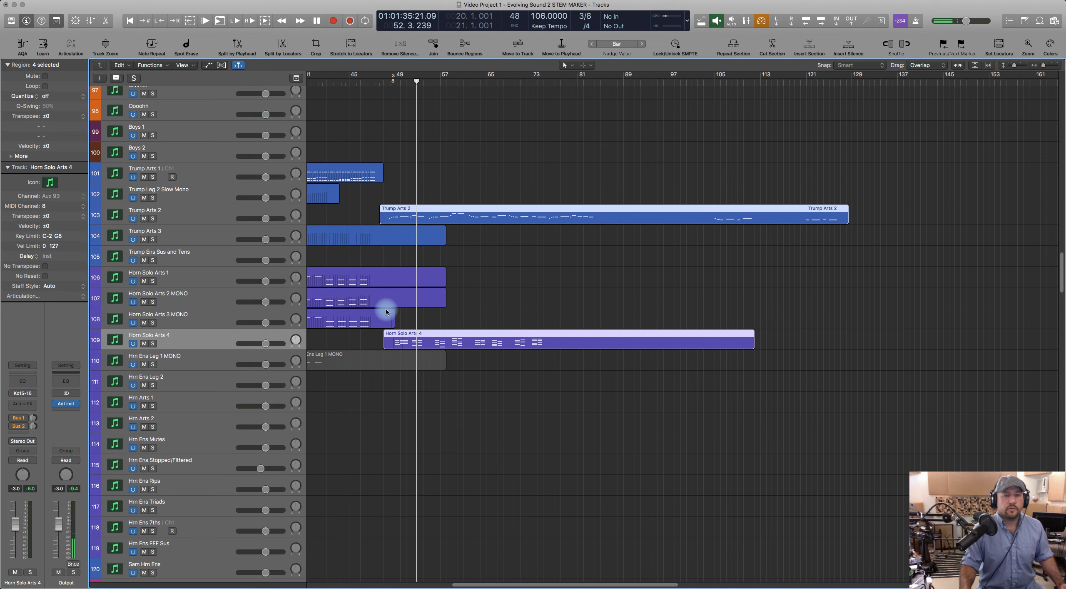
# Step: Shorten the existing Horn Solo Arts 1, 2 MONO and 3 MONO regions so all three end together before bar 48
pyautogui.moveTo(392, 323); pyautogui.dragTo(384, 324)
pyautogui.moveTo(443, 303); pyautogui.dragTo(381, 307)
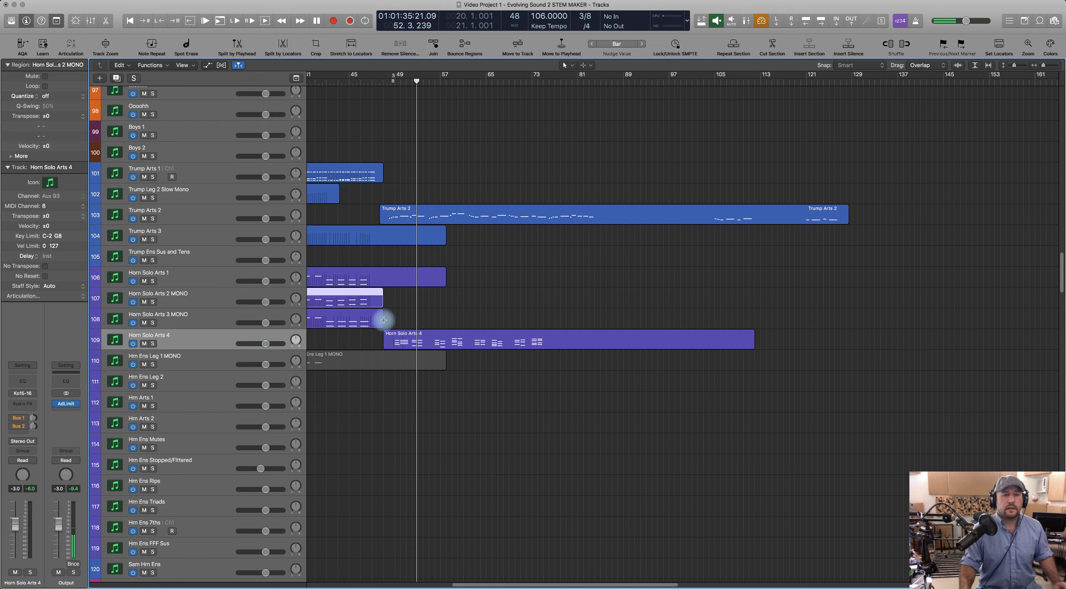
pyautogui.keyDown('shift'); pyautogui.click(374, 318); pyautogui.keyUp('shift')
pyautogui.moveTo(381, 327); pyautogui.dragTo(376, 327)
pyautogui.moveTo(444, 286); pyautogui.dragTo(376, 285)
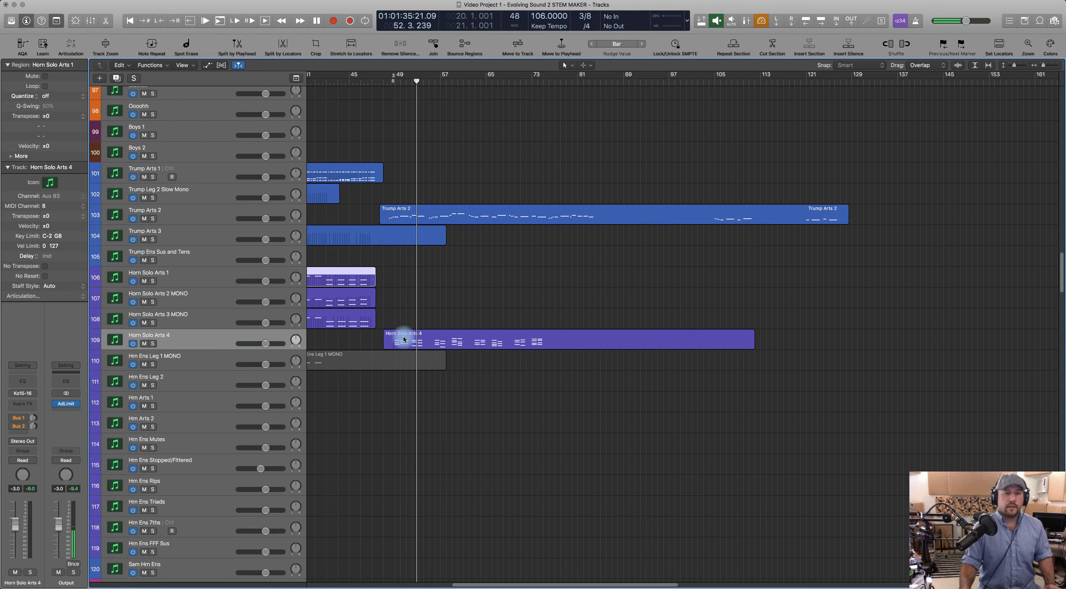
# Step: Copy the Horn Solo Arts 4 region onto the Horn Solo Arts 1, 2 MONO and 3 MONO tracks, keeping one on its own track
pyautogui.moveTo(404, 339); pyautogui.dragTo(400, 280)
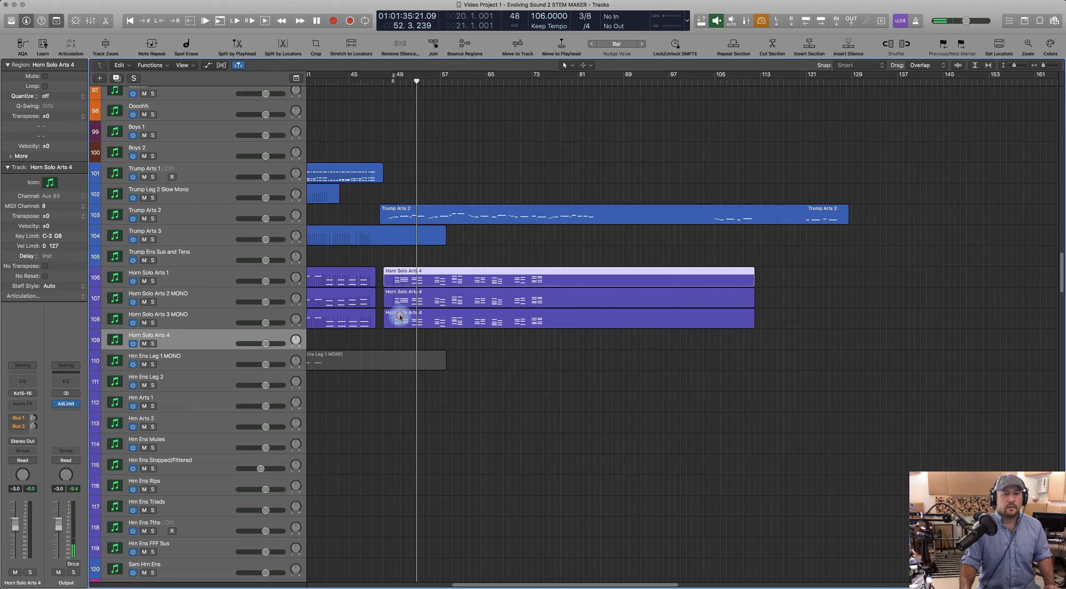
pyautogui.moveTo(400, 317); pyautogui.dragTo(400, 338)
# Step: Open the Horn Solo Arts 1 track's copied region for note editing and delete all notes below the top voice from bar 49 through bar 60
pyautogui.click(409, 277)
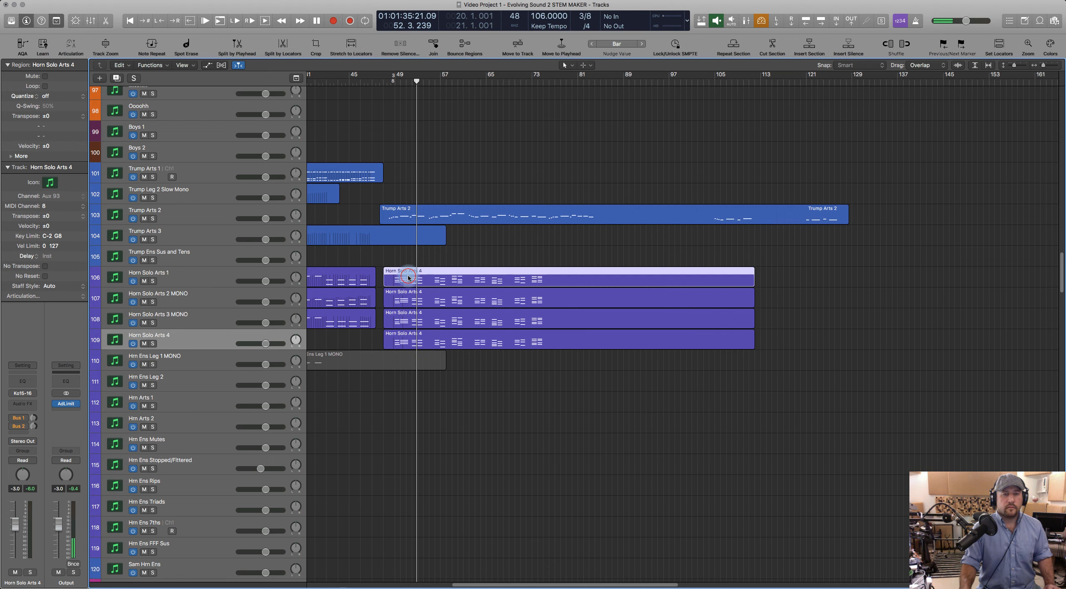
pyautogui.doubleClick(408, 277)
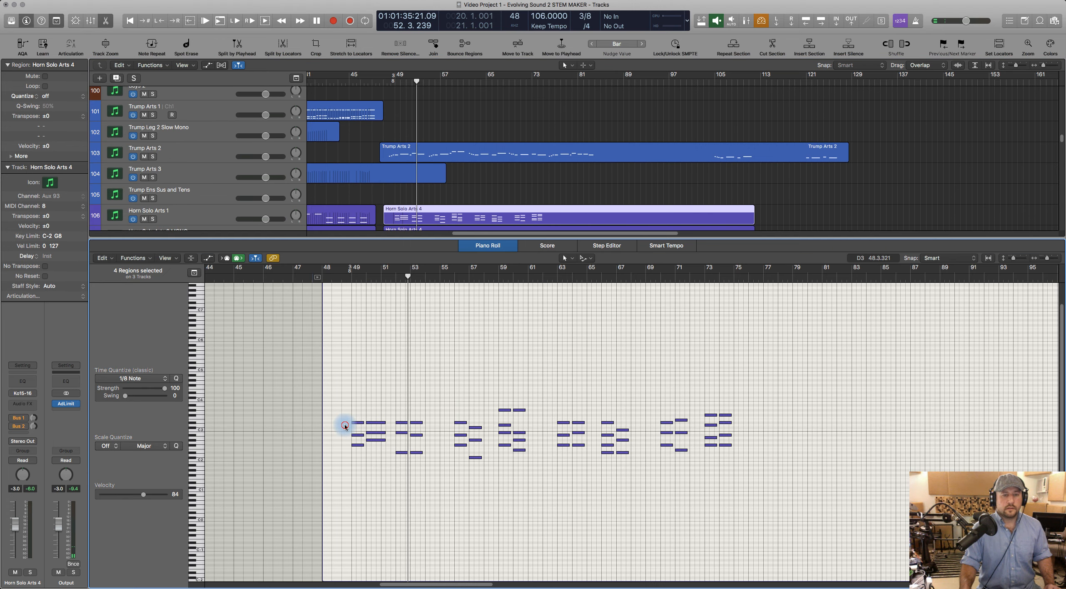
pyautogui.moveTo(345, 426); pyautogui.dragTo(478, 465)
pyautogui.press('Delete')
pyautogui.moveTo(488, 416); pyautogui.dragTo(530, 476)
pyautogui.press('Delete')
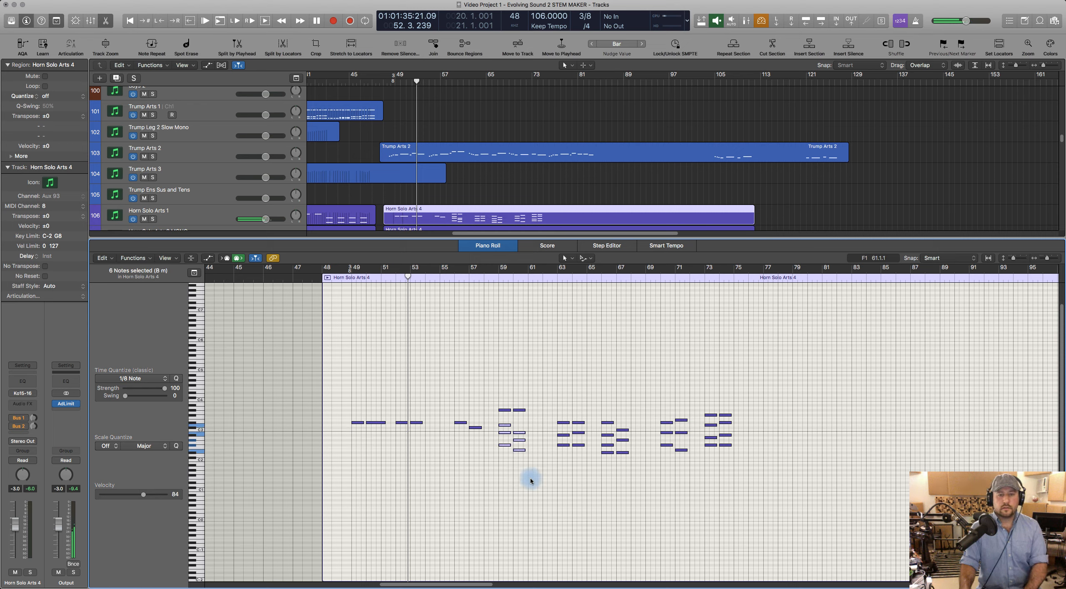
# Step: Delete the notes below the top voice from bar 63 through bar 74 in the Horn Solo Arts 1 track's region
pyautogui.moveTo(553, 427); pyautogui.dragTo(627, 468)
pyautogui.press('Delete')
pyautogui.press('Delete')
pyautogui.moveTo(658, 429); pyautogui.dragTo(695, 465)
pyautogui.press('Delete')
pyautogui.moveTo(701, 424); pyautogui.dragTo(735, 466)
pyautogui.press('Delete')
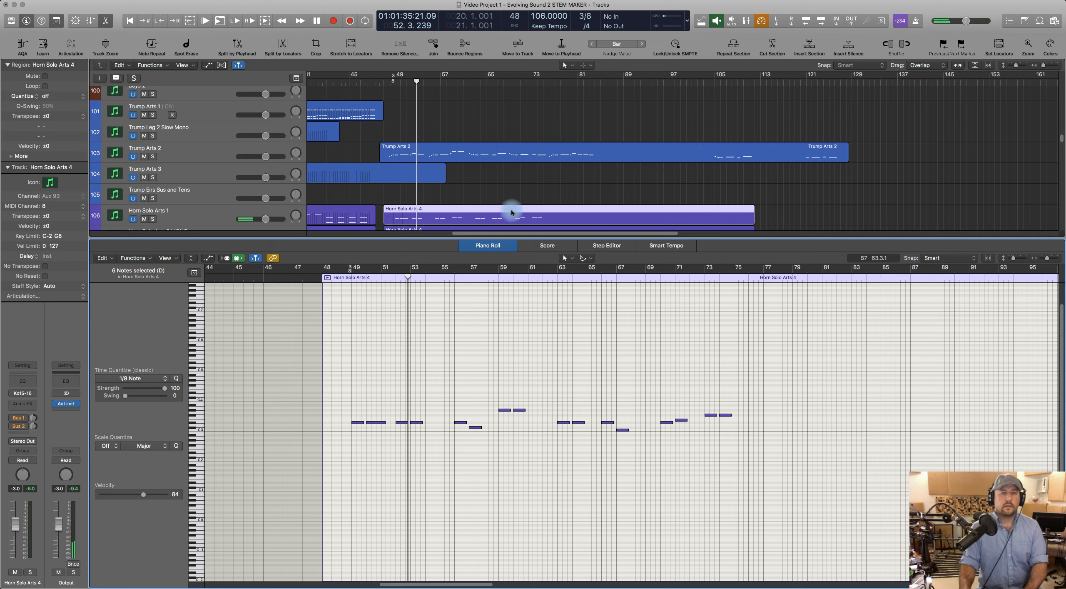
# Step: In the Horn Solo Arts 4 track's region, delete every note above the lowest voice from bar 49 through bar 57
pyautogui.scroll(-3, 511, 212)
pyautogui.scroll(-1, 511, 212)
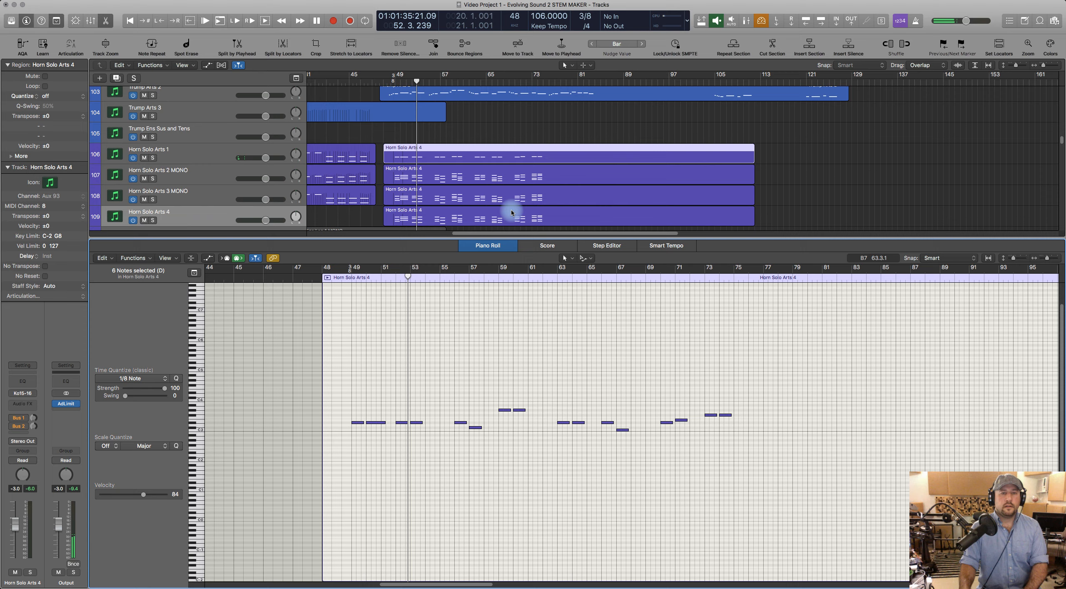
pyautogui.click(484, 214)
pyautogui.moveTo(345, 411); pyautogui.dragTo(423, 448)
pyautogui.press('Delete')
pyautogui.press('Delete')
pyautogui.moveTo(448, 405); pyautogui.dragTo(478, 444)
pyautogui.press('Delete')
# Step: Delete the notes above the lowest voice from bar 59 through bar 74 in the Horn Solo Arts 4 track's region
pyautogui.moveTo(488, 393); pyautogui.dragTo(626, 448)
pyautogui.press('Delete')
pyautogui.press('Delete')
pyautogui.press('Delete')
pyautogui.moveTo(646, 412); pyautogui.dragTo(729, 442)
pyautogui.press('Delete')
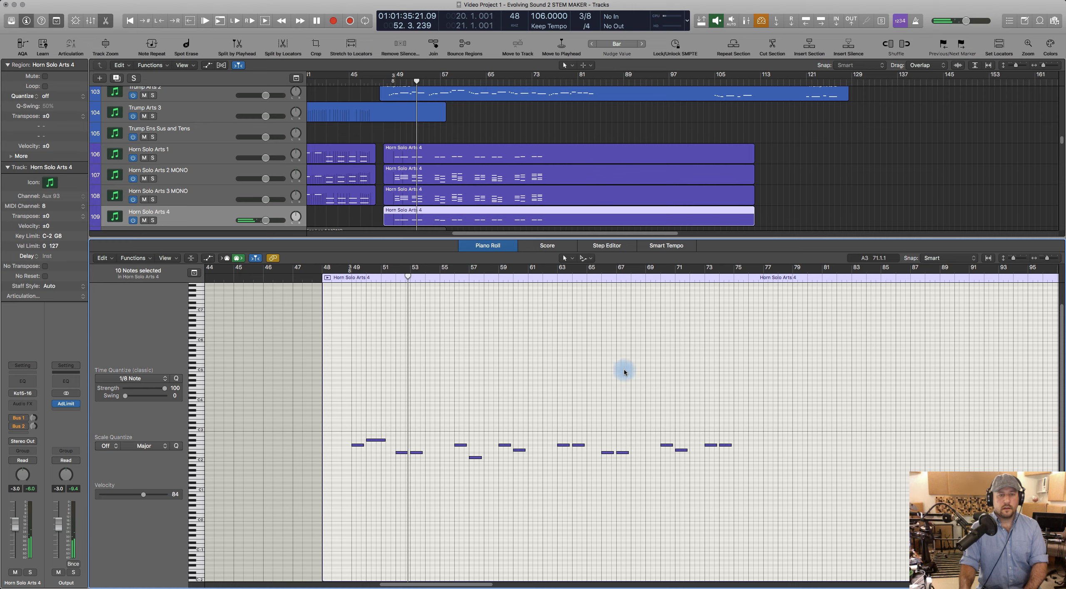
# Step: In the Horn Solo Arts 2 MONO track's region, delete the lowest note of each chord from bar 49 through bar 74
pyautogui.click(411, 194)
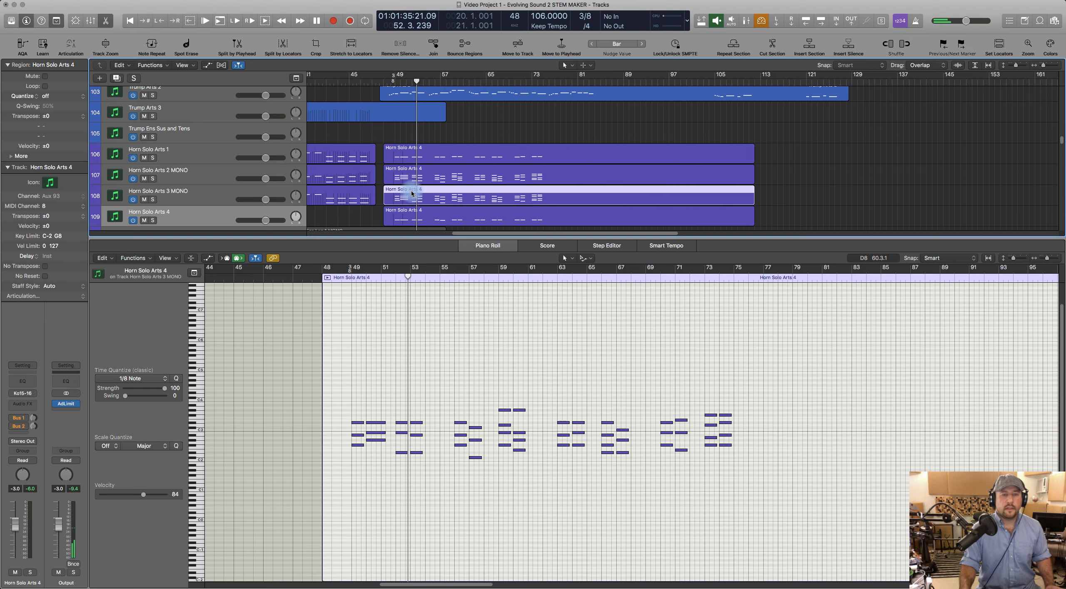
pyautogui.click(411, 175)
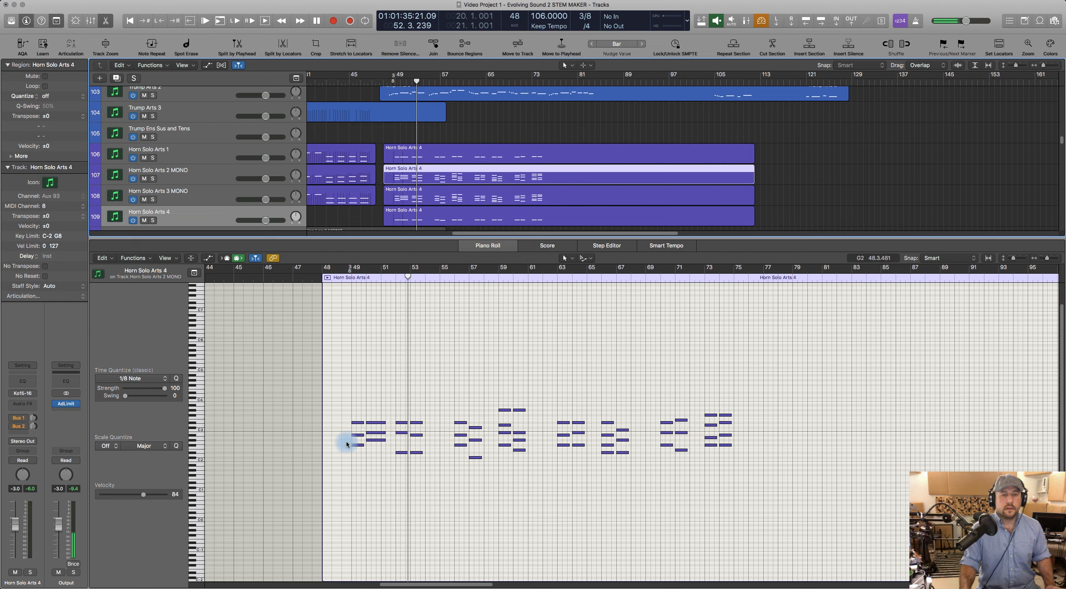
pyautogui.moveTo(347, 444); pyautogui.dragTo(498, 442)
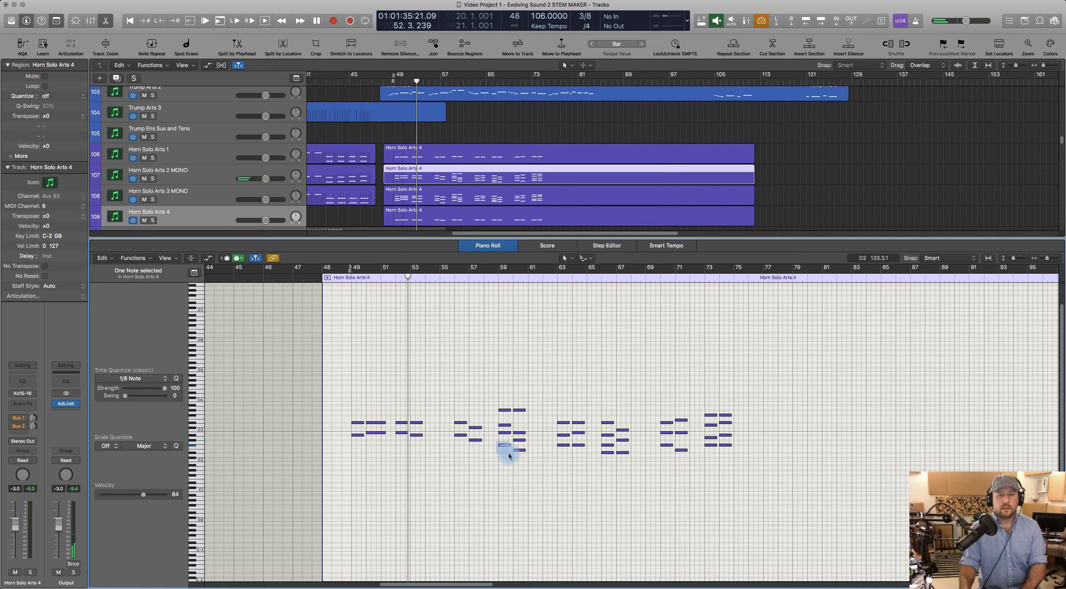
pyautogui.press('Delete')
pyautogui.moveTo(553, 442); pyautogui.dragTo(583, 455)
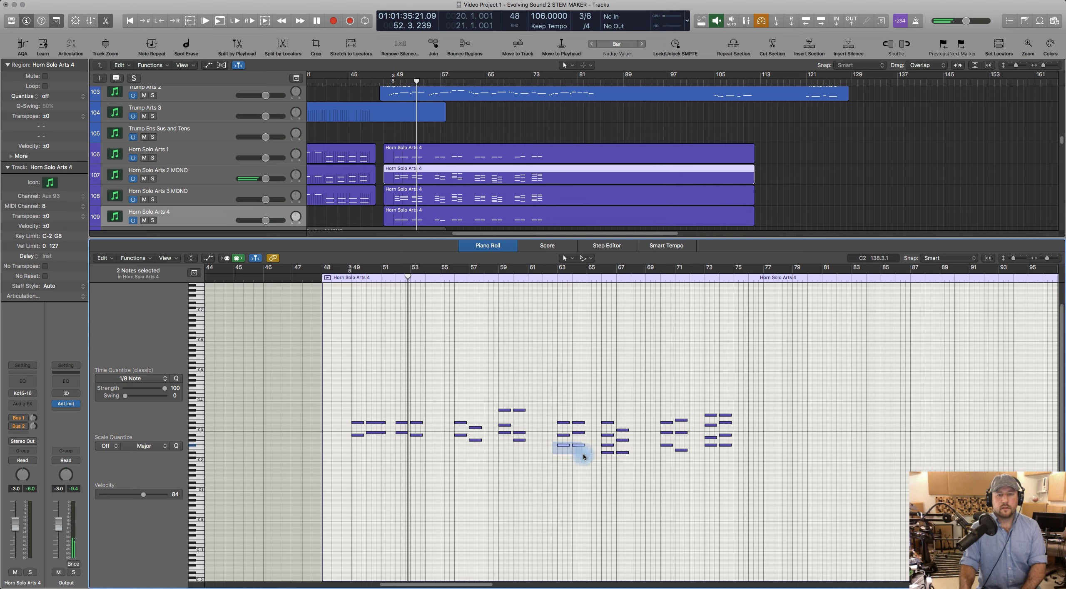
pyautogui.press('Delete')
pyautogui.moveTo(645, 440); pyautogui.dragTo(718, 476)
pyautogui.press('Delete')
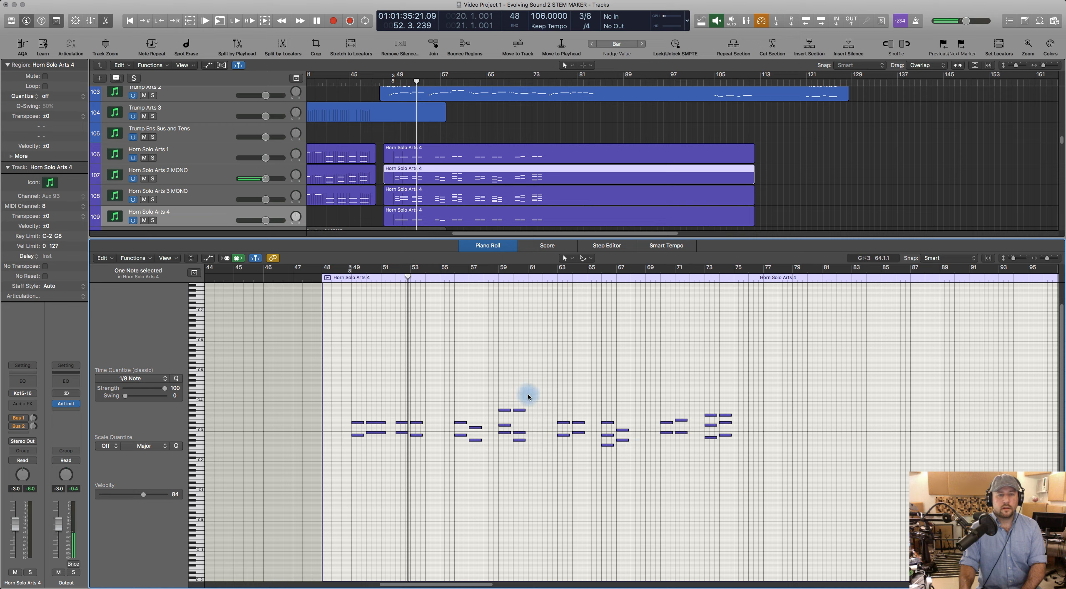
# Step: Delete the top-voice notes of the Horn Solo Arts 2 MONO track's region through bar 74, keeping both middle notes at bar 67
pyautogui.moveTo(393, 419); pyautogui.dragTo(608, 417)
pyautogui.press('Delete')
pyautogui.press('Delete')
pyautogui.press('Delete')
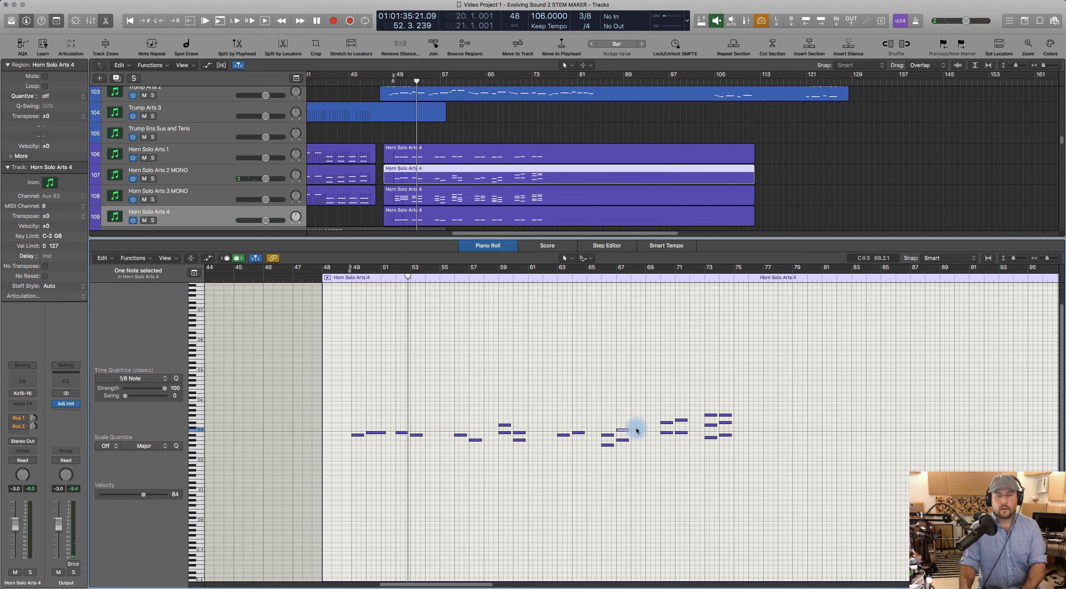
pyautogui.press('Delete')
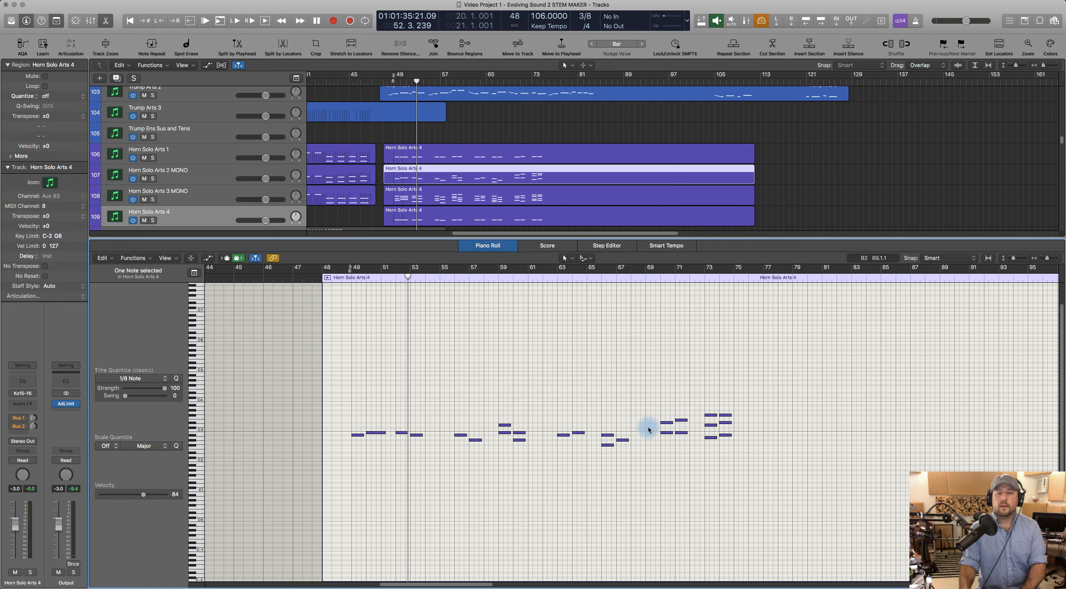
pyautogui.press('super+z')
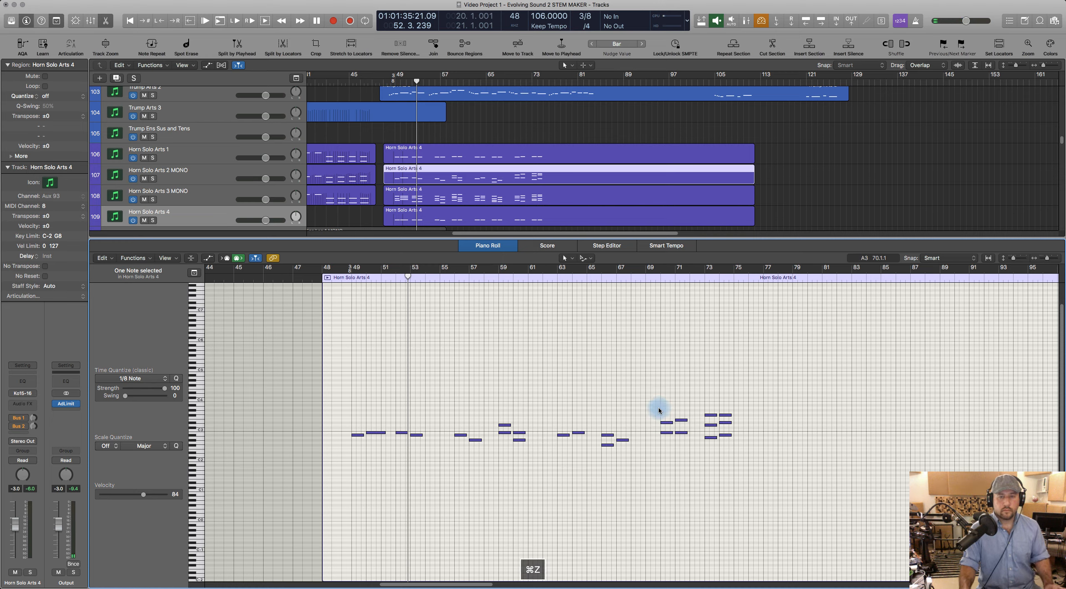
pyautogui.moveTo(650, 405); pyautogui.dragTo(731, 417)
pyautogui.press('Delete')
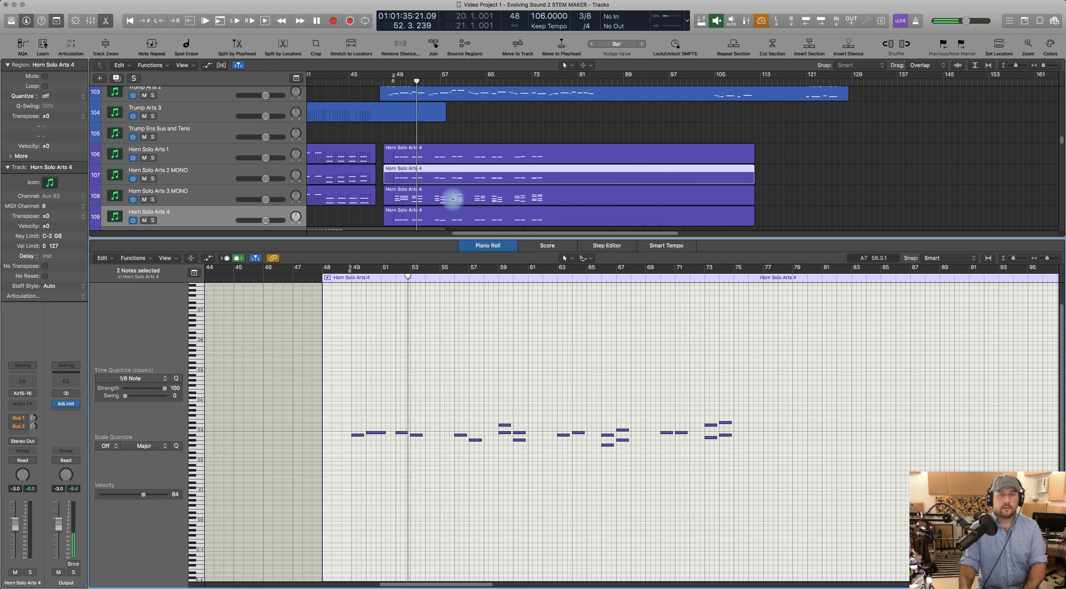
# Step: Replace the full-chord region on the Horn Solo Arts 3 MONO track with a copy of the Horn Solo Arts 2 MONO track's region
pyautogui.click(452, 203)
pyautogui.press('Delete')
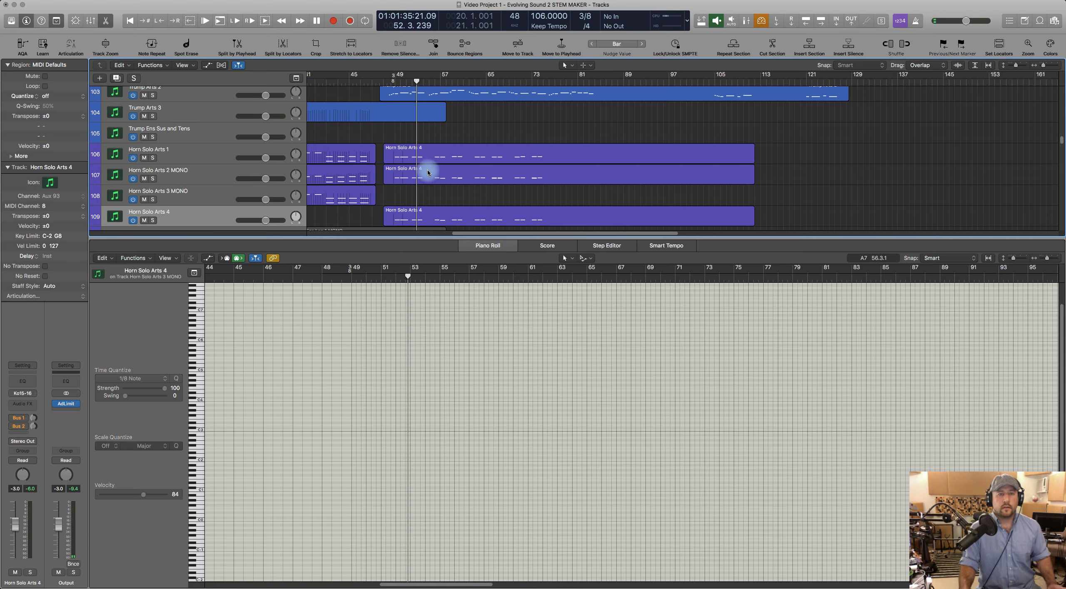
pyautogui.moveTo(427, 169); pyautogui.dragTo(428, 187)
pyautogui.click(484, 388)
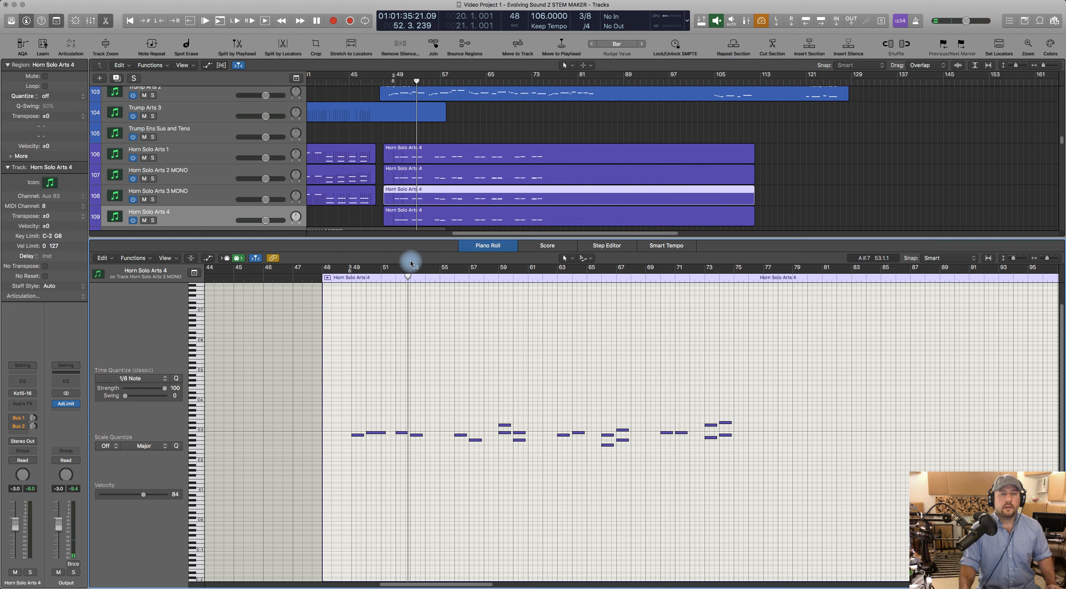
# Step: In the Horn Solo Arts 2 MONO track's region, delete the lower note of each remaining pair at bars 59–60, 66–67 and 73–74
pyautogui.click(412, 171)
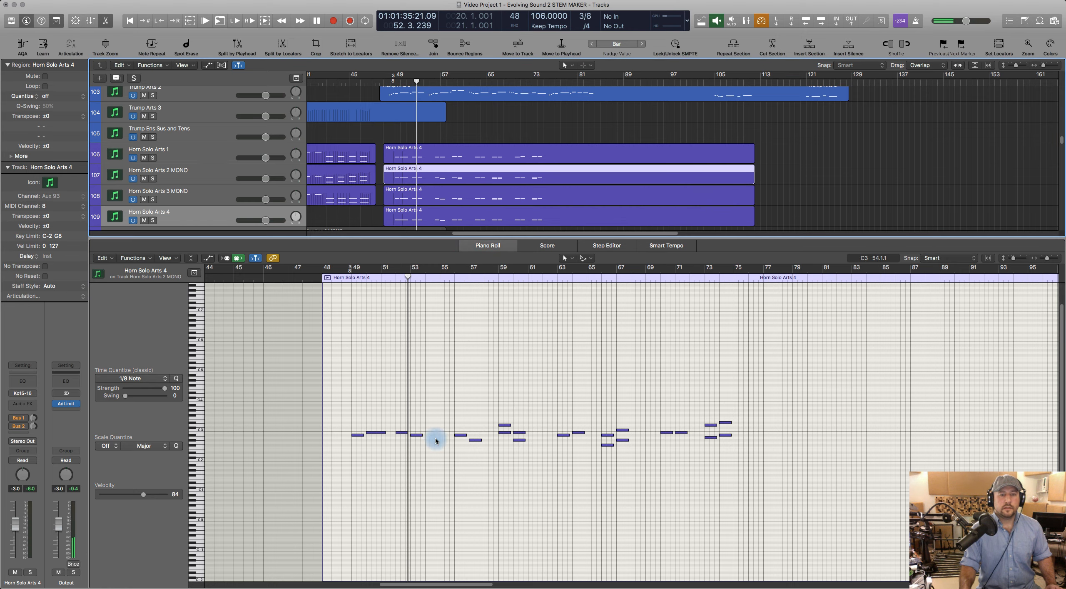
pyautogui.click(504, 433)
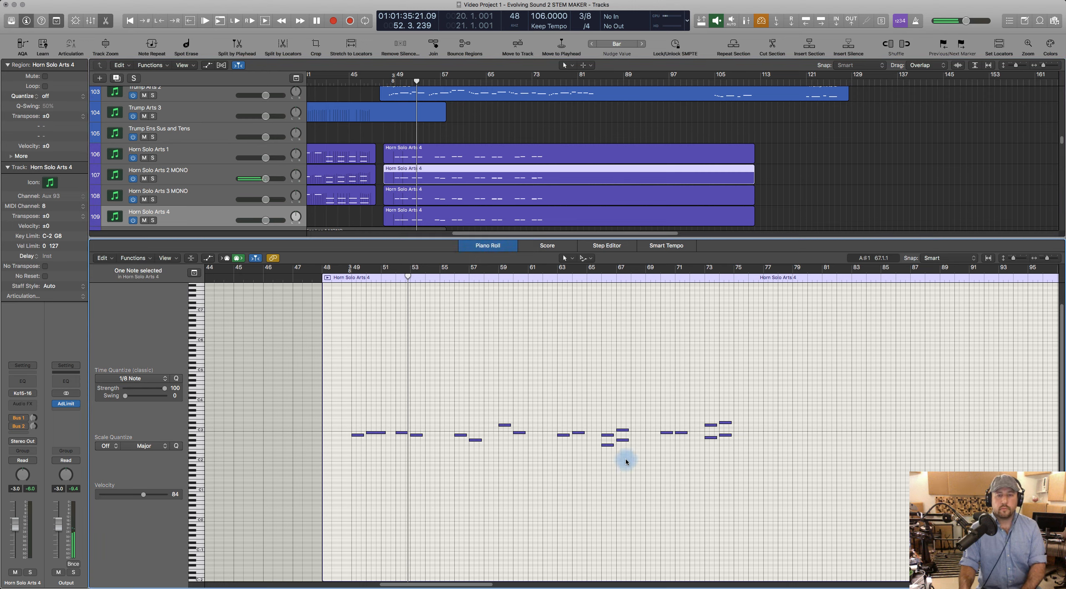
pyautogui.click(608, 446)
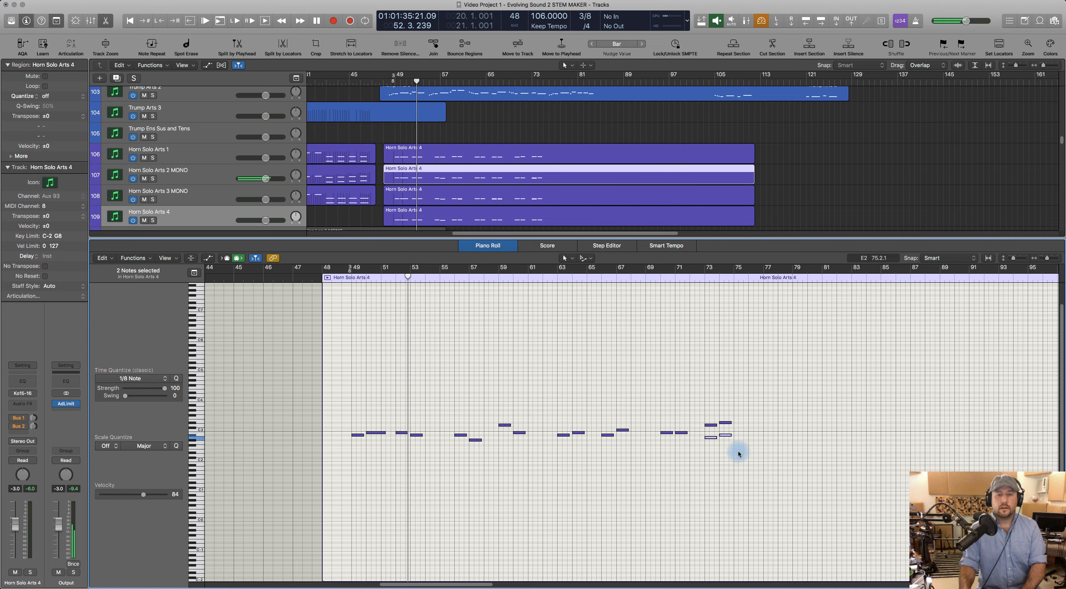
# Step: In the Horn Solo Arts 3 MONO track's region, delete the upper note of each remaining pair at bars 59–60, 66–67 and 73–74
pyautogui.click(462, 201)
pyautogui.click(505, 425)
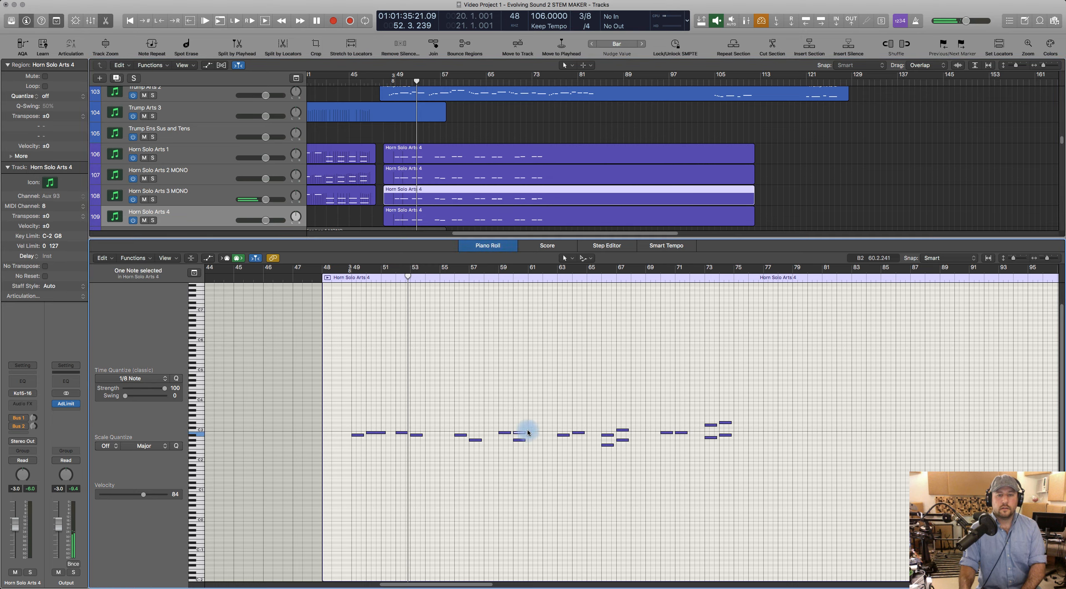
pyautogui.moveTo(627, 433); pyautogui.dragTo(629, 436)
pyautogui.press('Delete')
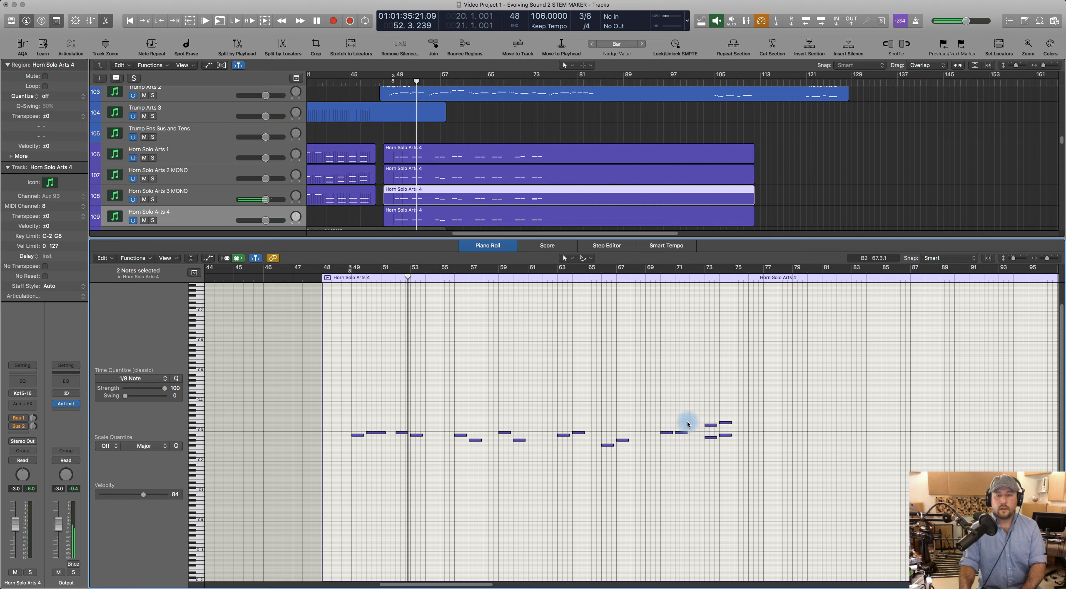
pyautogui.moveTo(701, 414); pyautogui.dragTo(736, 429)
pyautogui.press('Delete')
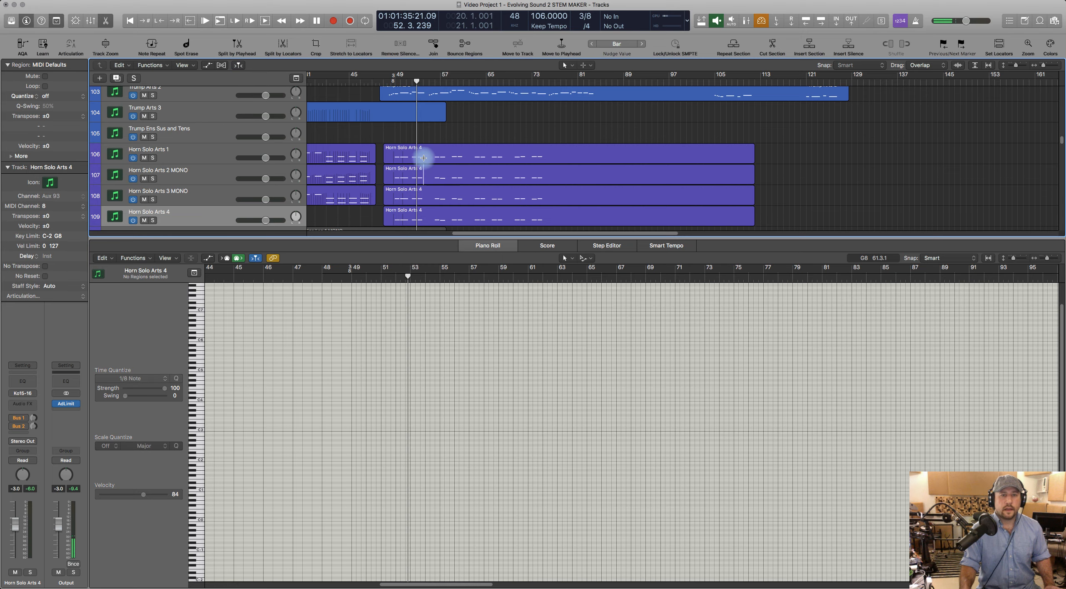
# Step: Compare the Horn Solo Arts 2 and 3 MONO tracks' regions and delete the doubled notes from bar 49 through bar 57 on Horn Solo Arts 3 MONO
pyautogui.click(411, 174)
pyautogui.keyDown('shift'); pyautogui.click(407, 192); pyautogui.keyUp('shift')
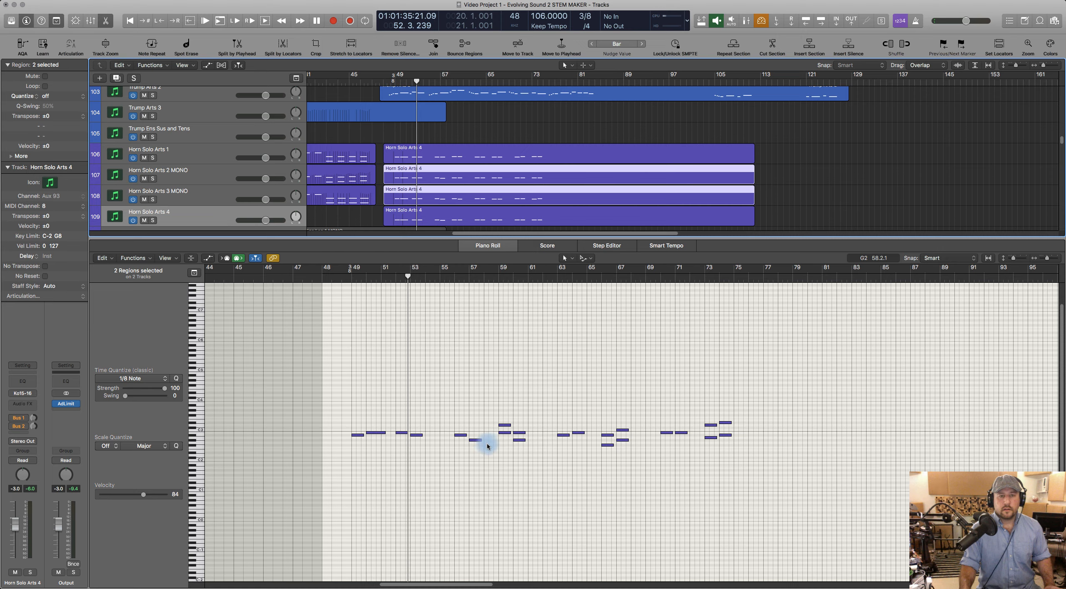
pyautogui.click(498, 282)
pyautogui.click(491, 249)
pyautogui.click(380, 194)
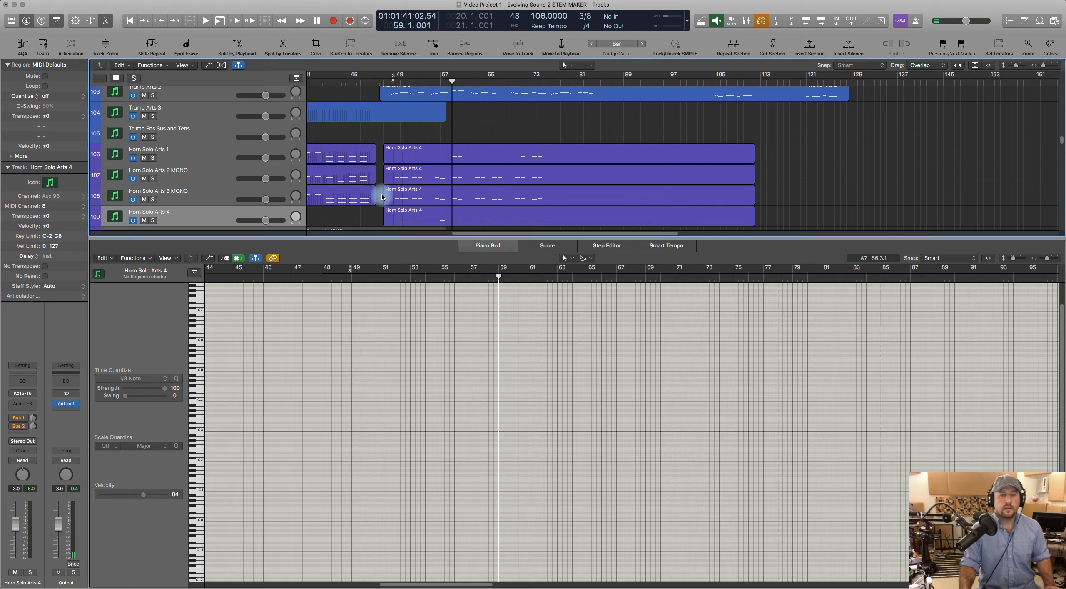
pyautogui.click(419, 193)
pyautogui.click(476, 429)
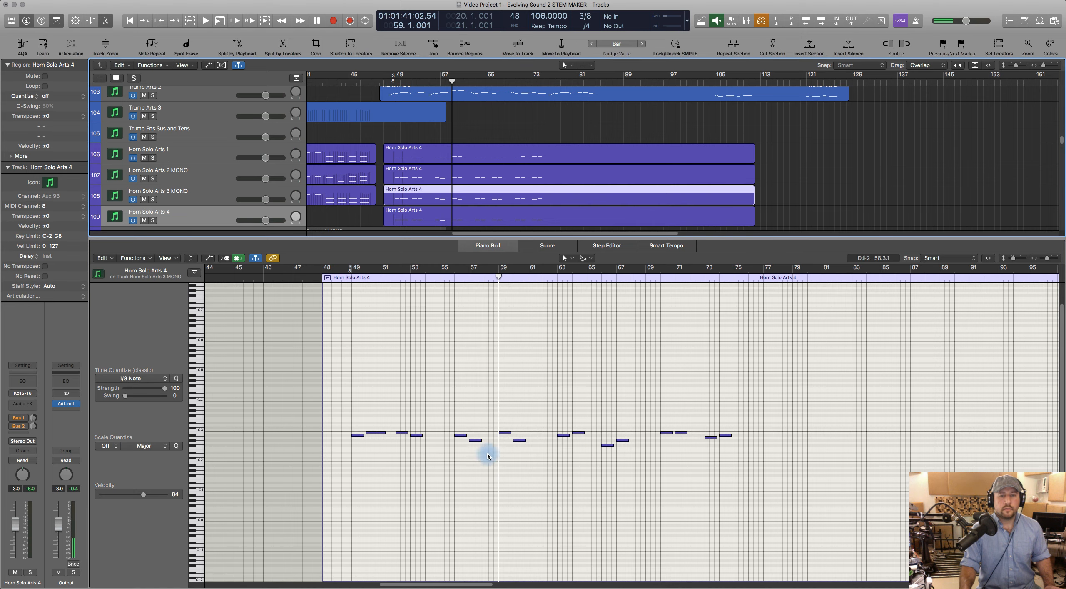
pyautogui.moveTo(488, 456); pyautogui.dragTo(340, 419)
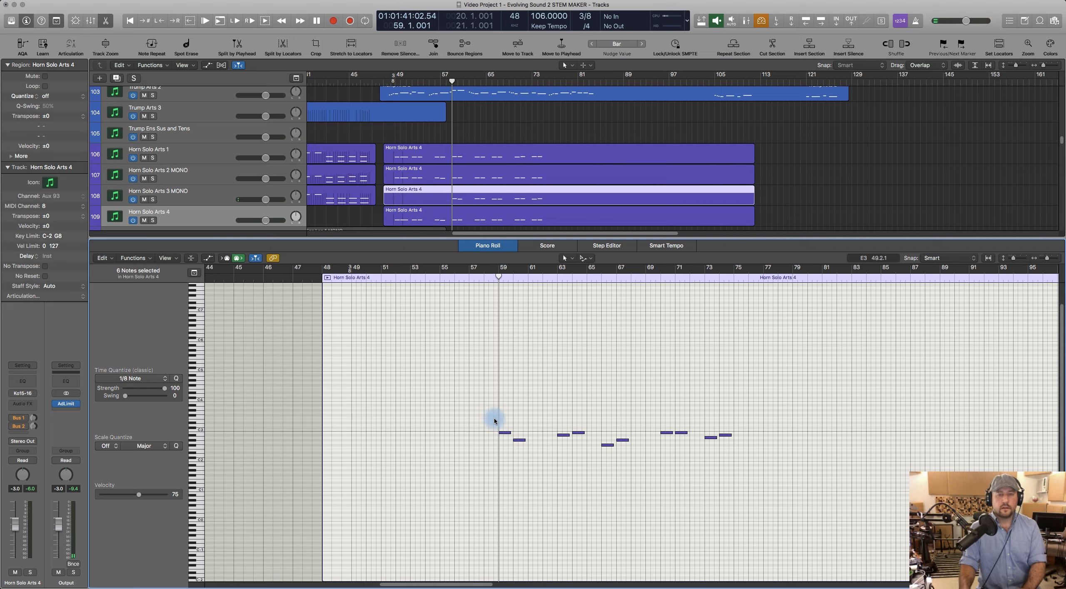
# Step: Overlay both middle horn regions with the playhead at bar 63 and delete the doubled notes at bars 63 and 64 from Horn Solo Arts 3 MONO
pyautogui.keyDown('shift'); pyautogui.click(453, 169); pyautogui.keyUp('shift')
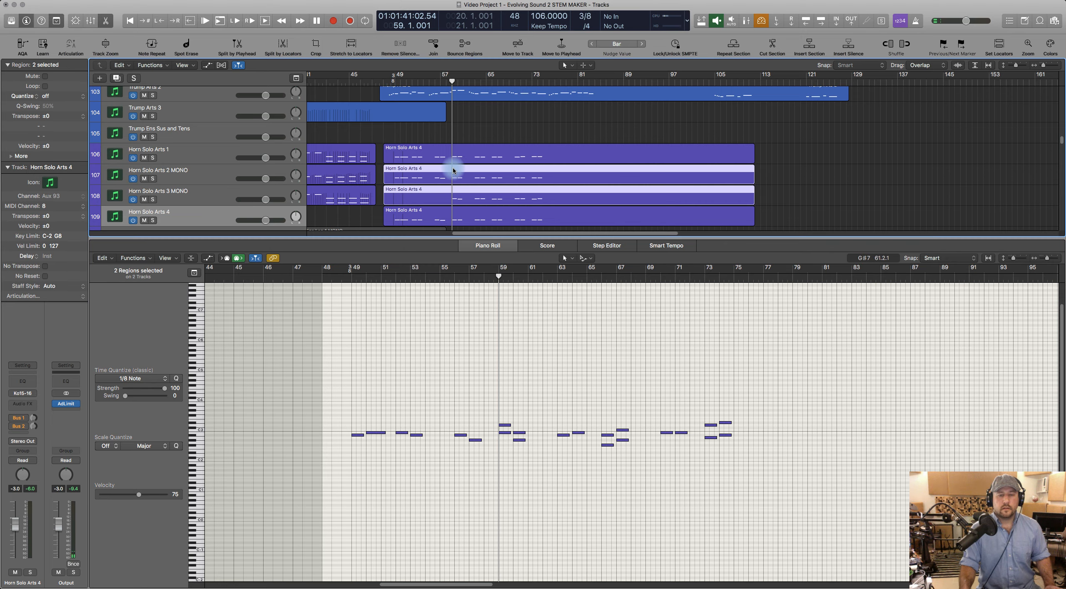
pyautogui.click(558, 275)
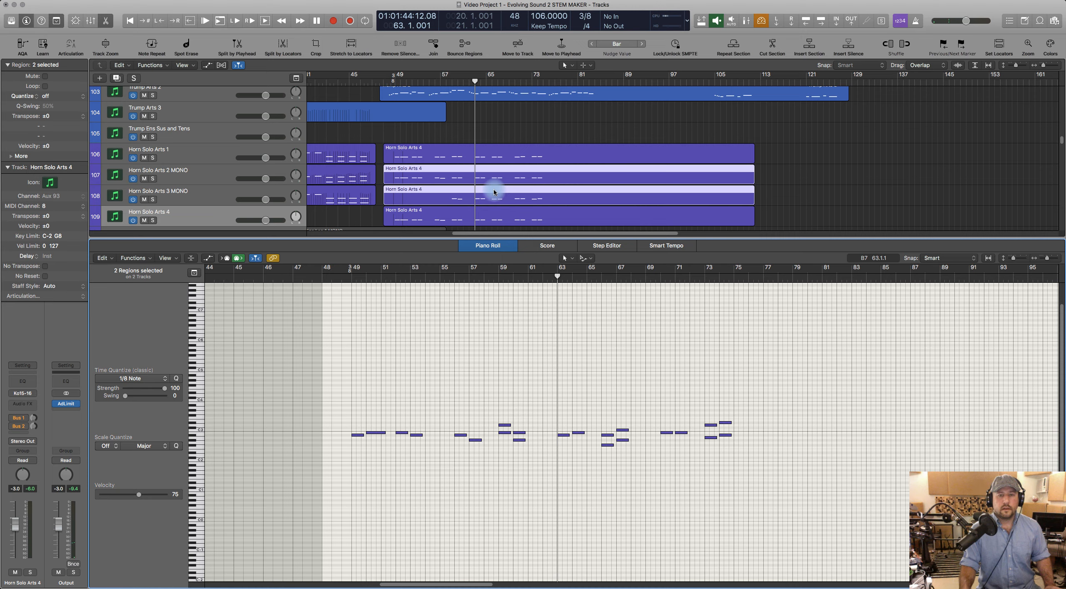
pyautogui.keyDown('shift'); pyautogui.click(490, 174); pyautogui.keyUp('shift')
pyautogui.moveTo(542, 419); pyautogui.dragTo(581, 446)
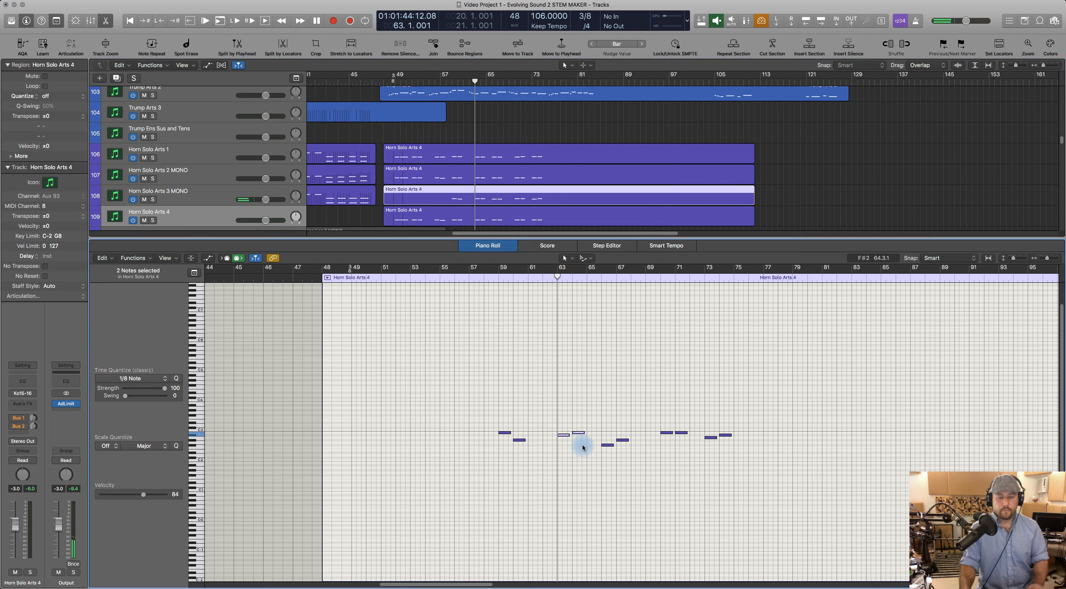
# Step: Overlay both middle horn regions with the playhead at bar 70 and delete the doubled notes at bars 70 and 71 from Horn Solo Arts 3 MONO
pyautogui.keyDown('shift'); pyautogui.click(503, 169); pyautogui.keyUp('shift')
pyautogui.click(661, 274)
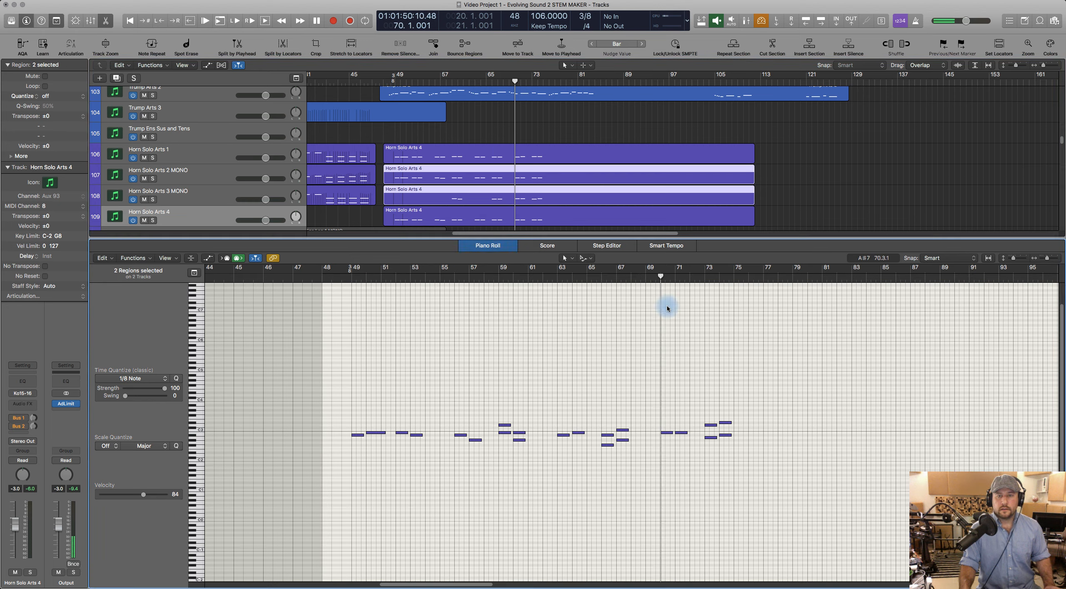
pyautogui.keyDown('shift'); pyautogui.click(514, 172); pyautogui.keyUp('shift')
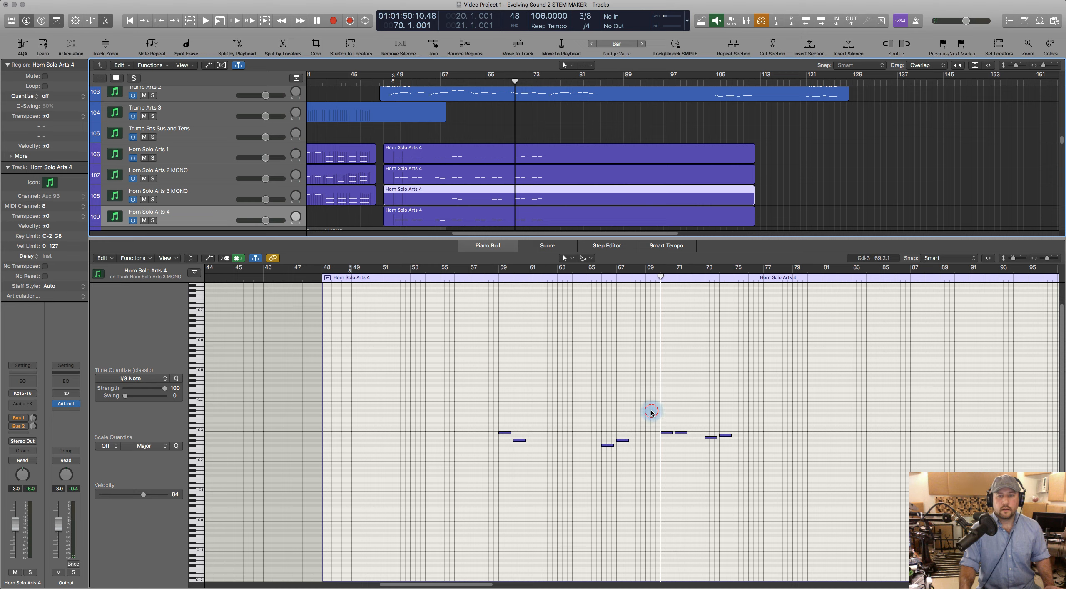
pyautogui.moveTo(650, 412); pyautogui.dragTo(686, 449)
pyautogui.press('Delete')
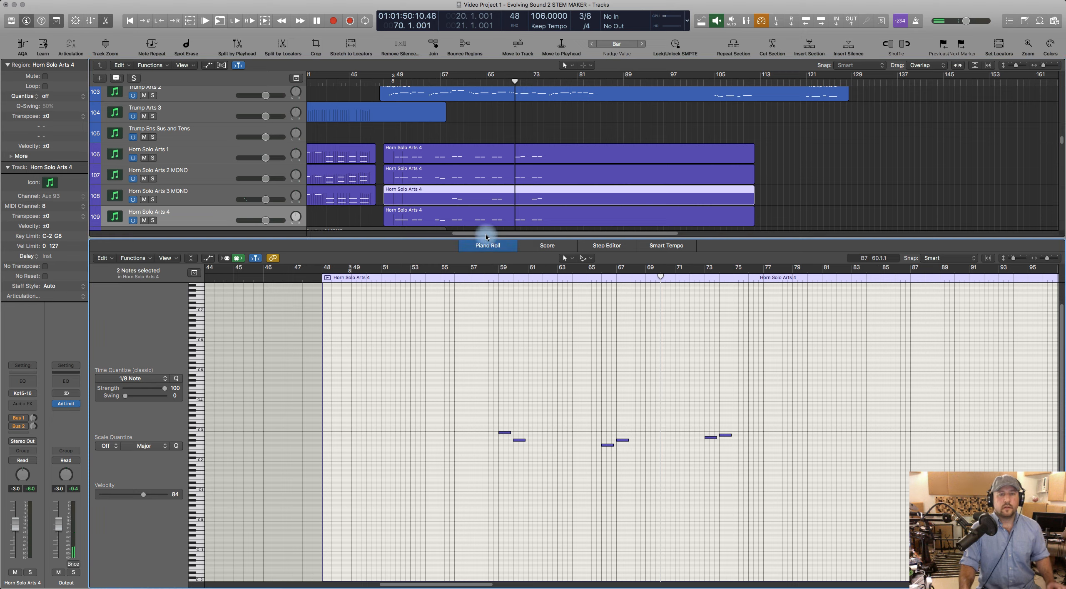
# Step: Open all four Horn Solo Arts regions together and play them back from just before bar 49 to check the split chords
pyautogui.keyDown('shift'); pyautogui.click(412, 216); pyautogui.keyUp('shift')
pyautogui.keyDown('shift'); pyautogui.click(404, 171); pyautogui.keyUp('shift')
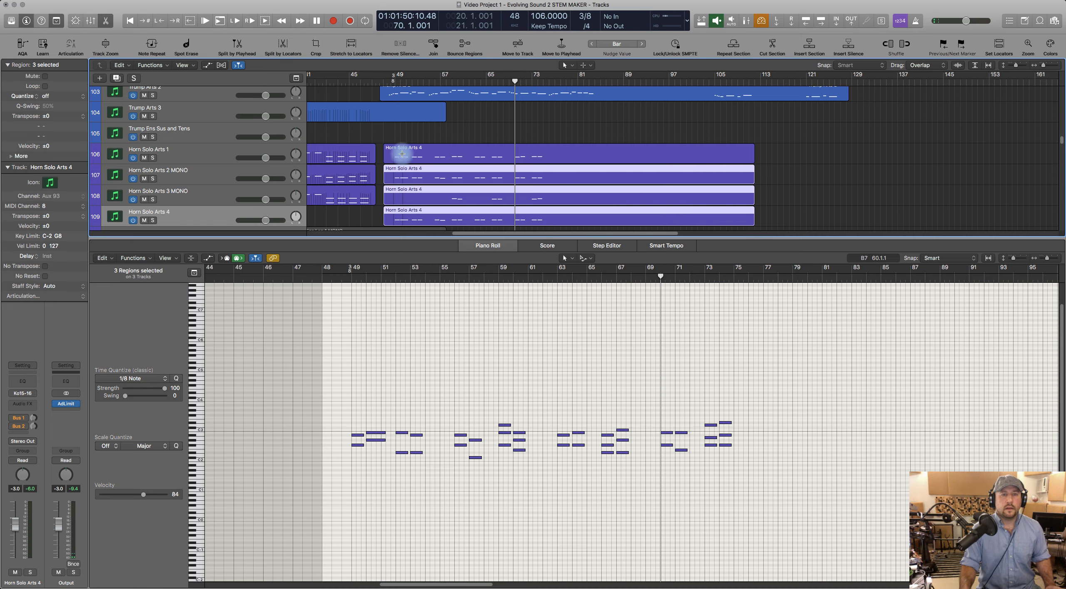
pyautogui.keyDown('shift'); pyautogui.click(398, 149); pyautogui.keyUp('shift')
pyautogui.click(393, 384)
pyautogui.click(344, 275)
pyautogui.press('space')
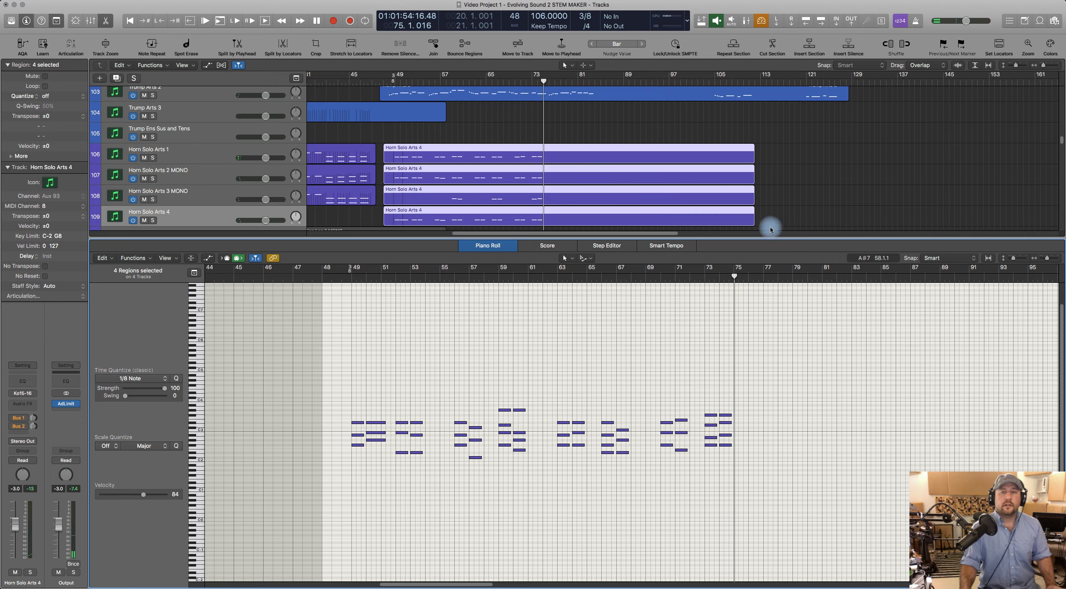
# Step: Display the sustain automation of the Horn Solo Arts 1 track's region and lower its sustain value at the region start to 0
pyautogui.click(782, 204)
pyautogui.click(474, 150)
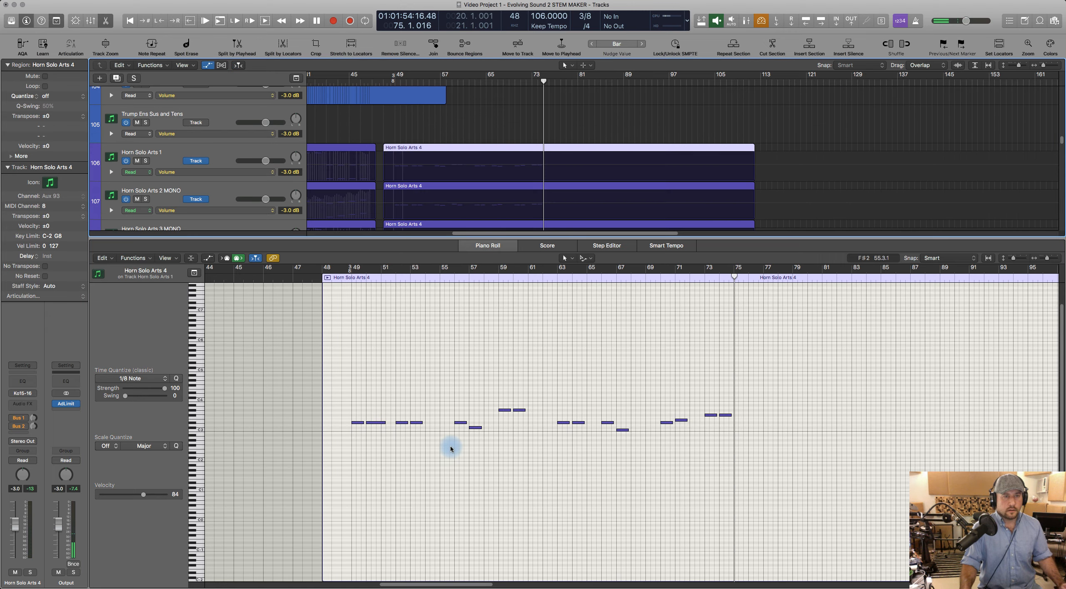
pyautogui.press('a')
pyautogui.click(452, 458)
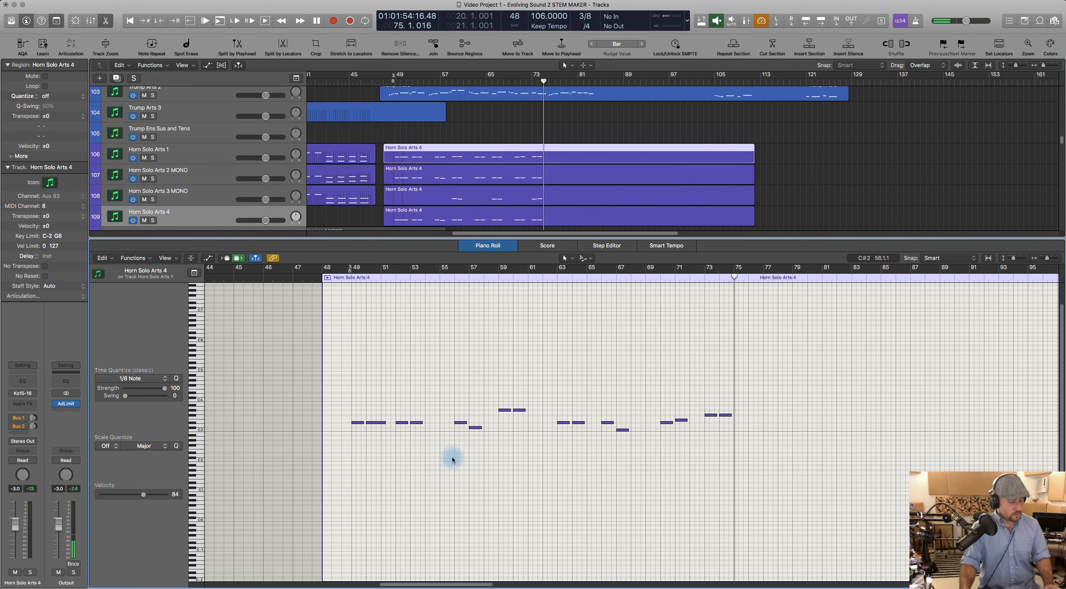
pyautogui.press('a')
pyautogui.scroll(-3, 416, 374)
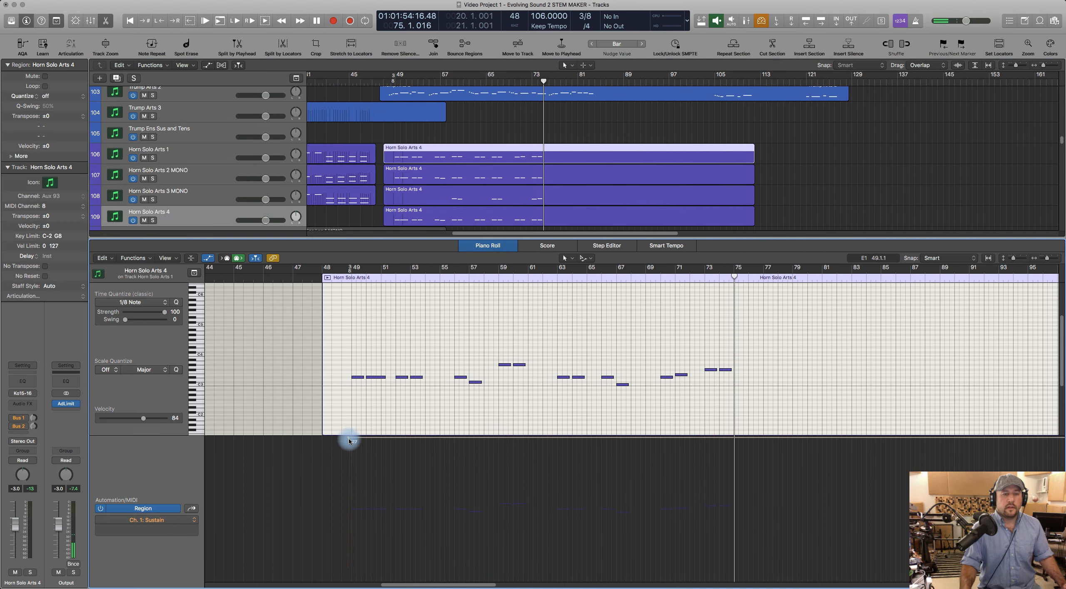
pyautogui.moveTo(347, 437); pyautogui.dragTo(341, 439)
pyautogui.click(342, 438)
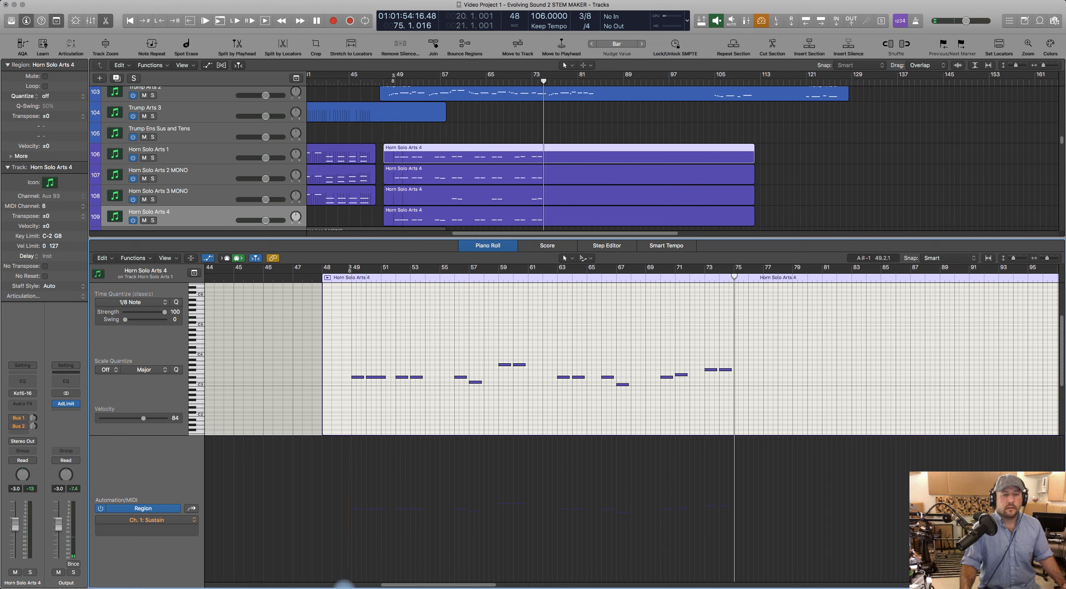
pyautogui.click(338, 581)
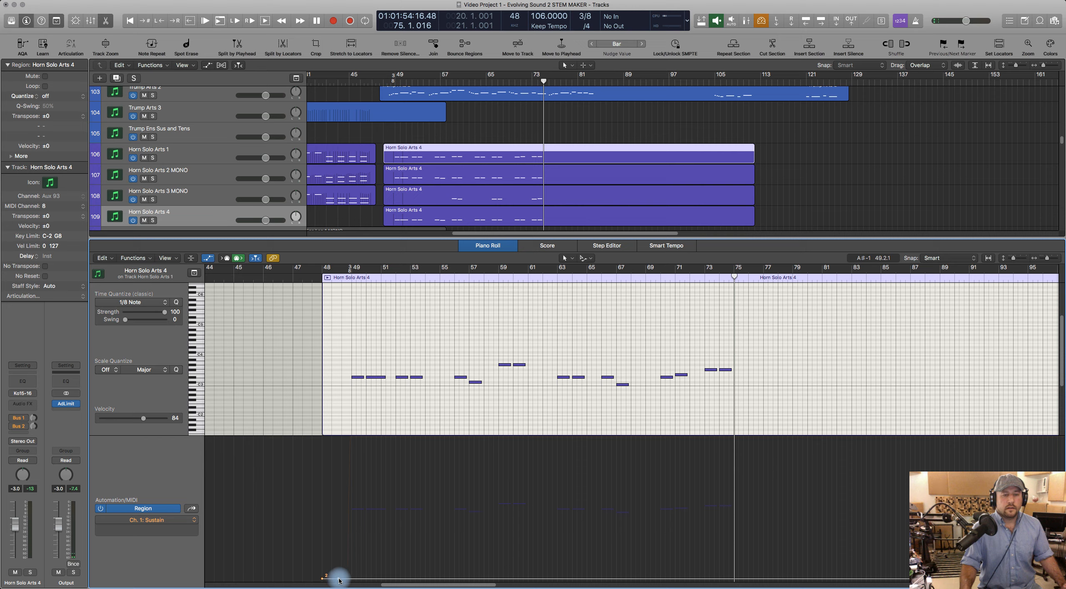
pyautogui.moveTo(339, 580); pyautogui.dragTo(339, 583)
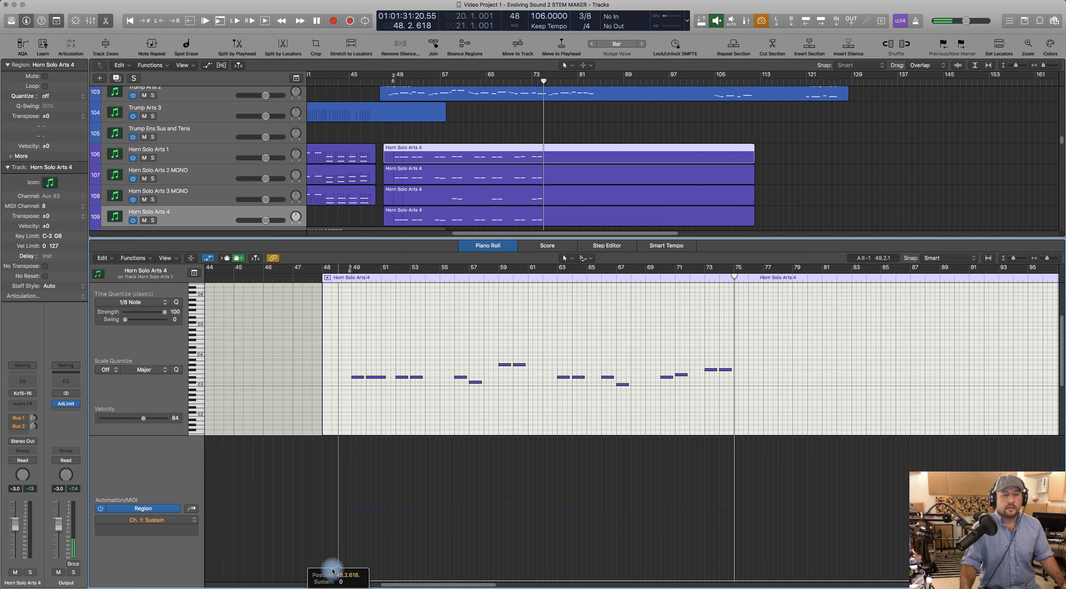
# Step: Lower the sustain automation to 0 at the start of the regions on Horn Solo Arts 2 MONO, Horn Solo Arts 3 MONO and Horn Solo Arts 4
pyautogui.click(406, 171)
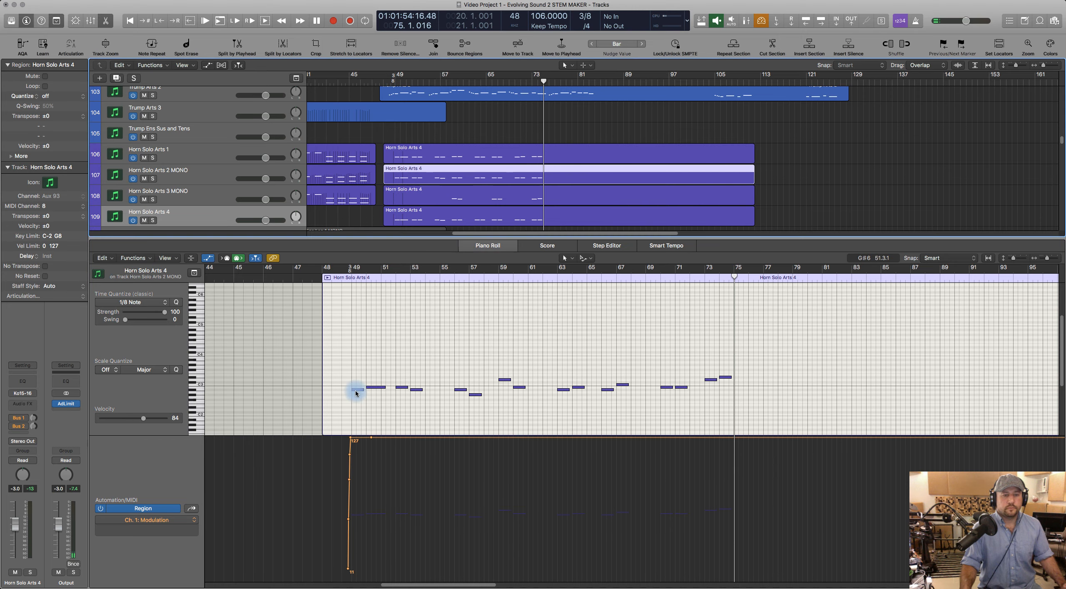
pyautogui.click(192, 508)
pyautogui.moveTo(349, 436); pyautogui.dragTo(326, 561)
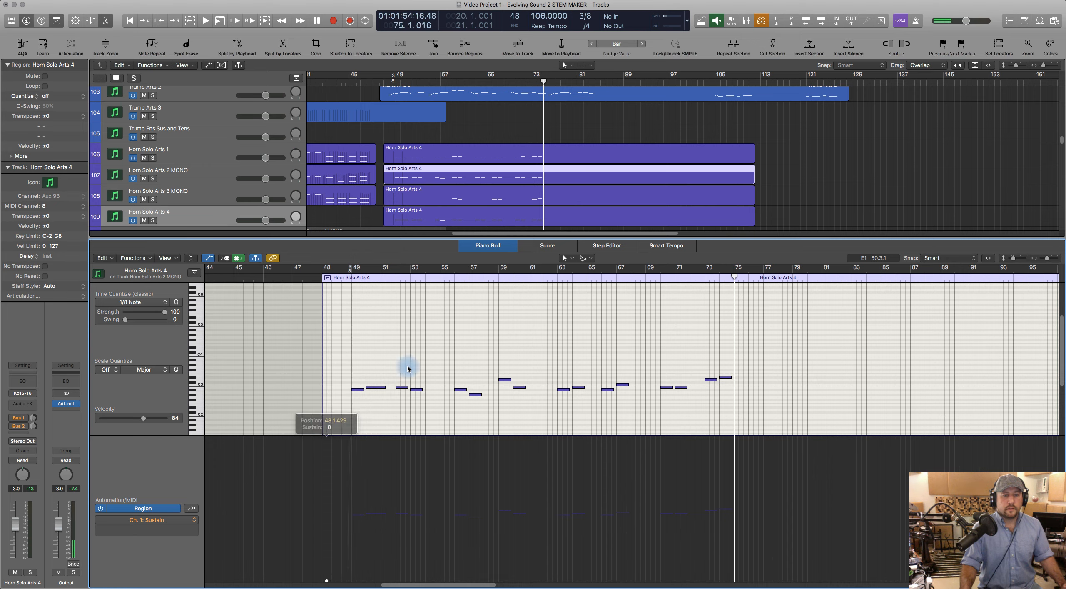
pyautogui.click(429, 192)
pyautogui.click(192, 509)
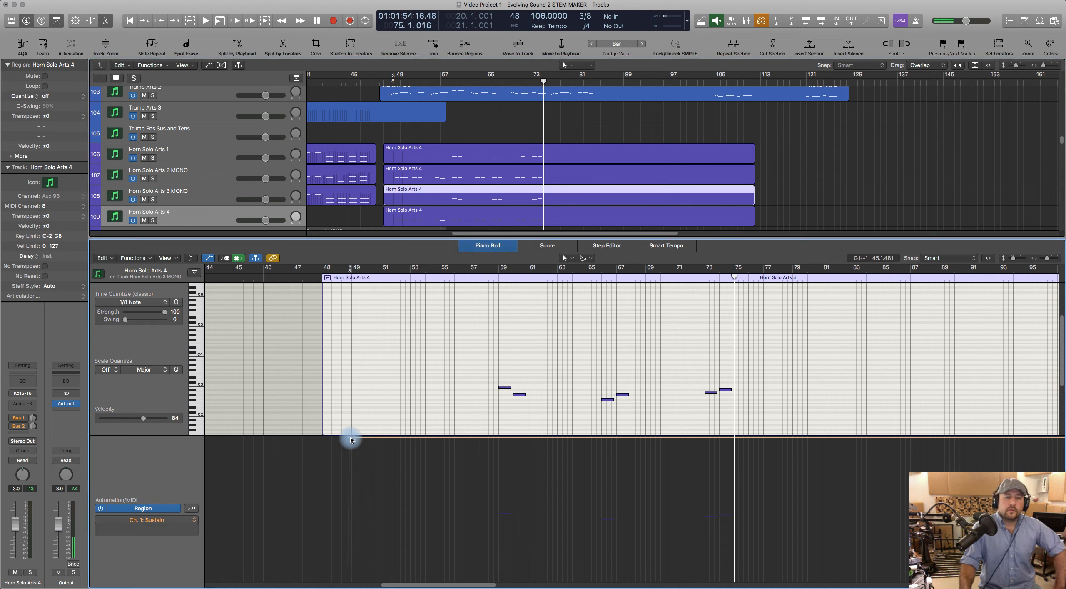
pyautogui.moveTo(349, 439); pyautogui.dragTo(333, 571)
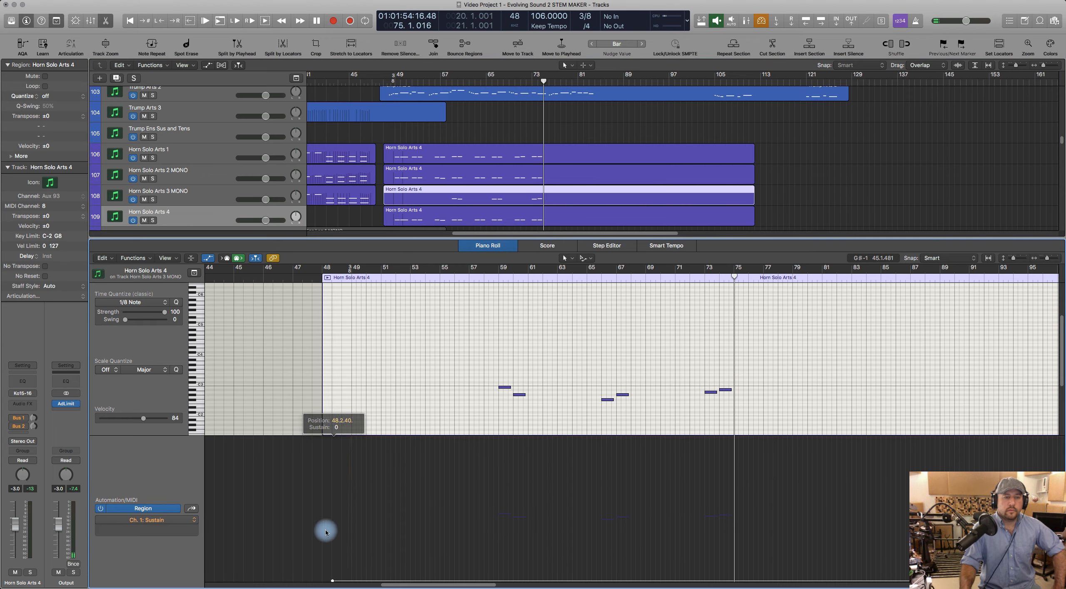
pyautogui.click(429, 220)
pyautogui.click(427, 212)
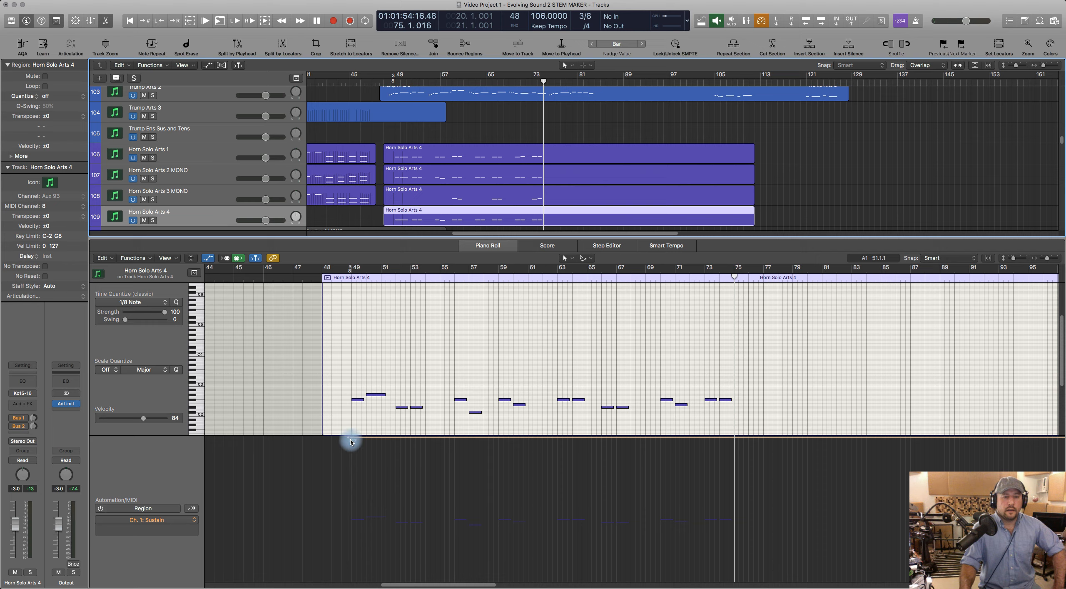
pyautogui.moveTo(351, 441); pyautogui.dragTo(342, 543)
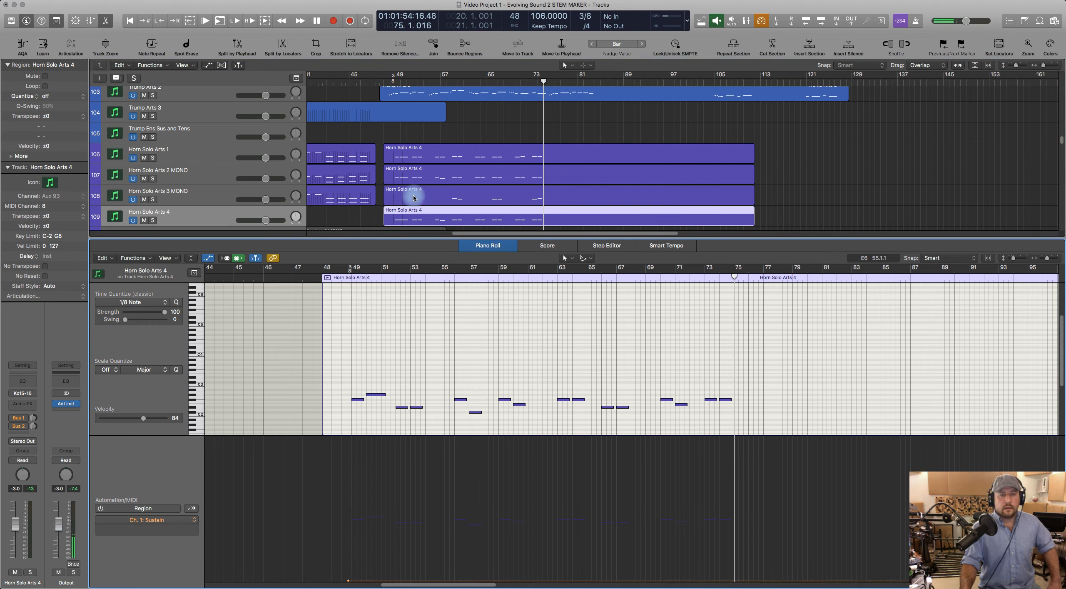
# Step: Display the note velocities of all four Horn Solo Arts regions together and select all of their notes
pyautogui.click(408, 156)
pyautogui.keyDown('shift'); pyautogui.click(410, 172); pyautogui.keyUp('shift')
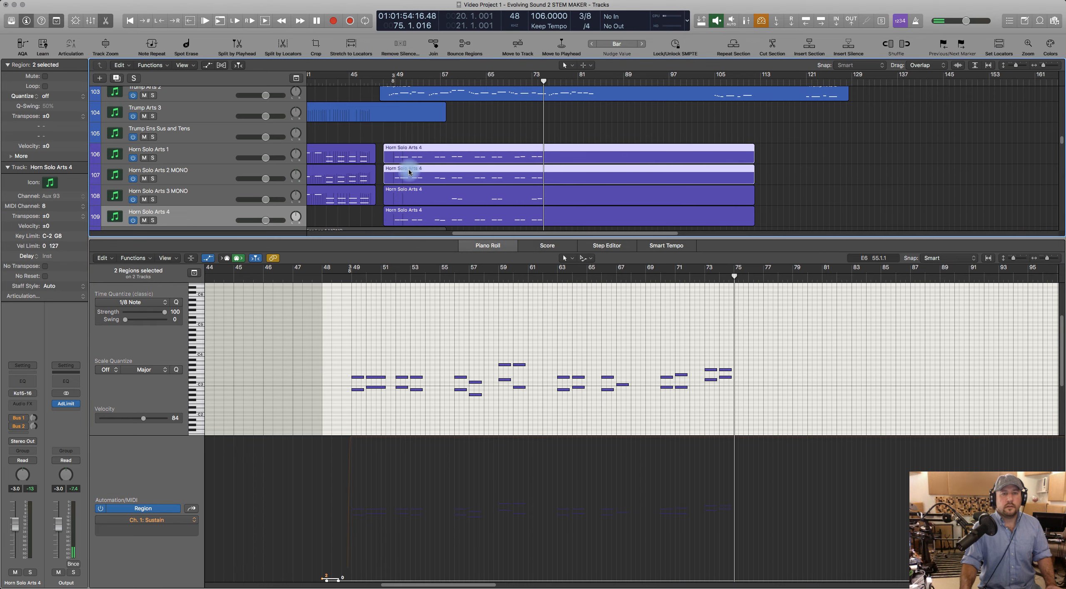
pyautogui.keyDown('shift'); pyautogui.click(410, 194); pyautogui.keyUp('shift')
pyautogui.keyDown('shift'); pyautogui.click(407, 214); pyautogui.keyUp('shift')
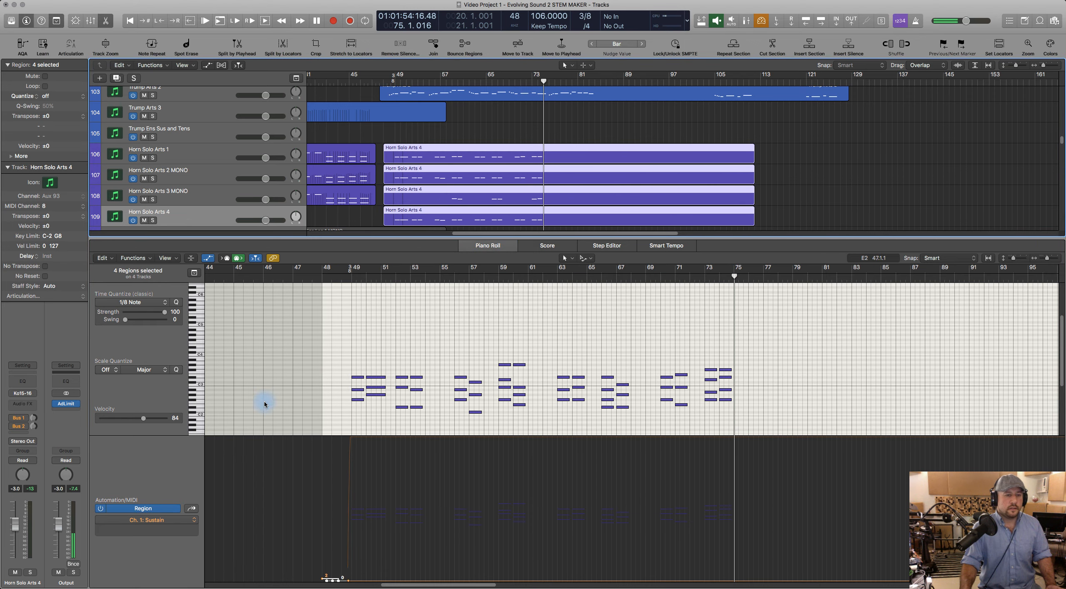
pyautogui.click(191, 507)
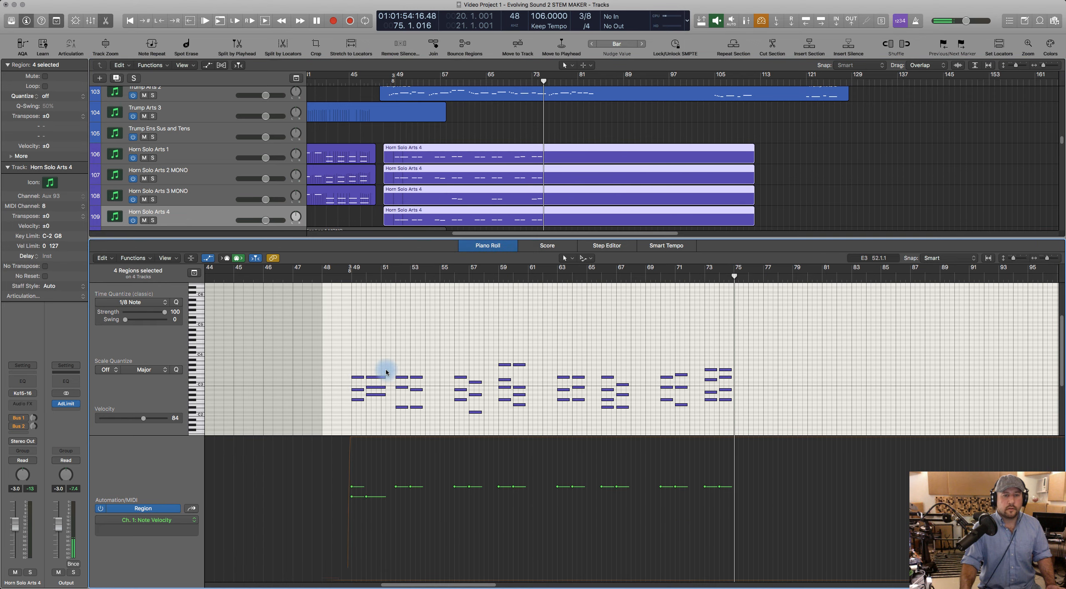
pyautogui.moveTo(346, 340); pyautogui.dragTo(753, 433)
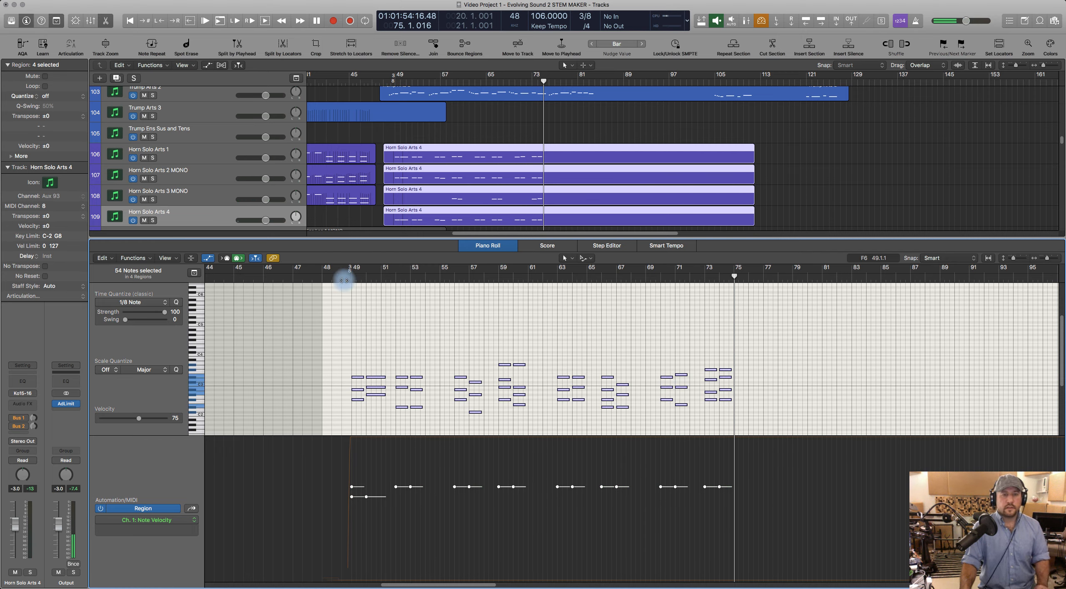
# Step: Place the playhead just before bar 49, deselect the notes and audition the opening horn chords
pyautogui.click(343, 280)
pyautogui.click(386, 340)
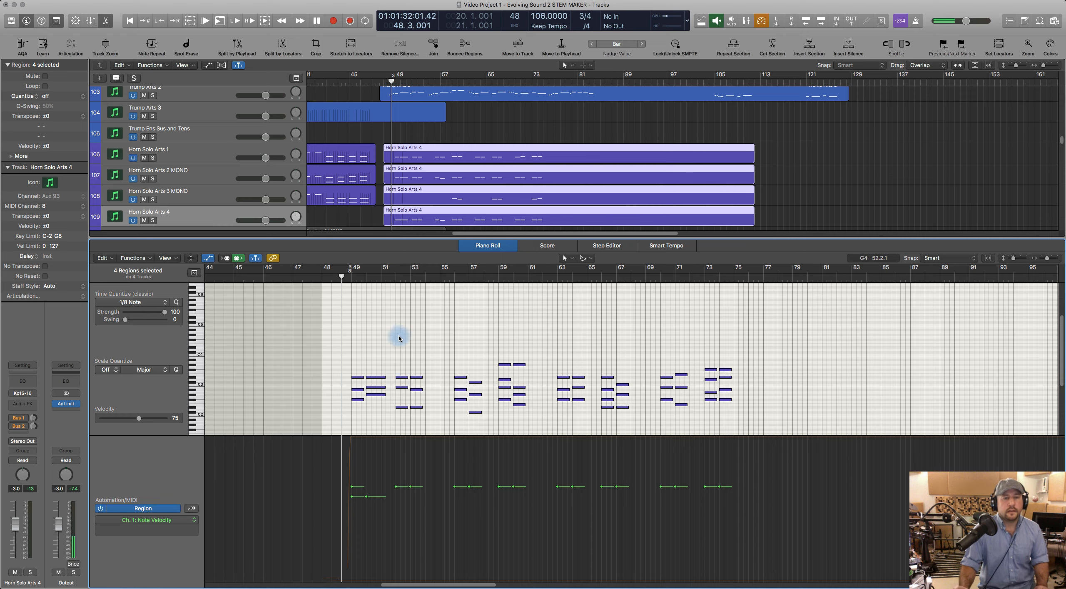
pyautogui.press('space')
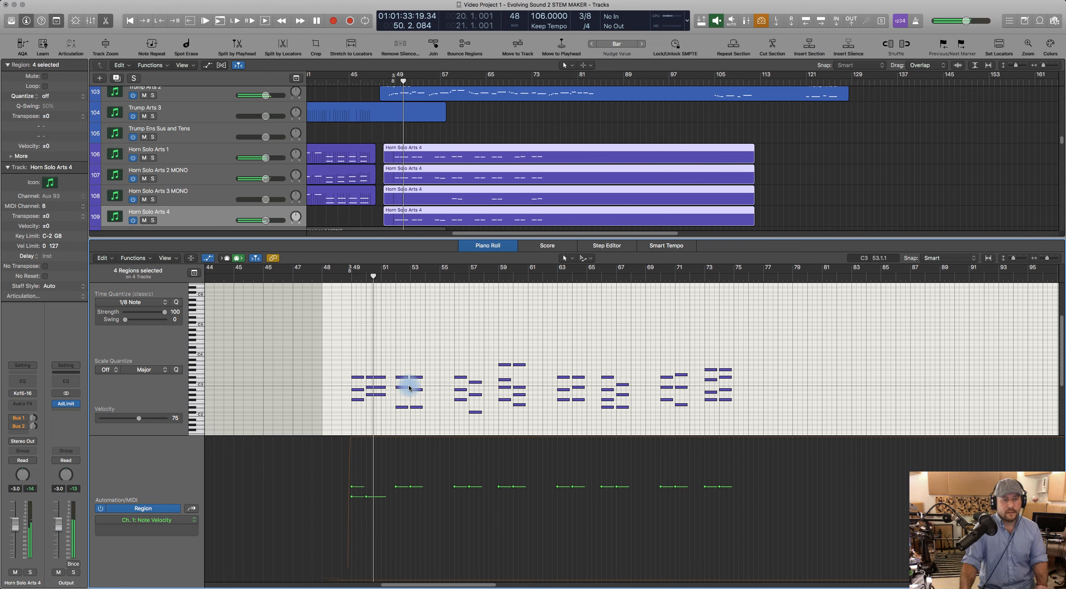
pyautogui.press('space')
# Step: Select every note in the four horn regions and raise all their velocities together to near the maximum
pyautogui.moveTo(342, 348); pyautogui.dragTo(734, 427)
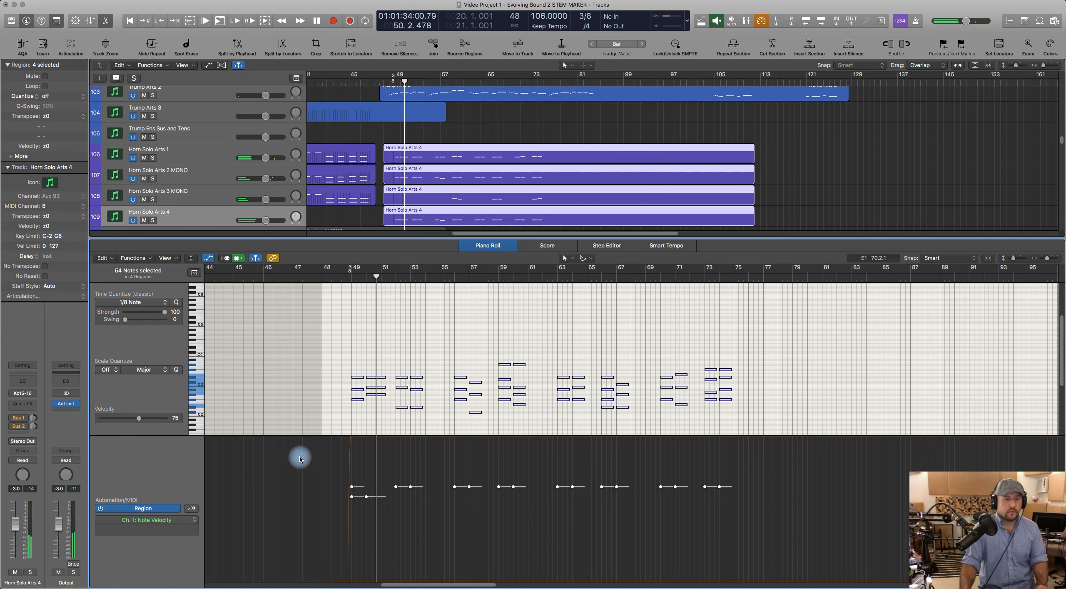
pyautogui.moveTo(159, 421); pyautogui.dragTo(195, 418)
pyautogui.moveTo(367, 448)
pyautogui.mouseDown()
pyautogui.moveTo(370, 405)
pyautogui.moveTo(368, 437)
pyautogui.mouseUp()
pyautogui.click(366, 447)
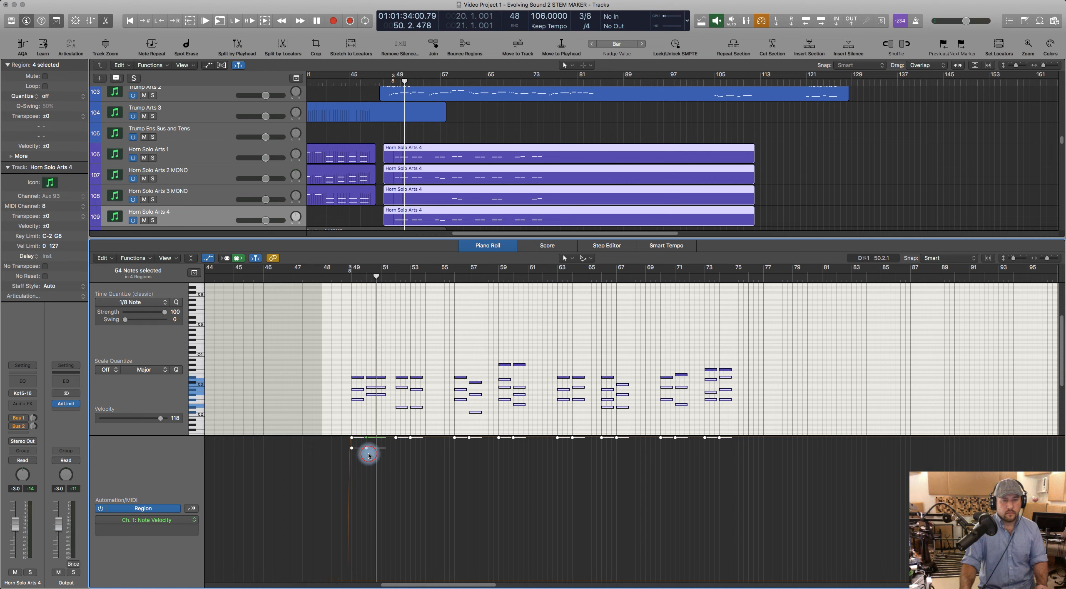
pyautogui.moveTo(366, 448)
pyautogui.mouseDown()
pyautogui.moveTo(371, 414)
pyautogui.moveTo(369, 455)
pyautogui.mouseUp()
pyautogui.click(367, 446)
pyautogui.press('super+z')
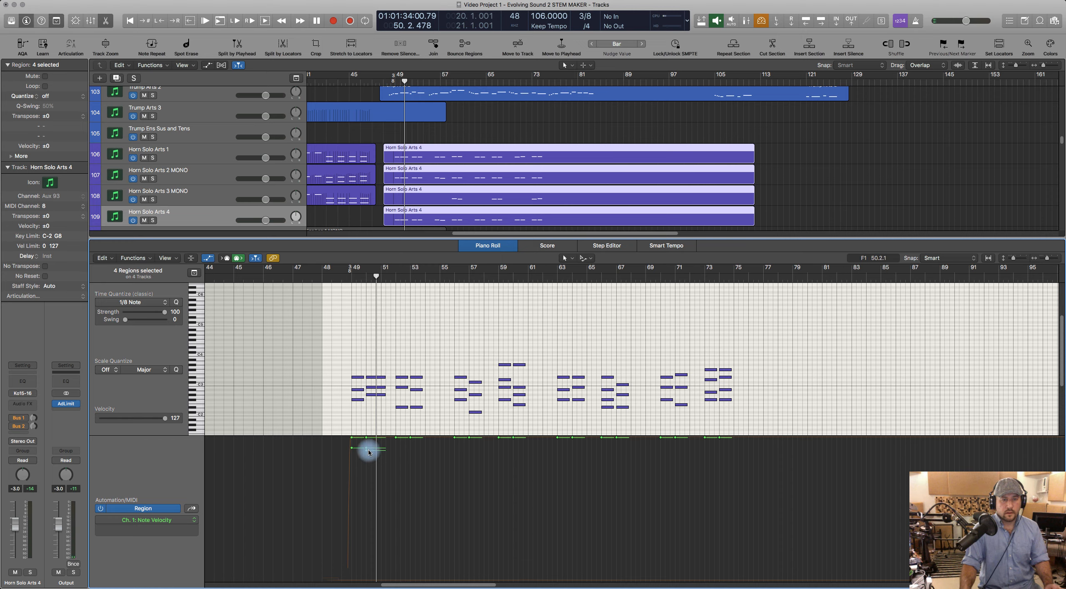
# Step: Raise the remaining lower note velocities at bars 50 and 49 to the maximum of 127
pyautogui.click(366, 448)
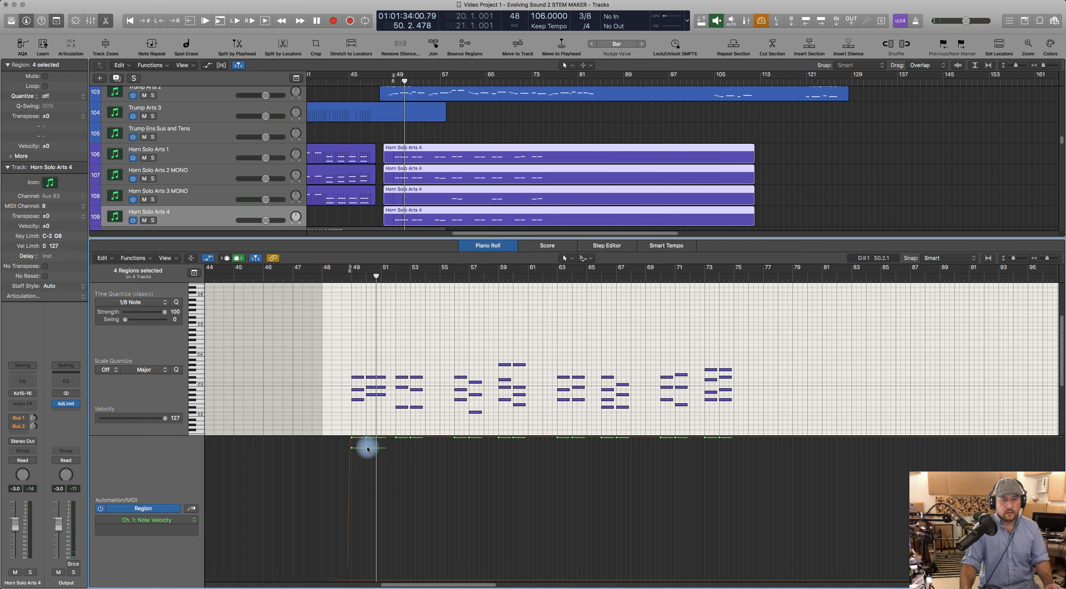
pyautogui.moveTo(367, 449); pyautogui.dragTo(367, 436)
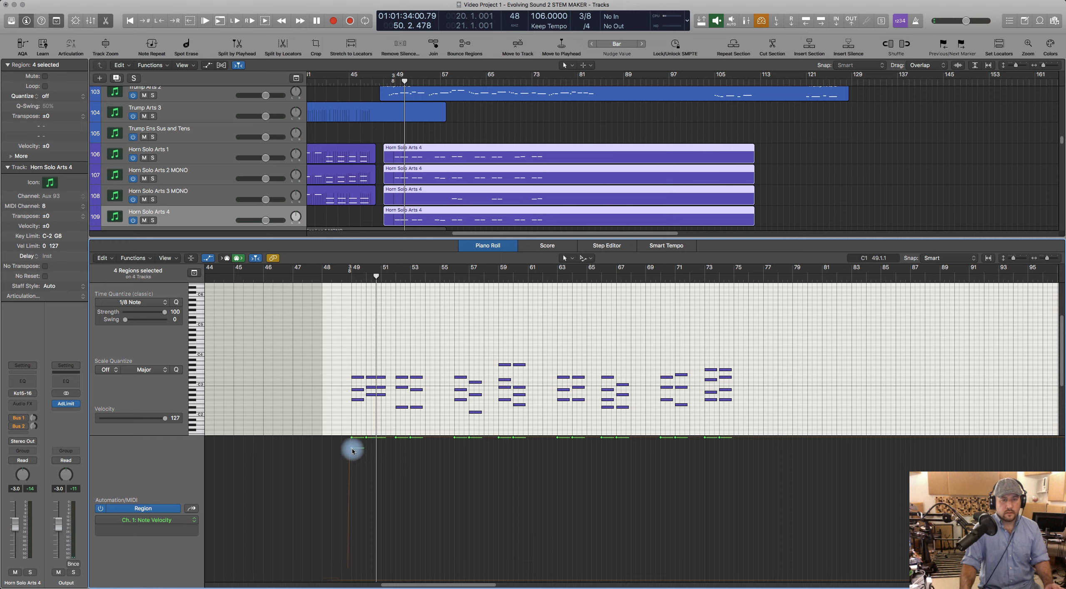
pyautogui.click(353, 450)
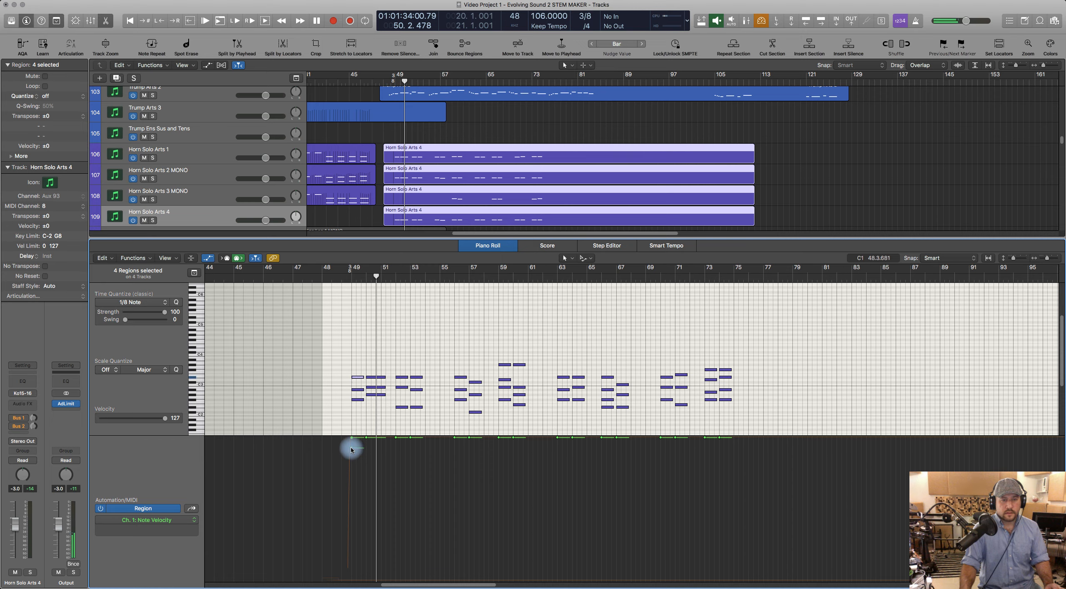
pyautogui.moveTo(351, 447); pyautogui.dragTo(352, 421)
pyautogui.click(348, 349)
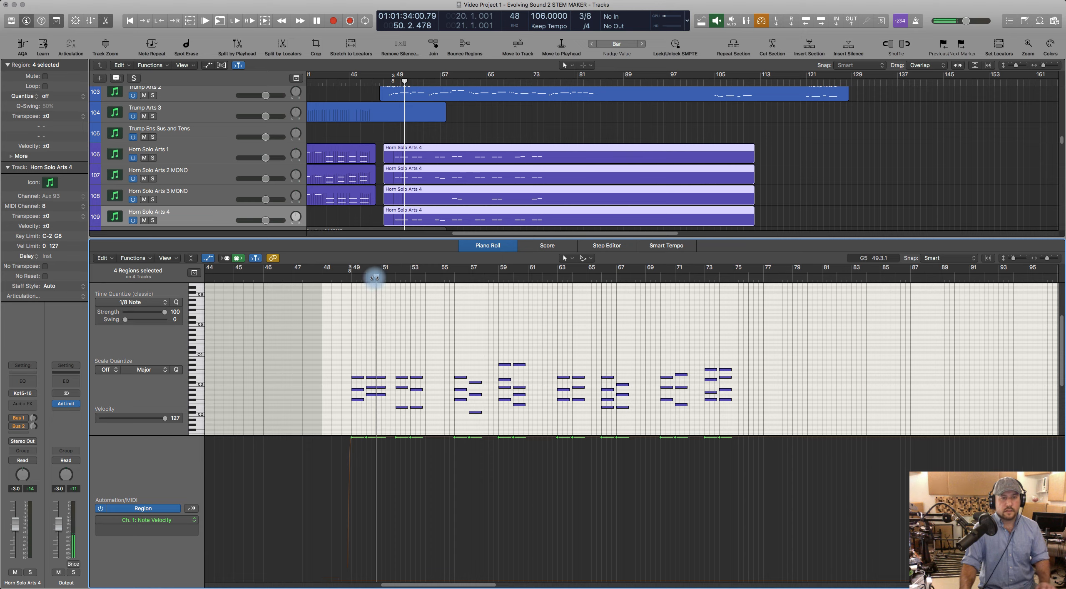
# Step: Play the louder horn chords back from just before bar 49 with the notes shown at a closer zoom
pyautogui.click(341, 276)
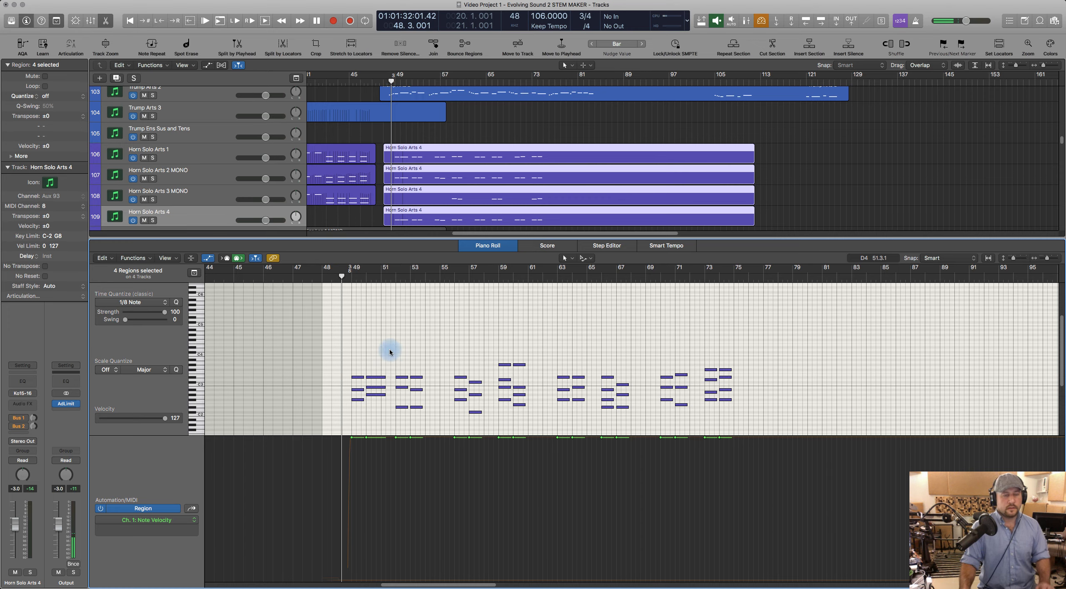
pyautogui.press('super+Right')
pyautogui.press('super+Right')
pyautogui.press('super+Right')
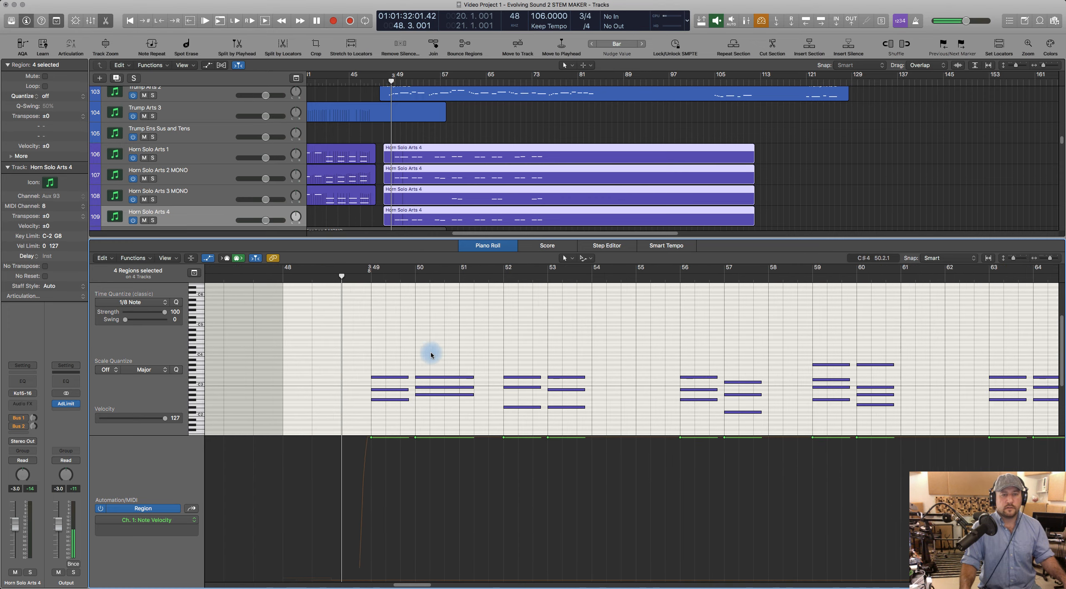
pyautogui.press('space')
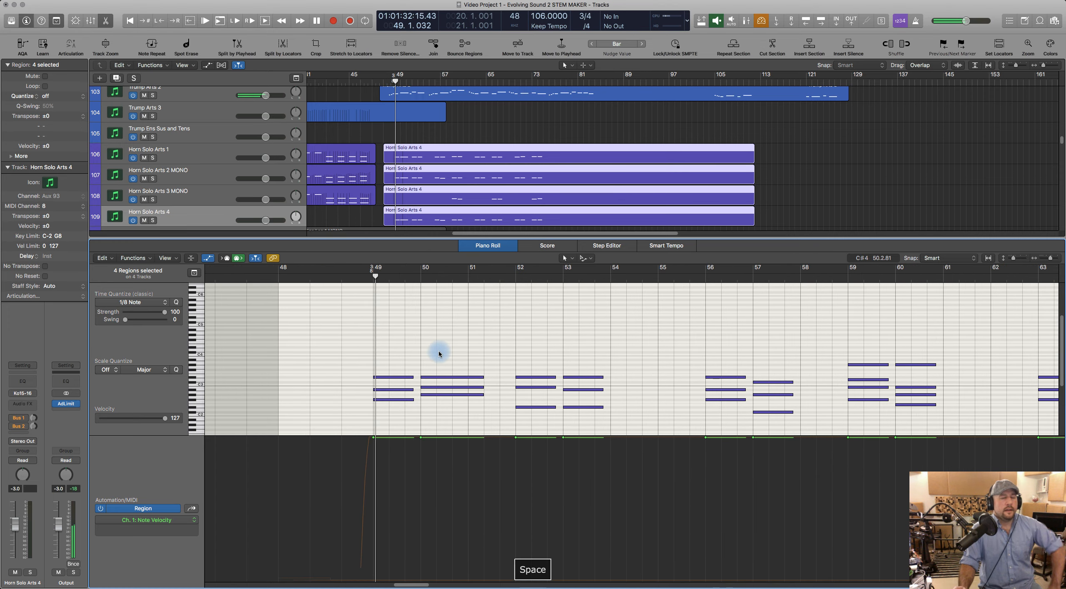
pyautogui.press('space')
# Step: Close the note editor and mute the regions starting near bar 48 on the Trump Arts 2 and Tromb Solo Arts 1 tracks
pyautogui.press('p')
pyautogui.click(442, 95)
pyautogui.hotkey('ctrl', 'm')
pyautogui.scroll(-10, 441, 288)
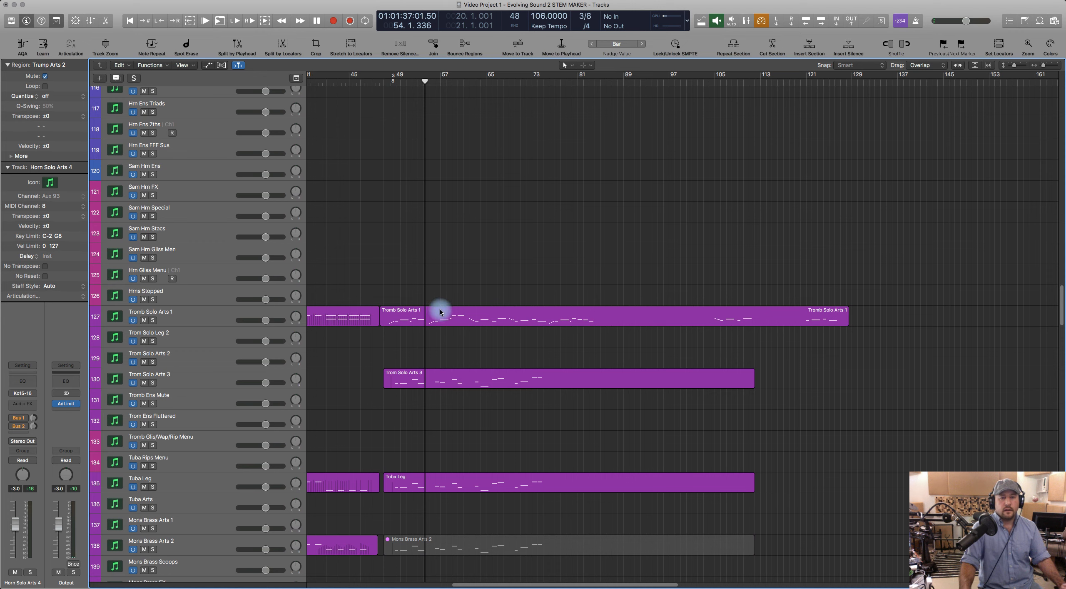
pyautogui.click(441, 312)
pyautogui.hotkey('ctrl', 'm')
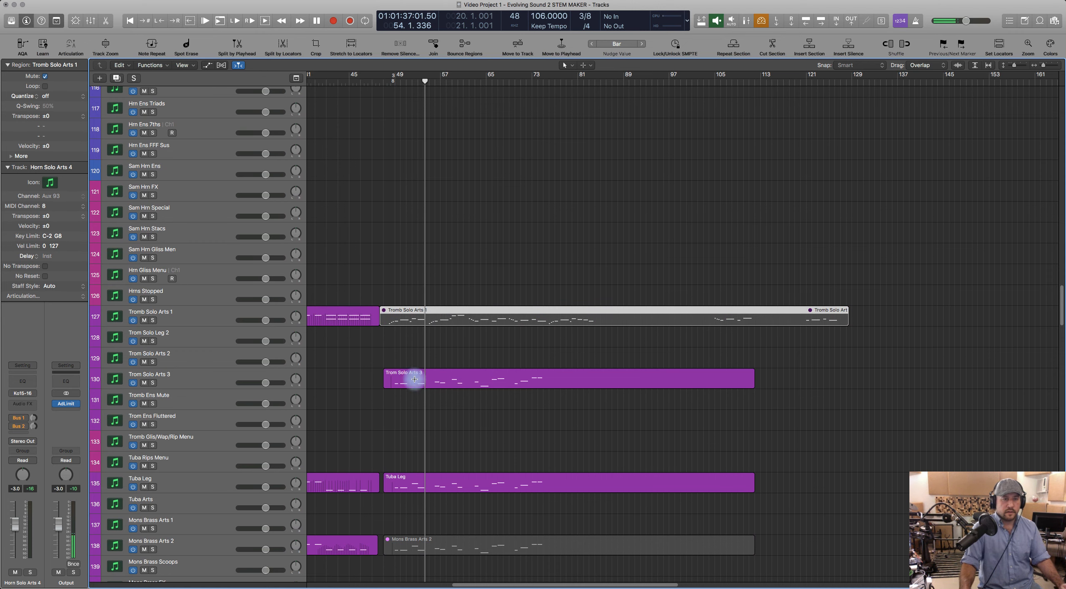
# Step: Show the Trom Solo Arts 3, Tuba Leg and four Horn Solo Arts regions from bar 49 together in the Piano Roll and solo them
pyautogui.click(408, 374)
pyautogui.keyDown('shift'); pyautogui.click(413, 477); pyautogui.keyUp('shift')
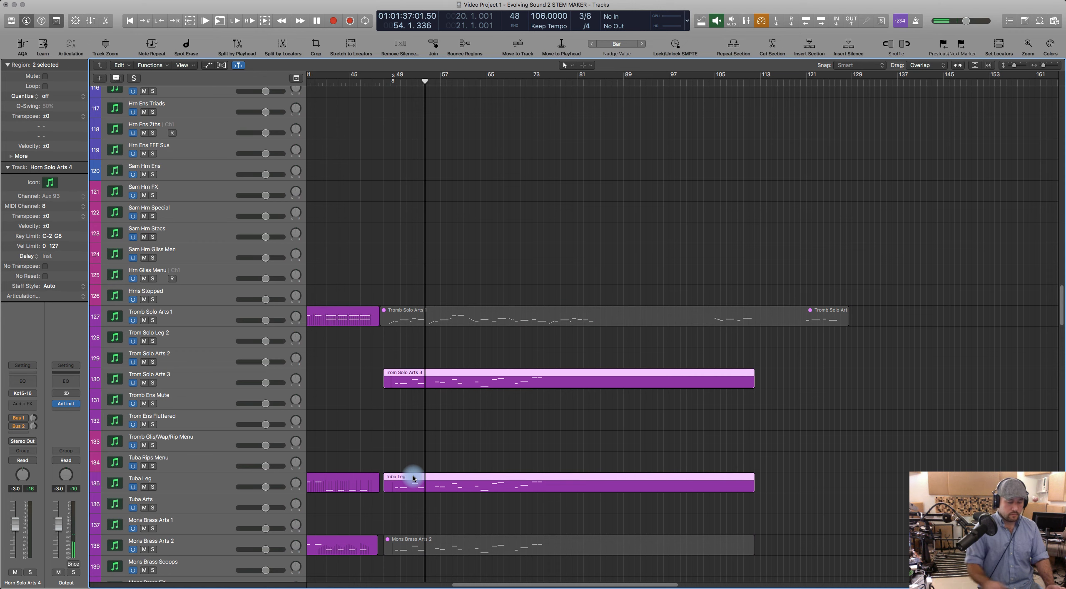
pyautogui.press('p')
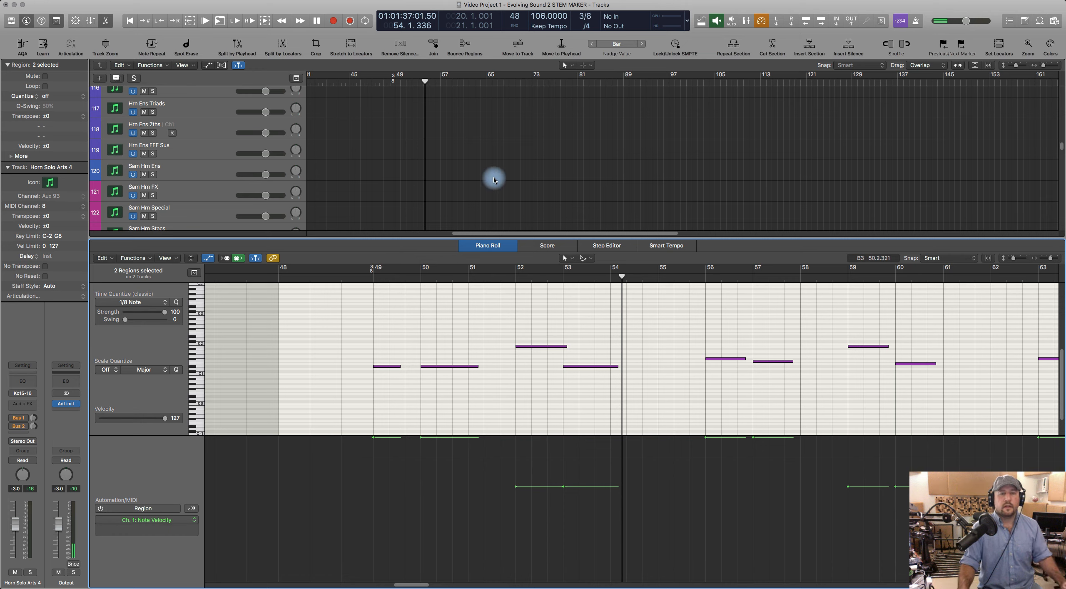
pyautogui.scroll(8, 495, 176)
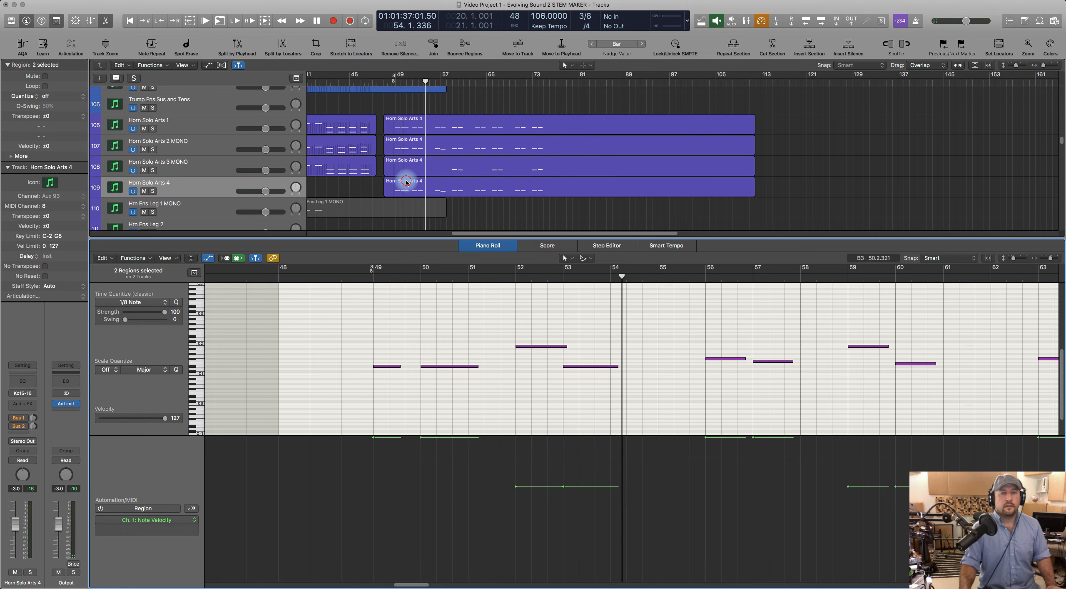
pyautogui.keyDown('shift'); pyautogui.click(406, 182); pyautogui.keyUp('shift')
pyautogui.keyDown('shift'); pyautogui.click(401, 165); pyautogui.keyUp('shift')
pyautogui.keyDown('shift'); pyautogui.click(399, 143); pyautogui.keyUp('shift')
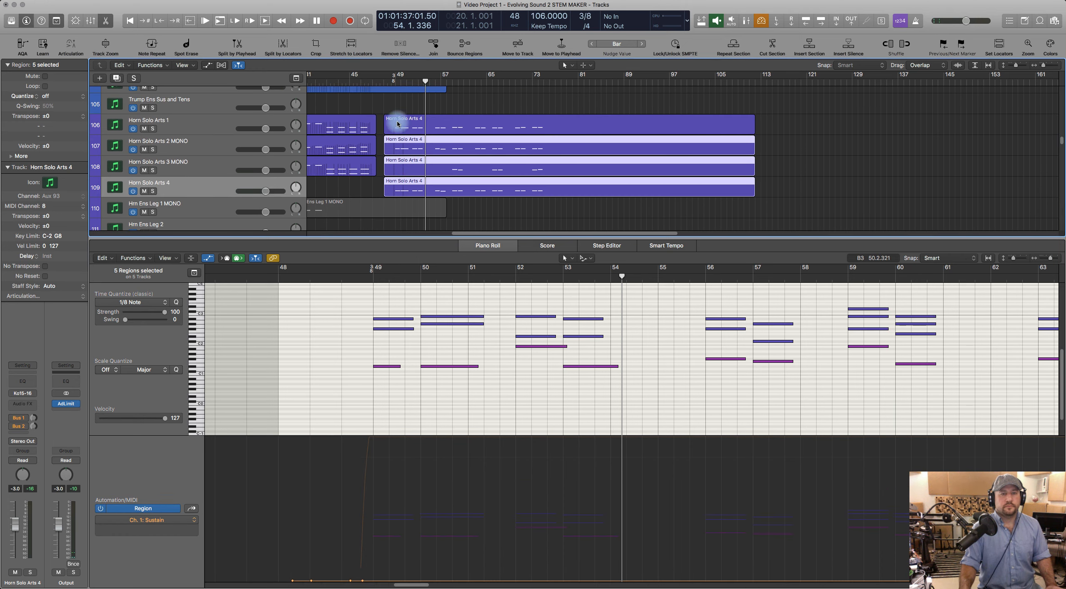
pyautogui.keyDown('shift'); pyautogui.click(398, 124); pyautogui.keyUp('shift')
pyautogui.hotkey('ctrl', 's')
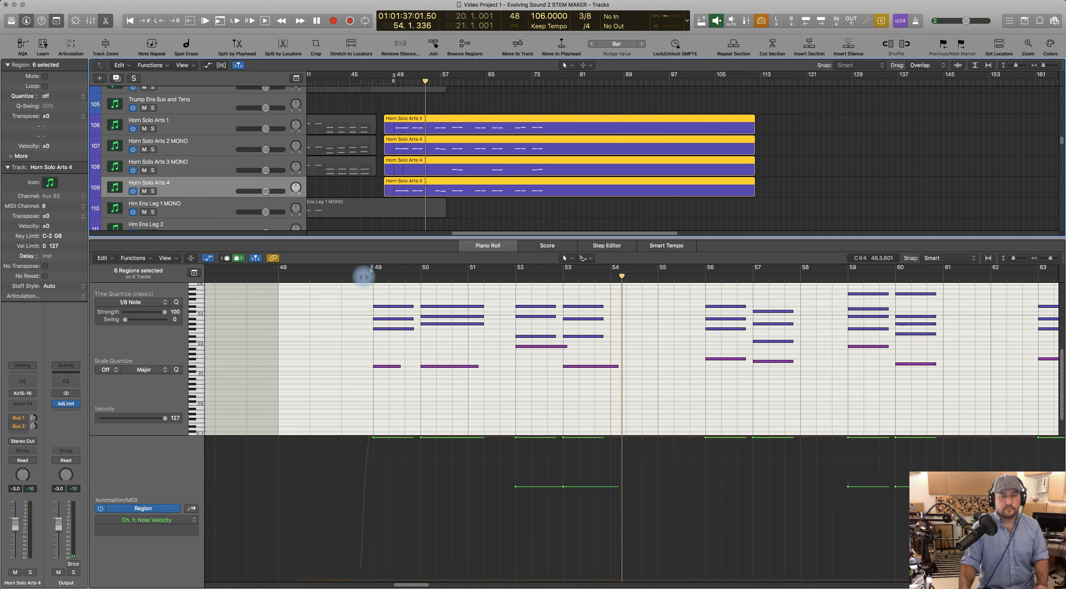
# Step: Play the soloed horn, trombone and tuba parts twice from just before bar 49 to about bar 51
pyautogui.click(364, 276)
pyautogui.press('space')
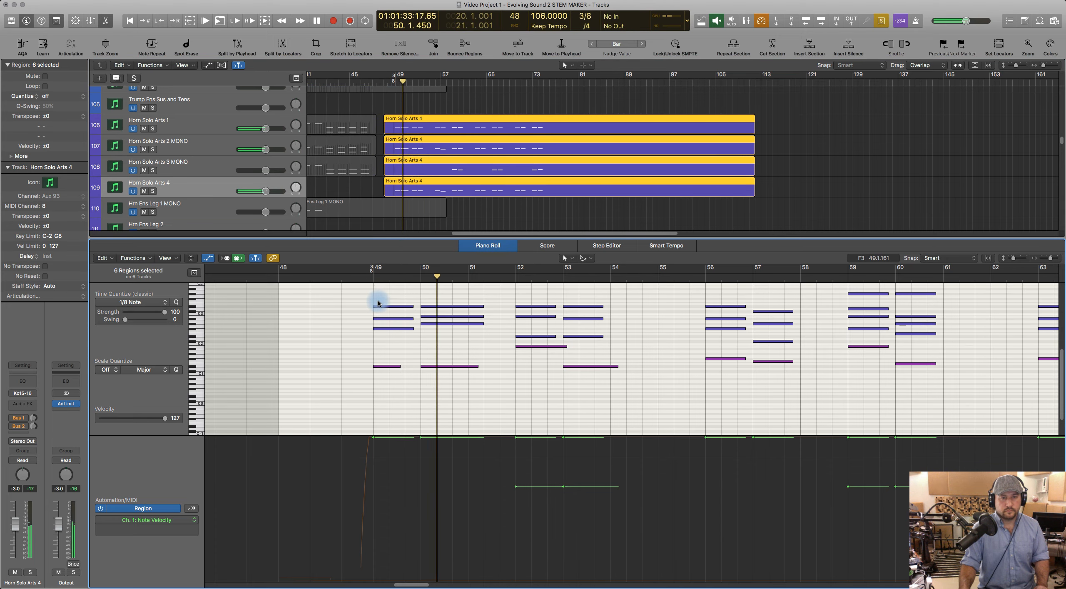
pyautogui.press('space')
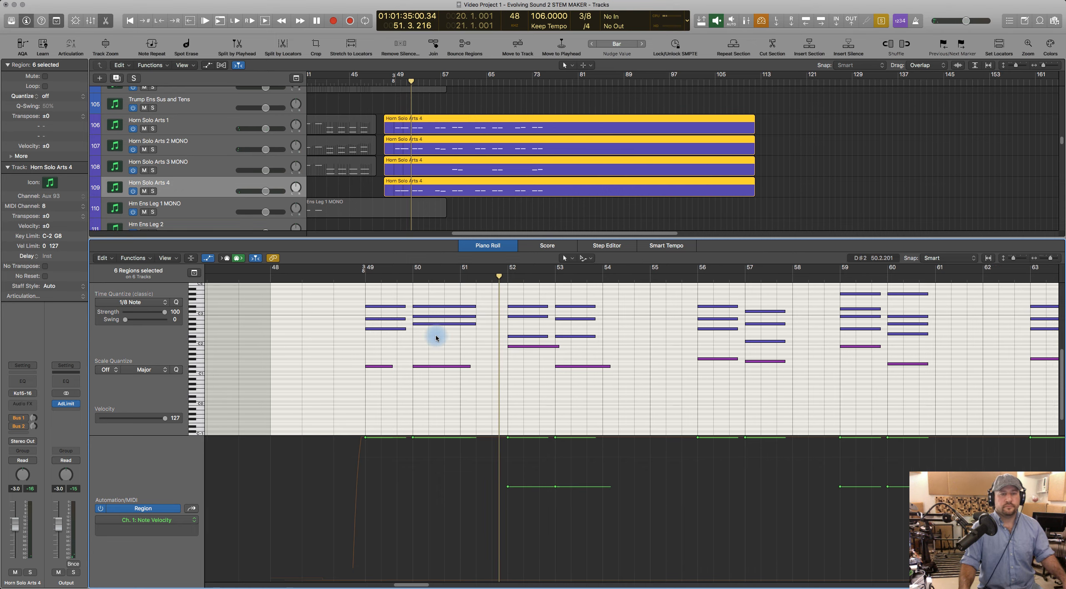
pyautogui.hscroll(2, 436, 336)
pyautogui.click(320, 277)
pyautogui.press('space')
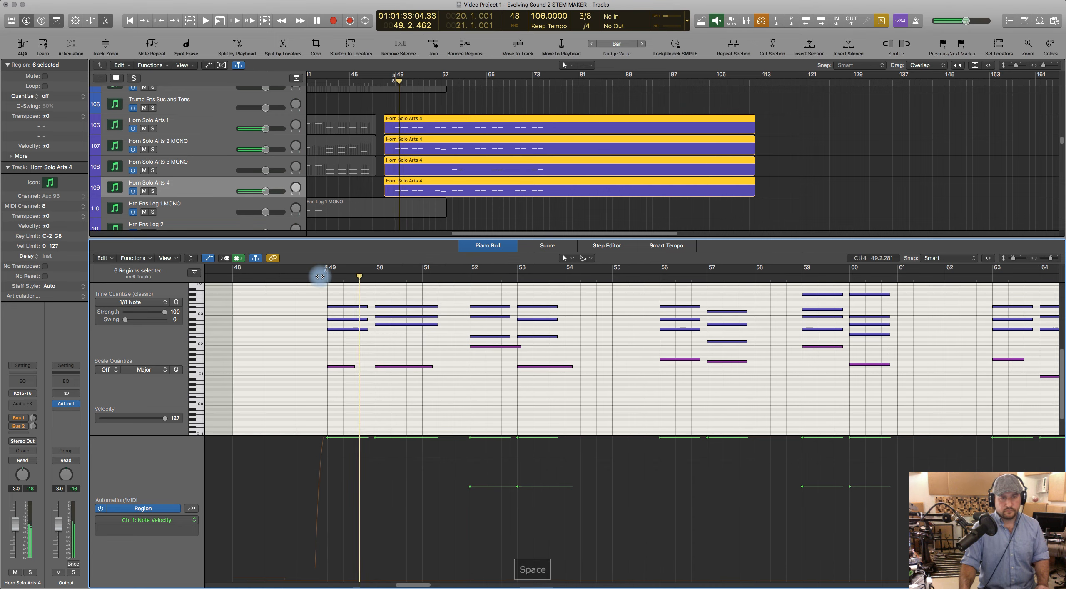
pyautogui.press('space')
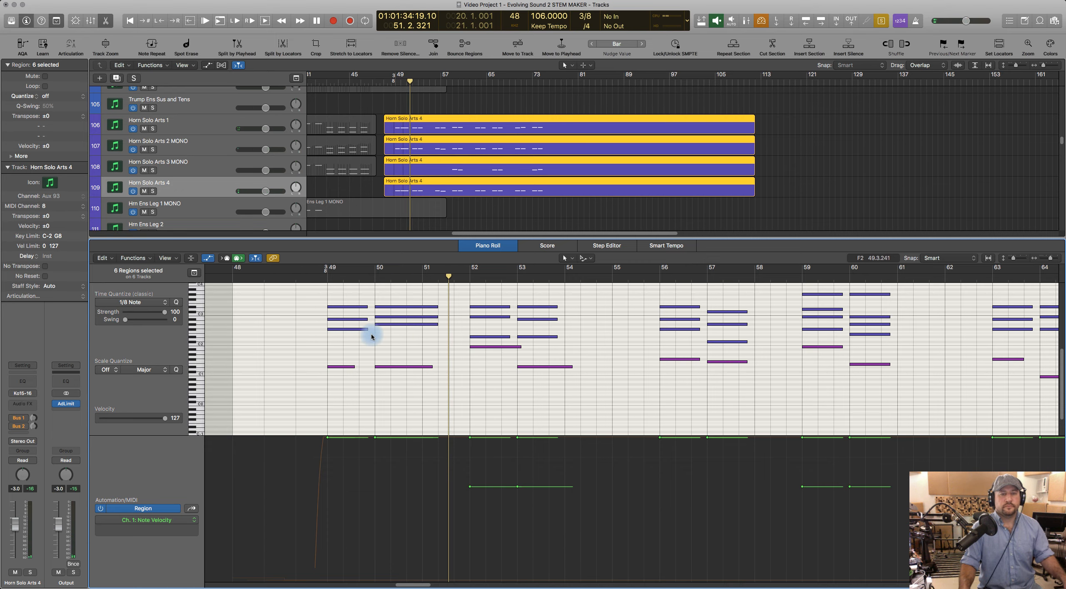
# Step: Select all the horn chord notes from bar 49 to the last chord near bar 74, leaving out the low trombone and tuba notes
pyautogui.scroll(-5, 371, 336)
pyautogui.hscroll(5, 377, 337)
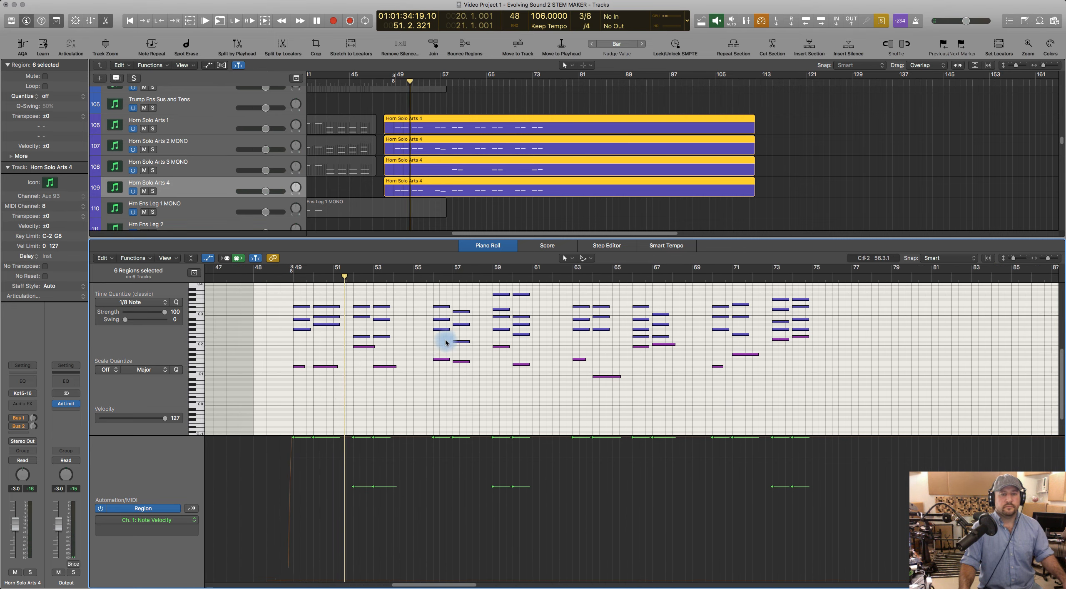
pyautogui.moveTo(343, 331); pyautogui.dragTo(407, 343)
pyautogui.moveTo(422, 306); pyautogui.dragTo(472, 354)
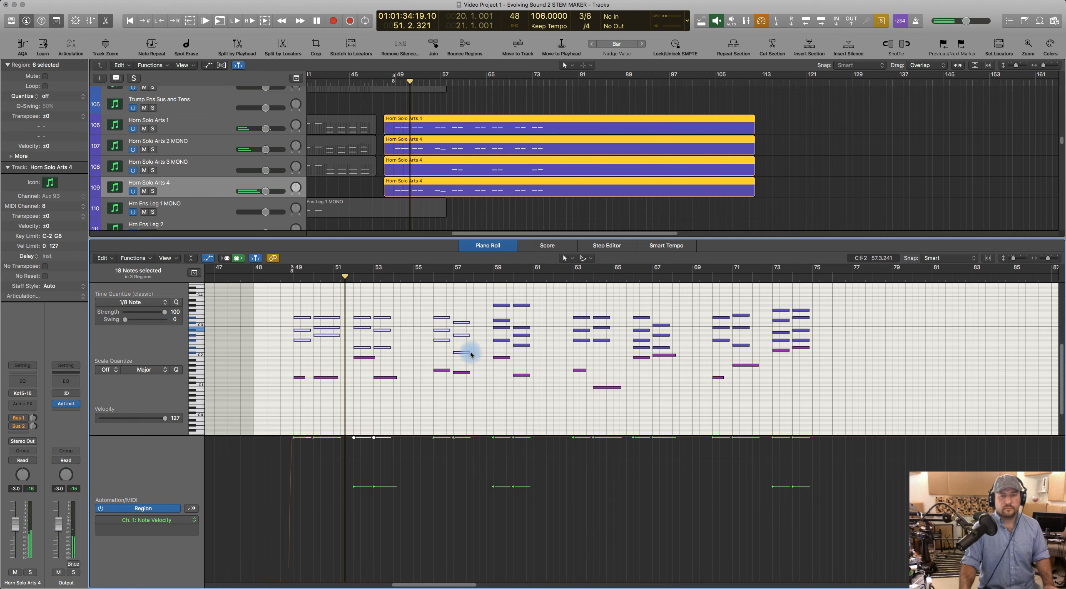
pyautogui.moveTo(483, 300); pyautogui.dragTo(617, 358)
pyautogui.moveTo(628, 304); pyautogui.dragTo(676, 352)
pyautogui.moveTo(703, 305); pyautogui.dragTo(759, 361)
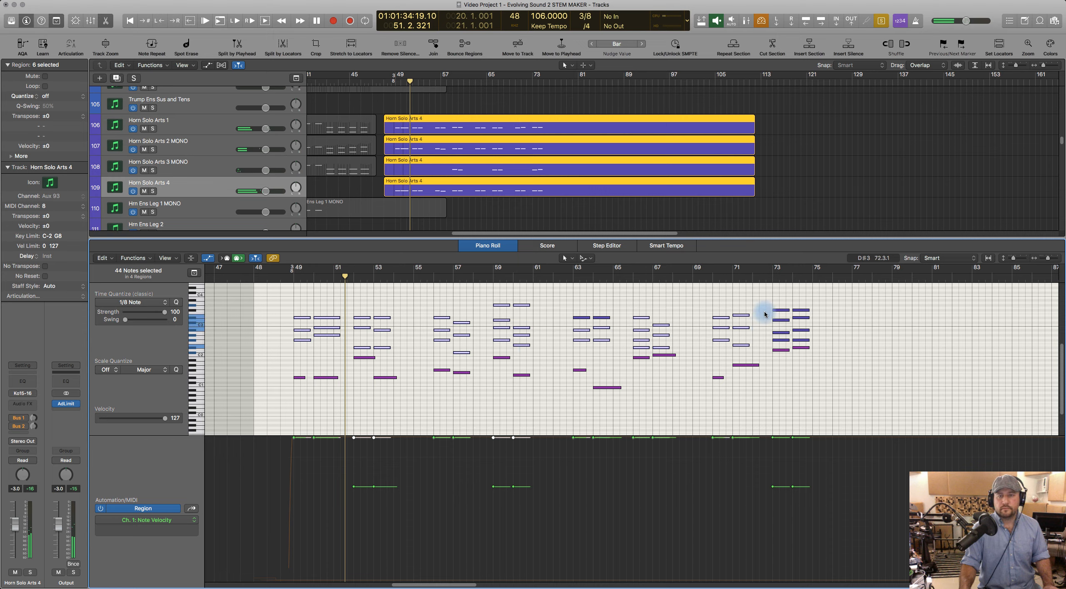
pyautogui.moveTo(761, 304); pyautogui.dragTo(810, 343)
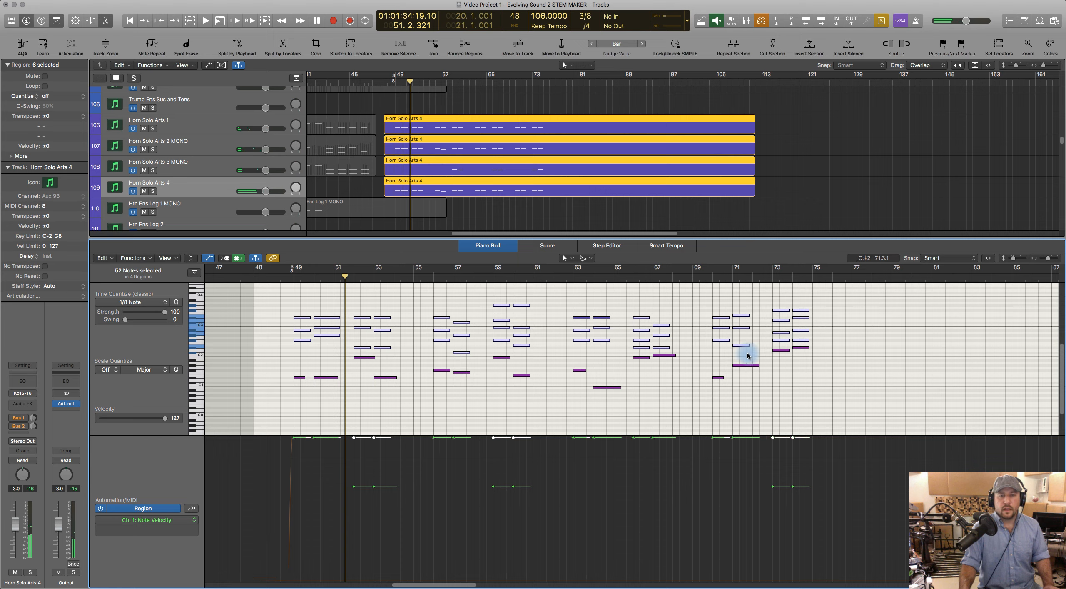
pyautogui.moveTo(599, 309); pyautogui.dragTo(610, 317)
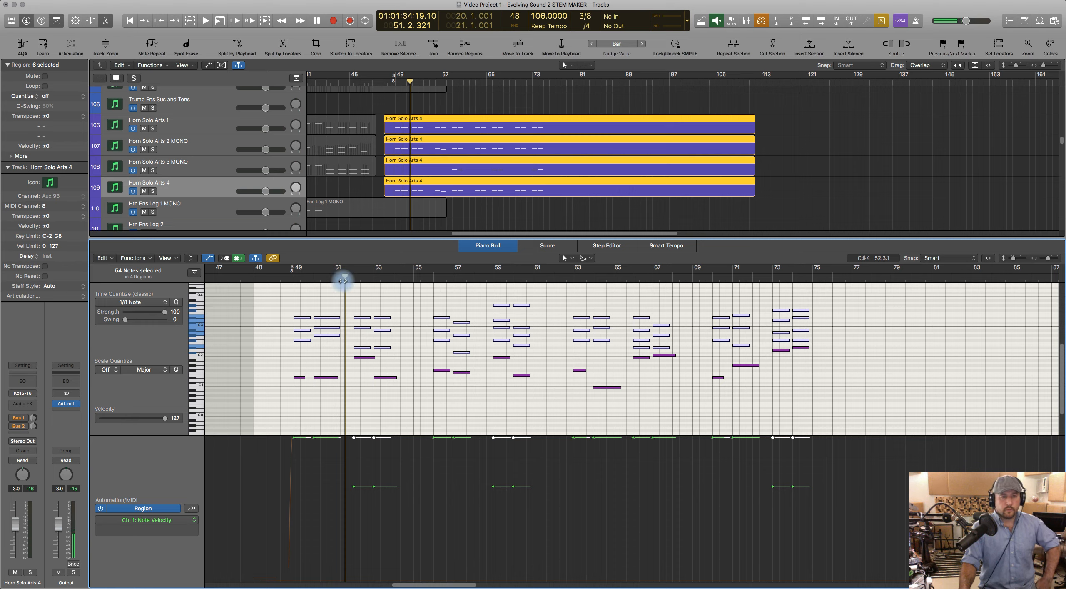
# Step: Play the combined brass from bar 49 to the end of bar 50
pyautogui.click(289, 278)
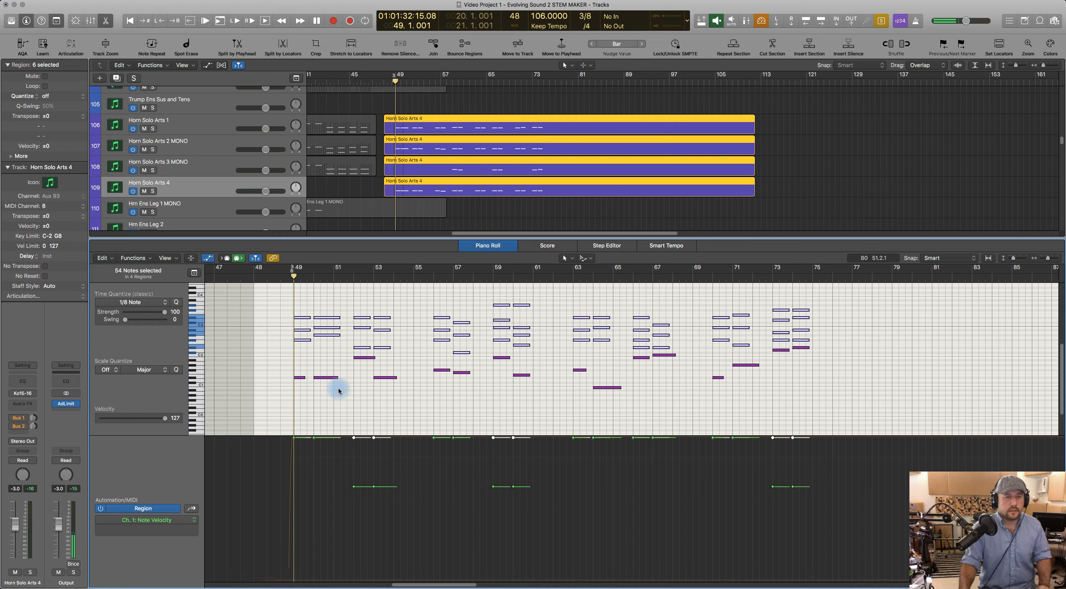
pyautogui.press('space')
pyautogui.press('space')
# Step: Select the three horn notes of the bar 49 chord, lower their velocity to 59 and play the passage
pyautogui.scroll(4, 371, 405)
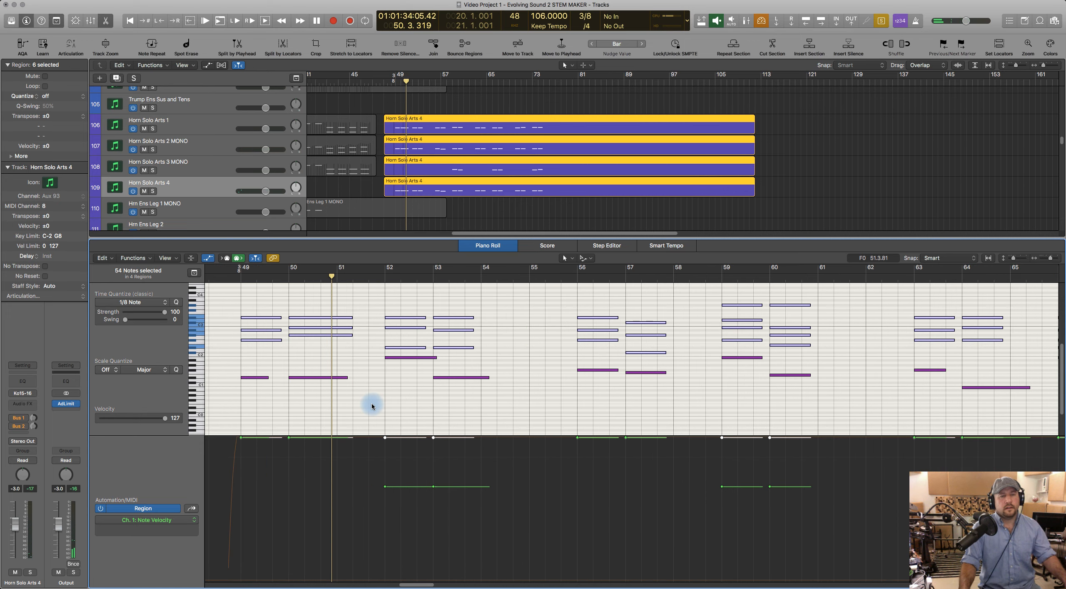
pyautogui.scroll(-1, 372, 405)
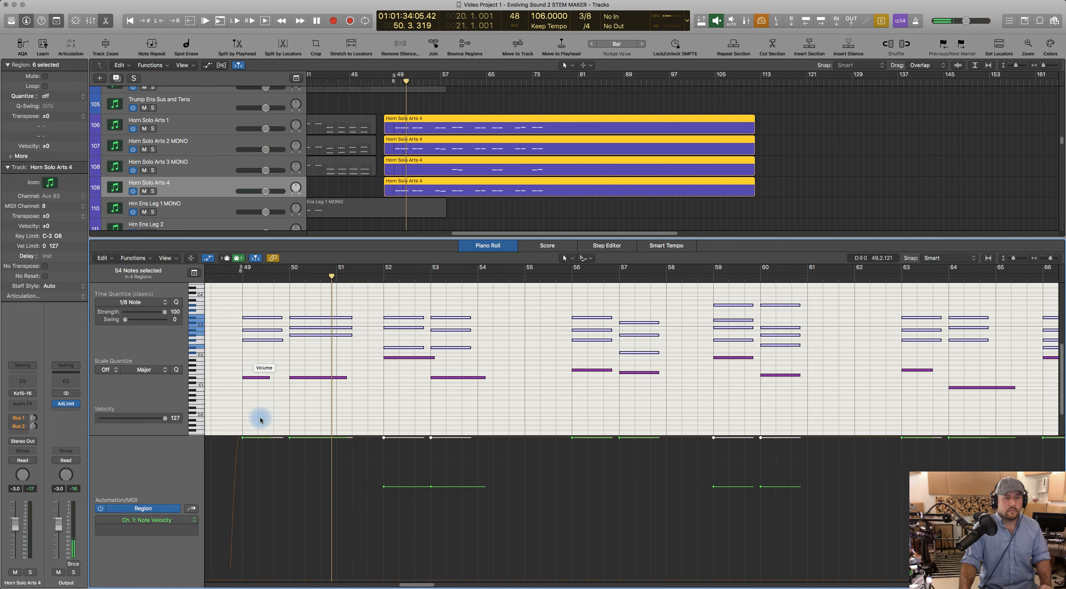
pyautogui.click(271, 370)
pyautogui.moveTo(263, 353); pyautogui.dragTo(228, 298)
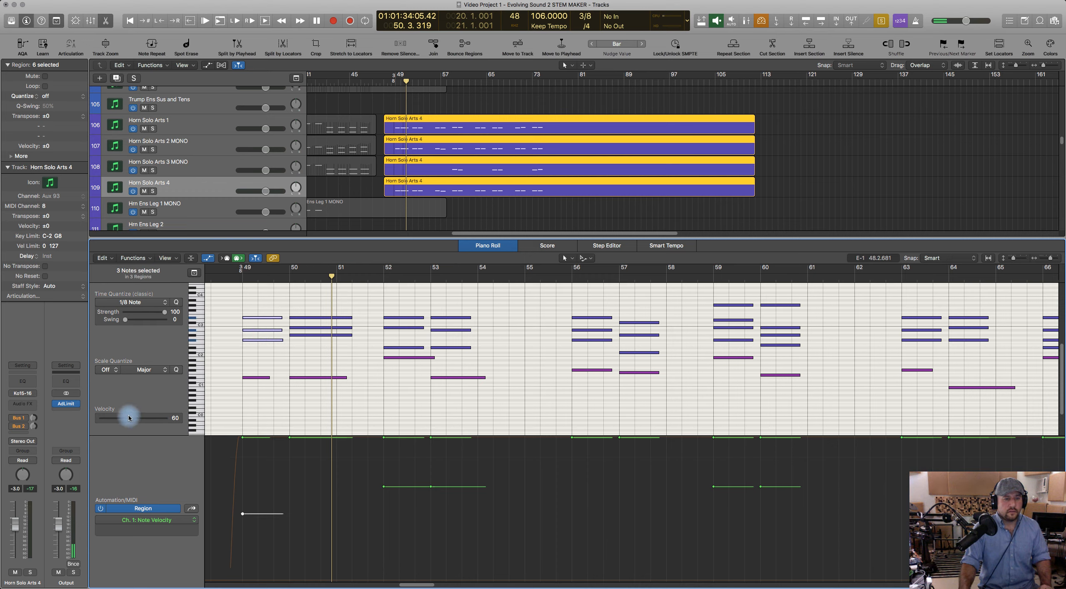
pyautogui.click(228, 278)
pyautogui.press('space')
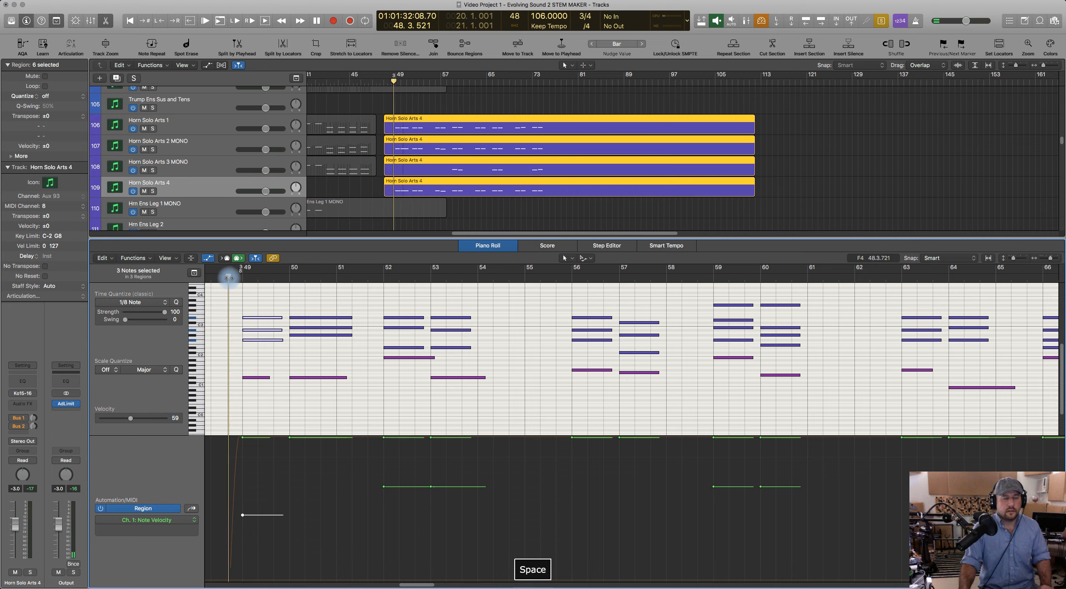
pyautogui.press('space')
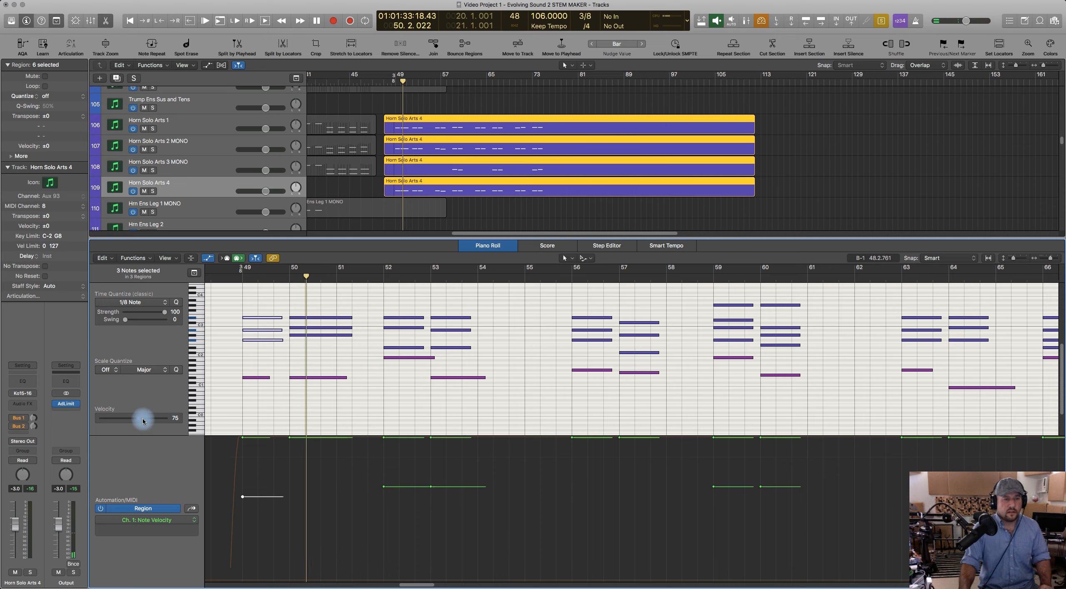
# Step: Try the bar 49 horn chord at velocities 88 and 1, playing from just before the bar each time
pyautogui.click(230, 279)
pyautogui.press('space')
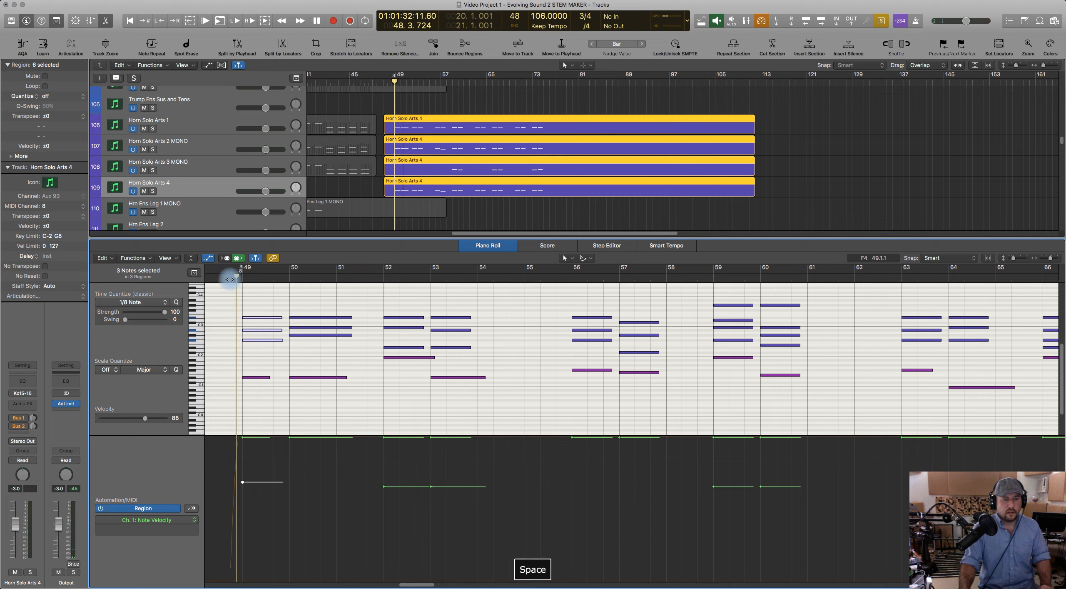
pyautogui.press('space')
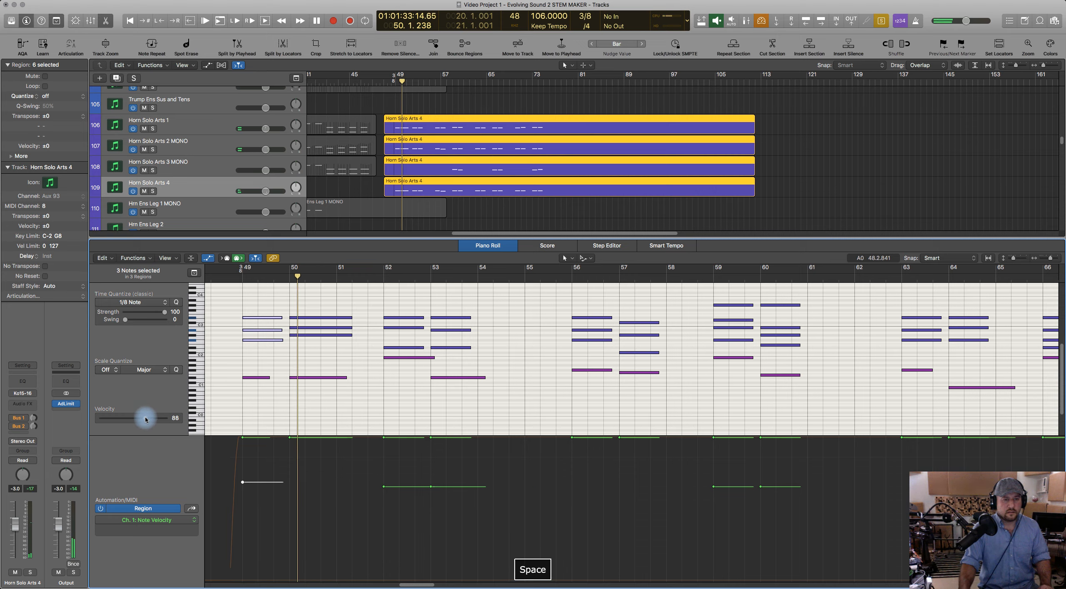
pyautogui.click(230, 277)
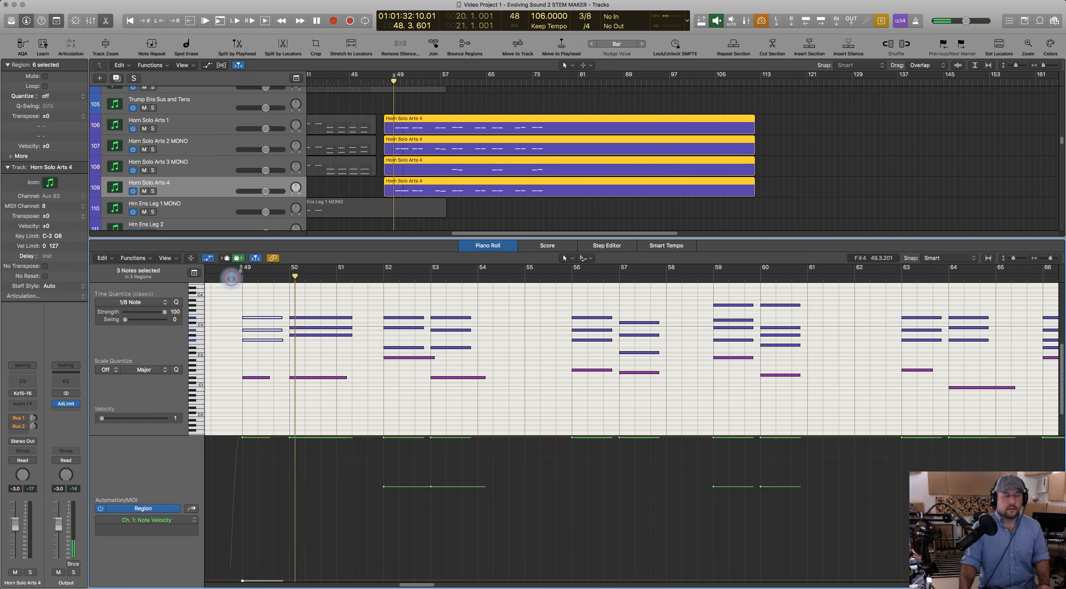
pyautogui.press('space')
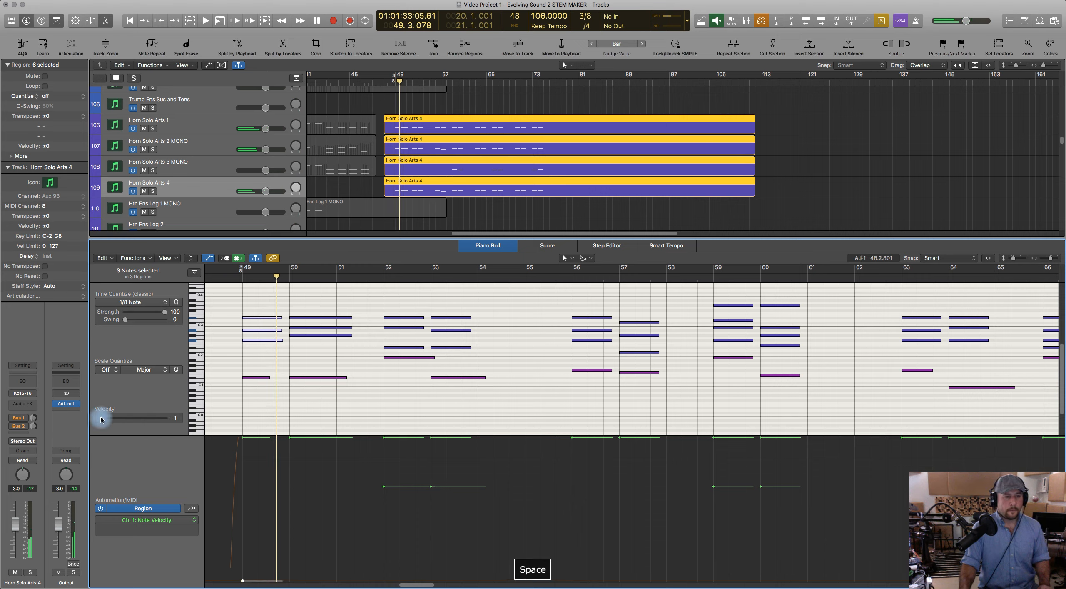
# Step: Set the bar 49 horn chord's velocity back to 127 and play from just before bar 49 to about bar 61
pyautogui.click(231, 273)
pyautogui.press('space')
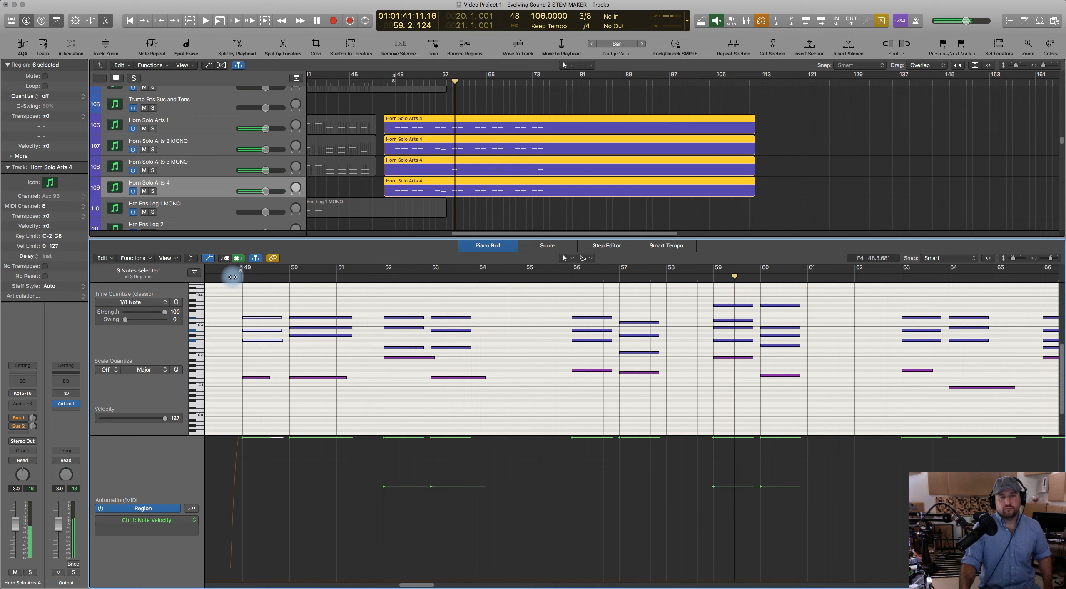
pyautogui.press('space')
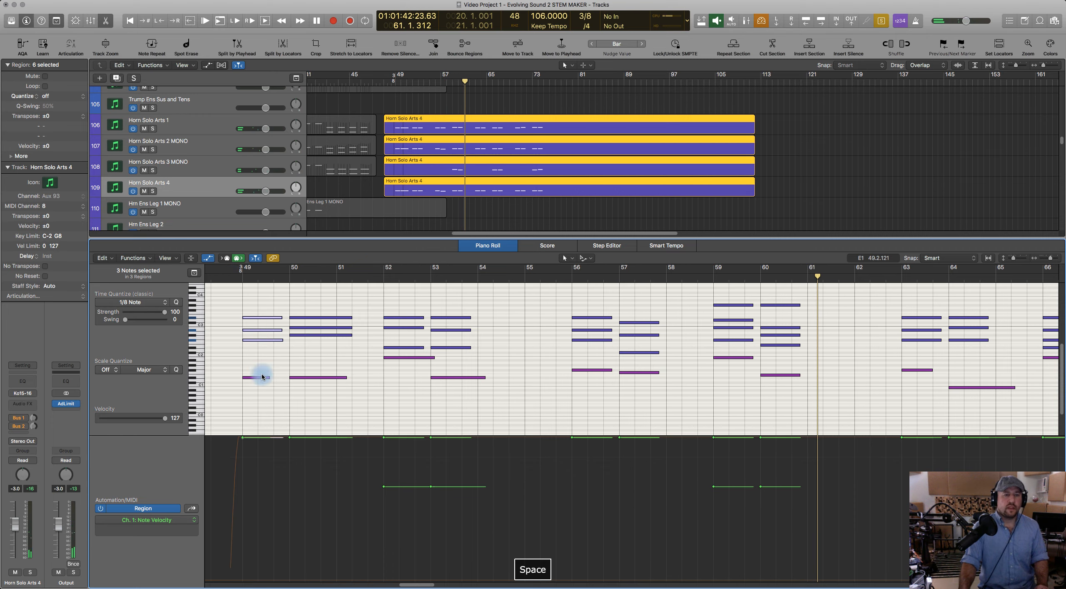
# Step: Close the note editor to view the Trom Solo Arts 3 and Tuba Leg regions in the arrangement, then reopen it from Tuba Leg
pyautogui.click(492, 246)
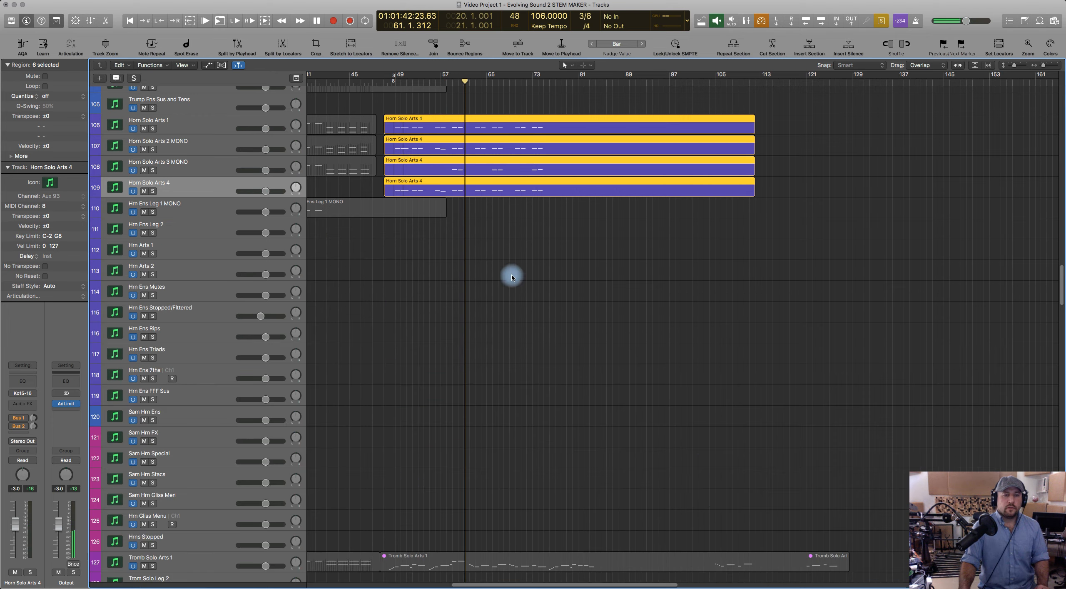
pyautogui.scroll(-3, 483, 417)
pyautogui.scroll(-5, 433, 457)
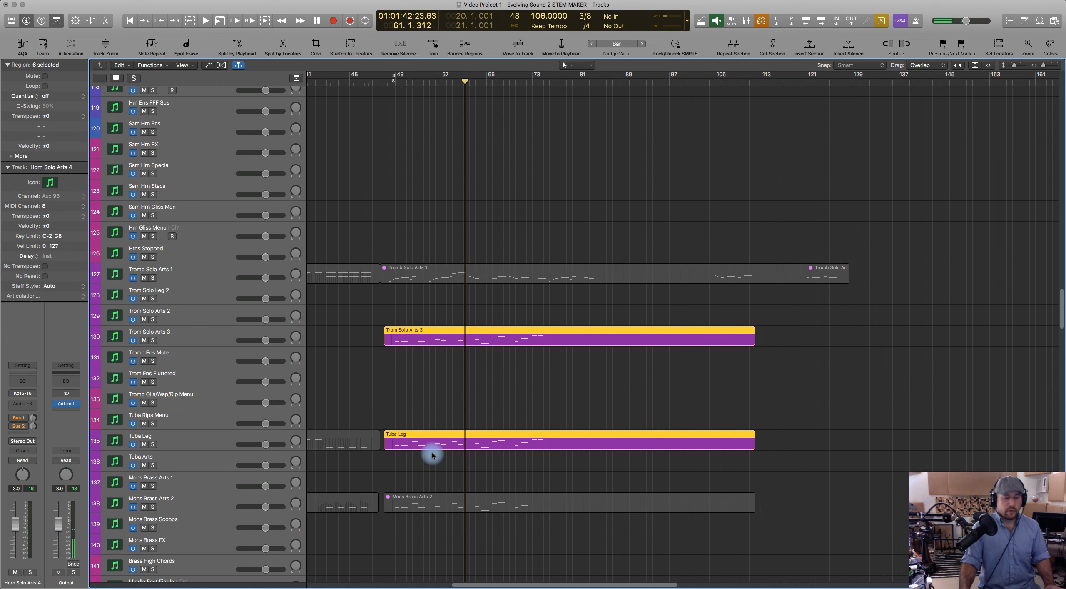
pyautogui.doubleClick(431, 446)
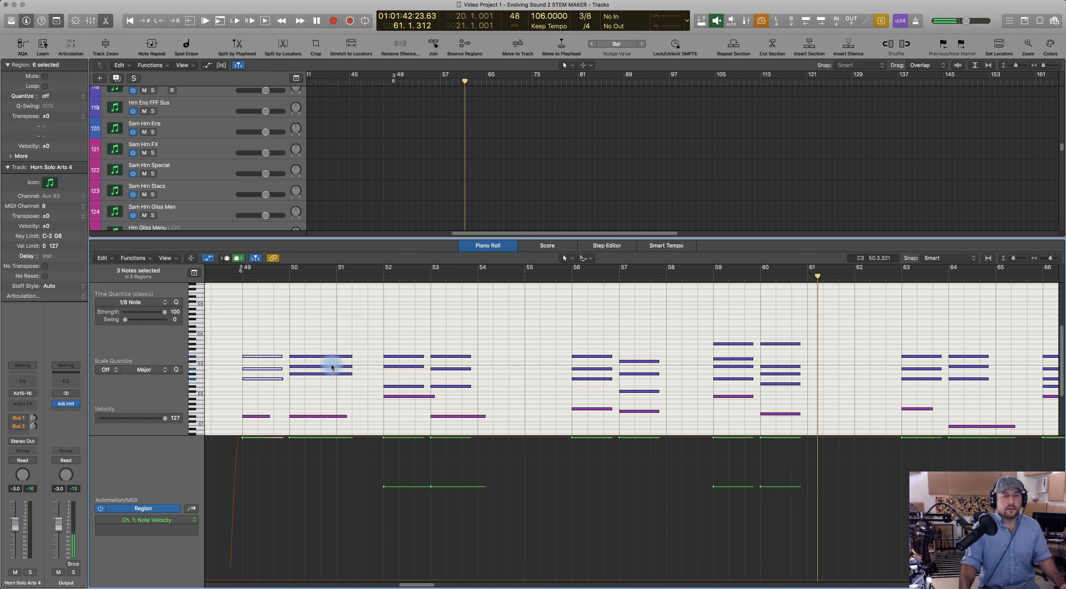
# Step: Lengthen the low trombone and tuba notes in bar 49 to end with the horn chord and play the passage
pyautogui.scroll(-3, 253, 377)
pyautogui.moveTo(271, 396); pyautogui.dragTo(281, 390)
pyautogui.click(228, 270)
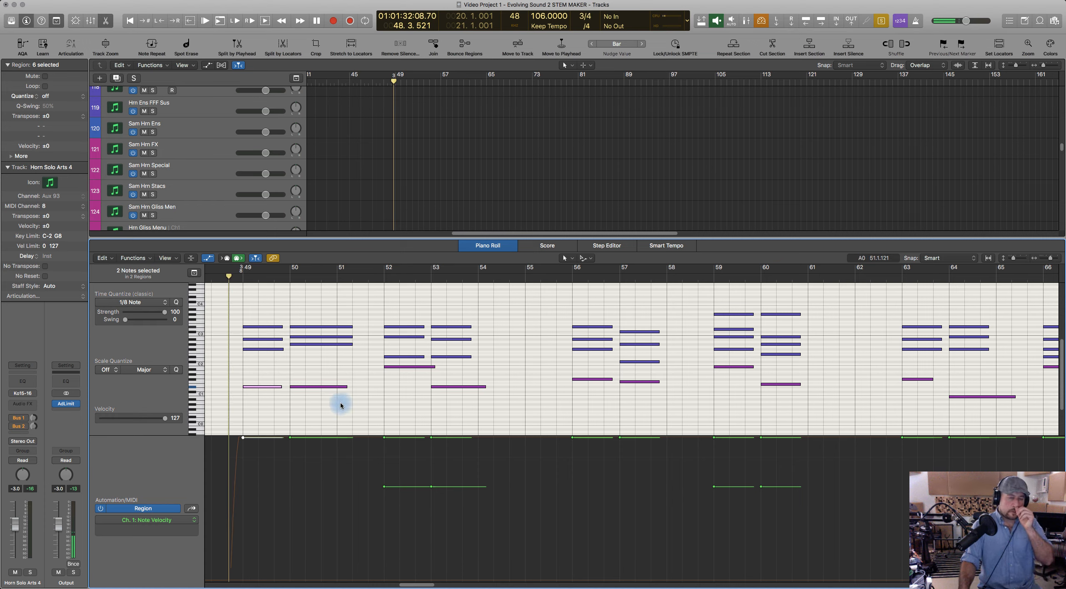
pyautogui.press('space')
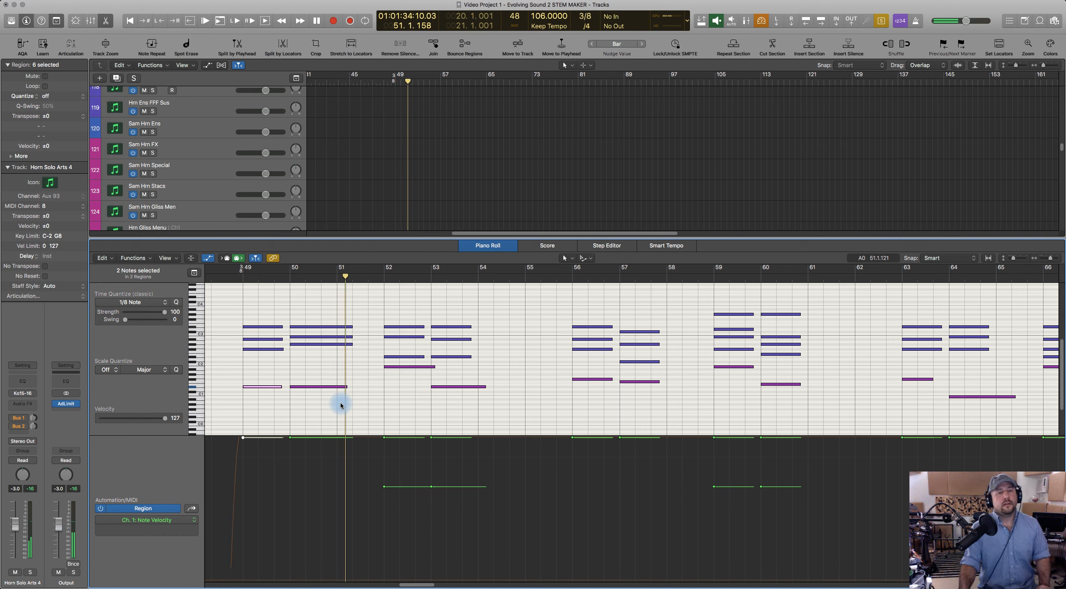
pyautogui.press('space')
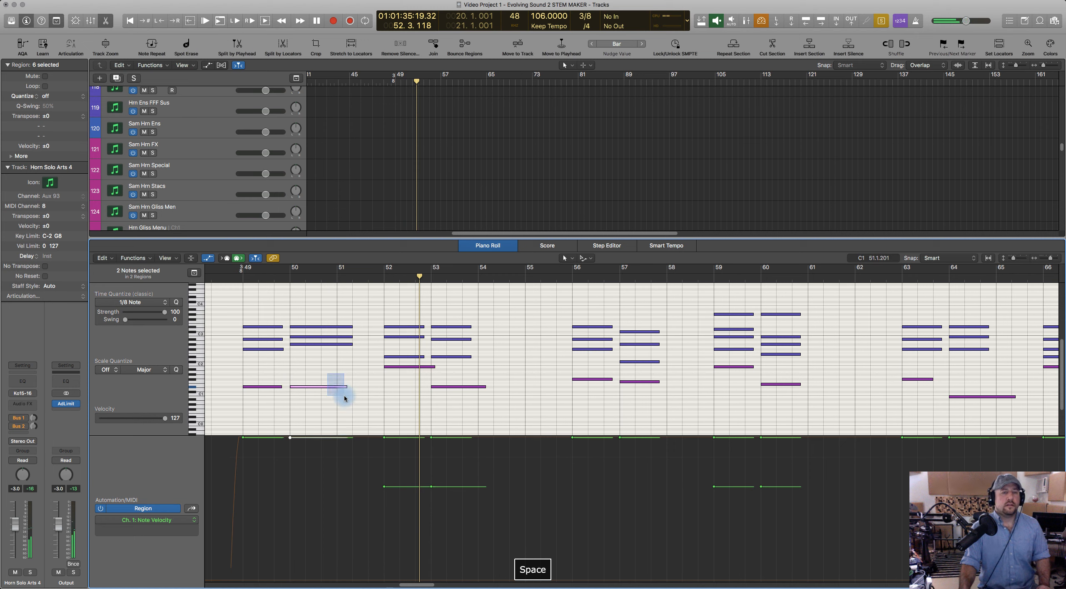
# Step: Shorten the low trombone and tuba notes at bar 50 to a length of 0.1.280 and play back from just before bar 49
pyautogui.moveTo(345, 386); pyautogui.dragTo(331, 386)
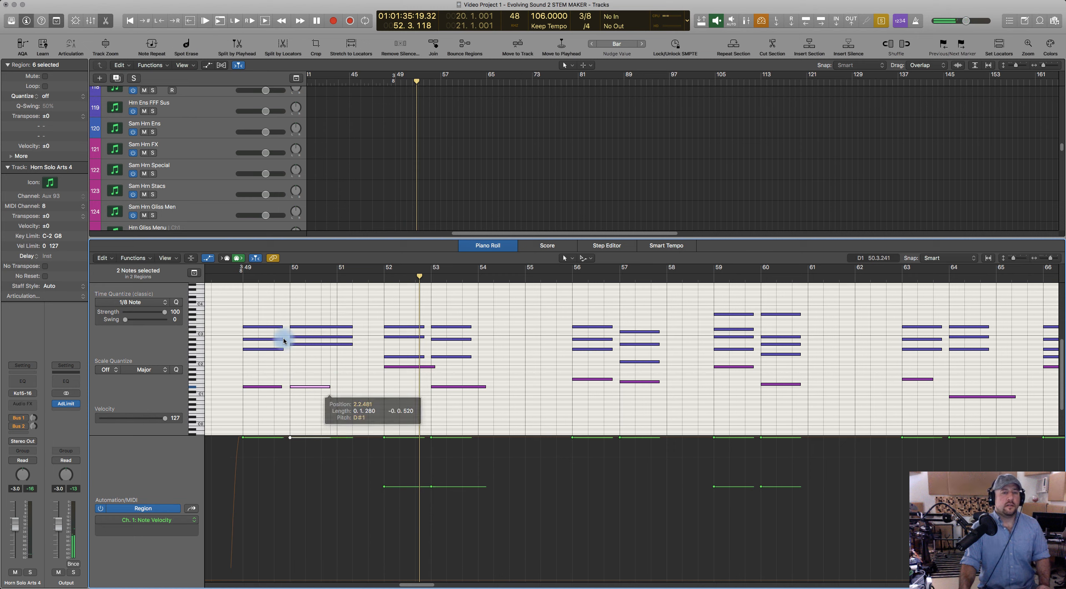
pyautogui.click(237, 277)
pyautogui.press('space')
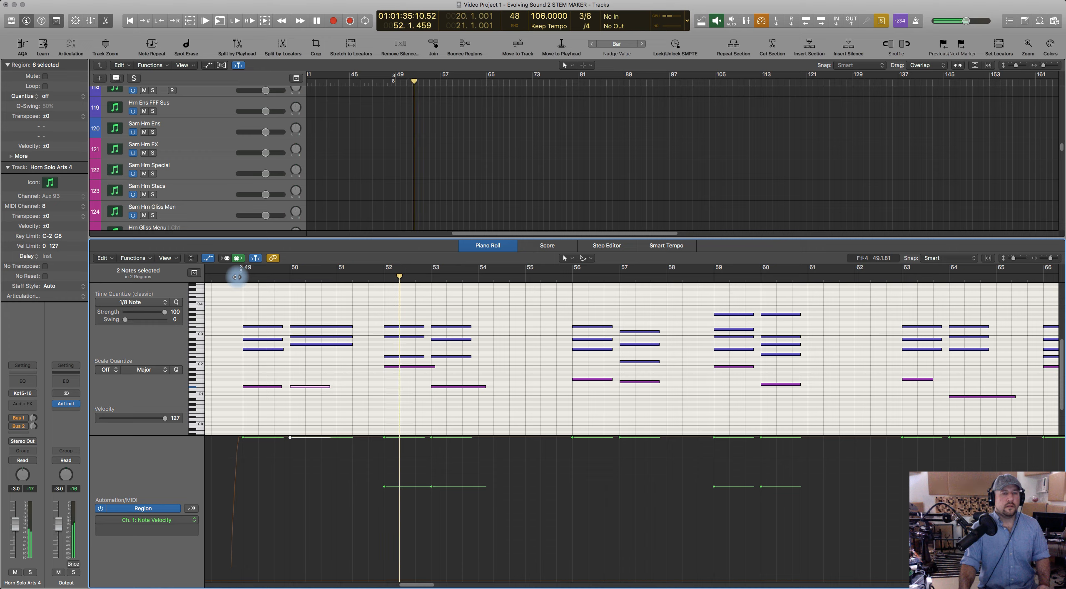
pyautogui.press('space')
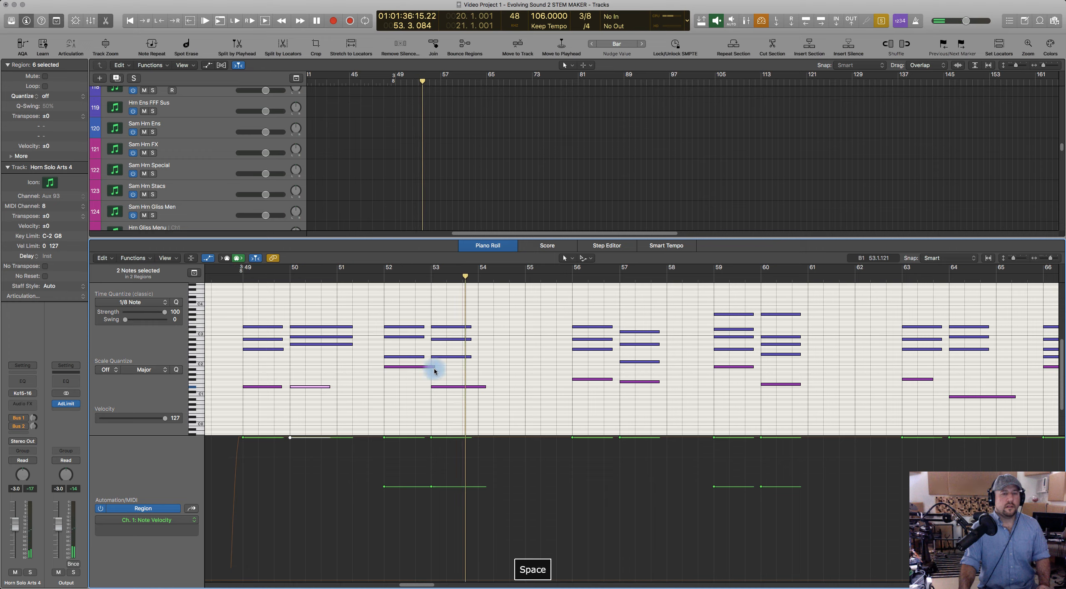
# Step: Shorten the low trombone and tuba notes at bars 49 and 50 by 0.0.40 and play back from just before bar 49
pyautogui.click(233, 279)
pyautogui.press('space')
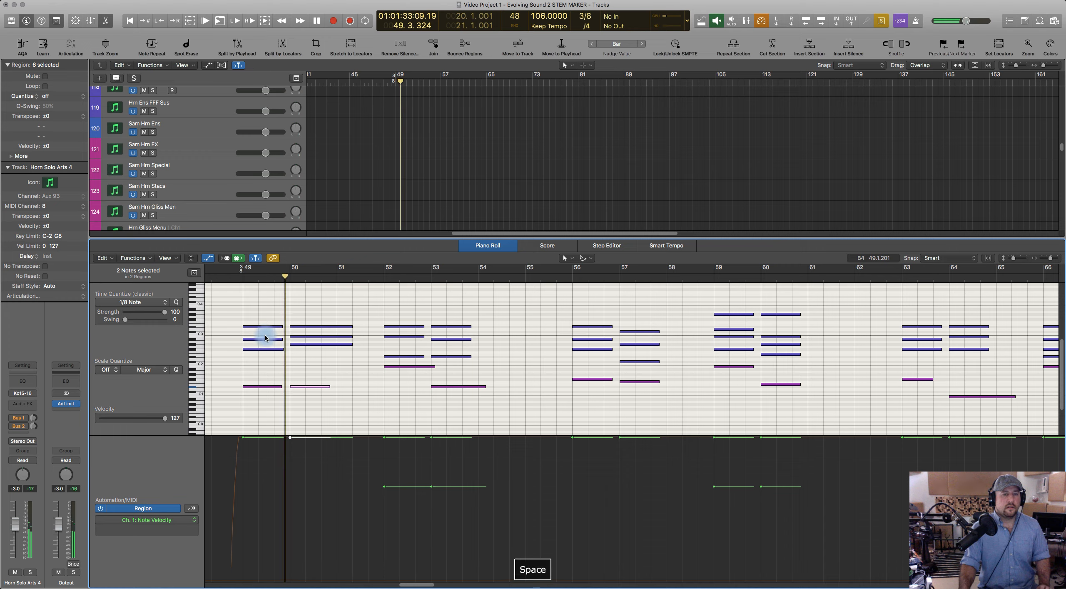
pyautogui.moveTo(262, 373)
pyautogui.mouseDown()
pyautogui.moveTo(310, 399)
pyautogui.moveTo(275, 387)
pyautogui.mouseUp()
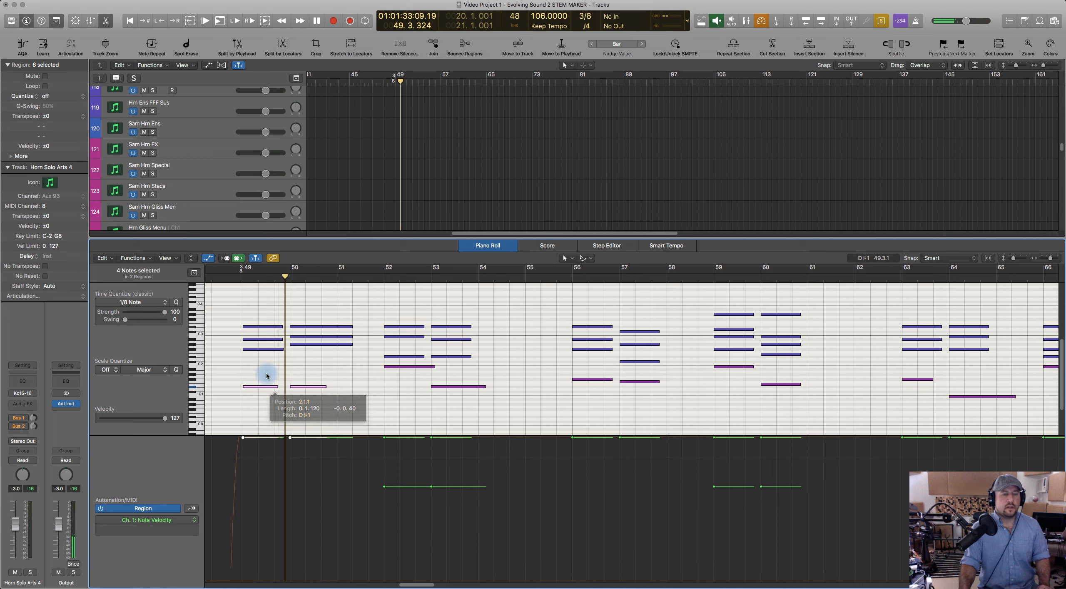
pyautogui.click(227, 277)
pyautogui.press('space')
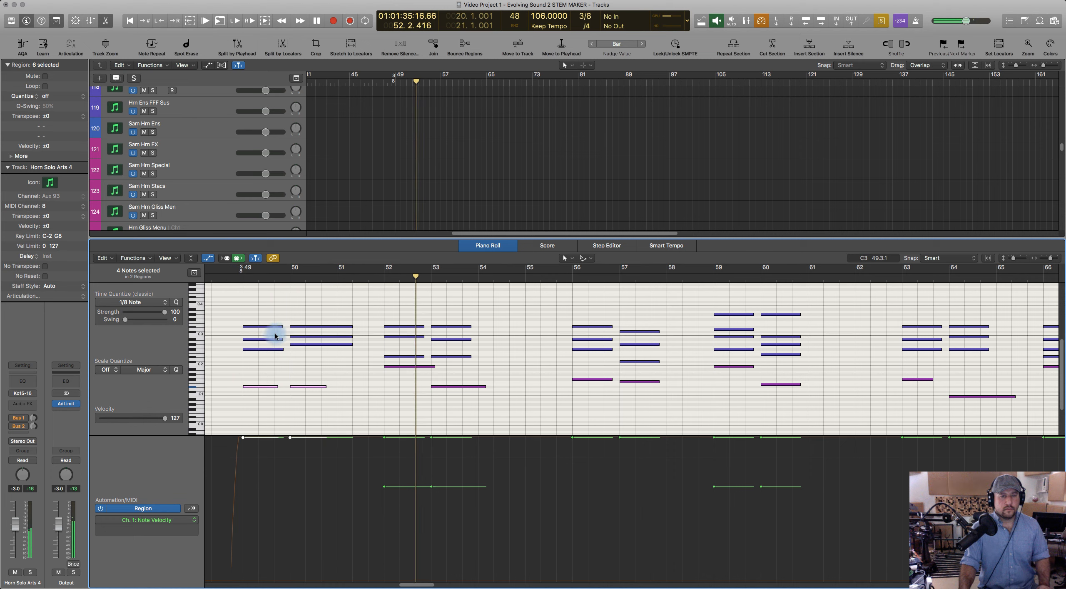
pyautogui.press('space')
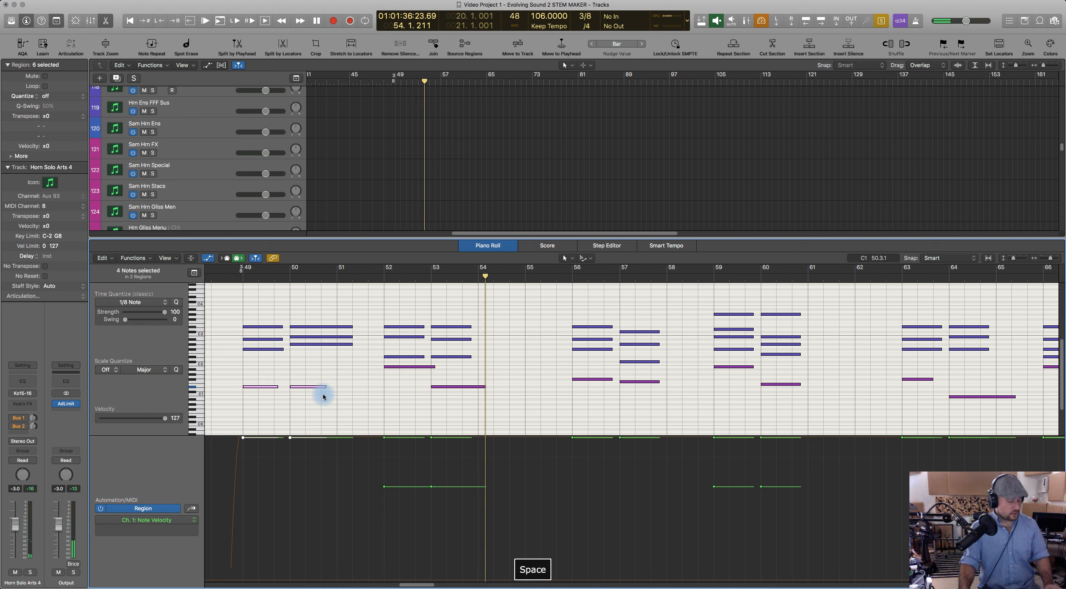
# Step: Lengthen the low trombone and tuba notes at bar 50 to just past bar 51 and play the passage from before bar 49
pyautogui.click(329, 393)
pyautogui.moveTo(325, 386); pyautogui.dragTo(342, 386)
pyautogui.click(234, 277)
pyautogui.press('space')
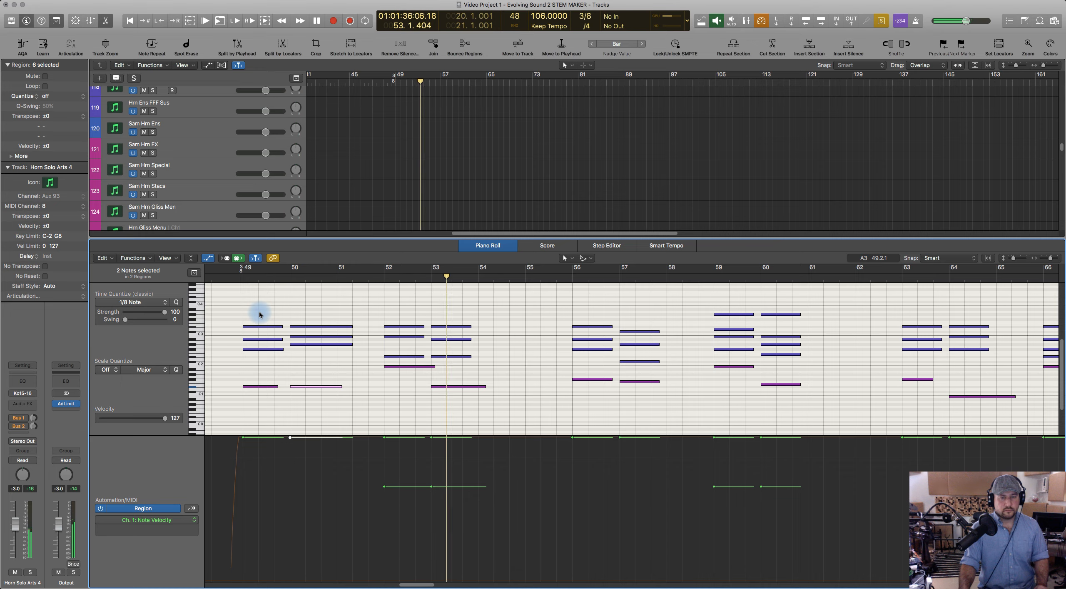
pyautogui.press('space')
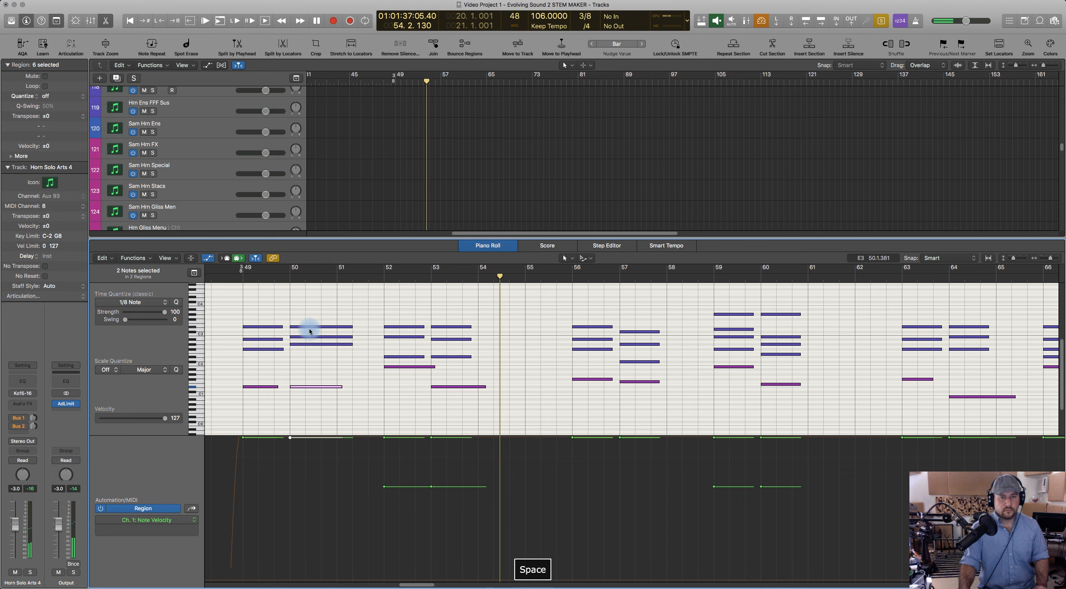
# Step: Play the passage from bar 55 to past bar 65 and place the playhead at the bar 64 horn chord
pyautogui.click(378, 278)
pyautogui.hscroll(3, 564, 381)
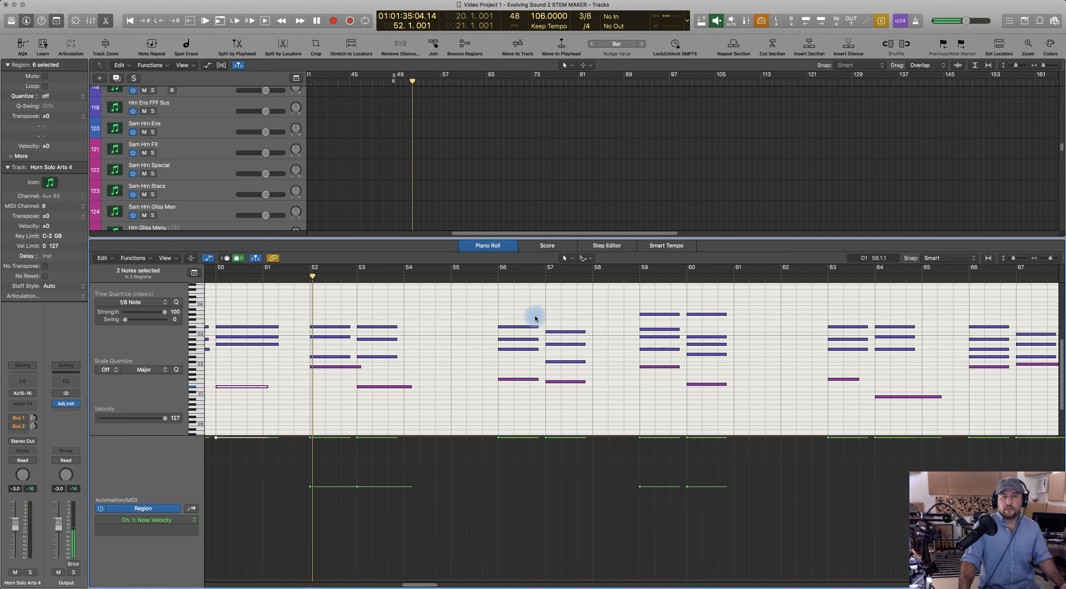
pyautogui.click(452, 275)
pyautogui.press('space')
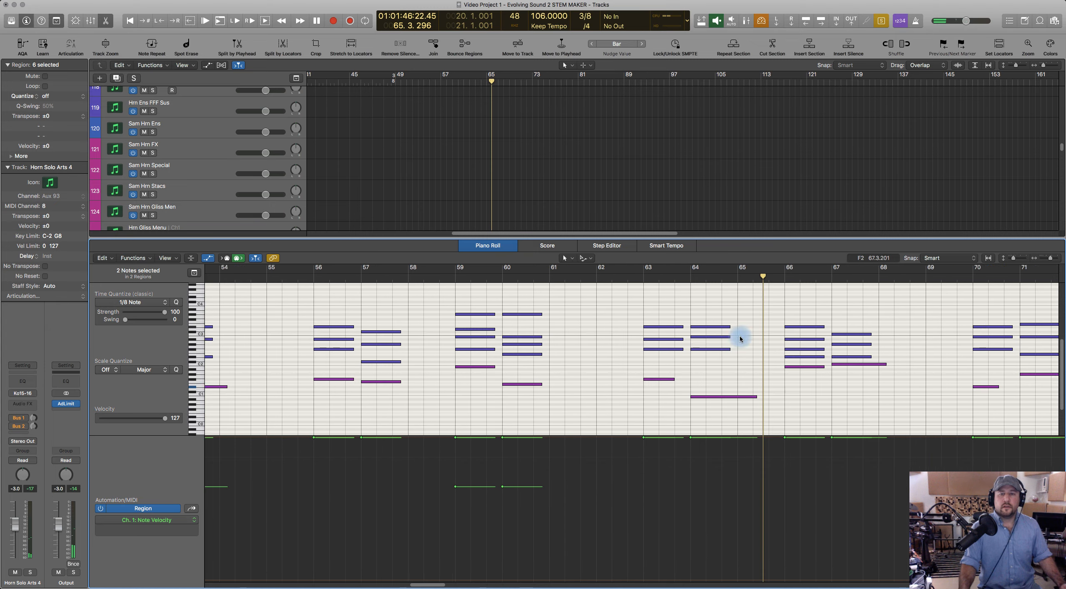
pyautogui.moveTo(663, 315); pyautogui.dragTo(692, 366)
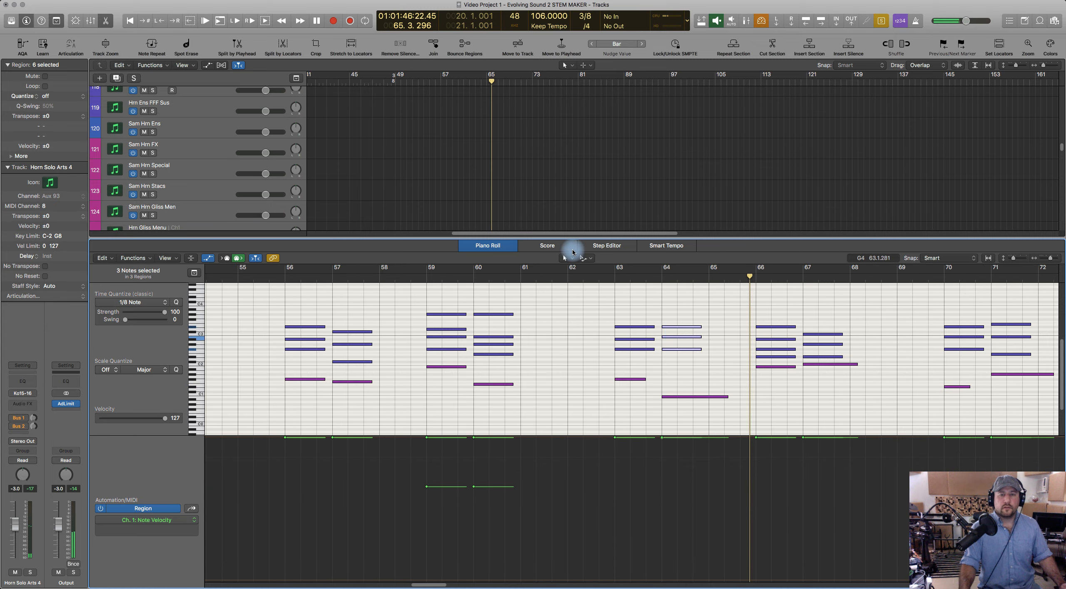
pyautogui.hscroll(5, 670, 349)
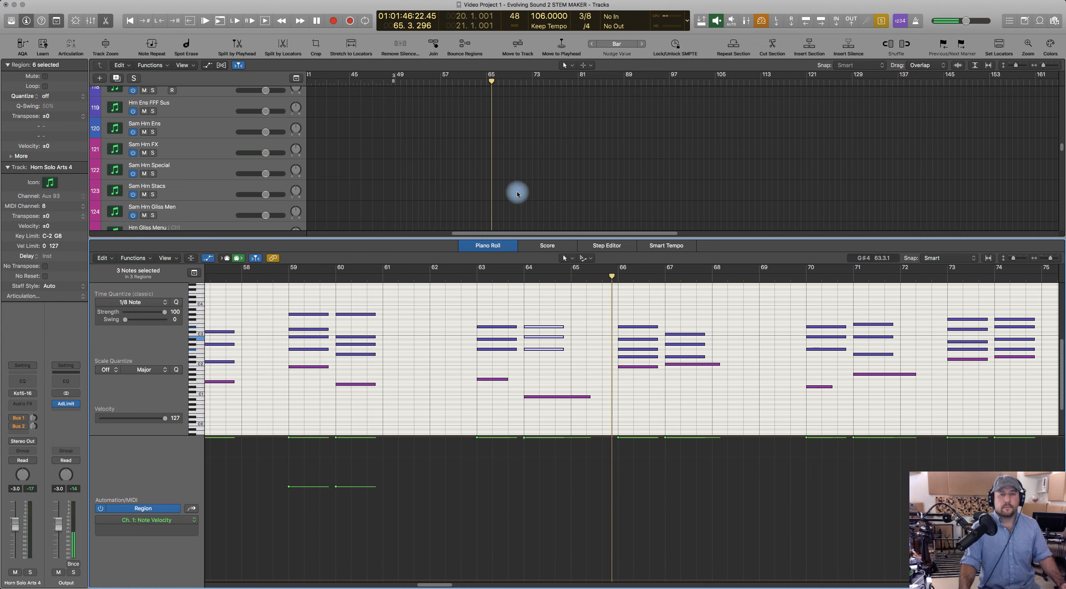
pyautogui.click(521, 279)
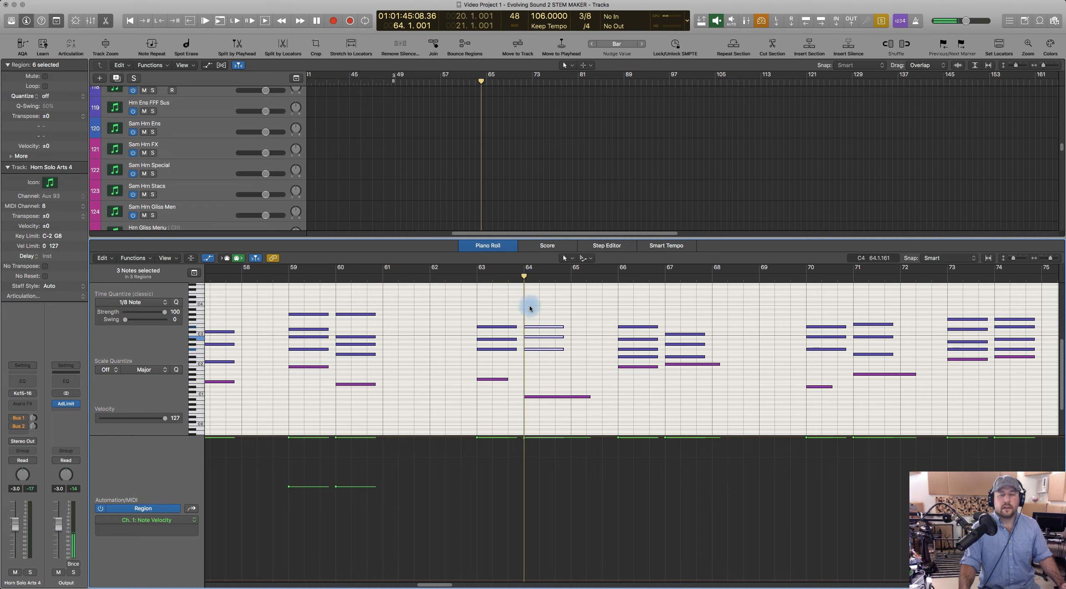
# Step: Close the note editor, select only the four horn regions on Horn Solo Arts 1 to 4 and reopen the editor from them
pyautogui.click(495, 245)
pyautogui.scroll(10, 492, 424)
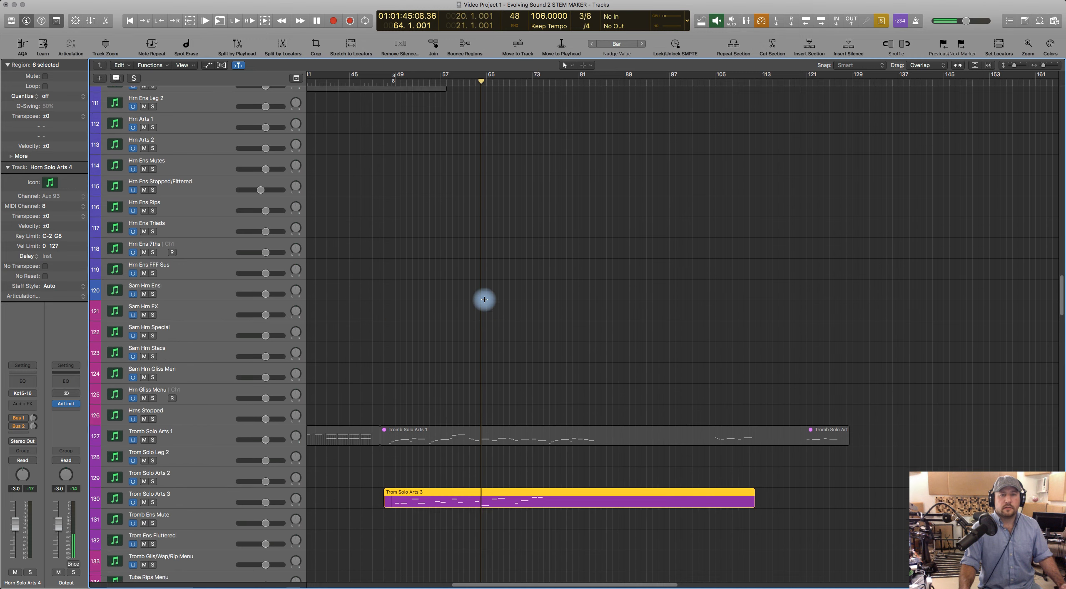
pyautogui.scroll(-3, 483, 300)
pyautogui.click(491, 380)
pyautogui.click(488, 336)
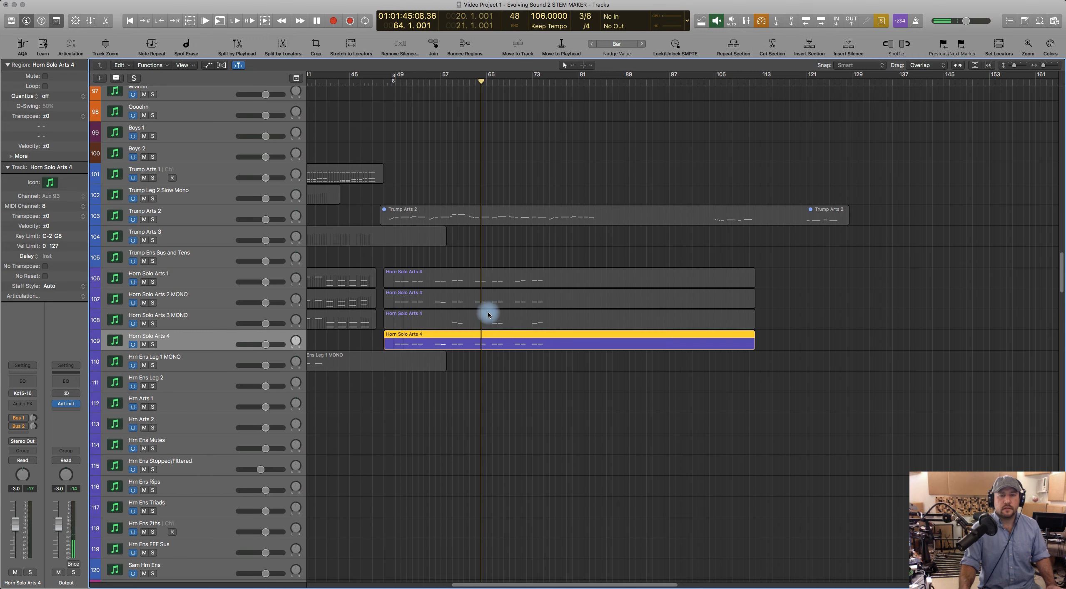
pyautogui.keyDown('shift'); pyautogui.click(481, 314); pyautogui.keyUp('shift')
pyautogui.keyDown('shift'); pyautogui.click(473, 294); pyautogui.keyUp('shift')
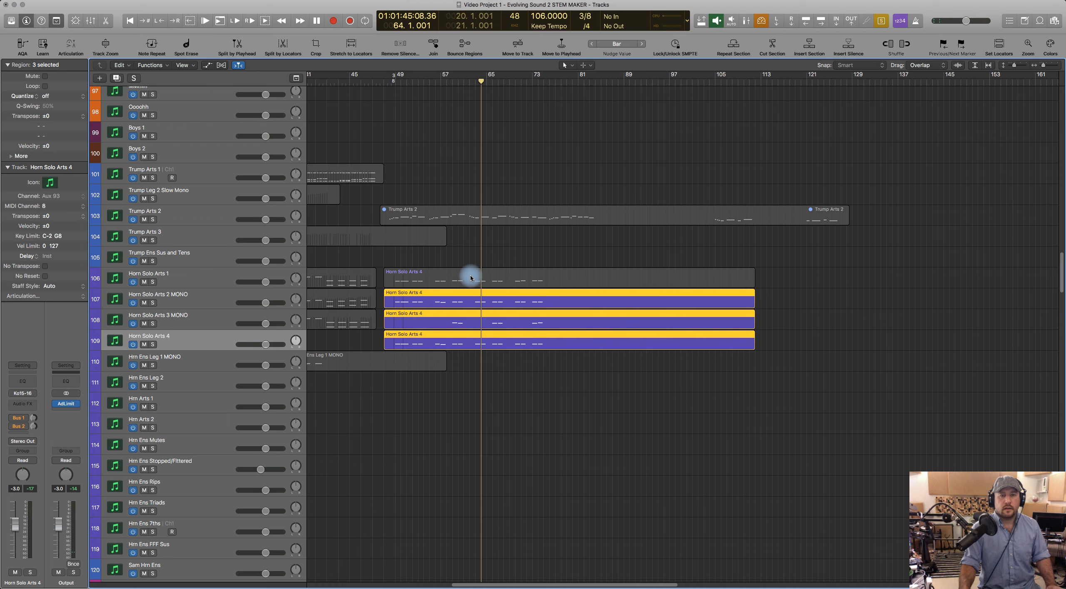
pyautogui.keyDown('shift'); pyautogui.click(471, 277); pyautogui.keyUp('shift')
pyautogui.doubleClick(470, 274)
# Step: Select the horn chord at bar 64 and switch the editor's automation lane from note velocity to channel 1 Sustain
pyautogui.moveTo(509, 324); pyautogui.dragTo(553, 388)
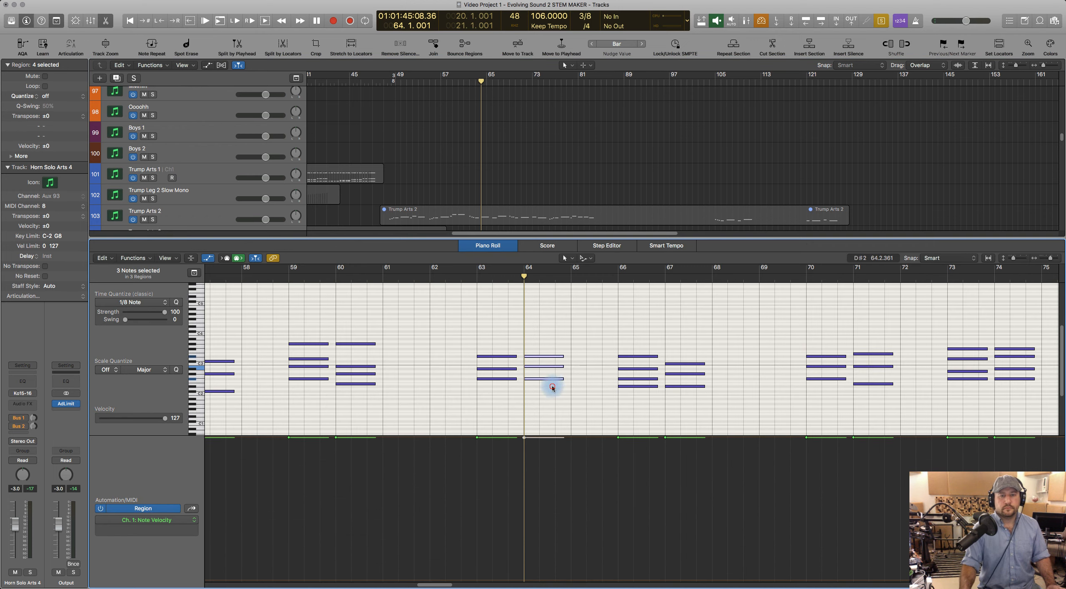
pyautogui.click(192, 508)
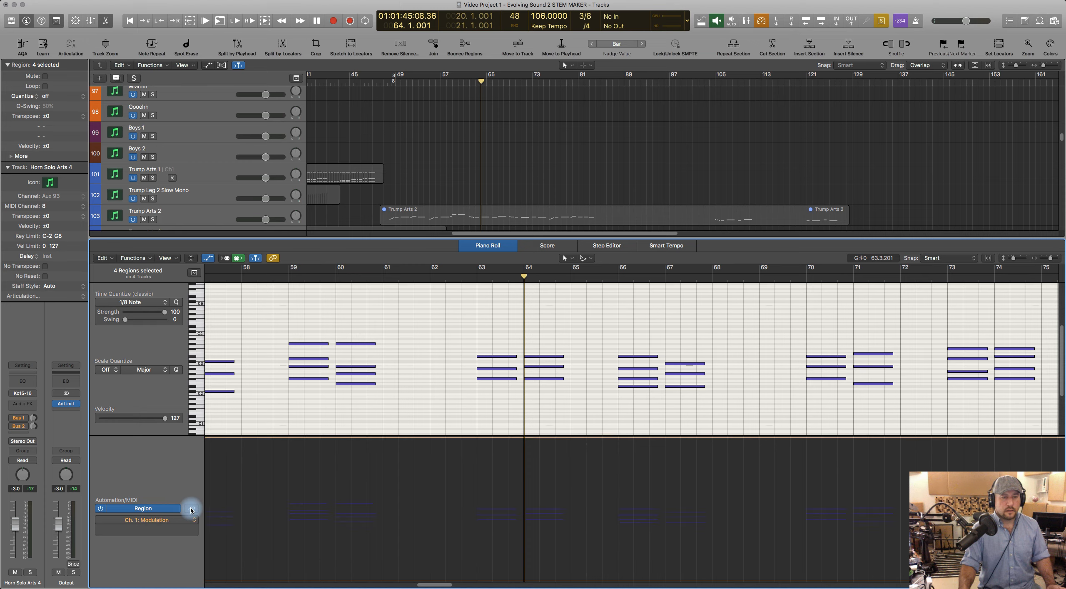
pyautogui.click(192, 509)
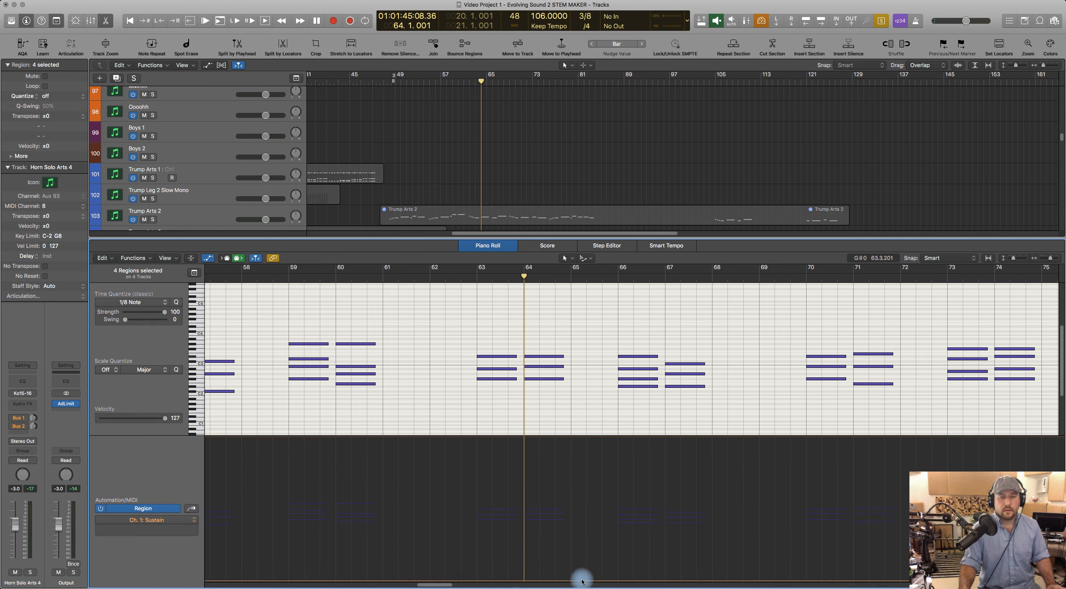
# Step: Draw a sustain pedal block at 127 in the Horn Solo Arts 1 region, from just before bar 64 to past bar 65
pyautogui.scroll(-8, 528, 197)
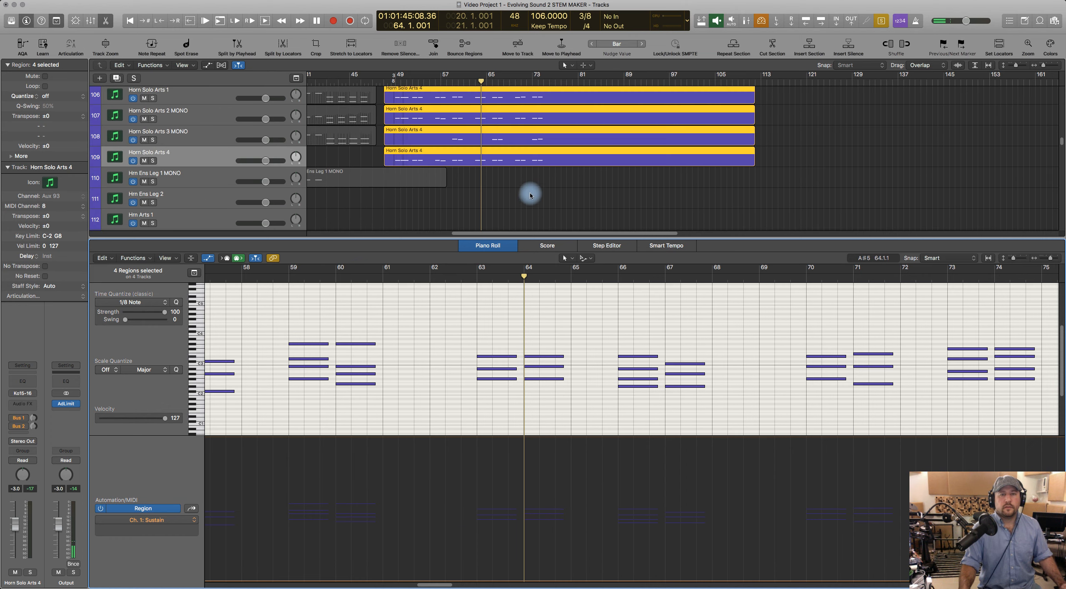
pyautogui.click(501, 108)
pyautogui.click(498, 119)
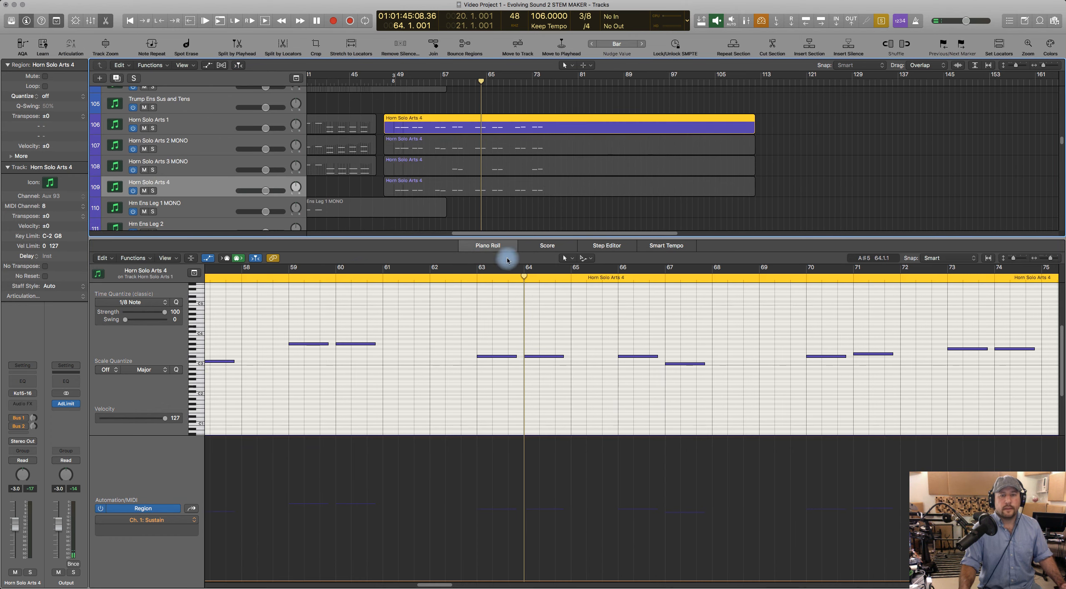
pyautogui.click(592, 582)
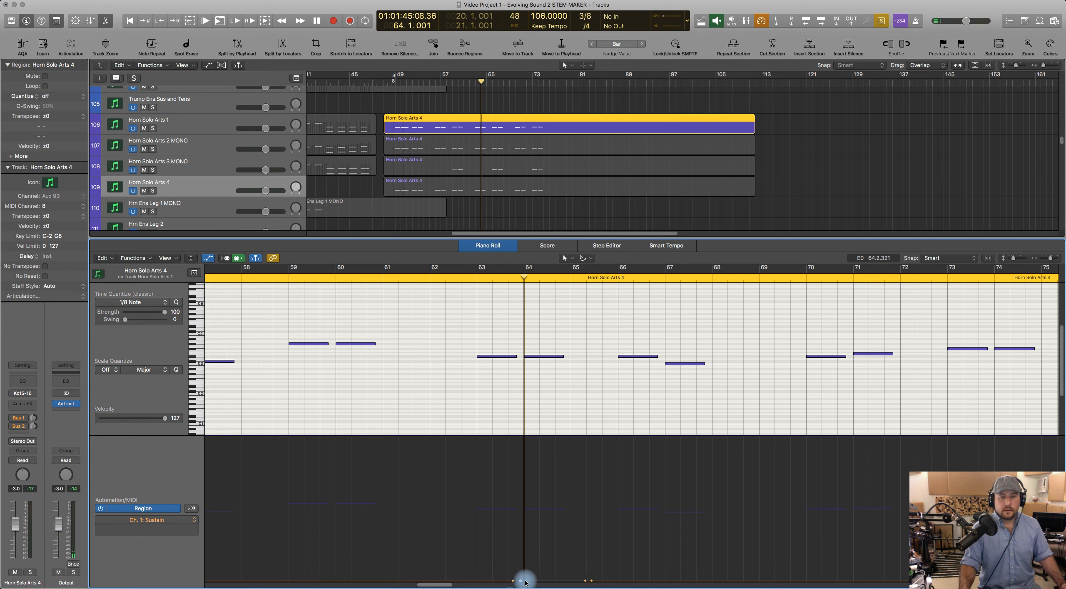
pyautogui.moveTo(526, 499); pyautogui.dragTo(528, 398)
# Step: Draw a sustain pedal block at 127 in the Horn Solo Arts 2 MONO region, from just before bar 64 to past bar 65
pyautogui.click(506, 140)
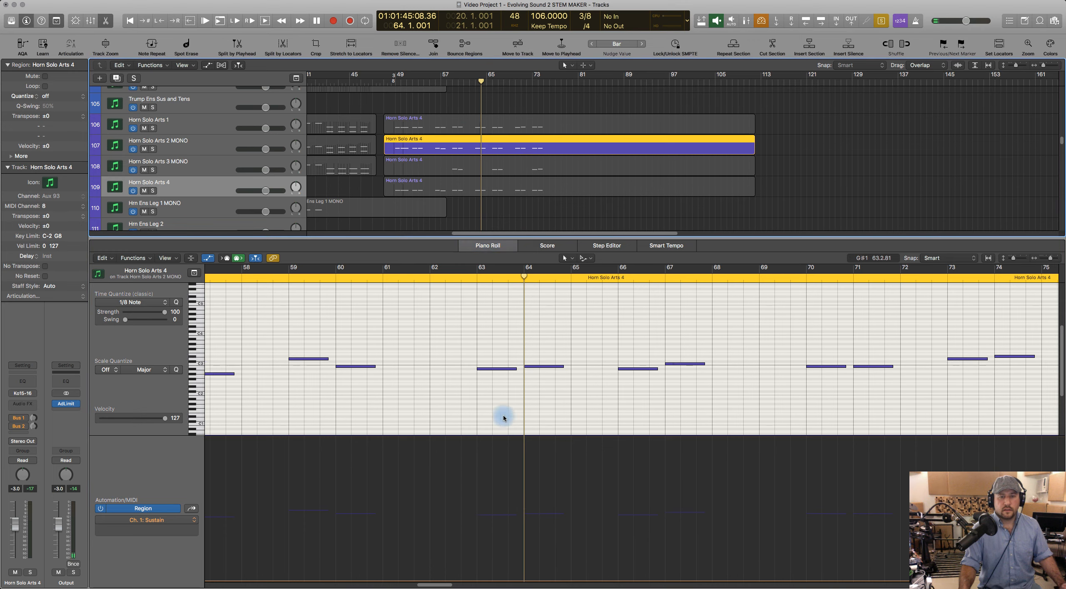
pyautogui.click(516, 581)
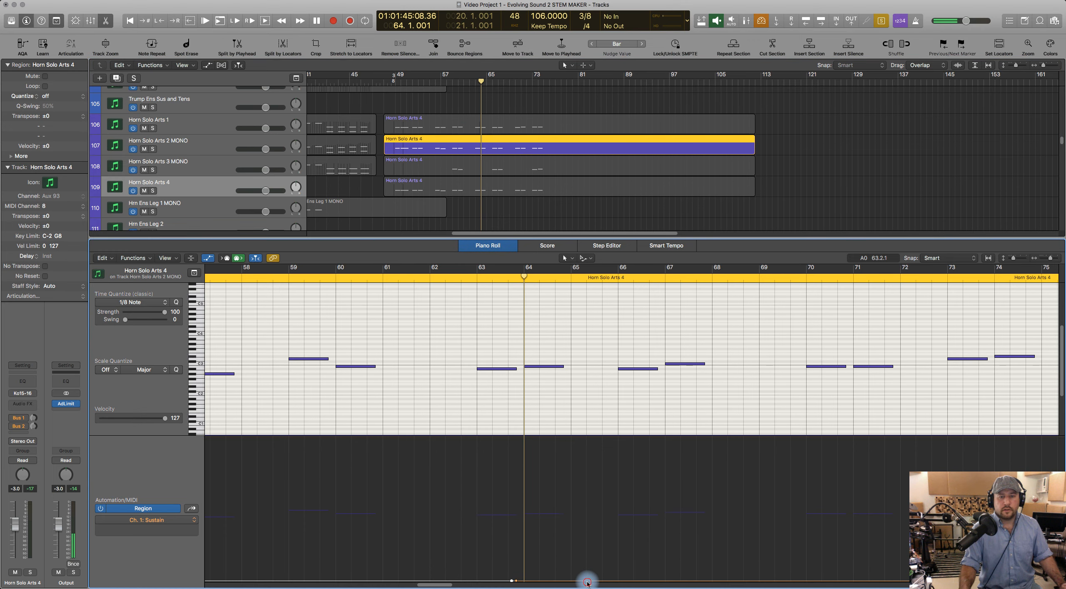
pyautogui.hscroll(-5, 437, 558)
pyautogui.hscroll(1, 651, 547)
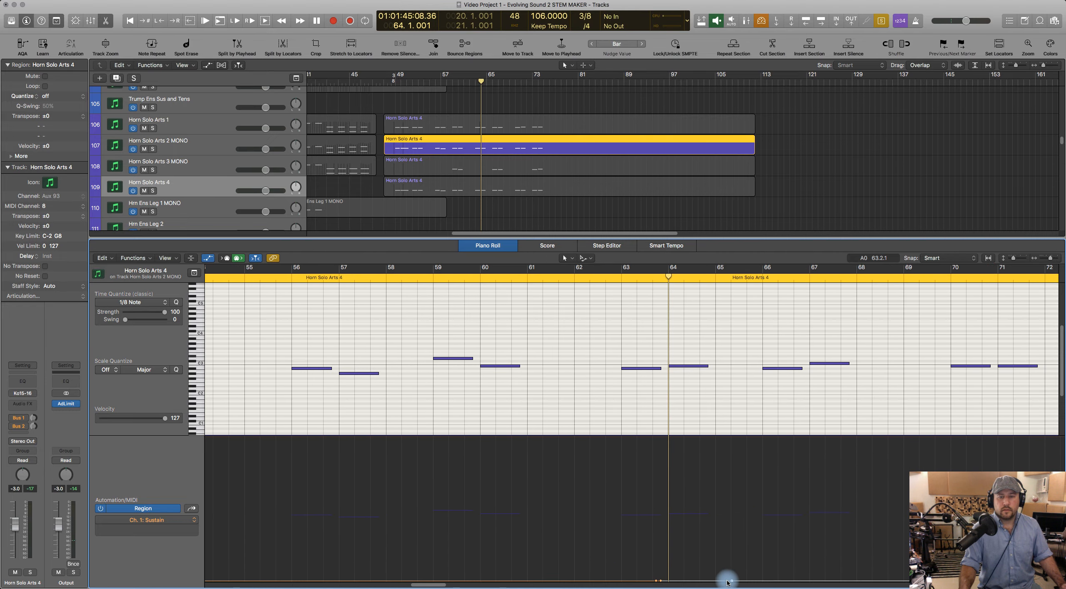
pyautogui.moveTo(662, 580); pyautogui.dragTo(661, 410)
pyautogui.moveTo(667, 356); pyautogui.dragTo(668, 352)
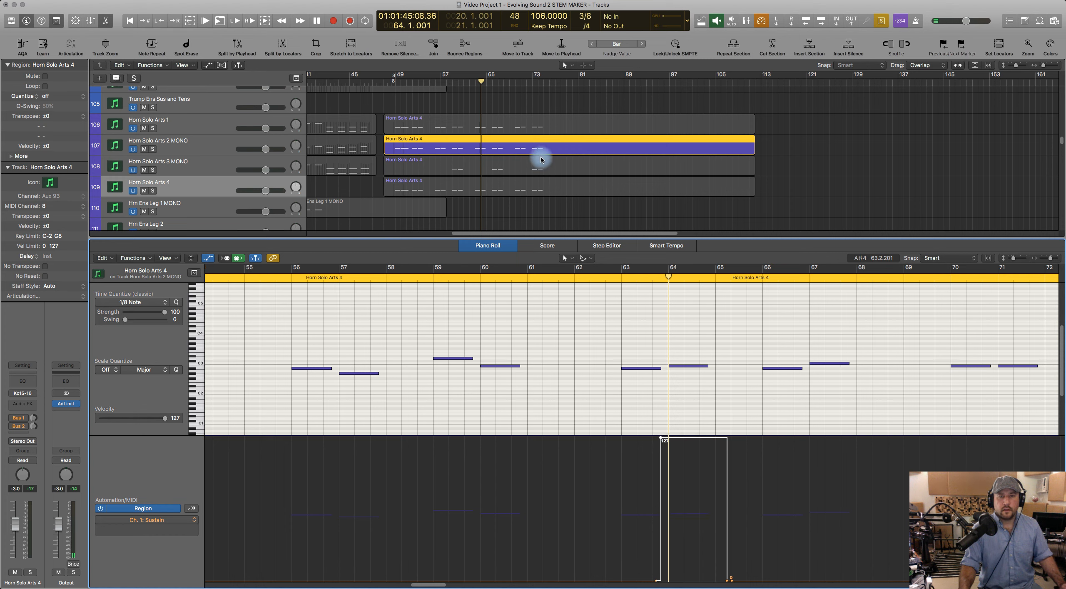
# Step: Check the Horn Solo Arts 3 MONO region, then draw sustain at 127 across the bar 64 note in the Horn Solo Arts 4 region
pyautogui.click(541, 160)
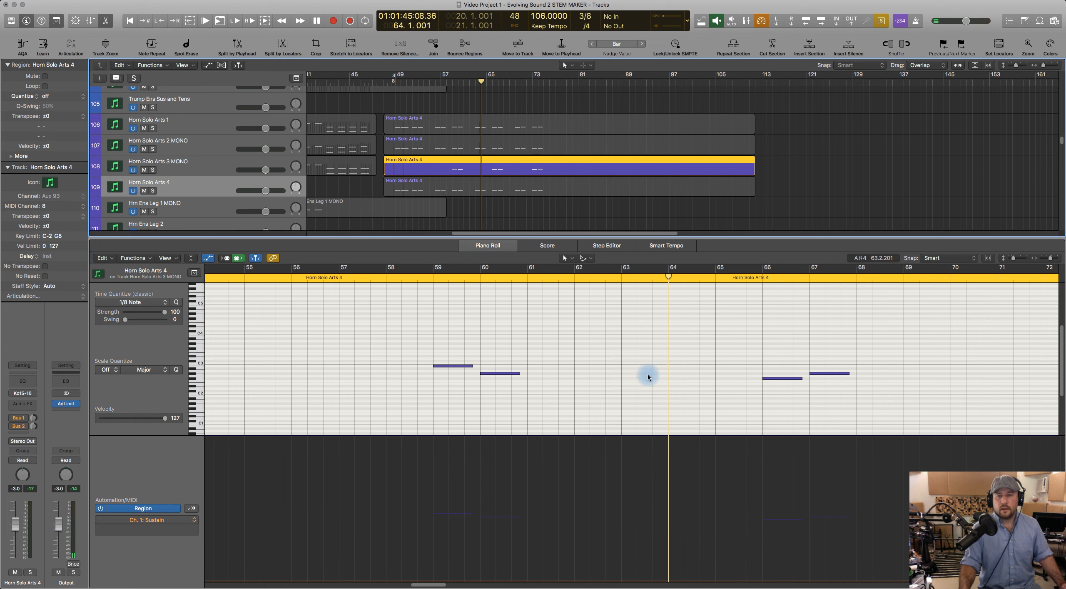
pyautogui.click(509, 186)
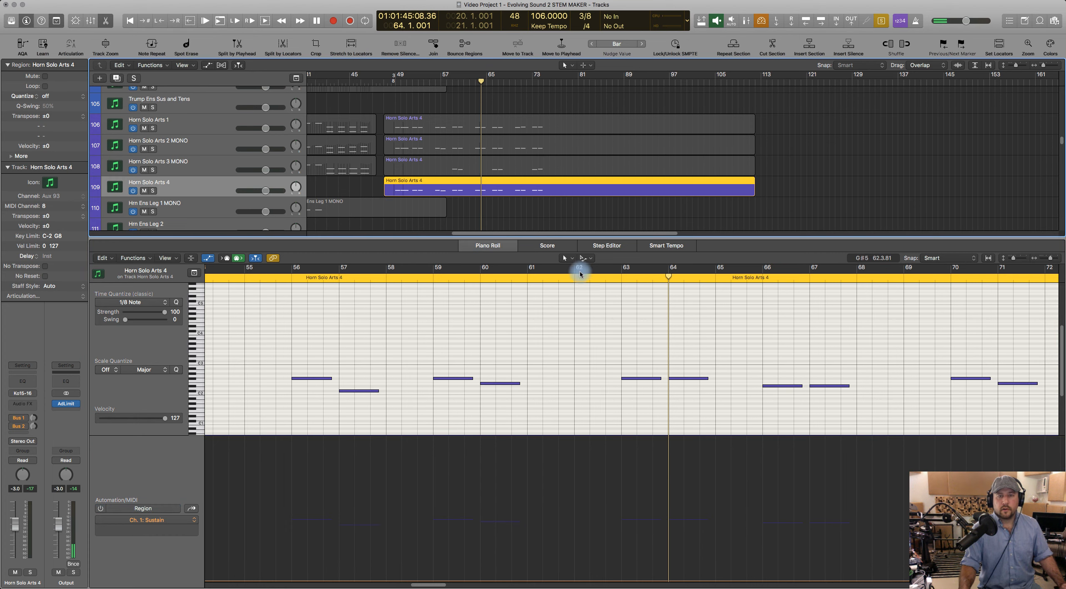
pyautogui.click(728, 581)
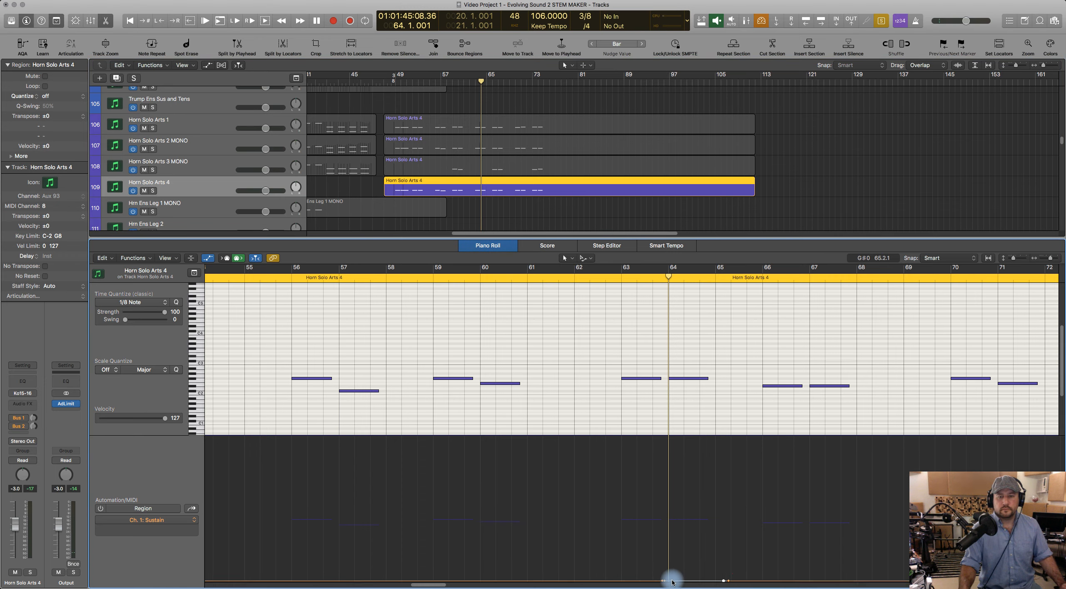
pyautogui.moveTo(674, 581); pyautogui.dragTo(674, 436)
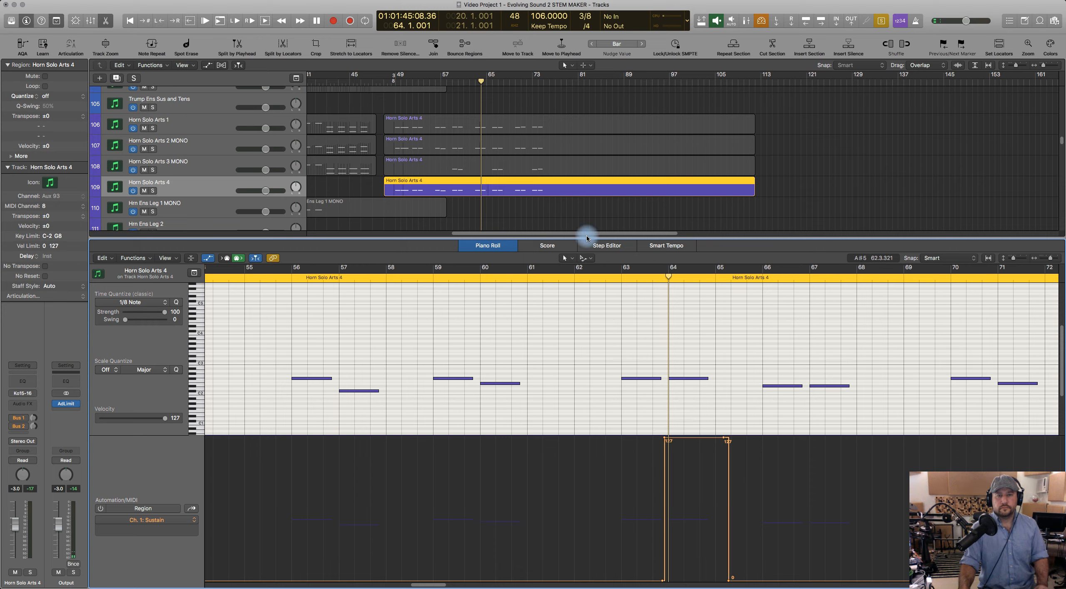
# Step: Add the other horn regions, Trom Solo Arts 3 and Tuba Leg to the note editor and play the passage from around bar 63
pyautogui.keyDown('shift'); pyautogui.click(498, 163); pyautogui.keyUp('shift')
pyautogui.keyDown('shift'); pyautogui.click(486, 141); pyautogui.keyUp('shift')
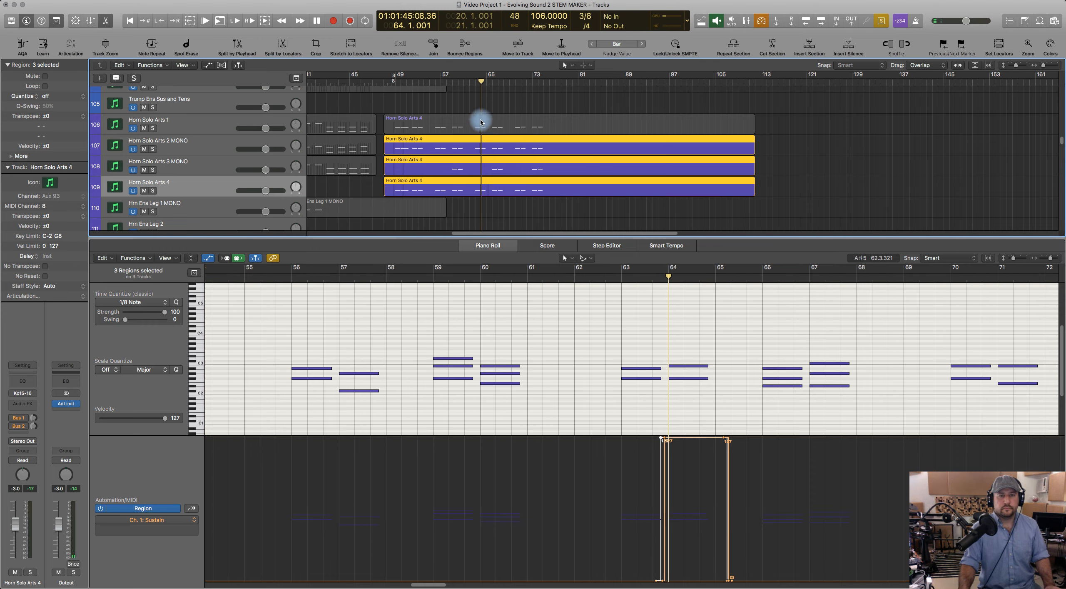
pyautogui.keyDown('shift'); pyautogui.click(478, 120); pyautogui.keyUp('shift')
pyautogui.scroll(-5, 562, 193)
pyautogui.scroll(-8, 562, 193)
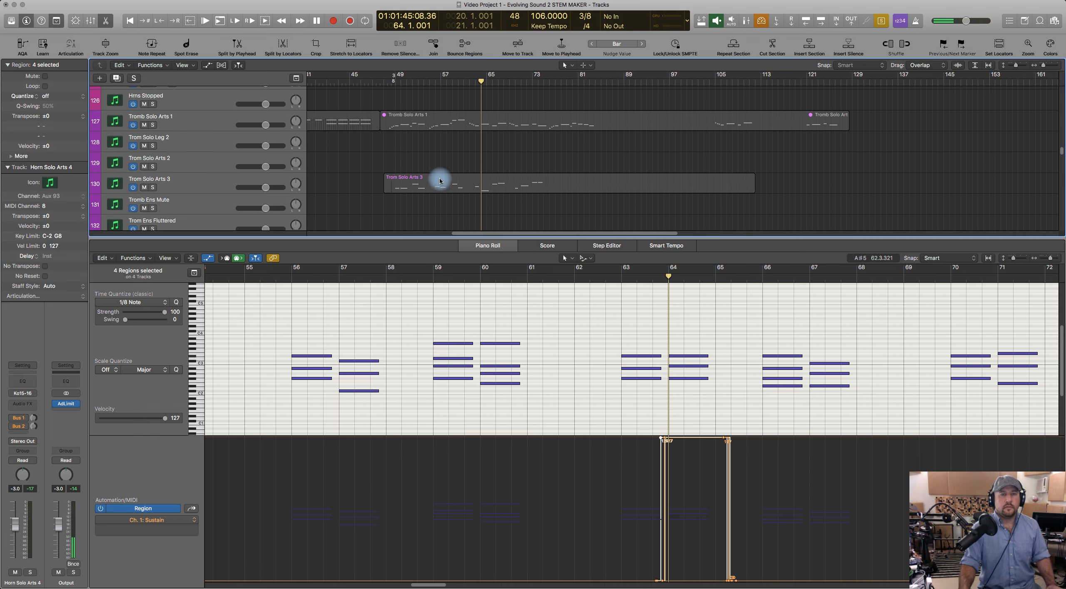
pyautogui.keyDown('shift'); pyautogui.click(440, 180); pyautogui.keyUp('shift')
pyautogui.scroll(-3, 441, 180)
pyautogui.keyDown('shift'); pyautogui.click(440, 200); pyautogui.keyUp('shift')
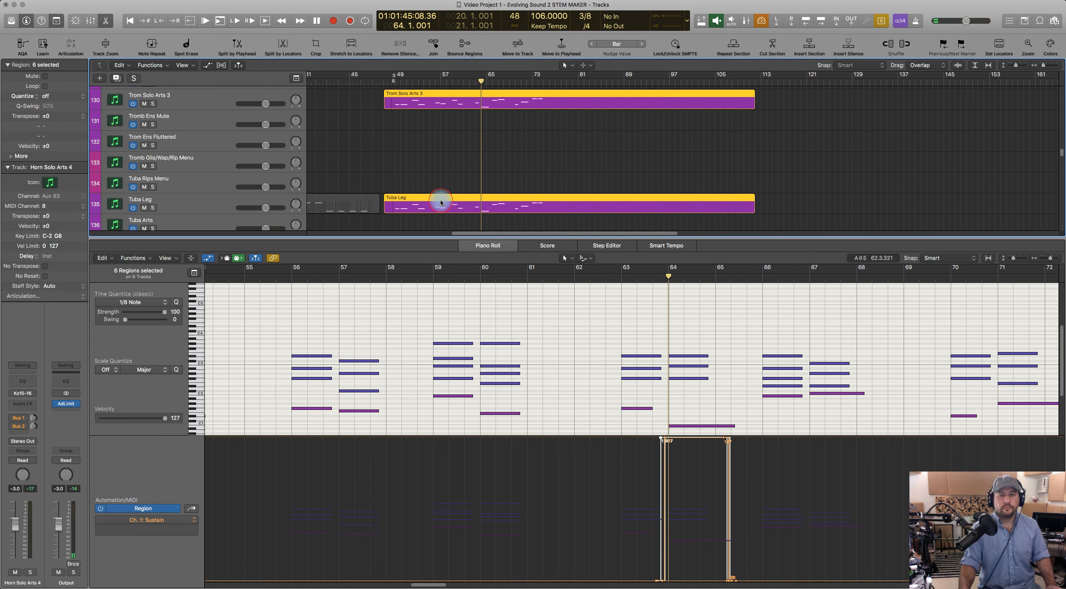
pyautogui.press('space')
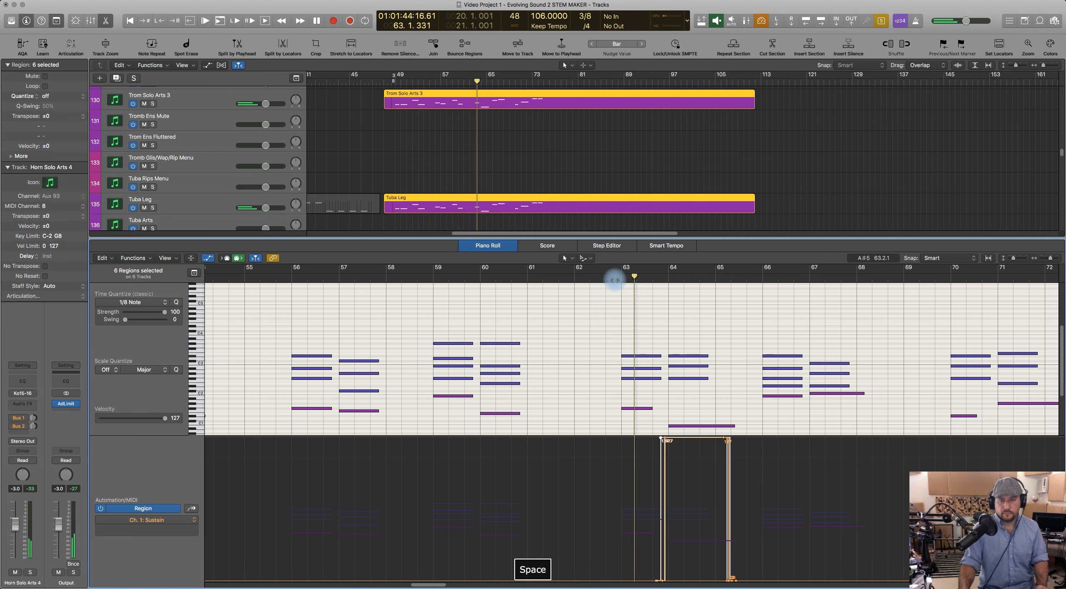
pyautogui.press('space')
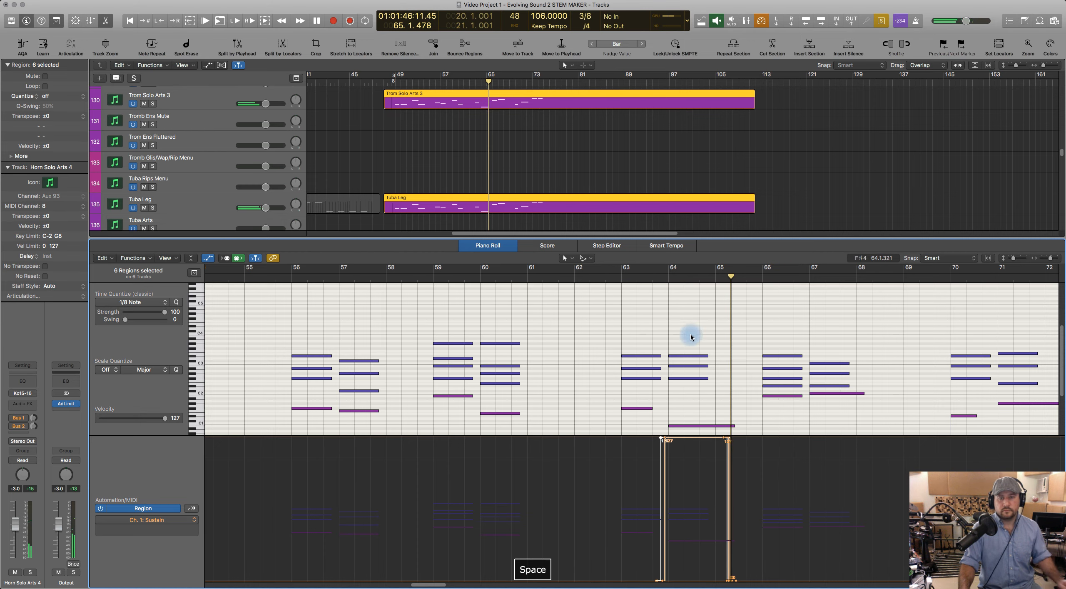
# Step: Lengthen the three horn notes at bar 64 to end with the low brass note and play back from just before bar 63
pyautogui.hscroll(3, 622, 317)
pyautogui.moveTo(622, 317); pyautogui.dragTo(671, 368)
pyautogui.click(550, 276)
pyautogui.press('space')
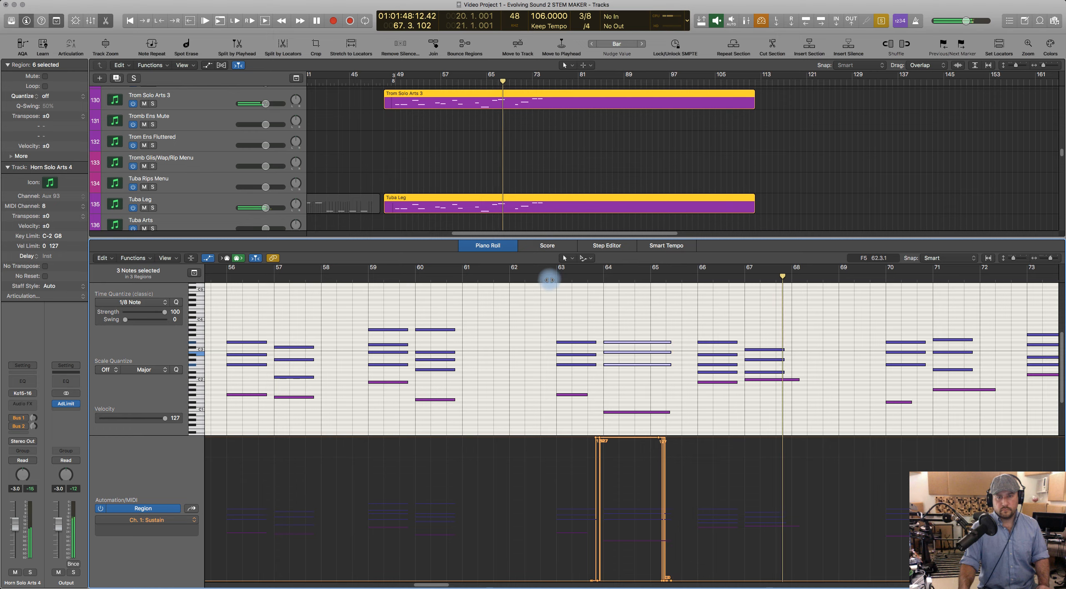
pyautogui.press('space')
pyautogui.click(545, 278)
pyautogui.press('space')
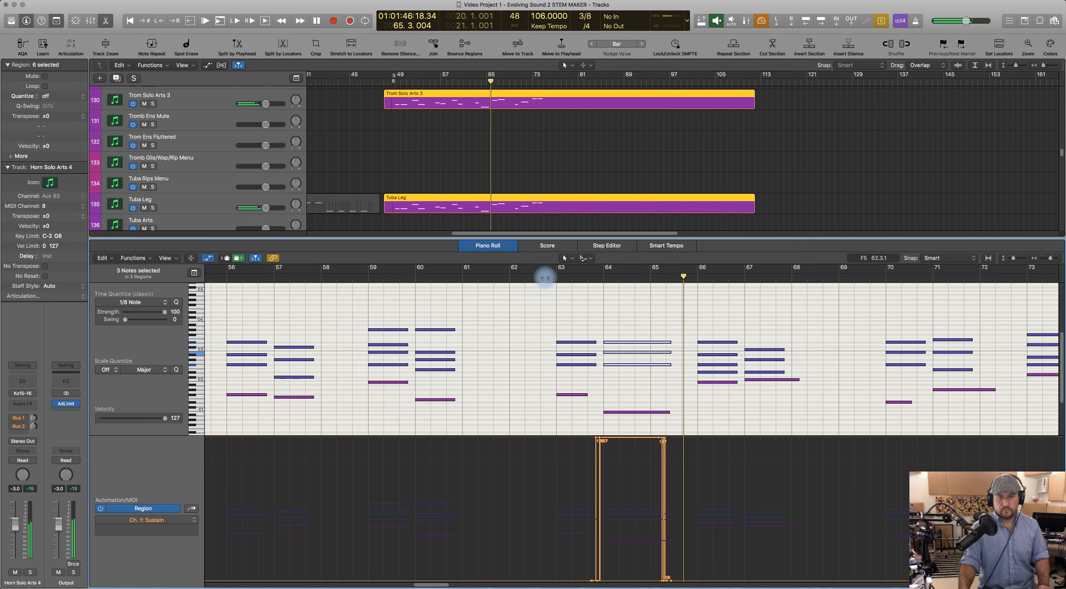
# Step: Stop playback, select the five-note brass chord at bar 64, and lengthen its notes to end just before bar 66
pyautogui.press('space')
pyautogui.hscroll(3, 647, 329)
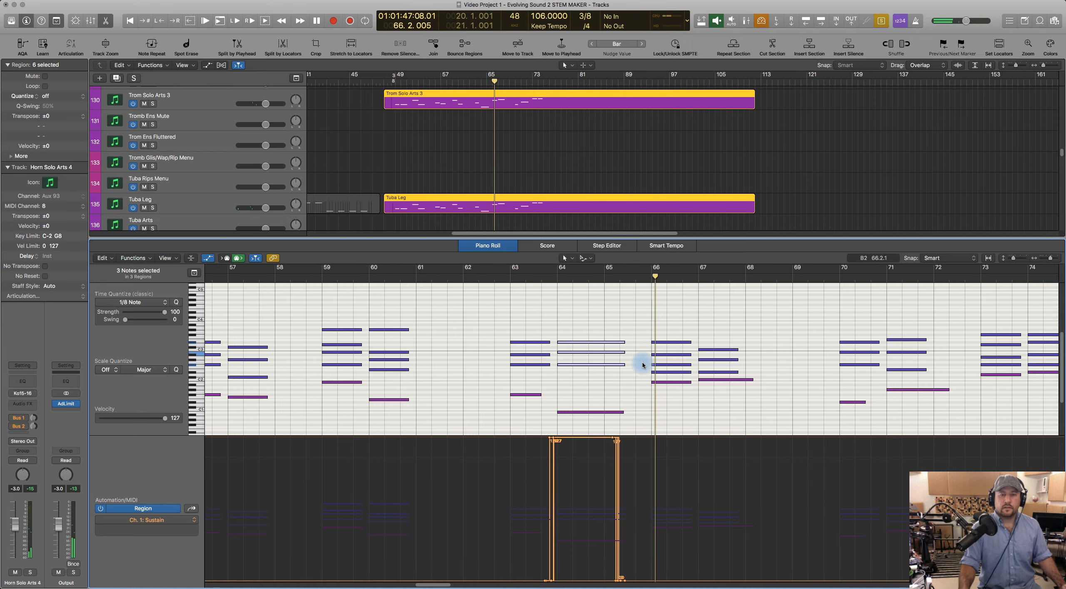
pyautogui.scroll(-2, 642, 362)
pyautogui.moveTo(547, 313); pyautogui.dragTo(627, 396)
# Step: Audition the lengthened brass chord twice, starting playback just before bar 63 each time
pyautogui.click(483, 276)
pyautogui.press('space')
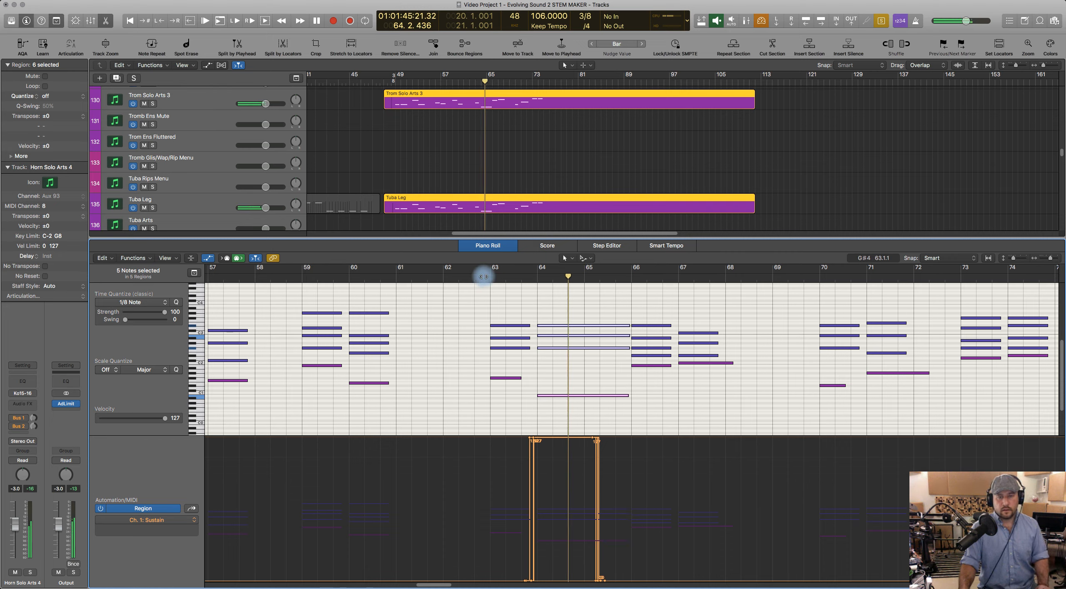
pyautogui.press('space')
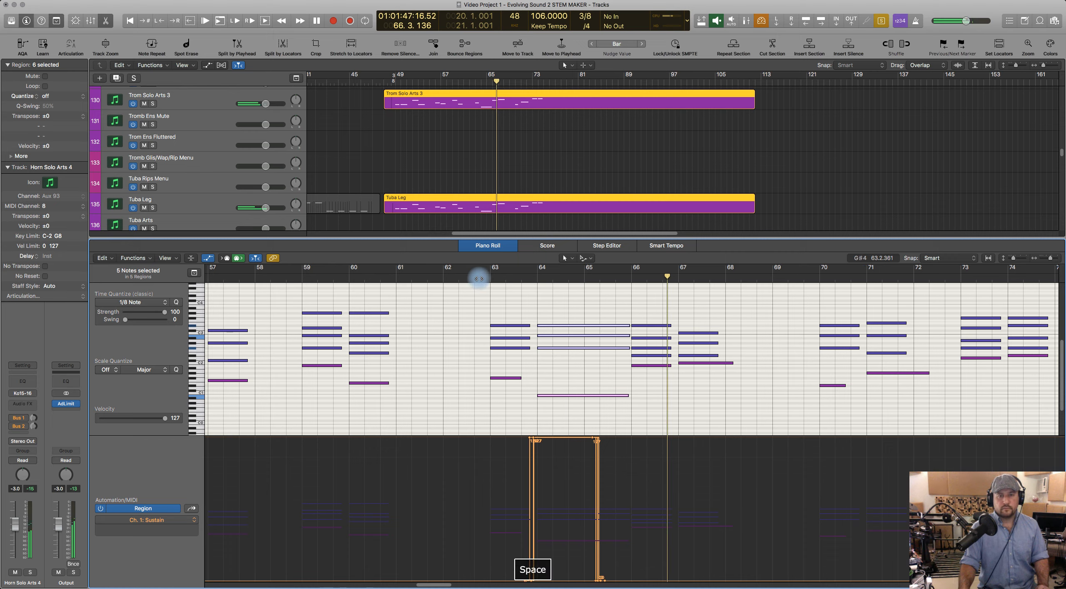
pyautogui.click(479, 275)
pyautogui.press('space')
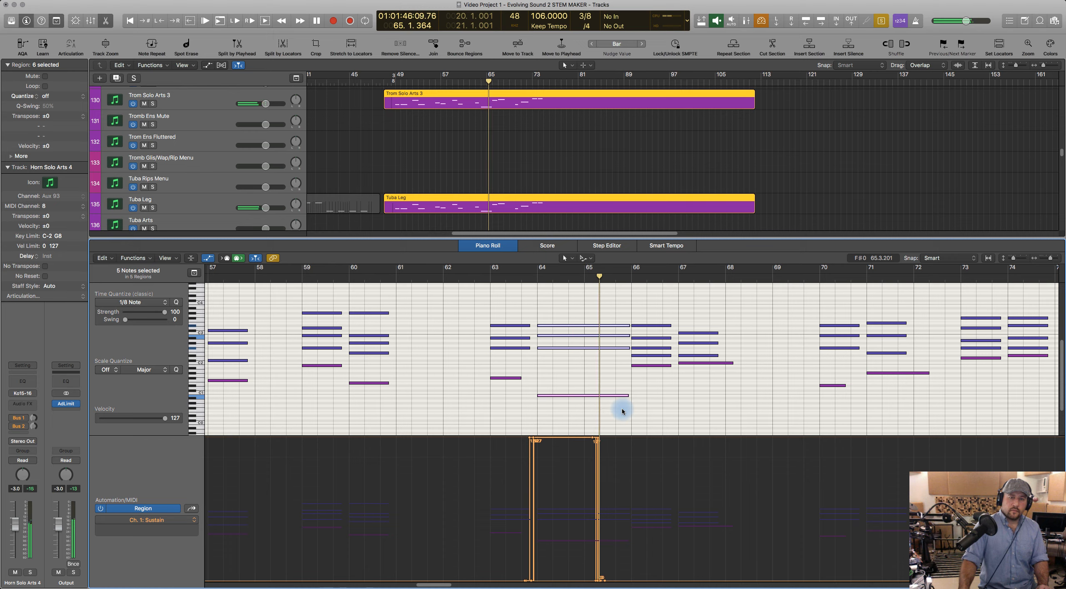
pyautogui.press('space')
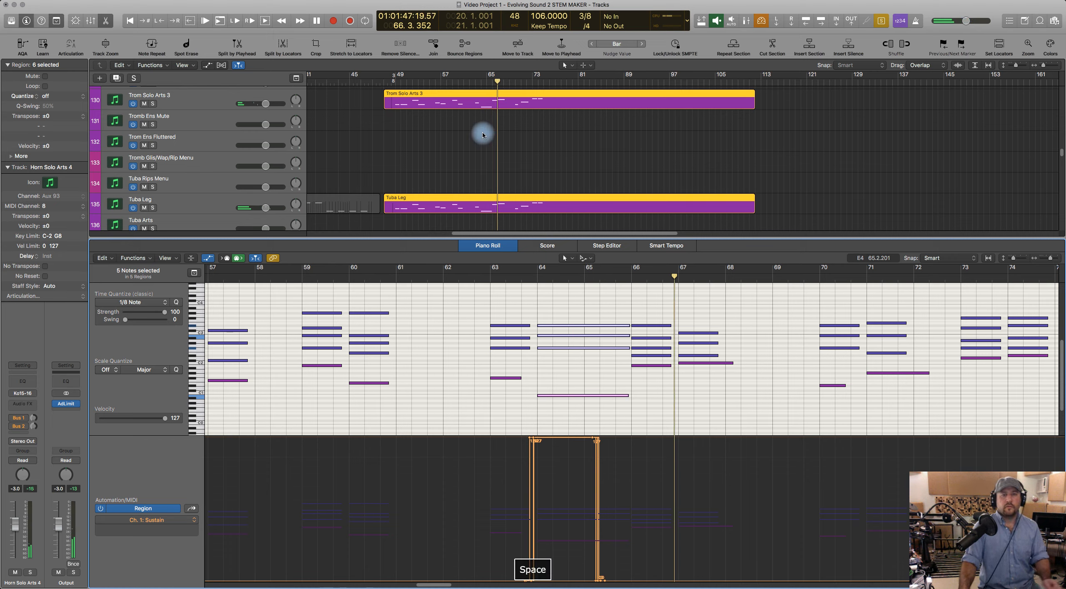
# Step: Clear the region selection and select only the Trom Solo Arts 3 and Tuba Leg regions
pyautogui.scroll(3, 523, 162)
pyautogui.scroll(10, 524, 163)
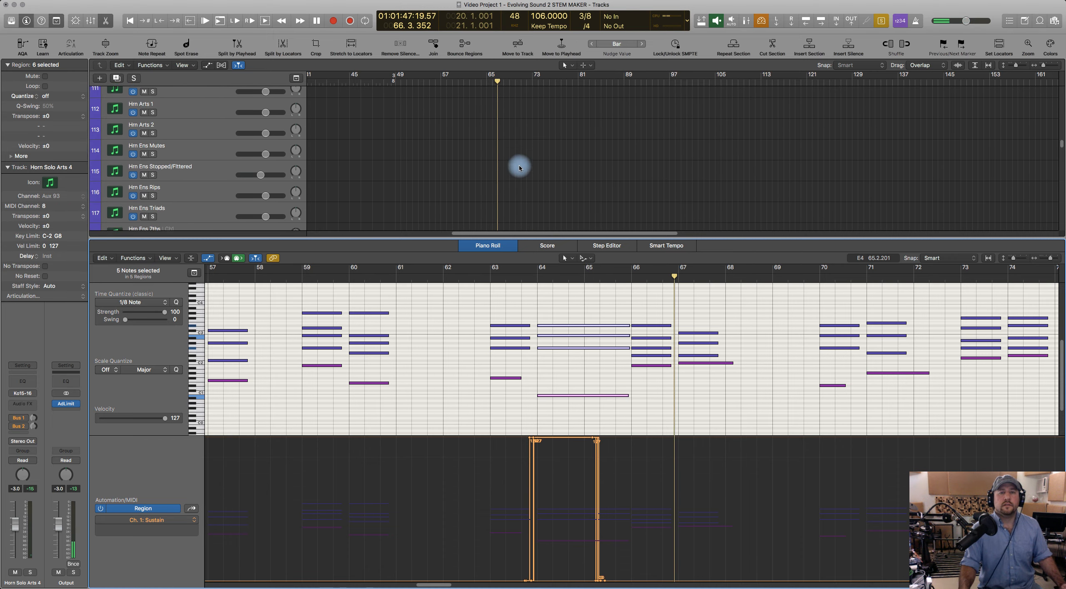
pyautogui.click(513, 168)
pyautogui.scroll(-13, 517, 166)
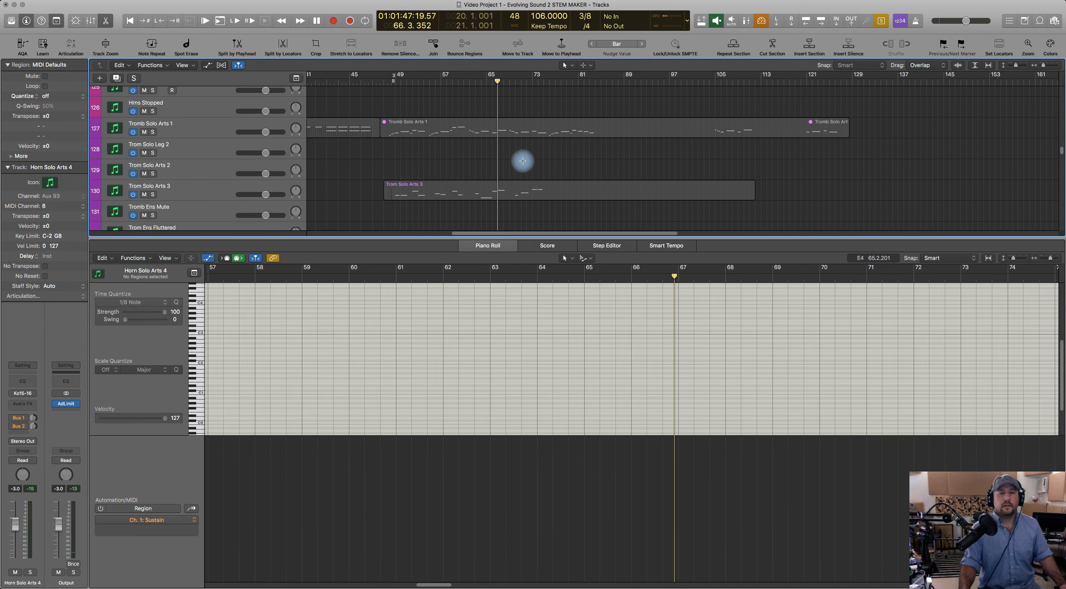
pyautogui.scroll(1, 458, 122)
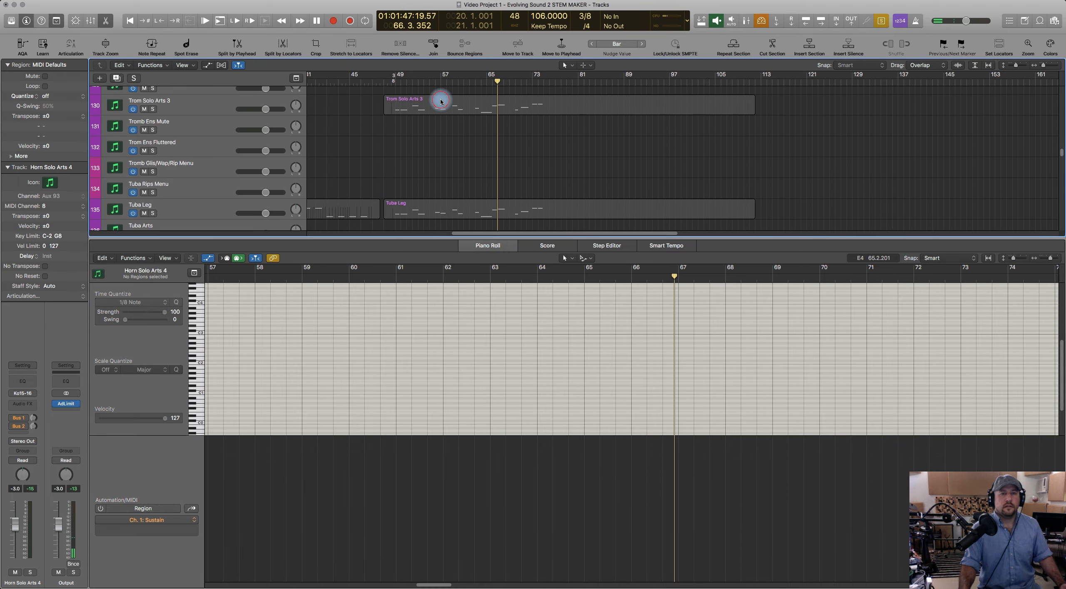
pyautogui.click(441, 101)
pyautogui.keyDown('shift'); pyautogui.click(449, 206); pyautogui.keyUp('shift')
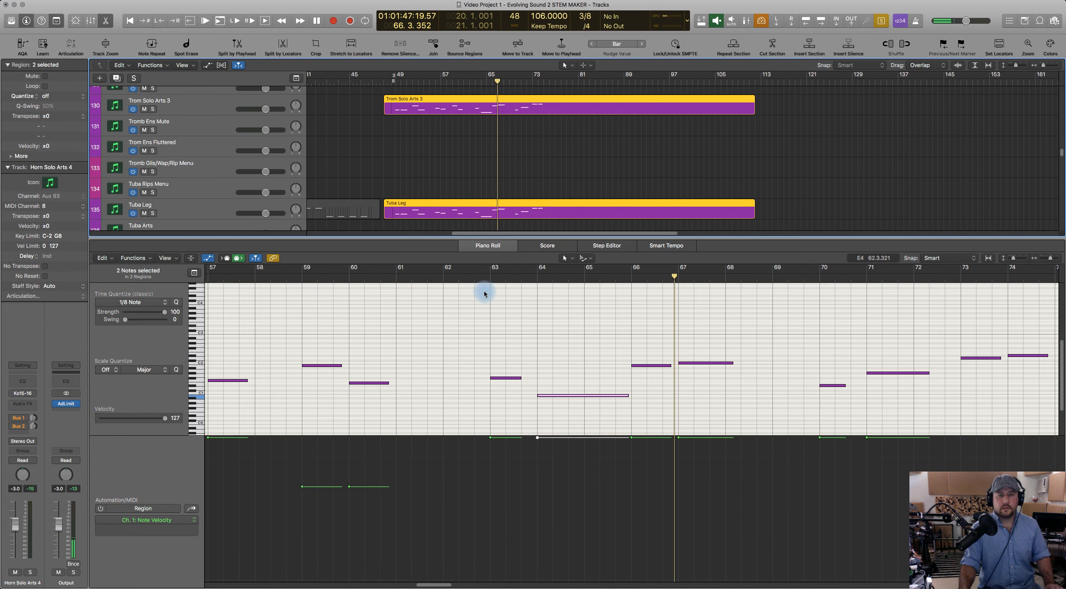
# Step: Audition the trombone and tuba lines from just before bar 63 through bar 66
pyautogui.click(480, 277)
pyautogui.press('space')
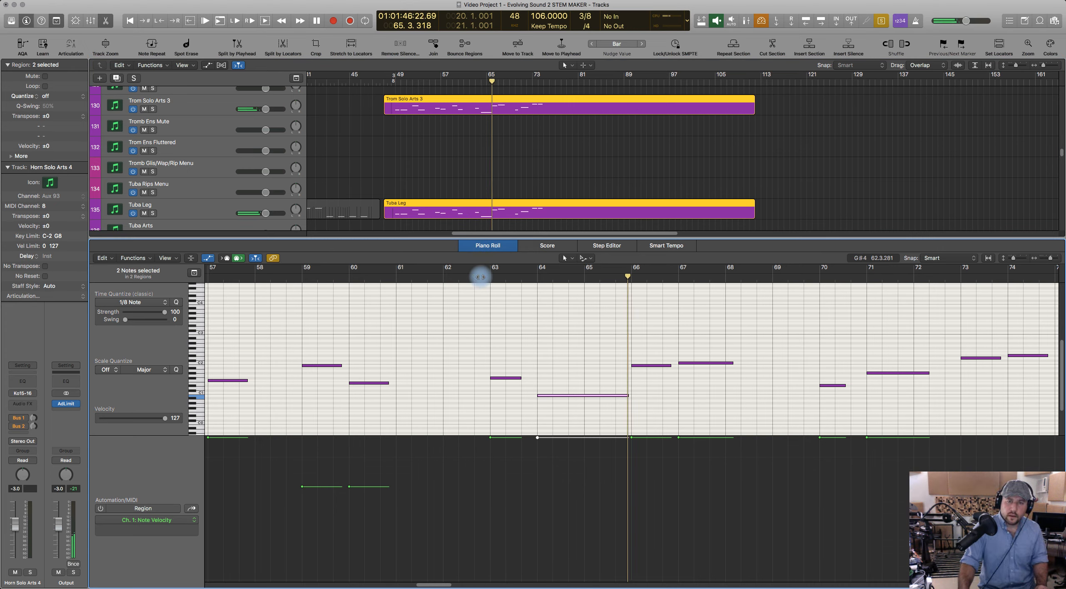
pyautogui.press('space')
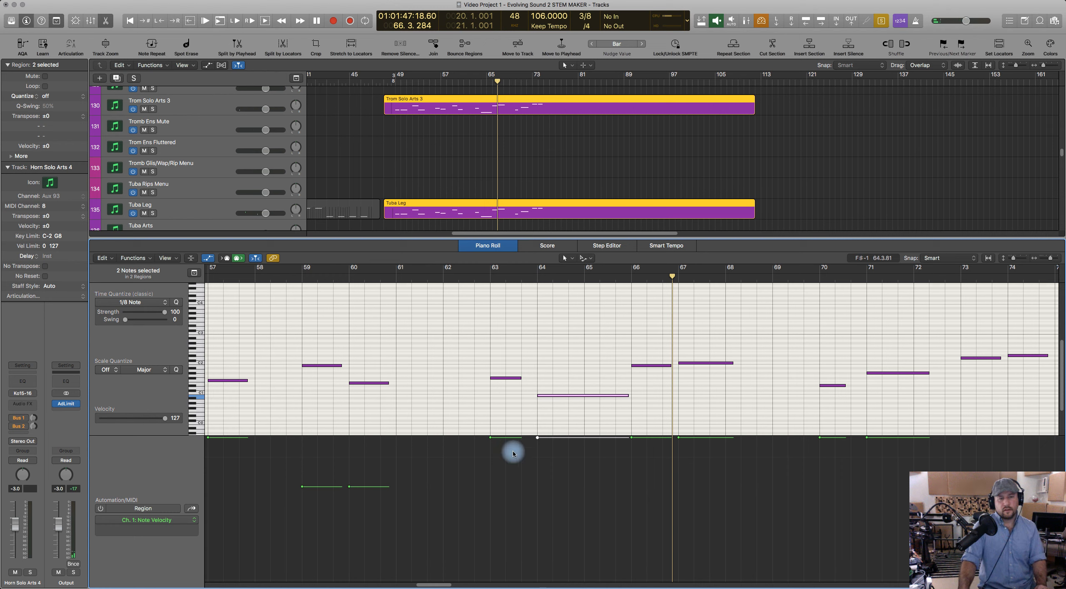
# Step: Isolate the Tuba Leg region and raise its modulation automation to the maximum from the first point
pyautogui.click(192, 509)
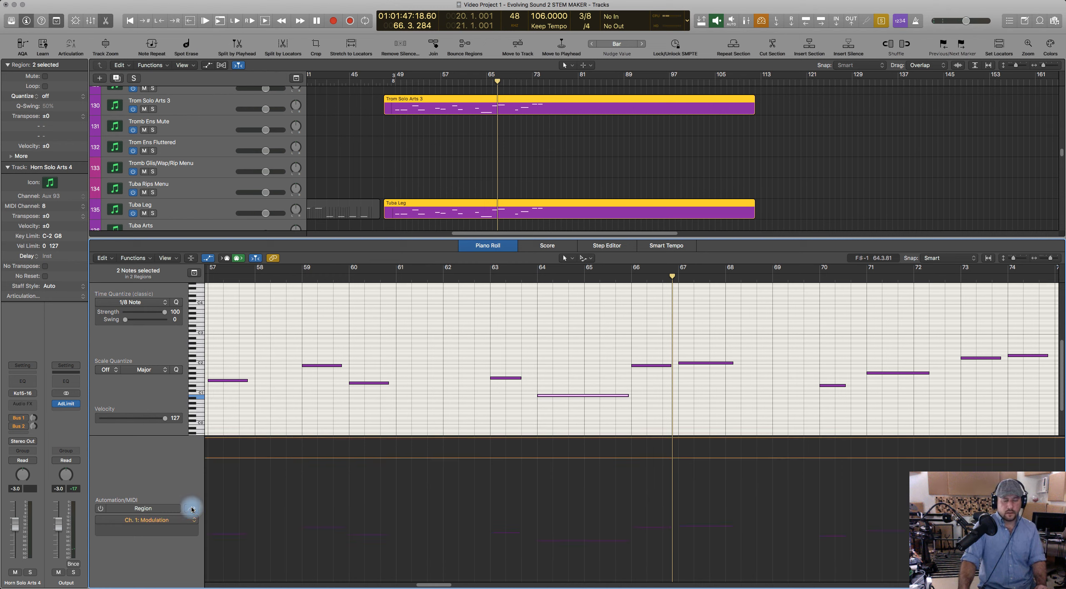
pyautogui.click(192, 508)
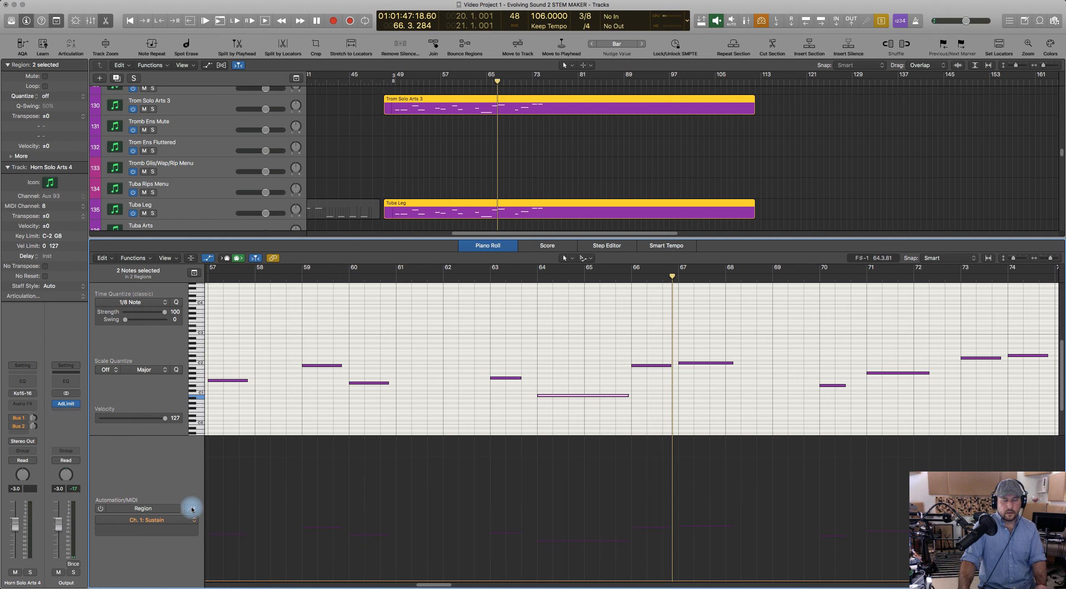
pyautogui.click(431, 189)
pyautogui.click(427, 208)
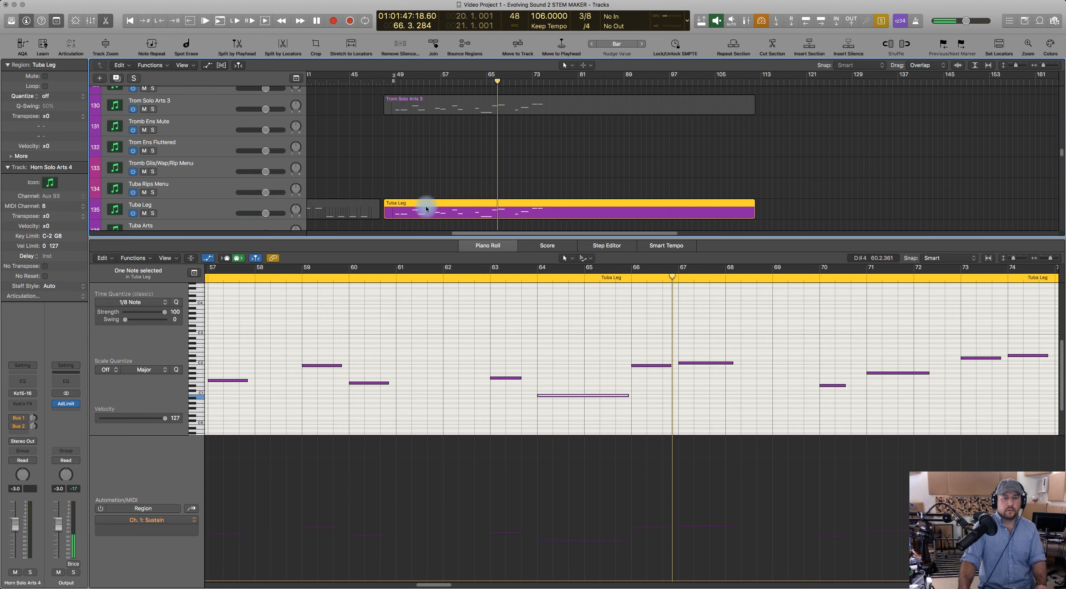
pyautogui.click(192, 508)
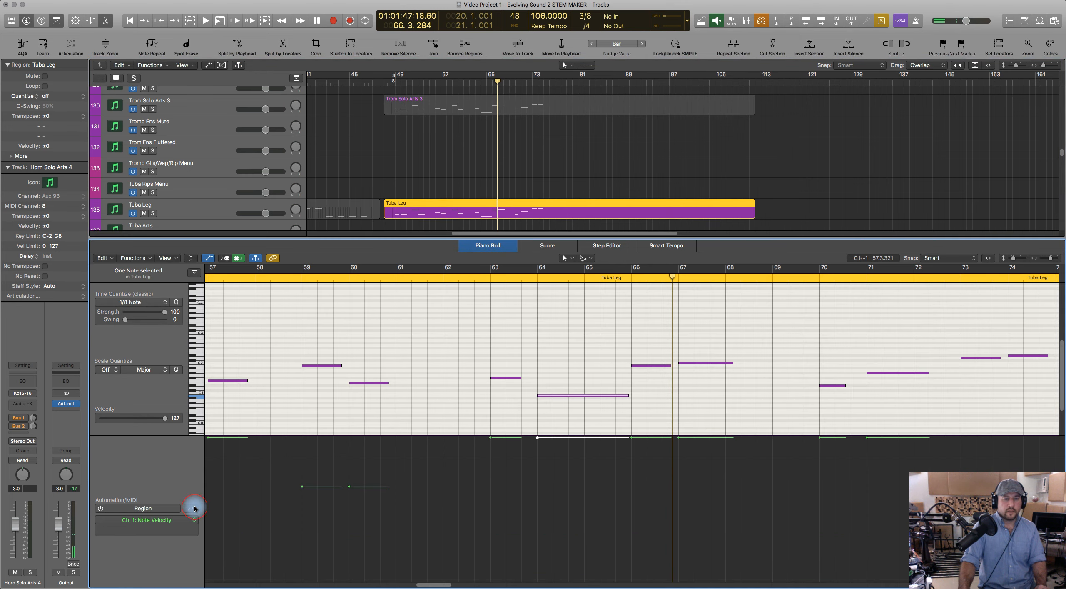
pyautogui.click(194, 509)
pyautogui.press('super+Left')
pyautogui.press('super+Left')
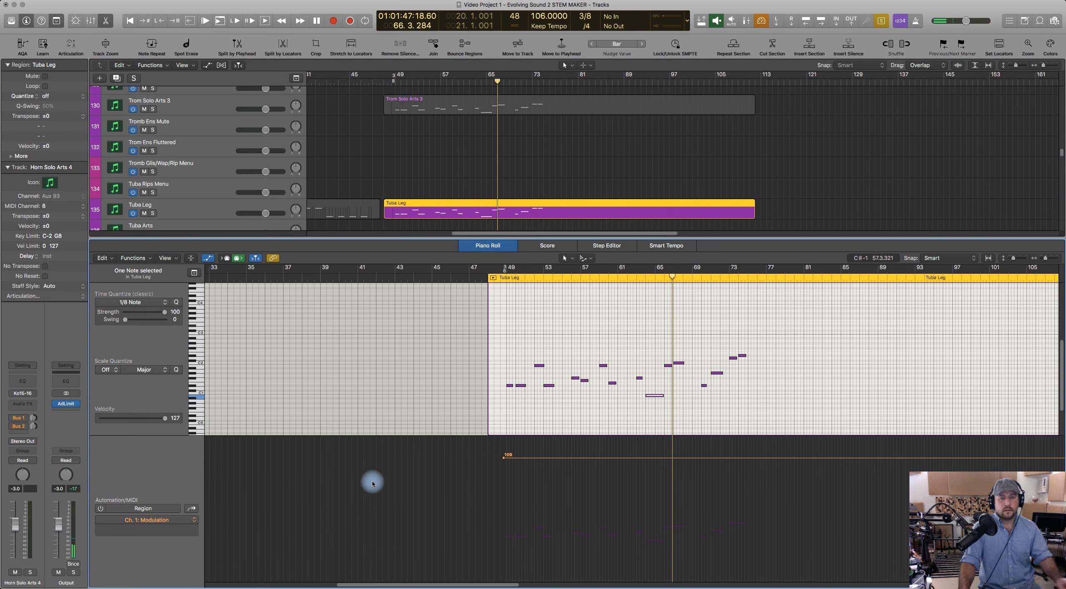
pyautogui.moveTo(503, 458); pyautogui.dragTo(503, 436)
# Step: Add Trom Solo Arts 3 back to the selection and play both low brass regions from about bar 63
pyautogui.keyDown('shift'); pyautogui.click(504, 103); pyautogui.keyUp('shift')
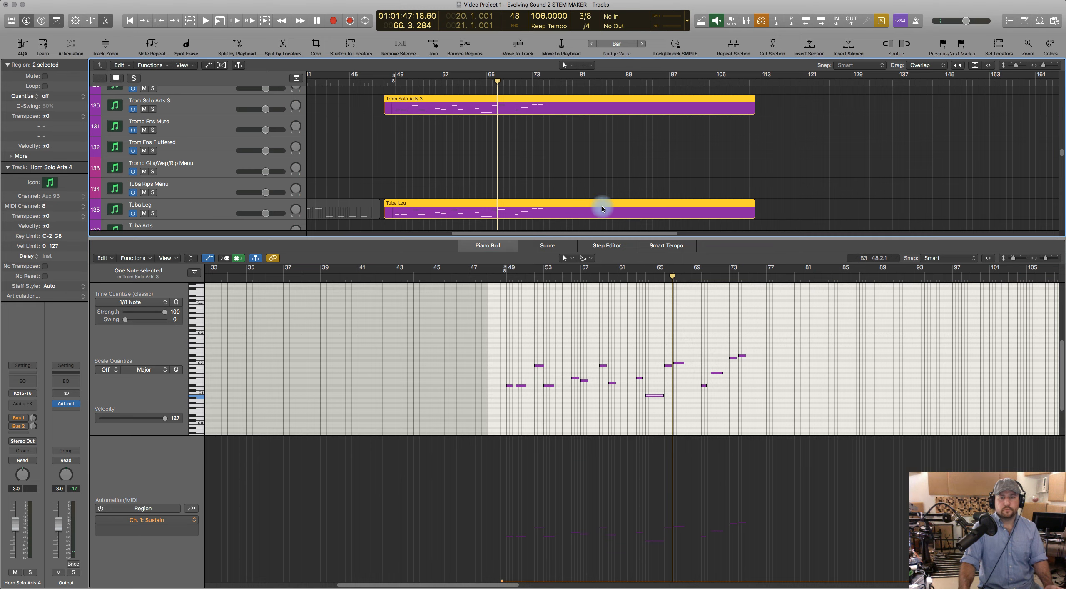
pyautogui.click(640, 275)
pyautogui.press('space')
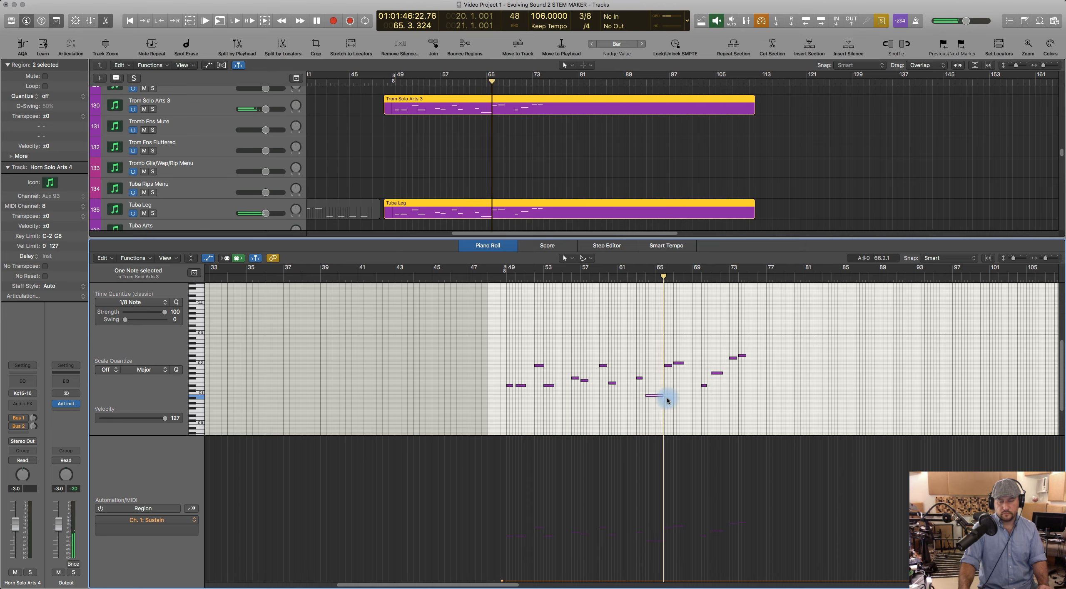
pyautogui.press('space')
# Step: Inspect the modulation and sustain automation of the trombone and tuba regions around bars 55 to 76
pyautogui.press('super+Right')
pyautogui.press('super+Right')
pyautogui.press('super+Right')
pyautogui.press('super+Right')
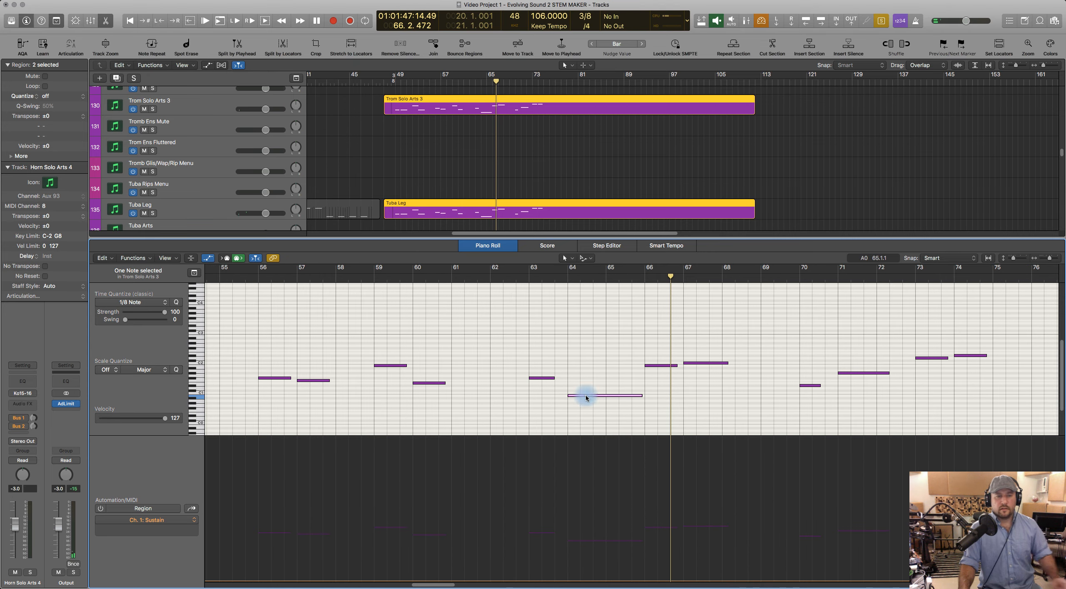
pyautogui.click(189, 508)
pyautogui.click(190, 508)
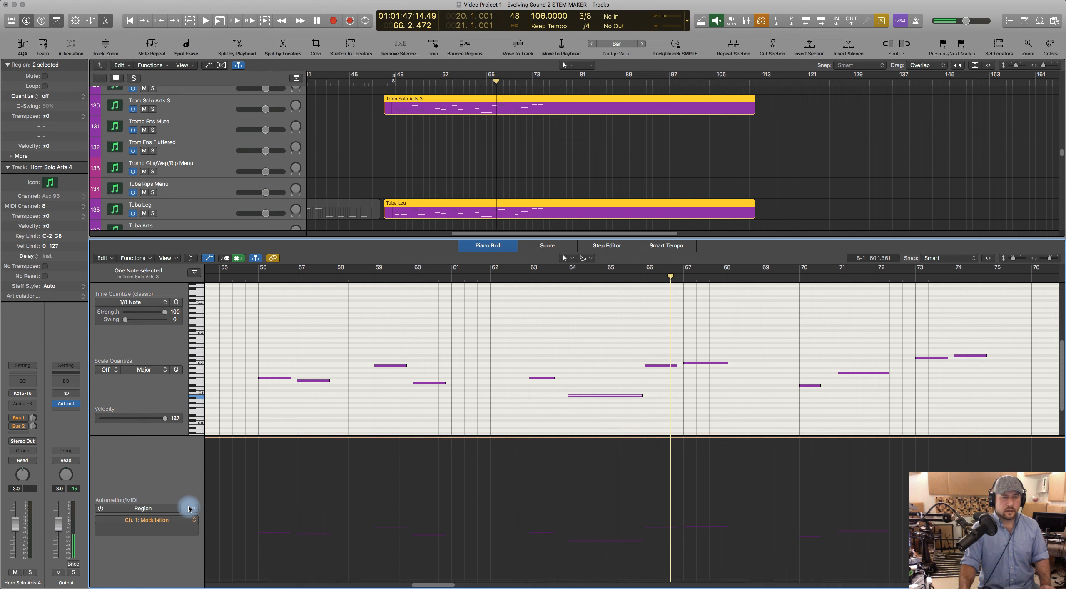
pyautogui.click(189, 508)
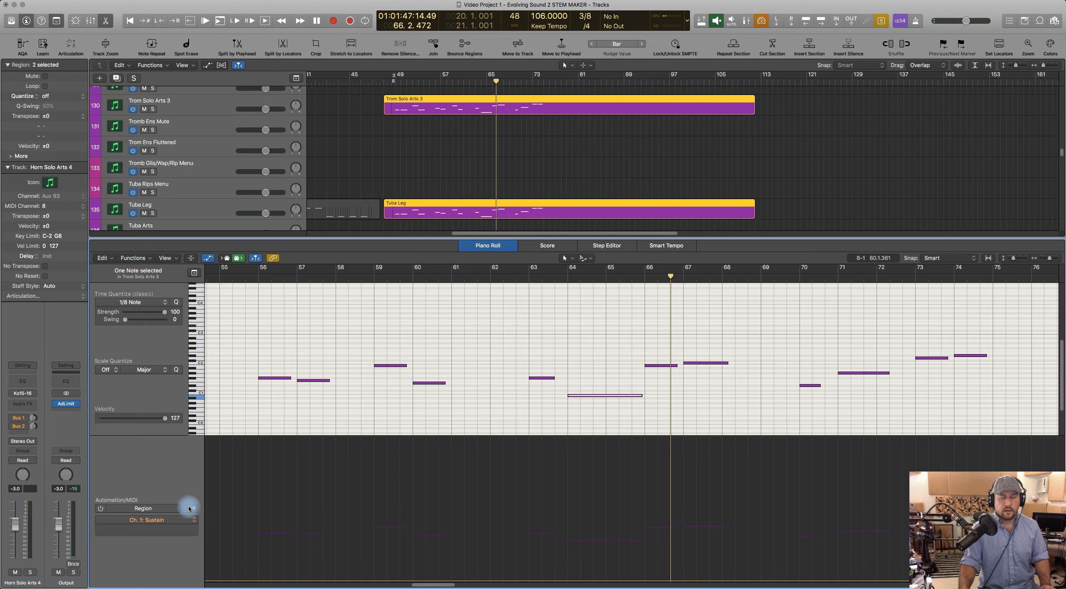
# Step: Replay the trombone and tuba passage from just before bar 63 to check the held note at bar 64
pyautogui.click(518, 279)
pyautogui.press('space')
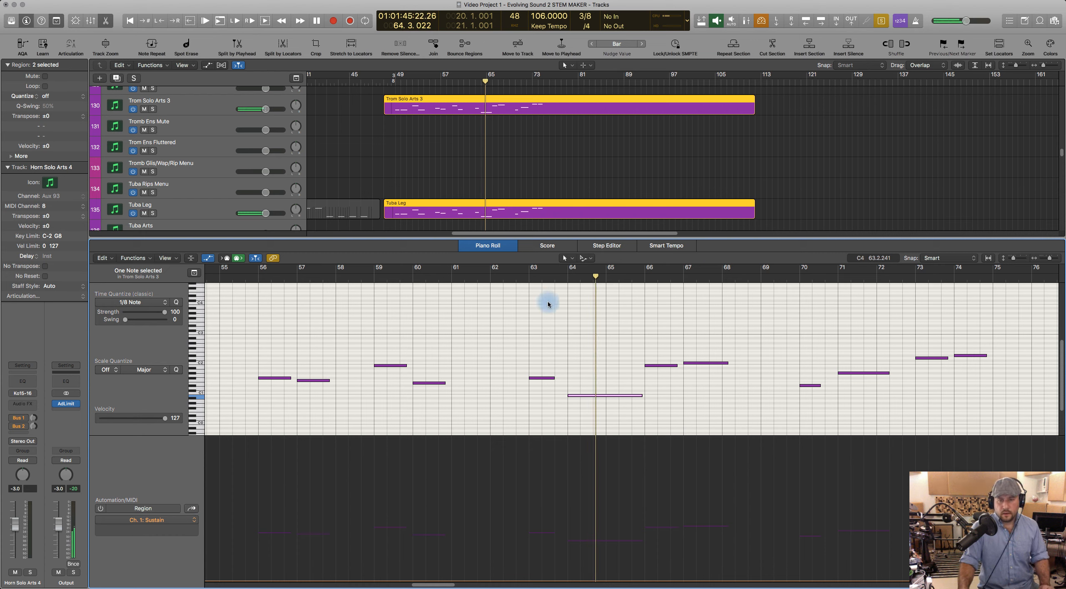
pyautogui.press('space')
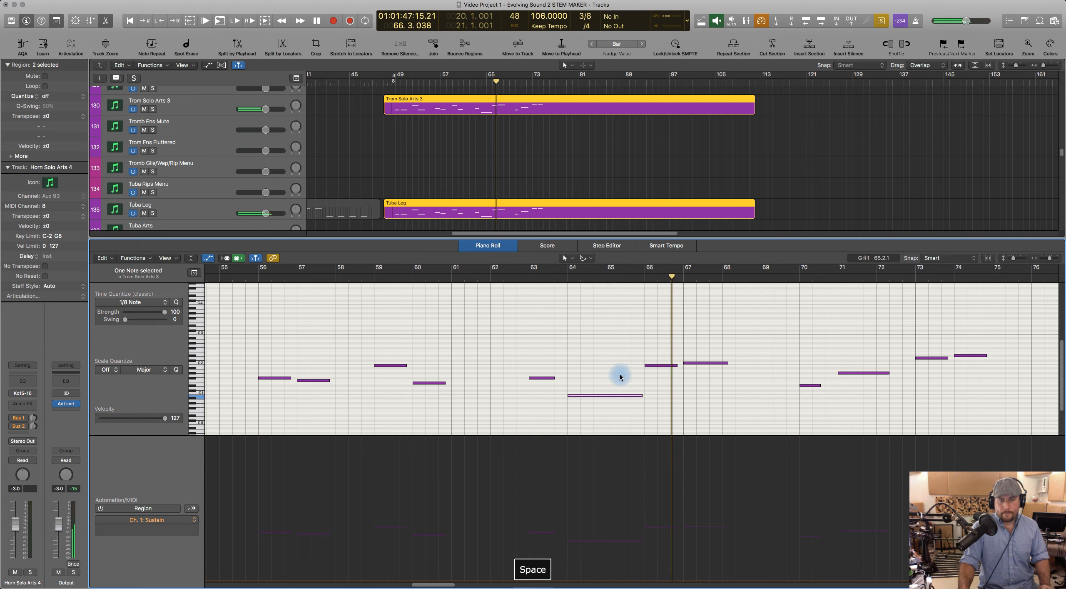
# Step: Select both low brass notes at bar 64, try extending them to bar 66, and trim them to end slightly before it
pyautogui.click(649, 414)
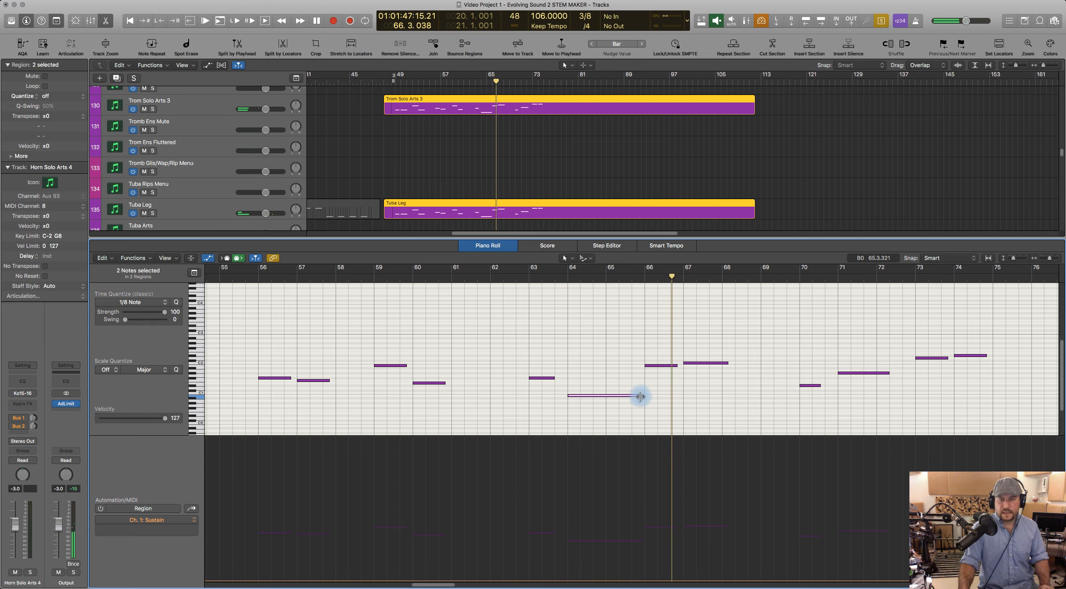
pyautogui.moveTo(641, 396); pyautogui.dragTo(644, 396)
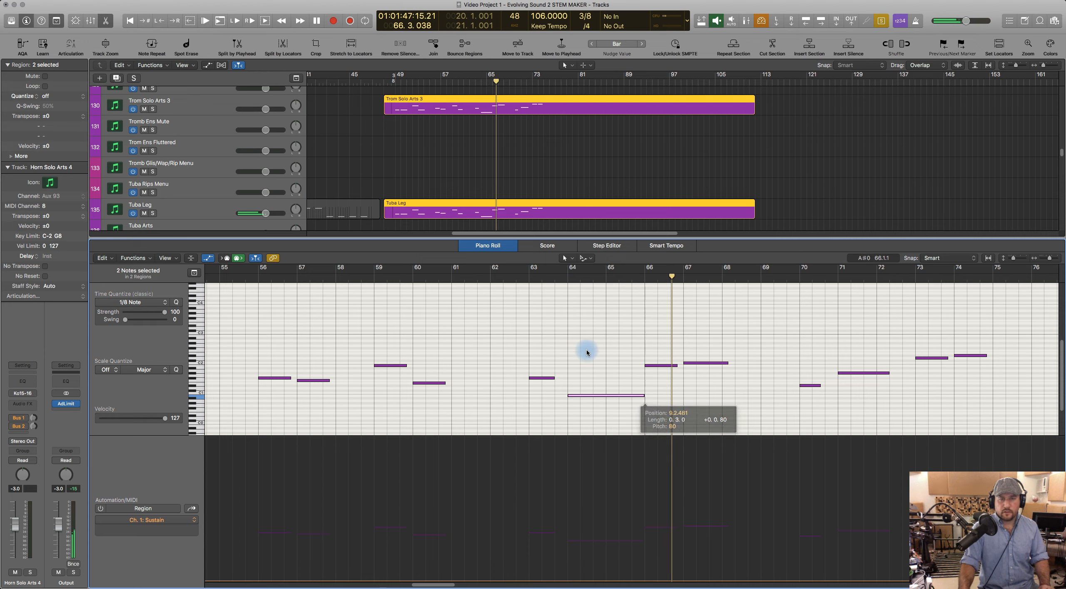
pyautogui.click(524, 280)
pyautogui.press('space')
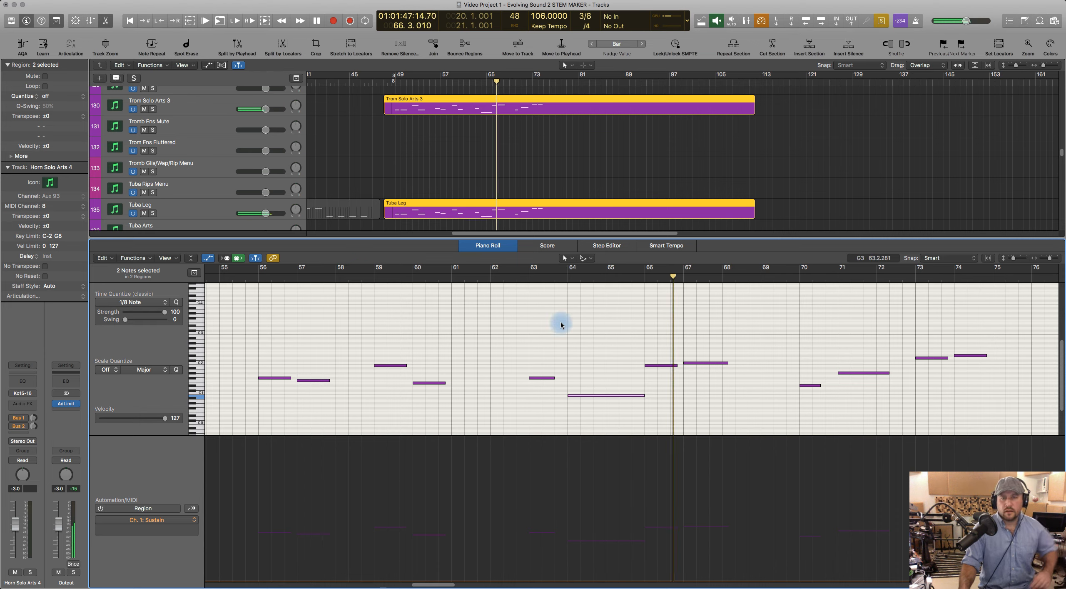
pyautogui.press('space')
pyautogui.moveTo(643, 396); pyautogui.dragTo(639, 395)
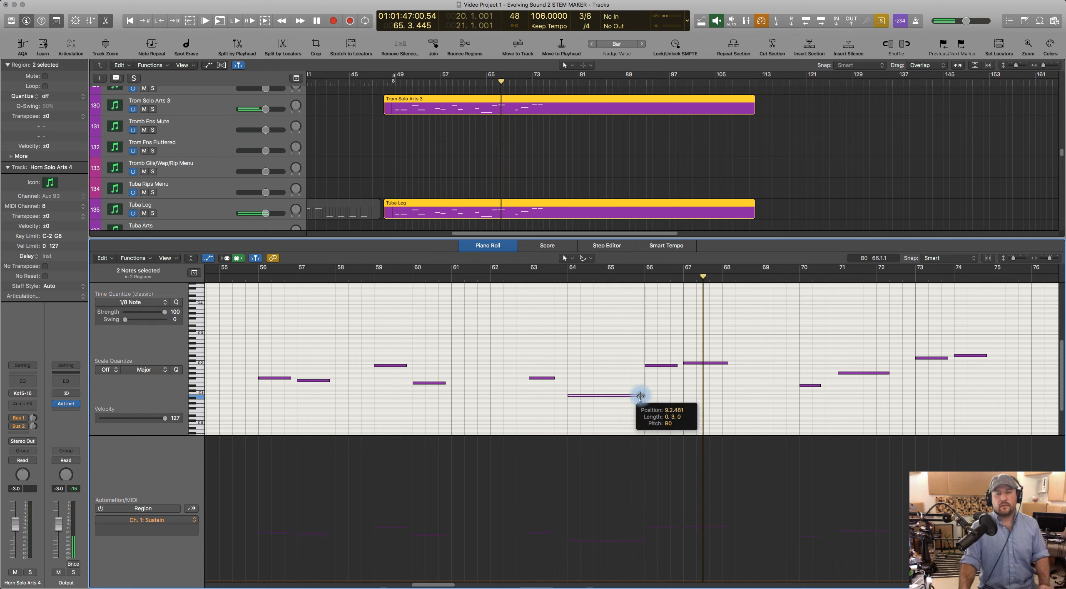
# Step: Audition the trimmed low brass notes from just before bar 63 through bar 67
pyautogui.click(520, 279)
pyautogui.press('space')
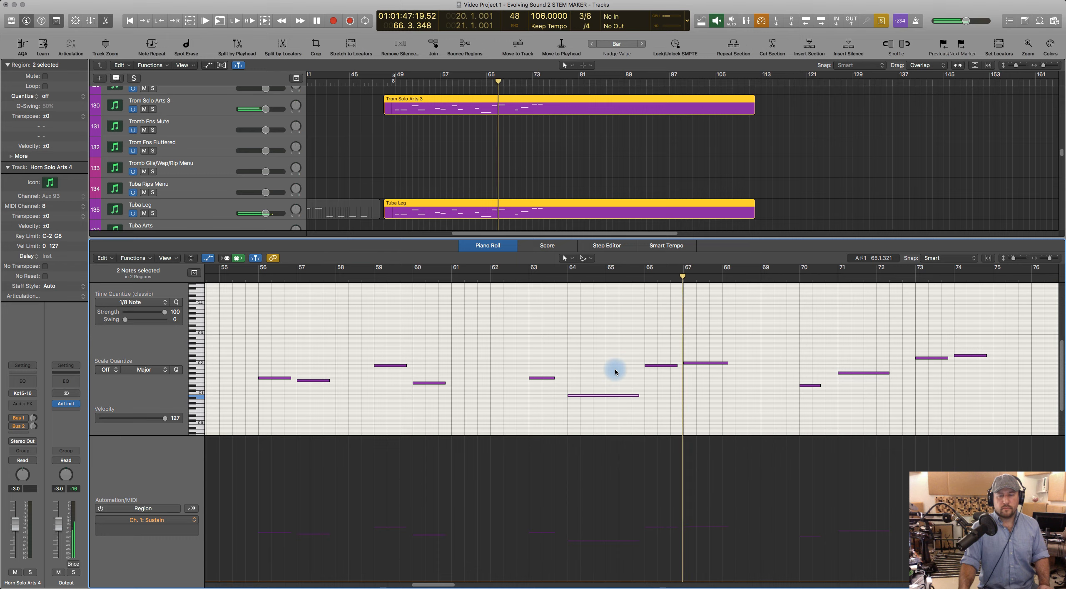
pyautogui.press('space')
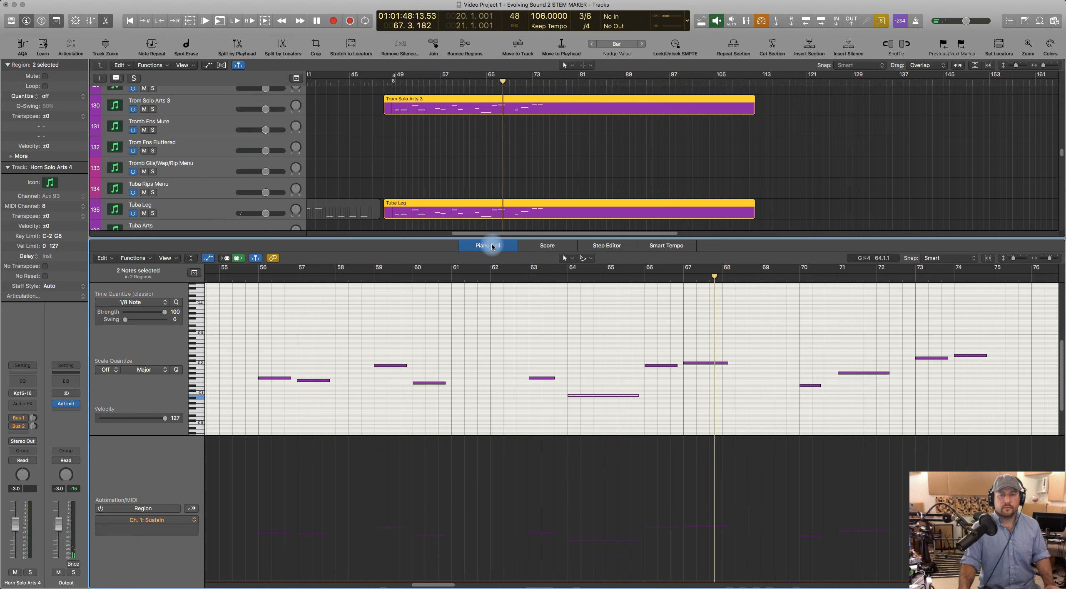
# Step: Add the four horn solo regions to the low brass selection and reopen all six regions in the piano roll
pyautogui.click(492, 246)
pyautogui.scroll(15, 583, 216)
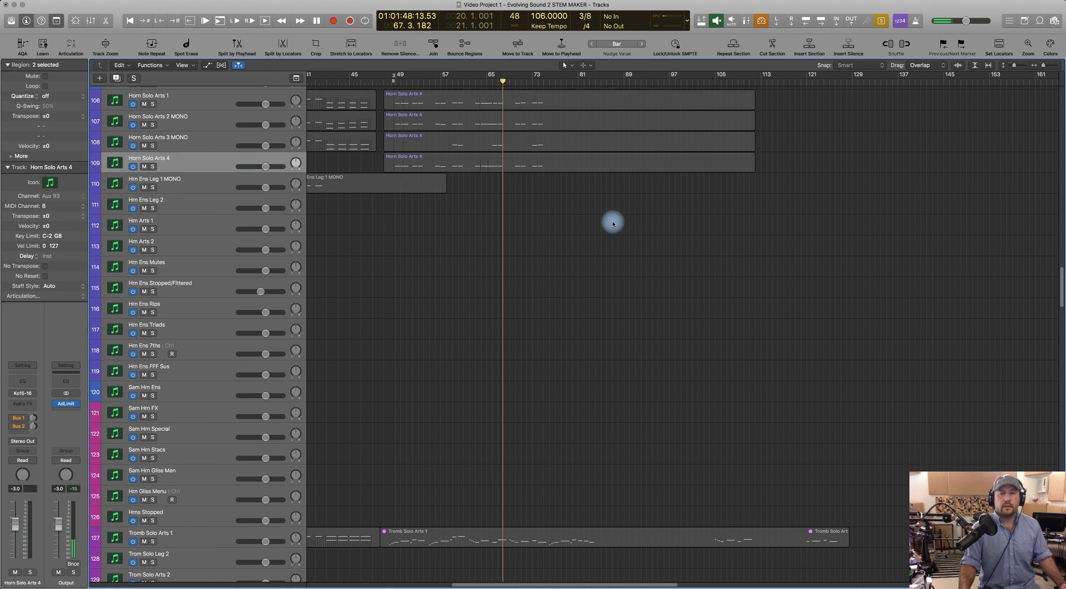
pyautogui.moveTo(764, 236); pyautogui.dragTo(626, 163)
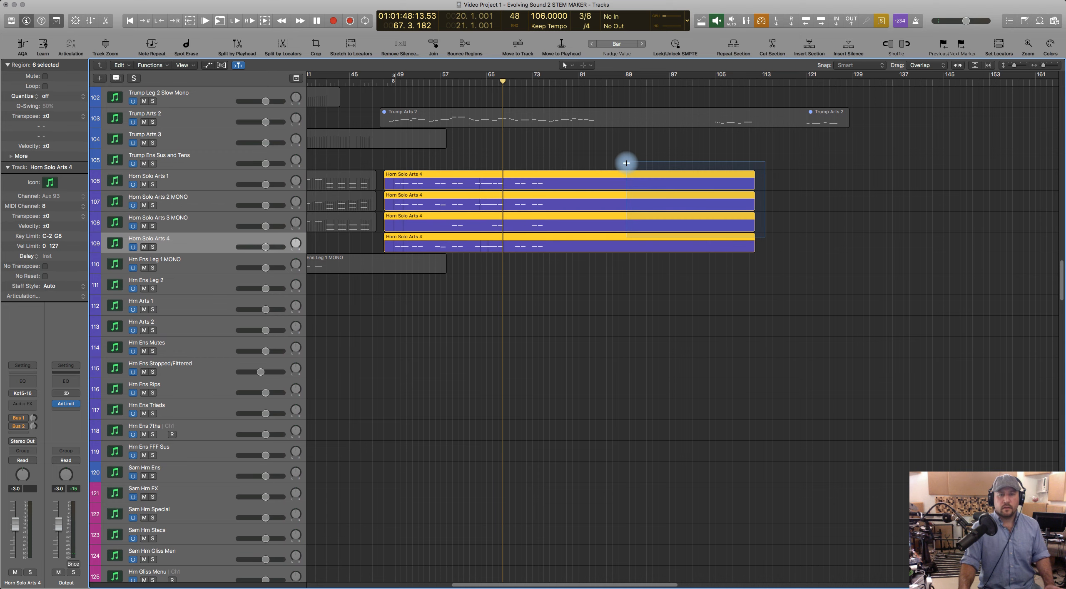
pyautogui.press('p')
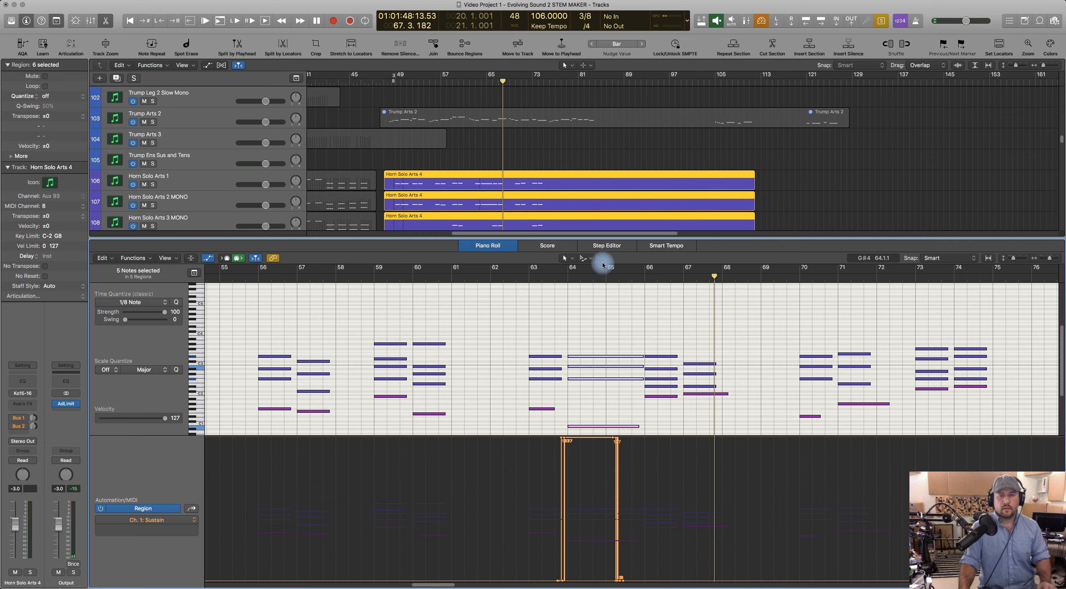
# Step: Play the combined horn, trombone and tuba passage from just before bar 63 through bar 67
pyautogui.click(521, 274)
pyautogui.press('space')
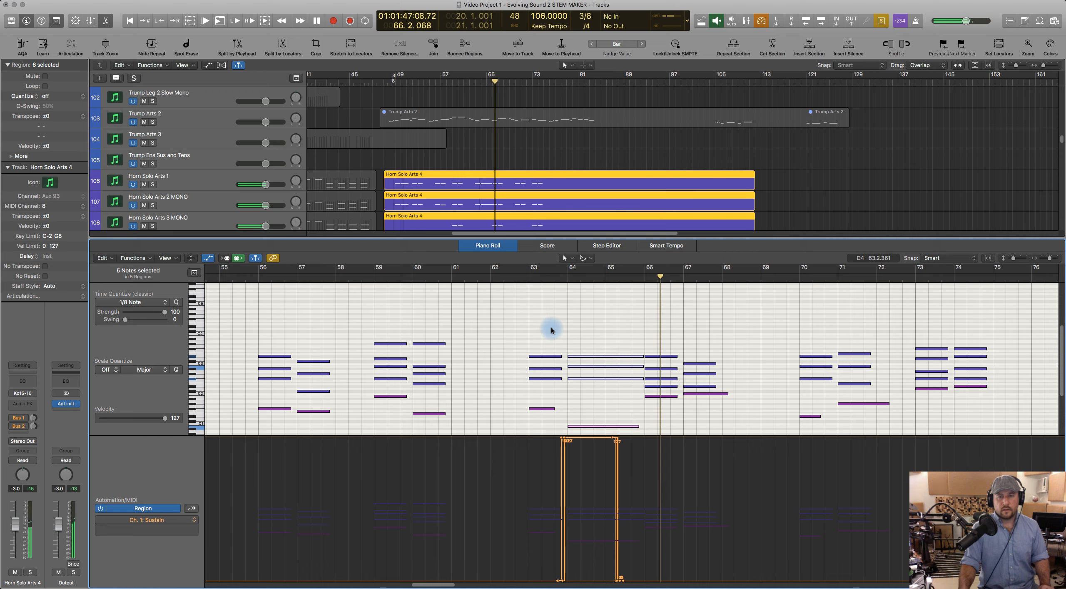
pyautogui.press('space')
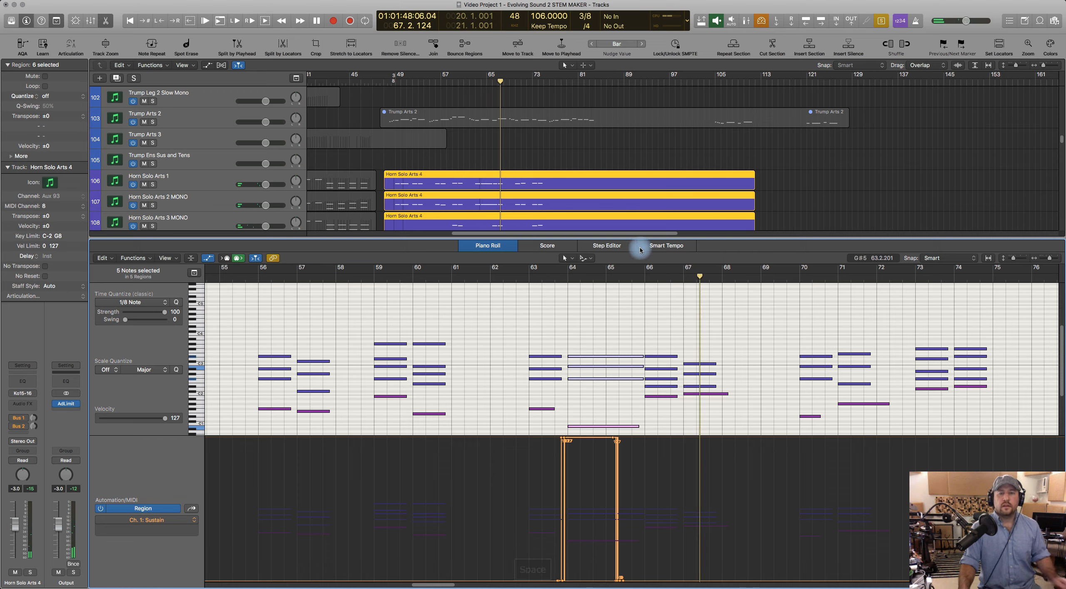
# Step: Remove the Trom Solo Arts 3 and Tuba Leg regions from the selection, leaving only the four horn solo regions open
pyautogui.scroll(-8, 630, 184)
pyautogui.scroll(-4, 630, 184)
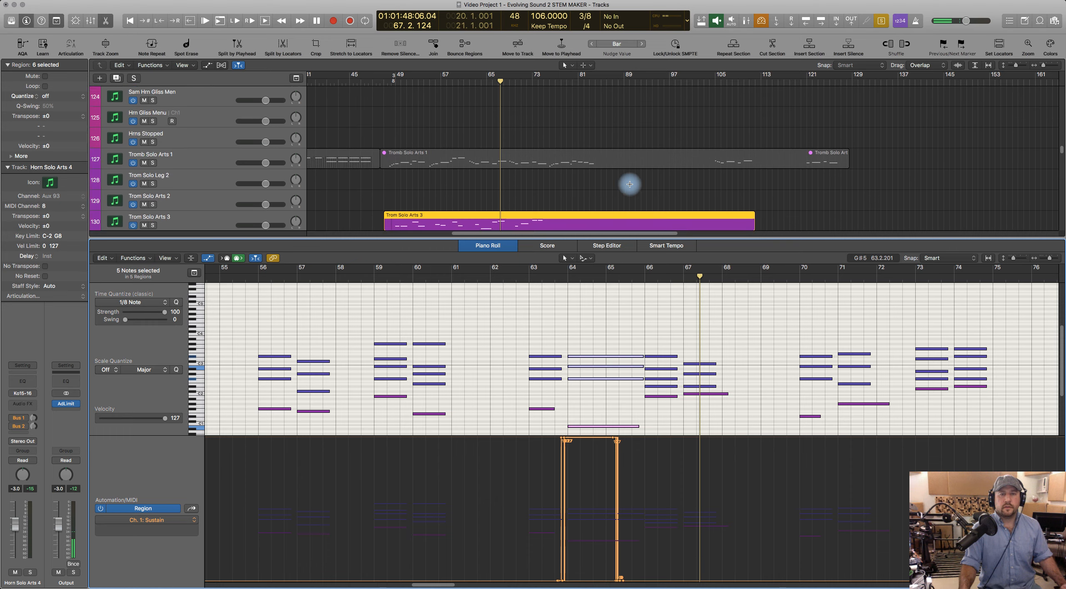
pyautogui.keyDown('shift'); pyautogui.click(583, 206); pyautogui.keyUp('shift')
pyautogui.scroll(-5, 583, 206)
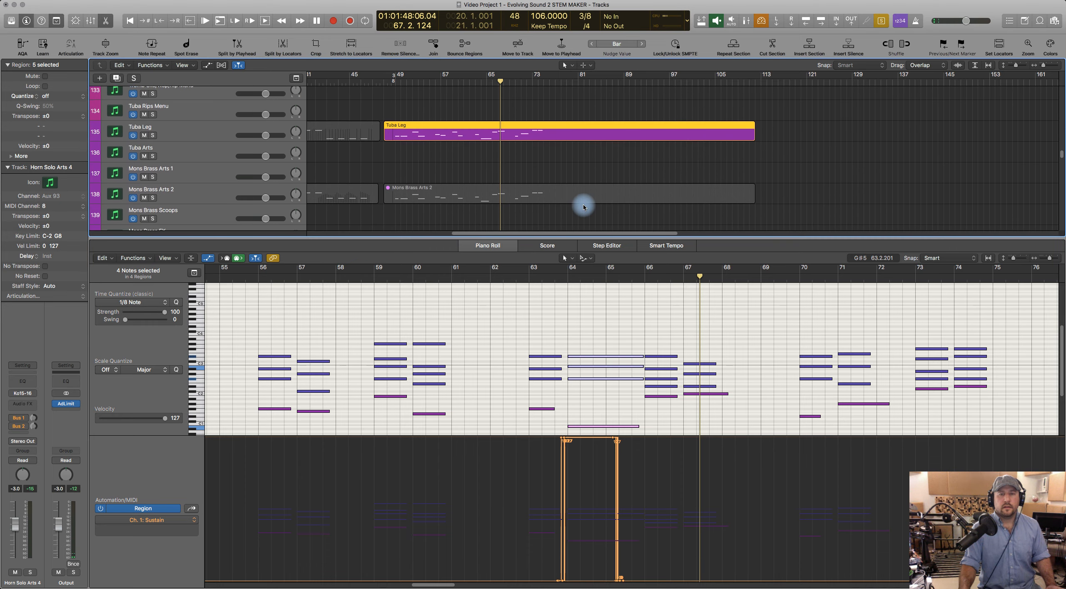
pyautogui.scroll(2, 550, 194)
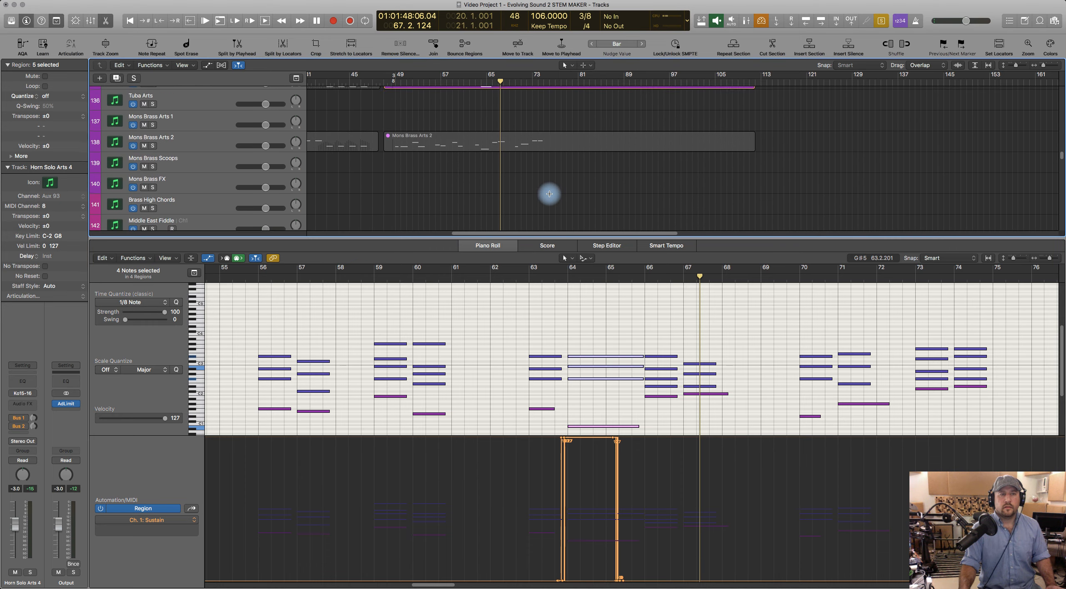
pyautogui.keyDown('shift'); pyautogui.click(520, 150); pyautogui.keyUp('shift')
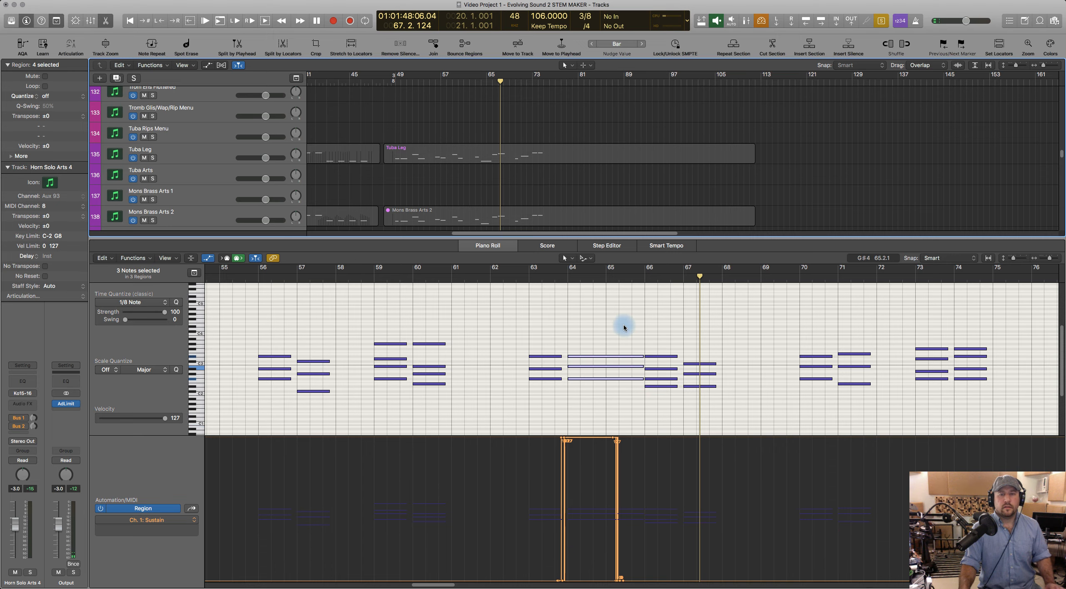
# Step: Play the horn passage alone from just before bar 63 into bar 66
pyautogui.click(522, 277)
pyautogui.press('space')
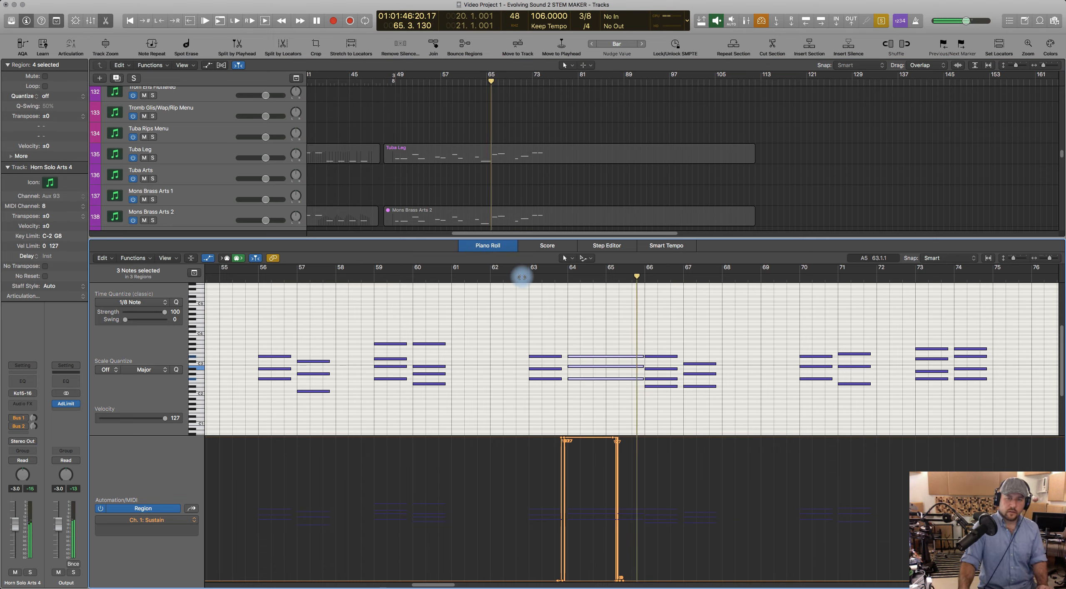
pyautogui.press('space')
# Step: Display note velocity for the horn regions and trim the three held notes at bar 64 to end slightly before bar 66
pyautogui.hscroll(5, 622, 393)
pyautogui.scroll(-2, 622, 394)
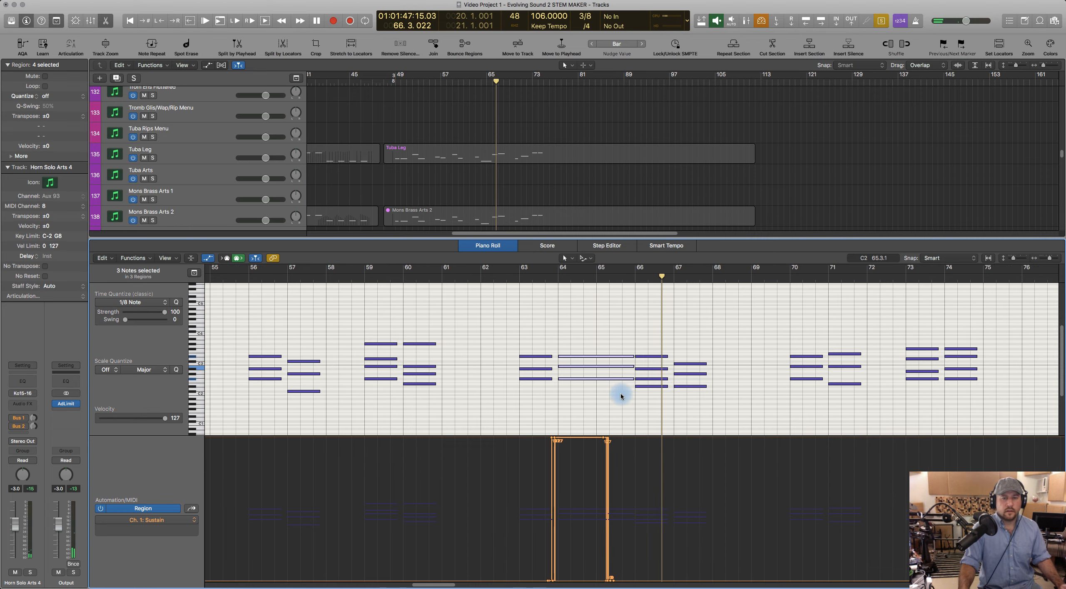
pyautogui.click(191, 510)
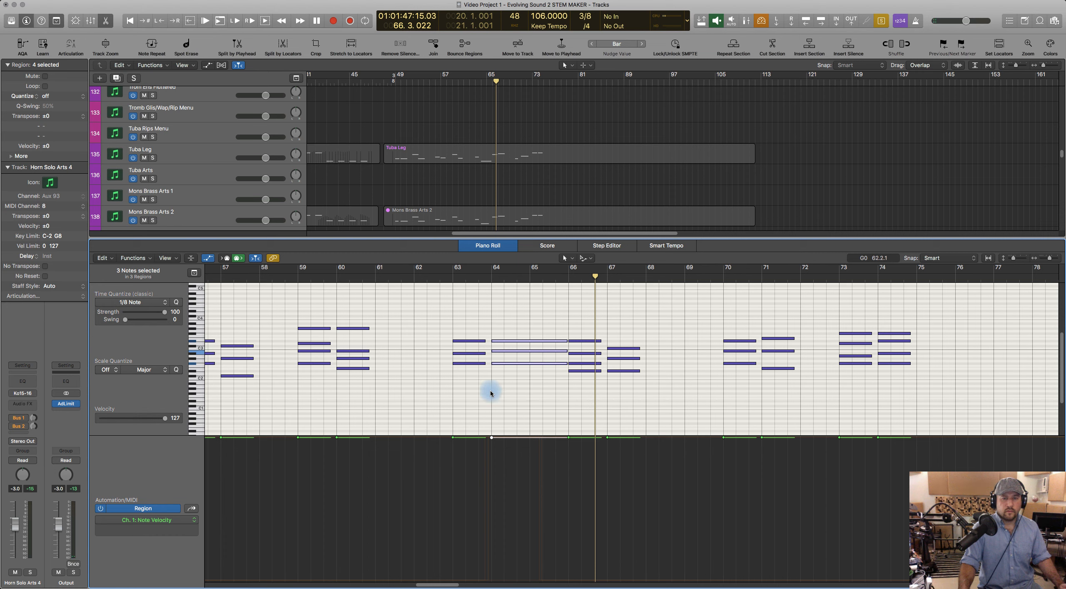
pyautogui.moveTo(567, 342); pyautogui.dragTo(565, 342)
# Step: Audition the trimmed horn chord several times from just before bar 63 through bar 67
pyautogui.click(444, 278)
pyautogui.press('space')
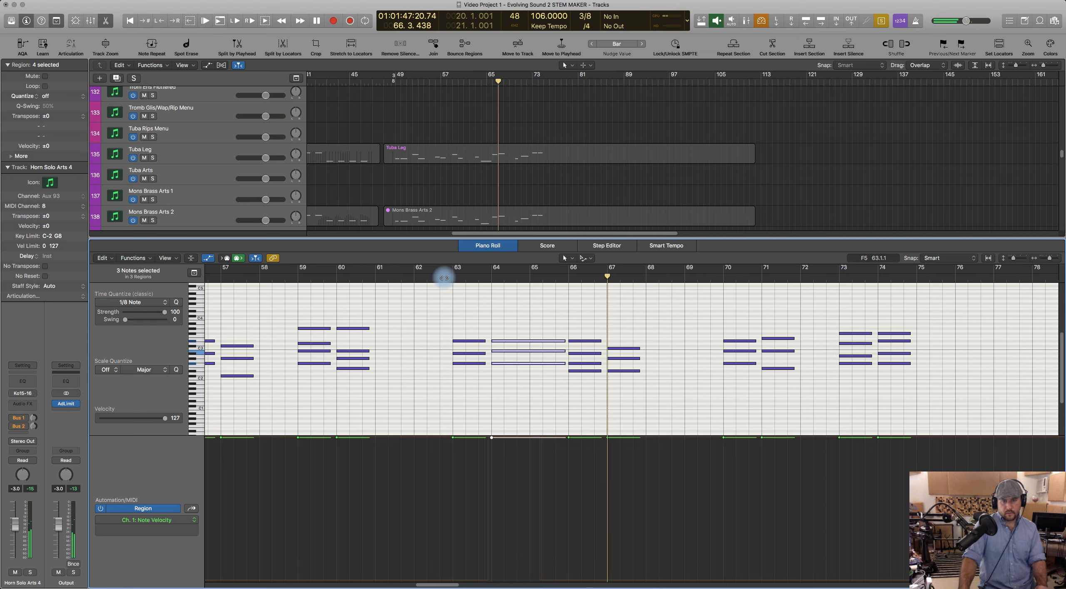
pyautogui.press('space')
pyautogui.click(437, 278)
pyautogui.press('space')
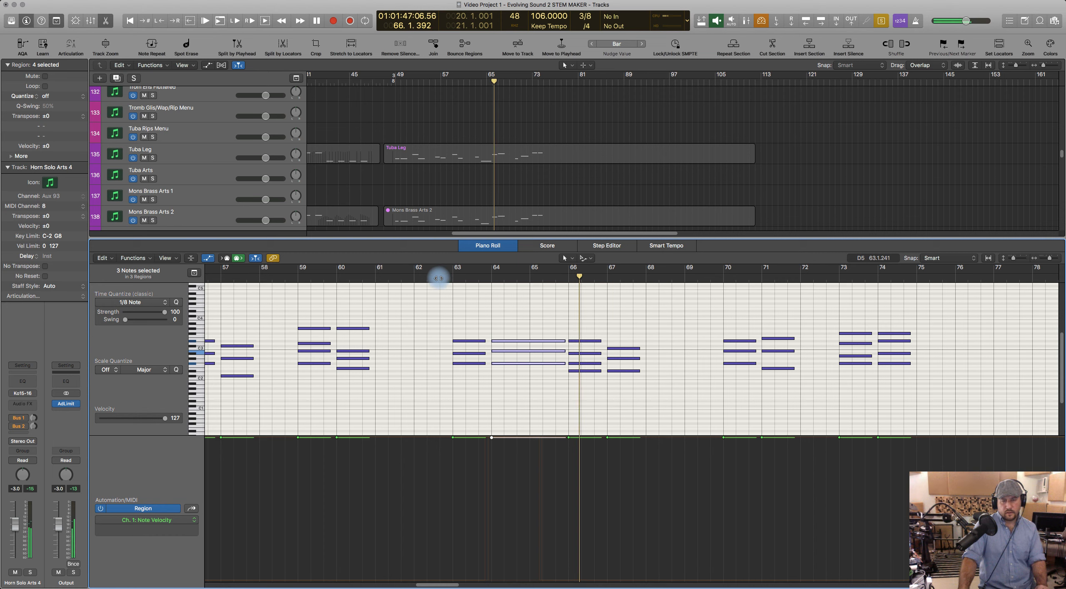
pyautogui.press('space')
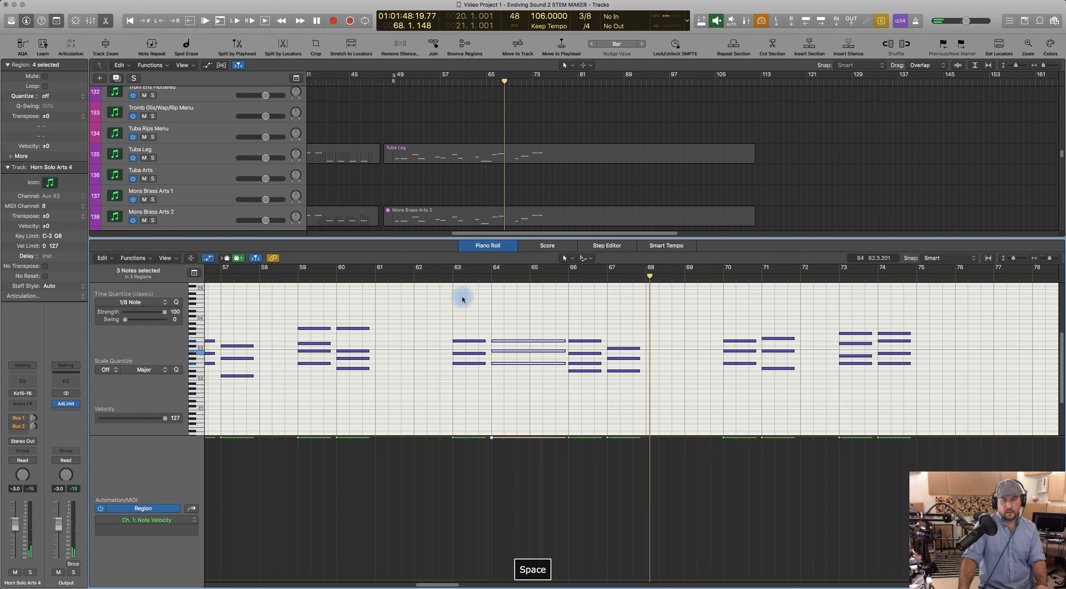
pyautogui.click(442, 281)
pyautogui.press('space')
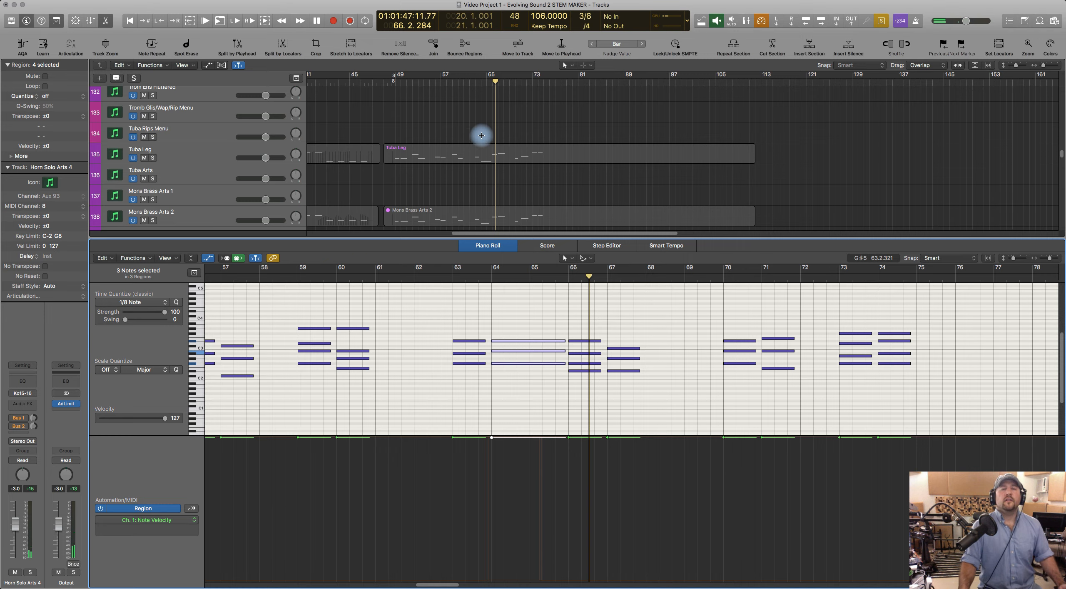
# Step: In the Horn Solo Arts 1 region, add modulation points at bars 64 and 66 and a dip to about 106 just after bar 65
pyautogui.scroll(4, 481, 135)
pyautogui.scroll(15, 481, 135)
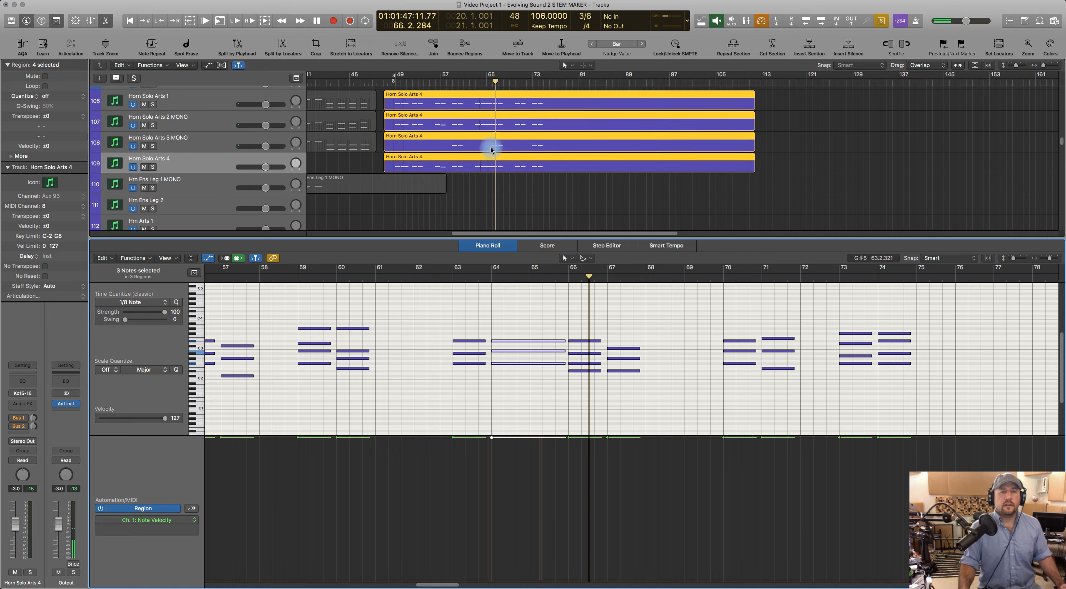
pyautogui.click(486, 107)
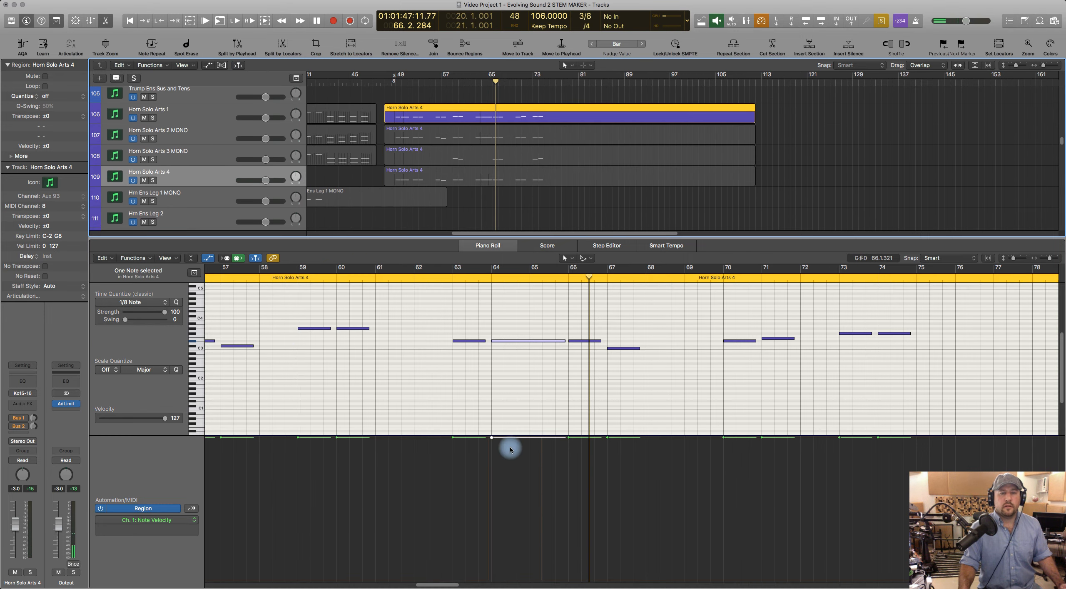
pyautogui.click(191, 508)
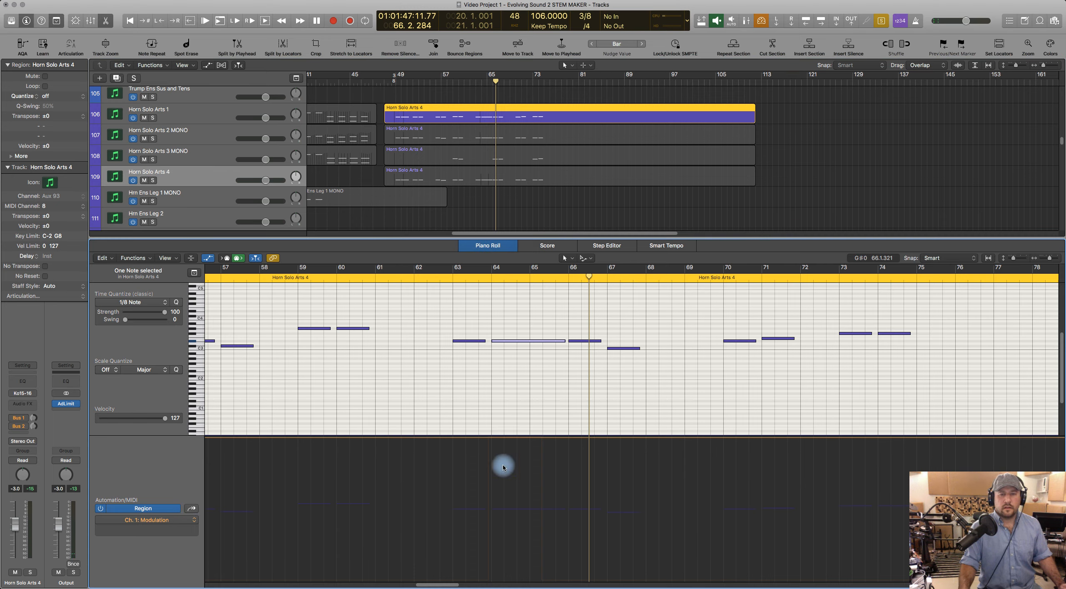
pyautogui.click(491, 438)
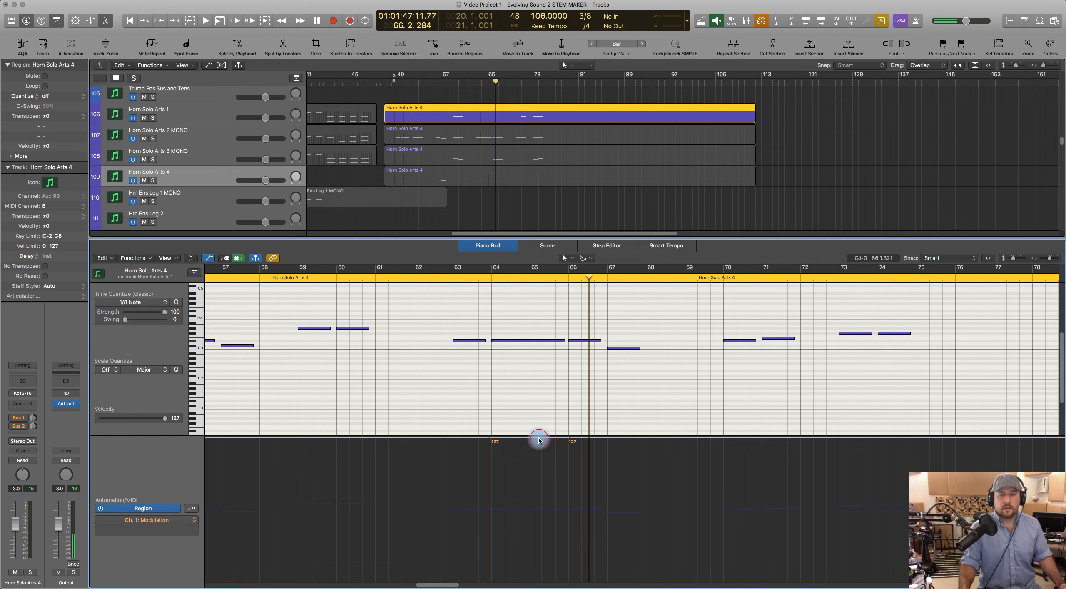
pyautogui.moveTo(540, 441); pyautogui.dragTo(541, 462)
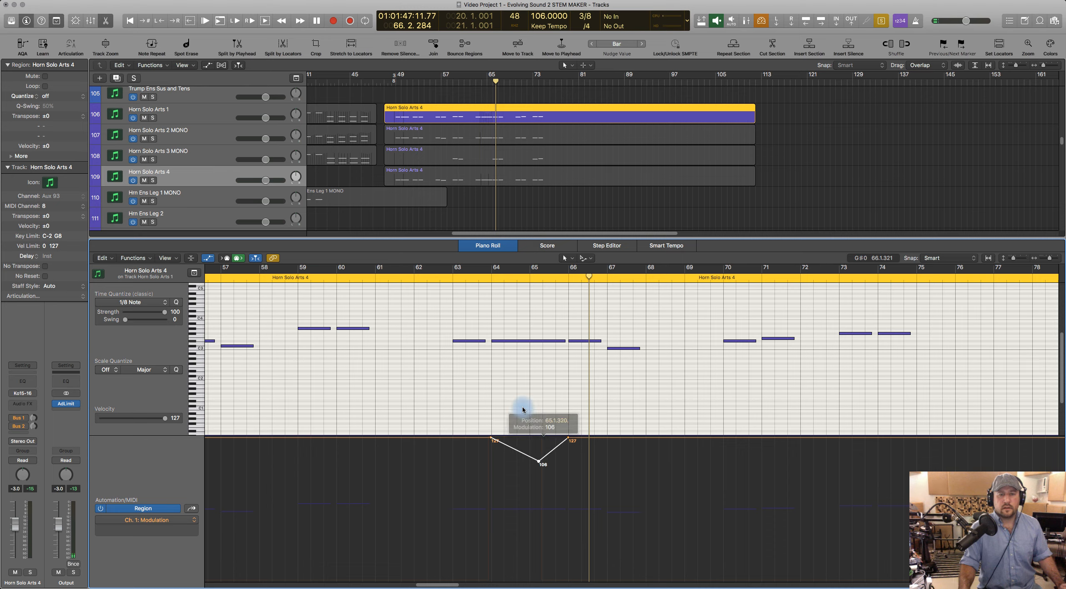
# Step: Copy the modulation dip and paste it at bar 64 in the modulation lane of the Horn Solo Arts 2 MONO region
pyautogui.click(474, 416)
pyautogui.press('/')
pyautogui.write('64')
pyautogui.press('Return')
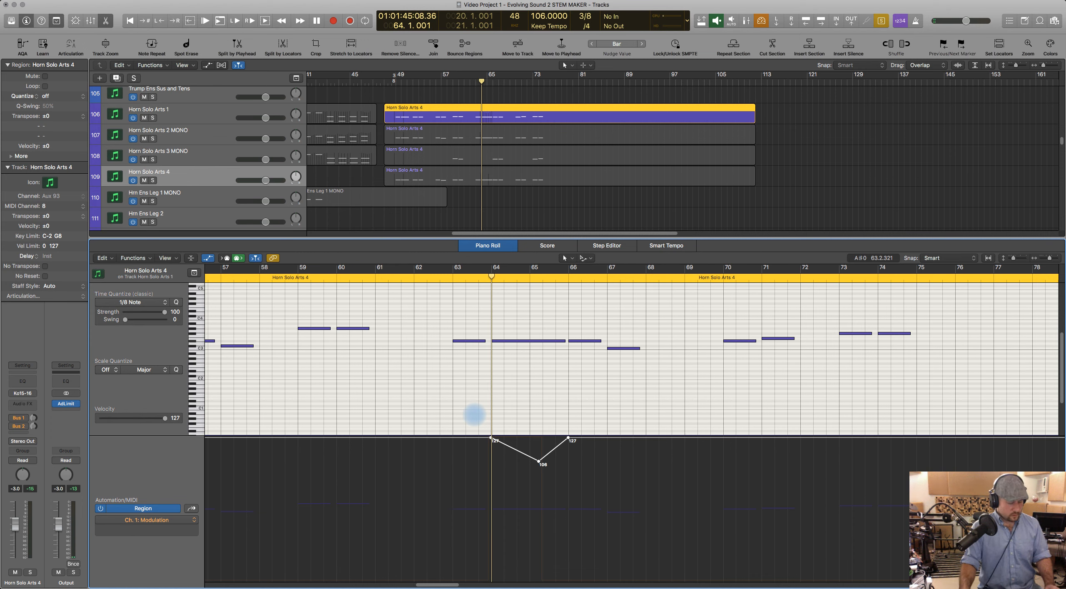
pyautogui.click(490, 130)
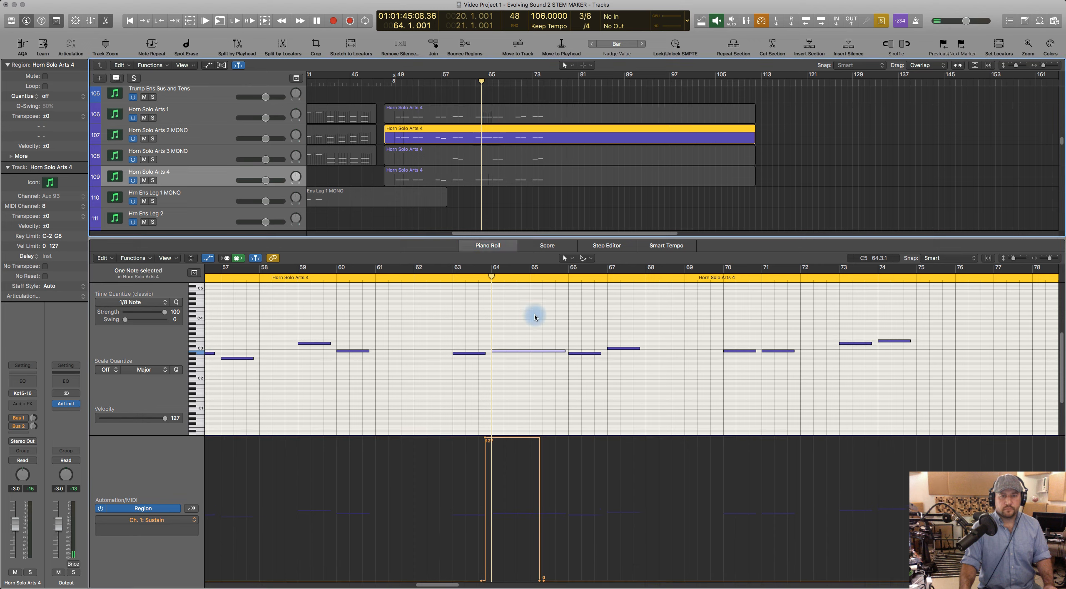
pyautogui.click(195, 510)
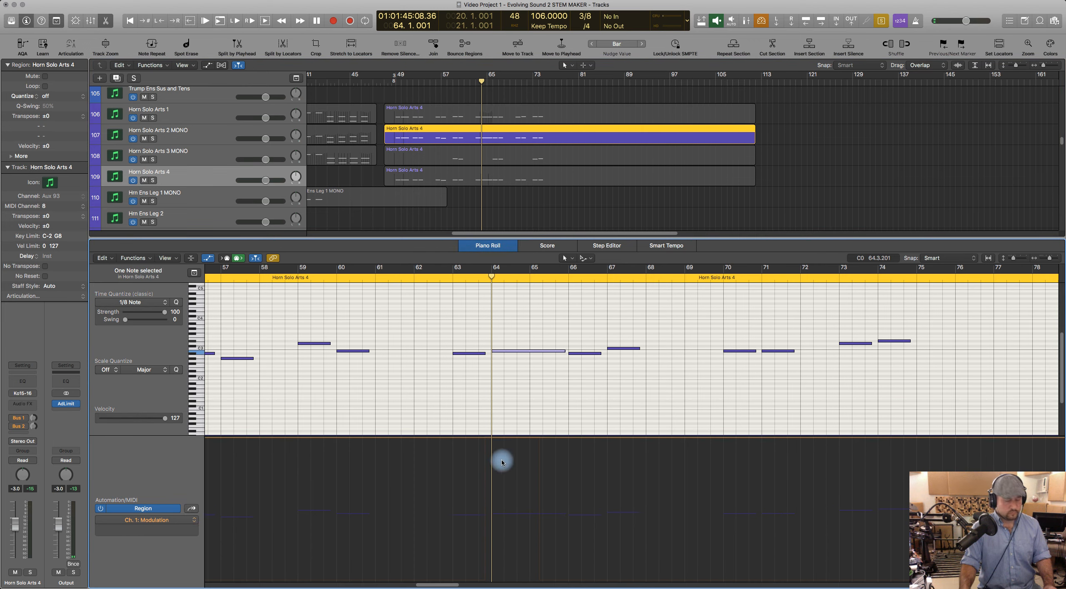
pyautogui.press('super+v')
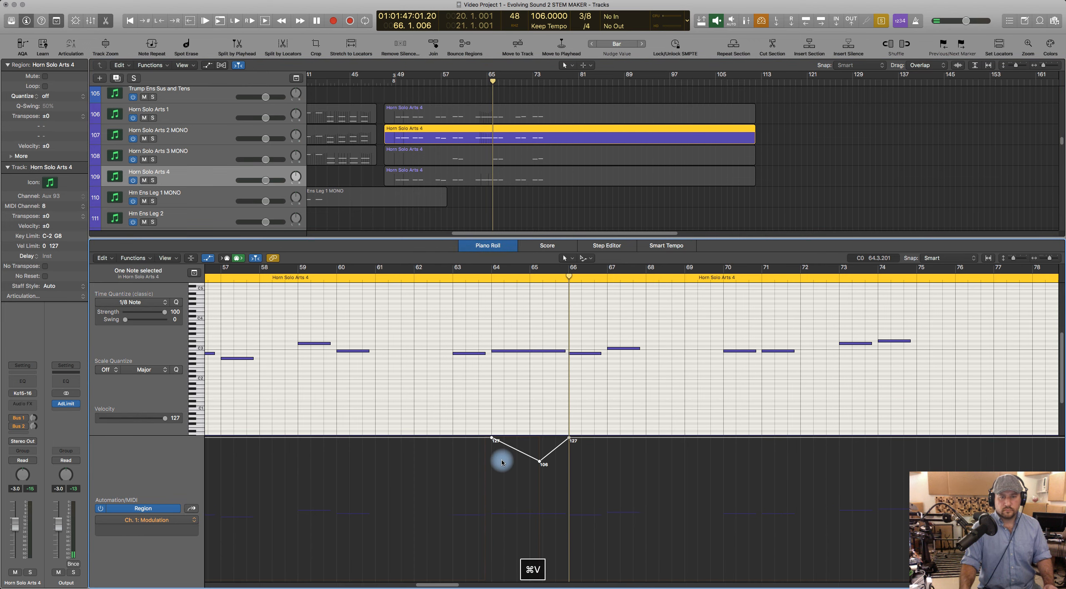
# Step: Open the region on the Horn Solo Arts 4 track and paste the modulation dip at bar 64
pyautogui.click(490, 160)
pyautogui.click(489, 175)
pyautogui.click(528, 348)
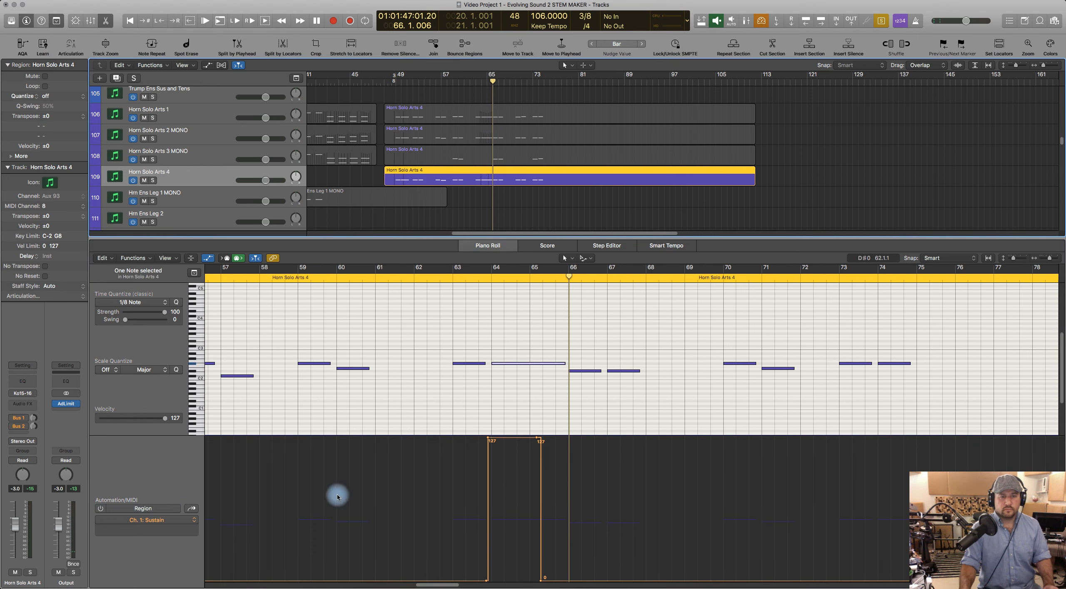
pyautogui.click(191, 510)
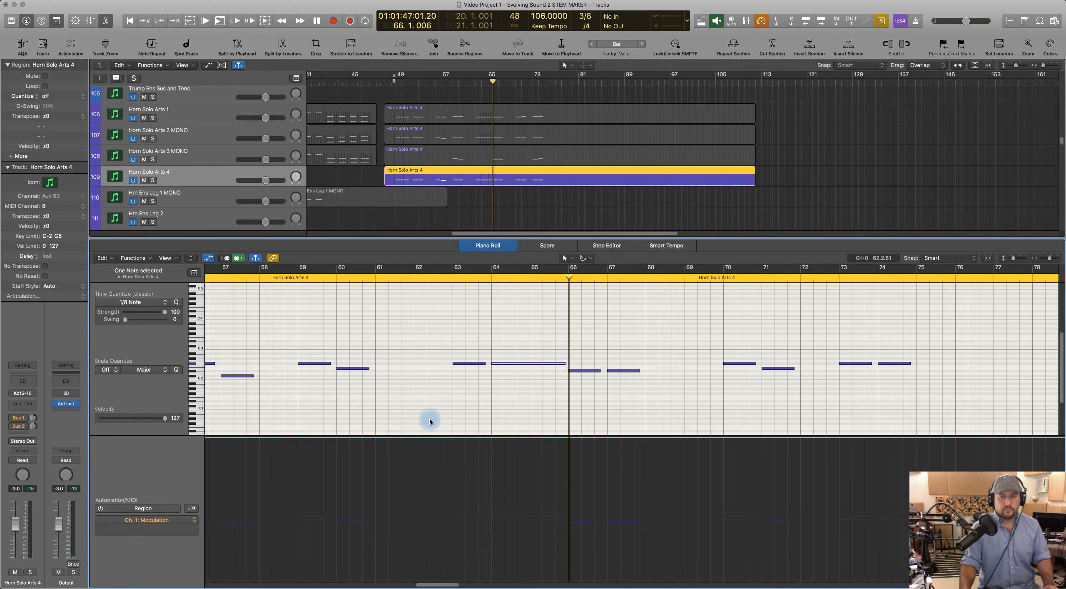
pyautogui.click(490, 278)
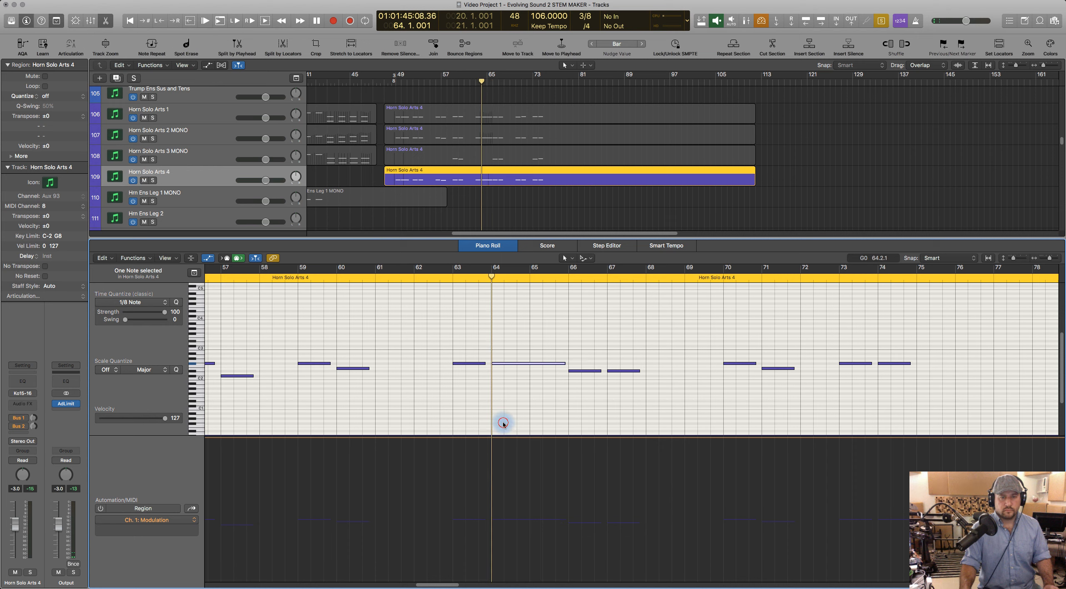
pyautogui.press('super+v')
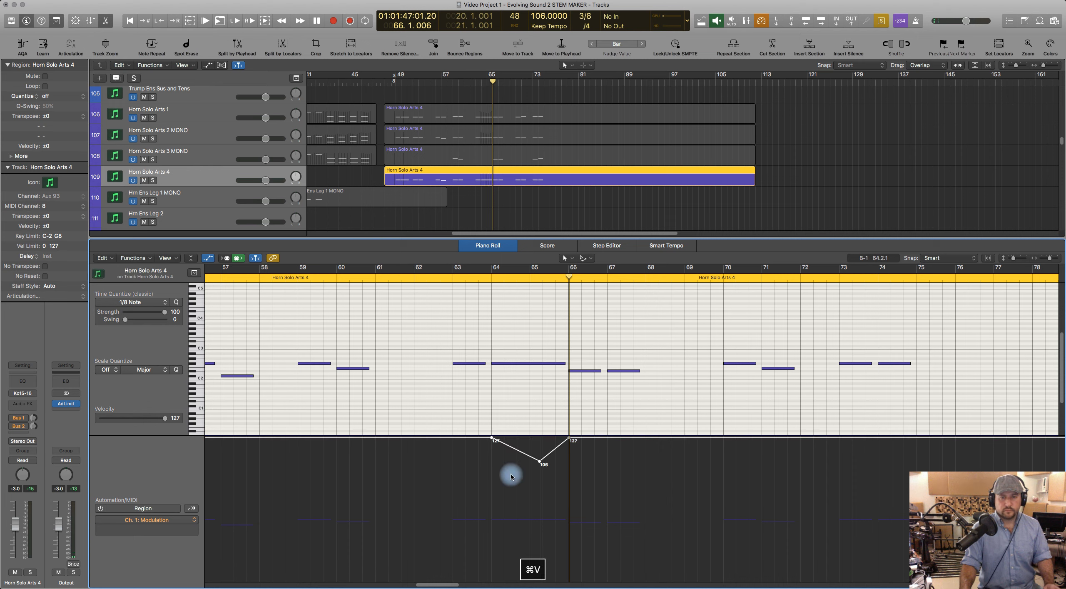
# Step: Reselect all four horn regions and play them twice from just before bar 63 to hear the modulation dip
pyautogui.keyDown('shift'); pyautogui.click(488, 148); pyautogui.keyUp('shift')
pyautogui.keyDown('shift'); pyautogui.click(476, 132); pyautogui.keyUp('shift')
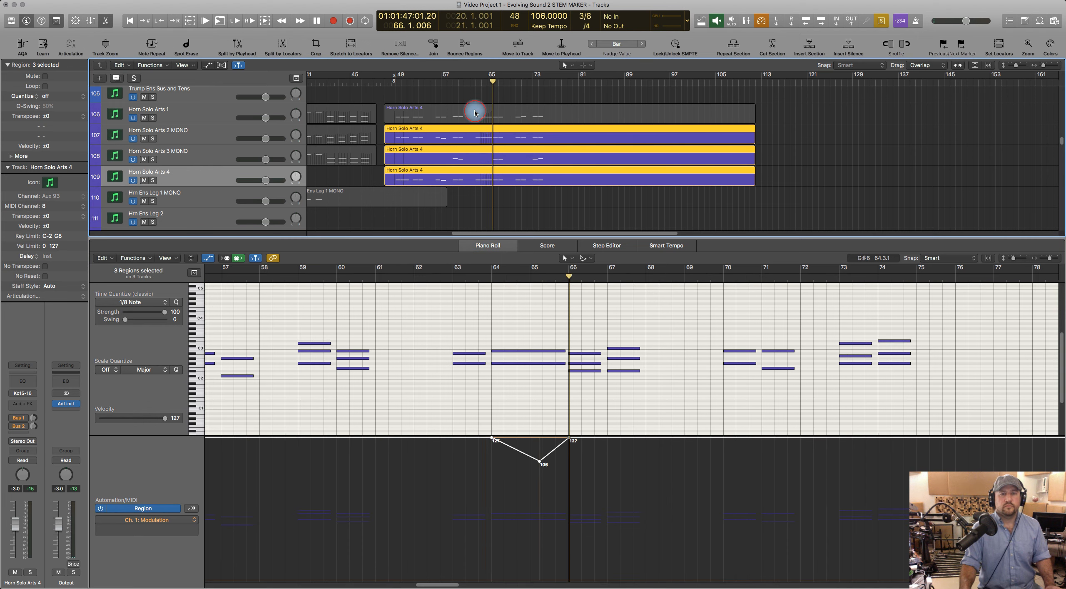
pyautogui.keyDown('shift'); pyautogui.click(475, 112); pyautogui.keyUp('shift')
pyautogui.click(446, 278)
pyautogui.press('space')
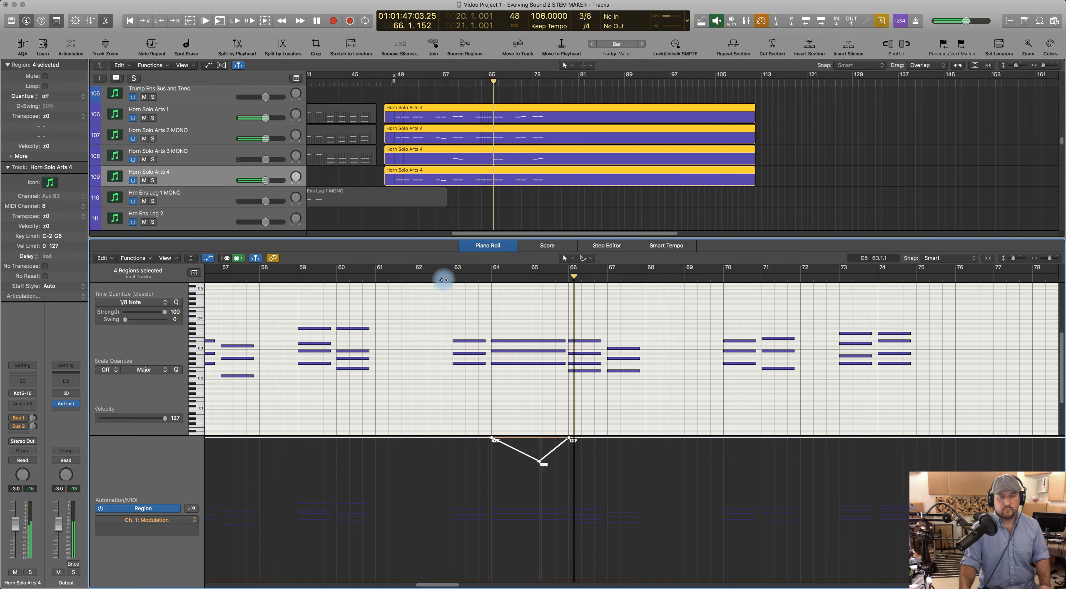
pyautogui.press('space')
pyautogui.click(444, 279)
pyautogui.press('space')
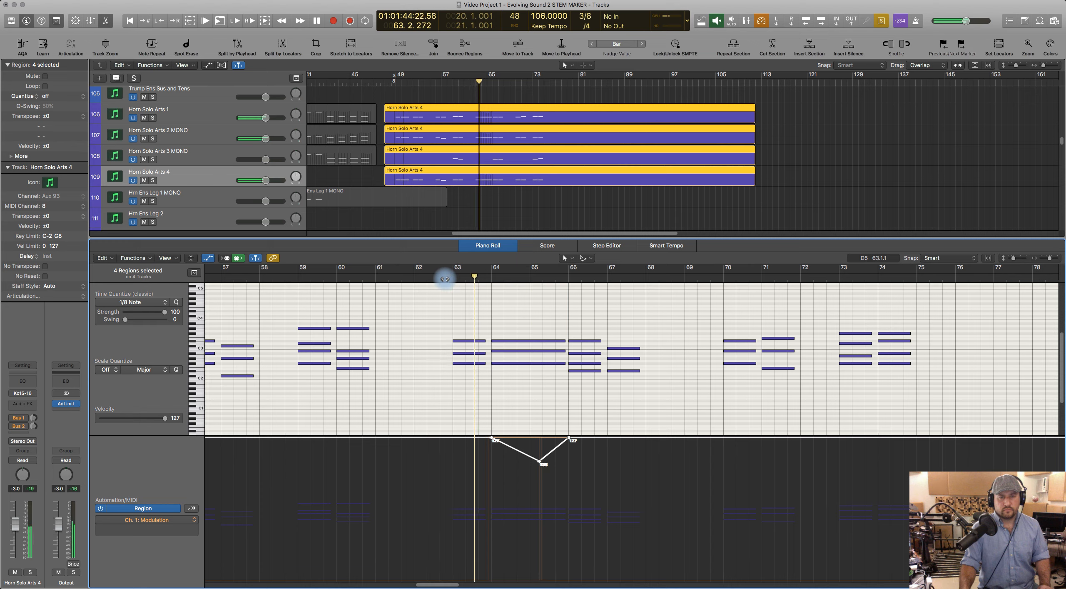
pyautogui.press('space')
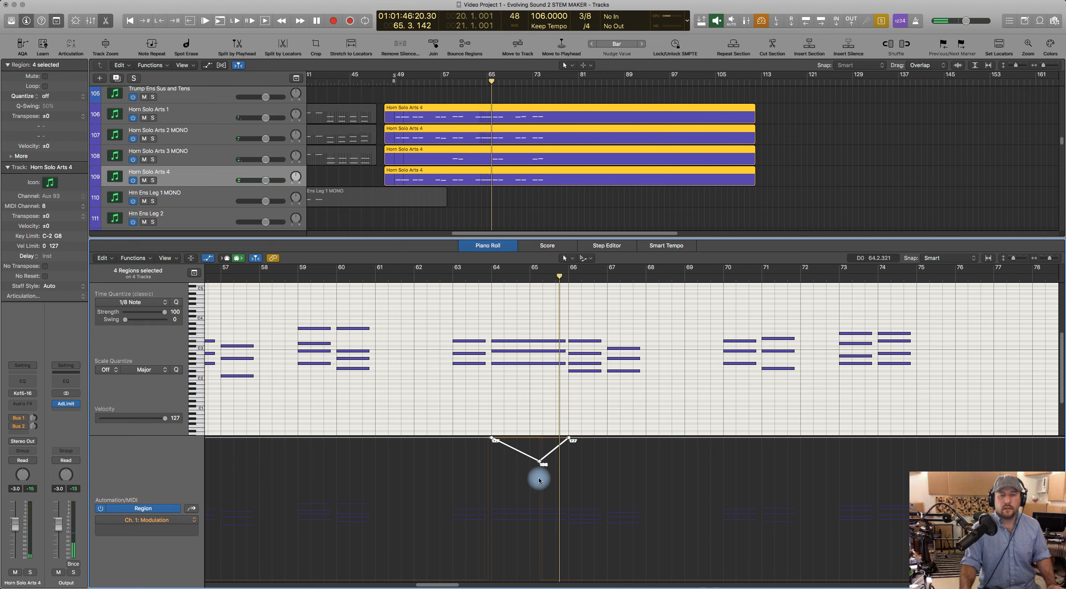
pyautogui.moveTo(540, 462); pyautogui.dragTo(539, 461)
pyautogui.press('super+z')
pyautogui.click(500, 194)
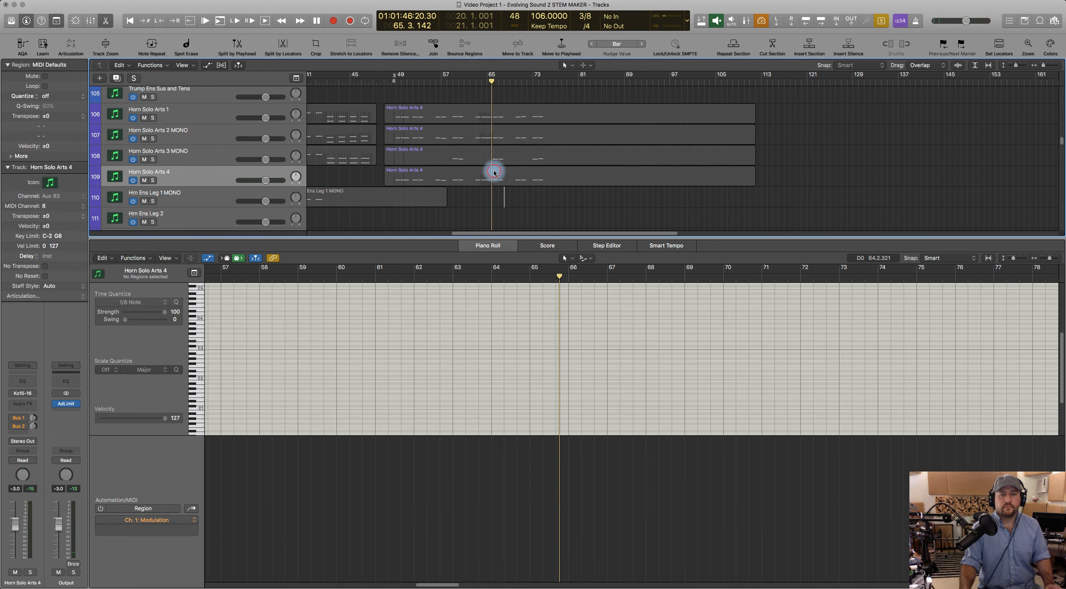
# Step: Deepen the modulation dip near bar 65 on Horn Solo Arts 4, on Arts 2 MONO to about 91, and on Arts 1 to 89
pyautogui.click(494, 174)
pyautogui.click(528, 465)
pyautogui.moveTo(540, 463)
pyautogui.mouseDown()
pyautogui.moveTo(540, 477)
pyautogui.moveTo(537, 456)
pyautogui.mouseUp()
pyautogui.click(480, 130)
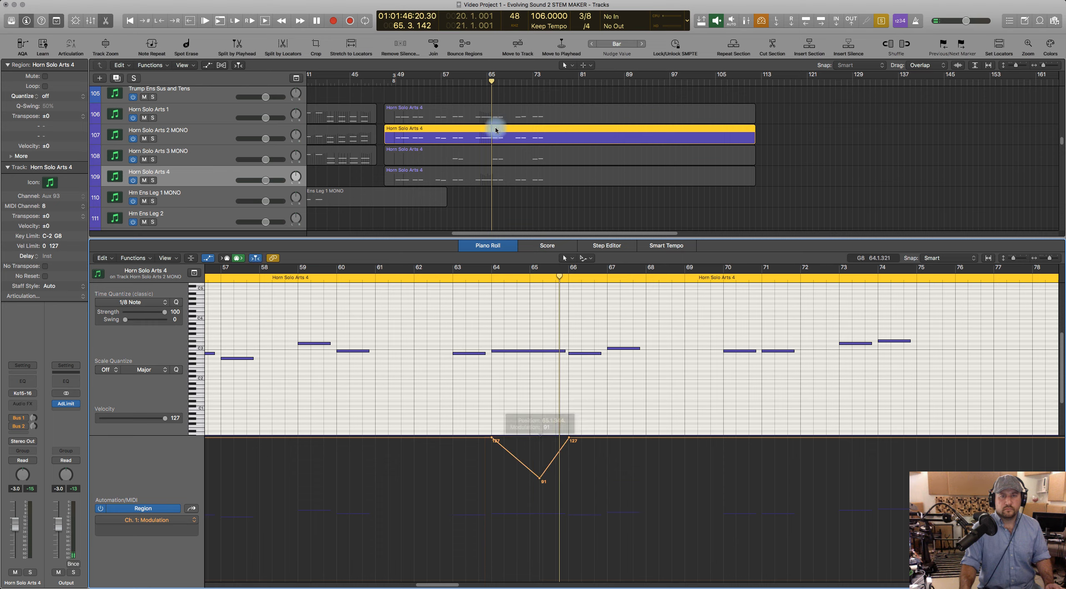
pyautogui.click(479, 108)
pyautogui.click(539, 462)
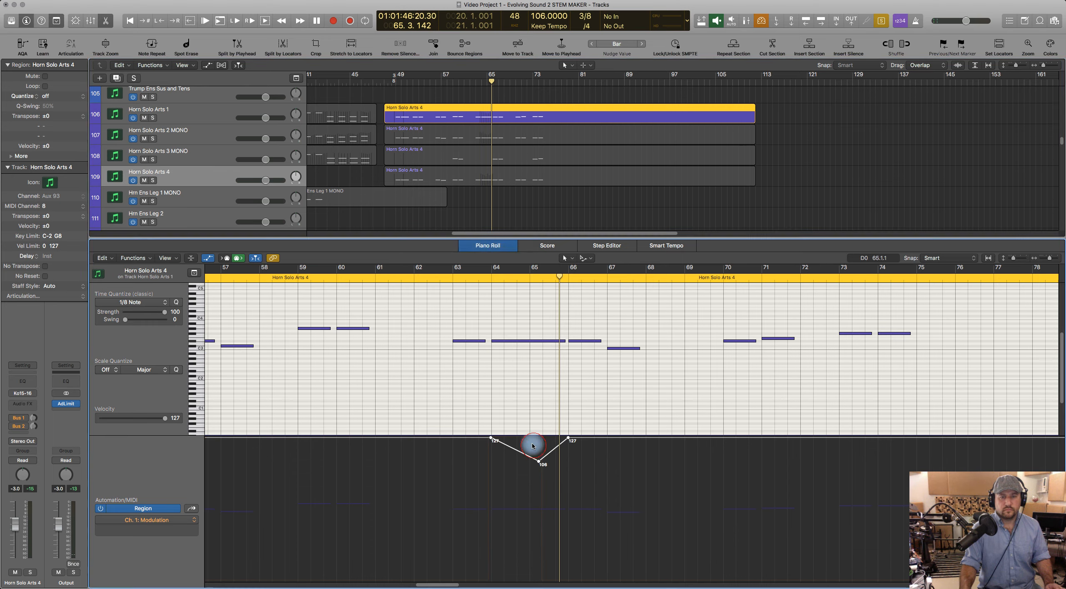
pyautogui.moveTo(539, 462); pyautogui.dragTo(539, 480)
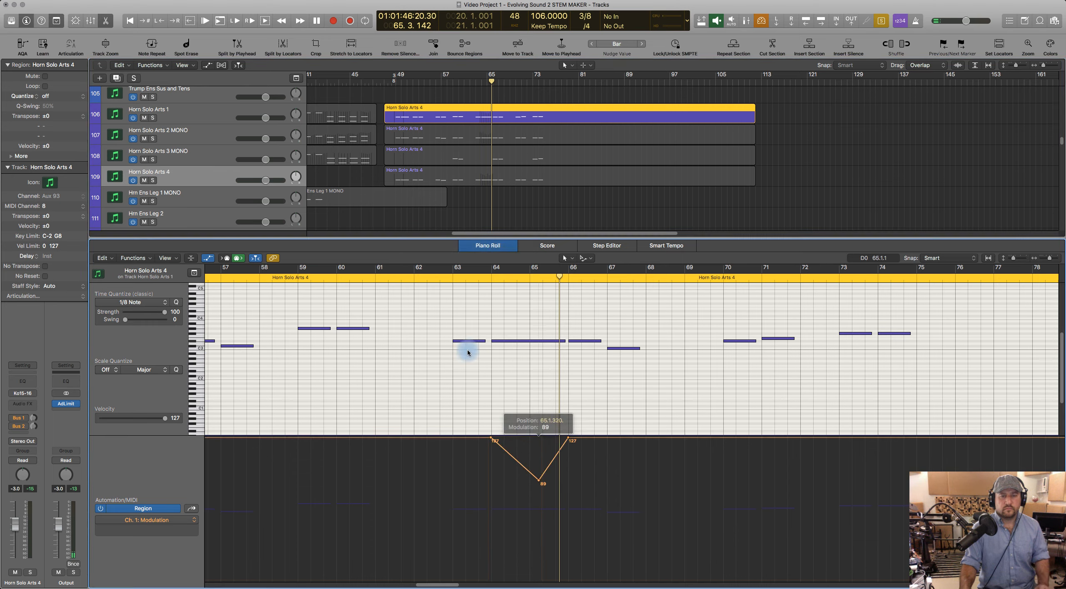
# Step: Turn off region soloing and play the brass from just before bar 63 through bar 67
pyautogui.click(456, 298)
pyautogui.click(442, 278)
pyautogui.press('space')
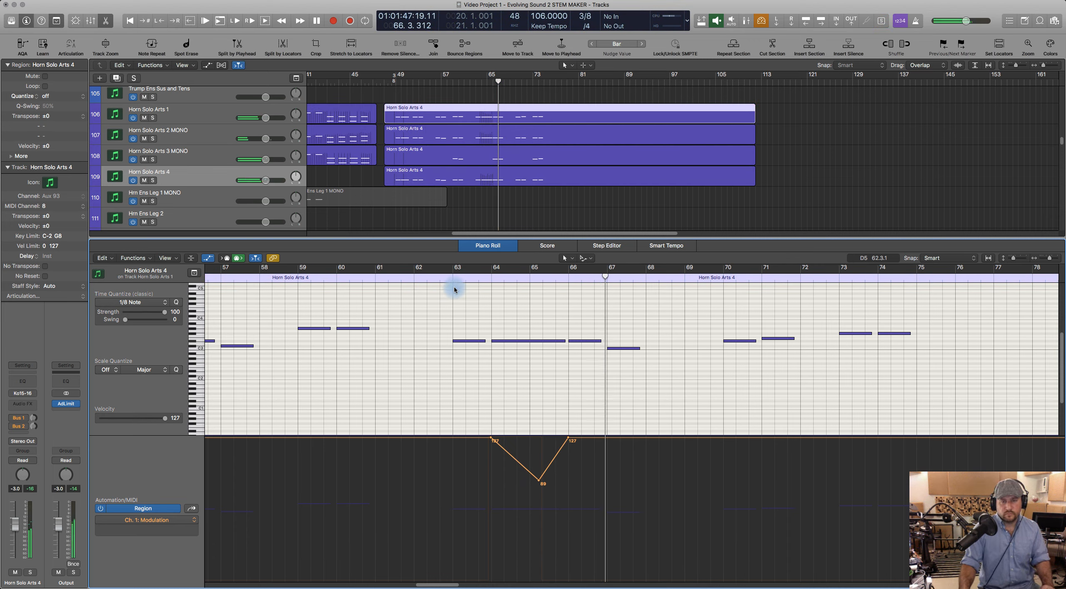
pyautogui.press('space')
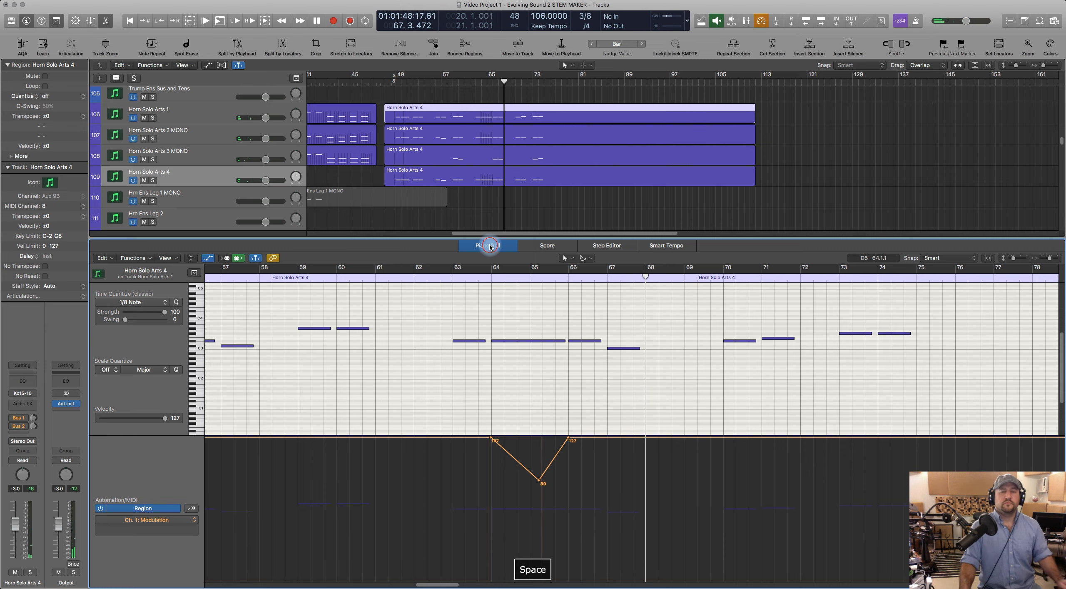
# Step: Open the Trom Solo Arts 3 and Tuba Leg regions together in the Piano Roll
pyautogui.click(491, 245)
pyautogui.scroll(-7, 583, 367)
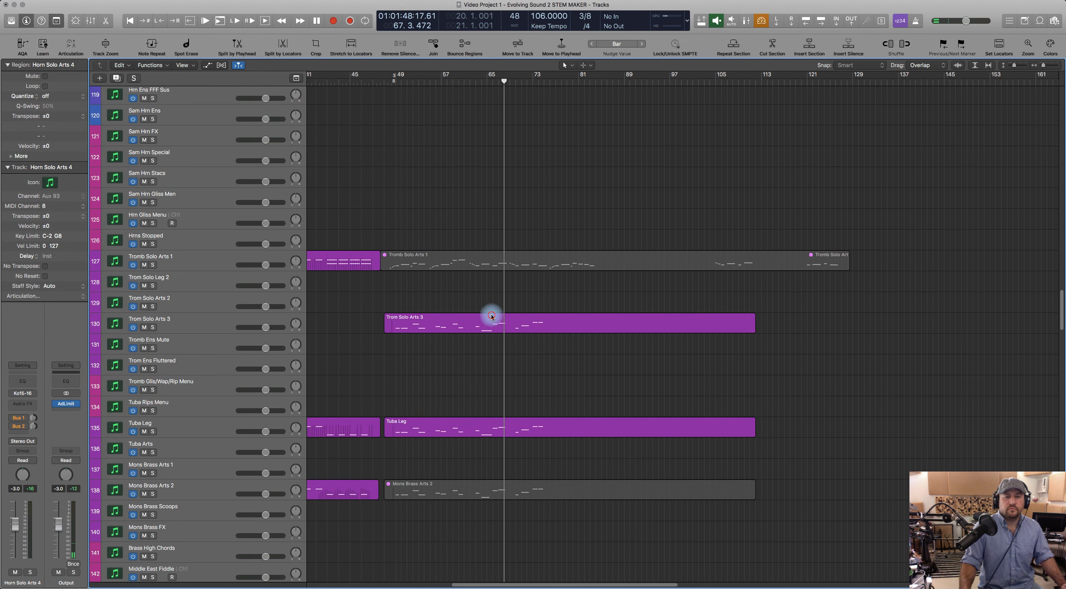
pyautogui.click(491, 317)
pyautogui.keyDown('shift'); pyautogui.click(474, 424); pyautogui.keyUp('shift')
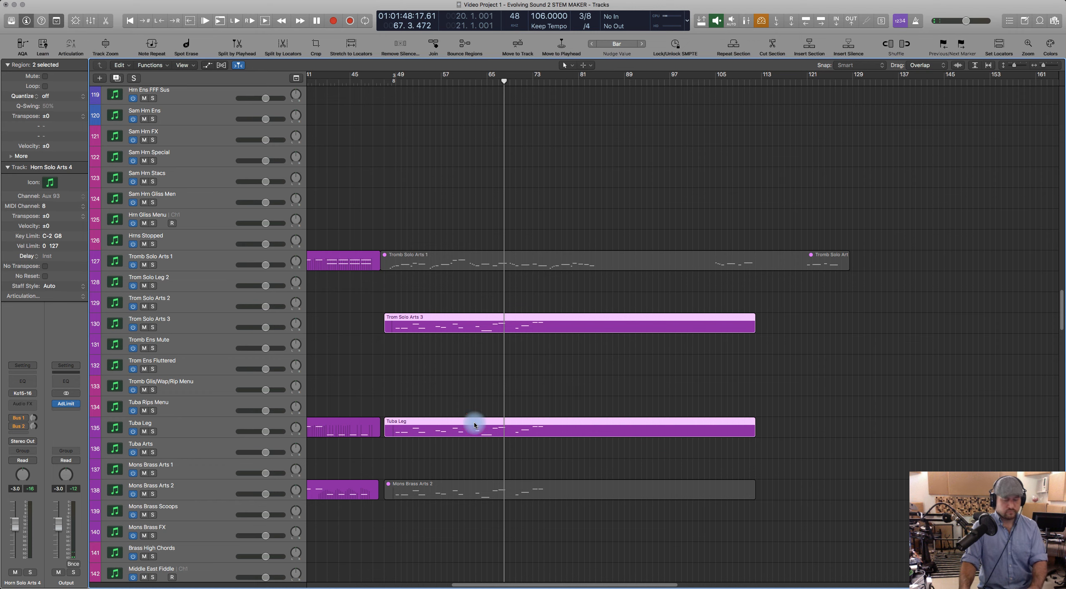
pyautogui.doubleClick(474, 425)
# Step: Play the trombone and tuba passage twice from just before bar 63, the second time through to bar 71
pyautogui.click(438, 275)
pyautogui.press('space')
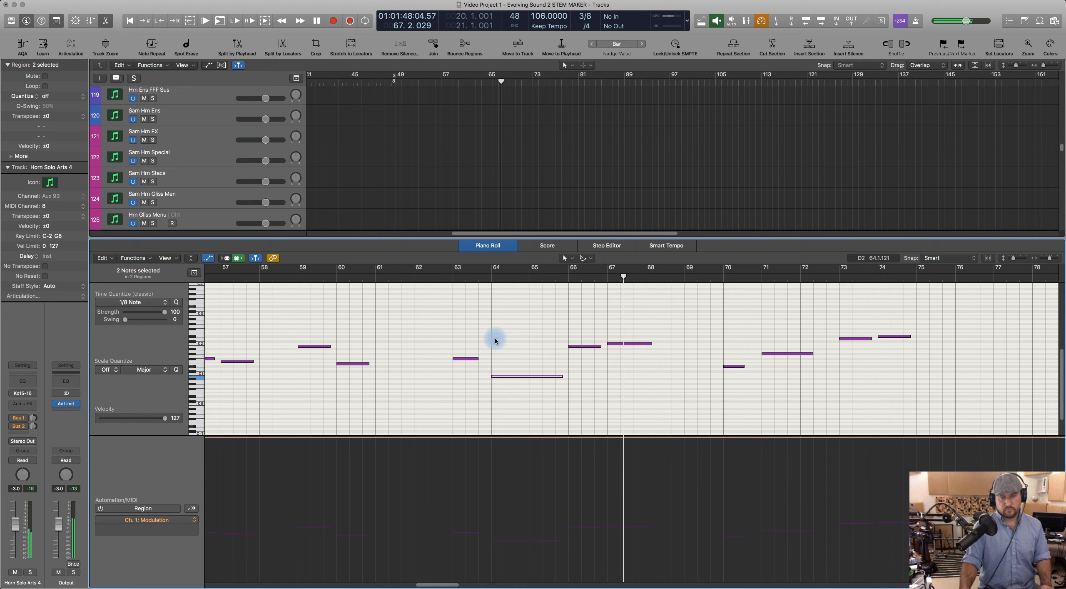
pyautogui.press('space')
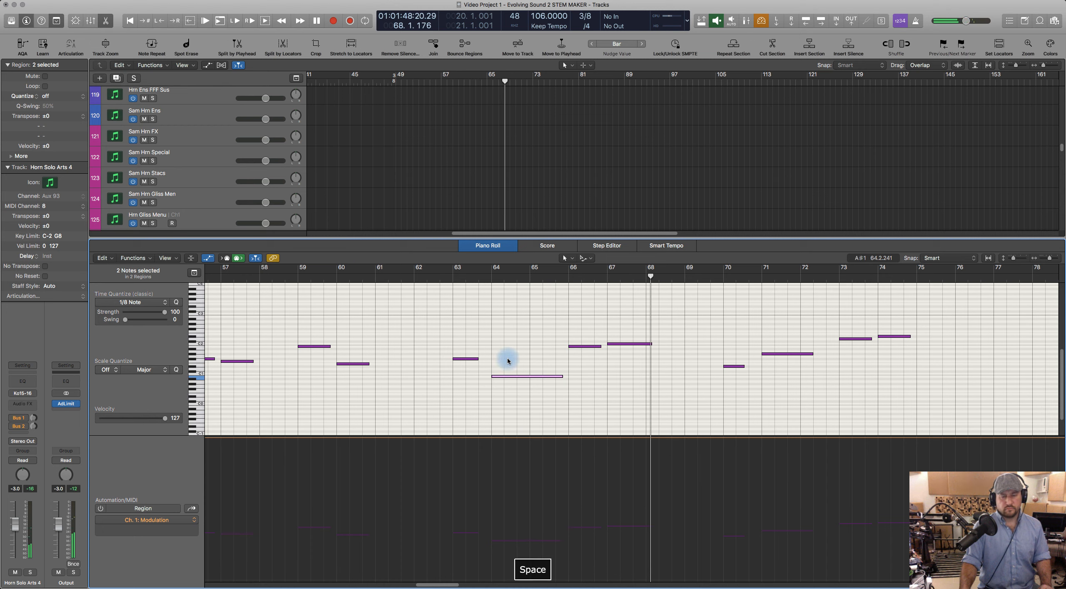
pyautogui.click(448, 277)
pyautogui.press('space')
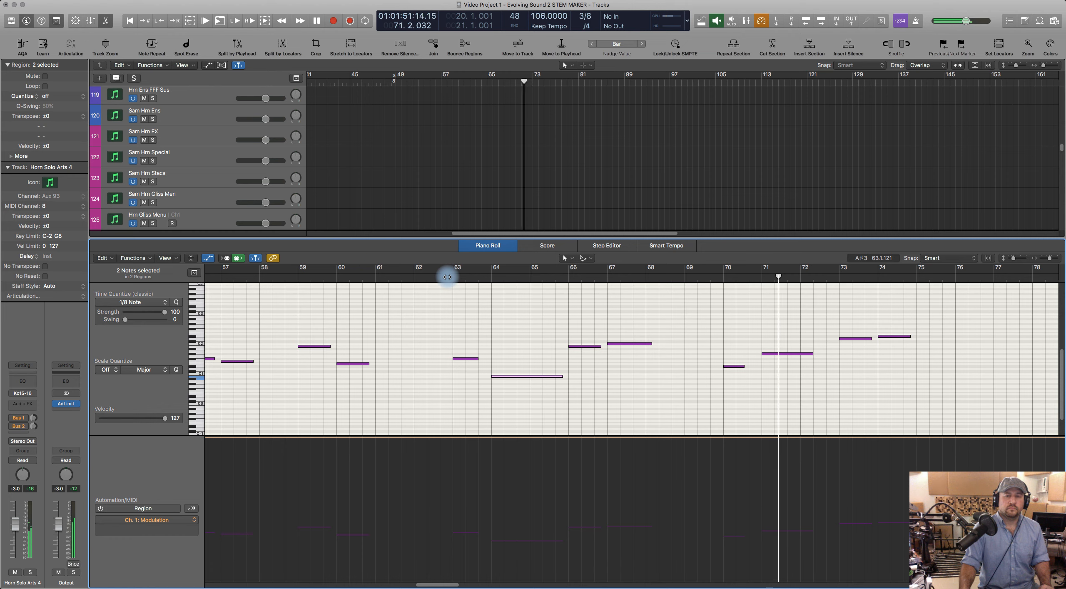
pyautogui.press('space')
# Step: Lengthen the trombone and tuba notes at bar 70 until they slightly overlap the notes starting at bar 71
pyautogui.click(723, 277)
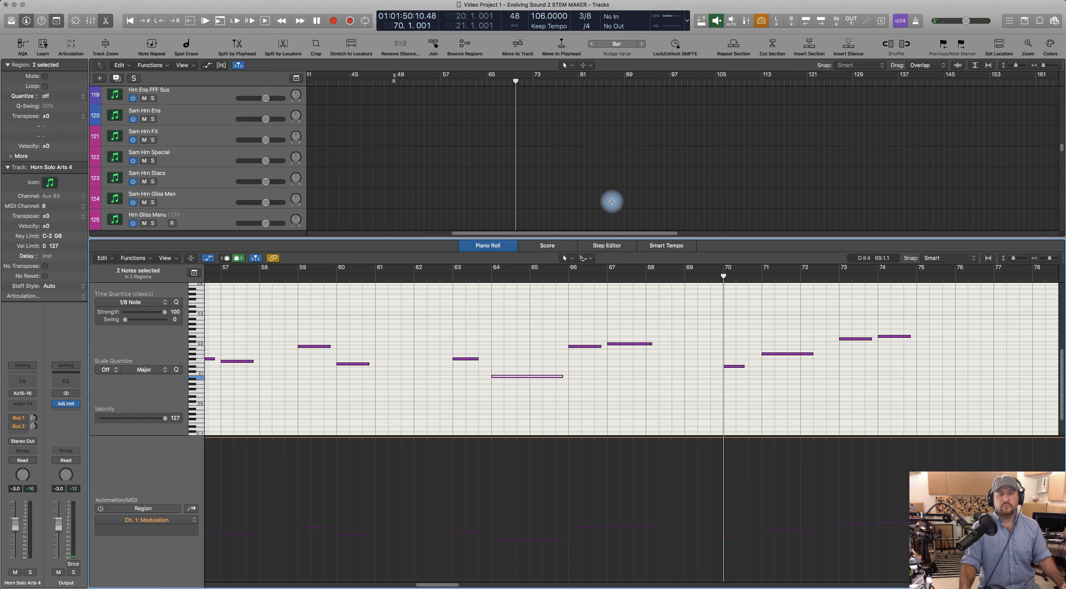
pyautogui.scroll(5, 526, 171)
pyautogui.scroll(-12, 577, 188)
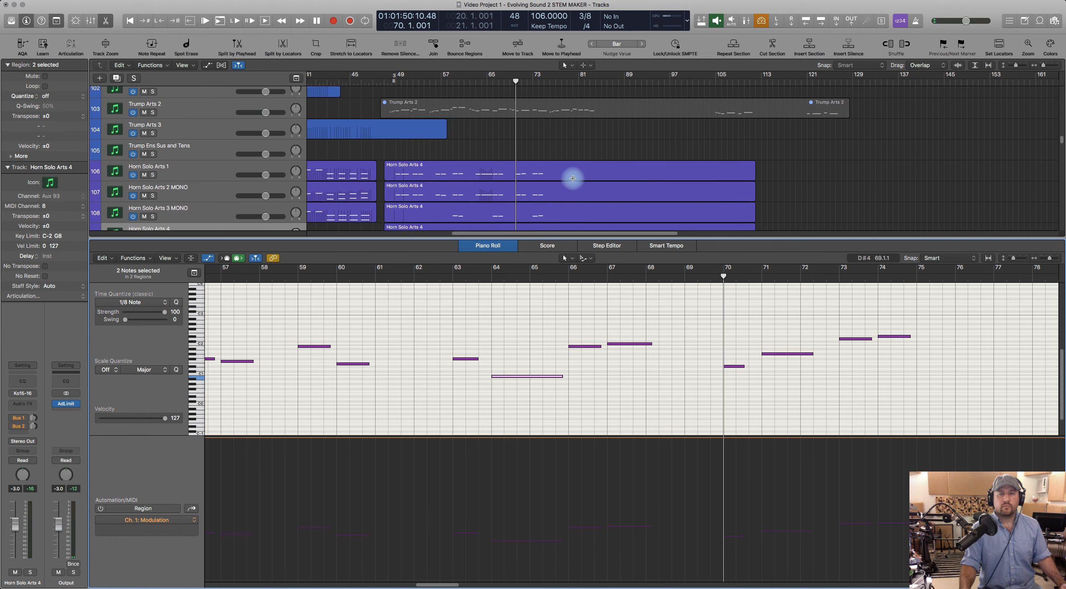
pyautogui.scroll(-7, 566, 185)
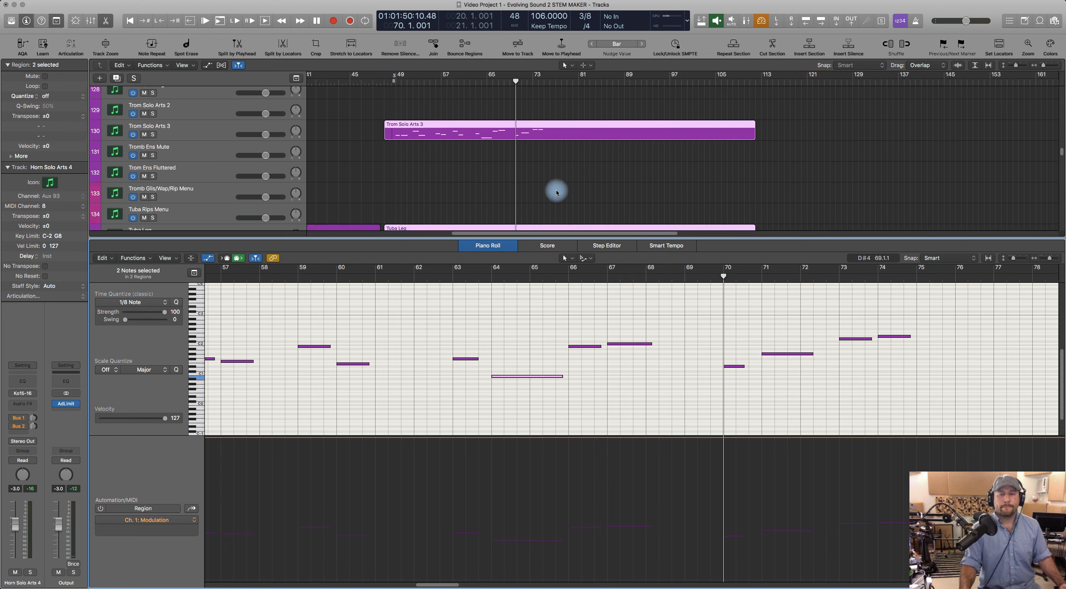
pyautogui.moveTo(743, 367); pyautogui.dragTo(745, 376)
pyautogui.press('super+z')
pyautogui.click(734, 366)
pyautogui.moveTo(748, 367); pyautogui.dragTo(764, 369)
# Step: Play the passage around bar 70 repeatedly to hear the overlap into bar 71
pyautogui.press('space')
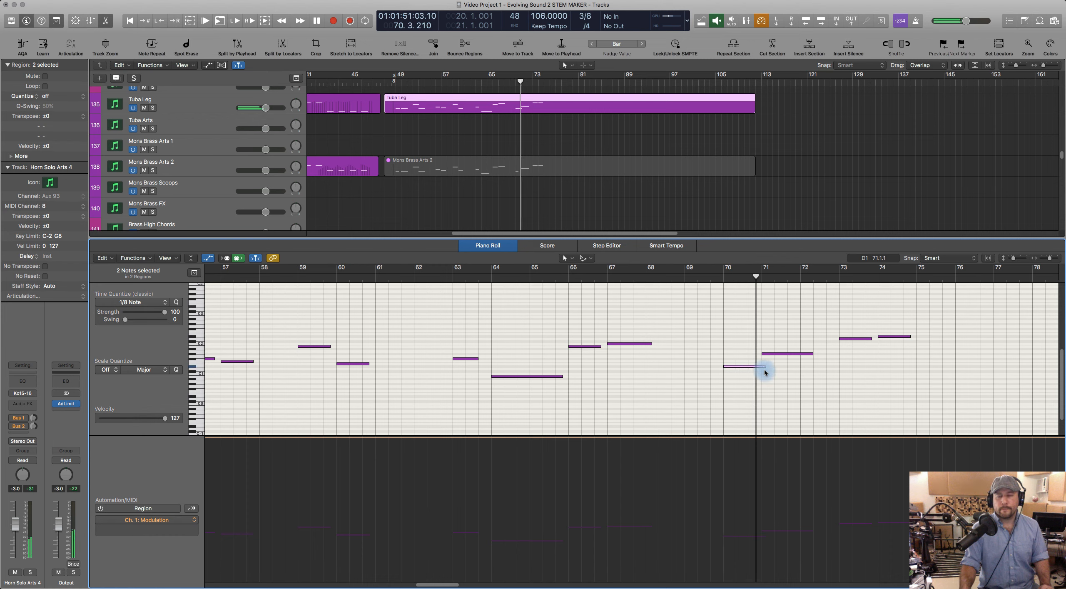
pyautogui.click(710, 277)
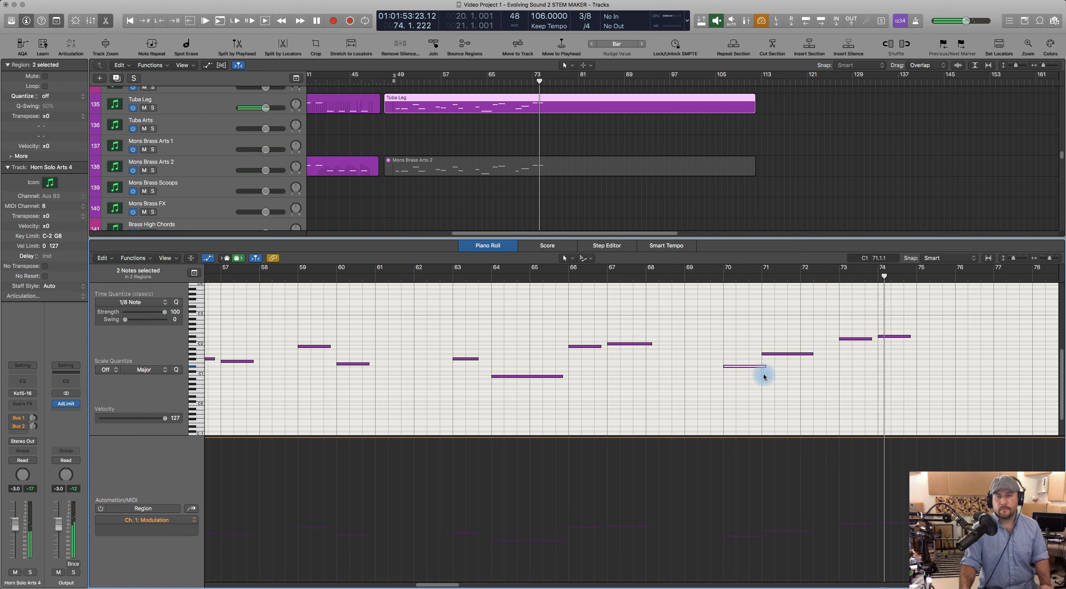
pyautogui.press('space')
pyautogui.click(720, 280)
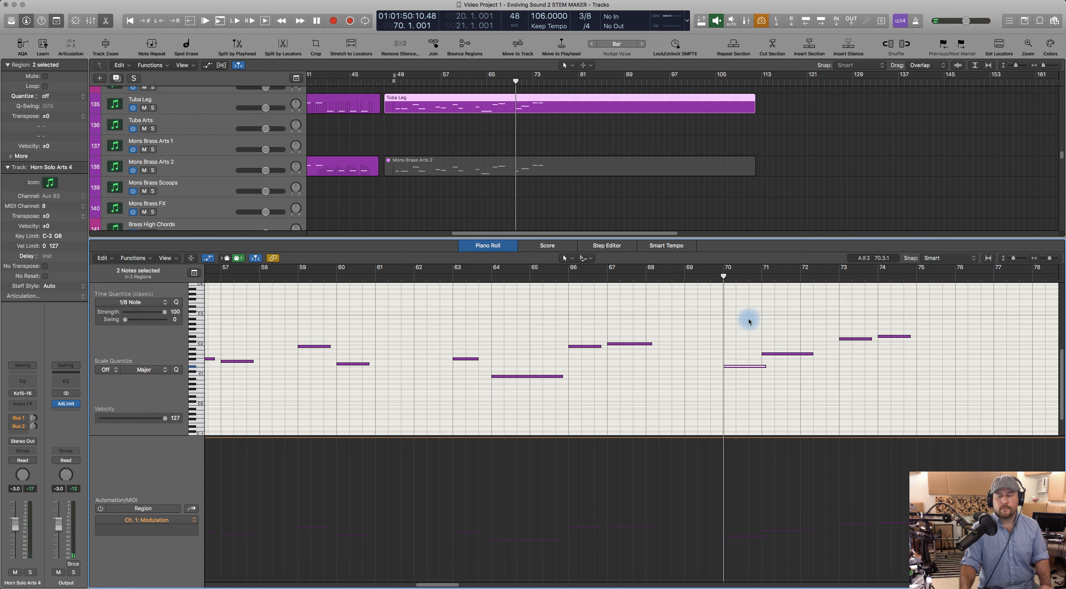
pyautogui.press('space')
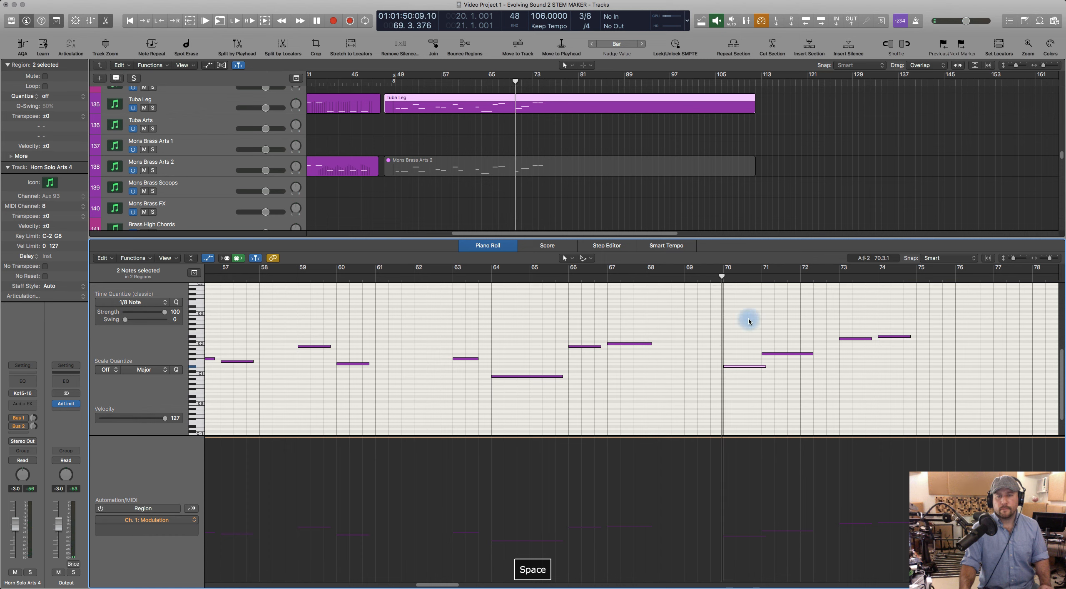
pyautogui.press('space')
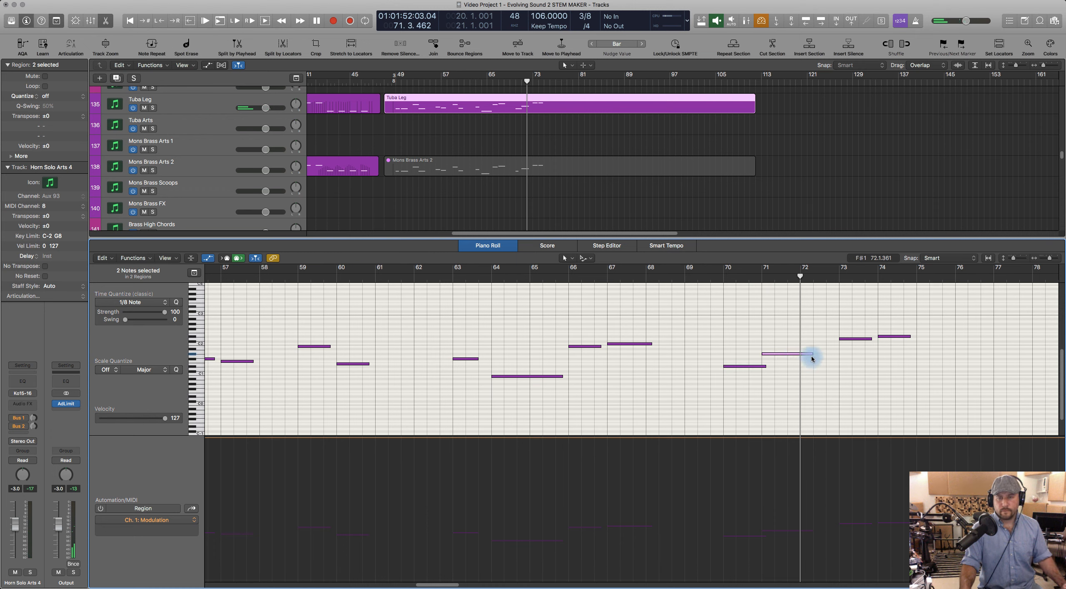
# Step: Shorten the trombone and tuba notes at bar 71 so they end before bar 72, and play from just before bar 70
pyautogui.moveTo(811, 354); pyautogui.dragTo(795, 354)
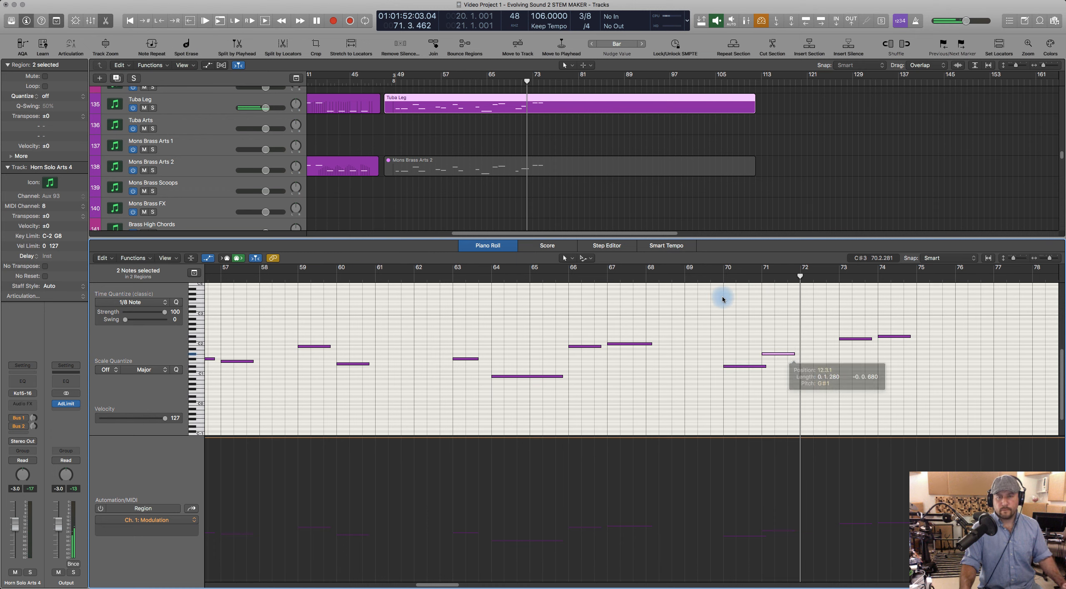
pyautogui.click(717, 278)
pyautogui.press('space')
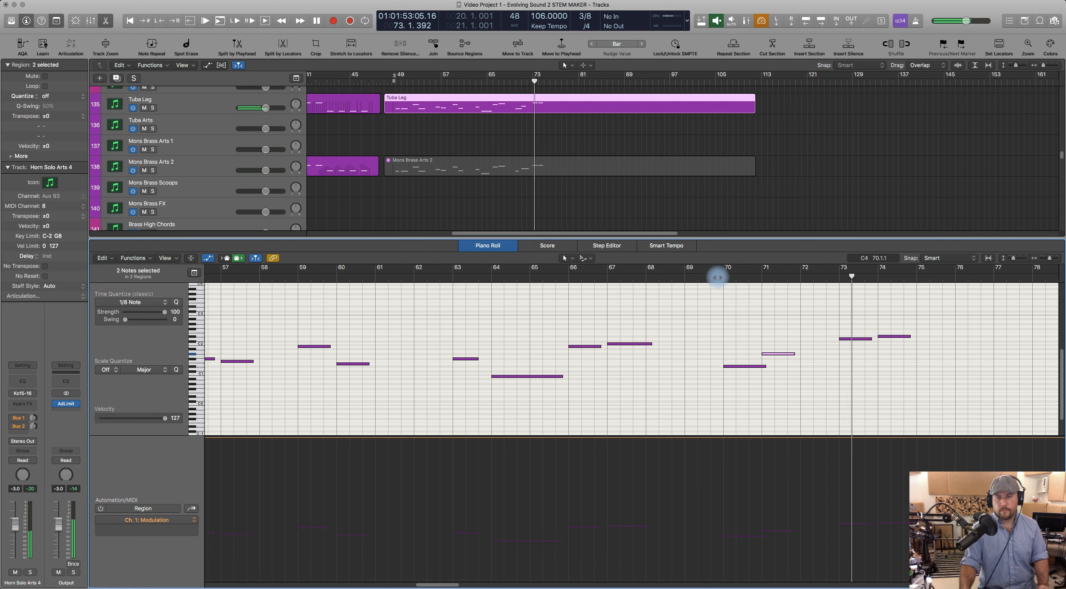
pyautogui.press('space')
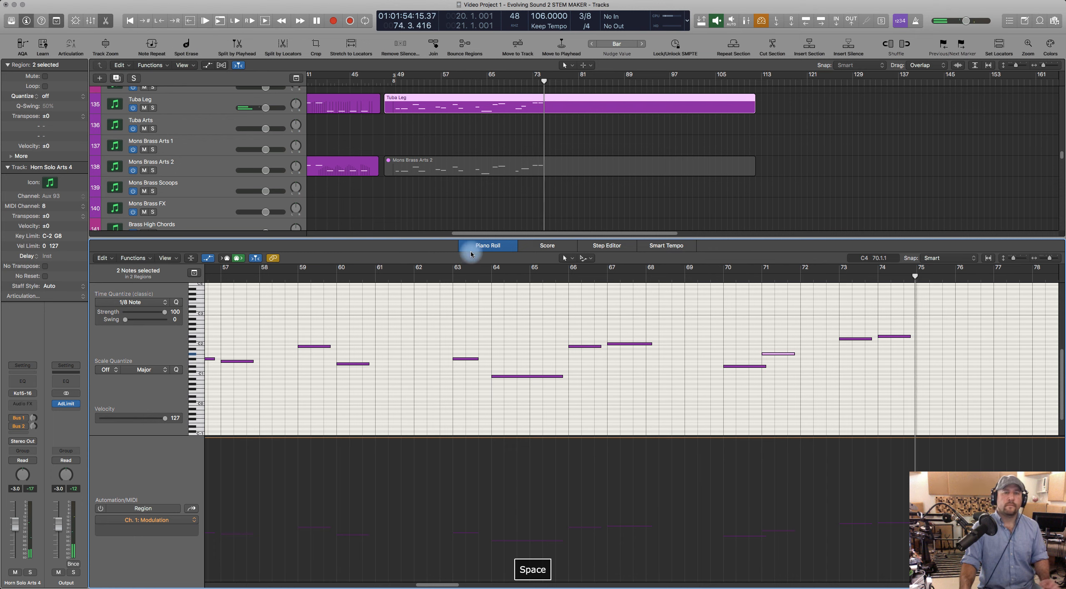
# Step: Close the Piano Roll and unmute the Trump Arts 2 and Tromb Solo Arts 1 regions
pyautogui.press('p')
pyautogui.click(450, 202)
pyautogui.scroll(4, 466, 192)
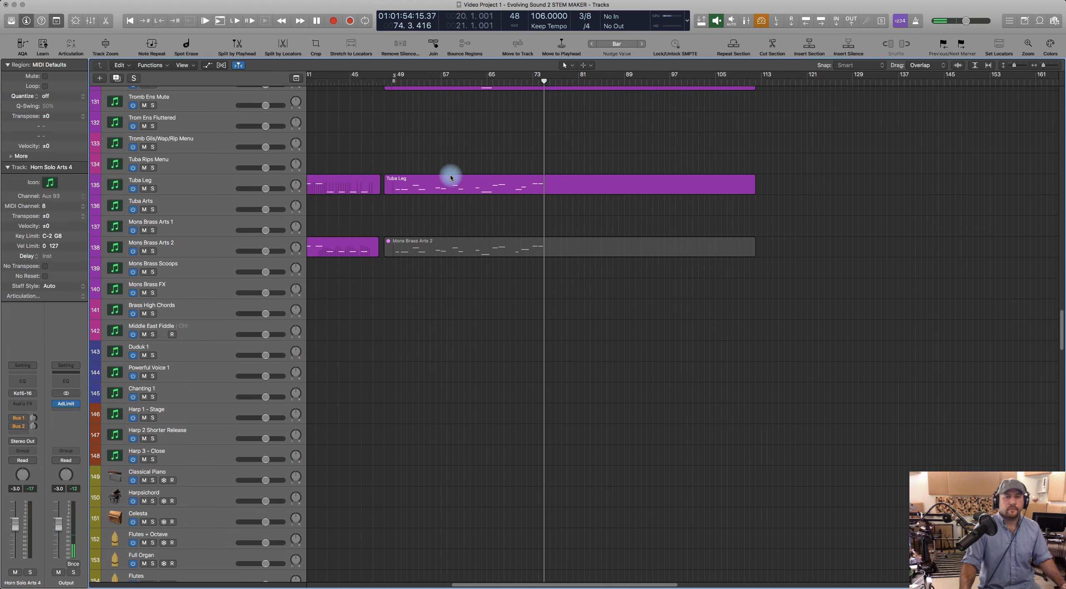
pyautogui.scroll(10, 467, 200)
pyautogui.click(466, 221)
pyautogui.scroll(-4, 513, 362)
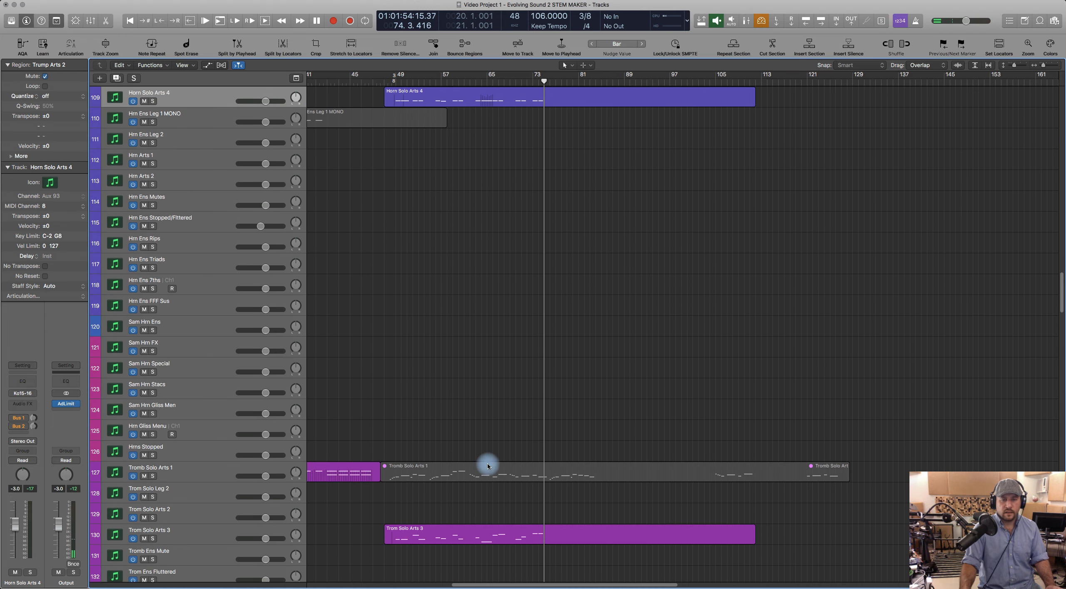
pyautogui.keyDown('shift'); pyautogui.click(488, 466); pyautogui.keyUp('shift')
pyautogui.hotkey('ctrl', 'm')
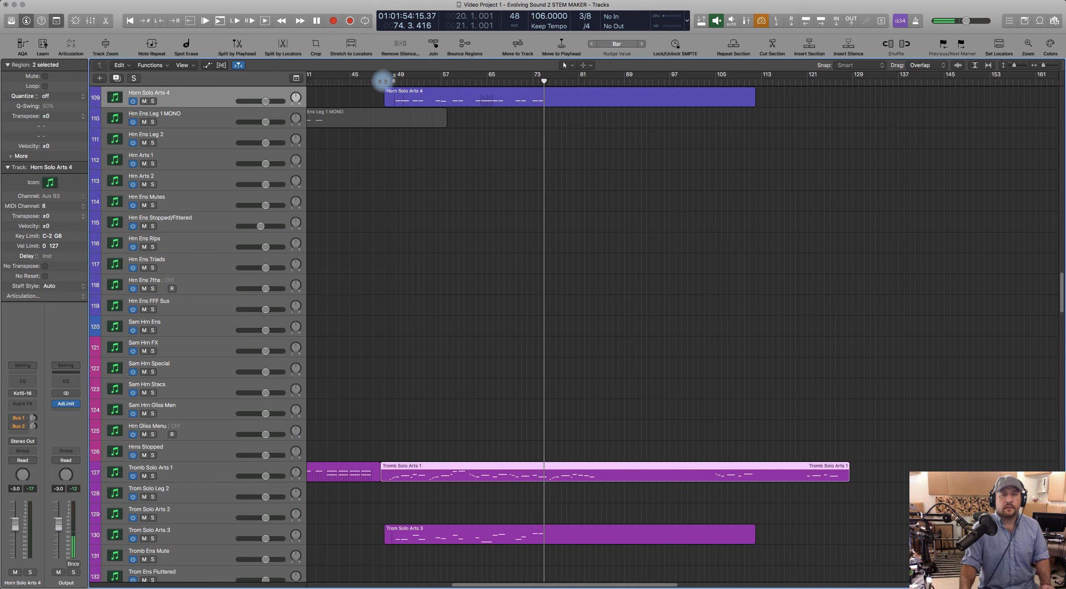
# Step: Unmute the Action Strikes Ens 3 Tangarian Drums region and play the arrangement from bar 48 through bar 74
pyautogui.click(382, 81)
pyautogui.scroll(-12, 483, 300)
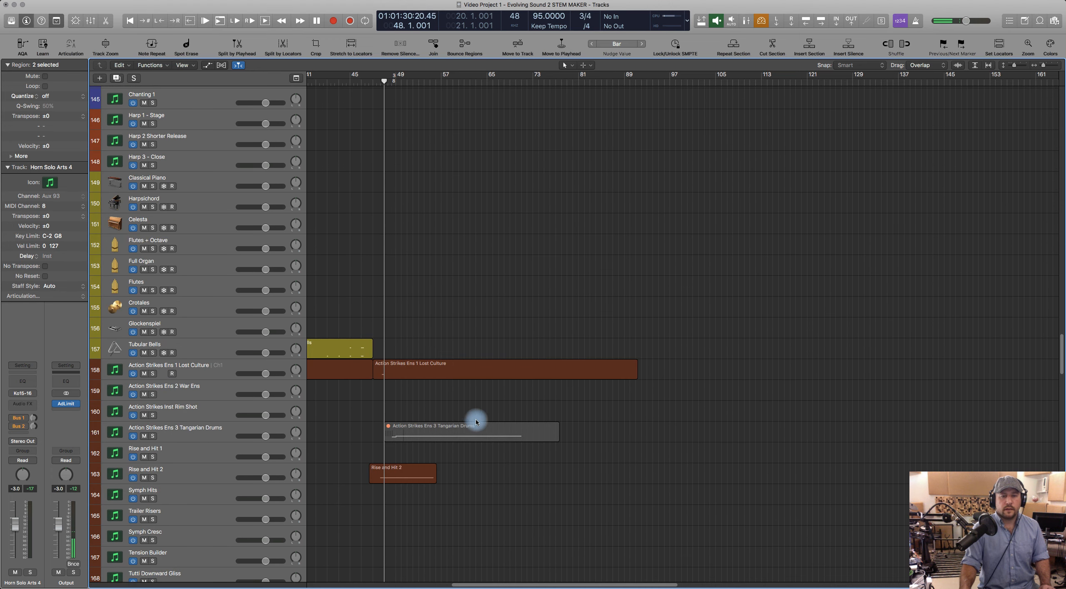
pyautogui.click(470, 428)
pyautogui.hotkey('ctrl', 'm')
pyautogui.press('space')
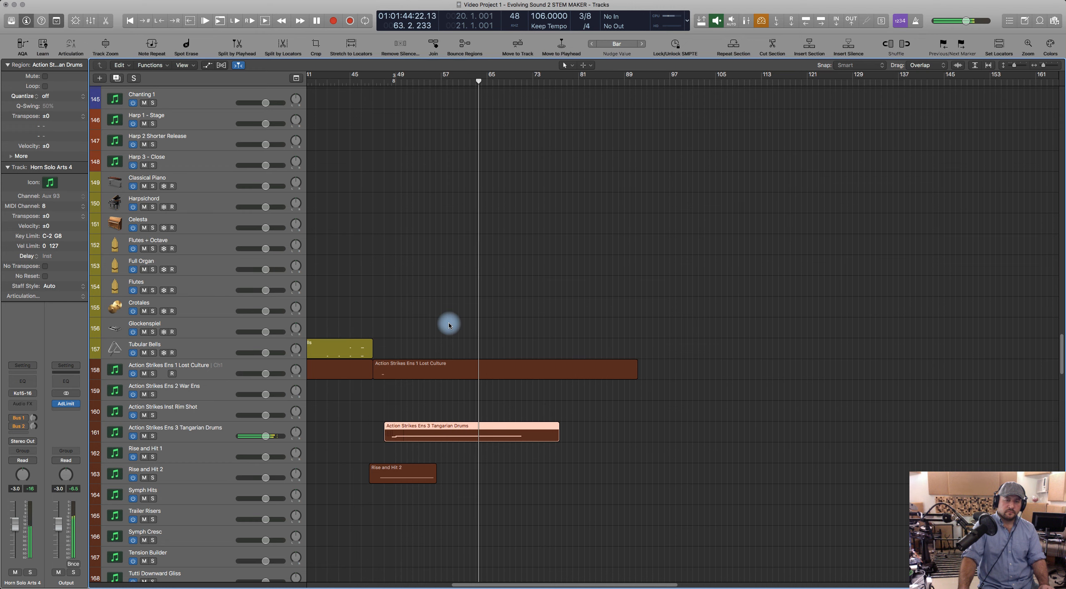
pyautogui.scroll(10, 449, 325)
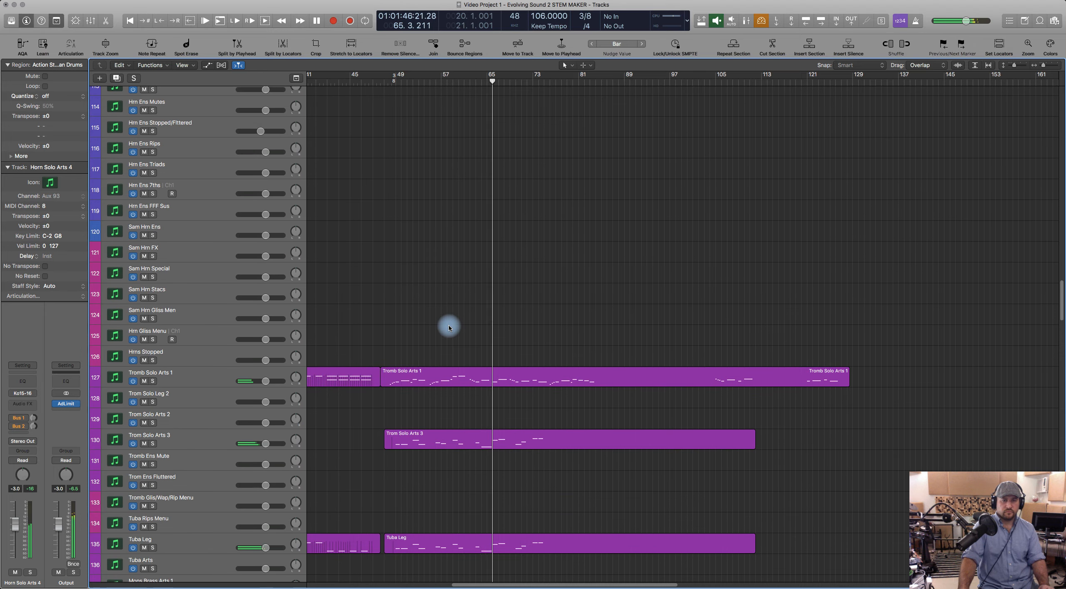
pyautogui.scroll(-2, 454, 366)
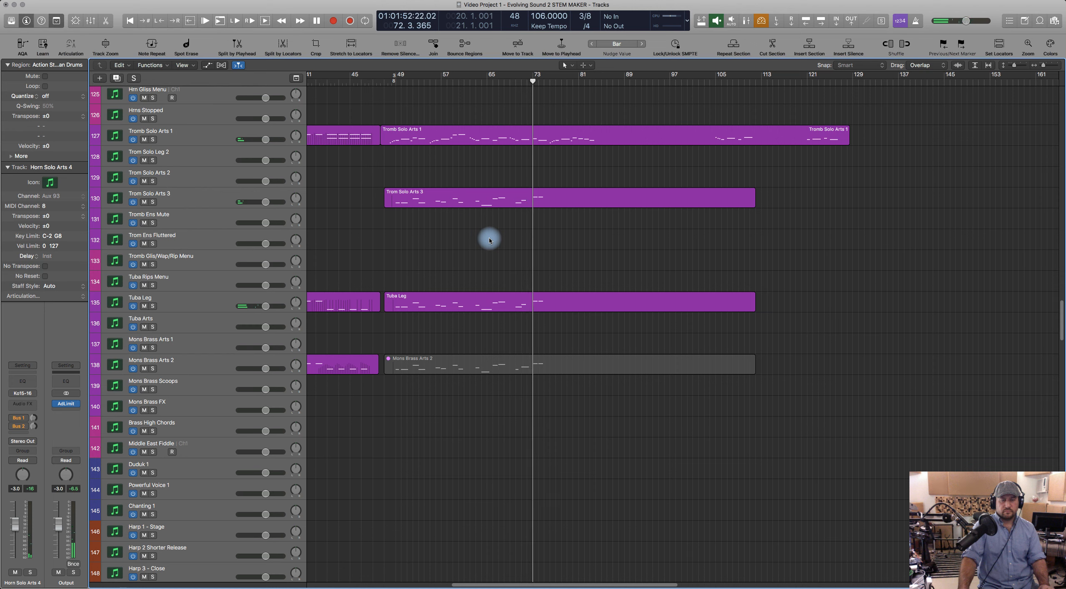
pyautogui.press('space')
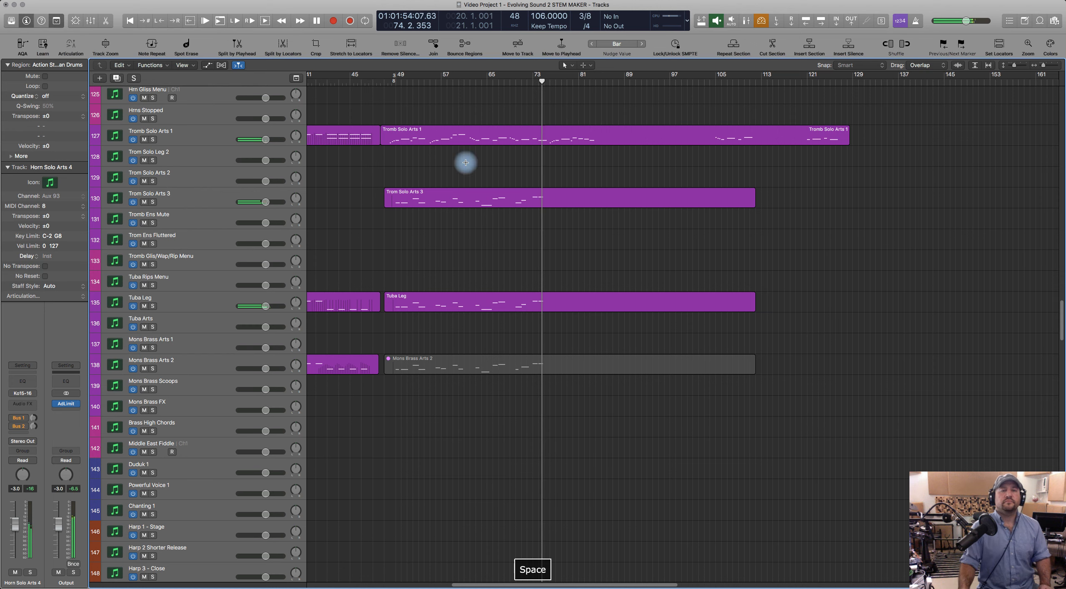
# Step: Select the Trump Arts 2 region and play the arrangement from bar 48 to about bar 52
pyautogui.click(468, 83)
pyautogui.click(384, 80)
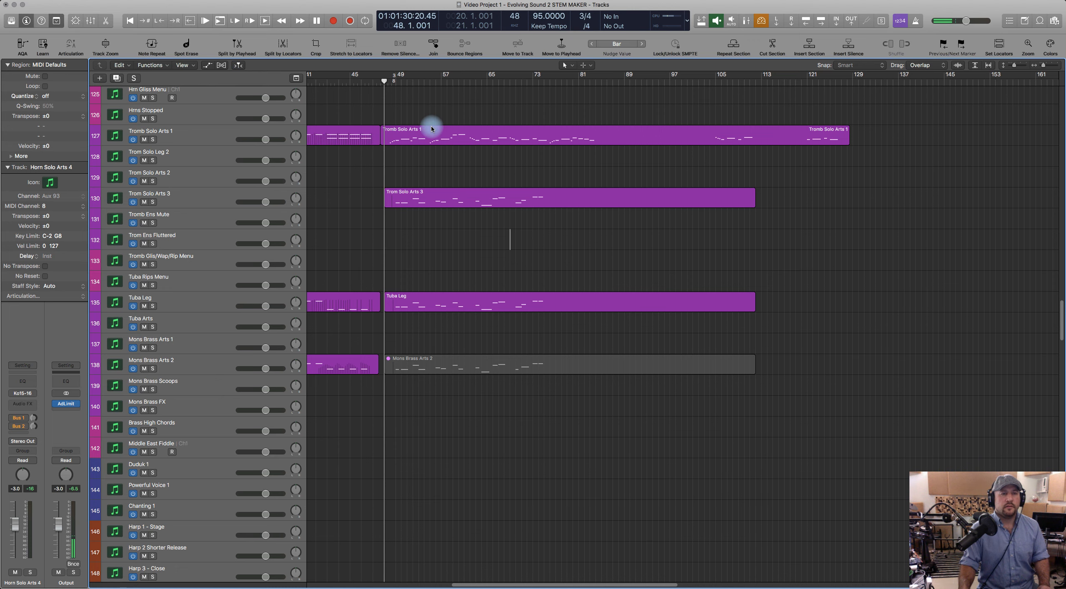
pyautogui.click(433, 129)
pyautogui.scroll(10, 455, 174)
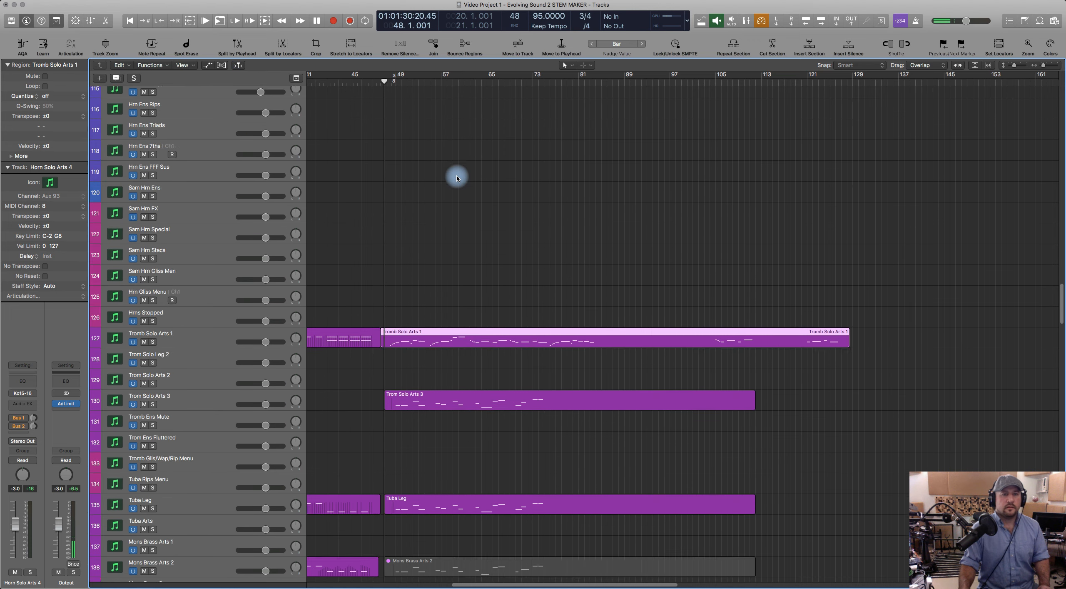
pyautogui.scroll(5, 458, 221)
pyautogui.click(425, 105)
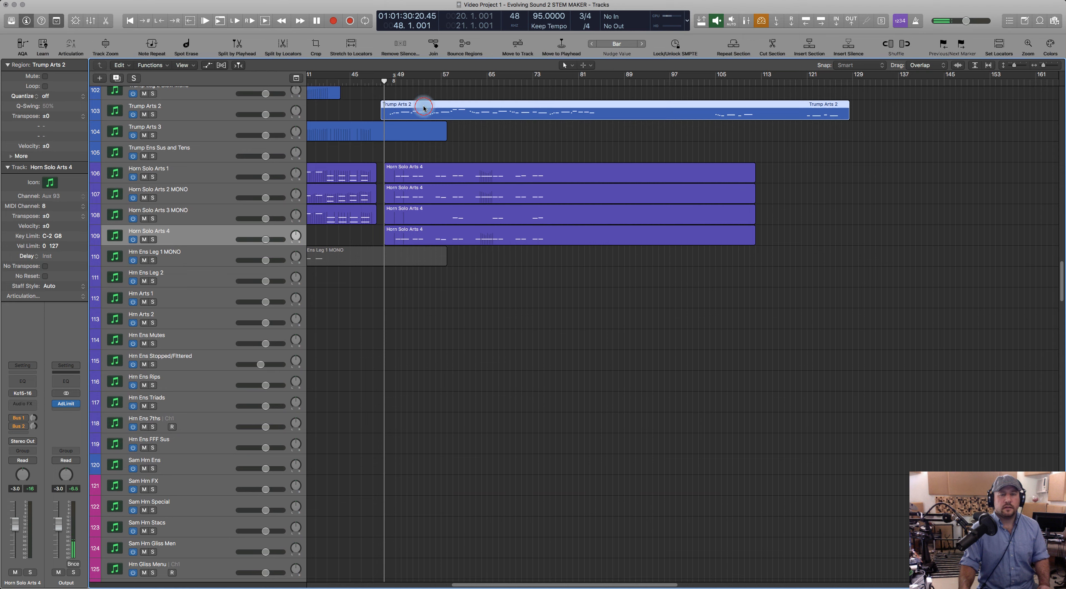
pyautogui.press('space')
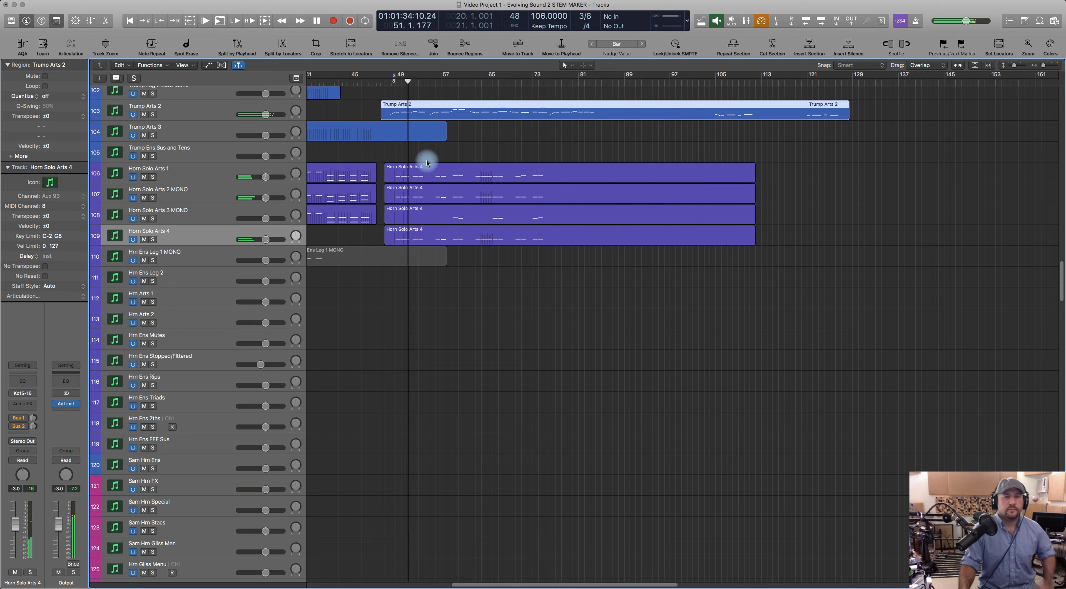
pyautogui.press('space')
# Step: Open the Trump Arts 2 region in the Piano Roll at its start and display its Sustain automation
pyautogui.click(373, 108)
pyautogui.doubleClick(407, 105)
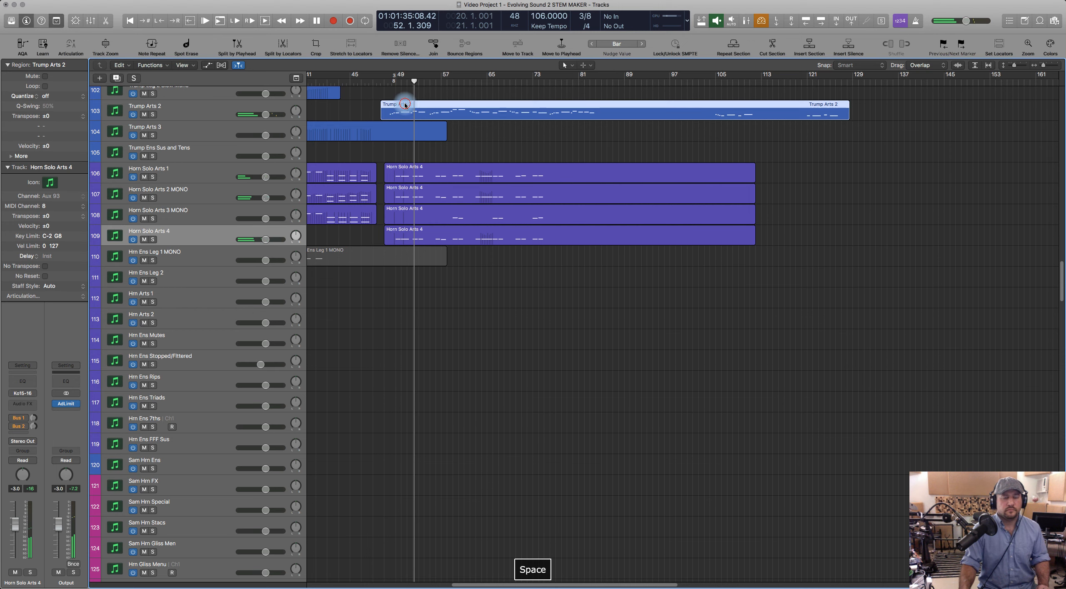
pyautogui.hscroll(-8, 408, 436)
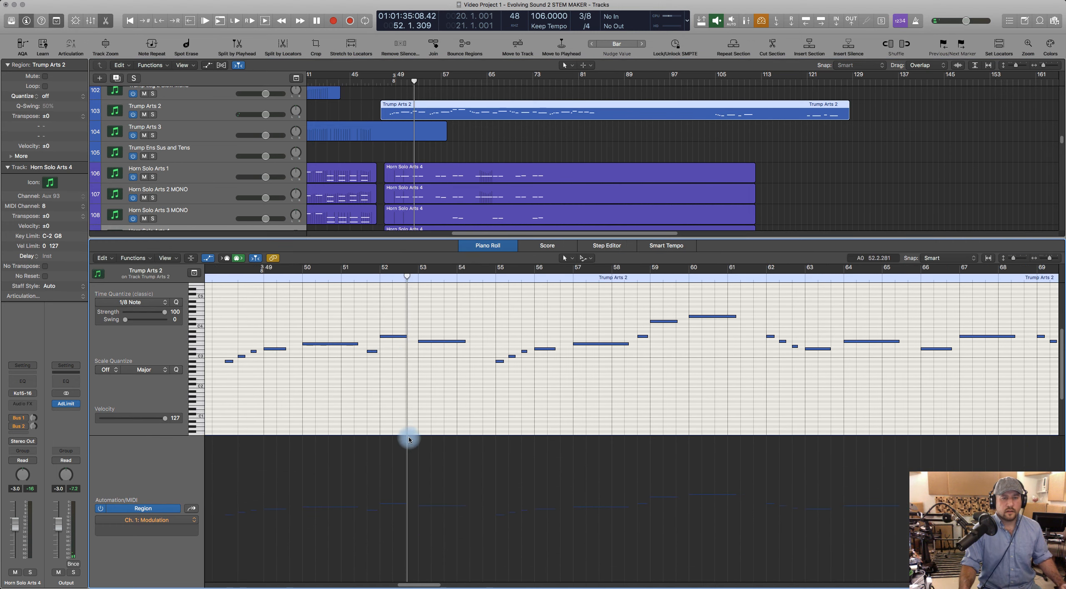
pyautogui.click(193, 507)
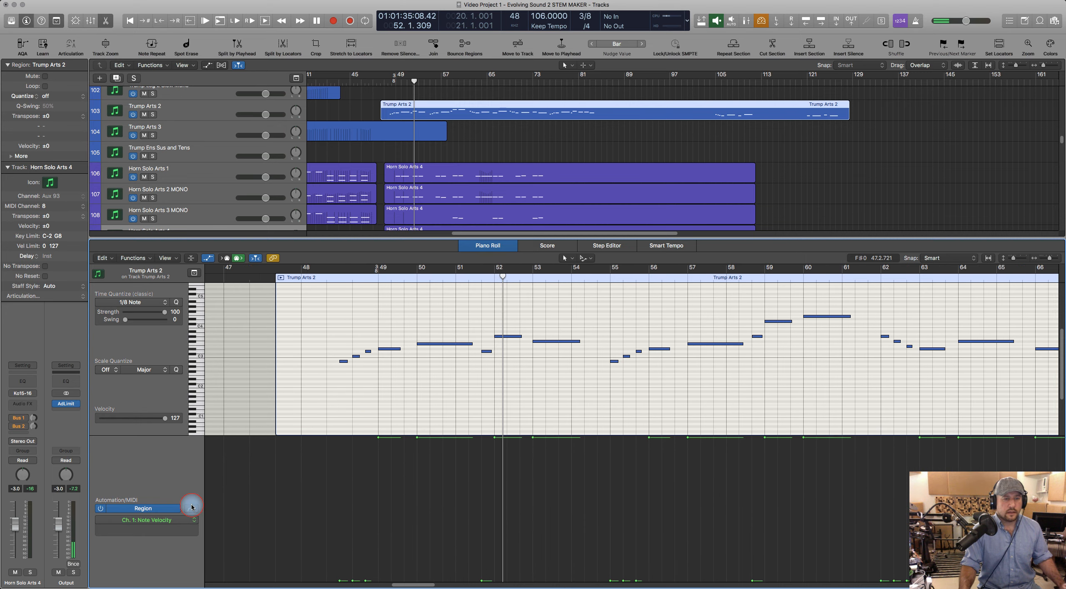
pyautogui.click(168, 523)
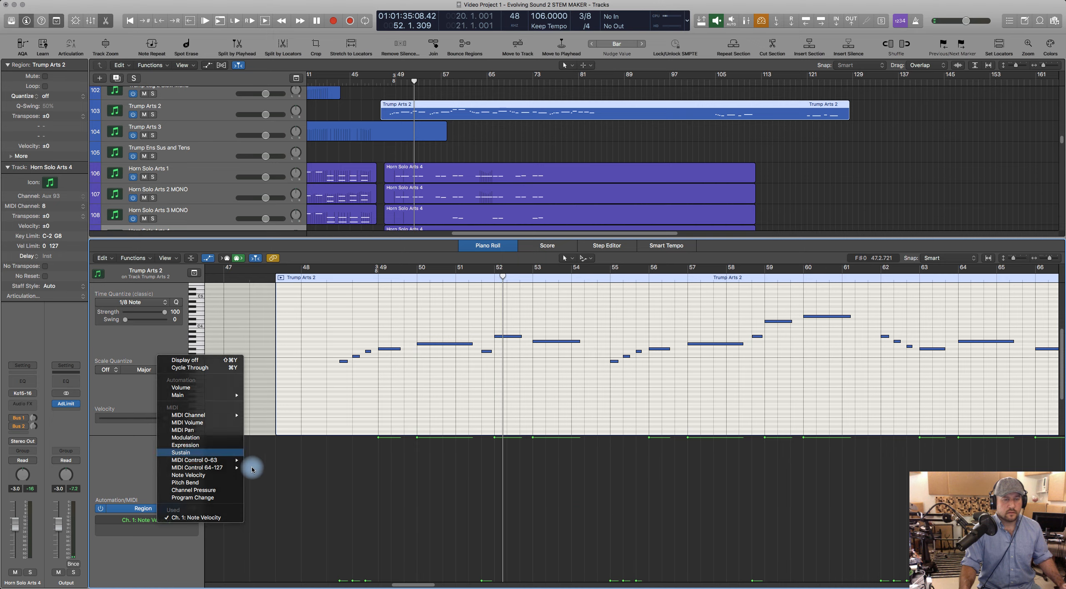
pyautogui.click(223, 452)
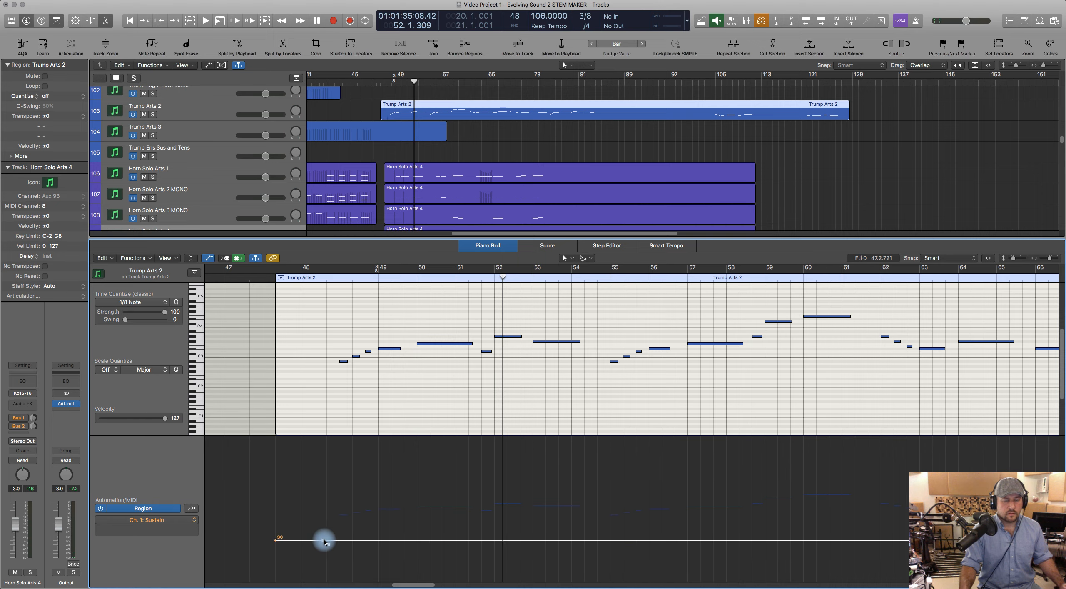
# Step: Drop the Trump Arts 2 sustain to 0 shortly after bar 48 and play from there
pyautogui.moveTo(325, 541); pyautogui.dragTo(323, 580)
pyautogui.click(327, 282)
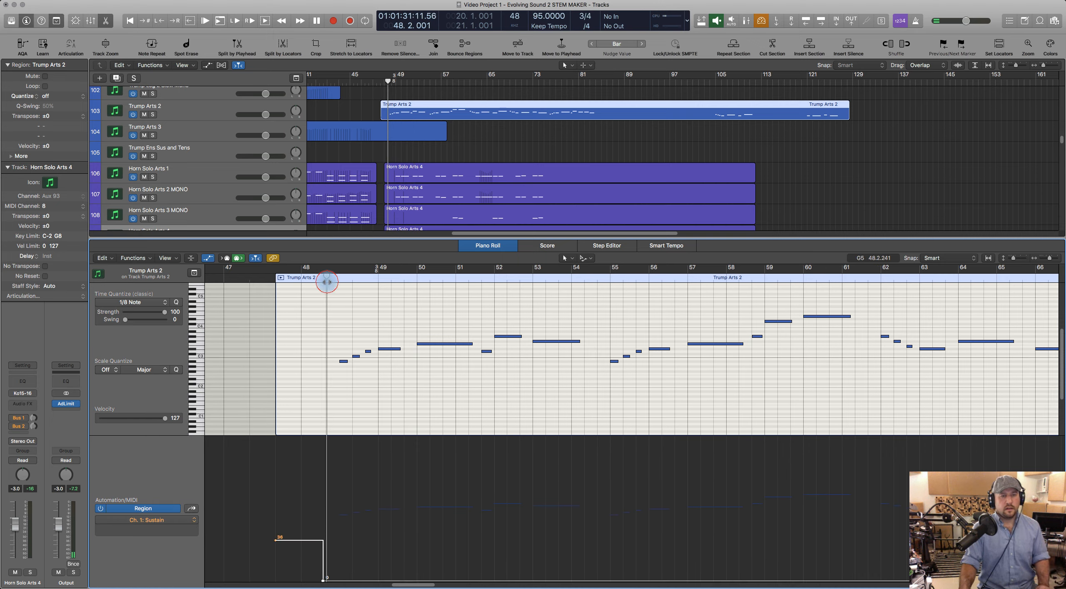
pyautogui.press('space')
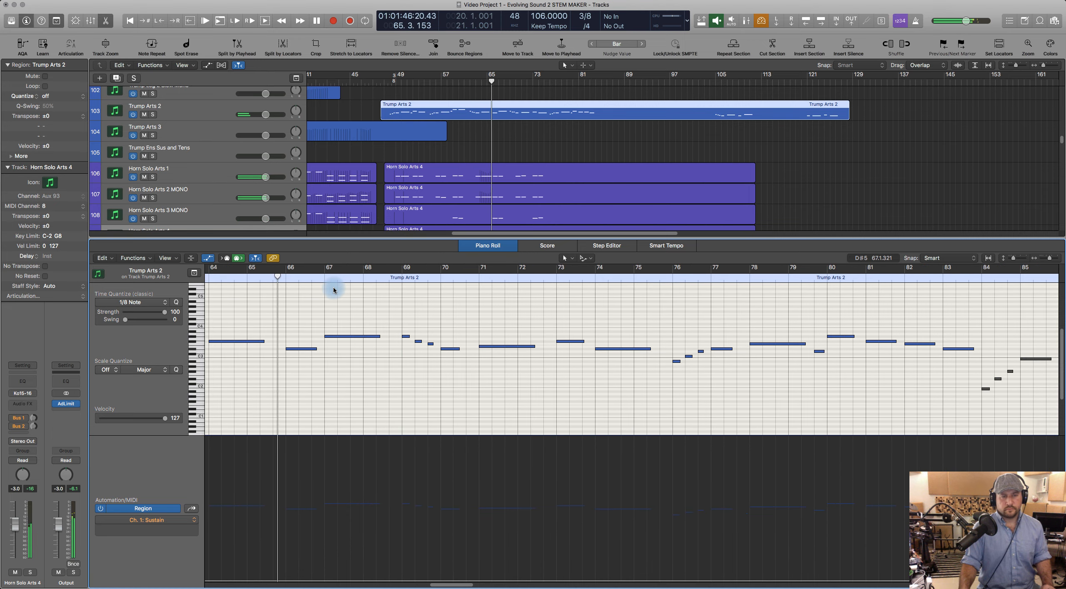
# Step: Open the Tromb Solo Arts 1 region together with Trump Arts 2 and lengthen both bar 64 notes to reach bar 66
pyautogui.press('space')
pyautogui.hscroll(-5, 298, 332)
pyautogui.click(359, 276)
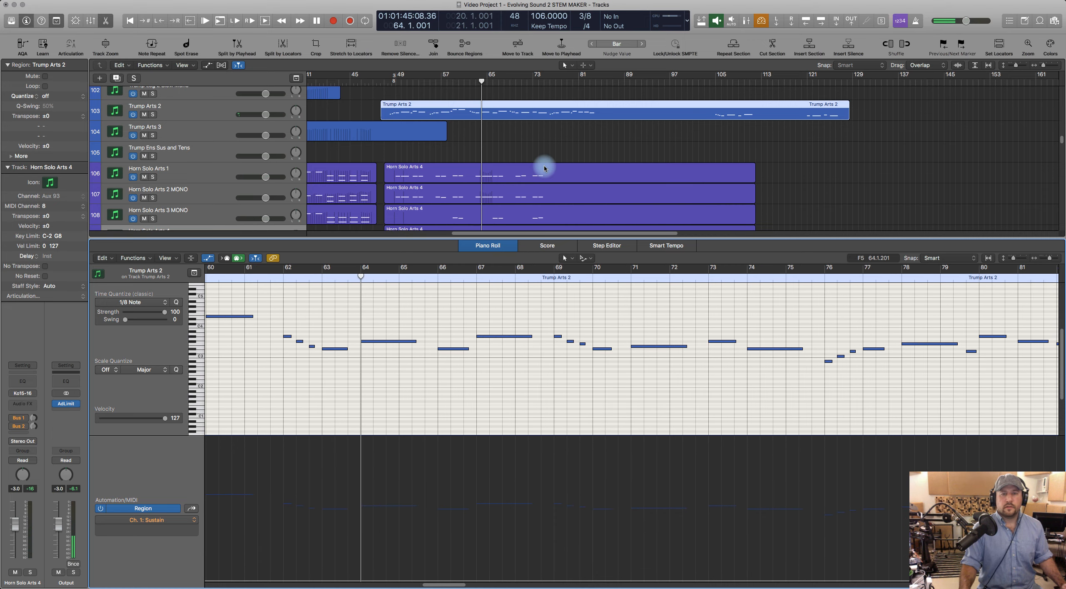
pyautogui.scroll(-15, 544, 168)
pyautogui.scroll(9, 544, 167)
pyautogui.keyDown('shift'); pyautogui.click(495, 137); pyautogui.keyUp('shift')
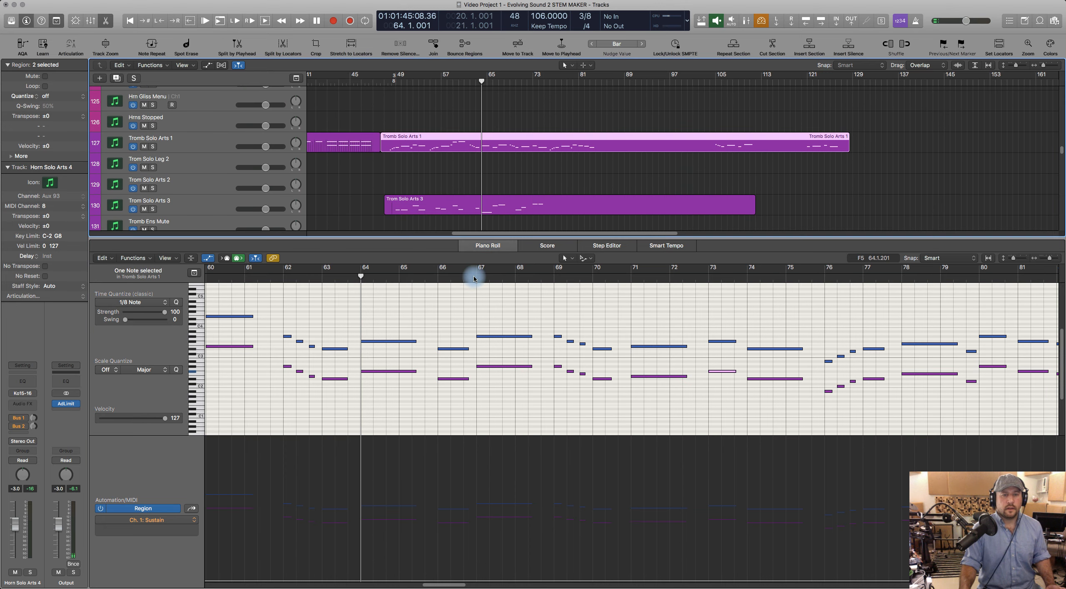
pyautogui.moveTo(381, 320); pyautogui.dragTo(436, 376)
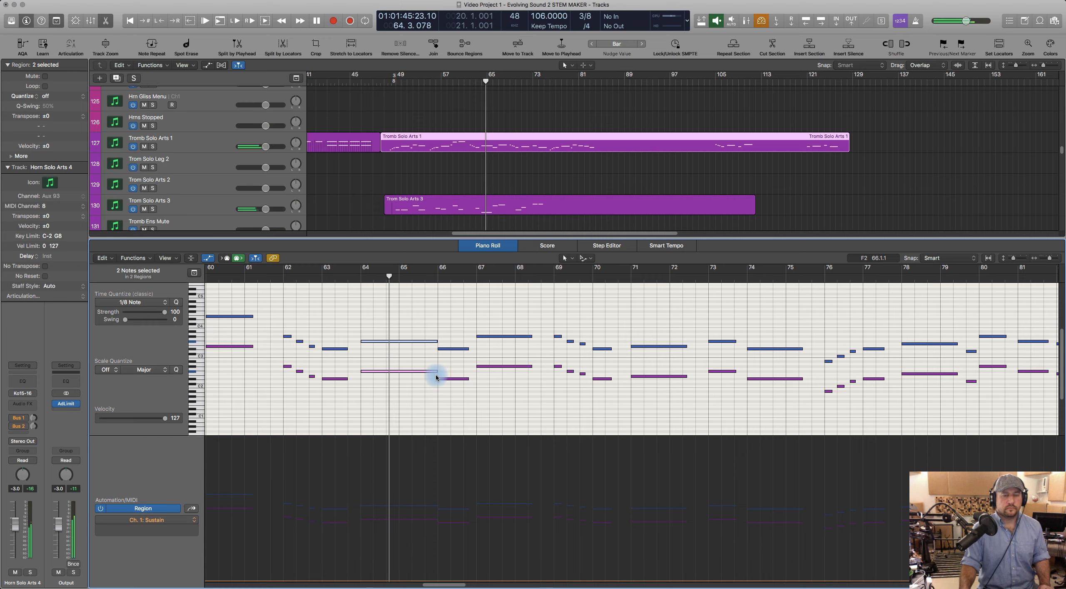
pyautogui.press('space')
pyautogui.click(353, 278)
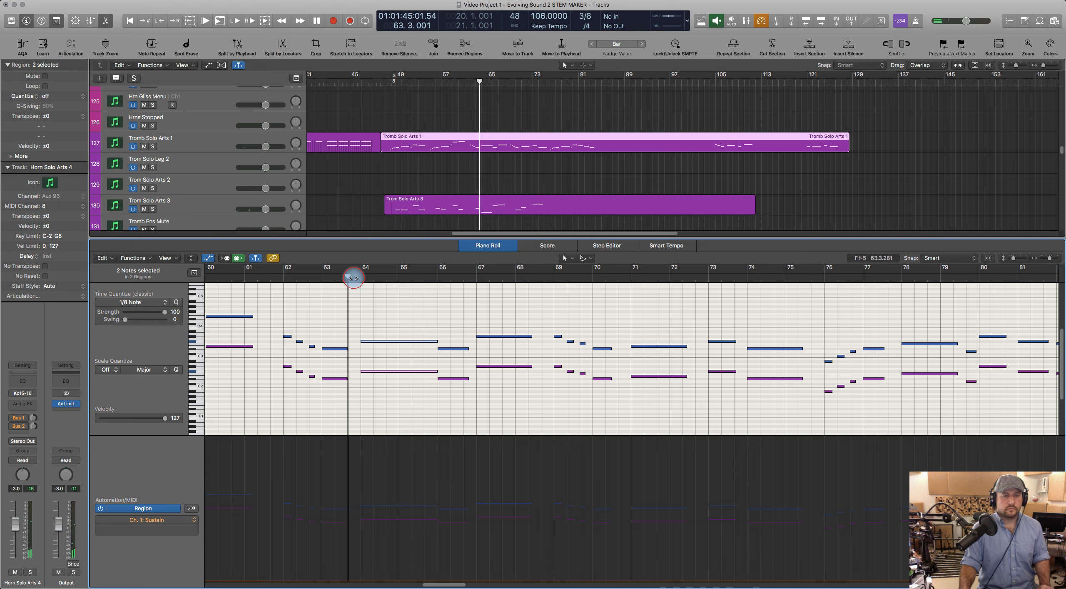
# Step: Select only the Tromb Solo Arts 1 region and display its Sustain automation in the Piano Roll
pyautogui.click(447, 166)
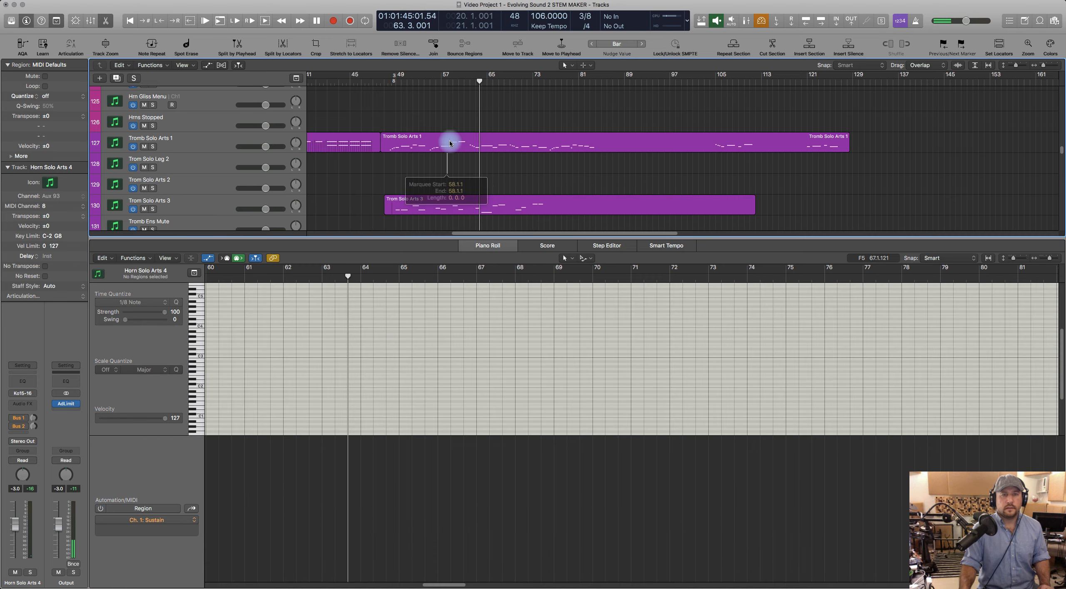
pyautogui.click(448, 137)
pyautogui.click(192, 508)
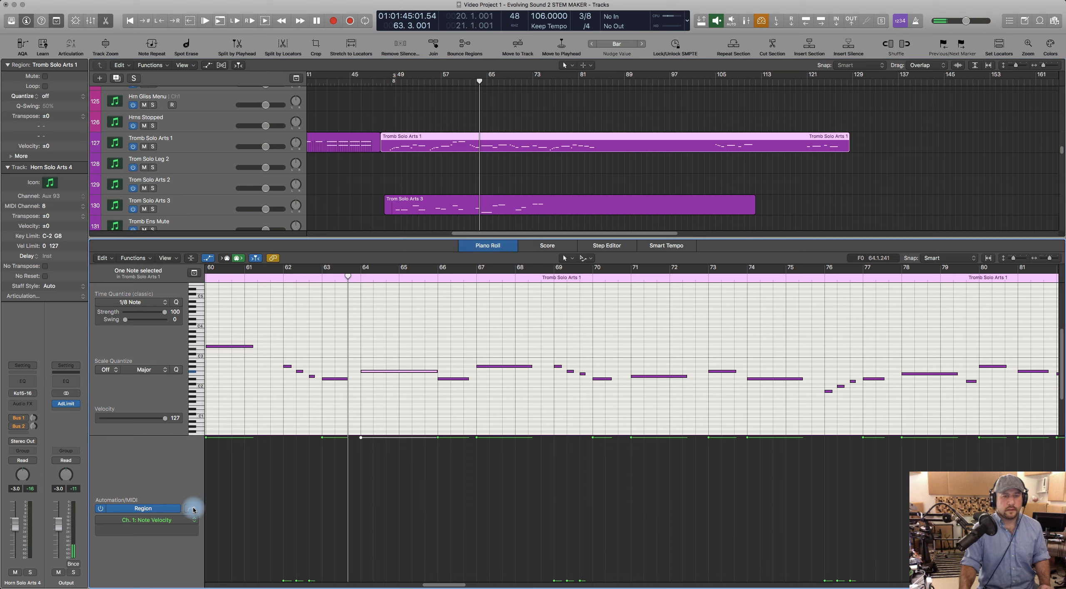
pyautogui.click(173, 521)
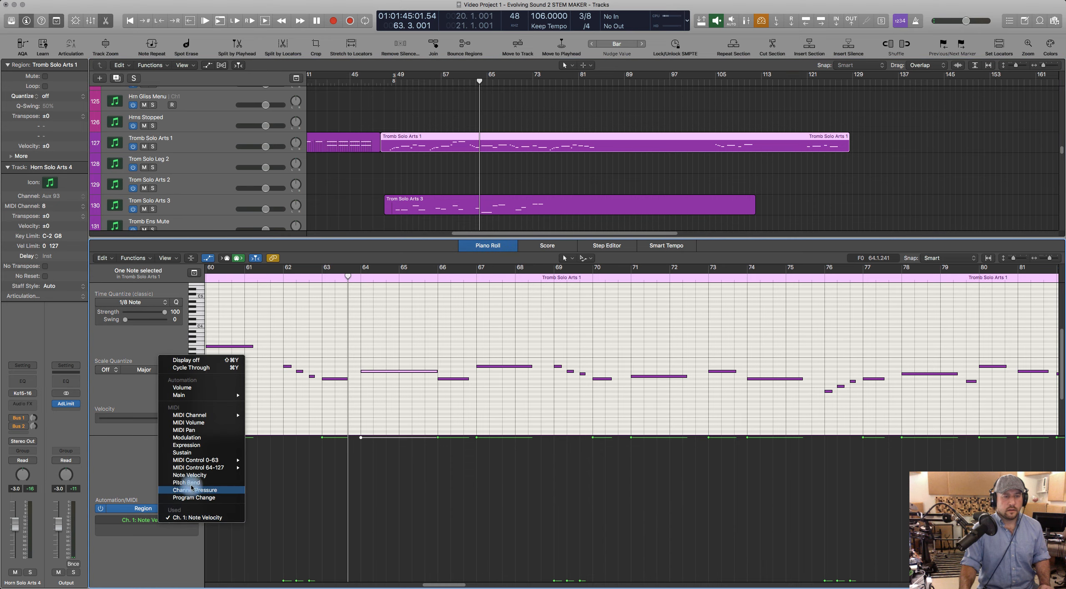
pyautogui.click(182, 452)
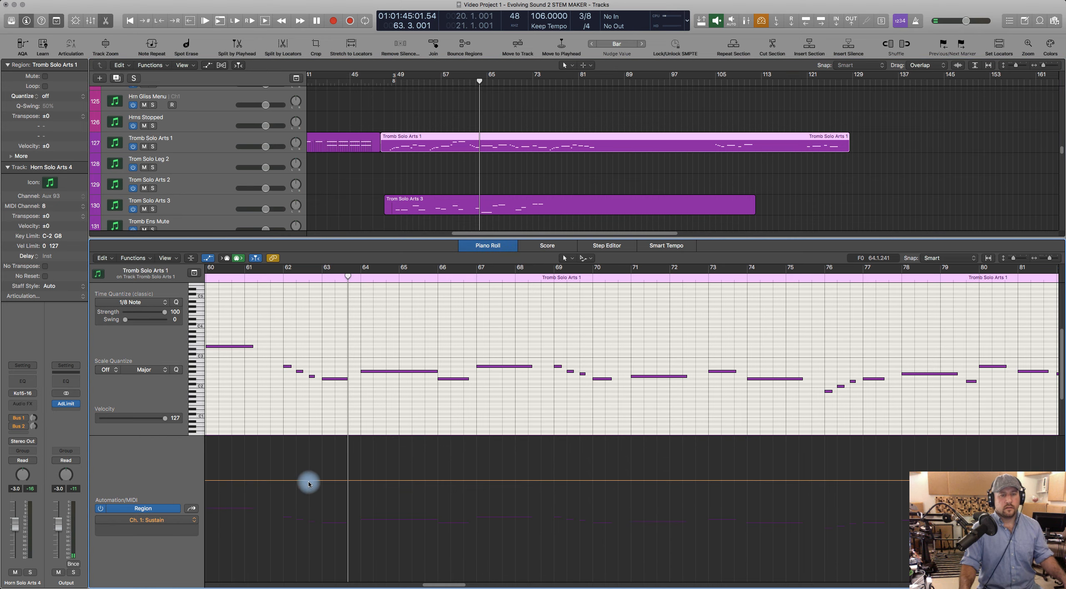
# Step: Set the Tromb Solo Arts 1 sustain to 0, raise it to 127 from just before bar 64 to just before bar 66, and play it
pyautogui.moveTo(311, 481); pyautogui.dragTo(312, 580)
pyautogui.press('super+Left')
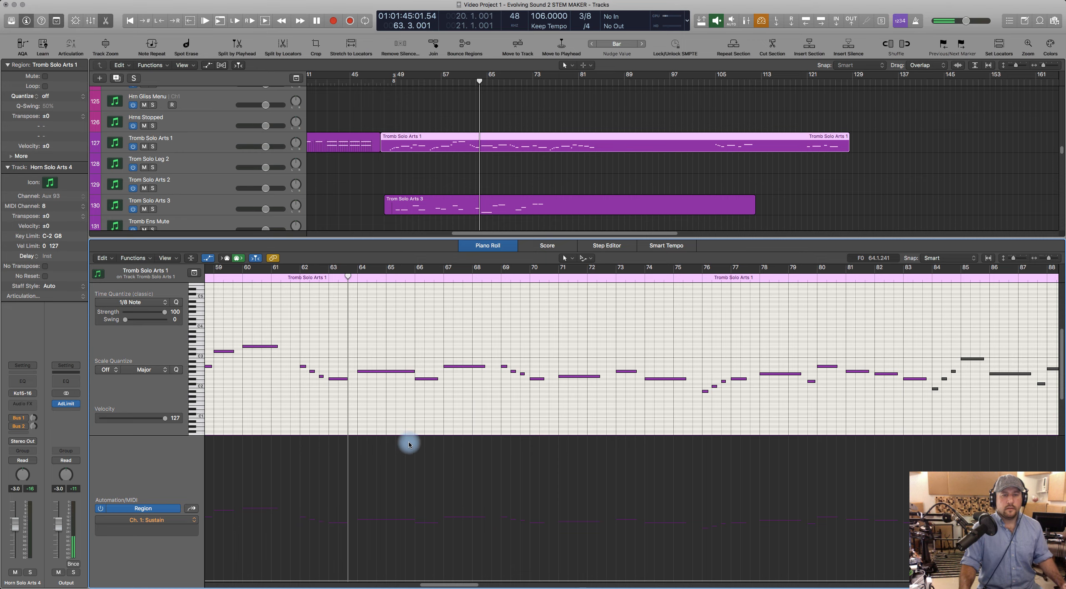
pyautogui.hscroll(-3, 424, 444)
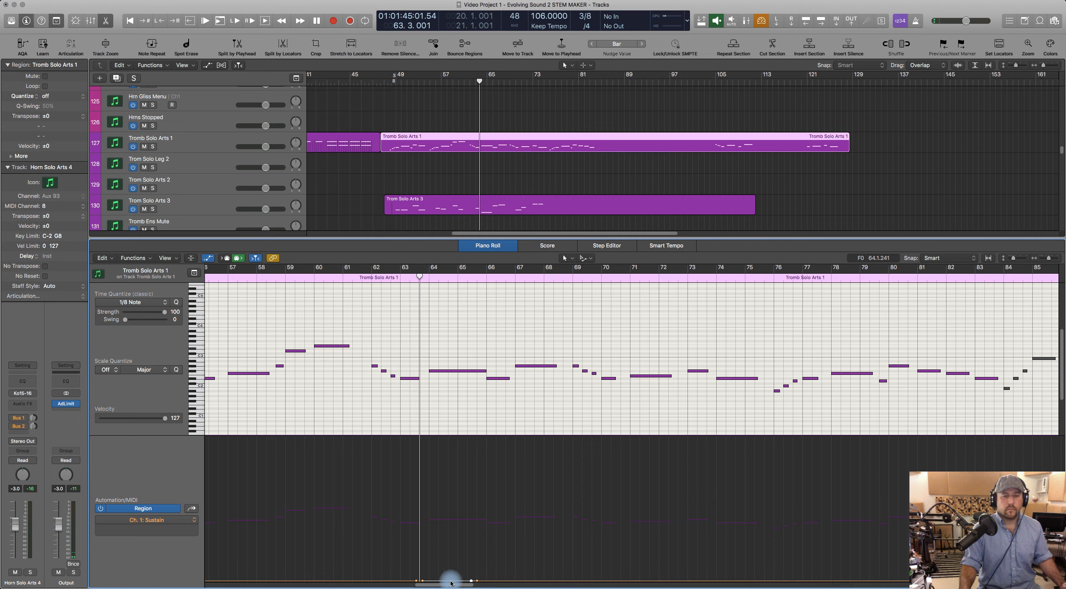
pyautogui.moveTo(450, 581); pyautogui.dragTo(445, 448)
pyautogui.press('space')
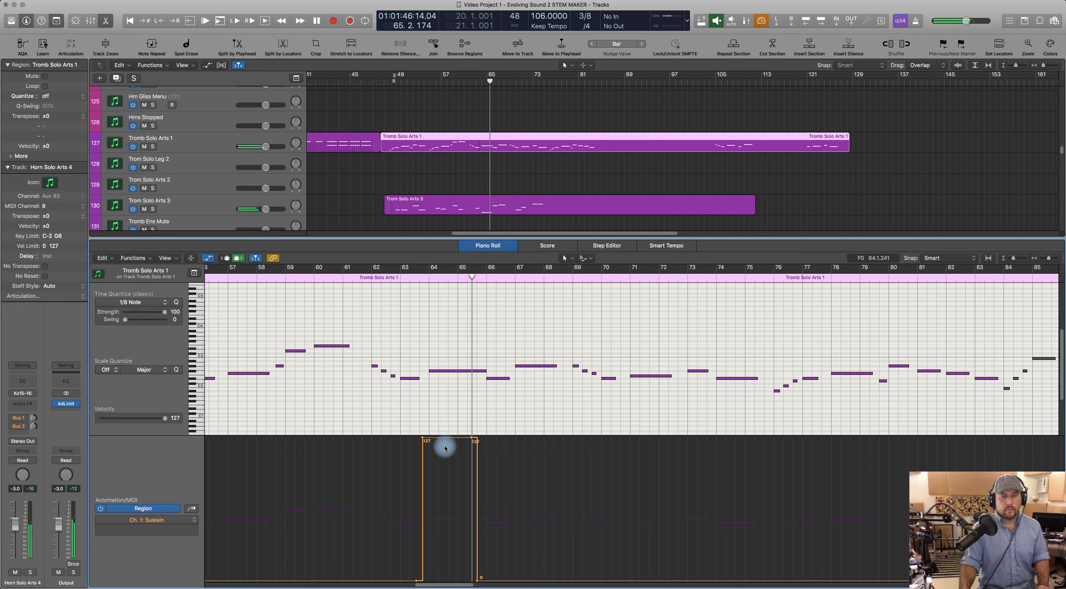
pyautogui.press('space')
# Step: Raise the Trump Arts 2 sustain to 127 from just before bar 64 to just past bar 66 and play that passage
pyautogui.scroll(10, 489, 179)
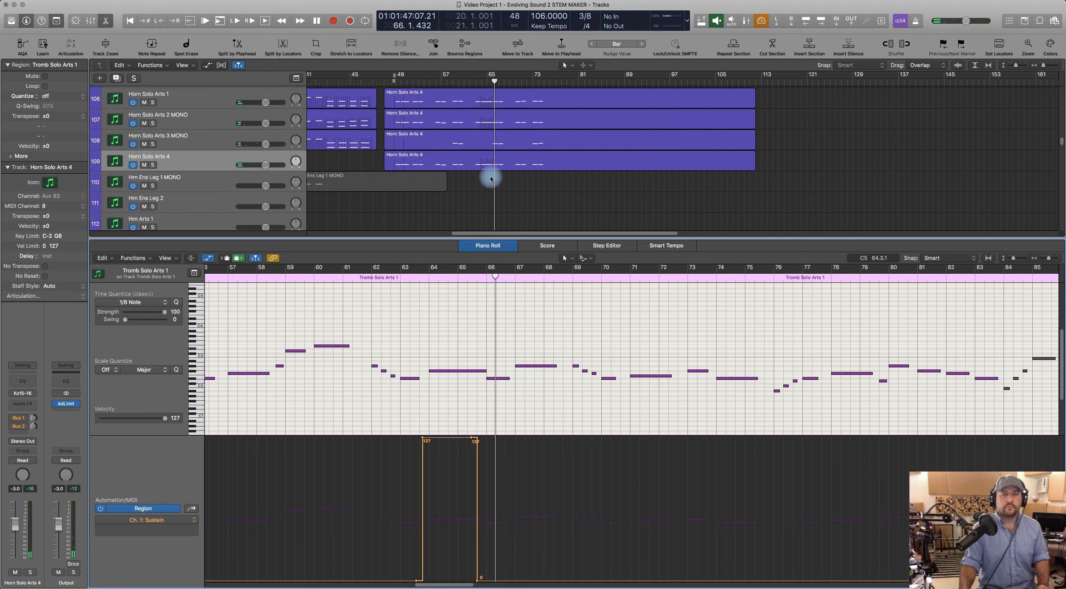
pyautogui.scroll(5, 491, 179)
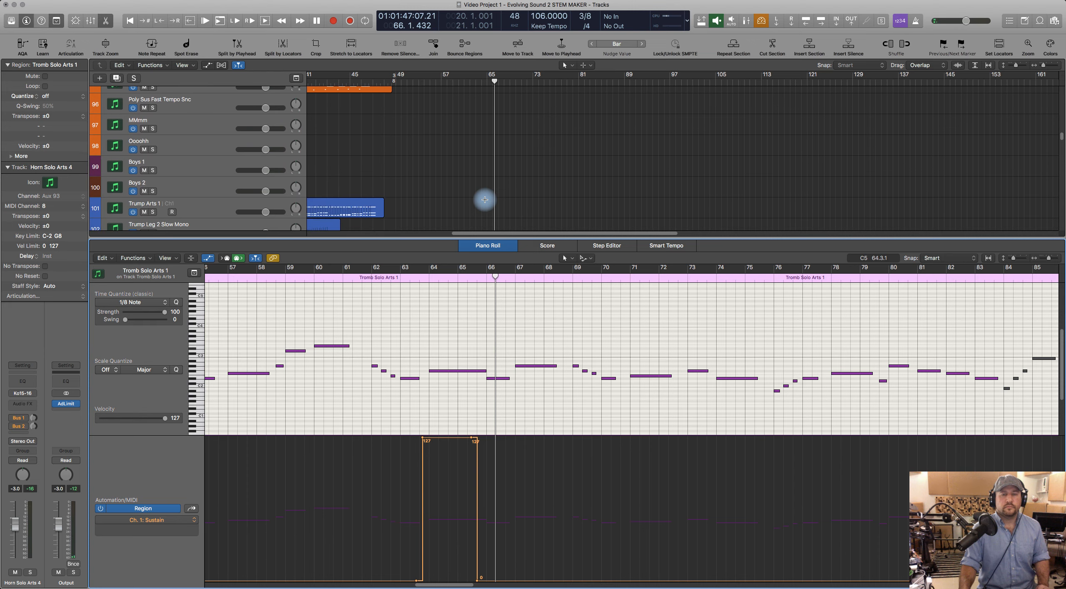
pyautogui.scroll(-1, 485, 200)
pyautogui.click(477, 163)
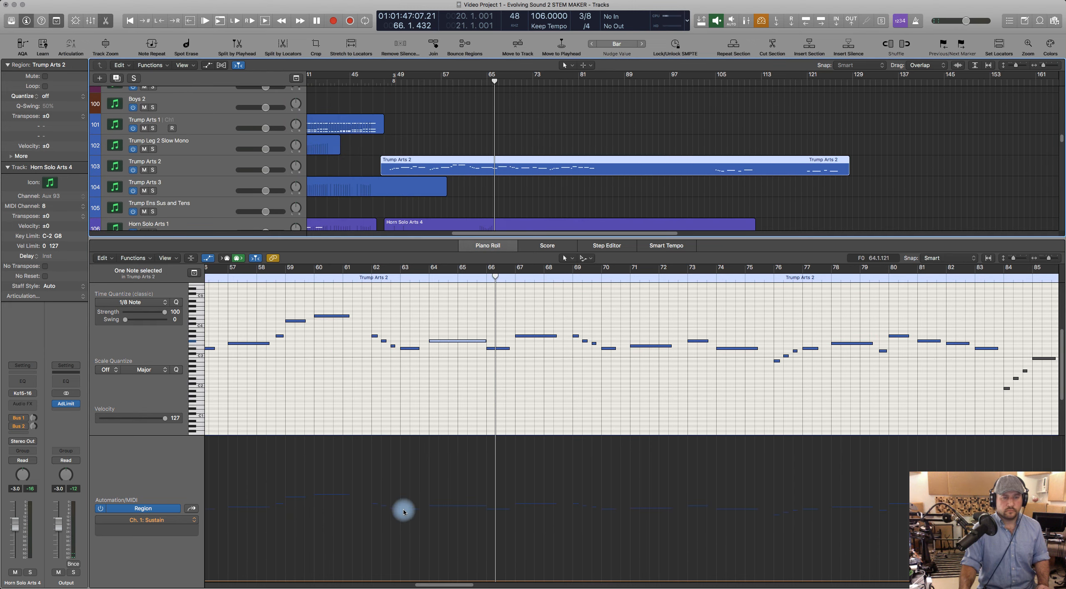
pyautogui.click(417, 581)
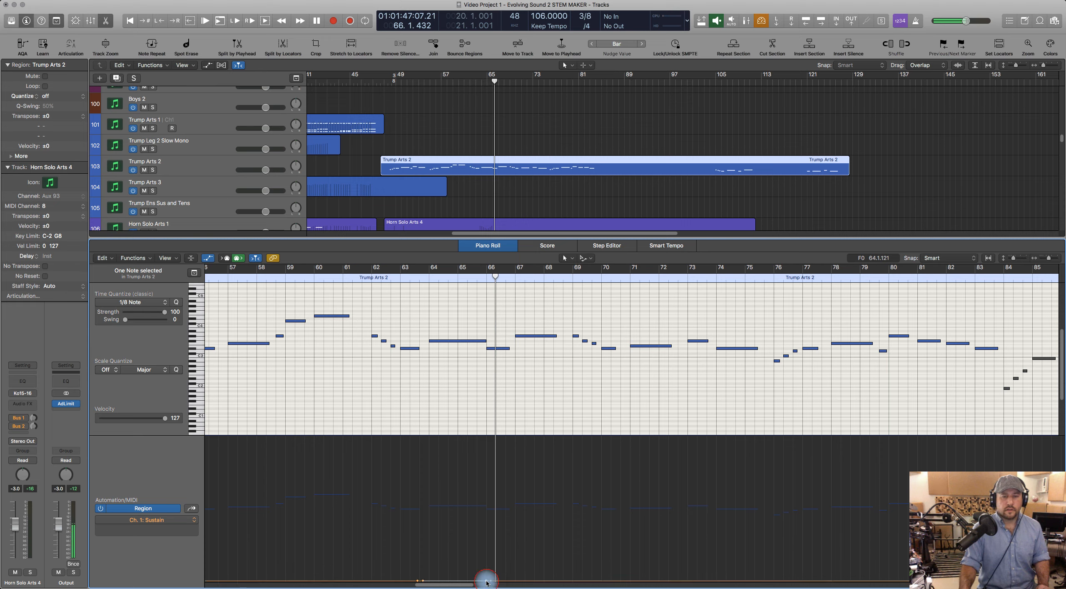
pyautogui.moveTo(450, 561); pyautogui.dragTo(433, 307)
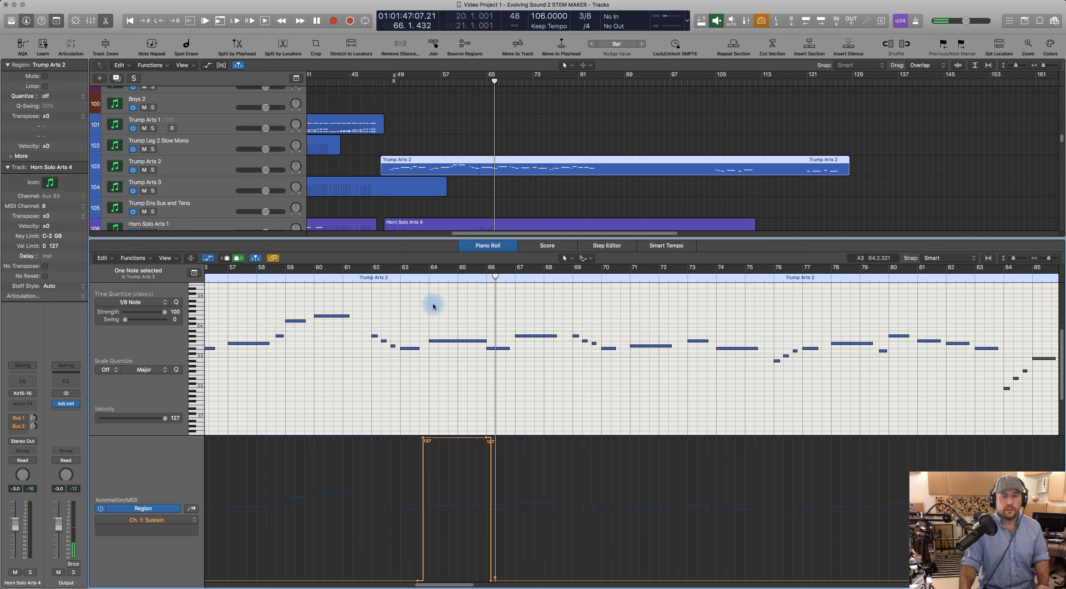
pyautogui.click(422, 278)
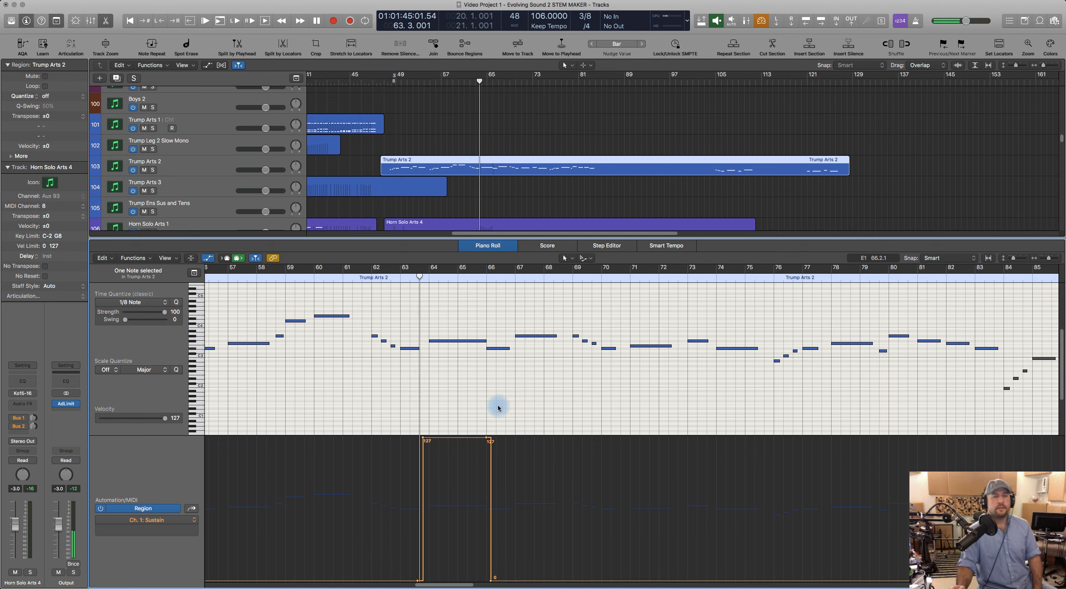
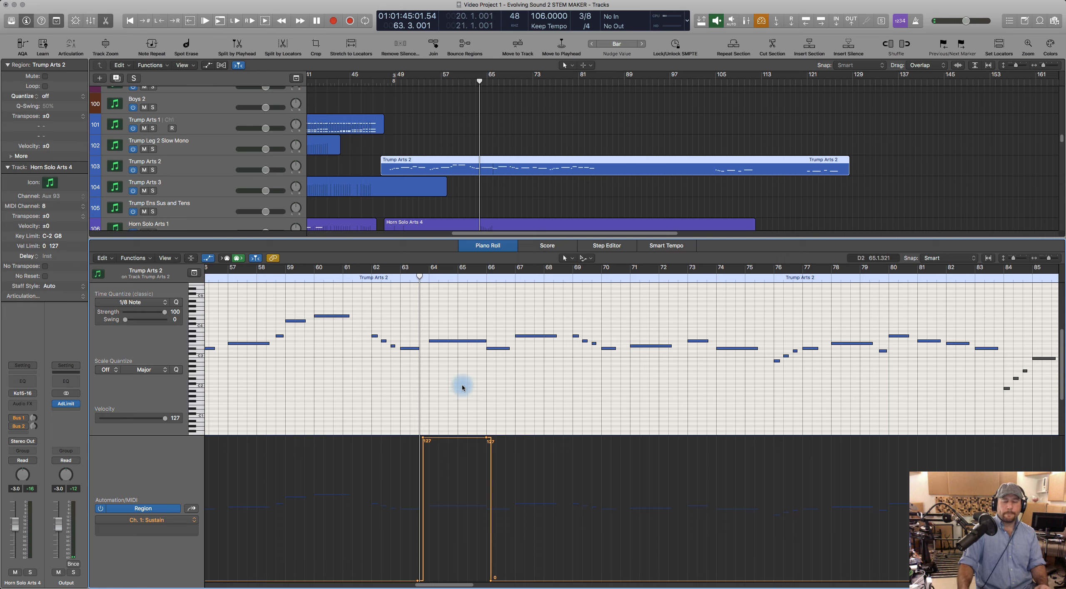
pyautogui.press('space')
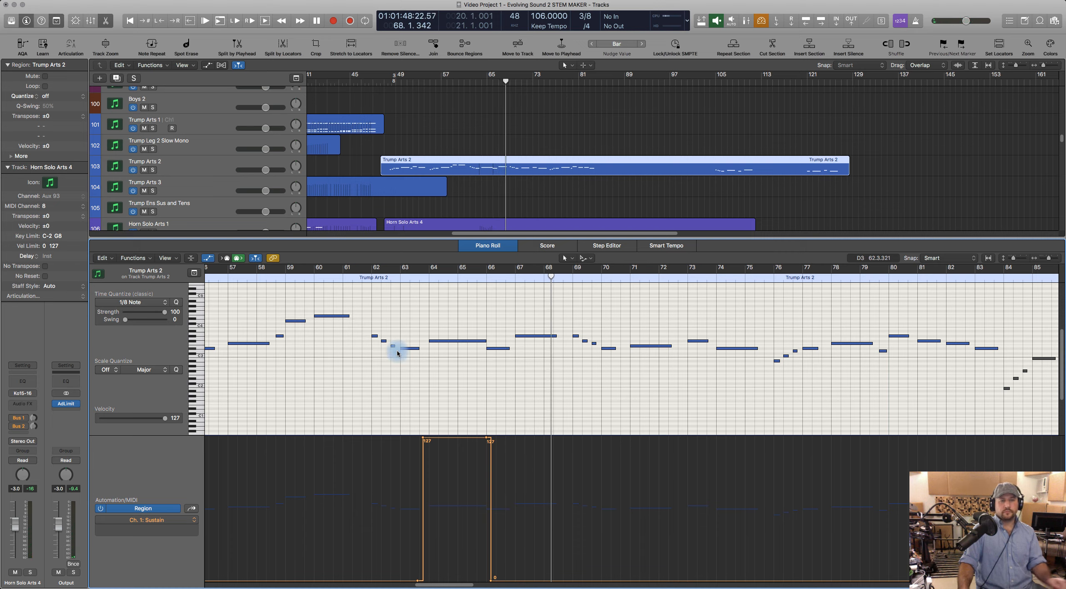
# Step: Close the Piano Roll and mute the Trump Arts 2 region
pyautogui.hscroll(-5, 376, 364)
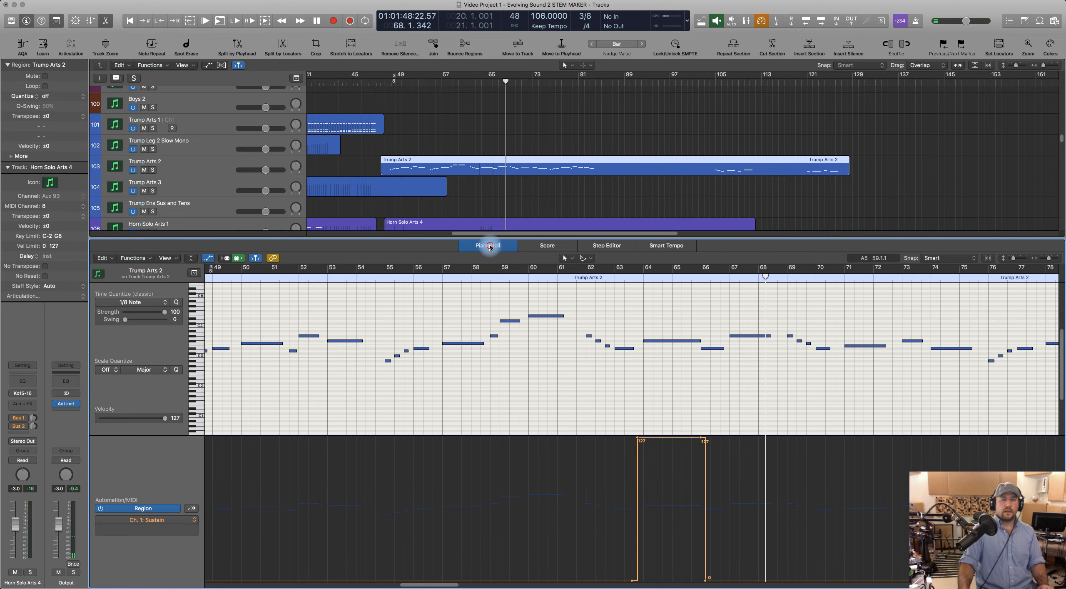
pyautogui.click(490, 246)
pyautogui.click(464, 152)
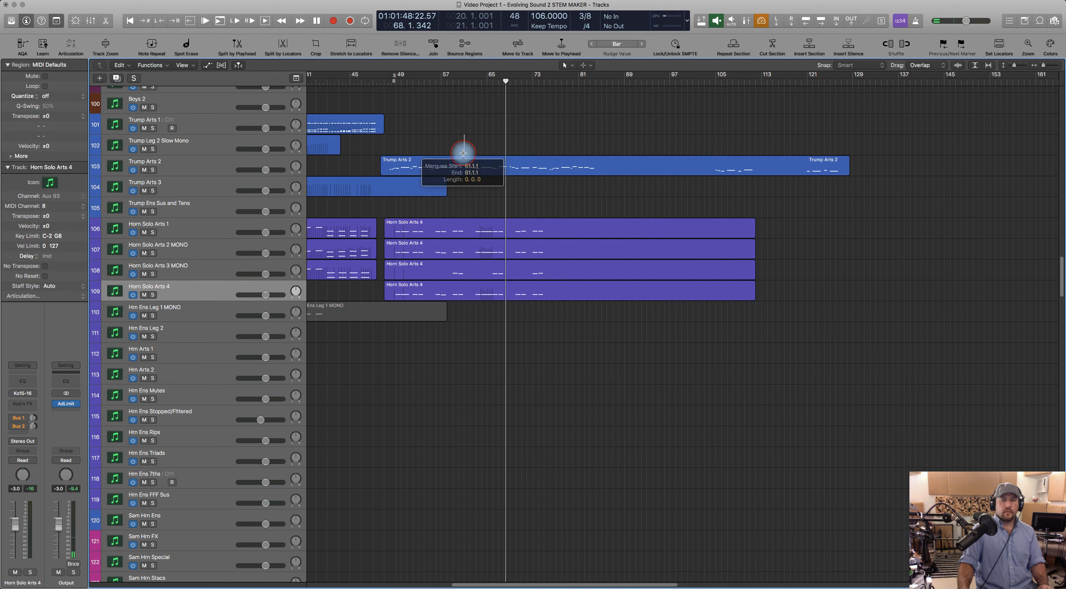
pyautogui.click(463, 159)
pyautogui.hotkey('ctrl', 'm')
# Step: Open the Trom Solo Arts 3, Tuba Leg and four Horn Solo Arts 4 regions together in the Piano Roll with automation hidden
pyautogui.scroll(-10, 481, 208)
pyautogui.click(460, 354)
pyautogui.keyDown('shift'); pyautogui.click(460, 457); pyautogui.keyUp('shift')
pyautogui.doubleClick(460, 457)
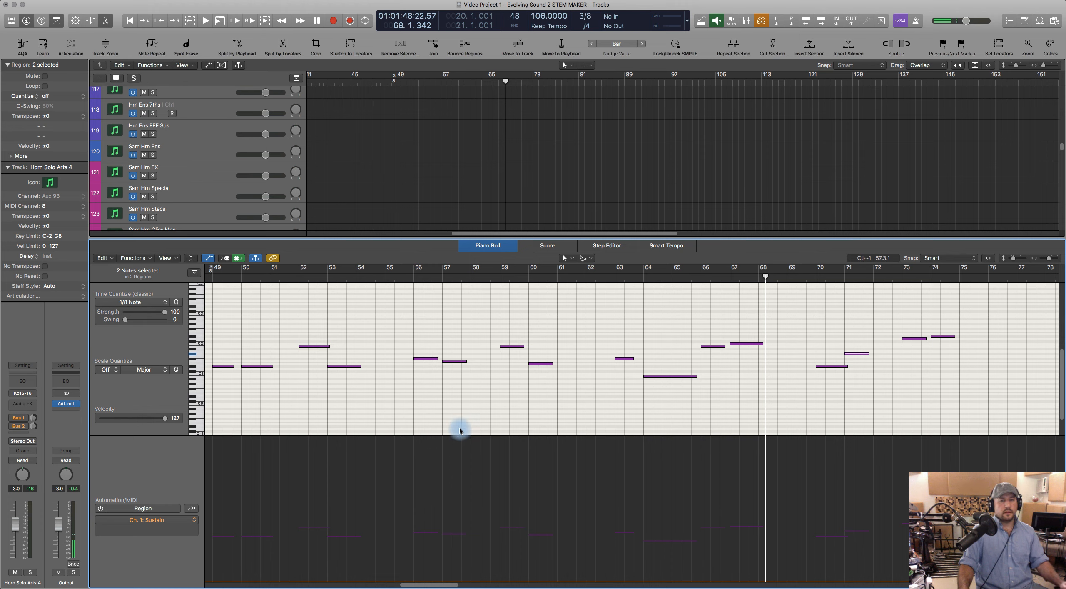
pyautogui.click(494, 247)
pyautogui.scroll(10, 495, 241)
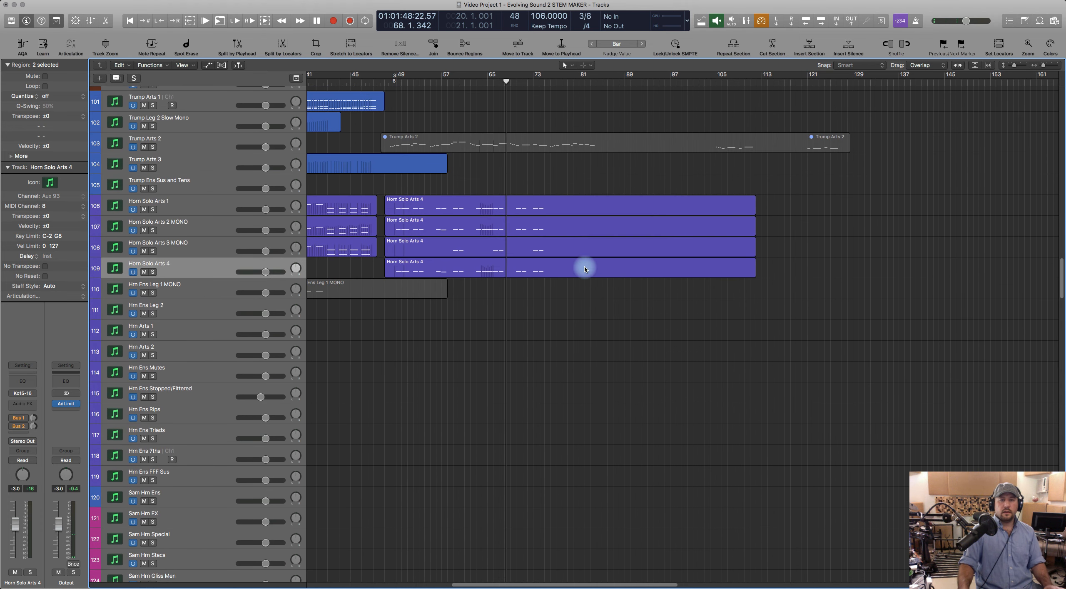
pyautogui.moveTo(763, 266); pyautogui.dragTo(683, 206)
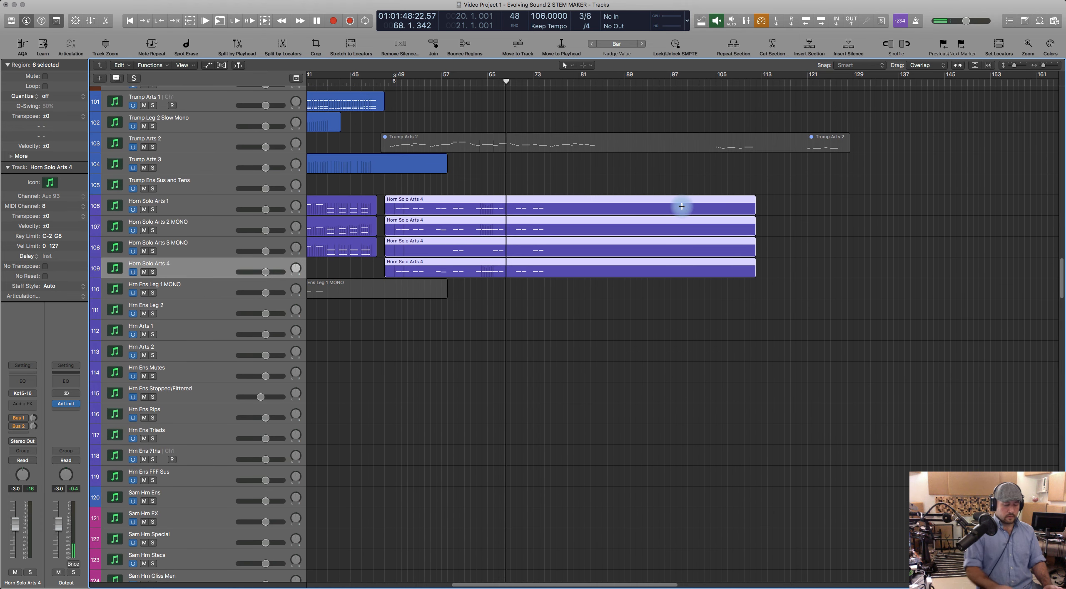
pyautogui.doubleClick(683, 206)
pyautogui.click(593, 342)
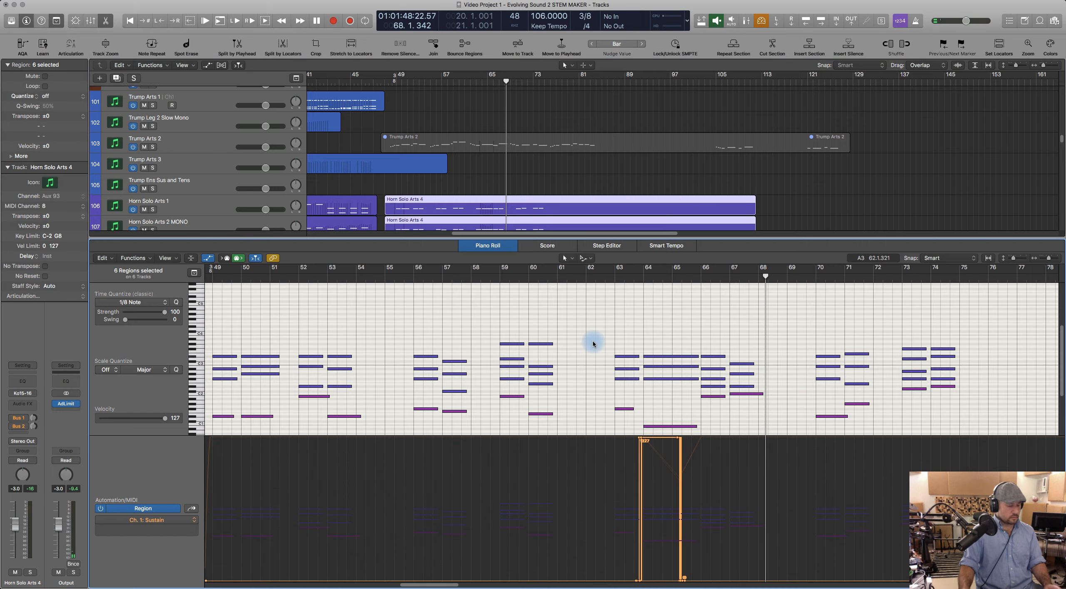
pyautogui.press('a')
# Step: Play the arrangement from bar 49 to about bar 65 and return the playhead to bar 63
pyautogui.hscroll(-5, 566, 389)
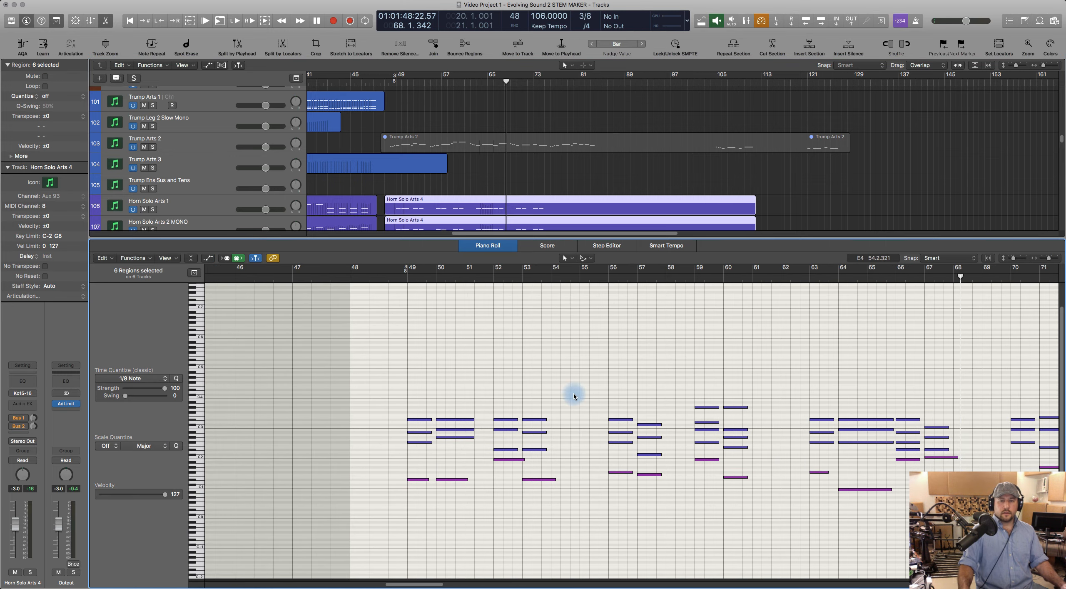
pyautogui.scroll(1, 537, 411)
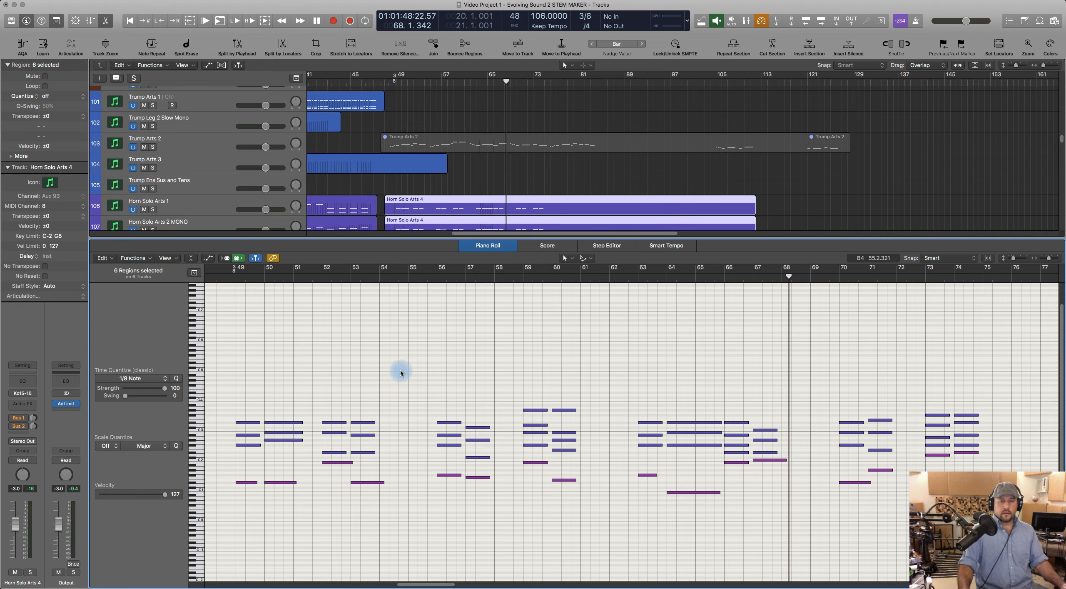
pyautogui.click(236, 275)
pyautogui.press('space')
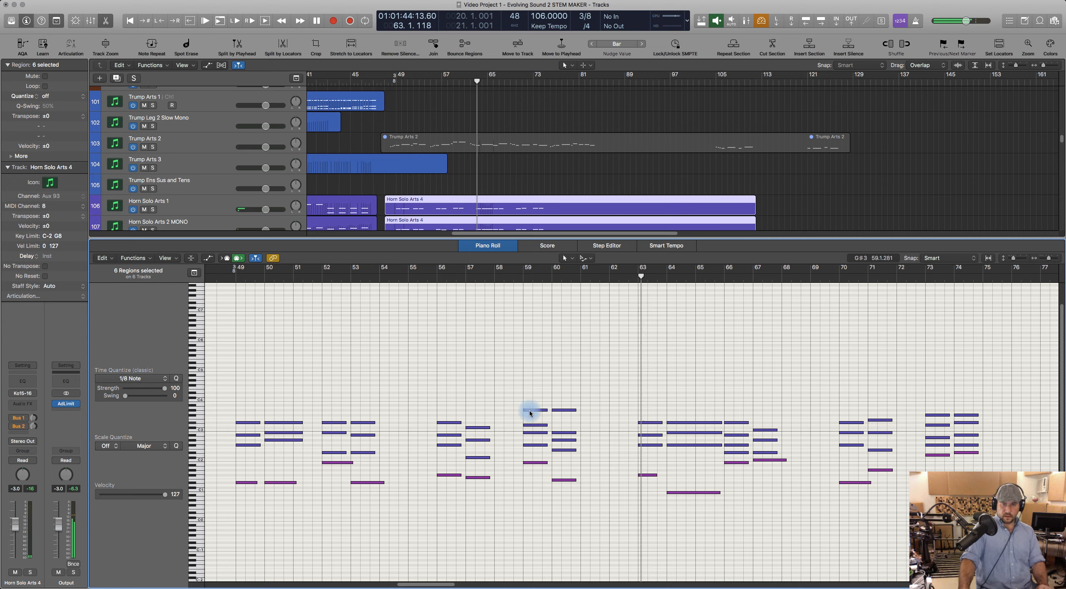
pyautogui.moveTo(531, 414)
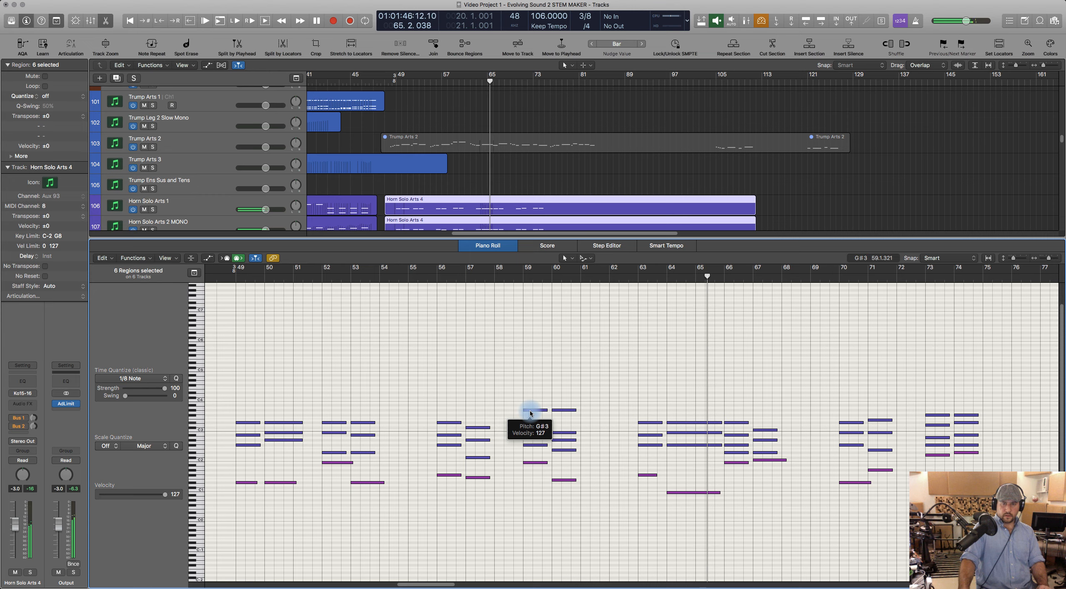
pyautogui.press('space')
pyautogui.click(636, 279)
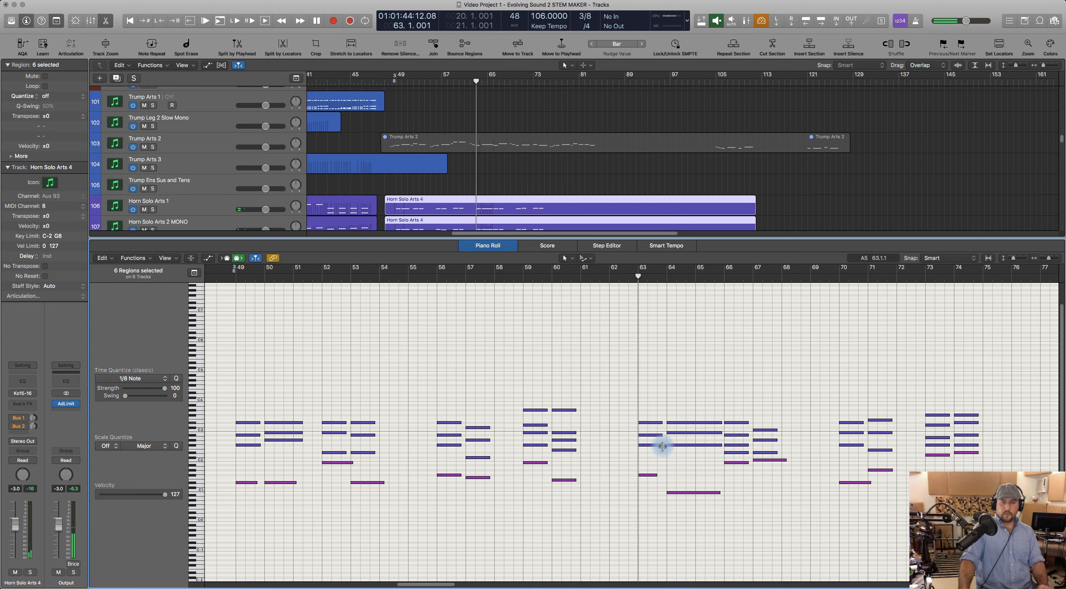
# Step: Show Trom Solo Arts 3 together with Tromb Solo Arts 1 and transpose the Trom Solo Arts 3 notes at bars 63 and 64 up an octave
pyautogui.click(488, 246)
pyautogui.scroll(-10, 476, 338)
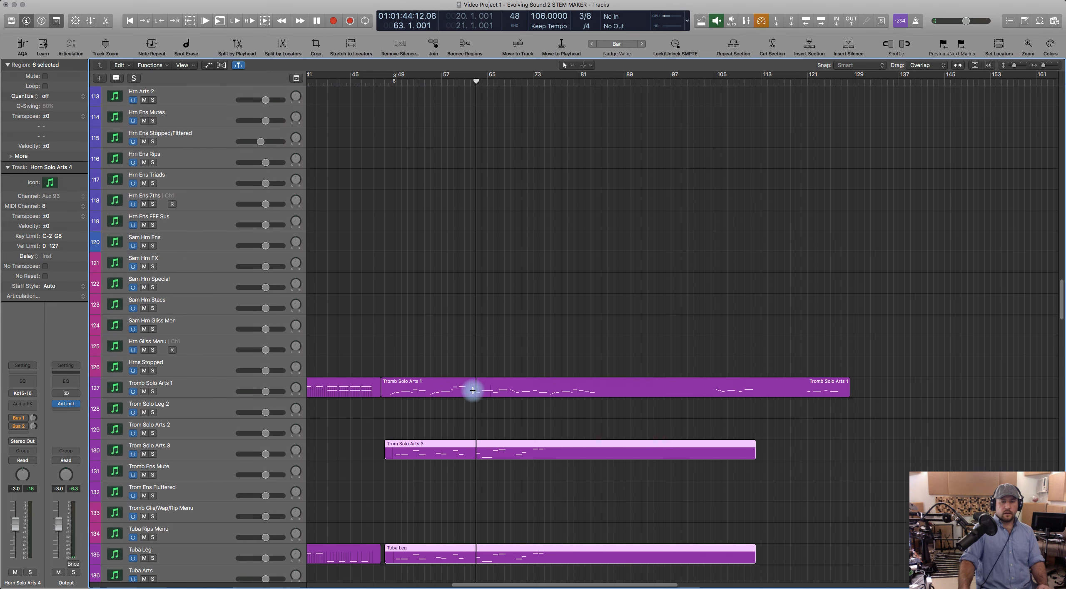
pyautogui.click(460, 431)
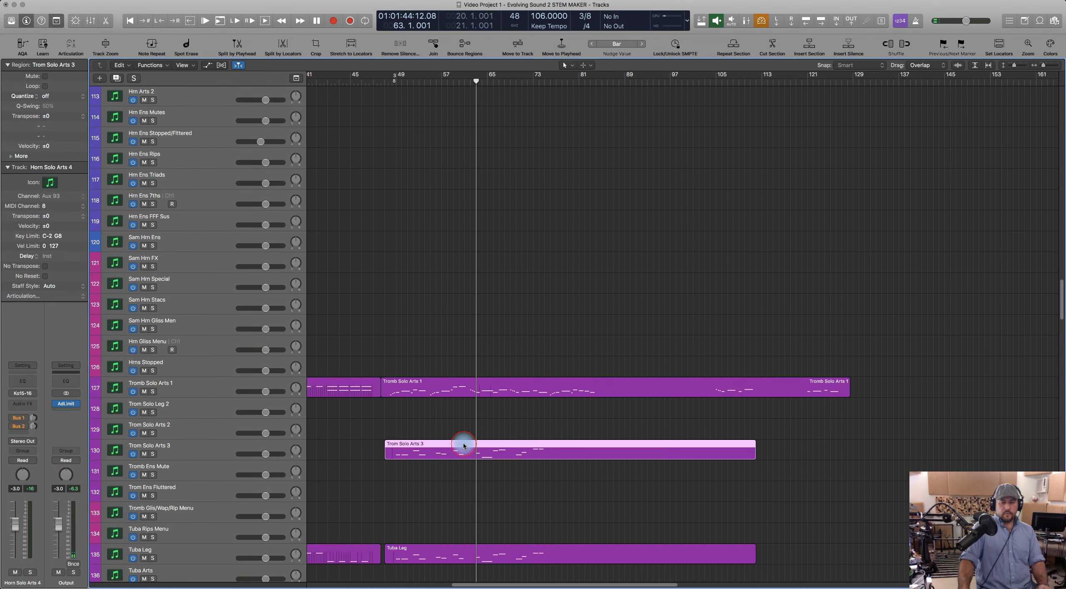
pyautogui.doubleClick(464, 443)
pyautogui.hscroll(5, 649, 436)
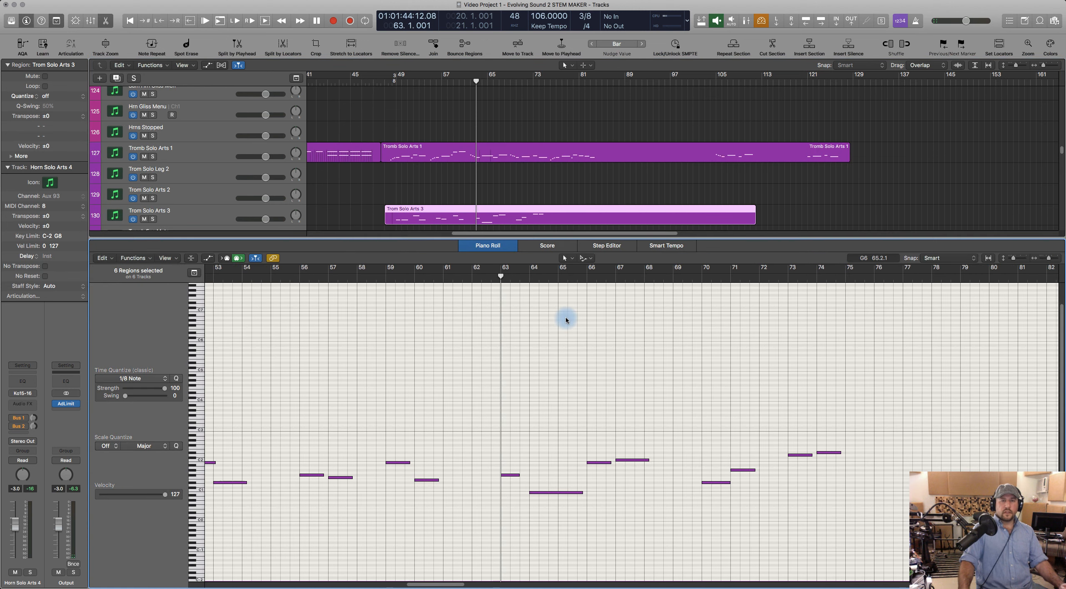
pyautogui.keyDown('shift'); pyautogui.click(499, 149); pyautogui.keyUp('shift')
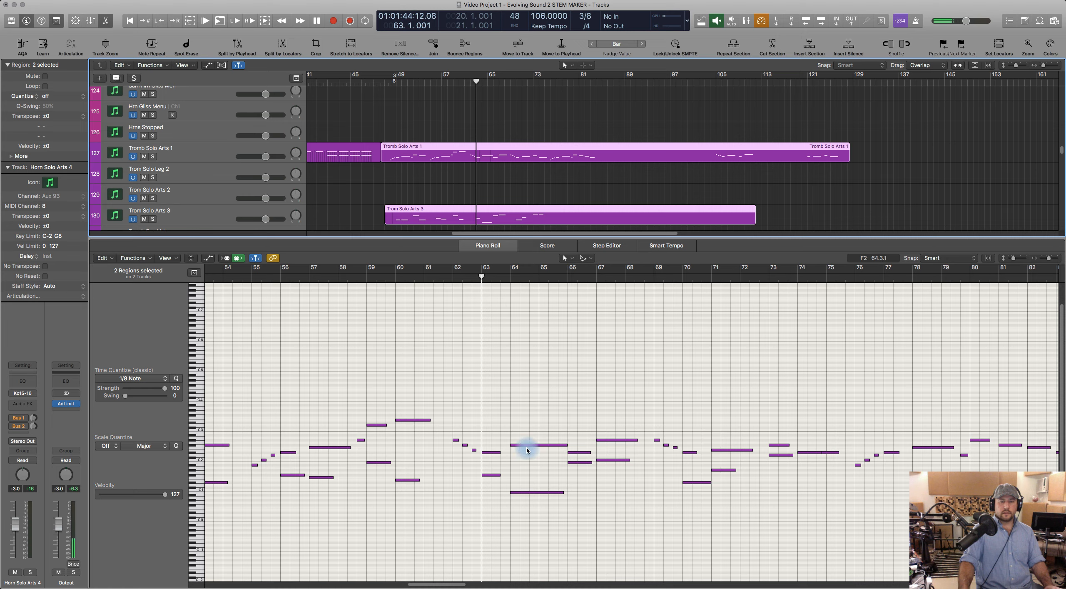
pyautogui.moveTo(489, 469); pyautogui.dragTo(536, 518)
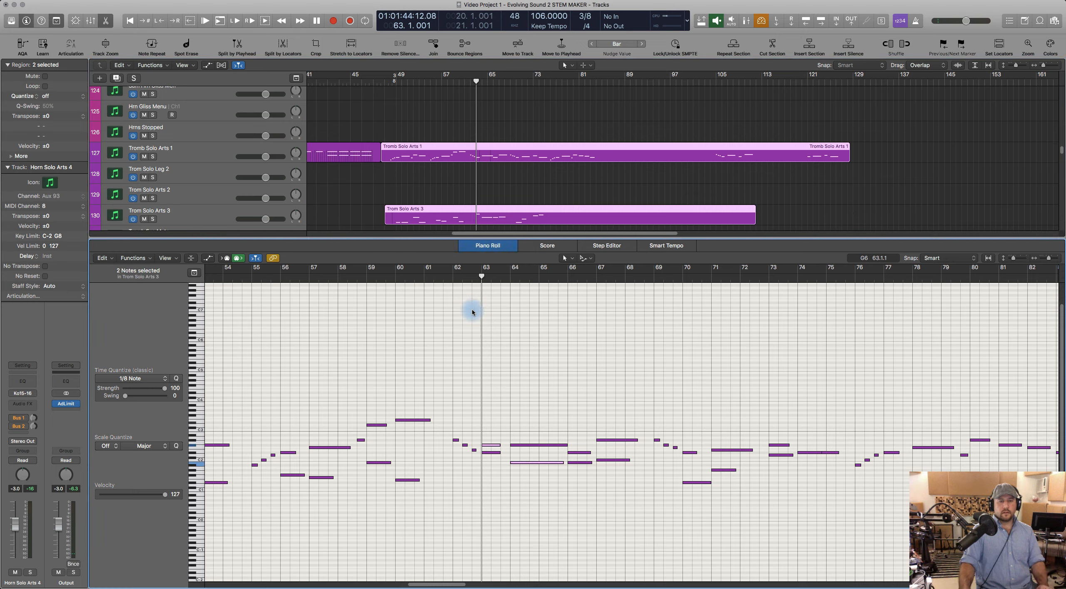
# Step: Play from bar 62, transpose the Trom Solo Arts 3 notes at bars 70 and 71 up an octave, and replay from bar 68
pyautogui.click(449, 275)
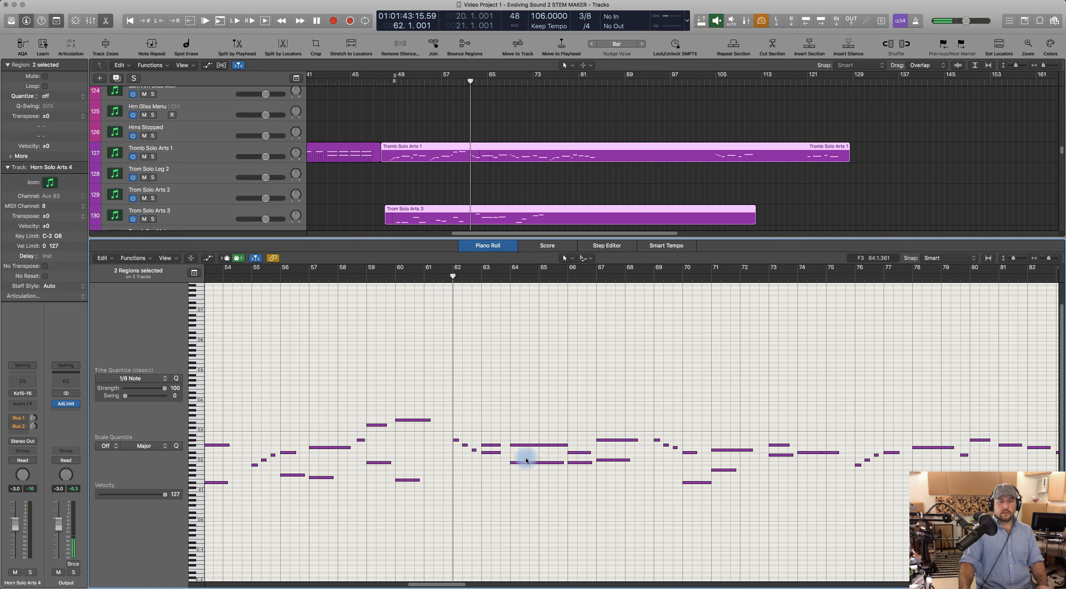
pyautogui.press('space')
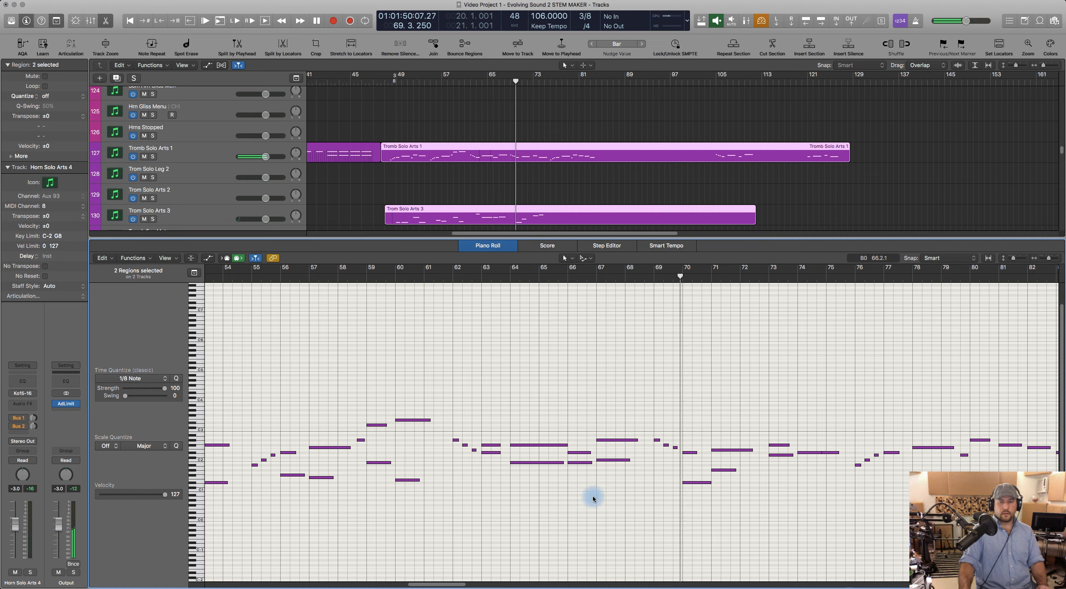
pyautogui.moveTo(678, 465); pyautogui.dragTo(733, 495)
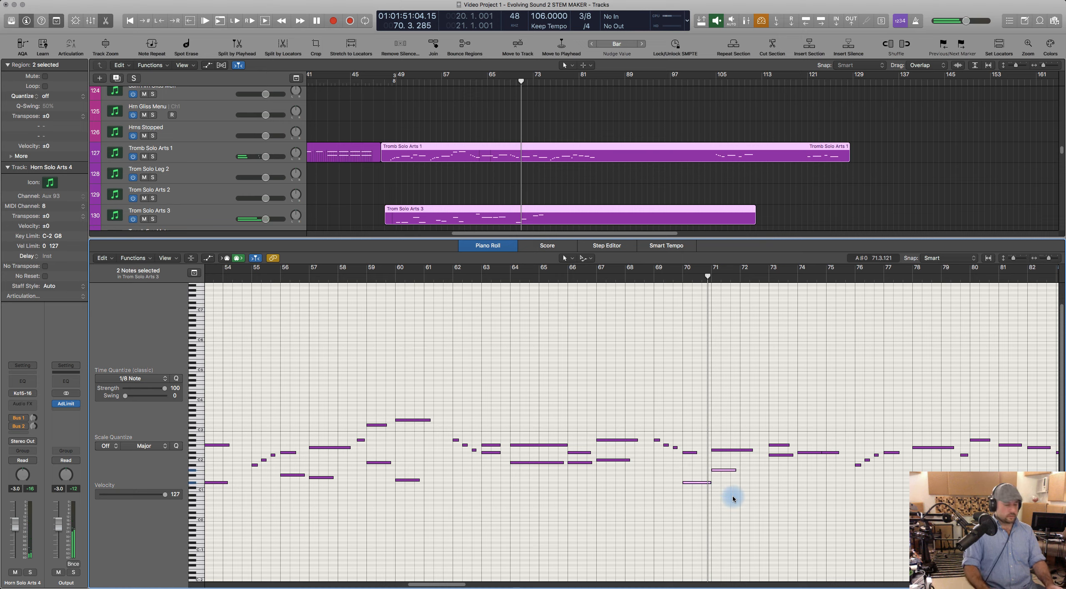
pyautogui.hotkey('alt', 'shift', 'Up')
pyautogui.click(644, 275)
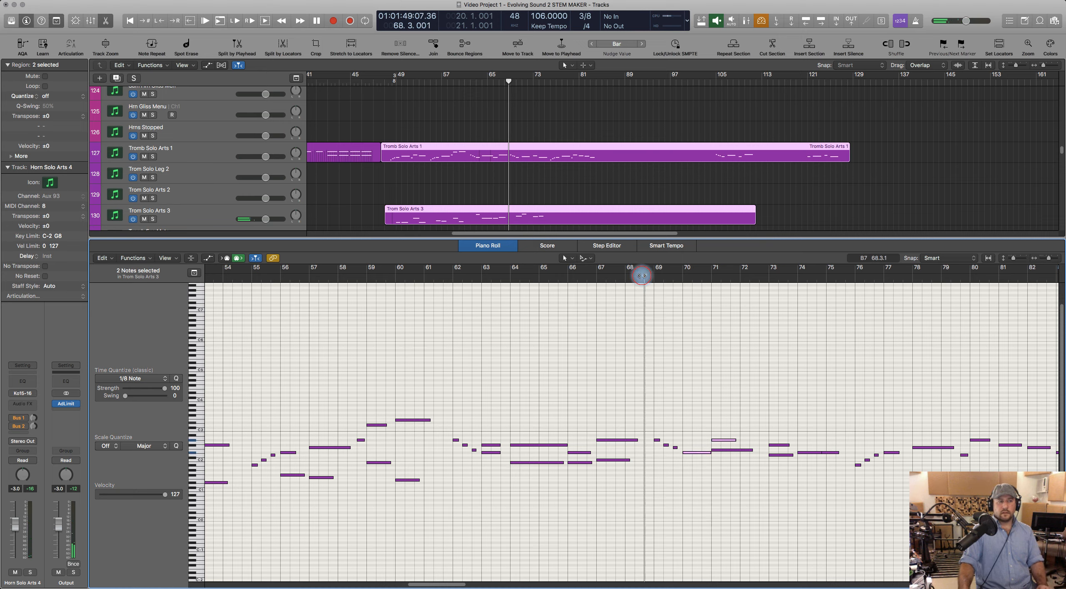
pyautogui.press('space')
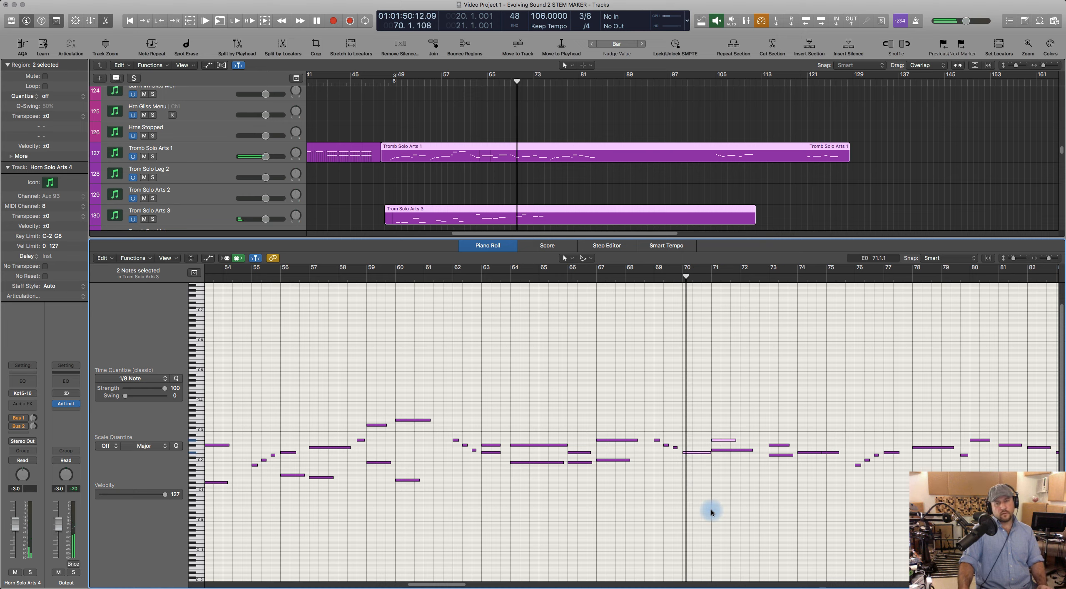
pyautogui.press('space')
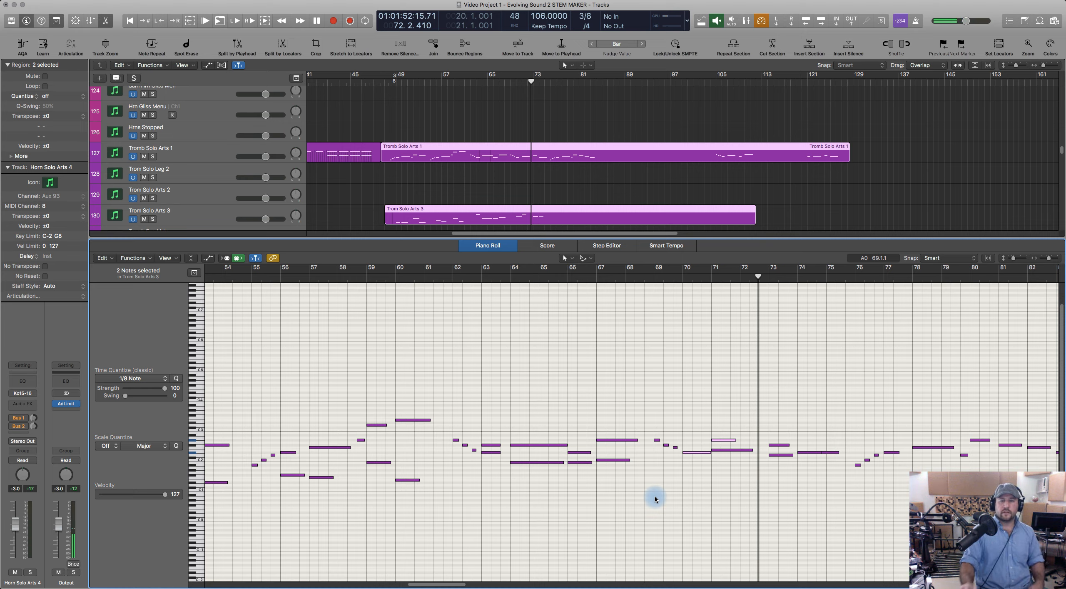
# Step: Show Trom Solo Arts 3 with Tuba Leg, transpose its notes at bars 63, 64, 70 and 71 down an octave, and play from about bar 62
pyautogui.click(515, 194)
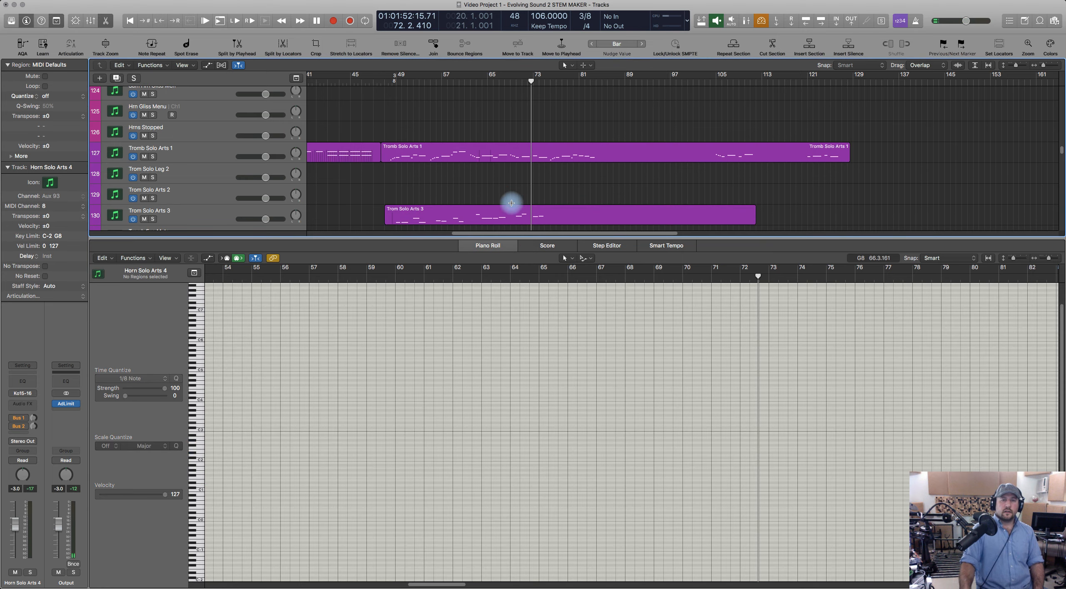
pyautogui.click(509, 211)
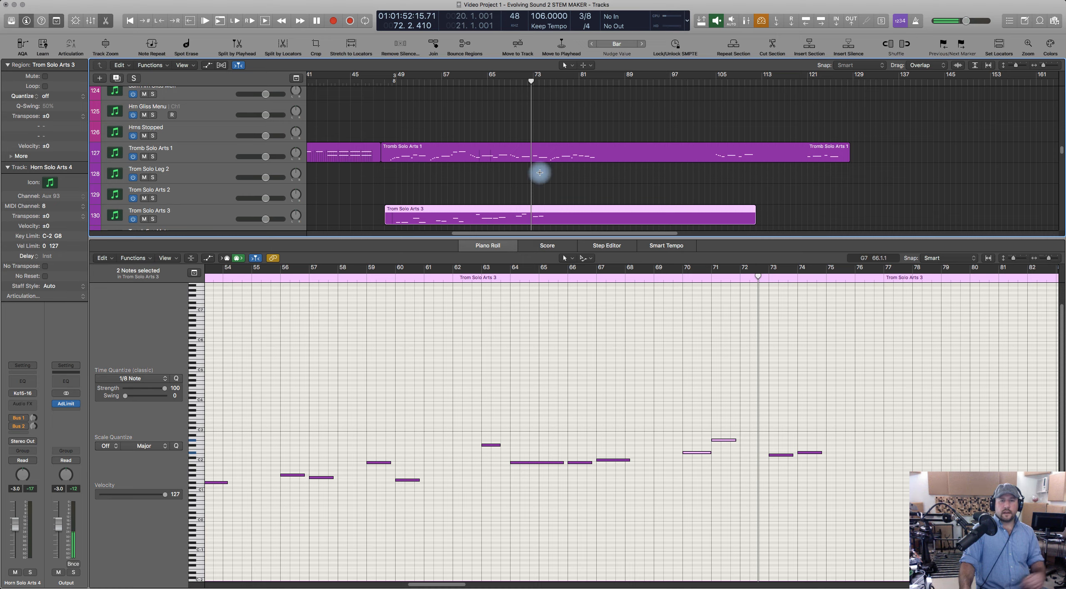
pyautogui.scroll(-8, 561, 197)
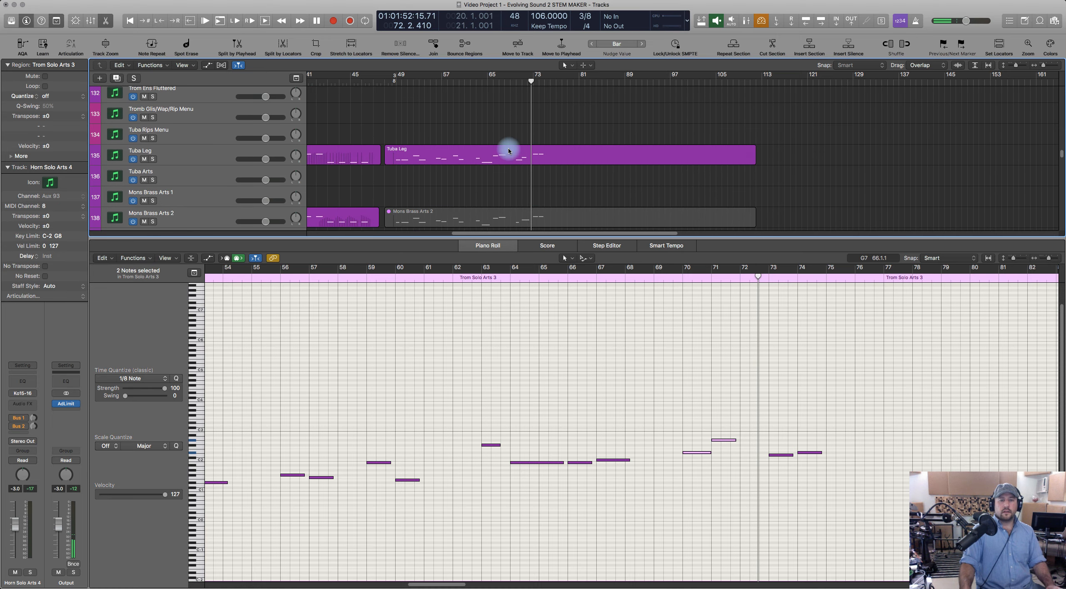
pyautogui.keyDown('shift'); pyautogui.click(509, 150); pyautogui.keyUp('shift')
pyautogui.click(555, 338)
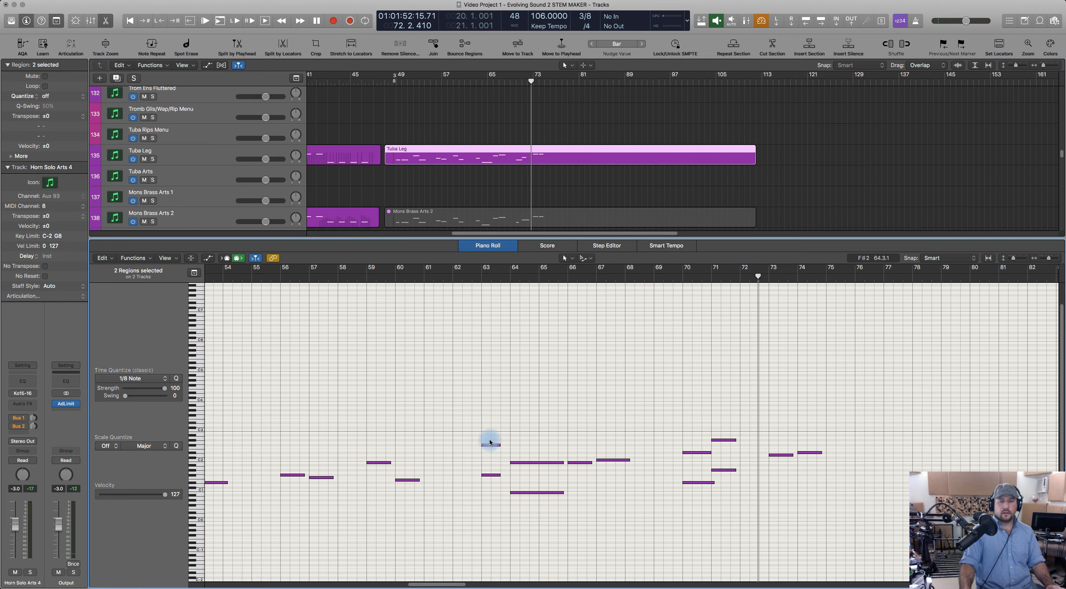
pyautogui.moveTo(482, 435); pyautogui.dragTo(528, 464)
pyautogui.moveTo(671, 429); pyautogui.dragTo(713, 456)
pyautogui.hotkey('shift', 'alt', 'Down')
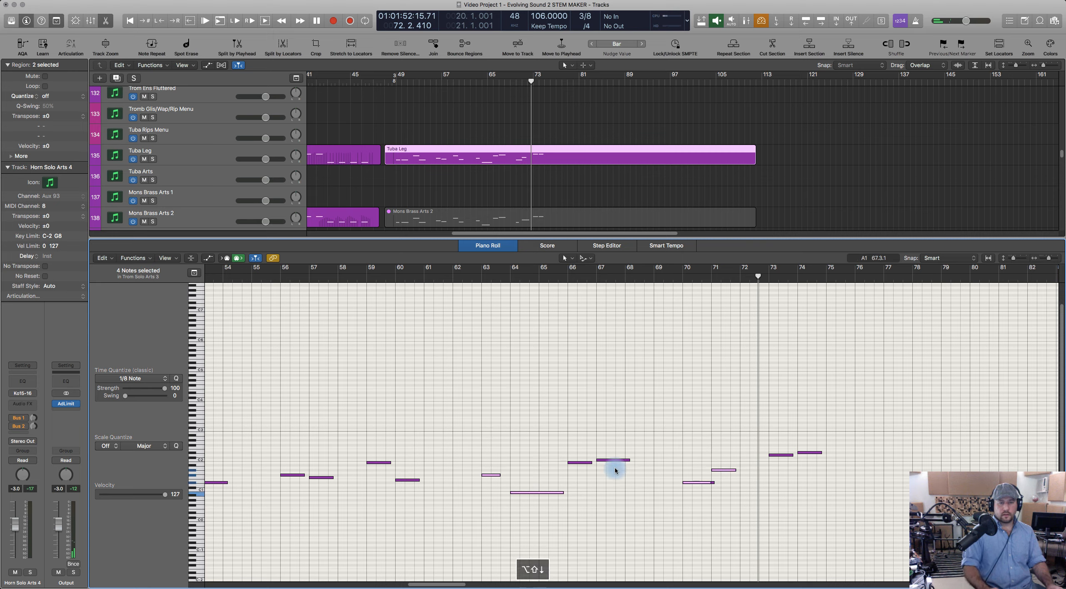
pyautogui.click(473, 276)
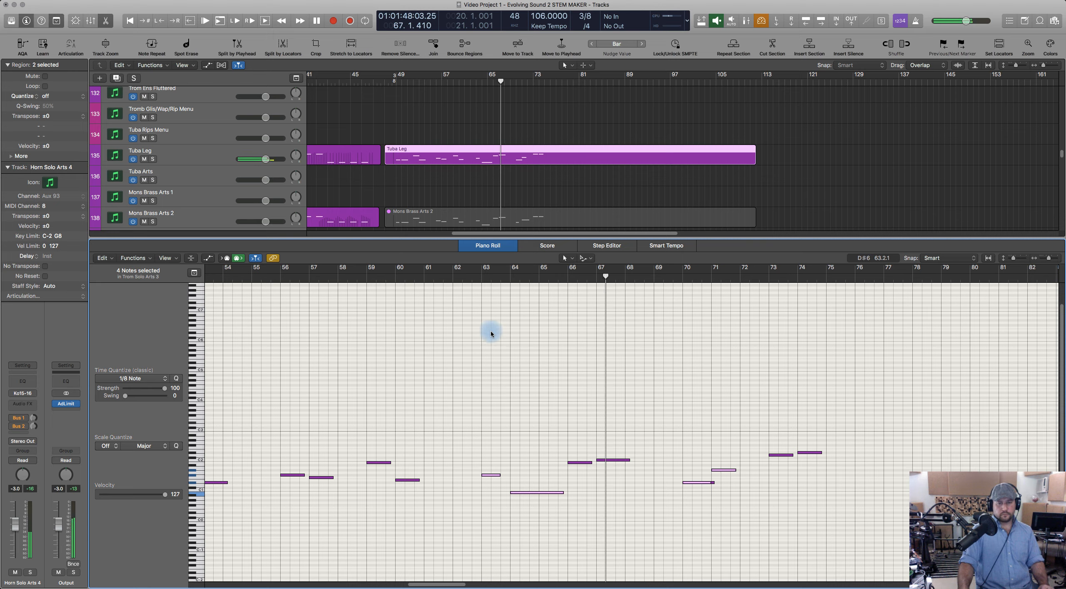
pyautogui.press('space')
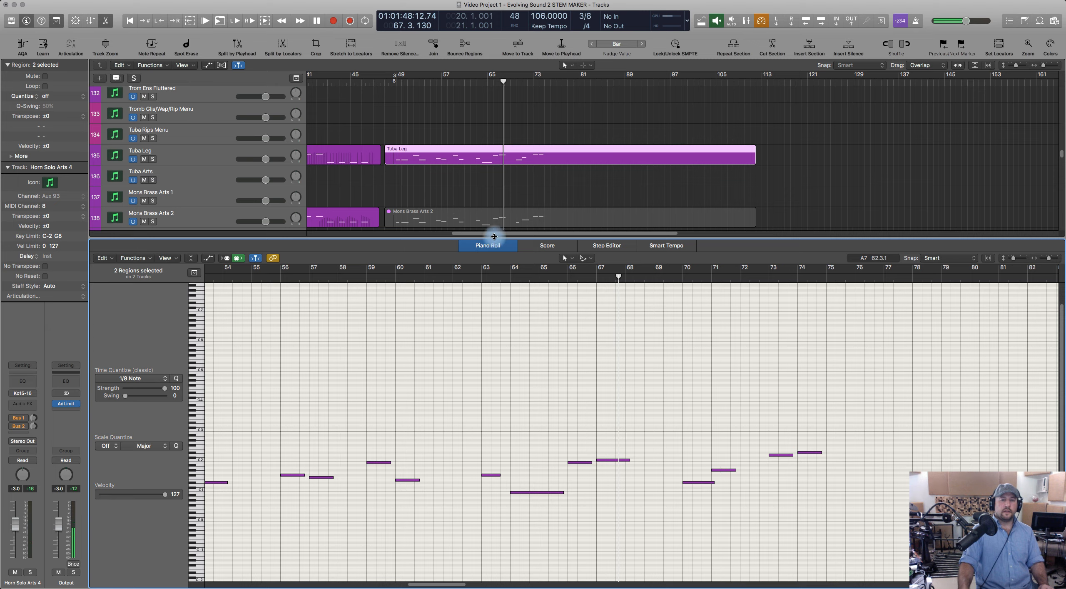
# Step: Replace the muted Mons Brass Arts 2 region with a copy of the bar 48 Tuba Leg region and play from bar 48
pyautogui.click(488, 249)
pyautogui.click(419, 190)
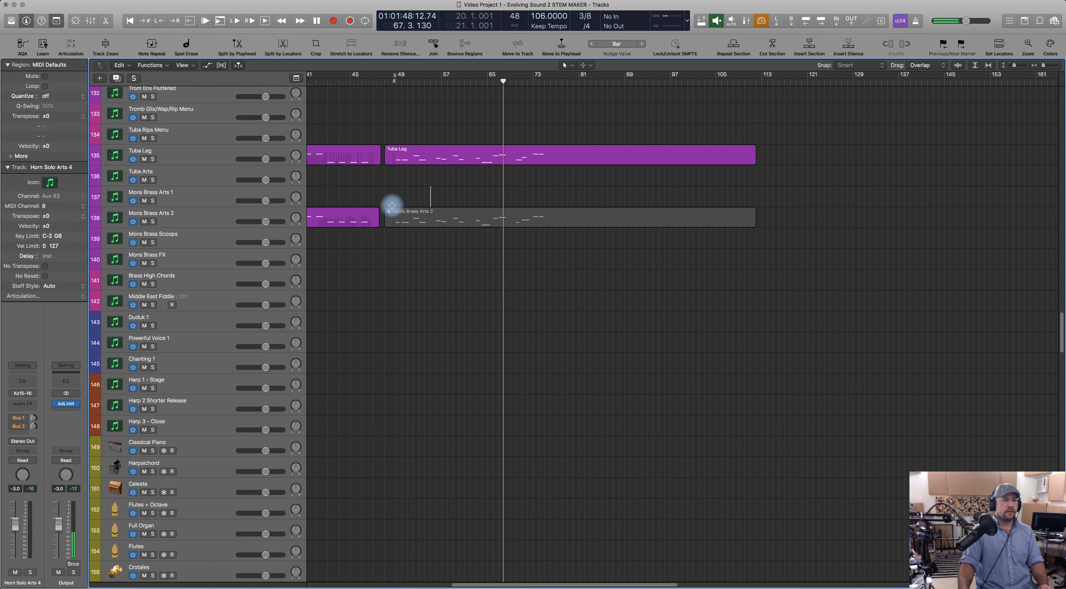
pyautogui.click(410, 212)
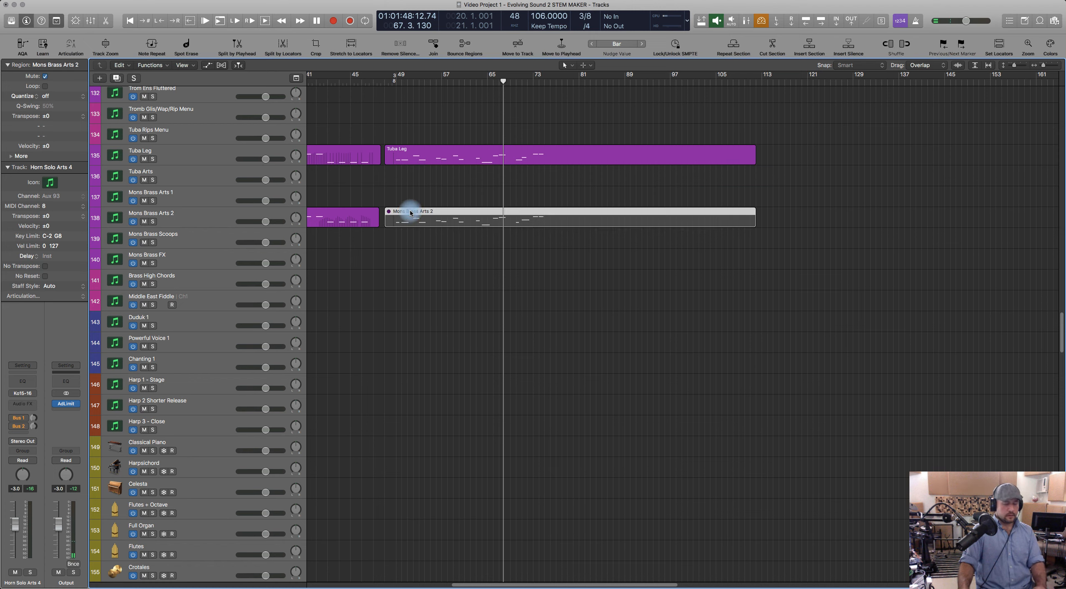
pyautogui.click(433, 215)
pyautogui.press('Delete')
pyautogui.moveTo(412, 152); pyautogui.dragTo(409, 214)
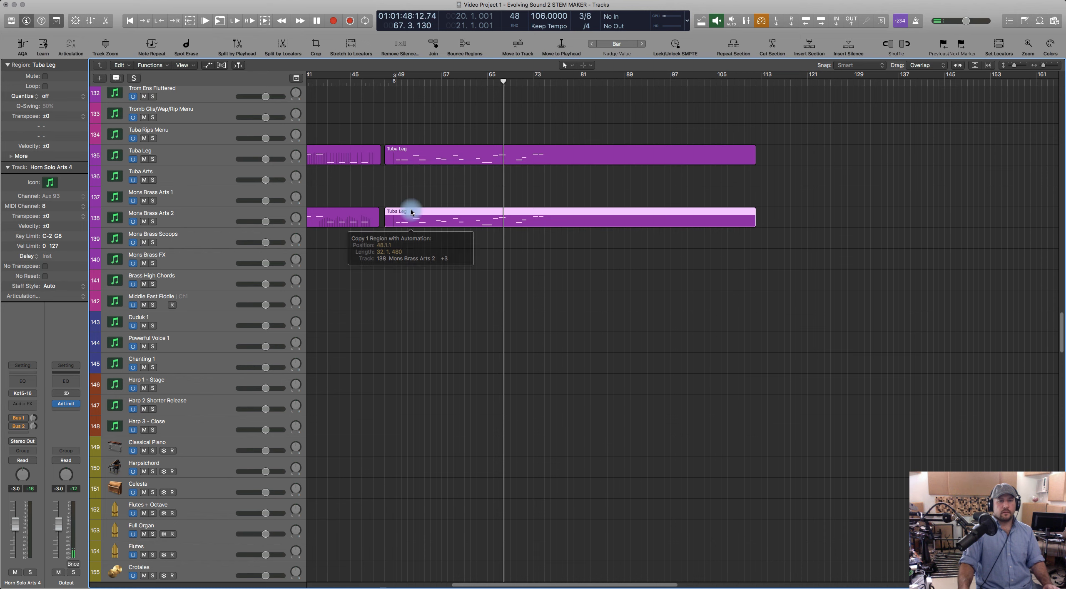
pyautogui.click(384, 85)
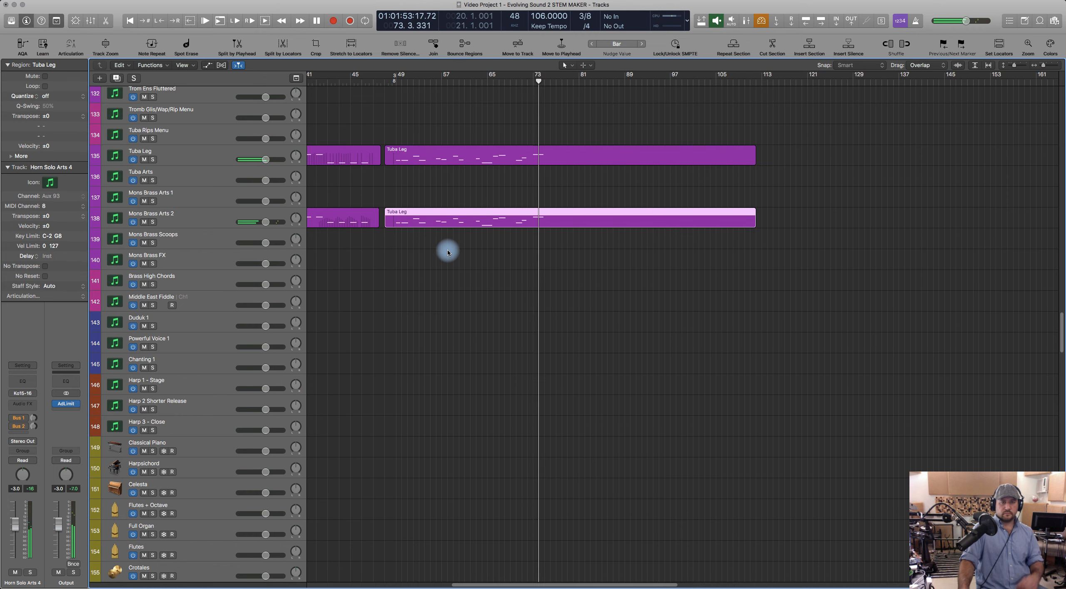
pyautogui.press('space')
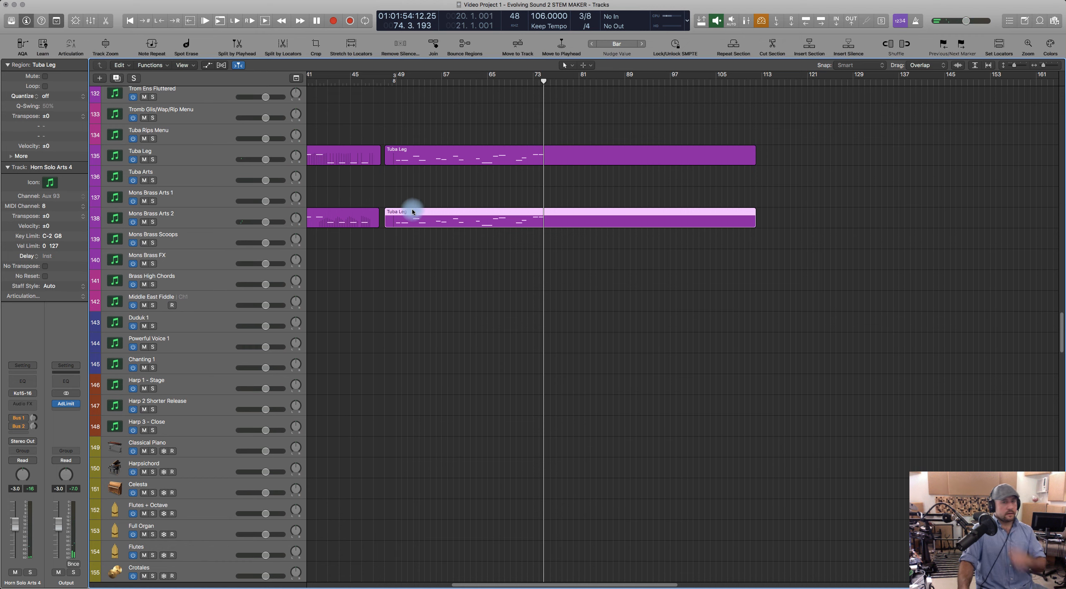
# Step: Examine the copied Tuba Leg region in the Piano Roll with automation shown, and select the Mons Brass Arts 2 track
pyautogui.click(409, 201)
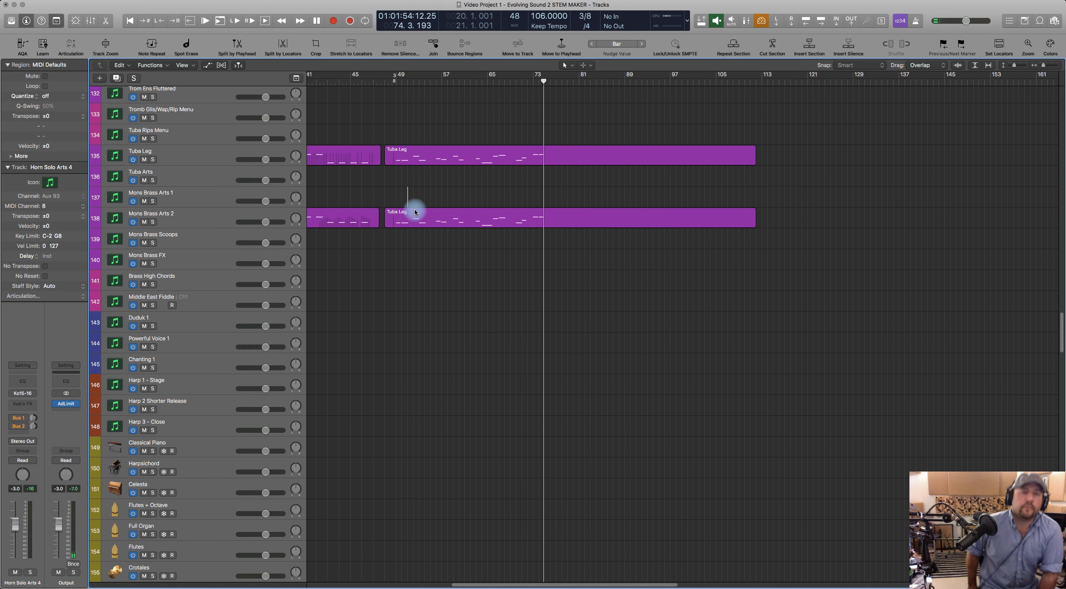
pyautogui.click(415, 212)
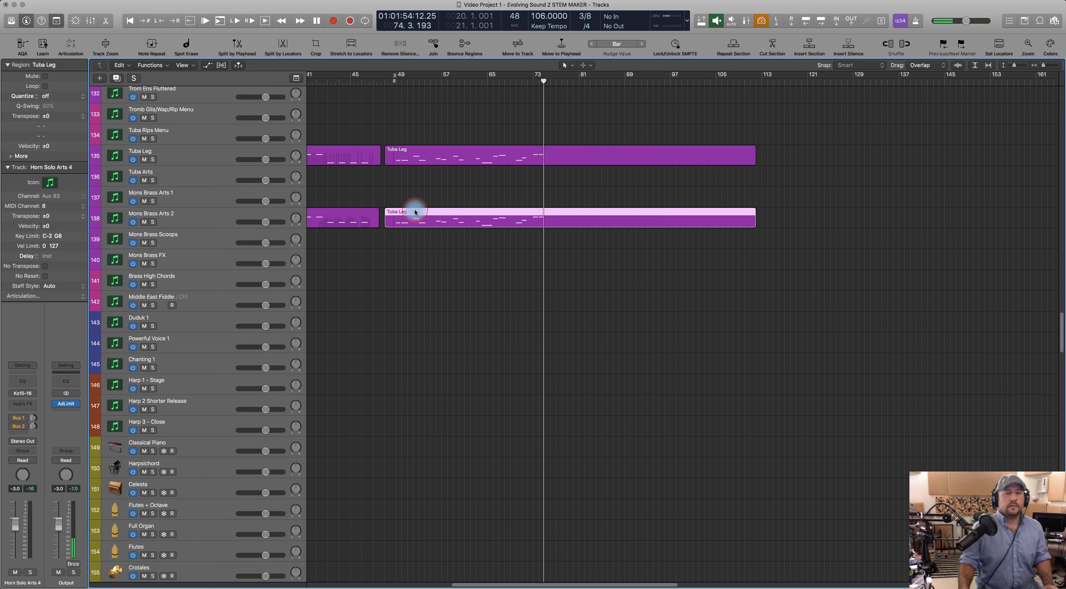
pyautogui.doubleClick(414, 213)
pyautogui.hscroll(-5, 422, 391)
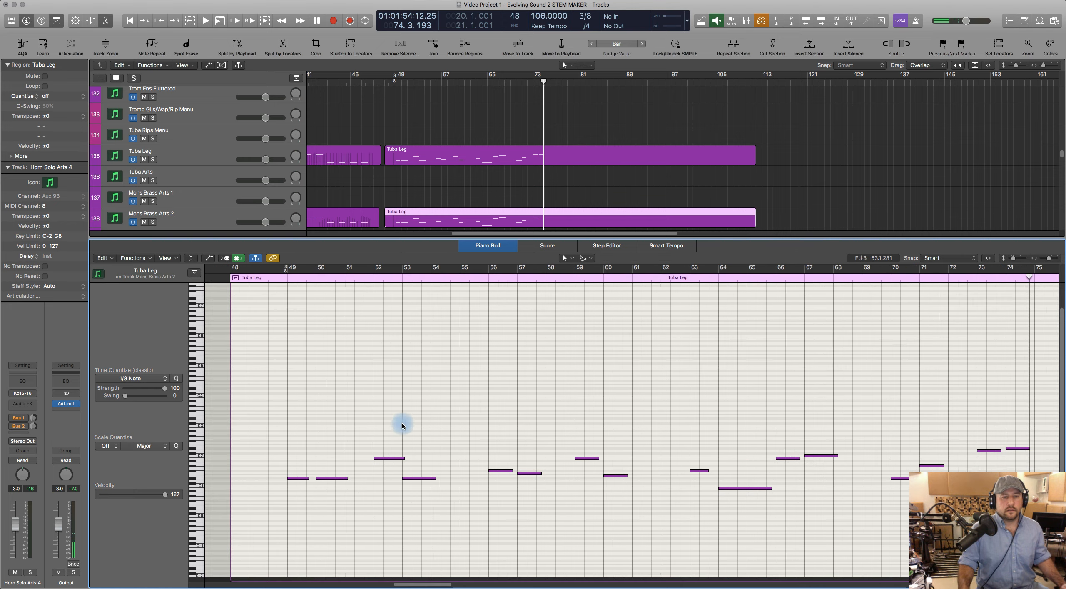
pyautogui.press('a')
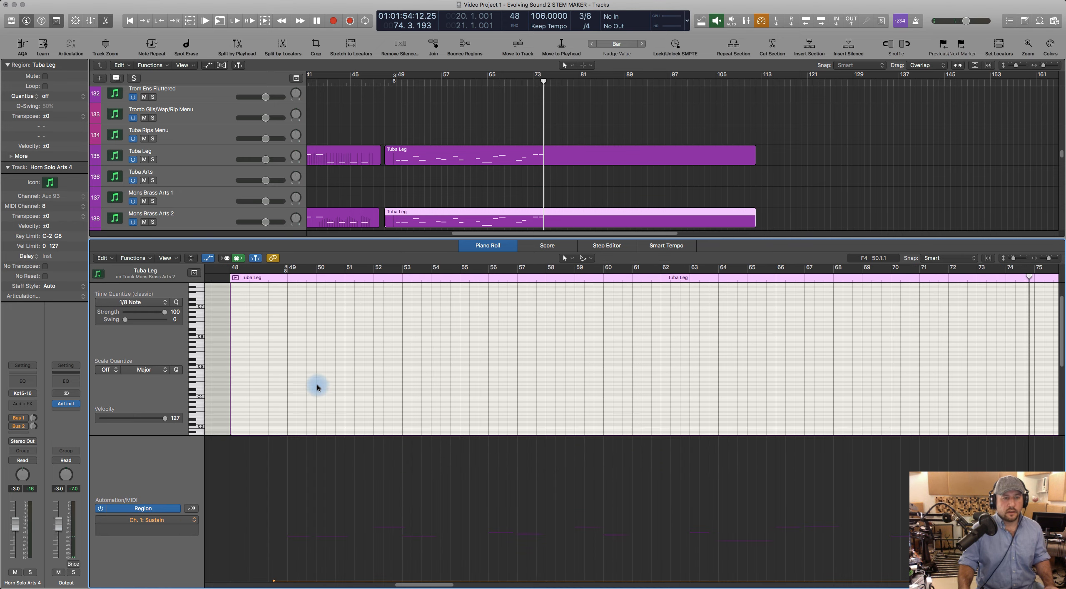
pyautogui.click(192, 213)
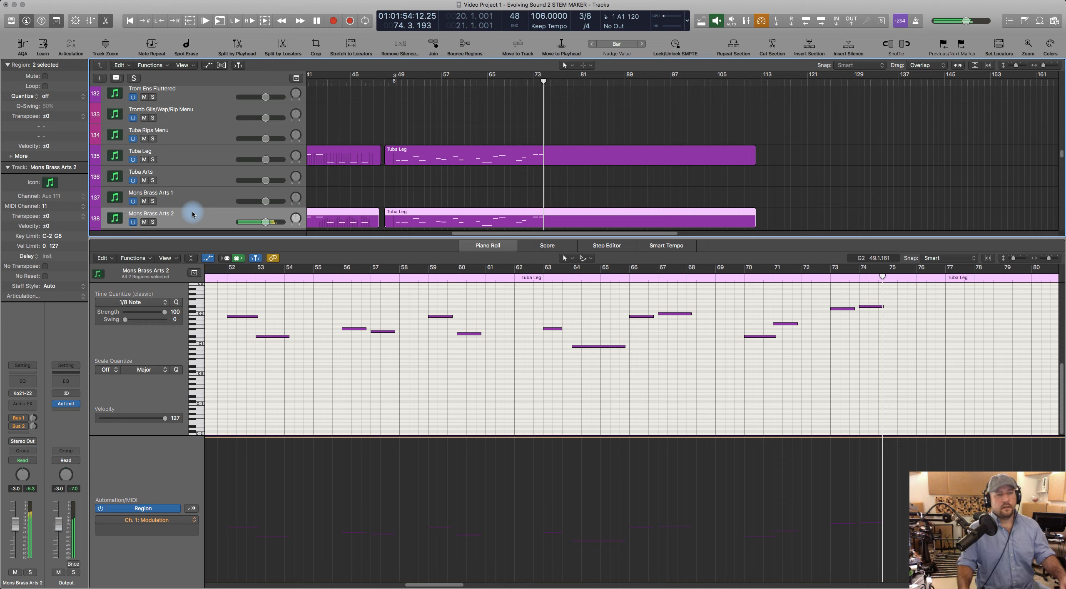
# Step: Close the Piano Roll and mute the Tuba Leg copy on the Mons Brass Arts 2 track
pyautogui.click(488, 245)
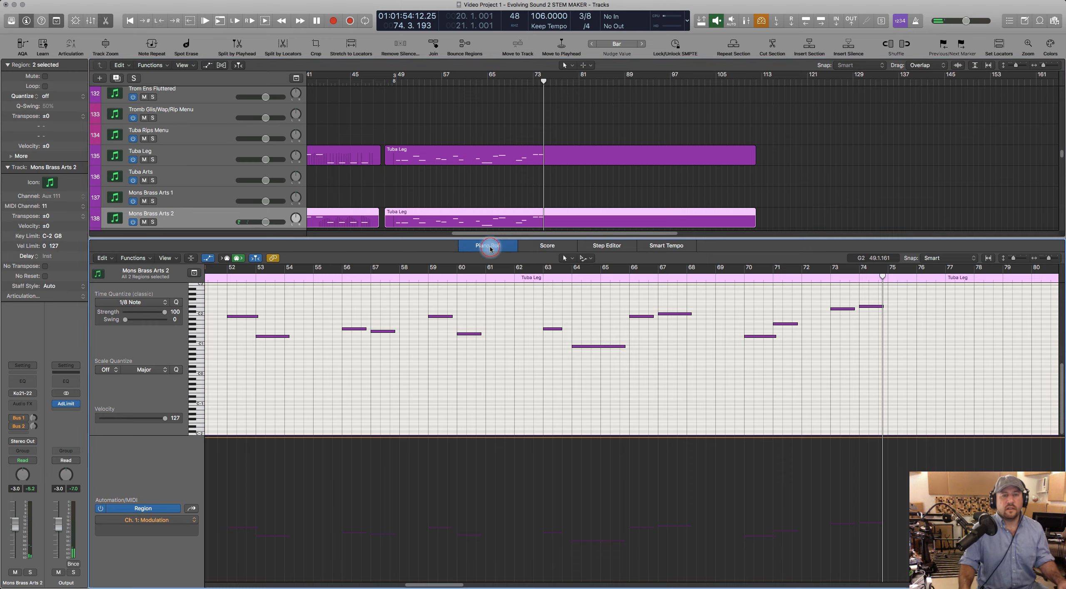
pyautogui.click(433, 200)
pyautogui.click(427, 212)
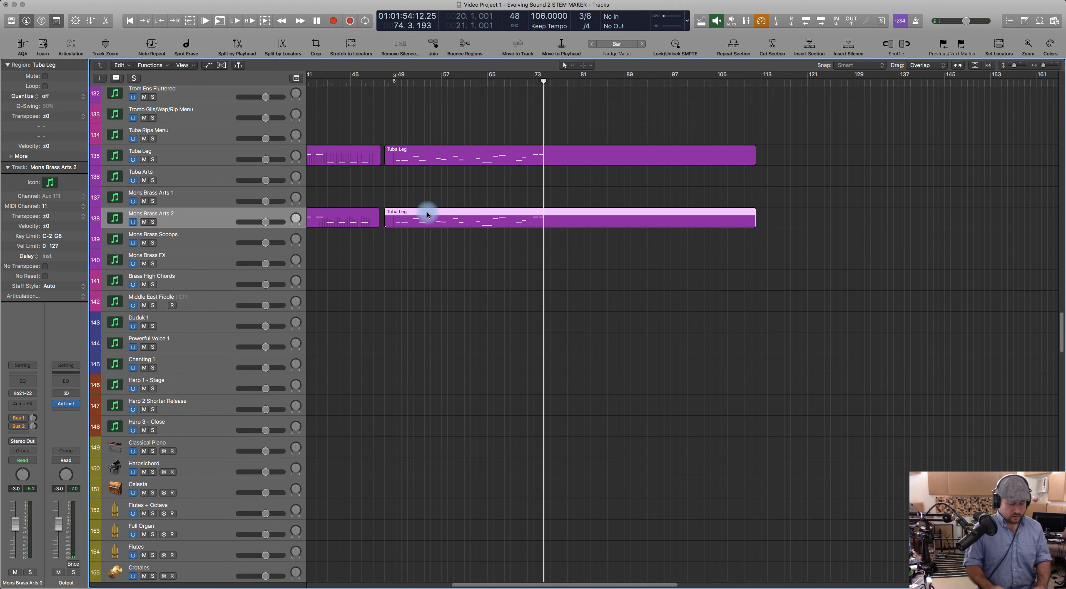
pyautogui.hotkey('ctrl', 'm')
# Step: Play the whole arrangement from the beginning to about bar 74
pyautogui.press('Return')
pyautogui.click(448, 227)
pyautogui.press('space')
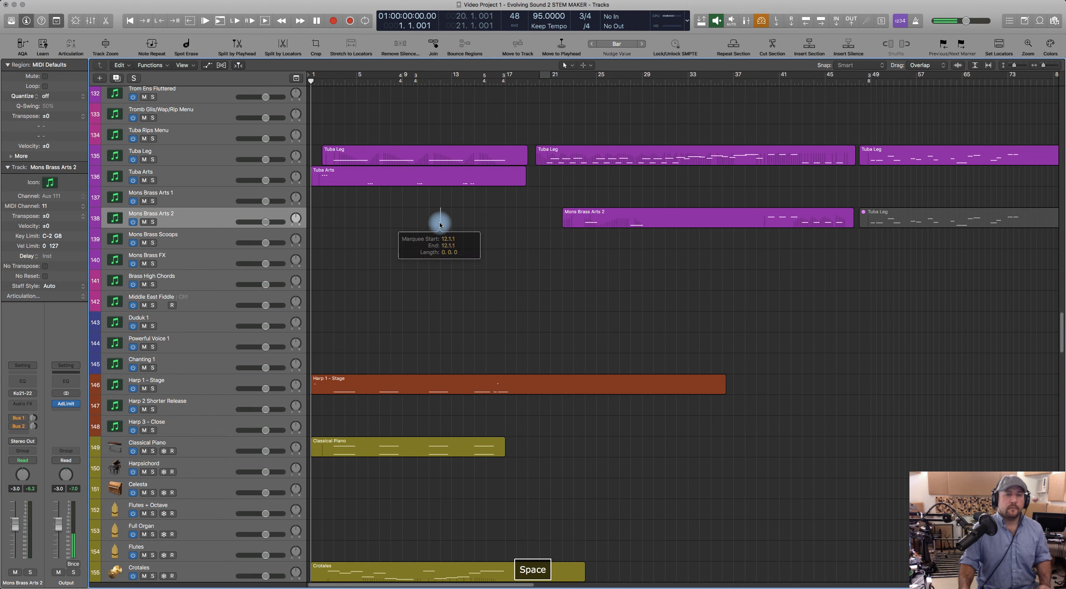
pyautogui.press('Return')
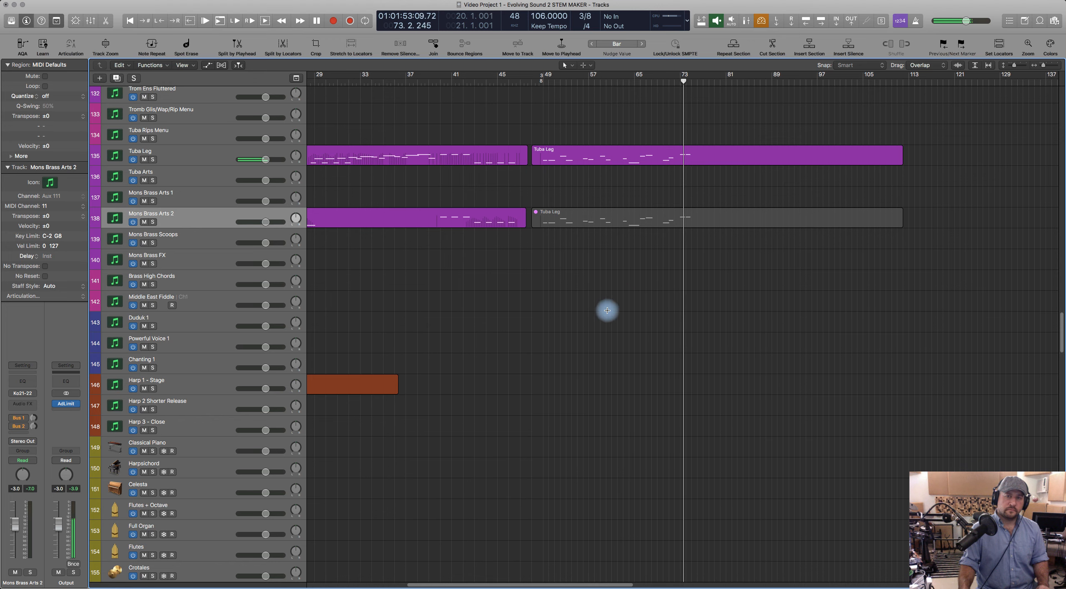
pyautogui.press('space')
# Step: Bring the trumpet and horn tracks into view and start playback from bar 48
pyautogui.scroll(7, 638, 297)
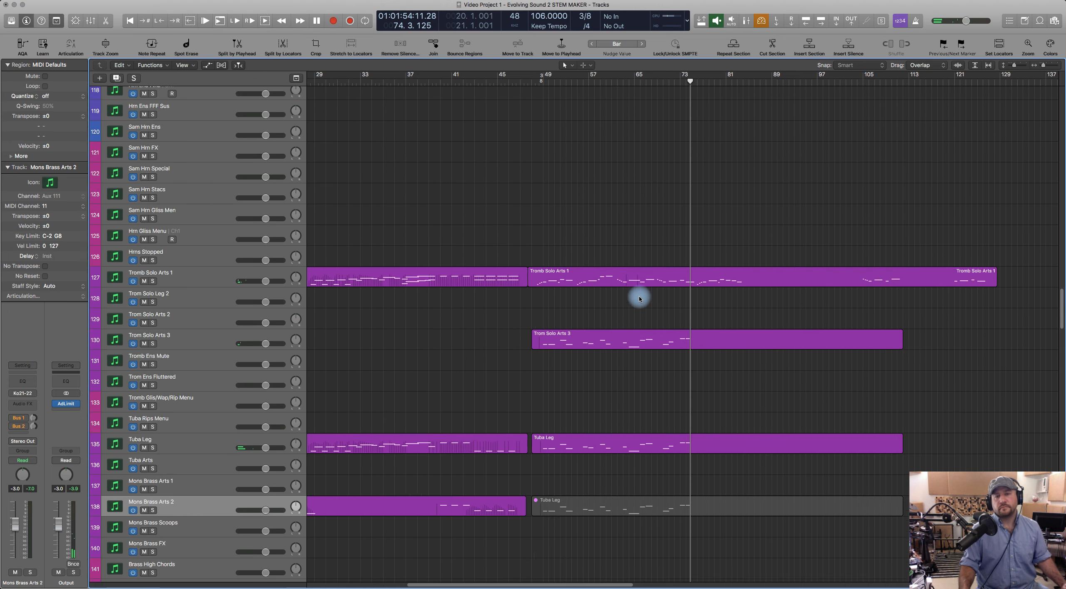
pyautogui.scroll(2, 639, 297)
pyautogui.hscroll(4, 641, 297)
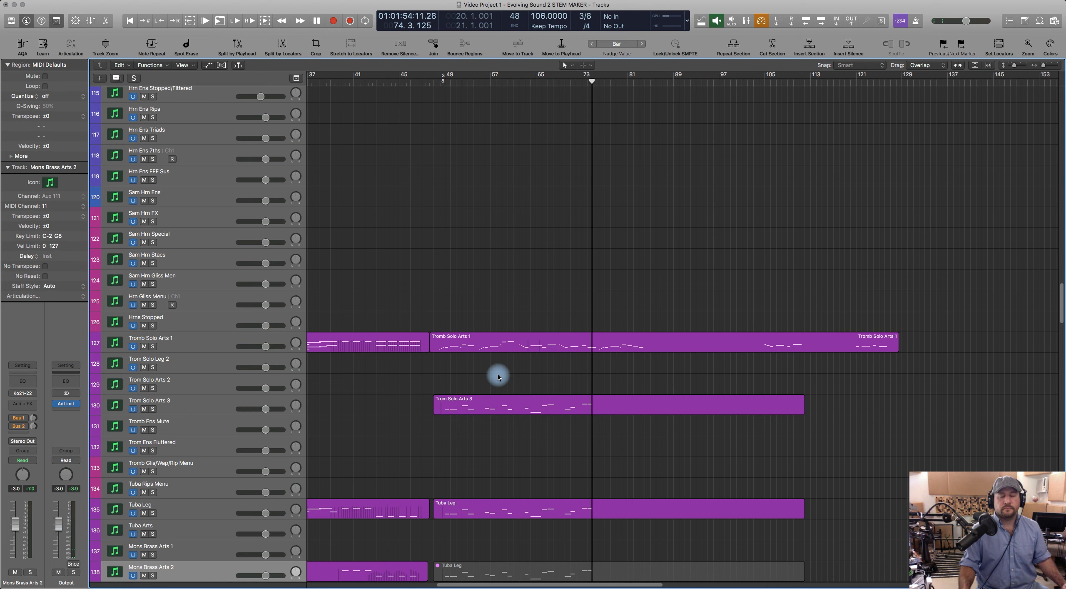
pyautogui.scroll(11, 498, 377)
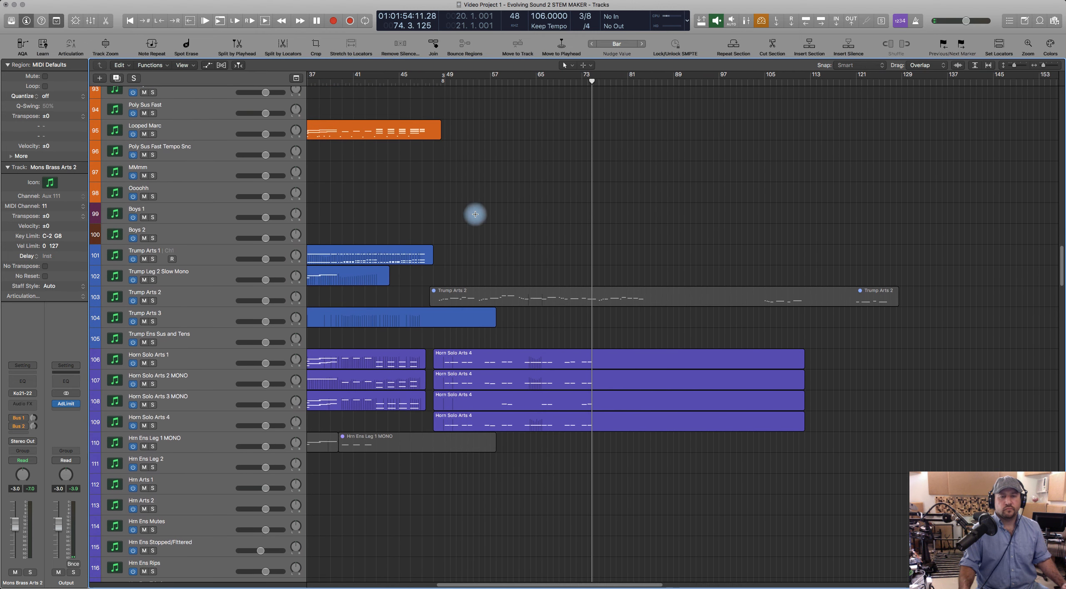
pyautogui.scroll(2, 447, 126)
pyautogui.click(434, 81)
pyautogui.press('space')
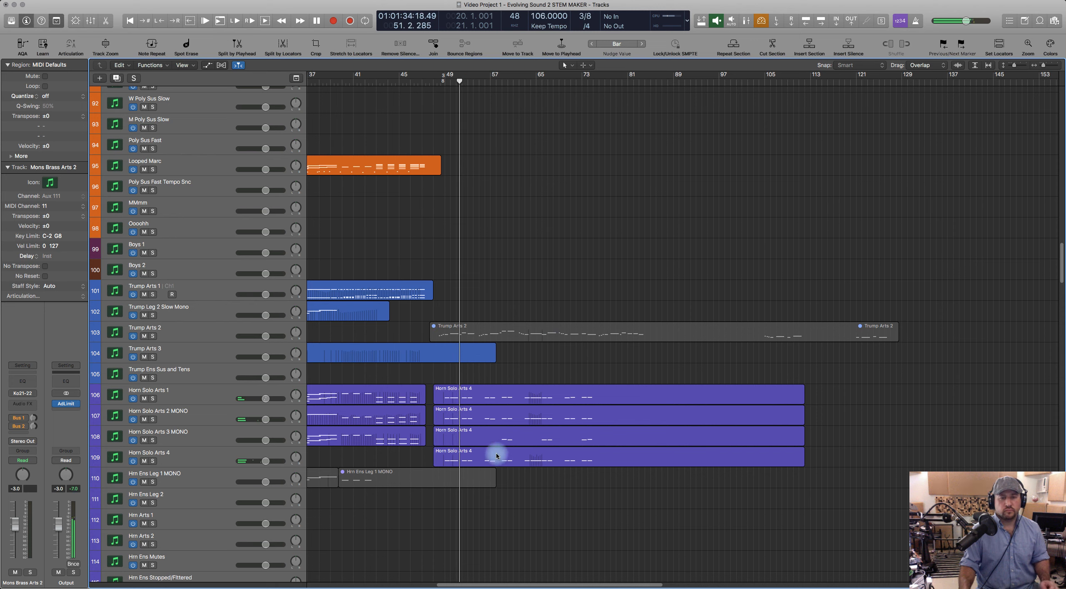
# Step: Examine the four Horn Solo Arts 4 regions together in the Piano Roll while playing to about bar 74, and close the editor
pyautogui.moveTo(497, 455); pyautogui.dragTo(486, 400)
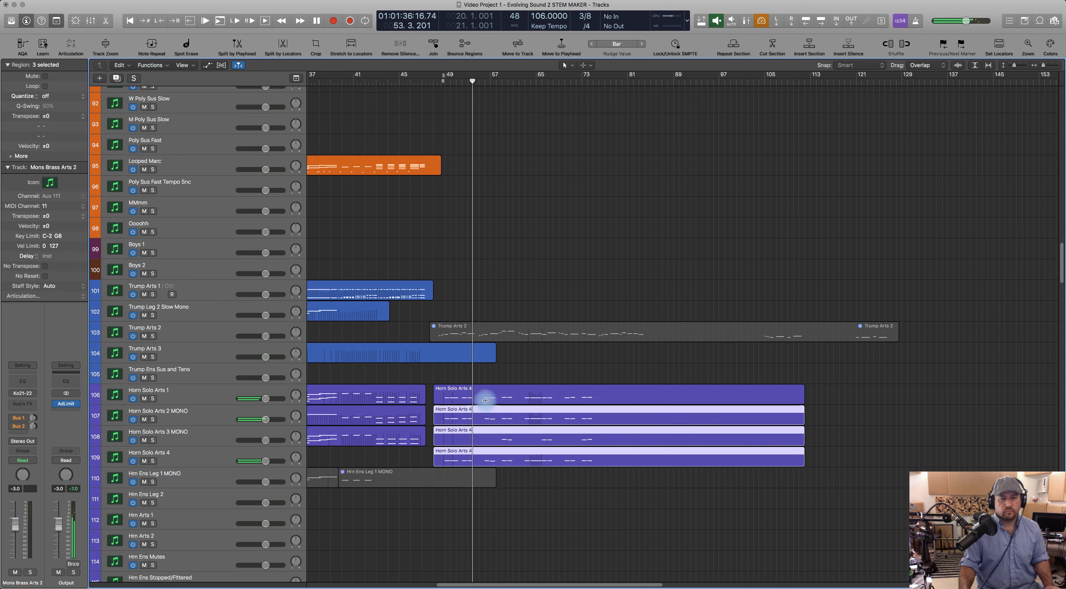
pyautogui.keyDown('shift'); pyautogui.click(484, 389); pyautogui.keyUp('shift')
pyautogui.press('p')
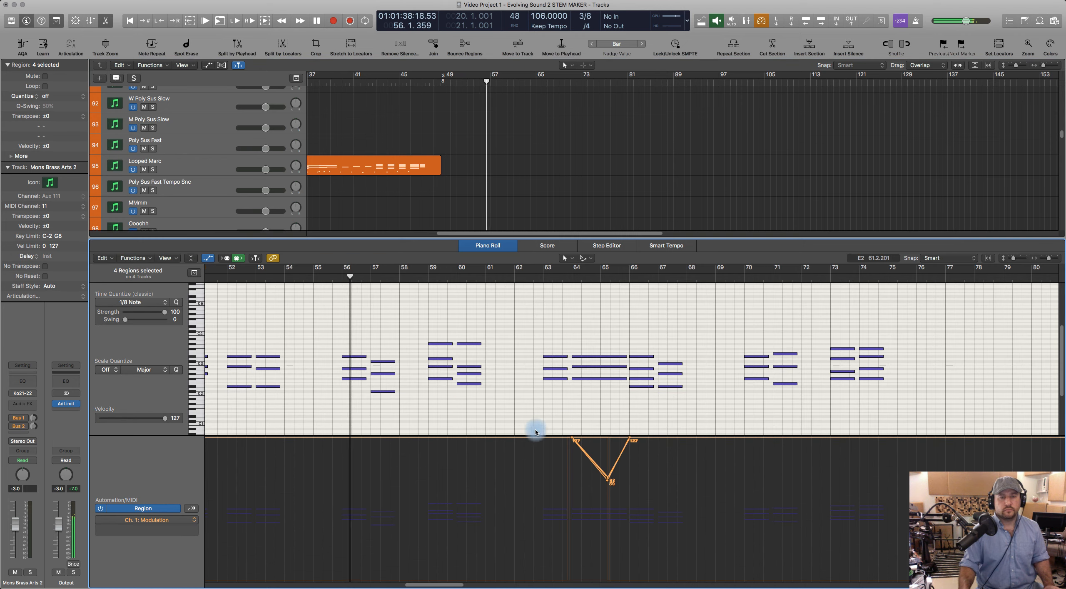
pyautogui.hscroll(-3, 520, 357)
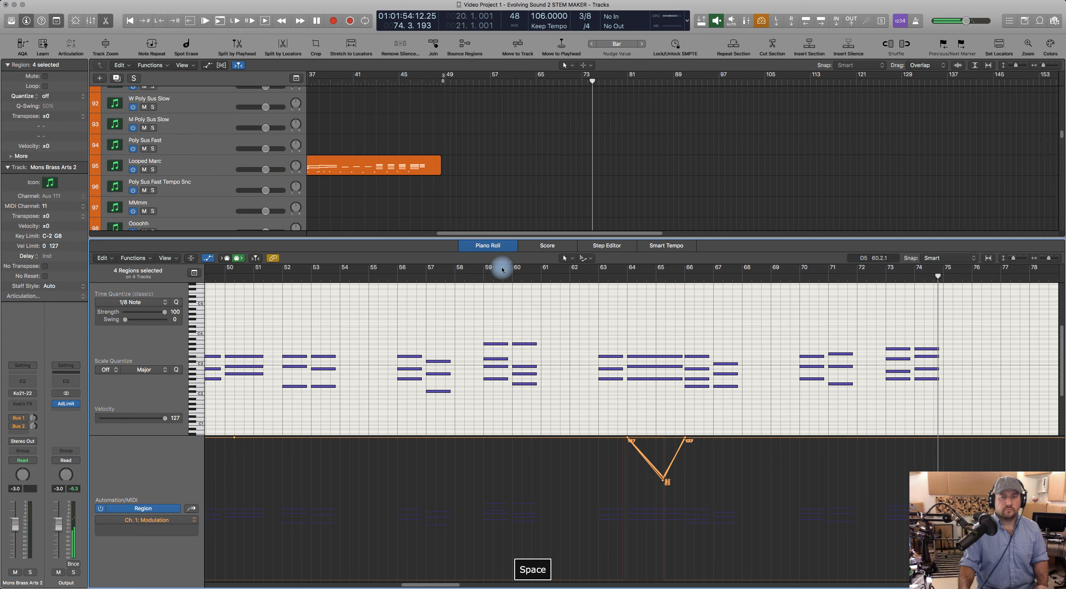
pyautogui.click(493, 246)
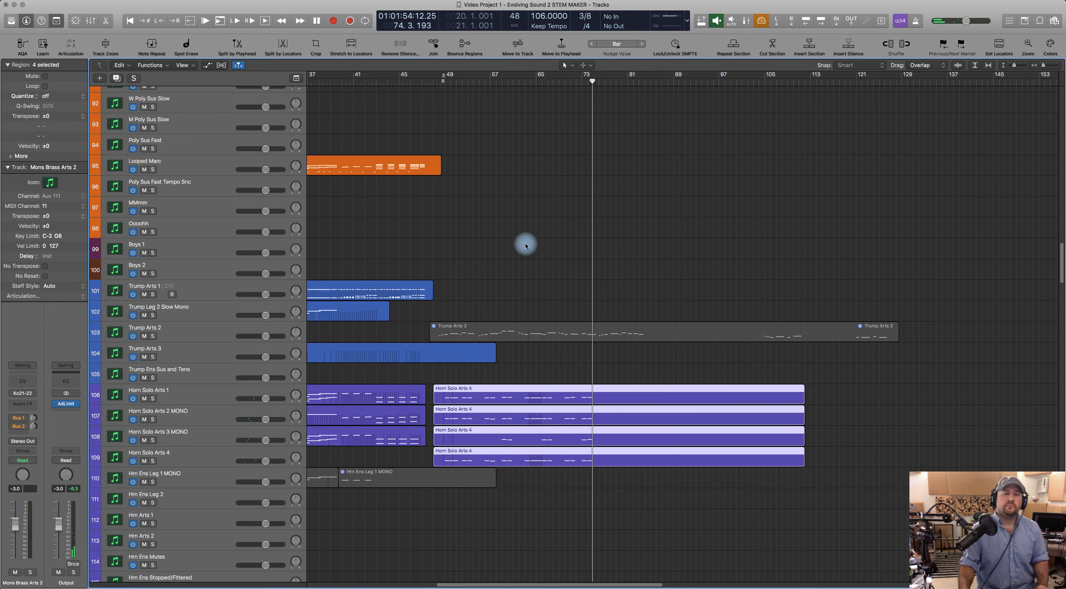
# Step: Open the four Horn Solo Arts 4 regions together with the Trom Solo Arts 3 region in the Piano Roll
pyautogui.click(528, 377)
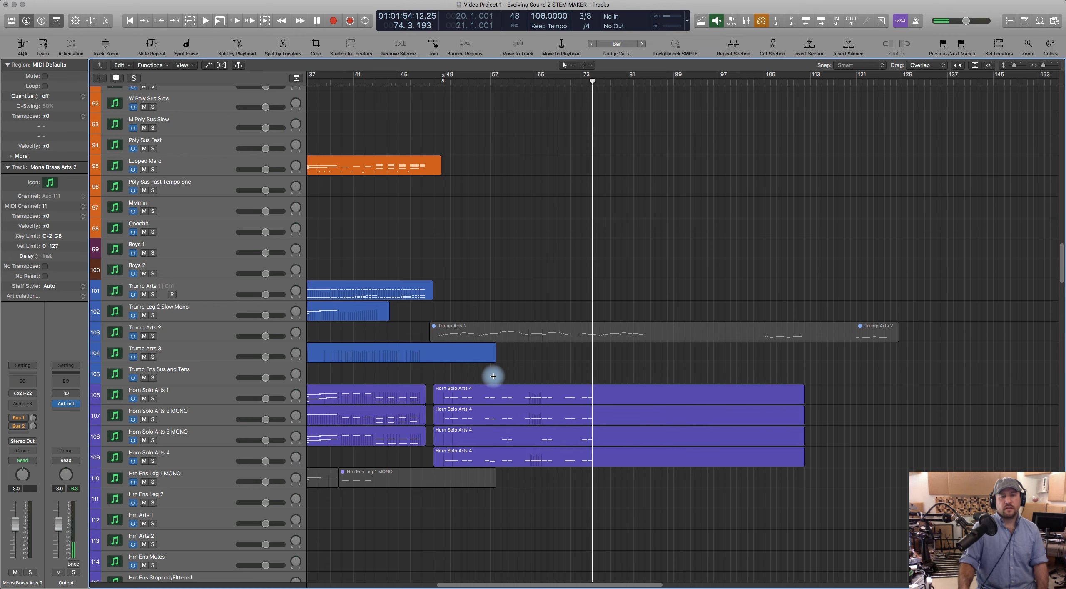
pyautogui.scroll(5, 488, 207)
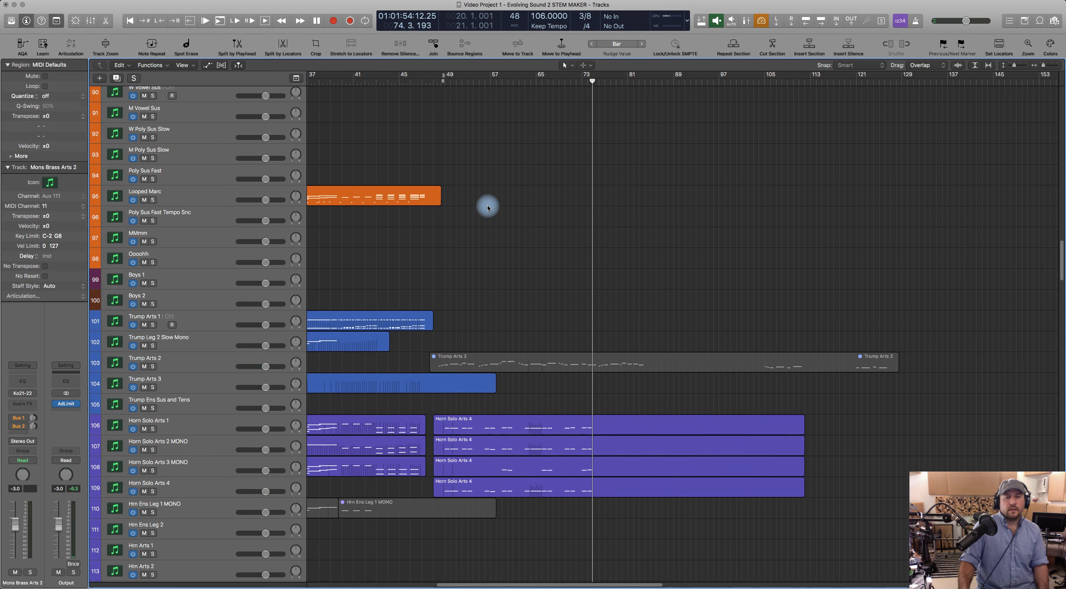
pyautogui.scroll(-15, 488, 207)
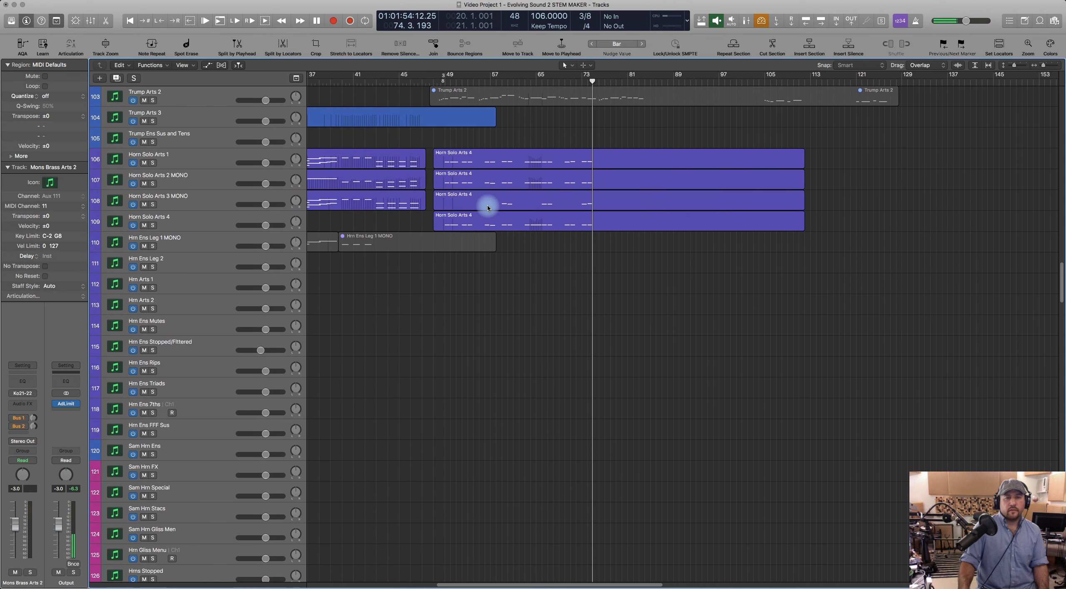
pyautogui.scroll(20, 489, 207)
pyautogui.scroll(-16, 486, 266)
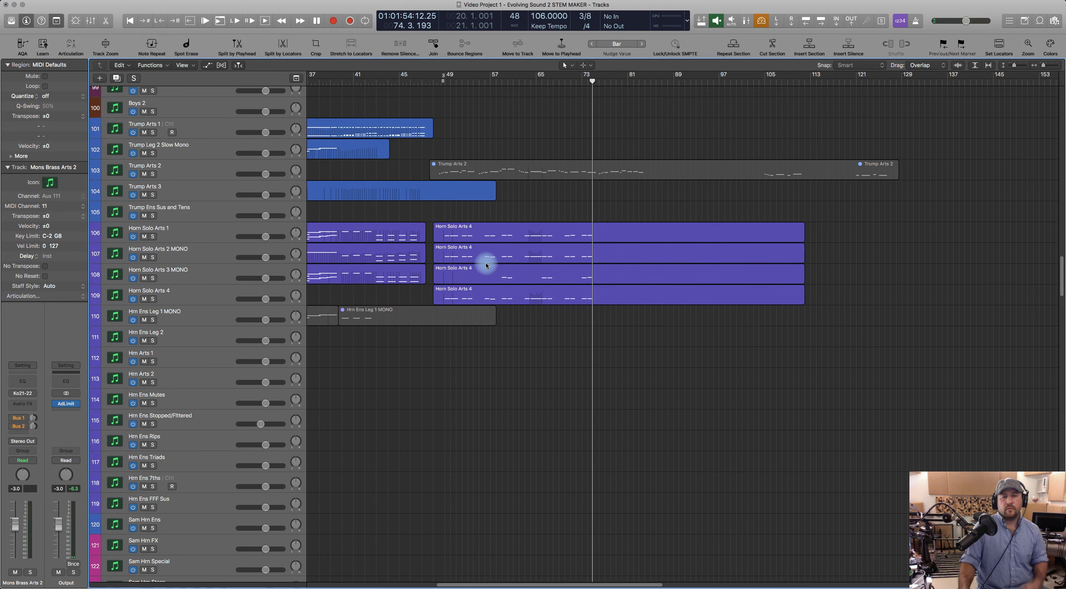
pyautogui.click(594, 289)
pyautogui.keyDown('shift'); pyautogui.click(571, 270); pyautogui.keyUp('shift')
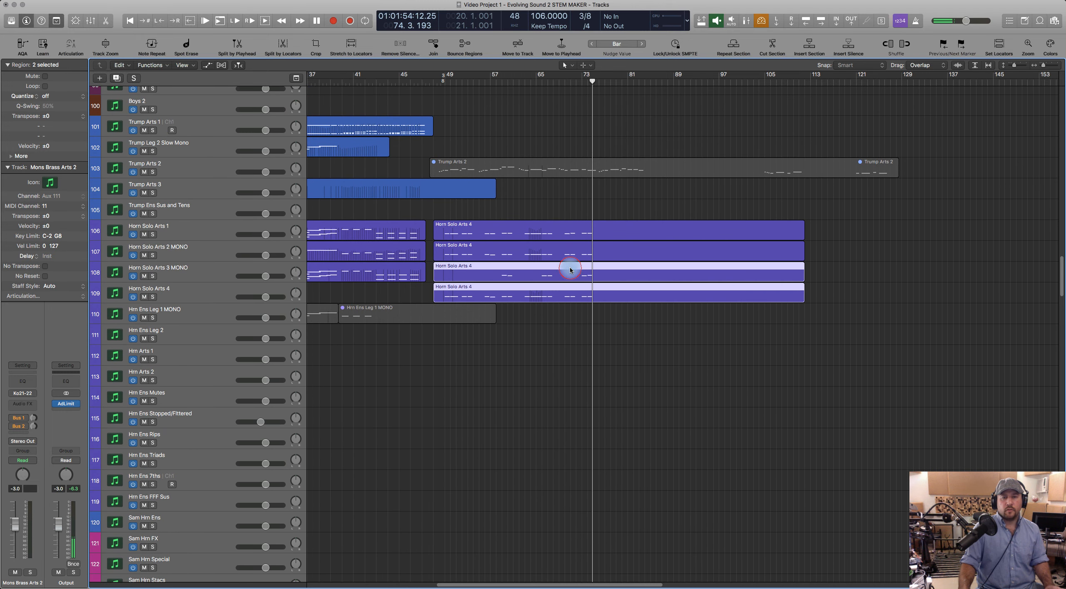
pyautogui.keyDown('shift'); pyautogui.click(558, 250); pyautogui.keyUp('shift')
pyautogui.keyDown('shift'); pyautogui.click(550, 230); pyautogui.keyUp('shift')
pyautogui.scroll(-12, 561, 362)
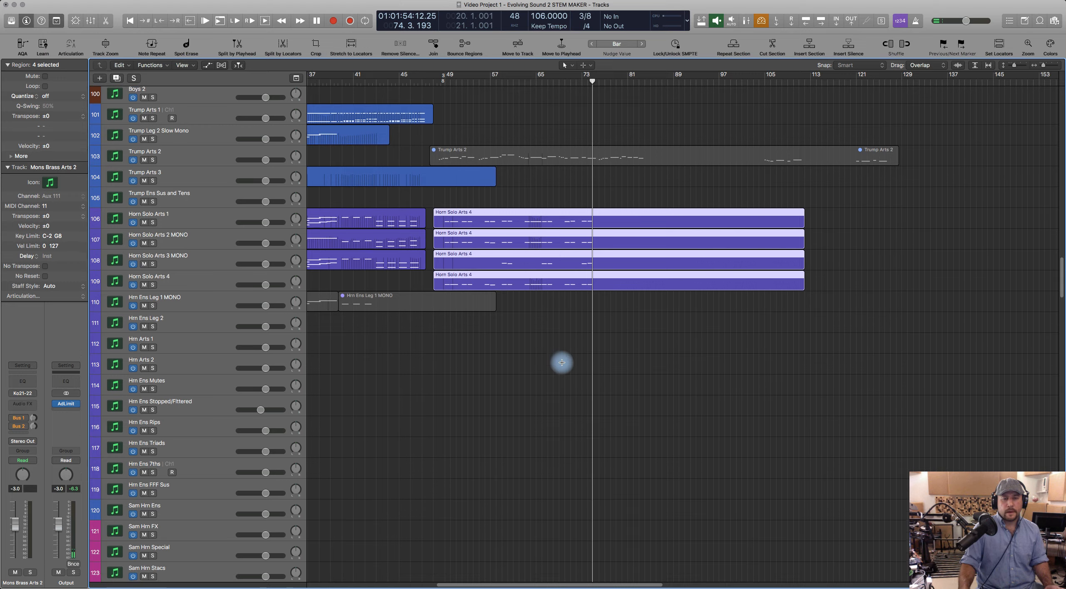
pyautogui.keyDown('shift'); pyautogui.click(524, 472); pyautogui.keyUp('shift')
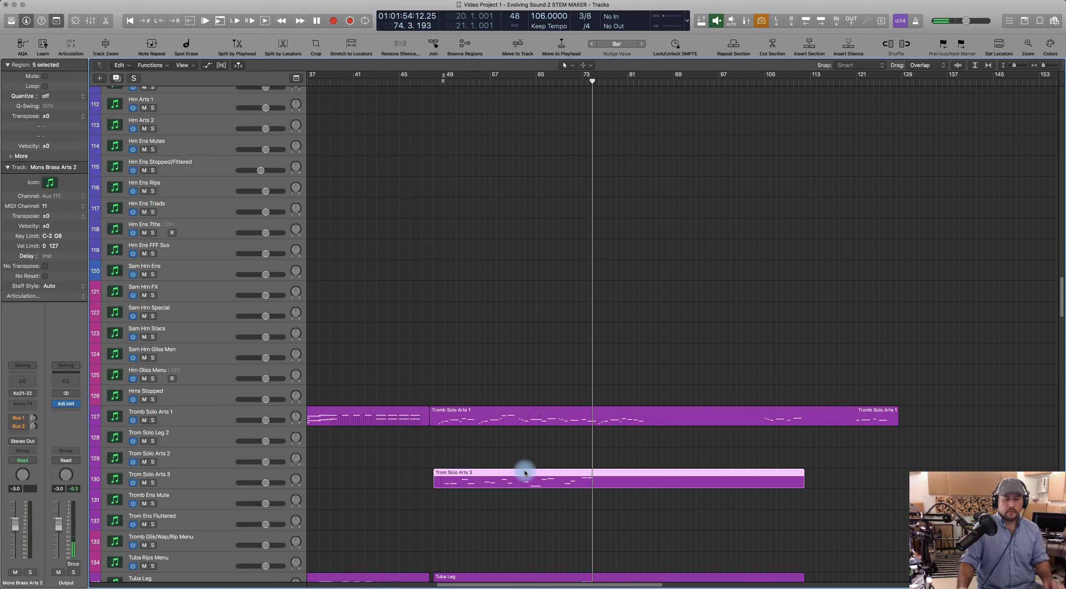
pyautogui.doubleClick(524, 472)
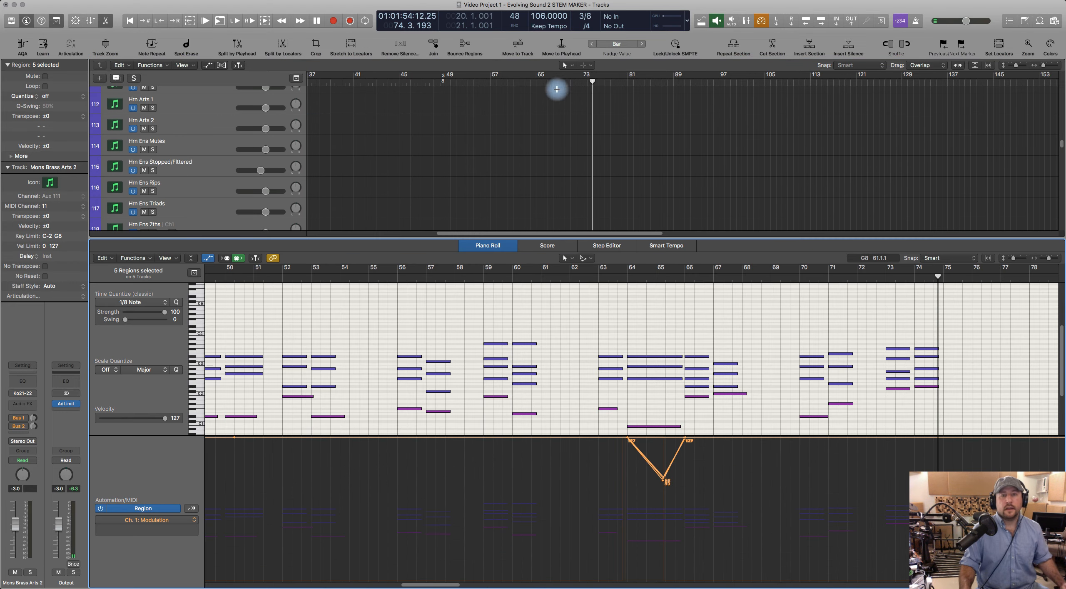
# Step: Add the muted Trump Arts 2 region to the Piano Roll view and hide the automation area
pyautogui.scroll(20, 543, 180)
pyautogui.scroll(-12, 544, 183)
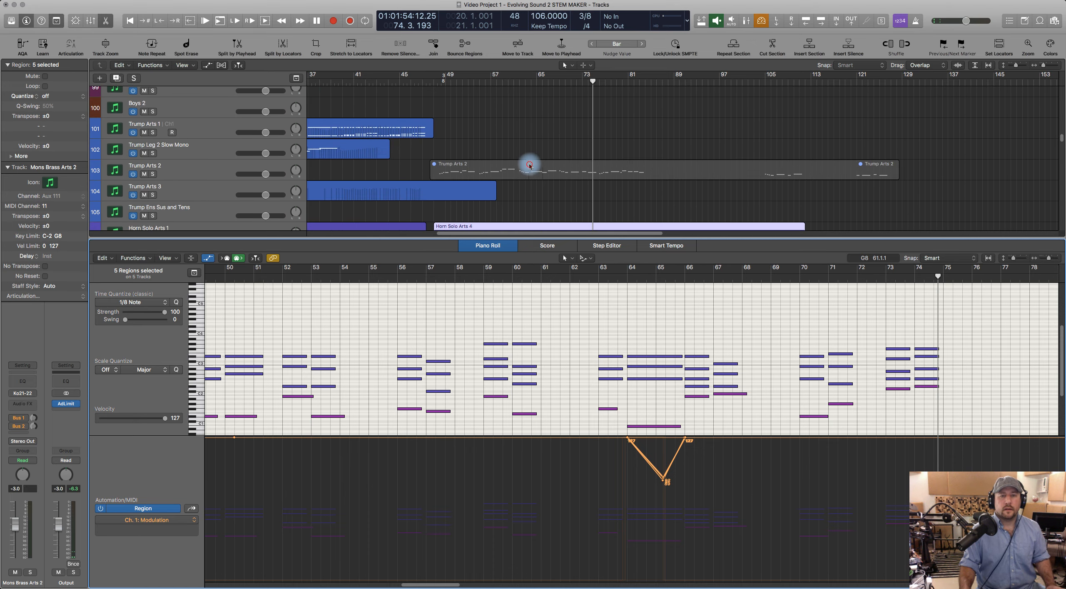
pyautogui.keyDown('shift'); pyautogui.click(529, 165); pyautogui.keyUp('shift')
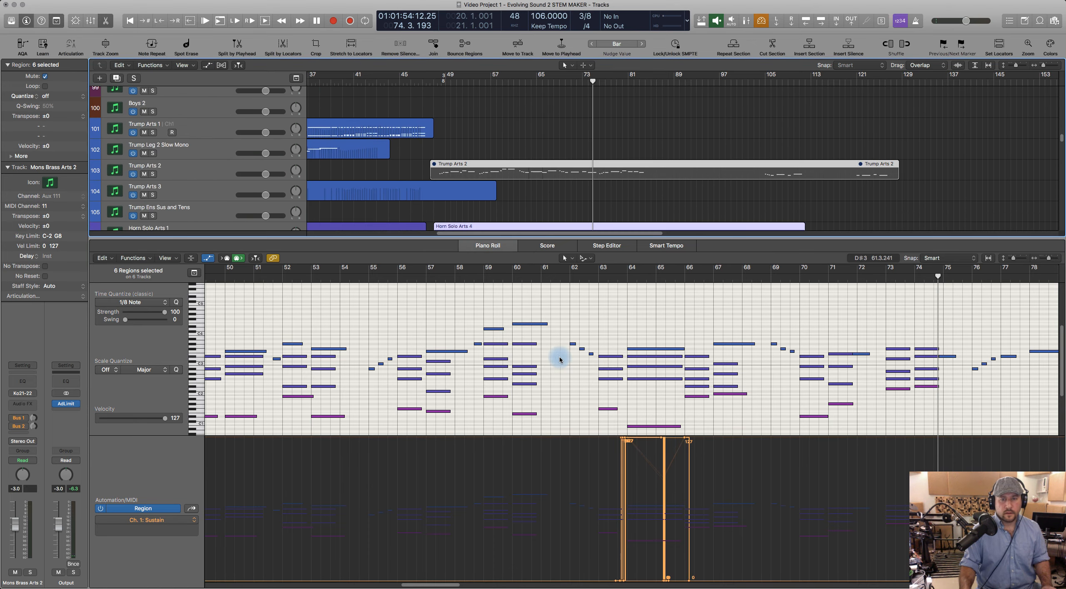
pyautogui.press('a')
pyautogui.hscroll(-10, 517, 382)
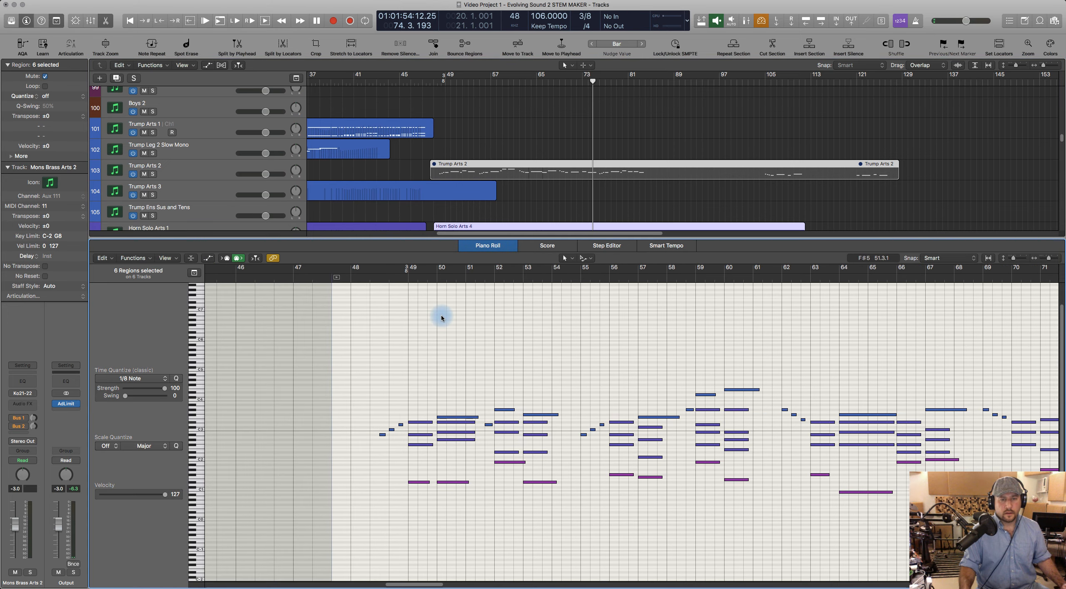
# Step: Play from about bar 48 to bar 74 while following the combined horn, trombone and trumpet notes
pyautogui.click(374, 278)
pyautogui.press('space')
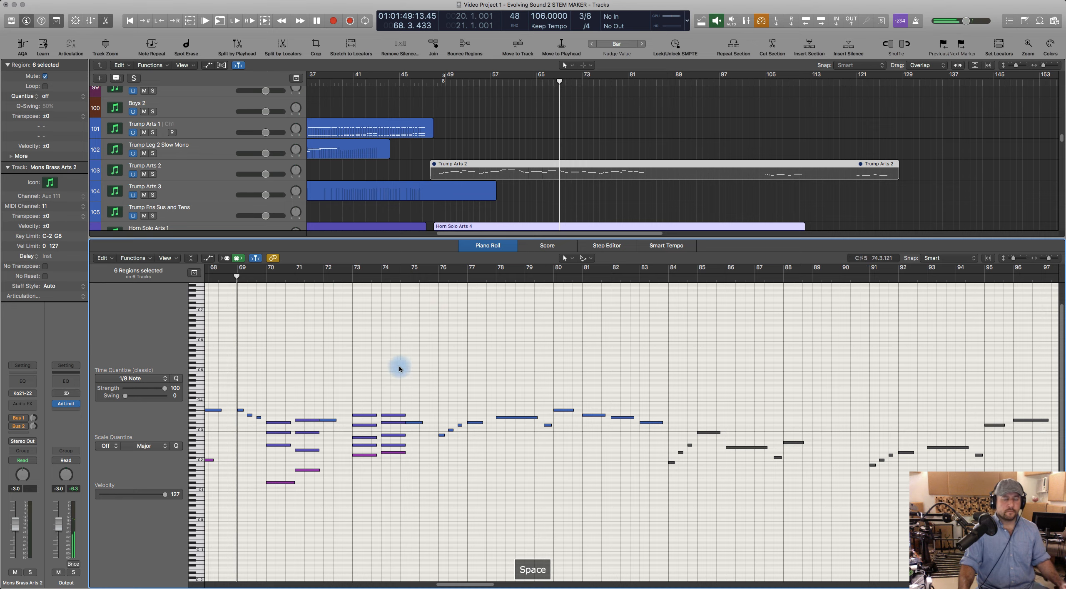
pyautogui.hscroll(-10, 405, 397)
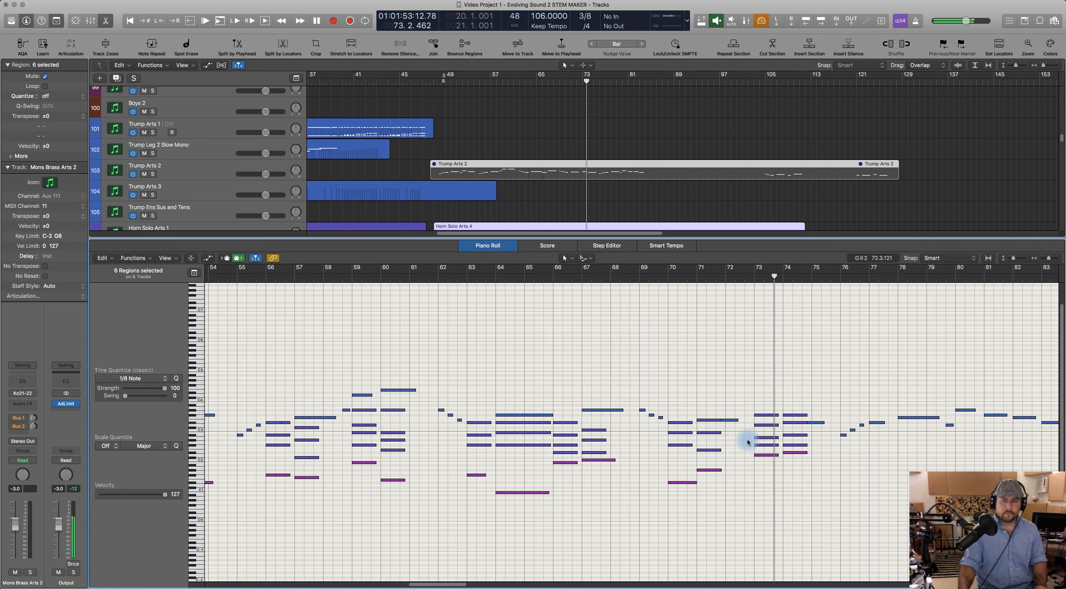
pyautogui.press('space')
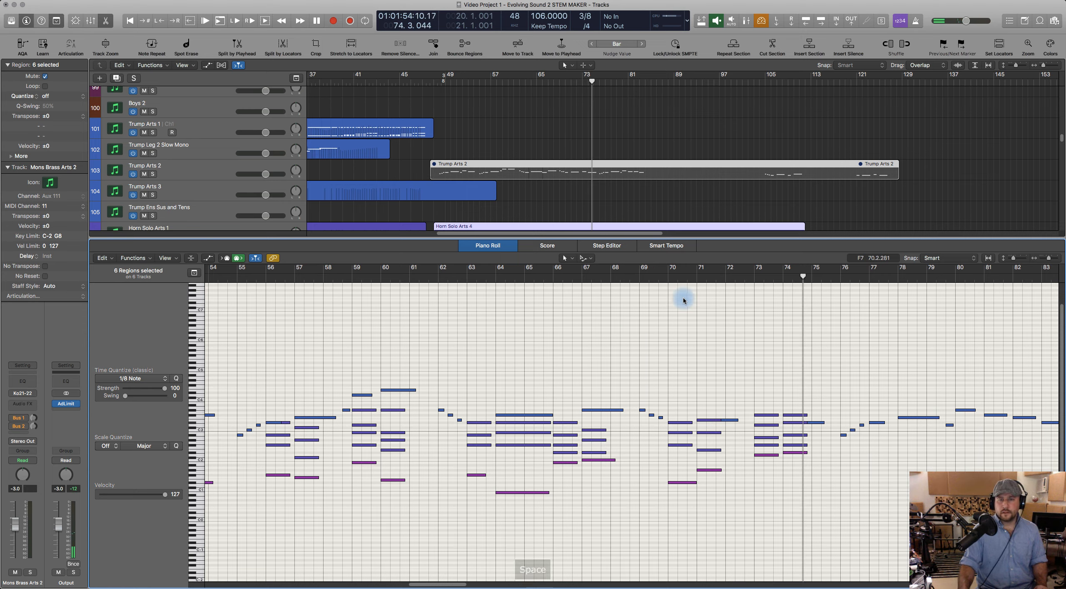
# Step: Replace the Trump Arts 2 region with the Tromb Solo Arts 1 region in the Piano Roll selection
pyautogui.click(667, 277)
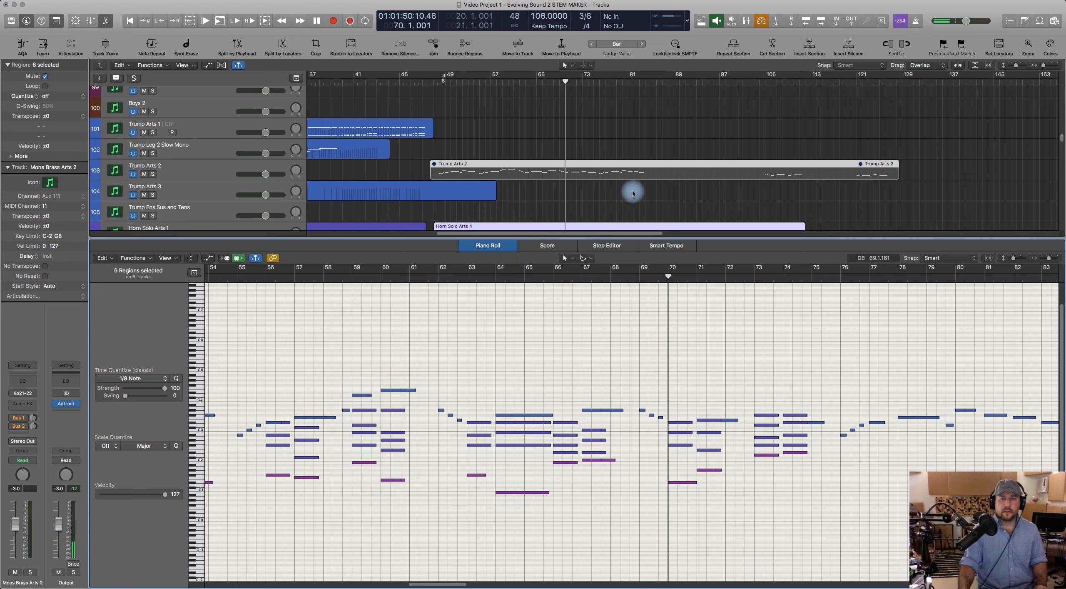
pyautogui.scroll(-3, 626, 214)
pyautogui.scroll(-1, 626, 214)
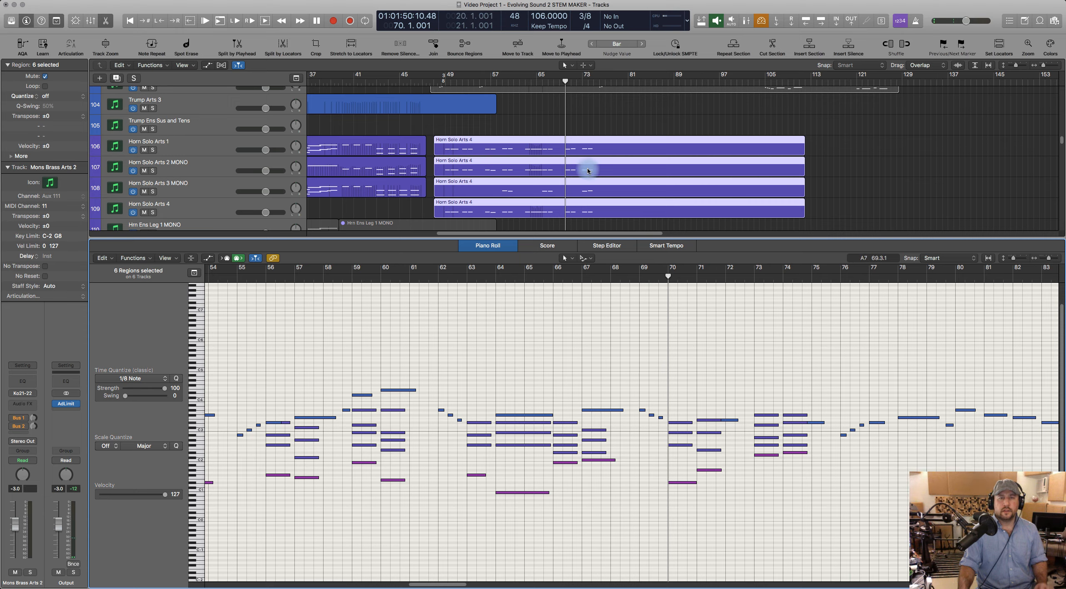
pyautogui.scroll(-7, 590, 165)
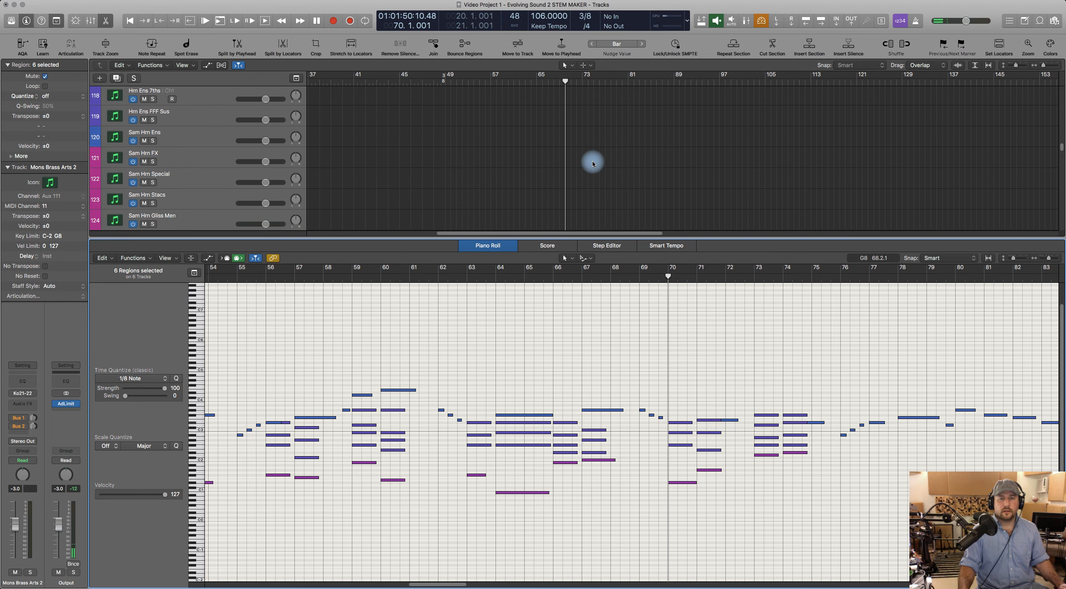
pyautogui.scroll(-3, 593, 163)
pyautogui.keyDown('shift'); pyautogui.click(573, 164); pyautogui.keyUp('shift')
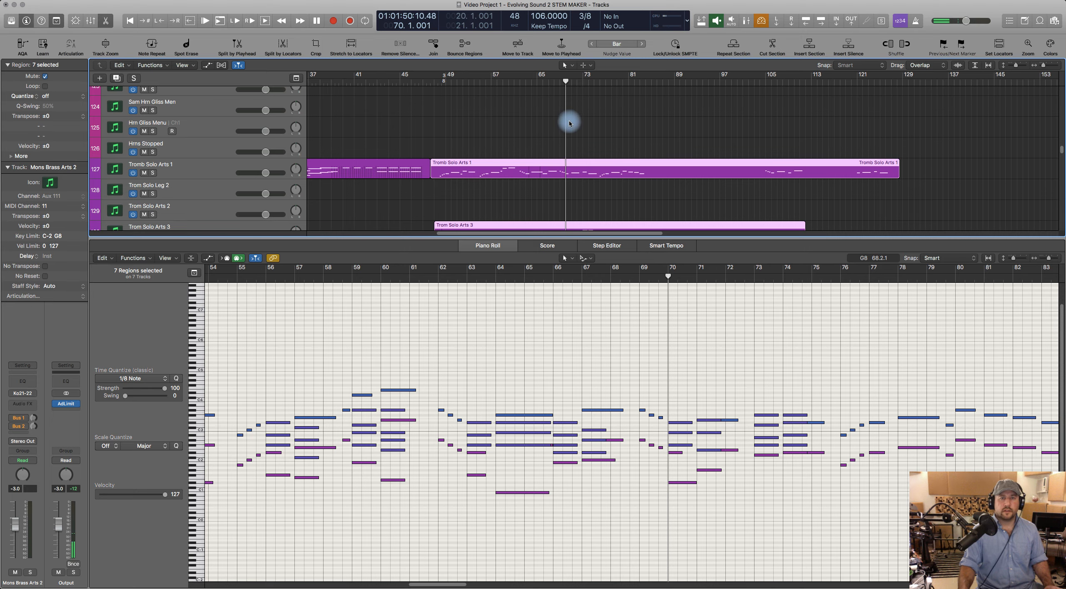
pyautogui.scroll(10, 569, 123)
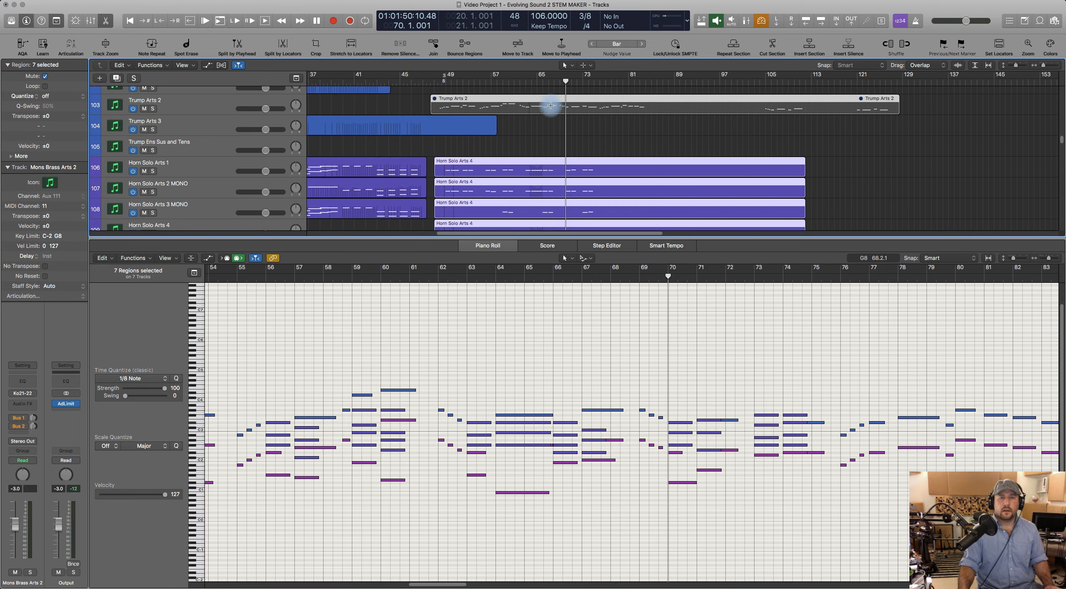
pyautogui.keyDown('shift'); pyautogui.click(547, 102); pyautogui.keyUp('shift')
# Step: Play the passage from about bar 68 to bar 72 repeatedly, checking the top horn note in bar 71
pyautogui.click(630, 278)
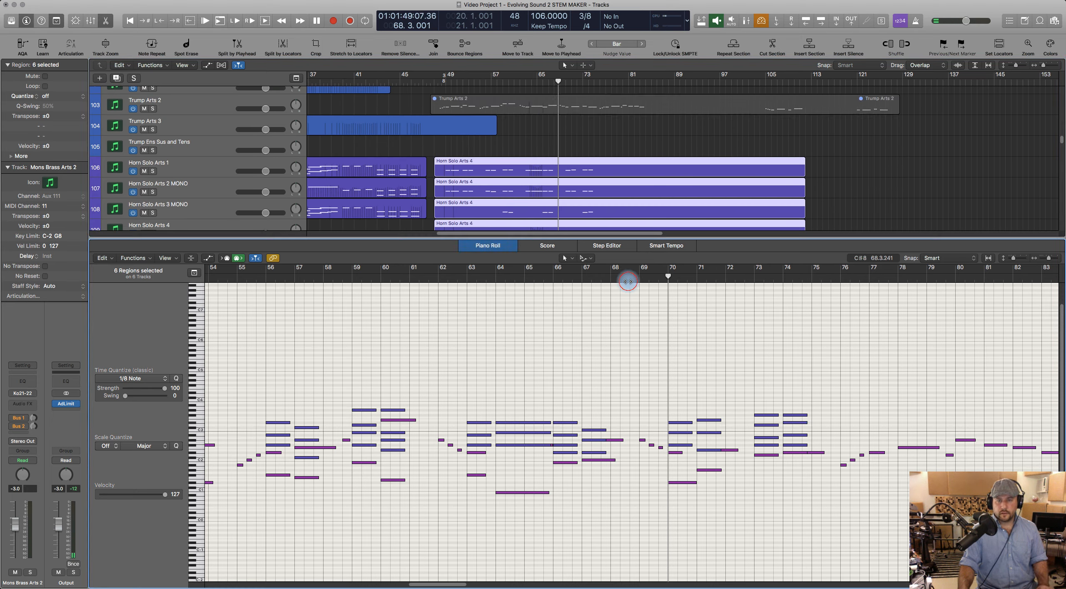
pyautogui.press('space')
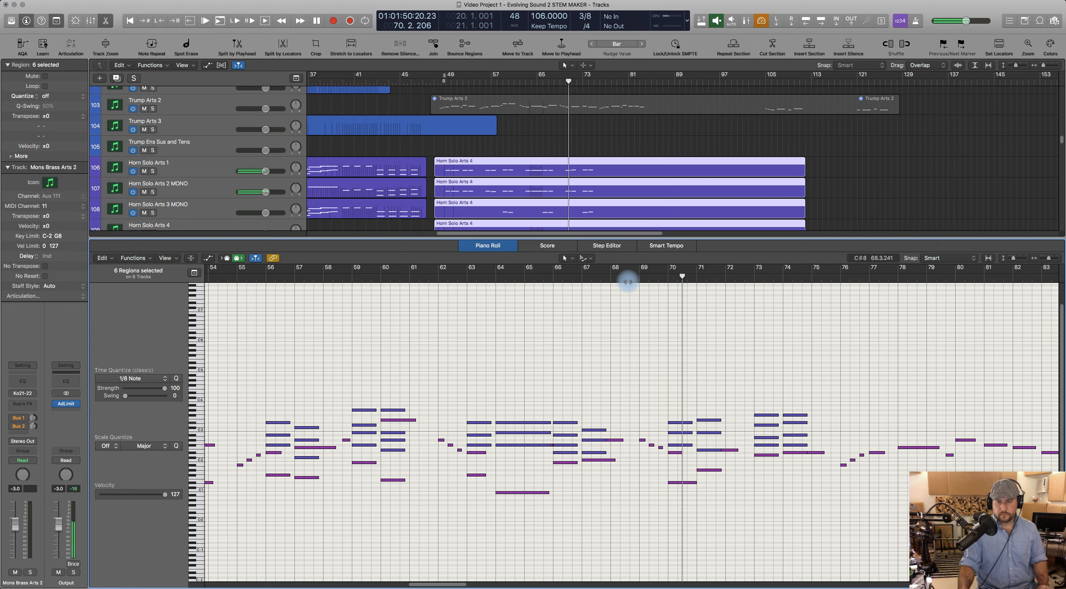
pyautogui.press('space')
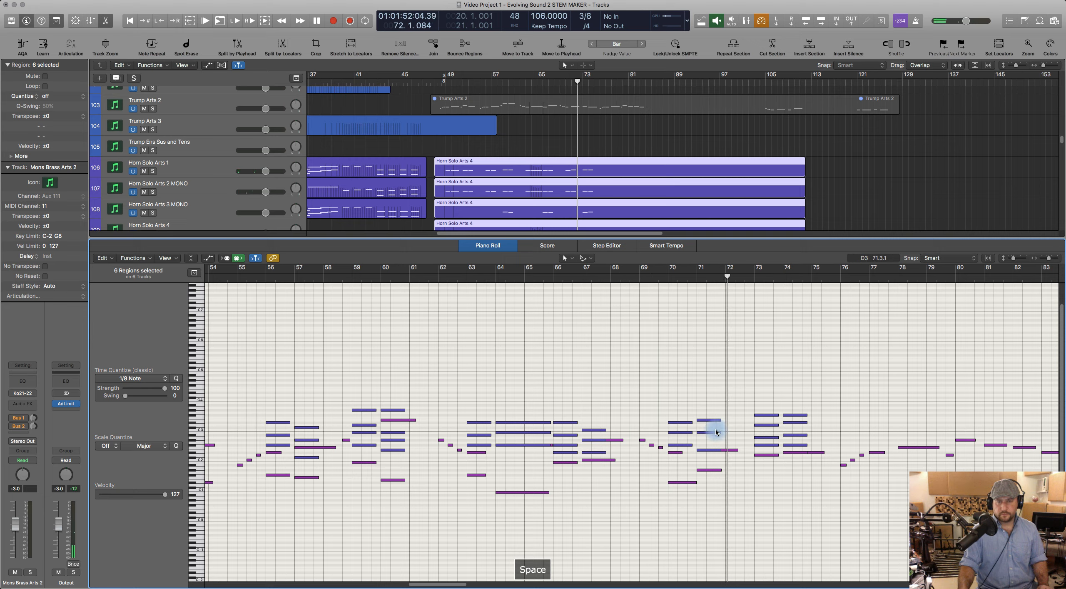
pyautogui.moveTo(716, 434)
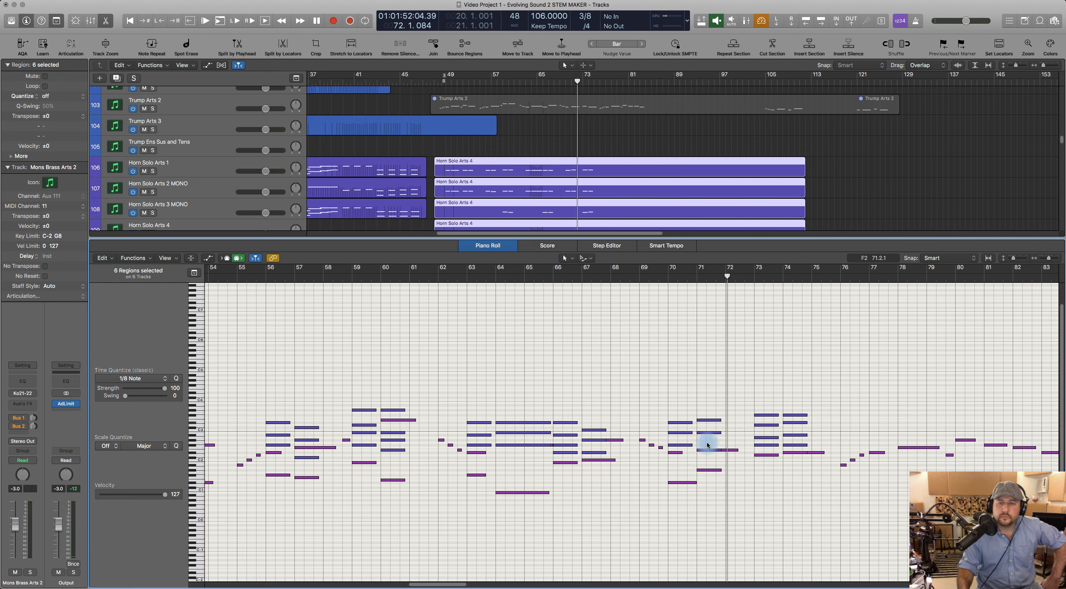
pyautogui.click(706, 421)
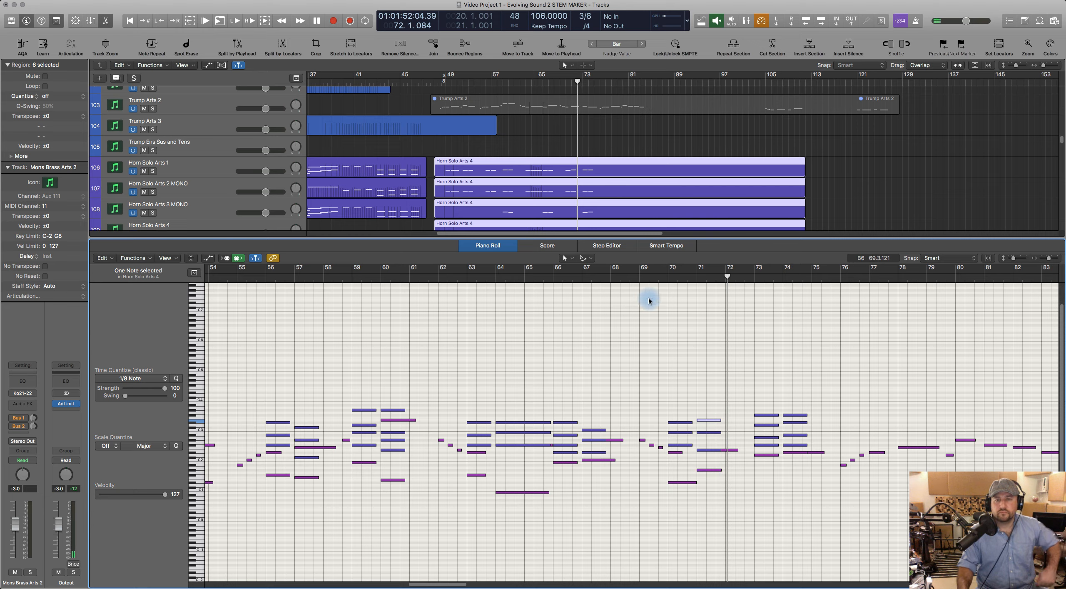
pyautogui.click(630, 278)
pyautogui.press('space')
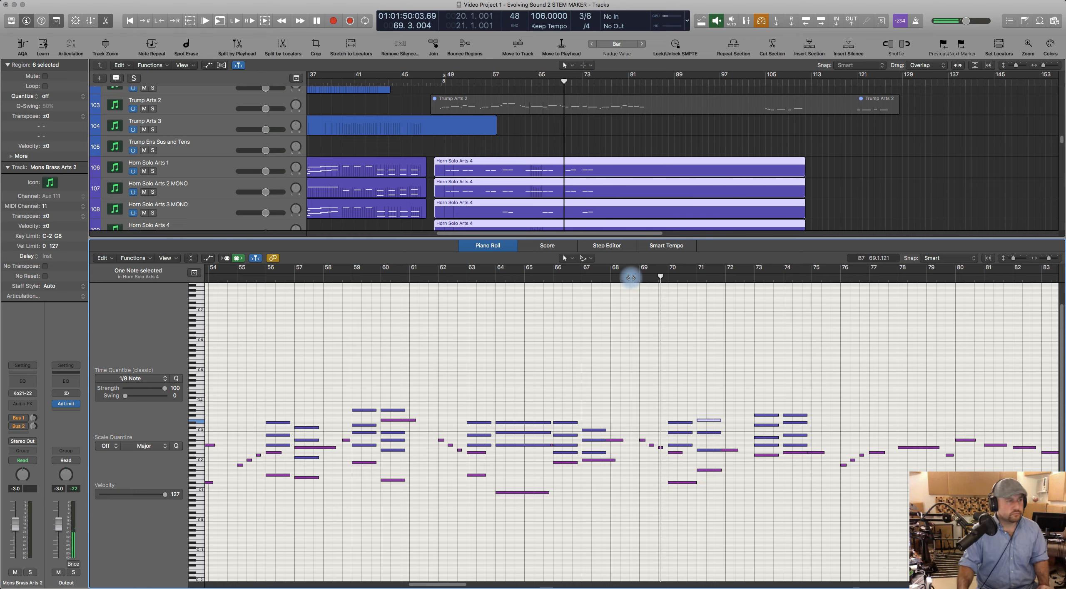
pyautogui.press('space')
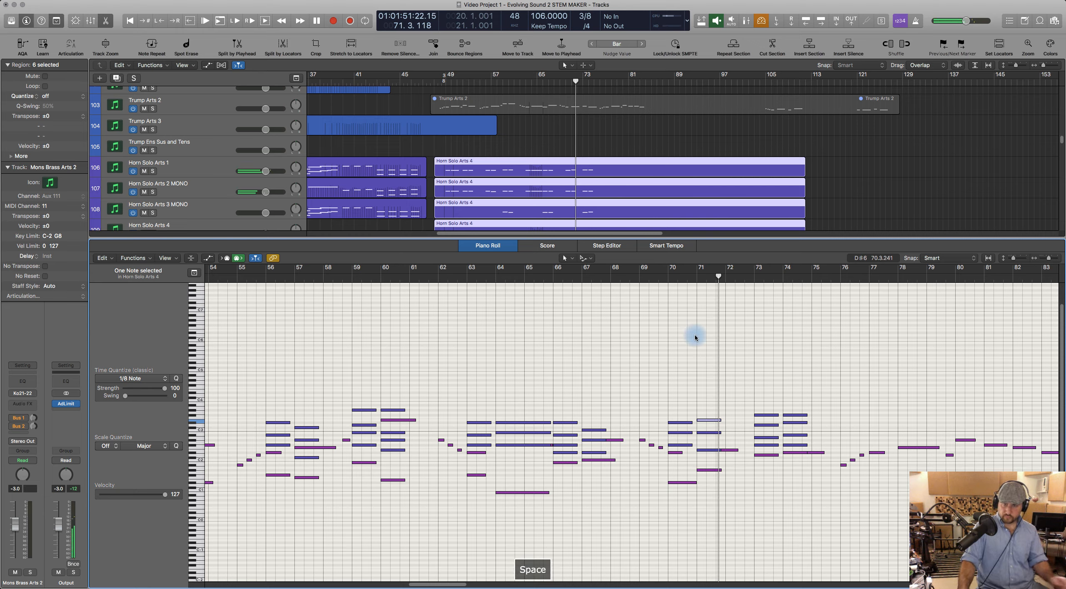
# Step: Try raising the top horn note in bar 71 by one octave
pyautogui.hscroll(5, 685, 461)
pyautogui.hscroll(2, 684, 459)
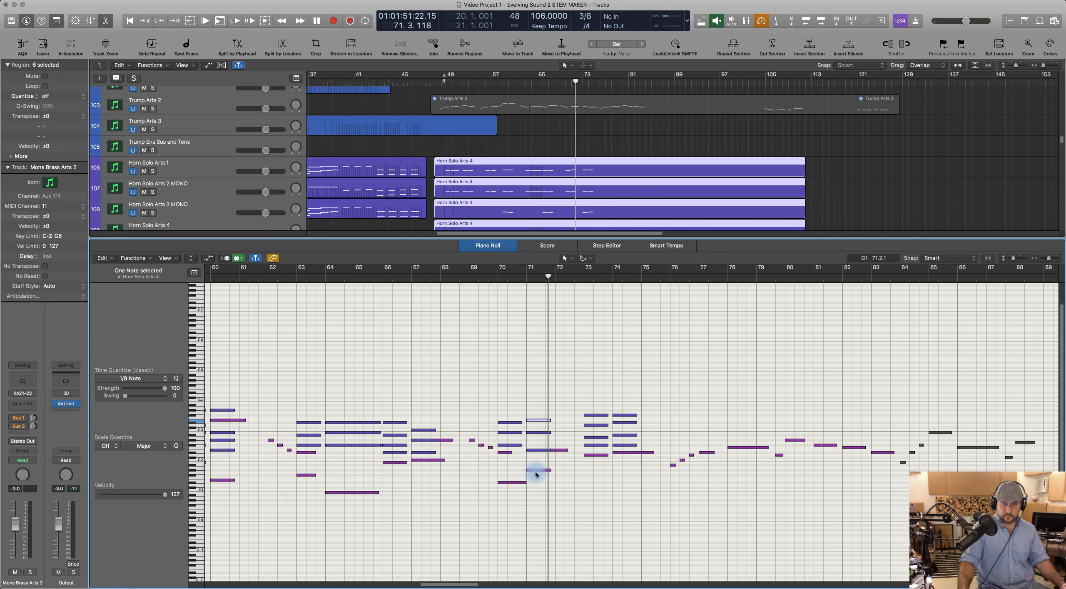
pyautogui.click(536, 420)
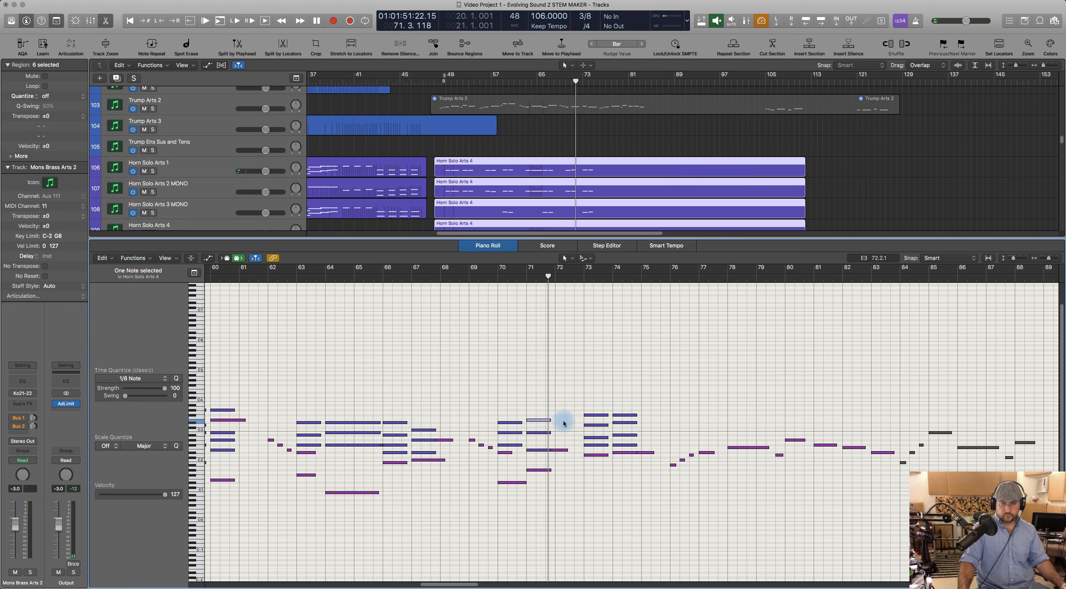
pyautogui.click(543, 421)
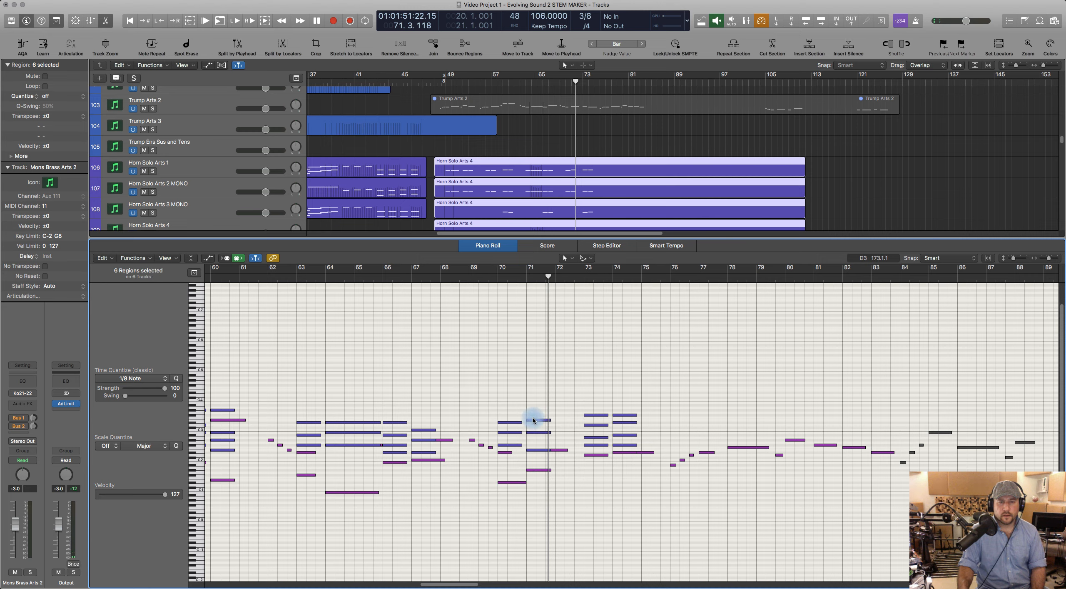
pyautogui.click(538, 453)
pyautogui.moveTo(536, 422); pyautogui.dragTo(536, 391)
pyautogui.click(536, 433)
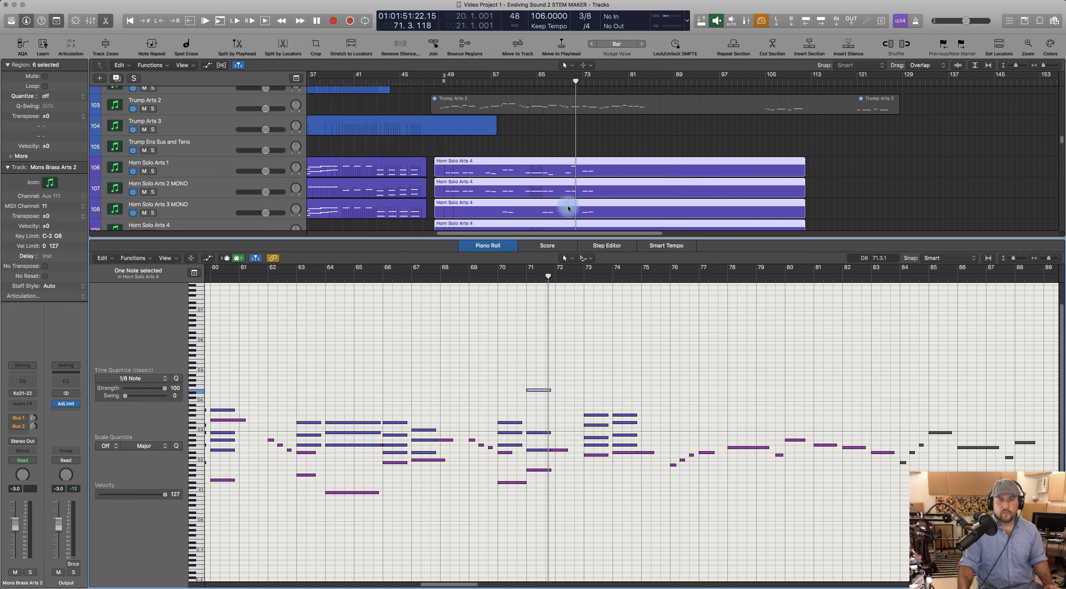
pyautogui.click(565, 222)
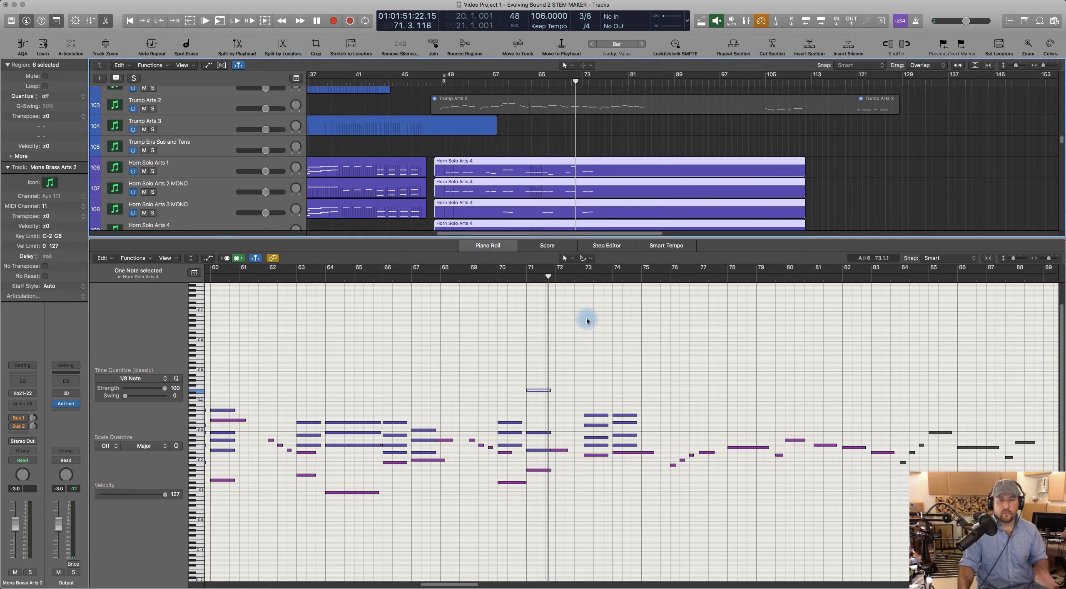
pyautogui.click(593, 425)
# Step: Play from about bar 69 to bar 71 to hear the raised horn note in context
pyautogui.click(487, 276)
pyautogui.press('space')
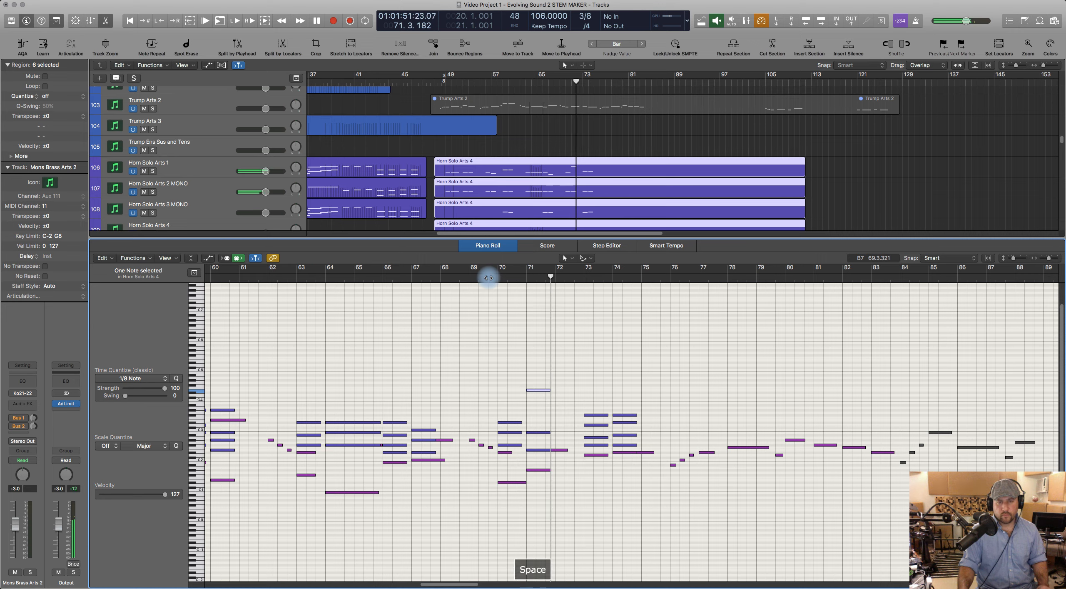
pyautogui.press('space')
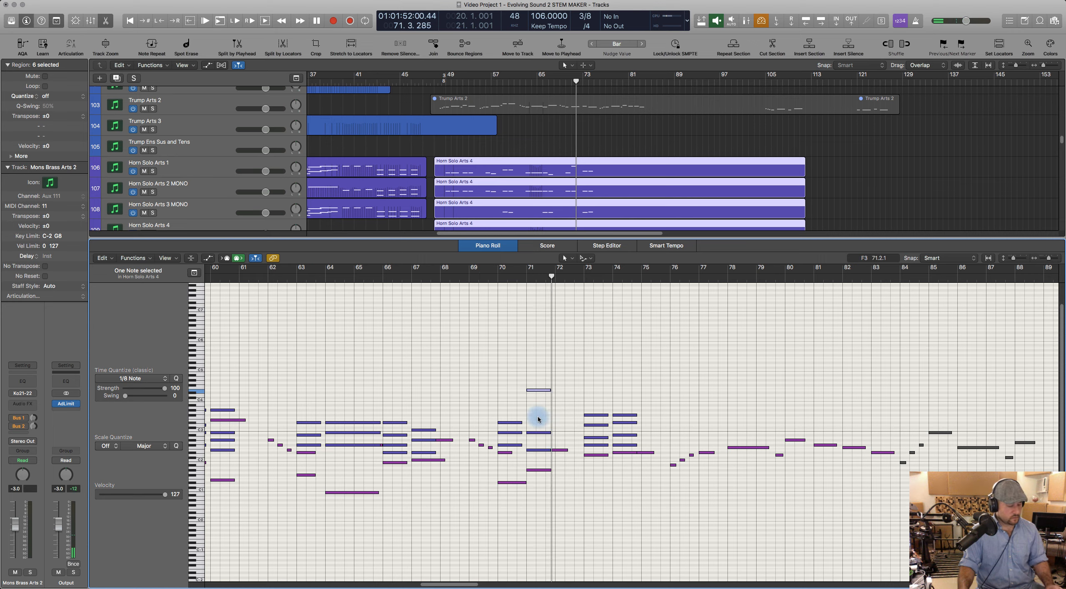
# Step: Undo the octave change to the bar 71 horn note and replay from about bar 69
pyautogui.press('super+z')
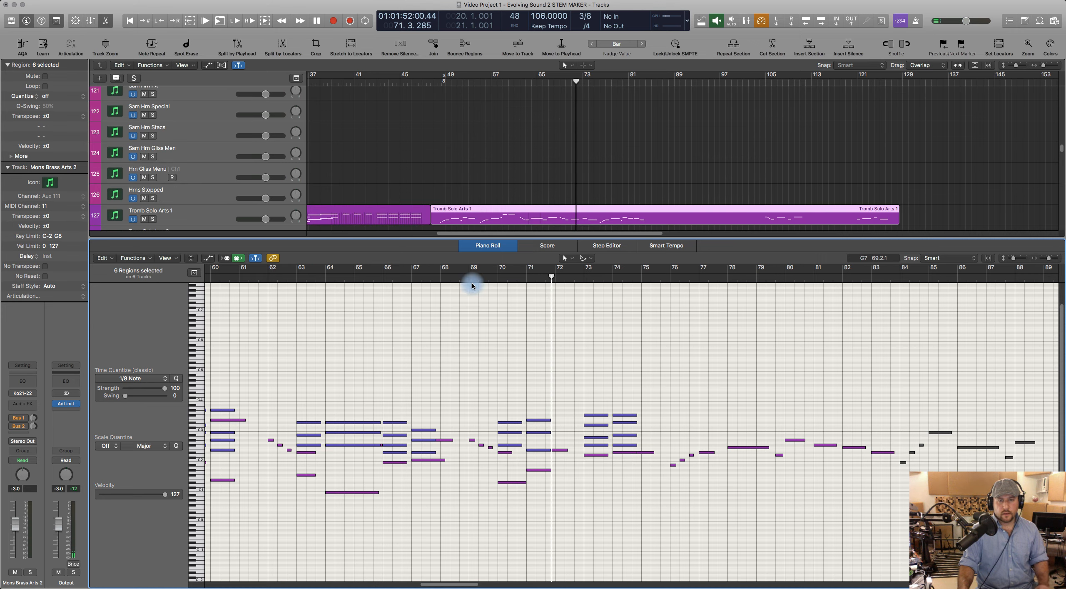
pyautogui.doubleClick(464, 278)
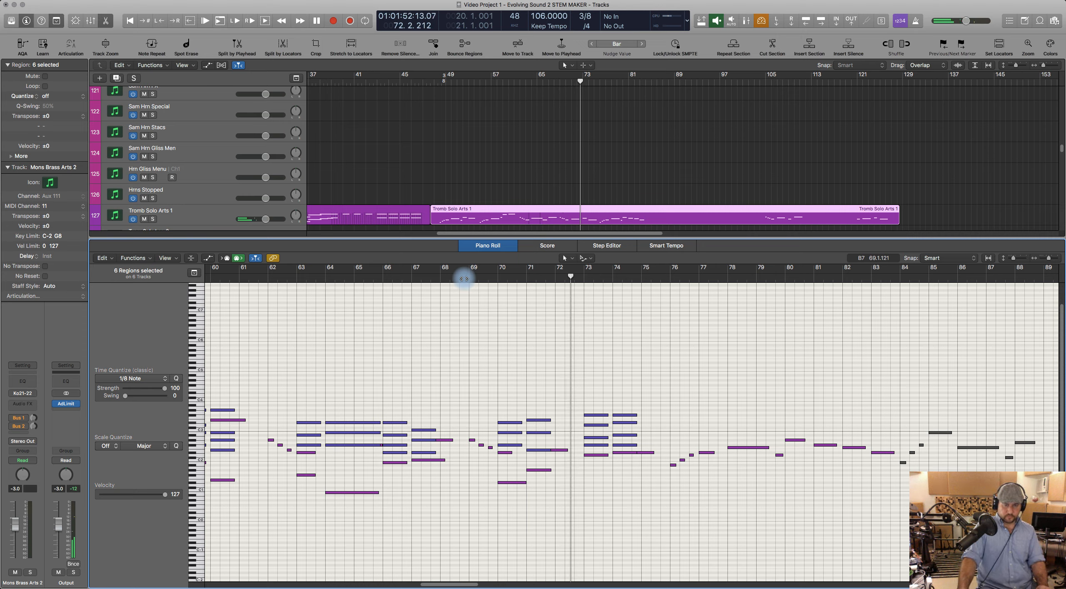
# Step: Play the full brass passage from about bar 48 to bar 53 and return the playhead to bar 52
pyautogui.press('space')
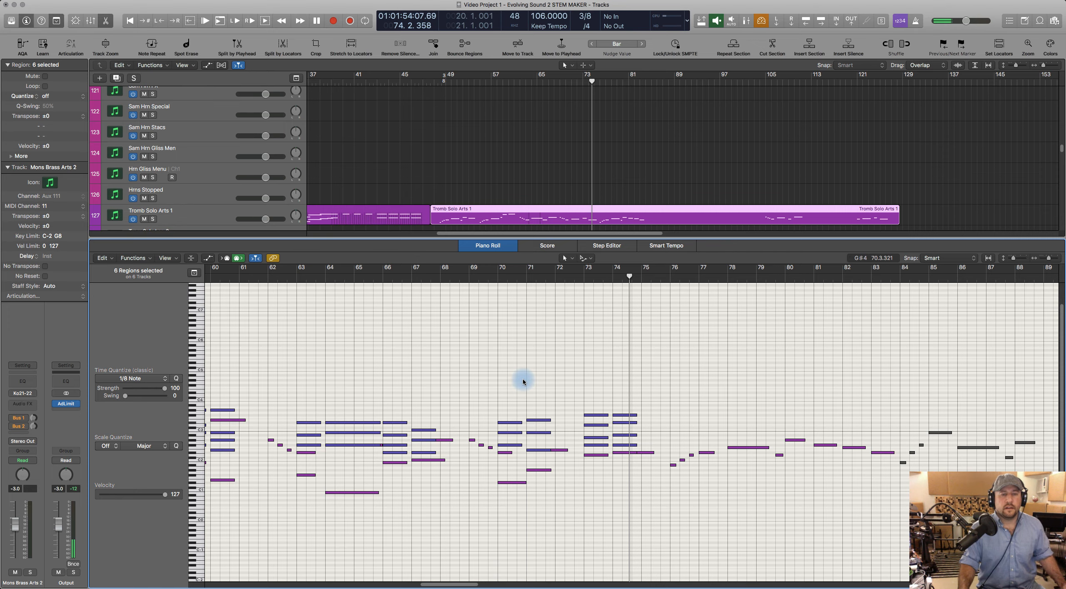
pyautogui.hscroll(-10, 524, 379)
pyautogui.hscroll(-5, 524, 382)
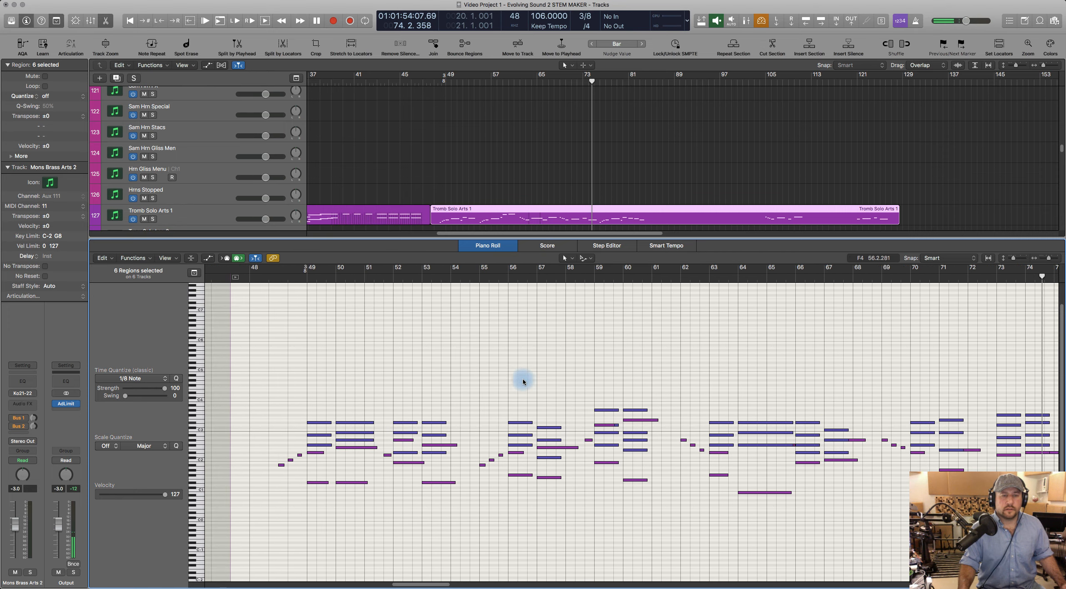
pyautogui.click(275, 281)
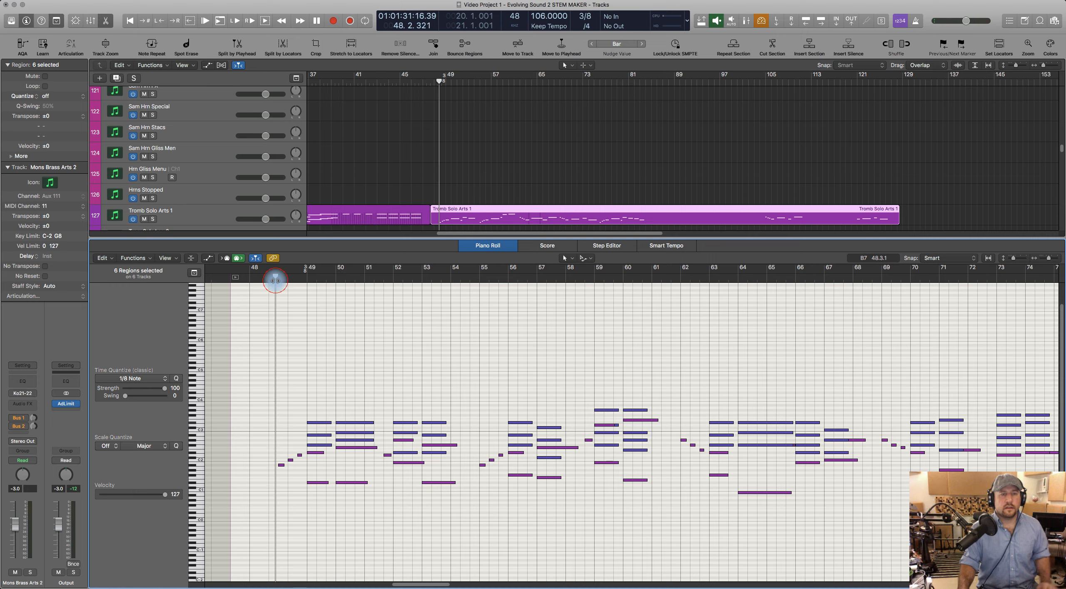
pyautogui.press('space')
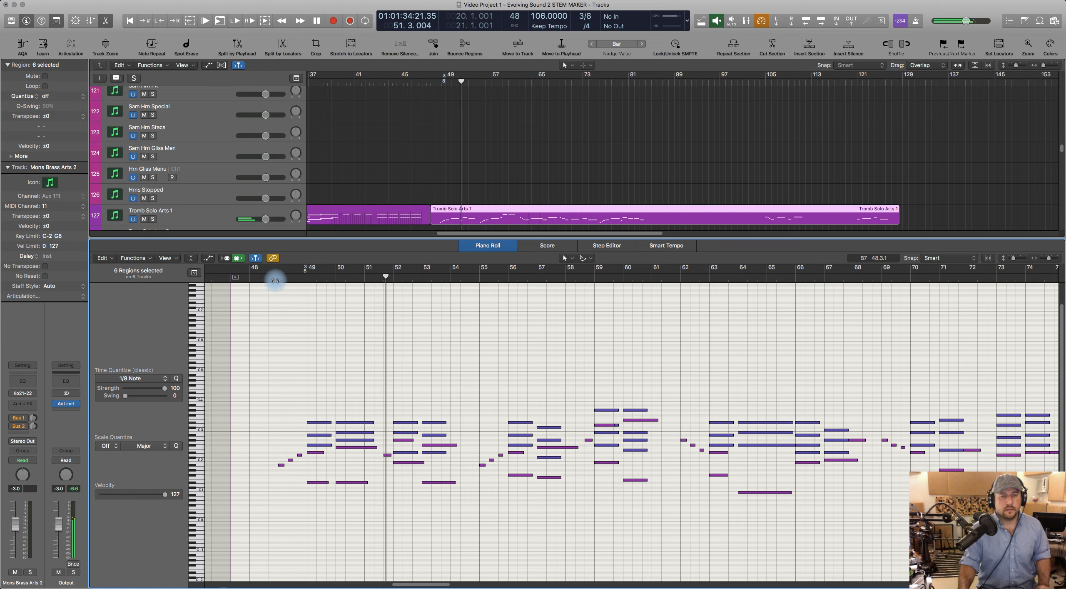
pyautogui.press('space')
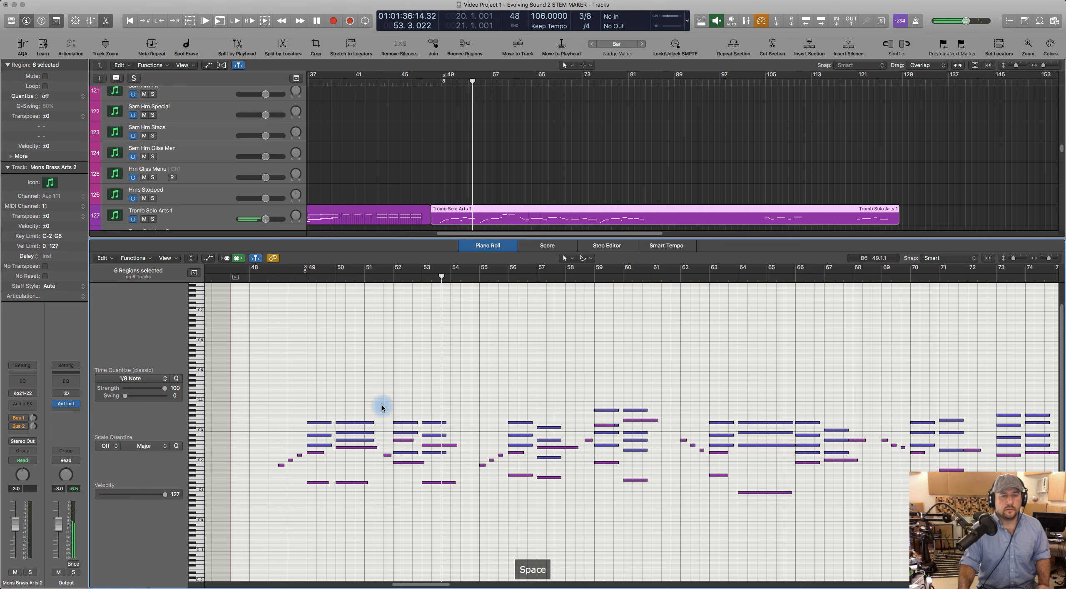
pyautogui.click(393, 276)
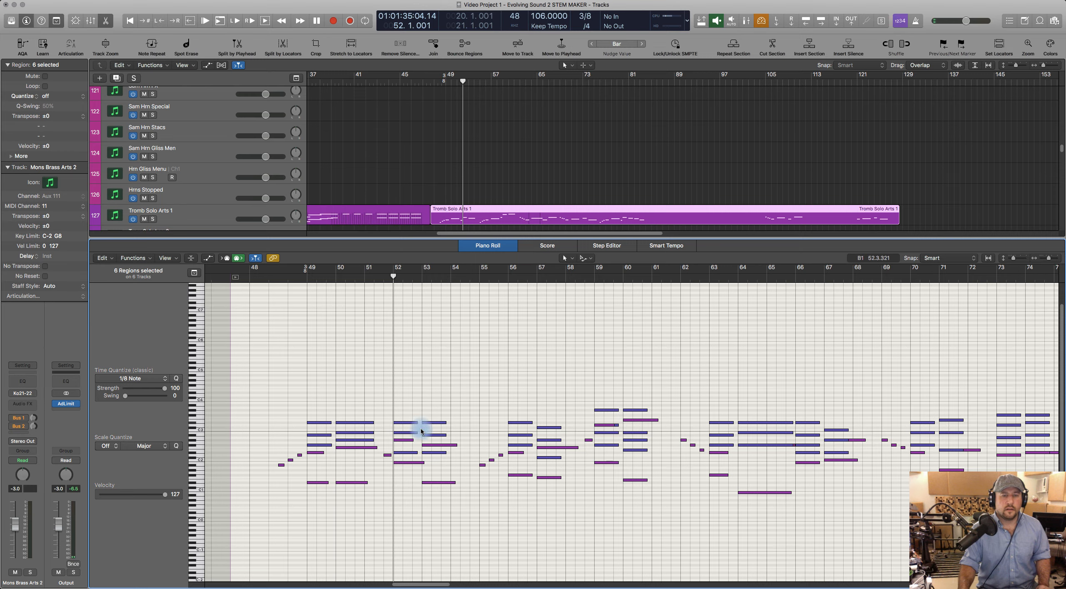
# Step: Open only the Tromb Solo Arts 1 region in the Piano Roll, enlarged around bars 48 to 66, with its automation area shown
pyautogui.click(493, 246)
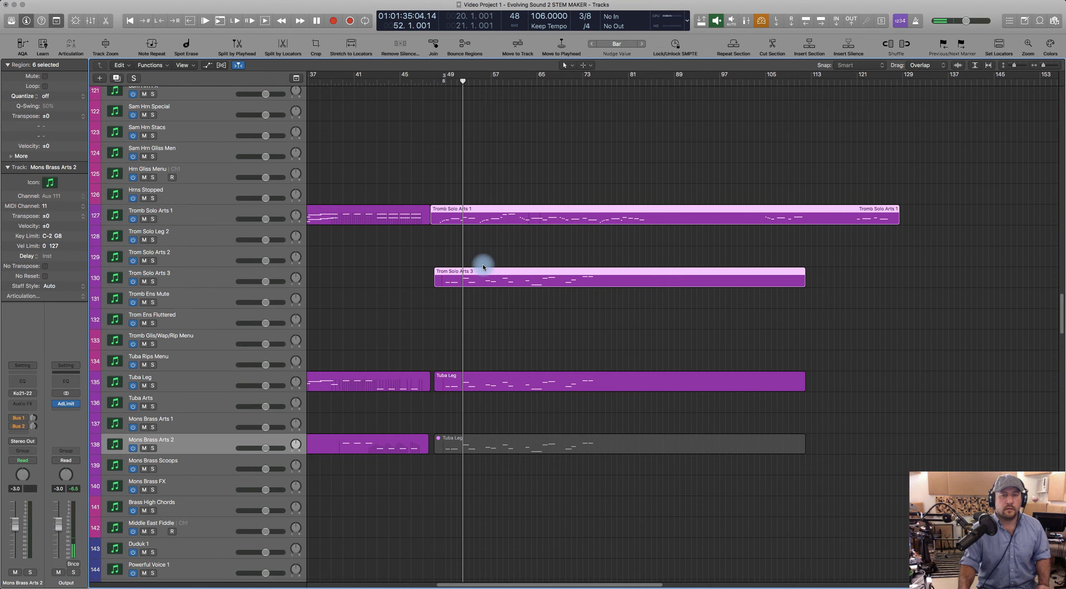
pyautogui.click(557, 235)
pyautogui.doubleClick(463, 217)
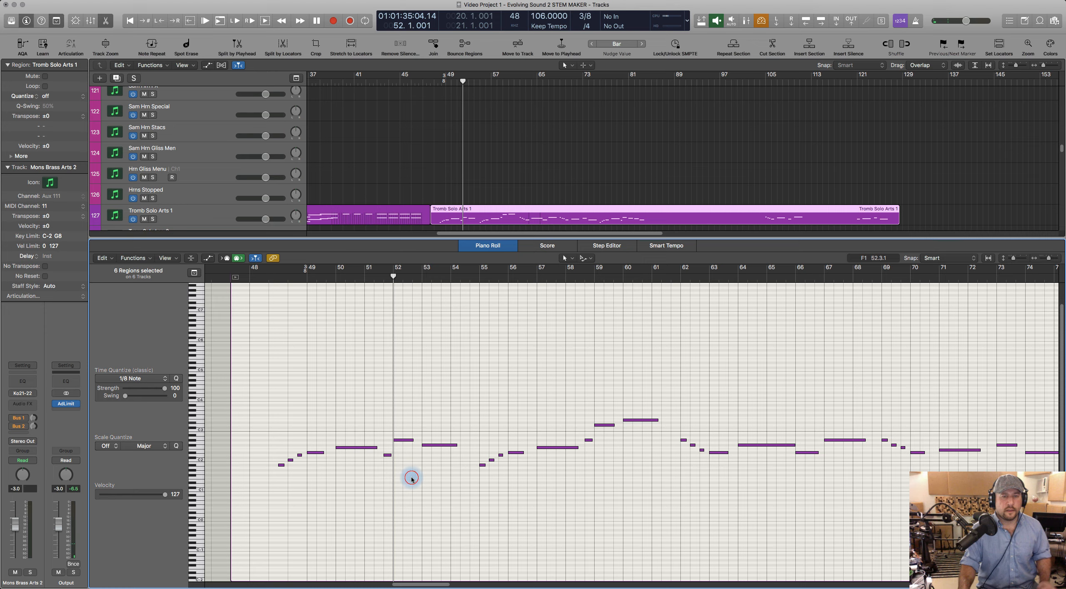
pyautogui.click(411, 478)
pyautogui.press('super+Right')
pyautogui.press('super+Right')
pyautogui.press('super+Right')
pyautogui.press('super+Right')
pyautogui.press('super+Right')
pyautogui.press('super+Right')
pyautogui.press('super+Left')
pyautogui.press('super+Left')
pyautogui.press('super+Left')
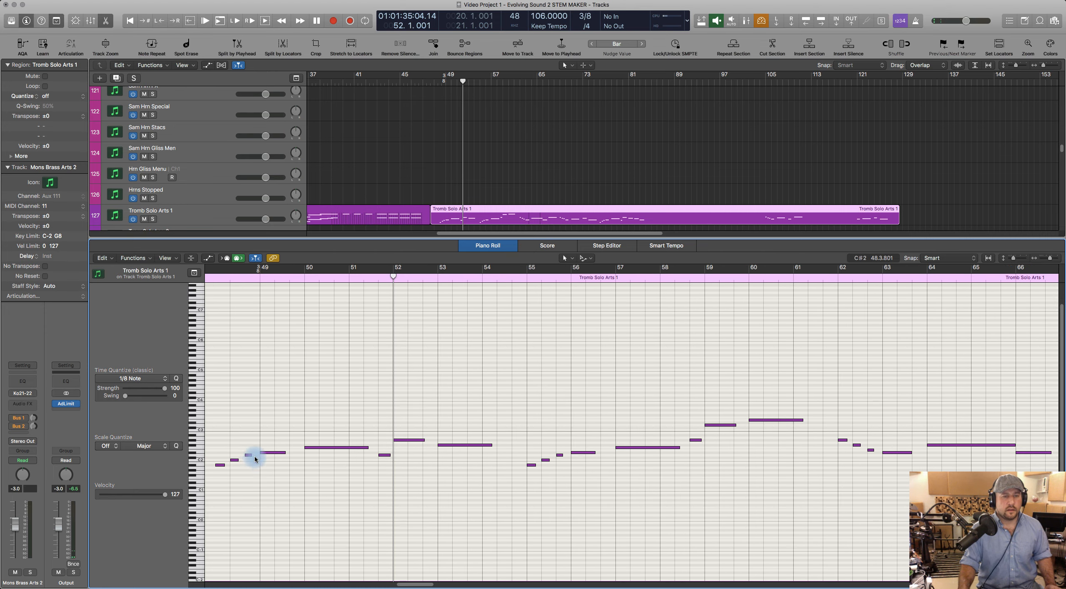
pyautogui.press('a')
pyautogui.scroll(-5, 345, 377)
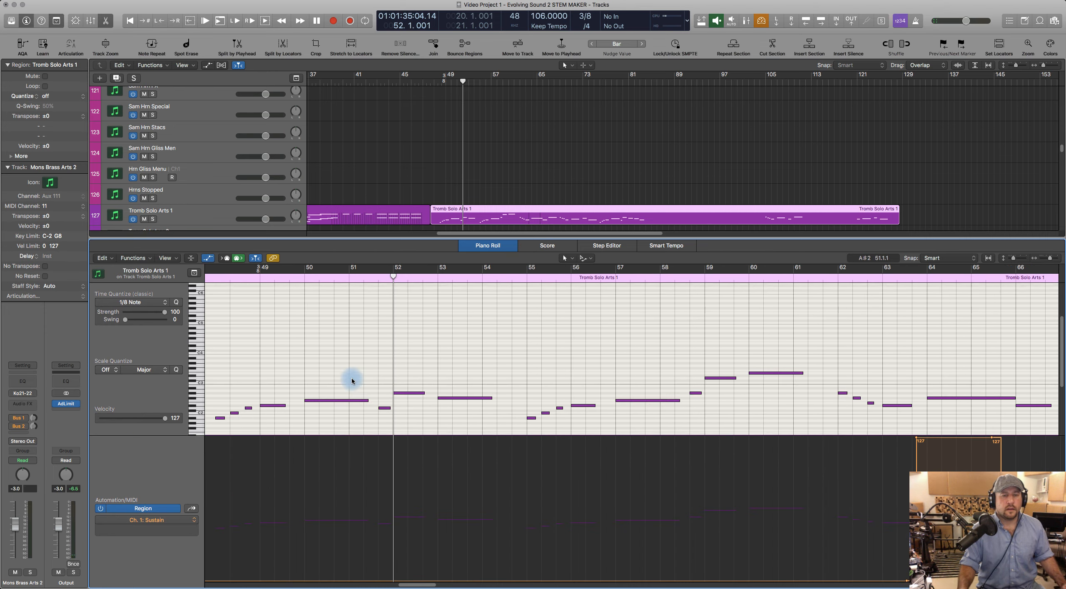
# Step: Copy the short pickup note at the end of bar 48 to just before bar 53 at the bar 53 note's pitch, and display note velocity
pyautogui.hscroll(-1, 352, 380)
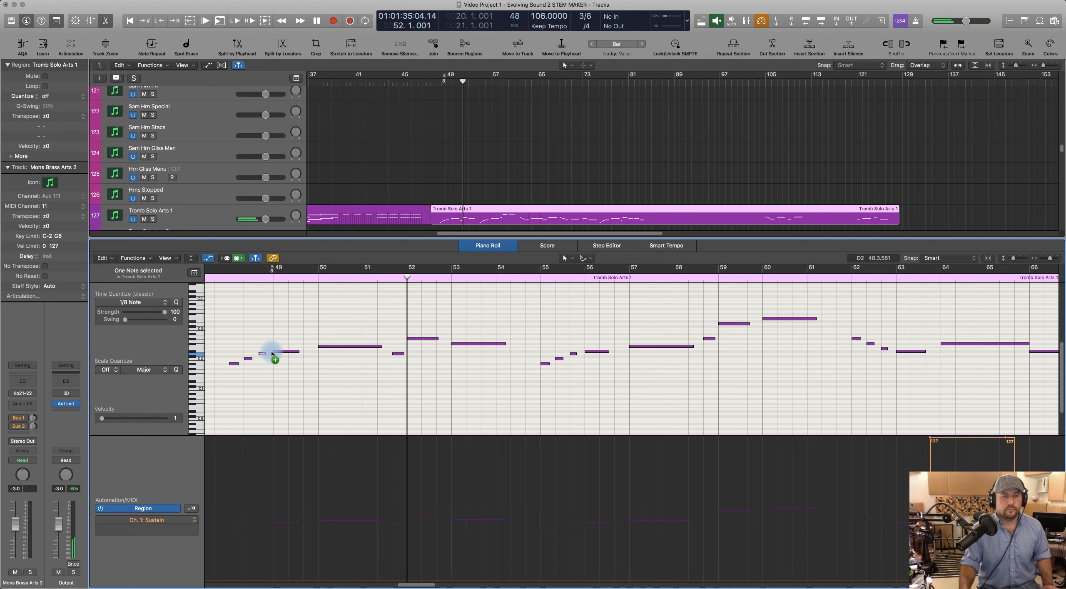
pyautogui.moveTo(263, 353); pyautogui.dragTo(446, 349)
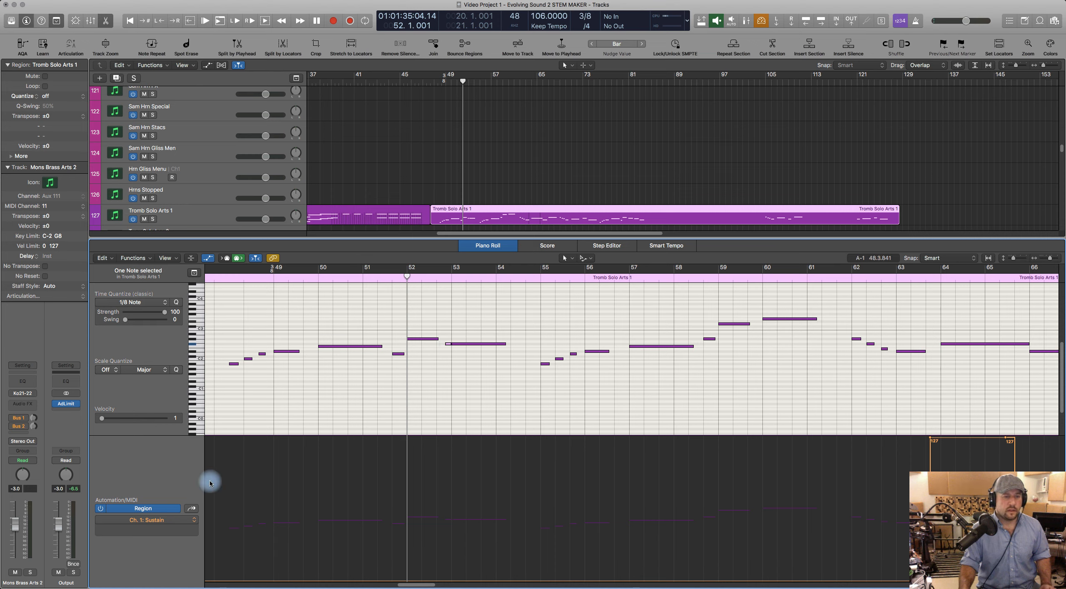
pyautogui.click(192, 507)
pyautogui.press('space')
pyautogui.press('space')
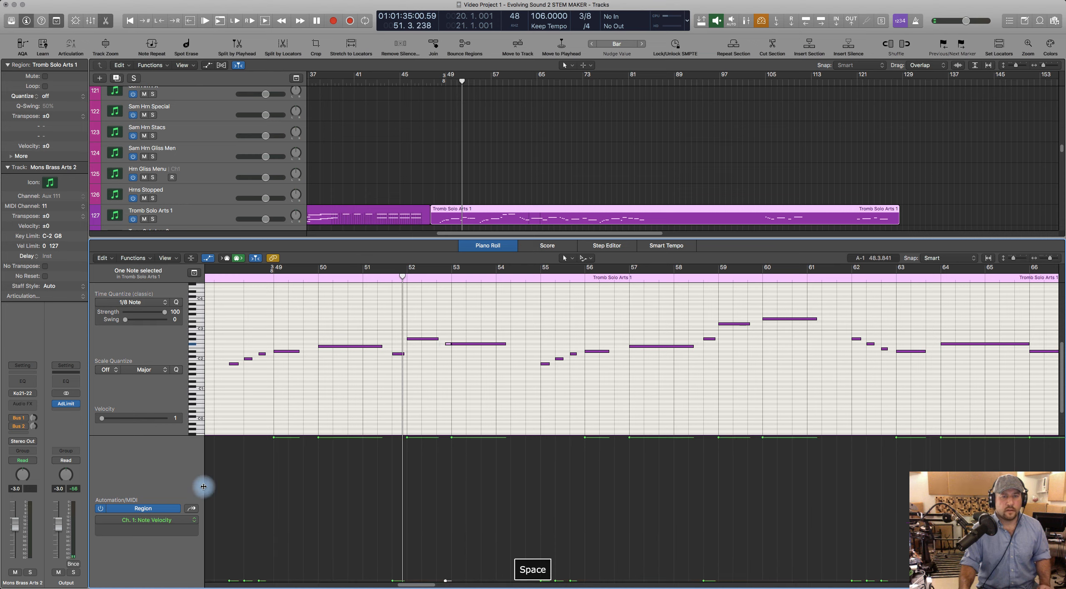
# Step: Play from bar 48 to about bar 53 to hear the added trombone pickup note
pyautogui.click(220, 282)
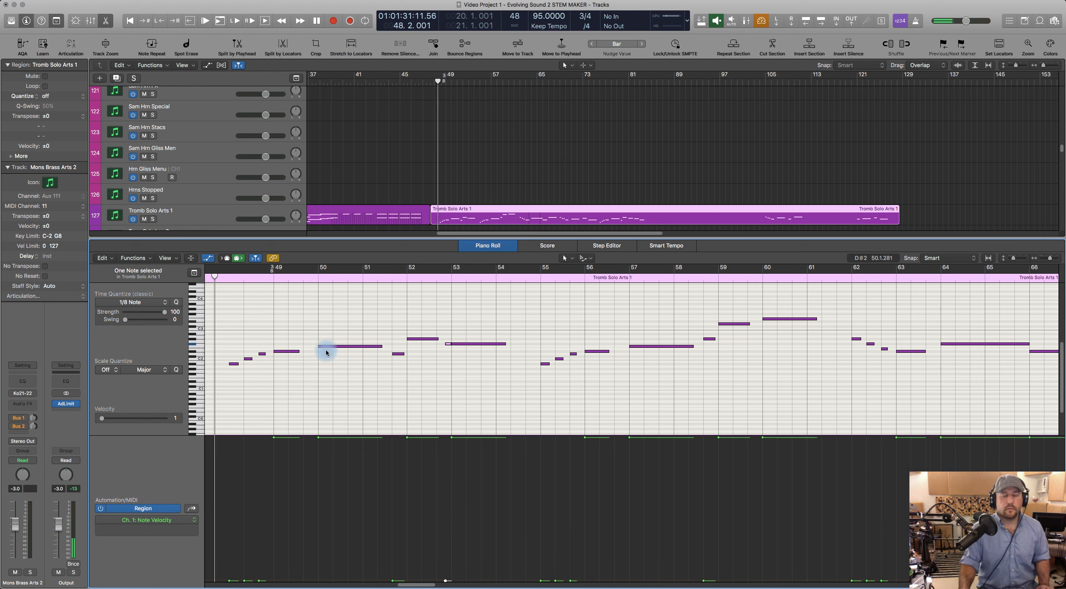
pyautogui.click(326, 373)
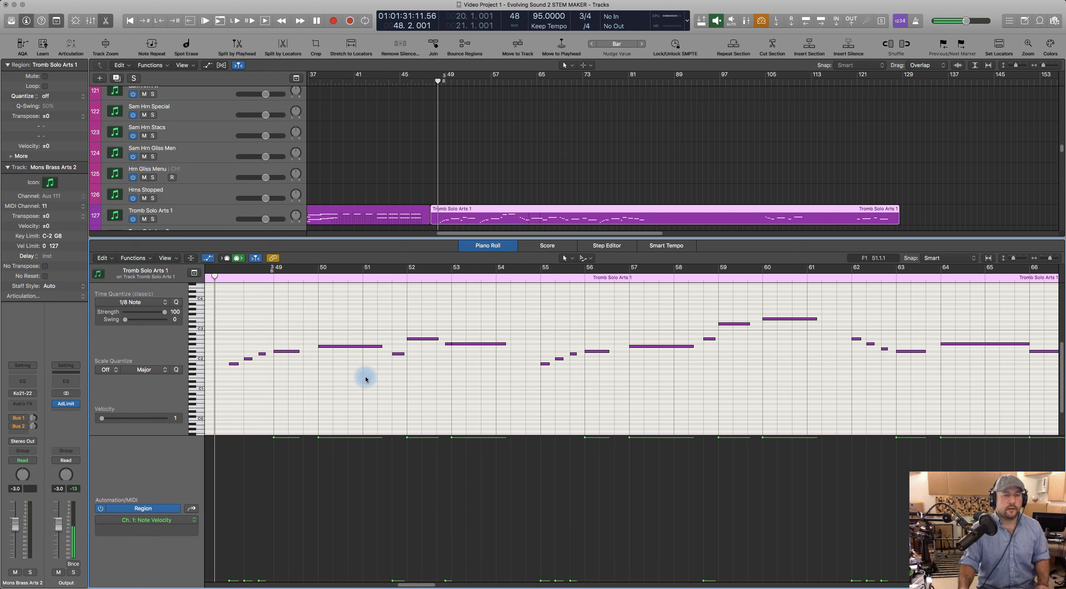
pyautogui.press('space')
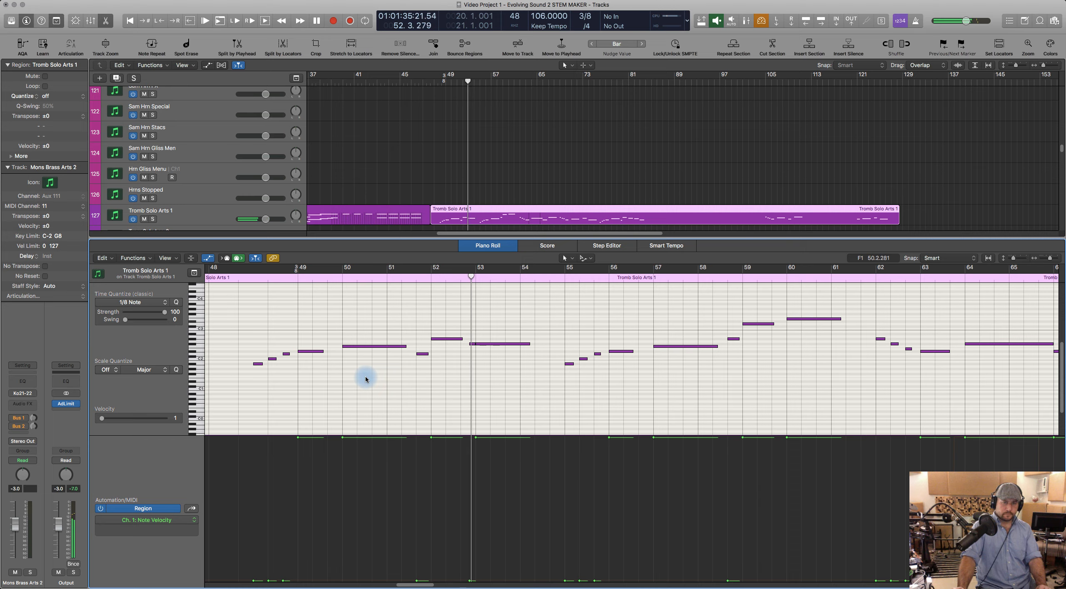
pyautogui.press('space')
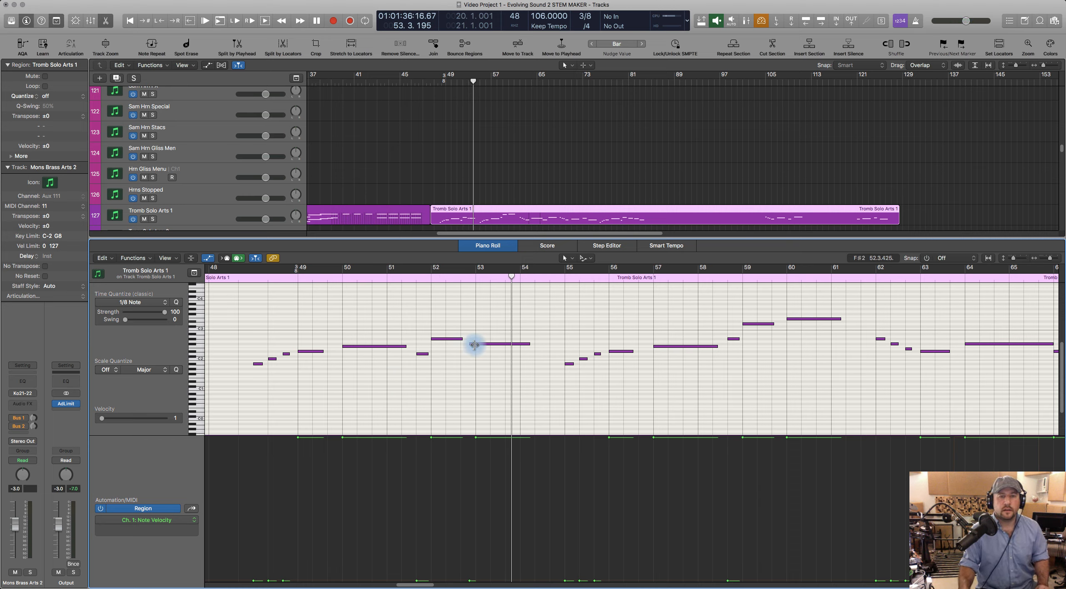
# Step: Shorten the added pickup note so it ends before the bar 53 note, and replay from late bar 48 to bar 59
pyautogui.moveTo(475, 346); pyautogui.dragTo(474, 348)
pyautogui.click(288, 278)
pyautogui.press('space')
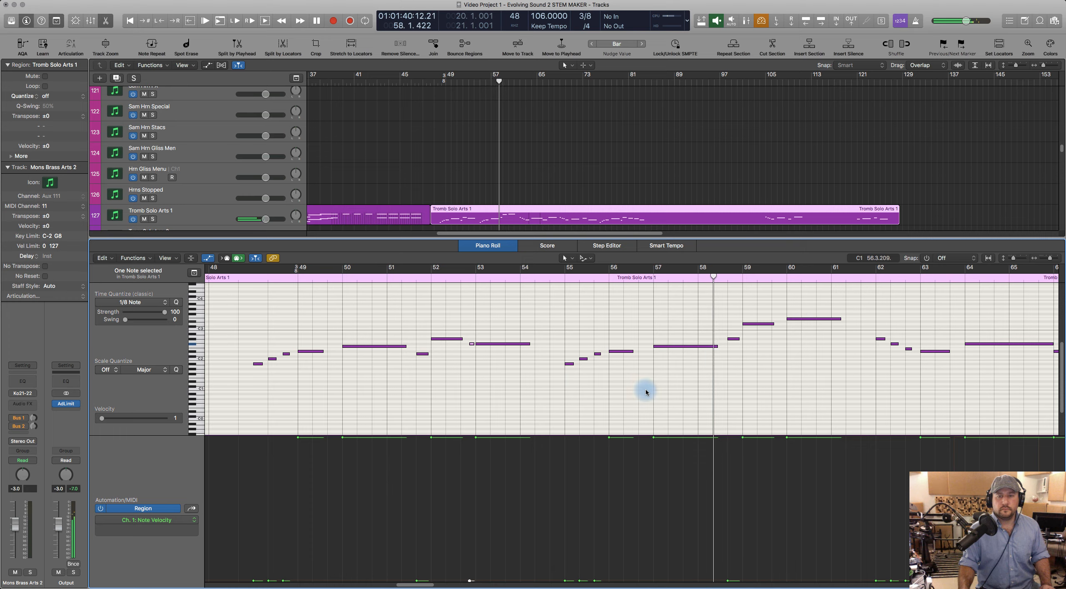
pyautogui.press('space')
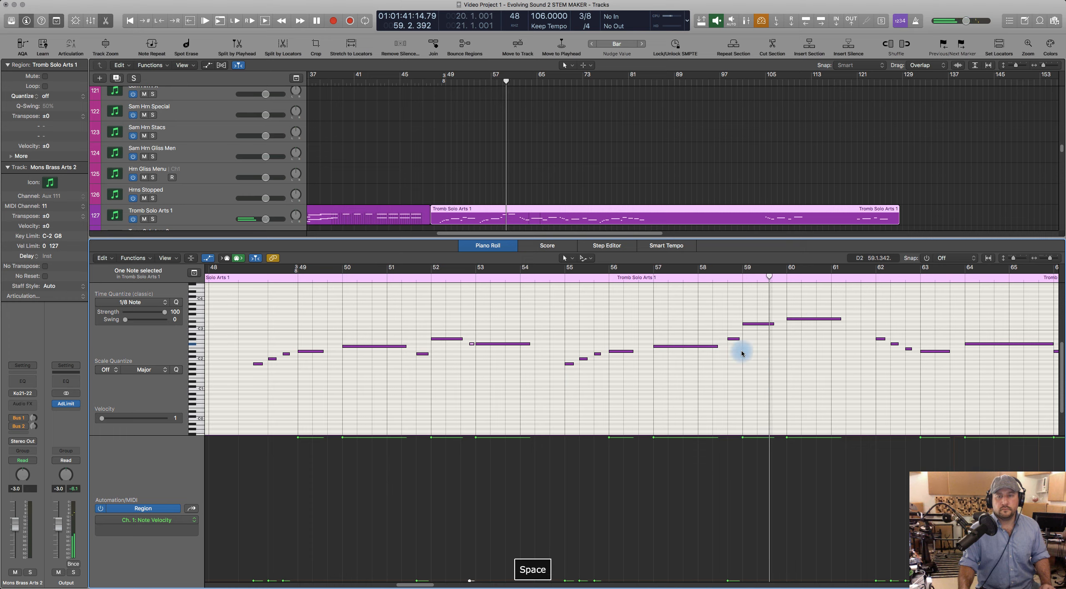
# Step: Copy the last pickup note of bar 55 to just before bar 60 at the bar 60 pitch, quantize it to 1/16 Note, and replay
pyautogui.moveTo(597, 355); pyautogui.dragTo(782, 320)
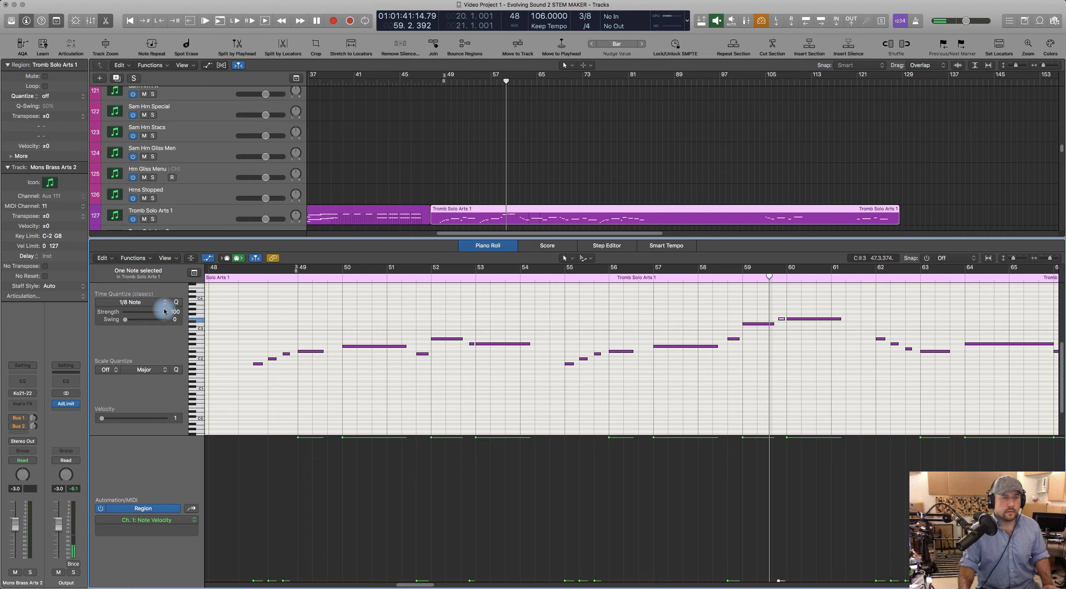
pyautogui.click(147, 303)
pyautogui.click(166, 366)
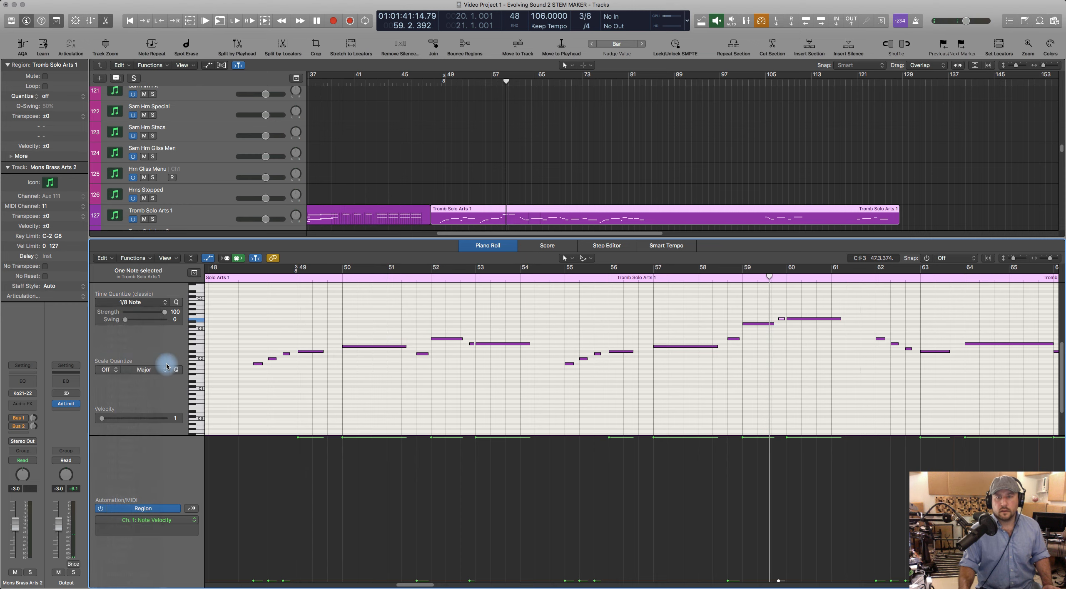
pyautogui.click(722, 283)
pyautogui.press('space')
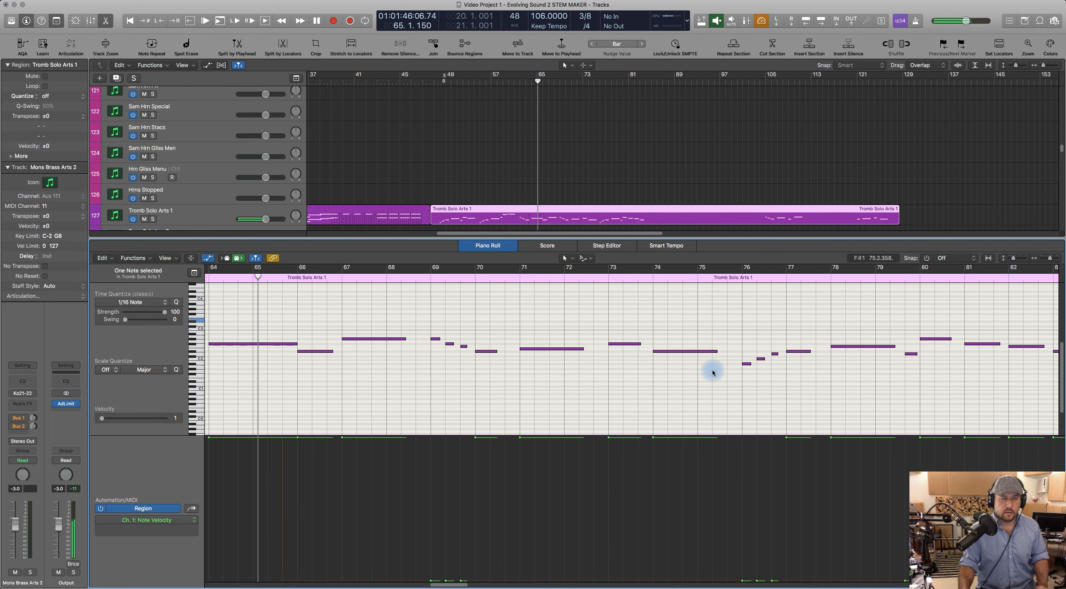
pyautogui.press('space')
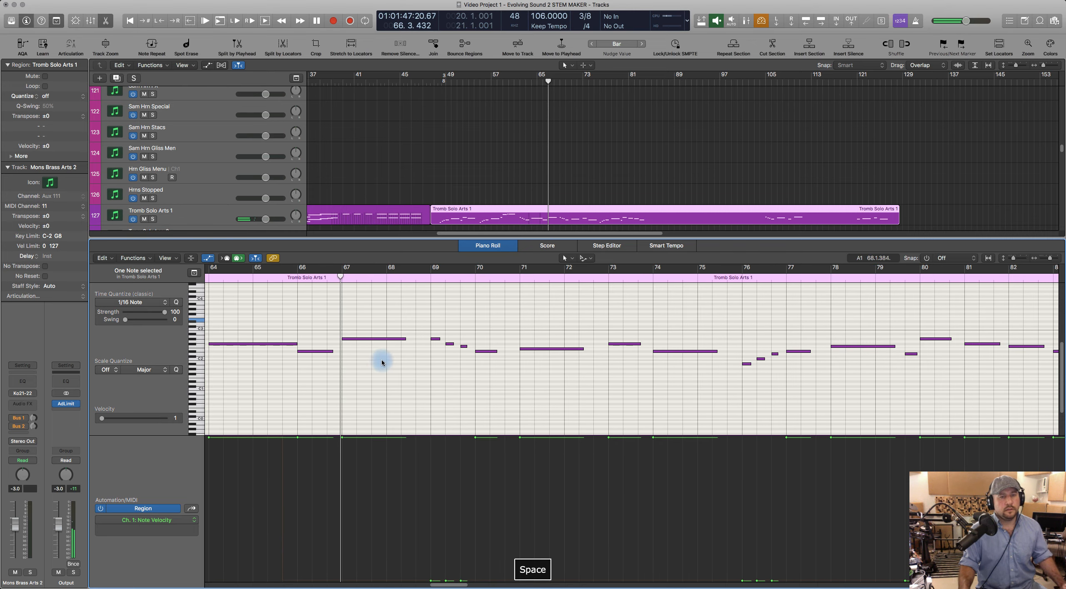
# Step: Turn the bar 66 trombone note into three repeated short notes filling the bar and lower their velocity to 1
pyautogui.hscroll(-5, 380, 360)
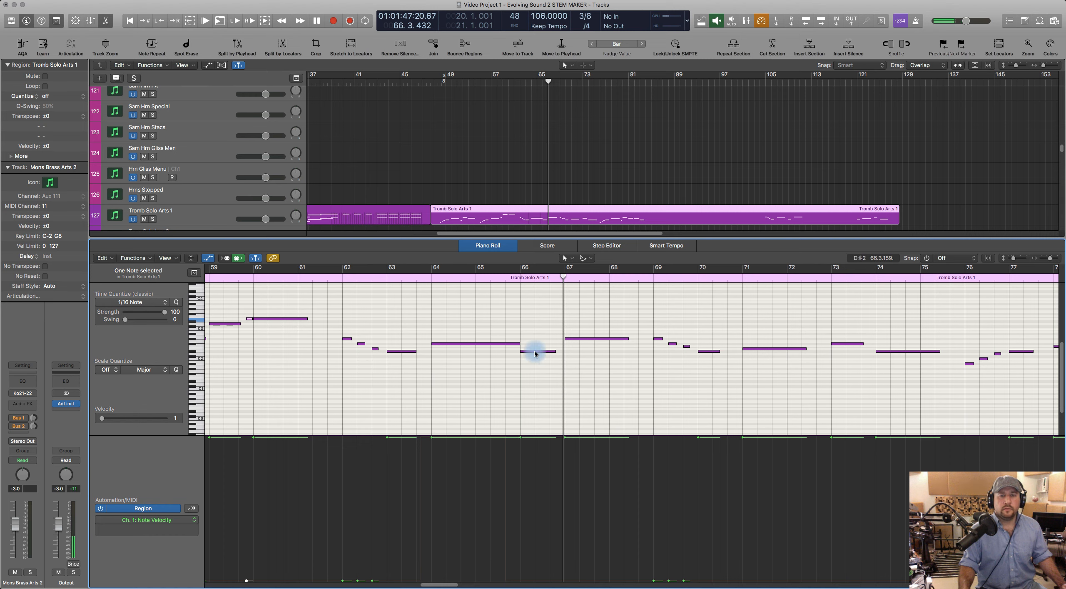
pyautogui.click(521, 280)
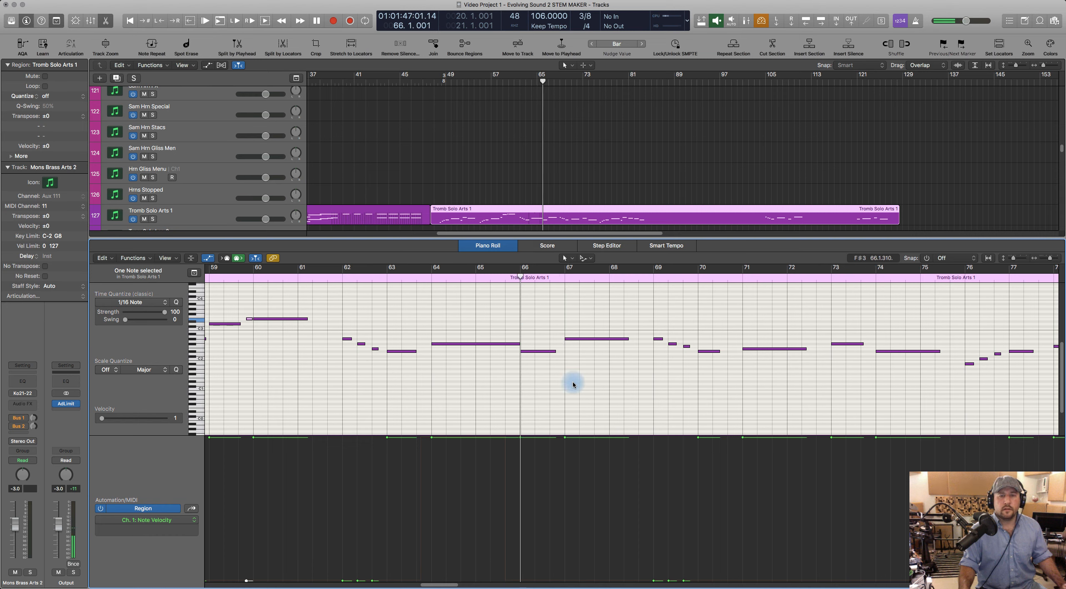
pyautogui.moveTo(553, 352); pyautogui.dragTo(526, 363)
pyautogui.click(537, 352)
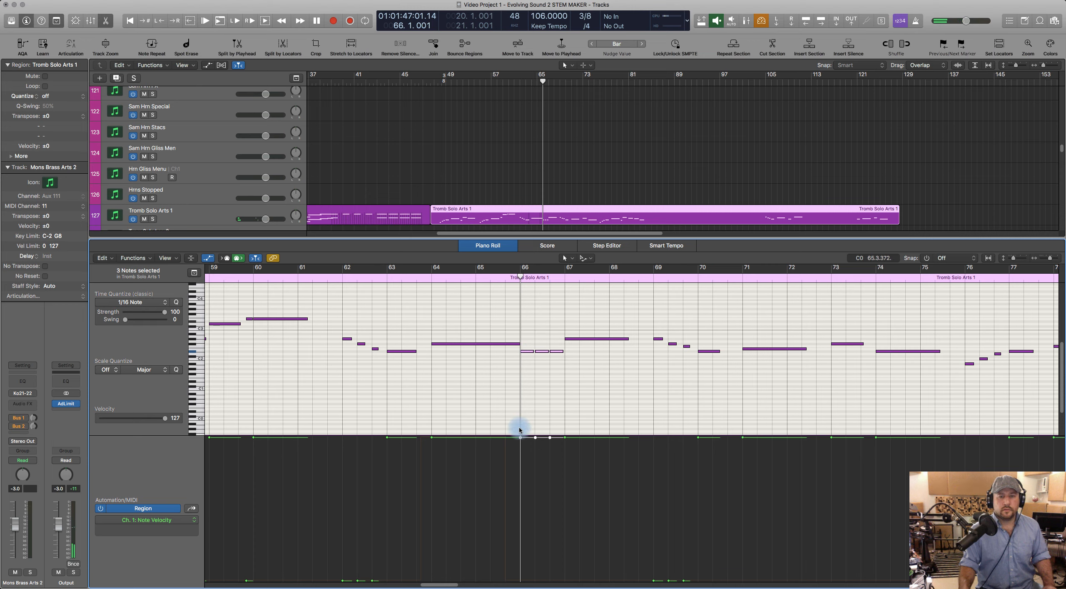
pyautogui.moveTo(520, 439); pyautogui.dragTo(522, 581)
# Step: Play from about bar 62 to bar 70 to hear the three repeated notes in bar 66
pyautogui.click(340, 277)
pyautogui.press('space')
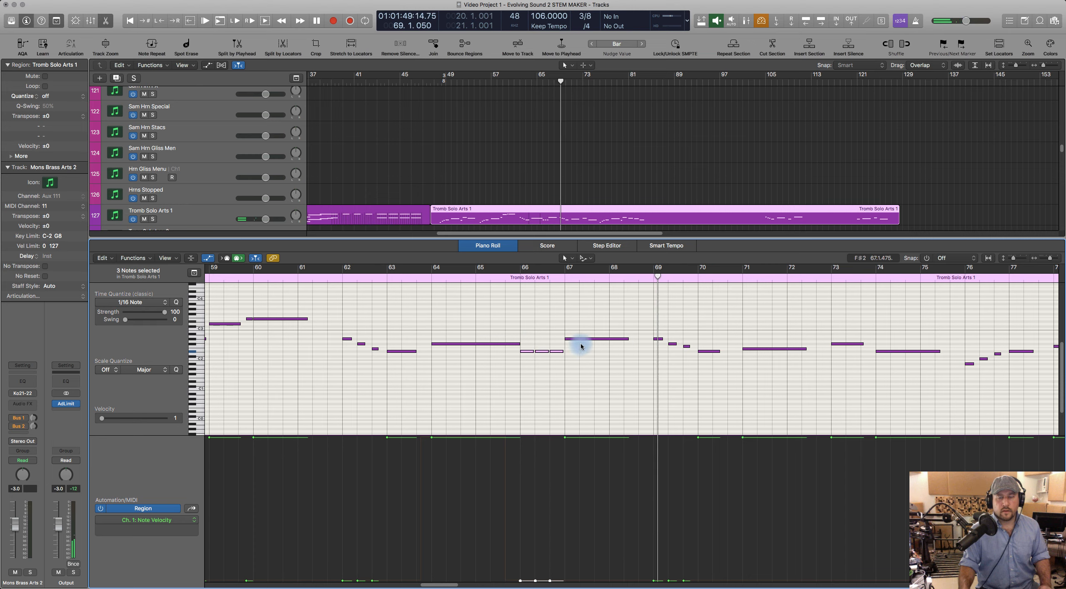
pyautogui.press('space')
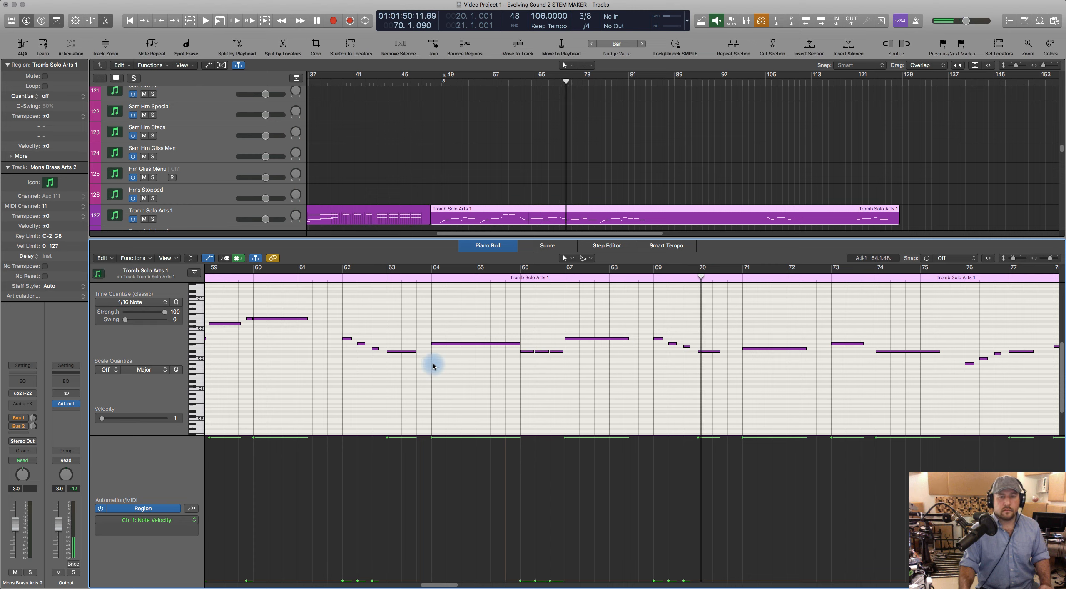
# Step: Fine-tune the start of the third repeated note in bar 66 and replay from about bar 62 to bar 71
pyautogui.moveTo(550, 353); pyautogui.dragTo(552, 357)
pyautogui.moveTo(551, 360); pyautogui.dragTo(551, 360)
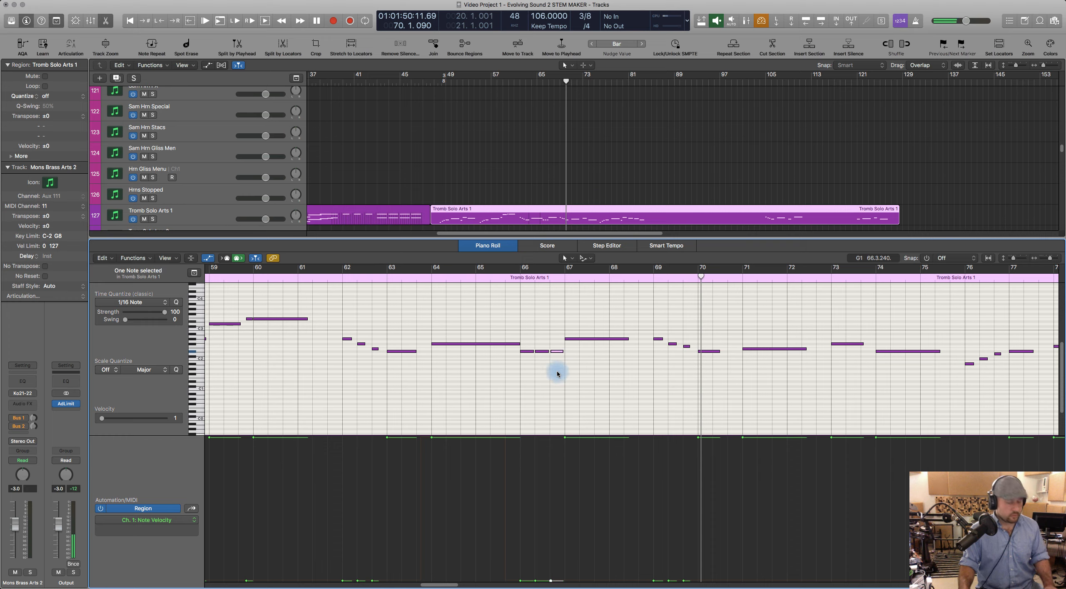
pyautogui.click(334, 276)
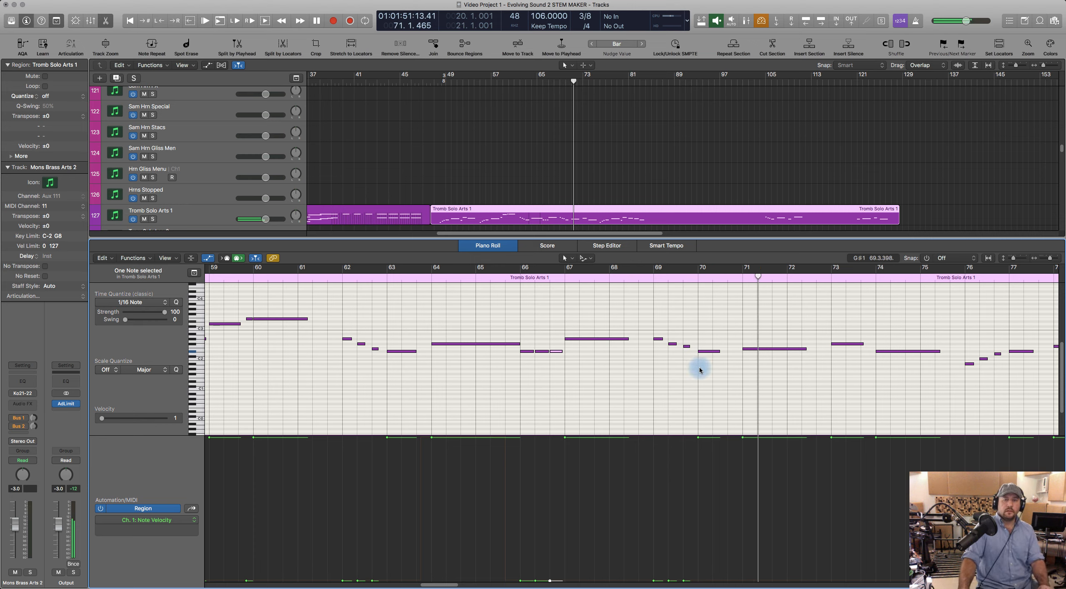
pyautogui.press('space')
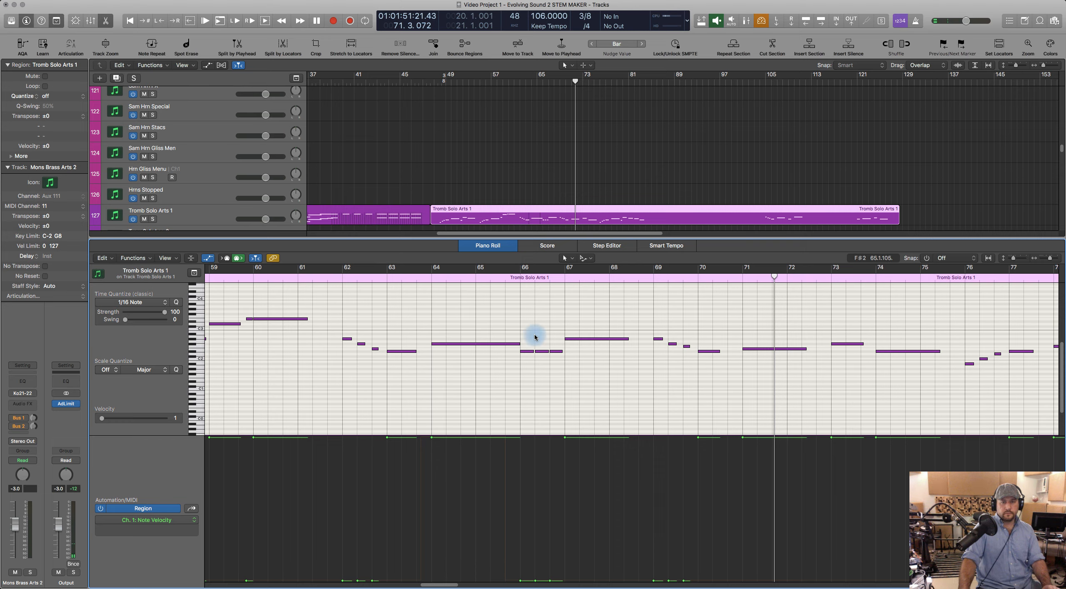
# Step: Copy a short note from bar 69 to the end of bar 70 at the bar 70 note's pitch, and replay from about bar 69
pyautogui.moveTo(660, 342); pyautogui.dragTo(733, 351)
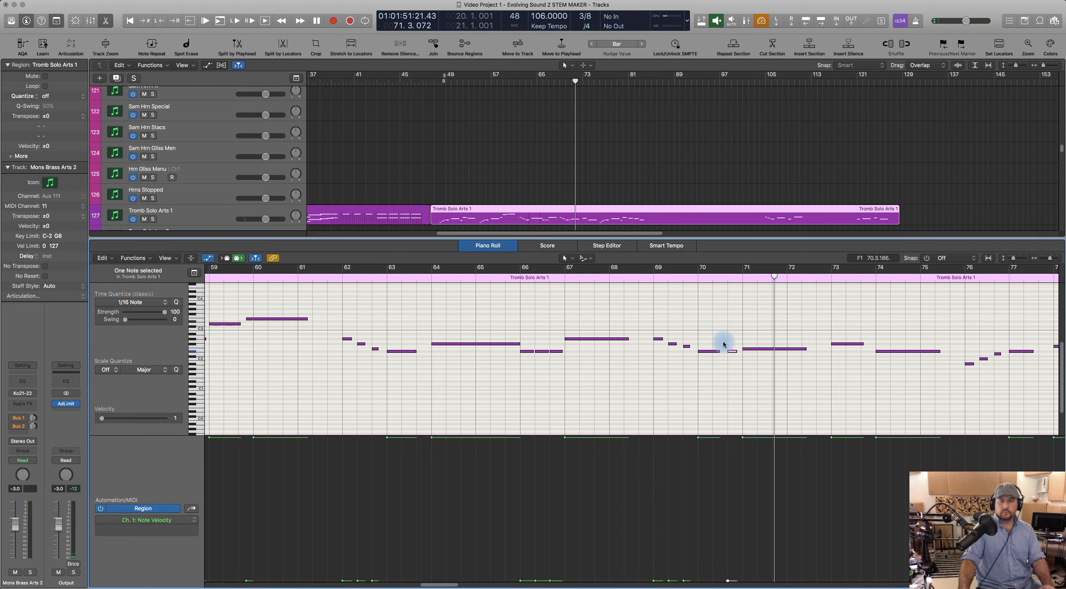
pyautogui.click(648, 276)
pyautogui.press('space')
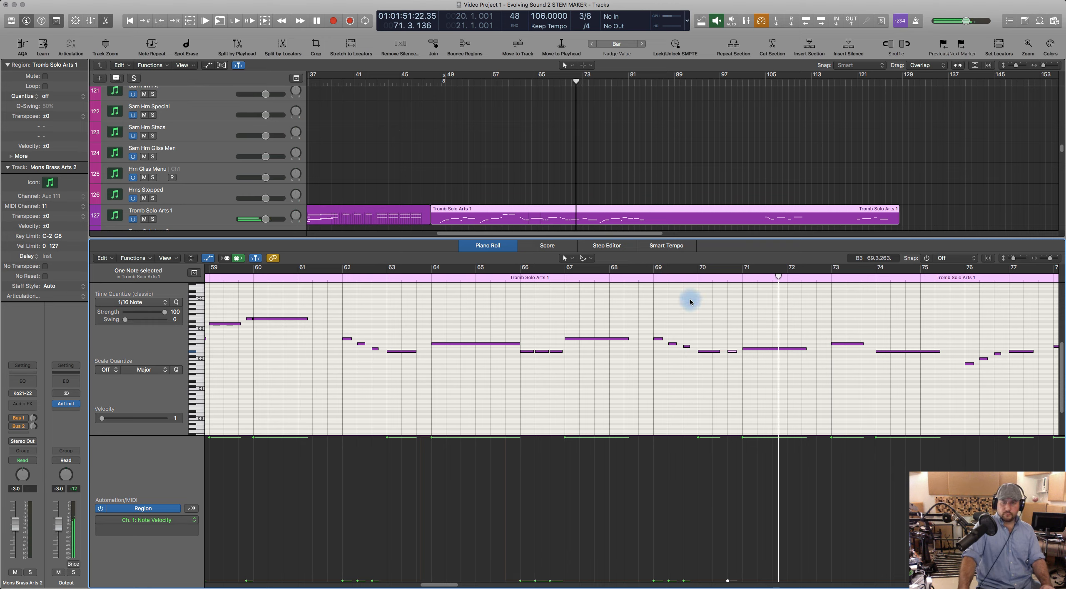
pyautogui.press('space')
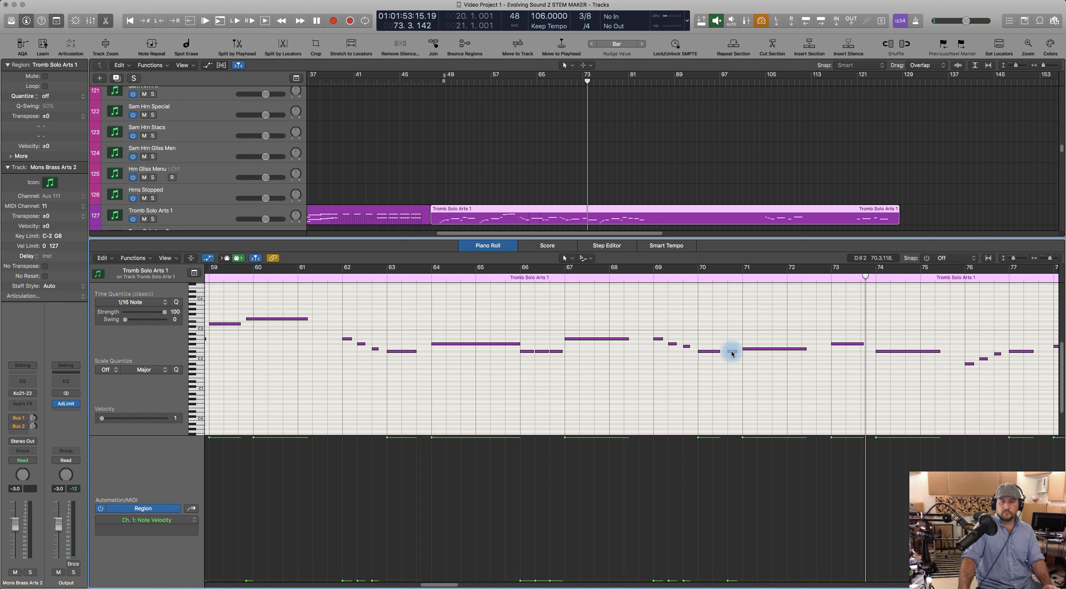
# Step: Raise the long trombone note in bar 74 to the pitch of the bar 73 note
pyautogui.click(880, 340)
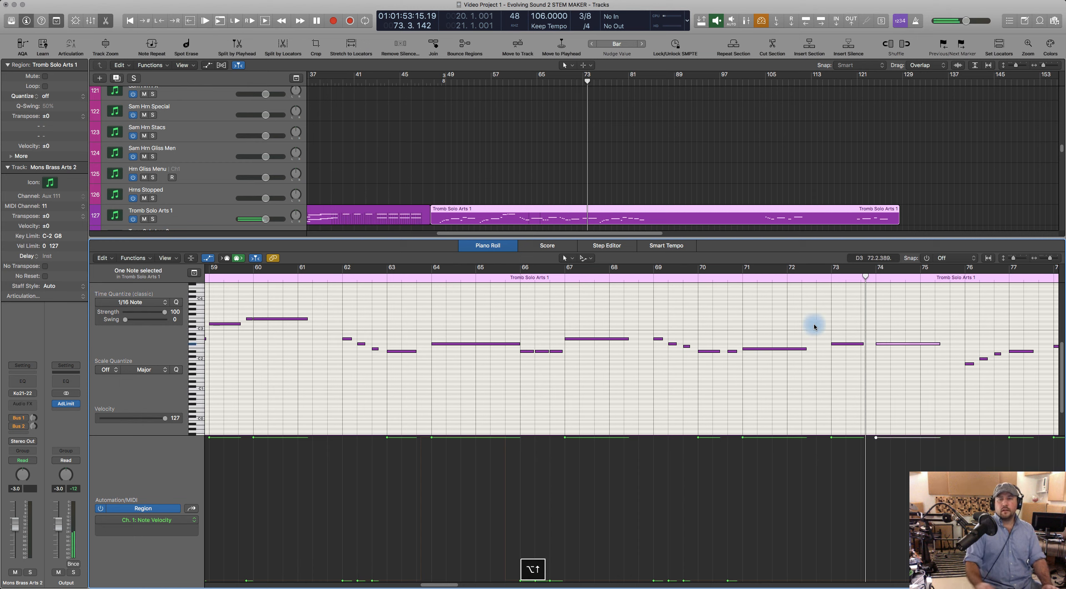
# Step: Play from about bar 72 to bar 75 to hear the raised trombone note
pyautogui.click(821, 279)
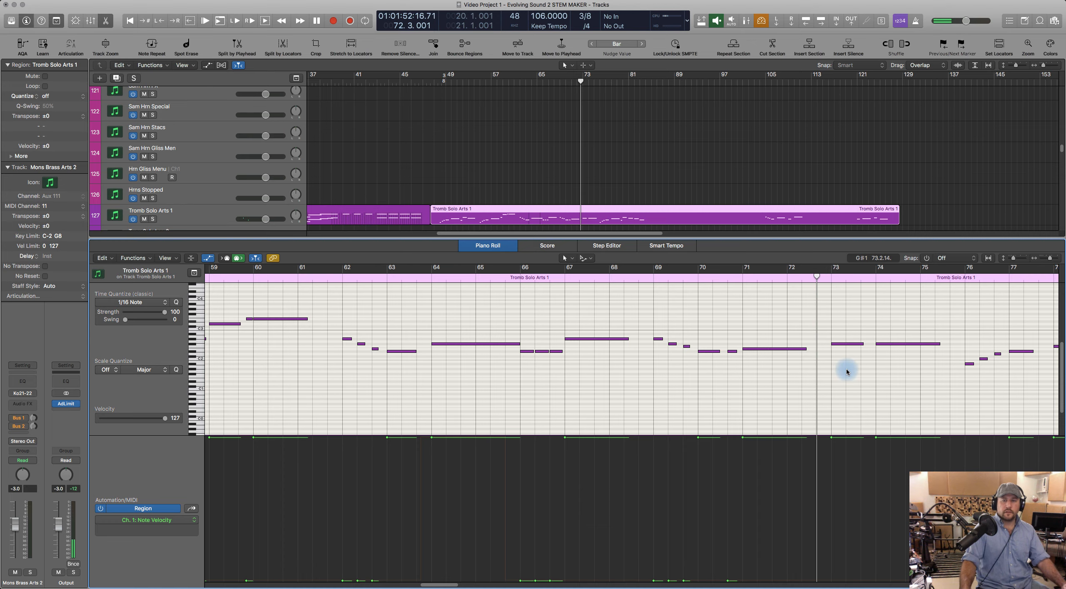
pyautogui.hscroll(10, 845, 364)
pyautogui.hscroll(3, 622, 385)
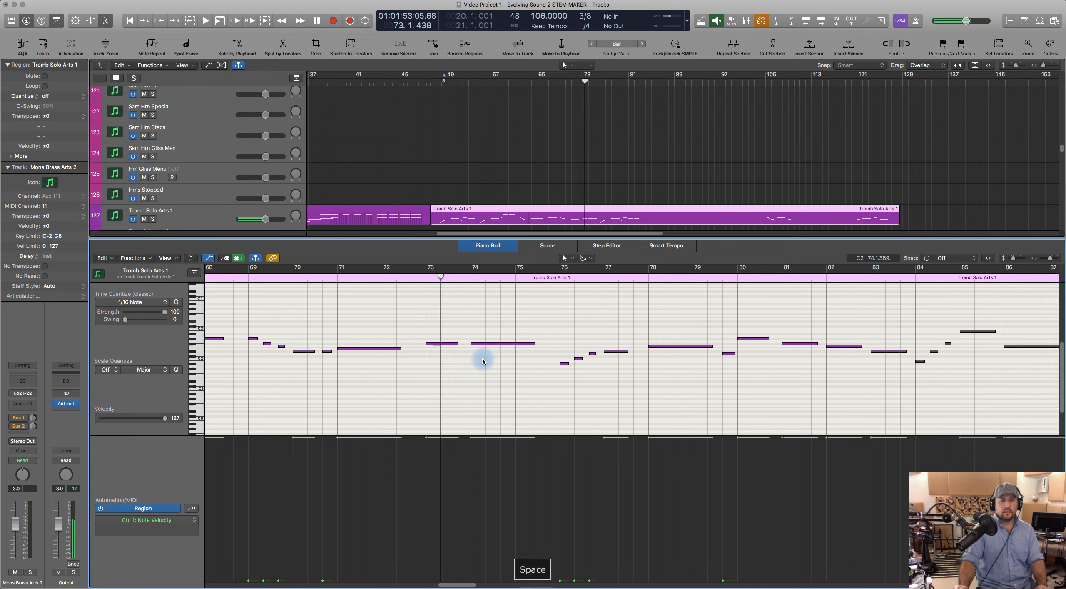
pyautogui.press('space')
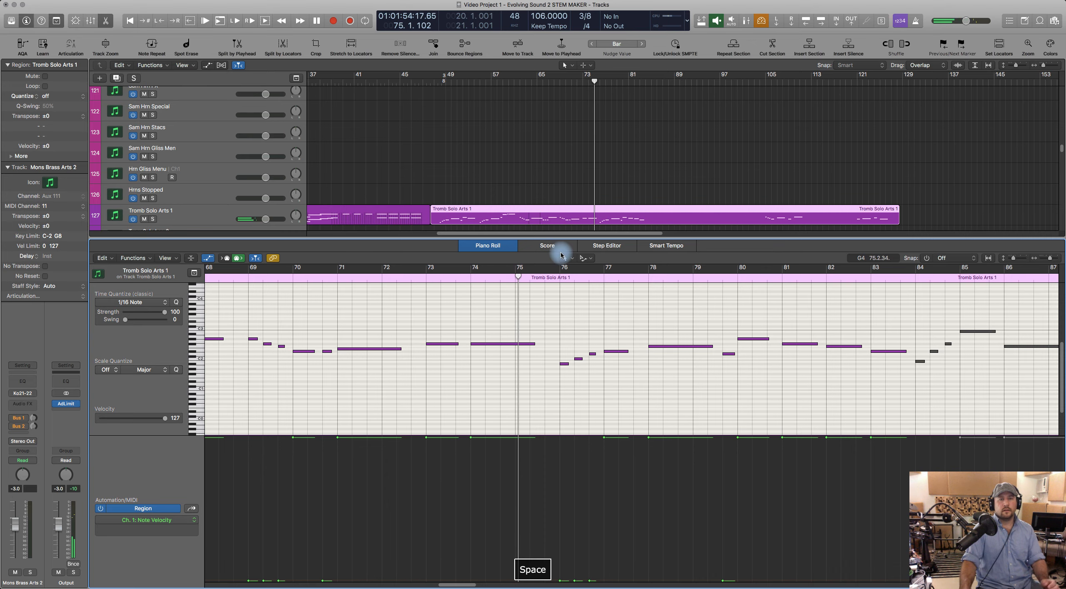
# Step: Copy two short velocity-1 trombone notes to the end of bar 73 at the bar 74 note's pitch, and replay into bar 74
pyautogui.hscroll(-8, 443, 324)
pyautogui.hscroll(-4, 443, 324)
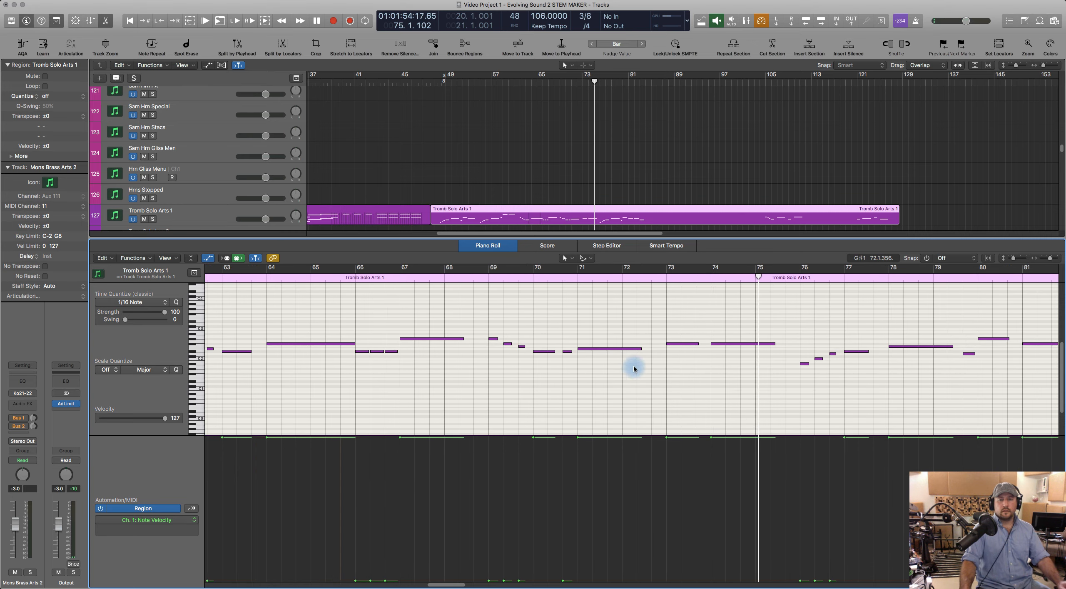
pyautogui.moveTo(521, 348); pyautogui.dragTo(707, 346)
pyautogui.click(703, 345)
pyautogui.click(655, 283)
pyautogui.press('space')
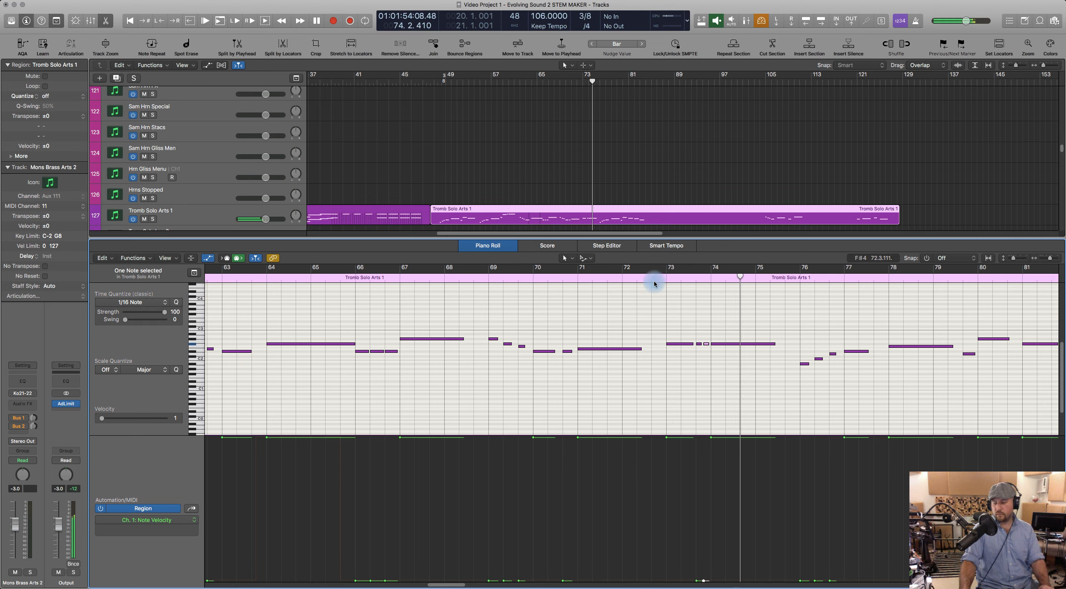
pyautogui.press('space')
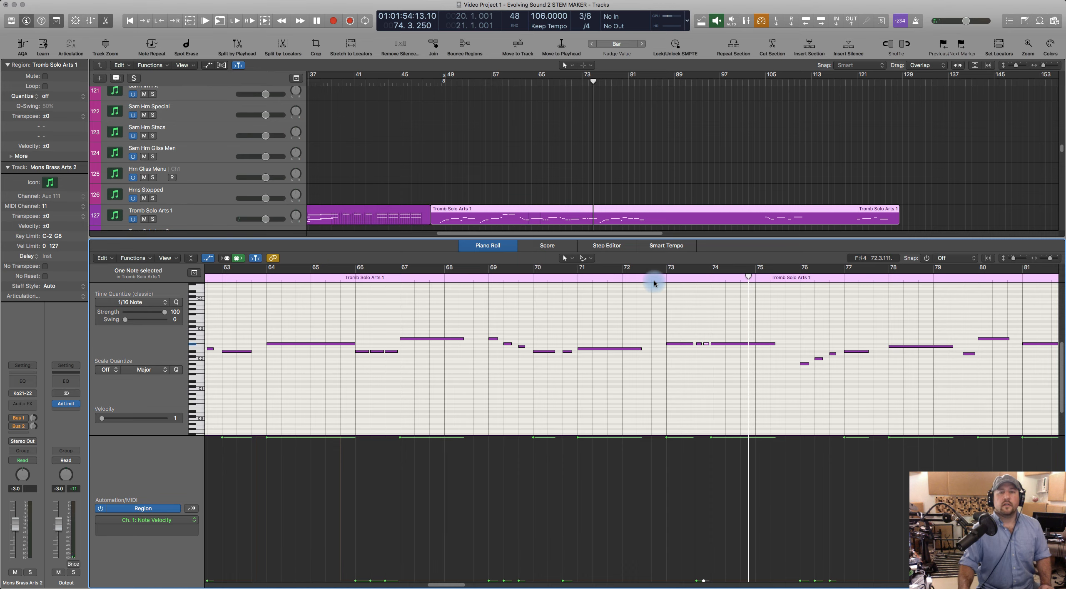
# Step: Play the solo trombone line from about bar 48 to bar 75
pyautogui.click(427, 85)
pyautogui.press('space')
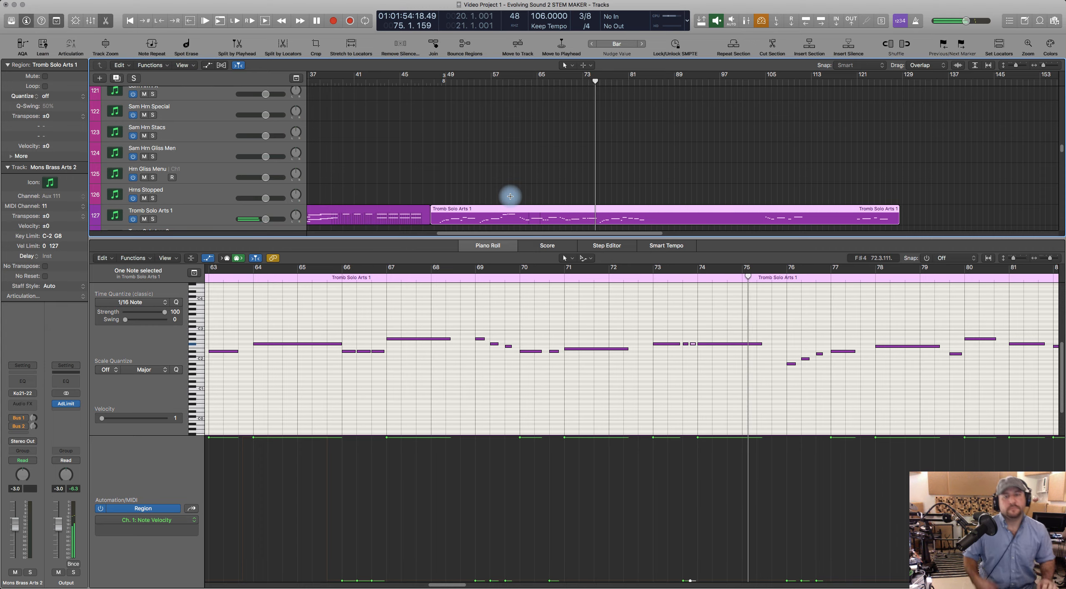
pyautogui.press('space')
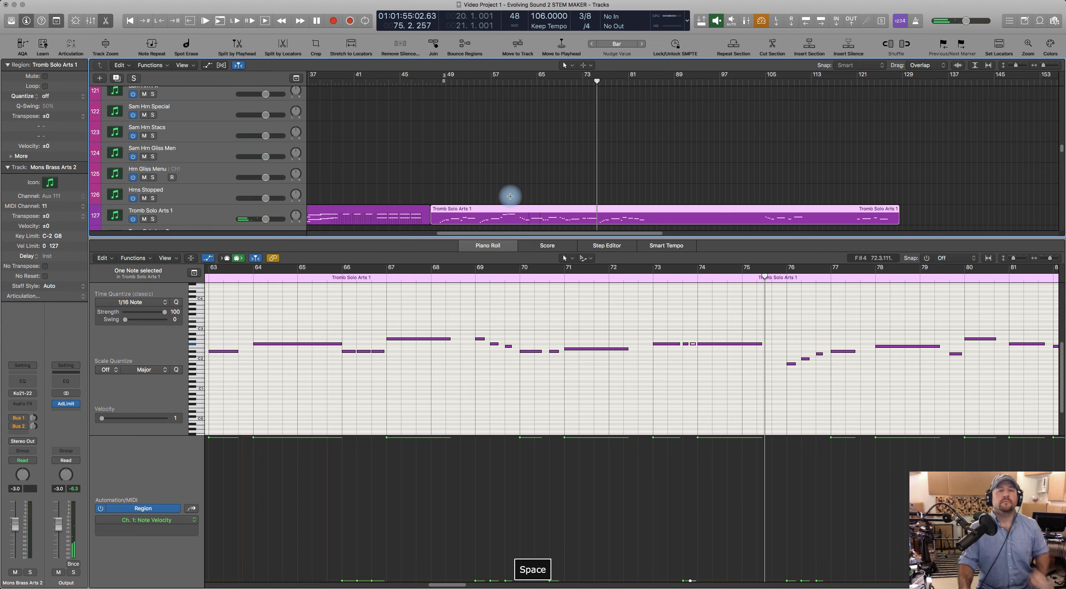
# Step: Show the Tromb Solo Arts 1, Trom Solo Arts 3 and Tuba Leg regions together in the Piano Roll and play from about bar 48 to bar 53
pyautogui.click(493, 247)
pyautogui.hscroll(-5, 464, 293)
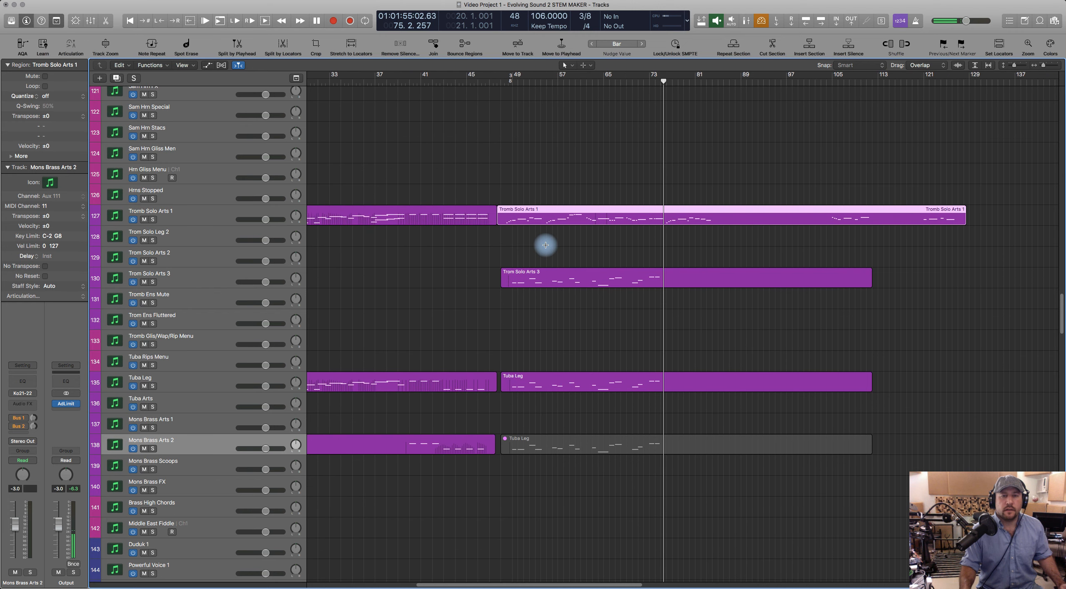
pyautogui.keyDown('shift'); pyautogui.click(536, 275); pyautogui.keyUp('shift')
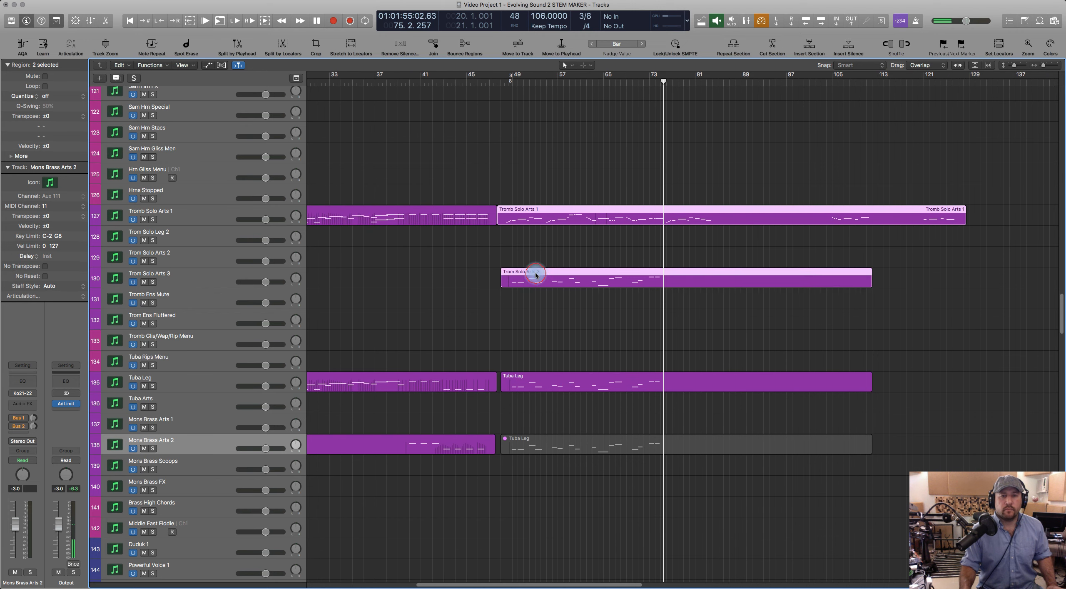
pyautogui.keyDown('shift'); pyautogui.click(536, 380); pyautogui.keyUp('shift')
pyautogui.press('p')
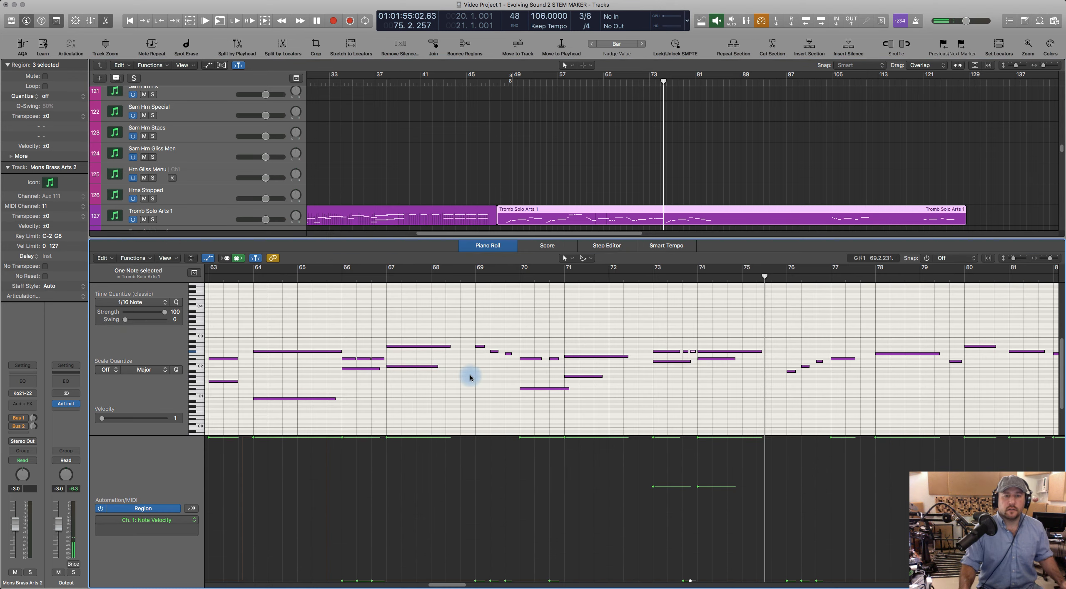
pyautogui.hscroll(-15, 456, 381)
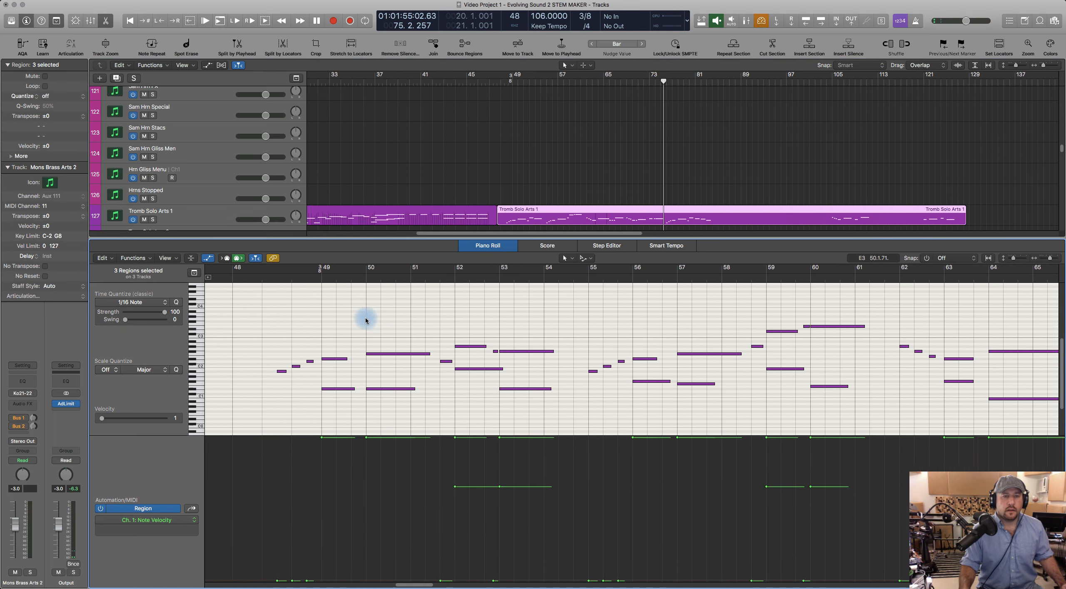
pyautogui.click(287, 283)
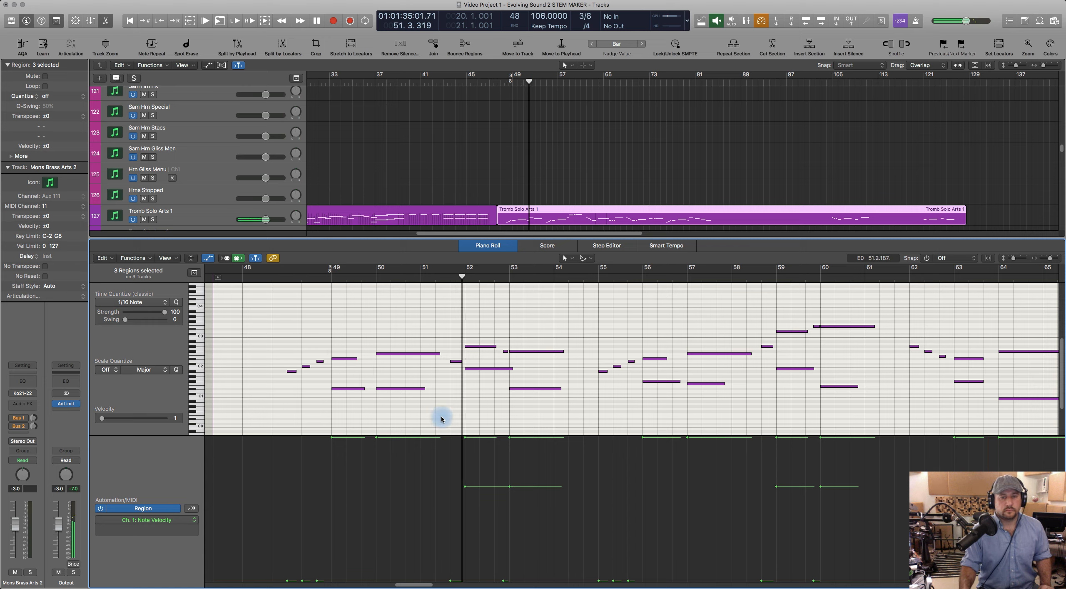
pyautogui.press('space')
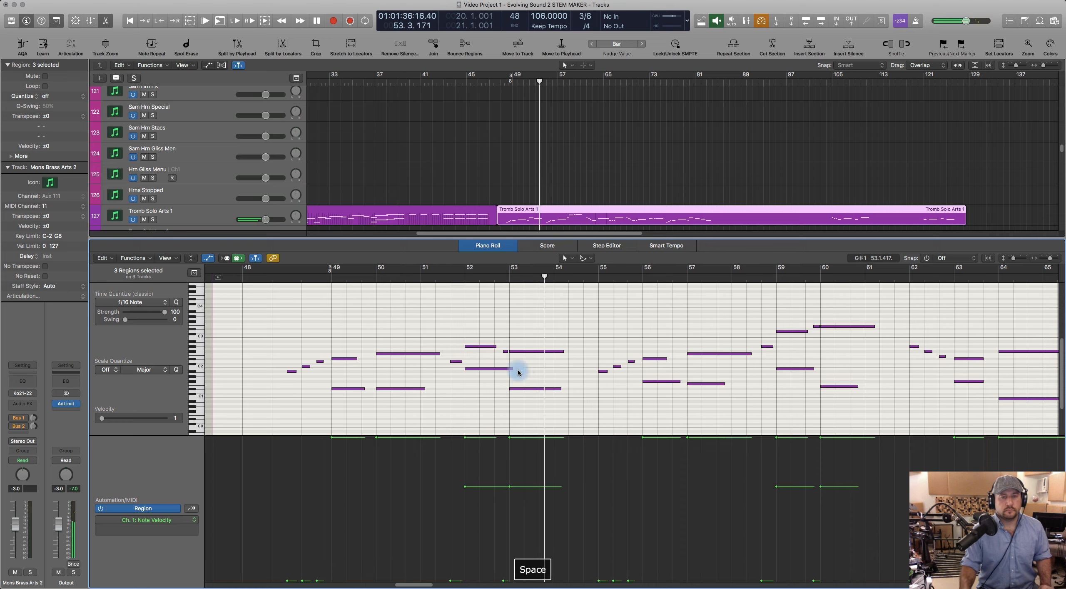
pyautogui.moveTo(511, 369); pyautogui.dragTo(498, 371)
pyautogui.press('super+z')
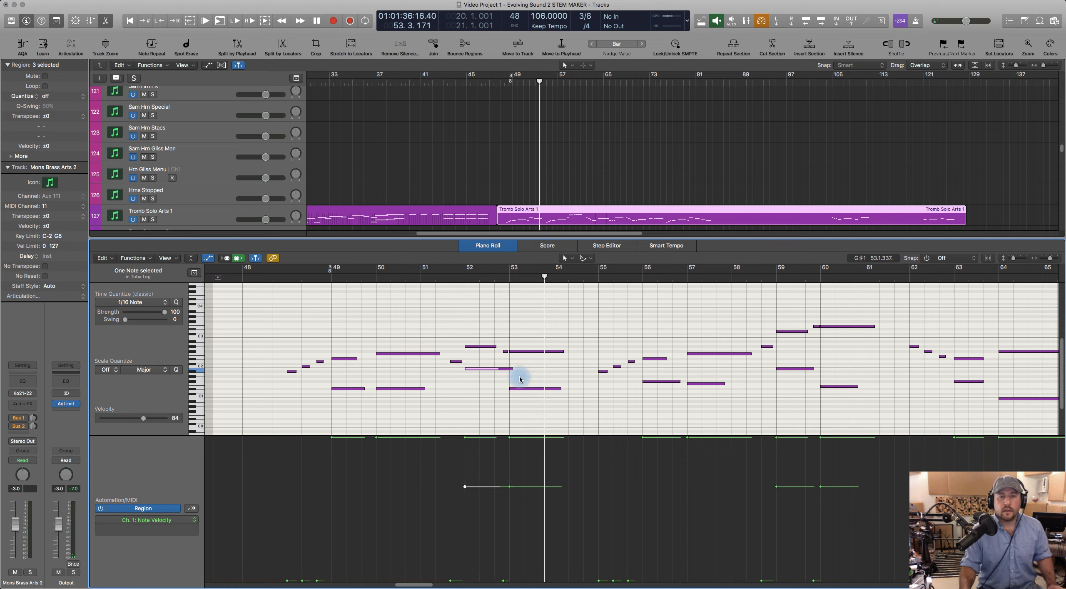
pyautogui.click(90, 1)
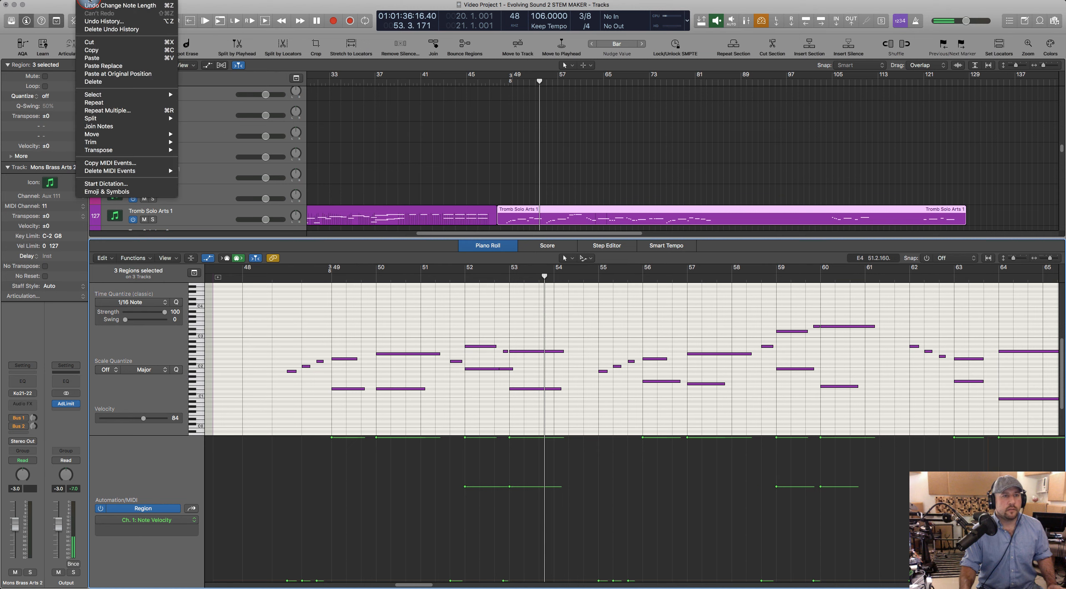
pyautogui.click(307, 271)
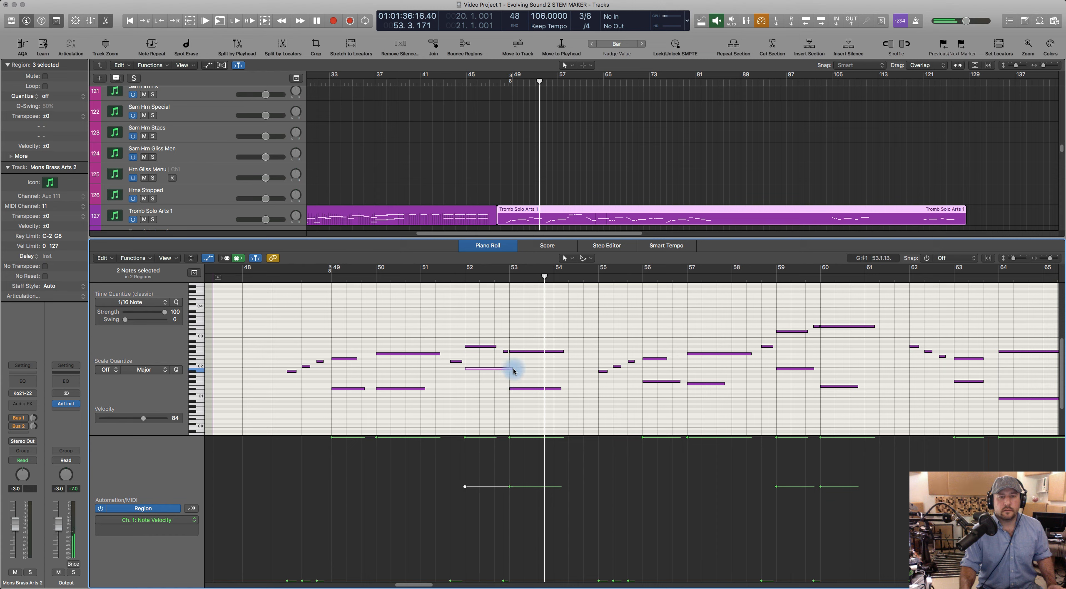
# Step: Shorten the two layered low notes in bar 52 and add short velocity-1 pickups before bar 53 at the bar 53 low note's pitch
pyautogui.moveTo(512, 369); pyautogui.dragTo(508, 403)
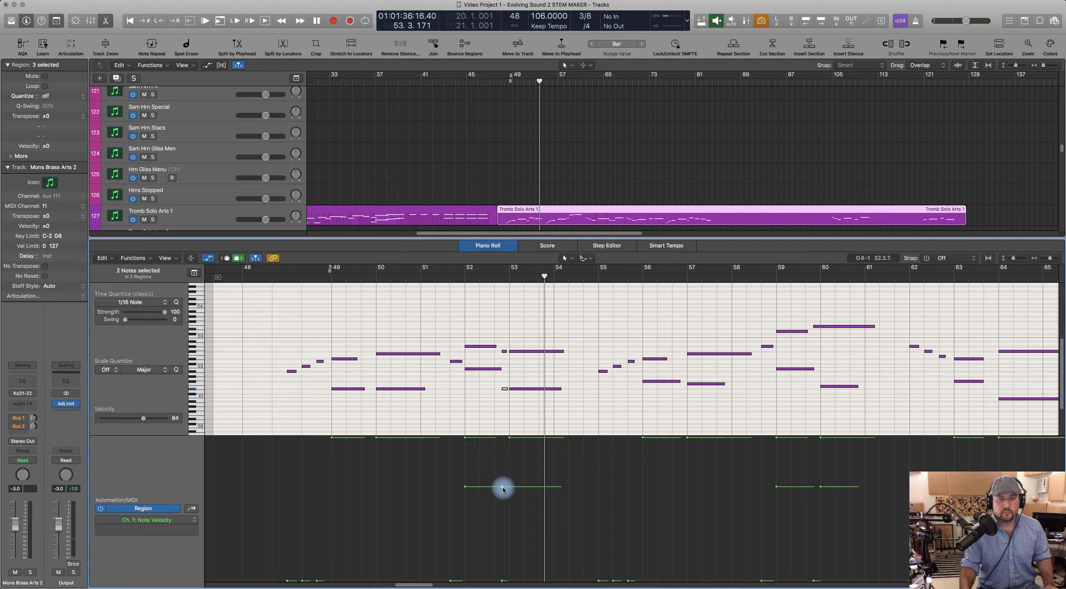
pyautogui.moveTo(502, 486); pyautogui.dragTo(502, 576)
pyautogui.moveTo(503, 487); pyautogui.dragTo(503, 581)
# Step: Play from about bar 51 to bar 60 to hear the layered low brass
pyautogui.click(446, 282)
pyautogui.press('space')
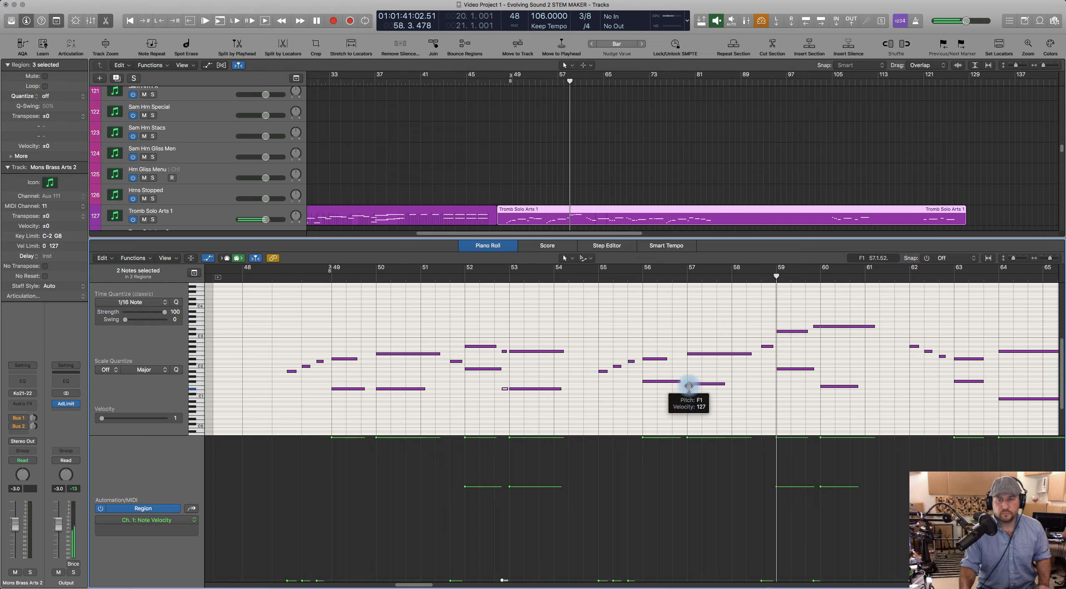
pyautogui.press('space')
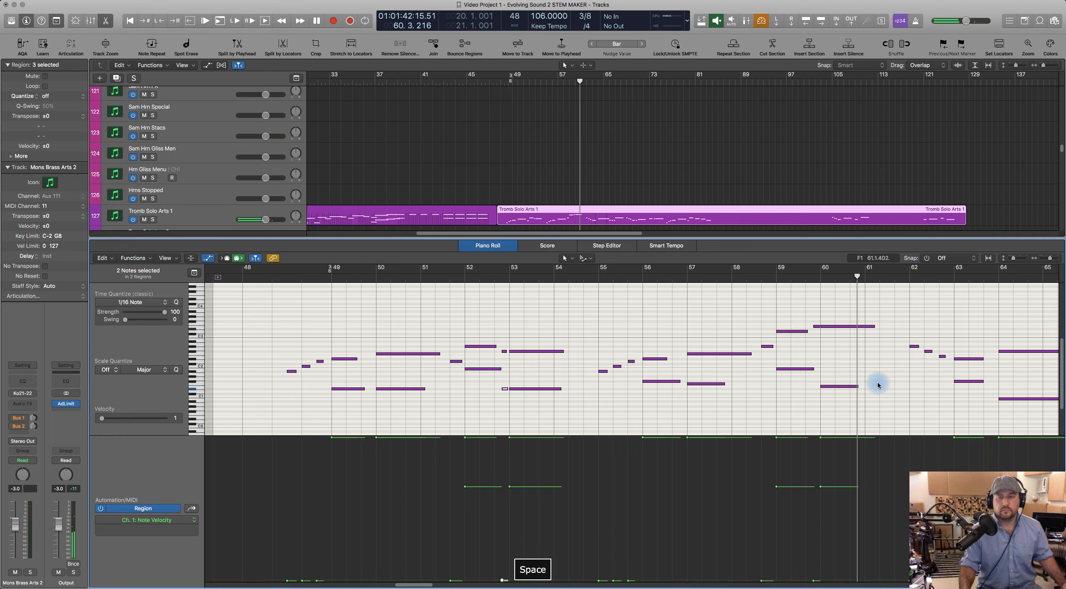
# Step: Turn the layered low note in bar 66 into three short repeated notes at velocity 1, and replay to bar 68
pyautogui.hscroll(4, 864, 381)
pyautogui.hscroll(8, 782, 379)
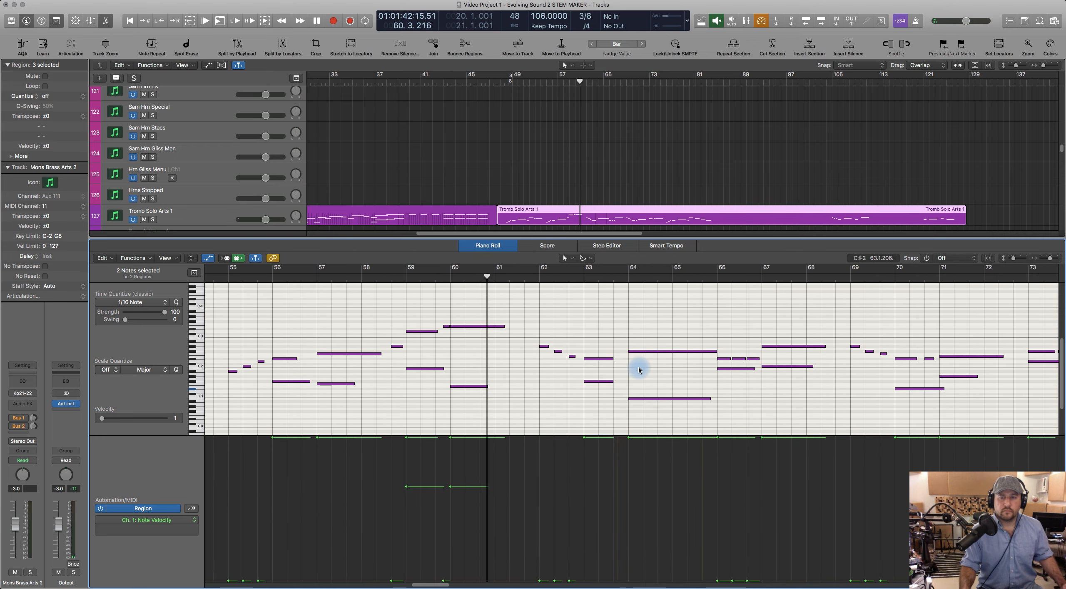
pyautogui.moveTo(731, 381)
pyautogui.mouseDown()
pyautogui.moveTo(703, 375)
pyautogui.moveTo(729, 377)
pyautogui.mouseUp()
pyautogui.moveTo(729, 377); pyautogui.dragTo(695, 372)
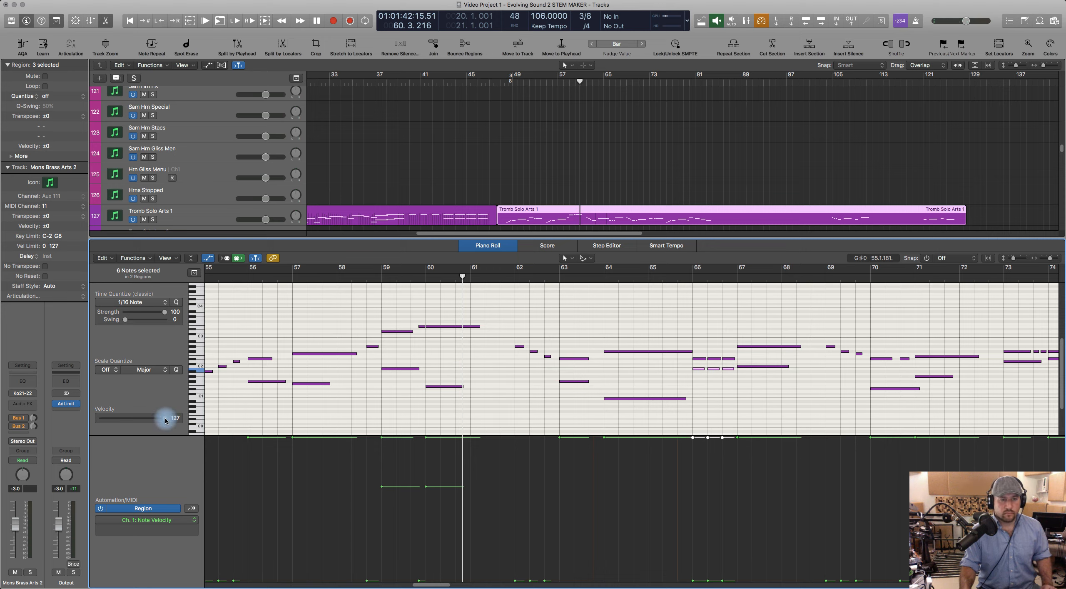
pyautogui.press('space')
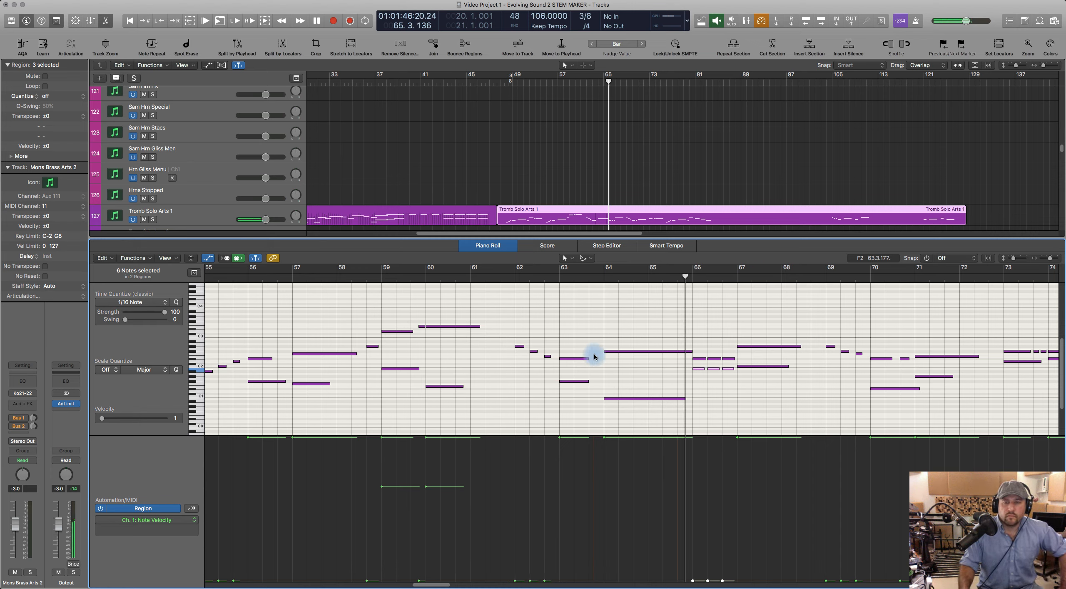
pyautogui.press('space')
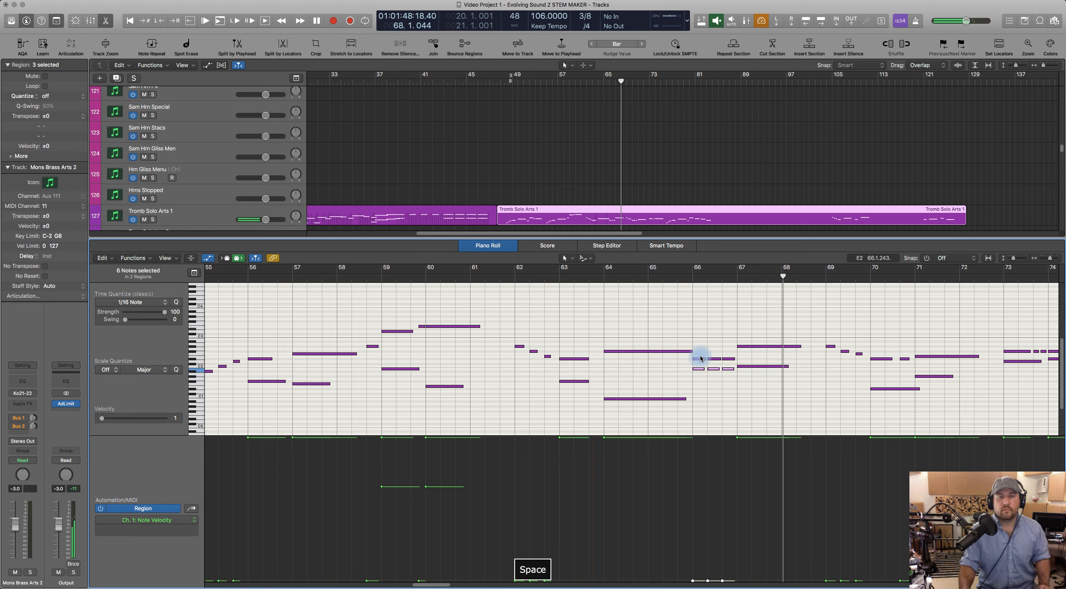
# Step: Move the Tuba Leg region starting at bar 48 to the Tuba Arts track
pyautogui.scroll(-3, 550, 191)
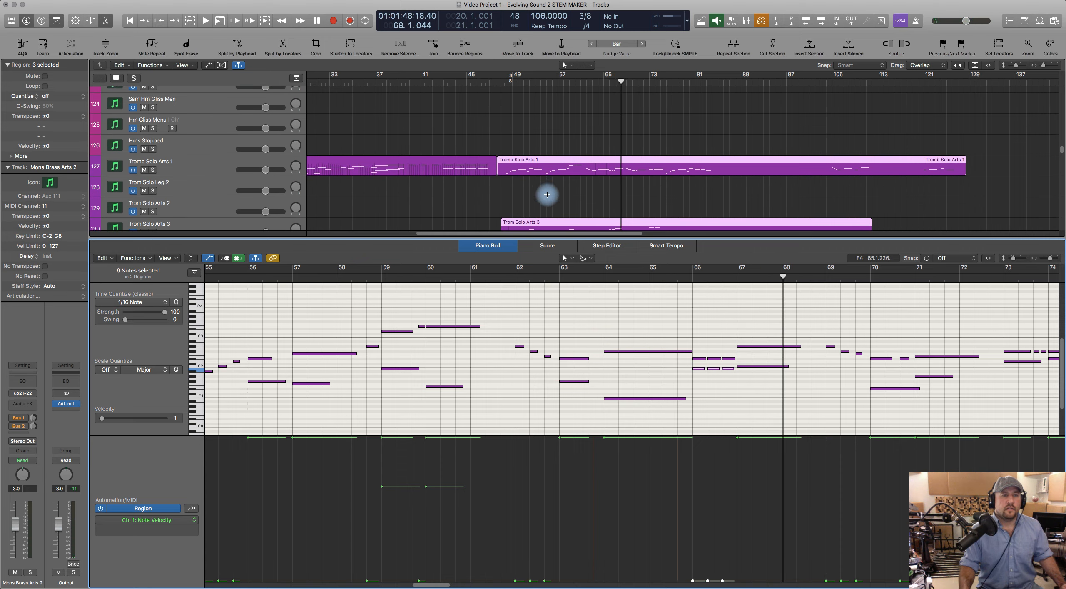
pyautogui.scroll(-6, 548, 194)
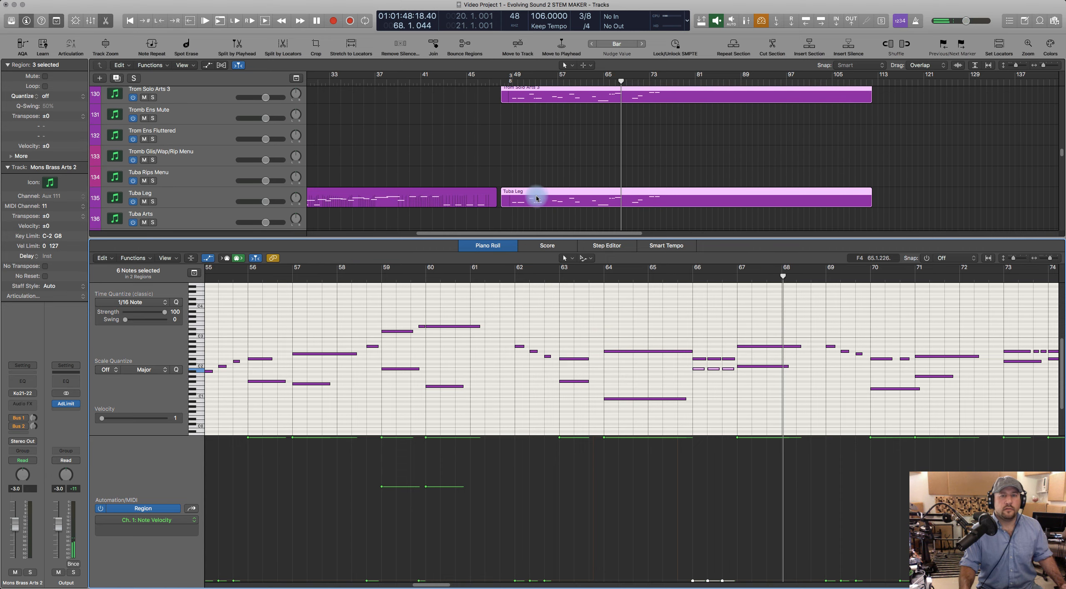
pyautogui.click(584, 219)
pyautogui.scroll(-1, 579, 200)
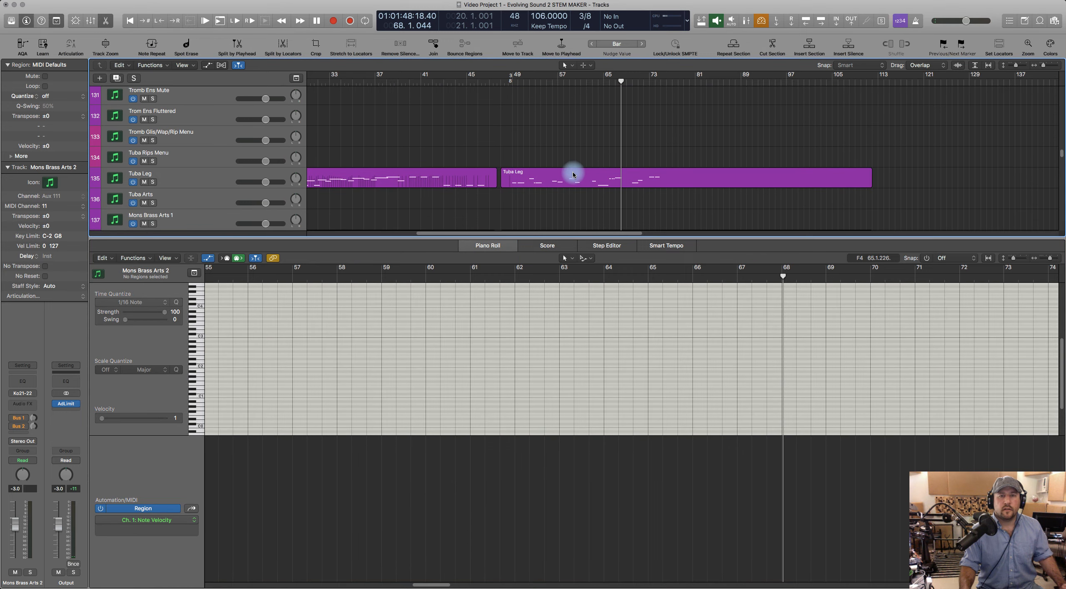
pyautogui.click(572, 176)
pyautogui.moveTo(573, 176); pyautogui.dragTo(572, 198)
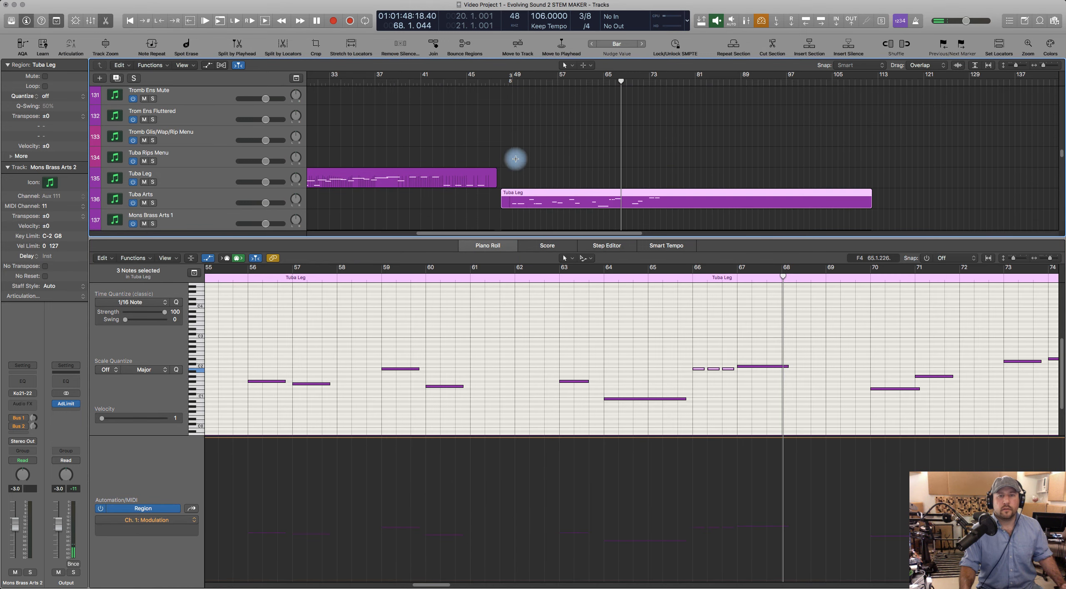
# Step: Play from about bar 48 to bar 71 and select the moved tuba, Trom Solo Arts 3 and Tromb Solo Arts 1 regions together
pyautogui.click(500, 82)
pyautogui.press('space')
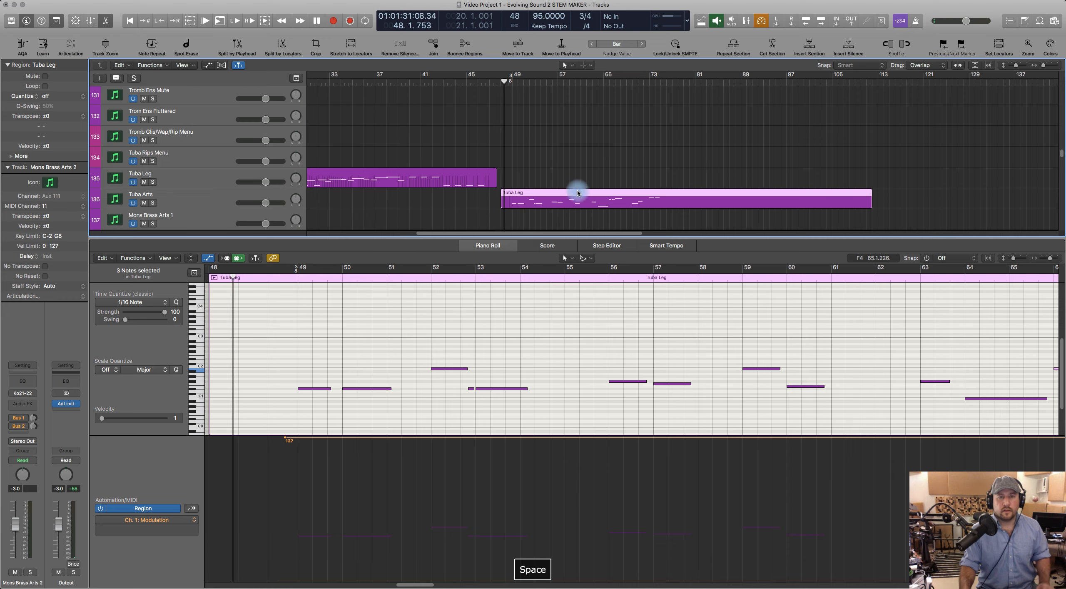
pyautogui.scroll(4, 578, 187)
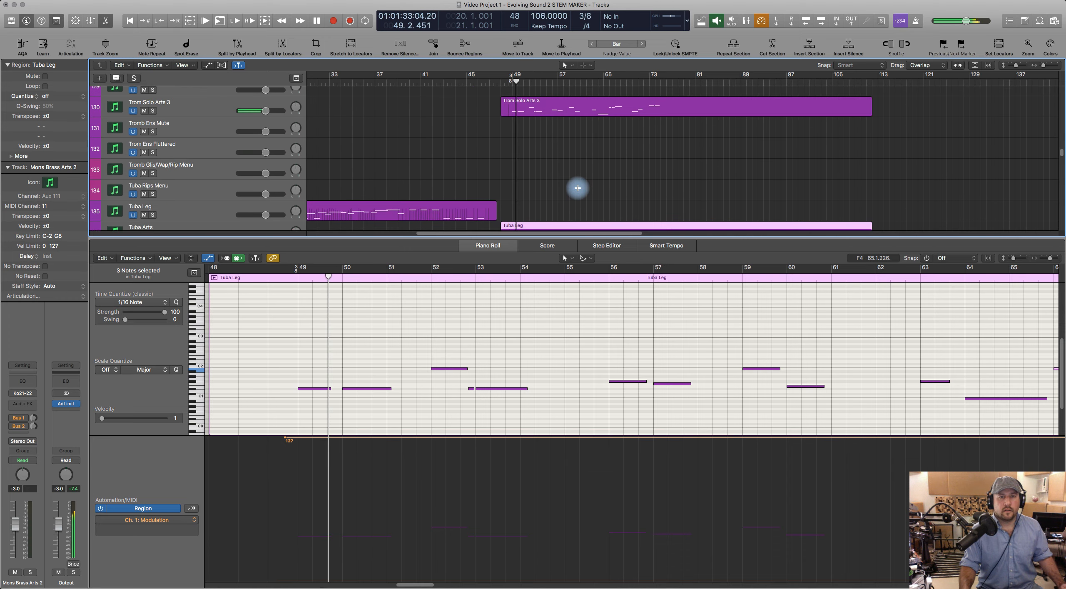
pyautogui.keyDown('shift'); pyautogui.click(540, 151); pyautogui.keyUp('shift')
pyautogui.scroll(3, 537, 158)
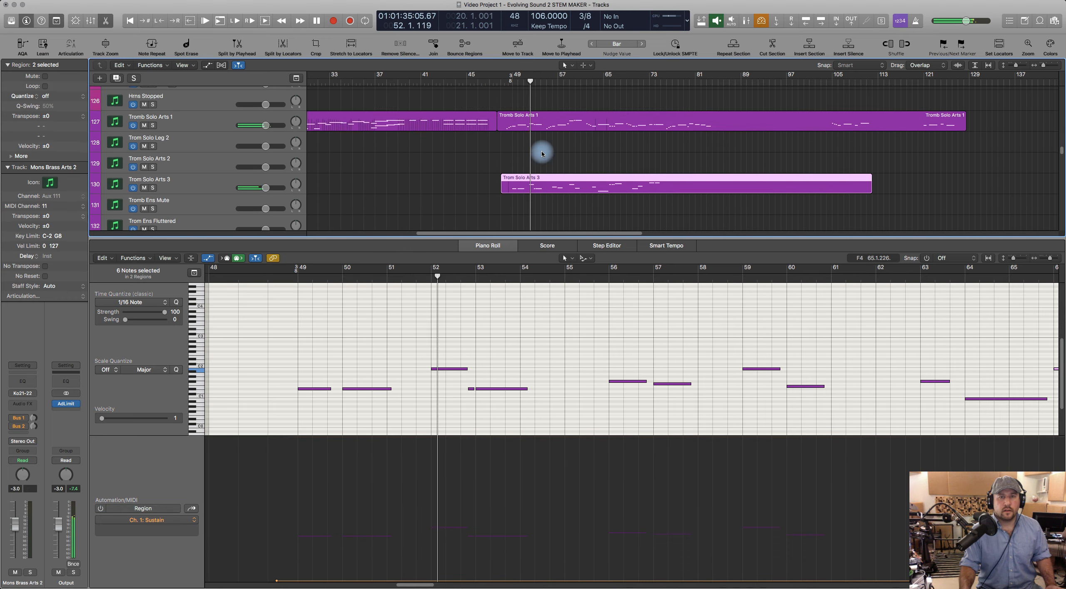
pyautogui.keyDown('shift'); pyautogui.click(532, 159); pyautogui.keyUp('shift')
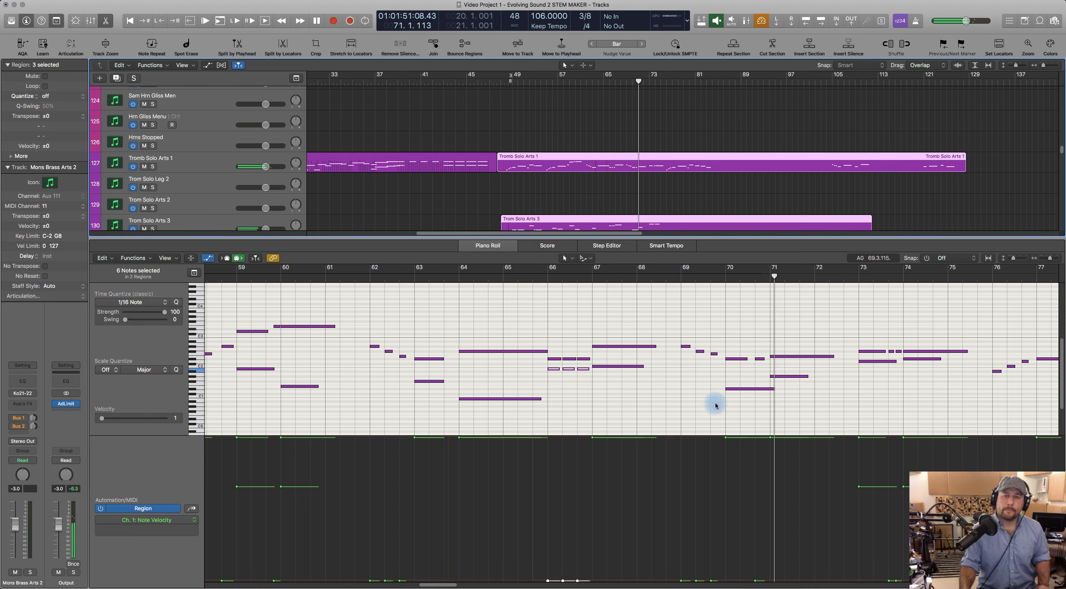
pyautogui.press('space')
# Step: Shorten the layered low notes in bar 70, add short velocity-1 pickups before bar 71 at the same pitch, and replay to bar 74
pyautogui.click(757, 391)
pyautogui.click(765, 391)
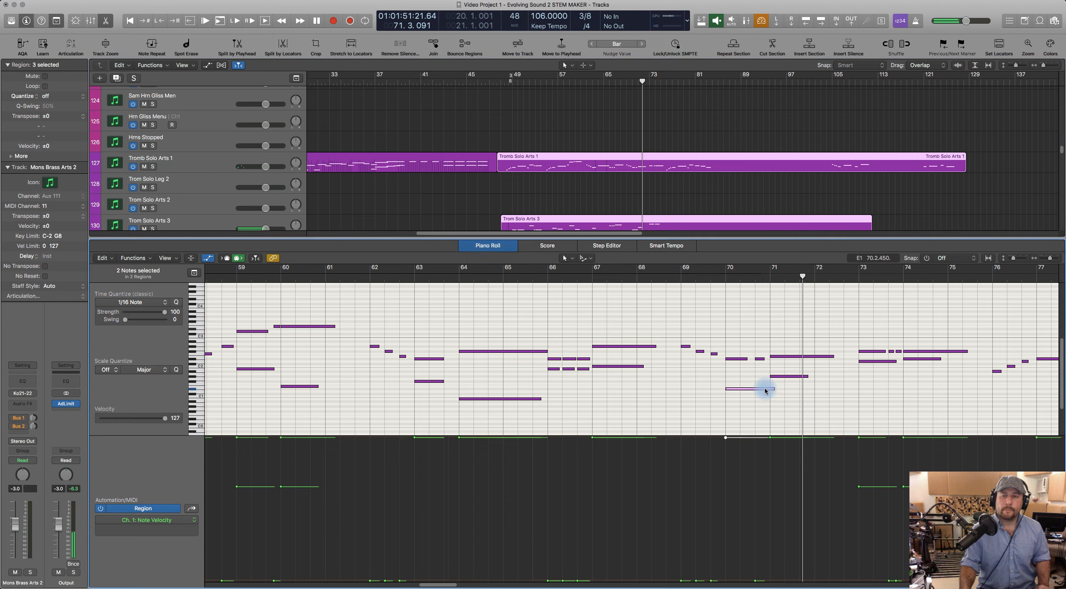
pyautogui.moveTo(772, 389)
pyautogui.mouseDown()
pyautogui.moveTo(735, 389)
pyautogui.moveTo(779, 389)
pyautogui.moveTo(758, 389)
pyautogui.mouseUp()
pyautogui.hotkey('alt', 'Down')
pyautogui.moveTo(755, 438); pyautogui.dragTo(755, 581)
pyautogui.press('space')
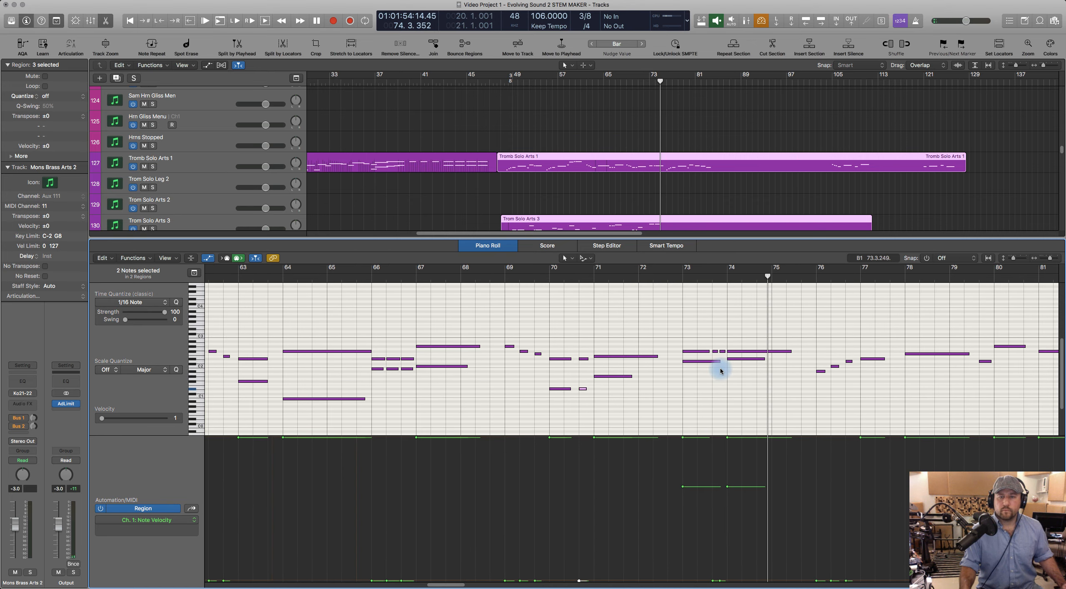
# Step: Shorten the layered low notes in bar 73, add two short velocity-1 pickups before bar 74 at the same pitch, and replay the passage
pyautogui.moveTo(718, 363); pyautogui.dragTo(684, 372)
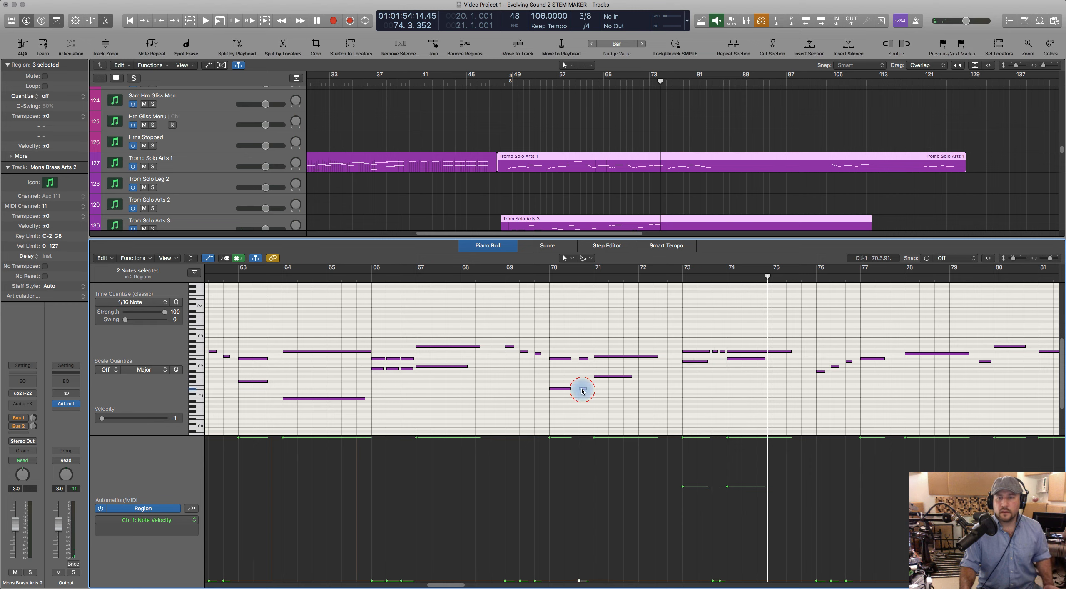
pyautogui.moveTo(585, 395); pyautogui.dragTo(722, 362)
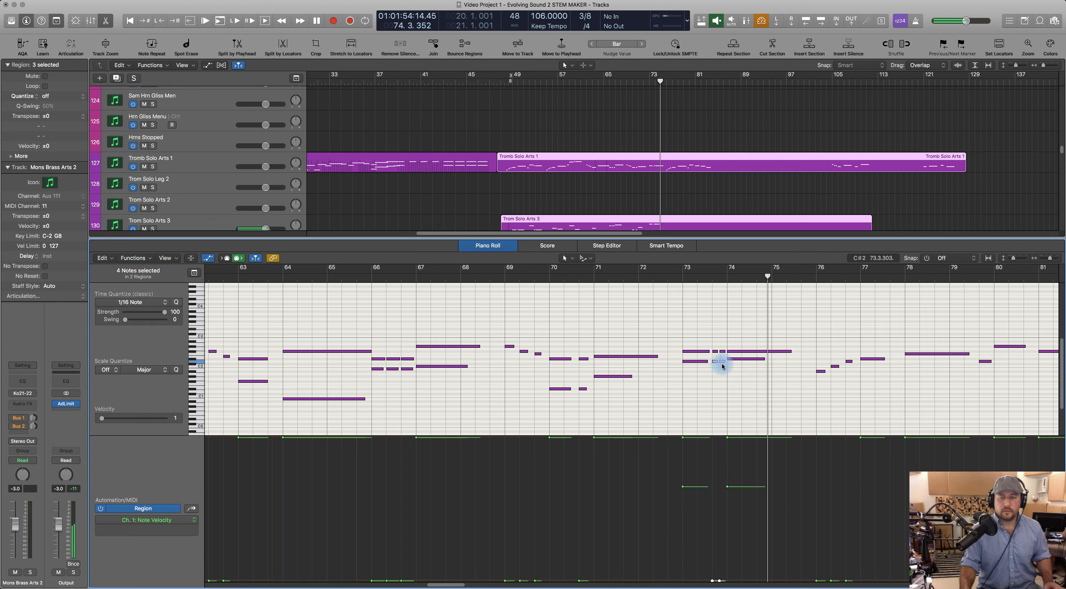
pyautogui.click(675, 277)
pyautogui.press('space')
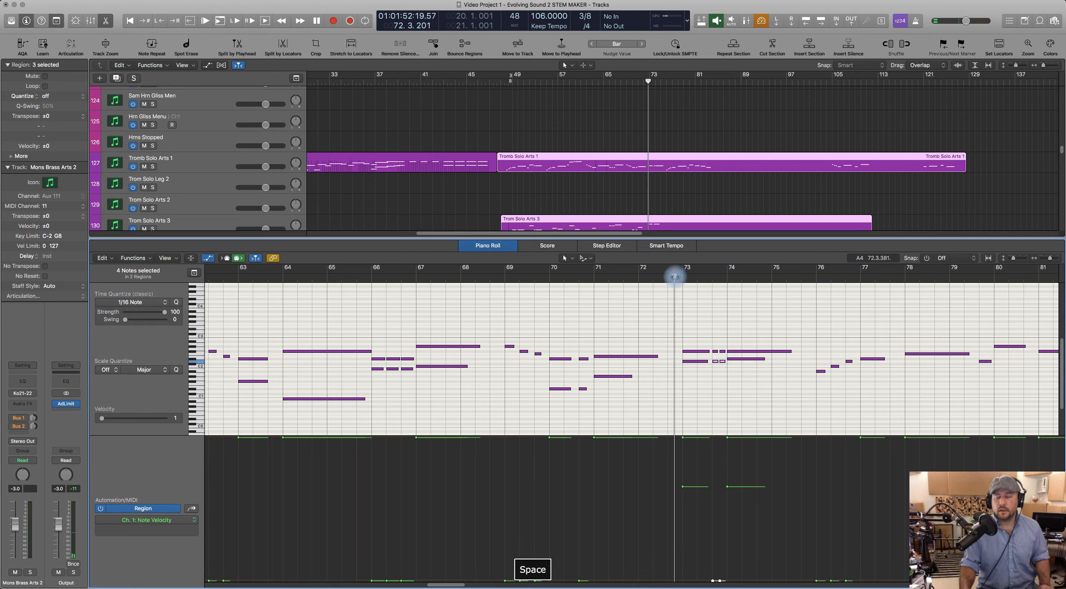
pyautogui.press('space')
# Step: Open the Tuba Leg region on the Tuba Arts track and the four Horn Solo Arts regions from bar 48 together in the Piano Roll
pyautogui.press('p')
pyautogui.click(597, 307)
pyautogui.scroll(5, 597, 307)
pyautogui.click(584, 458)
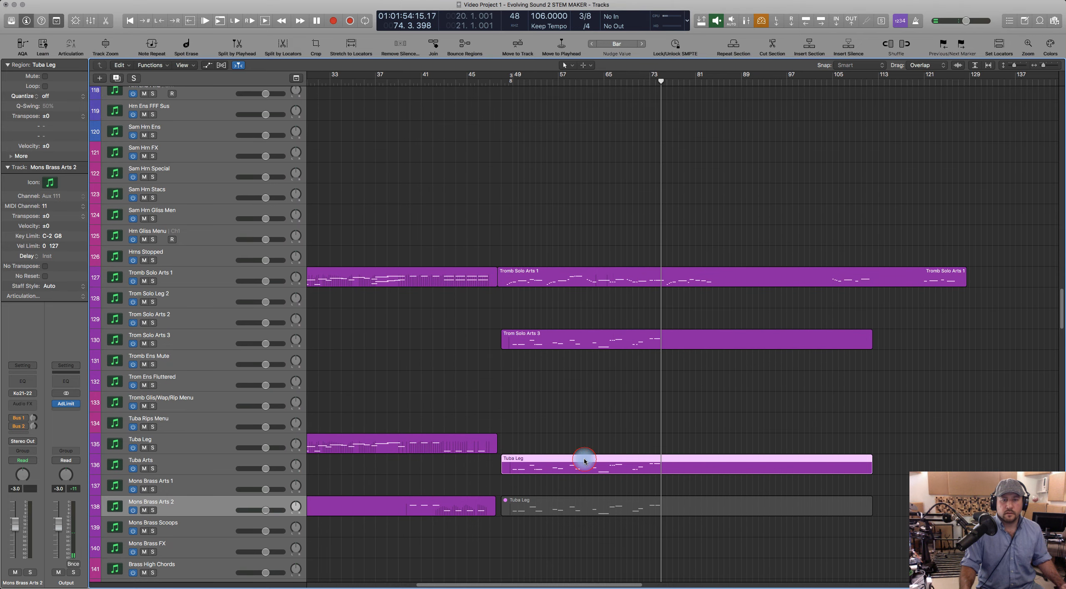
pyautogui.scroll(7, 621, 374)
pyautogui.scroll(8, 621, 373)
pyautogui.keyDown('shift'); pyautogui.click(609, 309); pyautogui.keyUp('shift')
pyautogui.keyDown('shift'); pyautogui.click(600, 291); pyautogui.keyUp('shift')
pyautogui.keyDown('shift'); pyautogui.click(587, 271); pyautogui.keyUp('shift')
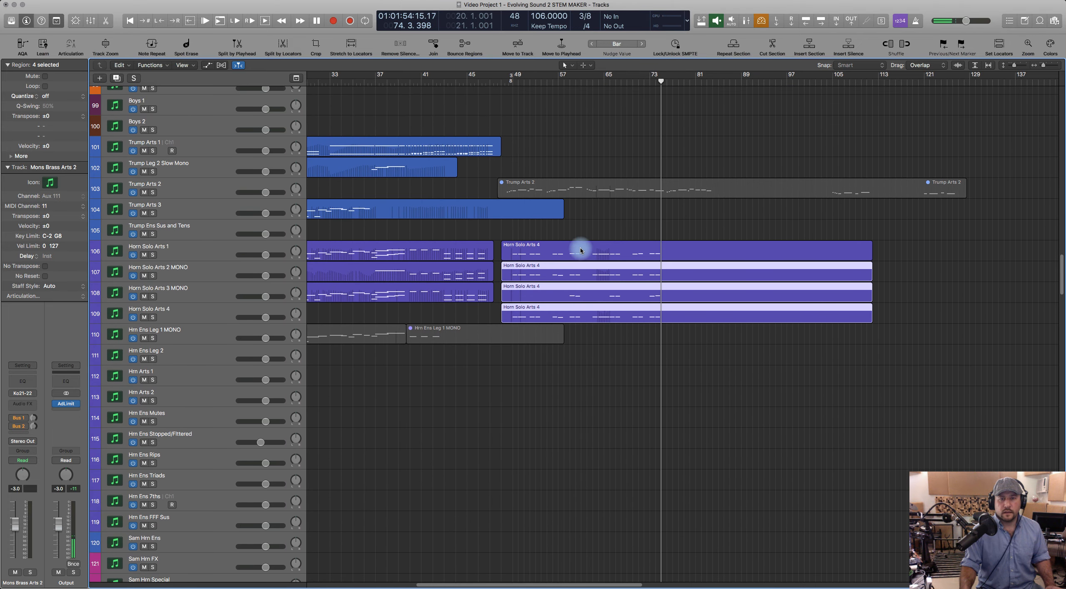
pyautogui.keyDown('shift'); pyautogui.click(582, 250); pyautogui.keyUp('shift')
pyautogui.press('p')
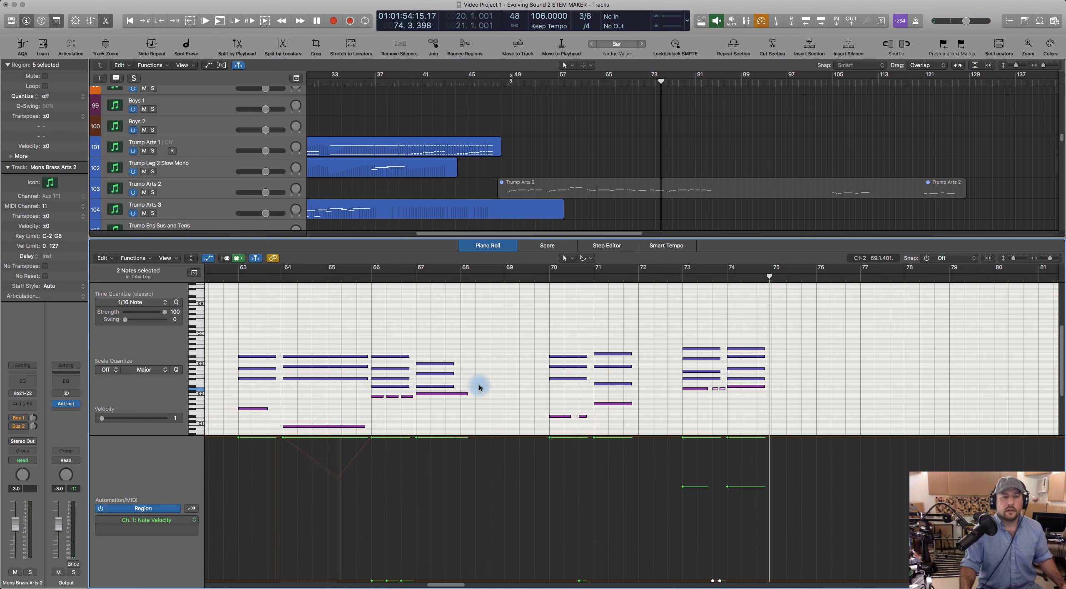
# Step: Shorten the three horn notes in bar 52, add short velocity-1 pickups before bar 53 at the same pitches, and play to about bar 58
pyautogui.hscroll(-10, 479, 387)
pyautogui.click(369, 334)
pyautogui.press('a')
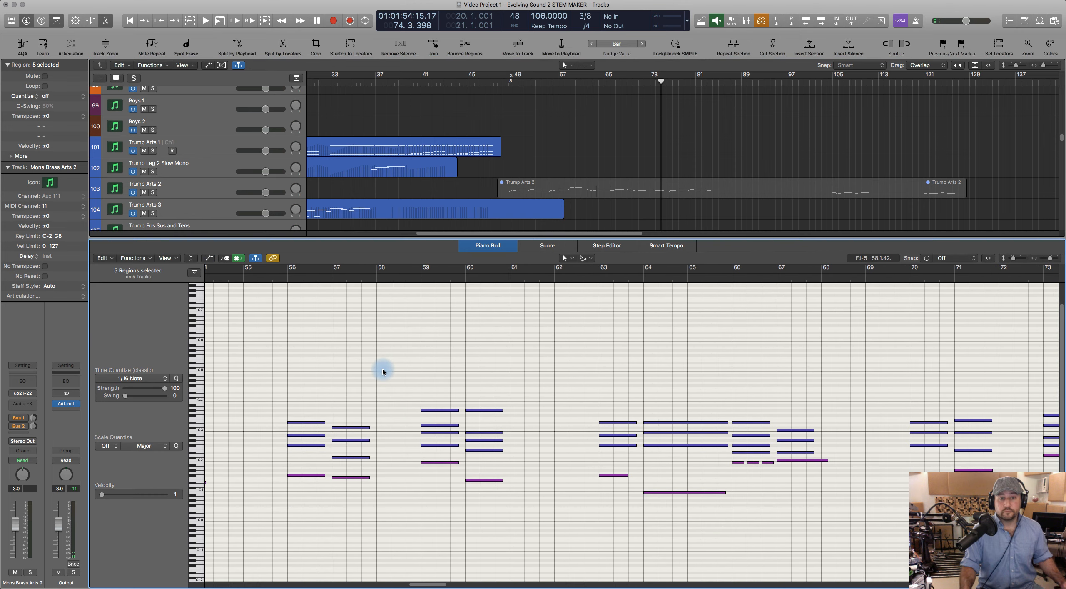
pyautogui.hscroll(-10, 416, 419)
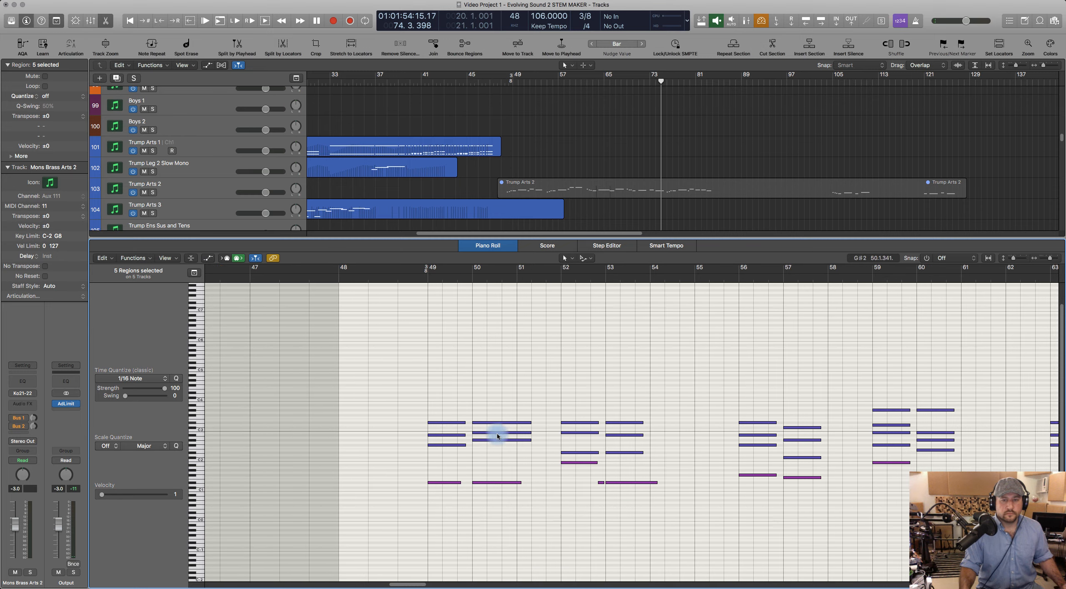
pyautogui.hscroll(5, 498, 436)
pyautogui.moveTo(496, 406); pyautogui.dragTo(519, 453)
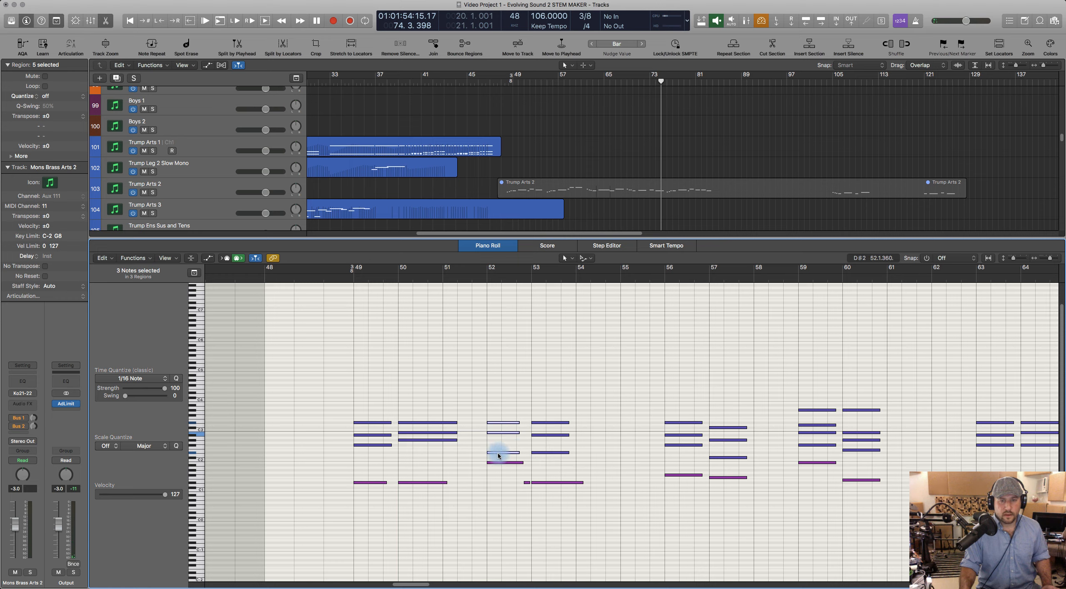
pyautogui.moveTo(524, 409); pyautogui.dragTo(527, 458)
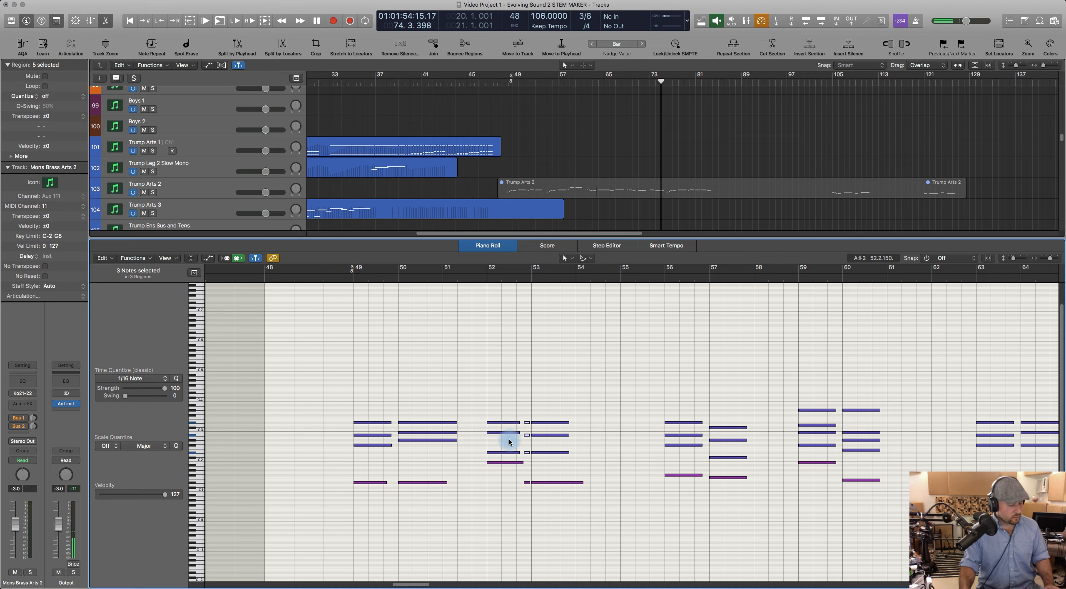
pyautogui.press('a')
pyautogui.scroll(-5, 511, 388)
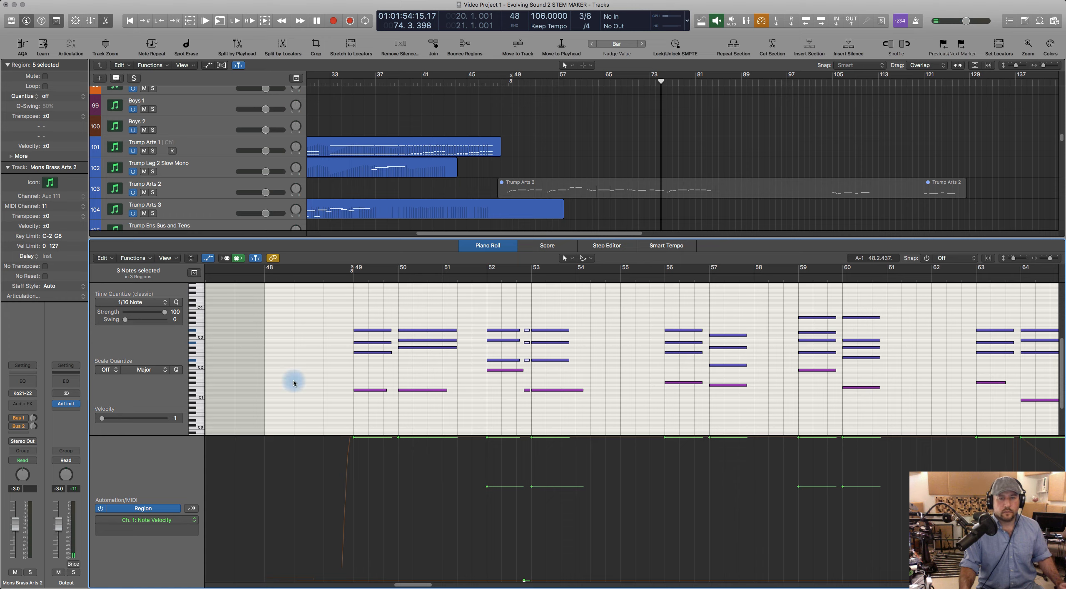
pyautogui.click(344, 270)
pyautogui.press('space')
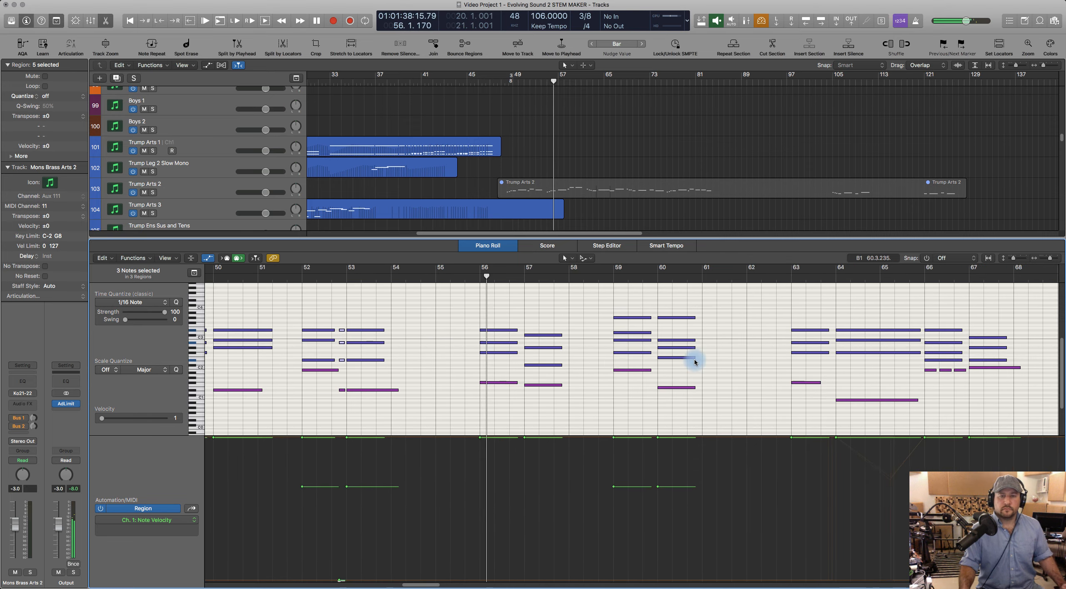
pyautogui.press('space')
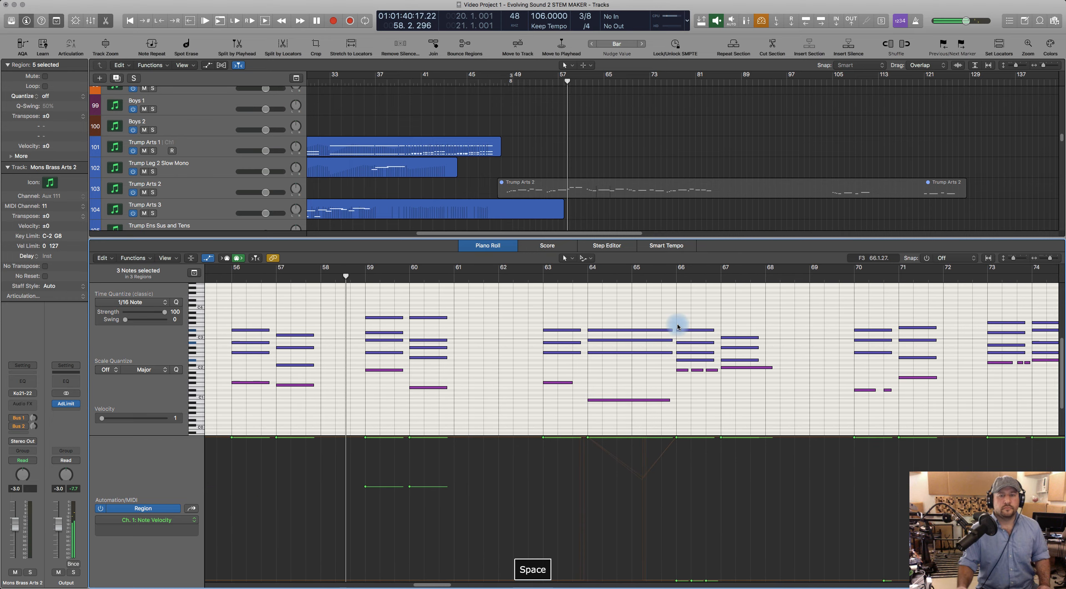
# Step: Turn the four-note horn chord in bar 66 into three short repeated chords matching the low part, and replay to bar 68
pyautogui.moveTo(697, 356)
pyautogui.mouseDown()
pyautogui.moveTo(705, 357)
pyautogui.moveTo(682, 362)
pyautogui.moveTo(711, 361)
pyautogui.mouseUp()
pyautogui.moveTo(674, 319); pyautogui.dragTo(713, 363)
pyautogui.press('space')
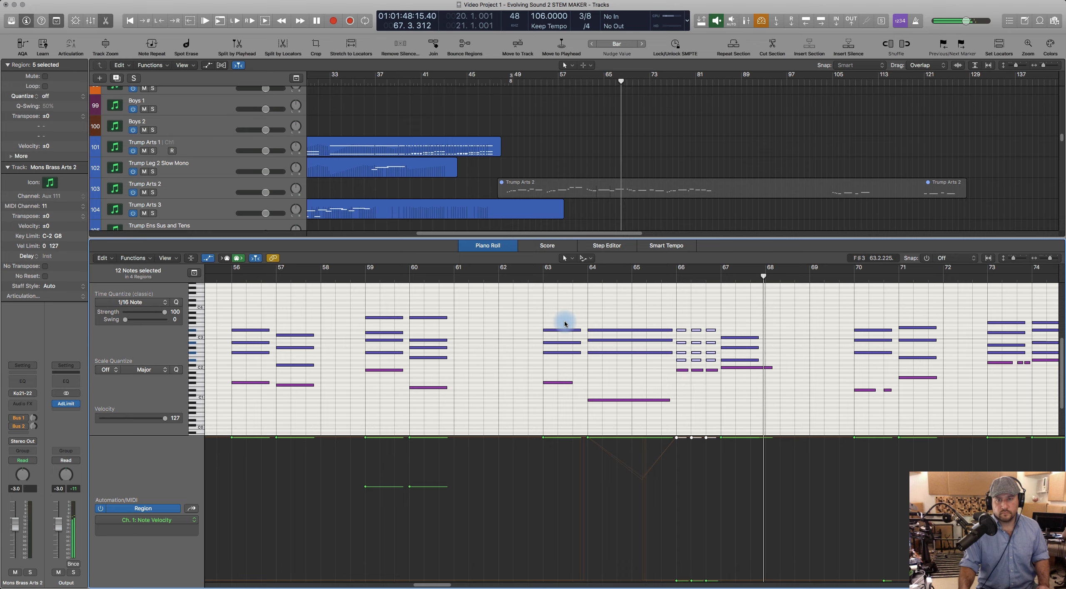
pyautogui.press('space')
# Step: Shorten the three horn notes in bar 70, add short velocity-1 pickups before bar 71, and replay from just before bar 70
pyautogui.hscroll(5, 633, 356)
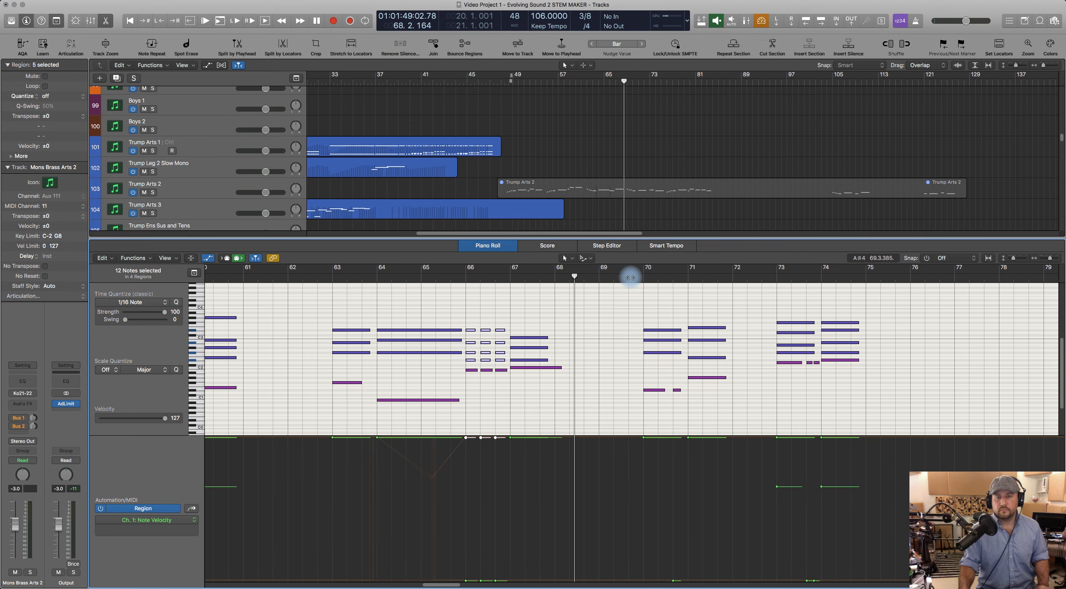
pyautogui.press('space')
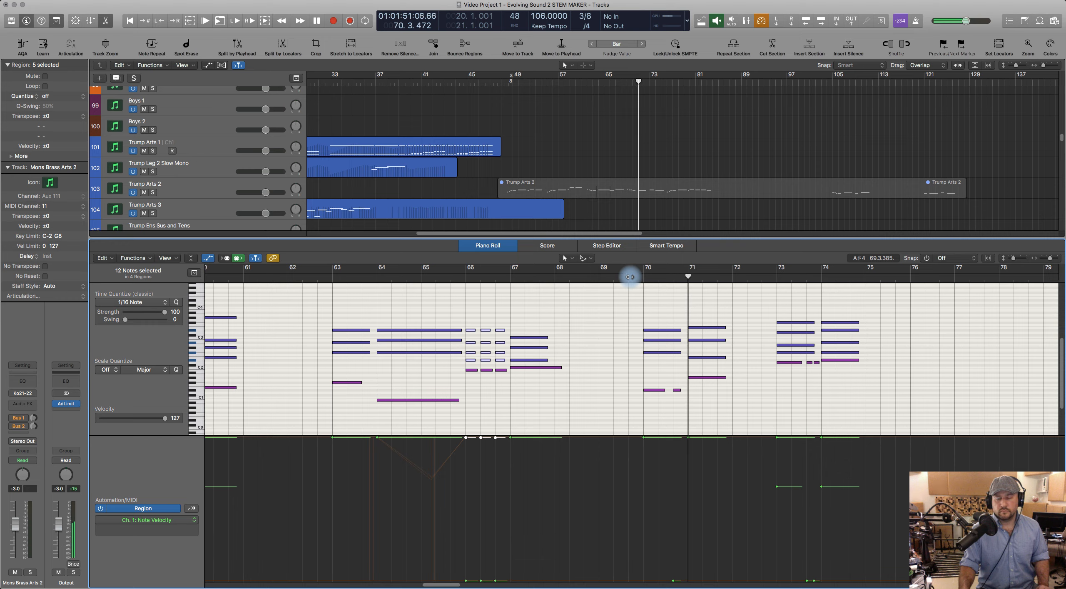
pyautogui.press('space')
pyautogui.moveTo(655, 309); pyautogui.dragTo(679, 353)
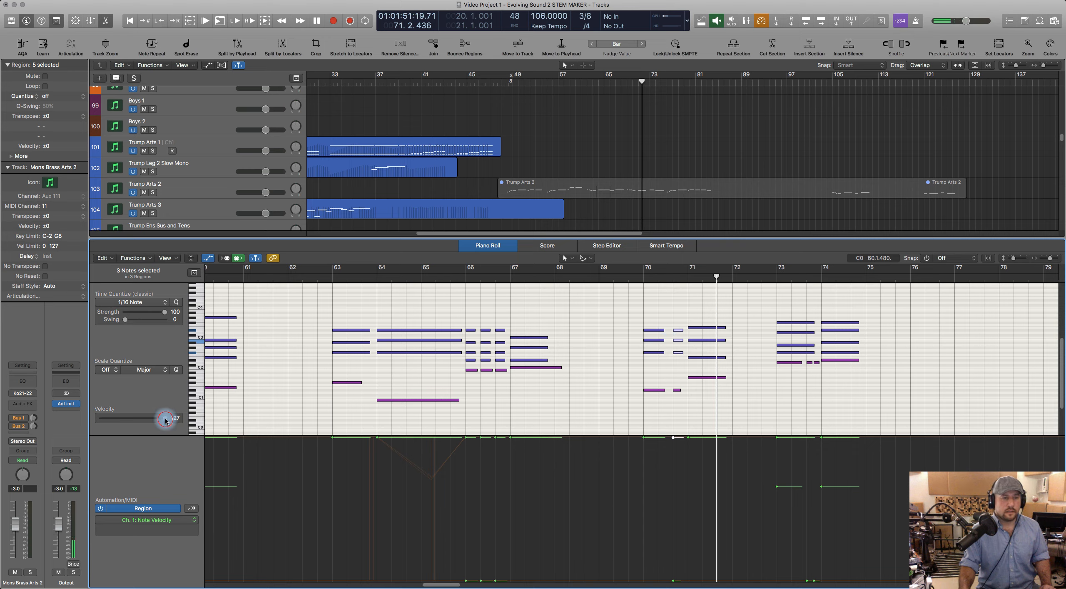
pyautogui.click(631, 276)
pyautogui.press('space')
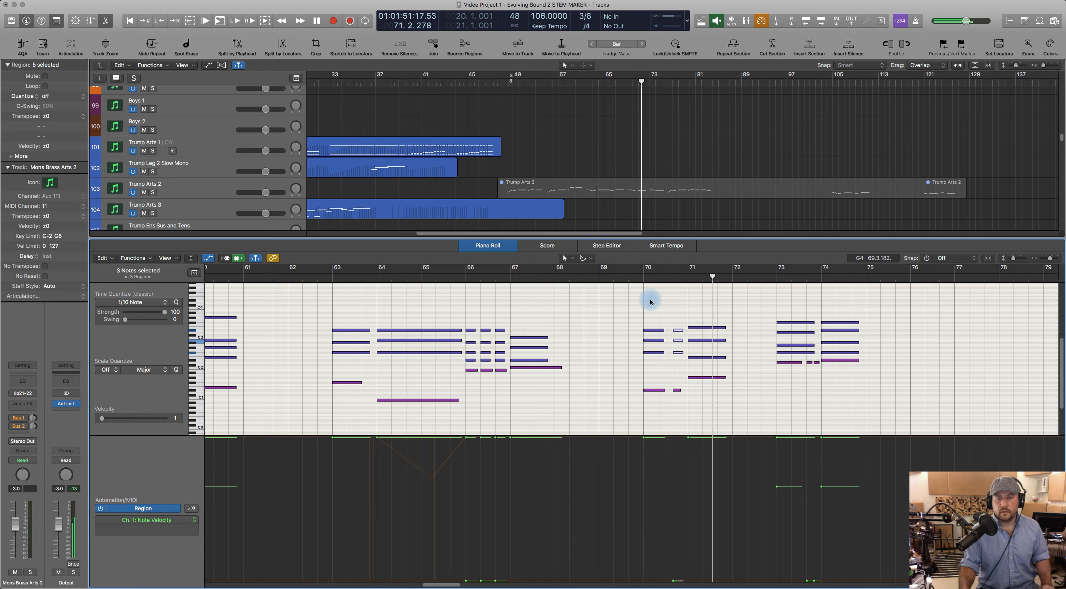
# Step: Shorten the four-note horn chord in bar 73, add two short velocity-1 pickup chords before bar 74, and play through bar 74
pyautogui.moveTo(767, 311); pyautogui.dragTo(817, 355)
pyautogui.click(766, 314)
pyautogui.moveTo(772, 326); pyautogui.dragTo(818, 384)
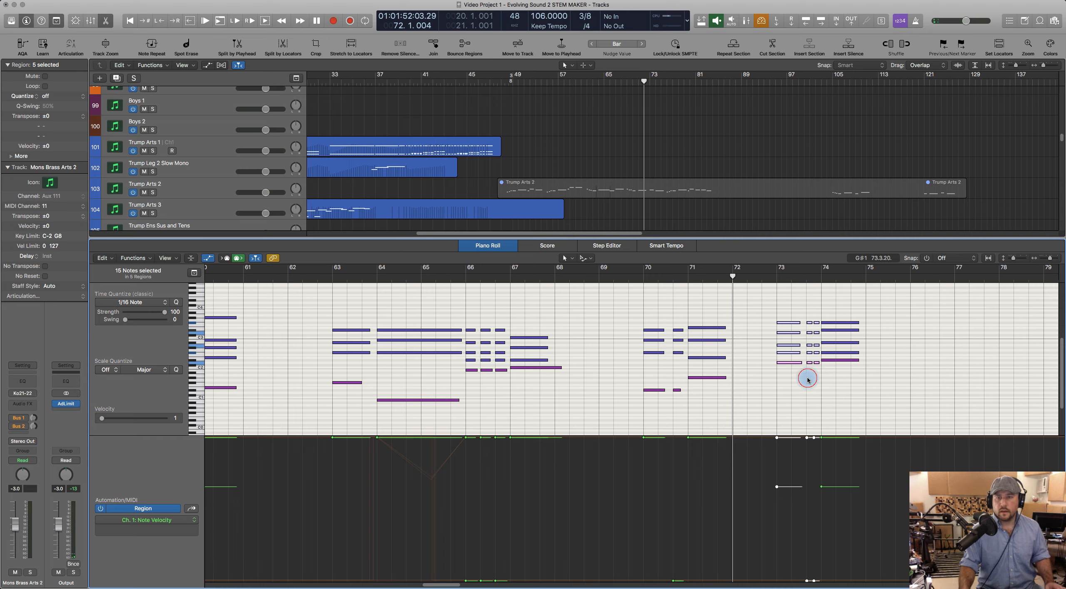
pyautogui.moveTo(804, 316); pyautogui.dragTo(815, 357)
pyautogui.click(413, 399)
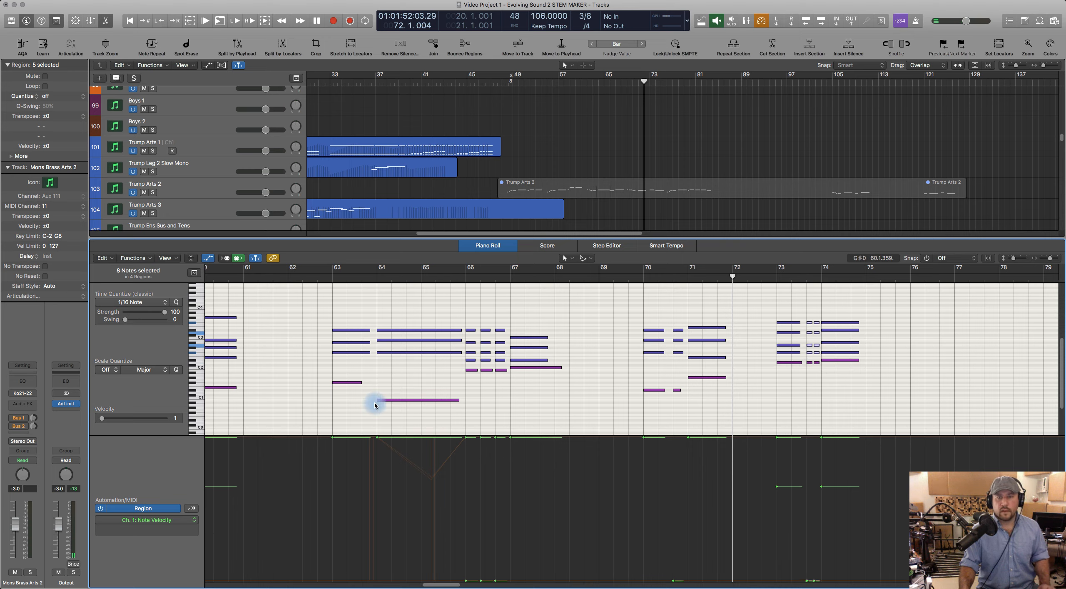
pyautogui.press('space')
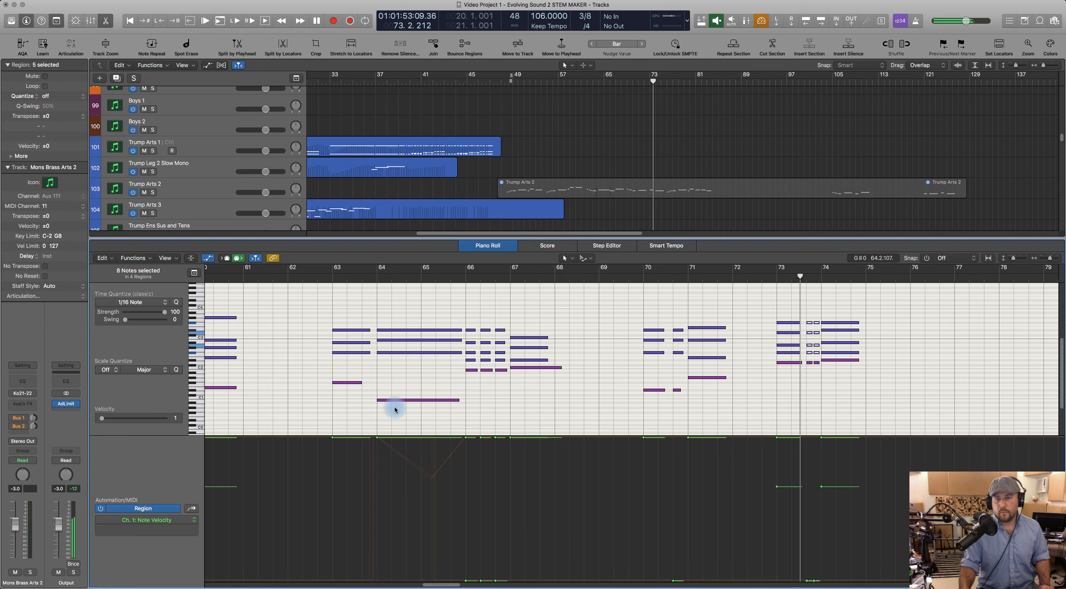
pyautogui.press('space')
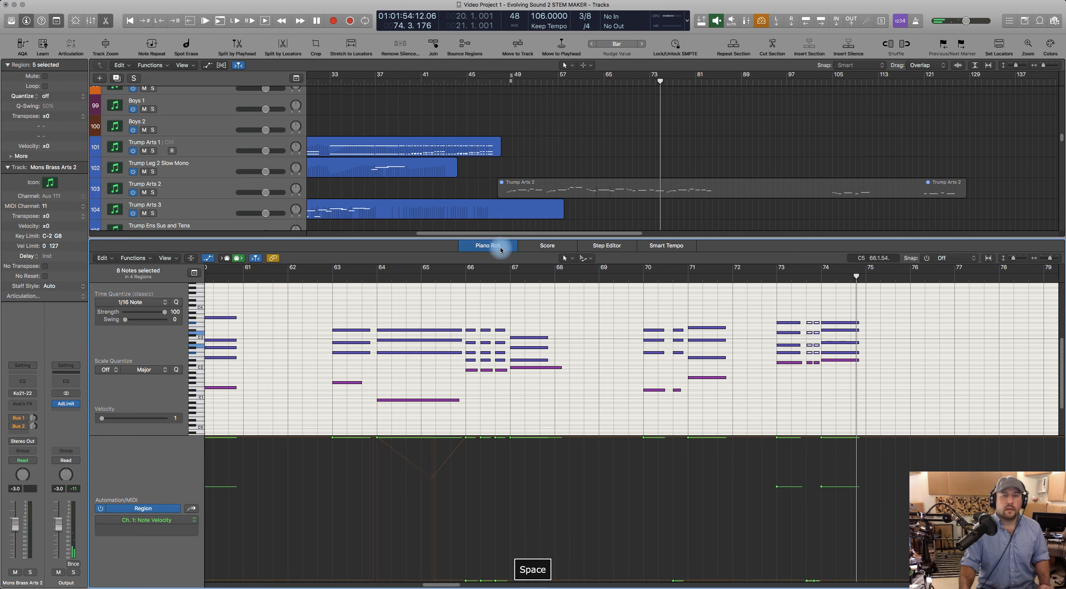
# Step: Copy the horn region at bar 48 from Horn Solo Arts 1 to Trump Arts 3, trimming the earlier region and moving the muted trumpet region up one track
pyautogui.click(501, 249)
pyautogui.click(554, 249)
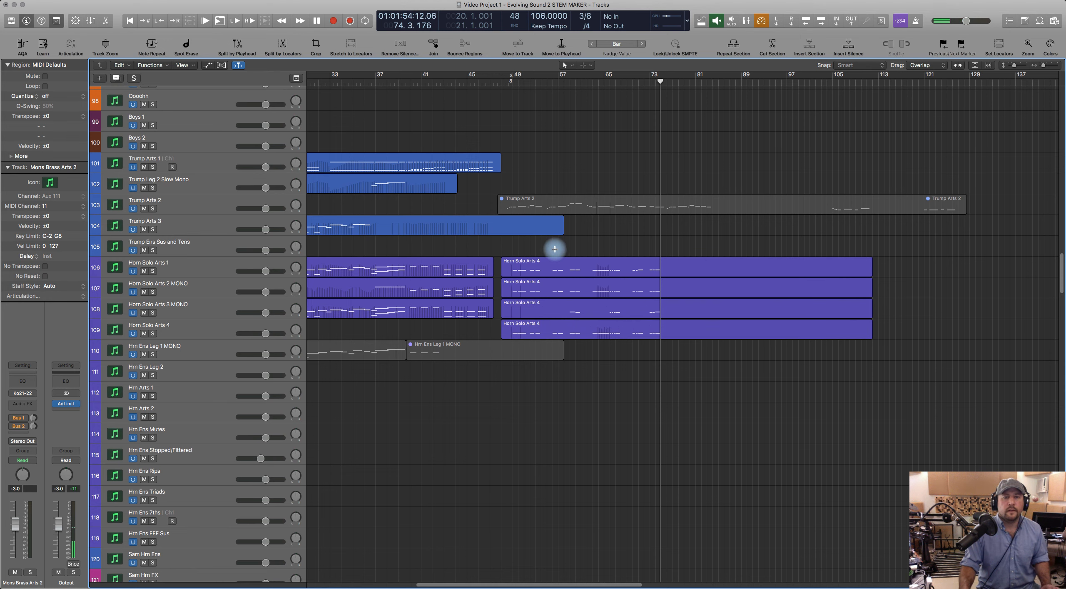
pyautogui.click(561, 263)
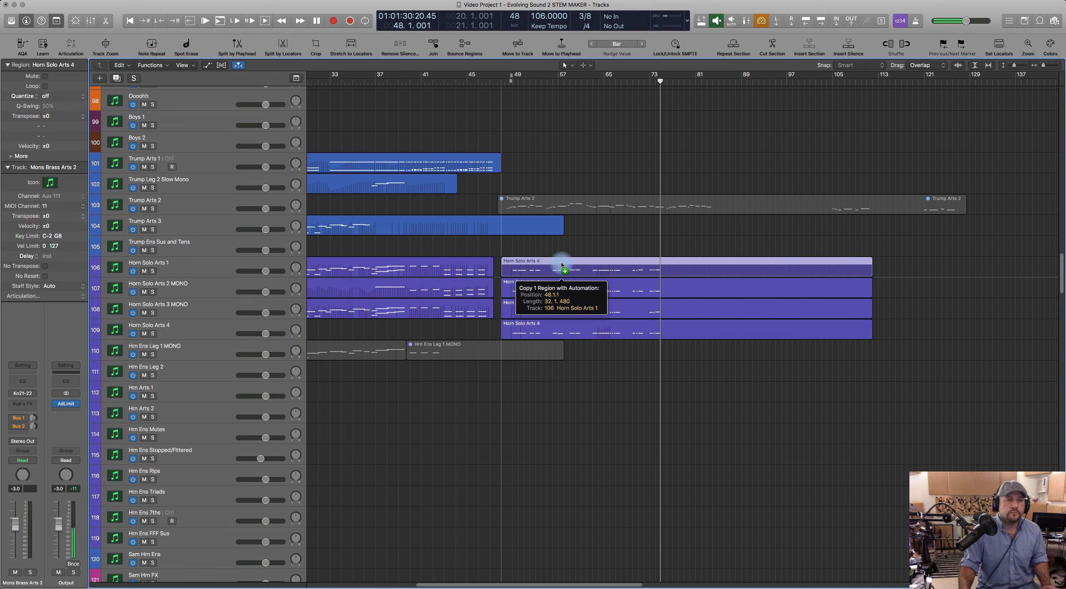
pyautogui.moveTo(561, 263); pyautogui.dragTo(490, 233)
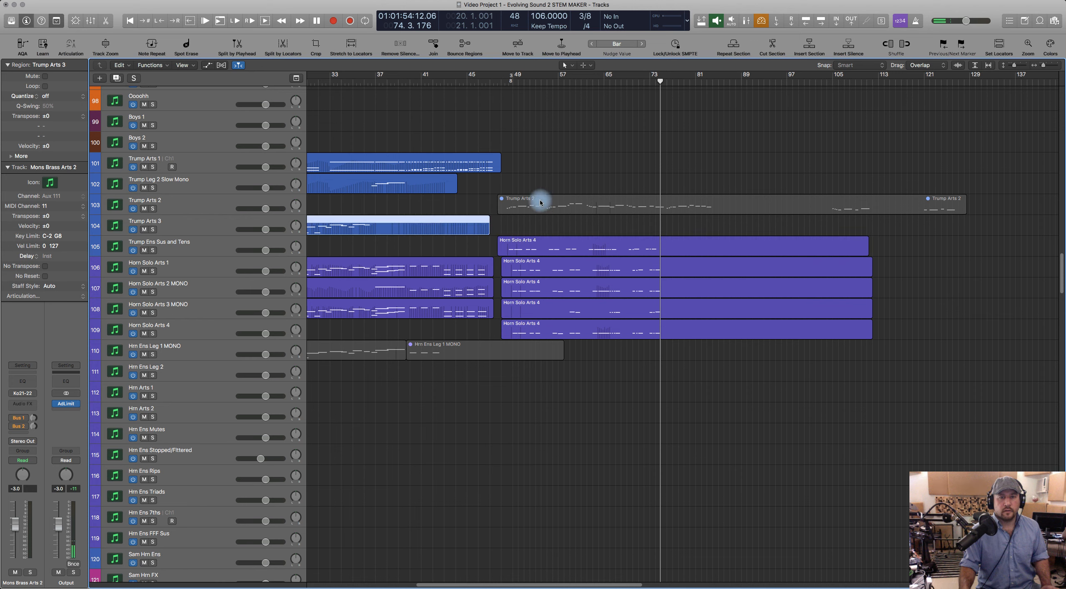
pyautogui.moveTo(540, 203); pyautogui.dragTo(540, 182)
pyautogui.moveTo(537, 240); pyautogui.dragTo(535, 219)
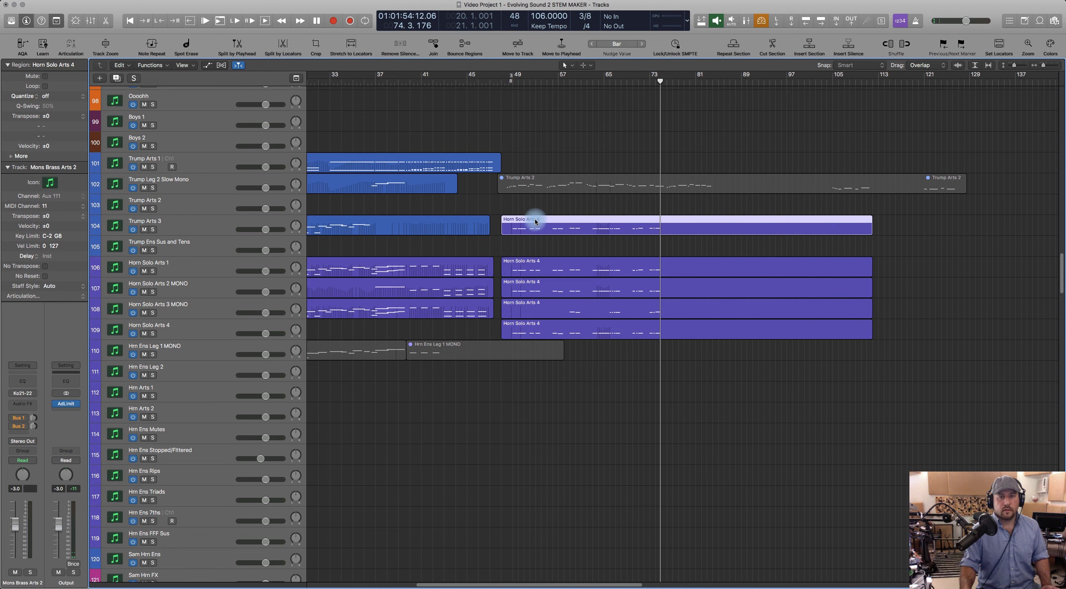
# Step: Open the copied region on Trump Arts 3 in the Piano Roll and play it from about bar 48 to bar 55
pyautogui.doubleClick(534, 217)
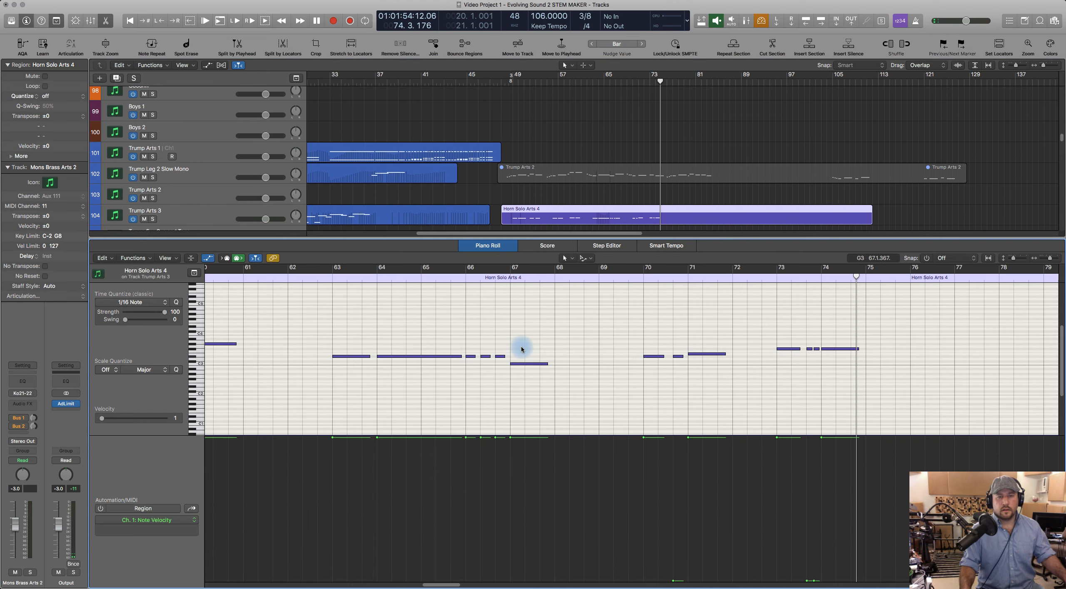
pyautogui.click(413, 282)
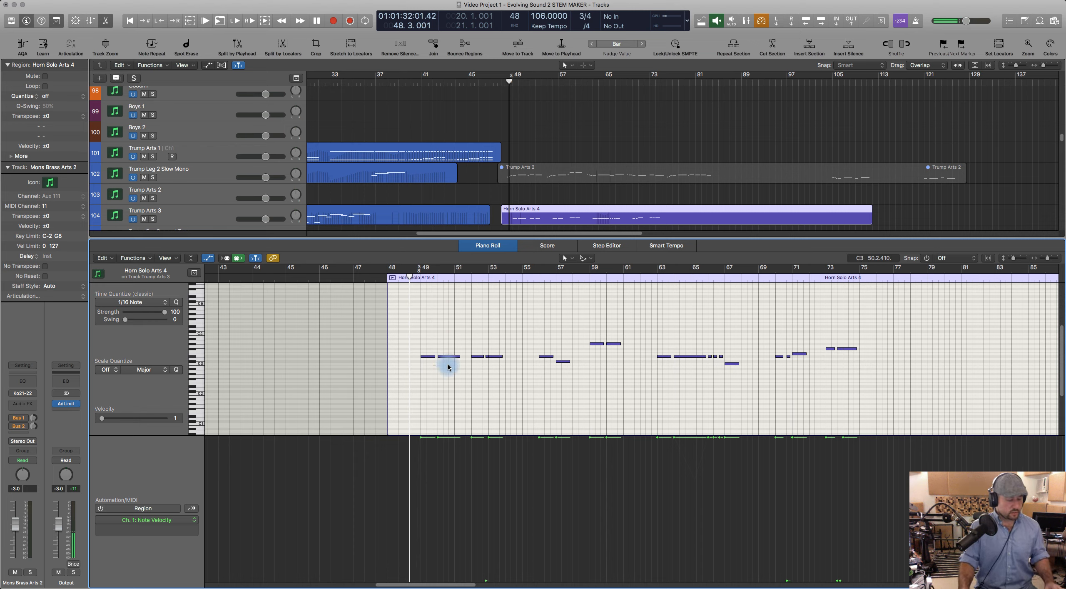
pyautogui.press('super+Right')
pyautogui.press('super+Right')
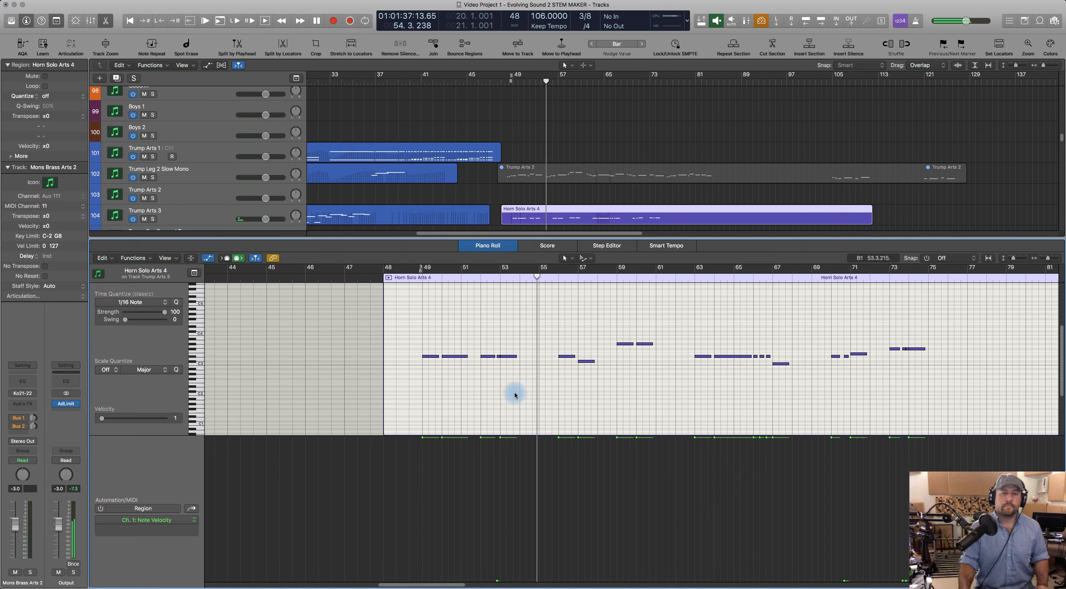
pyautogui.press('space')
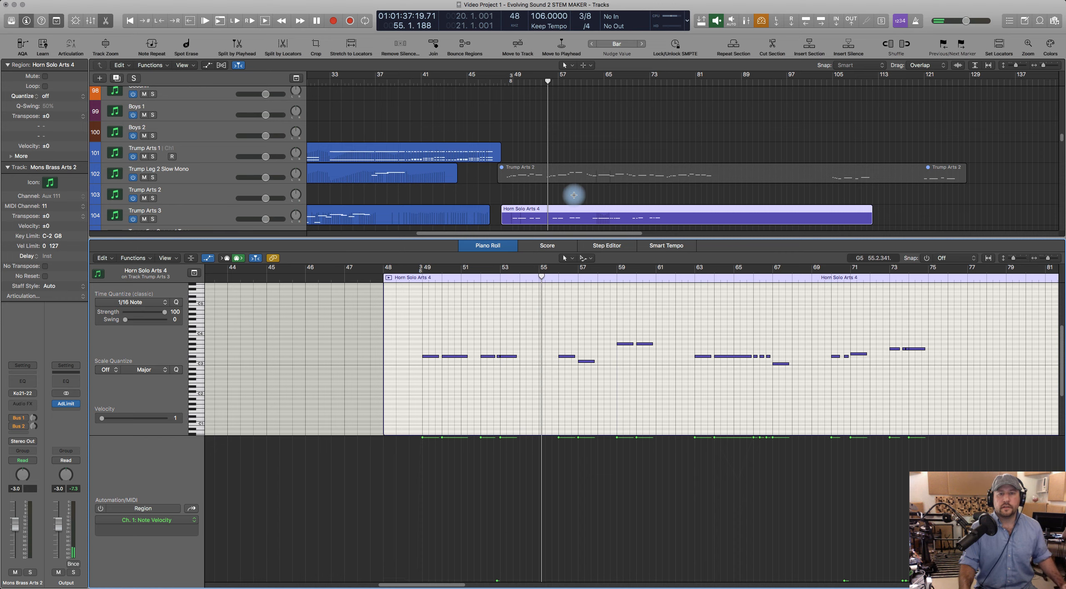
# Step: Show the Trom Solo Arts 3 region alongside the copied trumpet part with note velocities, and select the three trumpet notes in bars 52 and 53
pyautogui.scroll(-5, 573, 194)
pyautogui.scroll(-10, 574, 195)
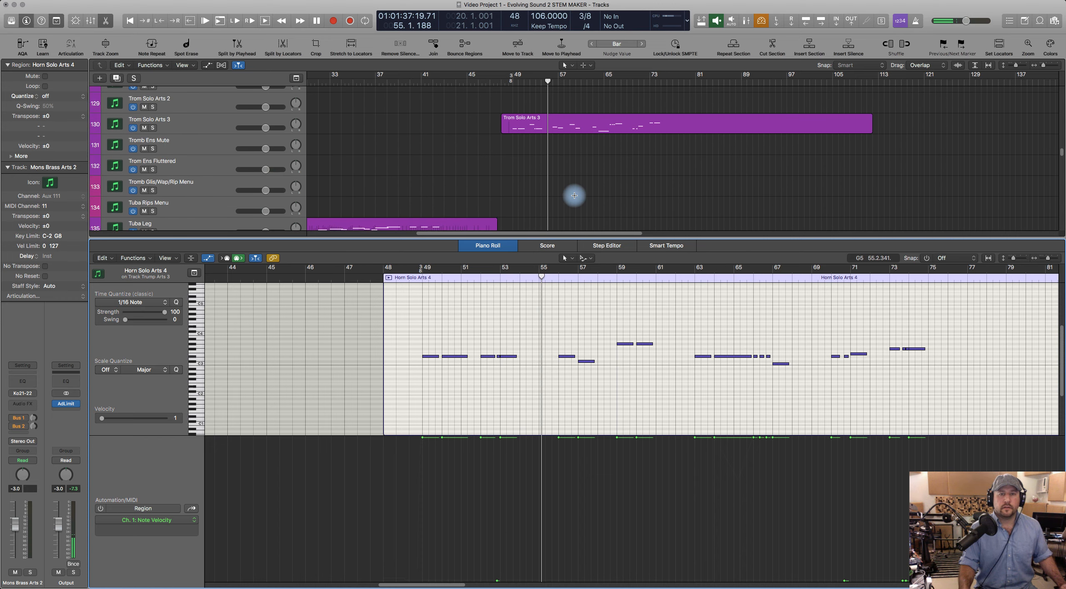
pyautogui.keyDown('shift'); pyautogui.click(523, 157); pyautogui.keyUp('shift')
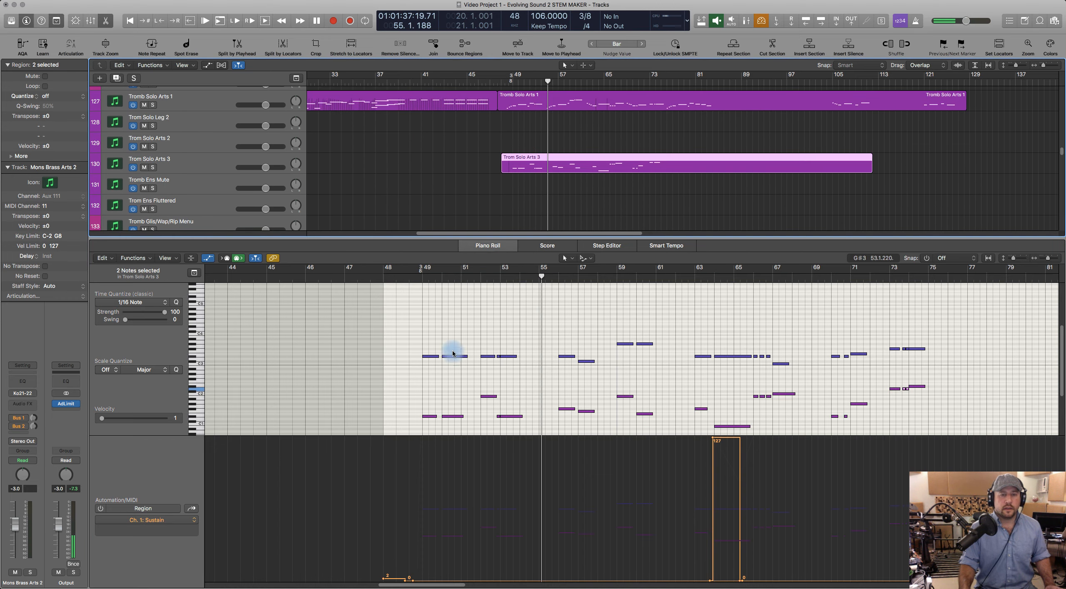
pyautogui.click(192, 511)
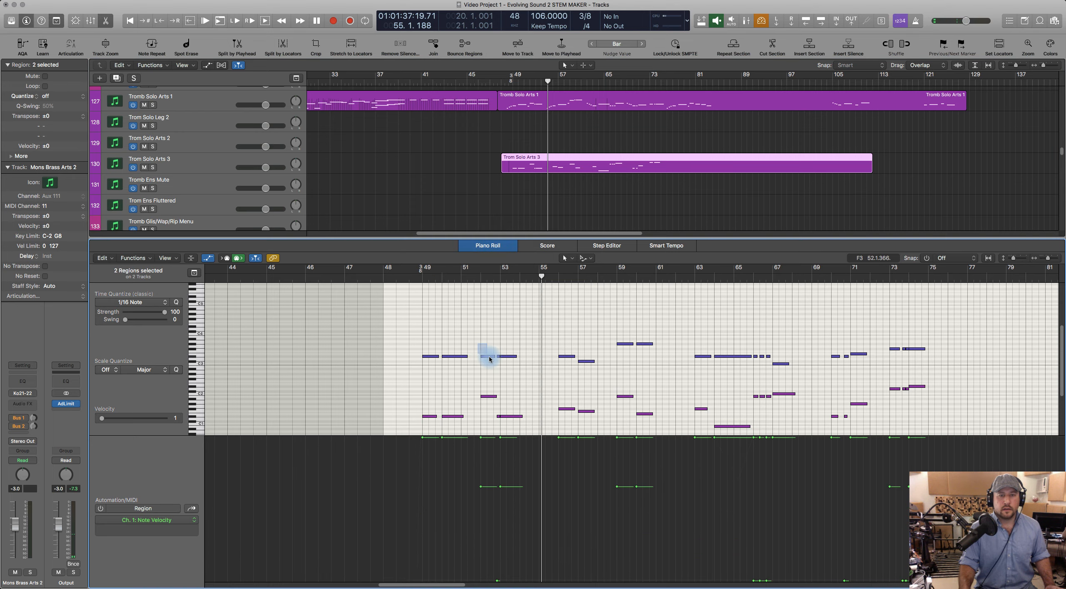
pyautogui.scroll(5, 519, 375)
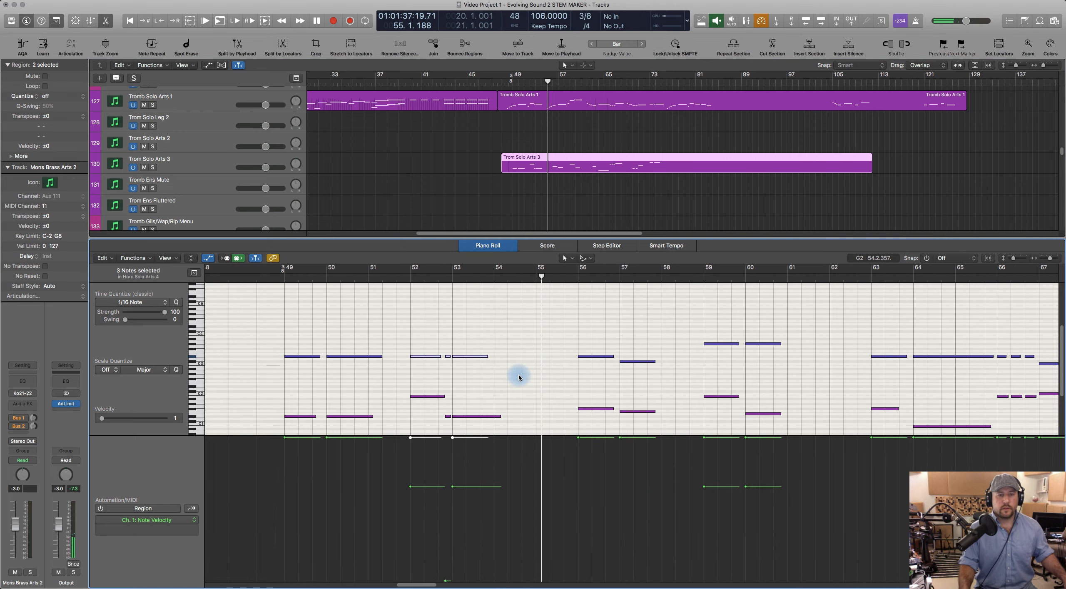
# Step: Set the velocity of the horn notes starting at bars 52 and 53 to 85, and play back from just before bar 49
pyautogui.click(464, 375)
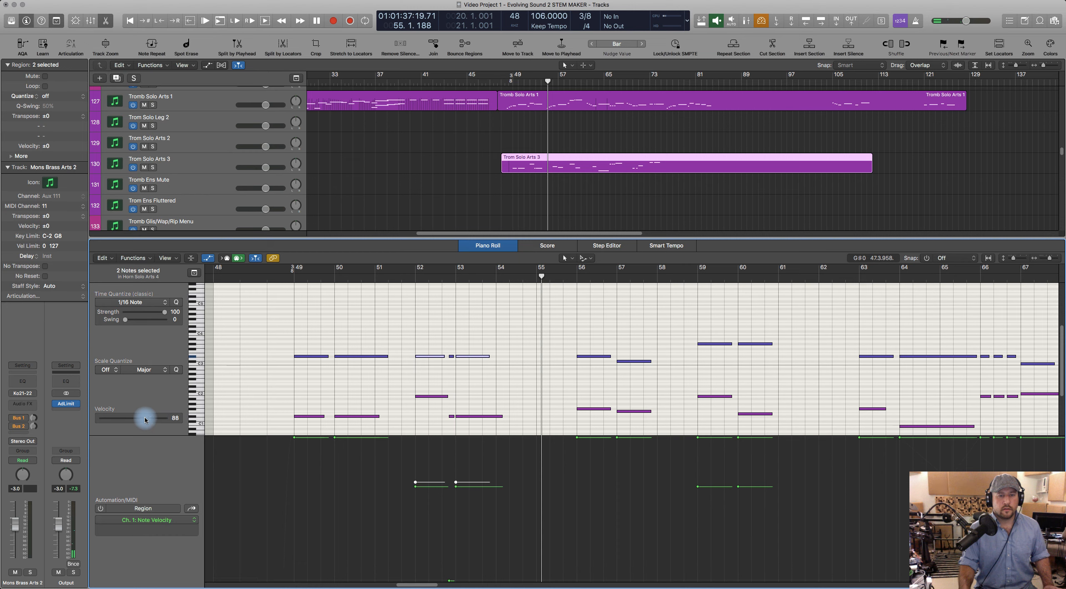
pyautogui.click(278, 279)
pyautogui.press('space')
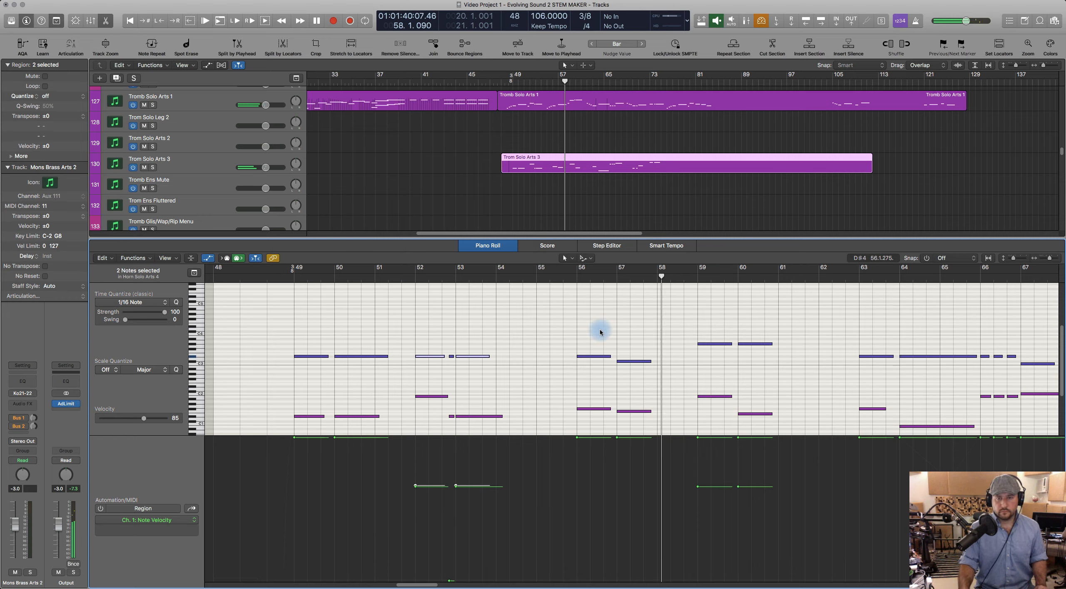
pyautogui.press('space')
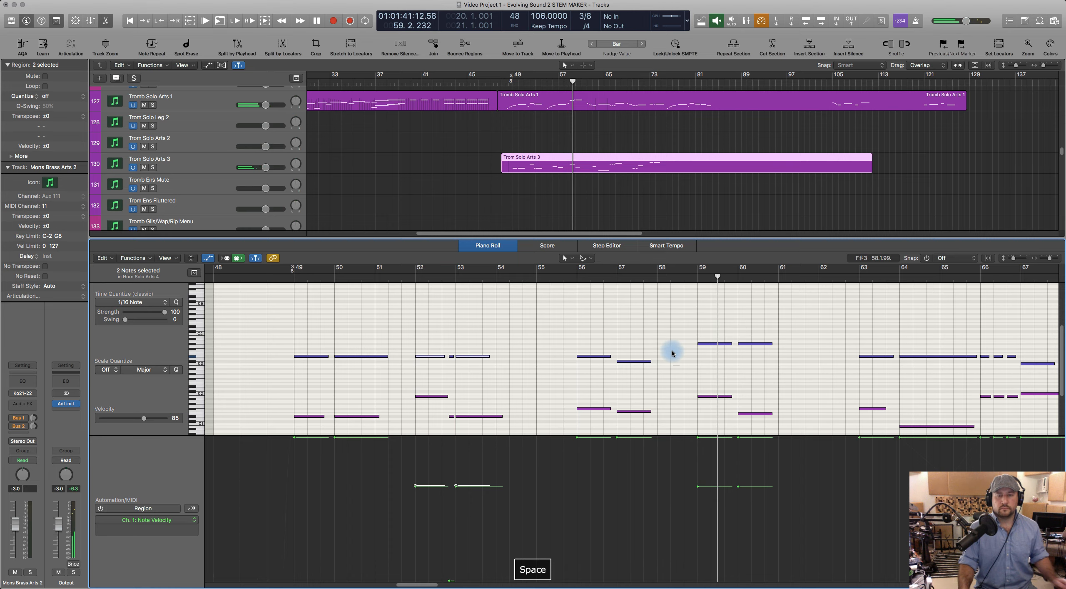
# Step: Set the velocity of the two upper horn notes at bars 59 and 60 to 85
pyautogui.hscroll(10, 661, 359)
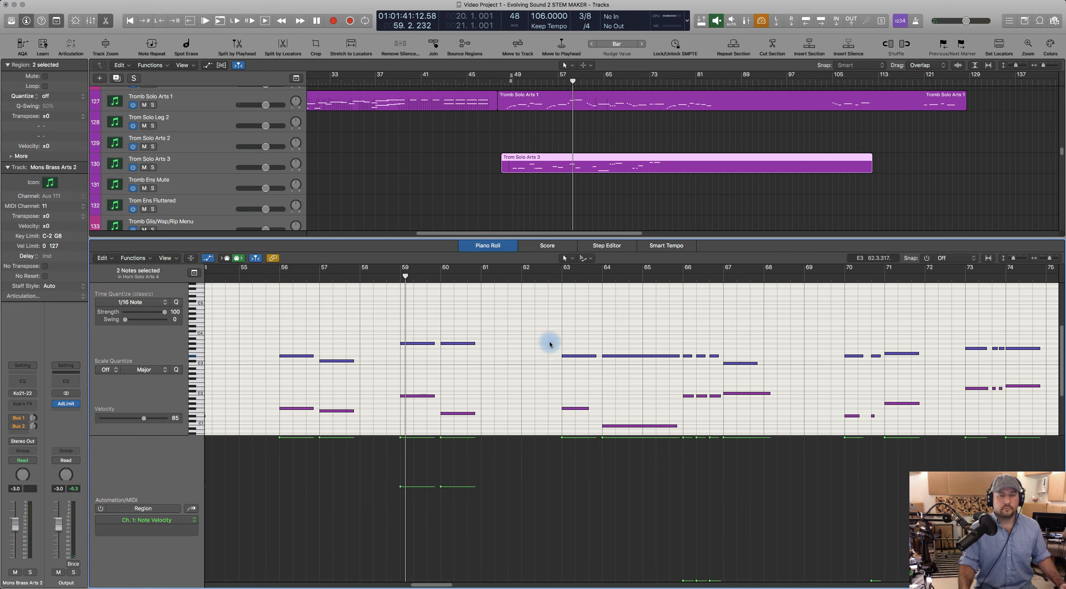
pyautogui.moveTo(436, 335); pyautogui.dragTo(510, 352)
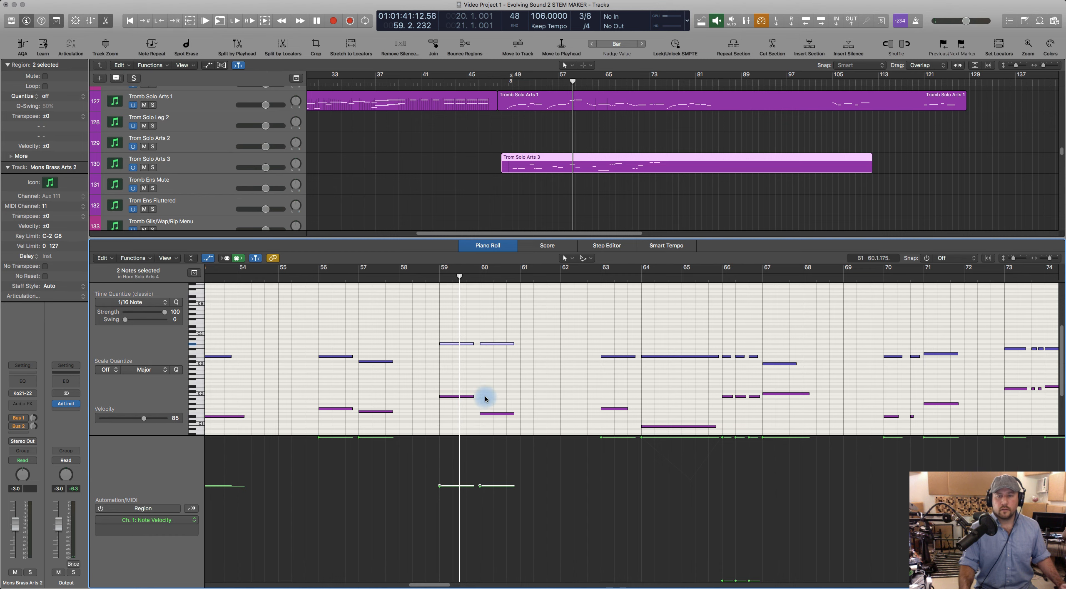
# Step: Select the three short horn notes at bar 66 and audition the passage through bar 74
pyautogui.scroll(-3, 628, 373)
pyautogui.hscroll(5, 650, 357)
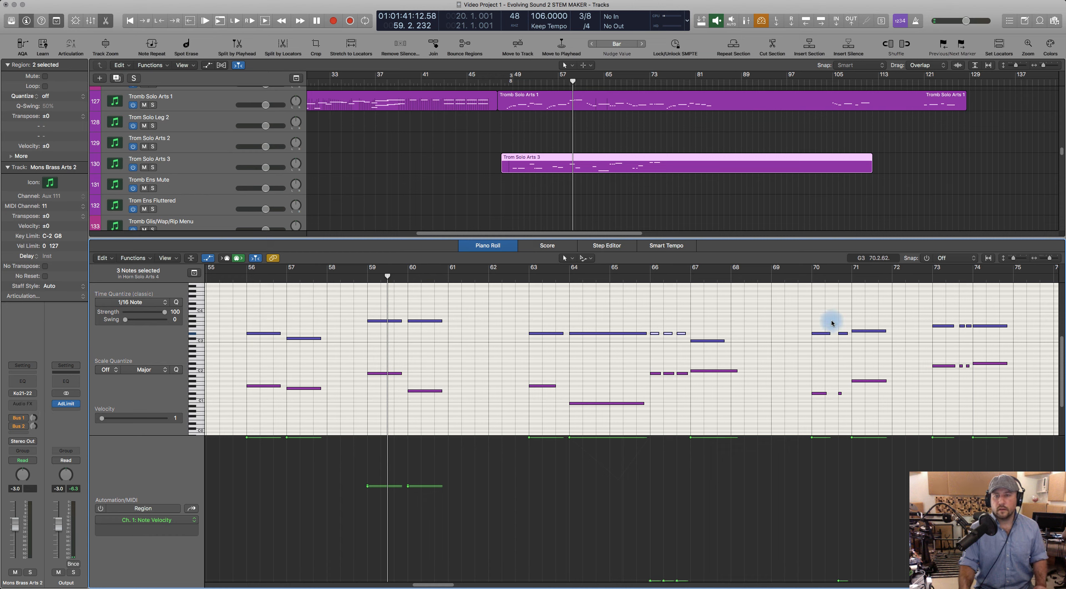
pyautogui.press('space')
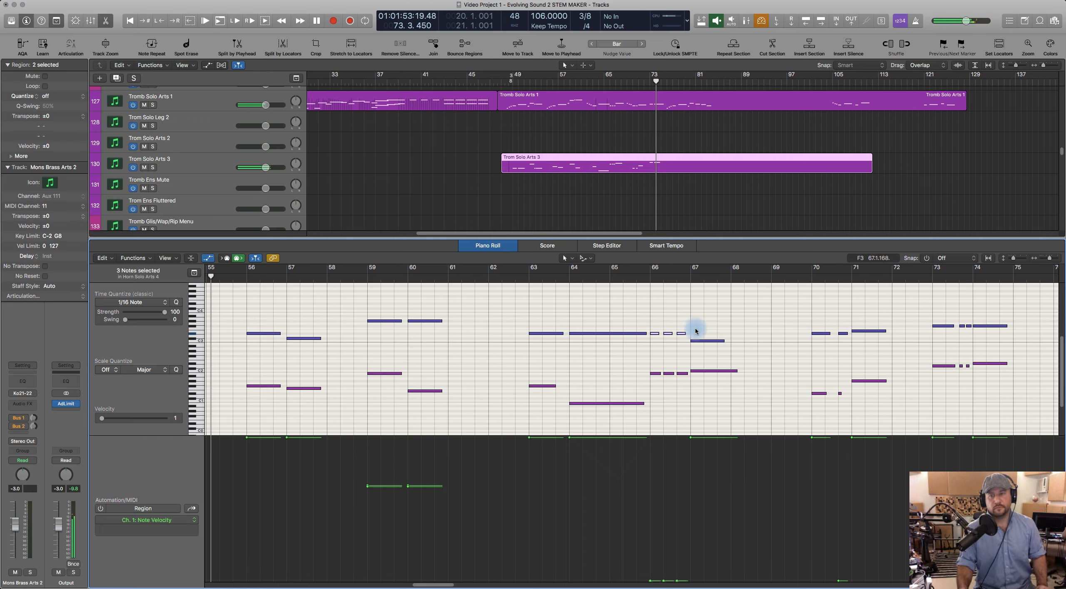
pyautogui.press('space')
pyautogui.hscroll(-10, 414, 372)
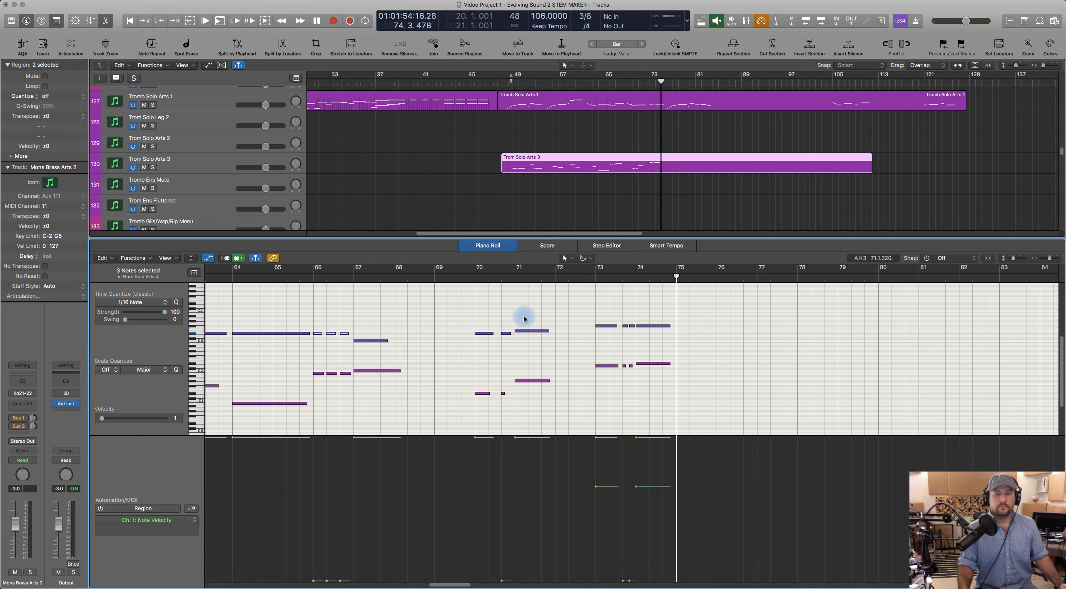
# Step: Open the Tuba Leg region on the Tuba Arts track together with the two selected regions for note editing, with the automation area hidden
pyautogui.click(488, 246)
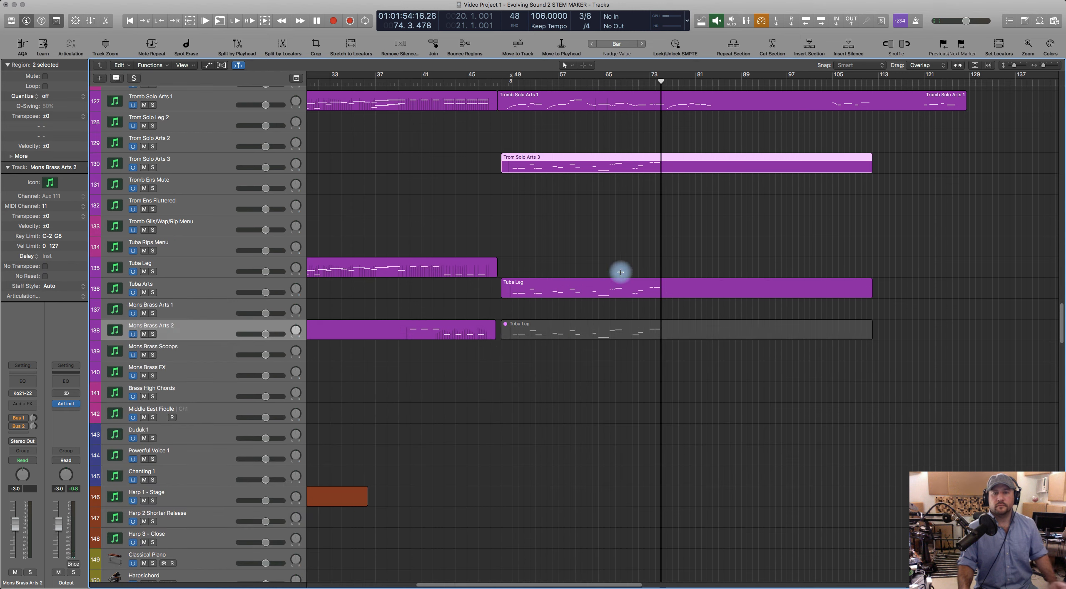
pyautogui.keyDown('shift'); pyautogui.click(620, 284); pyautogui.keyUp('shift')
pyautogui.doubleClick(617, 285)
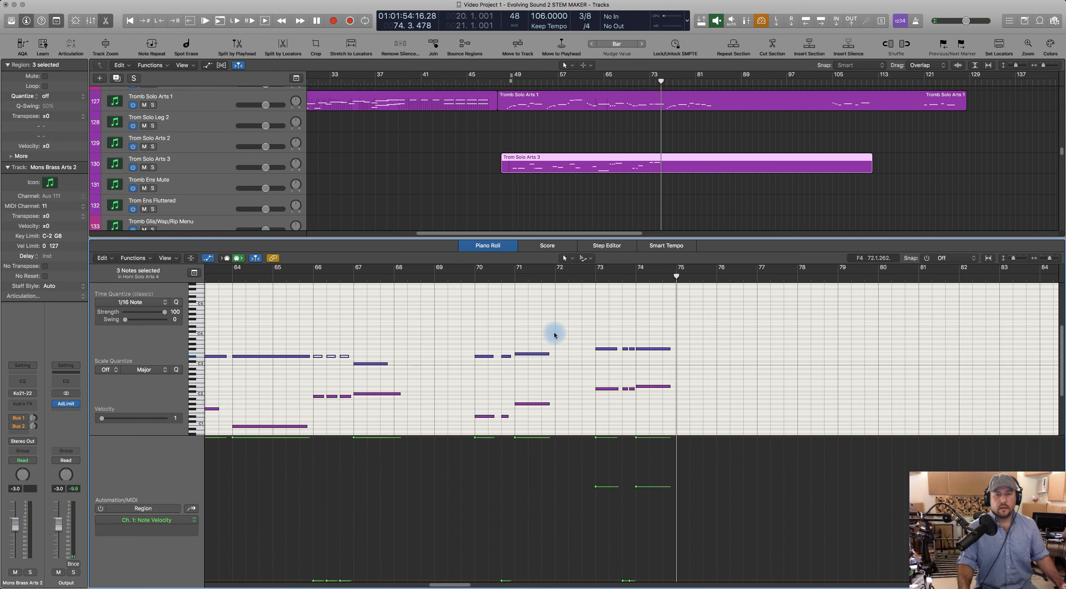
pyautogui.hscroll(-8, 541, 341)
pyautogui.press('a')
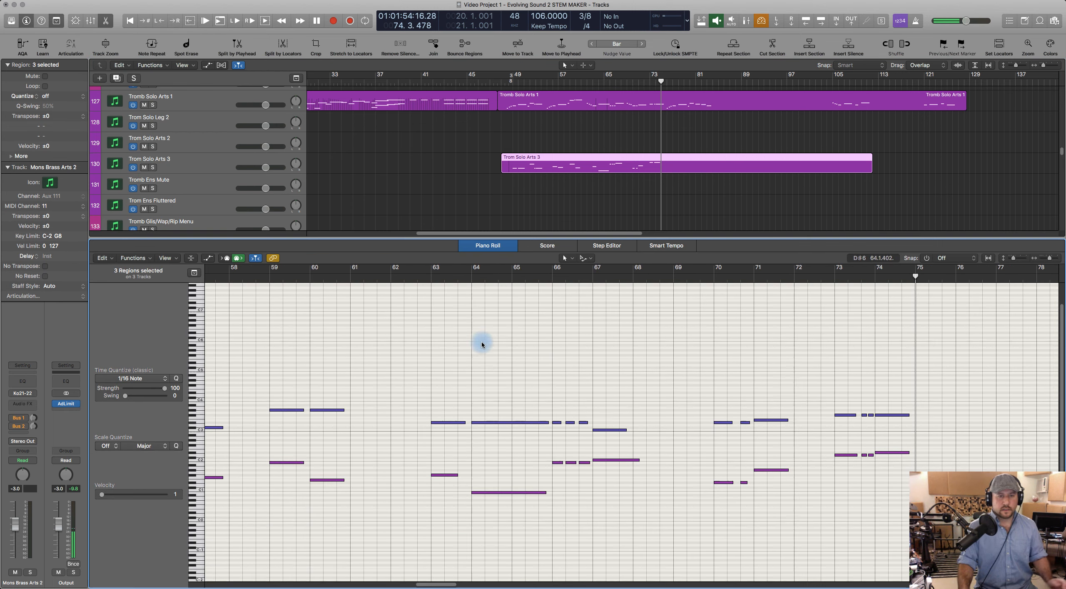
pyautogui.hscroll(-8, 473, 354)
pyautogui.hscroll(-1, 470, 365)
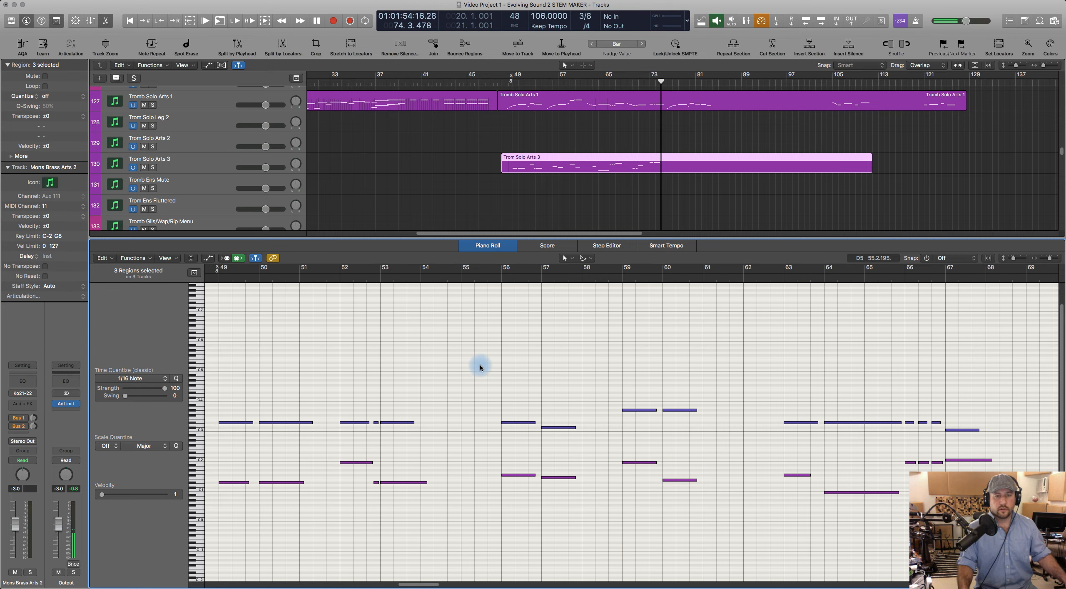
pyautogui.scroll(-3, 479, 366)
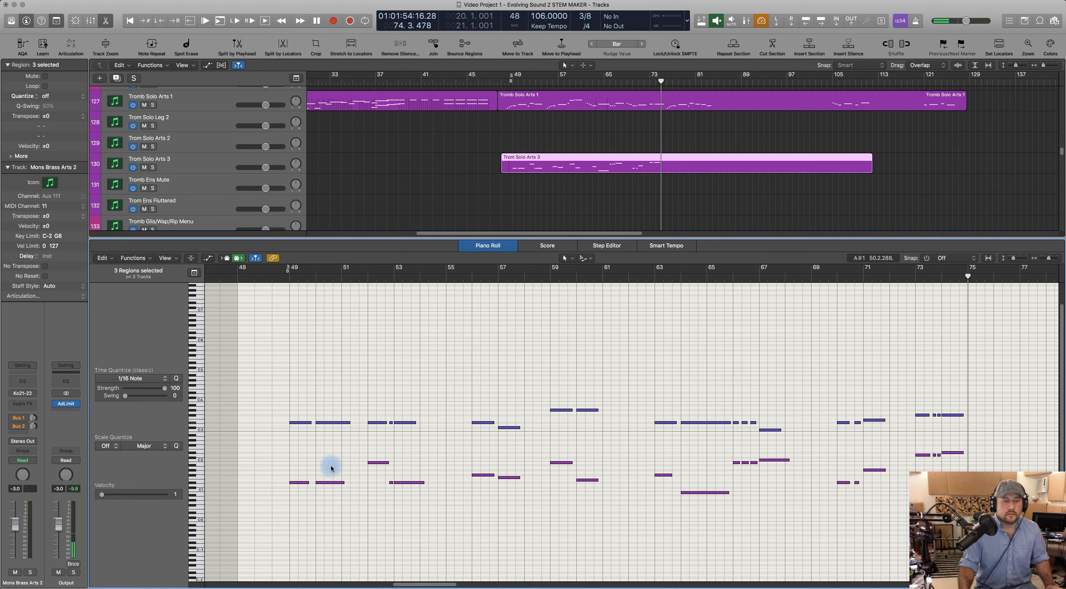
# Step: Play back from just before bar 49 and lengthen the long horn note at bar 53 to end just past bar 54
pyautogui.click(282, 279)
pyautogui.click(357, 422)
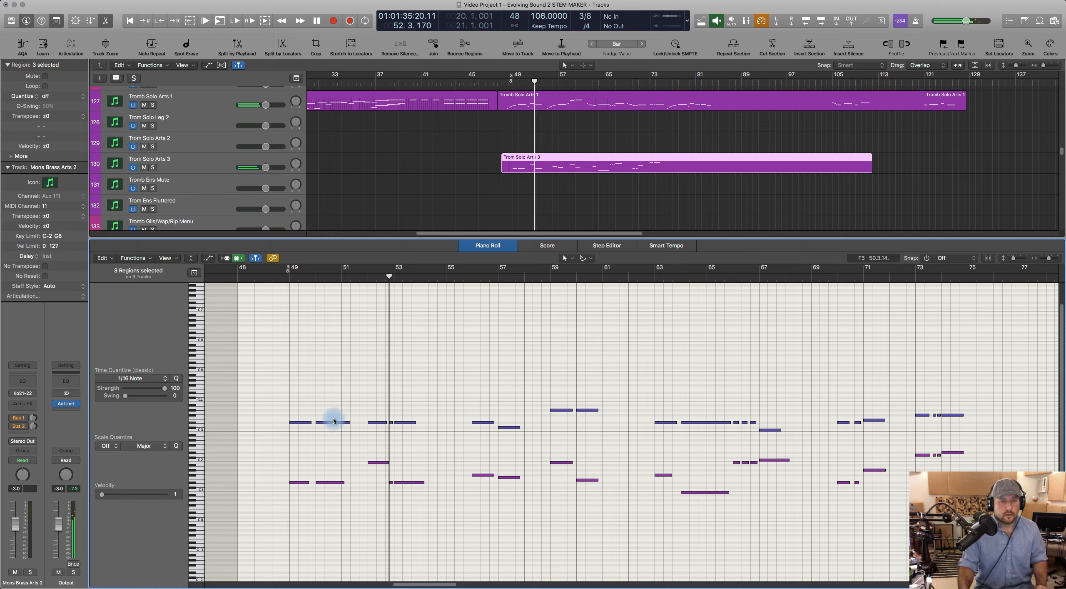
pyautogui.press('space')
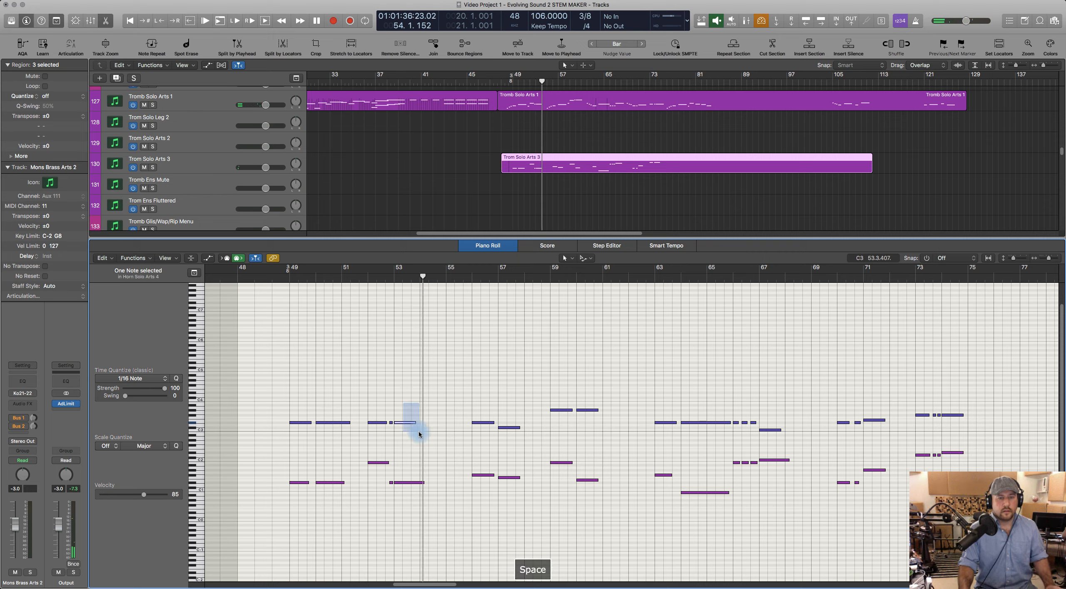
pyautogui.moveTo(413, 423); pyautogui.dragTo(425, 423)
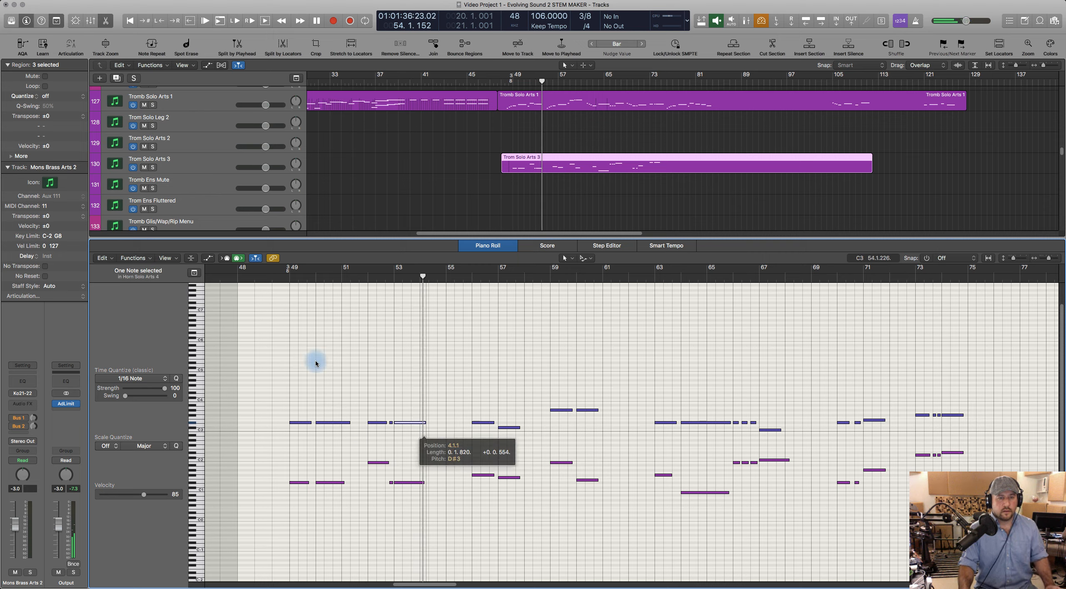
# Step: Replay the opening through bar 58, select the two horn notes at bars 56 and 57, and show the note velocity lane
pyautogui.click(281, 279)
pyautogui.press('space')
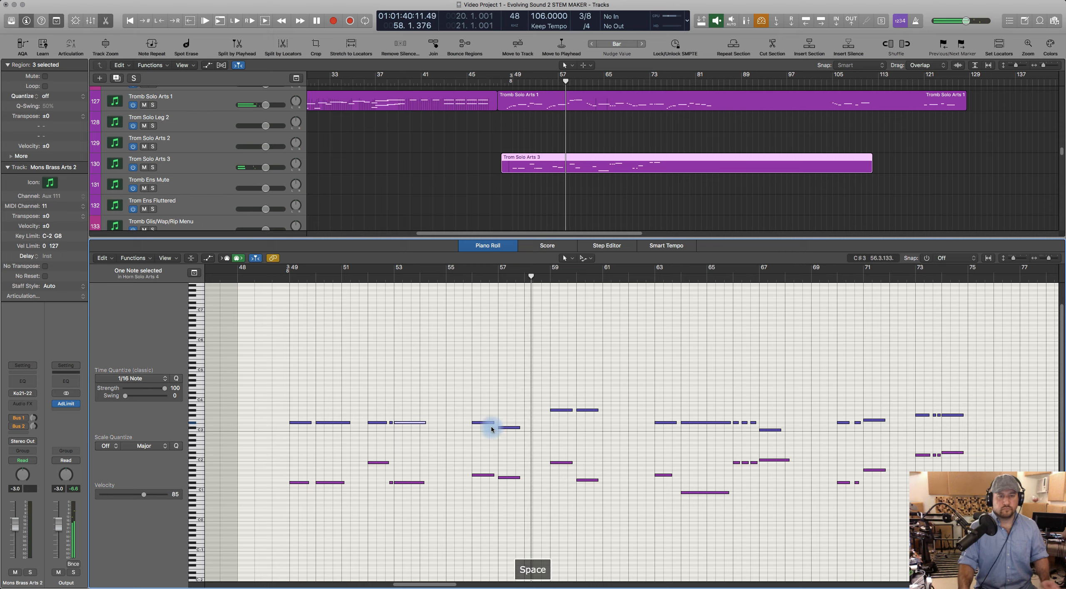
pyautogui.moveTo(476, 413); pyautogui.dragTo(519, 437)
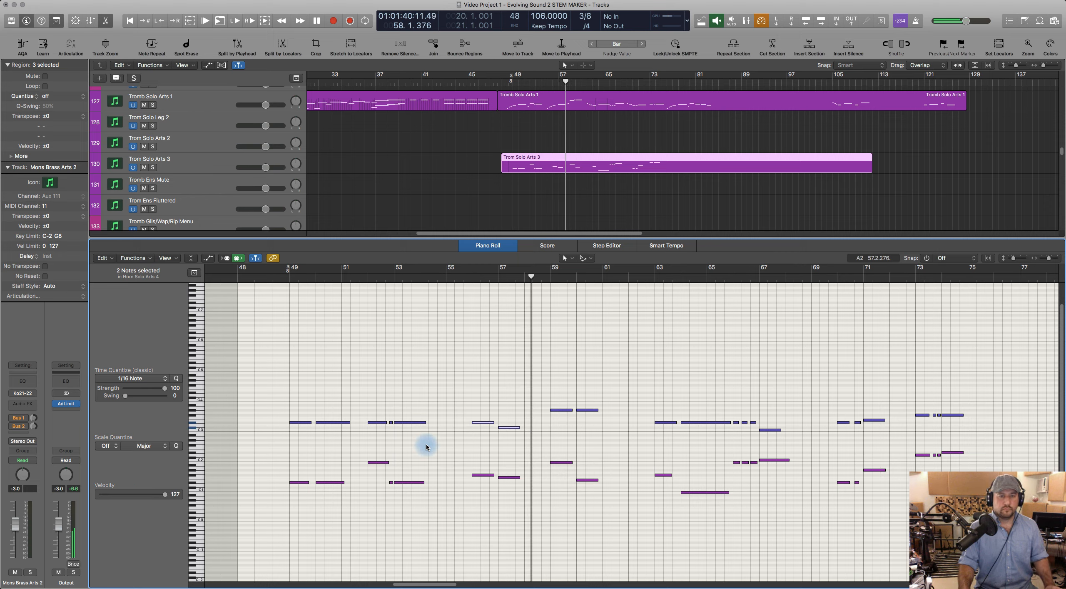
pyautogui.press('a')
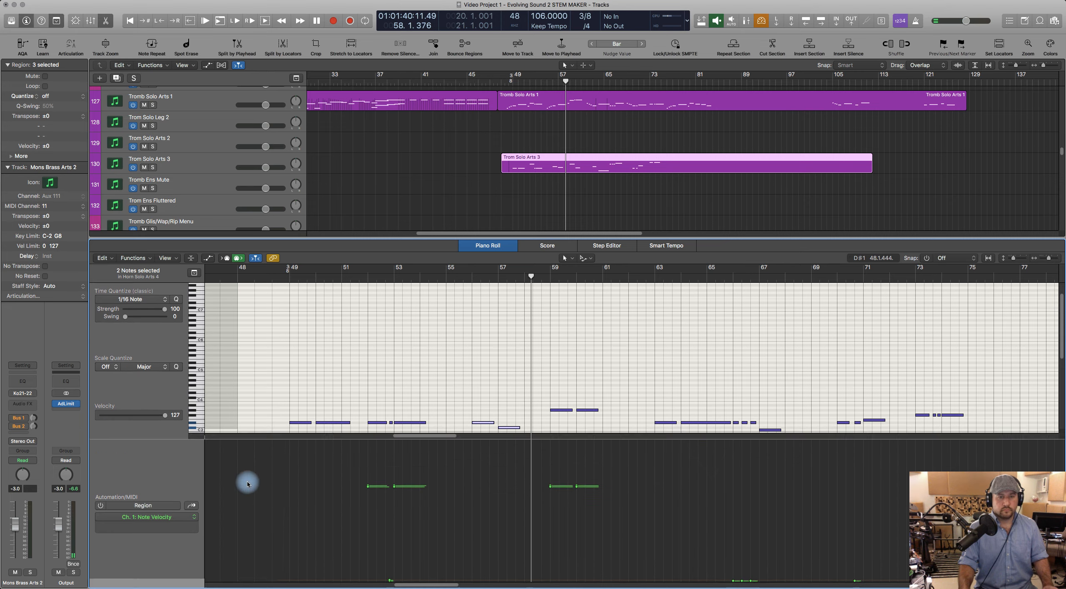
pyautogui.scroll(-5, 366, 416)
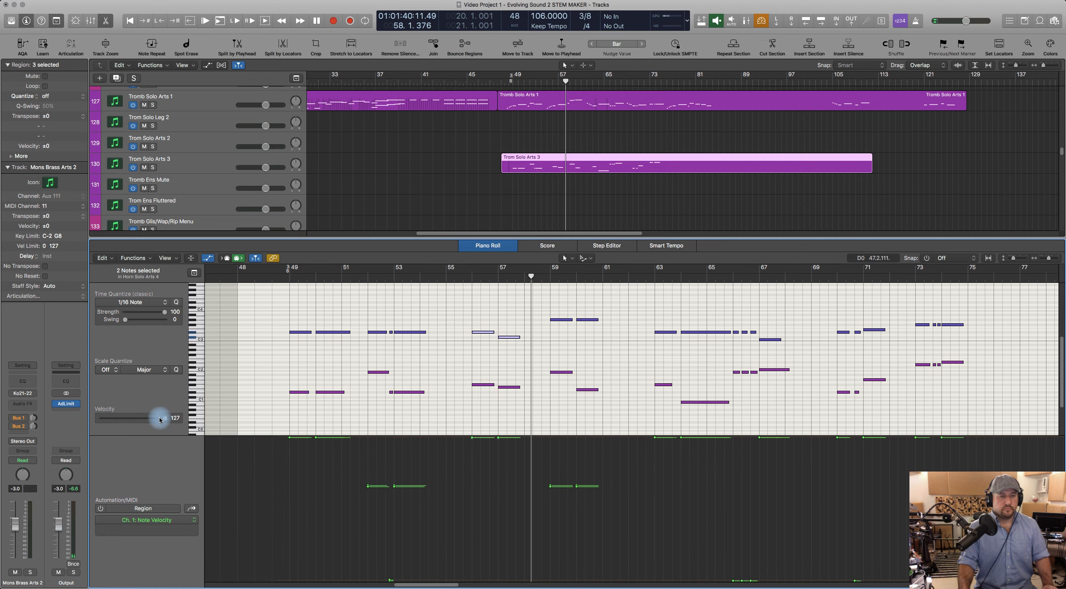
# Step: Try velocities of 97, 79 and 48 on the horn notes at bars 56 and 57, auditioning each from bar 55
pyautogui.click(459, 276)
pyautogui.press('space')
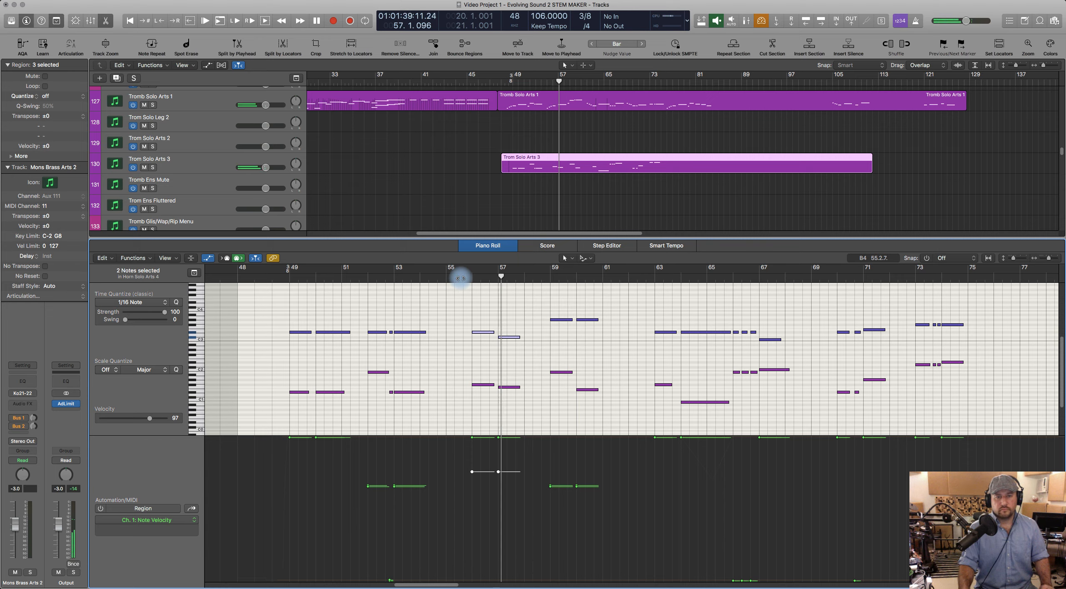
pyautogui.press('space')
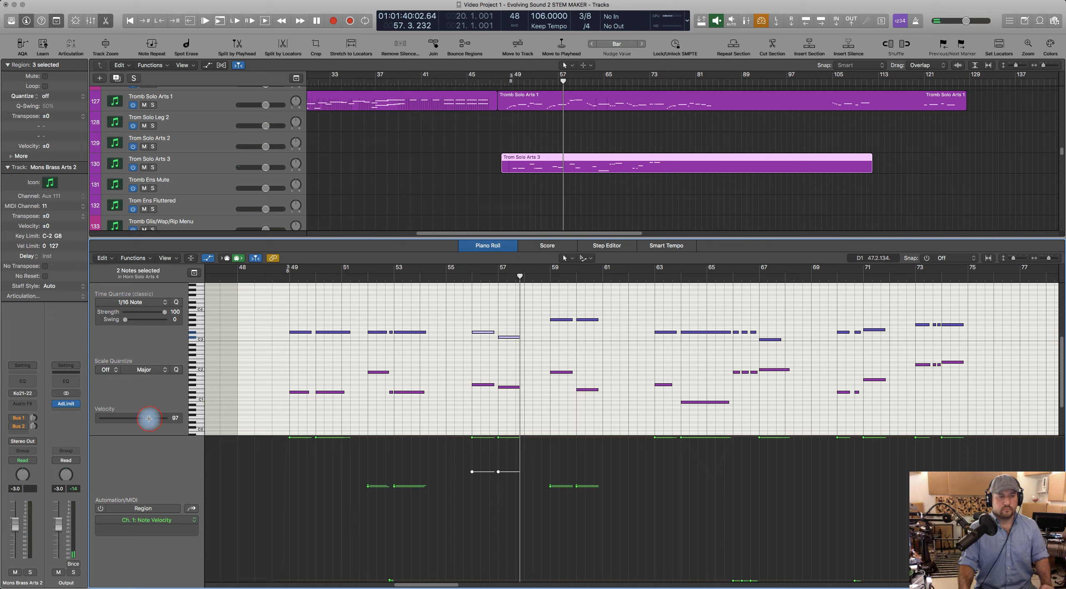
pyautogui.click(460, 277)
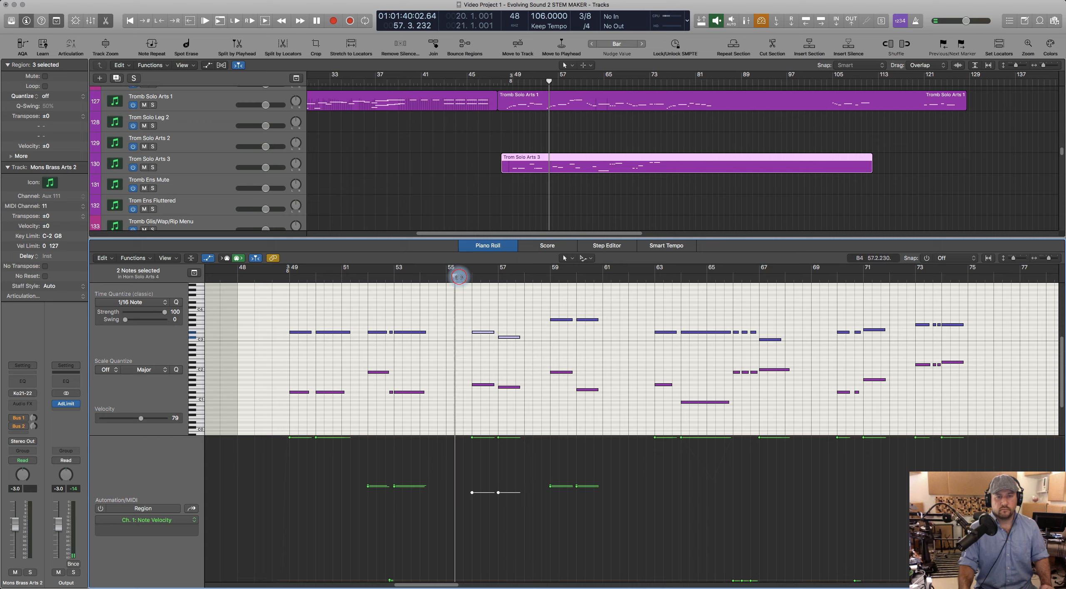
pyautogui.press('space')
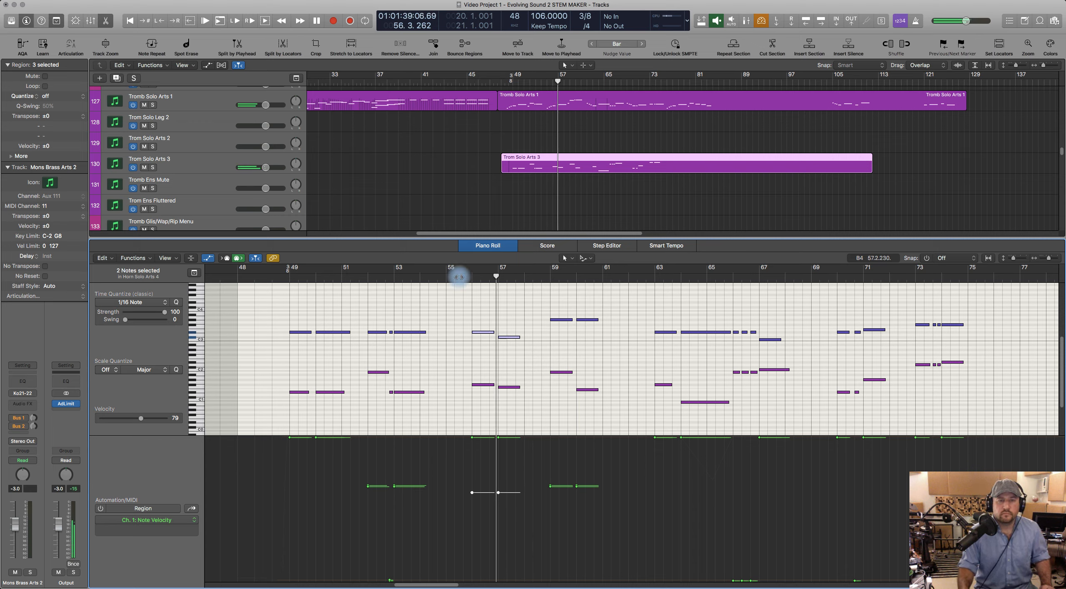
pyautogui.press('space')
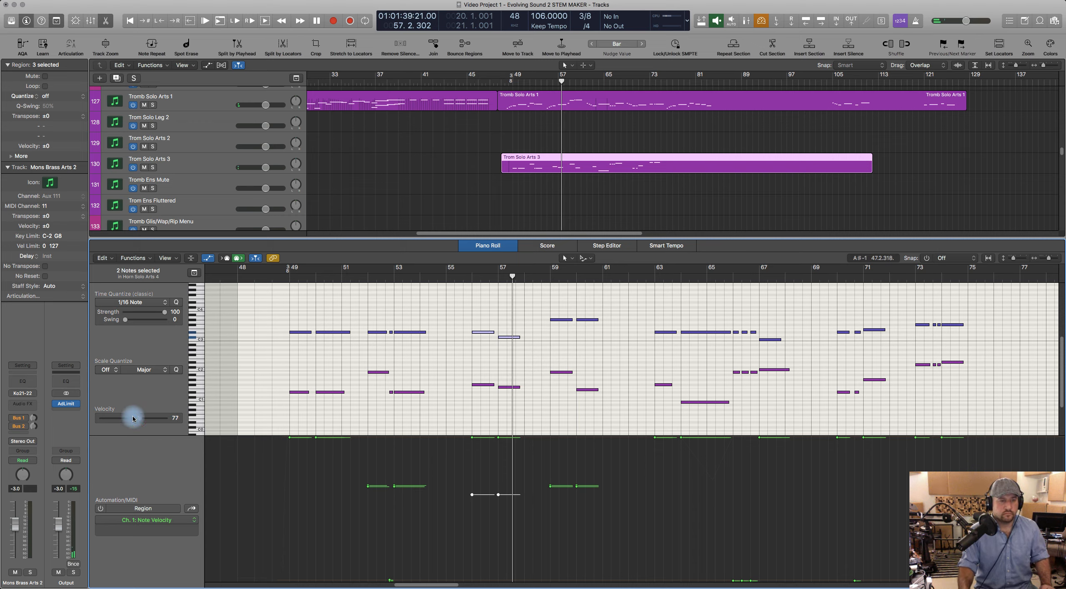
pyautogui.click(463, 279)
pyautogui.press('space')
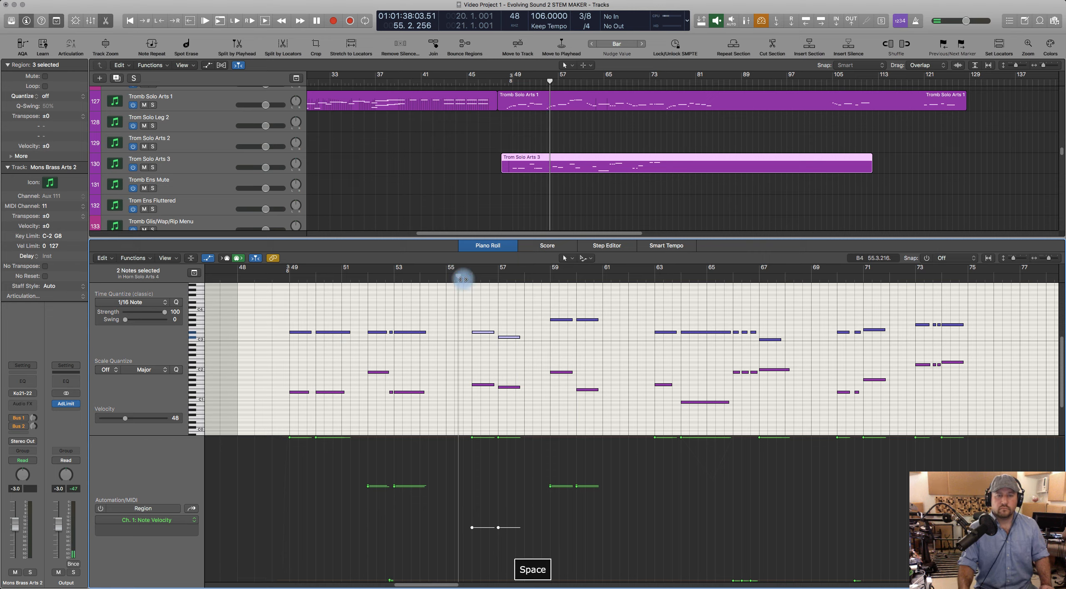
pyautogui.press('space')
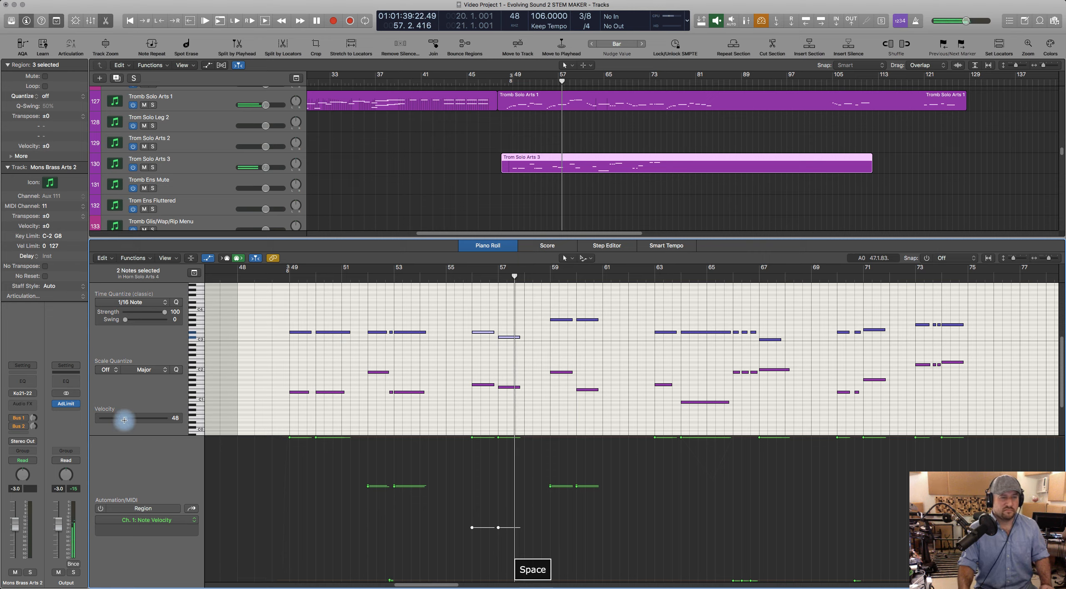
# Step: Set the velocity of the horn notes at bars 56 and 57 to 127 and audition them from bar 55
pyautogui.moveTo(123, 419); pyautogui.dragTo(180, 419)
pyautogui.click(463, 279)
pyautogui.press('space')
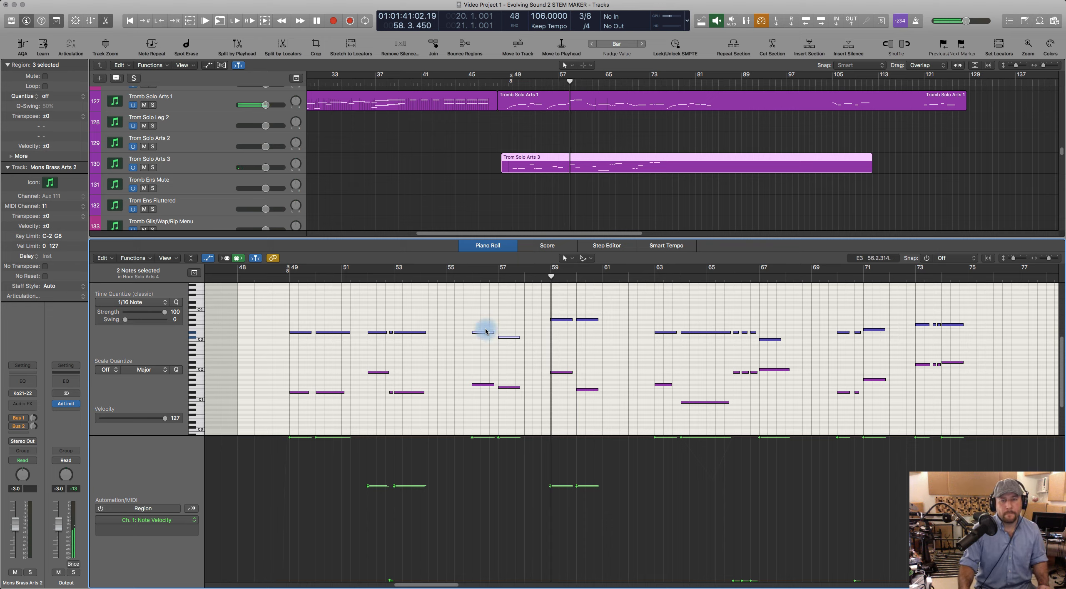
pyautogui.press('space')
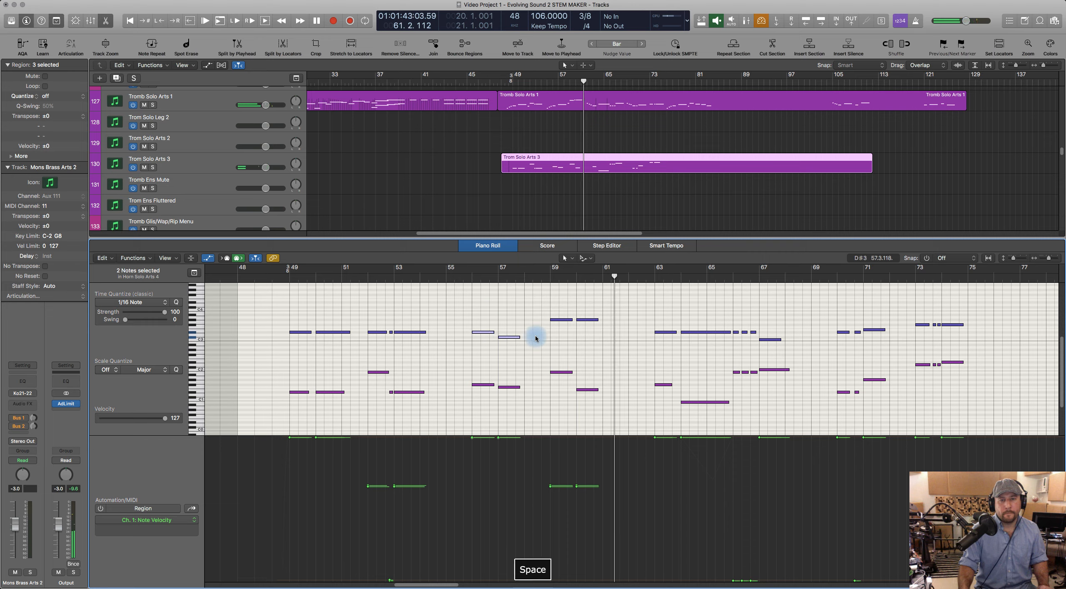
# Step: Play back the three parts from just before bar 59 to bar 72
pyautogui.click(547, 278)
pyautogui.press('space')
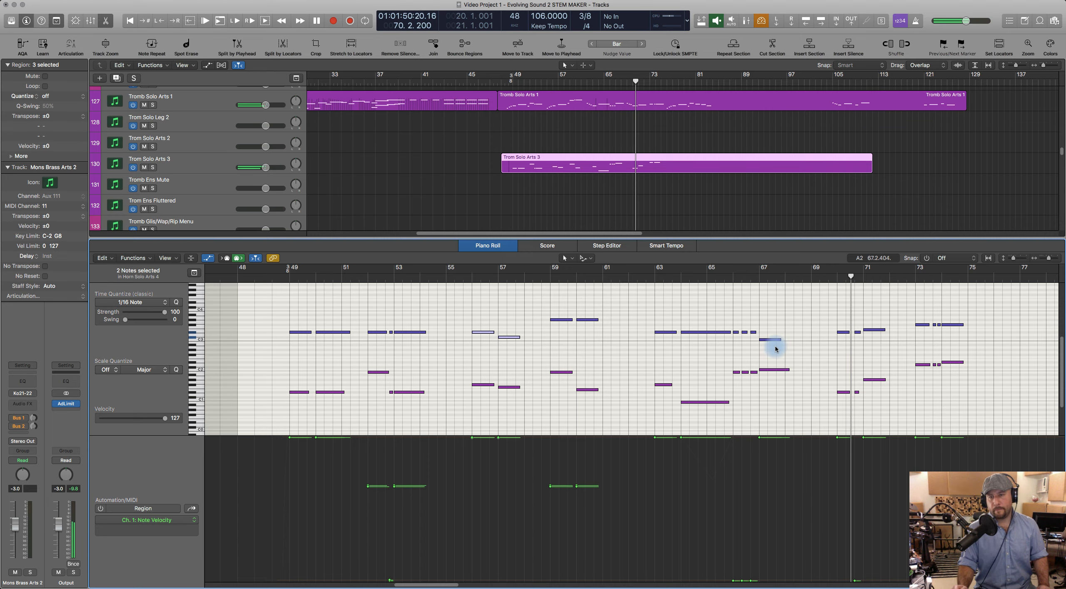
pyautogui.press('space')
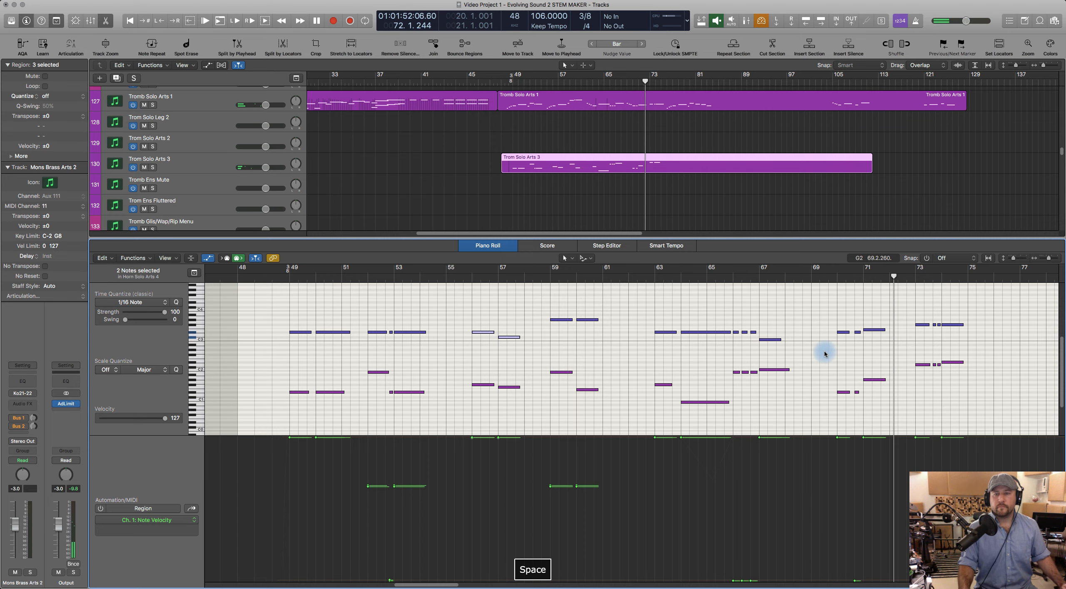
# Step: Set the velocity of the first note at bar 70 in all three regions to 95 and audition it from bar 69
pyautogui.hscroll(5, 825, 352)
pyautogui.moveTo(630, 319); pyautogui.dragTo(662, 399)
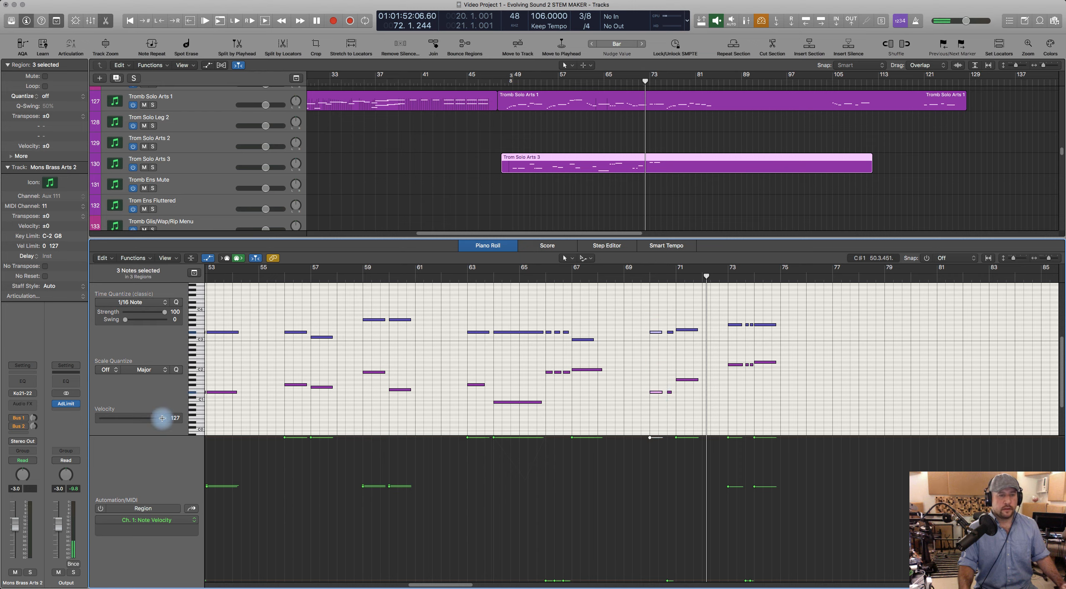
pyautogui.moveTo(151, 417); pyautogui.dragTo(149, 418)
pyautogui.click(637, 280)
pyautogui.press('space')
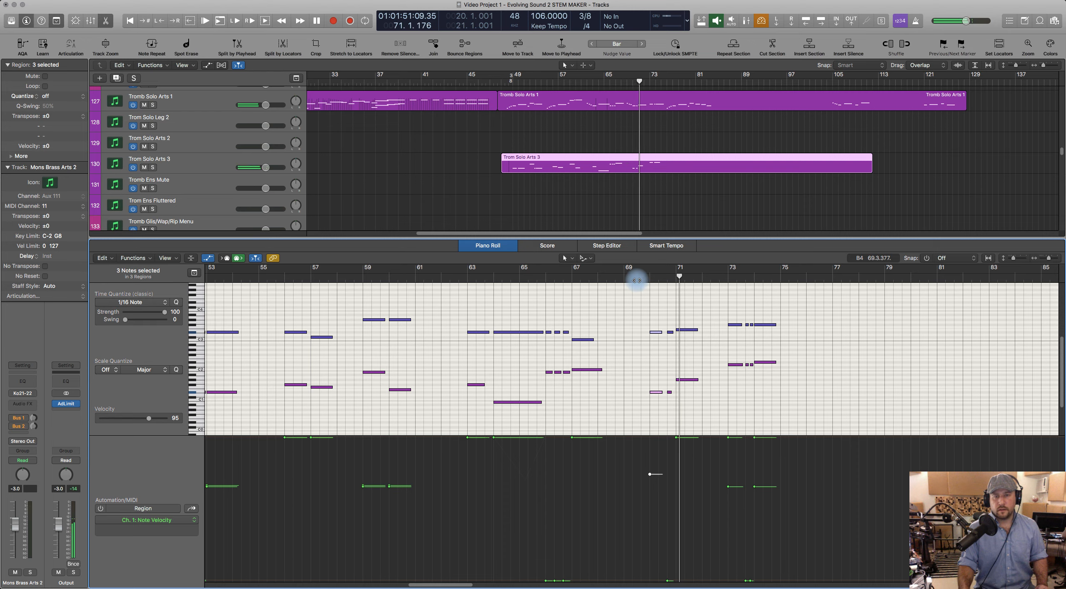
pyautogui.press('space')
# Step: Lengthen the bar 71 note in all three regions to end just past bar 72, and play back from bar 69 through bar 74
pyautogui.click(702, 402)
pyautogui.moveTo(695, 339)
pyautogui.mouseDown()
pyautogui.moveTo(690, 322)
pyautogui.moveTo(708, 330)
pyautogui.mouseUp()
pyautogui.click(634, 278)
pyautogui.press('space')
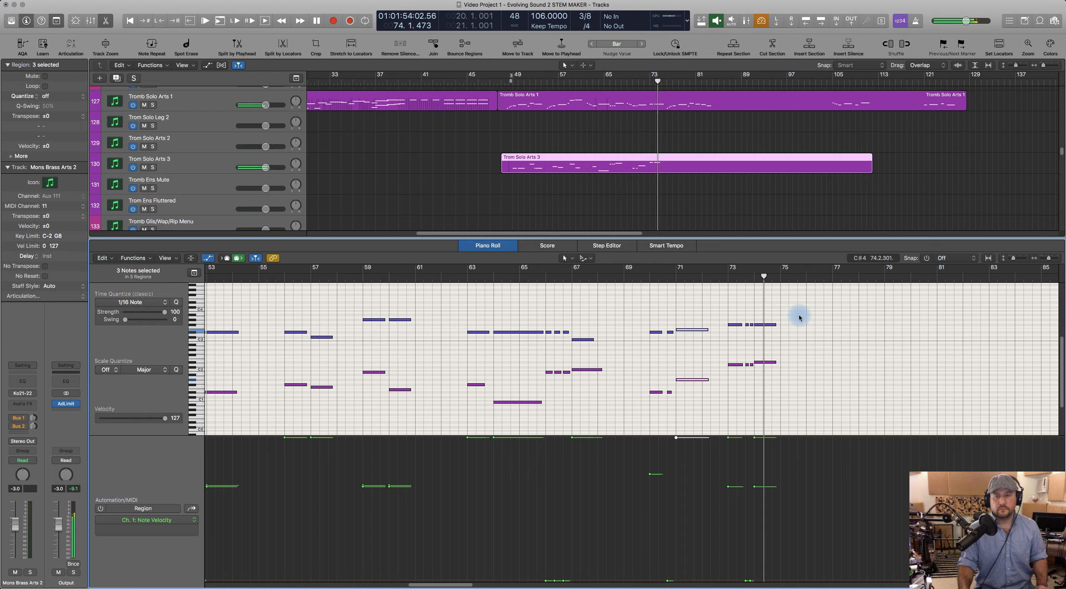
pyautogui.press('space')
# Step: Set the velocity of the first horn note at bar 73 to 83 and audition it from just before that bar
pyautogui.moveTo(734, 330); pyautogui.dragTo(735, 332)
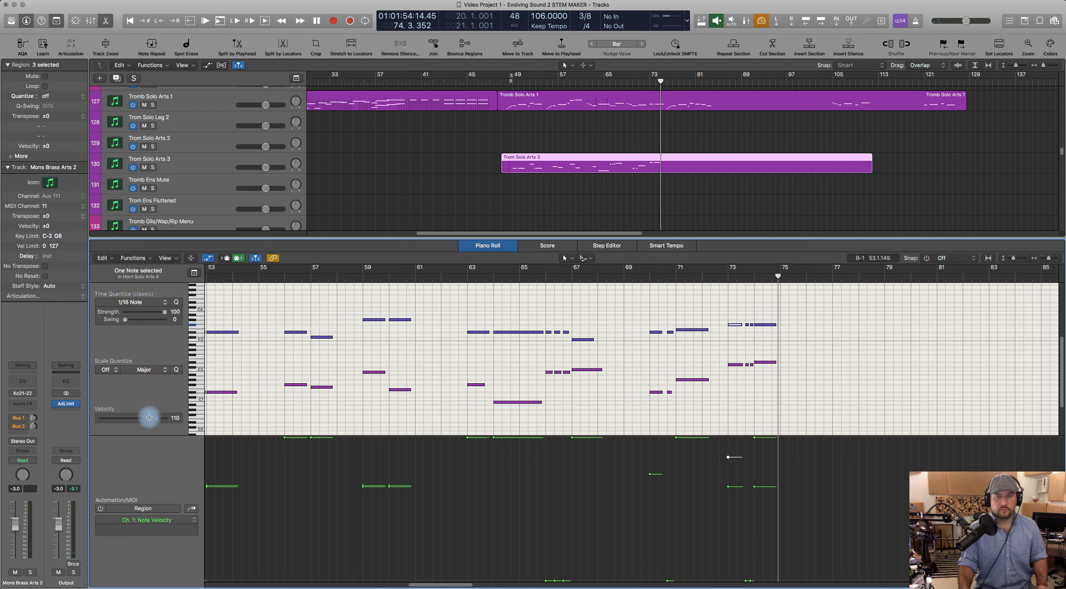
pyautogui.click(720, 277)
pyautogui.press('space')
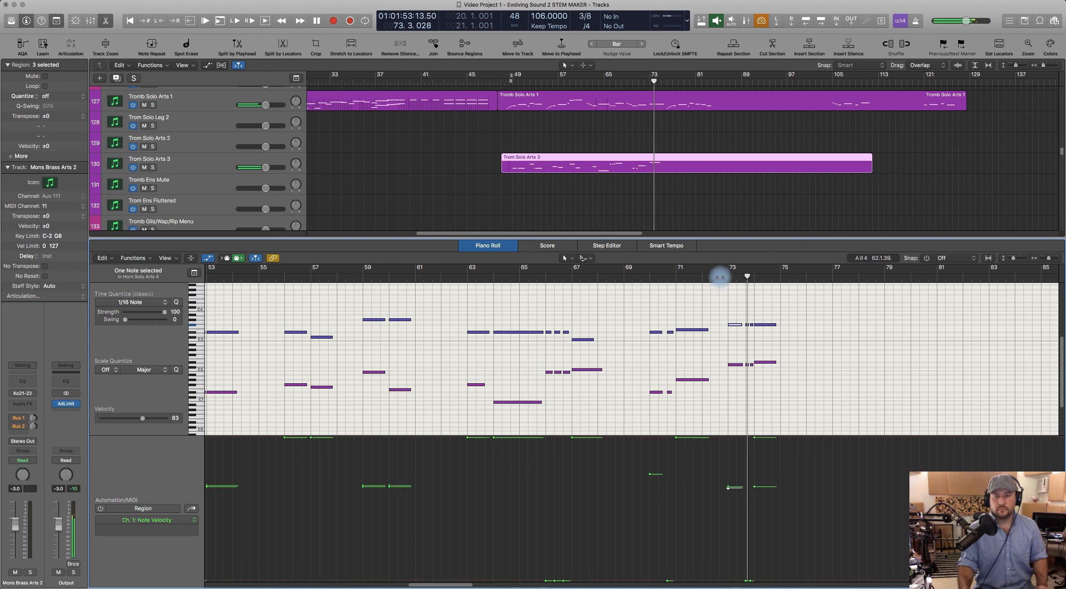
pyautogui.press('space')
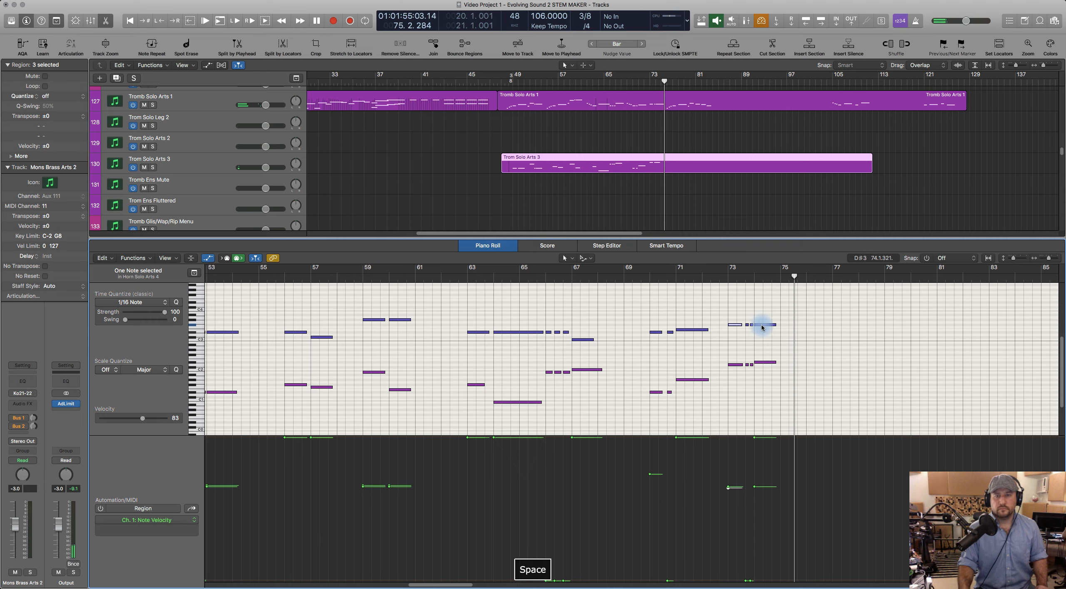
# Step: Close the note editor and play back the full arrangement from bar 48 through bar 74
pyautogui.click(495, 250)
pyautogui.scroll(-10, 554, 350)
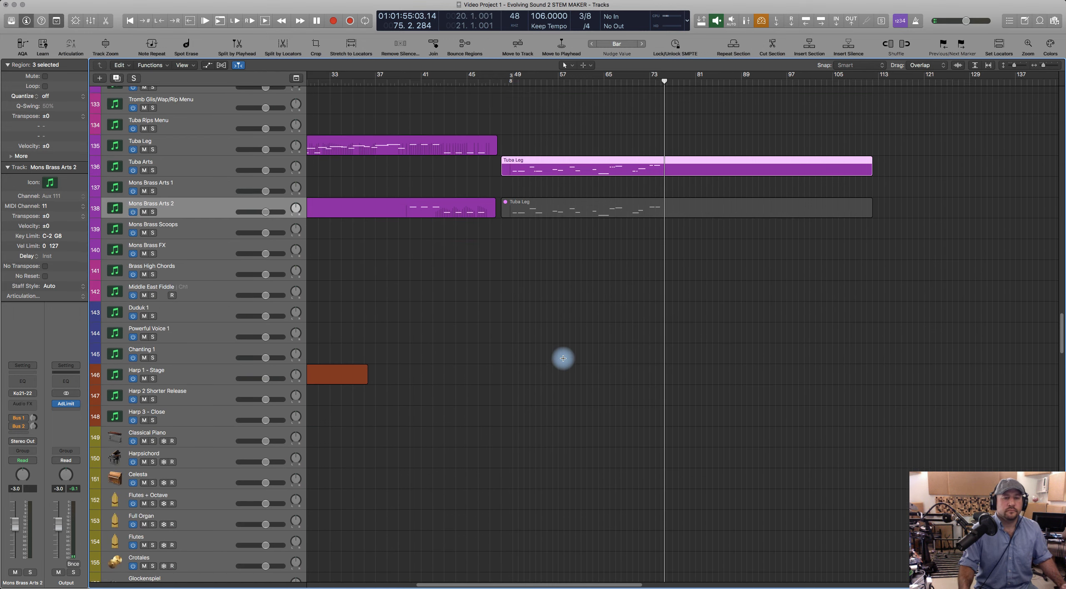
pyautogui.click(500, 83)
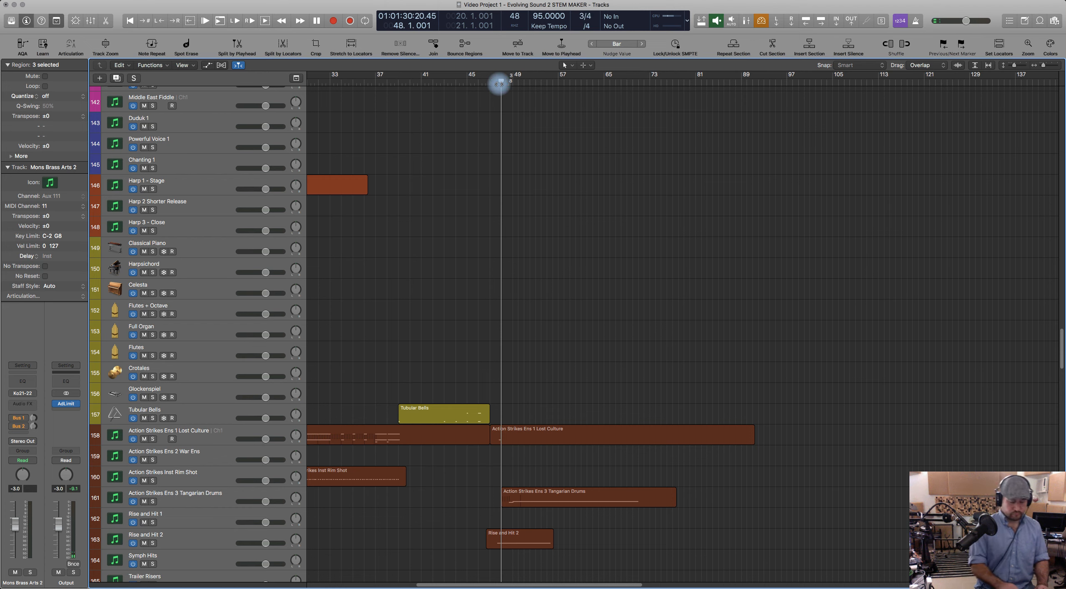
pyautogui.press('space')
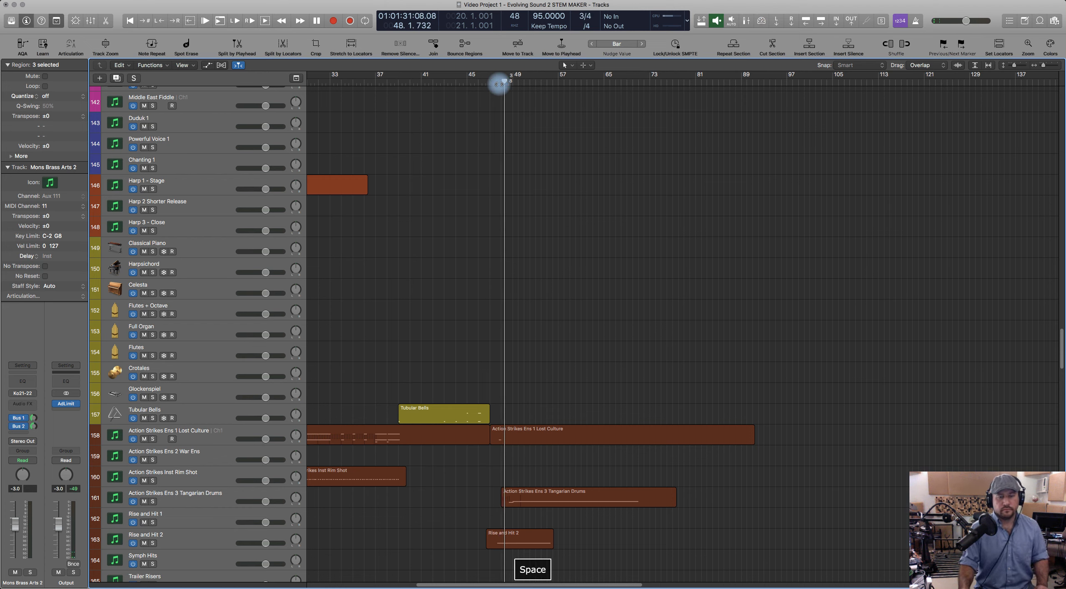
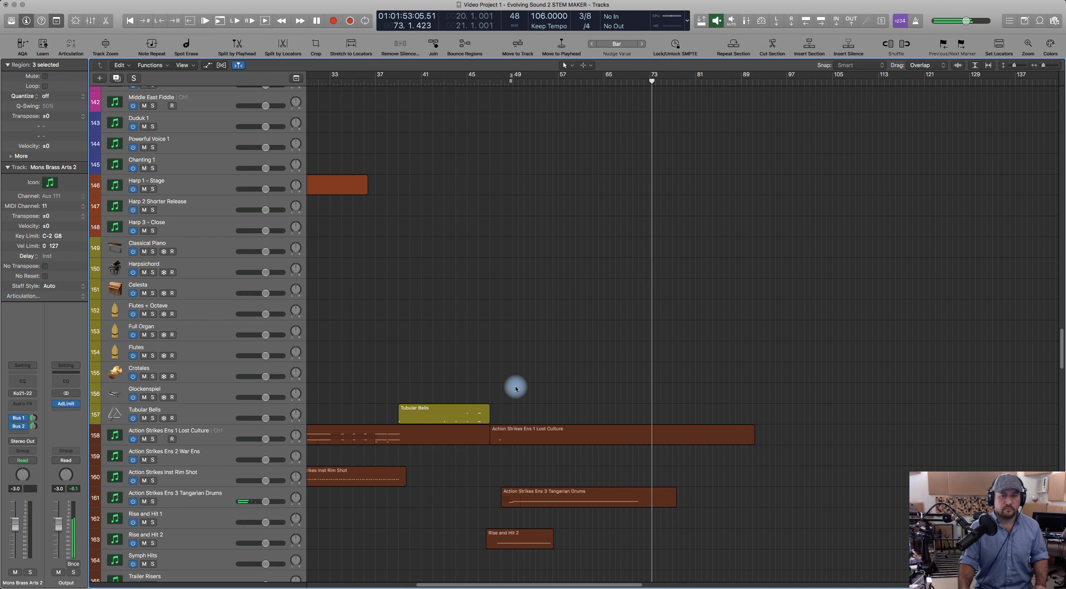
pyautogui.press('space')
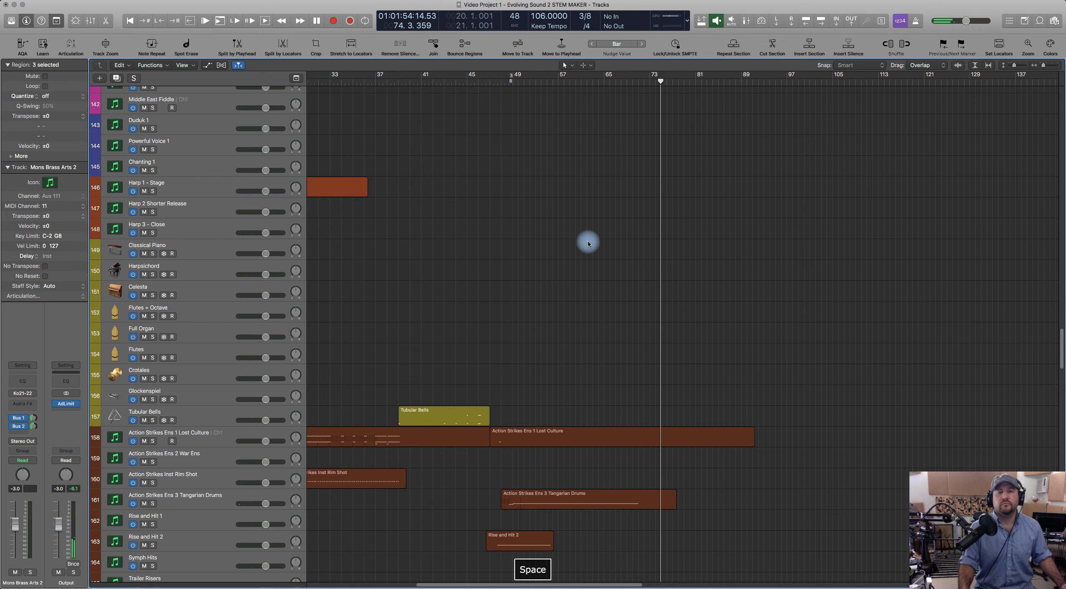
# Step: Open the Tromb Solo Arts 1 region's notes, audition them from bar 59 to bar 61, and check the long note at bar 60
pyautogui.scroll(10, 585, 241)
pyautogui.scroll(2, 587, 262)
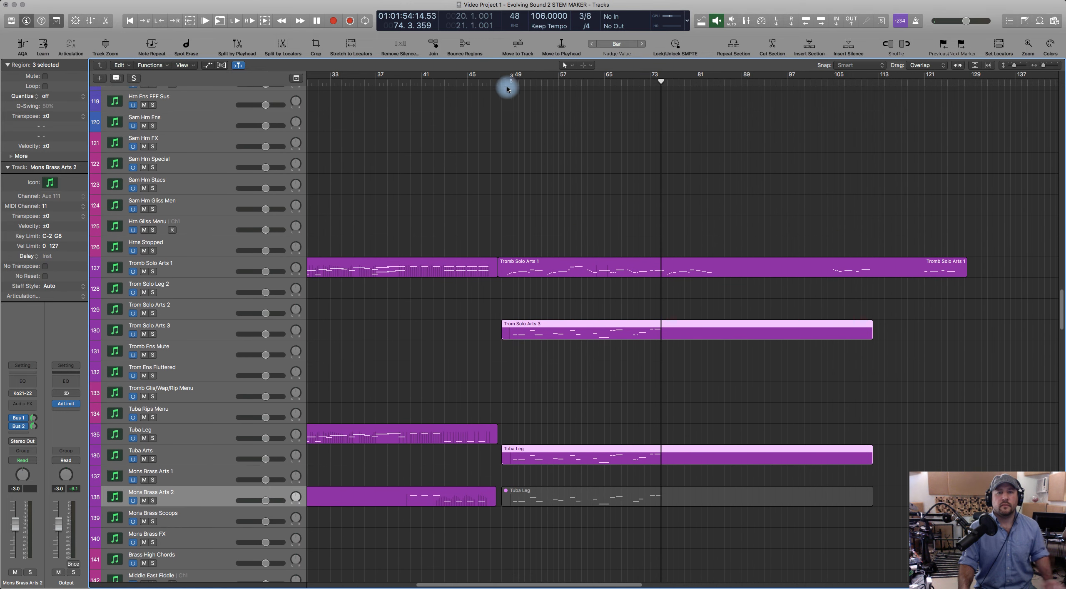
pyautogui.click(505, 82)
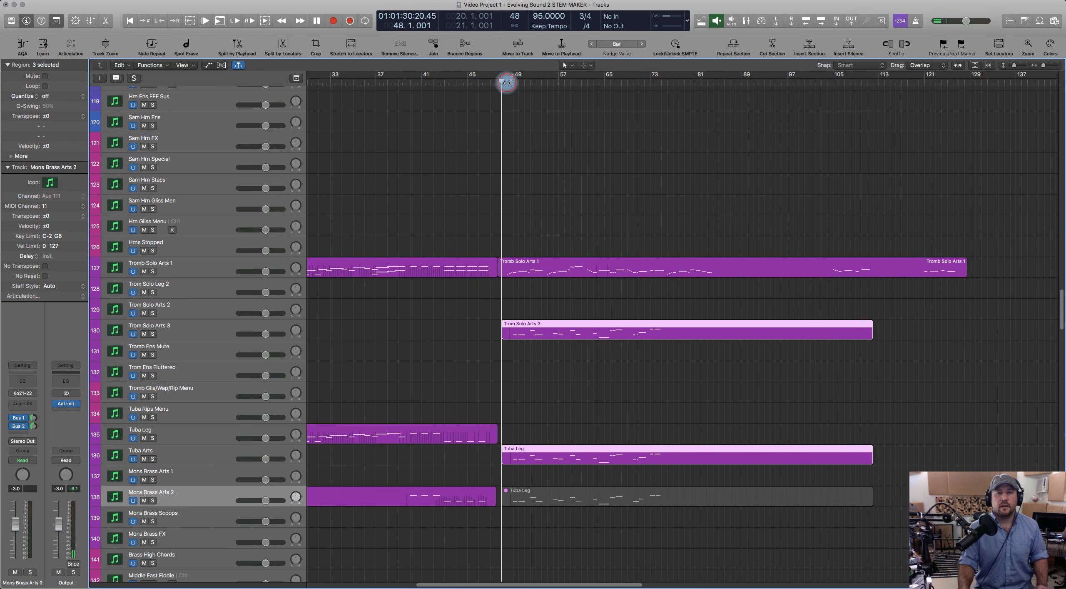
pyautogui.click(576, 263)
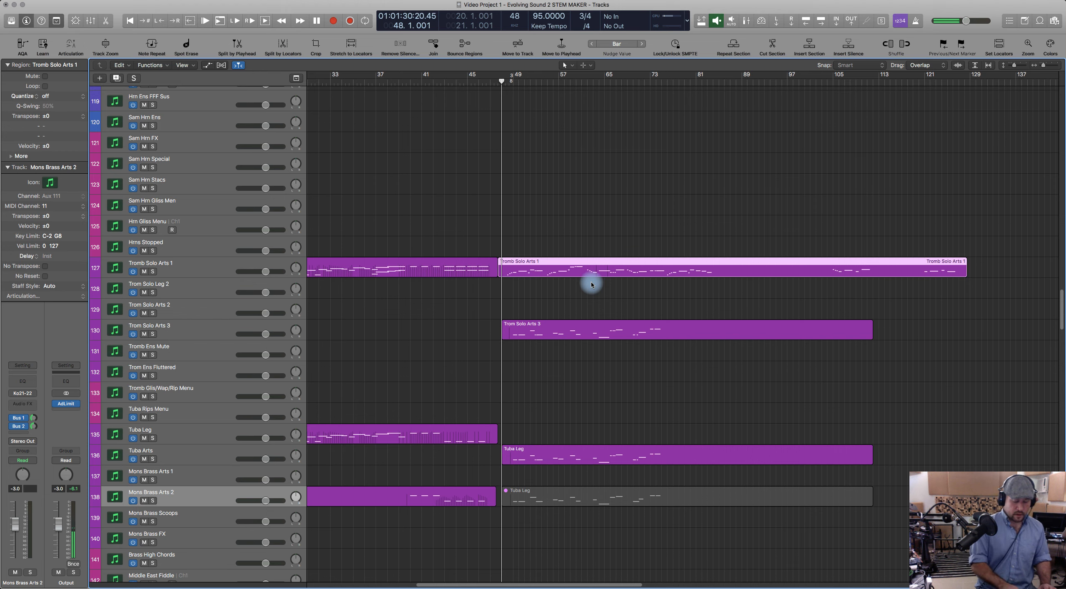
pyautogui.hotkey('ctrl', 'alt', 'l')
pyautogui.doubleClick(589, 275)
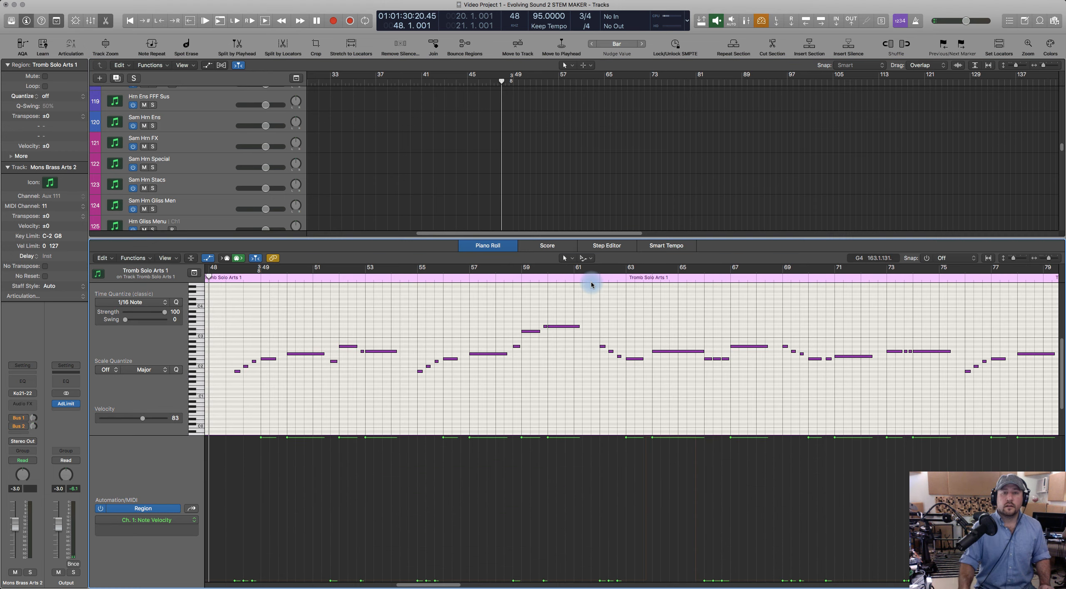
pyautogui.click(519, 280)
pyautogui.press('space')
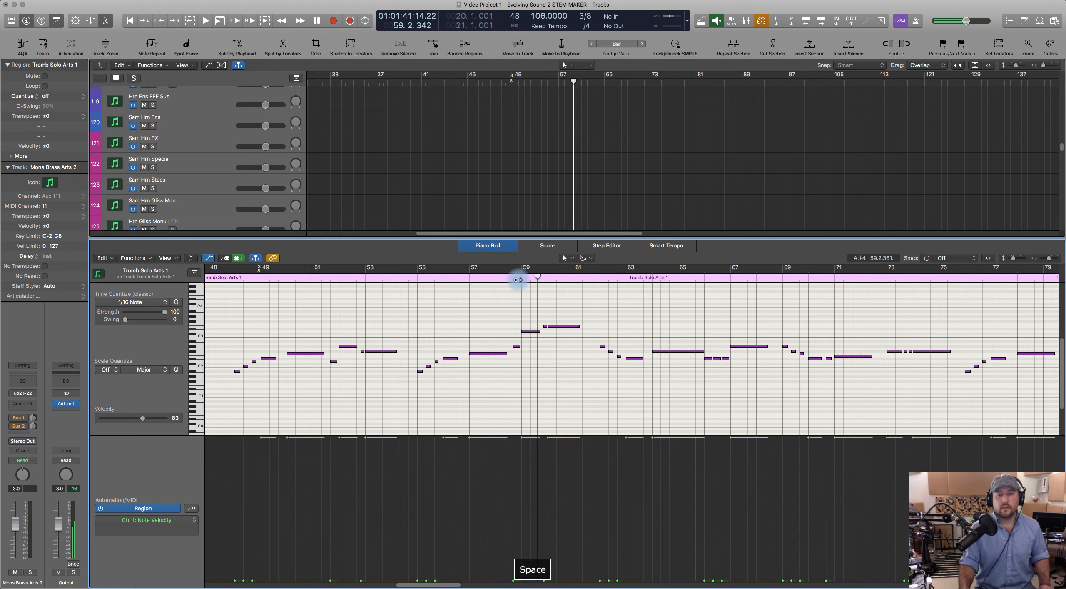
pyautogui.press('space')
pyautogui.click(560, 326)
pyautogui.click(486, 248)
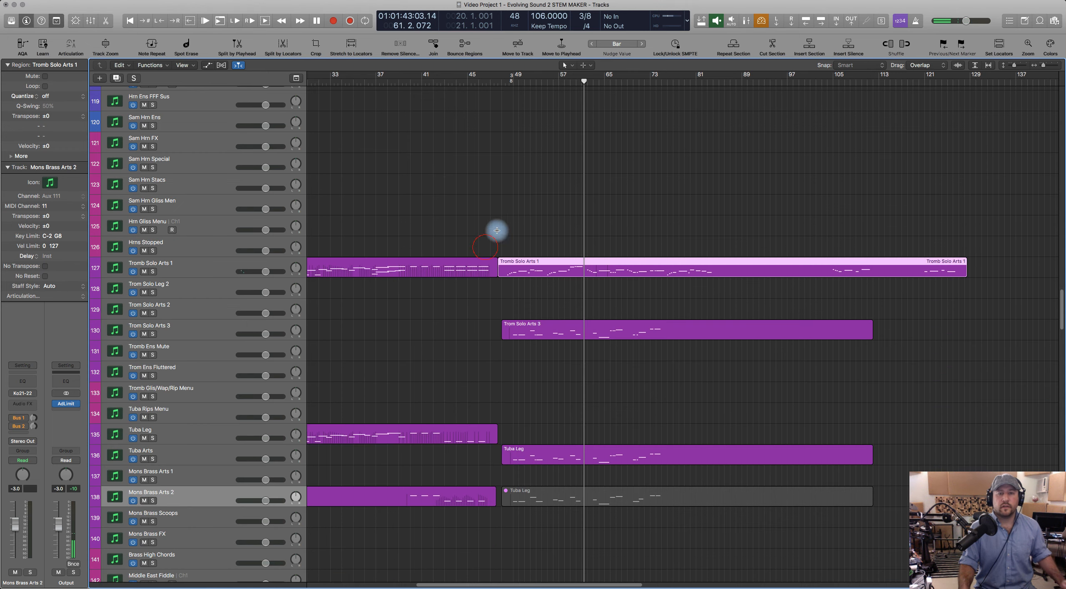
# Step: Select the five Horn Solo Arts 4 regions on the Trump Arts 3 and Horn Solo tracks and open their notes together
pyautogui.scroll(5, 607, 225)
pyautogui.scroll(1, 574, 204)
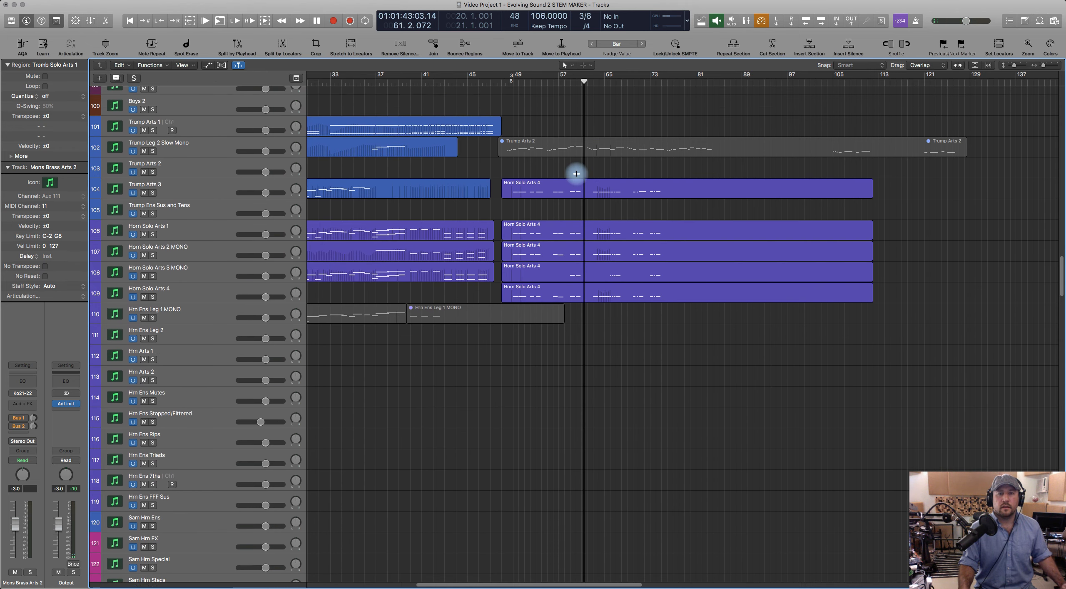
pyautogui.click(573, 191)
pyautogui.keyDown('shift'); pyautogui.click(575, 227); pyautogui.keyUp('shift')
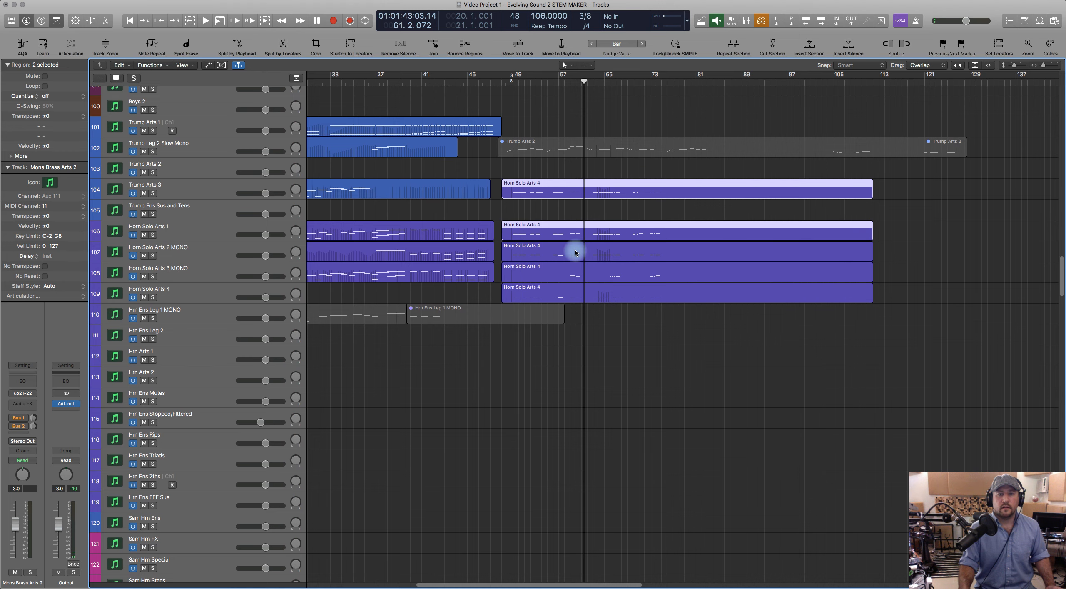
pyautogui.keyDown('shift'); pyautogui.click(575, 250); pyautogui.keyUp('shift')
pyautogui.keyDown('shift'); pyautogui.click(574, 273); pyautogui.keyUp('shift')
pyautogui.keyDown('shift'); pyautogui.click(575, 289); pyautogui.keyUp('shift')
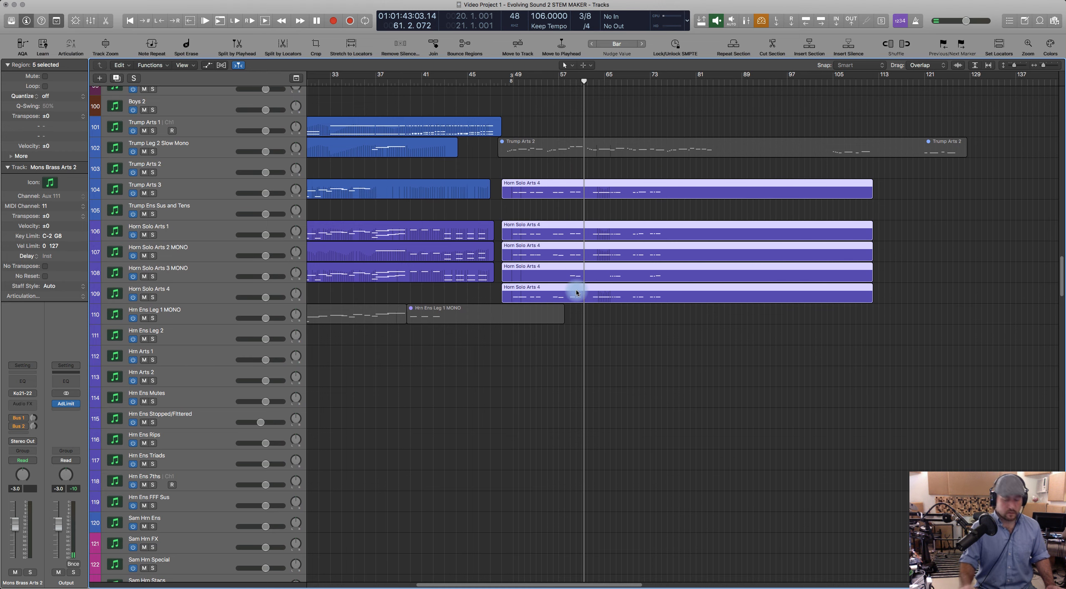
pyautogui.press('p')
# Step: Raise the velocity of the horn notes at bar 60 to the maximum and audition them from just before bar 59
pyautogui.click(551, 404)
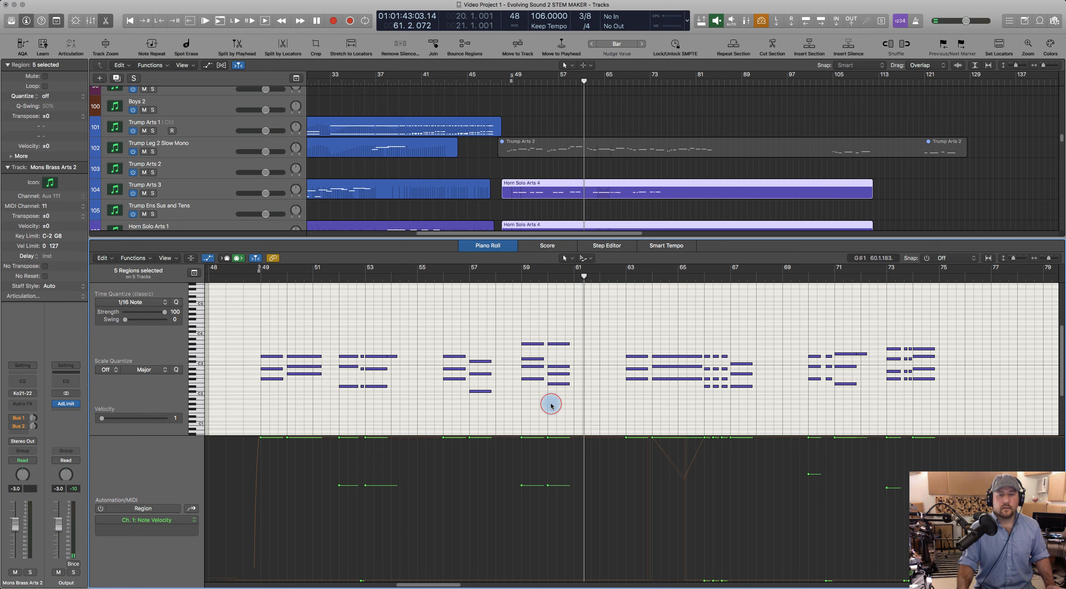
pyautogui.moveTo(567, 412); pyautogui.dragTo(543, 337)
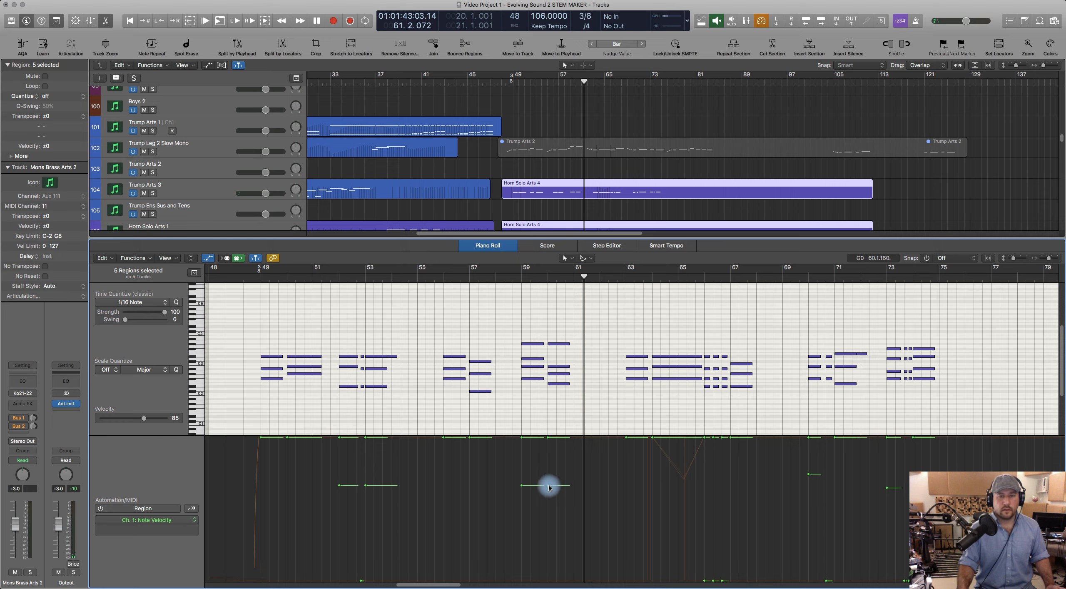
pyautogui.moveTo(548, 486); pyautogui.dragTo(548, 412)
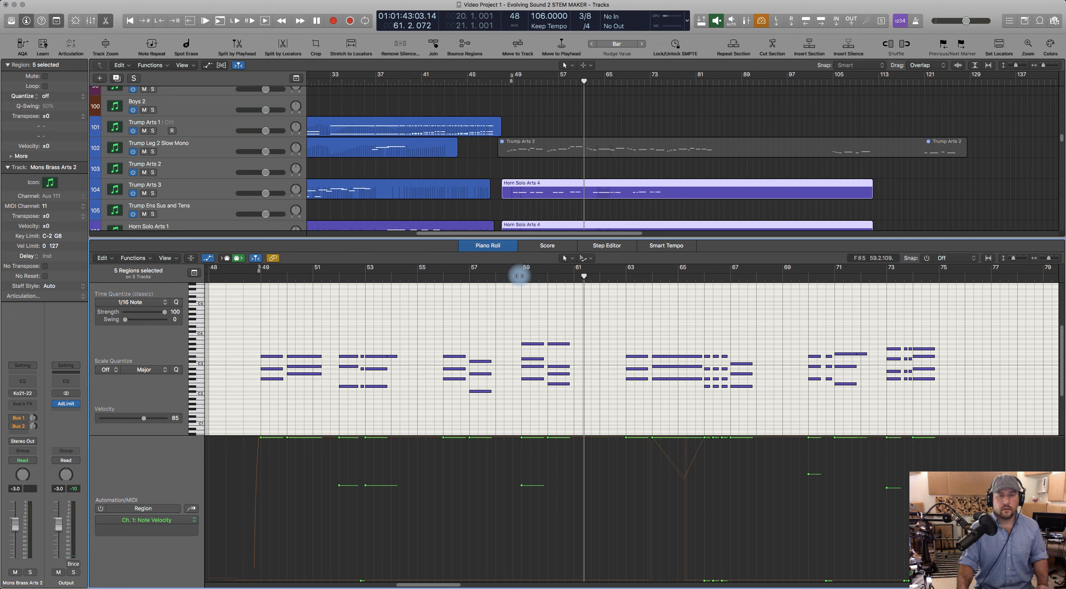
pyautogui.click(515, 276)
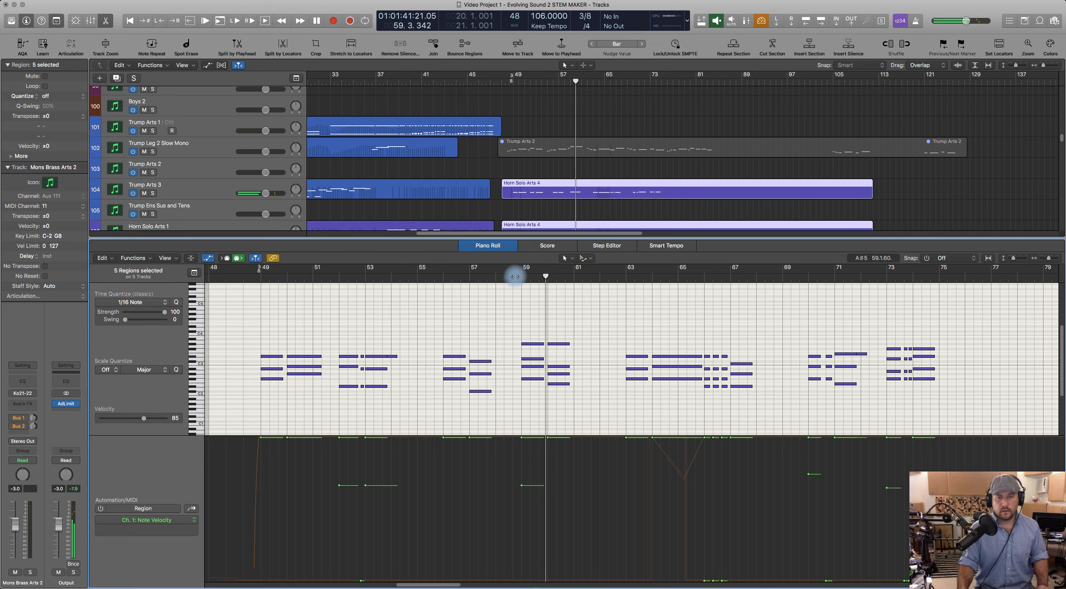
pyautogui.press('space')
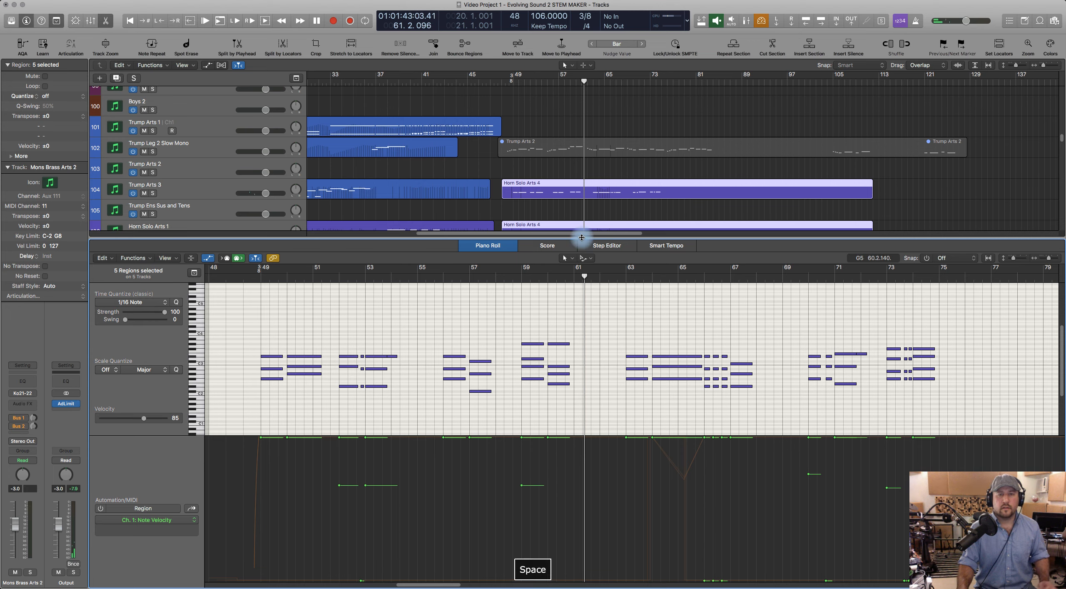
# Step: Add the Tromb Solo Arts 1, Trom Solo Arts 3 and active Tuba Leg regions to the horn regions being edited
pyautogui.scroll(-10, 585, 166)
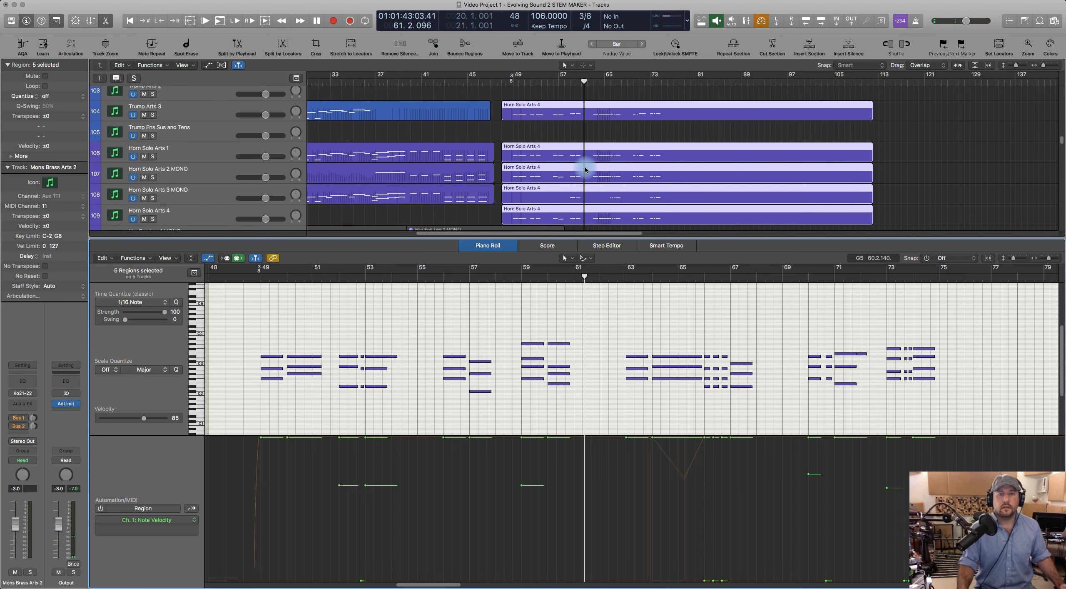
pyautogui.scroll(-5, 584, 167)
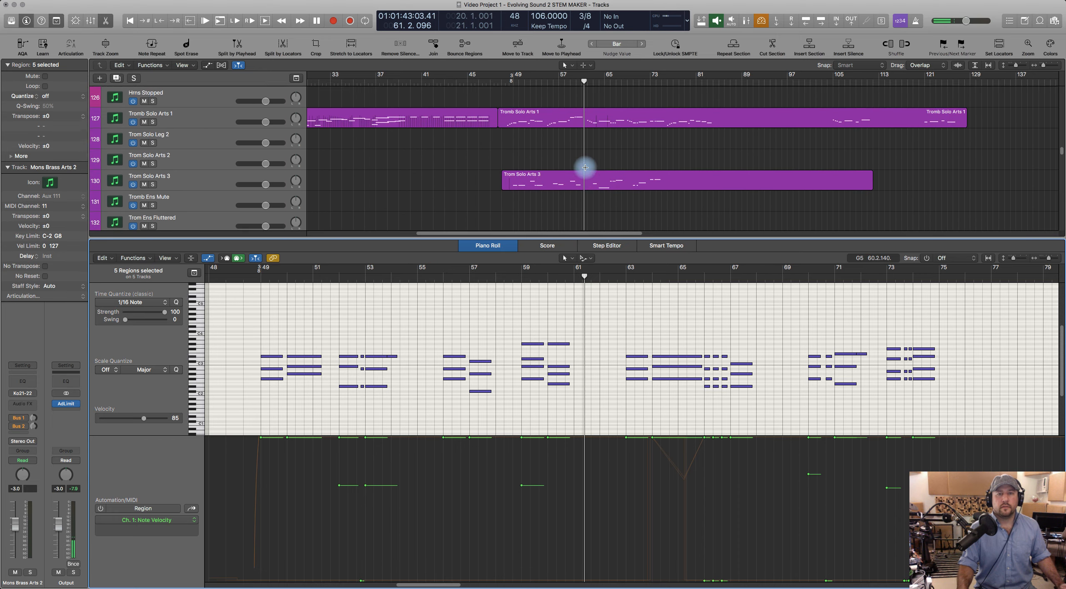
pyautogui.click(562, 117)
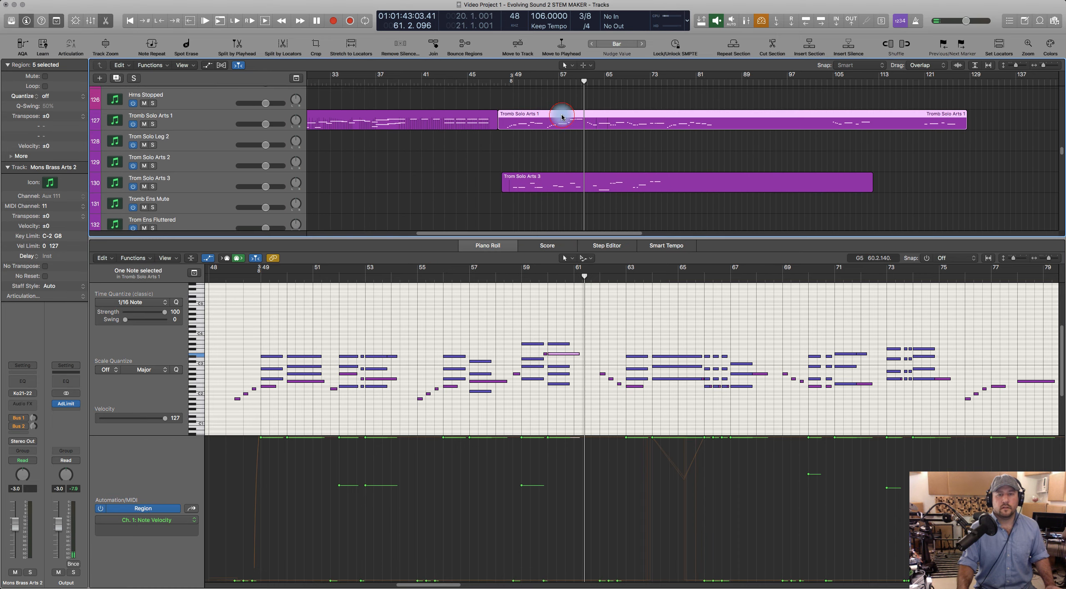
pyautogui.keyDown('shift'); pyautogui.click(567, 179); pyautogui.keyUp('shift')
pyautogui.scroll(-4, 567, 186)
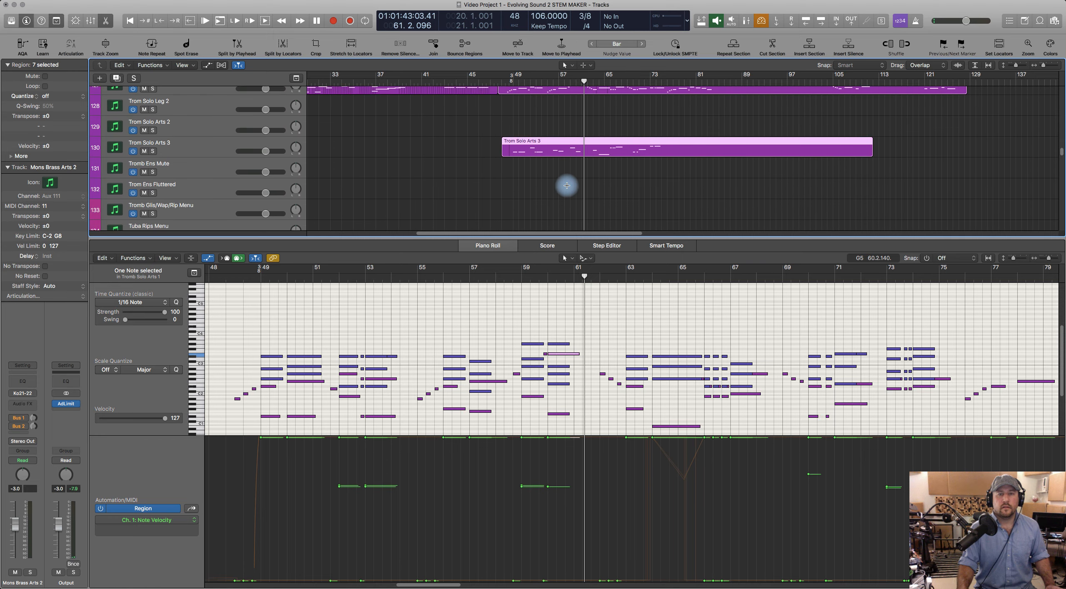
pyautogui.keyDown('shift'); pyautogui.click(561, 147); pyautogui.keyUp('shift')
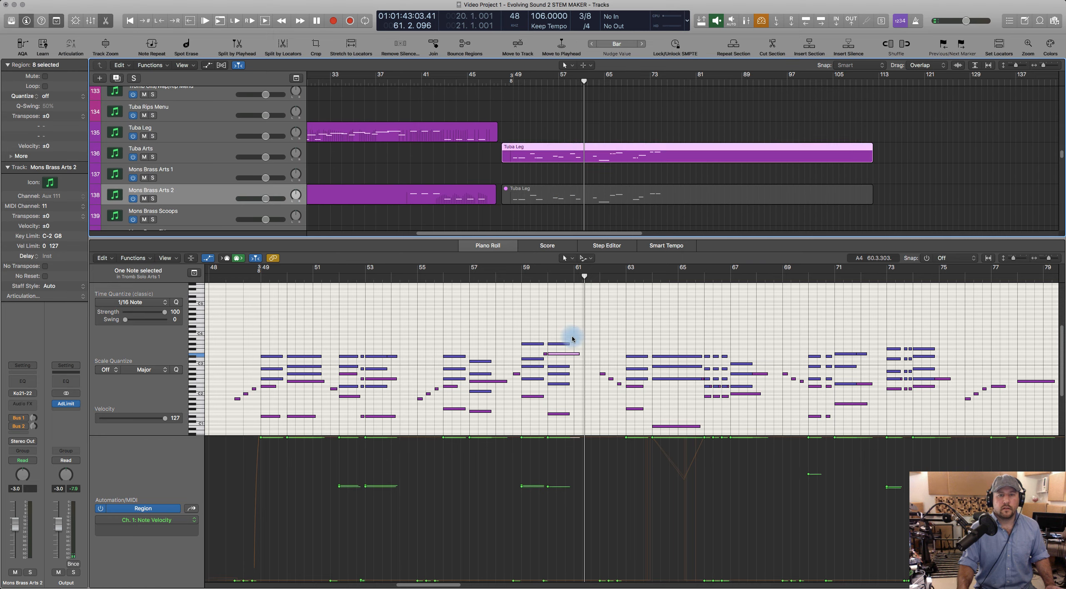
# Step: Lengthen the horn, Trom Solo Arts 3 and tuba notes at bar 60 to end just past bar 61, and play back from bar 58 to bar 75
pyautogui.keyDown('shift'); pyautogui.click(573, 414); pyautogui.keyUp('shift')
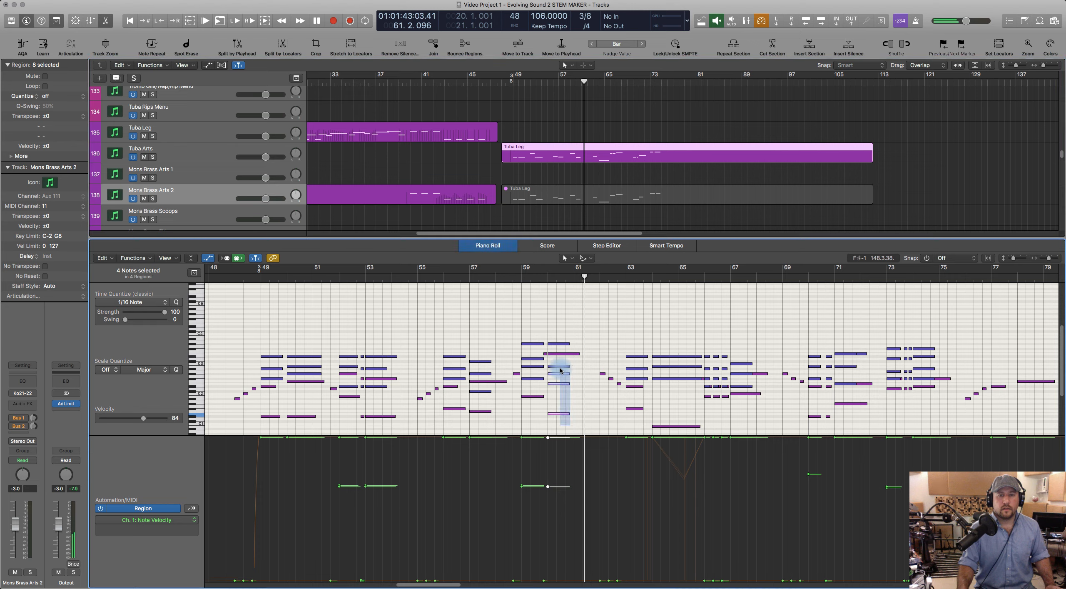
pyautogui.moveTo(558, 361); pyautogui.dragTo(579, 344)
pyautogui.click(505, 277)
pyautogui.press('space')
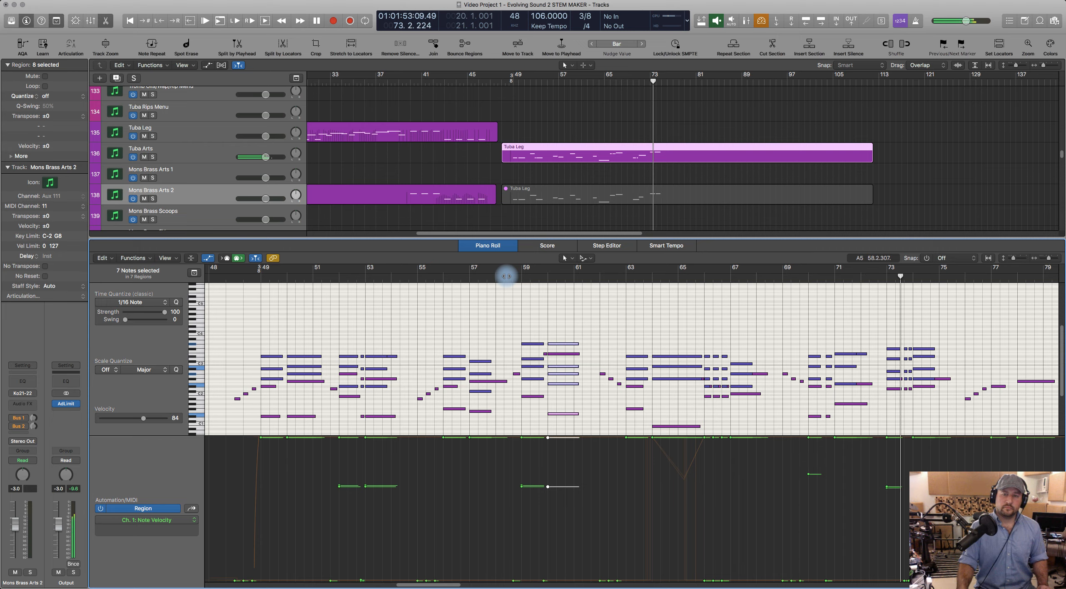
pyautogui.press('space')
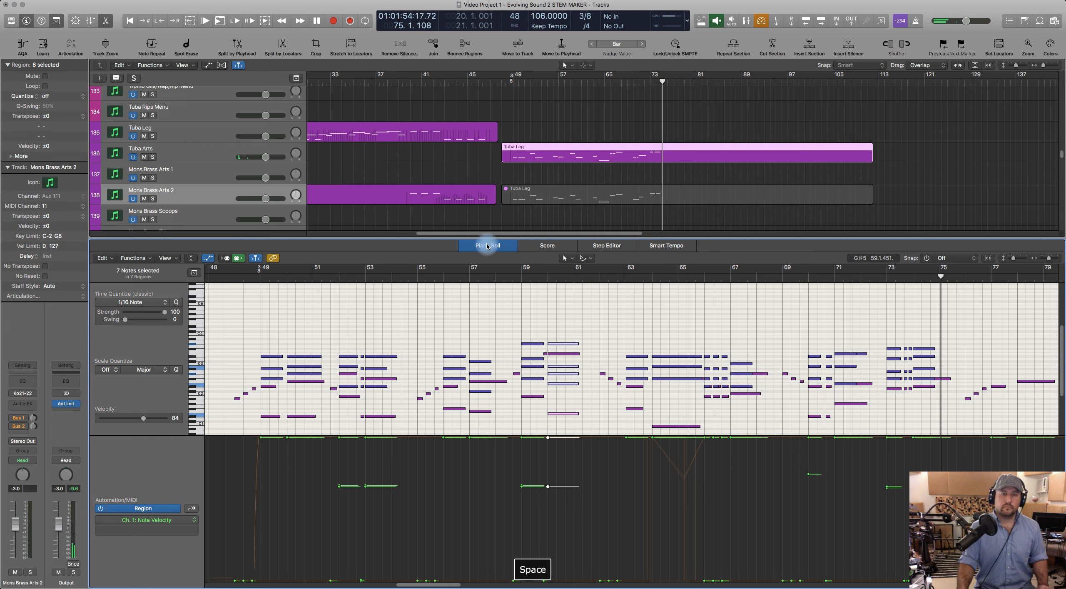
# Step: Transpose the Trom Solo Arts 3 and Tuba Leg notes at bars 73 and 74 down one octave
pyautogui.hscroll(10, 816, 371)
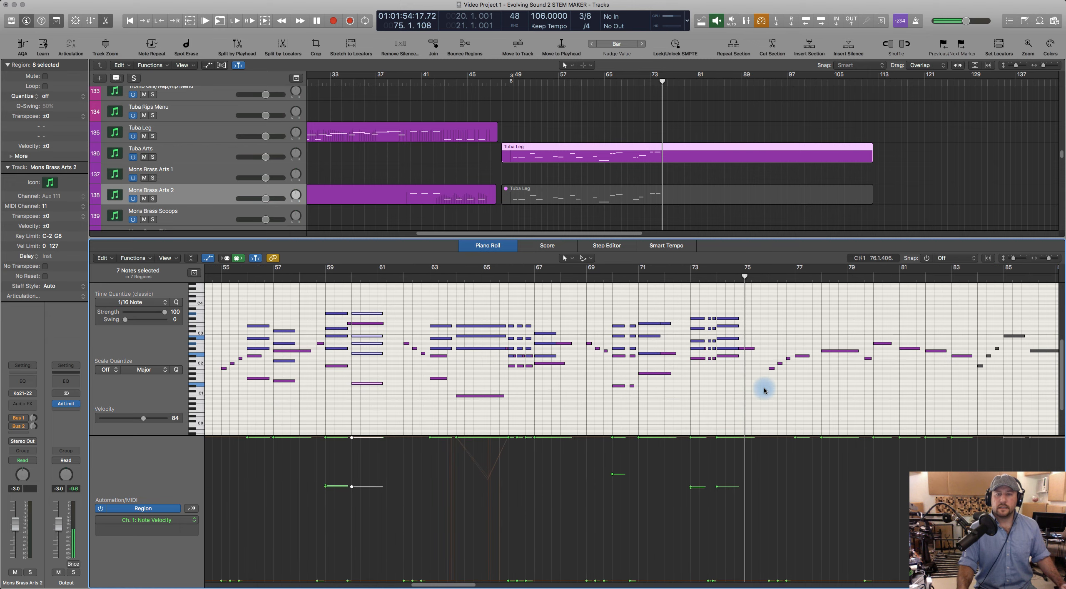
pyautogui.click(490, 246)
pyautogui.click(573, 149)
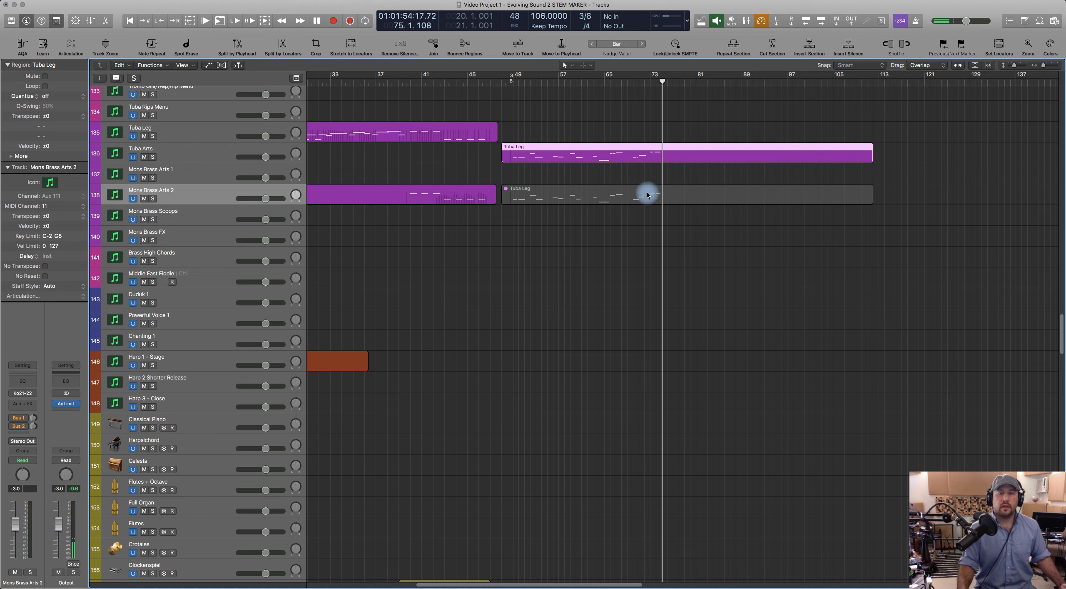
pyautogui.scroll(1, 659, 200)
pyautogui.scroll(5, 648, 201)
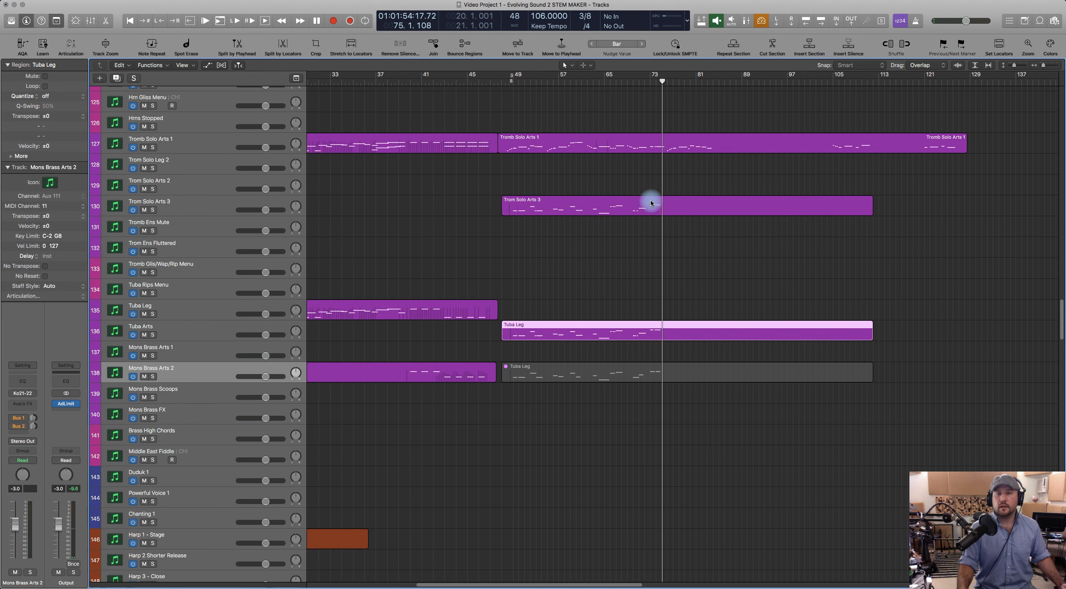
pyautogui.keyDown('shift'); pyautogui.click(640, 203); pyautogui.keyUp('shift')
pyautogui.press('p')
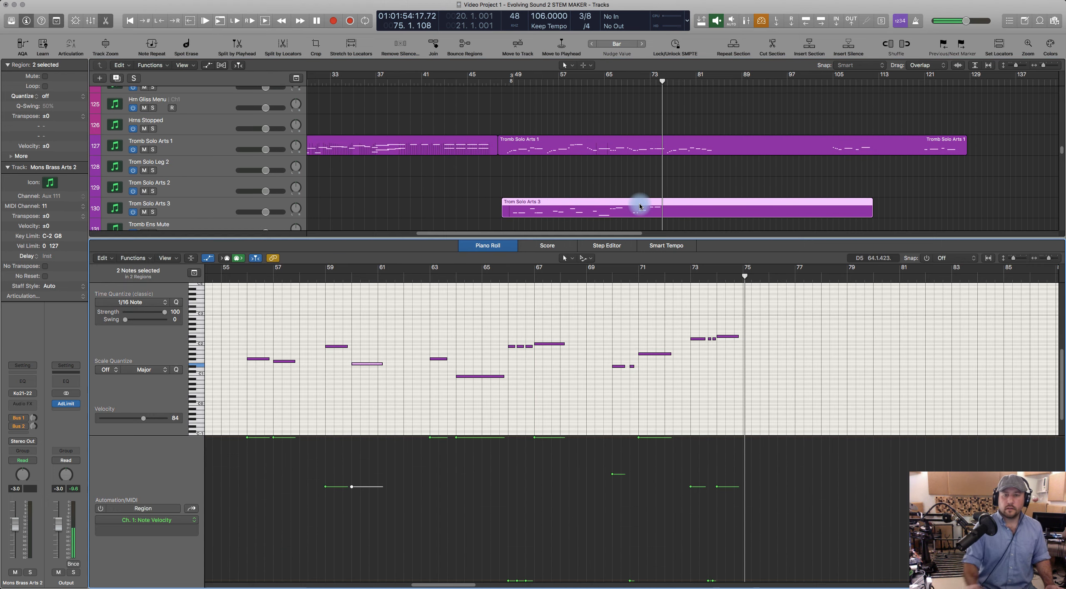
pyautogui.moveTo(685, 325); pyautogui.dragTo(737, 354)
pyautogui.hotkey('alt', 'shift', 'Down')
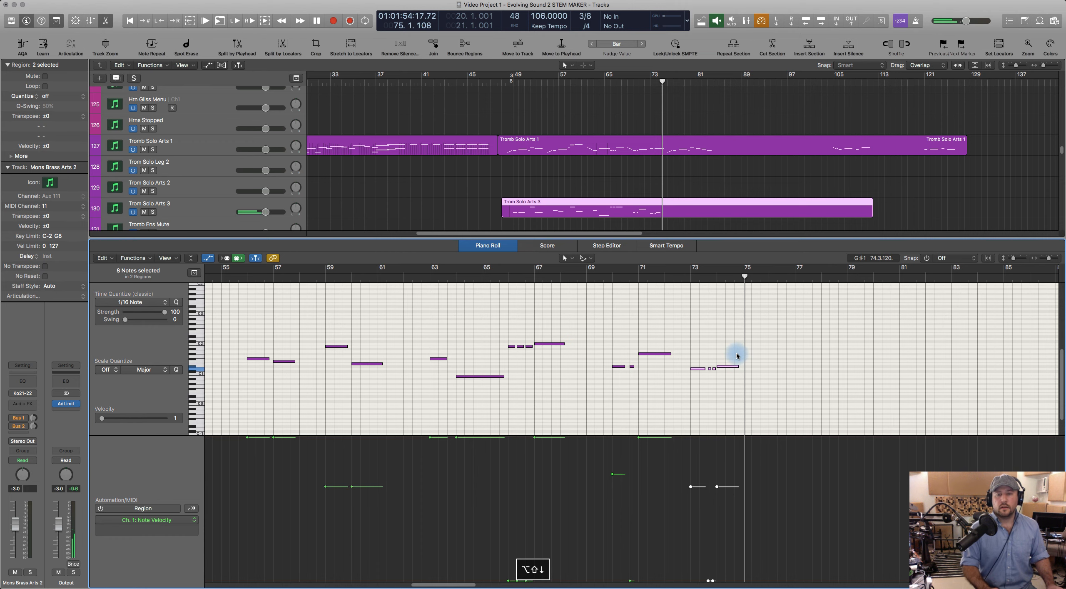
# Step: Open the four horn regions on tracks 106 to 109 together in the piano roll at bars 73 to 75
pyautogui.click(510, 247)
pyautogui.click(646, 143)
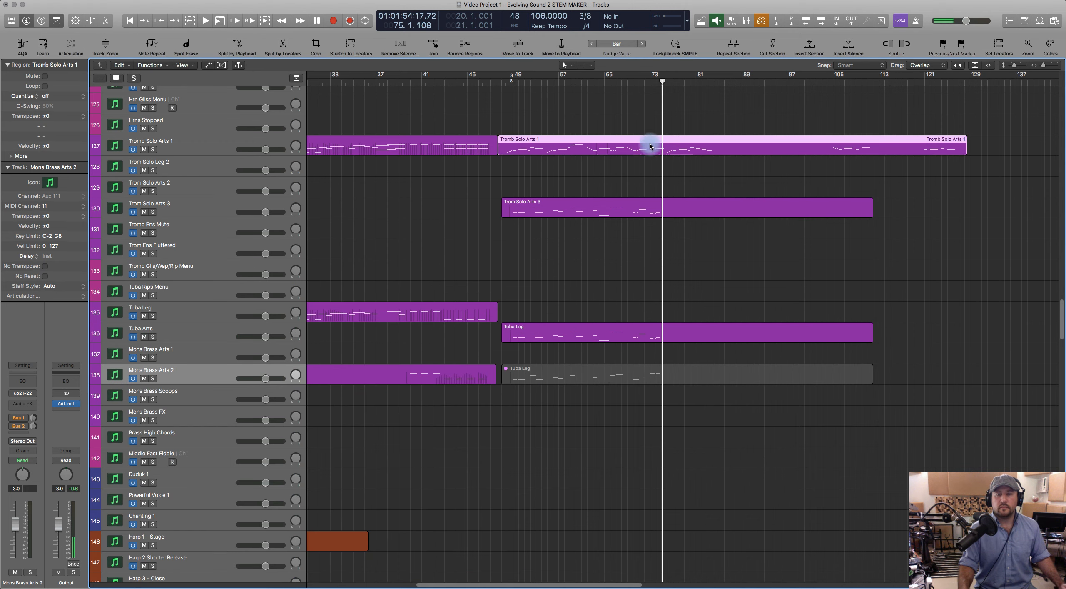
pyautogui.scroll(10, 683, 167)
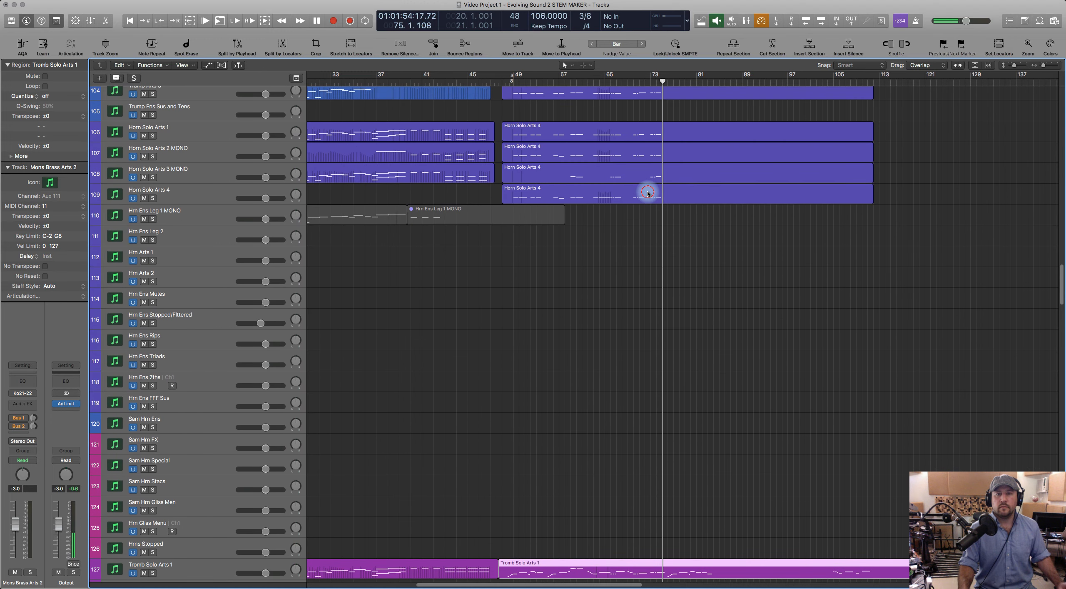
pyautogui.click(646, 193)
pyautogui.keyDown('shift'); pyautogui.click(640, 168); pyautogui.keyUp('shift')
pyautogui.keyDown('shift'); pyautogui.click(635, 148); pyautogui.keyUp('shift')
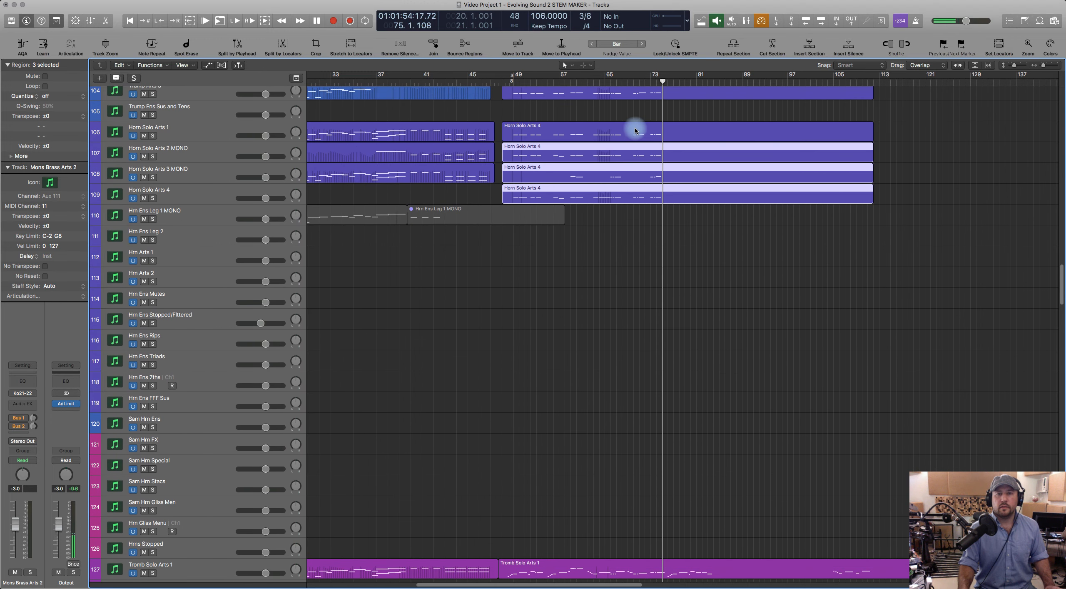
pyautogui.keyDown('shift'); pyautogui.click(635, 128); pyautogui.keyUp('shift')
pyautogui.press('p')
pyautogui.click(753, 288)
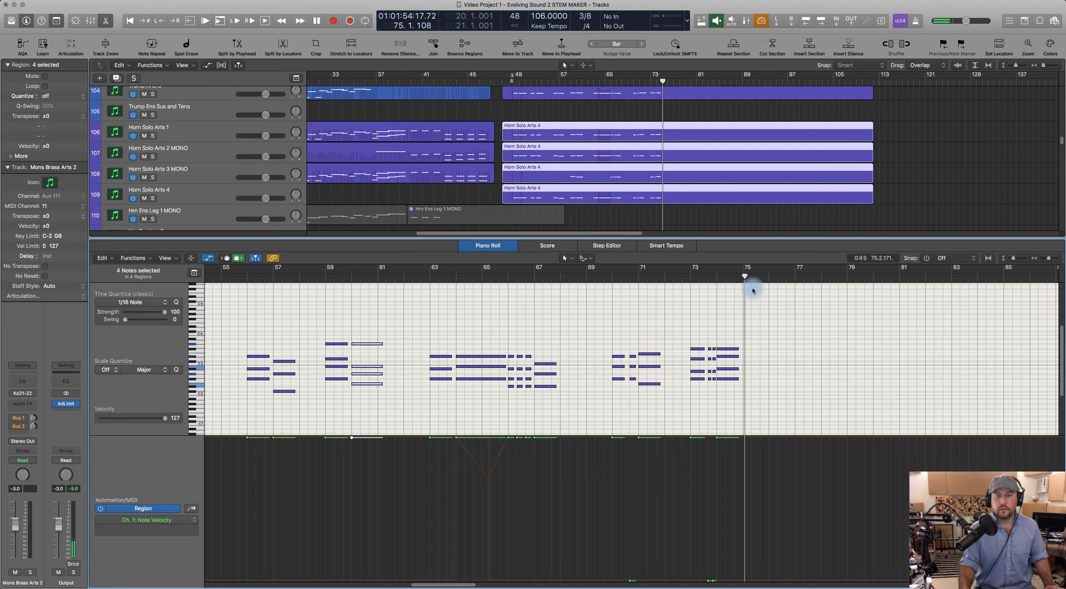
pyautogui.hscroll(6, 744, 384)
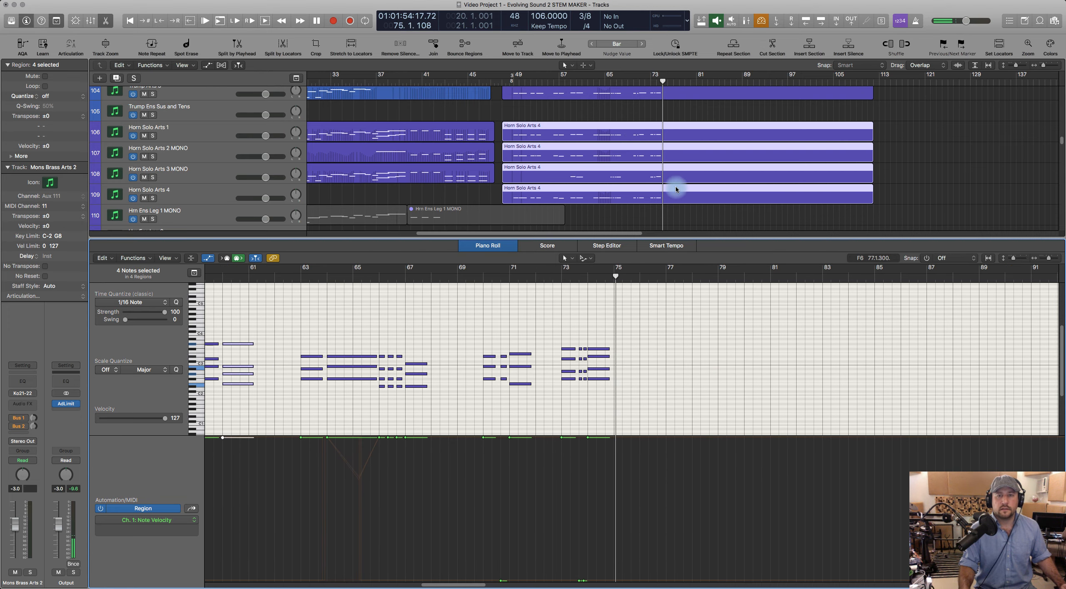
# Step: Add the Trom Solo Arts 3 region to the horn regions being edited and audition bars 73 to 75
pyautogui.scroll(-5, 675, 189)
pyautogui.scroll(-10, 676, 189)
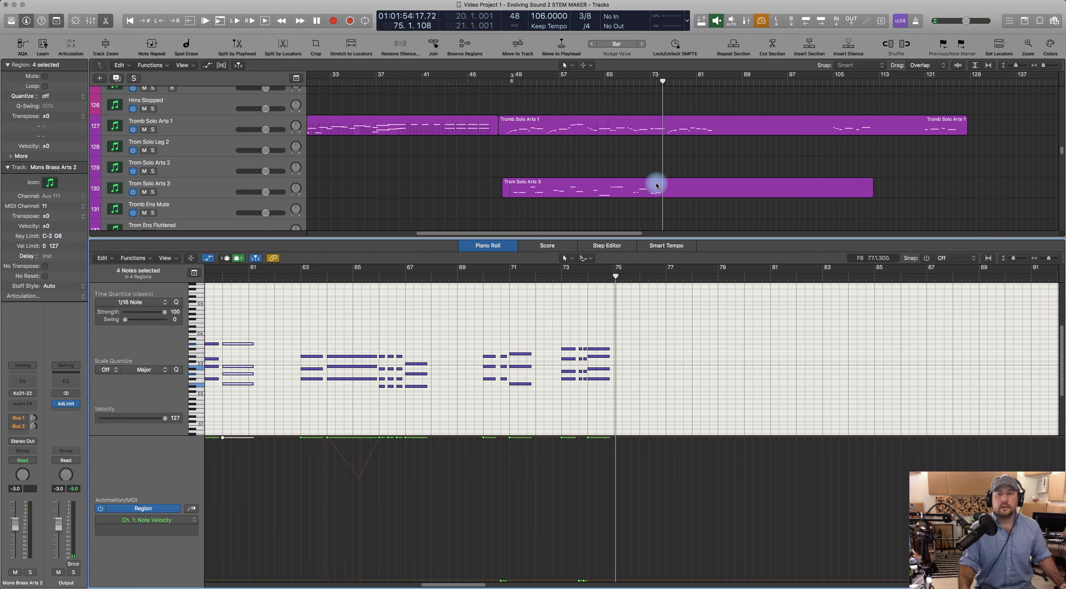
pyautogui.keyDown('shift'); pyautogui.click(640, 183); pyautogui.keyUp('shift')
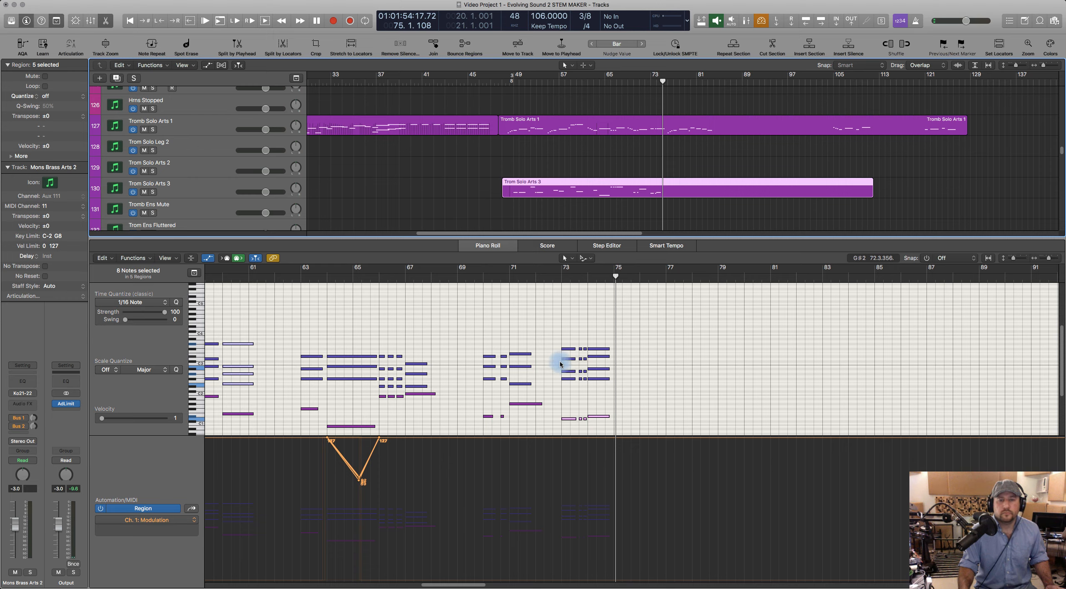
pyautogui.click(553, 276)
pyautogui.press('space')
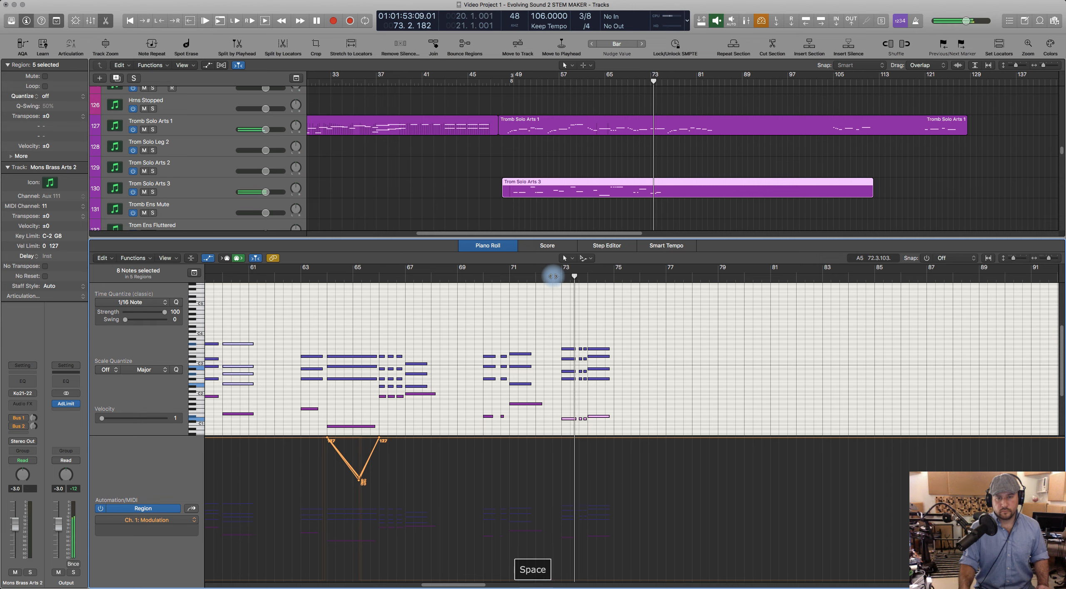
pyautogui.press('space')
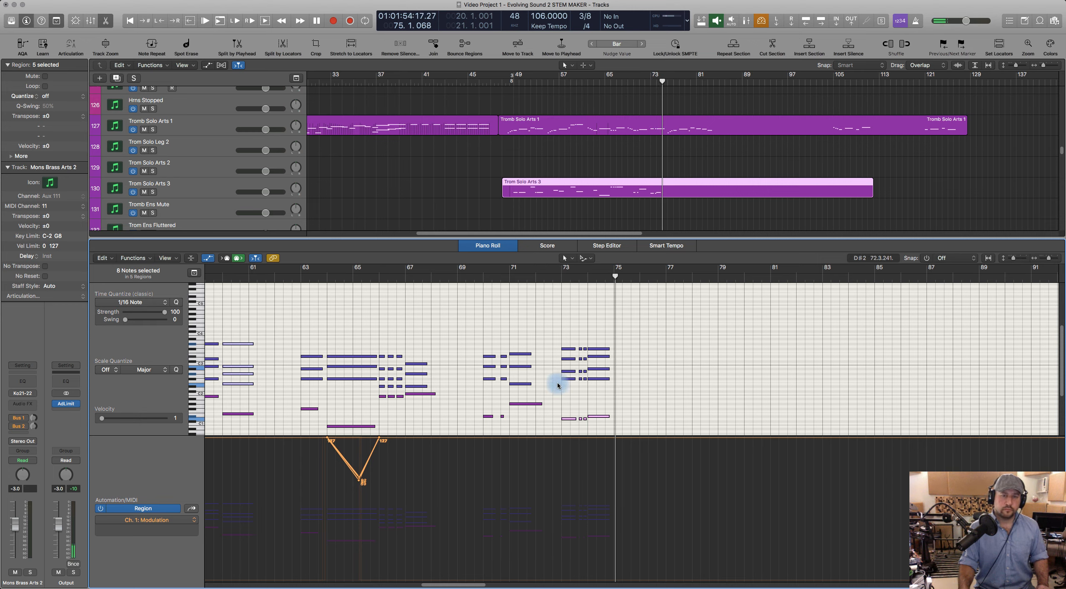
# Step: Add the region on the Trump Arts 3 track to the edit and try to raise the highest notes at bars 73 and 74 one octave
pyautogui.moveTo(554, 342); pyautogui.dragTo(608, 350)
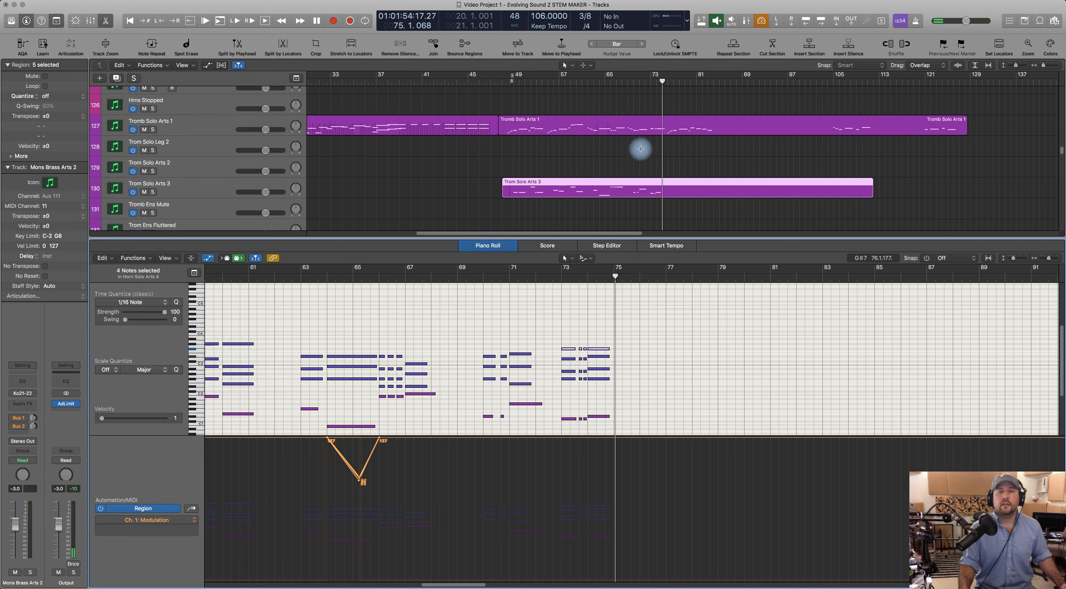
pyautogui.scroll(15, 640, 148)
pyautogui.scroll(3, 640, 148)
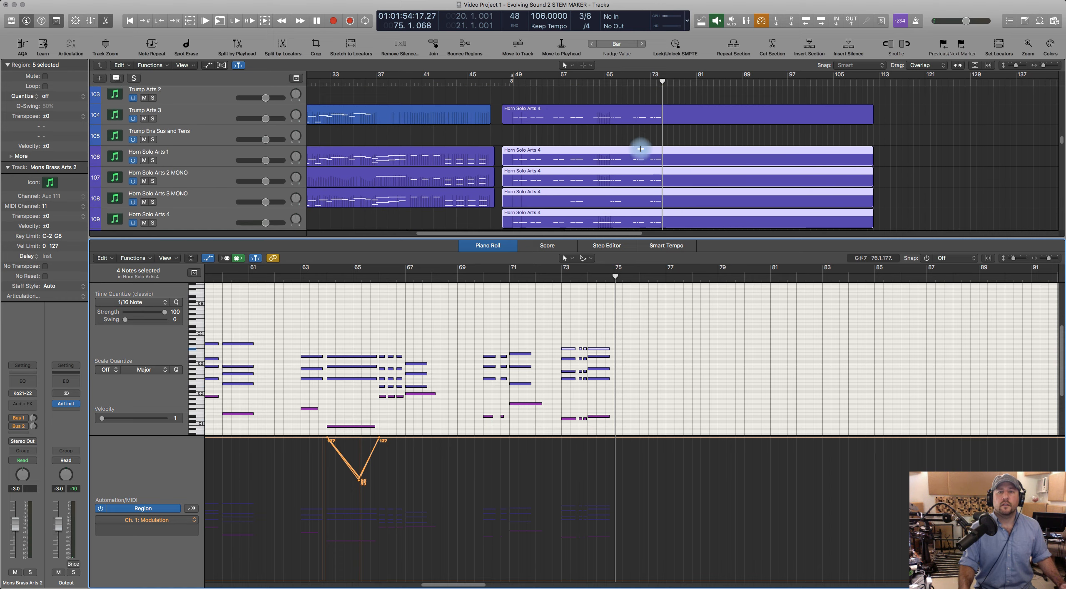
pyautogui.keyDown('shift'); pyautogui.click(630, 109); pyautogui.keyUp('shift')
pyautogui.moveTo(557, 336); pyautogui.dragTo(600, 350)
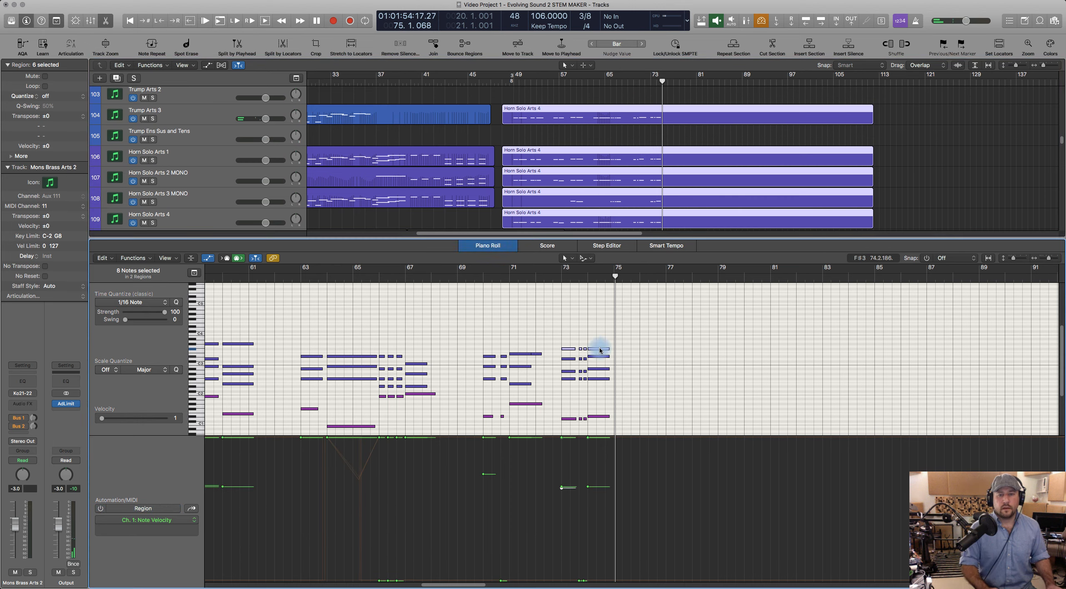
pyautogui.hotkey('alt', 'shift', 'Up')
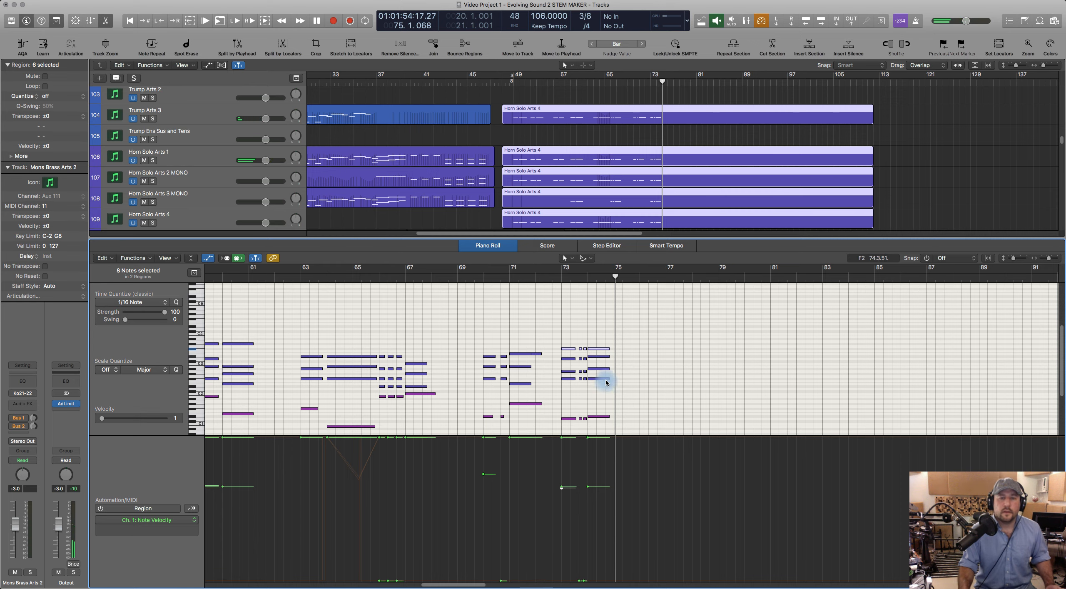
# Step: Hide the automation area and transpose the second-lowest horn notes at bars 73 and 74 down one octave
pyautogui.click(604, 393)
pyautogui.press('a')
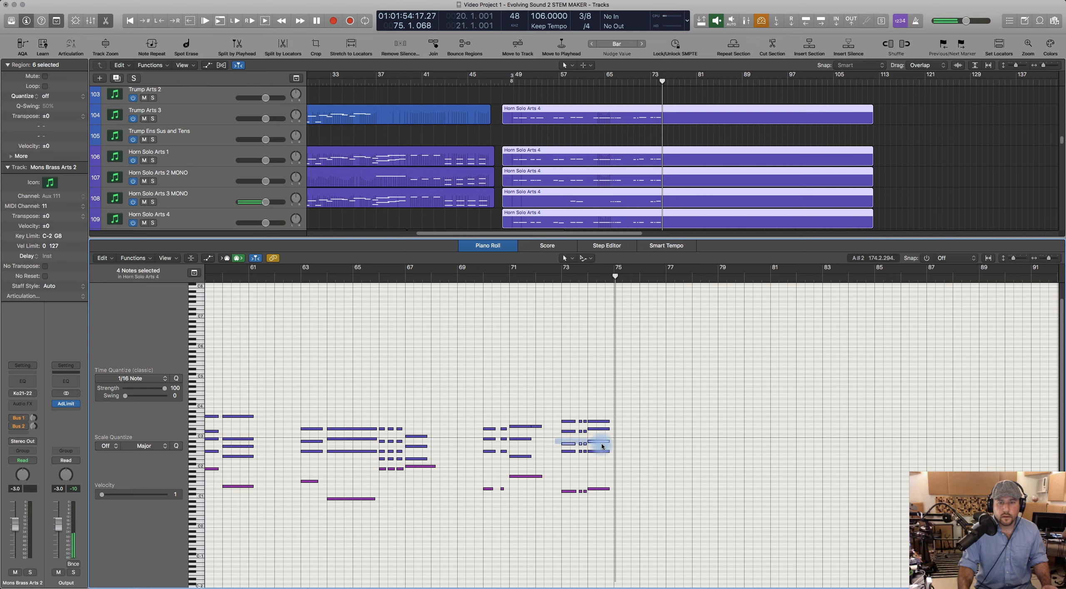
pyautogui.hotkey('alt', 'shift', 'Down')
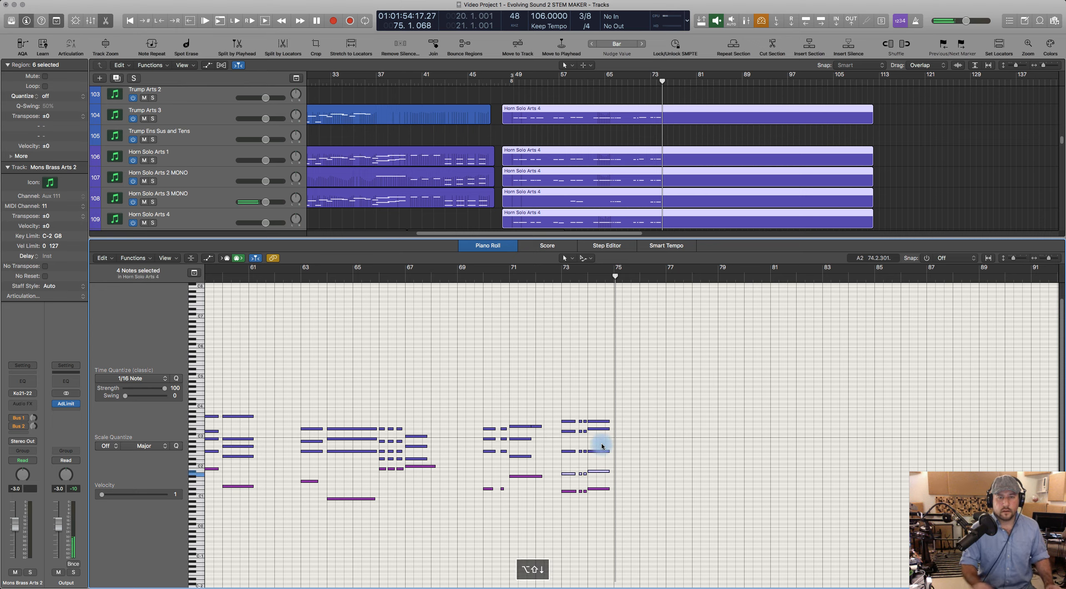
# Step: Audition the layered brass phrase from just before bar 73, from around bar 70, and again from just before bar 73
pyautogui.click(554, 270)
pyautogui.press('space')
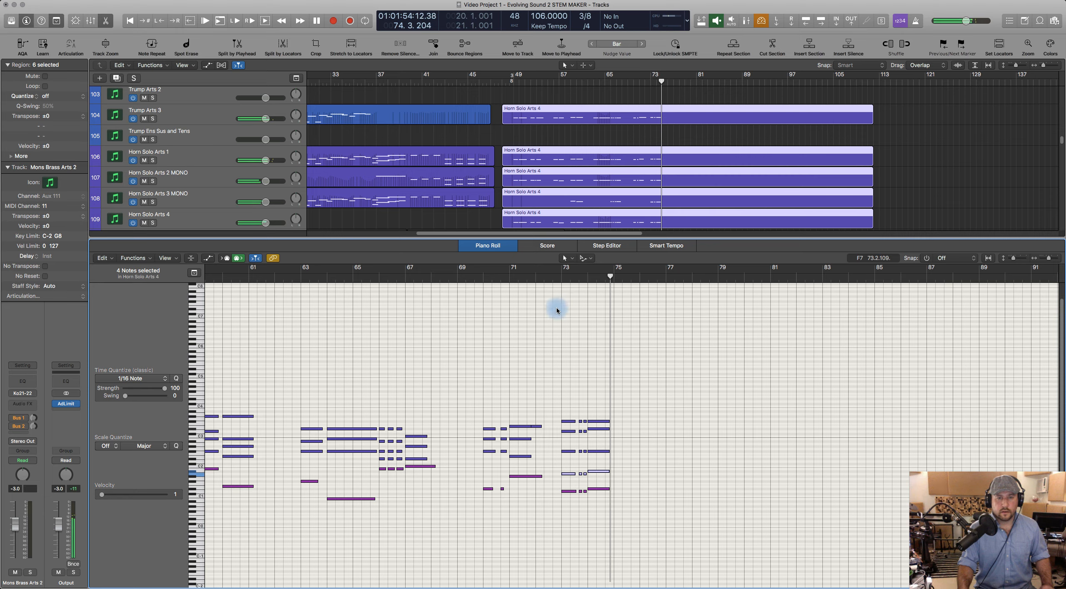
pyautogui.press('space')
pyautogui.click(473, 276)
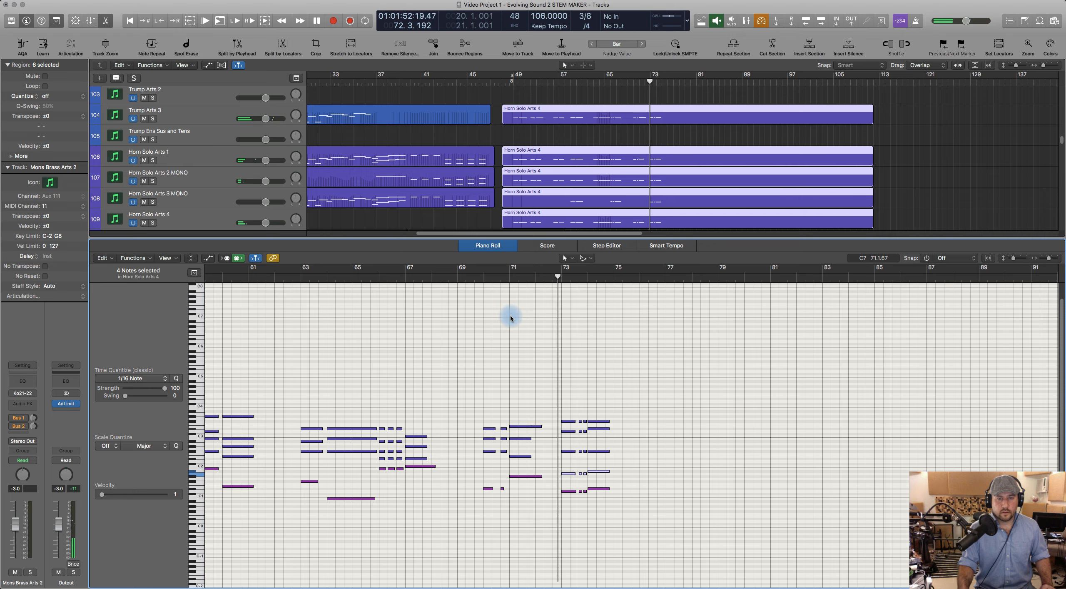
pyautogui.press('space')
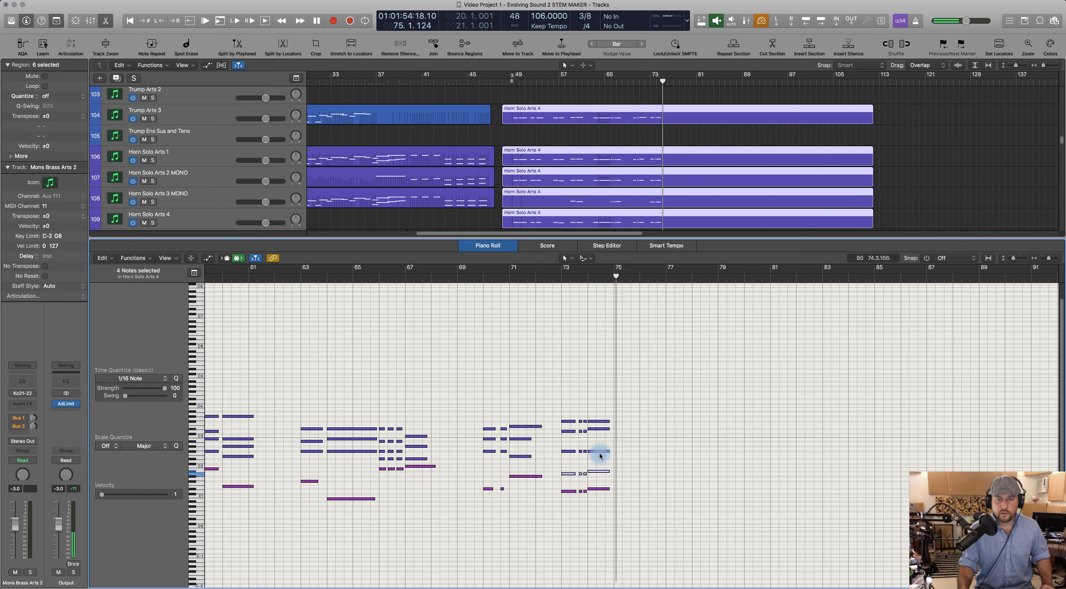
pyautogui.click(553, 279)
pyautogui.press('space')
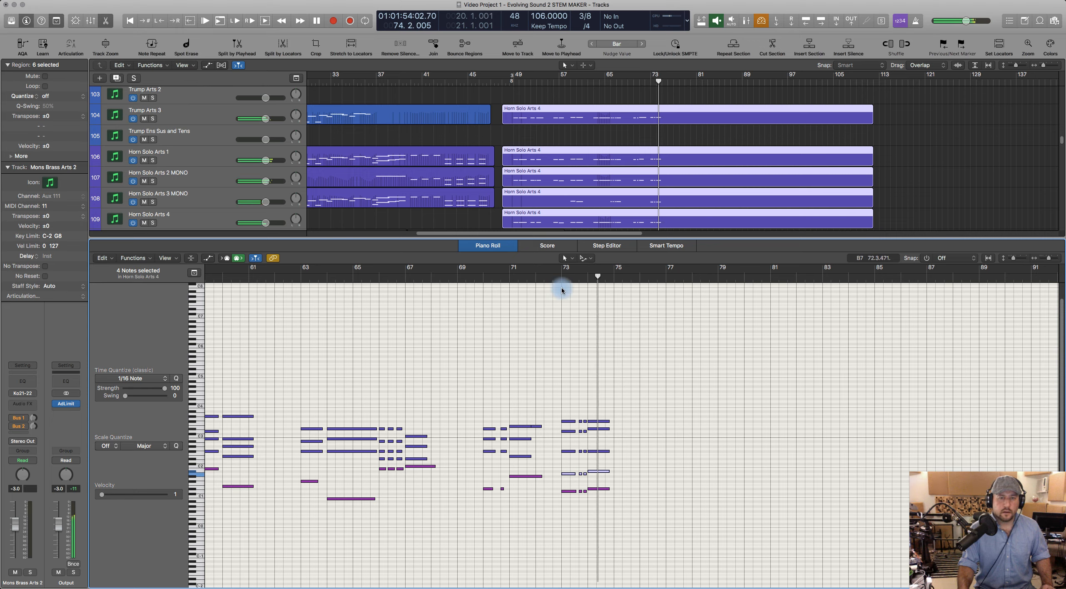
# Step: Lengthen the final bar 74 notes of all six brass regions to end just past bar 75 and audition the phrase
pyautogui.moveTo(595, 398); pyautogui.dragTo(615, 520)
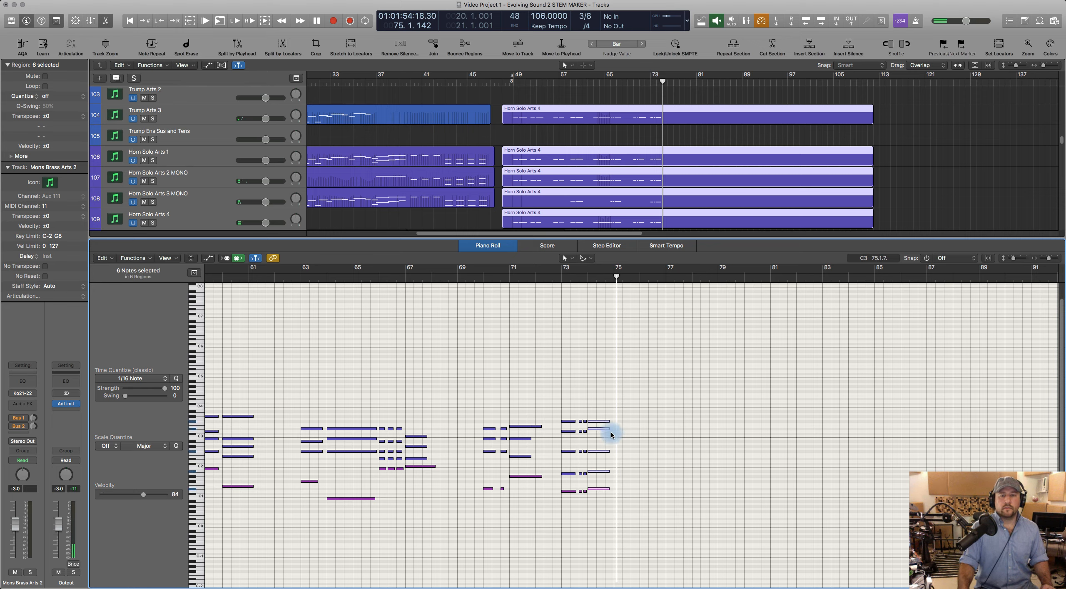
pyautogui.moveTo(608, 422); pyautogui.dragTo(620, 422)
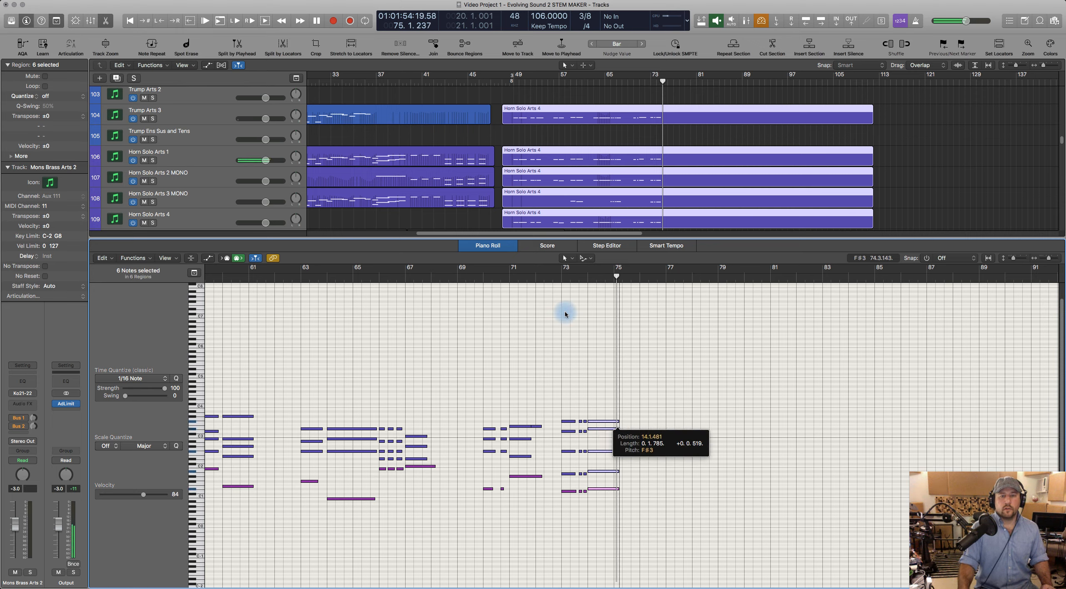
pyautogui.click(553, 279)
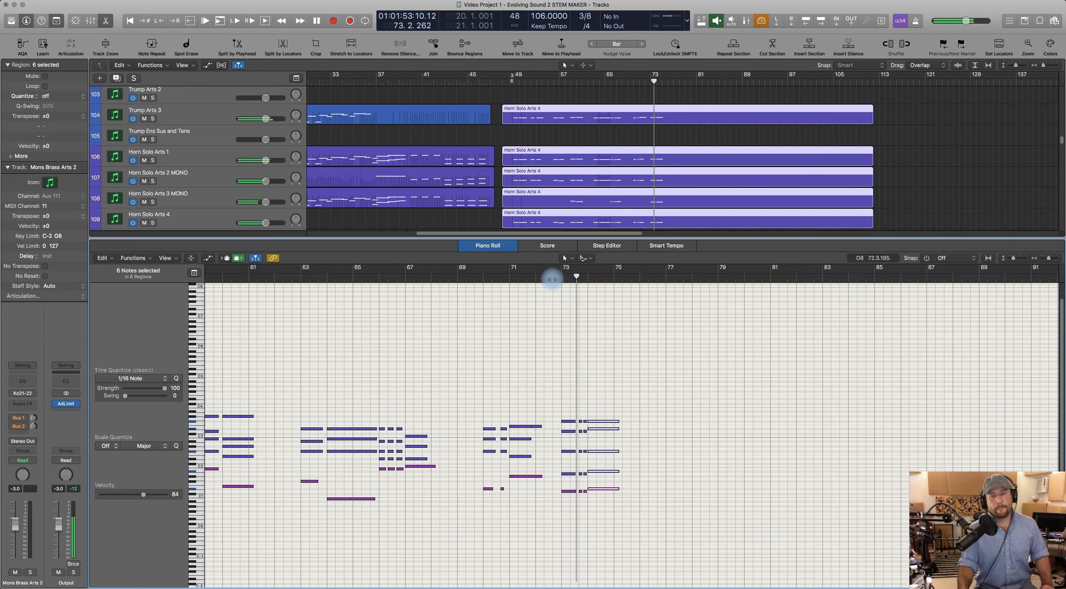
pyautogui.press('space')
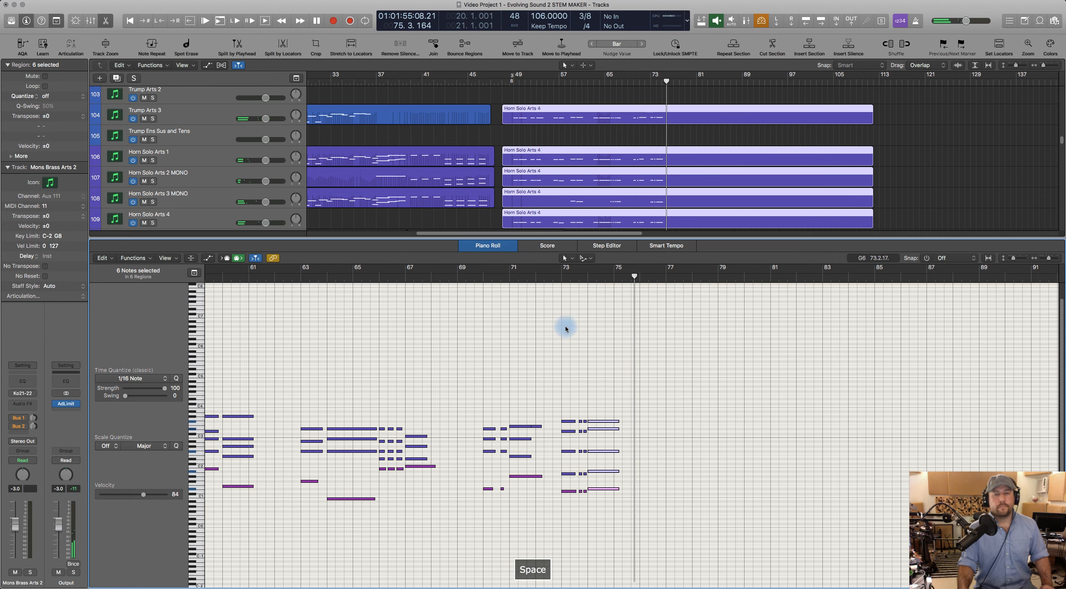
# Step: Open the Trump Arts 2 region on the Trump Leg 2 Slow Mono track in the piano roll, zoomed out to show its phrases
pyautogui.click(497, 245)
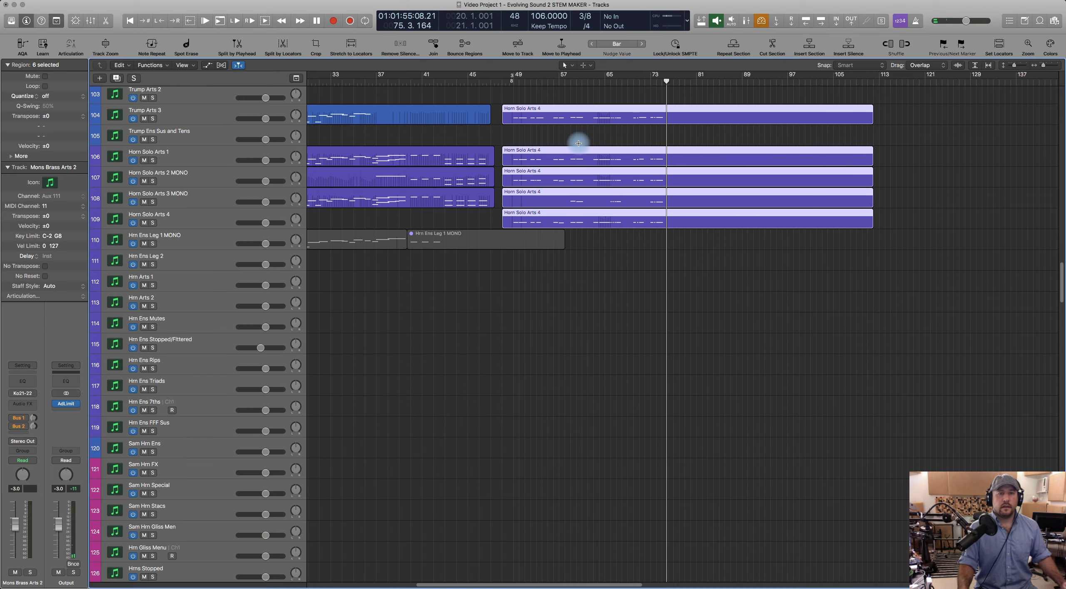
pyautogui.scroll(6, 579, 143)
pyautogui.click(567, 259)
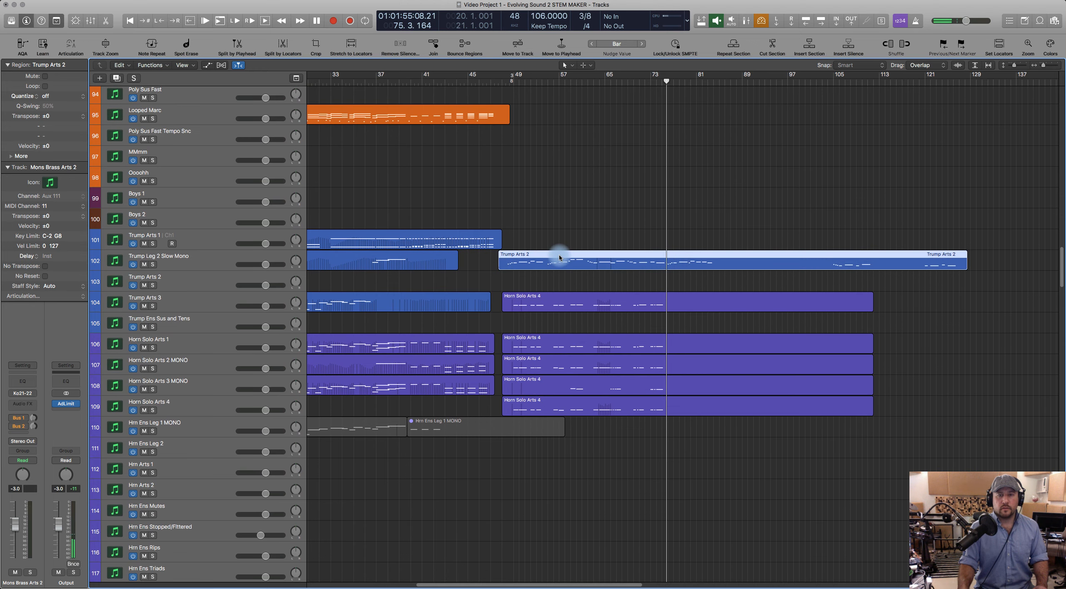
pyautogui.doubleClick(559, 258)
pyautogui.press('super+Left')
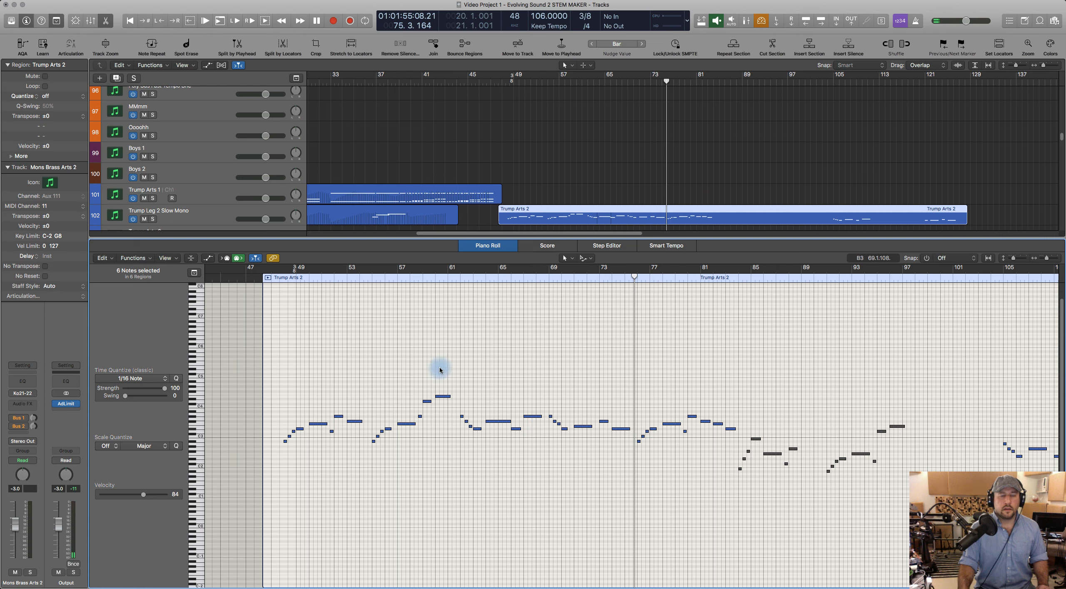
# Step: Mute the Trump Arts 2 notes from bar 48 to bar 84 and audition the passage from bar 51
pyautogui.moveTo(273, 364); pyautogui.dragTo(731, 467)
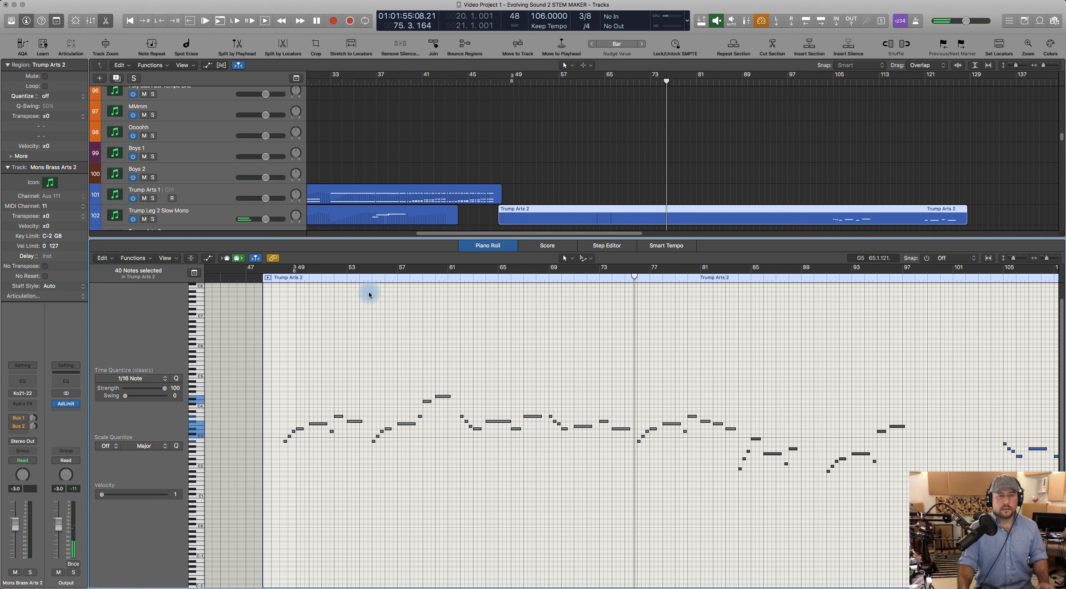
pyautogui.click(326, 279)
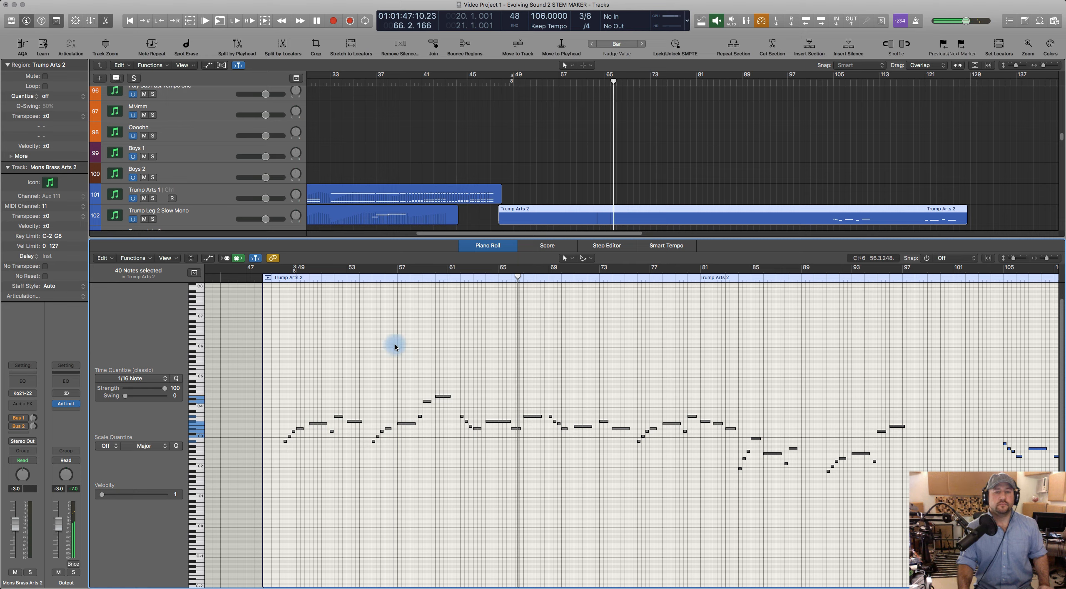
pyautogui.press('space')
# Step: Unmute the Trump Arts 2 notes from bar 62 to bar 88 and play back from the start of the region
pyautogui.click(439, 423)
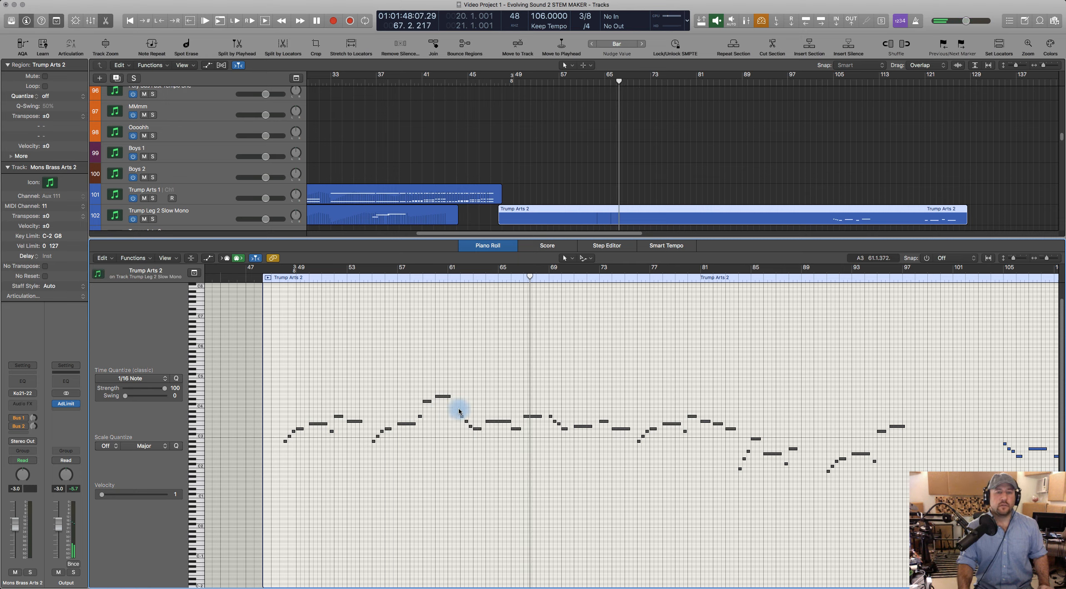
pyautogui.moveTo(503, 435); pyautogui.dragTo(807, 479)
pyautogui.hotkey('ctrl', 'm')
pyautogui.click(279, 280)
pyautogui.press('space')
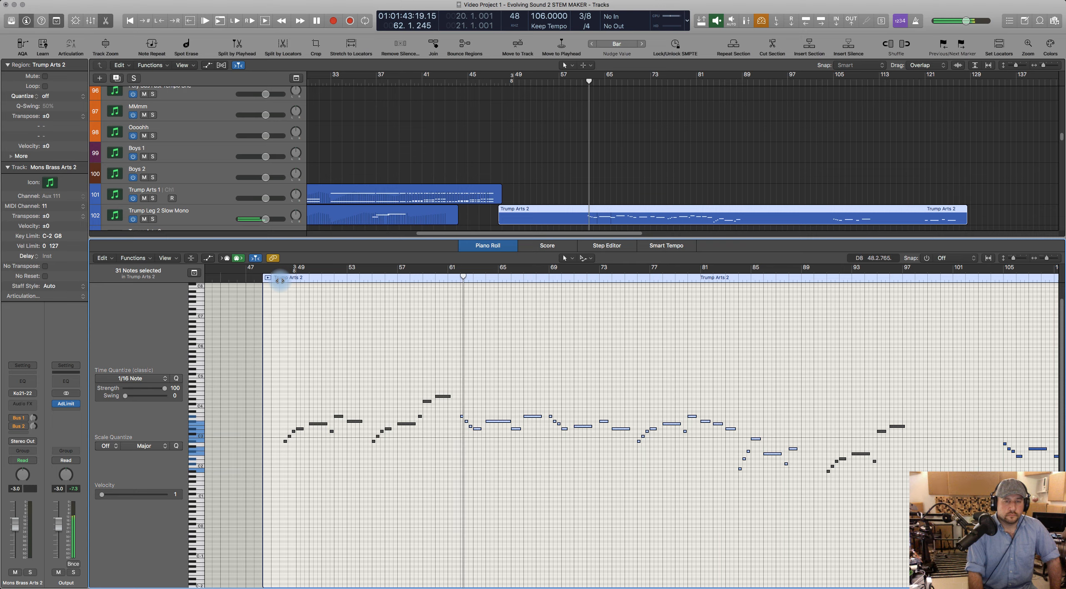
pyautogui.press('space')
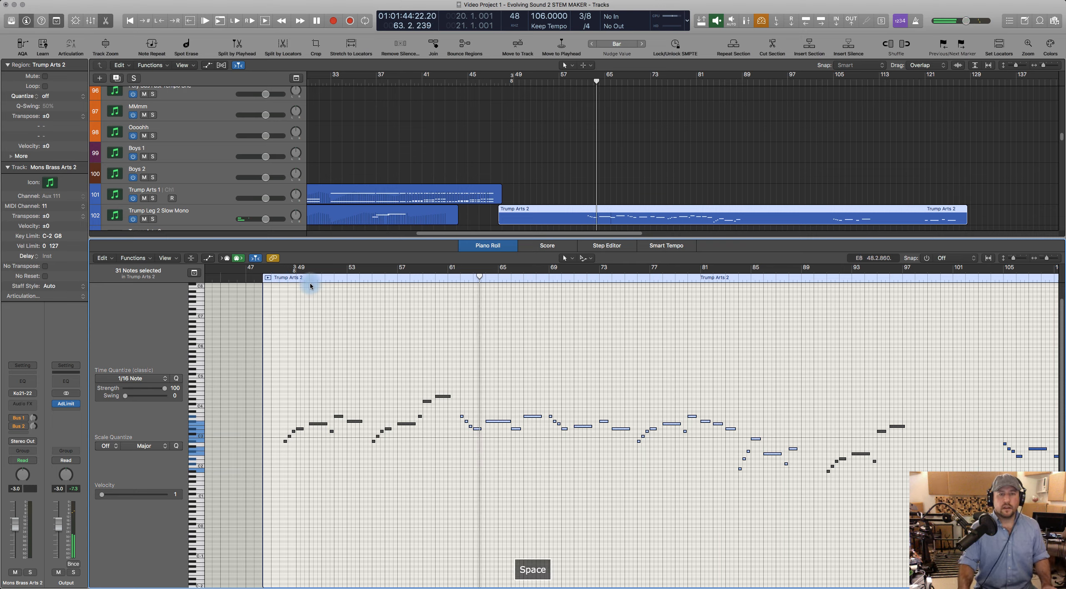
# Step: Show the Trump Arts 2 region's Sustain automation and add two points on its zero line around bars 61 and 62
pyautogui.click(329, 306)
pyautogui.press('a')
pyautogui.click(196, 512)
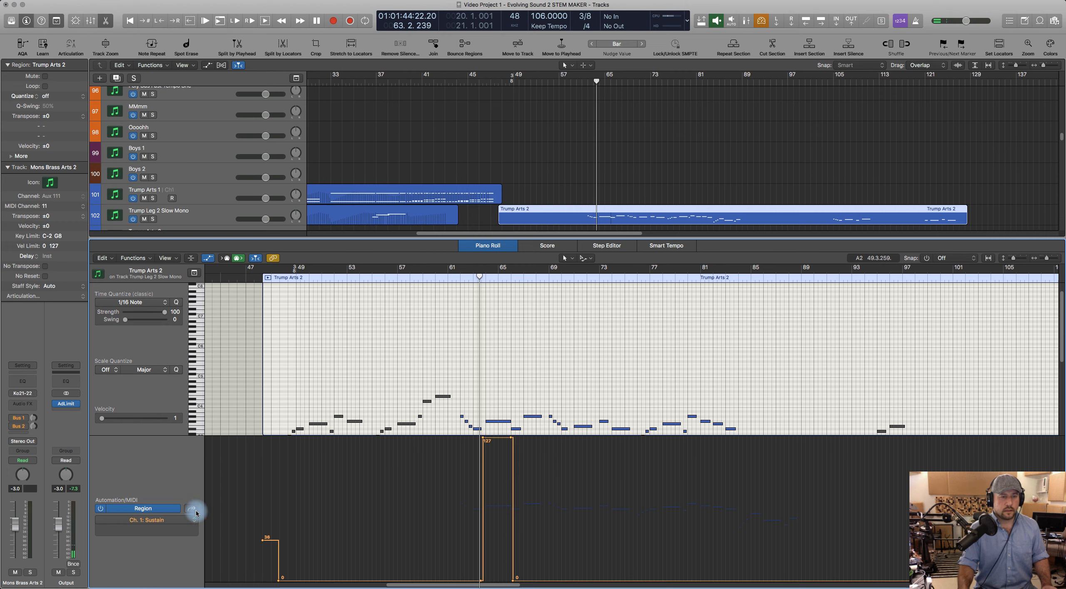
pyautogui.scroll(-8, 458, 388)
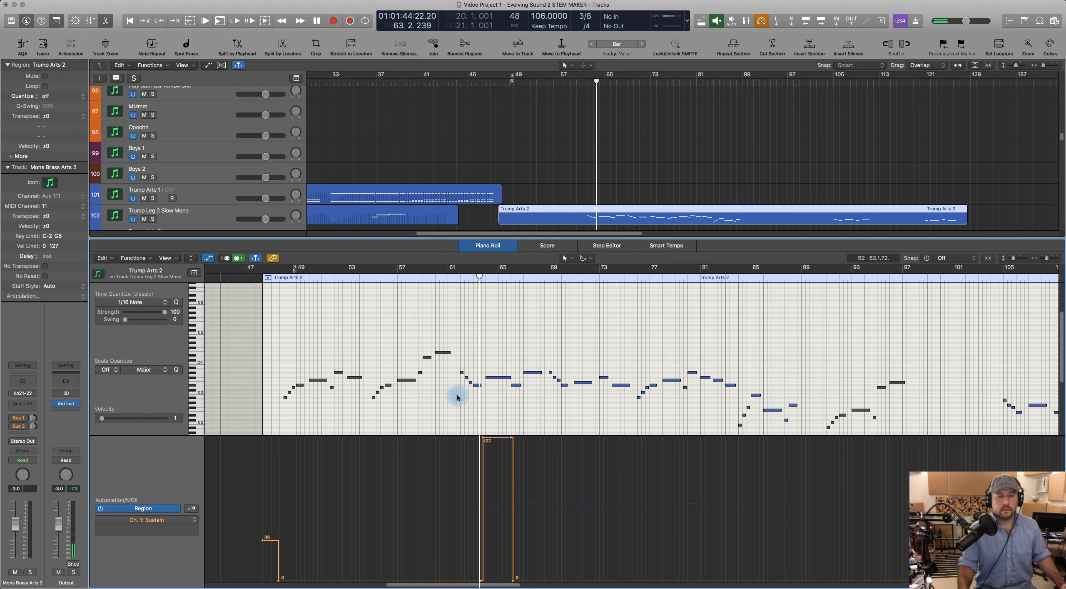
pyautogui.scroll(-2, 464, 383)
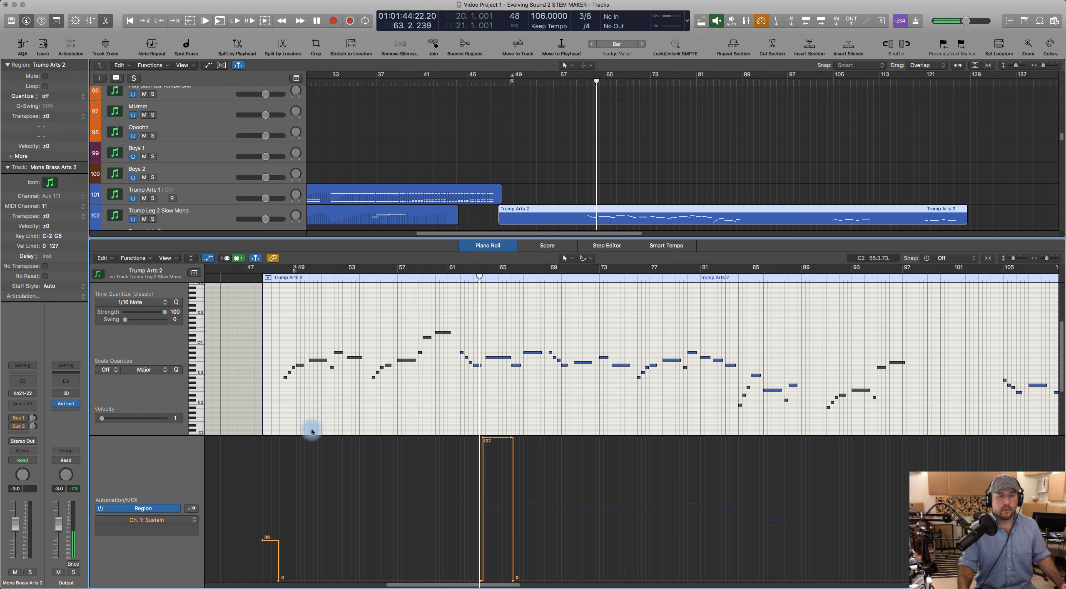
pyautogui.click(278, 582)
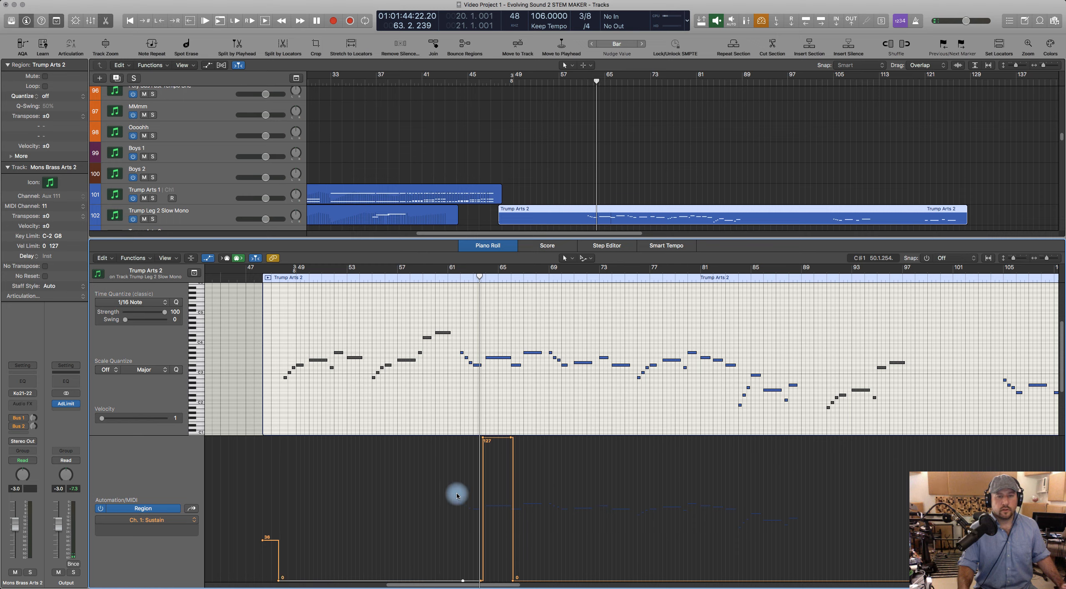
pyautogui.click(454, 581)
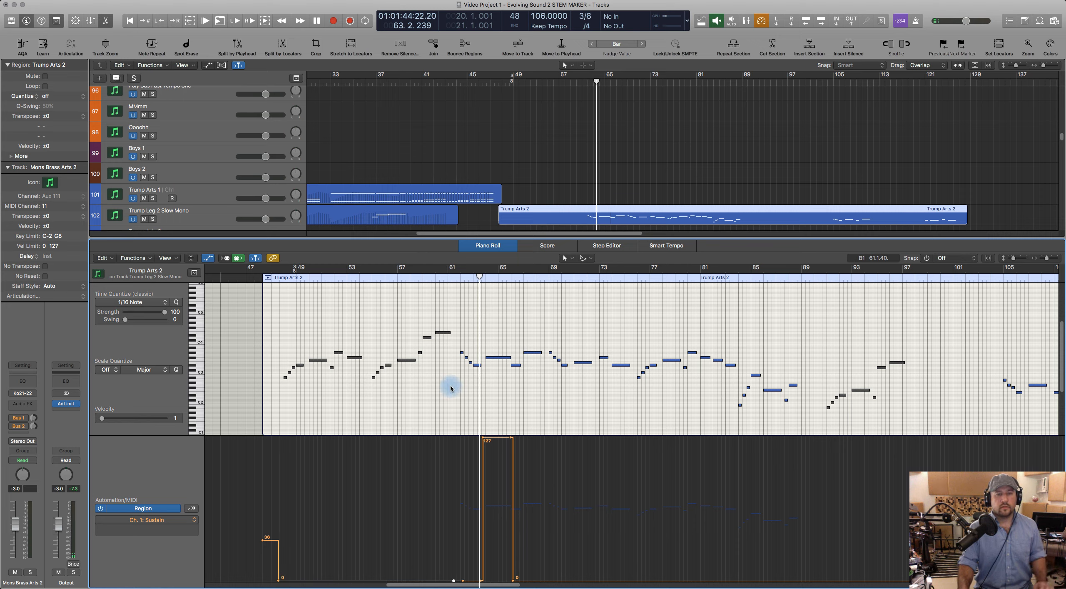
# Step: Audition the phrase from bar 61, and again from bar 62 with the region soloed and the lane showing Note Velocity
pyautogui.click(452, 278)
pyautogui.press('space')
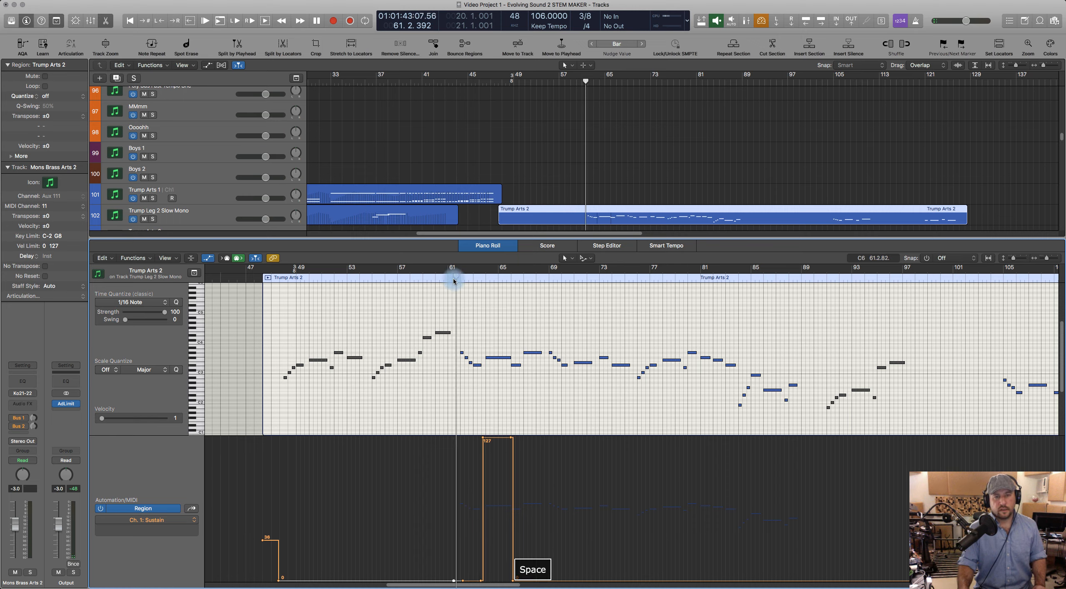
pyautogui.click(431, 383)
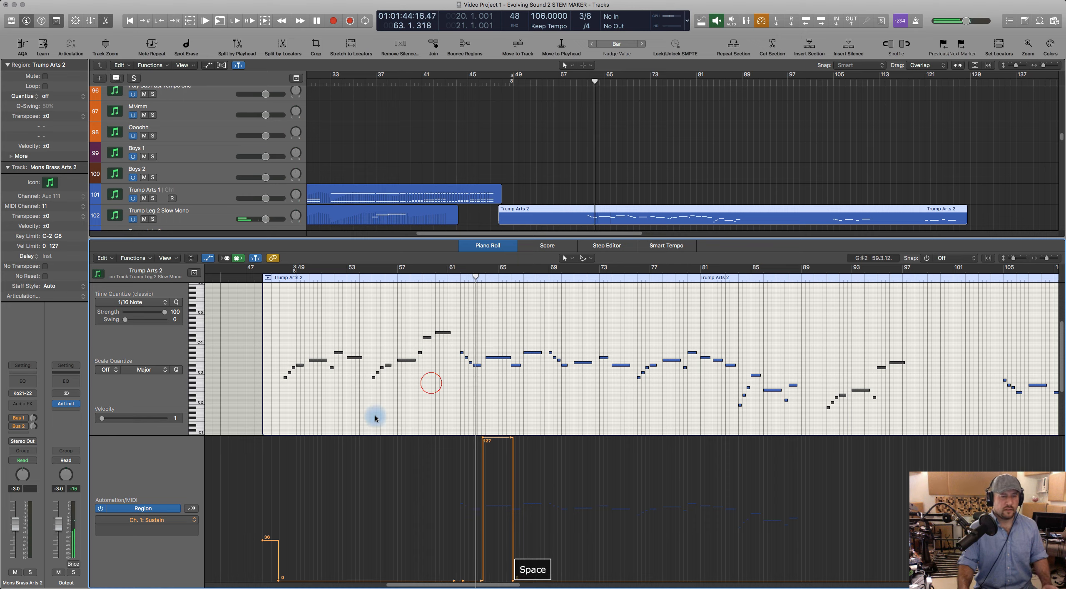
pyautogui.click(191, 508)
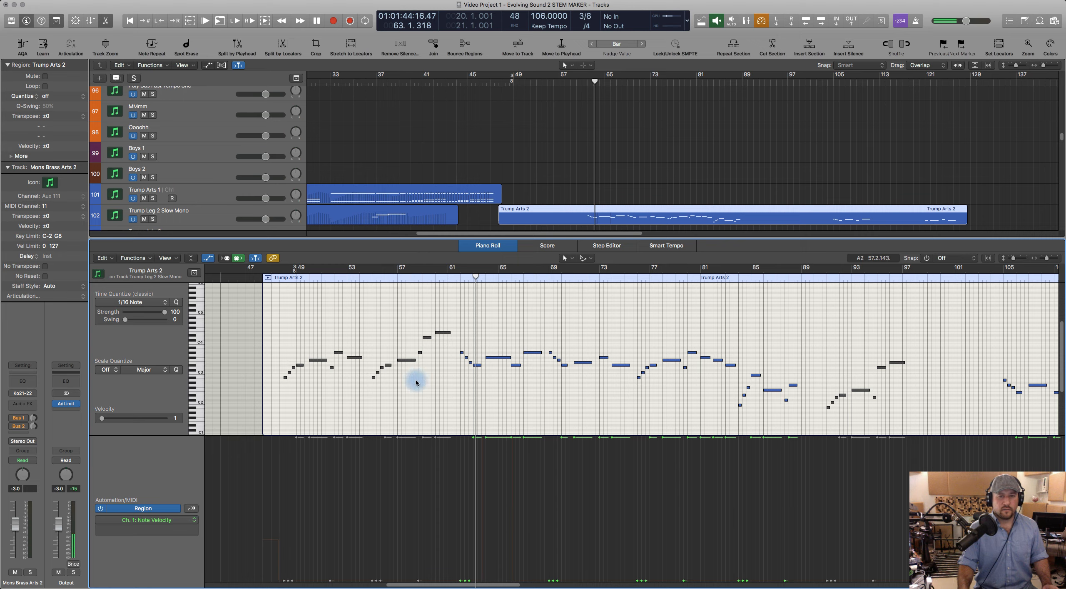
pyautogui.click(476, 301)
pyautogui.click(456, 277)
pyautogui.press('space')
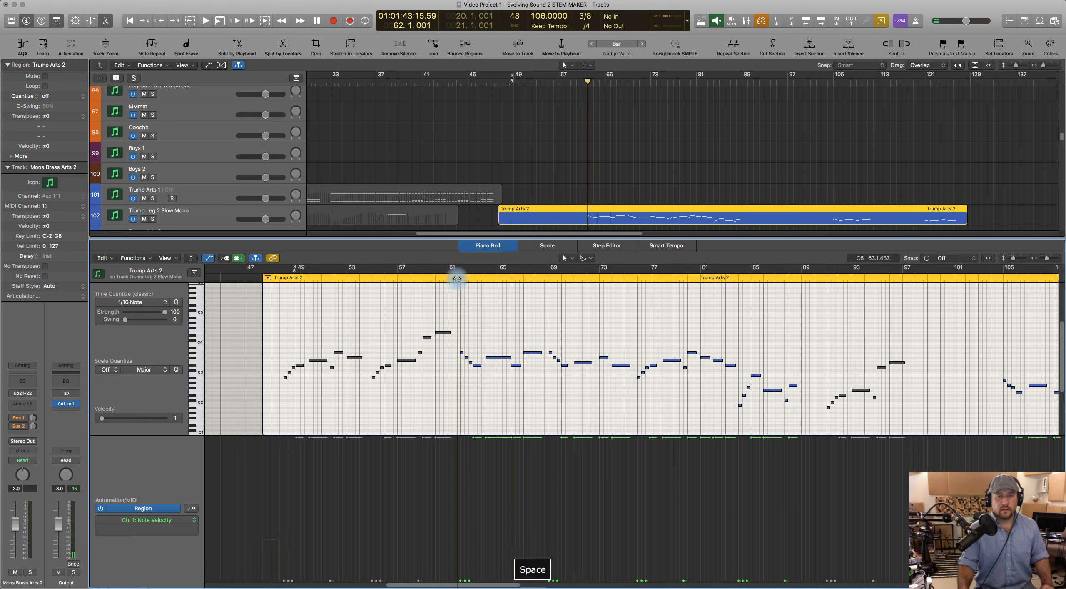
pyautogui.press('space')
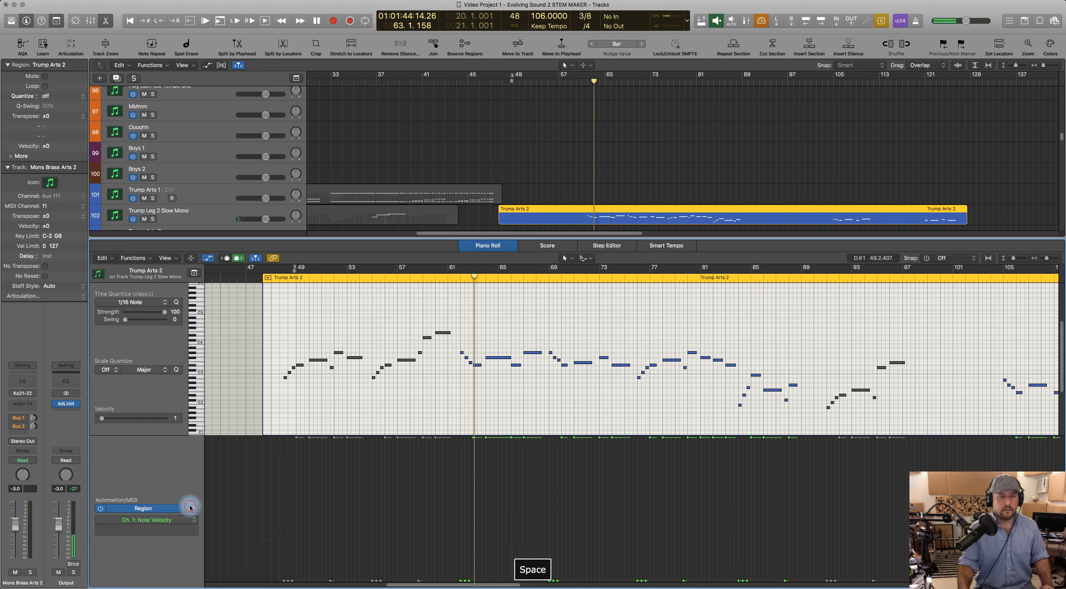
# Step: Show the region's Sustain automation again and play the soloed Trump Arts 2 region from bar 61
pyautogui.click(190, 508)
pyautogui.click(190, 508)
pyautogui.click(190, 507)
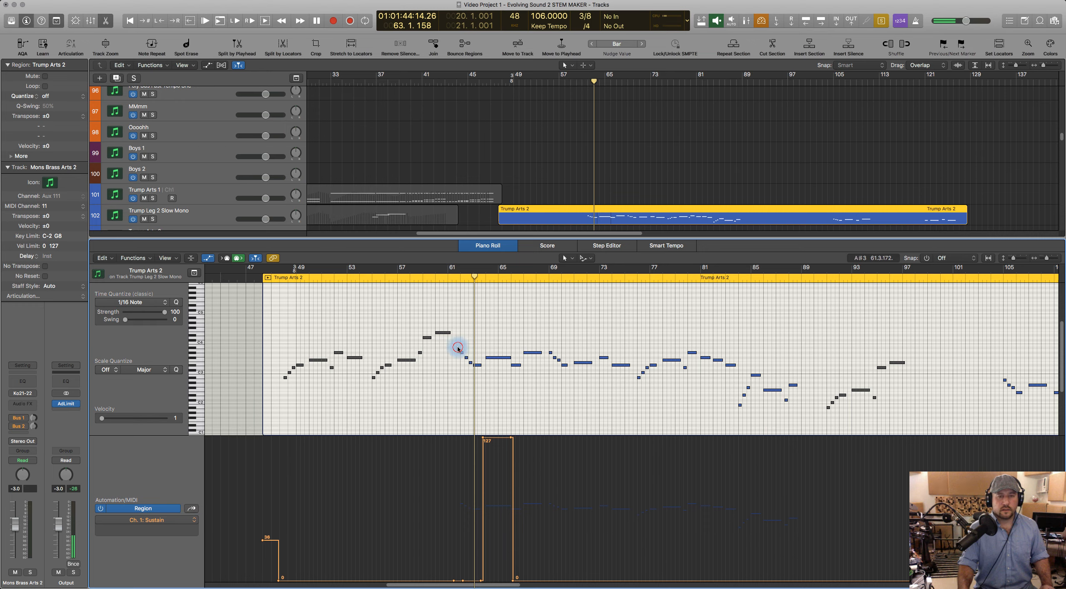
pyautogui.click(453, 278)
pyautogui.press('space')
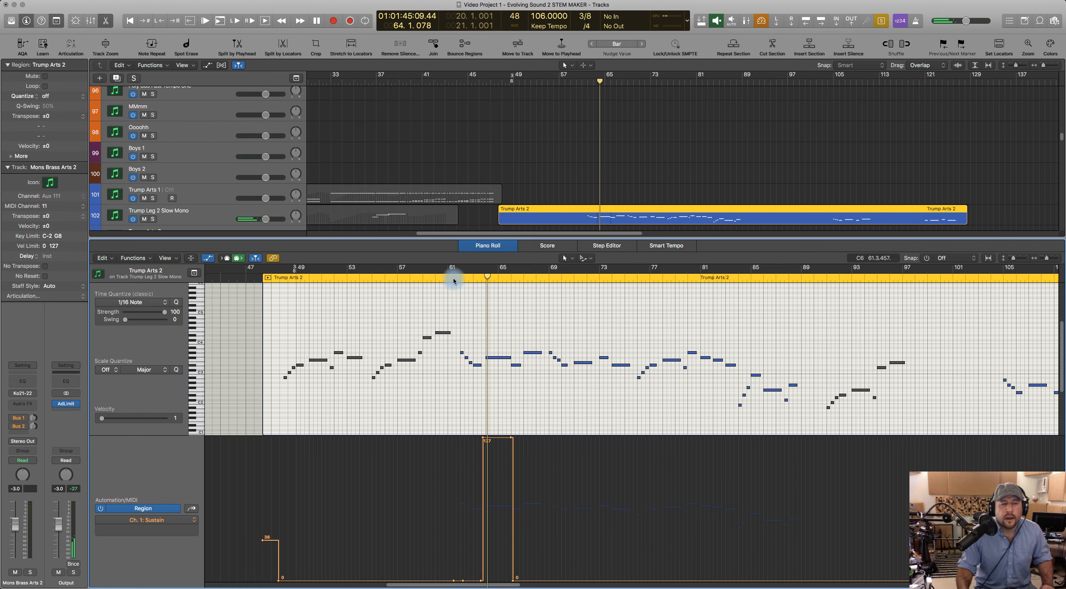
# Step: Close the piano roll and turn off solo to return to the full arrangement
pyautogui.click(250, 224)
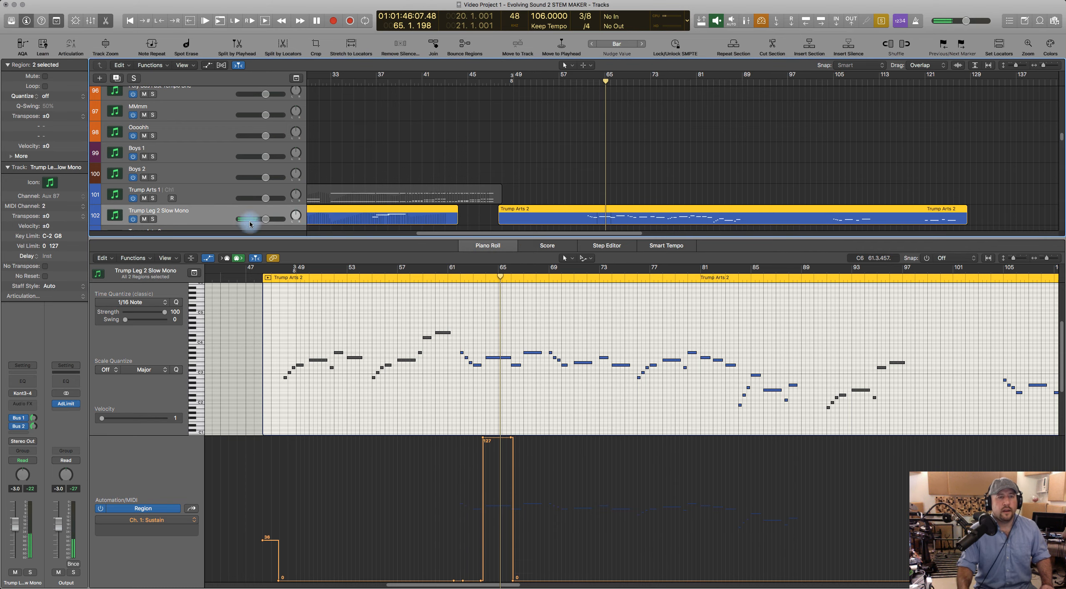
pyautogui.click(516, 196)
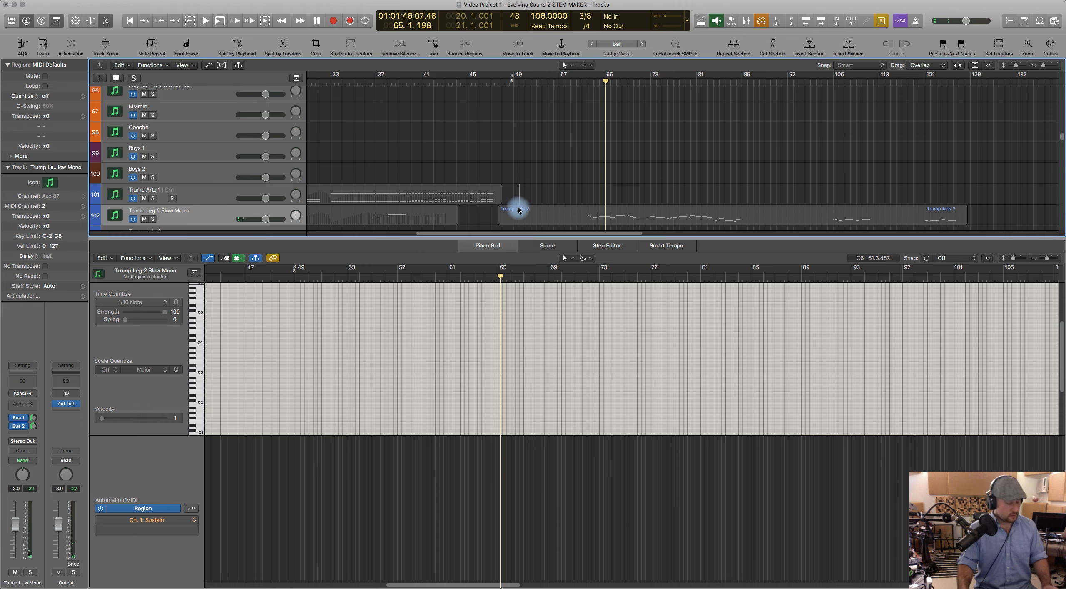
pyautogui.click(498, 246)
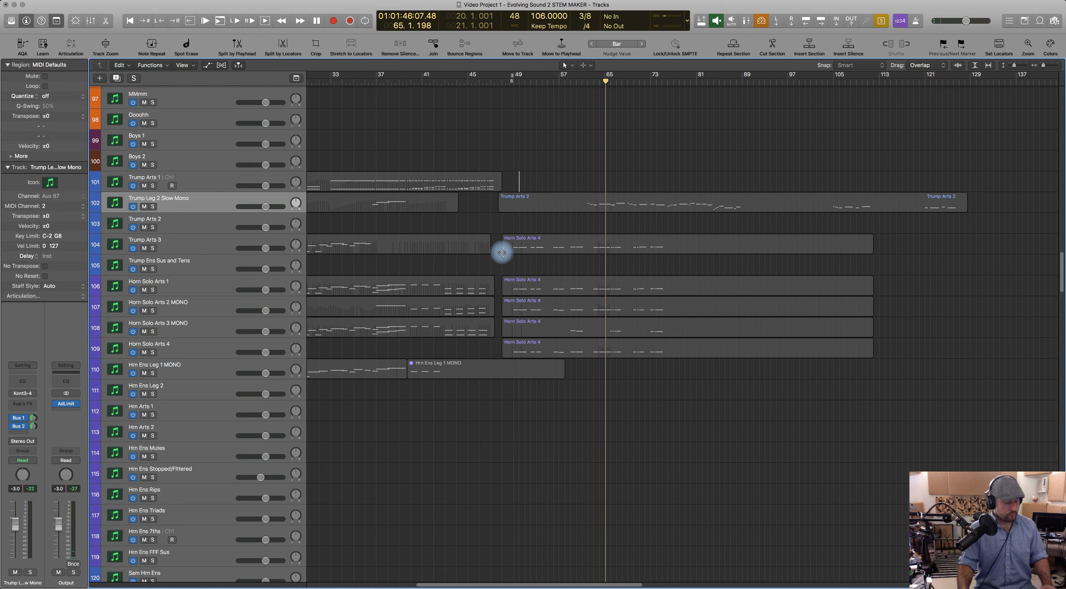
pyautogui.click(505, 248)
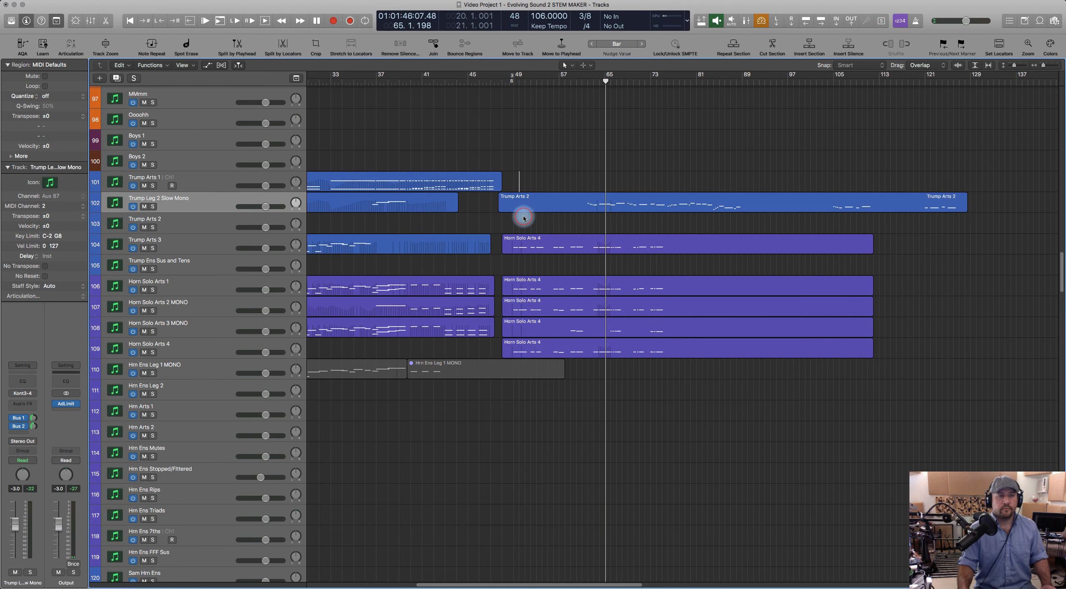
# Step: Move the Trump Arts 2 region to the Trump Arts 2 track, open it in the piano roll and audition it from bar 61
pyautogui.moveTo(546, 197); pyautogui.dragTo(567, 220)
pyautogui.doubleClick(567, 218)
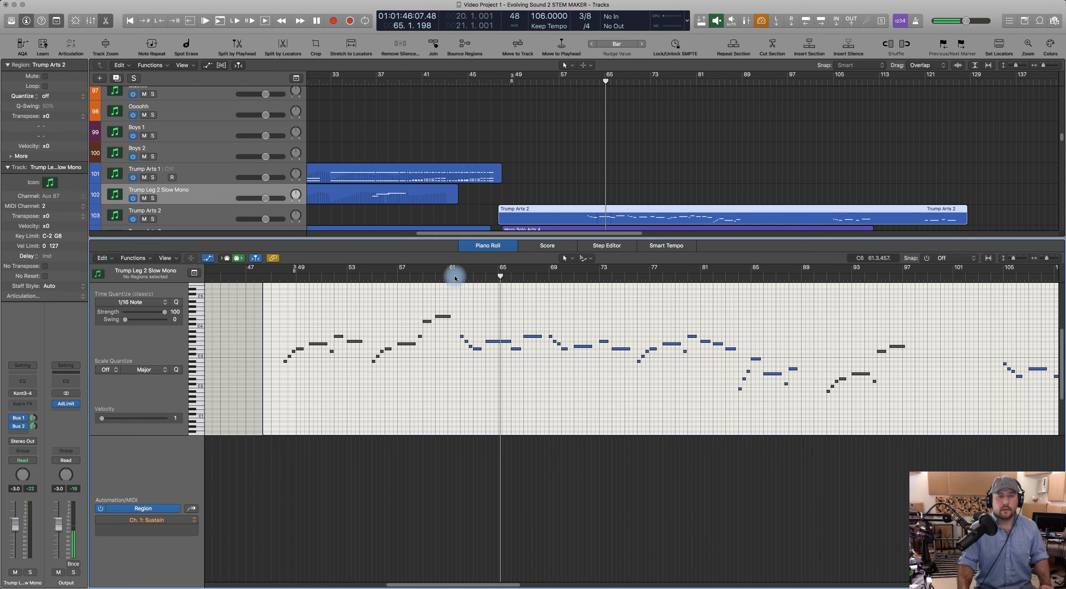
pyautogui.click(454, 278)
pyautogui.press('space')
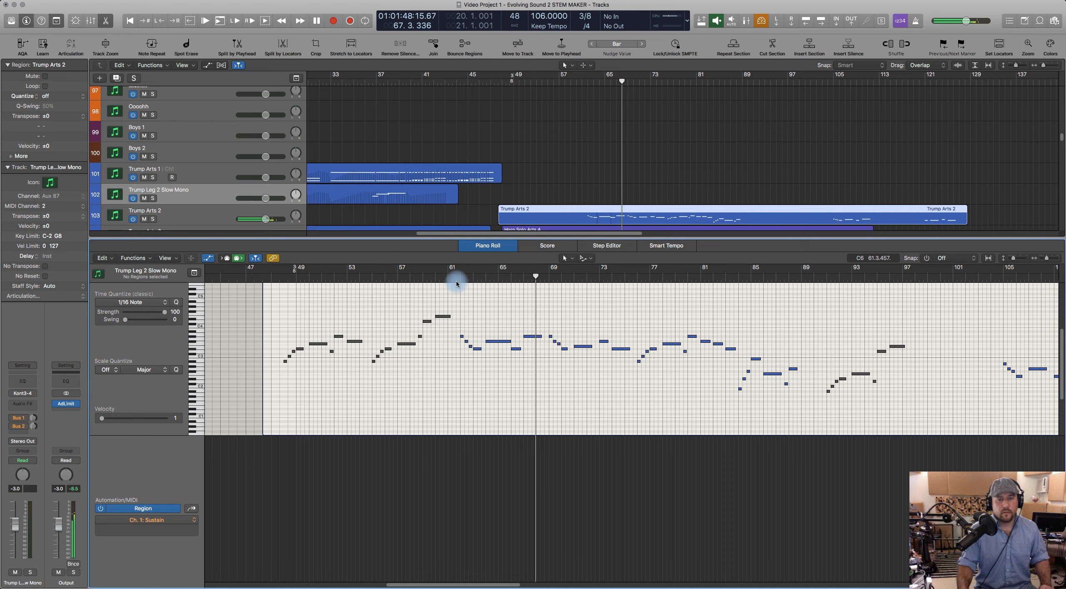
pyautogui.press('space')
# Step: Close the piano roll and delete the Trump Arts 2 region that starts near bar 48
pyautogui.click(487, 248)
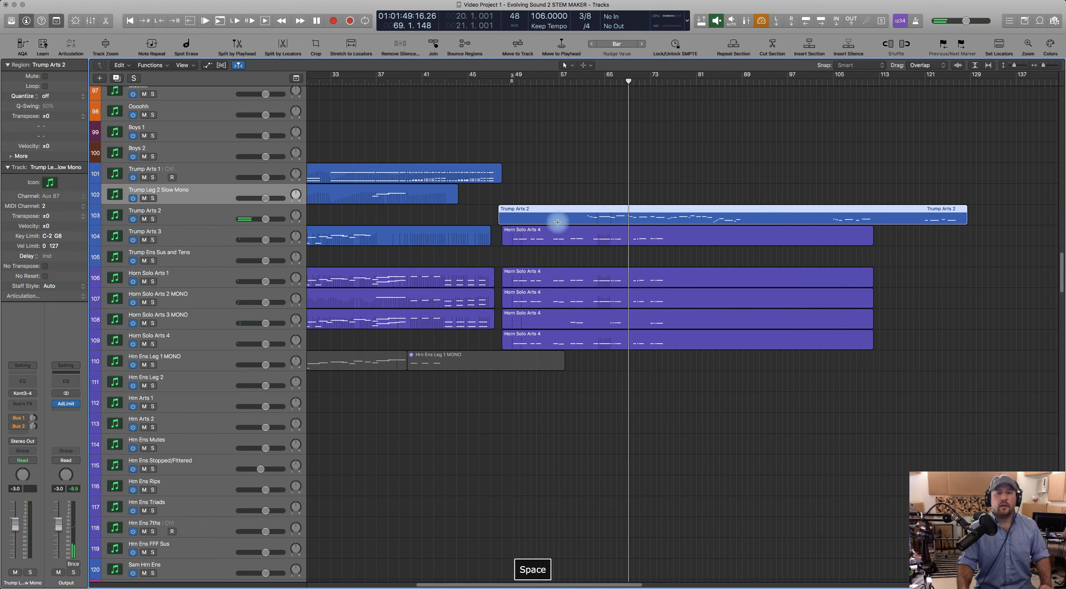
pyautogui.click(550, 197)
pyautogui.click(550, 209)
pyautogui.press('Delete')
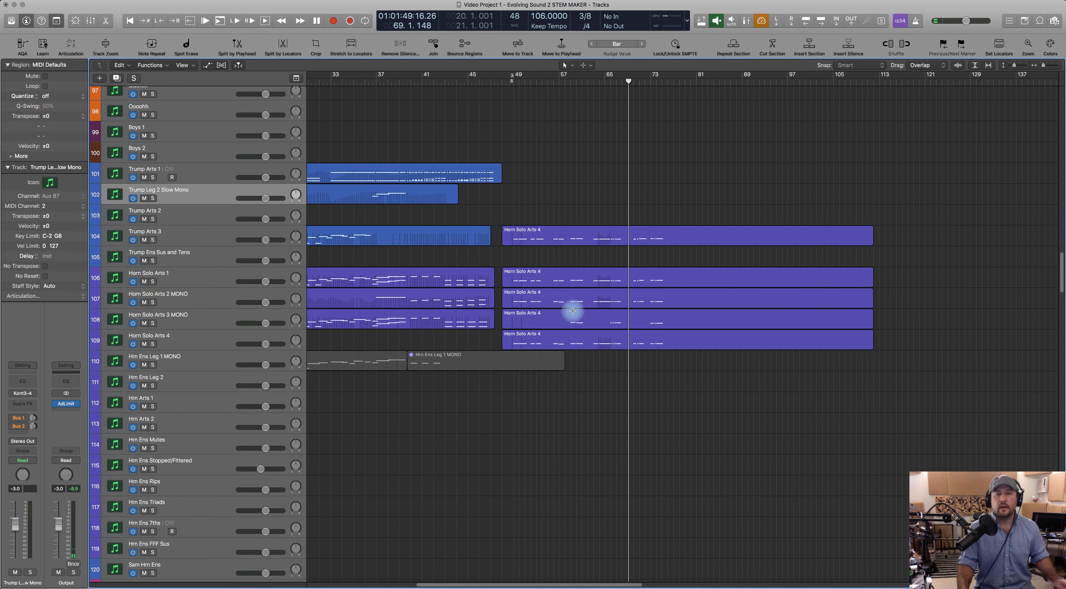
# Step: Place the Tromb Solo Arts 1 region on the Trump Arts 2 track, keeping its start near bar 48
pyautogui.scroll(-5, 573, 352)
pyautogui.scroll(-3, 575, 354)
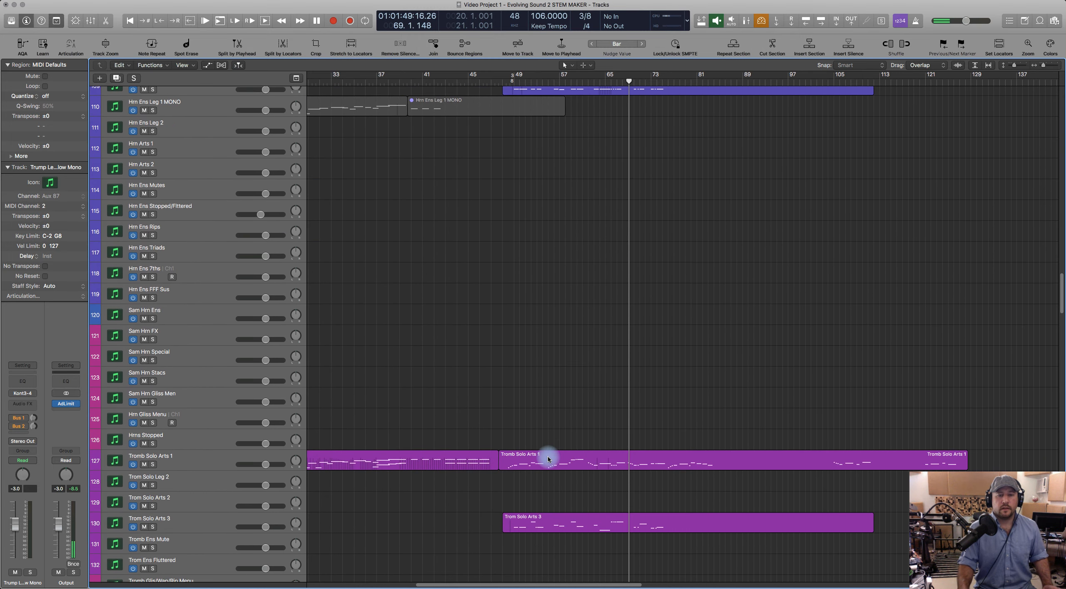
pyautogui.moveTo(548, 459)
pyautogui.mouseDown()
pyautogui.moveTo(542, 425)
pyautogui.moveTo(540, 447)
pyautogui.mouseUp()
pyautogui.scroll(10, 545, 438)
pyautogui.scroll(3, 545, 435)
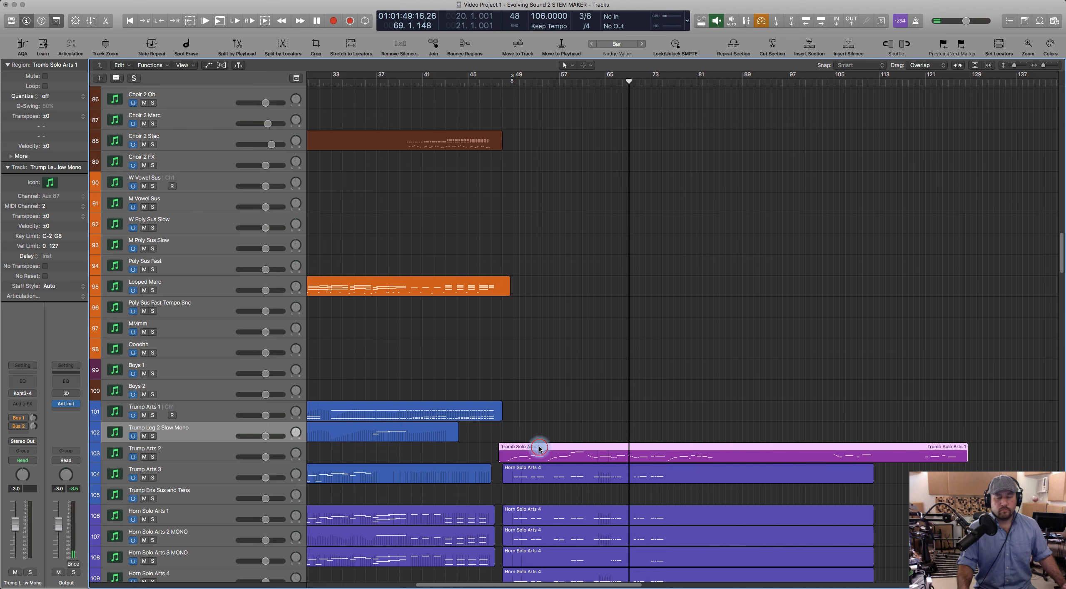
# Step: Open the placed Tromb Solo Arts 1 region, mute its notes from bar 48 to bar 61 and audition from bar 61
pyautogui.doubleClick(540, 447)
pyautogui.moveTo(281, 317); pyautogui.dragTo(438, 386)
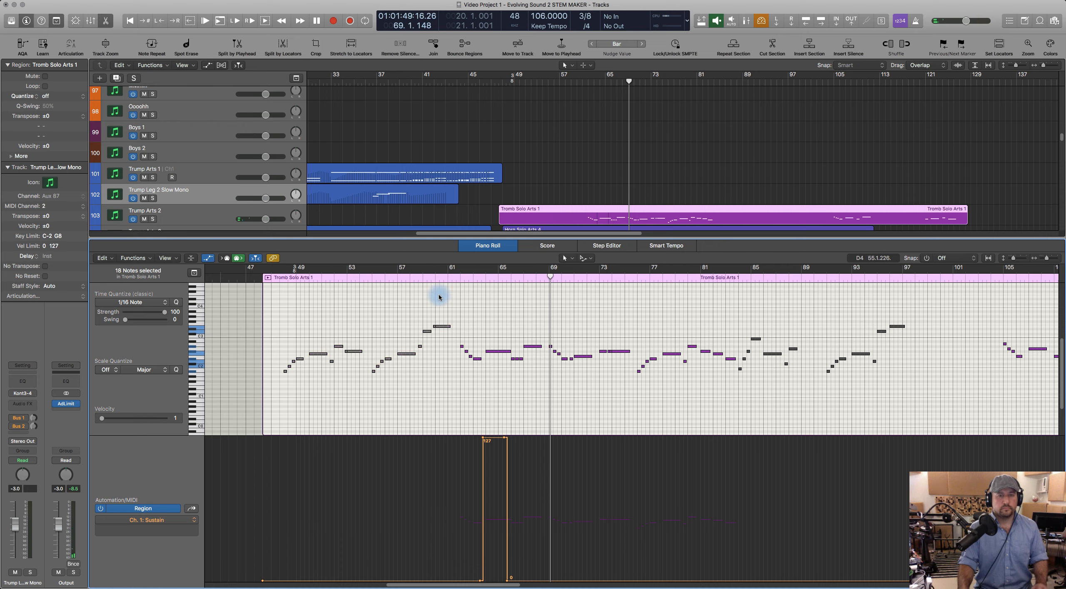
pyautogui.click(453, 275)
pyautogui.press('space')
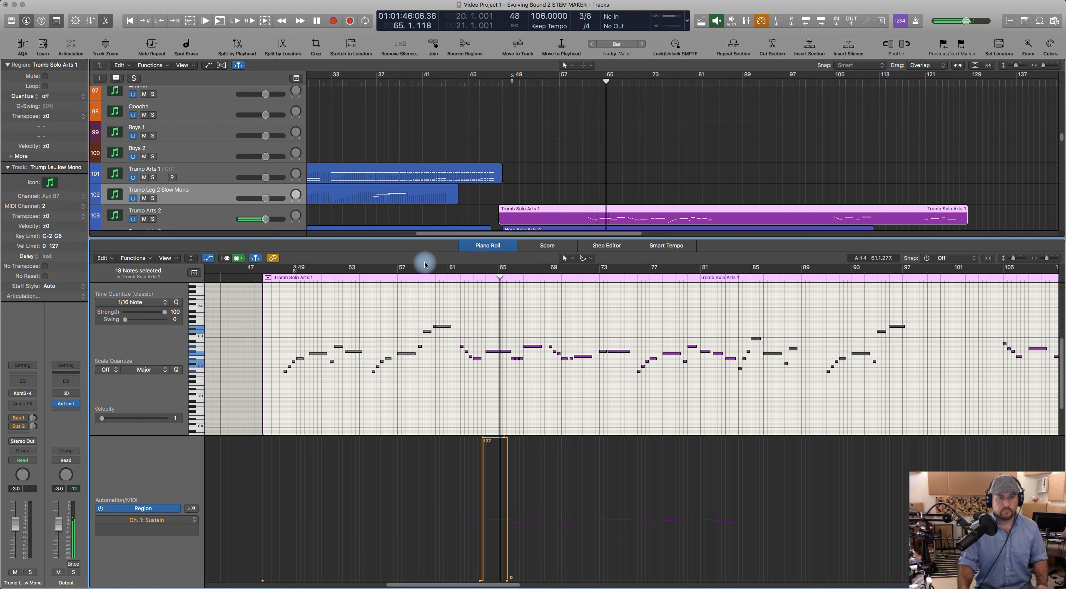
pyautogui.press('space')
# Step: Transpose the Tromb Solo Arts 1 notes from bar 62 to bar 84 up one octave
pyautogui.moveTo(455, 337); pyautogui.dragTo(480, 377)
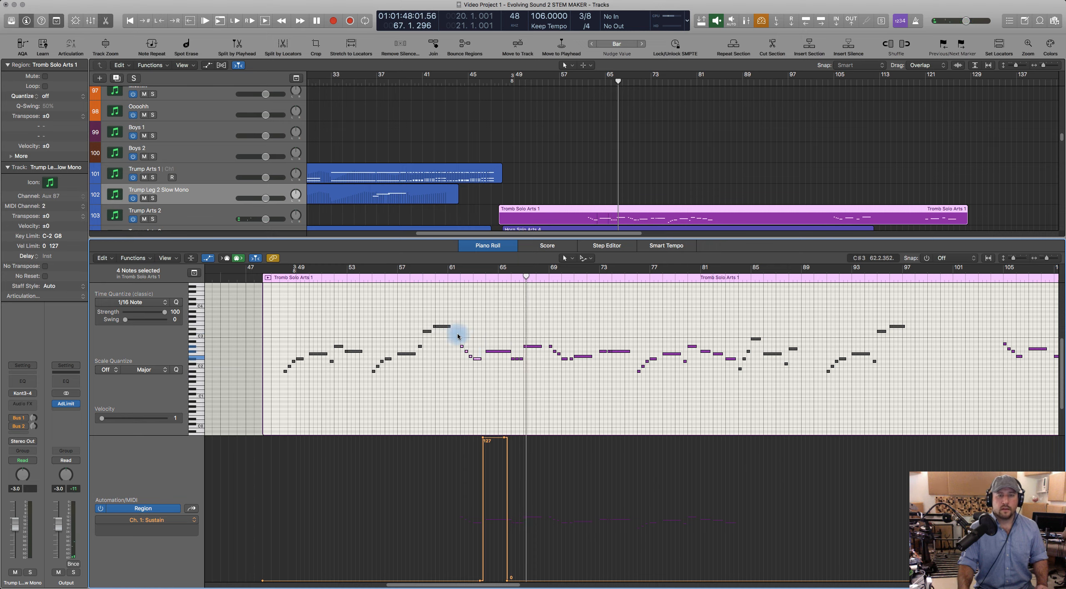
pyautogui.moveTo(456, 333); pyautogui.dragTo(733, 406)
pyautogui.hotkey('alt', 'shift', 'Up')
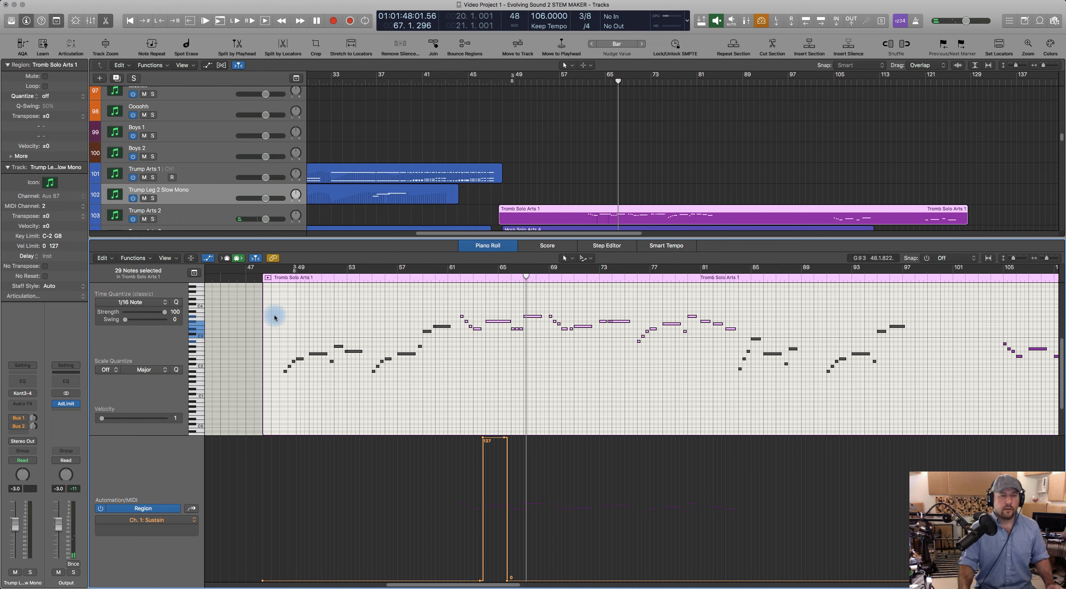
# Step: Unmute the notes from bar 48 to bar 61, set the playhead at bar 48 and sound some of the opening notes
pyautogui.moveTo(275, 317); pyautogui.dragTo(438, 391)
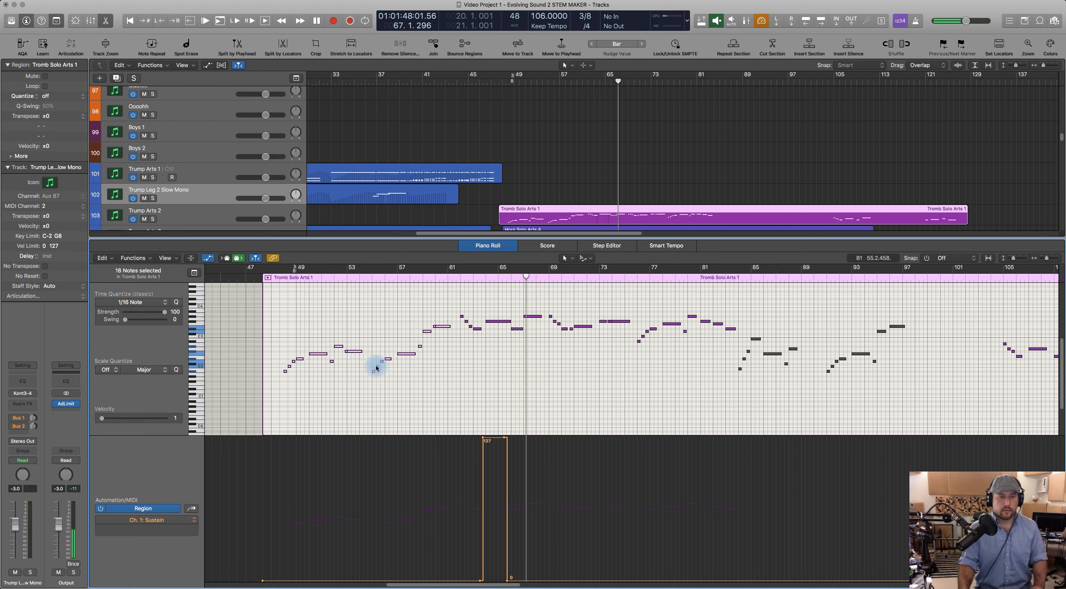
pyautogui.click(278, 282)
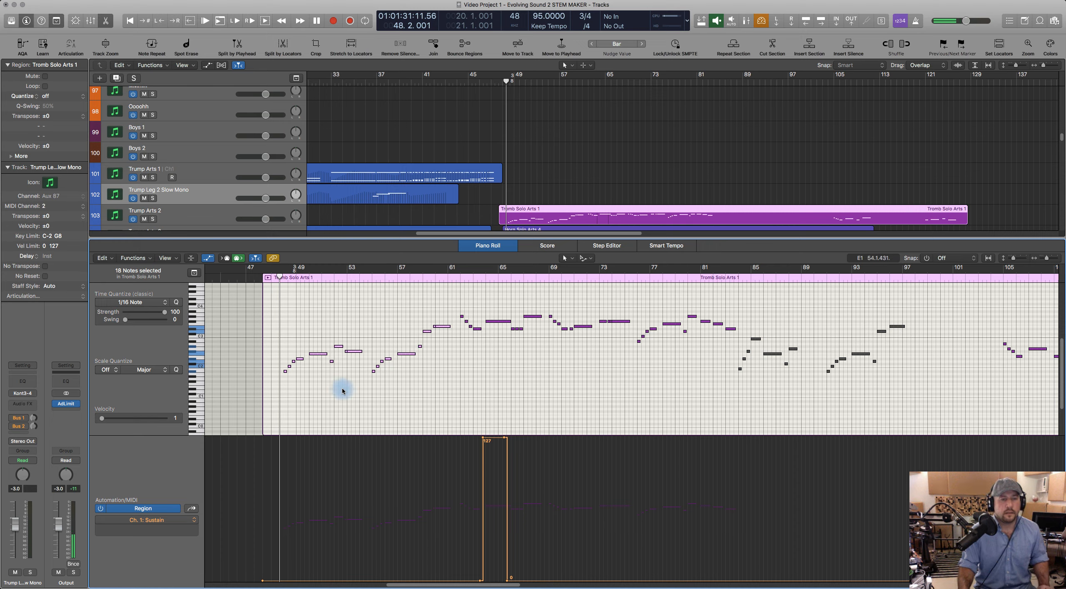
pyautogui.moveTo(286, 373); pyautogui.dragTo(290, 367)
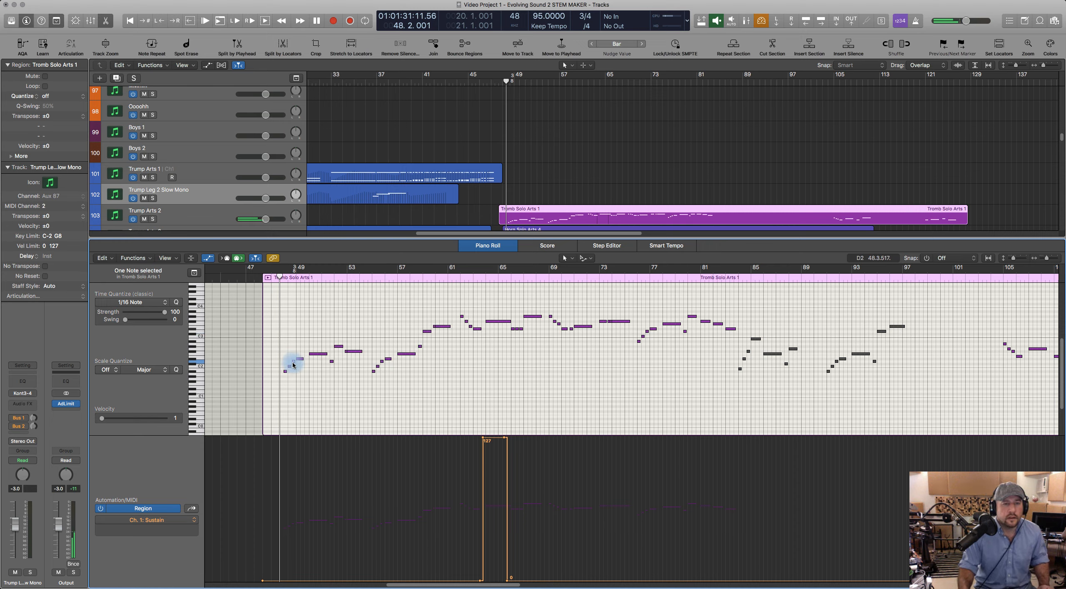
pyautogui.click(315, 353)
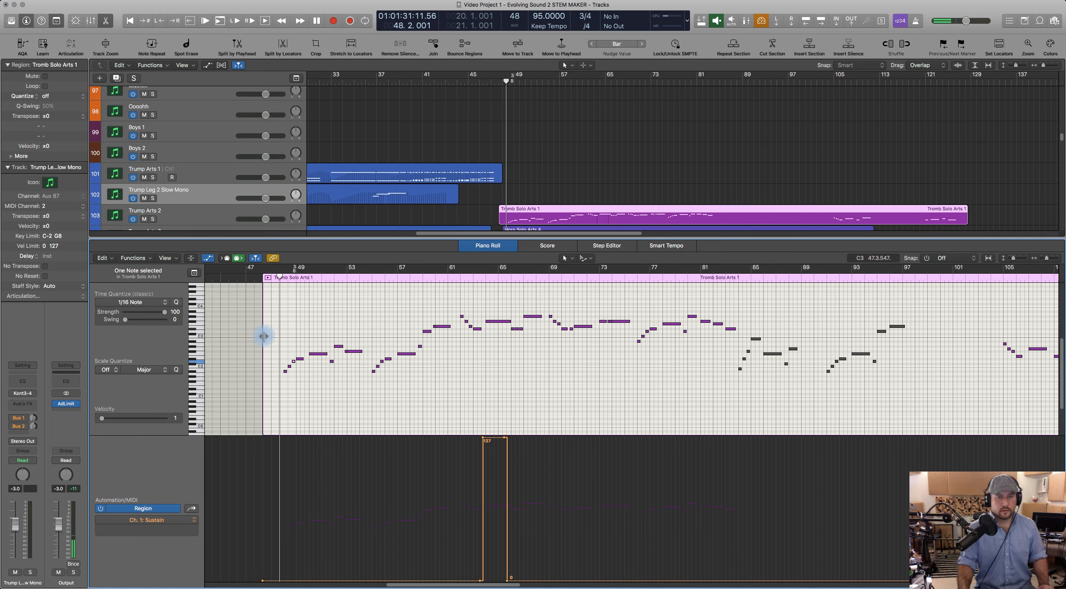
# Step: Mute the notes from bar 48 to bar 61 while auditioning from bar 48, and close the piano roll
pyautogui.moveTo(275, 333); pyautogui.dragTo(414, 397)
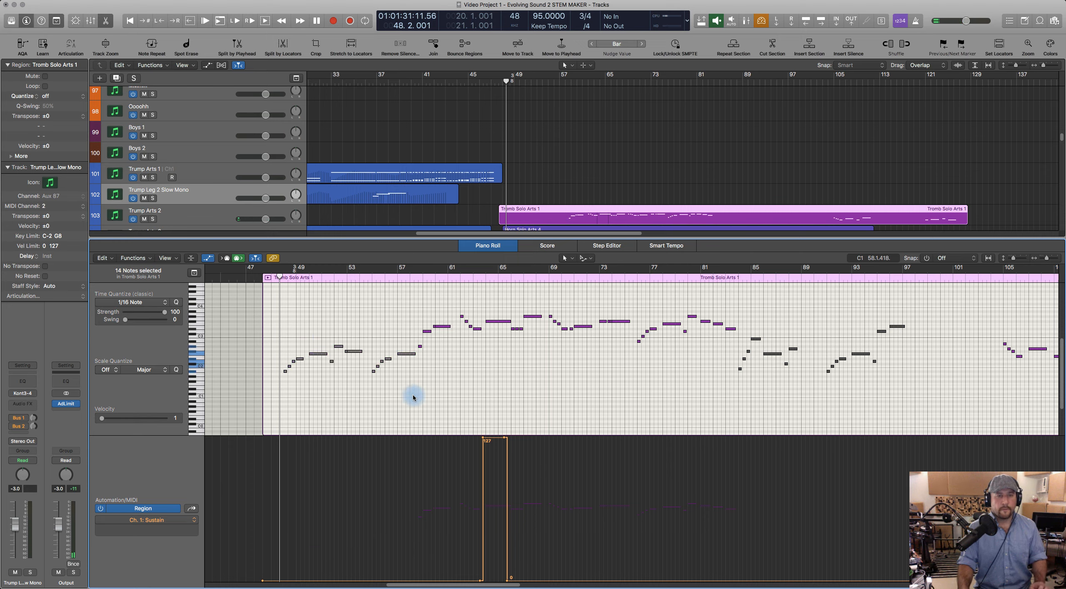
pyautogui.press('space')
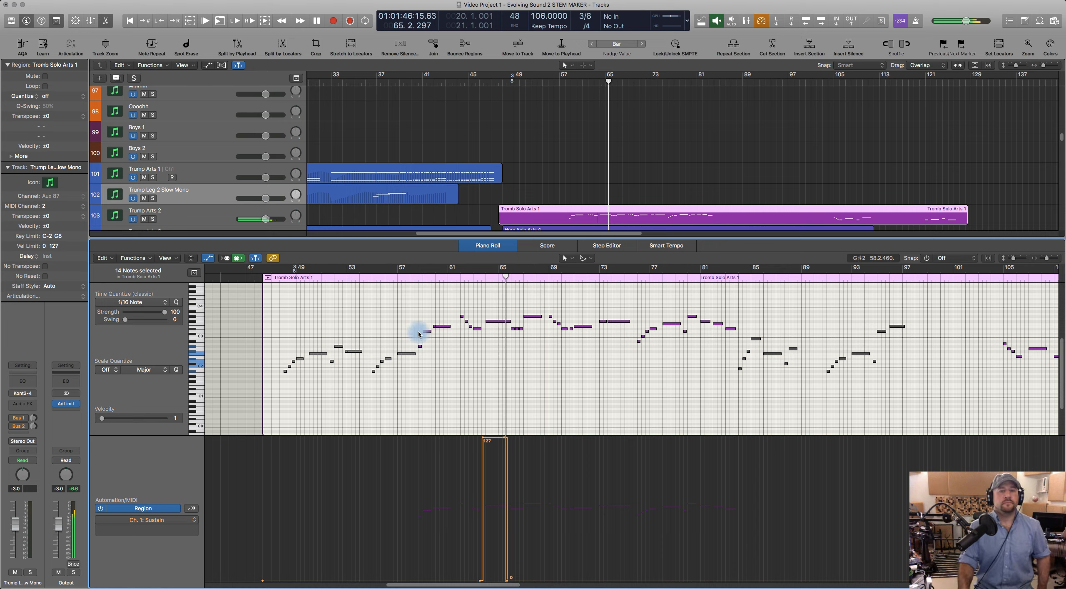
pyautogui.moveTo(414, 316); pyautogui.dragTo(444, 351)
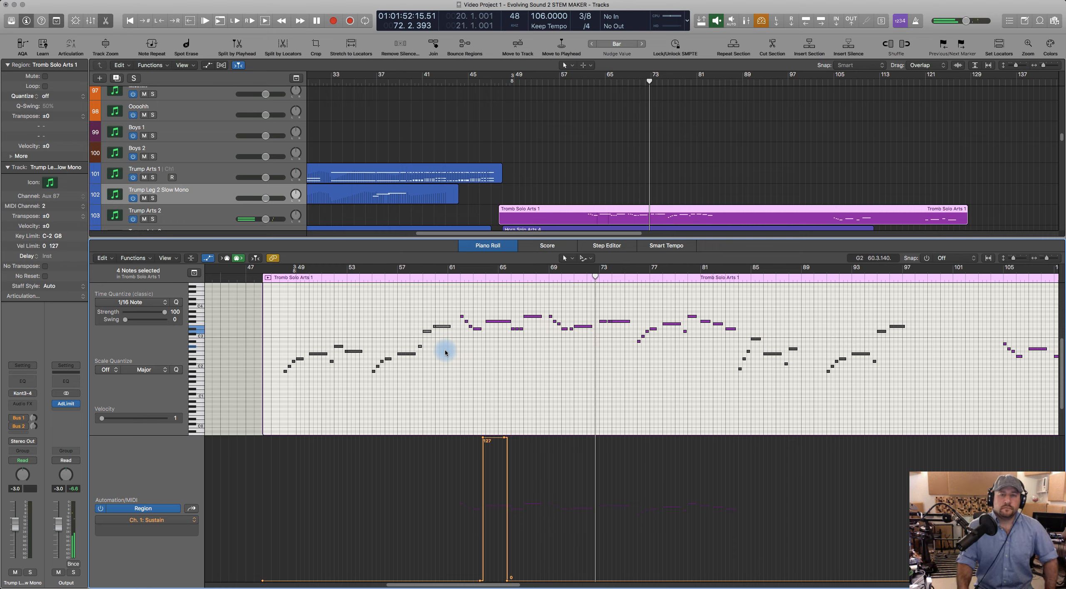
pyautogui.press('space')
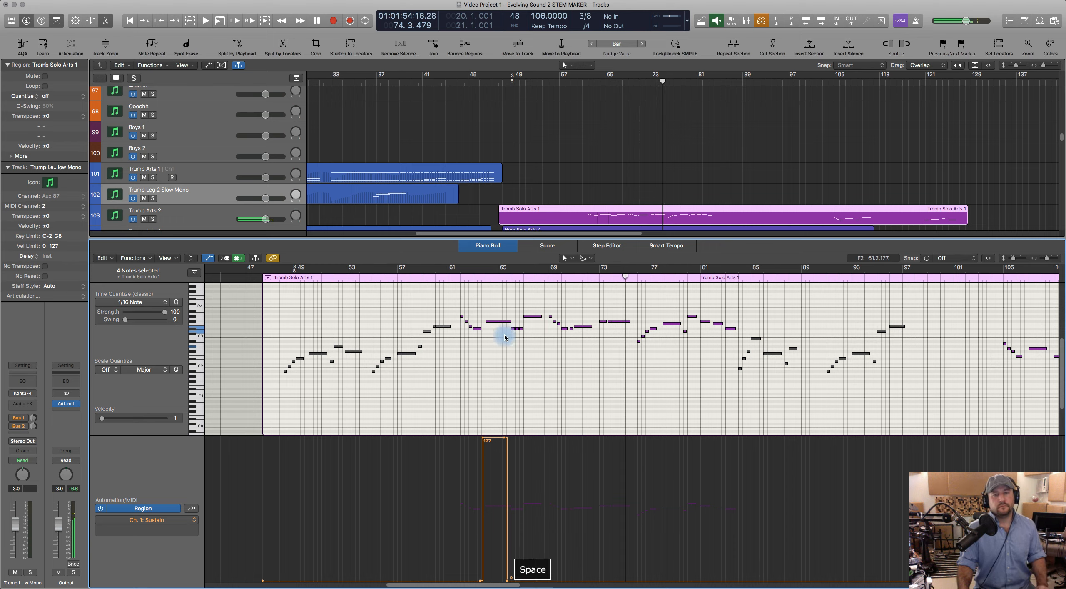
pyautogui.press('p')
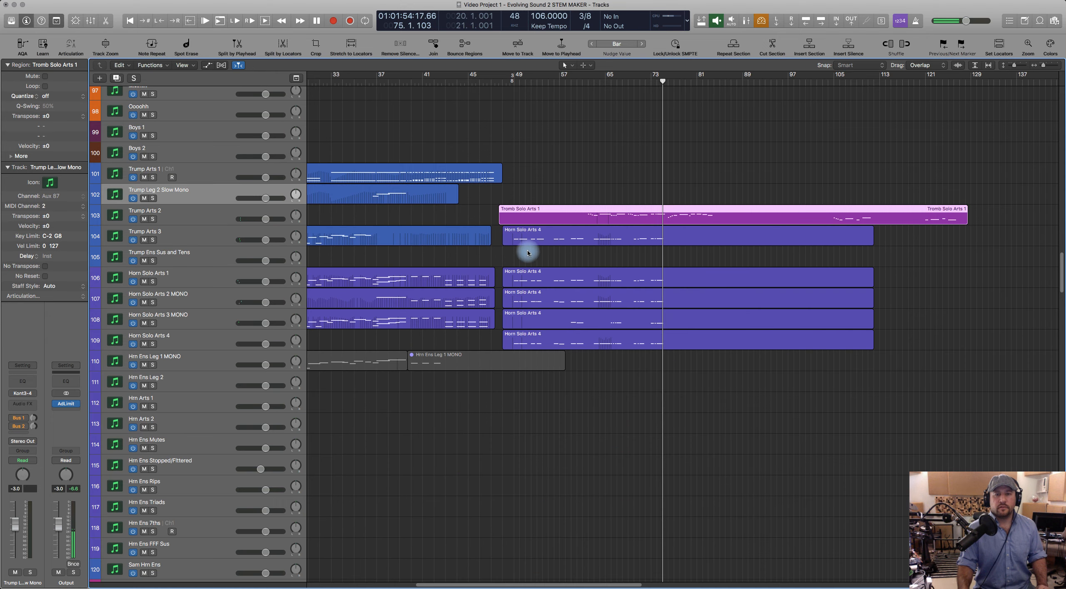
# Step: Audition the layered brass tracks from about bar 49, with the raised Tromb Solo Arts 1 part in place
pyautogui.click(526, 202)
pyautogui.click(586, 211)
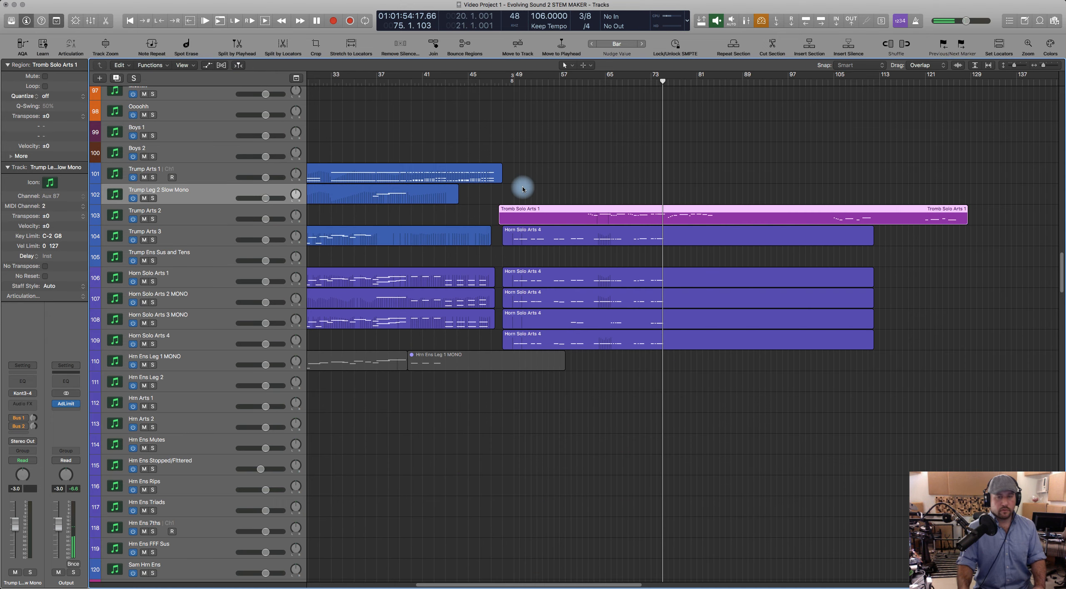
pyautogui.click(512, 81)
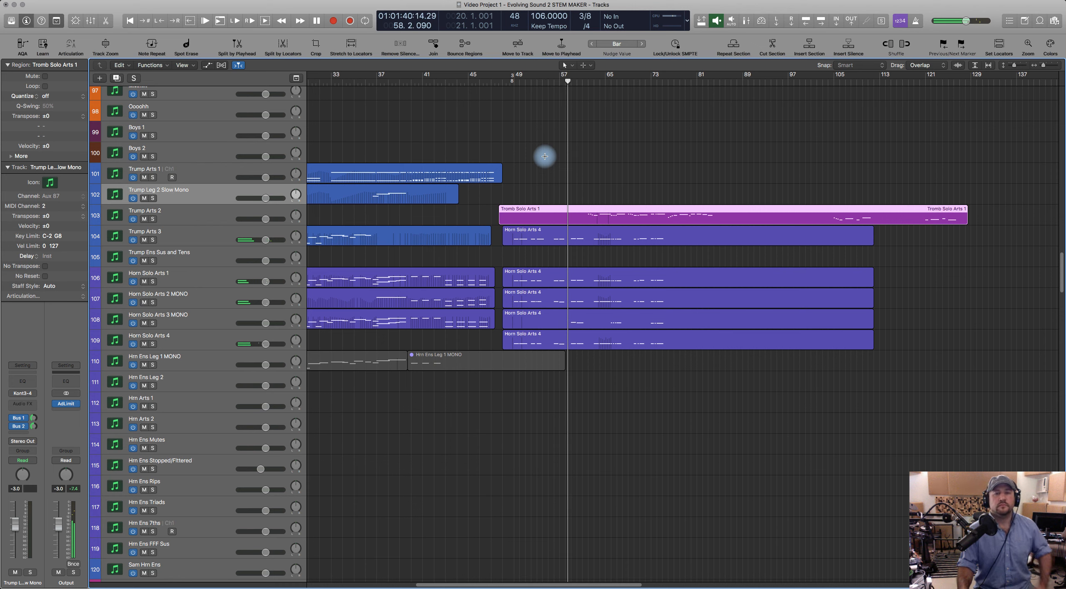
pyautogui.press('space')
# Step: Open the Horn Solo Arts 4 region on the Trump Arts 3 track, show its note velocities and select the two notes at bars 56 and 57
pyautogui.click(558, 229)
pyautogui.doubleClick(558, 229)
pyautogui.click(444, 367)
pyautogui.moveTo(375, 349); pyautogui.dragTo(402, 374)
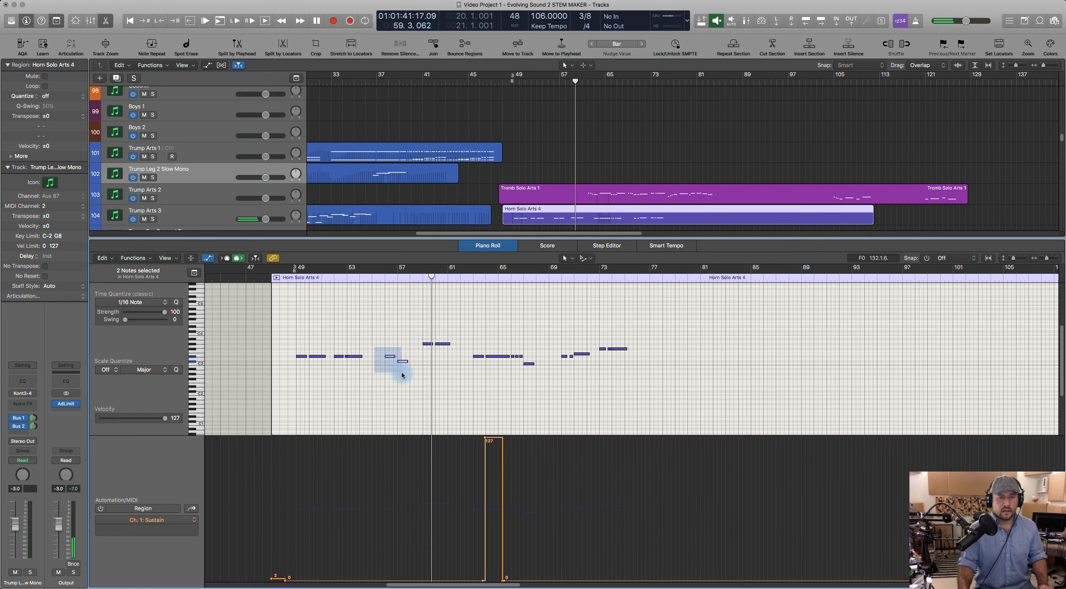
pyautogui.press('super+Right')
pyautogui.press('super+Right')
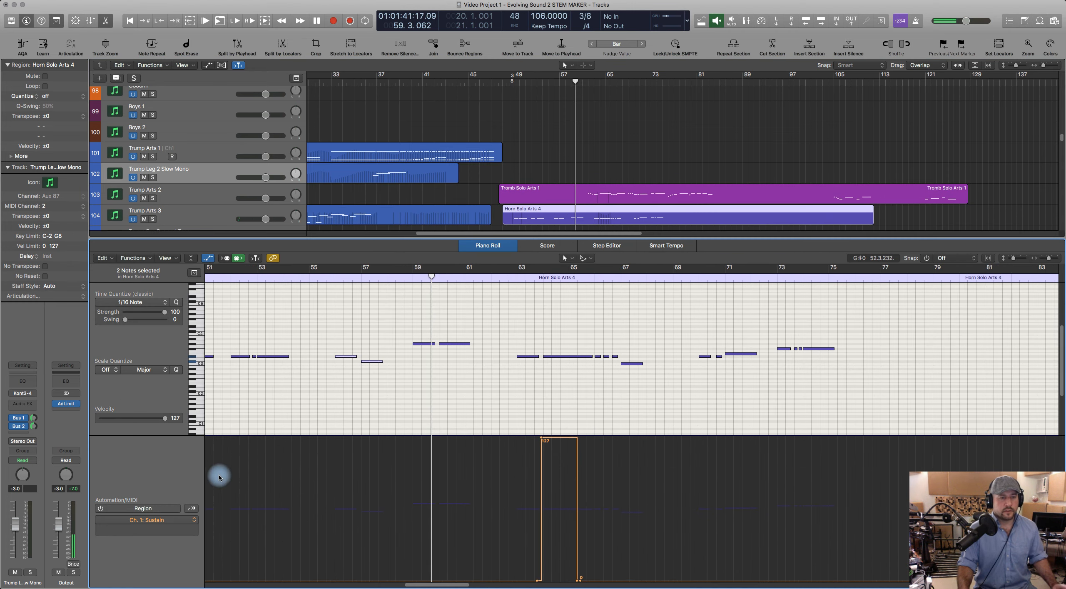
pyautogui.click(188, 510)
pyautogui.hscroll(-5, 357, 381)
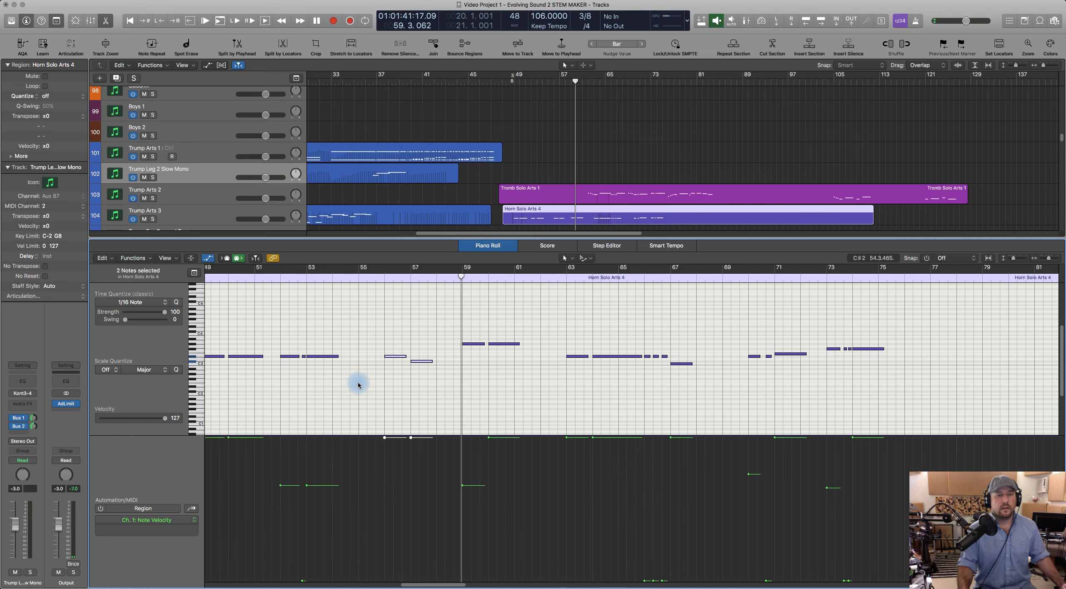
# Step: Audition the passage and try lowering the velocity of the two notes at bars 56 and 57 to 81
pyautogui.press('space')
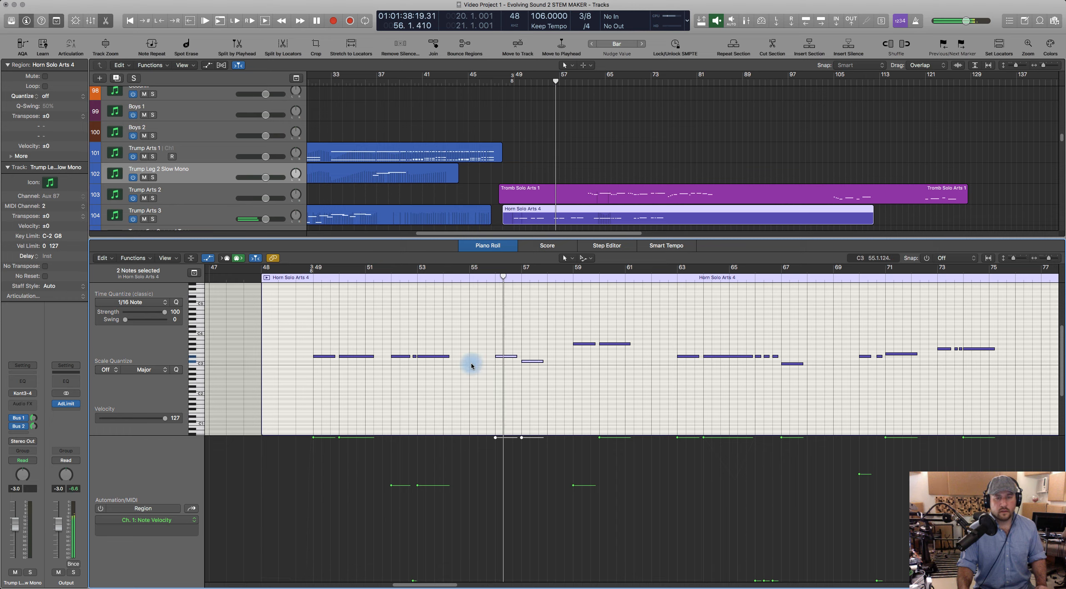
pyautogui.press('space')
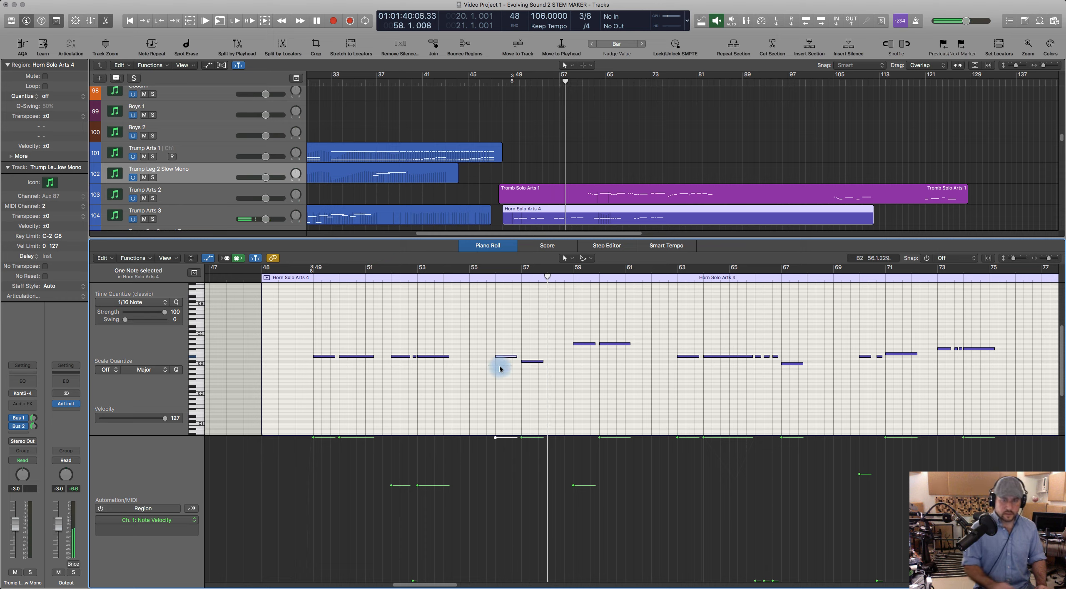
pyautogui.hotkey('ctrl', 'alt', 'l')
pyautogui.moveTo(473, 346); pyautogui.dragTo(521, 382)
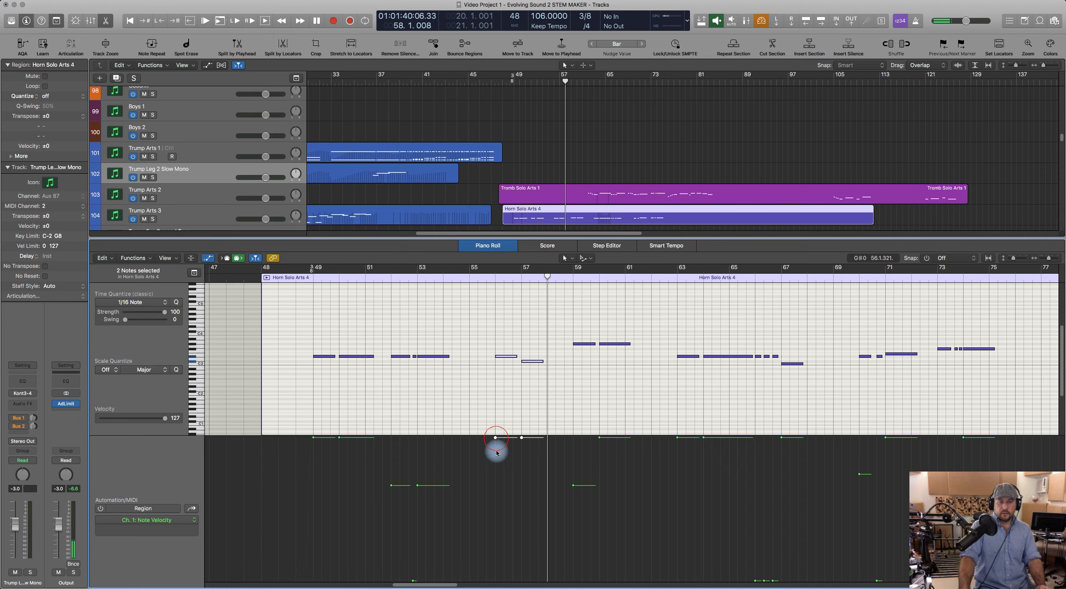
pyautogui.moveTo(497, 452); pyautogui.dragTo(497, 489)
pyautogui.click(475, 277)
pyautogui.press('space')
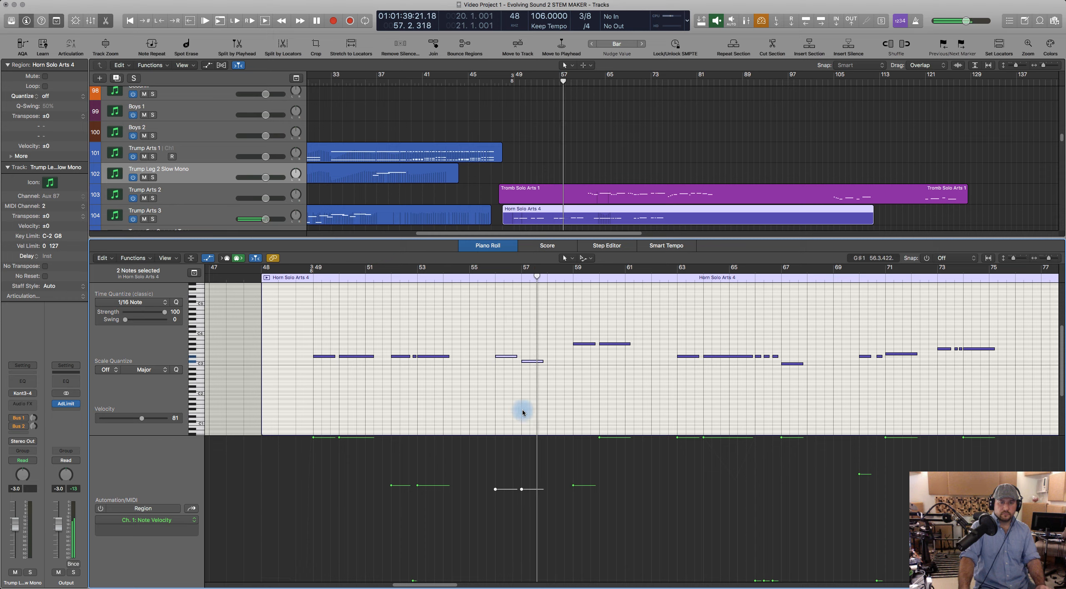
# Step: Return the two notes at bars 56 and 57 to velocity 127, lengthen both slightly for a connected line and audition them
pyautogui.moveTo(495, 489); pyautogui.dragTo(496, 435)
pyautogui.moveTo(517, 357); pyautogui.dragTo(521, 359)
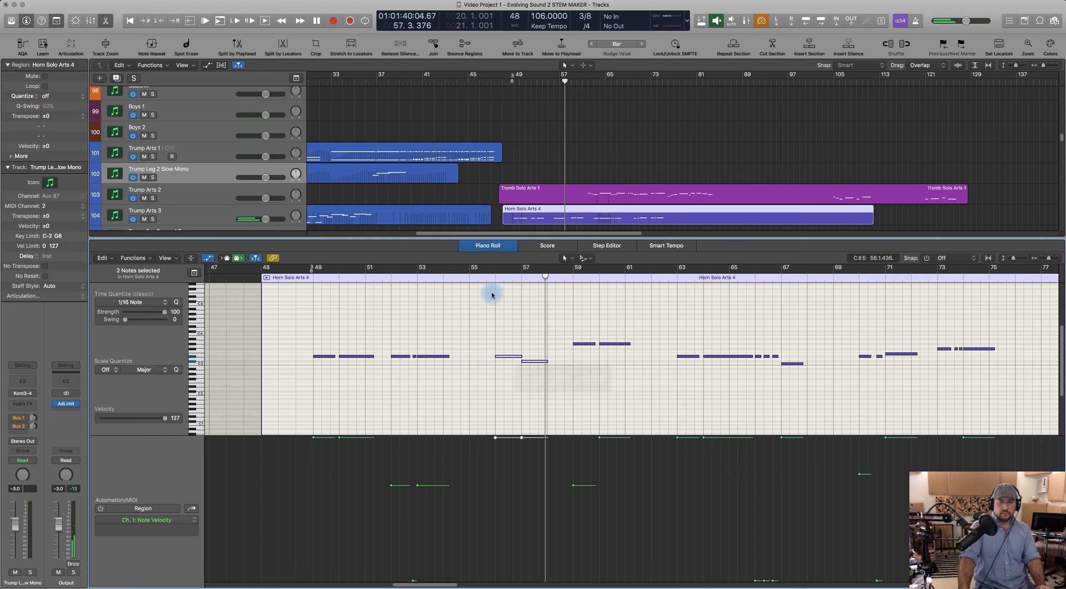
pyautogui.click(488, 277)
pyautogui.press('space')
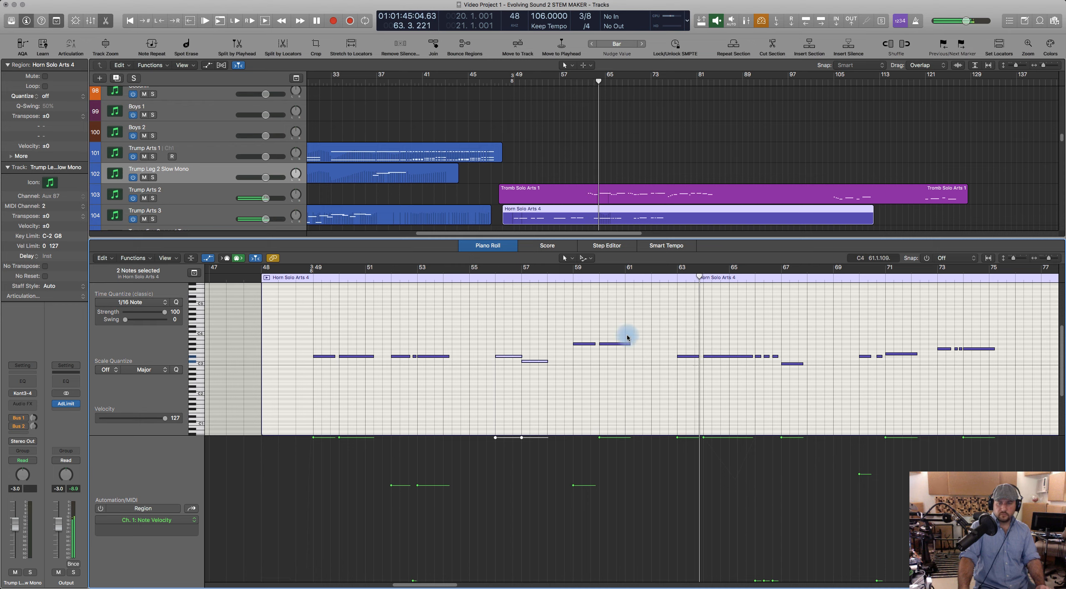
pyautogui.press('space')
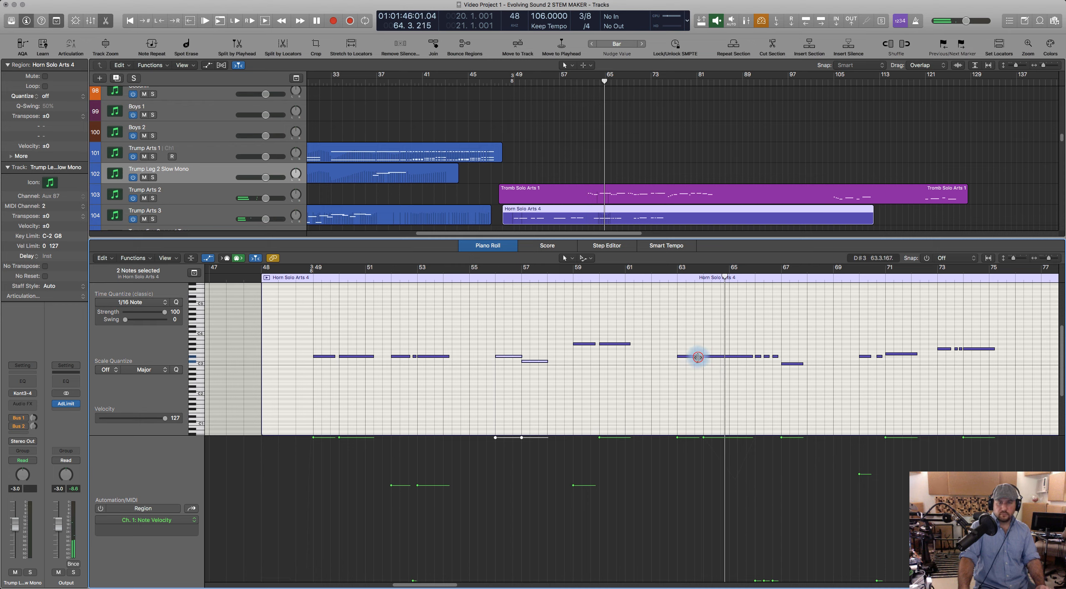
# Step: Extend the D#3 note at bar 63 until it meets the following note, and audition from just before it
pyautogui.click(698, 357)
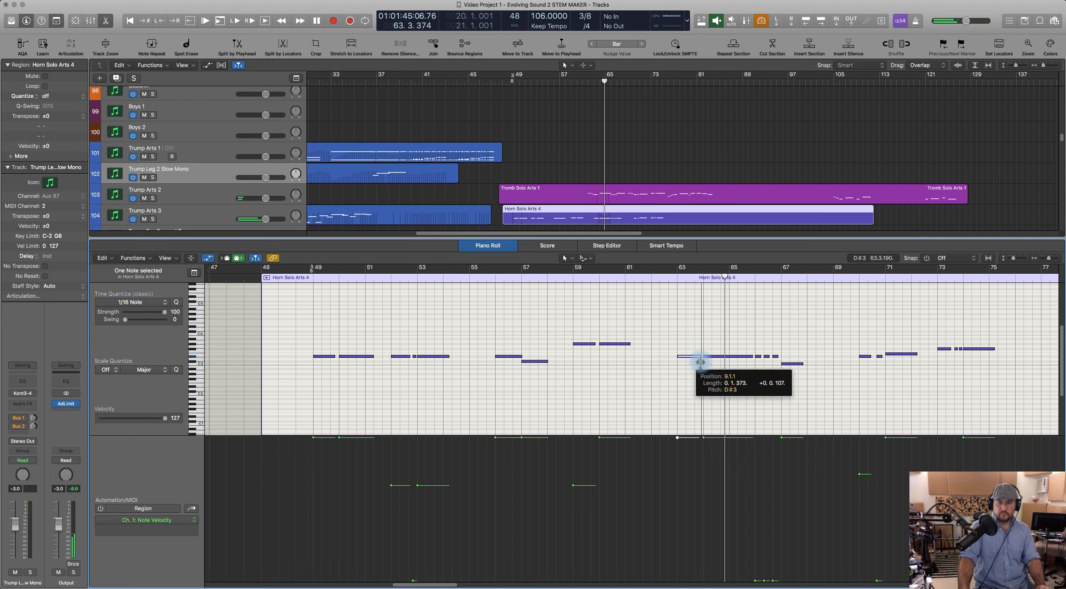
pyautogui.click(667, 282)
pyautogui.press('space')
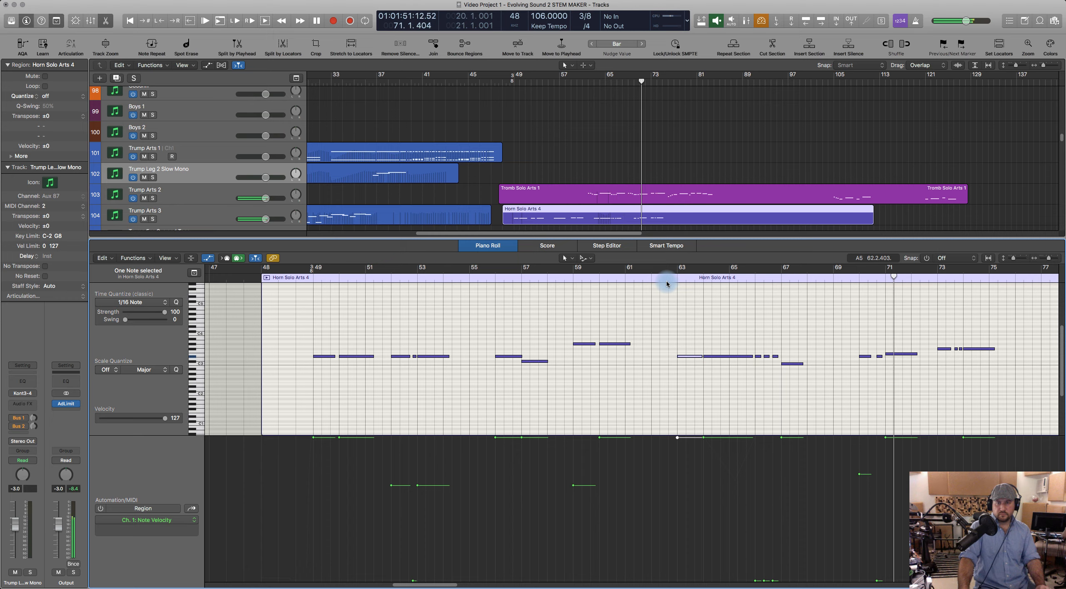
pyautogui.press('space')
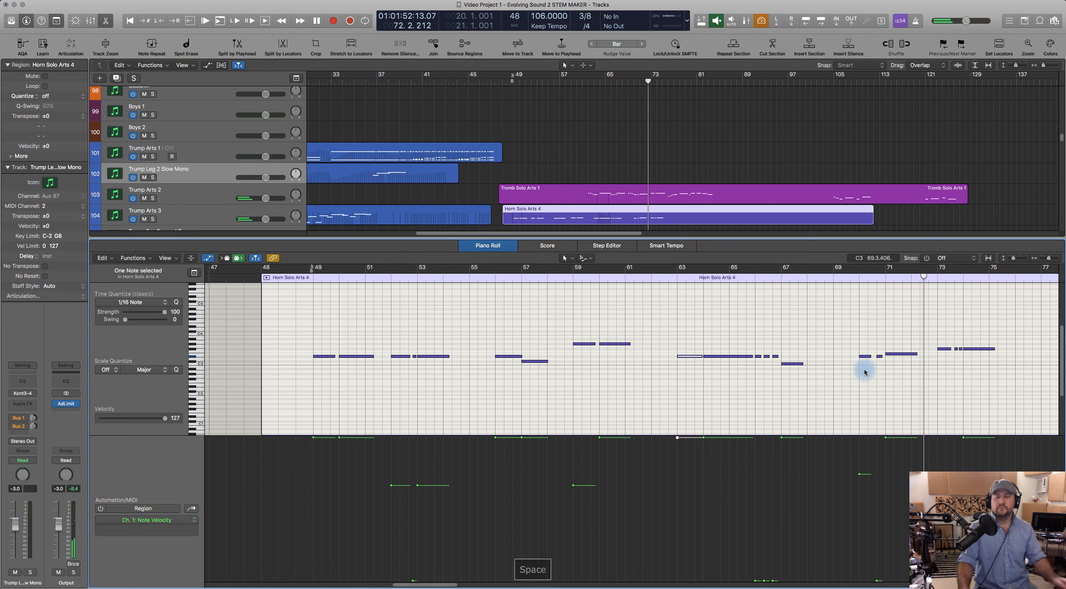
# Step: Lower the velocity of the short note at bar 70 to 53, auditioning from bar 69
pyautogui.hscroll(5, 857, 370)
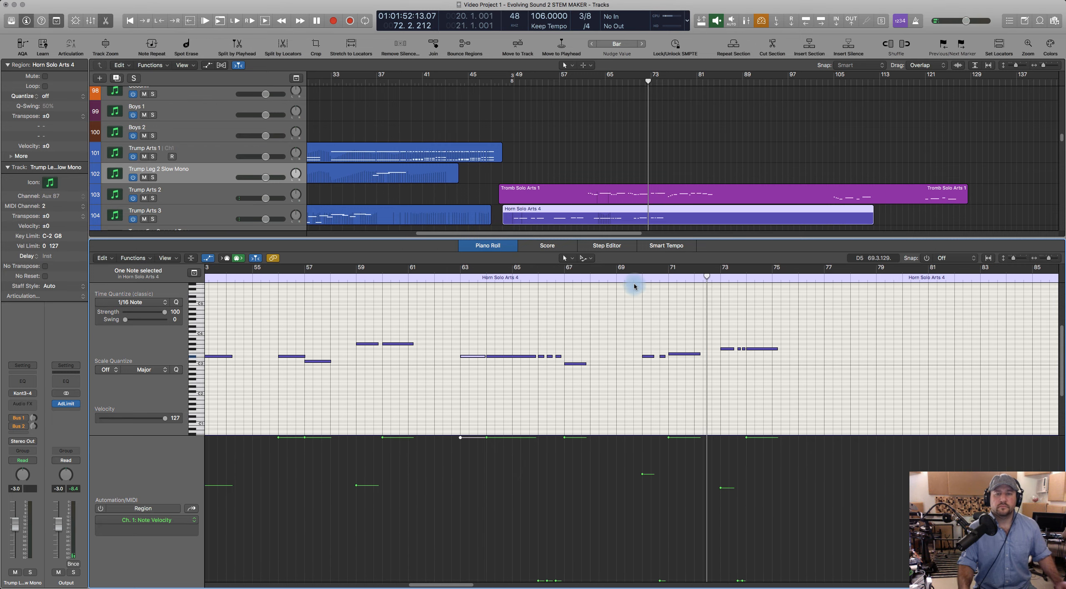
pyautogui.click(635, 286)
pyautogui.click(648, 356)
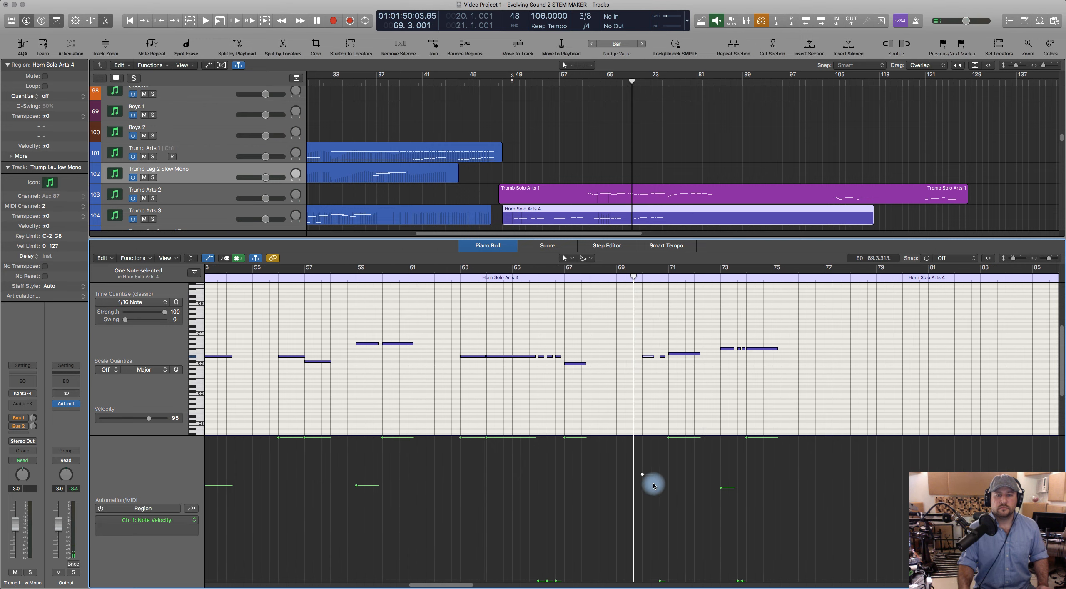
pyautogui.moveTo(642, 476); pyautogui.dragTo(646, 510)
pyautogui.press('space')
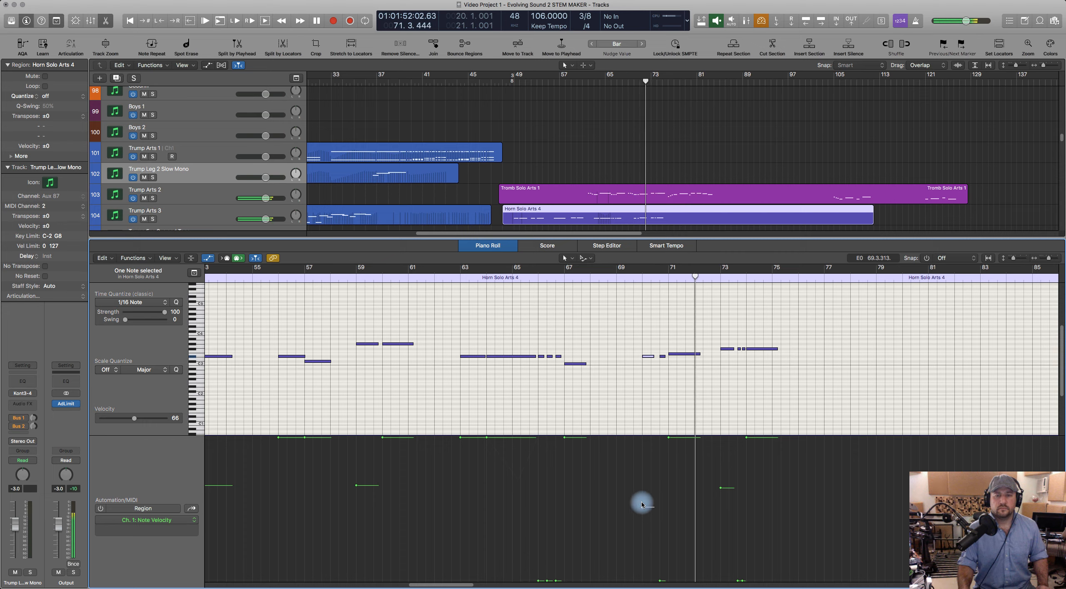
pyautogui.press('space')
pyautogui.moveTo(641, 507); pyautogui.dragTo(642, 522)
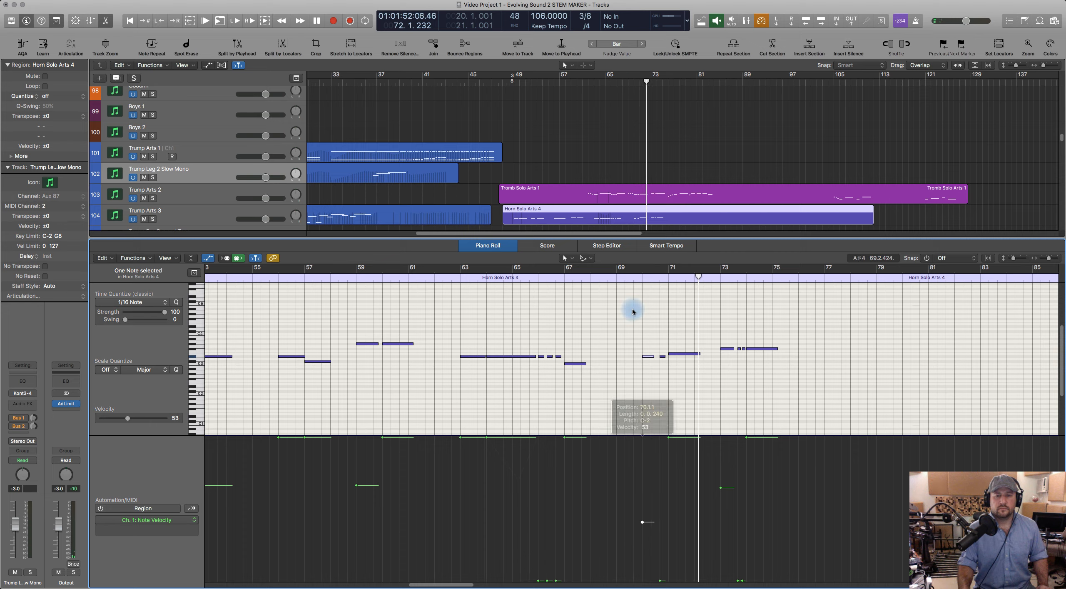
pyautogui.click(634, 279)
pyautogui.press('space')
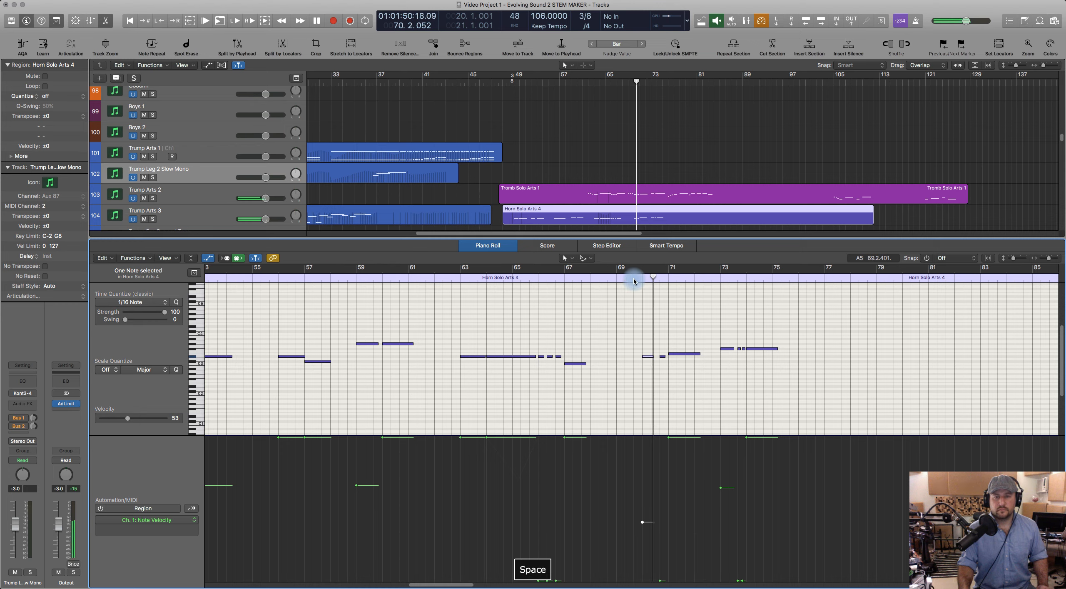
pyautogui.press('space')
# Step: Transpose the seven notes from bar 70 to bar 75 down one octave and audition them from bar 69
pyautogui.click(666, 384)
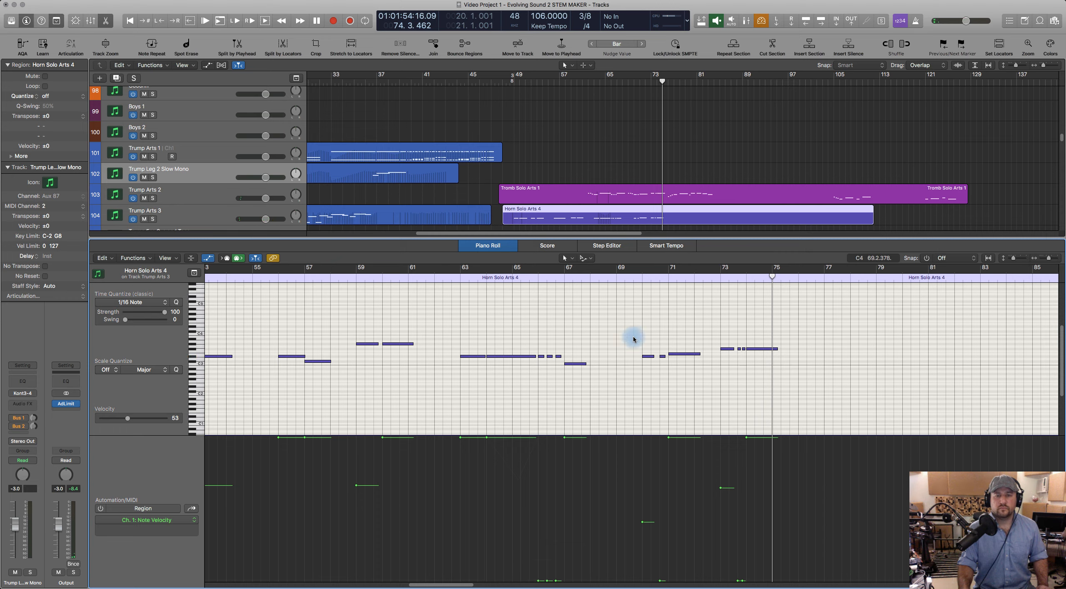
pyautogui.moveTo(632, 336); pyautogui.dragTo(757, 377)
pyautogui.hotkey('alt', 'shift', 'Down')
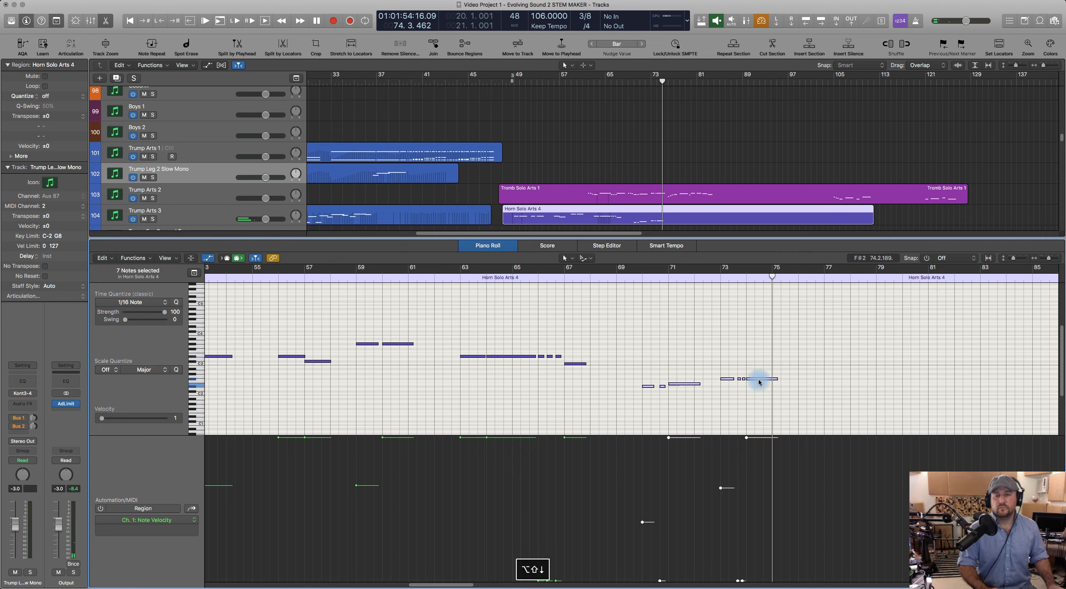
pyautogui.click(633, 282)
pyautogui.press('space')
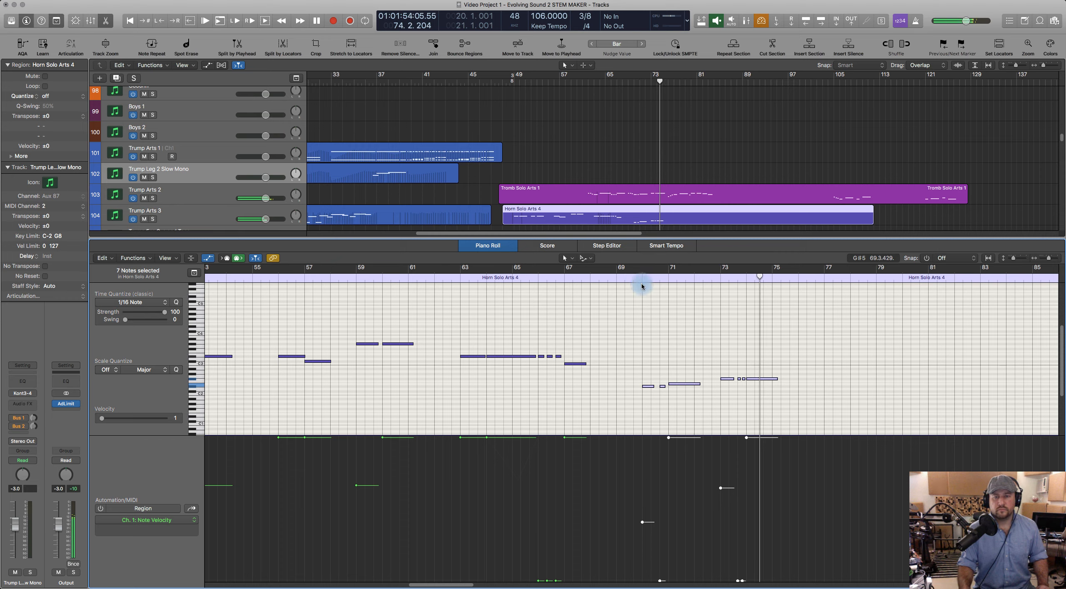
pyautogui.press('space')
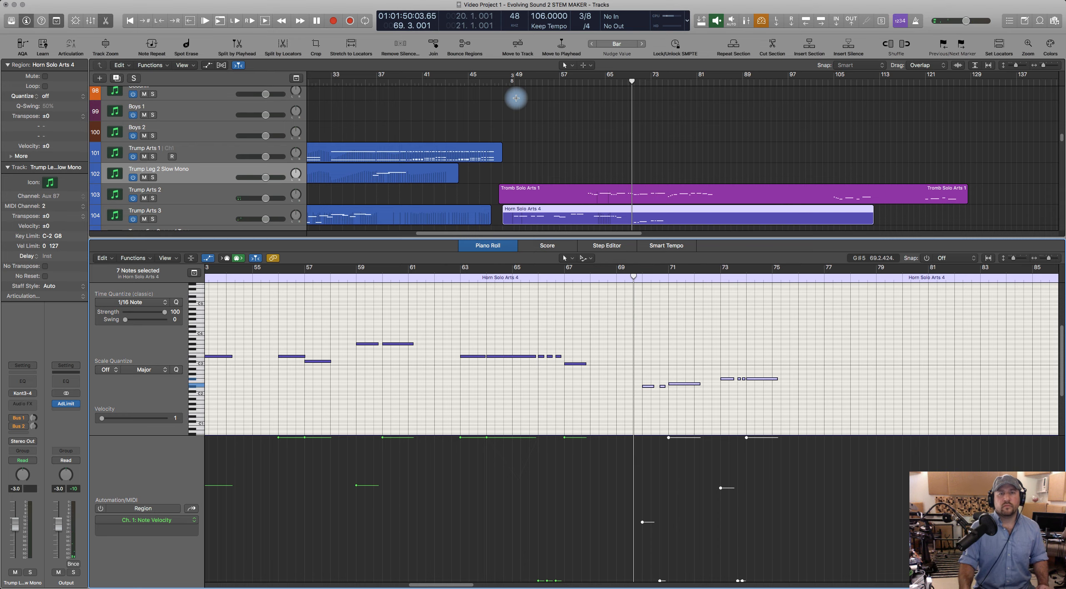
# Step: Audition the edited Trump Arts 3 part with the other brass from bar 48
pyautogui.click(503, 82)
pyautogui.press('space')
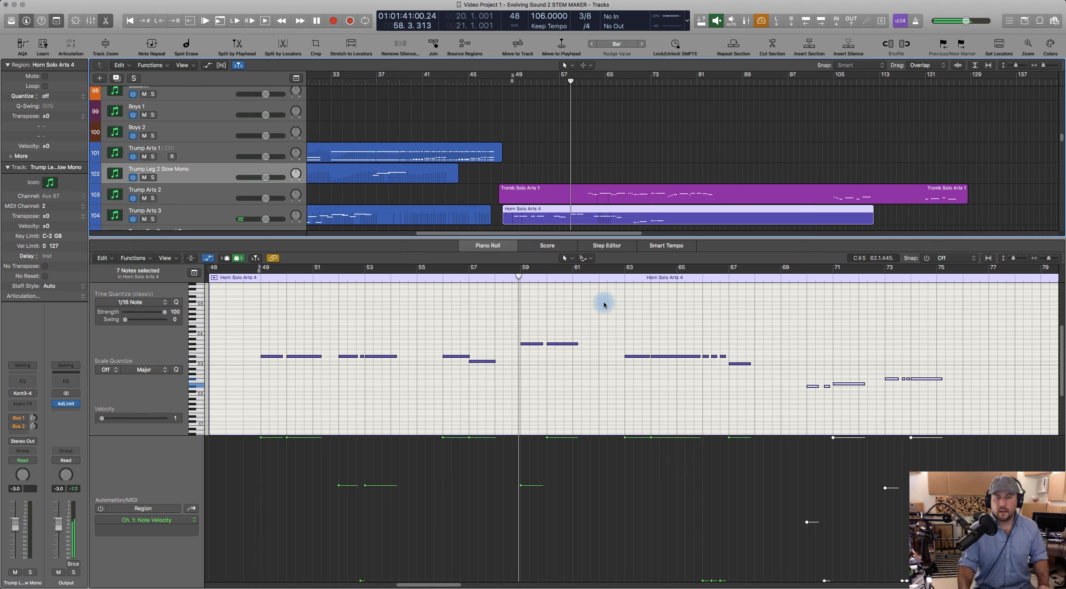
pyautogui.press('space')
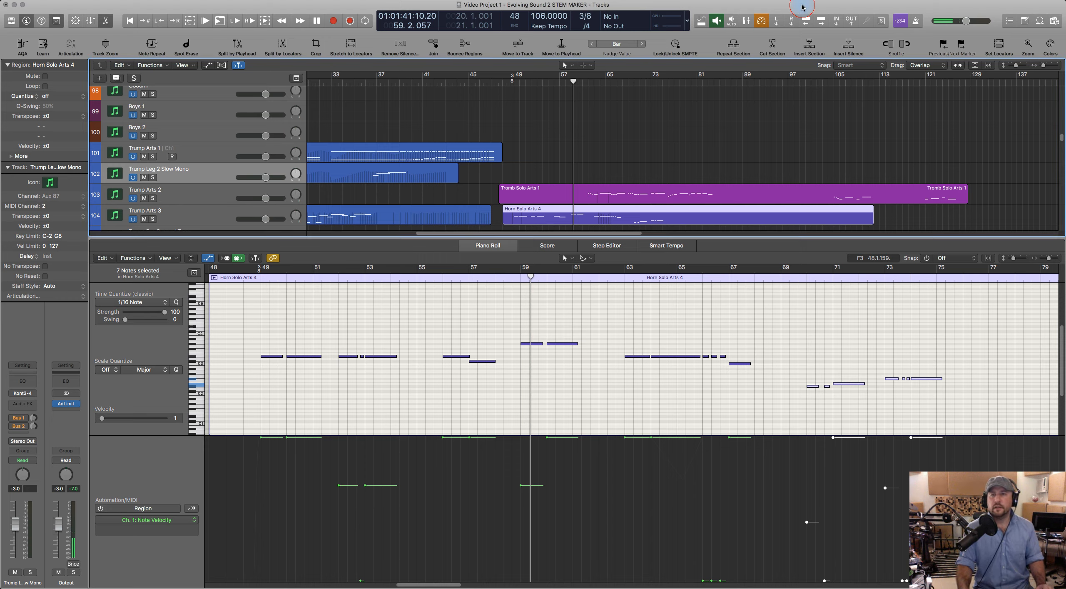
pyautogui.click(870, 4)
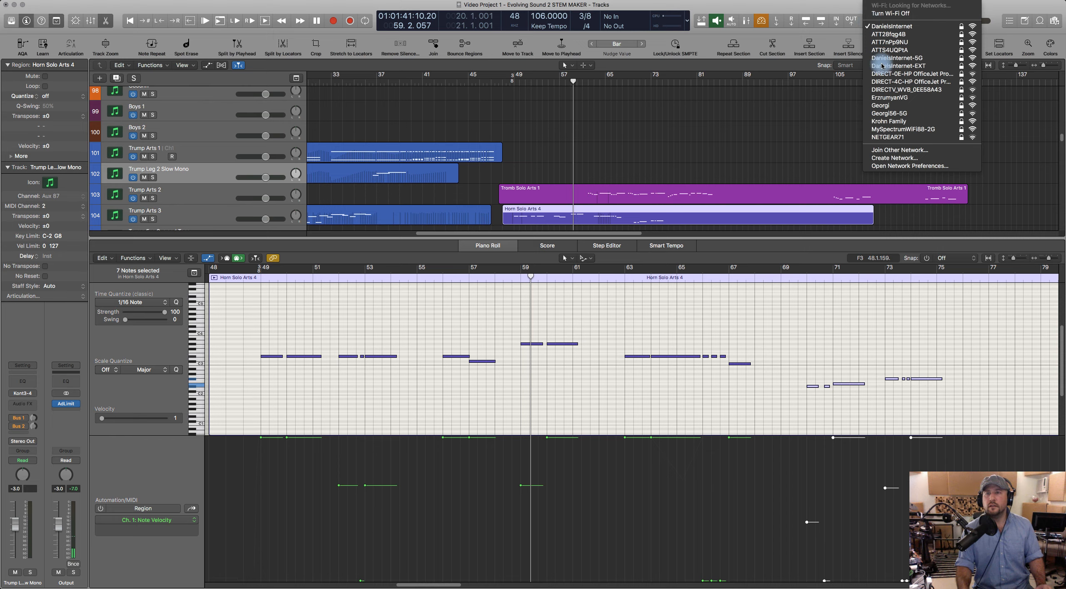
pyautogui.click(790, 9)
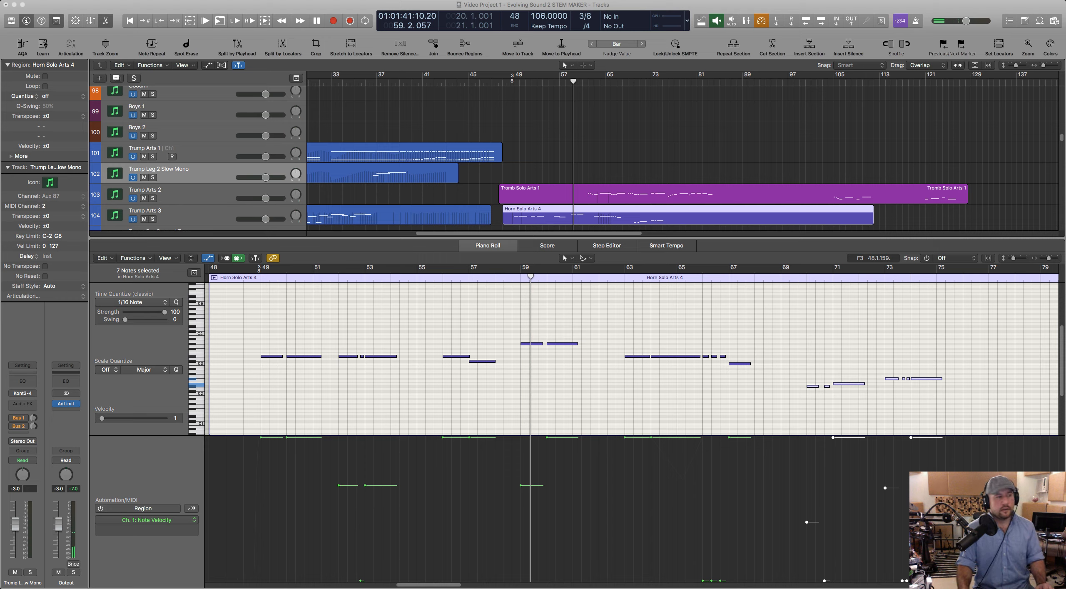
pyautogui.click(413, 246)
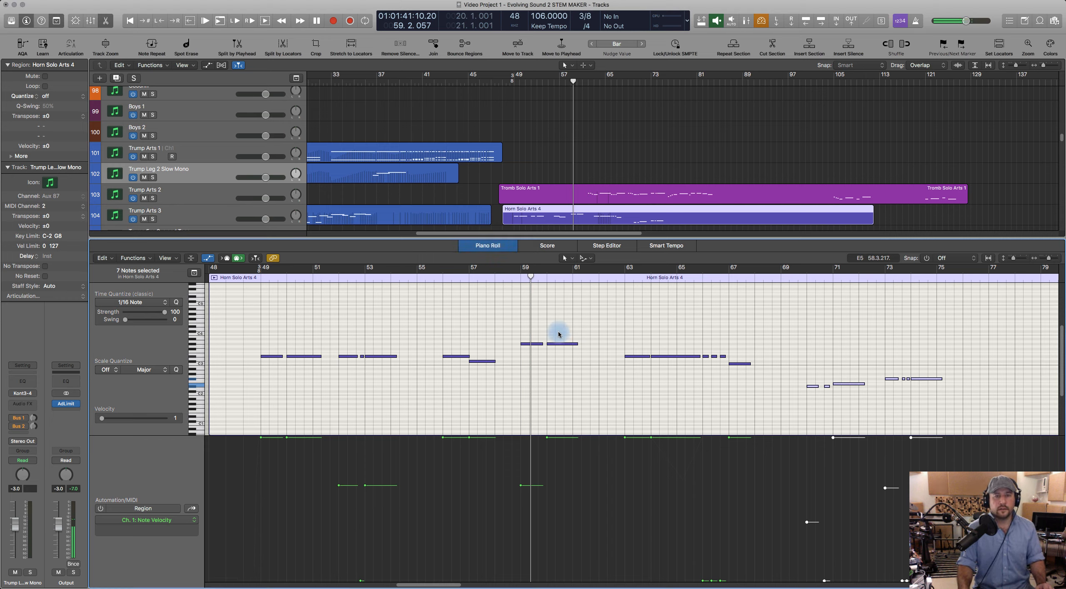
pyautogui.click(639, 357)
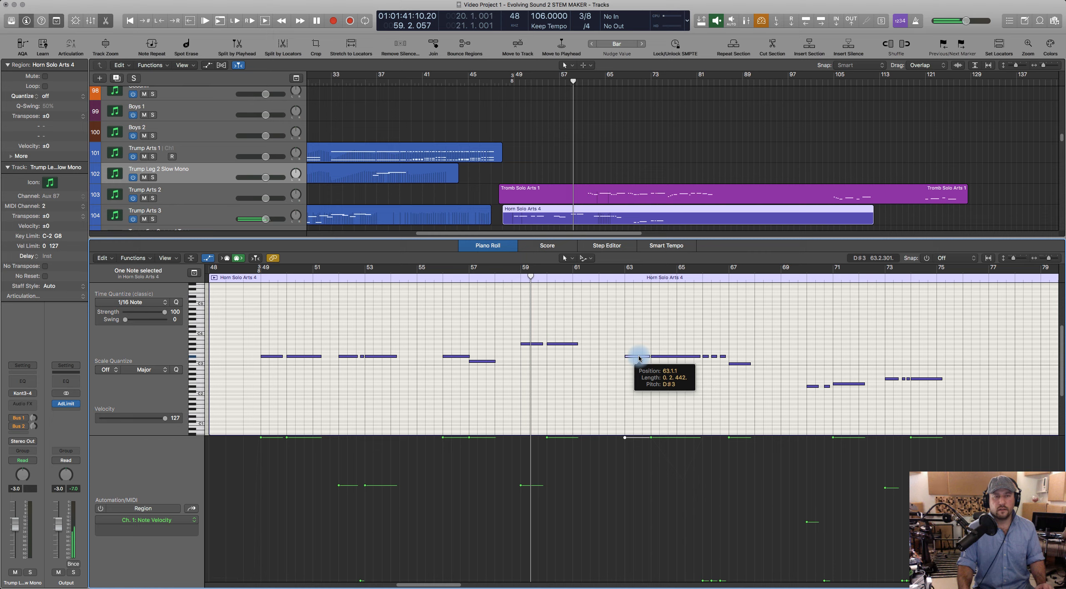
pyautogui.click(639, 357)
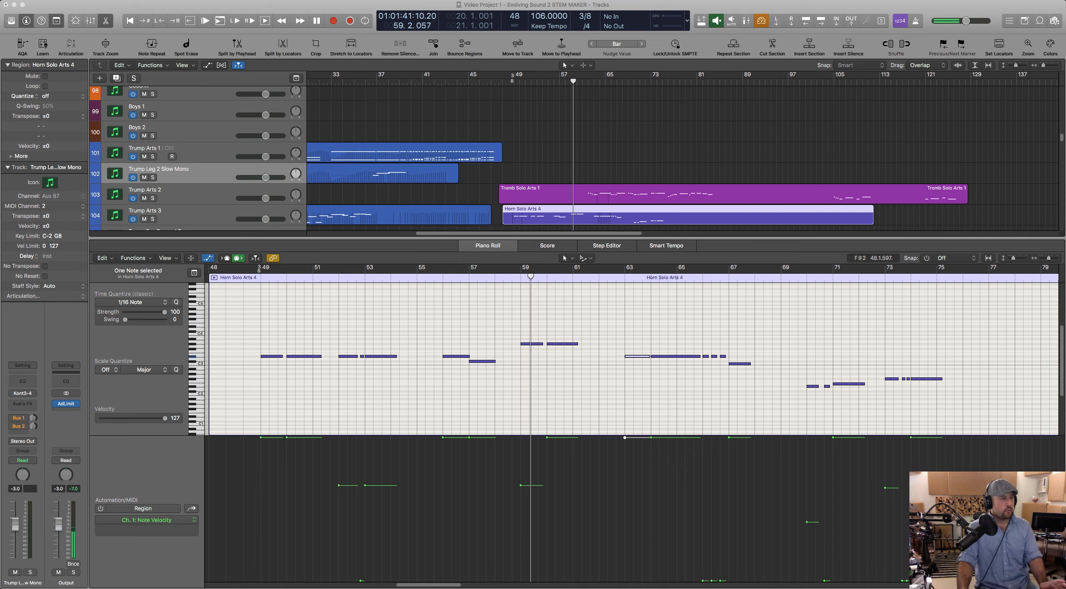
pyautogui.click(407, 309)
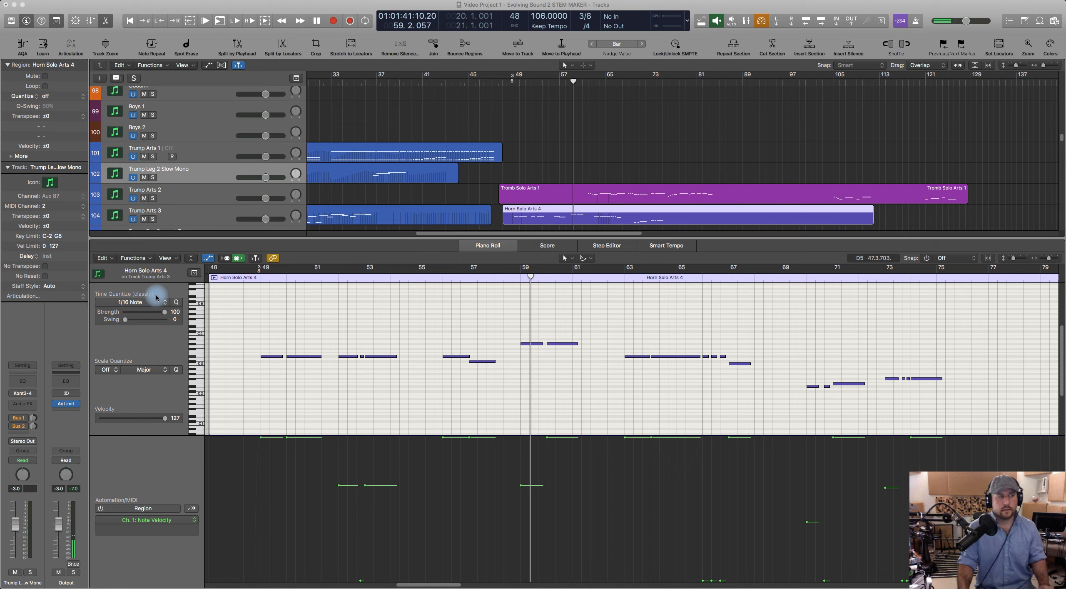
pyautogui.click(417, 251)
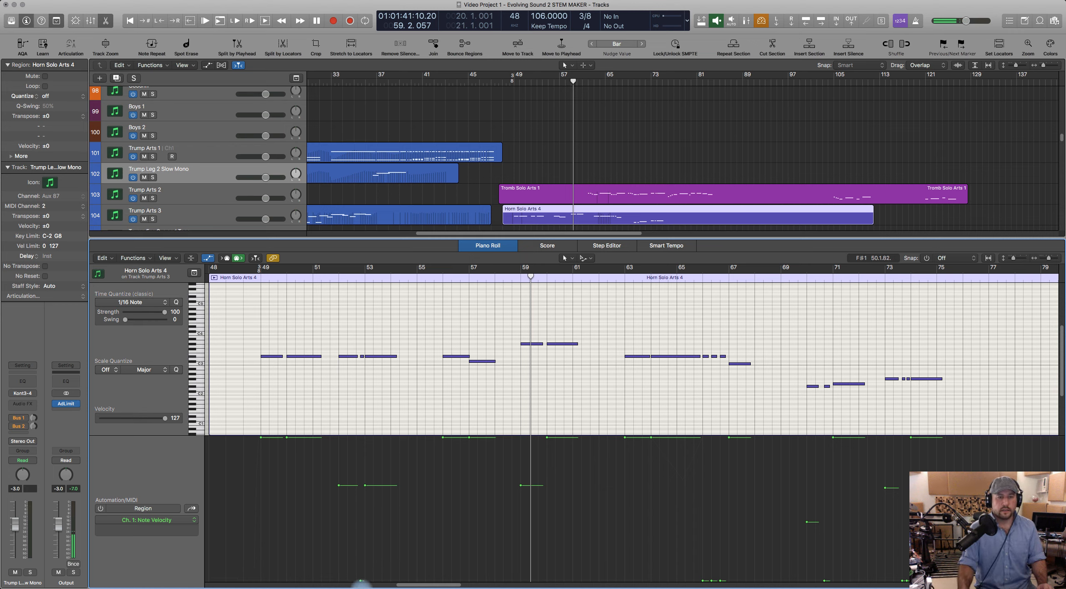
# Step: Switch to Safari, search the web for twitter, open the Twitter website and close the browser
pyautogui.moveTo(398, 582)
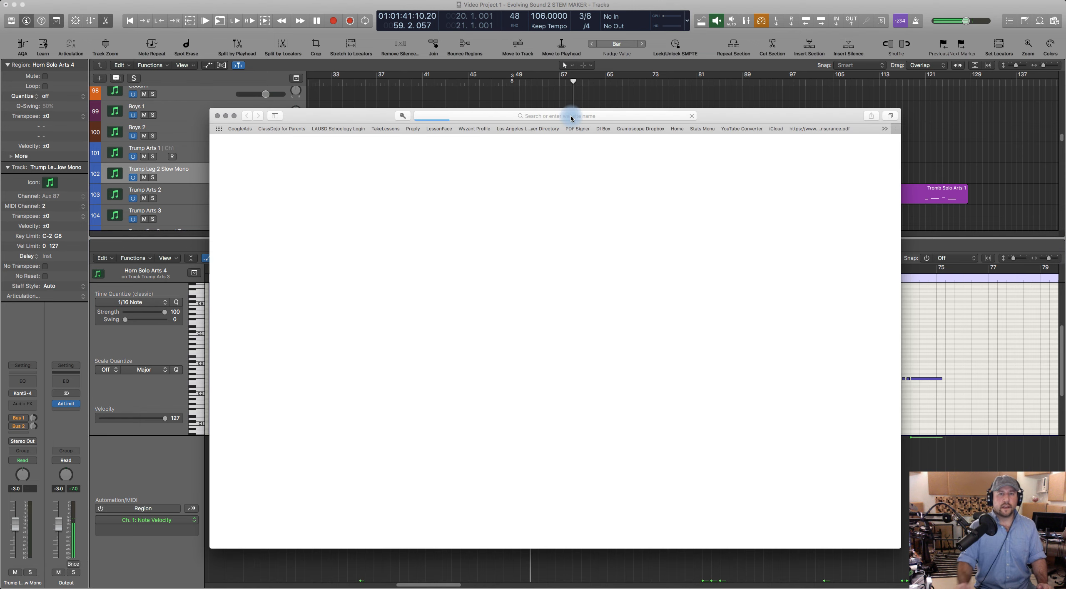
pyautogui.click(571, 116)
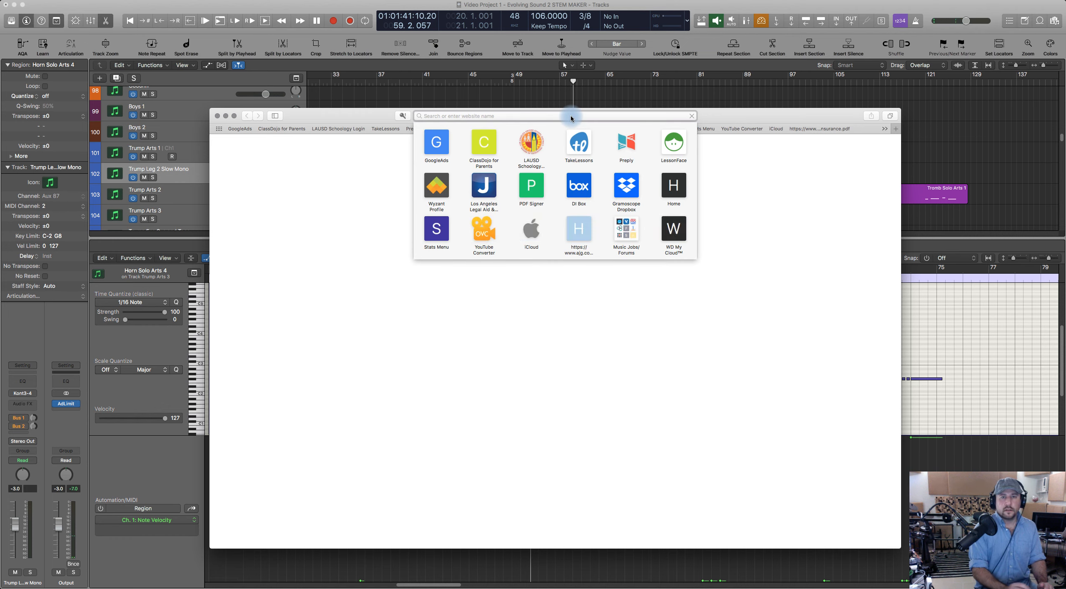
pyautogui.write('twitt')
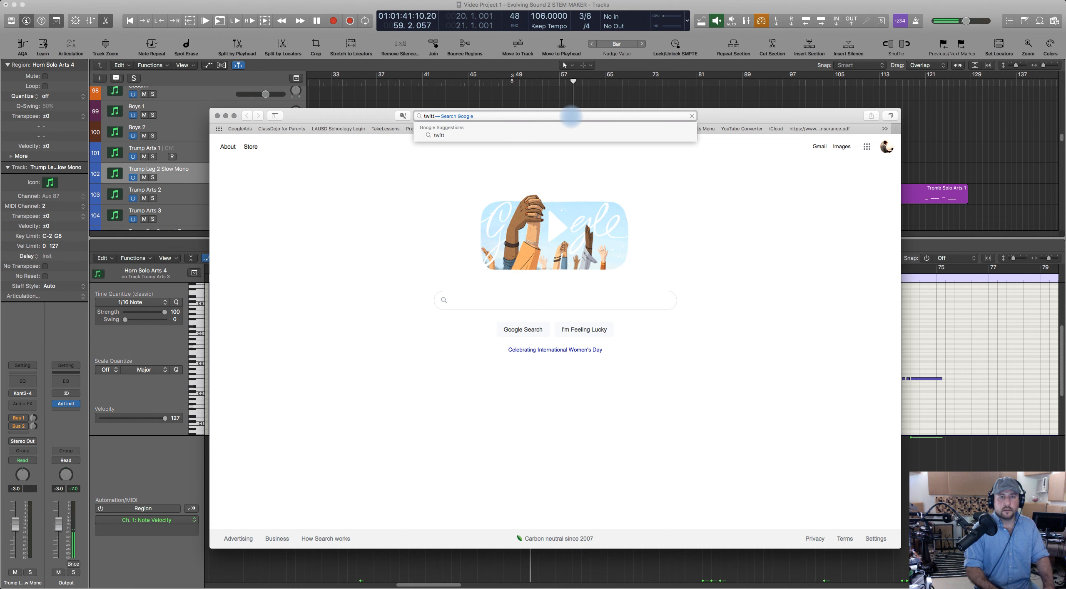
pyautogui.write('er')
pyautogui.press('Escape')
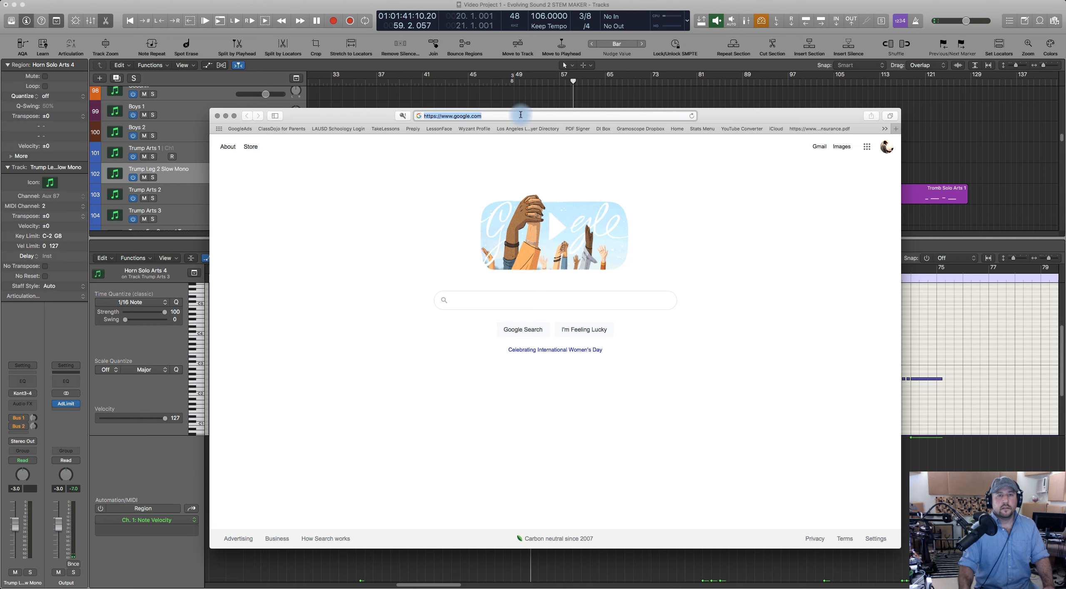
pyautogui.moveTo(380, 112); pyautogui.dragTo(323, 88)
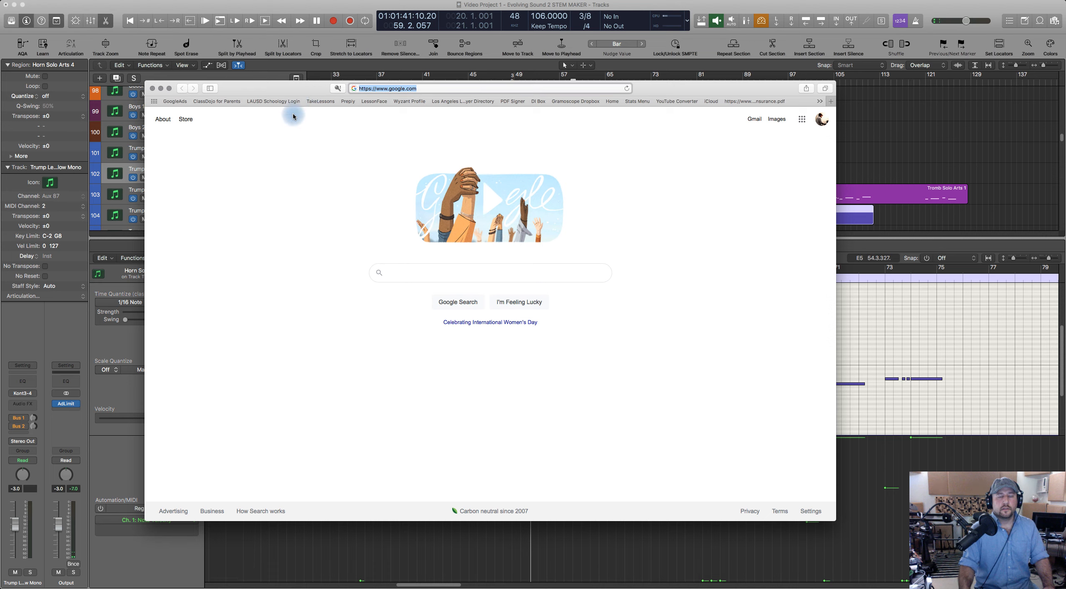
pyautogui.press('Return')
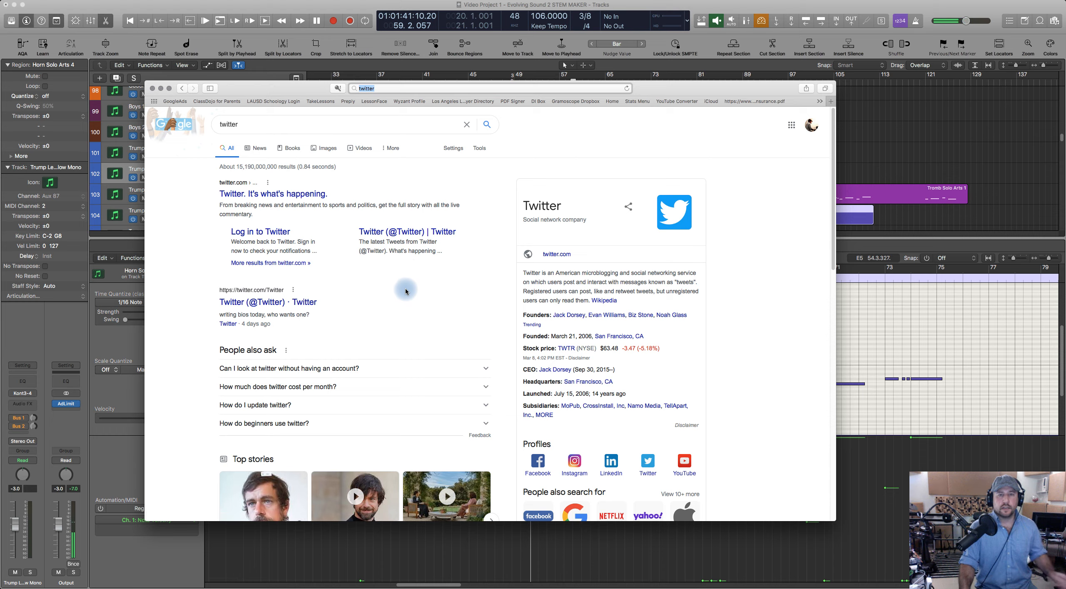
pyautogui.click(296, 194)
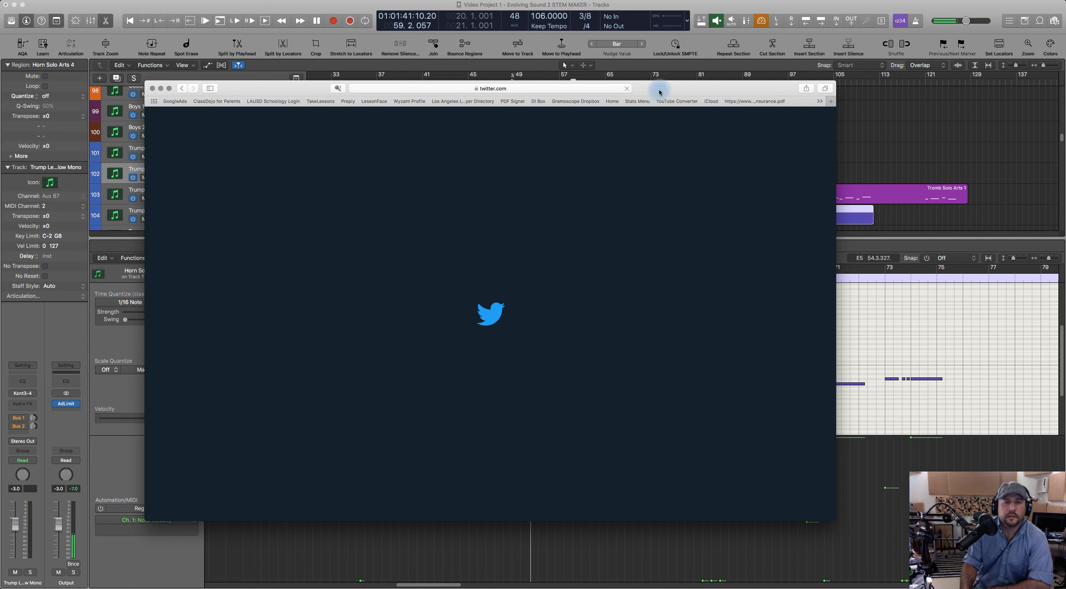
pyautogui.press('super+q')
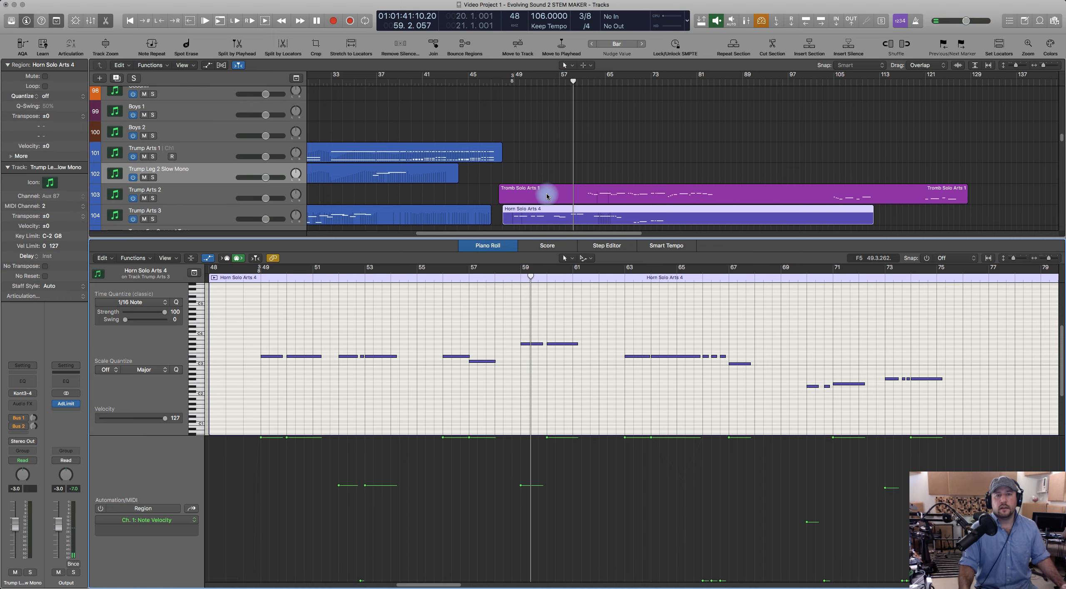
# Step: Show the notes of the four horn regions from bar 48 on Horn Solo Arts 1 to 4 together in the piano roll
pyautogui.scroll(-3, 547, 193)
pyautogui.scroll(-1, 526, 174)
pyautogui.click(526, 160)
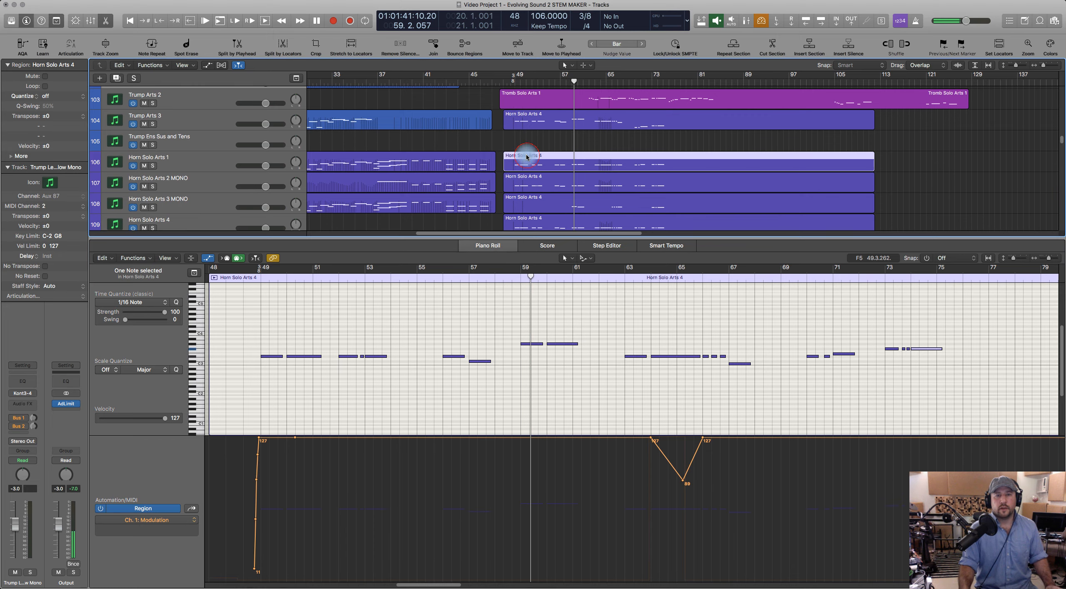
pyautogui.keyDown('shift'); pyautogui.click(527, 179); pyautogui.keyUp('shift')
pyautogui.keyDown('shift'); pyautogui.click(529, 200); pyautogui.keyUp('shift')
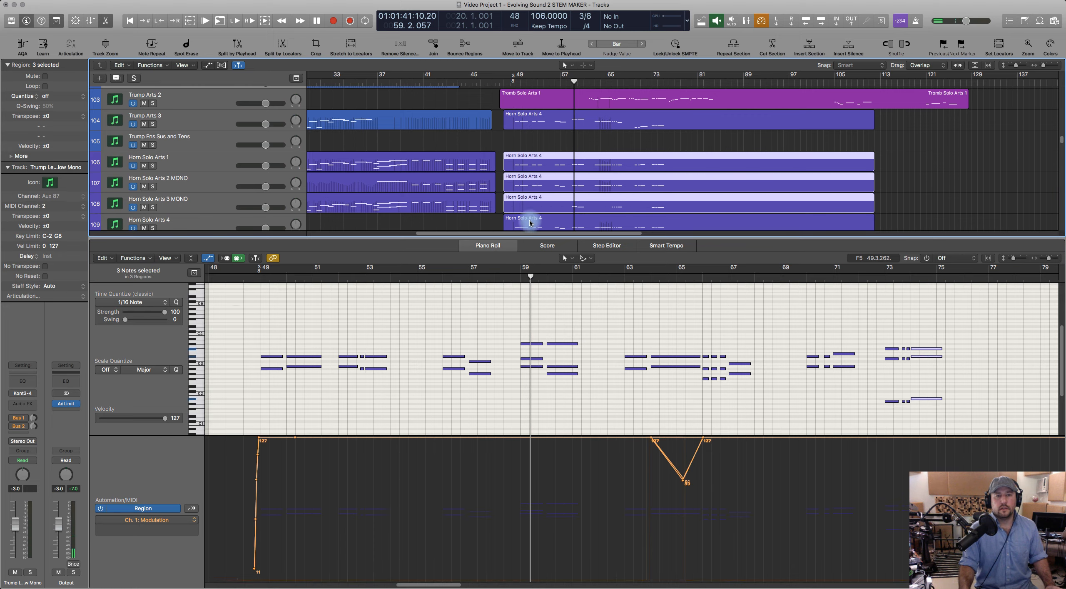
pyautogui.keyDown('shift'); pyautogui.click(530, 221); pyautogui.keyUp('shift')
# Step: Solo the four selected horn regions and audition them from bar 49, ending with solo off
pyautogui.click(261, 276)
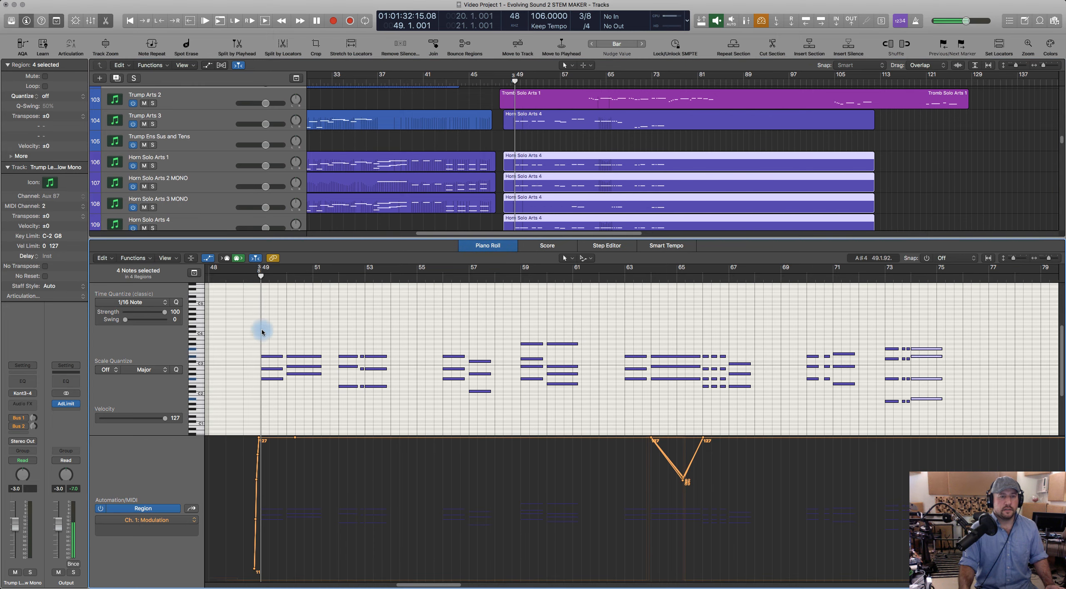
pyautogui.press('super+Right')
pyautogui.press('super+Right')
pyautogui.press('super+Right')
pyautogui.press('super+Right')
pyautogui.press('super+Right')
pyautogui.press('super+Right')
pyautogui.press('super+Right')
pyautogui.press('super+Right')
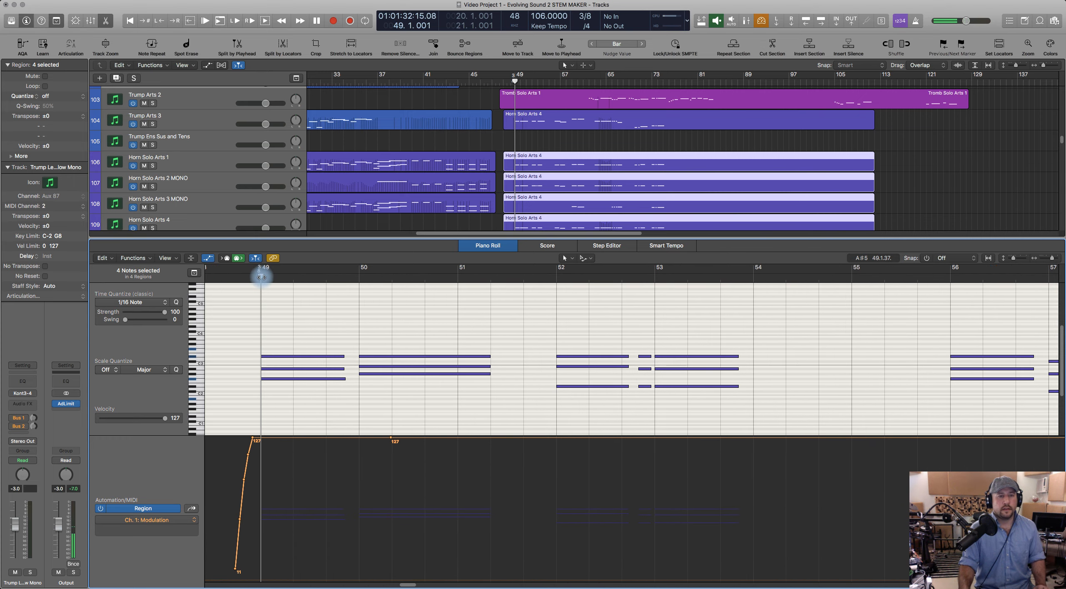
pyautogui.hotkey('ctrl', 's')
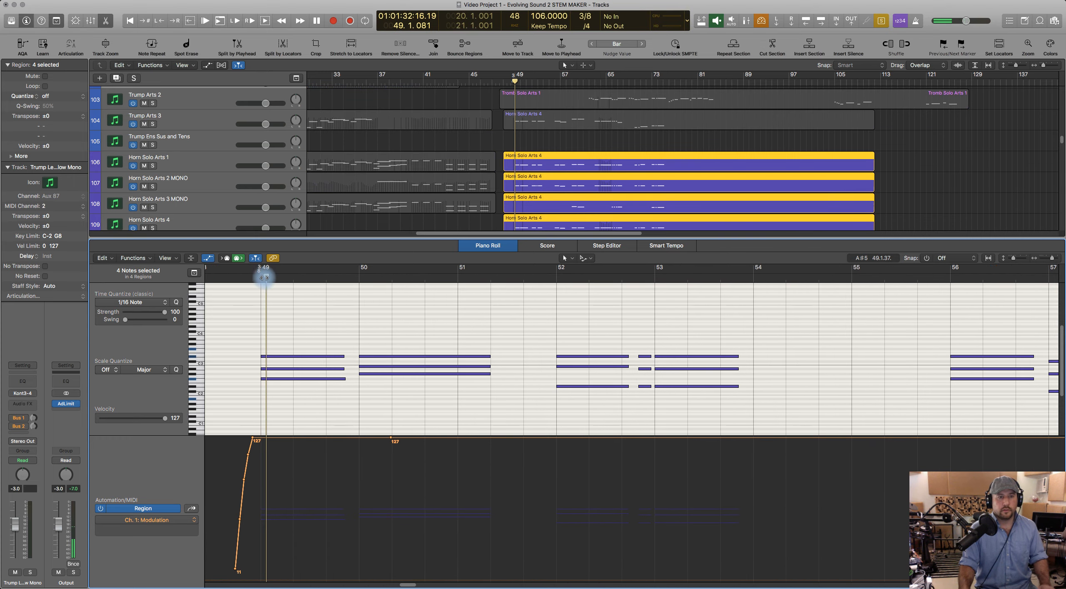
pyautogui.press('space')
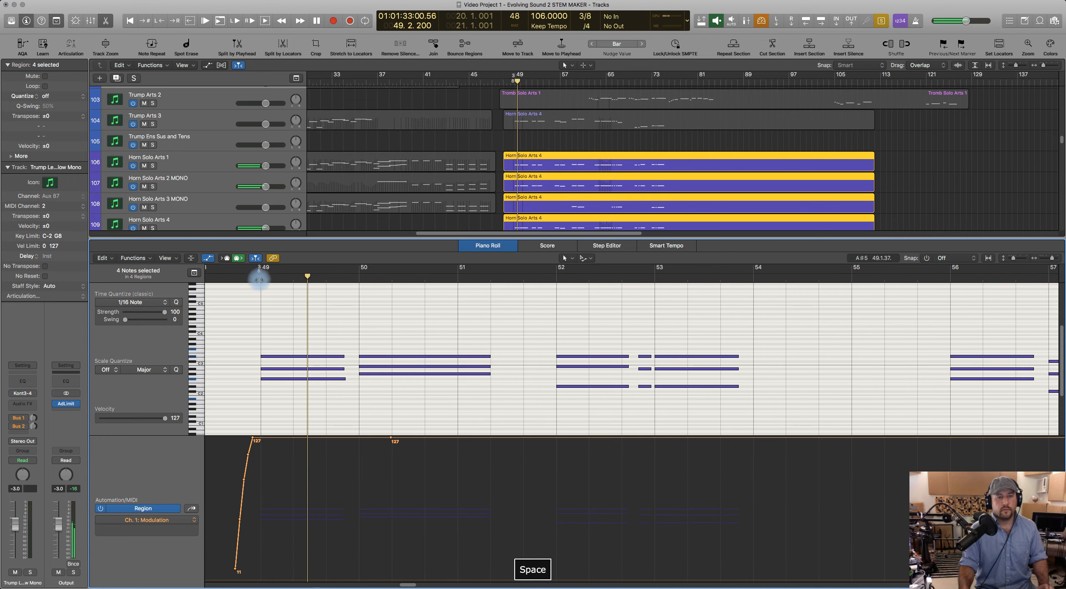
pyautogui.press('space')
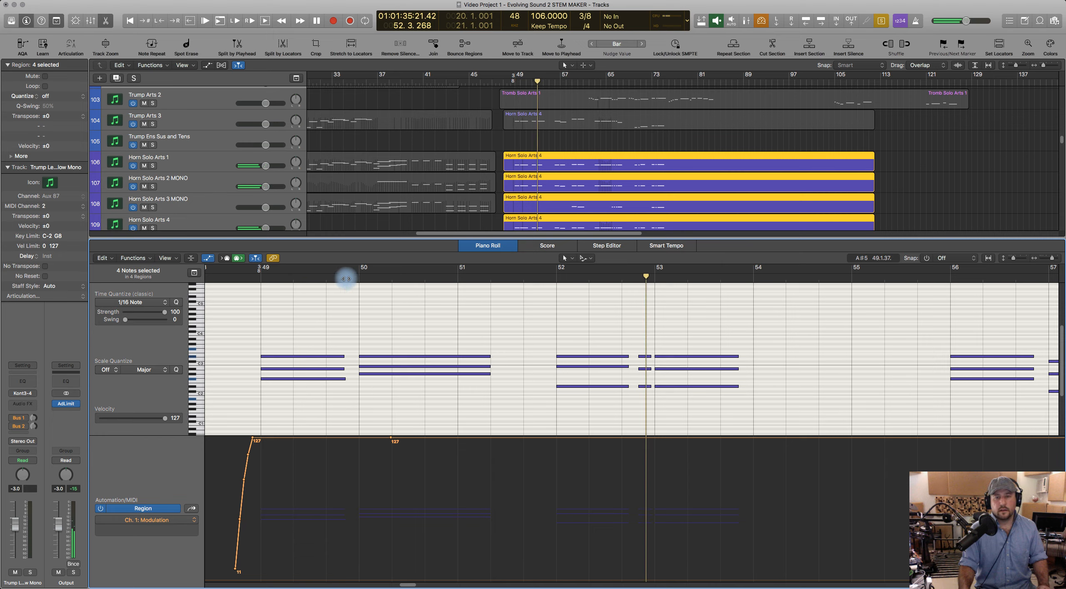
pyautogui.press('space')
pyautogui.click(351, 289)
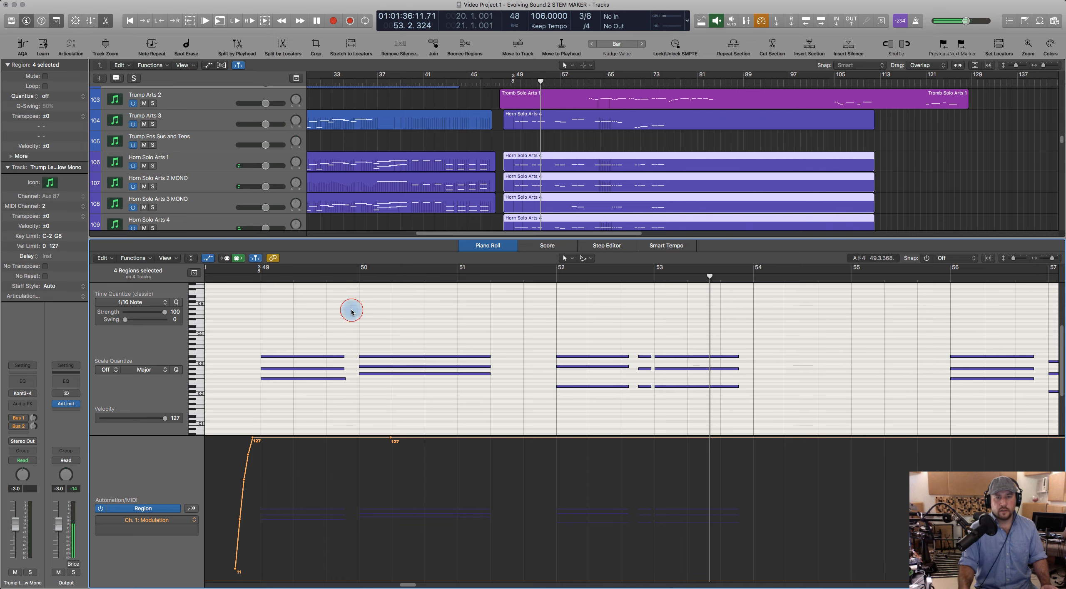
# Step: Open the horn regions on Horn Solo Arts 1, 2 MONO and 4 together in the piano roll, with the playhead just before bar 49
pyautogui.click(477, 245)
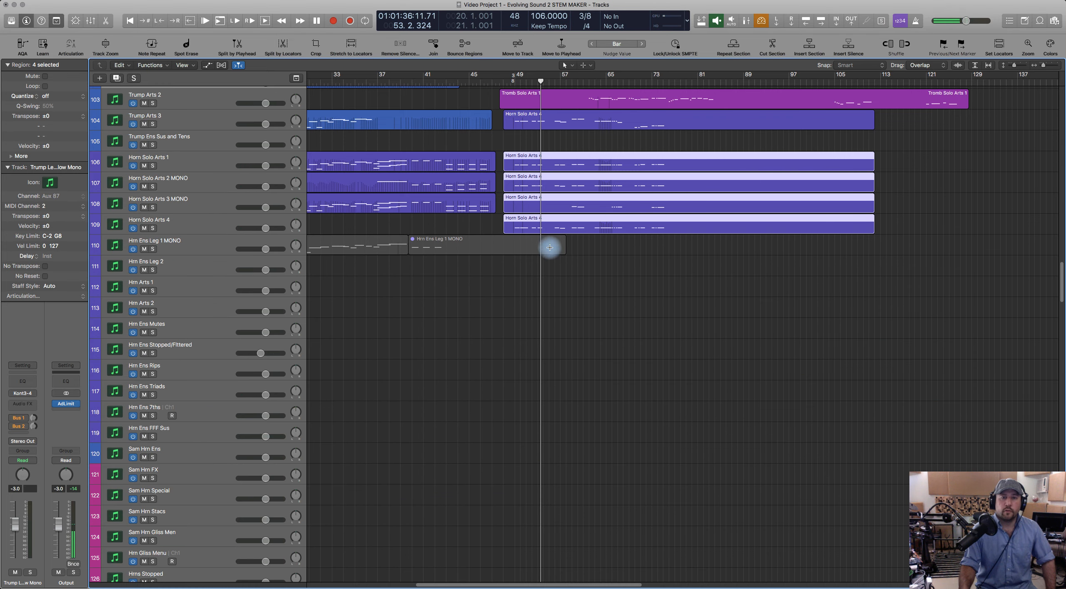
pyautogui.click(523, 239)
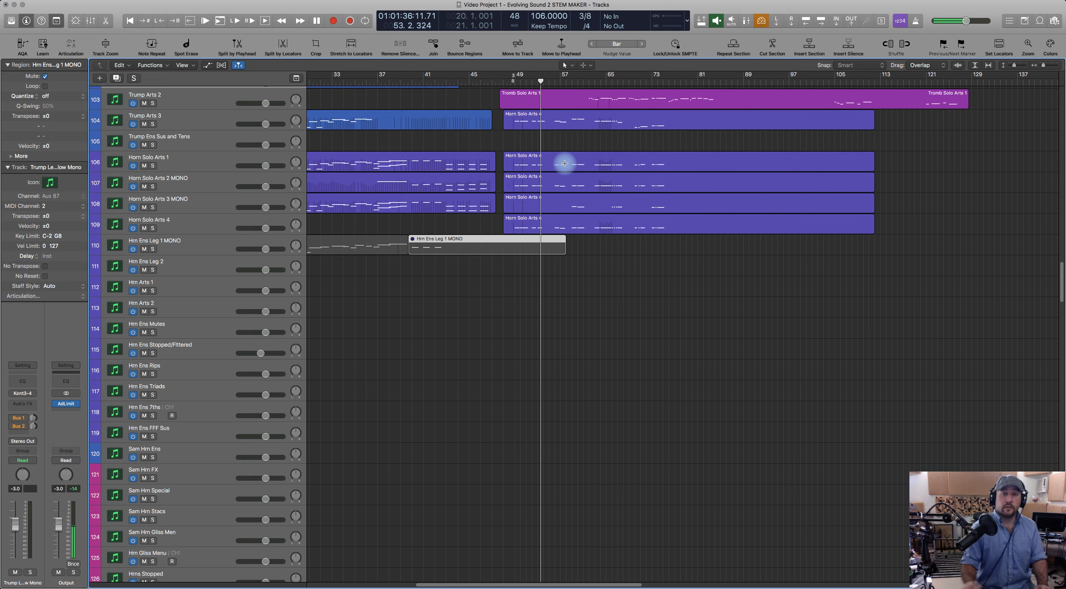
pyautogui.click(525, 158)
pyautogui.keyDown('shift'); pyautogui.click(521, 179); pyautogui.keyUp('shift')
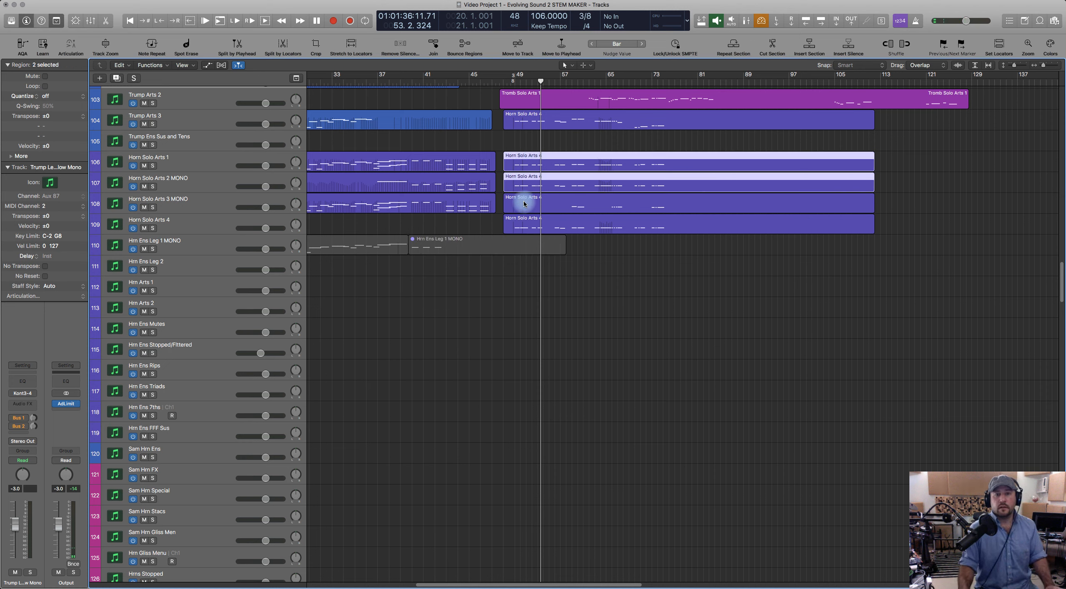
pyautogui.keyDown('shift'); pyautogui.click(524, 221); pyautogui.keyUp('shift')
pyautogui.doubleClick(523, 222)
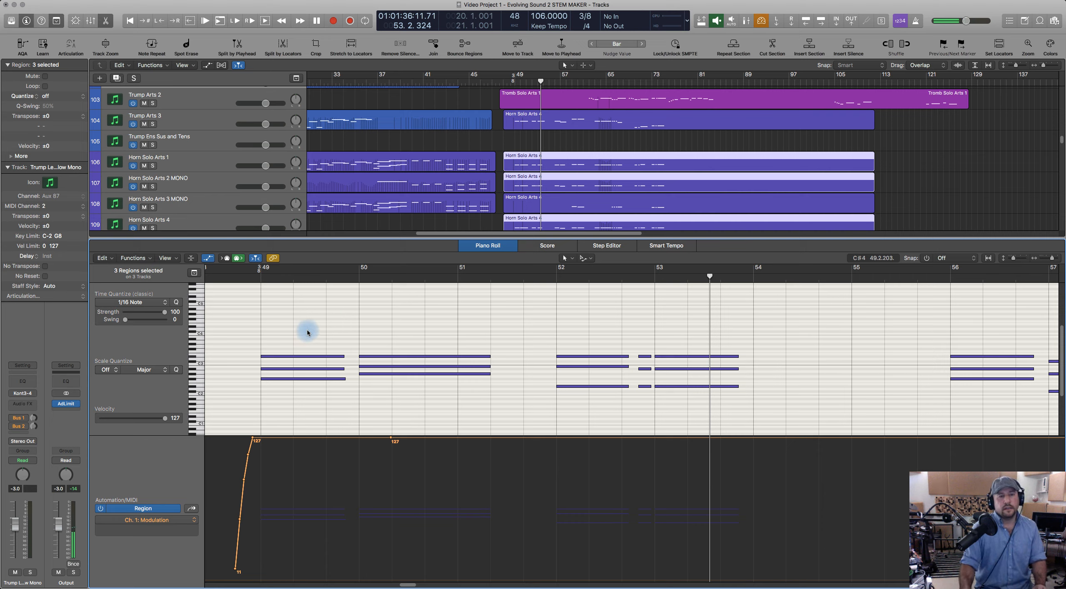
pyautogui.click(255, 276)
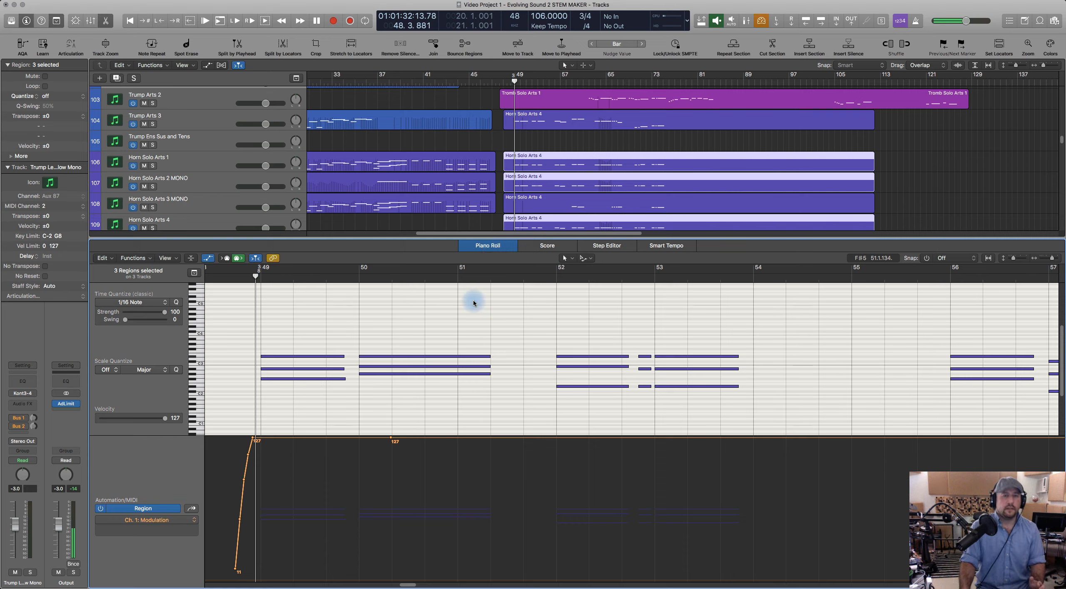
pyautogui.click(436, 321)
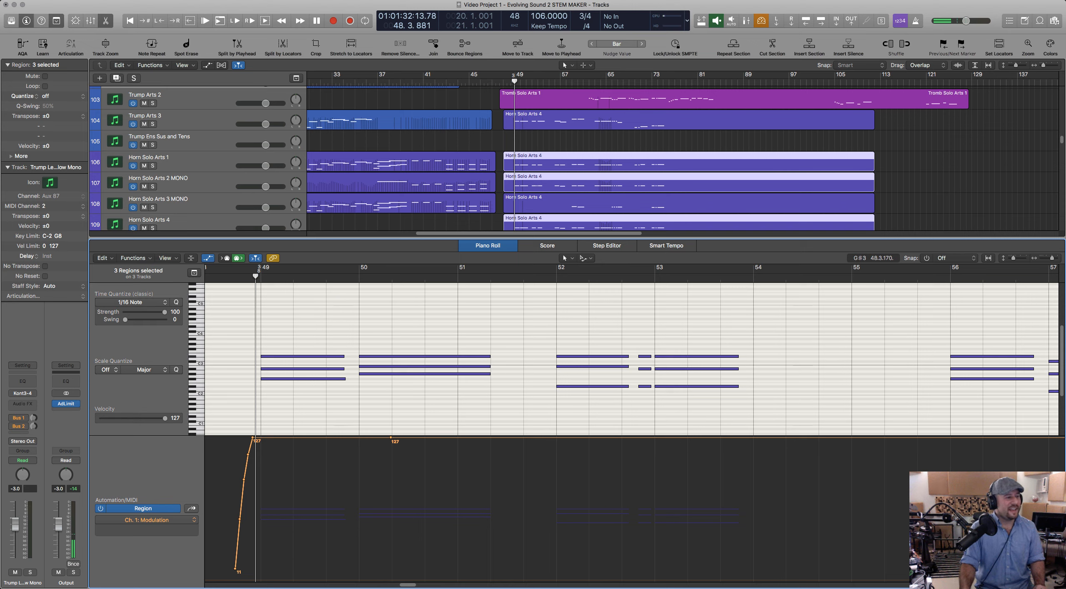
pyautogui.press('super+Tab')
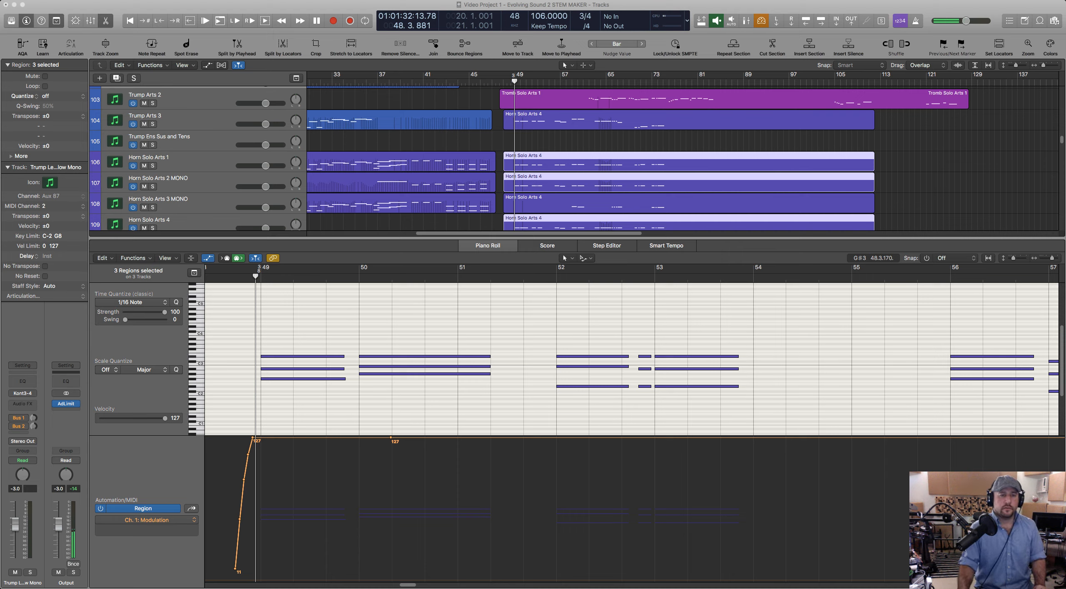
pyautogui.click(375, 252)
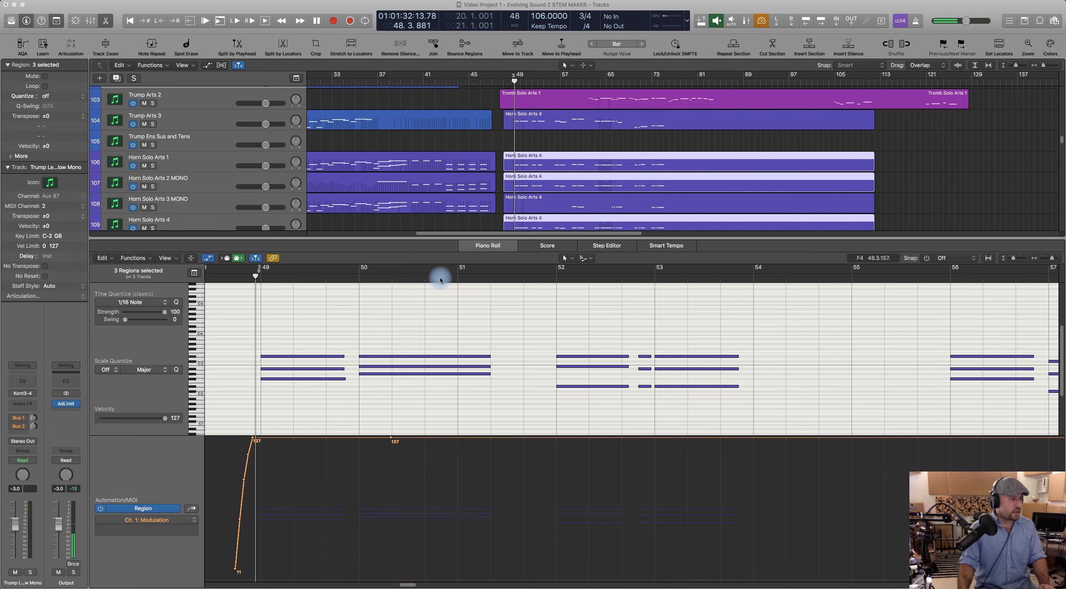
pyautogui.click(416, 252)
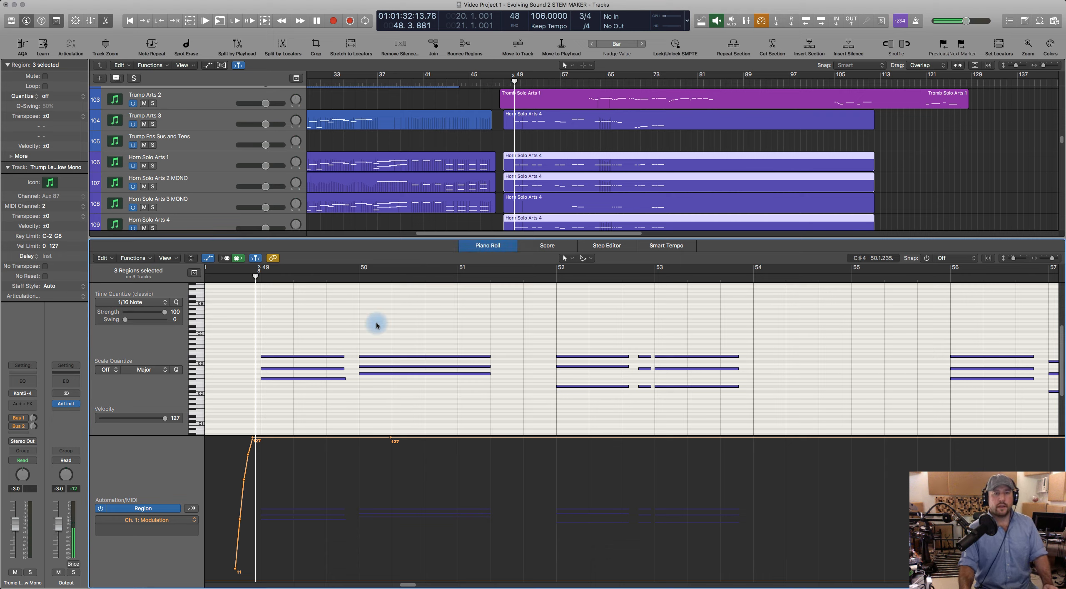
pyautogui.click(413, 251)
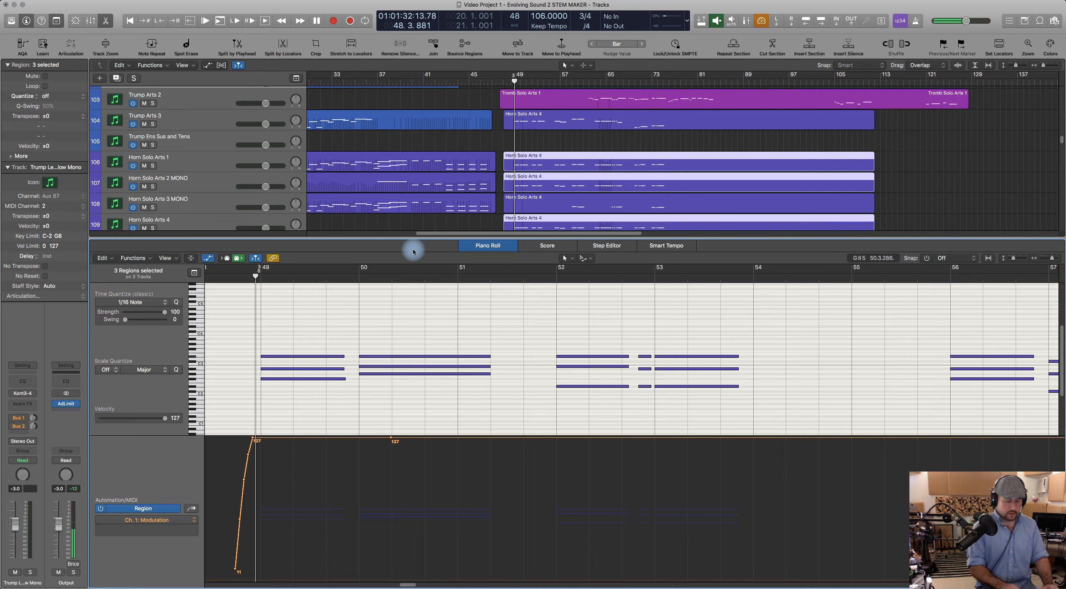
# Step: Reactivate the bypassed bus sends and play the arrangement from bar 1
pyautogui.press('Return')
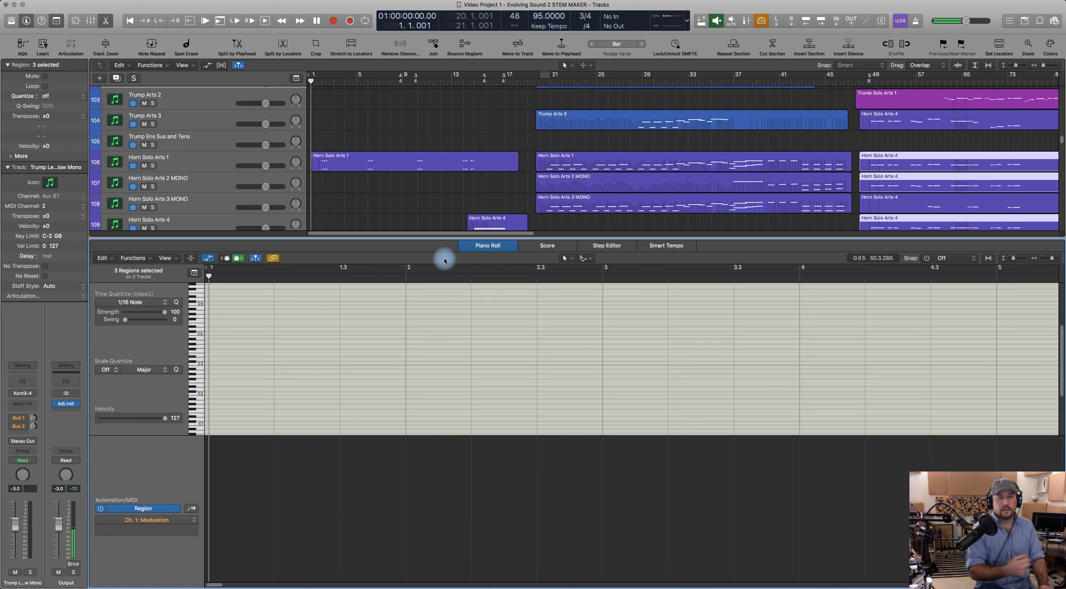
pyautogui.press('space')
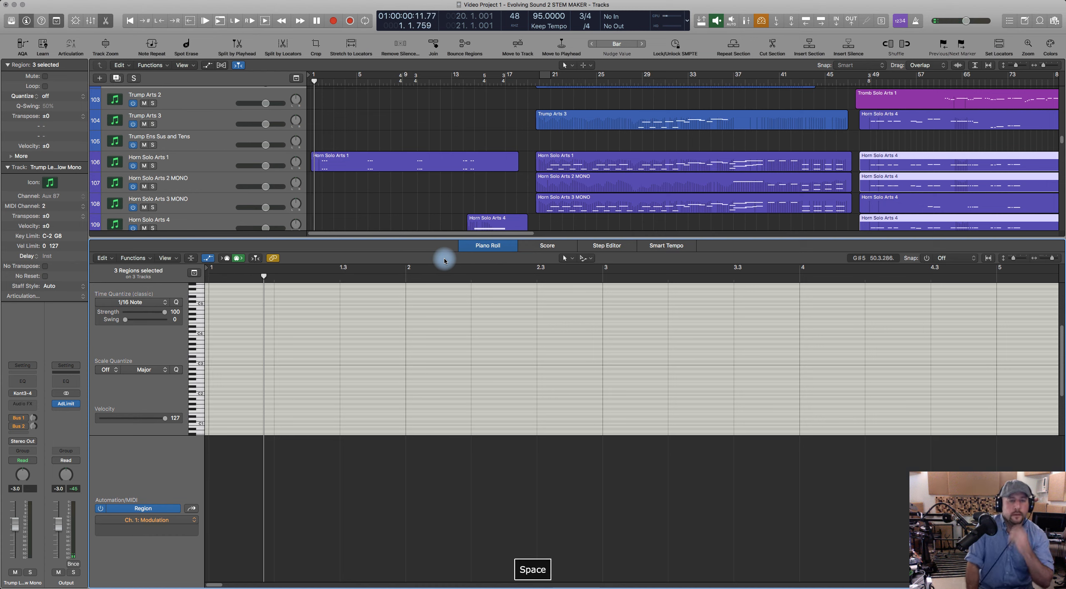
pyautogui.press('space')
pyautogui.hotkey('alt', 'l')
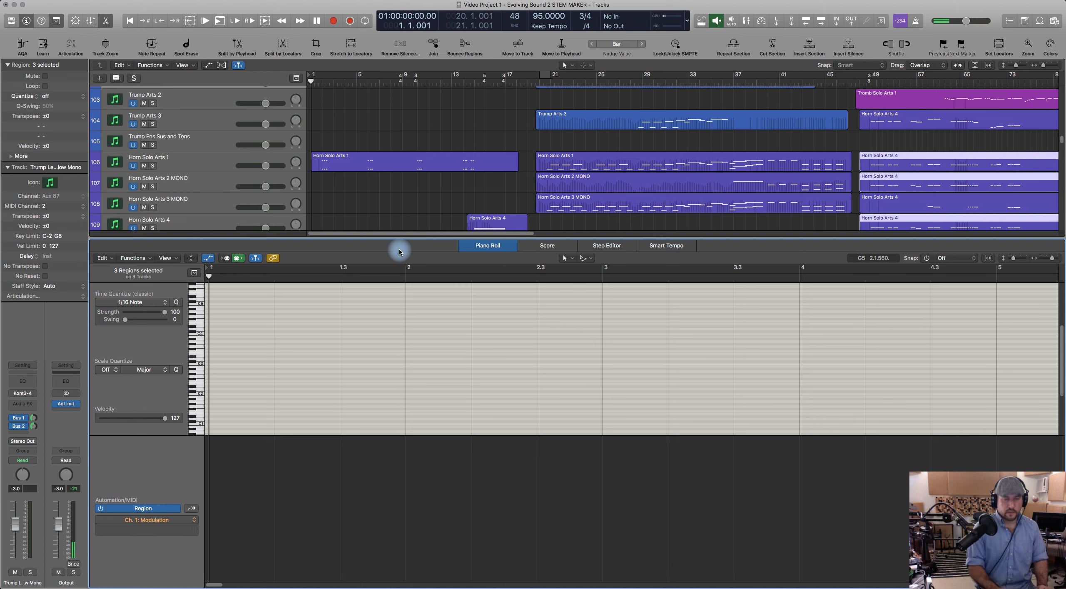
pyautogui.press('space')
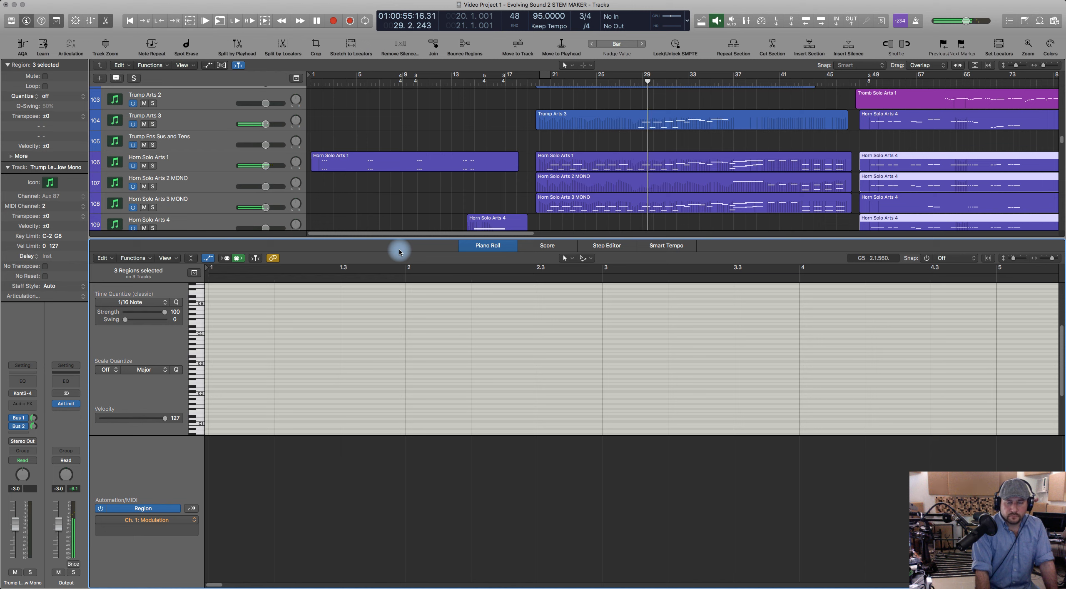
# Step: Follow the trumpet and horn tracks without the piano roll during playback, stop at bar 75 and clear the region selection
pyautogui.click(484, 245)
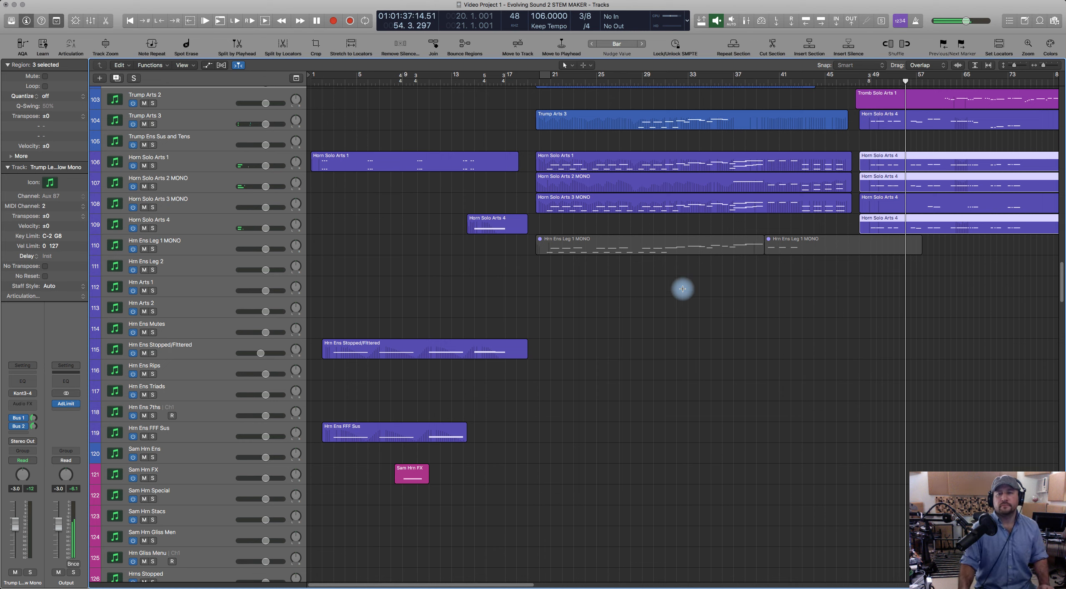
pyautogui.hscroll(4, 752, 342)
pyautogui.hscroll(5, 751, 343)
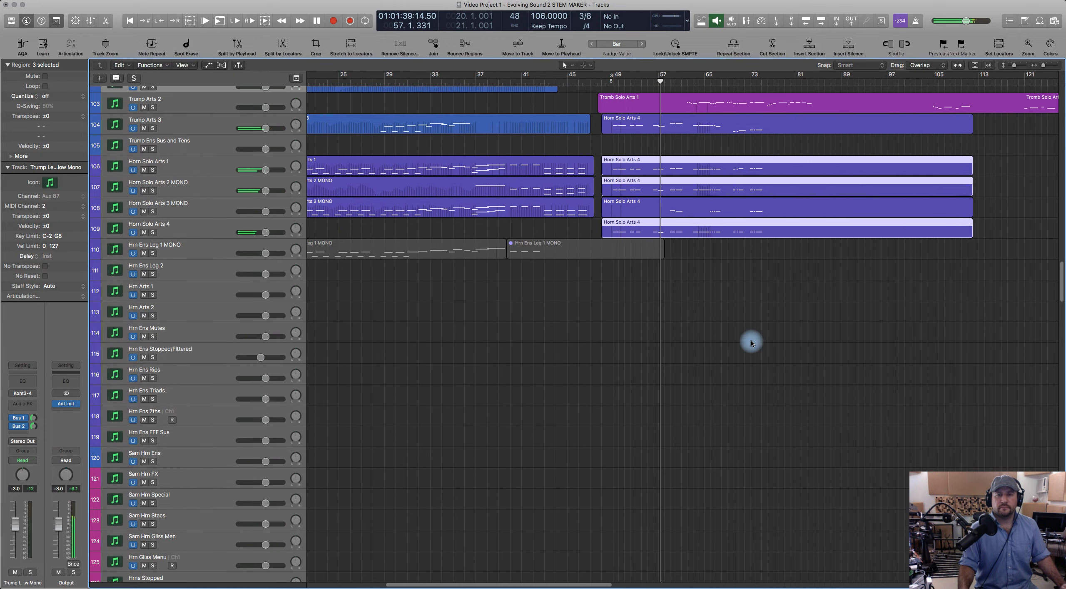
pyautogui.scroll(3, 752, 343)
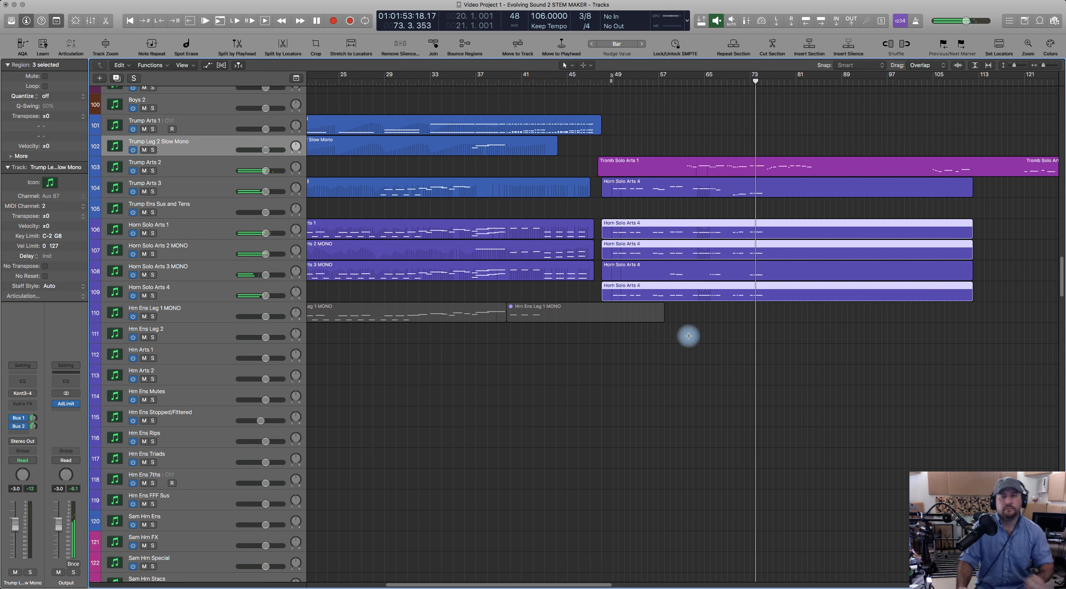
pyautogui.press('space')
pyautogui.click(685, 322)
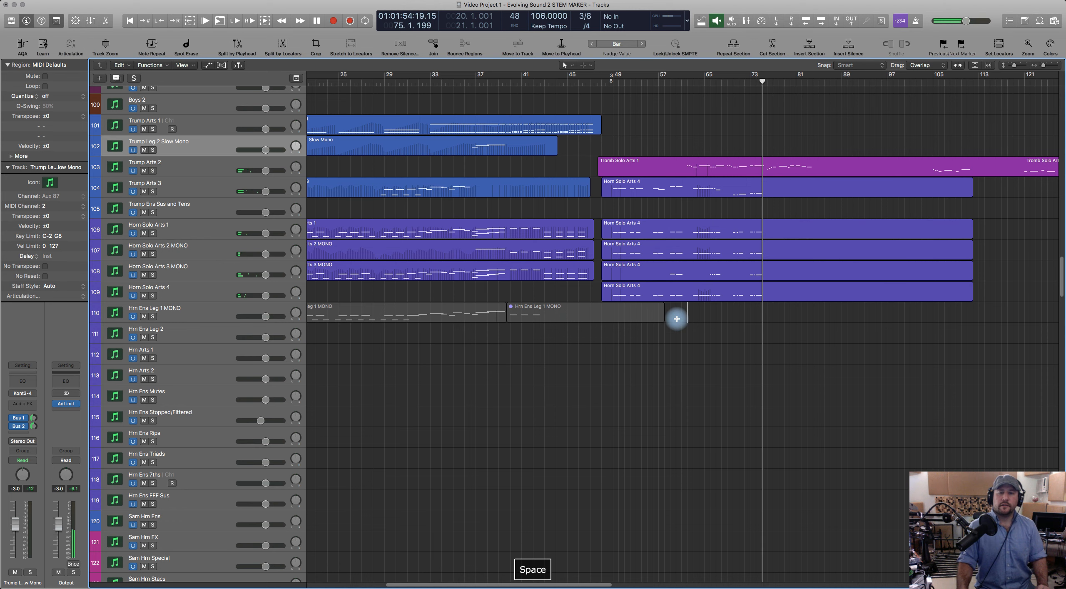
pyautogui.hotkey('ctrl', 'alt', 'l')
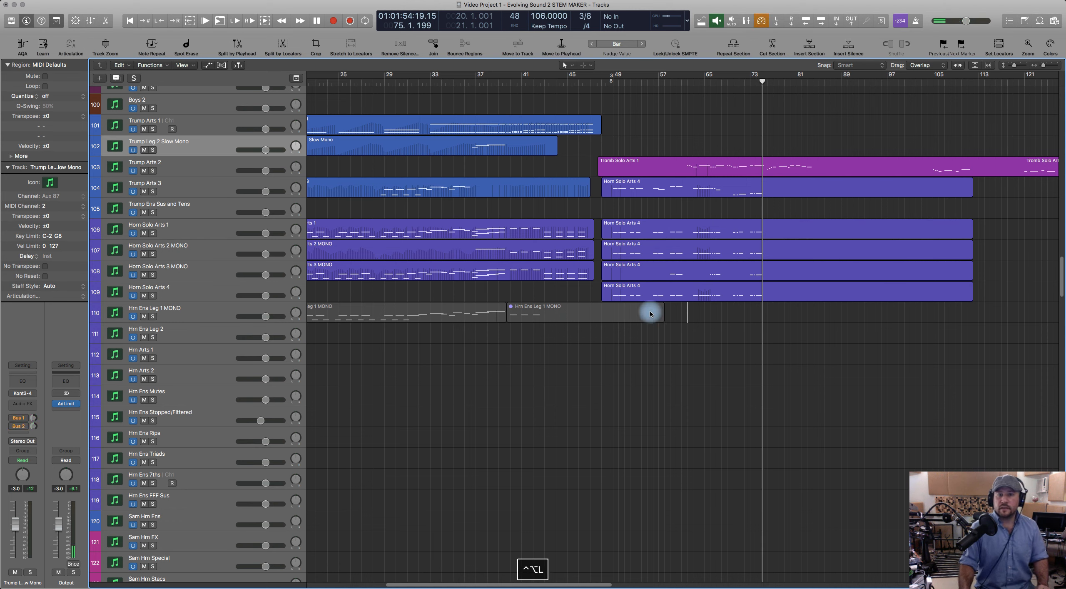
# Step: Place the playhead at bar 48 and select the region starting there on the Horn Solo Arts 1 track
pyautogui.click(591, 83)
pyautogui.click(597, 83)
pyautogui.moveTo(596, 83); pyautogui.dragTo(583, 83)
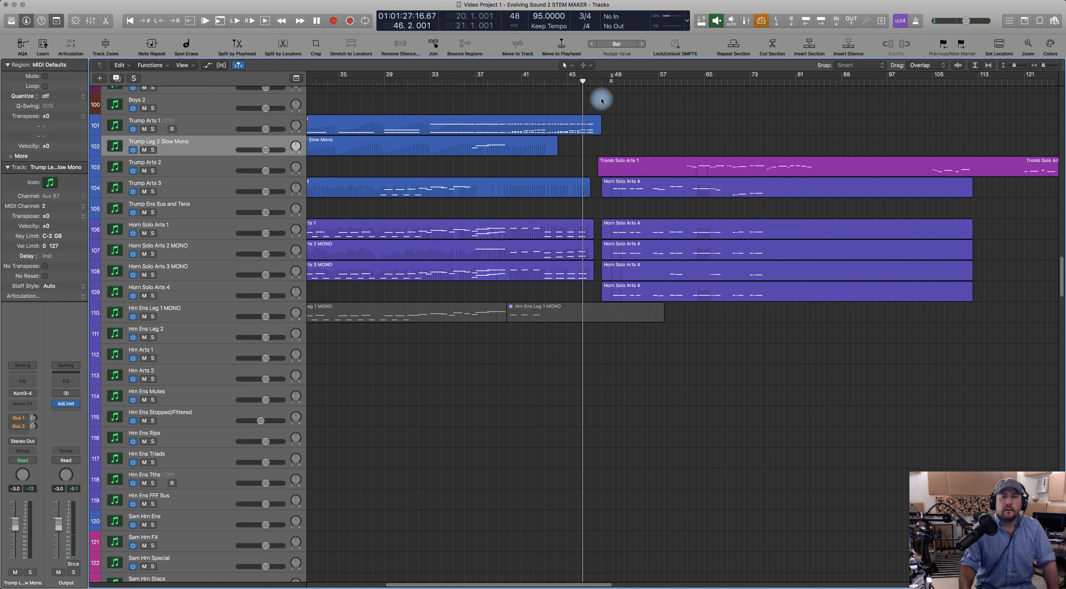
pyautogui.moveTo(603, 82); pyautogui.dragTo(614, 85)
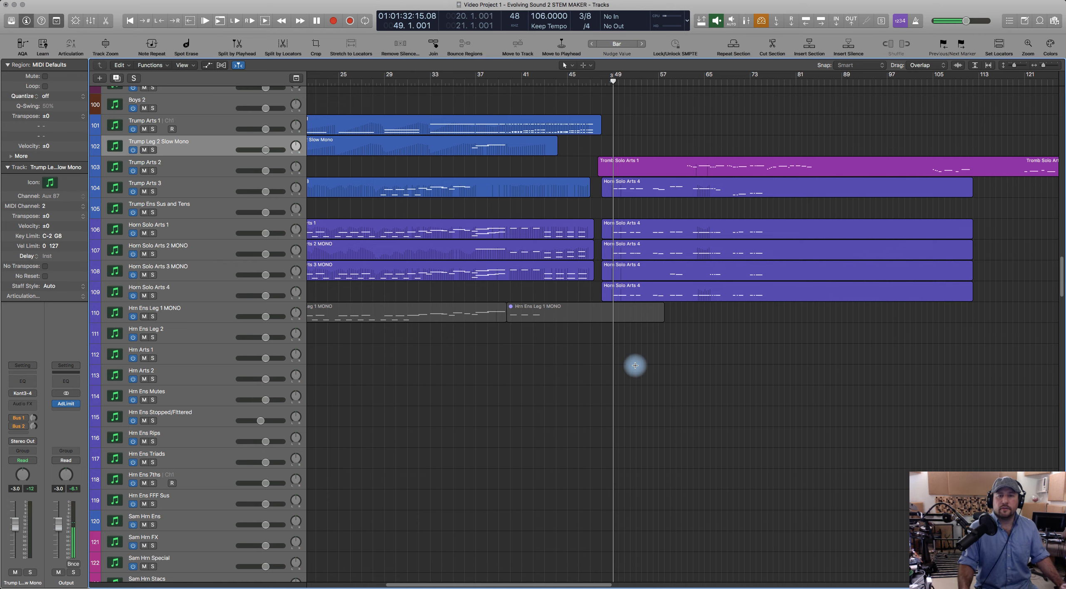
pyautogui.hscroll(2, 633, 357)
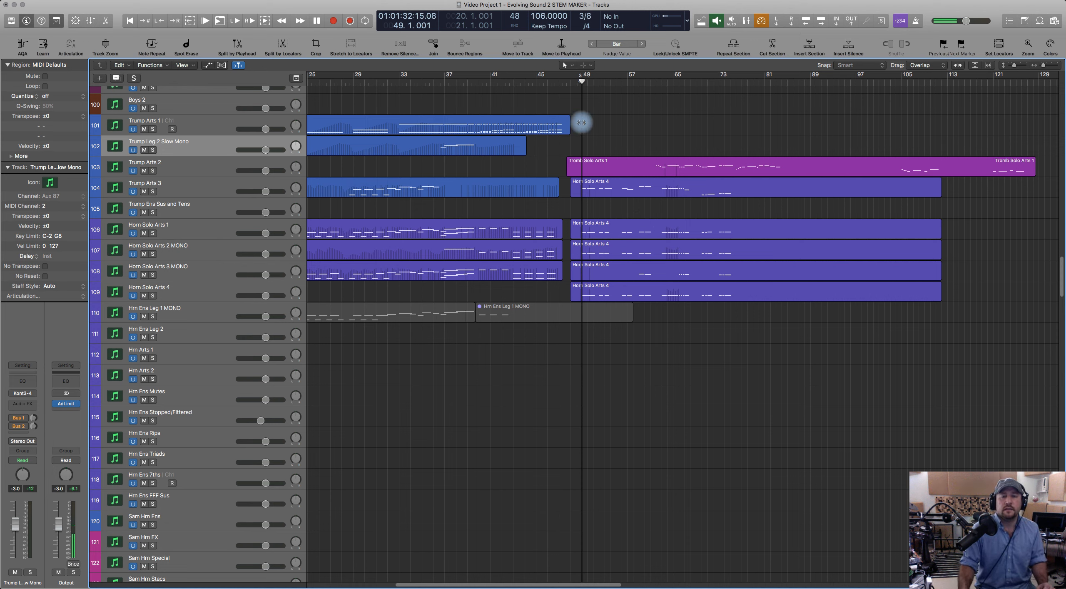
pyautogui.click(568, 80)
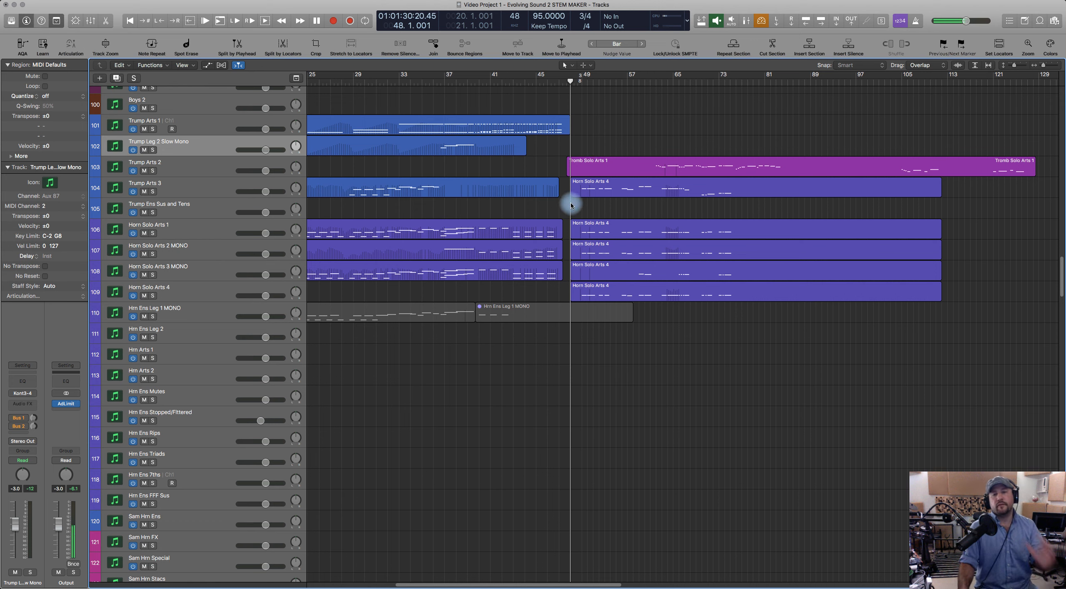
pyautogui.click(580, 223)
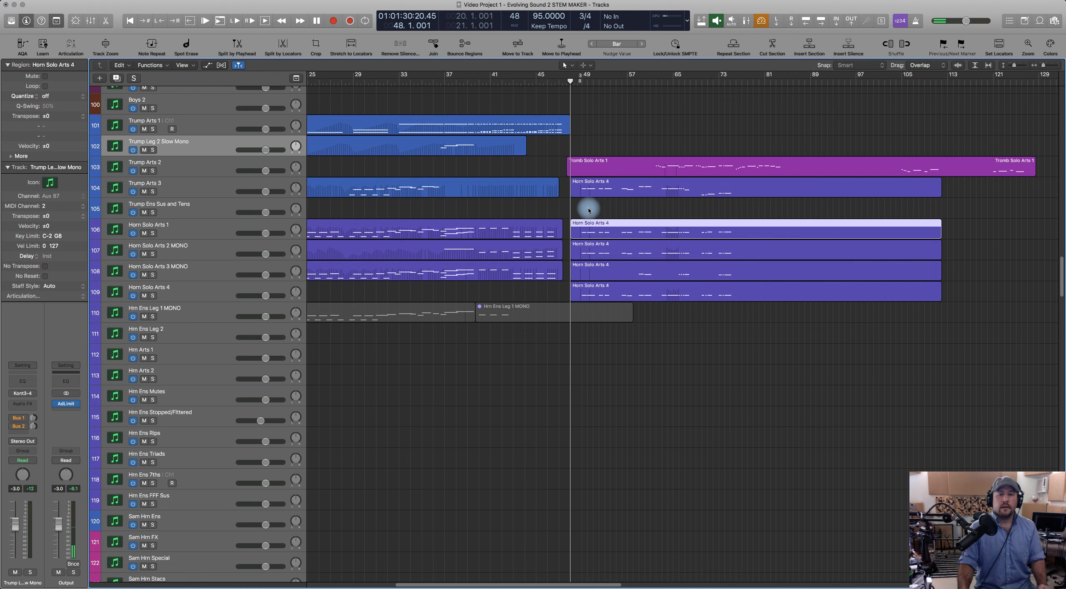
# Step: Examine the choir, brass and percussion tracks around bar 48 and back through the opening bars
pyautogui.scroll(2, 603, 237)
pyautogui.scroll(8, 604, 238)
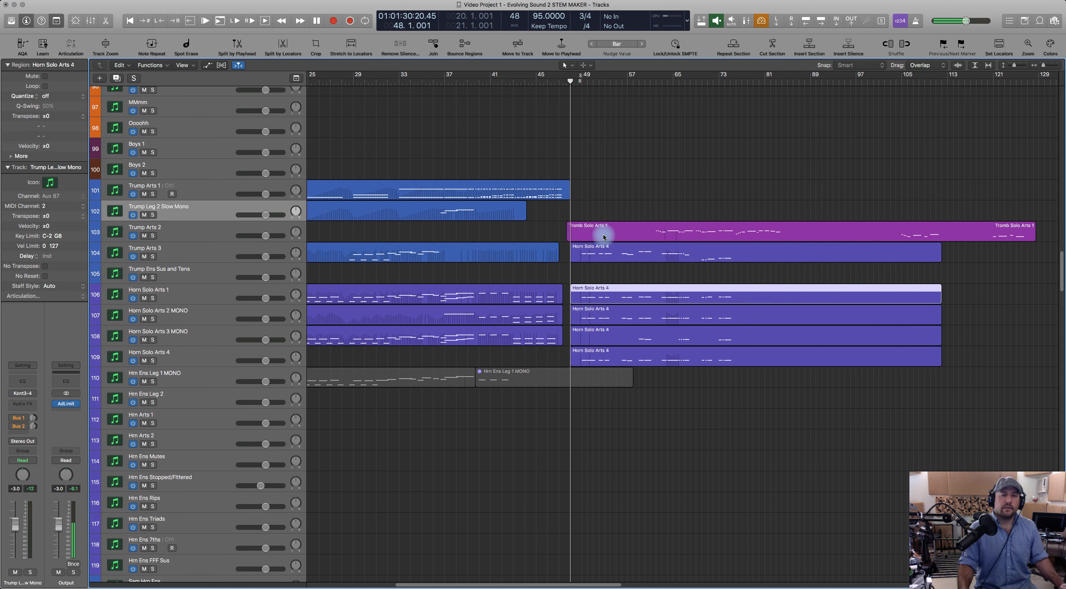
pyautogui.scroll(10, 609, 246)
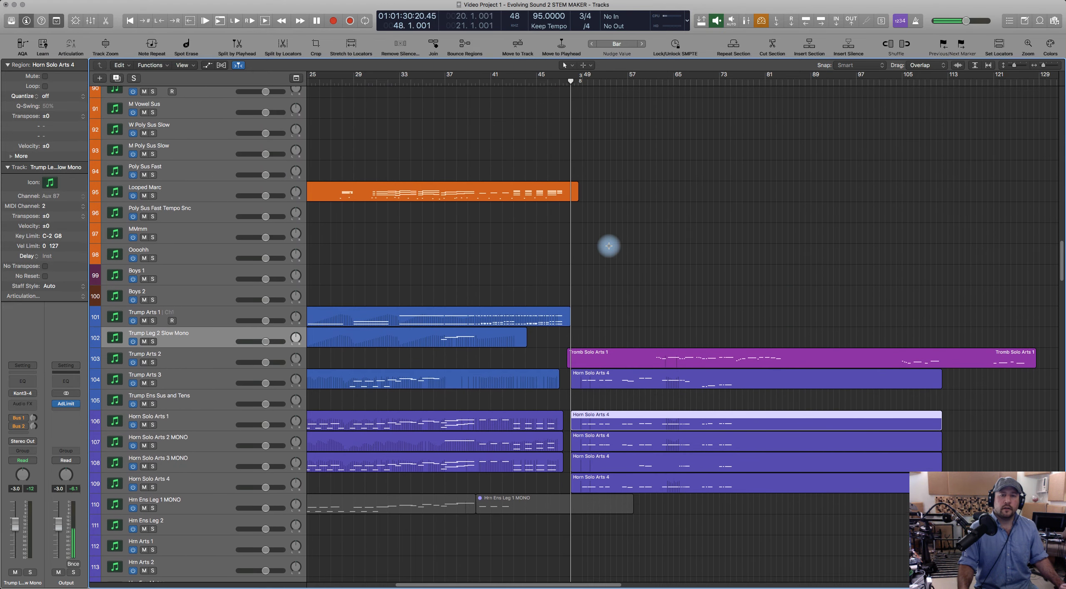
pyautogui.scroll(2, 609, 246)
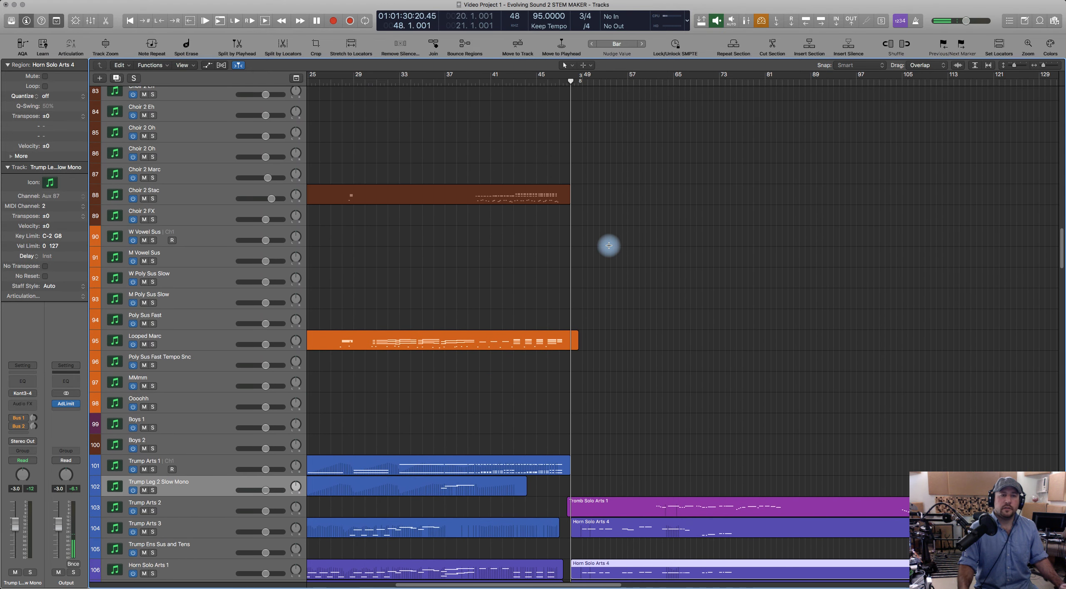
pyautogui.scroll(-1, 597, 329)
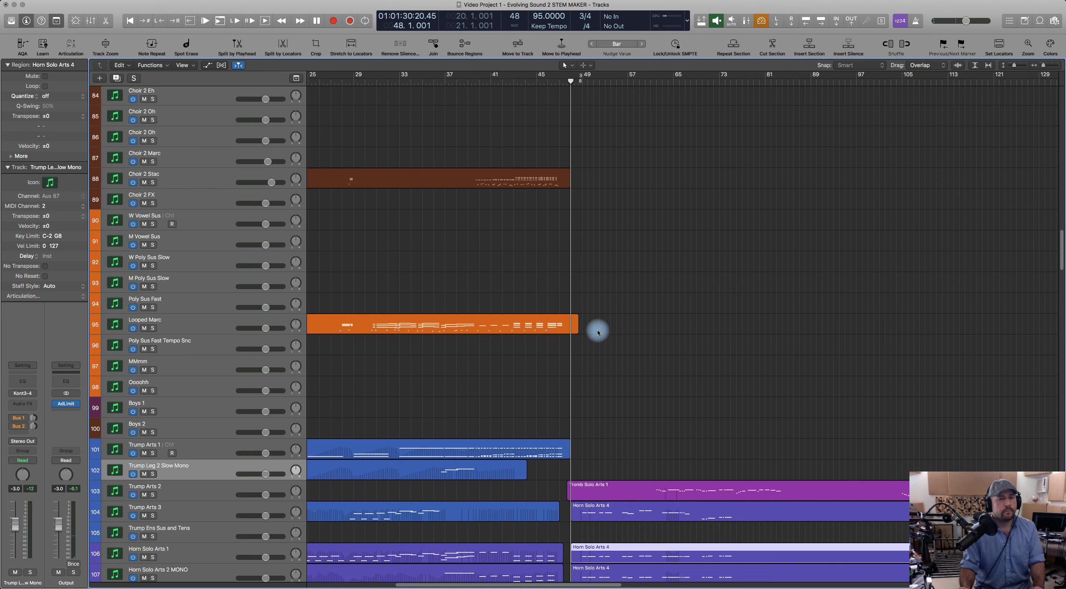
pyautogui.scroll(-14, 598, 332)
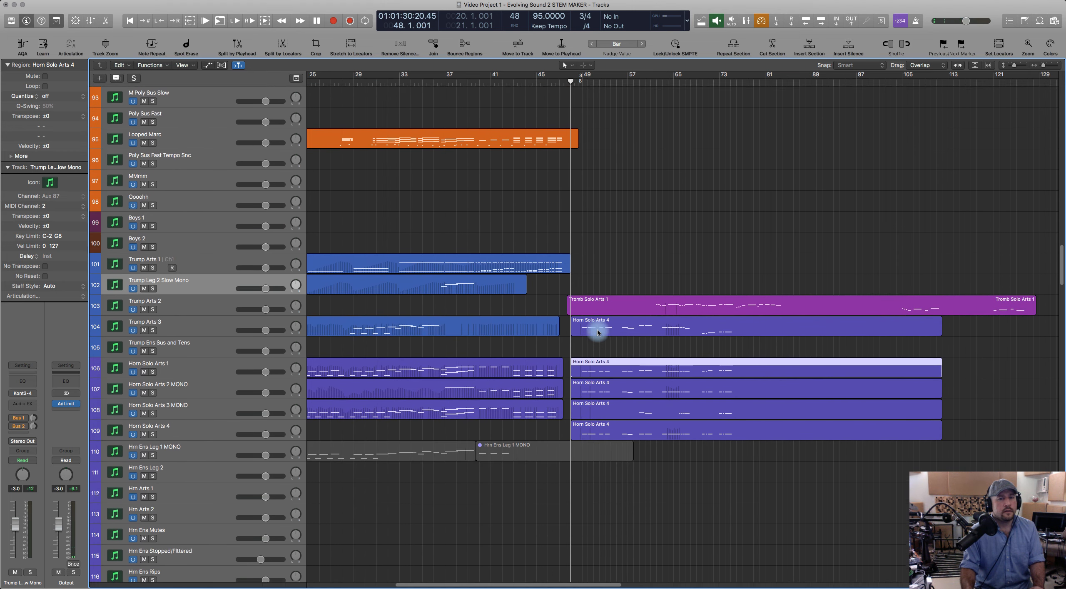
pyautogui.scroll(7, 597, 332)
pyautogui.hscroll(-10, 597, 332)
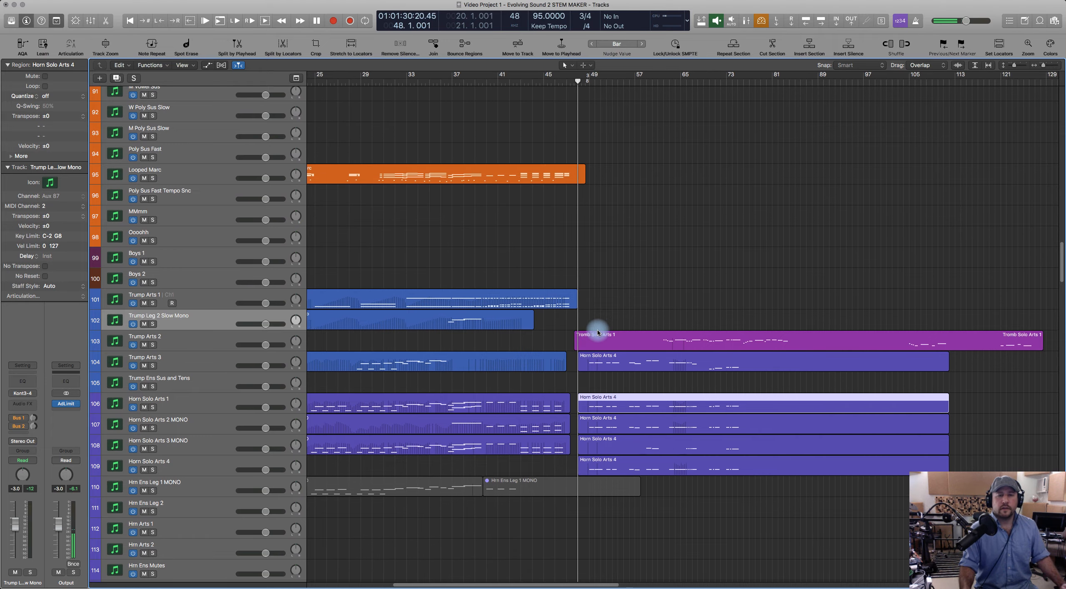
pyautogui.hscroll(-6, 597, 332)
pyautogui.scroll(-20, 436, 311)
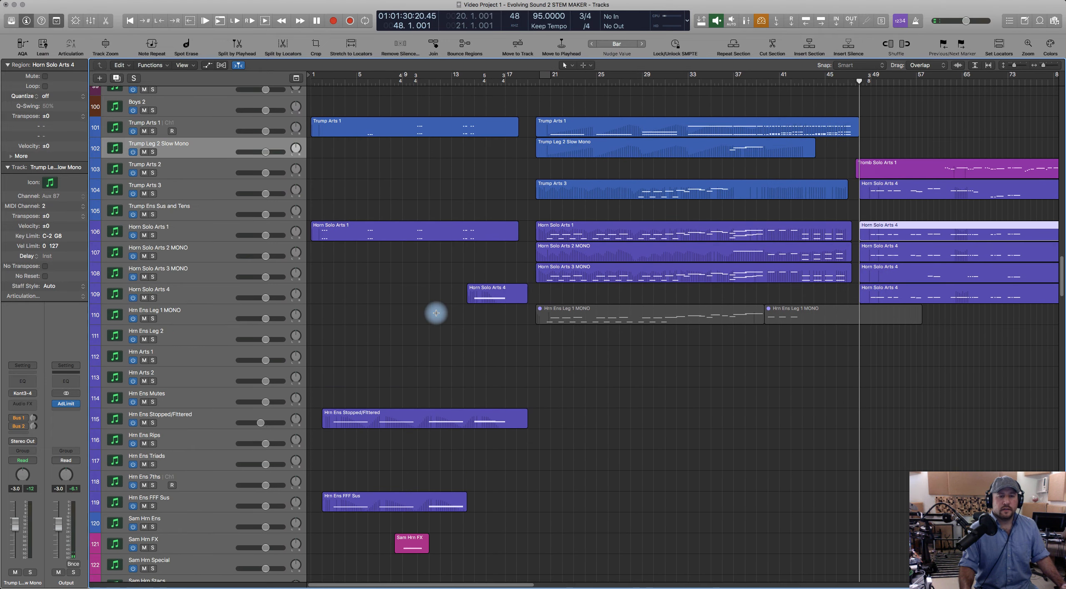
pyautogui.scroll(-20, 438, 312)
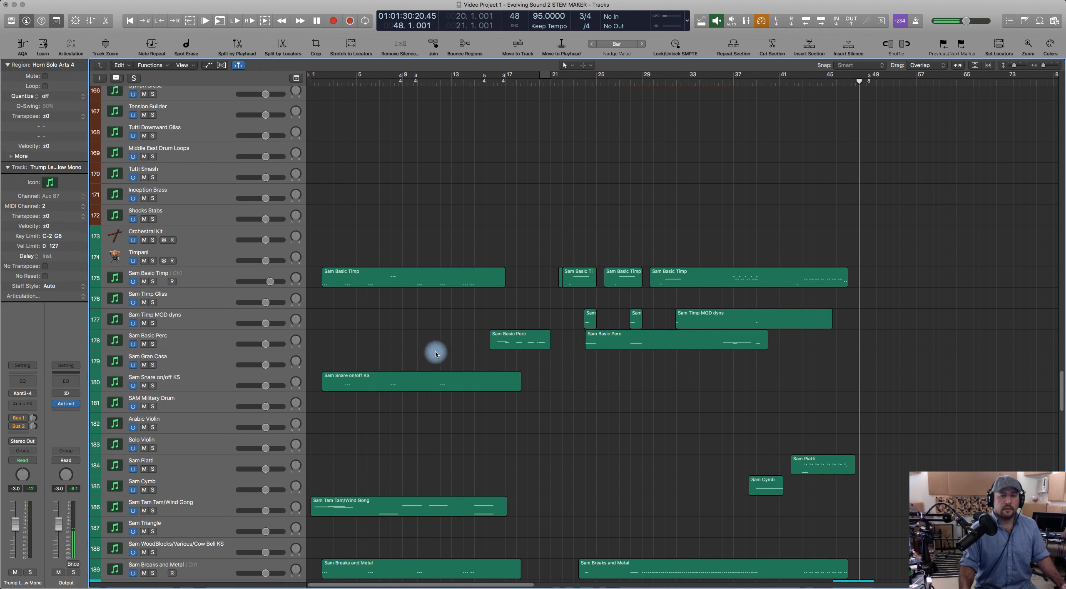
pyautogui.scroll(20, 433, 355)
# Step: Return the playhead to bar 1, select the Flute 1 Leg region and review the tracks from woodwinds down to strings
pyautogui.press('Return')
pyautogui.scroll(20, 437, 353)
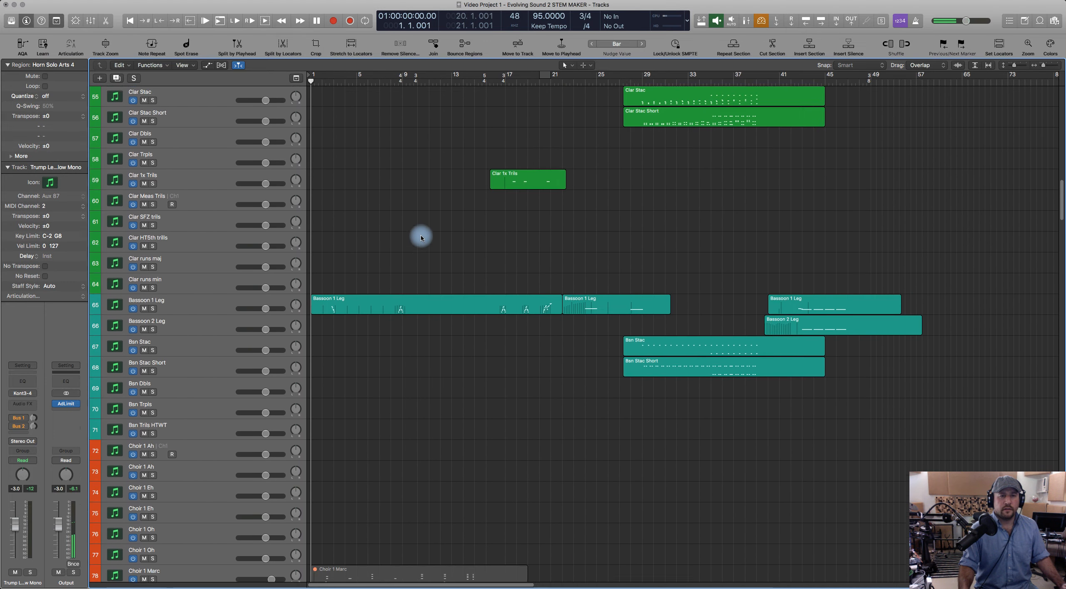
pyautogui.scroll(20, 412, 233)
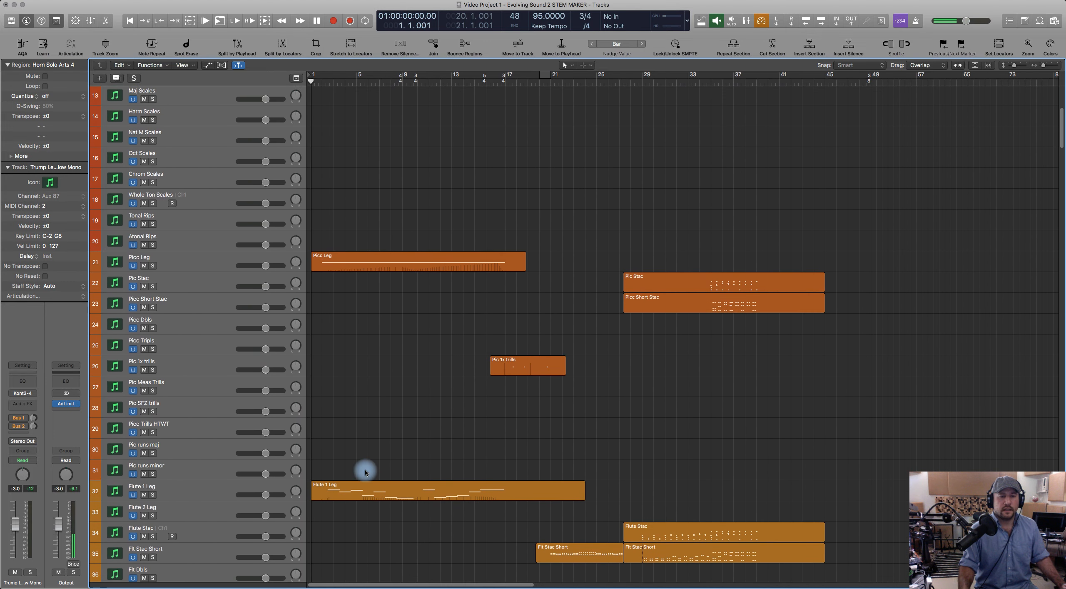
pyautogui.click(362, 488)
pyautogui.scroll(-20, 390, 407)
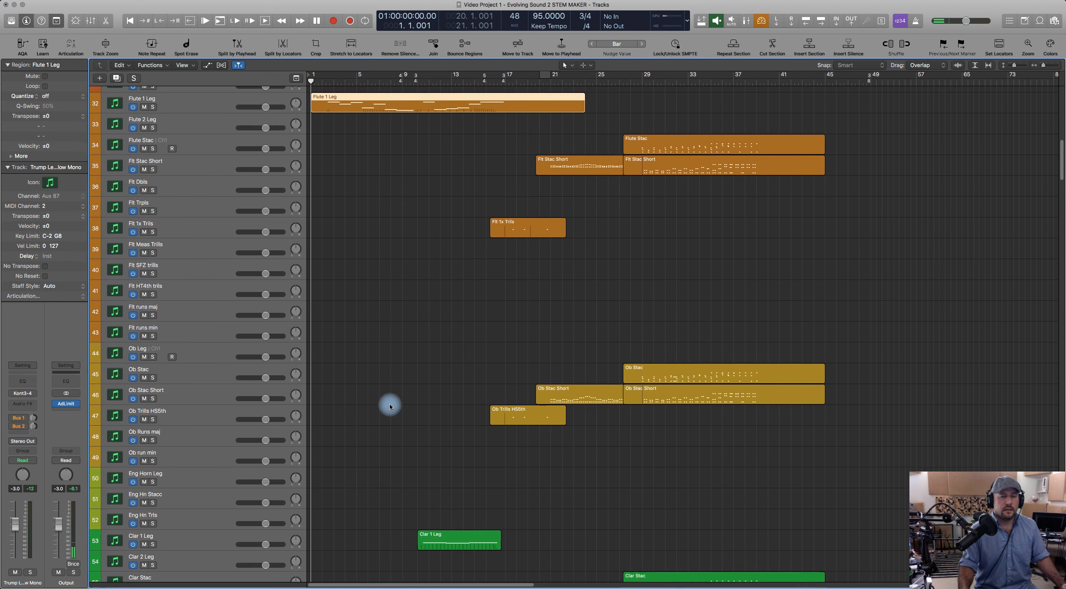
pyautogui.scroll(-20, 391, 433)
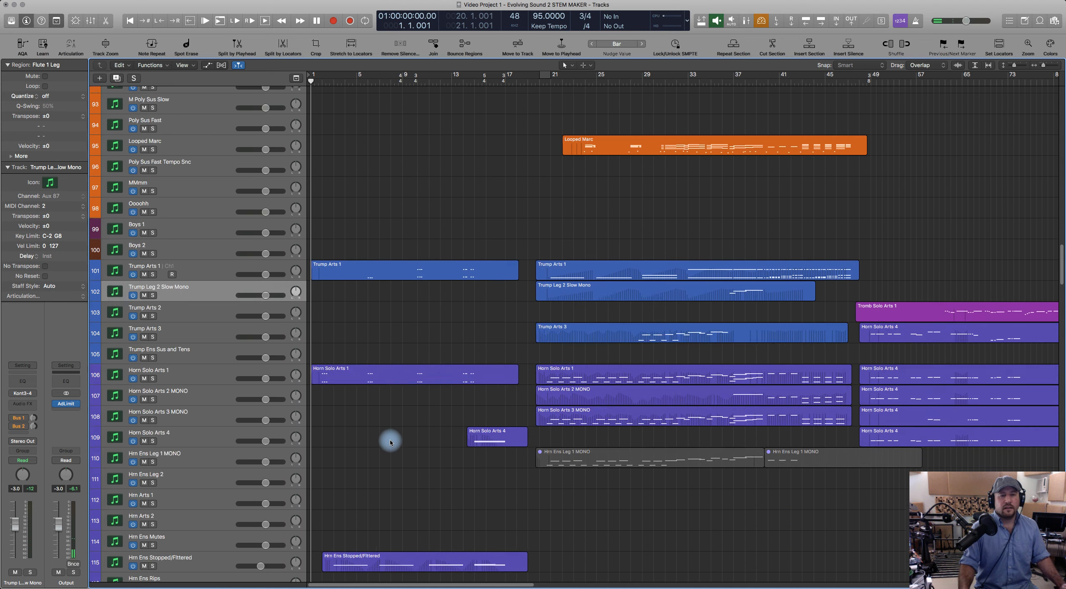
pyautogui.scroll(-20, 392, 446)
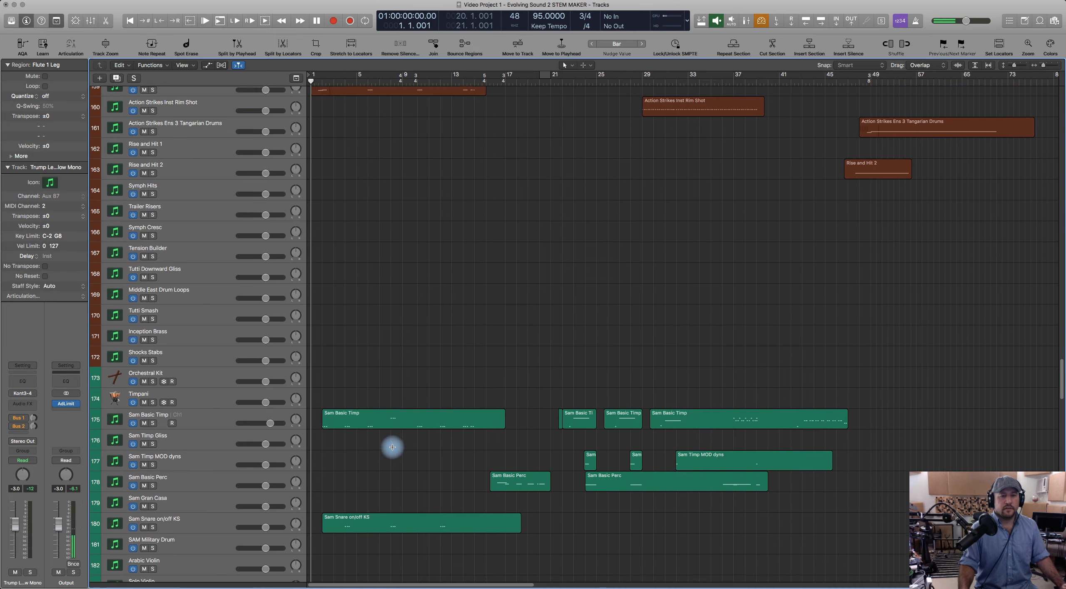
pyautogui.scroll(-20, 414, 454)
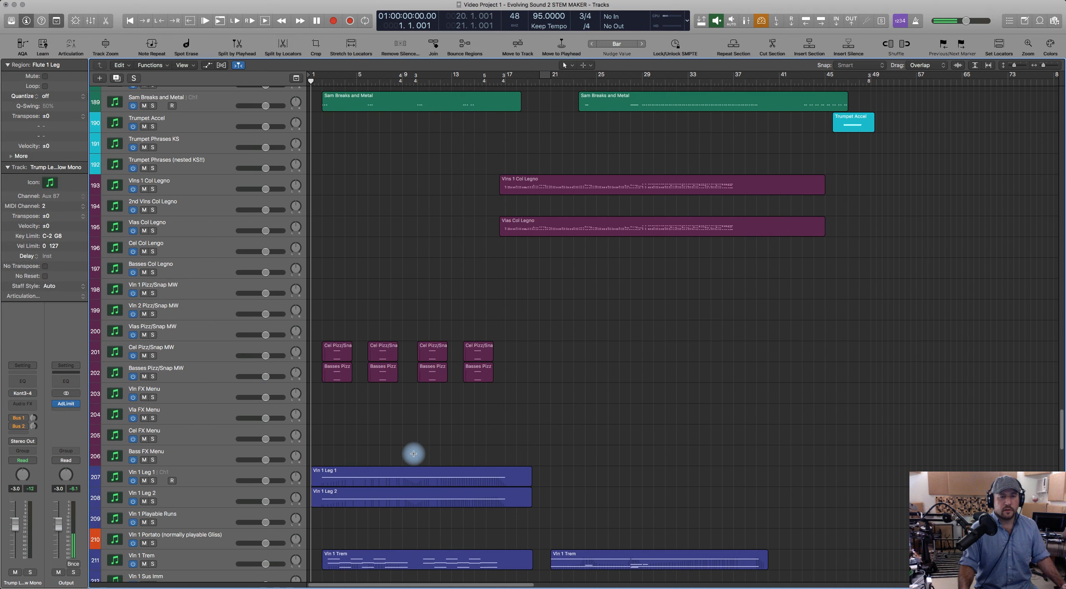
# Step: Open the Vln 1 Leg 2 region in the piano roll with its whole modulation curve in view
pyautogui.click(200, 328)
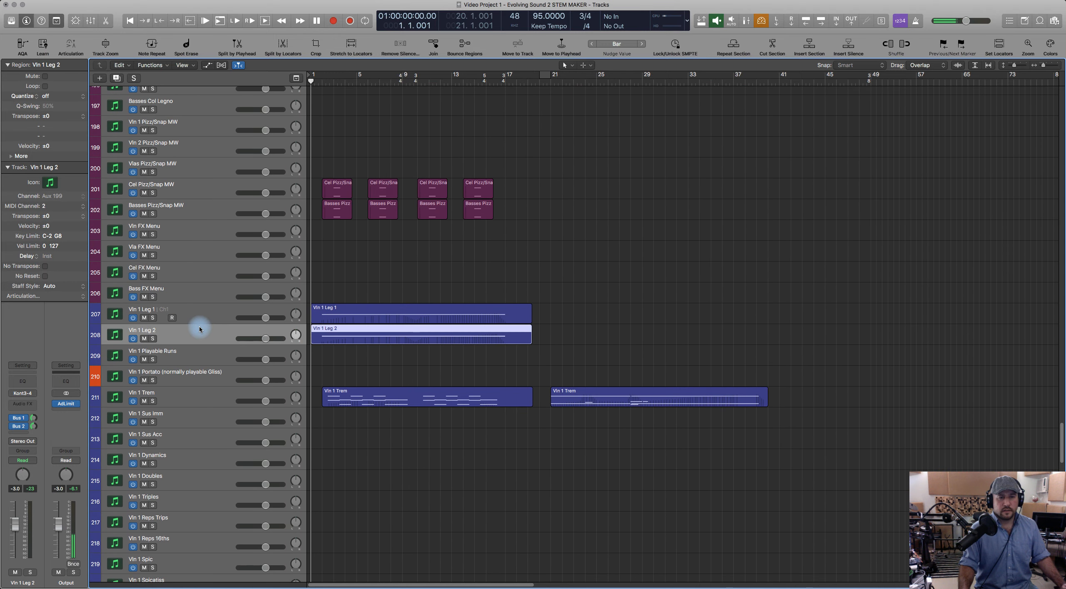
pyautogui.click(378, 331)
pyautogui.doubleClick(458, 331)
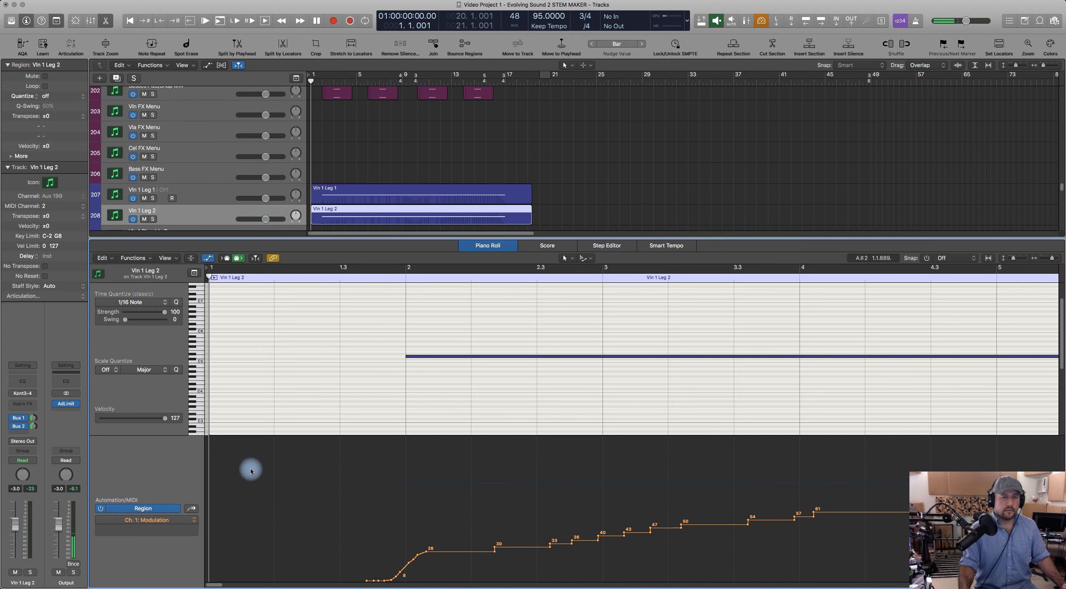
pyautogui.scroll(-10, 475, 384)
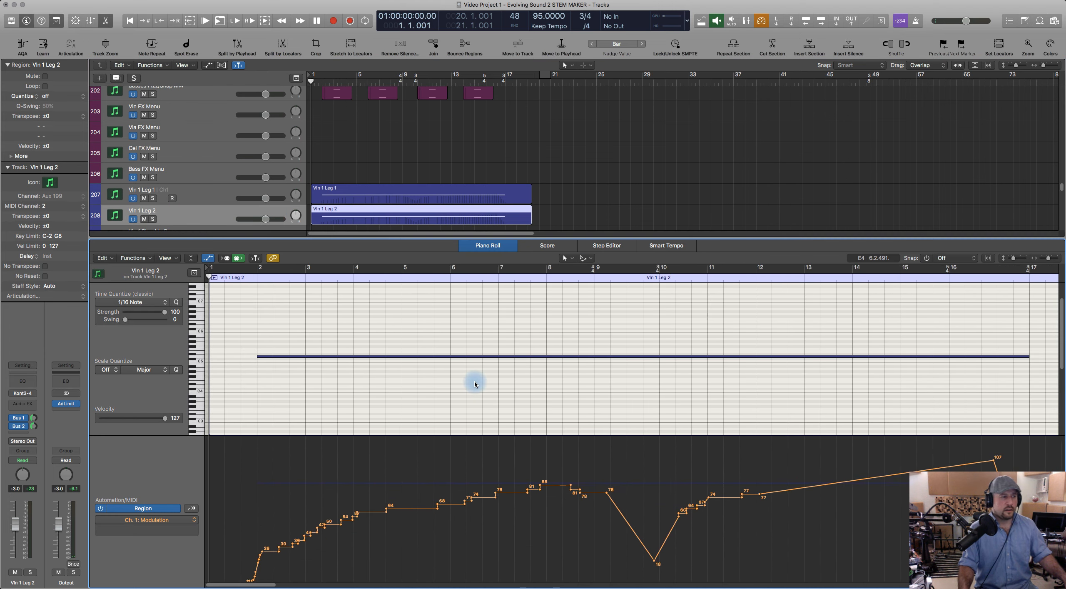
pyautogui.hscroll(5, 600, 398)
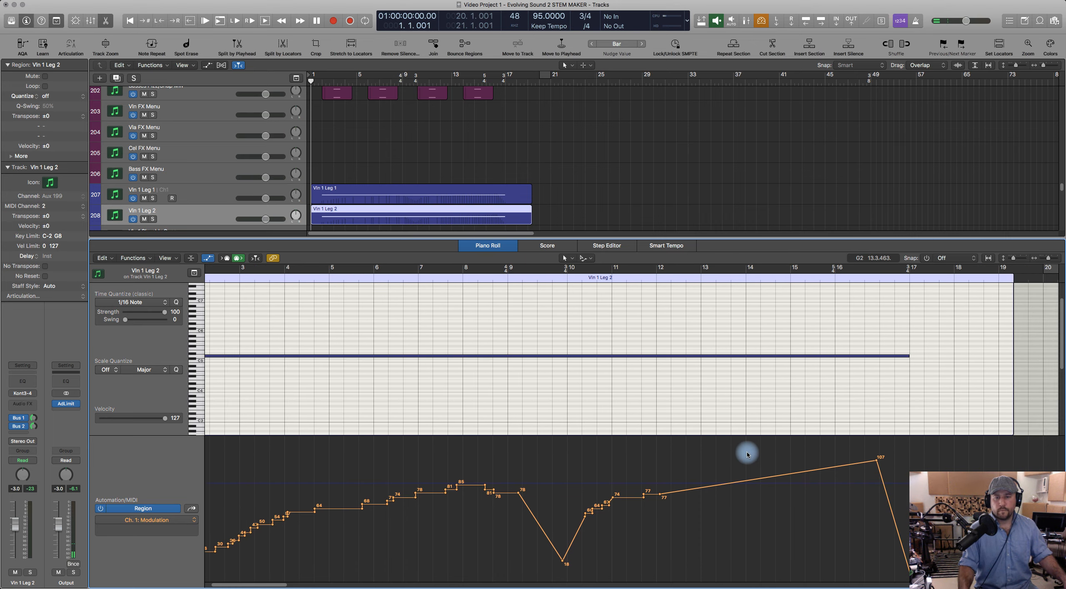
pyautogui.scroll(-2, 745, 453)
pyautogui.hscroll(-4, 671, 479)
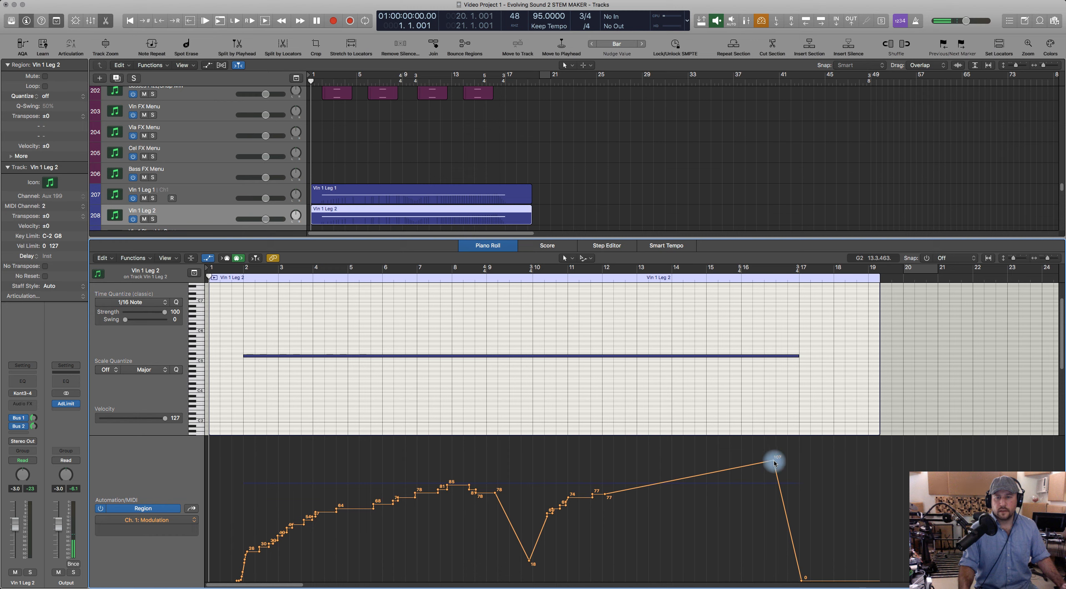
# Step: Lower the whole modulation curves of Vln 1 Leg 2 to a peak of about 87 and Vln 1 Leg 1 to a peak of 100
pyautogui.moveTo(772, 461); pyautogui.dragTo(214, 516)
pyautogui.moveTo(641, 492); pyautogui.dragTo(641, 497)
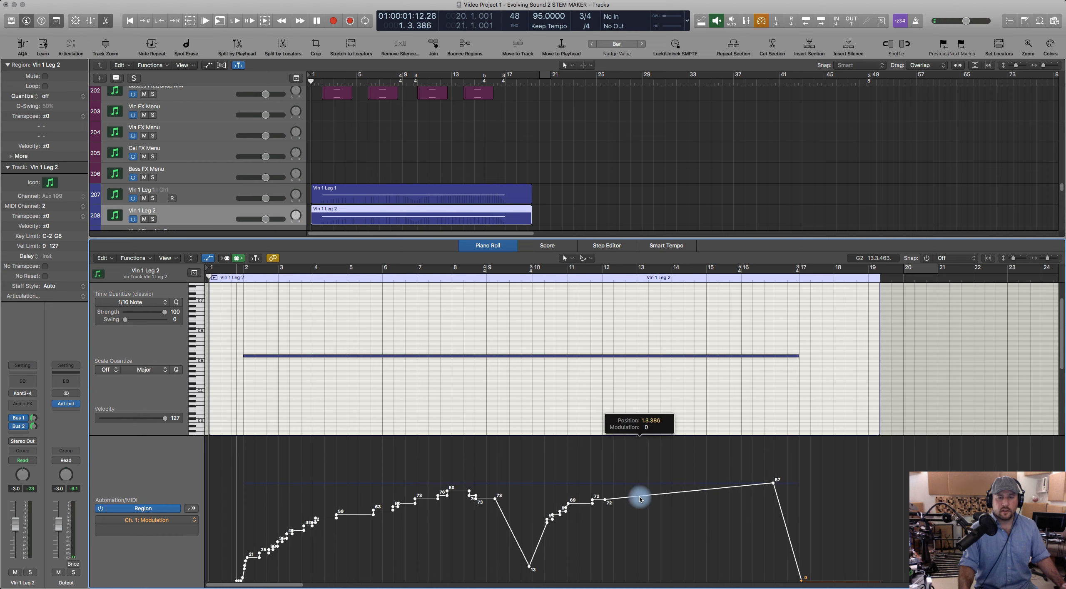
pyautogui.click(401, 190)
pyautogui.moveTo(823, 462); pyautogui.dragTo(229, 540)
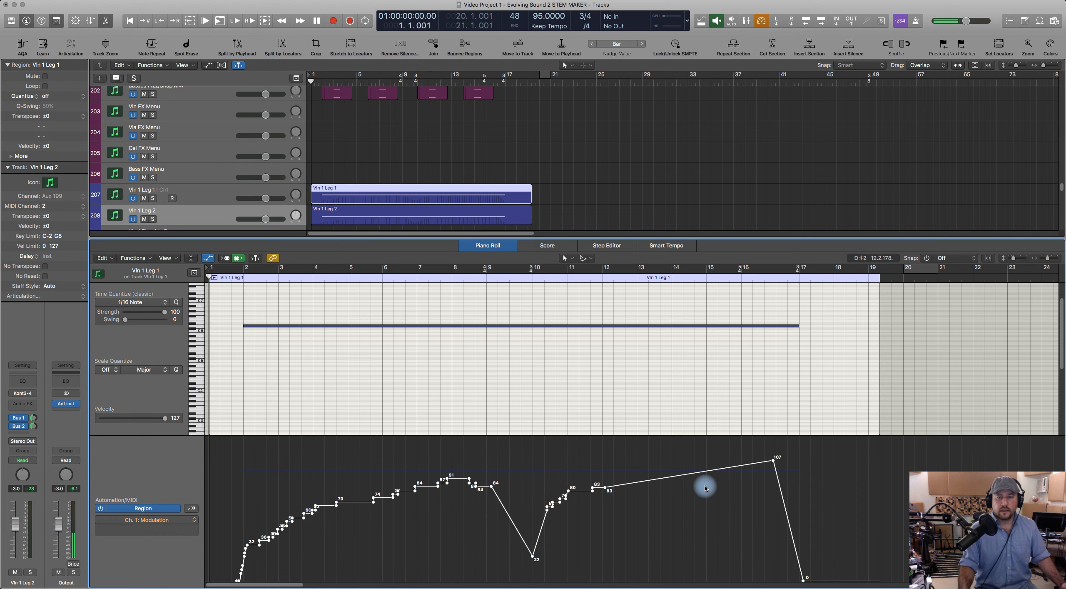
pyautogui.moveTo(692, 477); pyautogui.dragTo(687, 485)
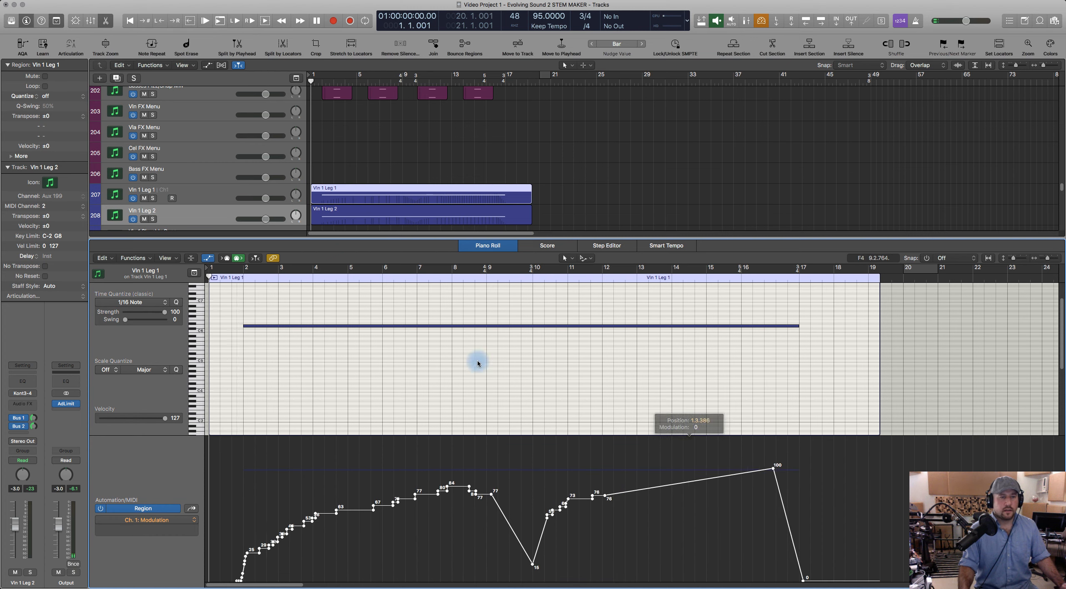
# Step: Audition the opening from bar 1, close the piano roll during playback and stop around bar 7
pyautogui.press('space')
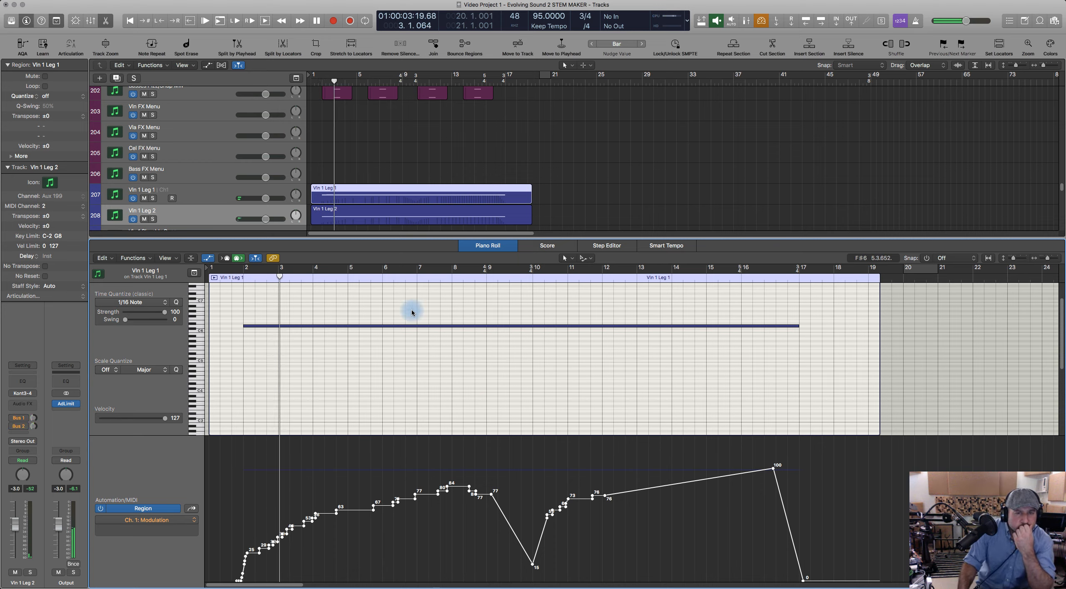
pyautogui.click(489, 246)
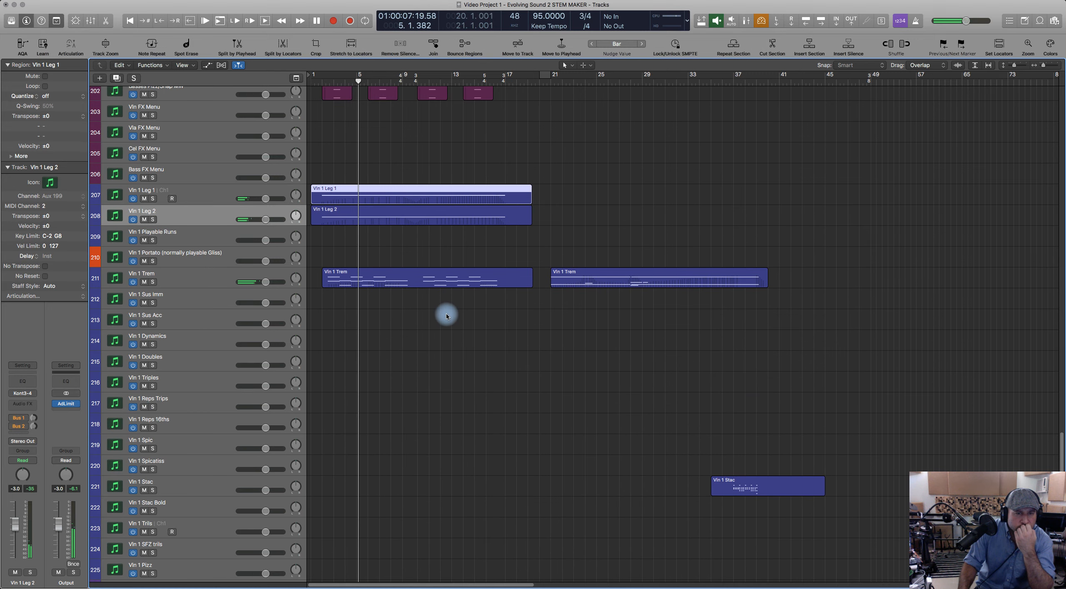
pyautogui.scroll(10, 443, 310)
pyautogui.scroll(20, 446, 316)
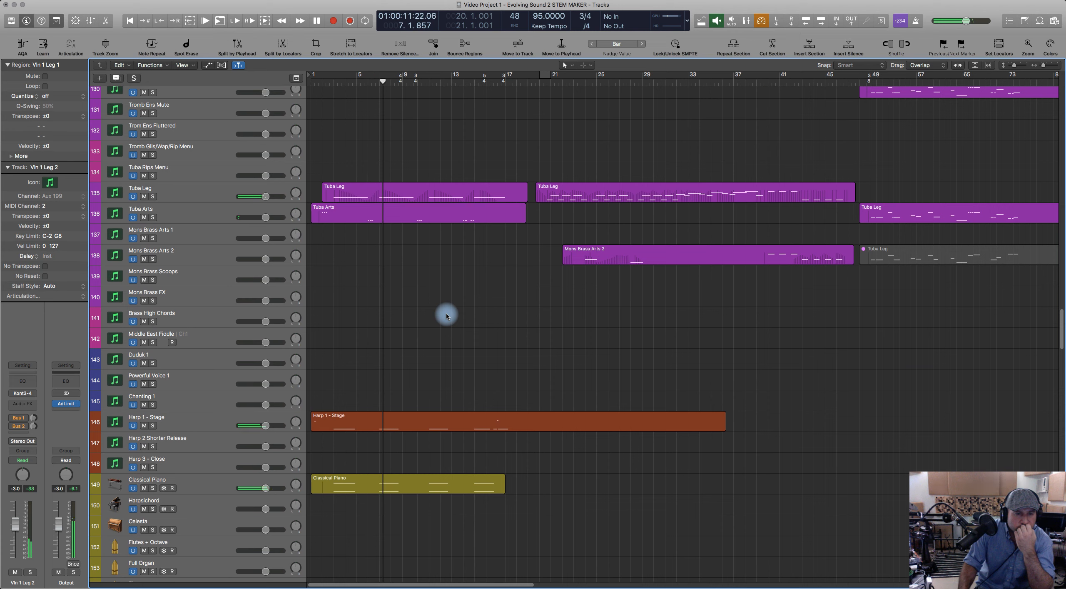
pyautogui.press('space')
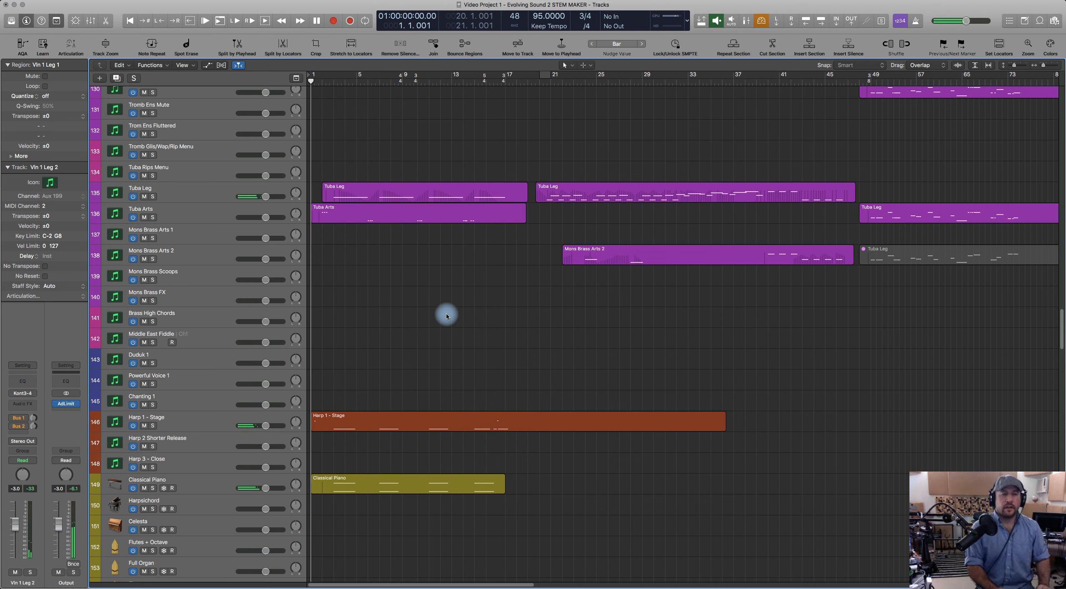
# Step: Select the Harp 1 - Stage region, play the opening from bar 1 to bar 13 and return to the woodwind tracks
pyautogui.click(345, 419)
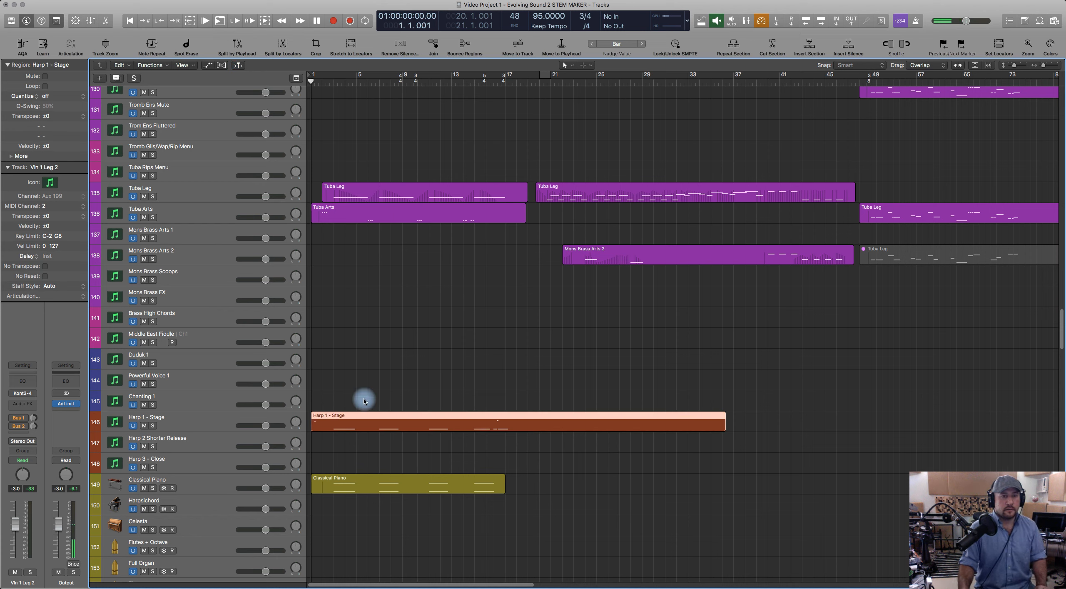
pyautogui.press('space')
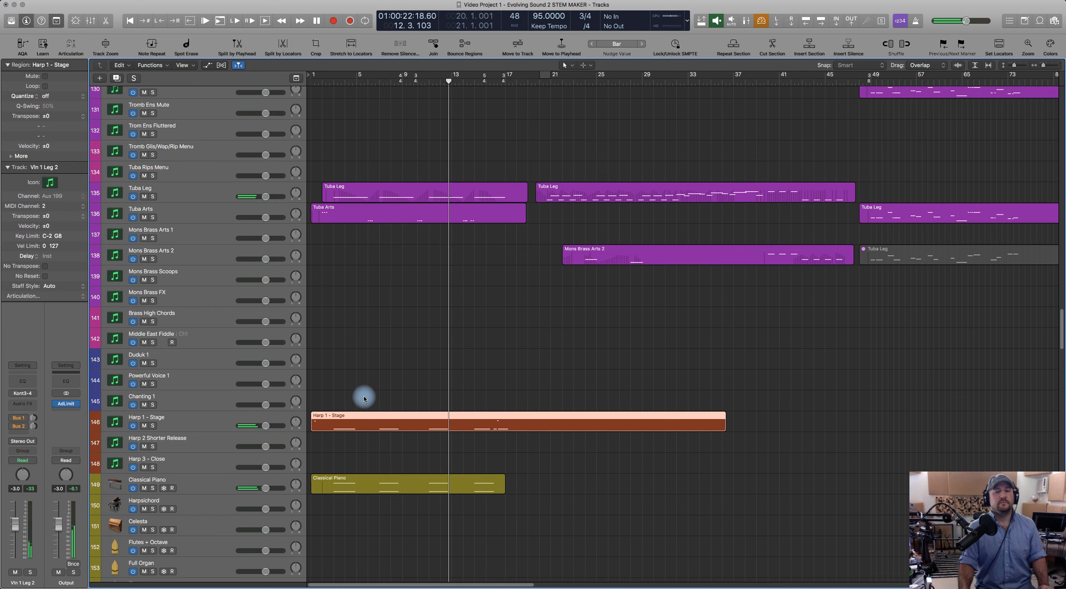
pyautogui.press('space')
pyautogui.scroll(20, 431, 276)
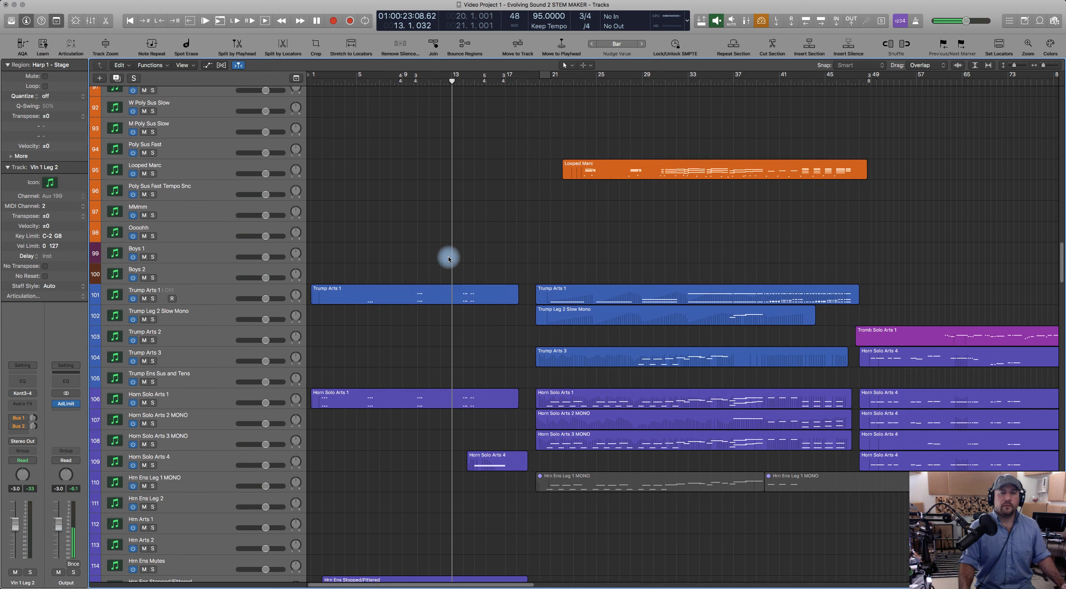
pyautogui.scroll(20, 444, 224)
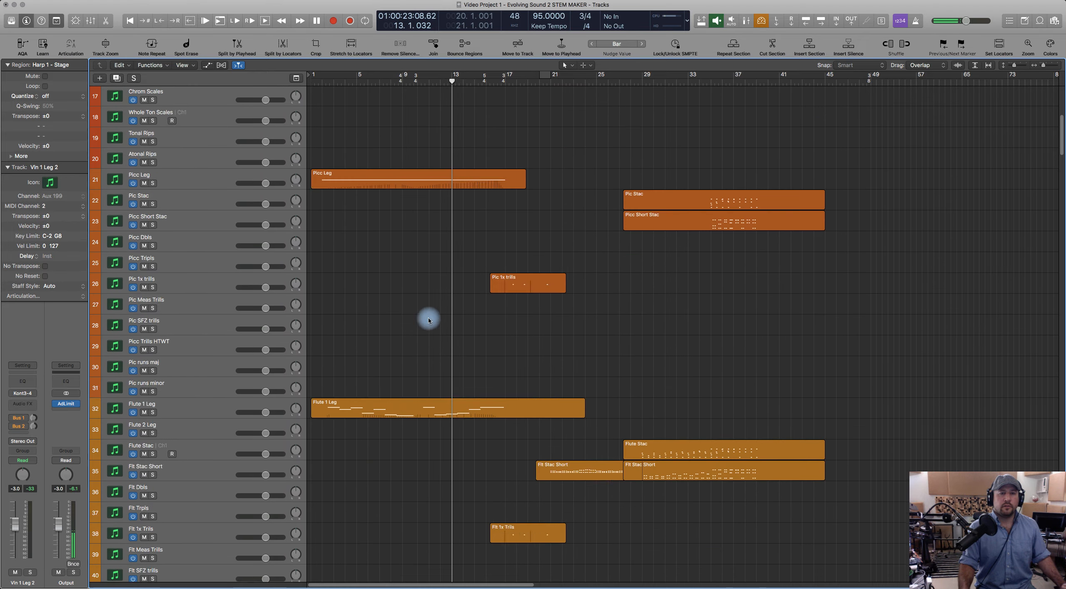
# Step: Open the Picc Leg region in the piano roll and lower its whole modulation curve to a peak of 64
pyautogui.doubleClick(412, 261)
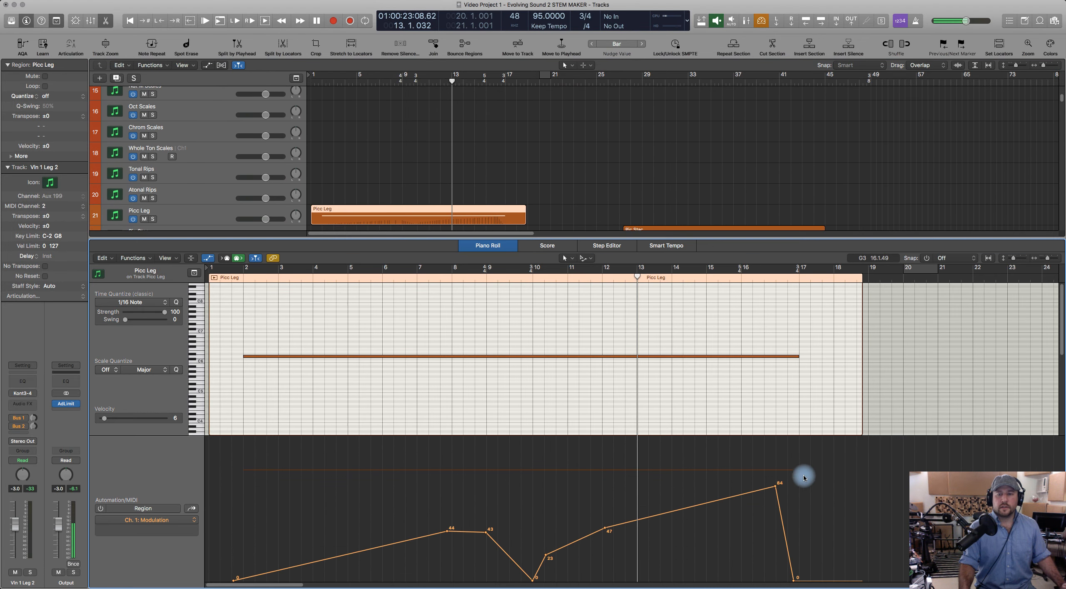
pyautogui.moveTo(808, 460); pyautogui.dragTo(210, 538)
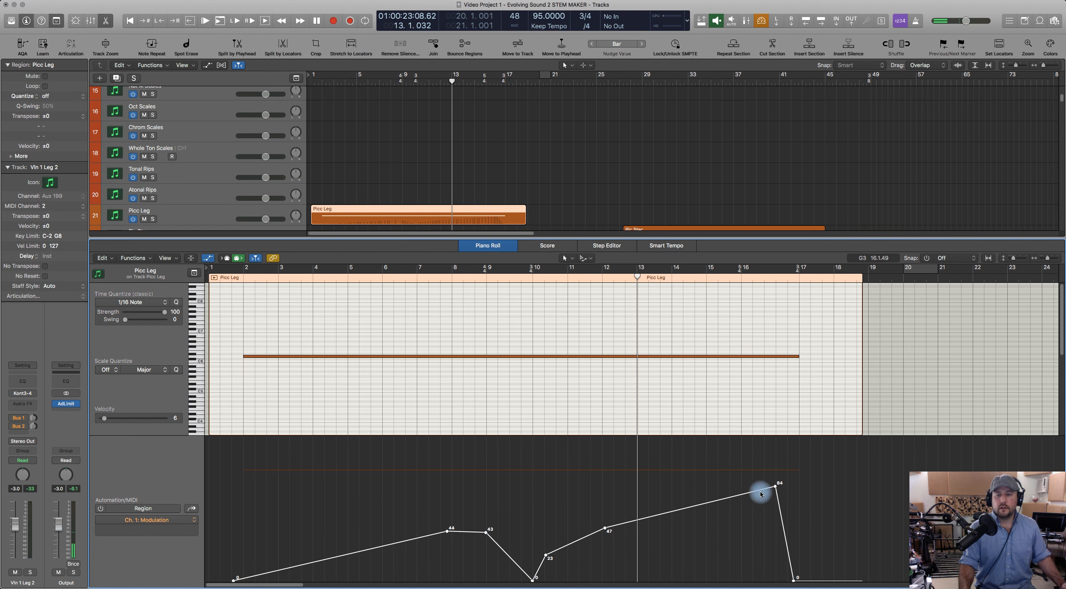
pyautogui.moveTo(758, 493)
pyautogui.mouseDown()
pyautogui.moveTo(779, 491)
pyautogui.moveTo(775, 506)
pyautogui.mouseUp()
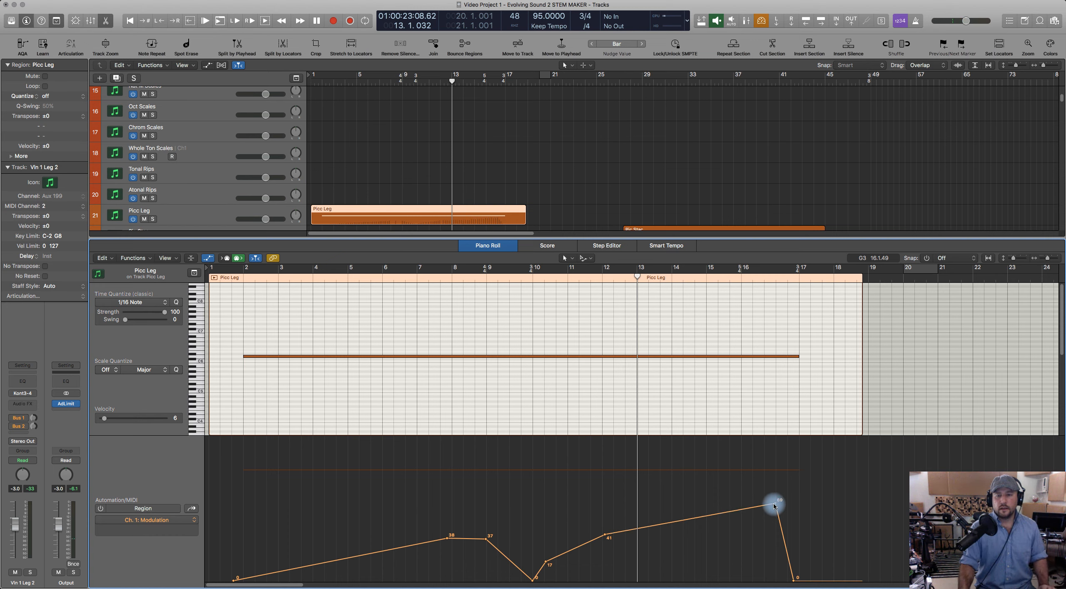
pyautogui.moveTo(810, 463); pyautogui.dragTo(773, 533)
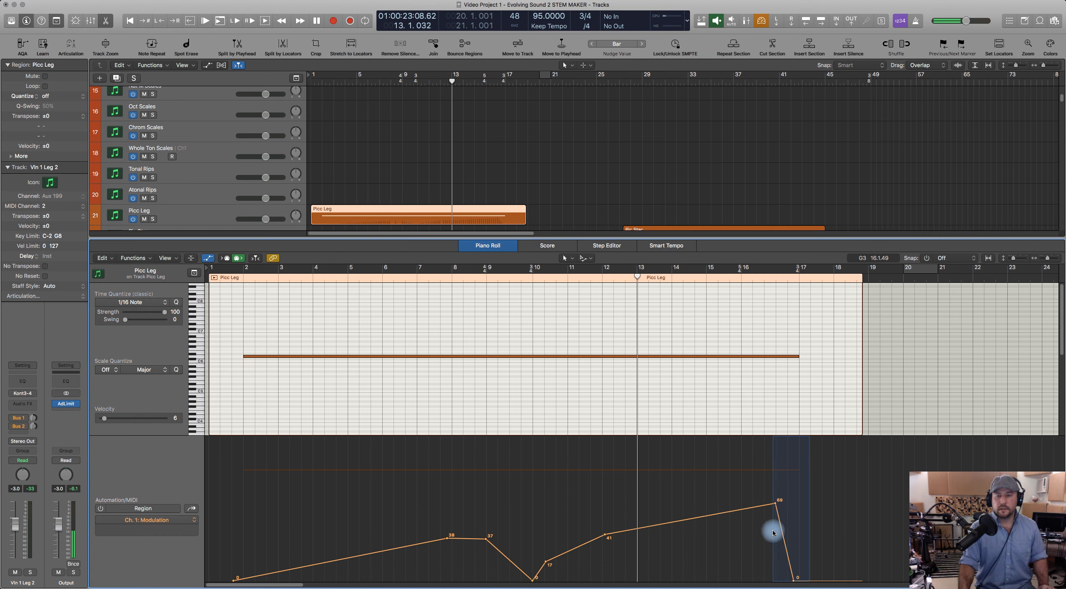
pyautogui.click(226, 516)
pyautogui.moveTo(764, 507); pyautogui.dragTo(763, 514)
# Step: Move the playhead to bar 1 beat 3, deselect the modulation points and close the Picc Leg piano roll
pyautogui.click(241, 275)
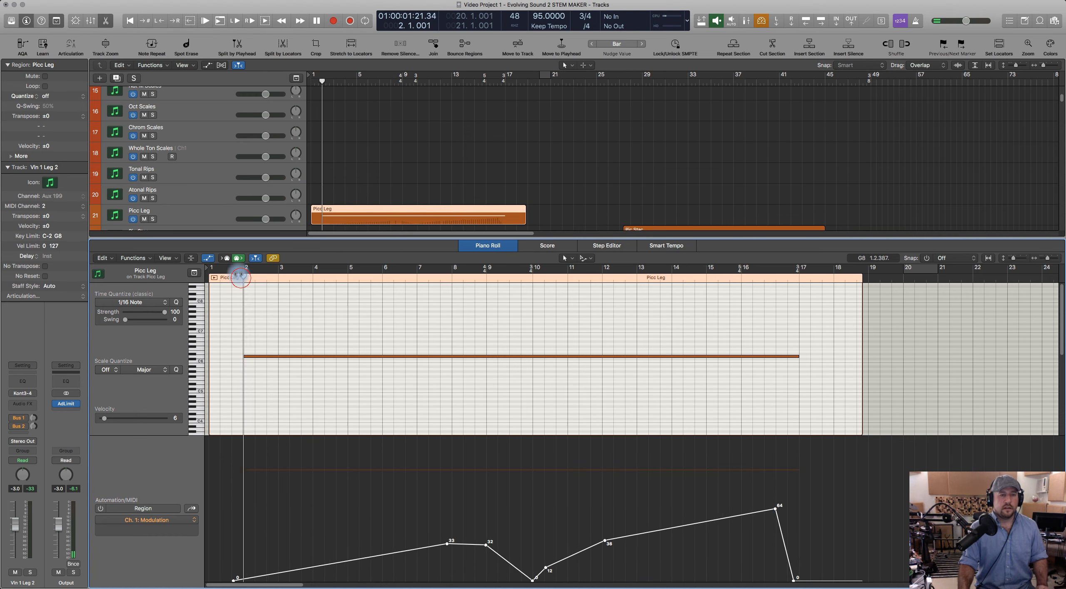
pyautogui.click(232, 275)
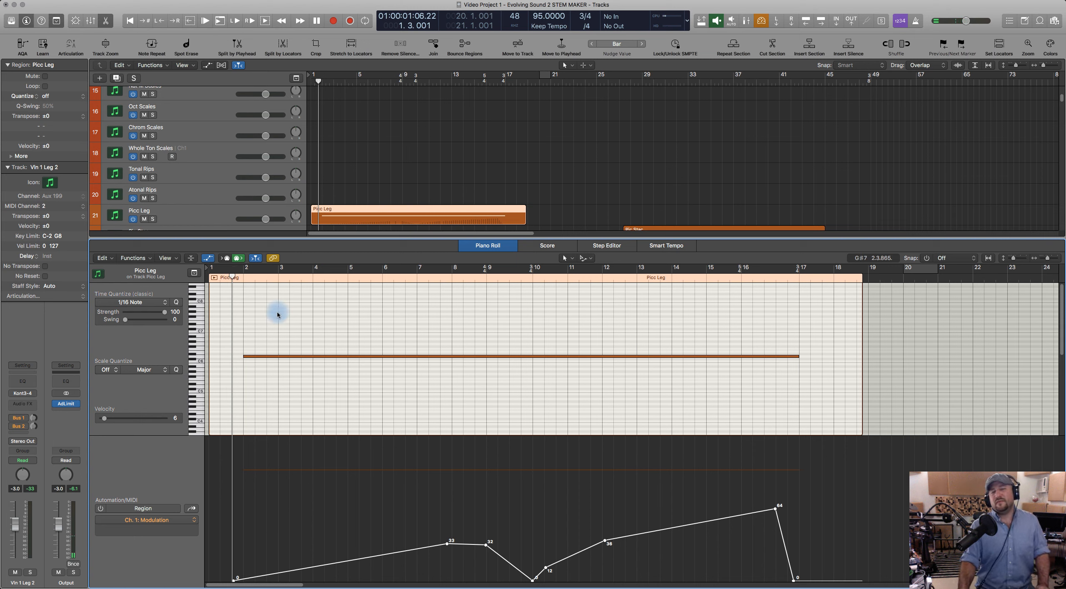
pyautogui.click(290, 310)
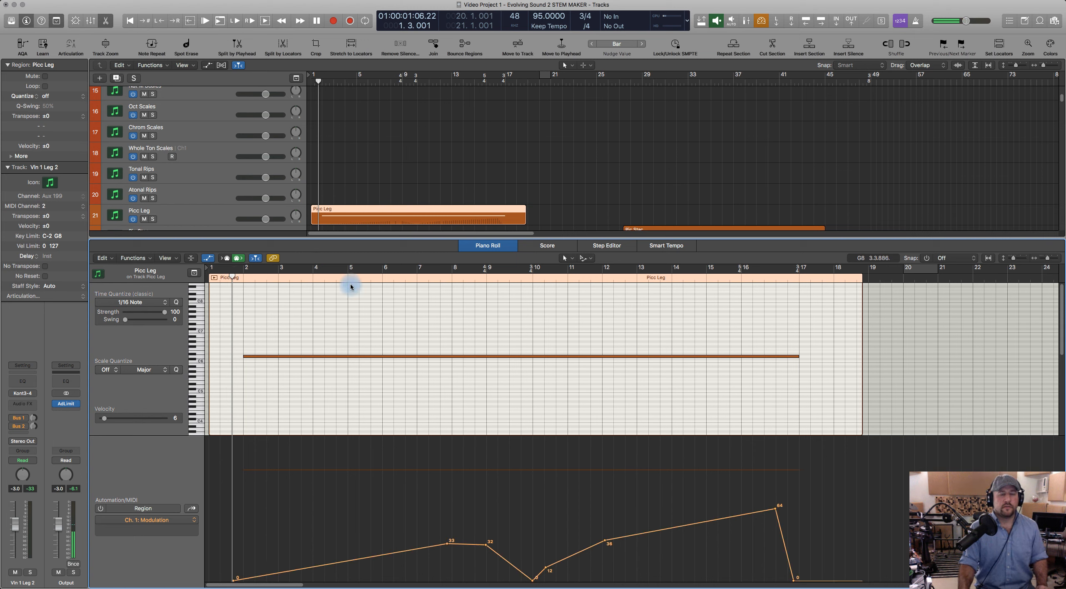
pyautogui.click(332, 293)
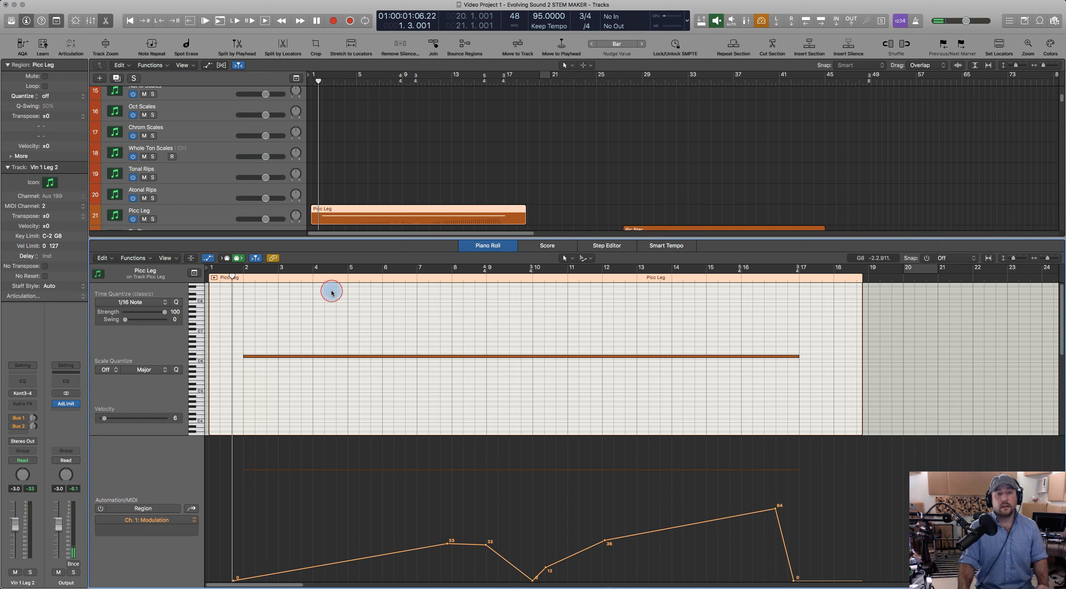
pyautogui.click(486, 250)
pyautogui.click(356, 366)
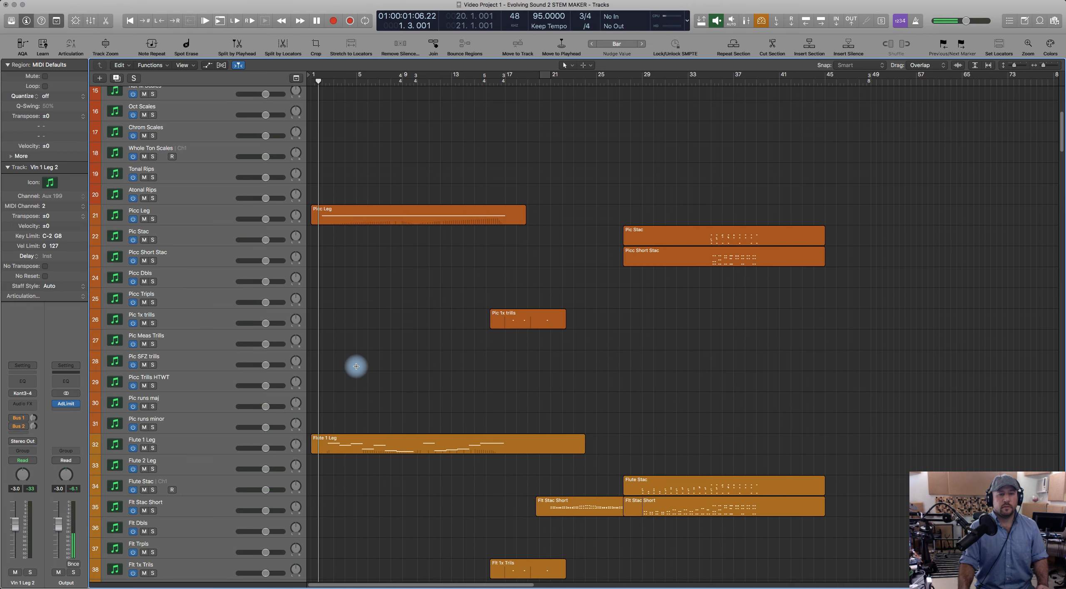
# Step: Check the notes and modulation curve of the Flute 1 Leg region in the piano roll and close the editor
pyautogui.click(366, 436)
pyautogui.doubleClick(363, 441)
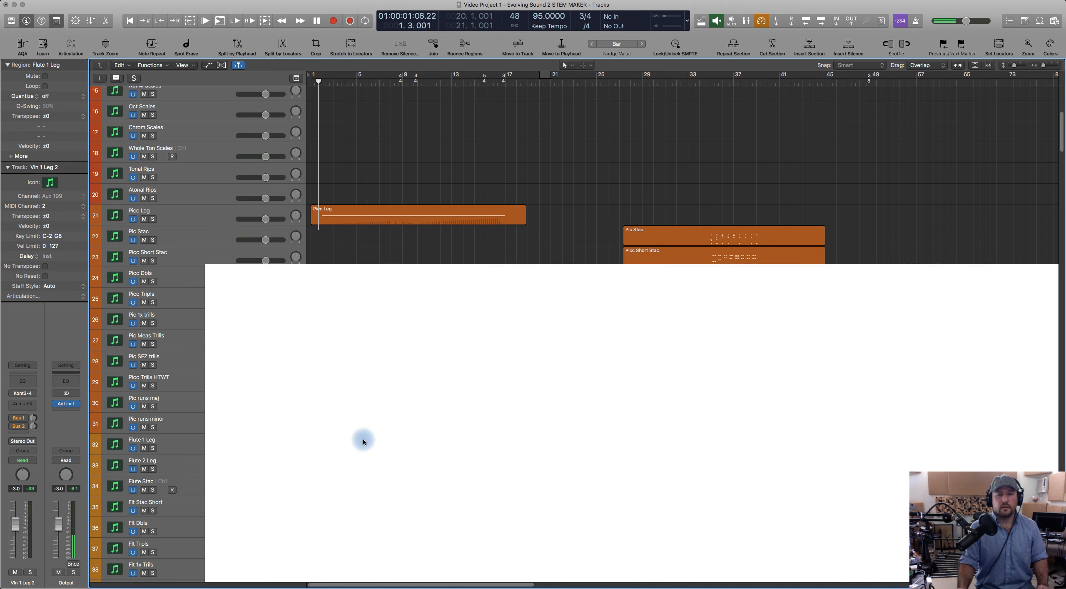
pyautogui.click(341, 401)
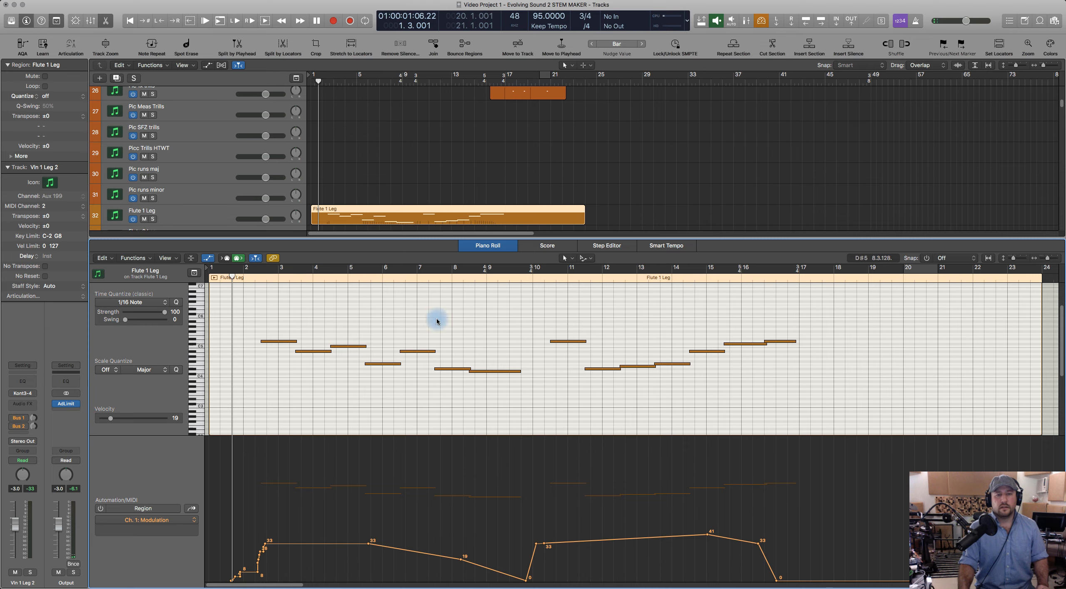
pyautogui.click(496, 245)
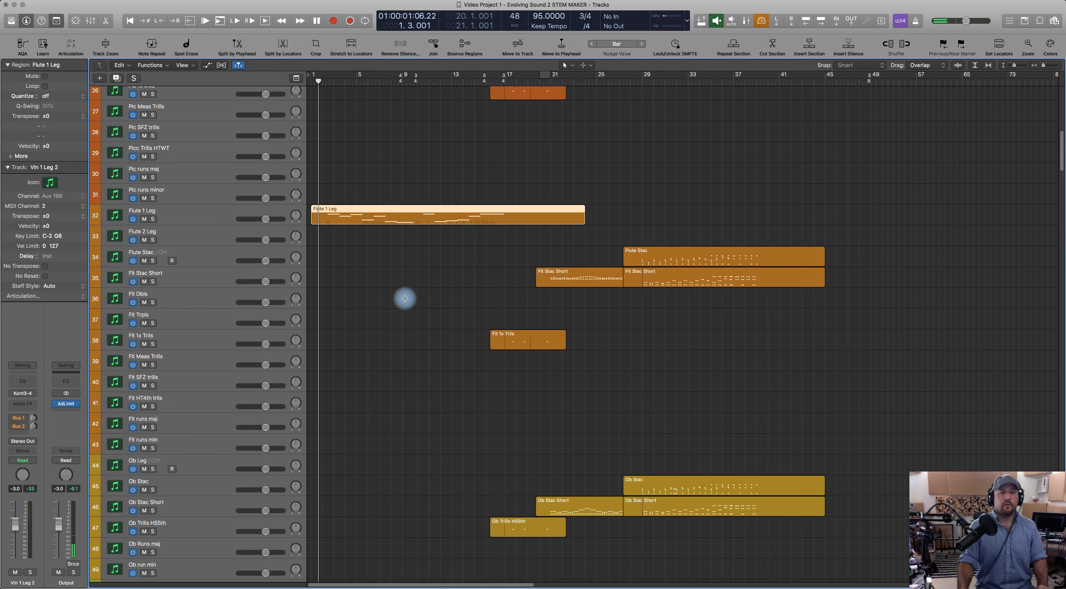
# Step: Audition the piece from bar 1 beat 3 to bar 74, deselecting the region during playback, and return the playhead to bar 1
pyautogui.press('space')
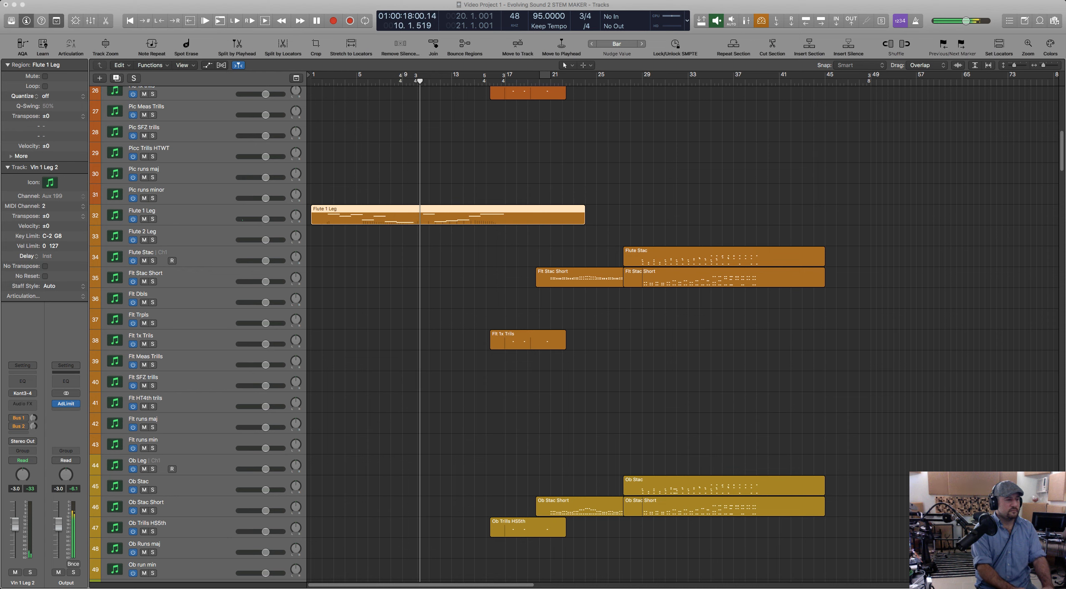
pyautogui.press('space')
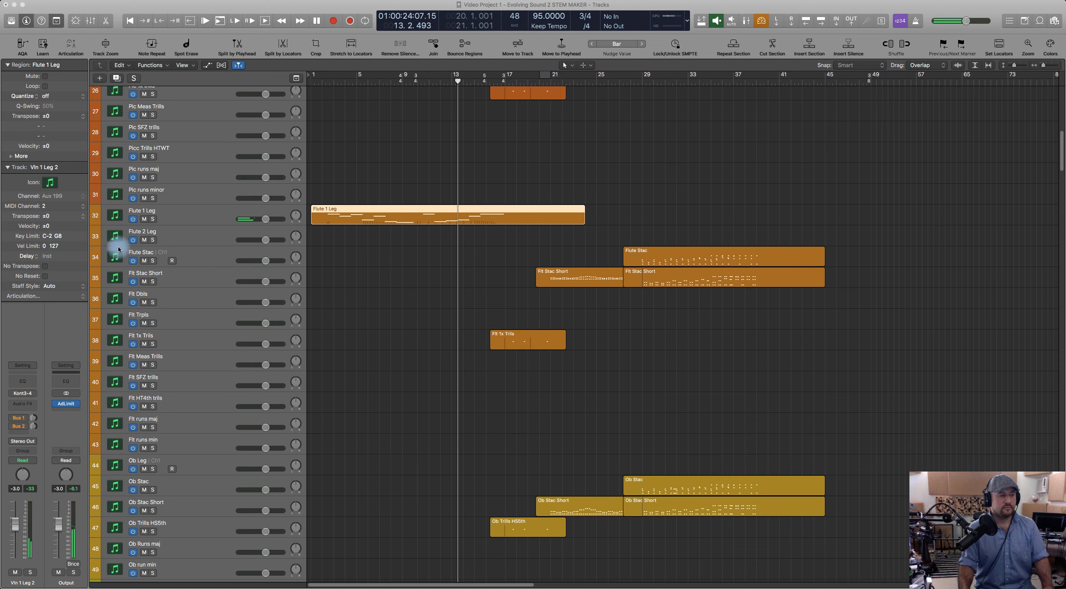
pyautogui.click(348, 171)
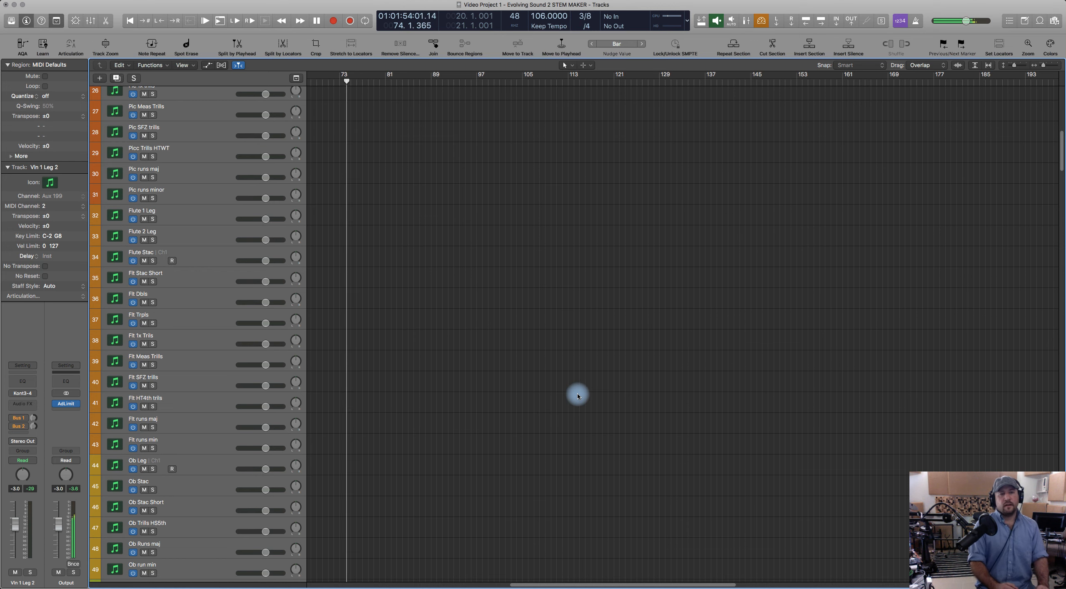
pyautogui.press('space')
pyautogui.press('Return')
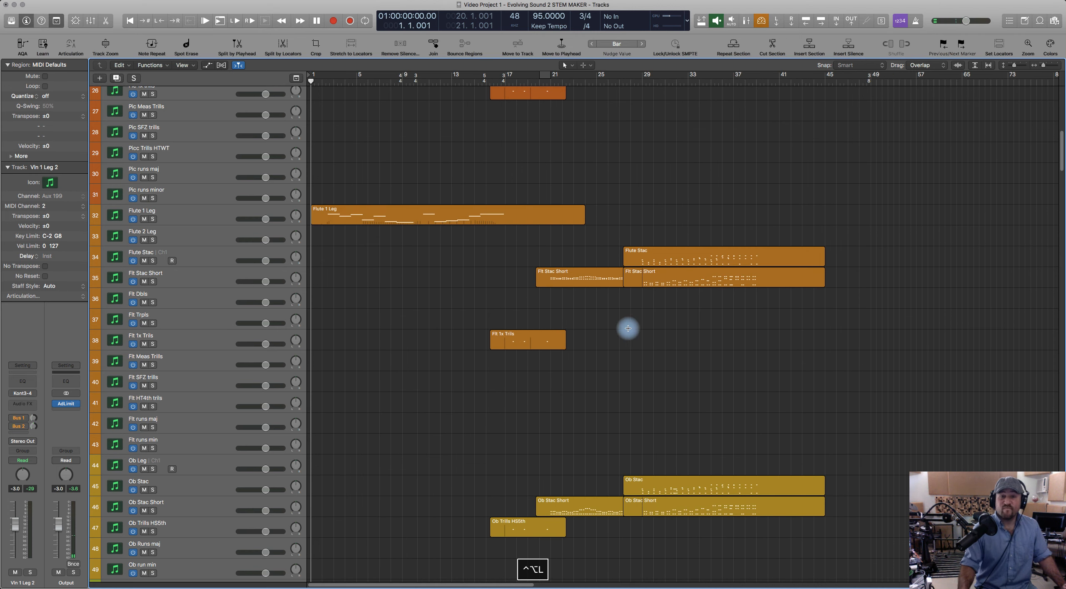
# Step: Review the arrangement's layers from the woodwinds through the choirs and brass down to the harp, piano and tuned percussion
pyautogui.scroll(-12, 697, 357)
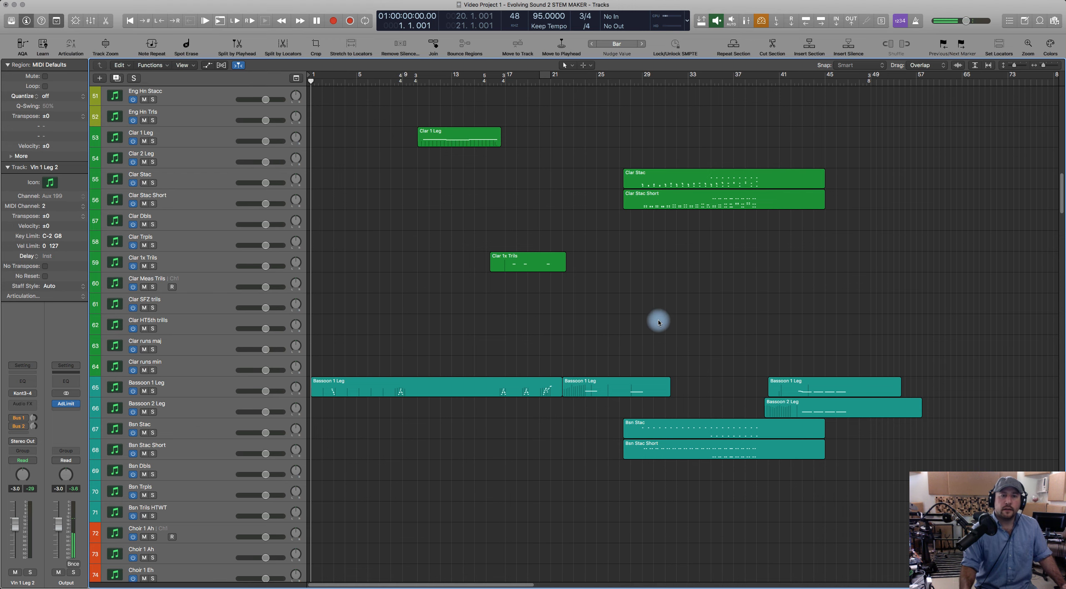
pyautogui.scroll(5, 658, 320)
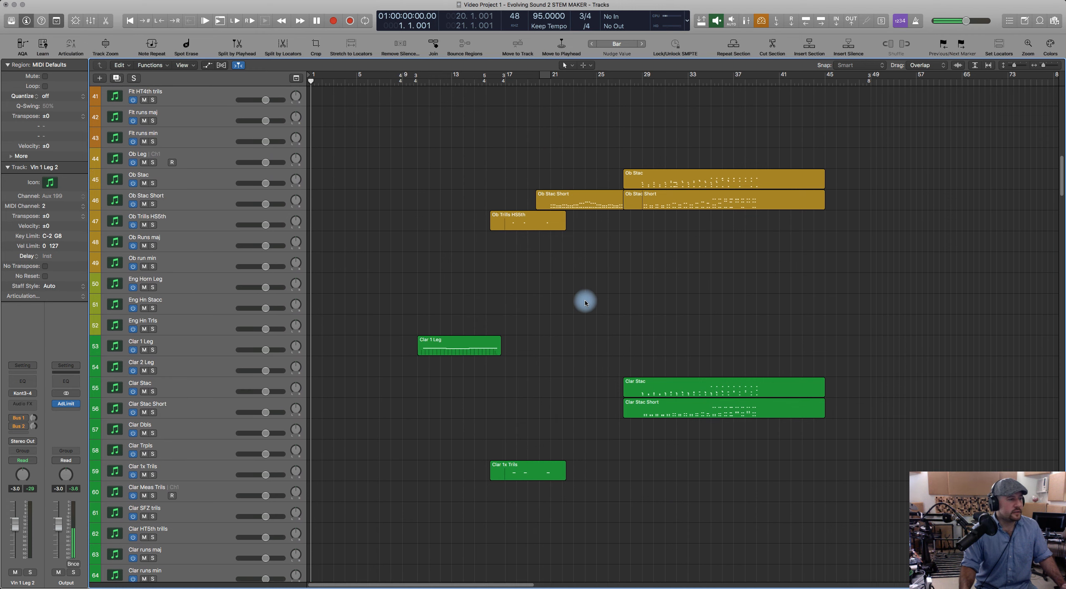
pyautogui.scroll(20, 504, 249)
pyautogui.scroll(-17, 465, 217)
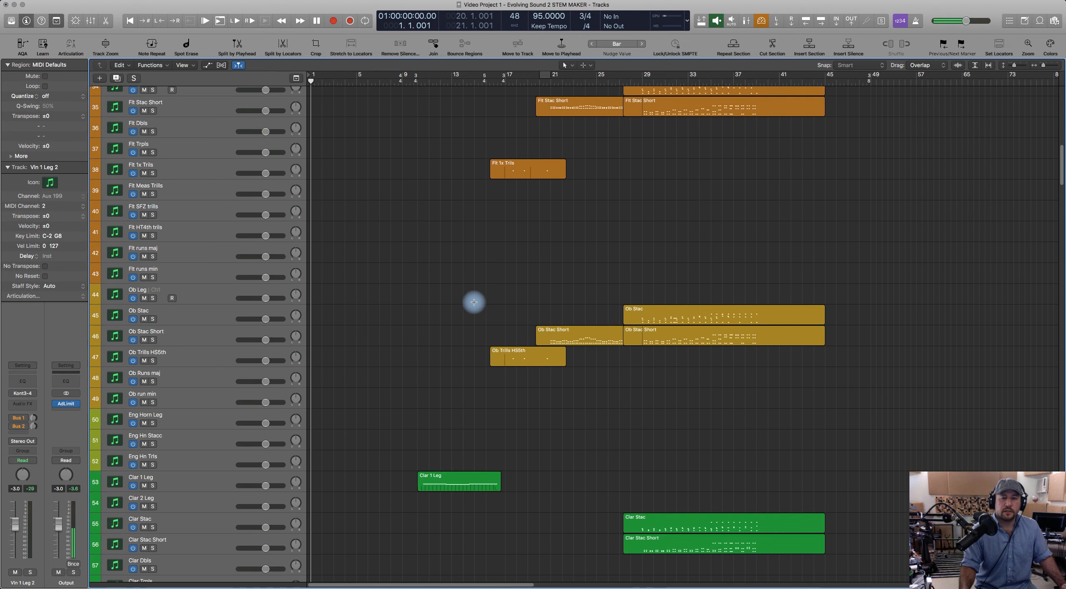
pyautogui.scroll(-14, 474, 302)
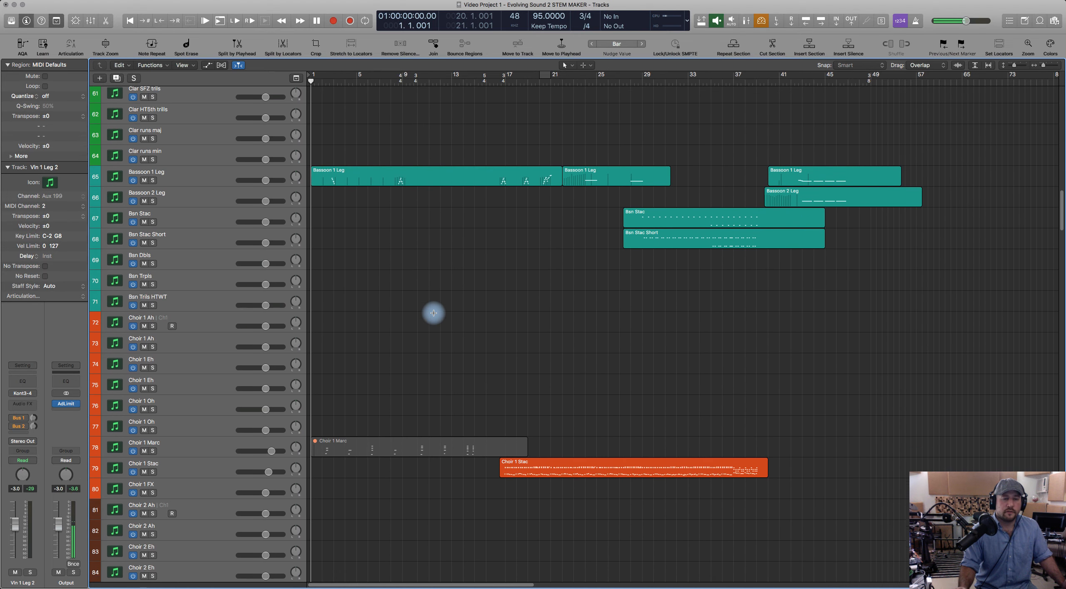
pyautogui.scroll(-1, 434, 312)
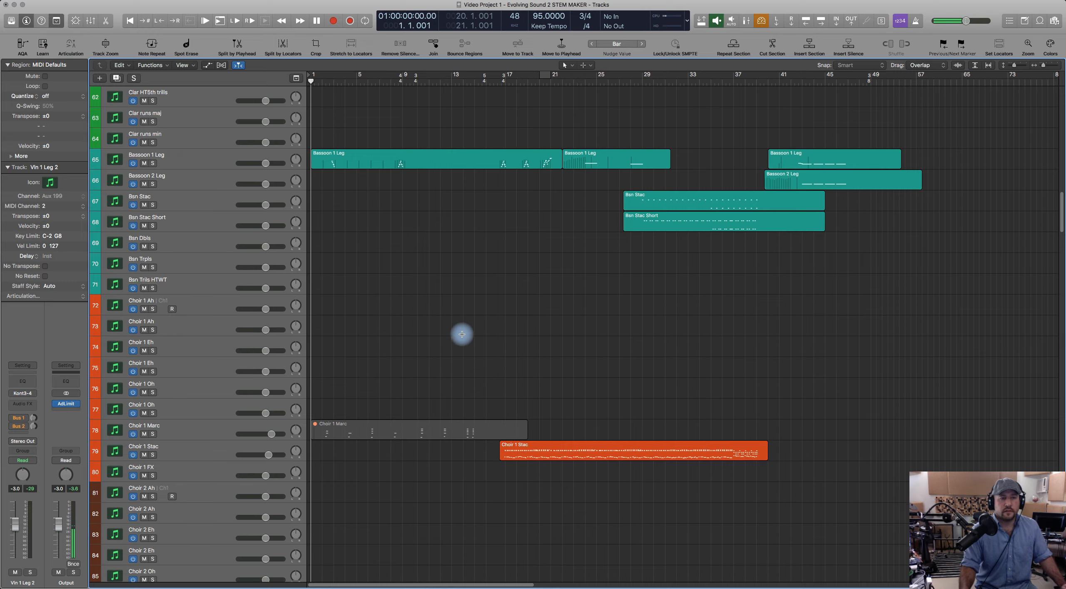
pyautogui.scroll(-10, 462, 334)
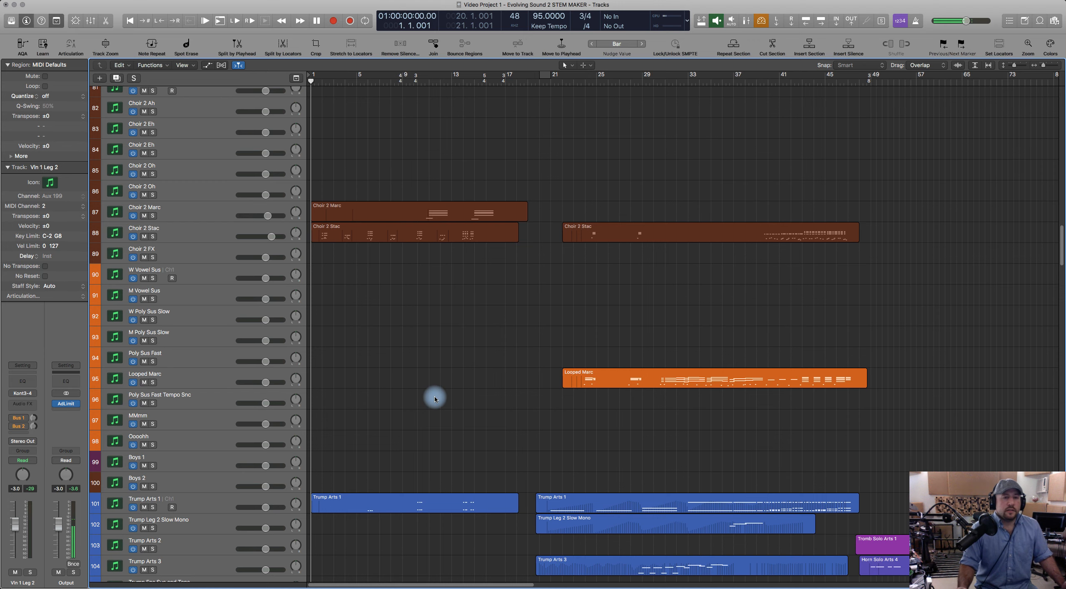
pyautogui.scroll(-15, 433, 391)
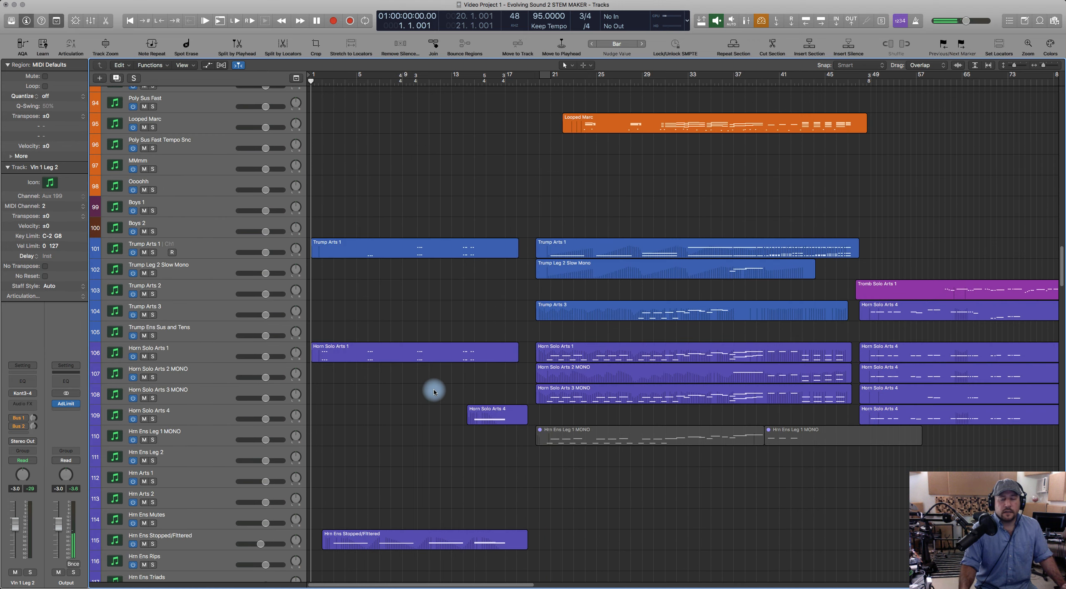
pyautogui.scroll(-9, 433, 392)
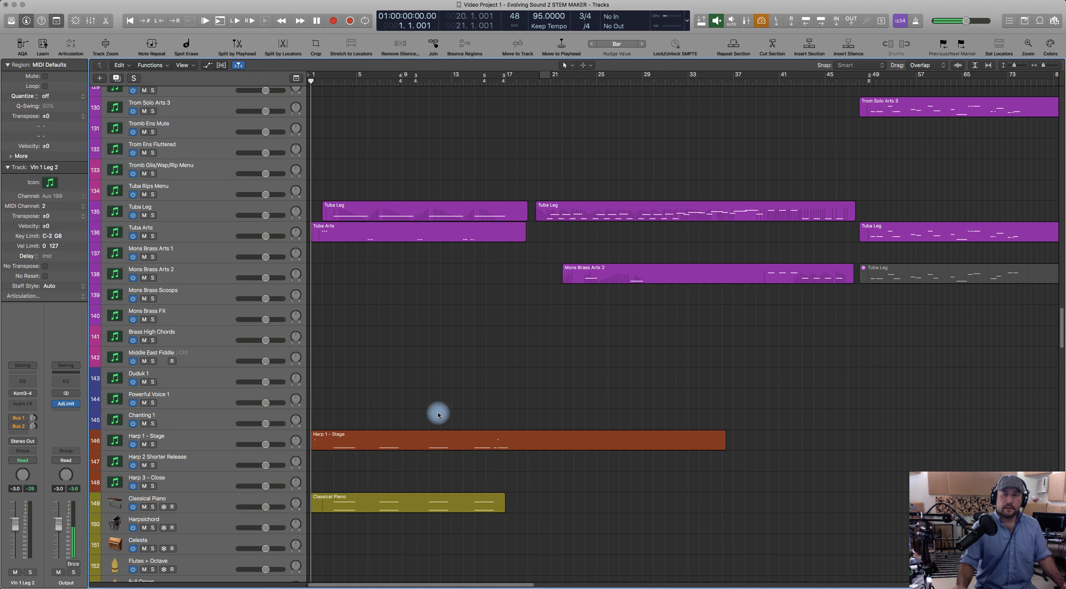
pyautogui.scroll(-3, 485, 378)
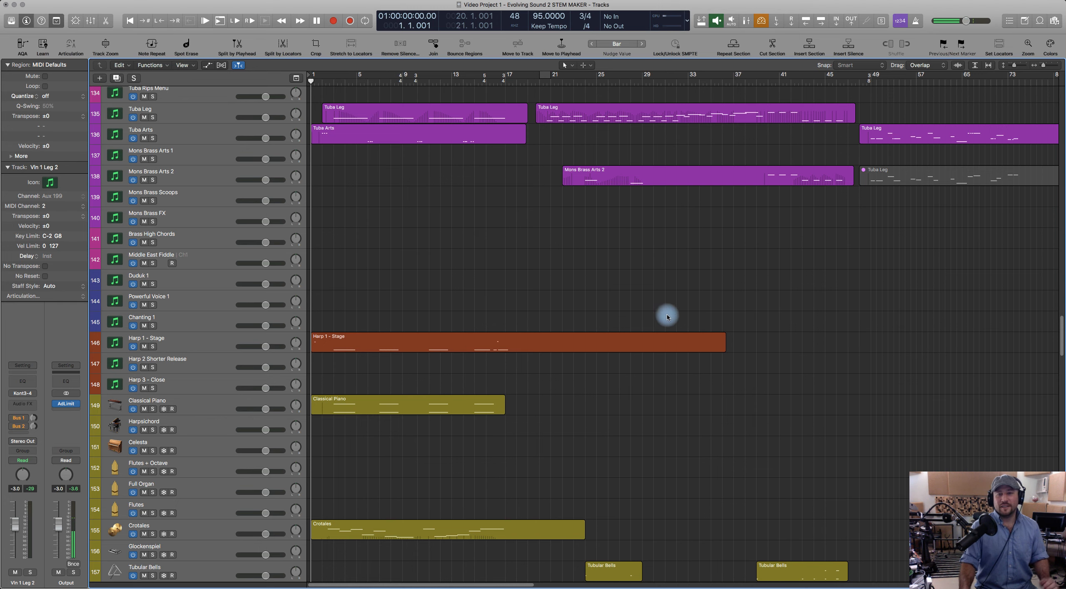
pyautogui.hscroll(6, 679, 309)
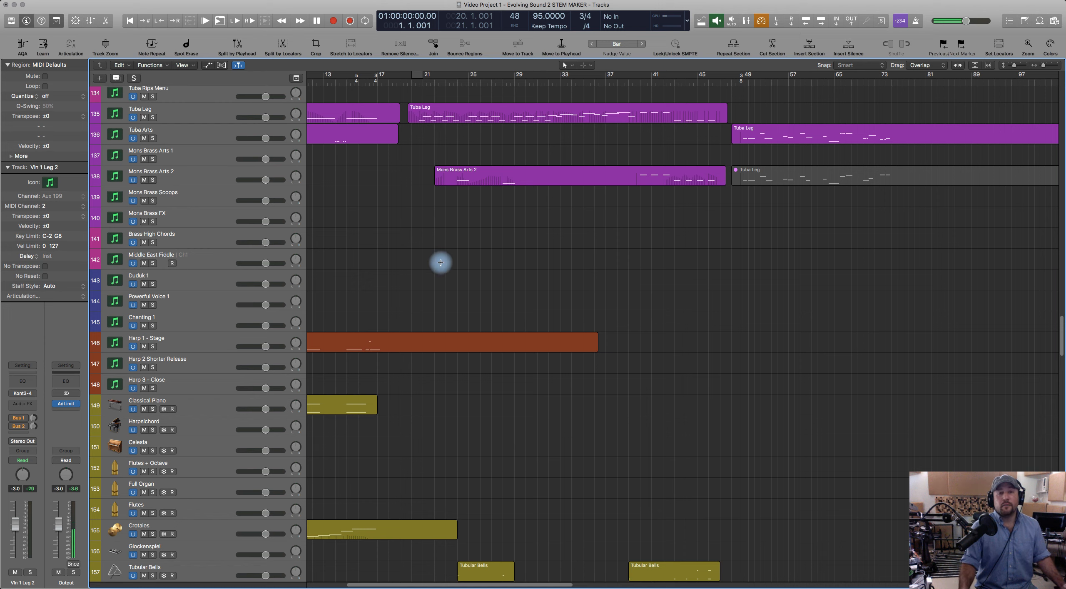
pyautogui.hscroll(-5, 441, 262)
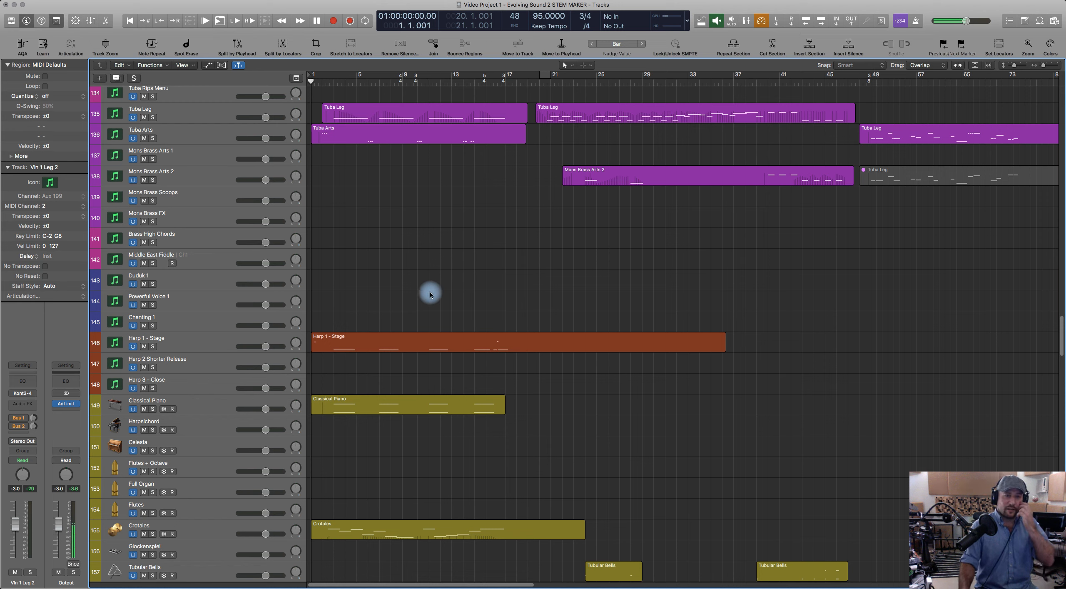
# Step: Select the Harp 1 - Stage region and examine the percussion and string tracks down to the Vln 1 group
pyautogui.click(406, 337)
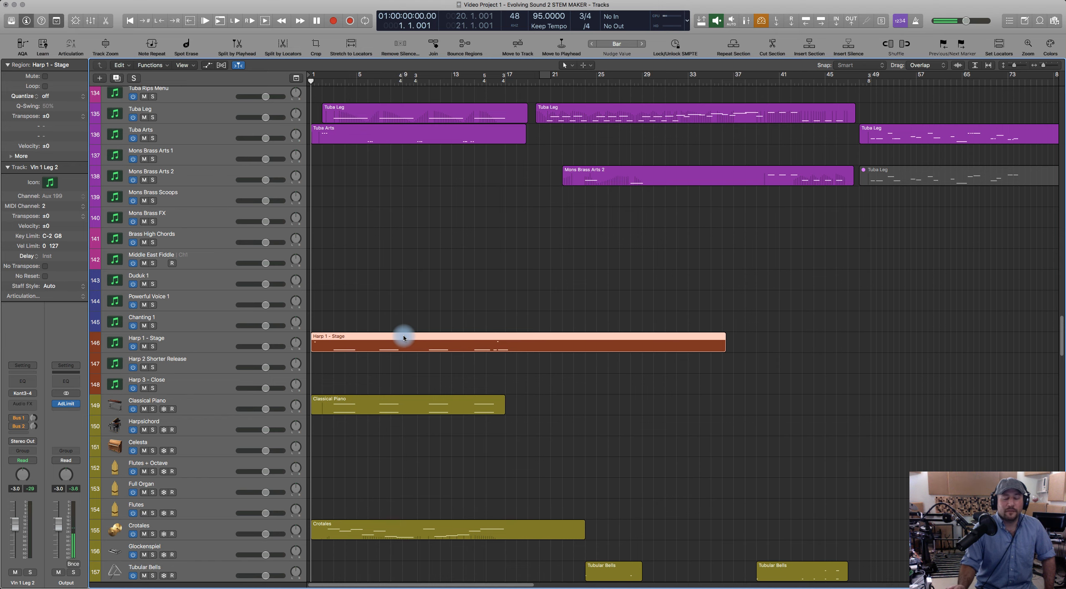
pyautogui.scroll(4, 402, 352)
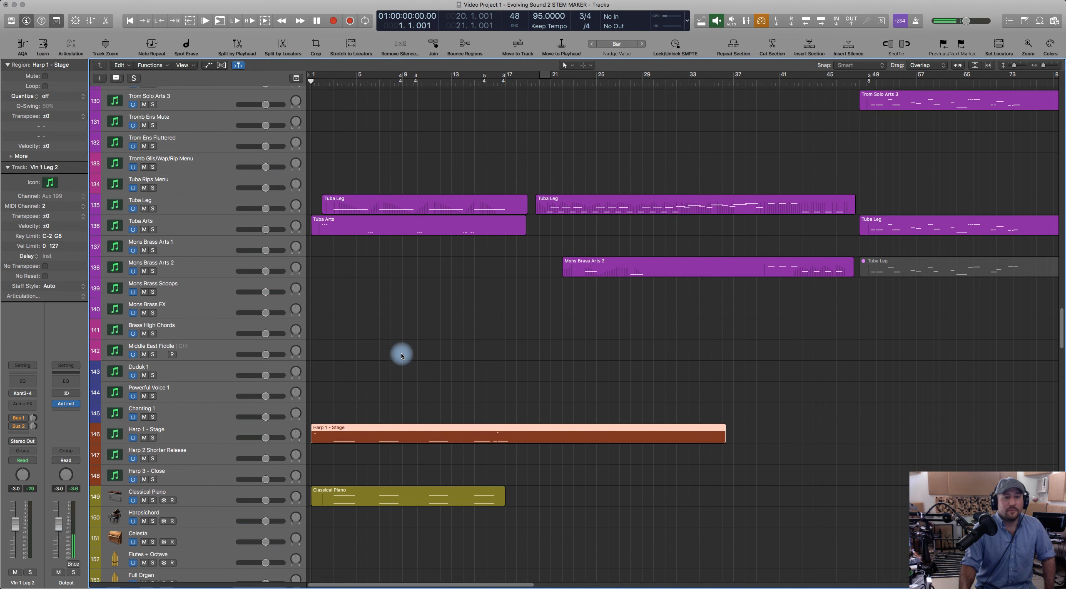
pyautogui.scroll(-20, 401, 355)
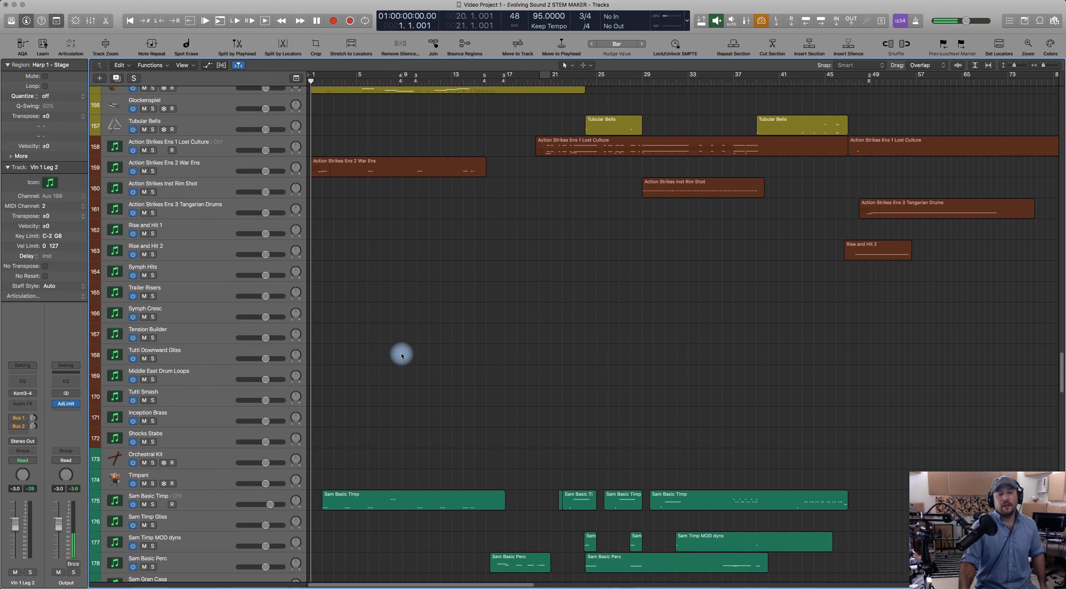
pyautogui.scroll(-1, 401, 354)
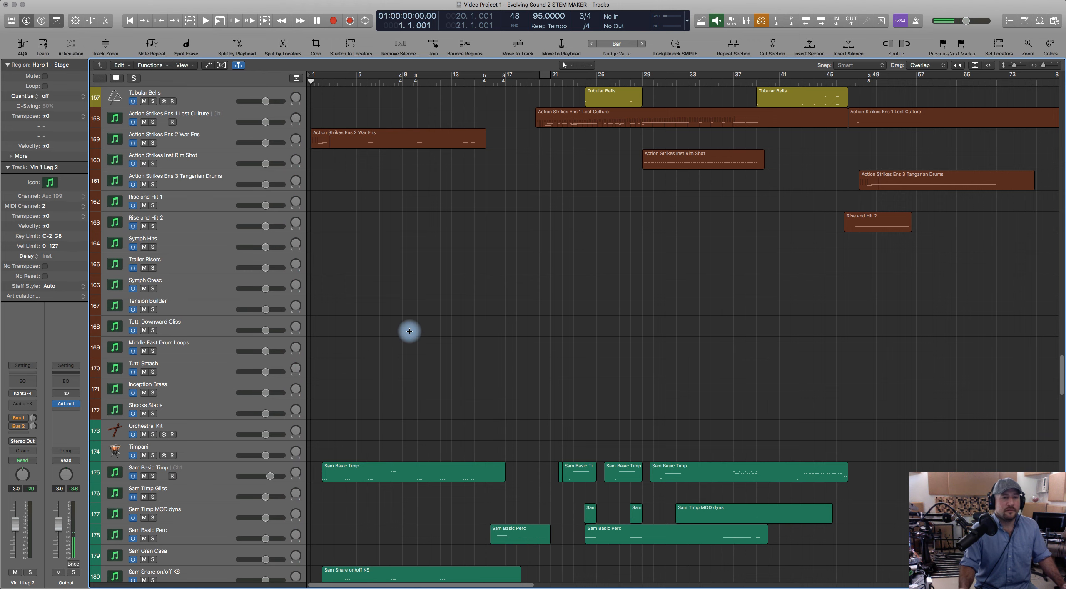
pyautogui.scroll(-20, 409, 331)
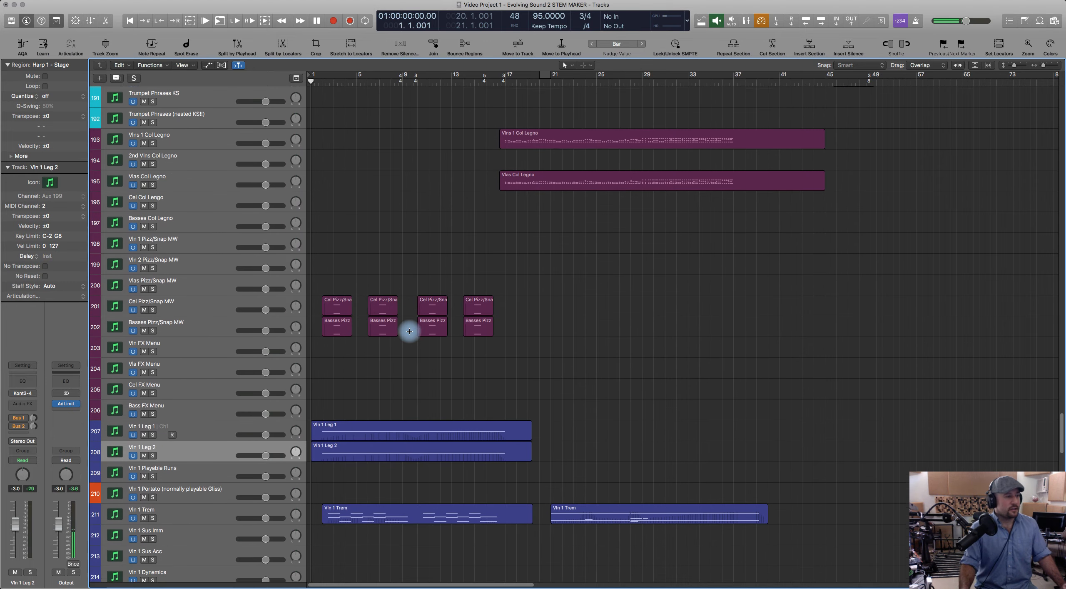
pyautogui.scroll(-1, 409, 331)
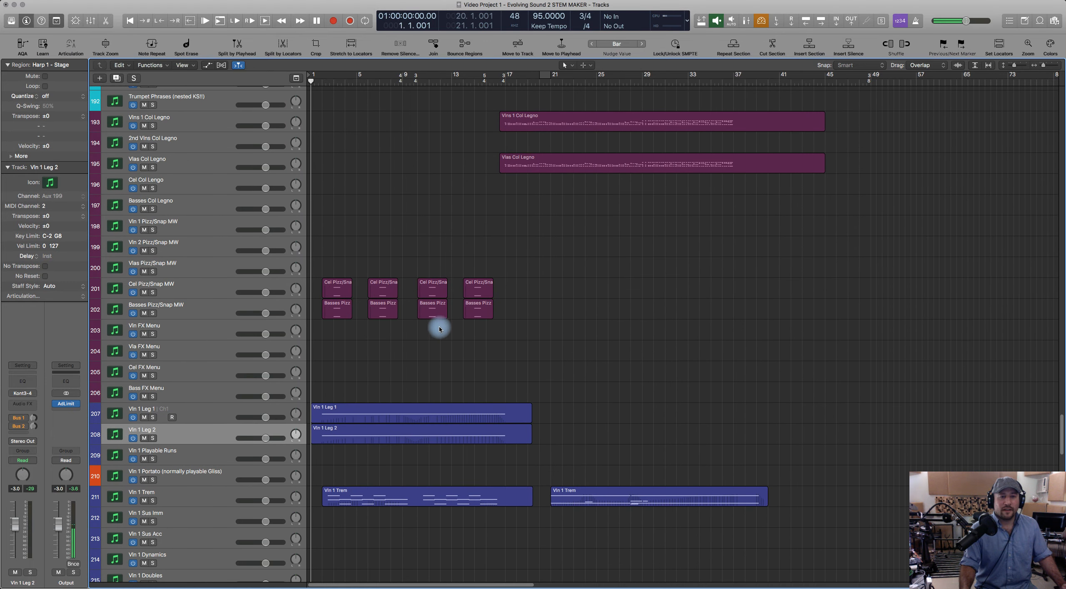
# Step: Go back to the horn and trombone tracks and examine their regions from bar 48 onward
pyautogui.scroll(20, 425, 356)
pyautogui.scroll(20, 425, 354)
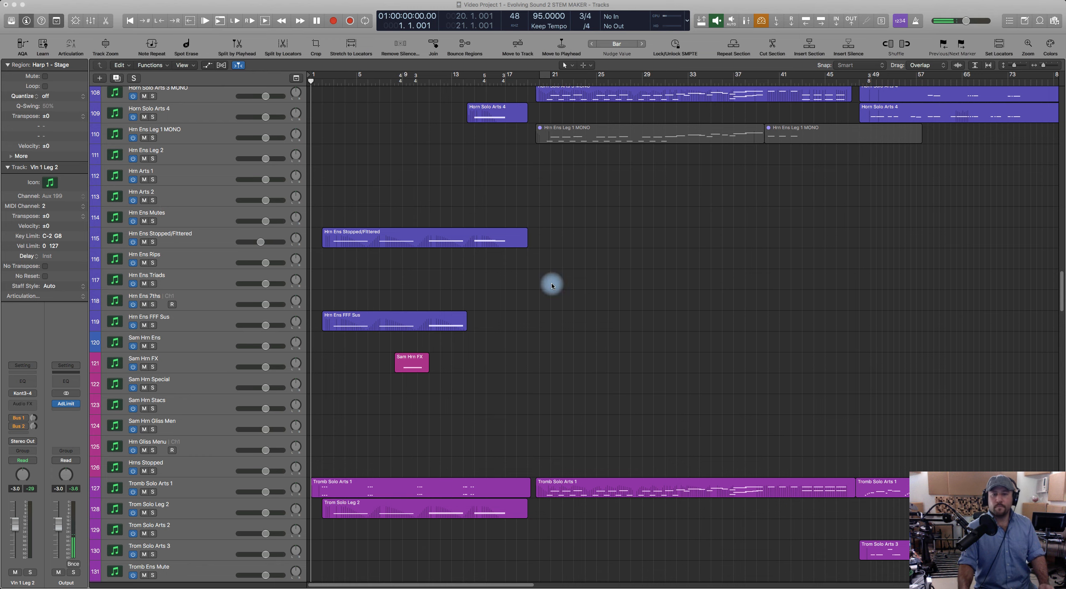
pyautogui.hscroll(10, 629, 309)
pyautogui.scroll(5, 571, 212)
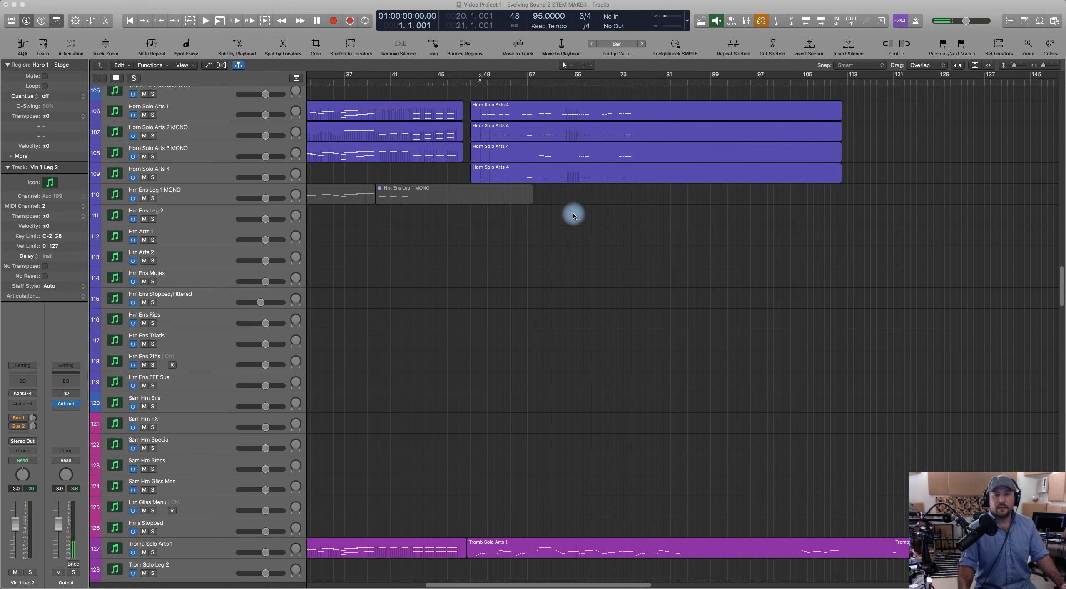
# Step: Audition the brass entrance from bar 48 beat 2 to bar 53
pyautogui.moveTo(477, 84); pyautogui.dragTo(475, 84)
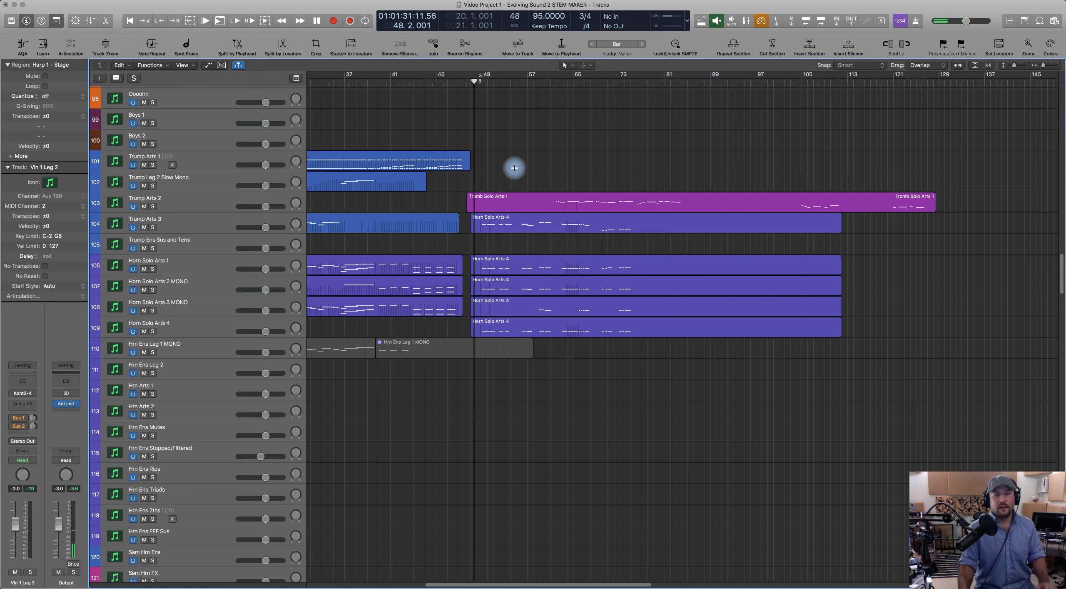
pyautogui.press('space')
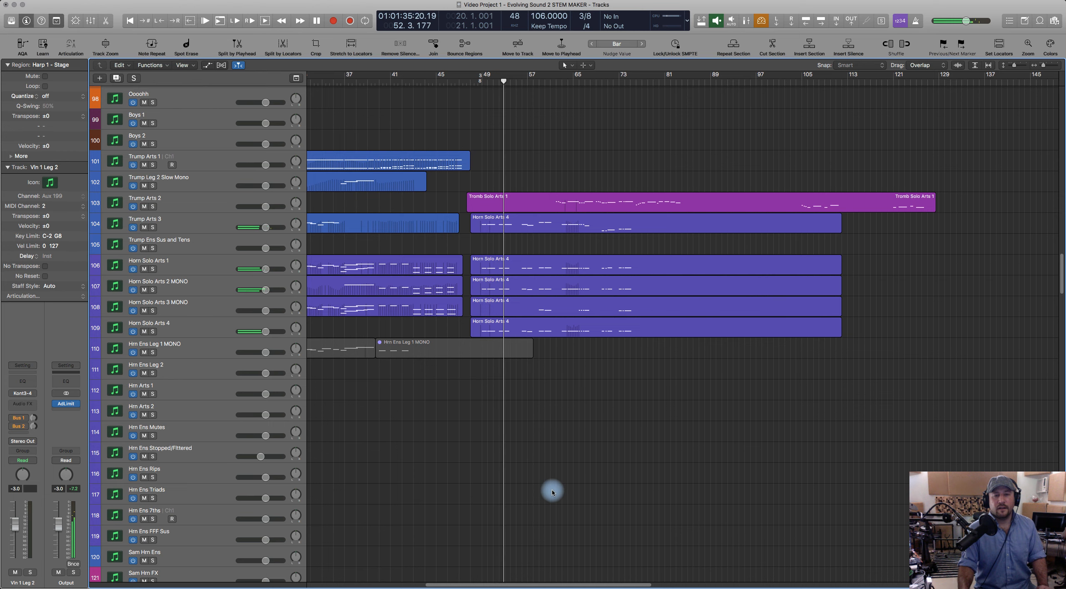
pyautogui.press('space')
# Step: Extend the sustained note in the Action Strikes Ens 3 Tangarian Drums region to about bar 77, and close the editor
pyautogui.scroll(-15, 583, 477)
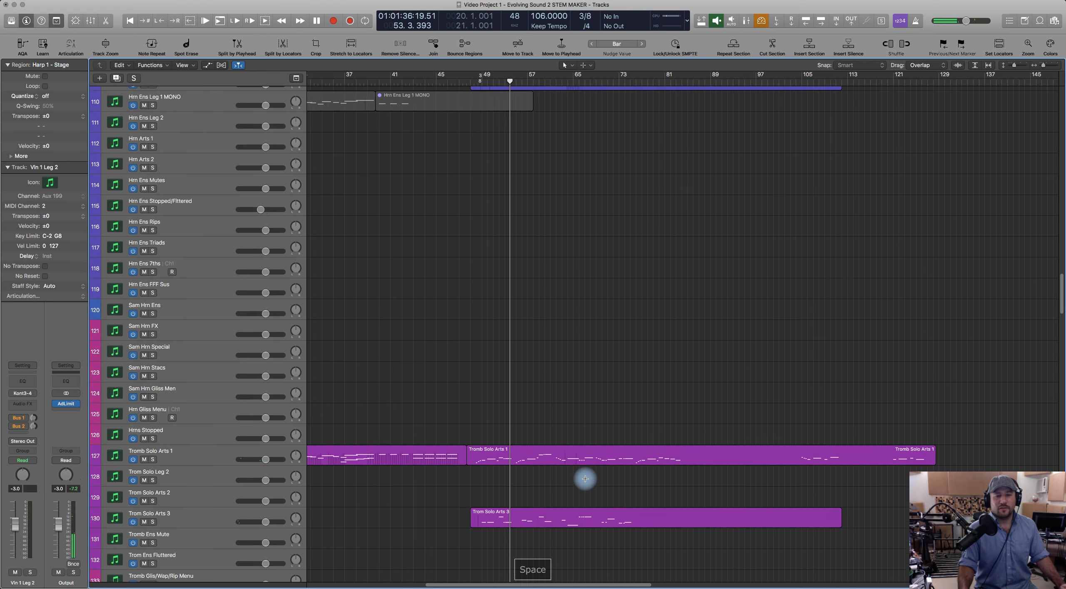
pyautogui.scroll(-14, 580, 478)
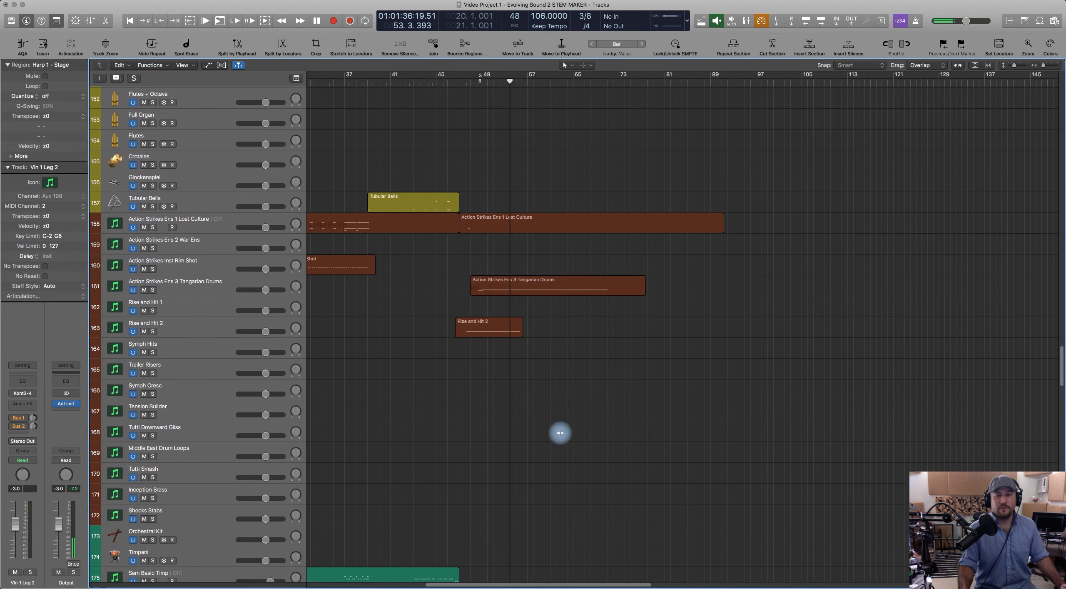
pyautogui.doubleClick(528, 274)
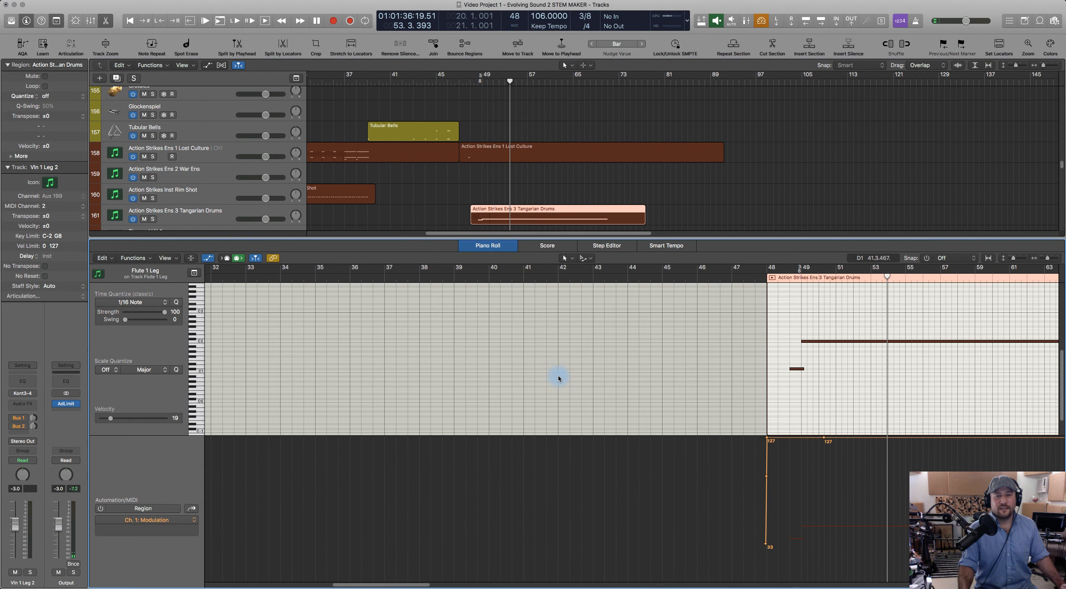
pyautogui.hscroll(2, 666, 367)
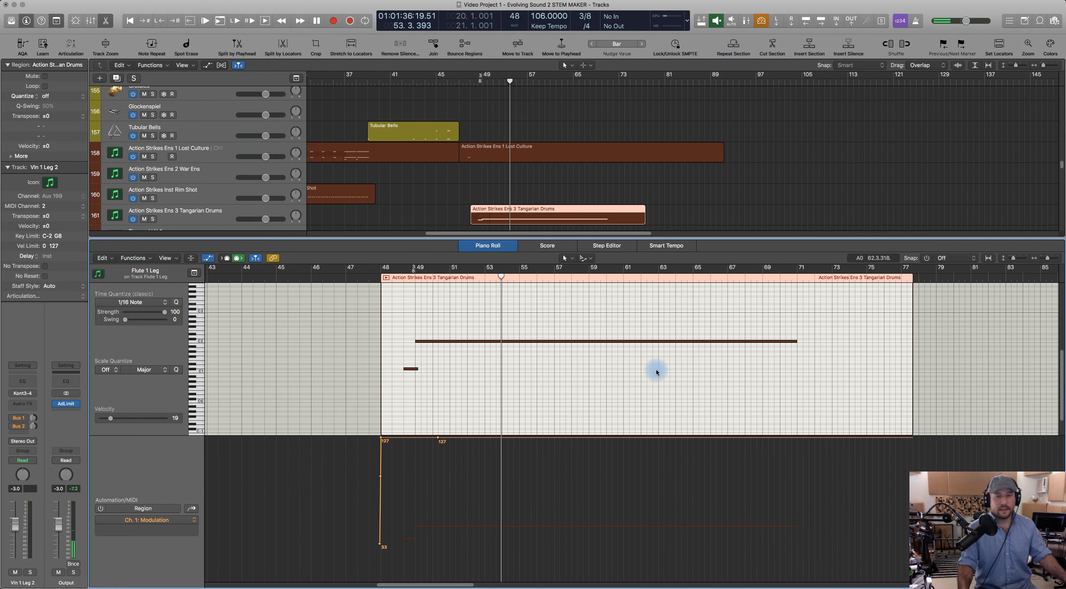
pyautogui.press('super+Left')
pyautogui.moveTo(707, 341); pyautogui.dragTo(781, 354)
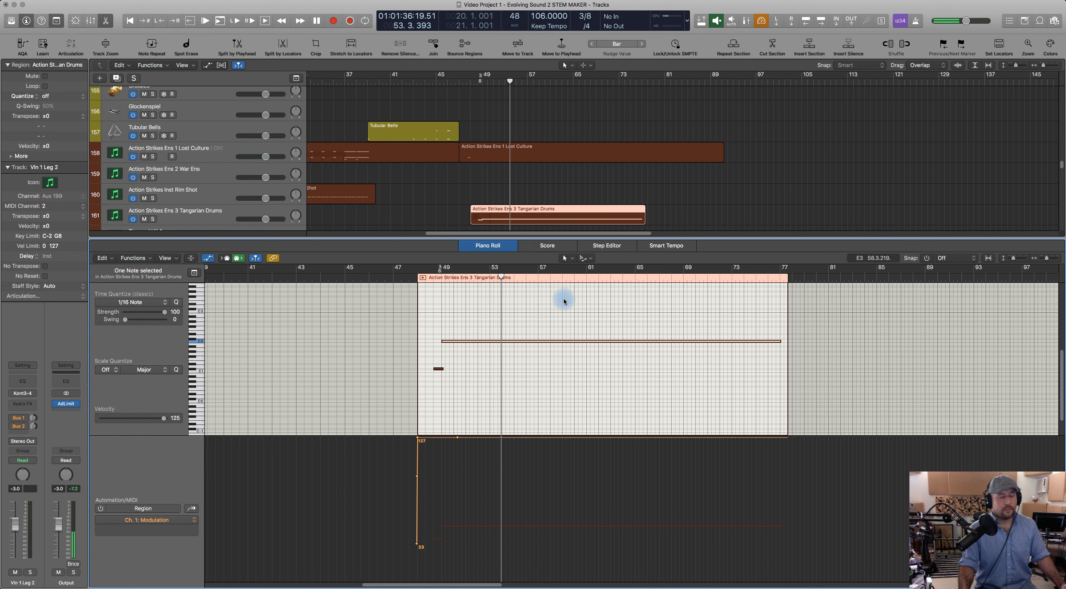
pyautogui.scroll(3, 564, 297)
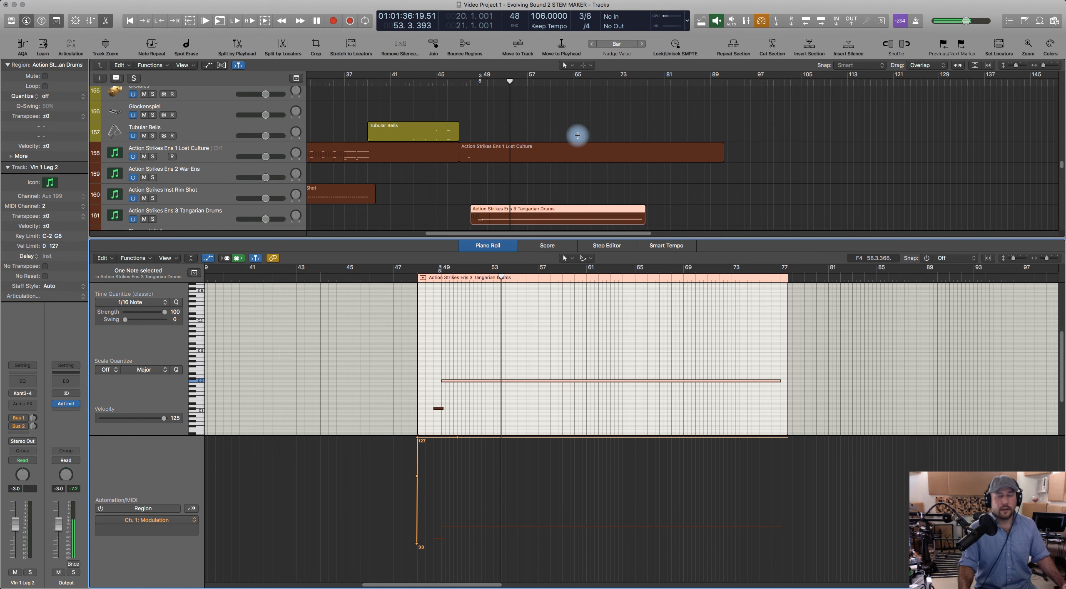
pyautogui.scroll(3, 518, 200)
pyautogui.click(498, 245)
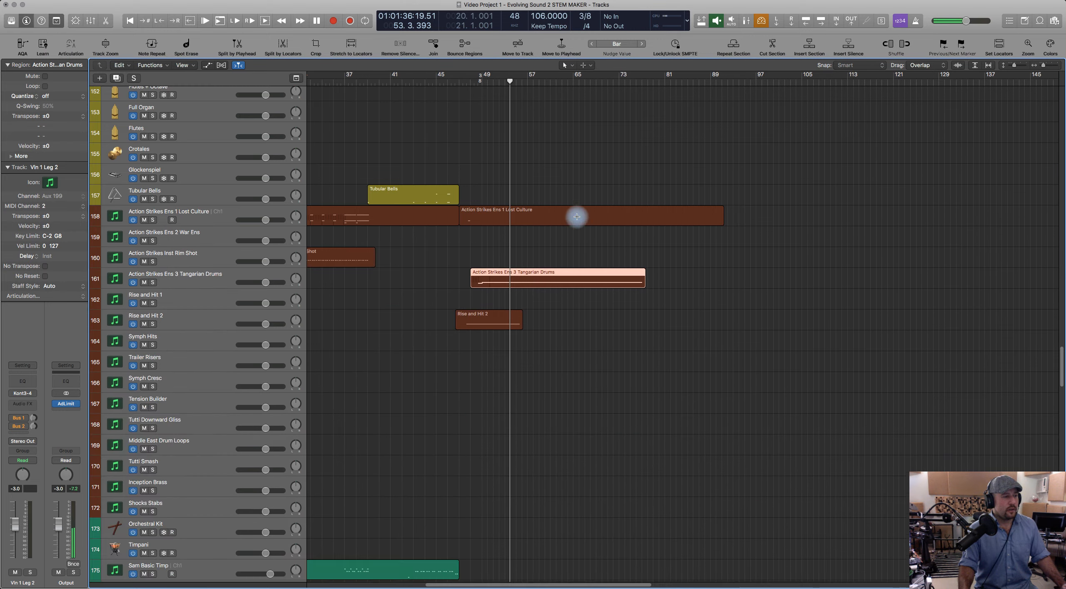
# Step: Check the trombone and horn regions and place the playhead at bar 75, at the end of the horn phrases
pyautogui.scroll(15, 567, 225)
pyautogui.scroll(6, 561, 227)
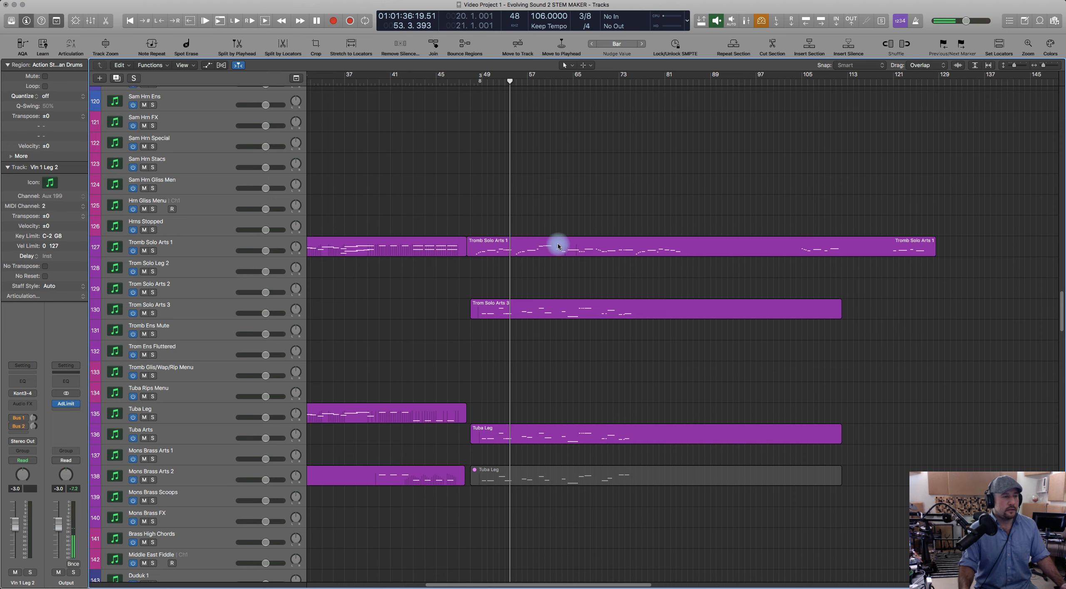
pyautogui.scroll(8, 558, 246)
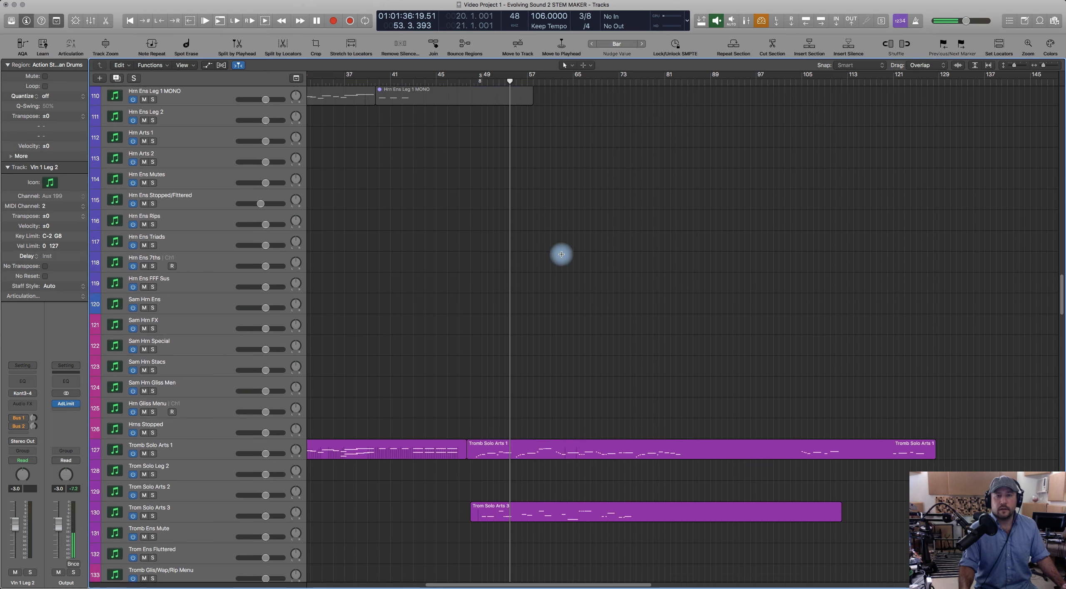
pyautogui.scroll(9, 561, 254)
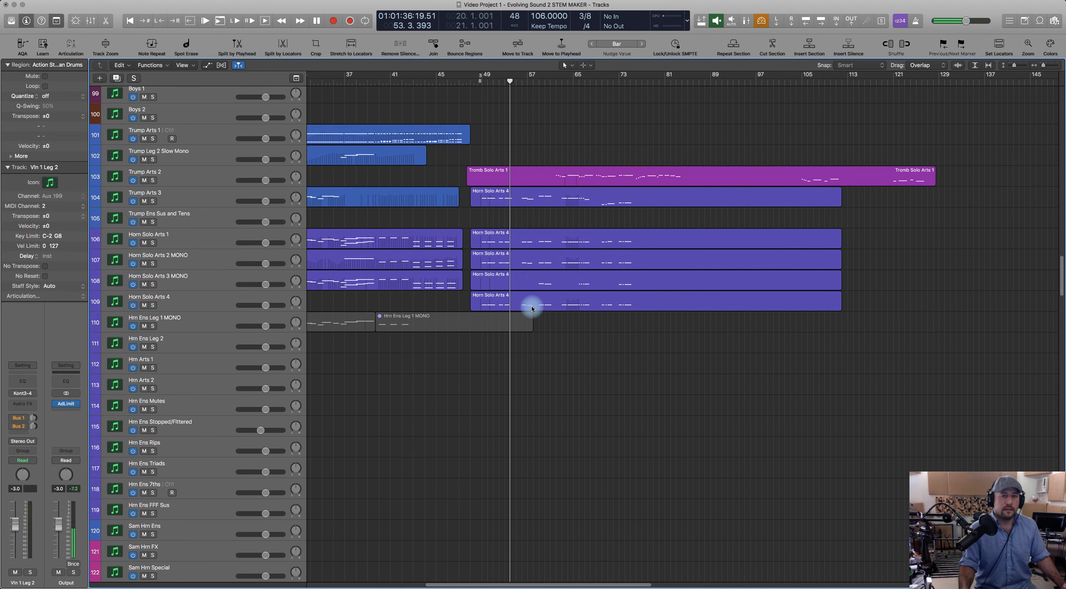
pyautogui.scroll(6, 526, 329)
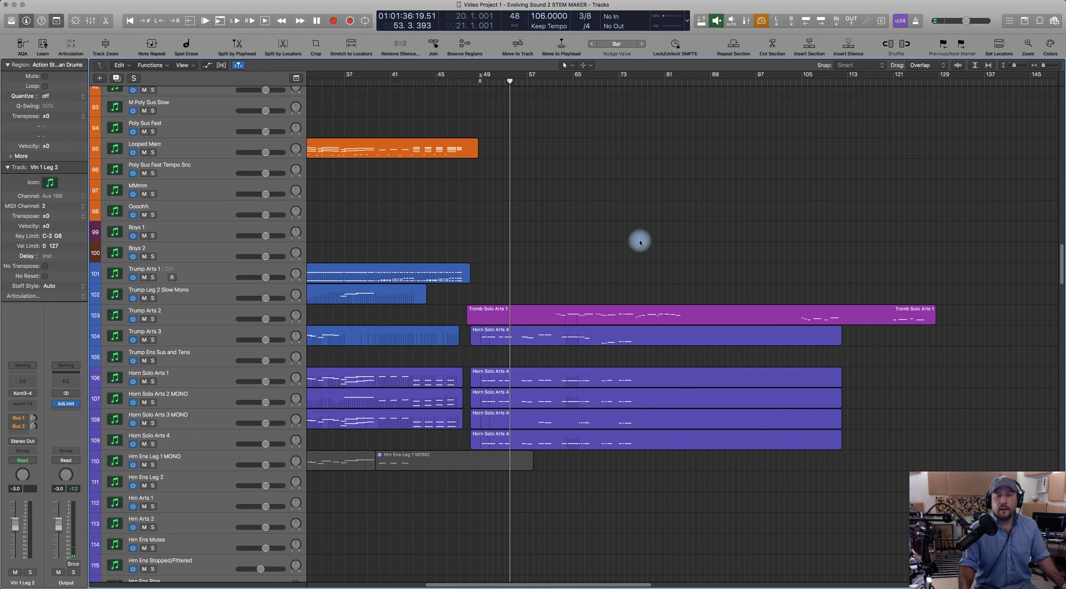
pyautogui.click(634, 82)
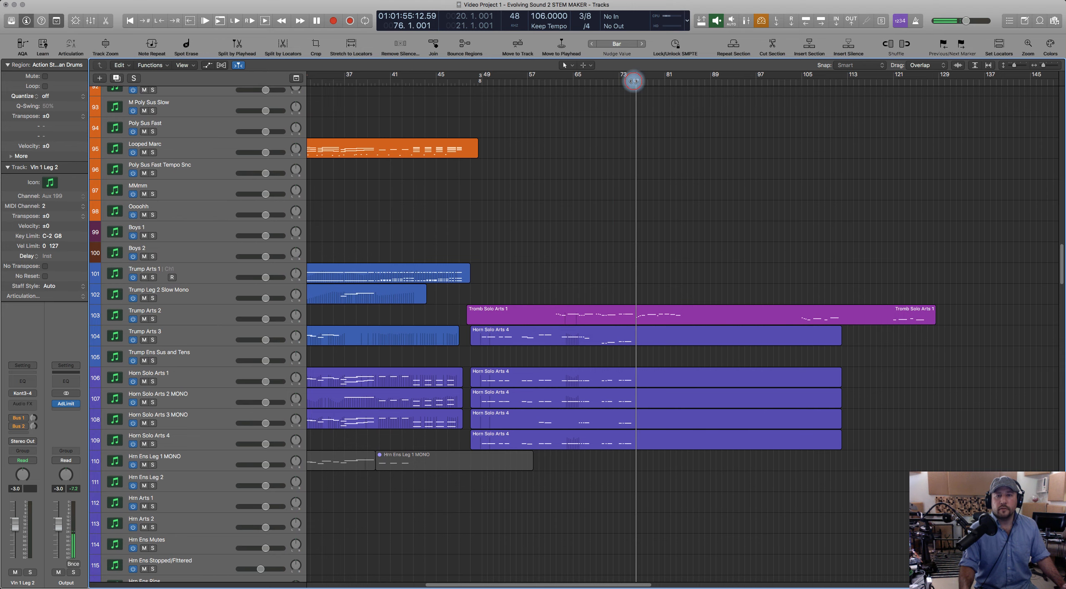
pyautogui.moveTo(634, 81); pyautogui.dragTo(631, 79)
# Step: Shorten the sustained note in the Tangarian Drums region to end at the playhead on bar 75
pyautogui.scroll(-10, 657, 374)
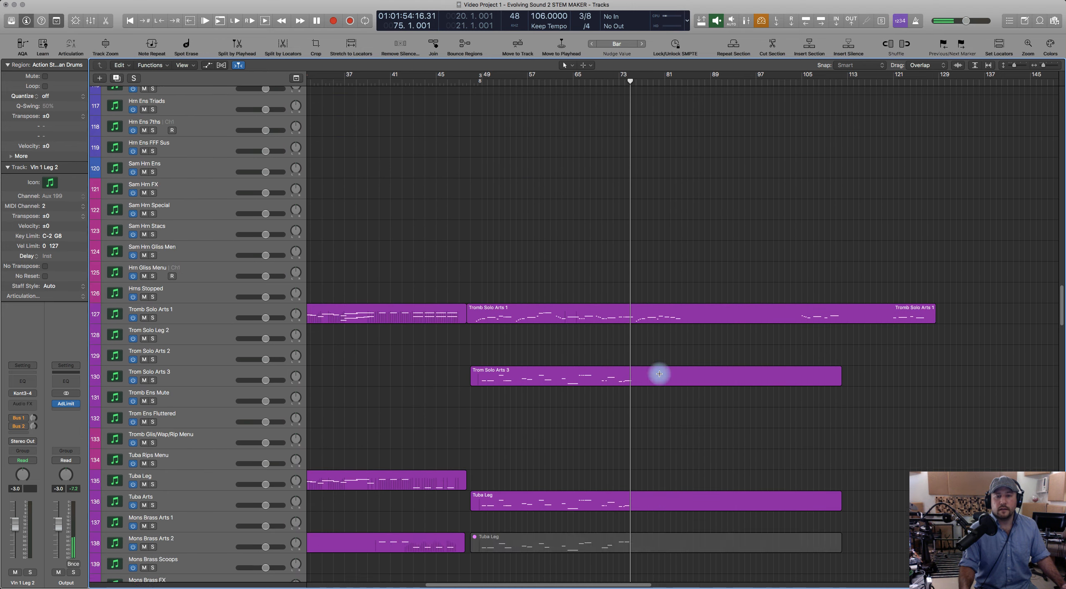
pyautogui.scroll(-15, 656, 374)
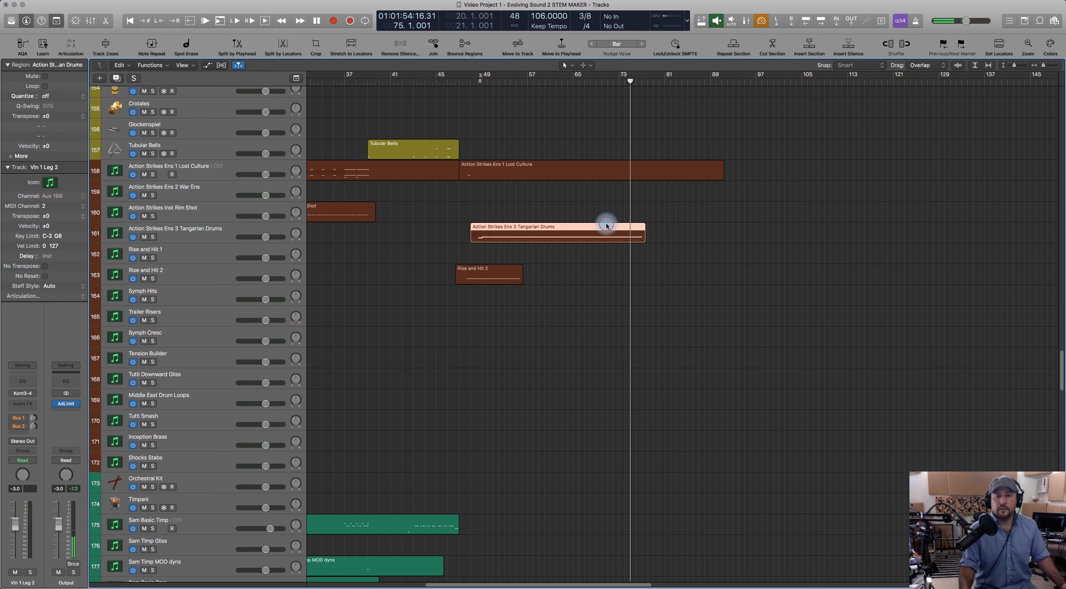
pyautogui.doubleClick(606, 226)
pyautogui.click(781, 347)
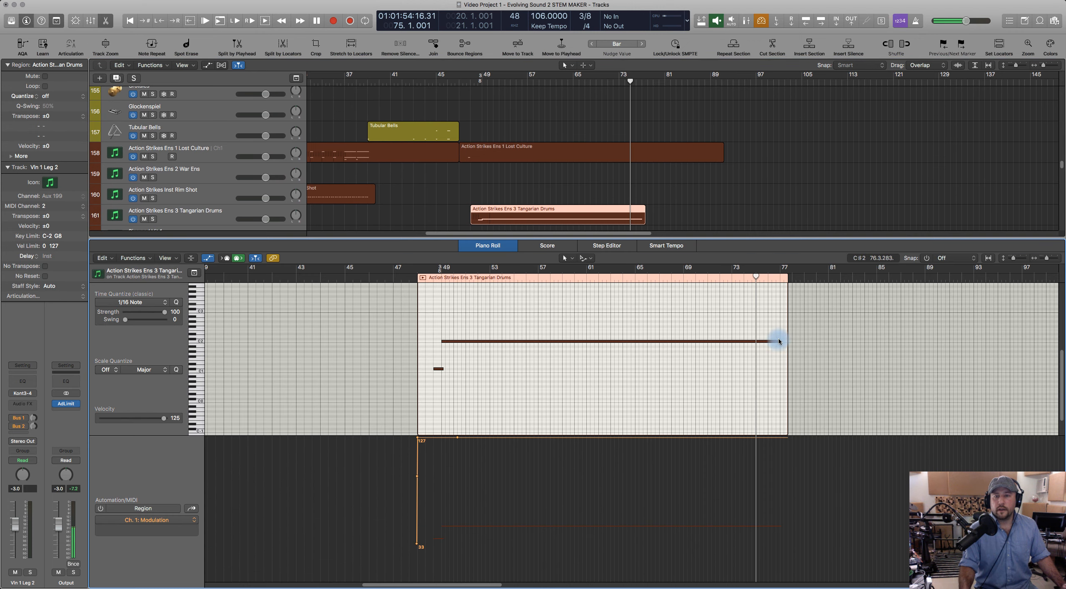
pyautogui.moveTo(778, 343); pyautogui.dragTo(758, 347)
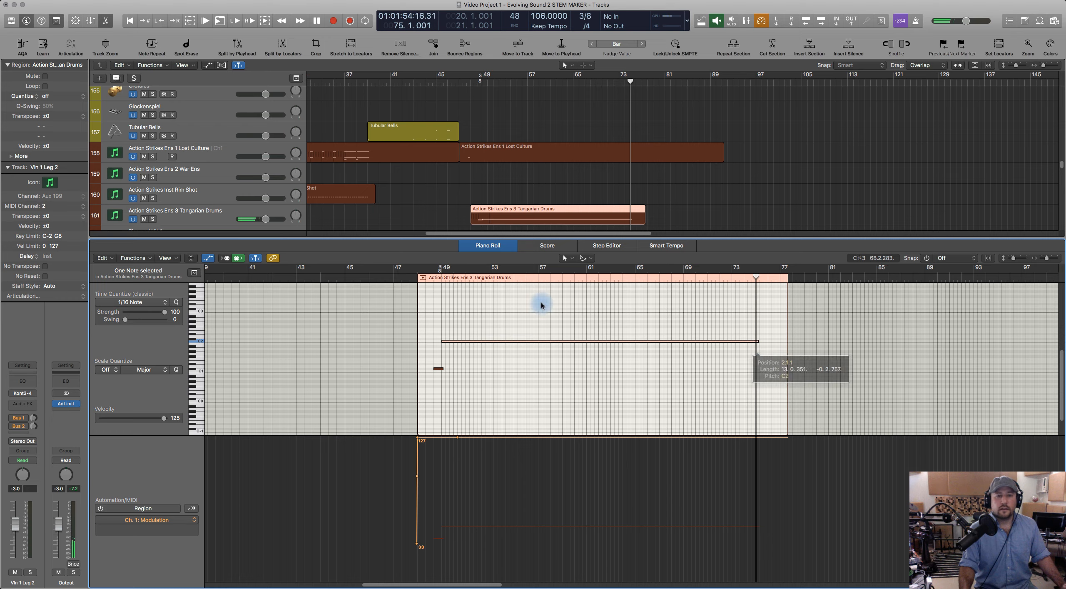
# Step: Place the playhead at bar 48 beat 3 and lower the Tangarian Drums' modulation point there to 104
pyautogui.click(432, 280)
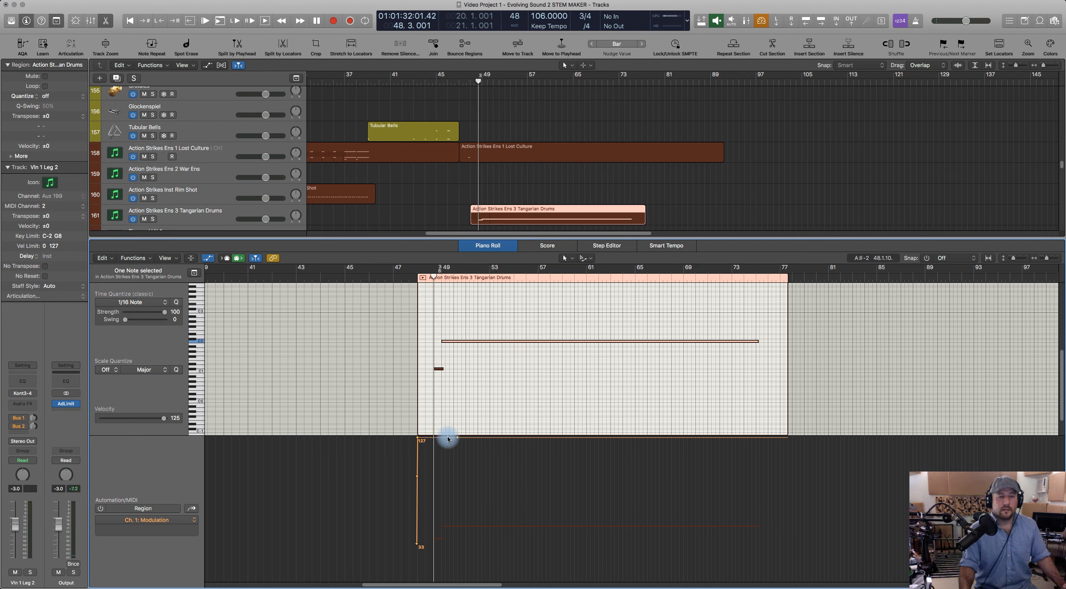
pyautogui.moveTo(457, 438); pyautogui.dragTo(436, 464)
pyautogui.click(455, 396)
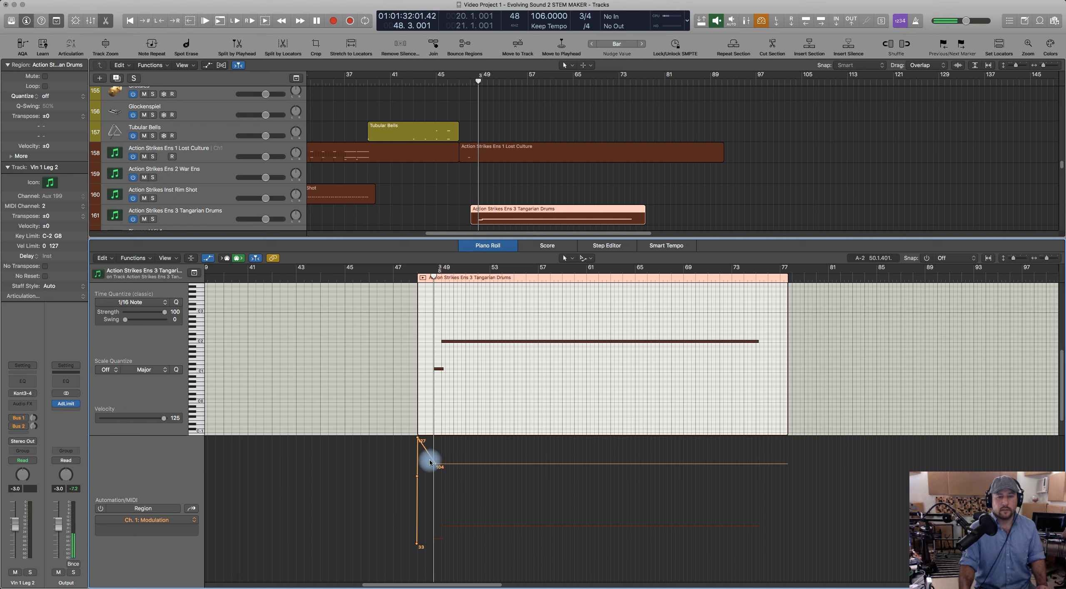
# Step: Lower the sustained Tangarian Drums note's velocity and audition the passage from bar 48 beat 3 to bar 75, closing the editor
pyautogui.click(194, 507)
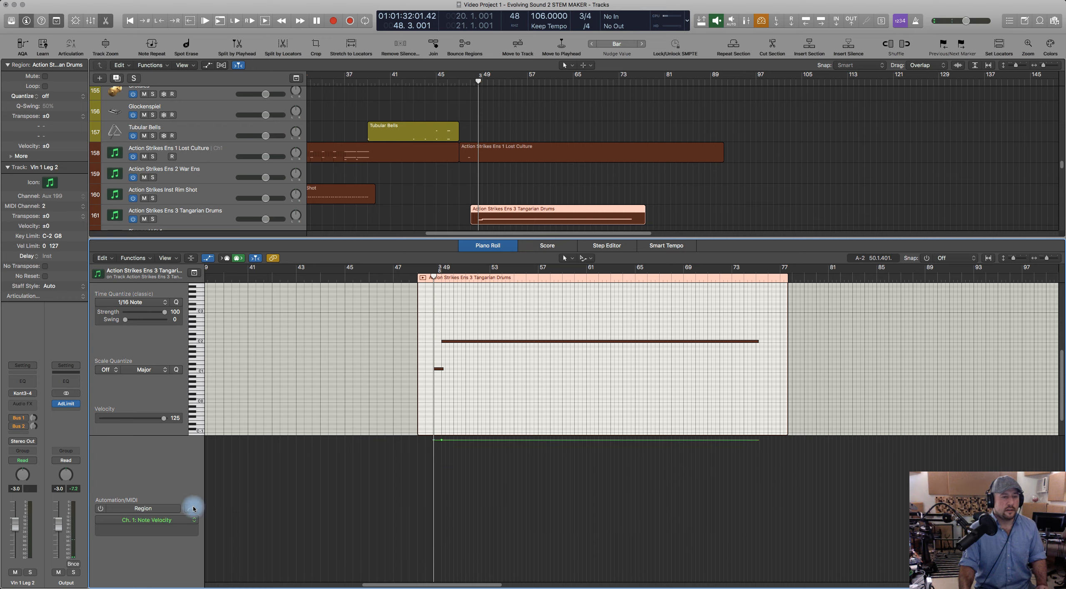
pyautogui.moveTo(441, 441); pyautogui.dragTo(441, 467)
pyautogui.press('space')
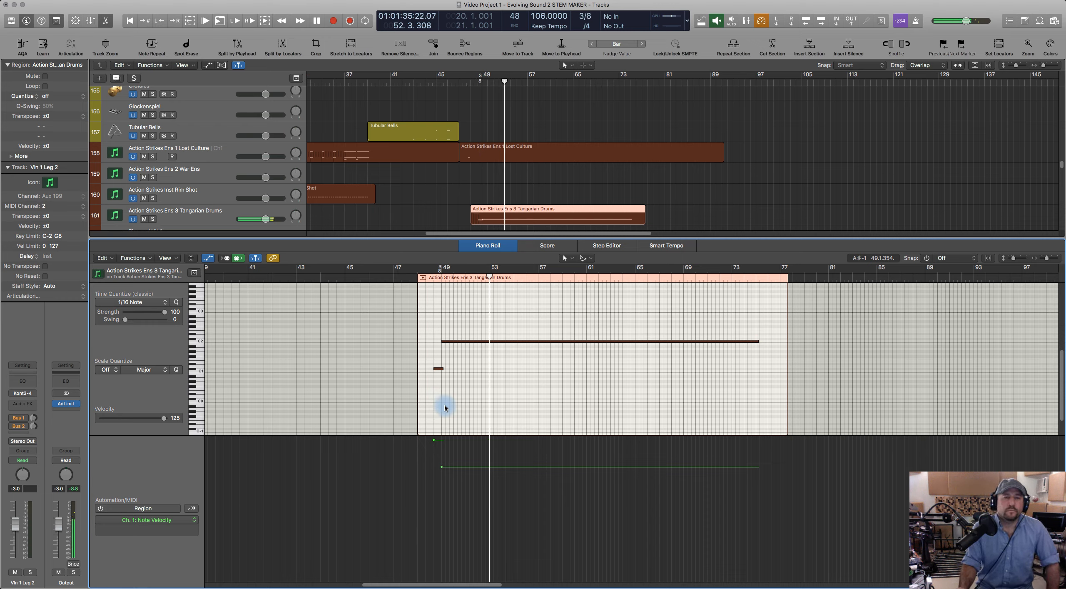
pyautogui.click(493, 245)
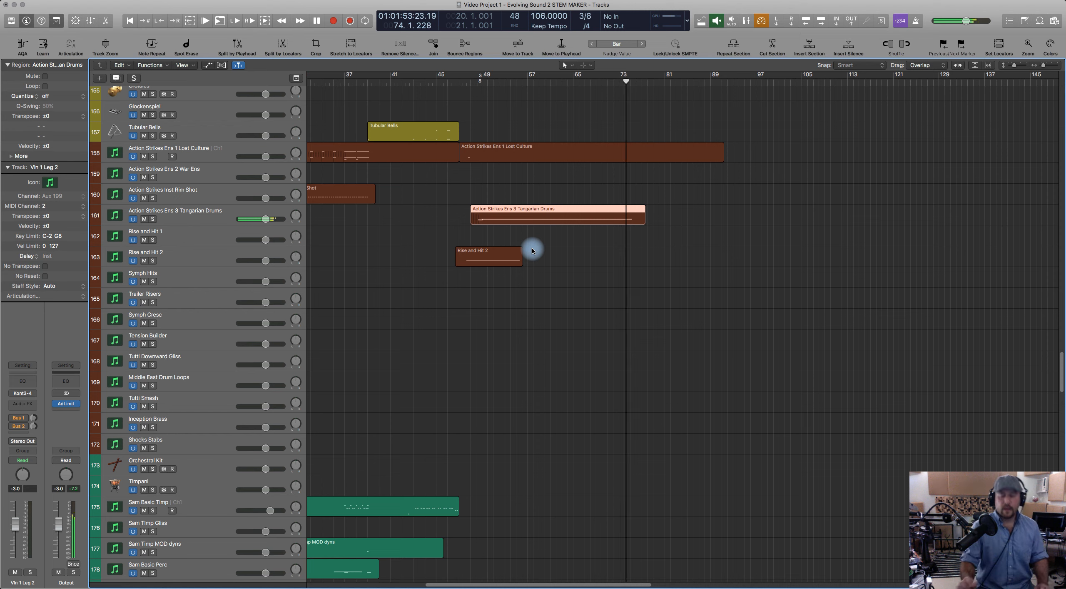
pyautogui.press('space')
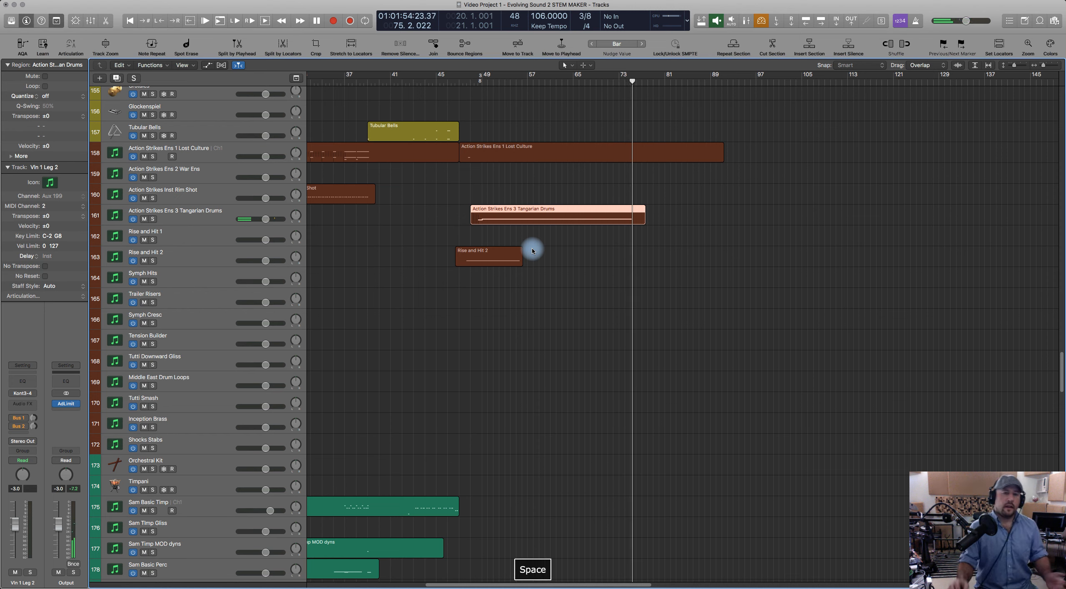
# Step: Return the playhead to bar 47 and select the Rise and Hit 2 region, followed by the Tangarian Drums region
pyautogui.click(505, 236)
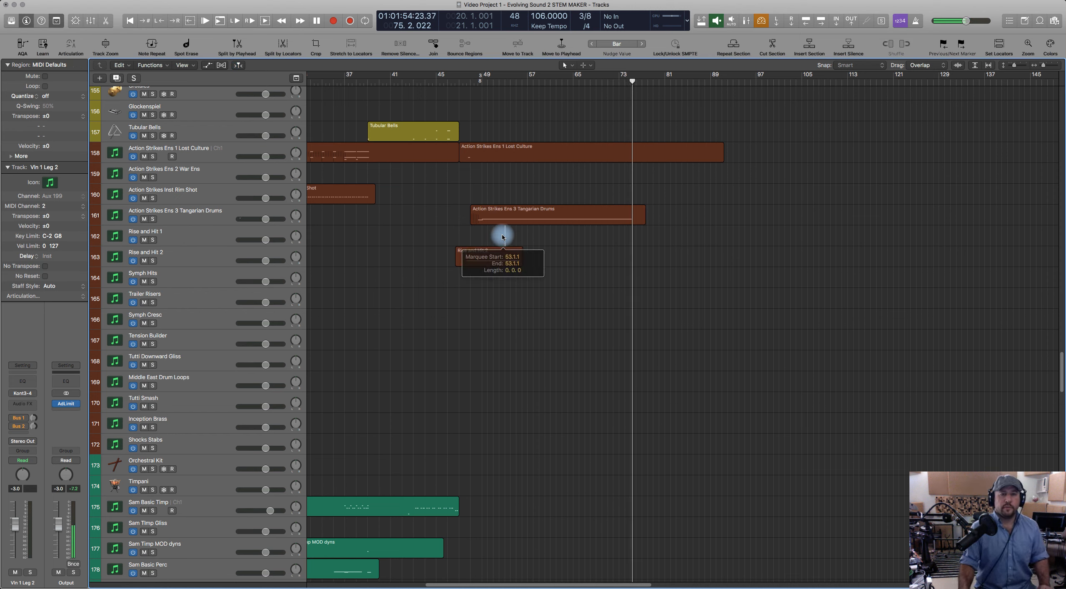
pyautogui.click(481, 83)
pyautogui.moveTo(481, 85); pyautogui.dragTo(478, 86)
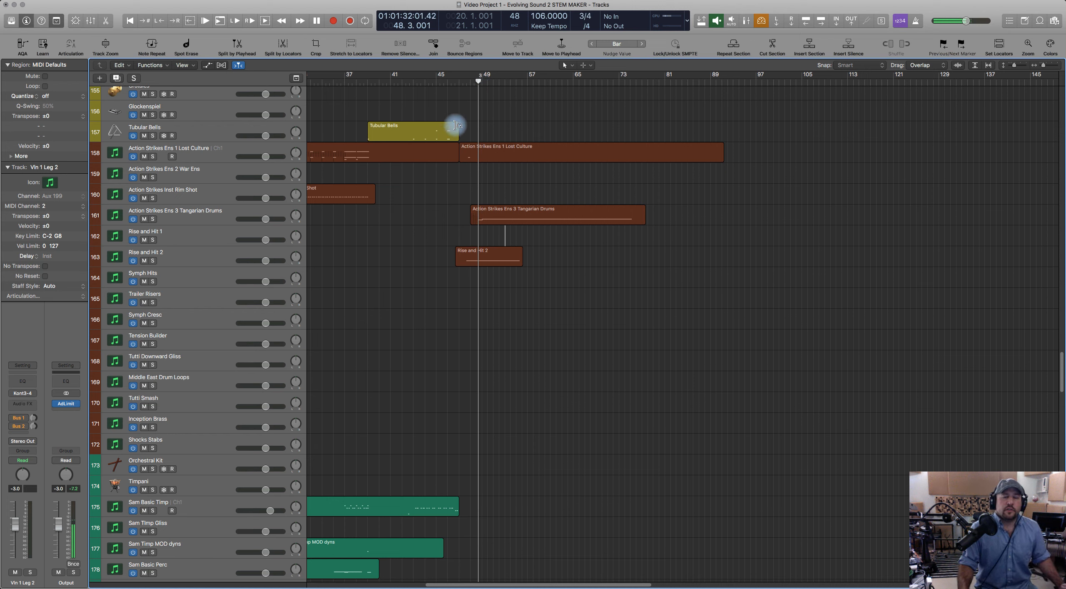
pyautogui.click(460, 83)
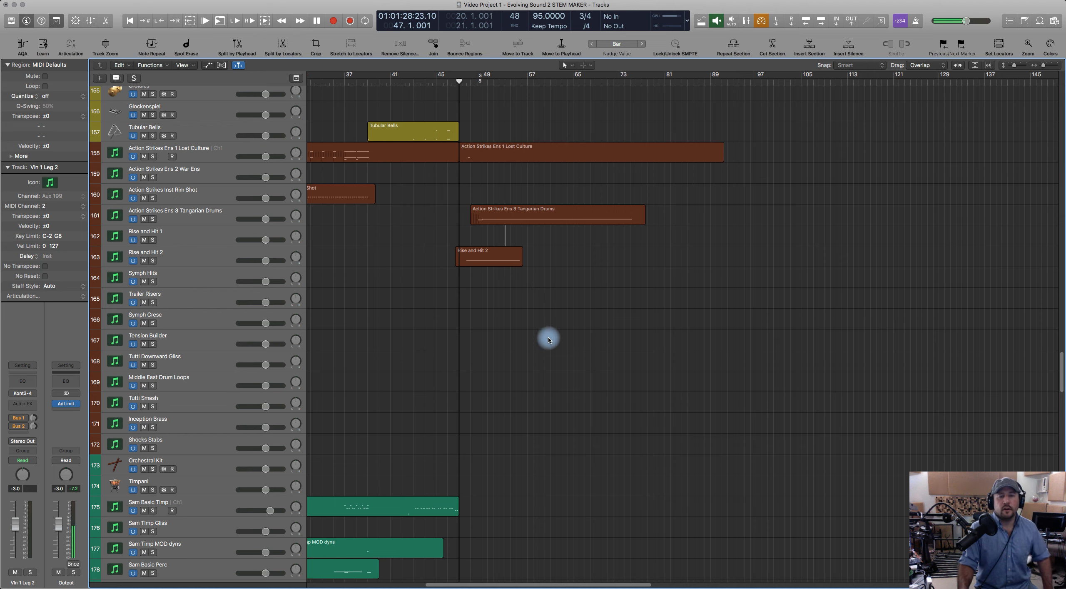
pyautogui.click(499, 252)
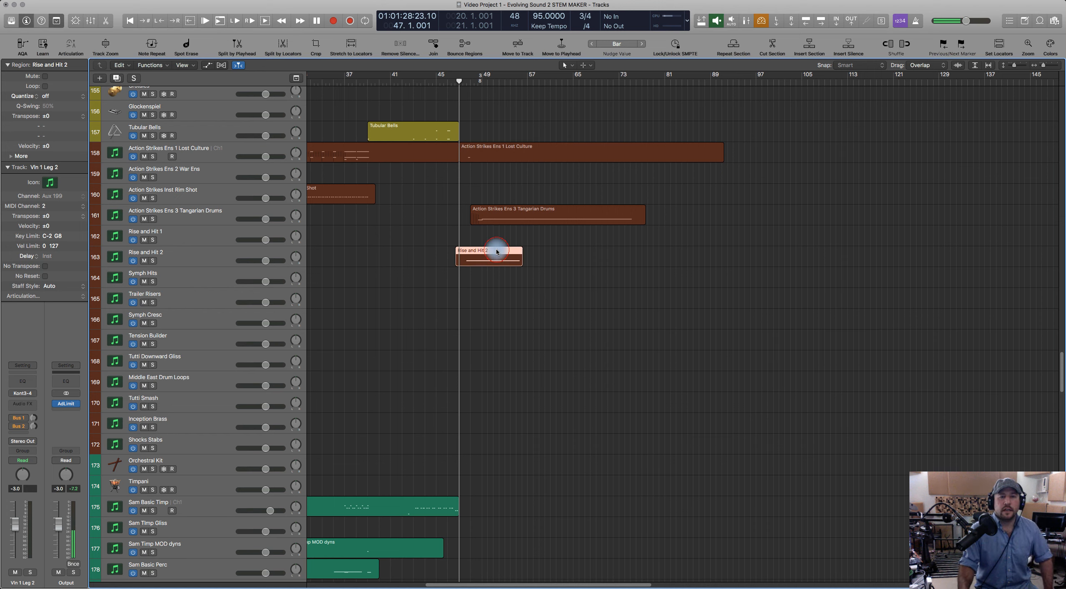
pyautogui.click(510, 211)
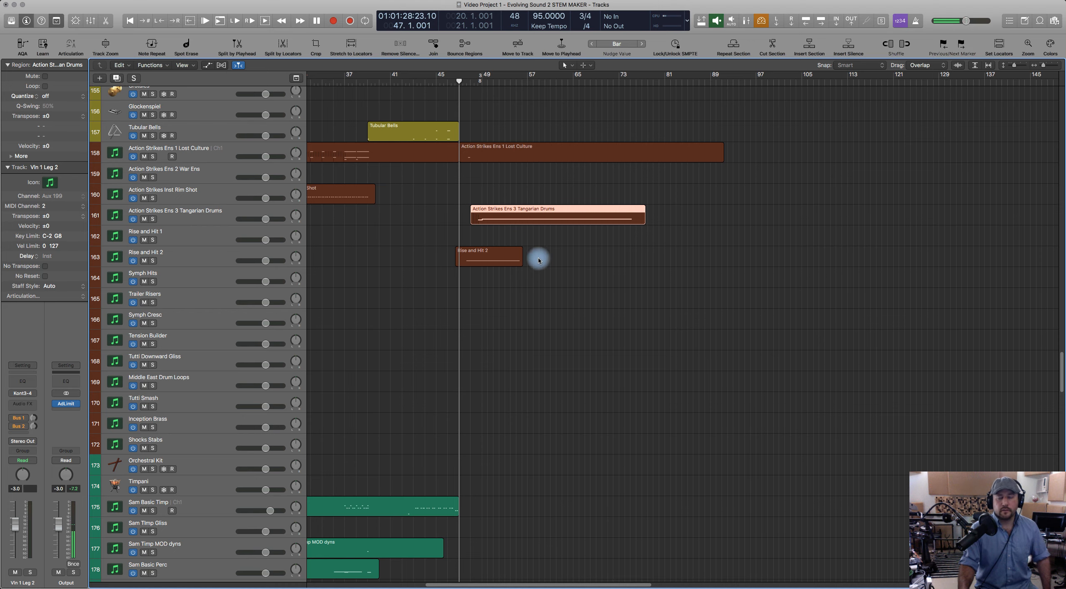
# Step: Review the brass and choir tracks, select the muted Tuba Leg region on the Mons Brass Arts 2 track, and save the project
pyautogui.scroll(5, 542, 270)
pyautogui.scroll(20, 541, 274)
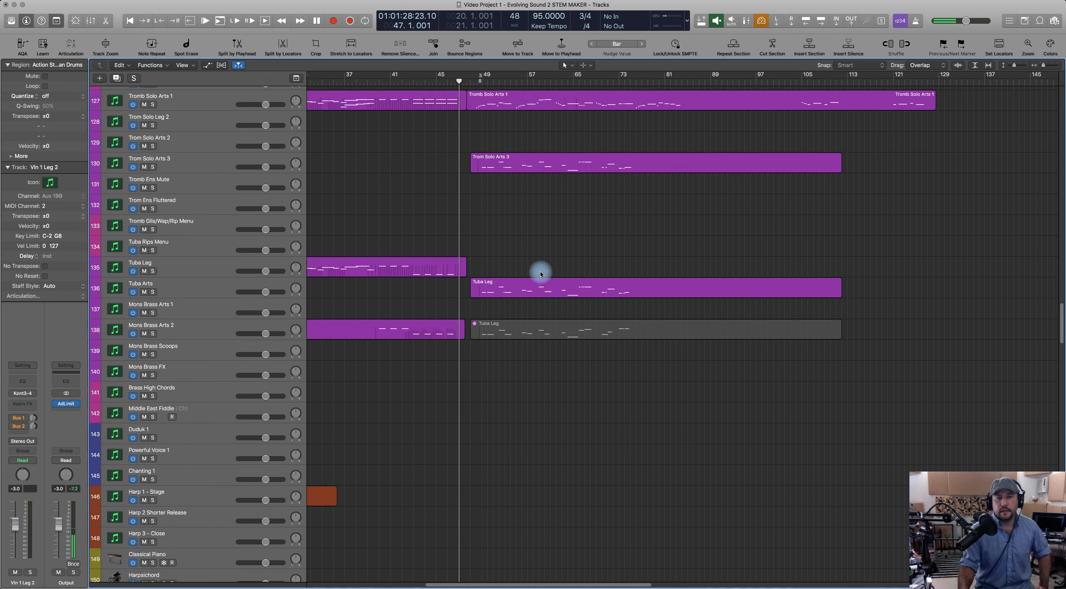
pyautogui.scroll(20, 541, 273)
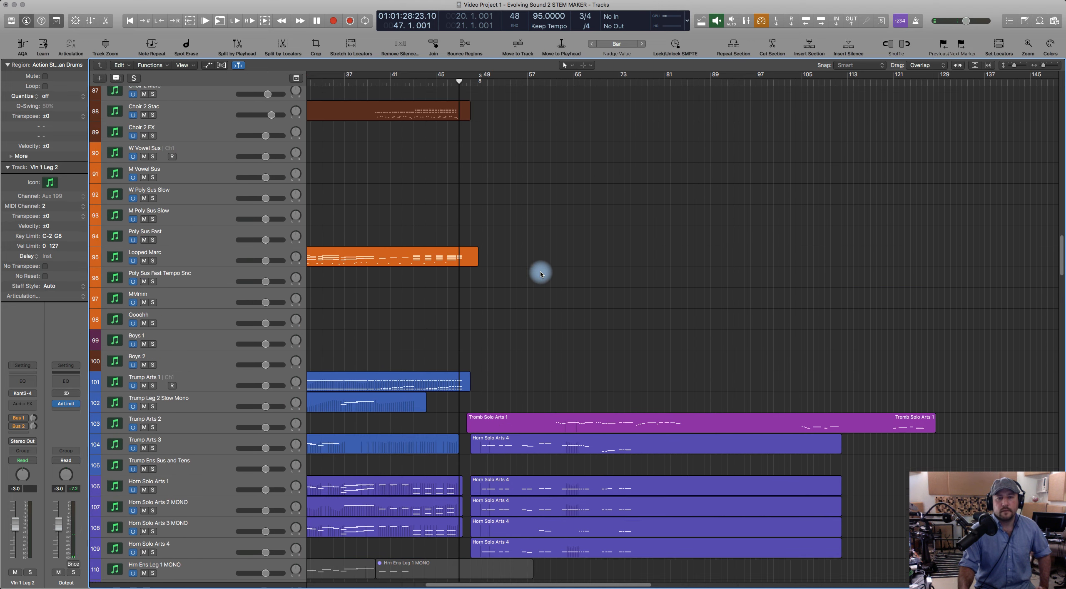
pyautogui.scroll(15, 541, 274)
pyautogui.scroll(-20, 541, 274)
pyautogui.scroll(-20, 541, 274)
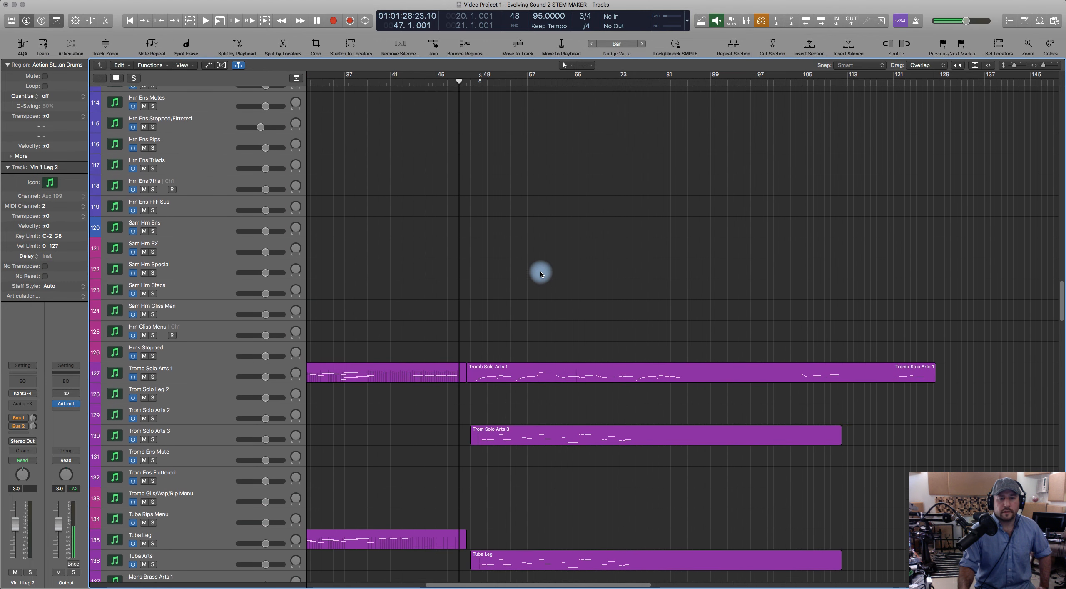
pyautogui.click(513, 244)
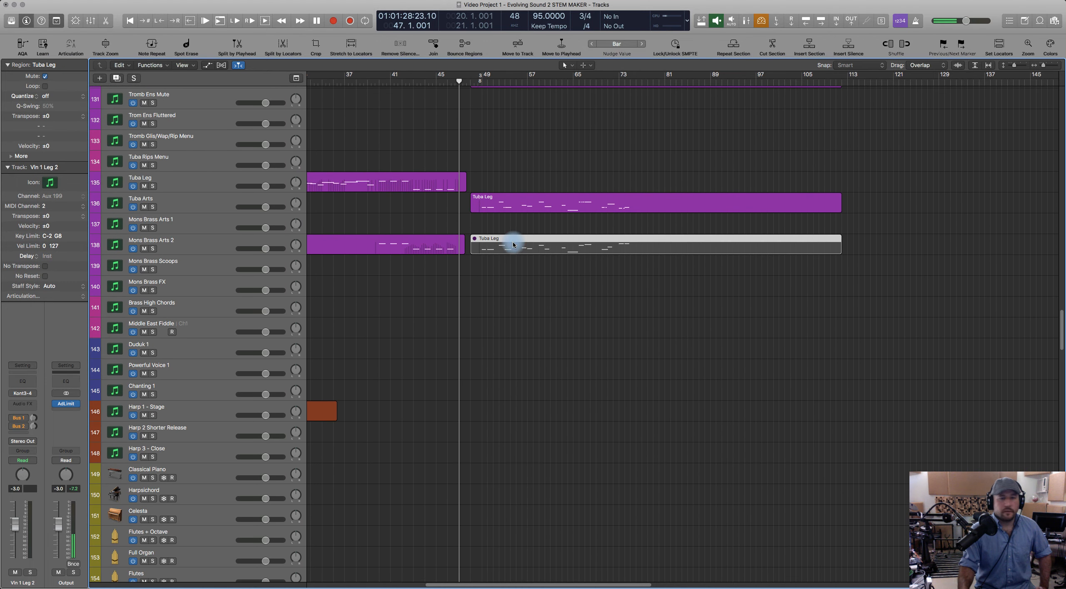
pyautogui.press('super+s')
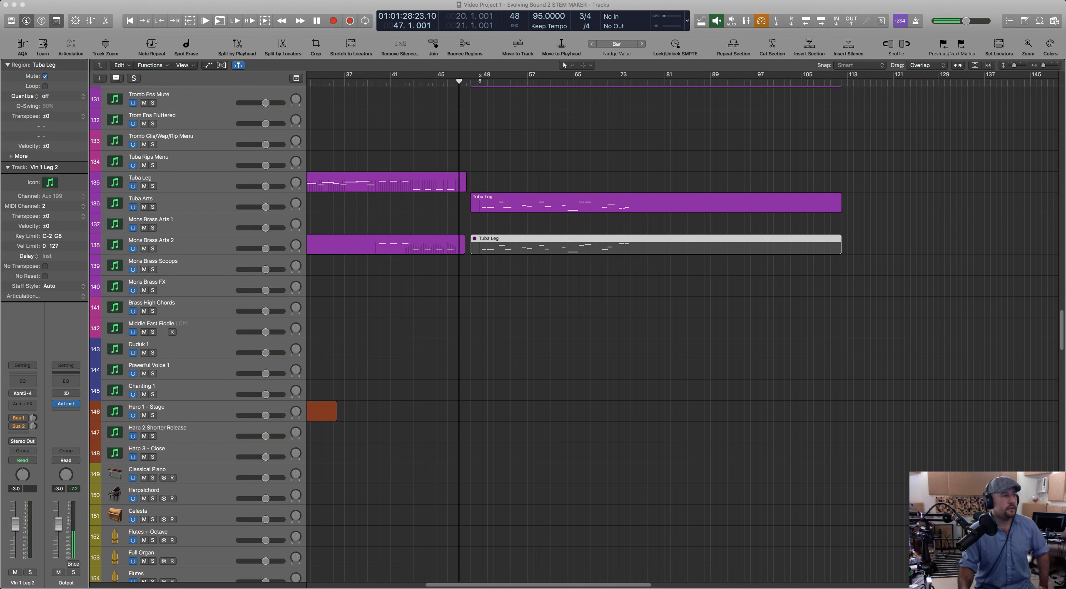
pyautogui.click(309, 7)
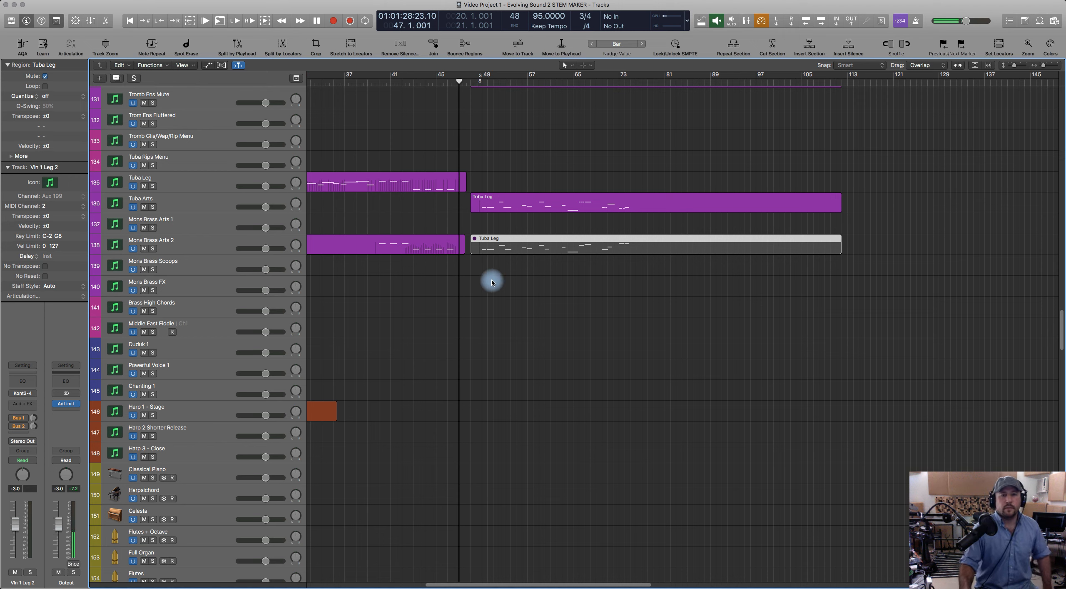
# Step: Select the unmuted region before bar 48 on the Mons Brass Arts 2 track and examine its earlier bars
pyautogui.click(424, 240)
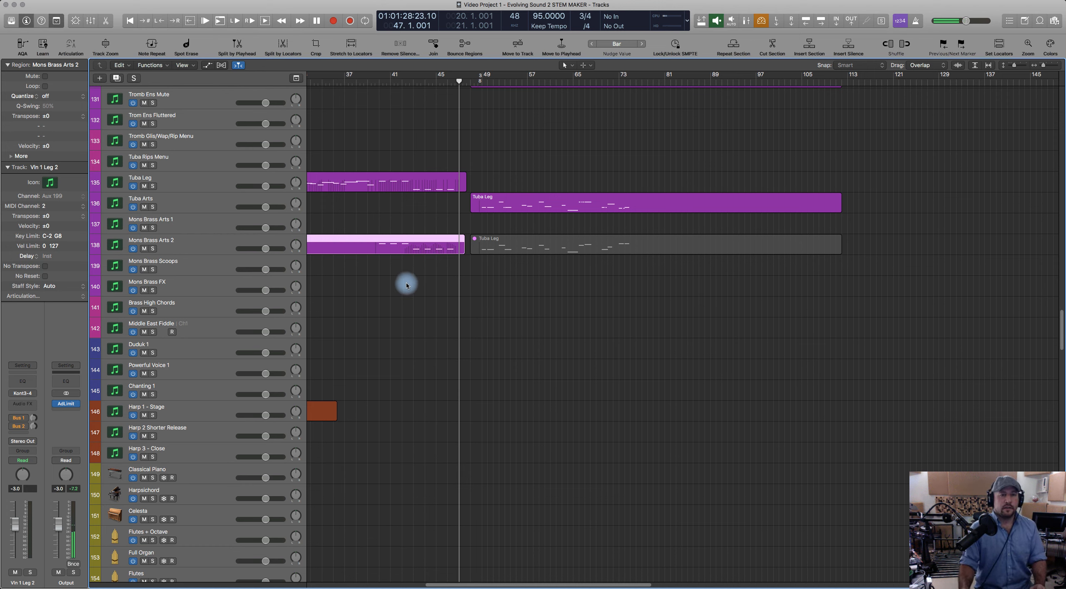
pyautogui.hscroll(-3, 410, 279)
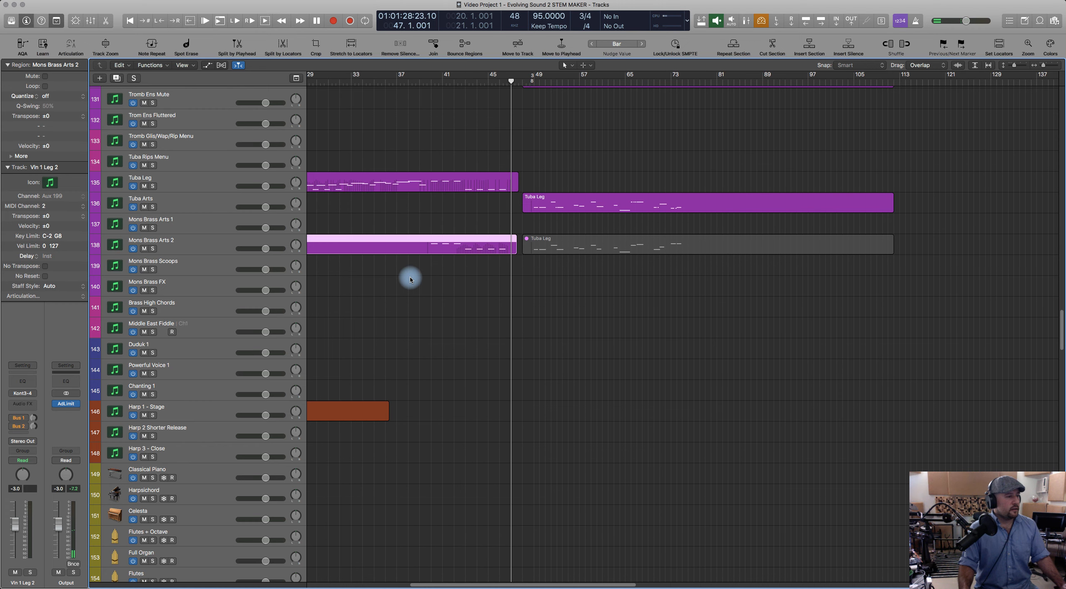